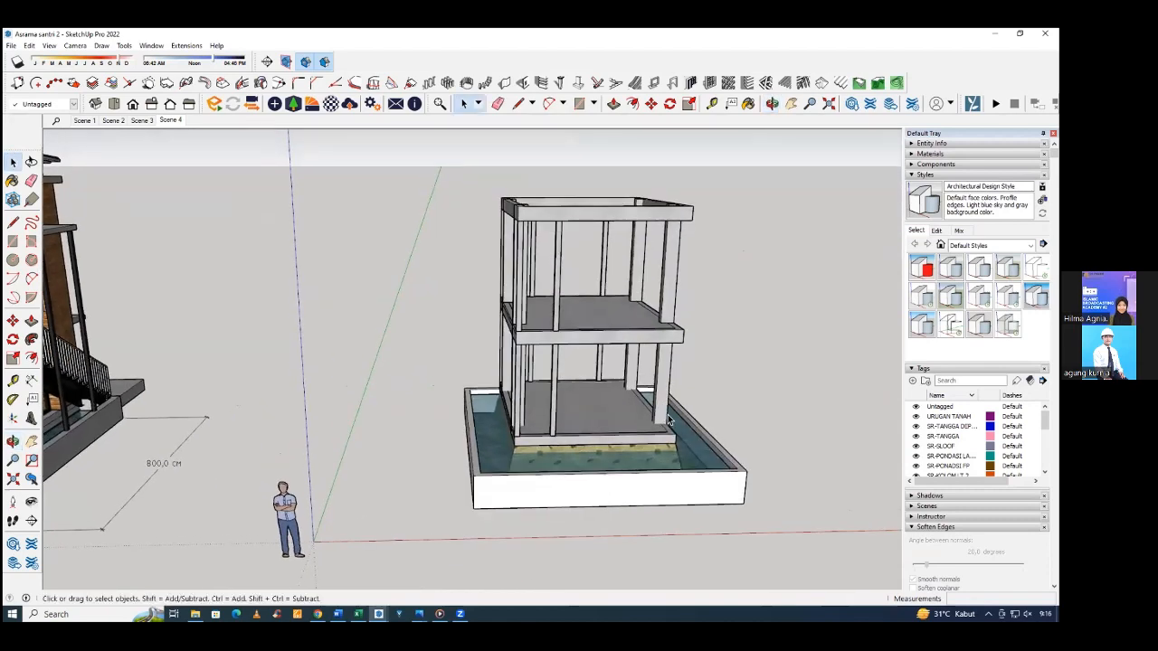
Examine the bare structural frame and the finished brick house beside it, including the house's balcony and front facade.
middle_drag(585, 406, 416, 452)
middle_drag(543, 472, 747, 364)
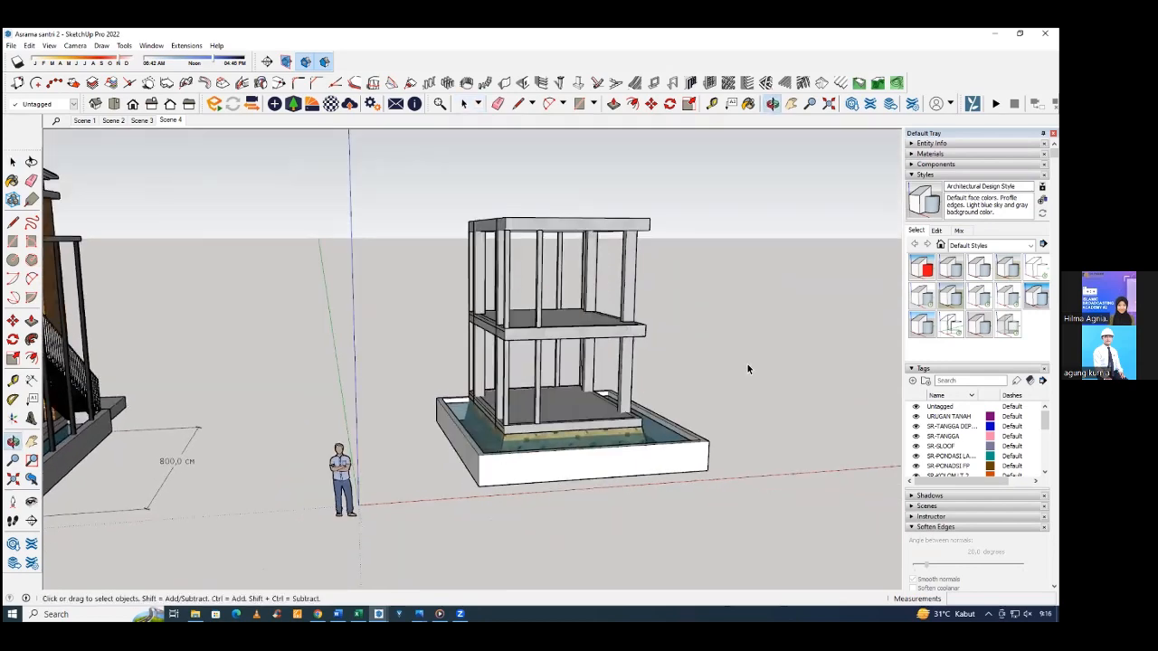
scroll(721, 376, down, 3)
middle_drag(166, 386, 436, 328)
scroll(712, 401, down, 3)
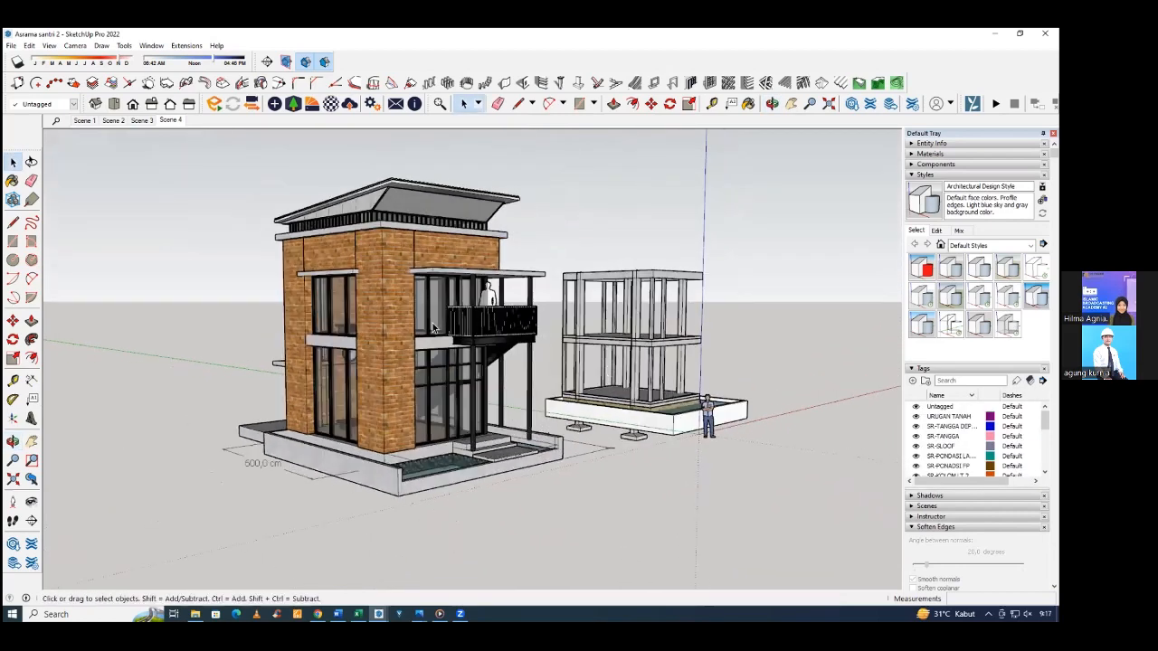
scroll(361, 323, up, 3)
middle_drag(361, 323, 395, 262)
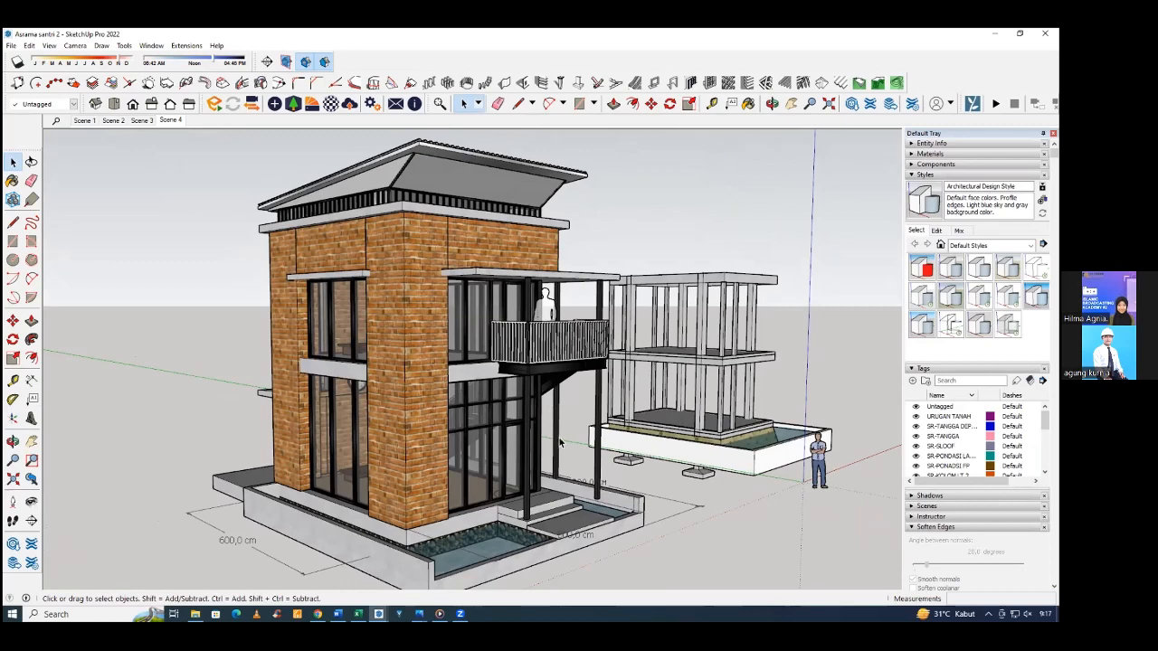
middle_drag(549, 455, 383, 487)
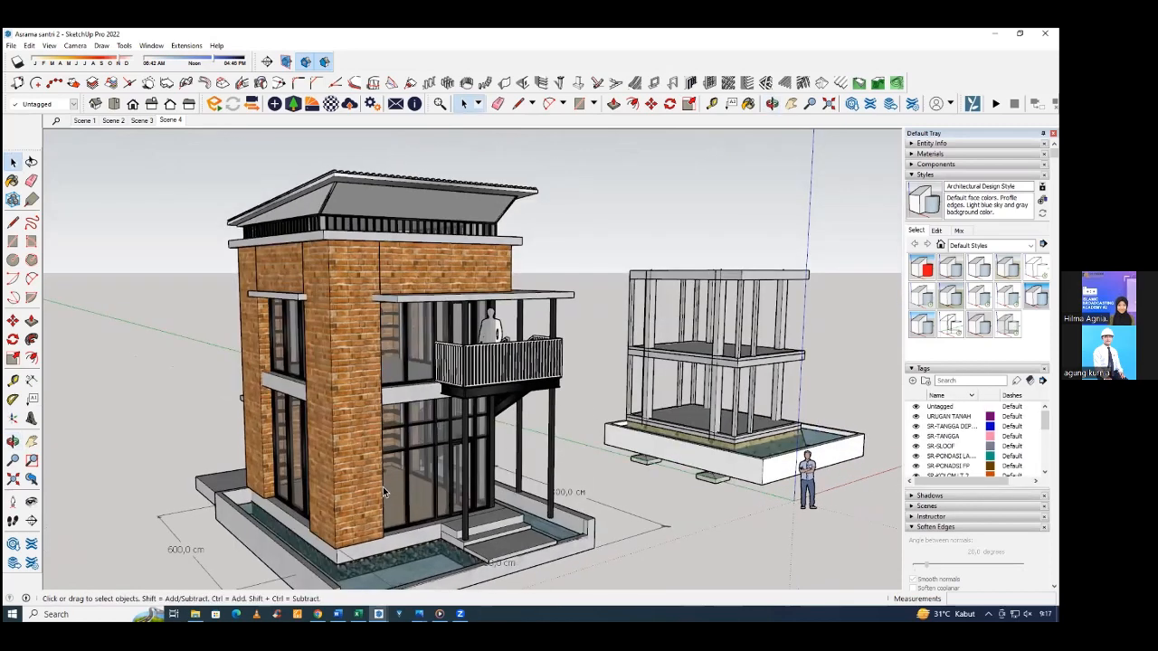
scroll(381, 494, up, 3)
scroll(325, 502, up, 2)
middle_drag(476, 491, 411, 412)
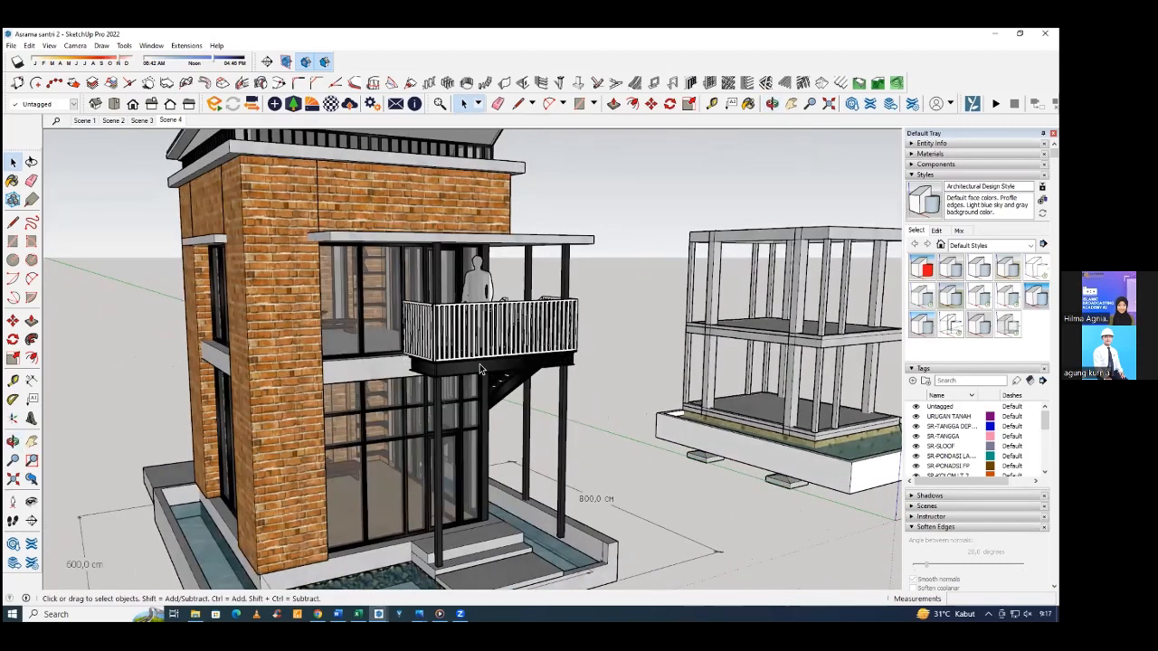
middle_drag(474, 385, 407, 420)
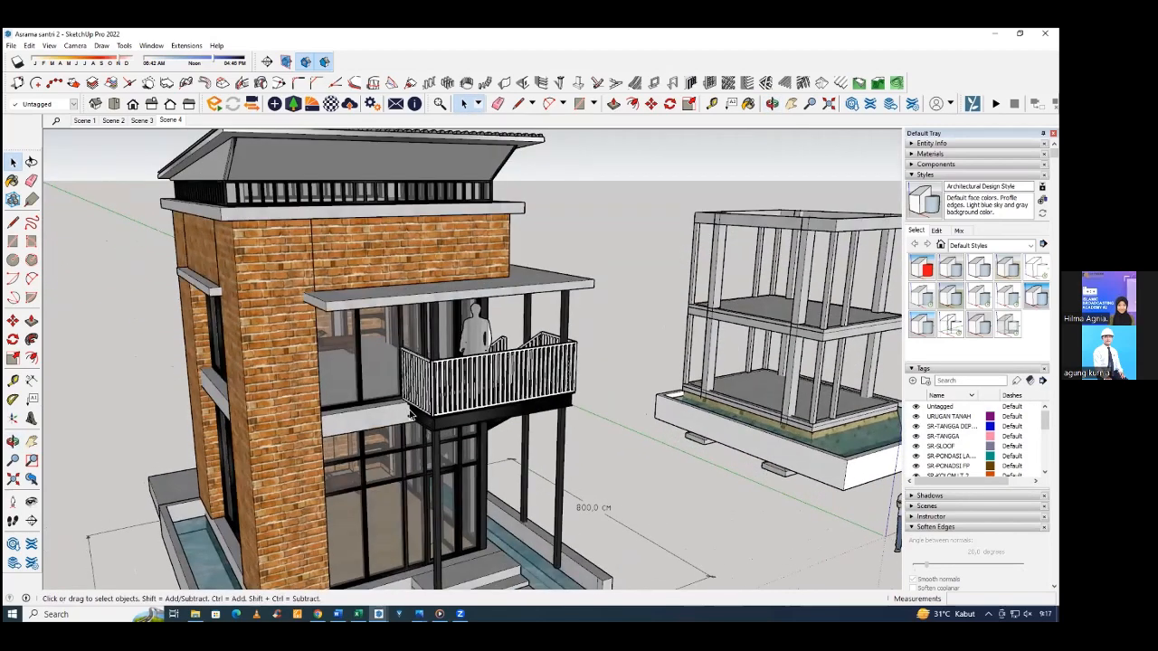
middle_drag(488, 408, 488, 363)
key(space)
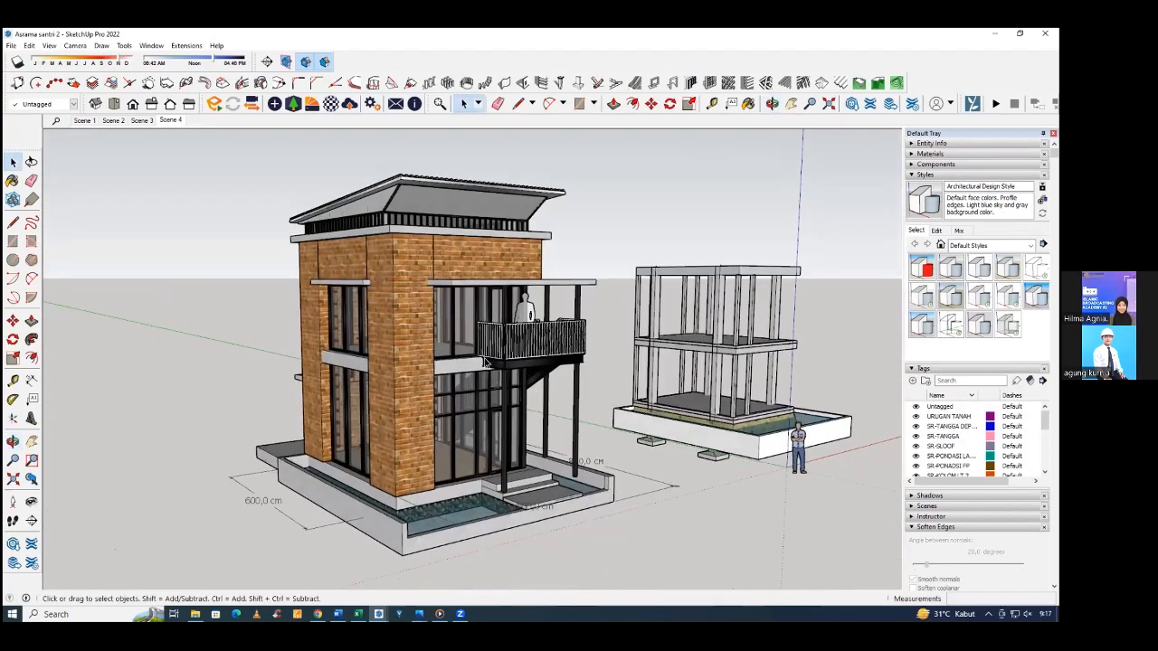
Inspect the finished house's roof, front pool, entrance steps and side stair against the neighbouring structural frame.
middle_drag(400, 192, 405, 223)
scroll(408, 217, up, 1)
scroll(408, 217, up, 1)
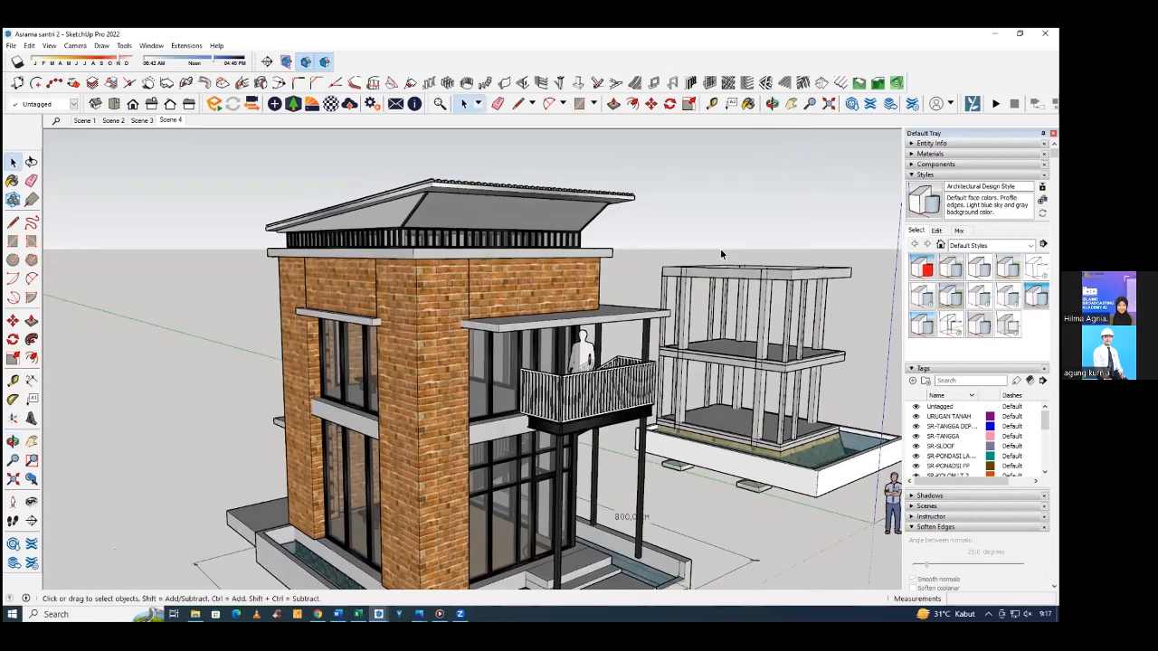
middle_drag(809, 261, 802, 269)
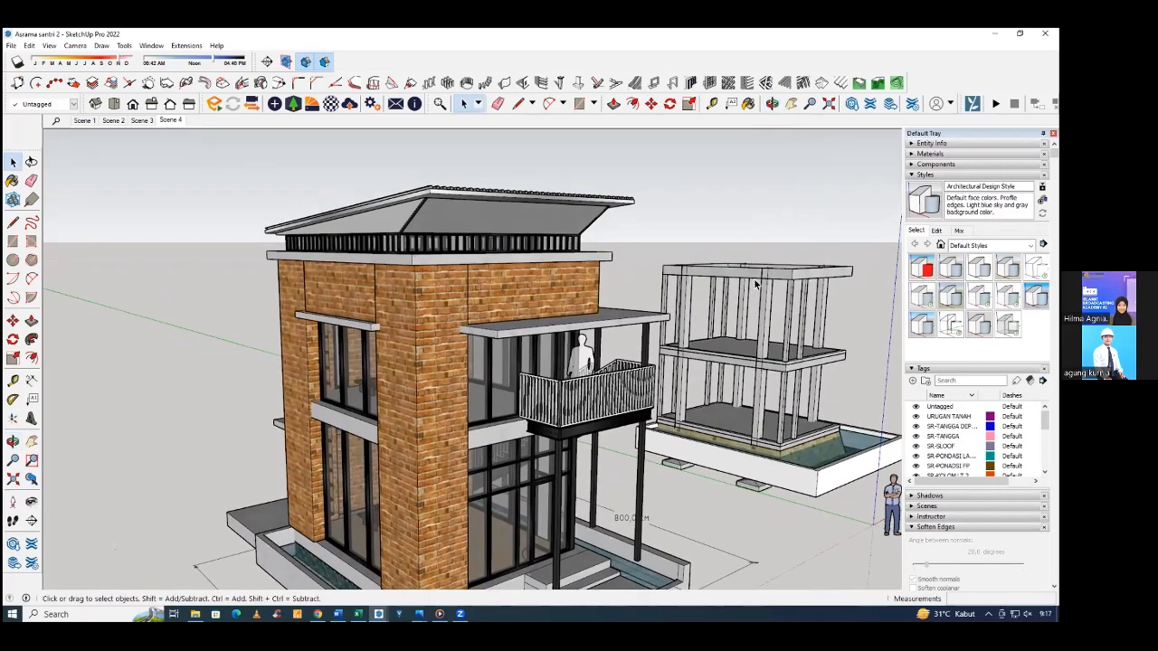
middle_drag(755, 285, 411, 315)
scroll(373, 313, down, 3)
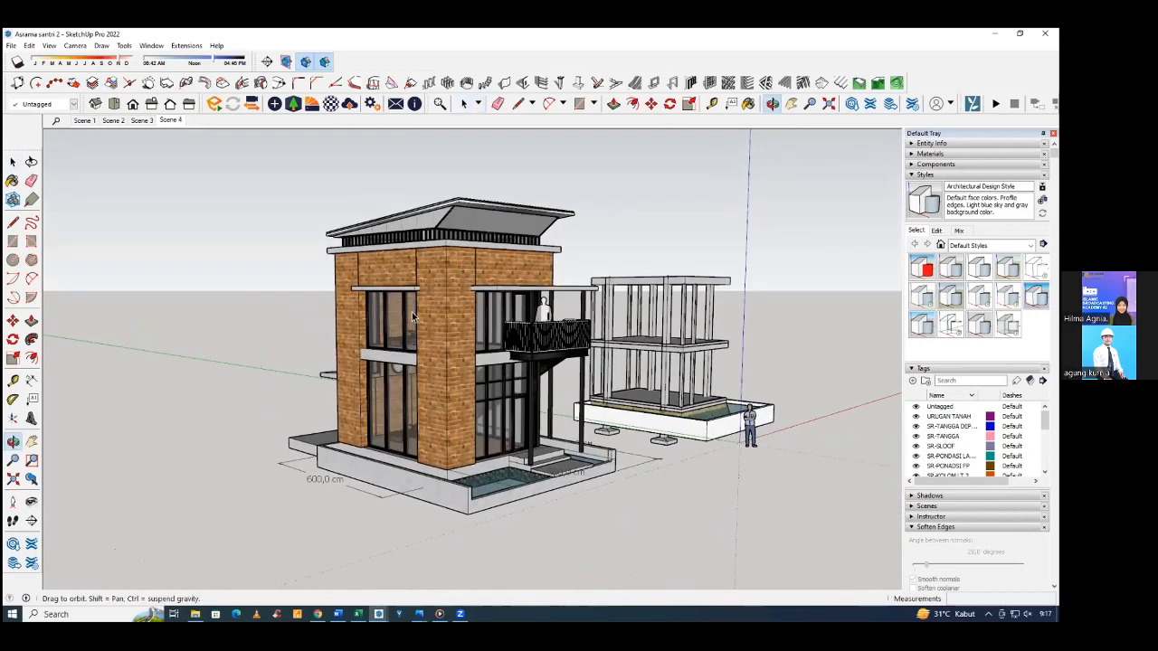
scroll(488, 475, up, 4)
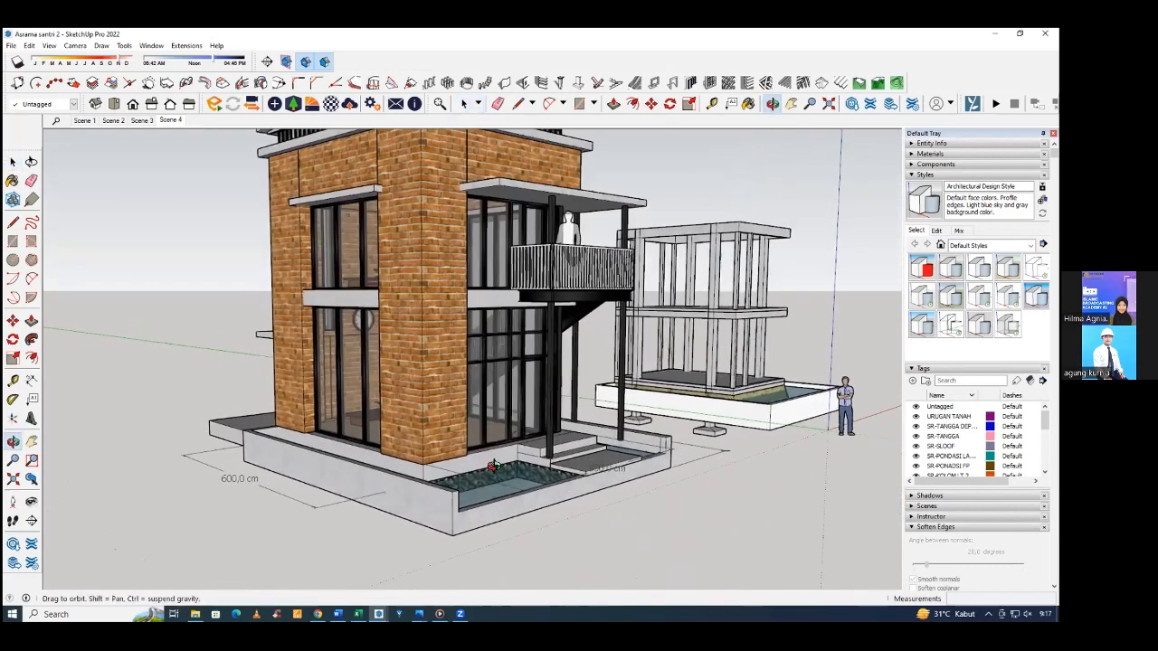
middle_drag(493, 466, 471, 477)
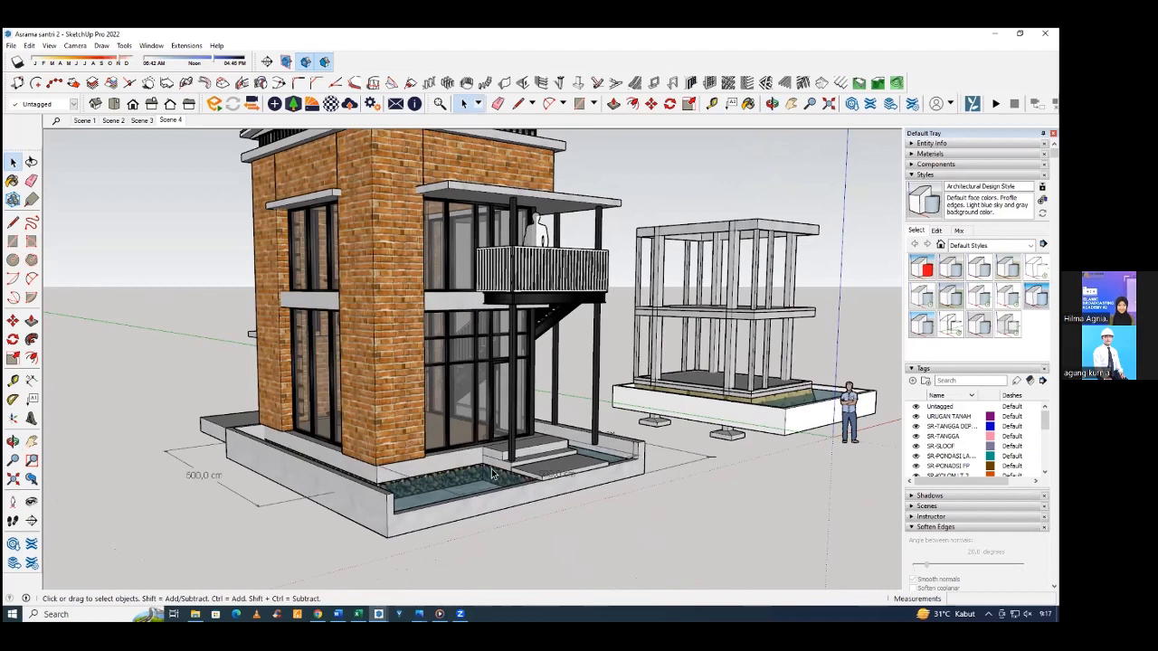
middle_drag(491, 469, 456, 489)
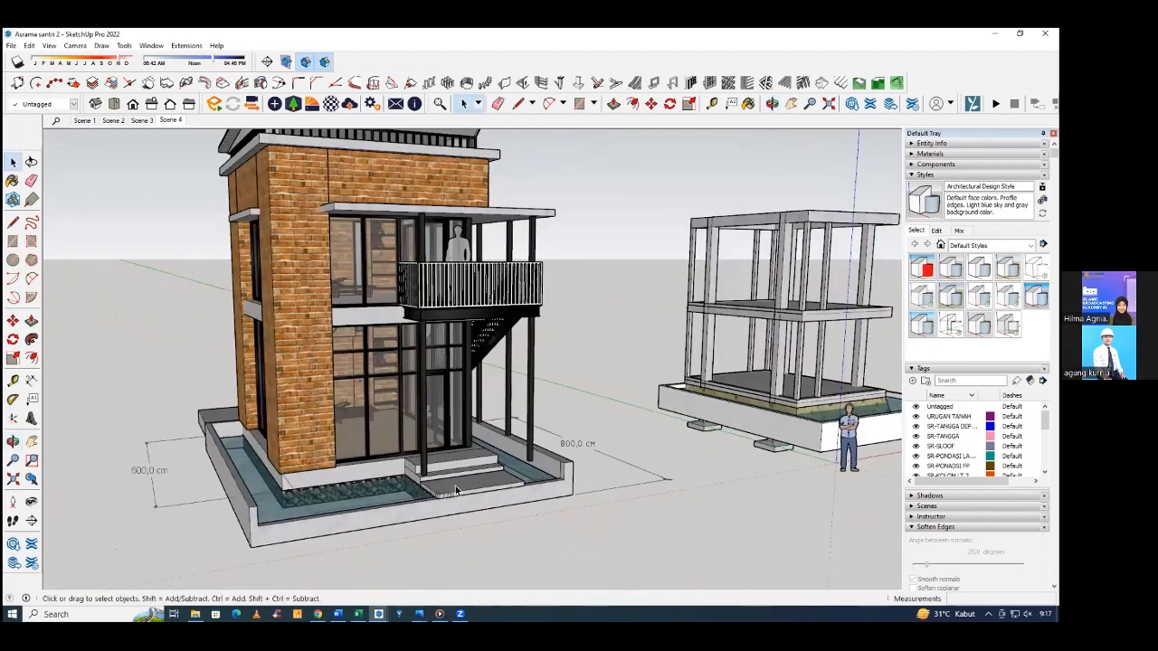
middle_drag(404, 458, 502, 436)
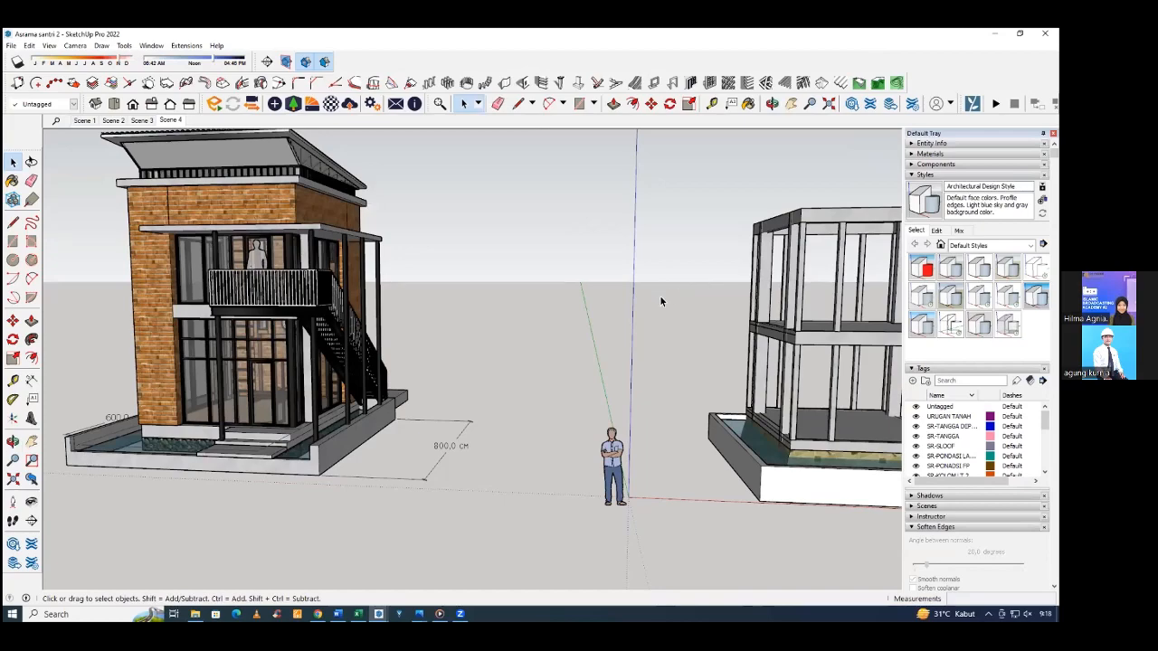
middle_drag(659, 295, 854, 346)
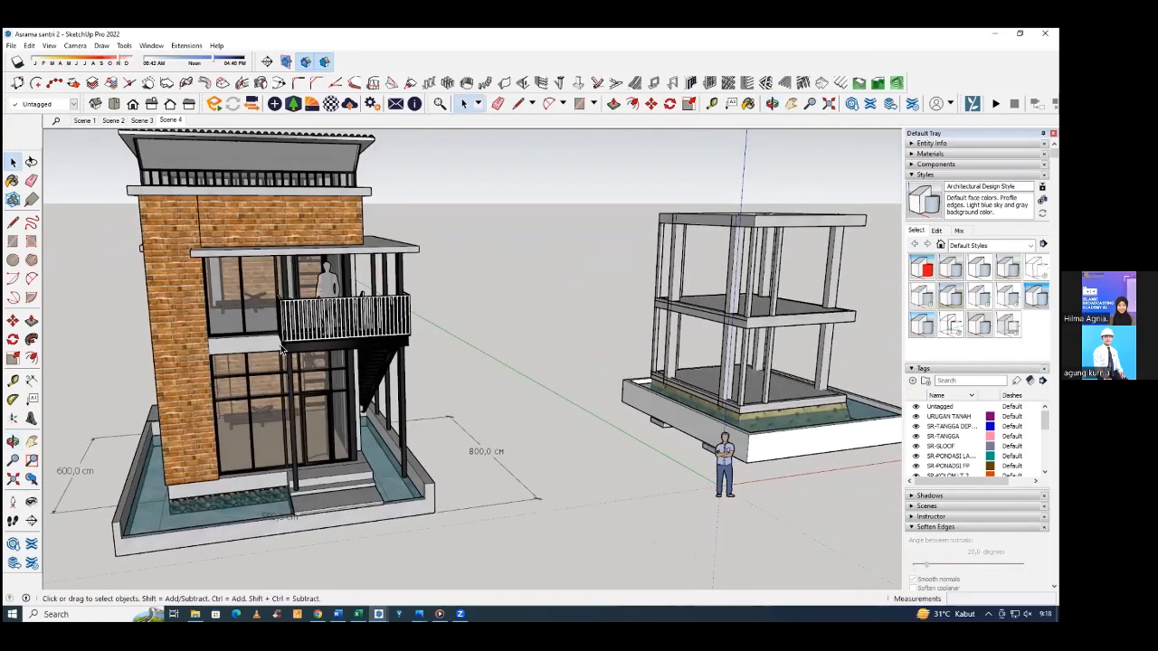
middle_drag(281, 347, 421, 354)
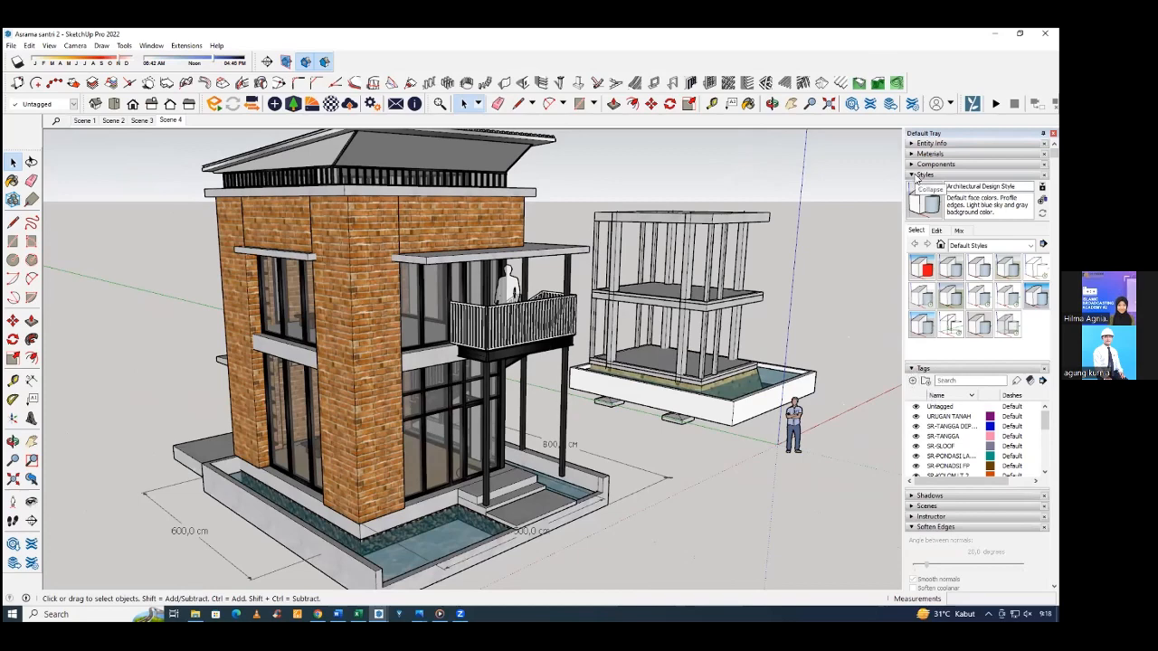
Collapse the style settings and add a tag named AR-DINDING for the walls.
click(921, 175)
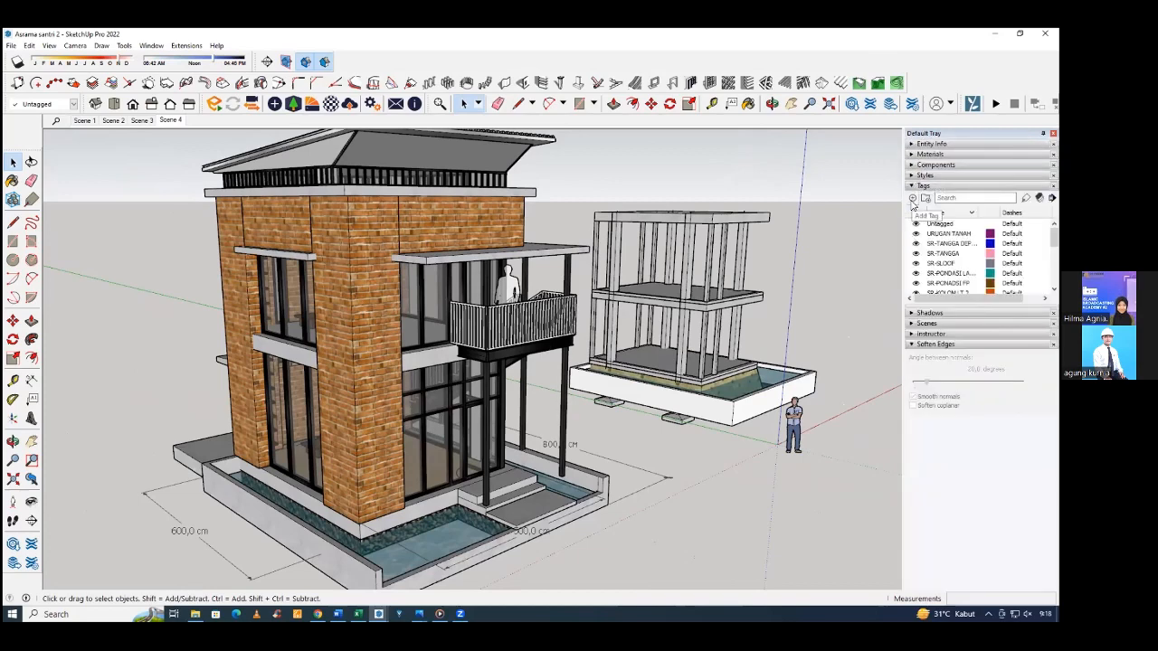
click(913, 199)
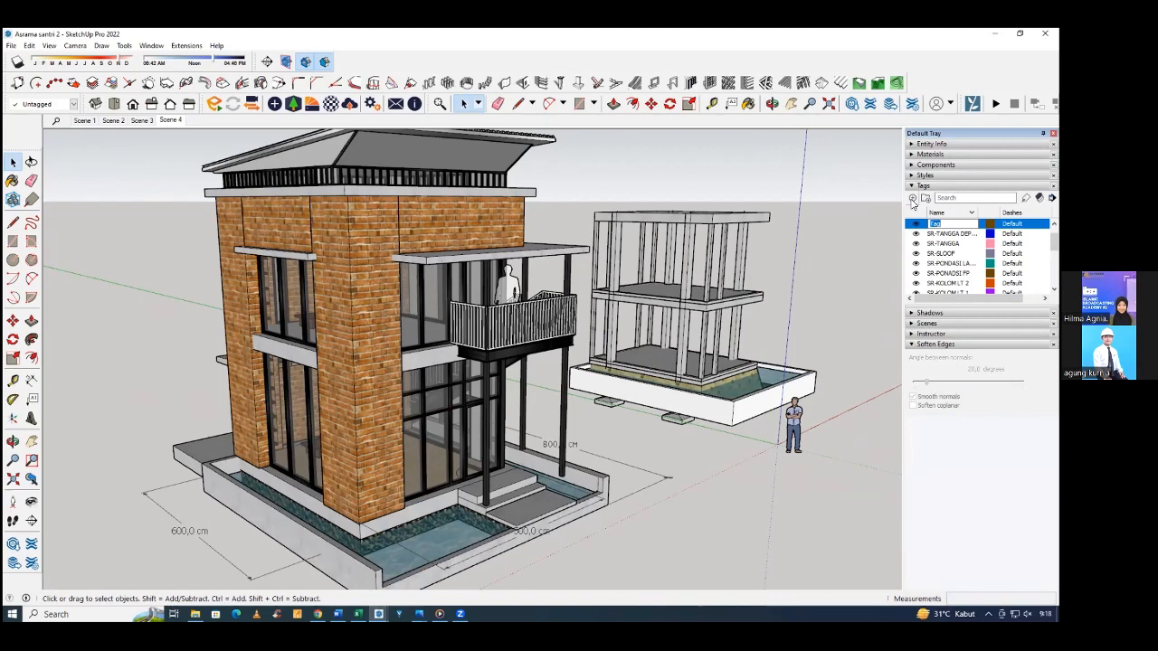
text(a)
text(A)
text(R-DINDING)
key(Return)
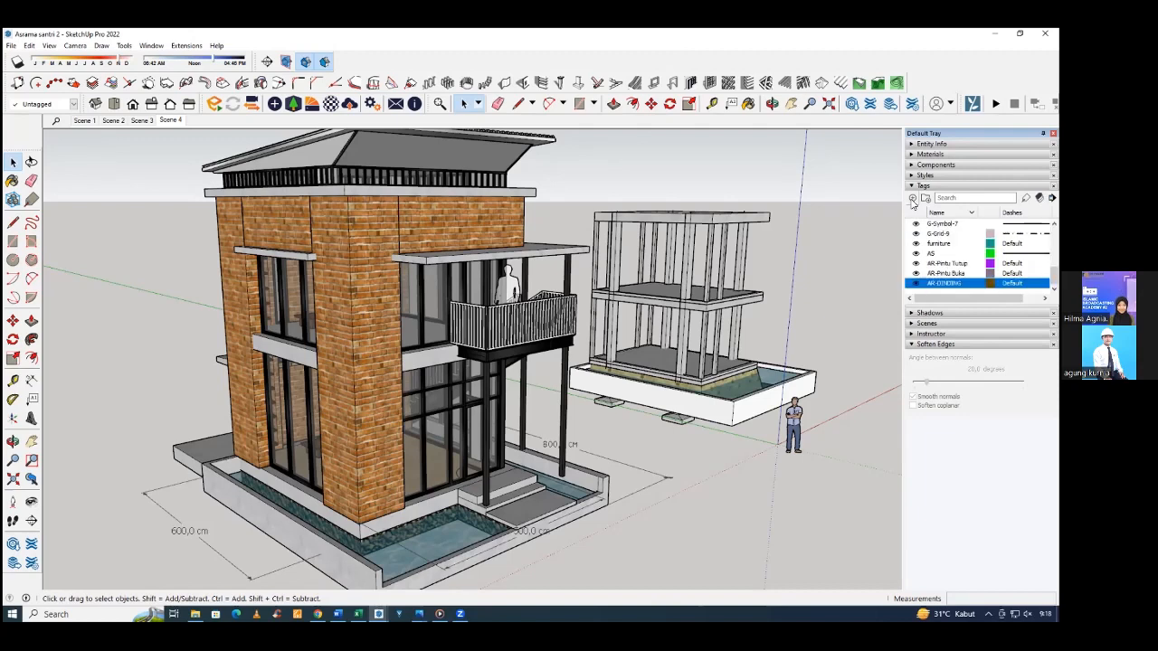
Add two tags for the window and door frames, named AR-KUSEN JENDELA and AR-KUSEN PINTU.
click(913, 198)
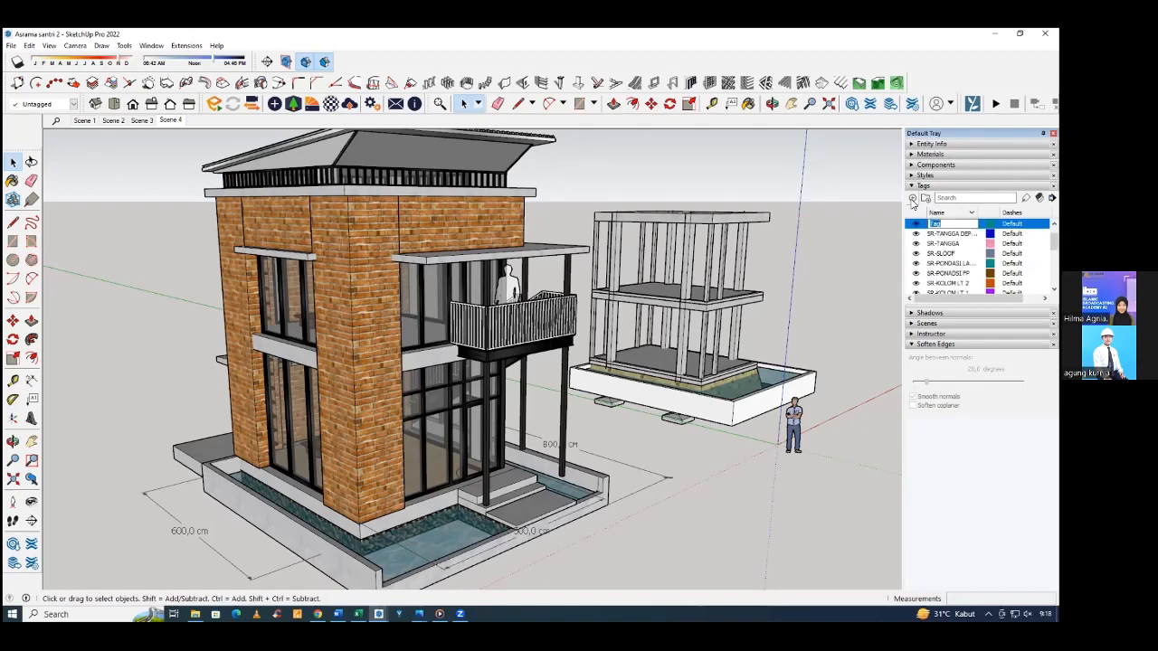
text(AR-KUSEN JENDE)
key(Return)
click(912, 199)
text(AR-KUSEN PINT)
key(Return)
Add a tag named AR-FINISHING LANTAI for the floor finish.
click(913, 198)
text(AR-FINISHING LANTAI)
key(Return)
Add a tag named AR-RAILLING for the balcony railing.
click(913, 200)
text(T)
text(AILING)
key(BackSpace)
key(BackSpace)
key(BackSpace)
key(BackSpace)
key(BackSpace)
key(BackSpace)
key(BackSpace)
text(AR-RAILING)
key(Return)
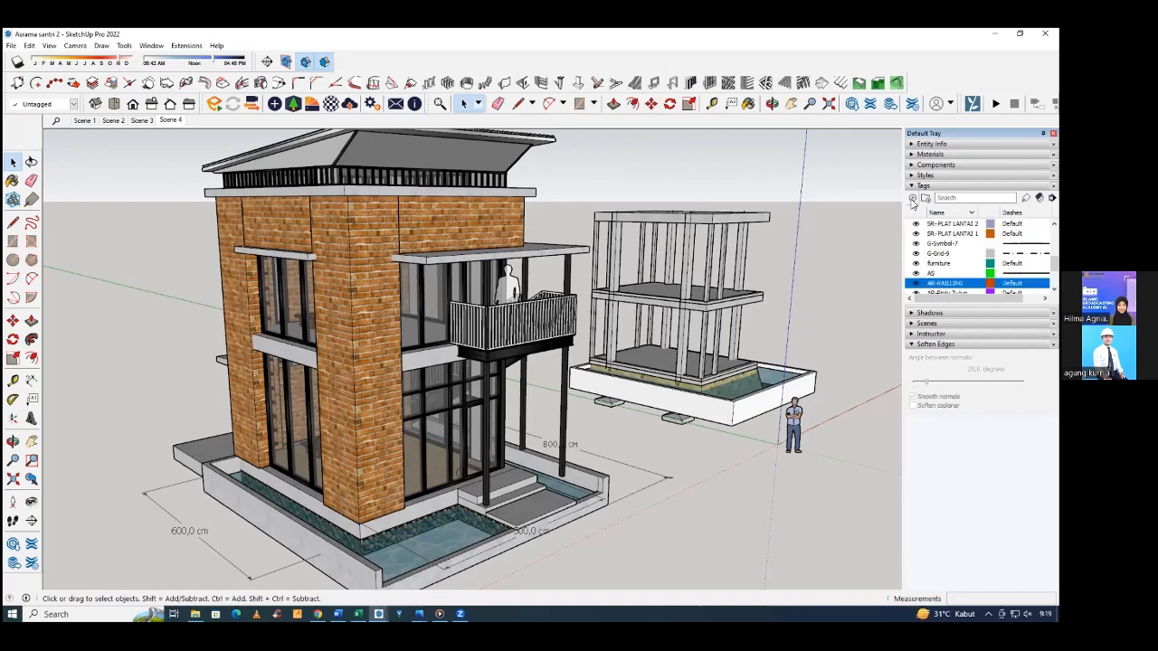
Add two tags for the canopy and the roof, named AR-KANOPI and AR-ATAP.
click(912, 199)
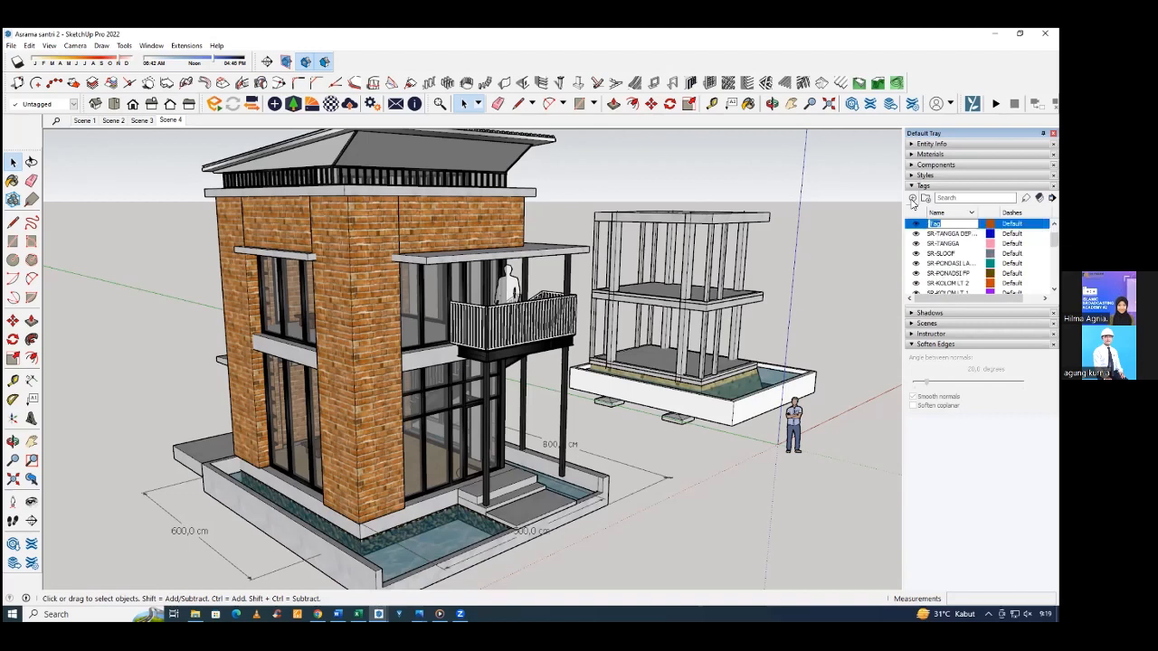
text(AR-KANOPI)
key(Return)
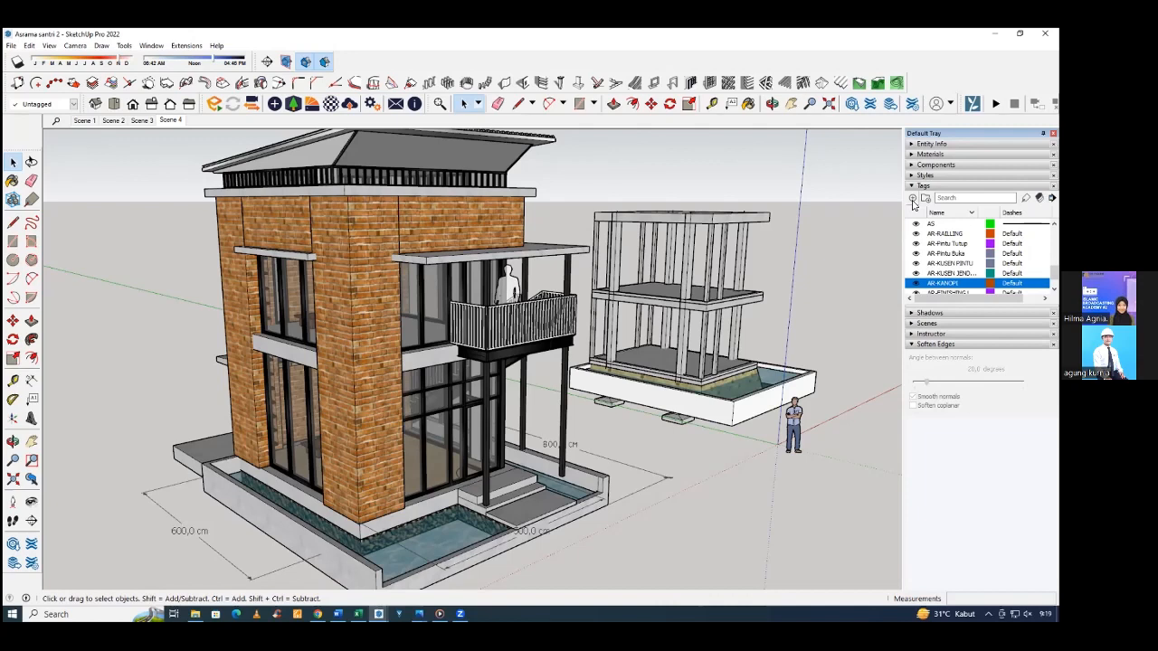
click(913, 199)
text(AR)
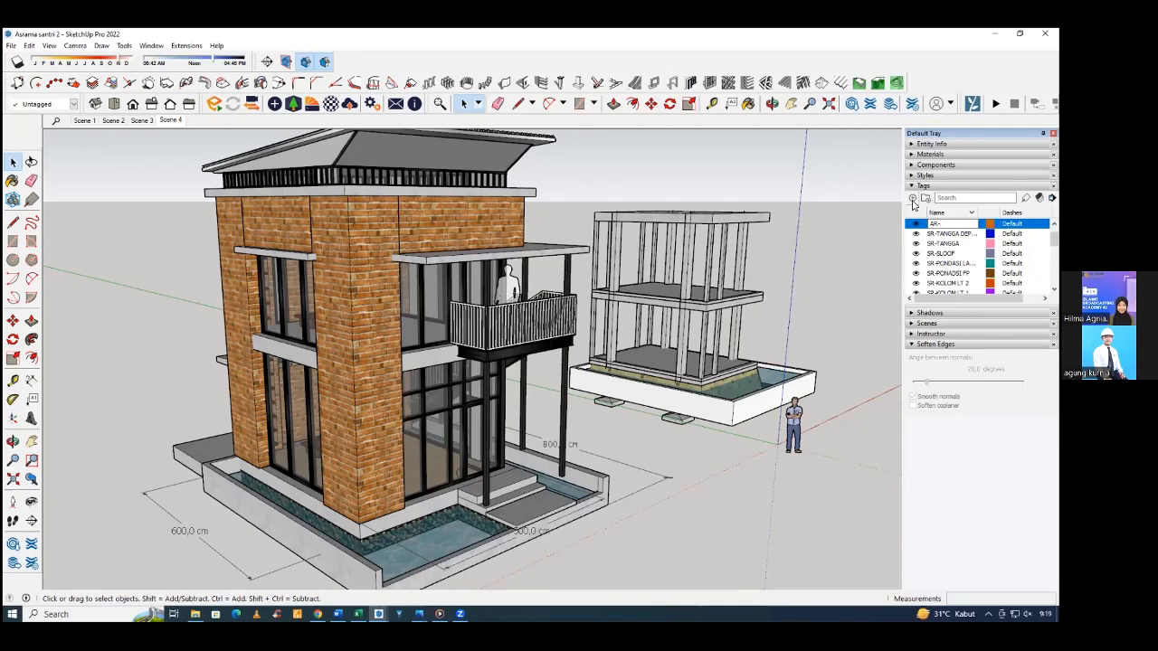
text(-ATAP)
key(Return)
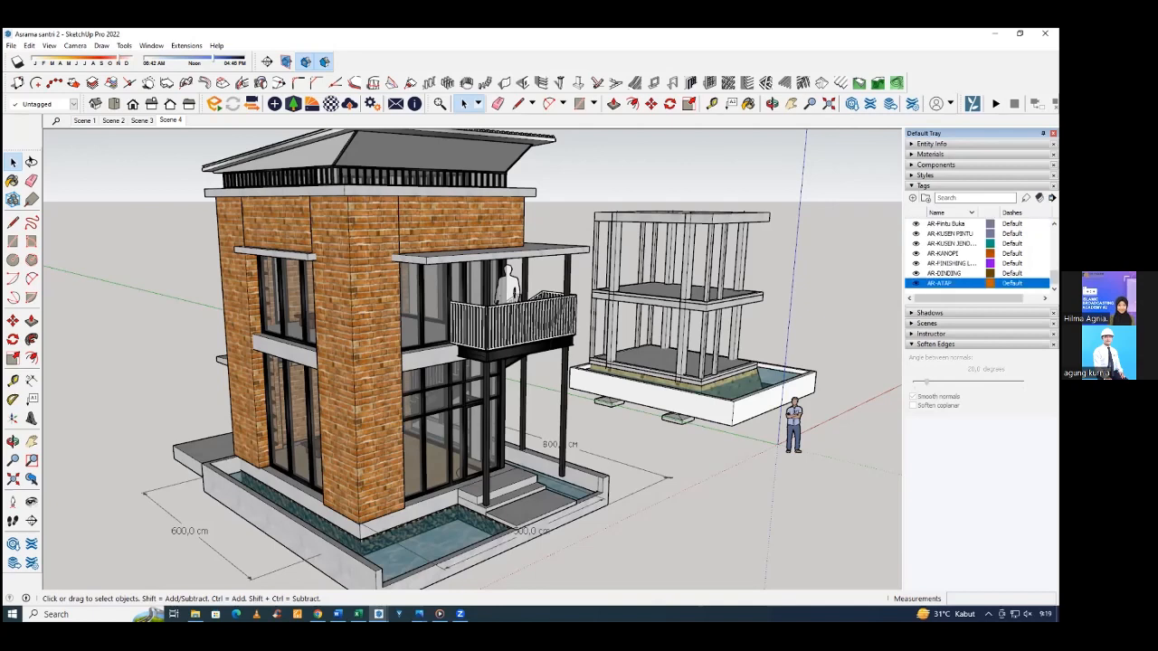
Review the AR tags in the tag list, from AR-RAILLING down to AR-DINDING and AR-ATAP.
scroll(946, 278, up, 1)
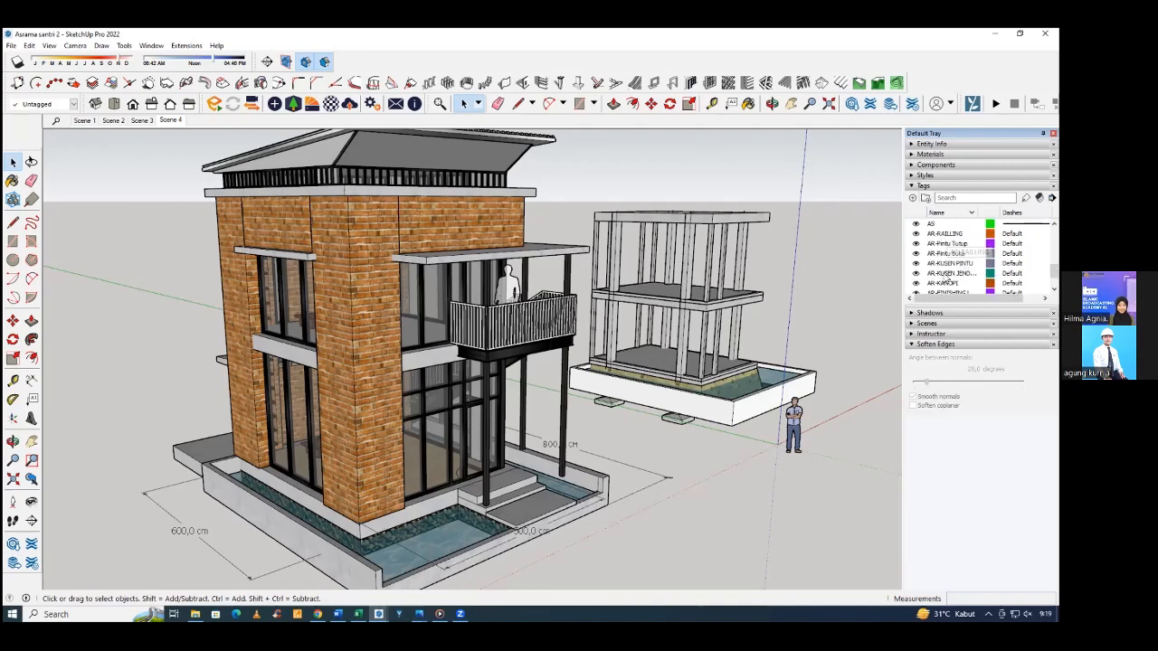
scroll(947, 280, down, 1)
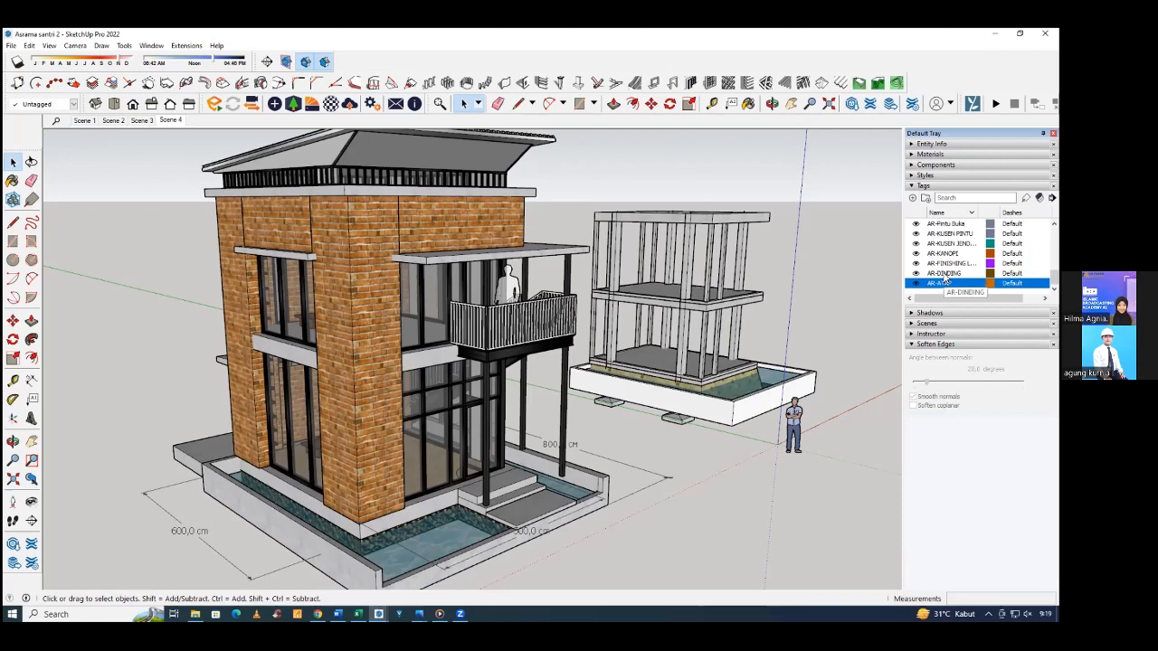
click(946, 274)
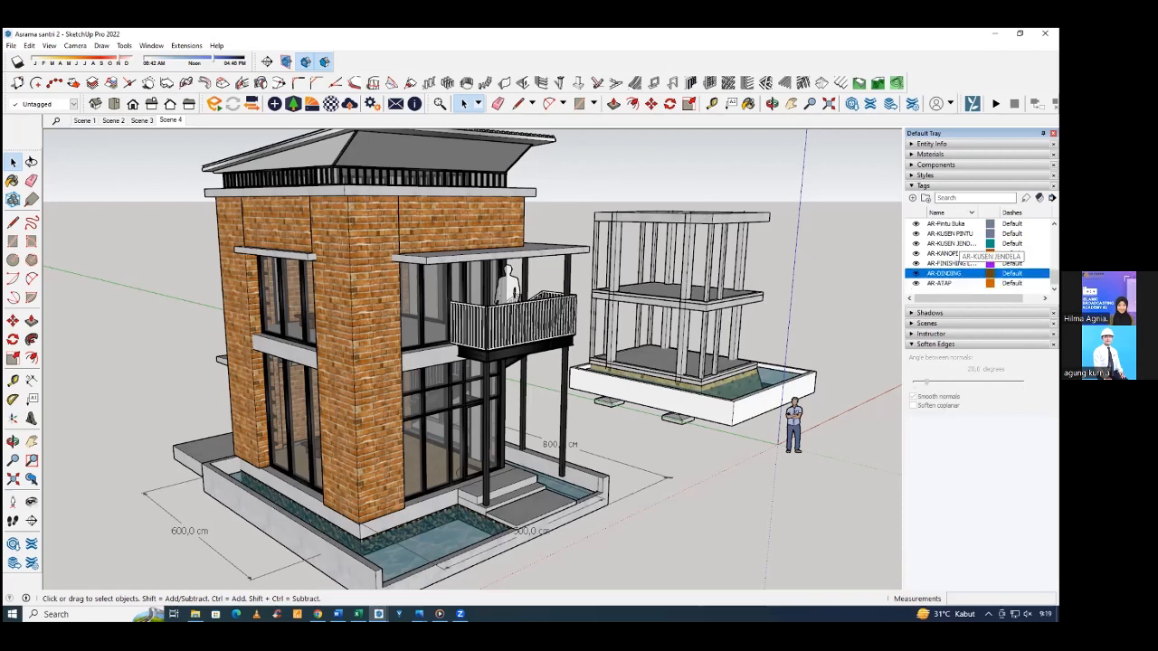
scroll(950, 249, up, 1)
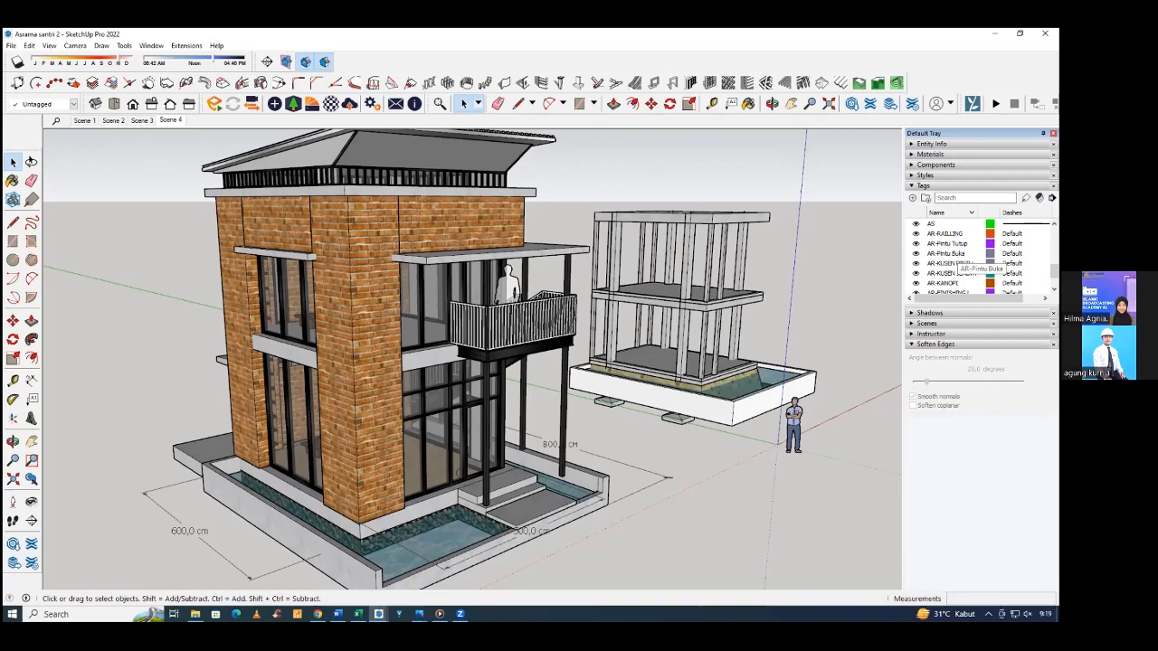
scroll(954, 262, down, 1)
click(944, 283)
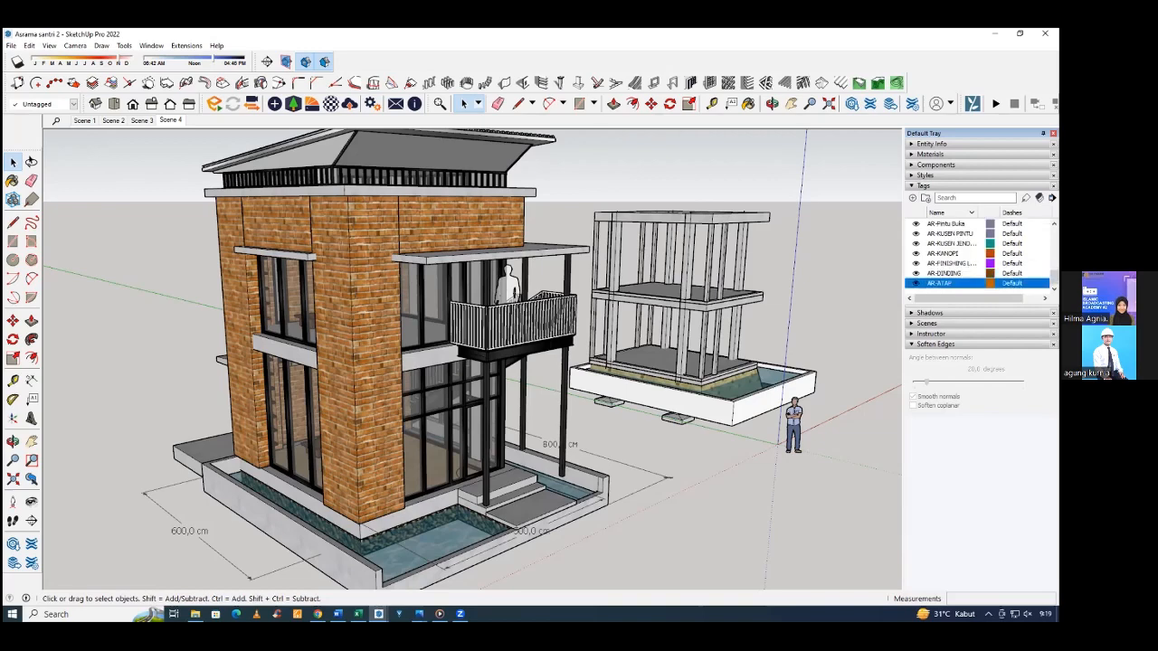
Compare the finished brick house with the bare structural frame beside it, examining the front facade, canopy and balcony.
middle_drag(657, 334, 316, 278)
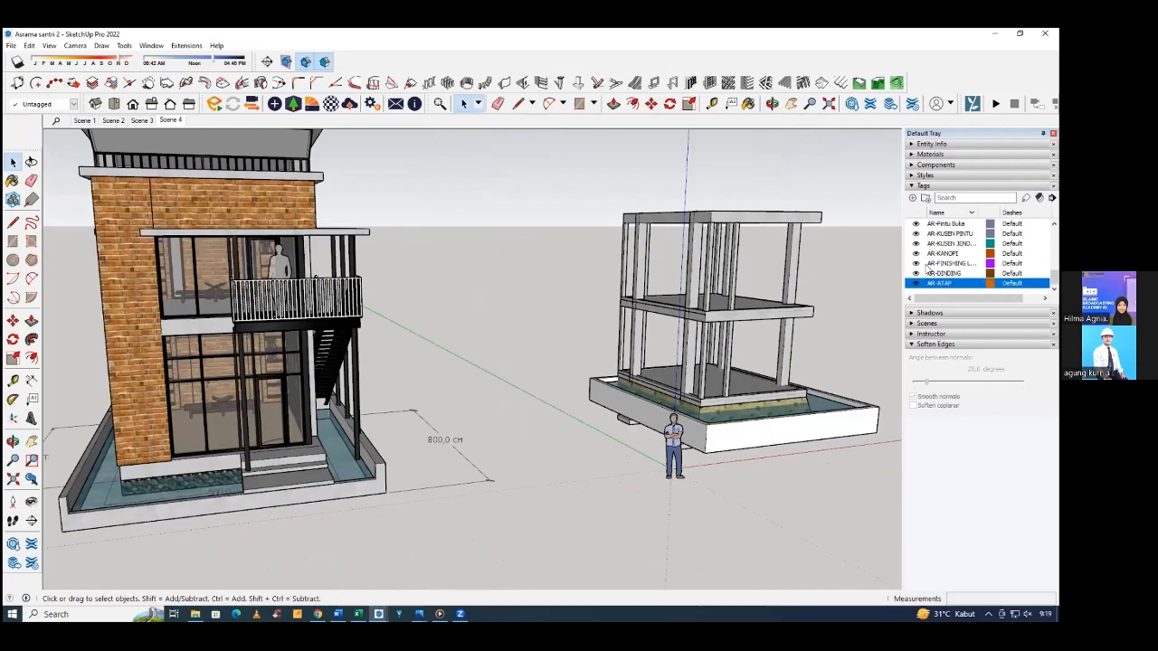
middle_drag(597, 340, 724, 336)
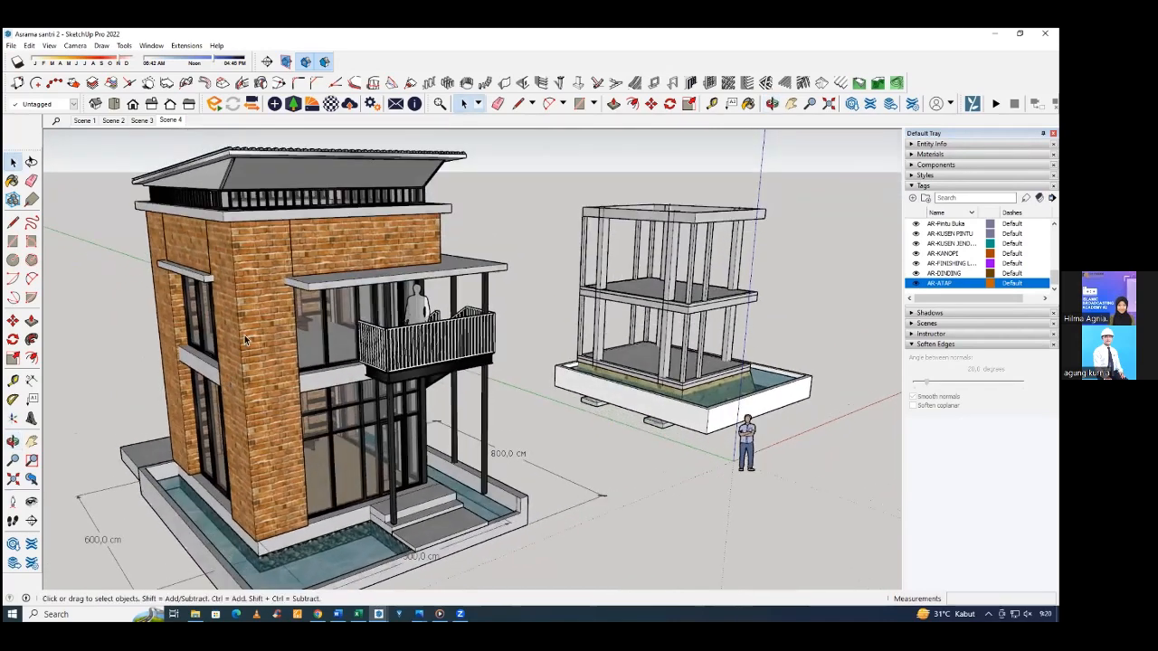
click(316, 283)
middle_drag(311, 291, 454, 315)
click(423, 321)
middle_drag(242, 322, 250, 322)
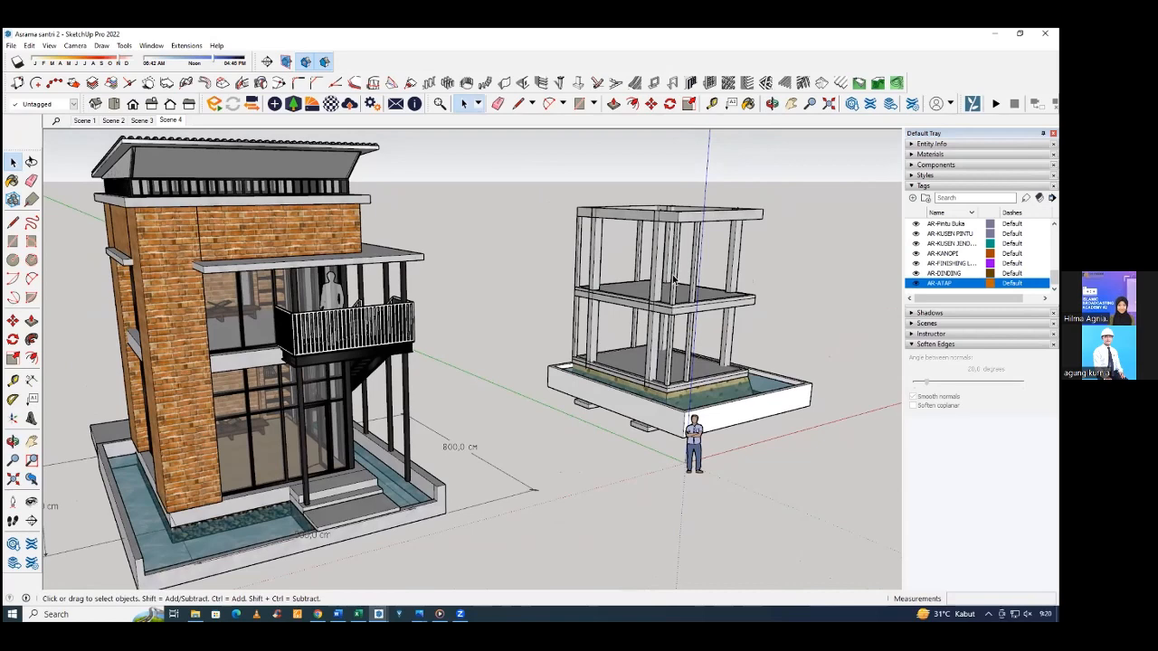
click(236, 352)
Try to dimension the upper front window opening's height from the canopy's underside down to the floor beam beside the brick column.
scroll(233, 351, up, 3)
scroll(232, 351, up, 4)
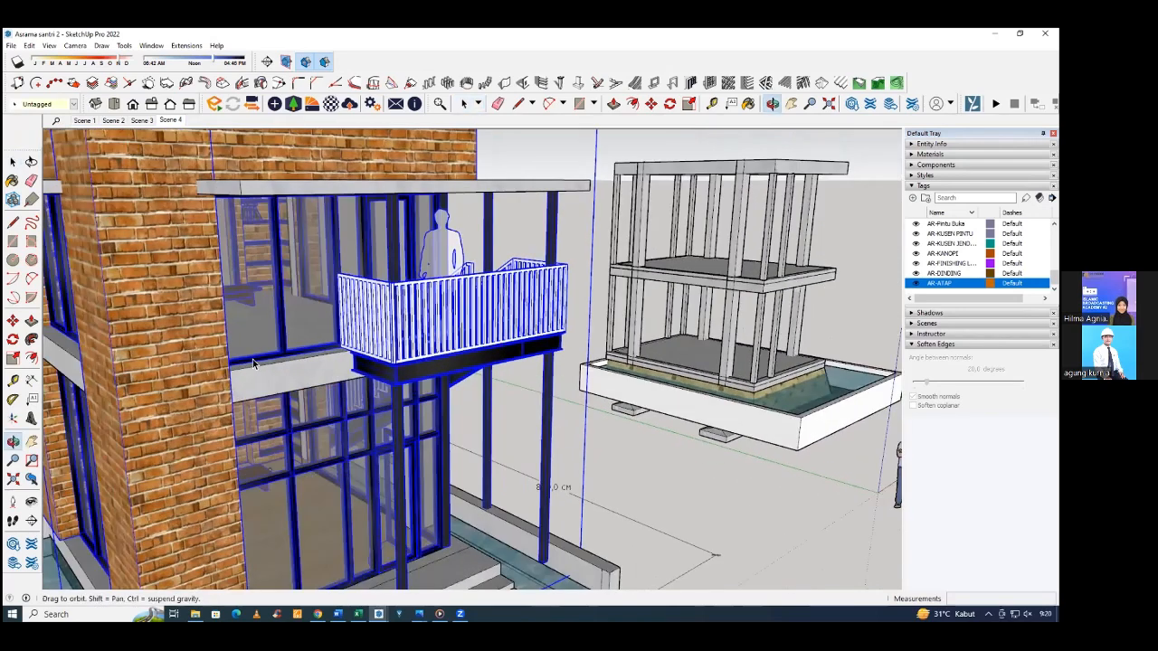
click(12, 320)
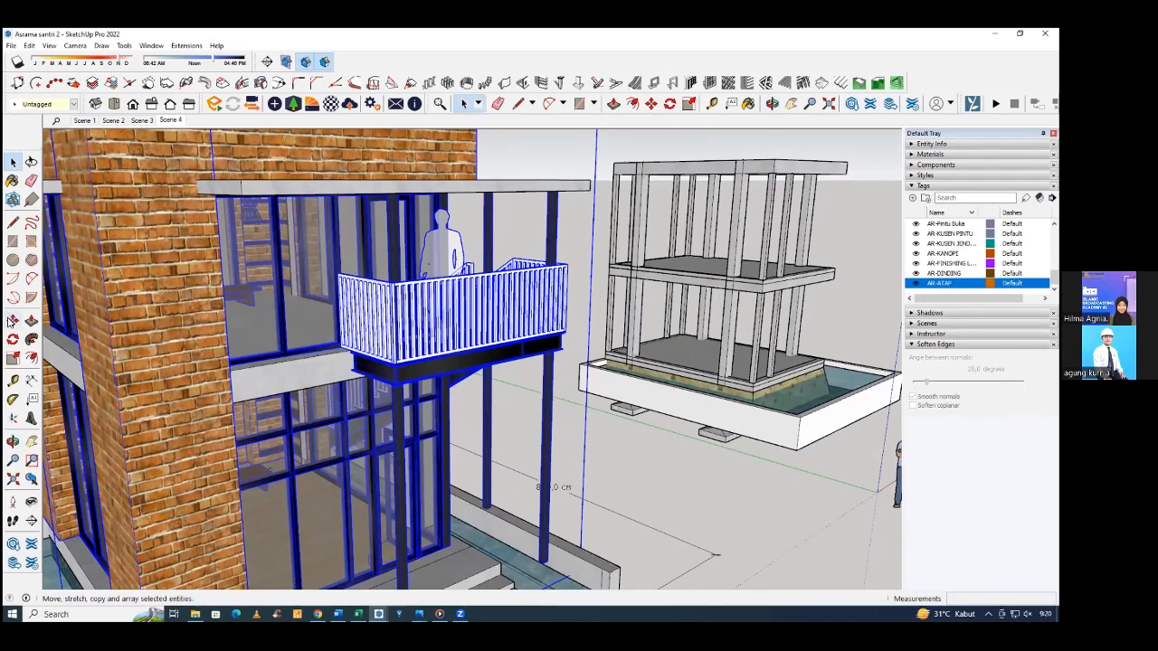
click(30, 381)
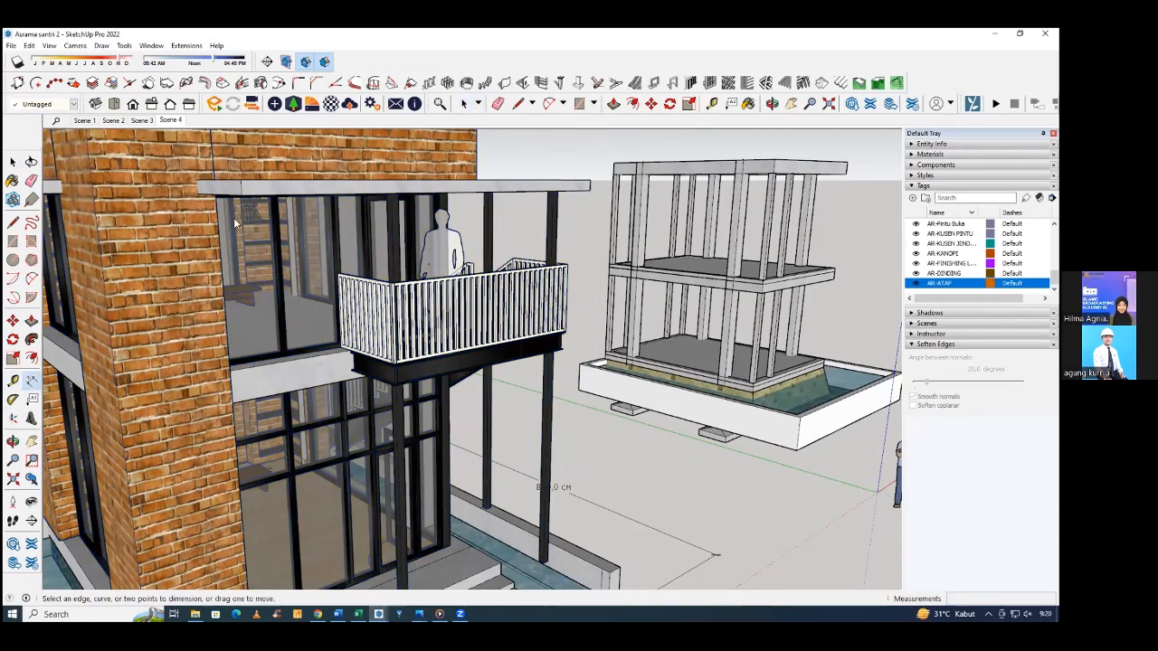
middle_drag(237, 217, 223, 176)
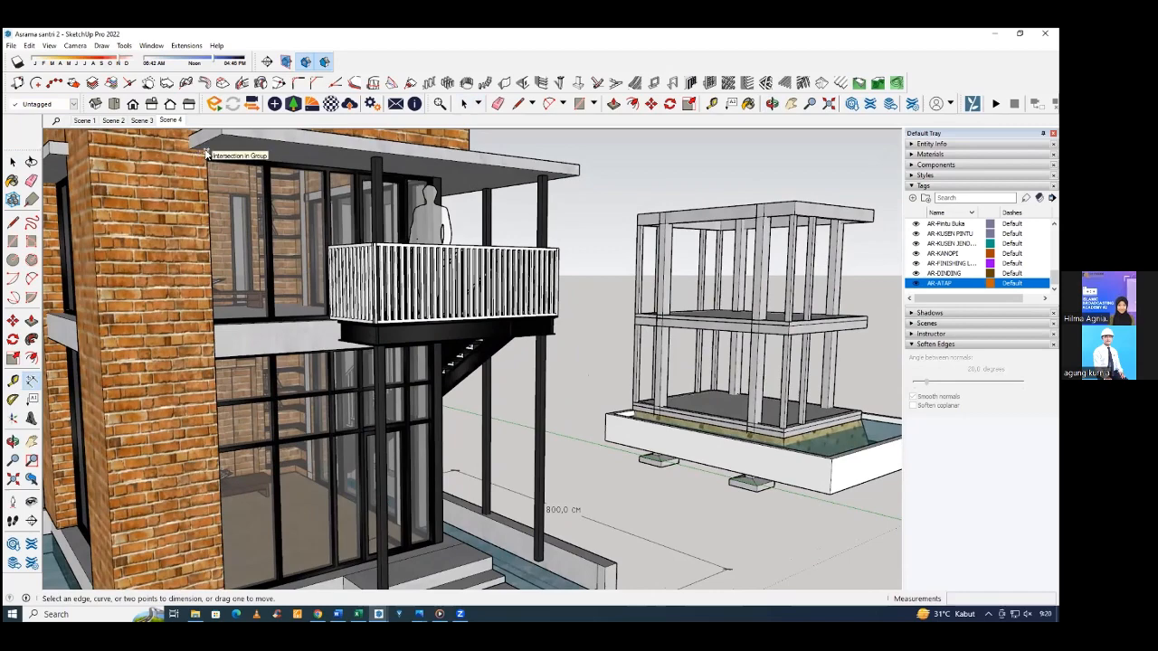
click(206, 153)
middle_drag(206, 153, 35, 361)
scroll(176, 367, up, 5)
scroll(172, 375, up, 2)
scroll(201, 313, up, 1)
scroll(201, 313, up, 1)
click(201, 313)
scroll(316, 317, down, 3)
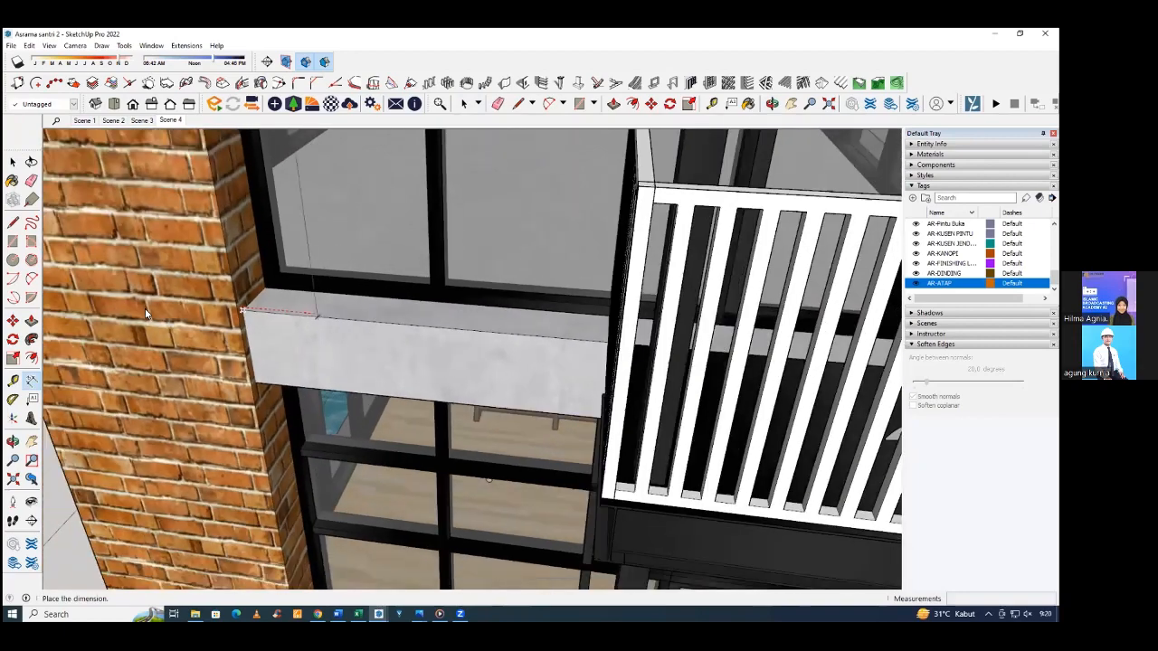
scroll(149, 310, down, 3)
scroll(108, 310, down, 5)
scroll(120, 304, up, 2)
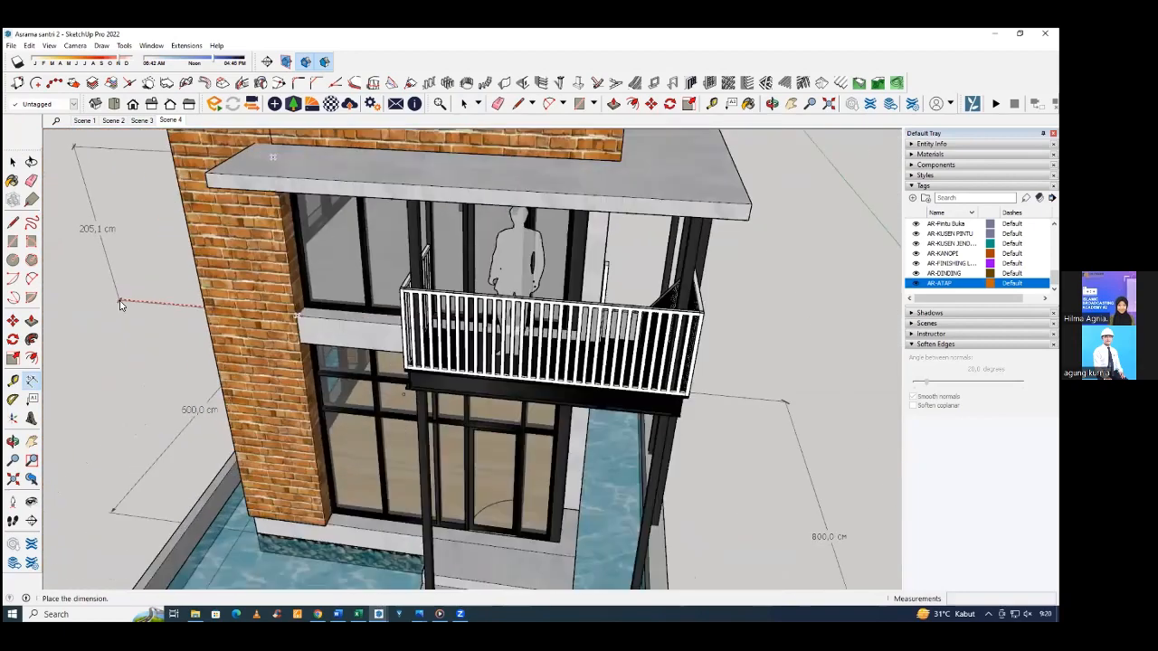
middle_drag(120, 304, 201, 298)
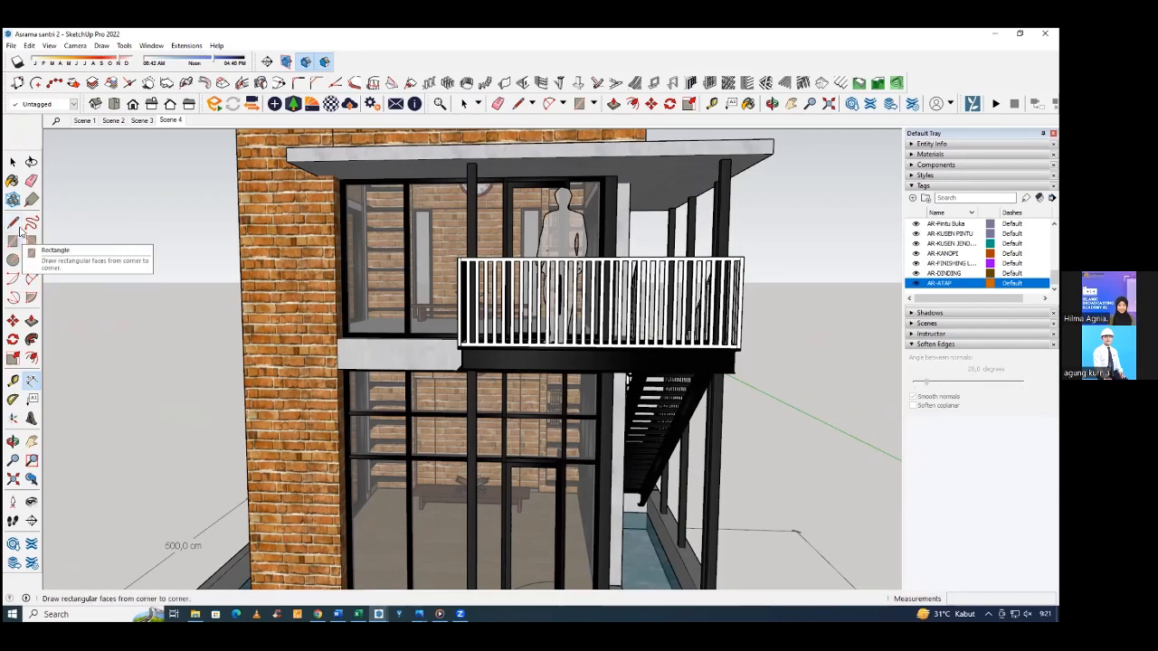
Measure the upper front window frame's height with the Line tool between its corner endpoints beside the brick column.
click(14, 223)
scroll(263, 150, up, 10)
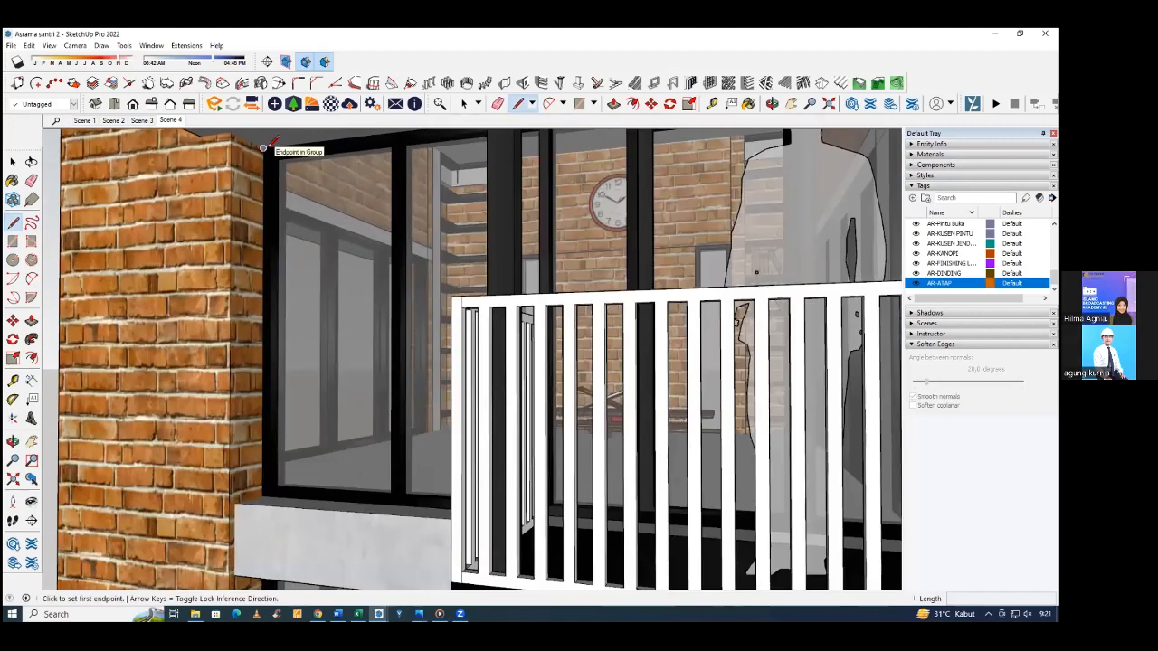
click(263, 147)
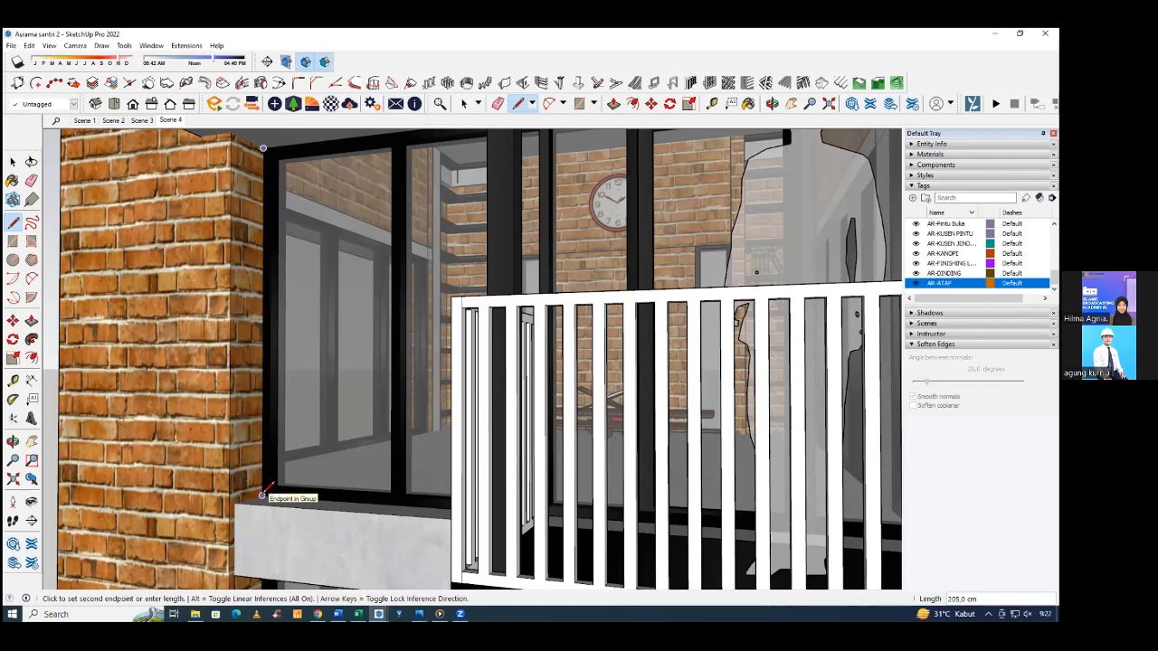
middle_drag(263, 494, 265, 503)
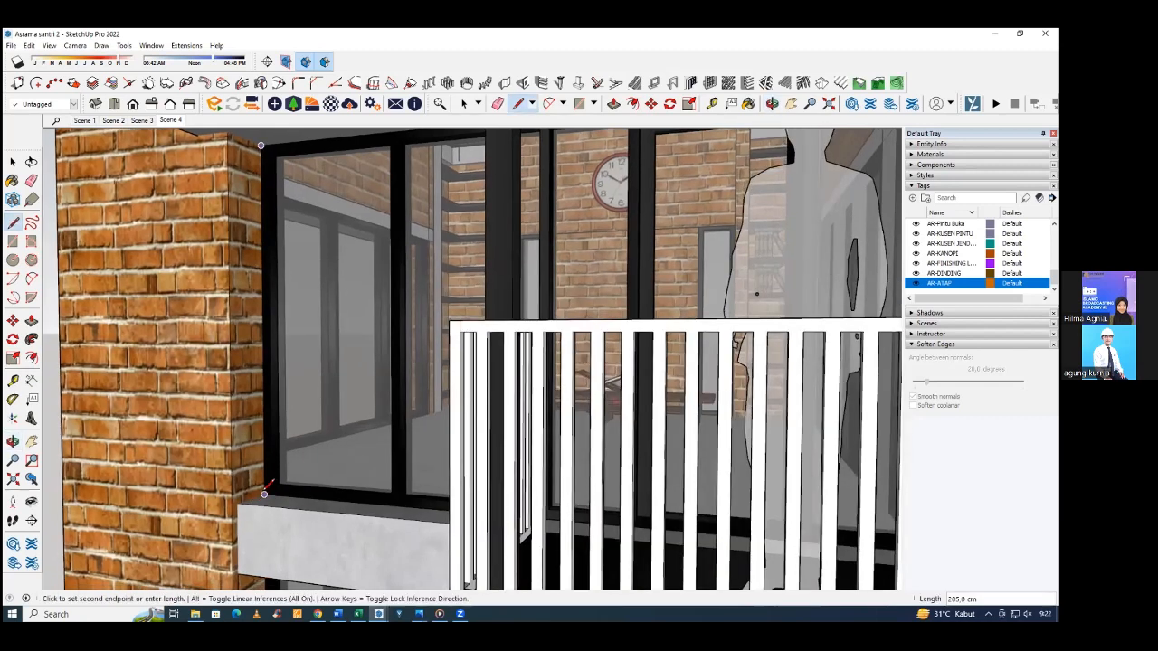
scroll(264, 494, down, 6)
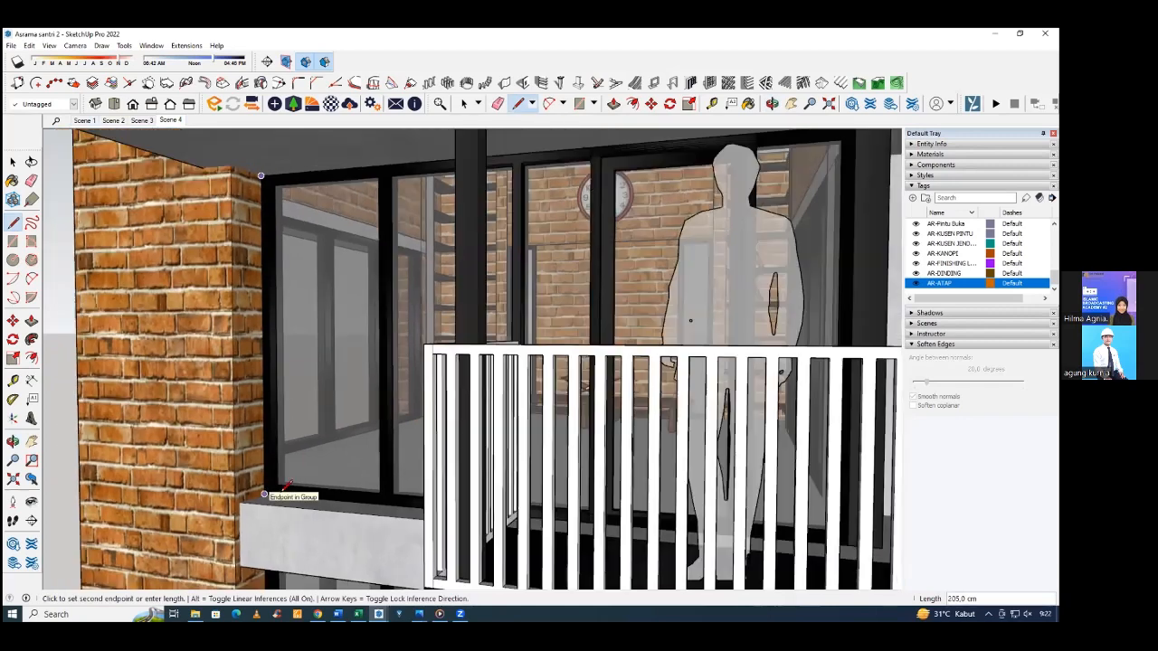
Dimension the upper front window frame's height between its corner endpoints, placing the dimension outside the brick column.
click(32, 380)
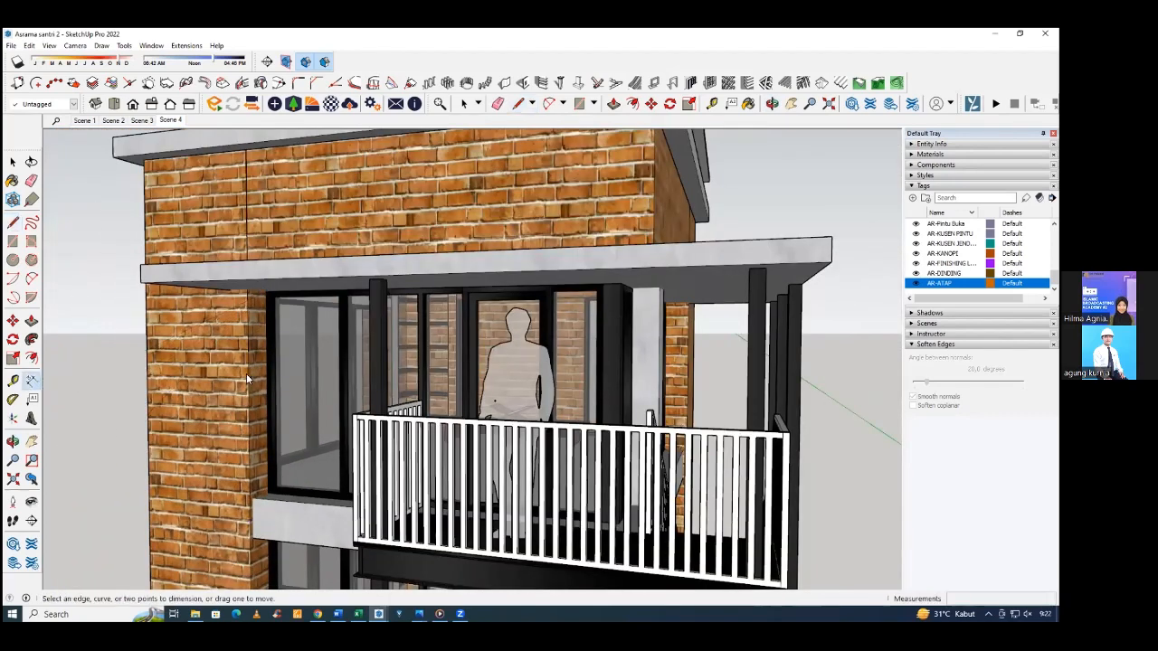
scroll(257, 271, up, 6)
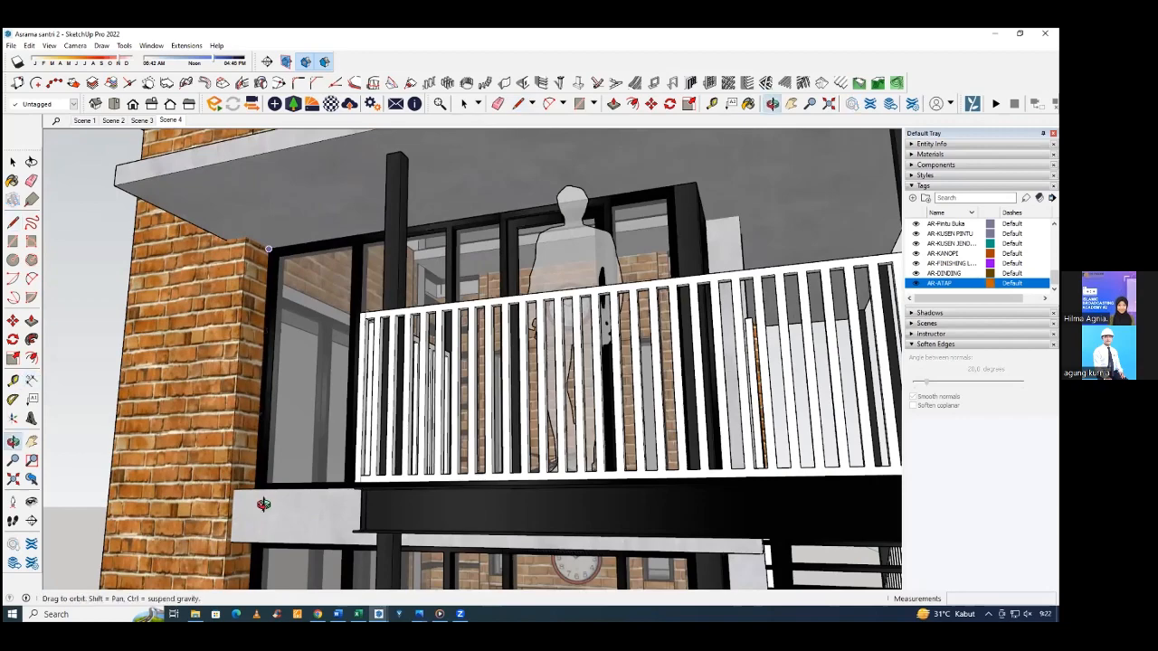
scroll(261, 453, down, 3)
click(262, 459)
scroll(181, 466, down, 2)
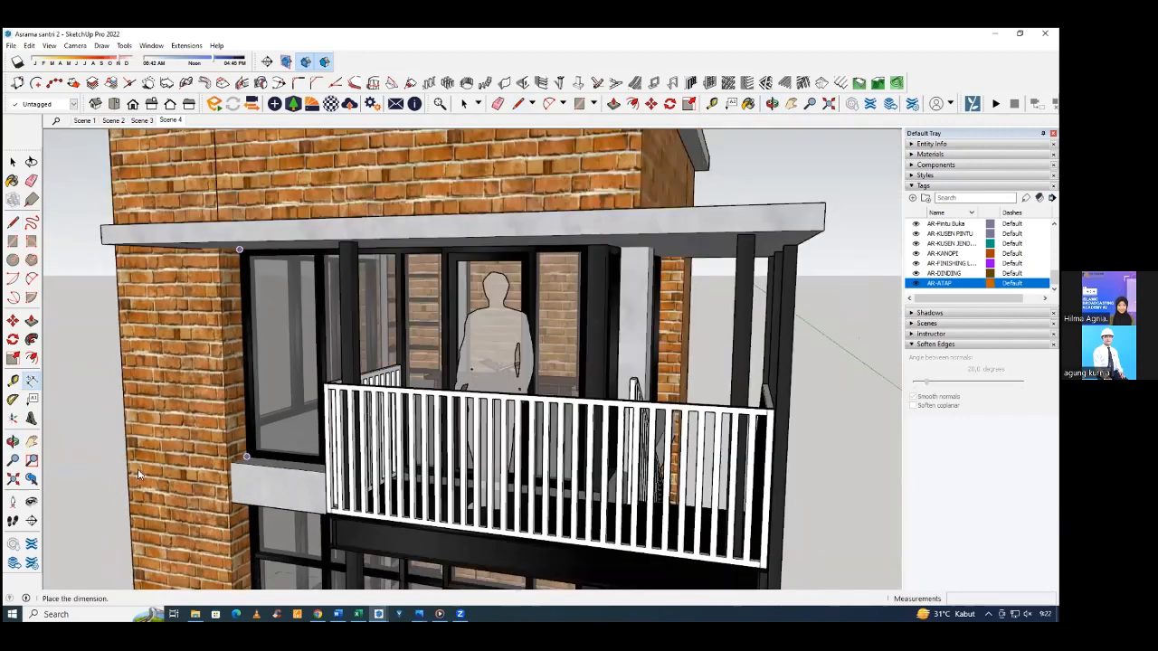
click(64, 389)
scroll(138, 457, down, 2)
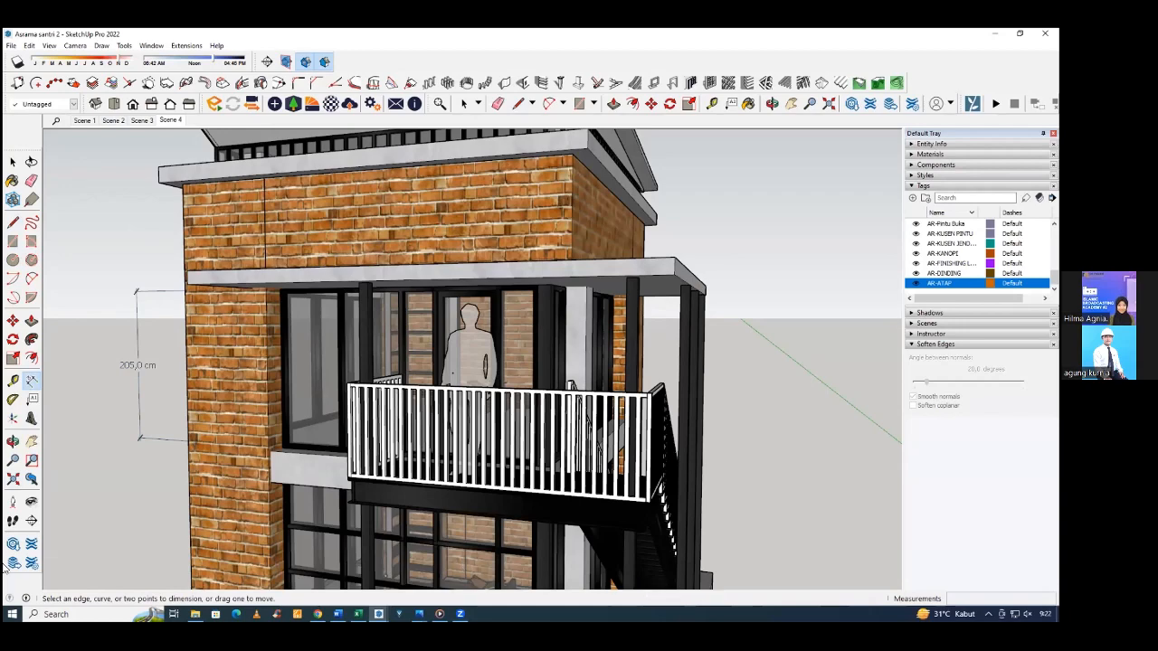
Measure the edge thickness of the canopy above the balcony with the Dimension tool.
middle_drag(145, 342, 505, 312)
click(502, 309)
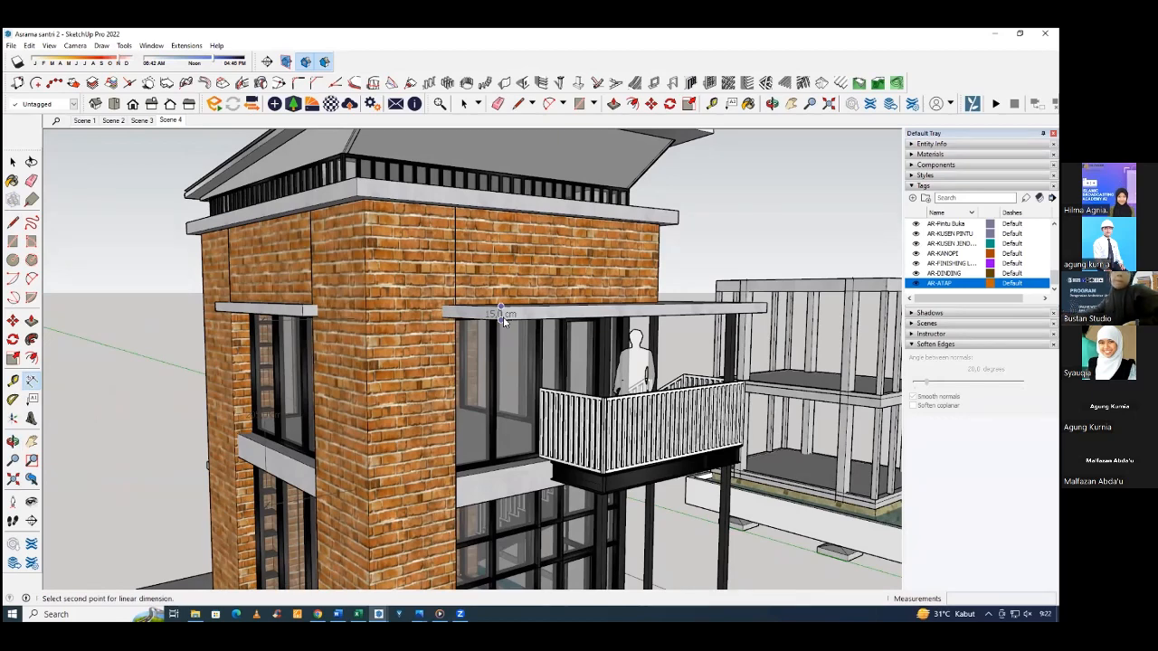
middle_drag(500, 313, 504, 382)
scroll(504, 379, up, 1)
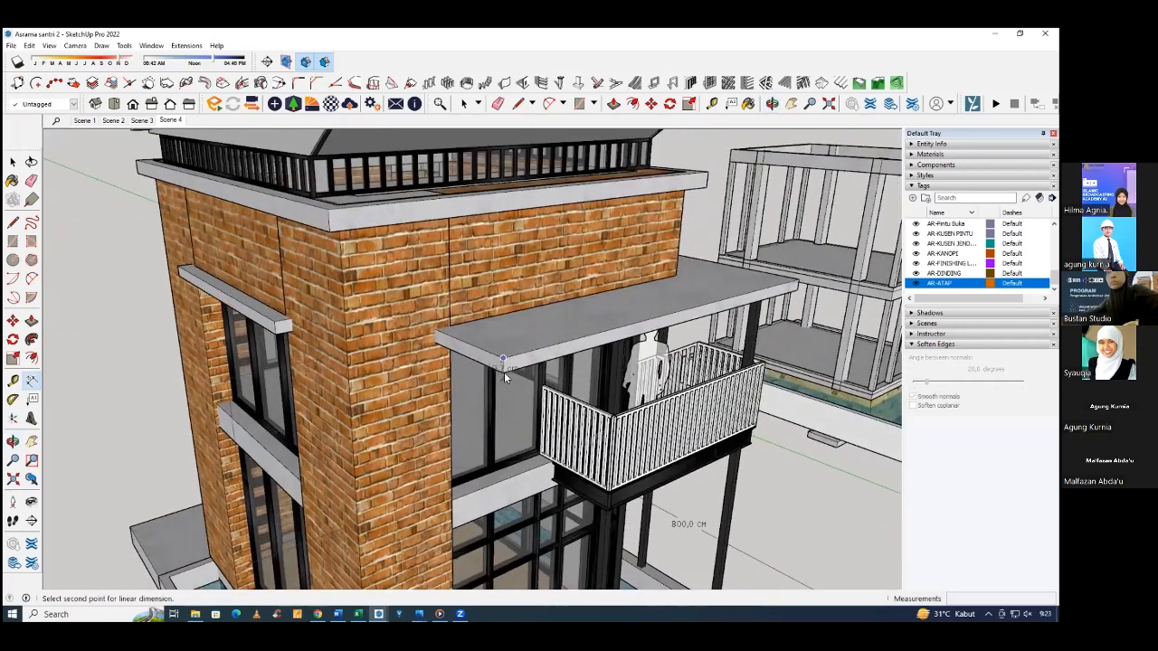
middle_drag(470, 353, 424, 291)
scroll(341, 337, down, 5)
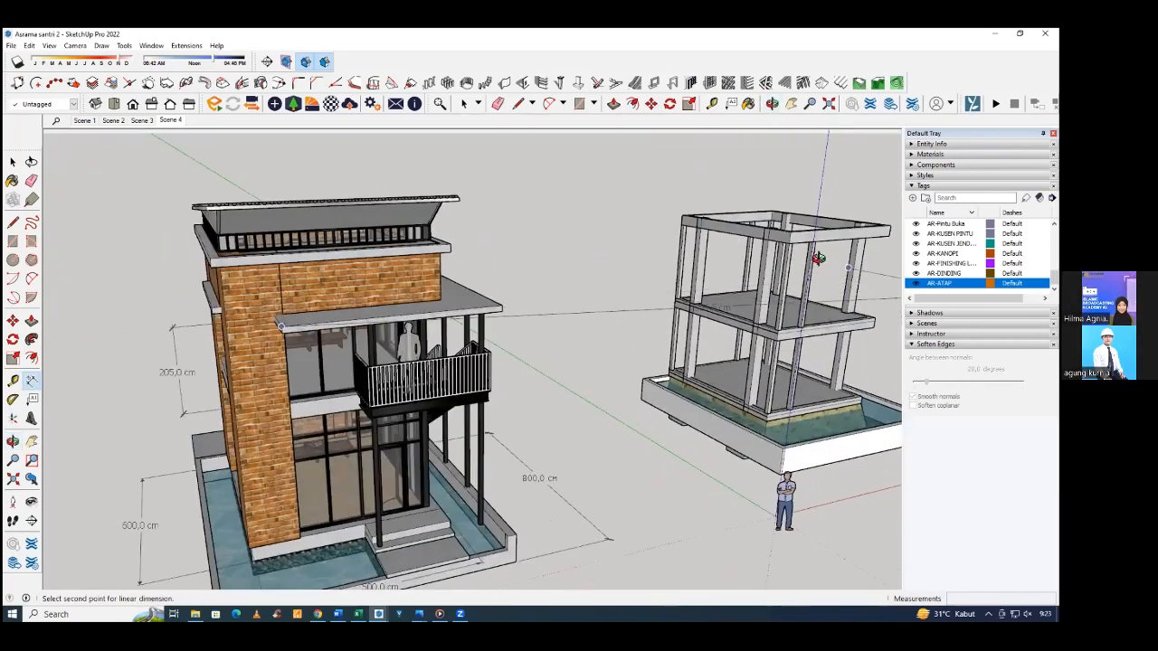
Examine the canopy, roof and stair side of the finished house against the corresponding side of the structural frame.
middle_drag(820, 258, 493, 271)
middle_drag(787, 342, 597, 386)
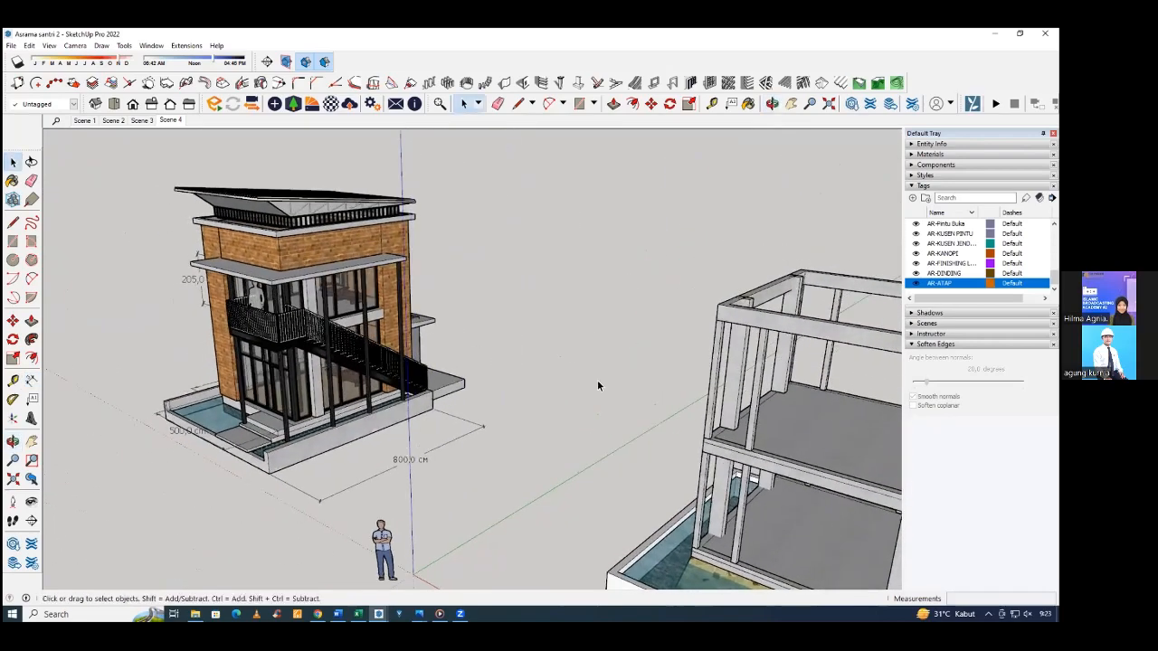
middle_drag(817, 386, 761, 410)
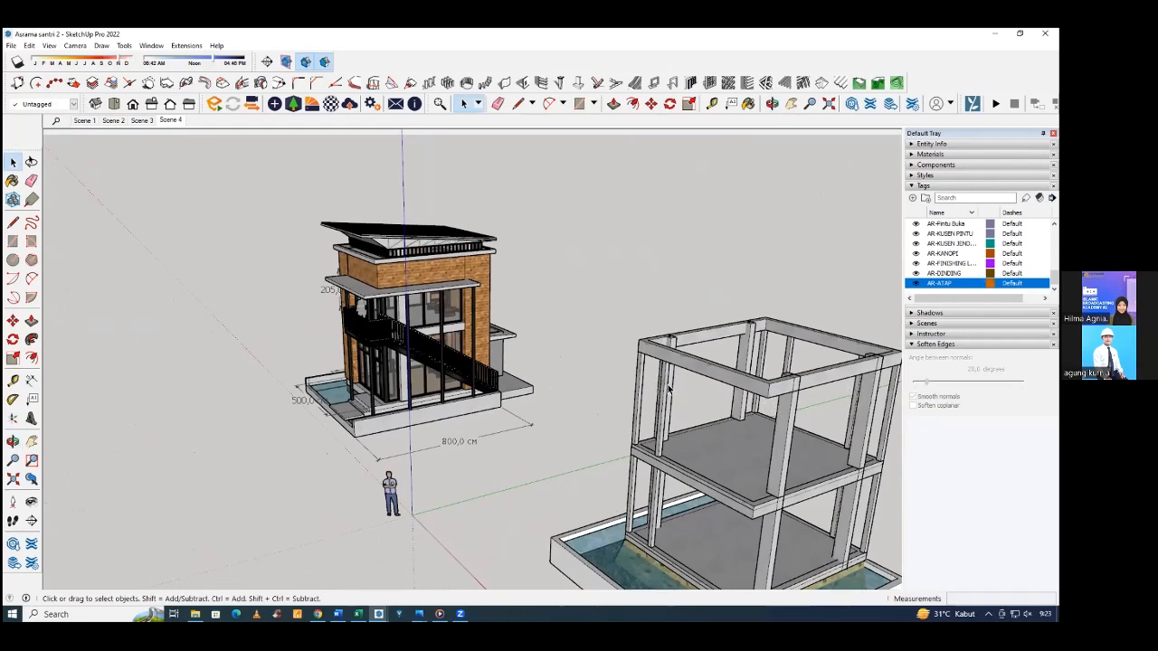
scroll(648, 382, up, 6)
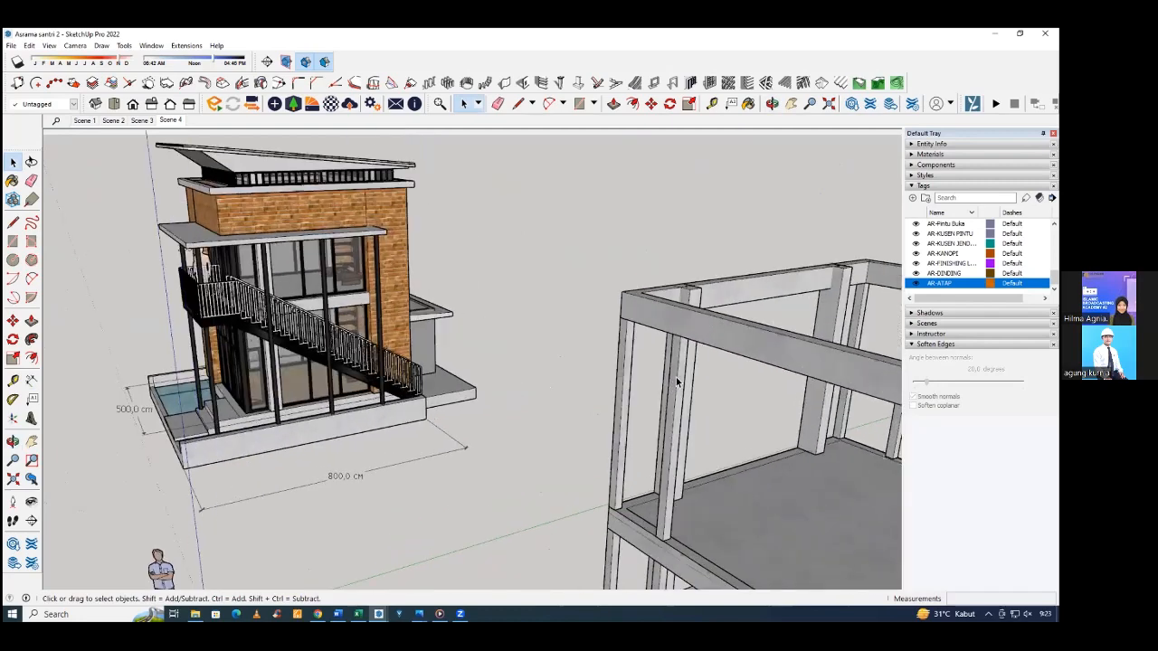
mouse_move(665, 359)
middle_down()
mouse_move(646, 317)
mouse_move(673, 324)
mouse_move(648, 331)
mouse_move(651, 349)
middle_up()
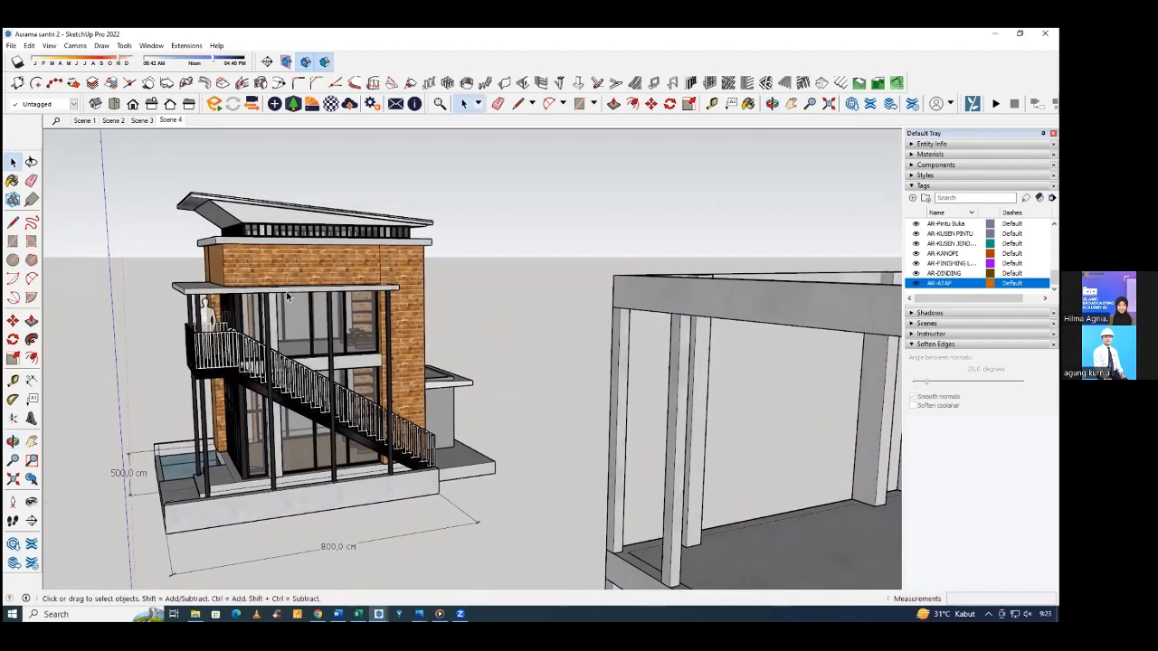
click(186, 288)
middle_drag(183, 285, 374, 391)
click(375, 392)
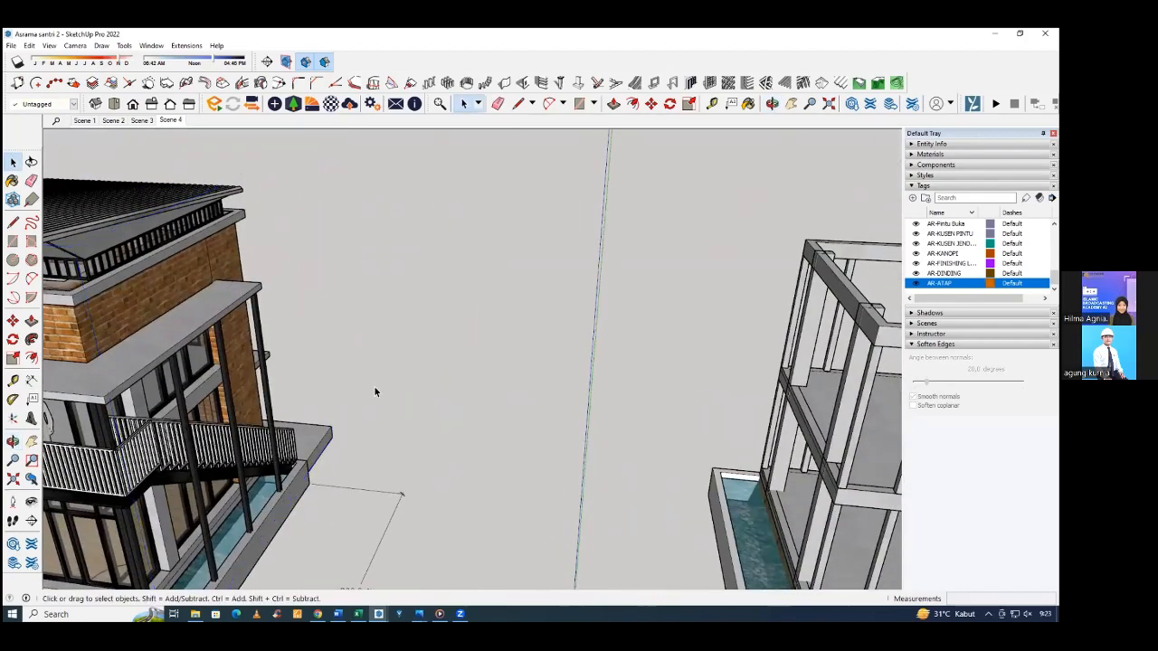
scroll(375, 391, down, 4)
middle_drag(482, 399, 377, 407)
scroll(377, 407, down, 3)
middle_drag(186, 452, 202, 450)
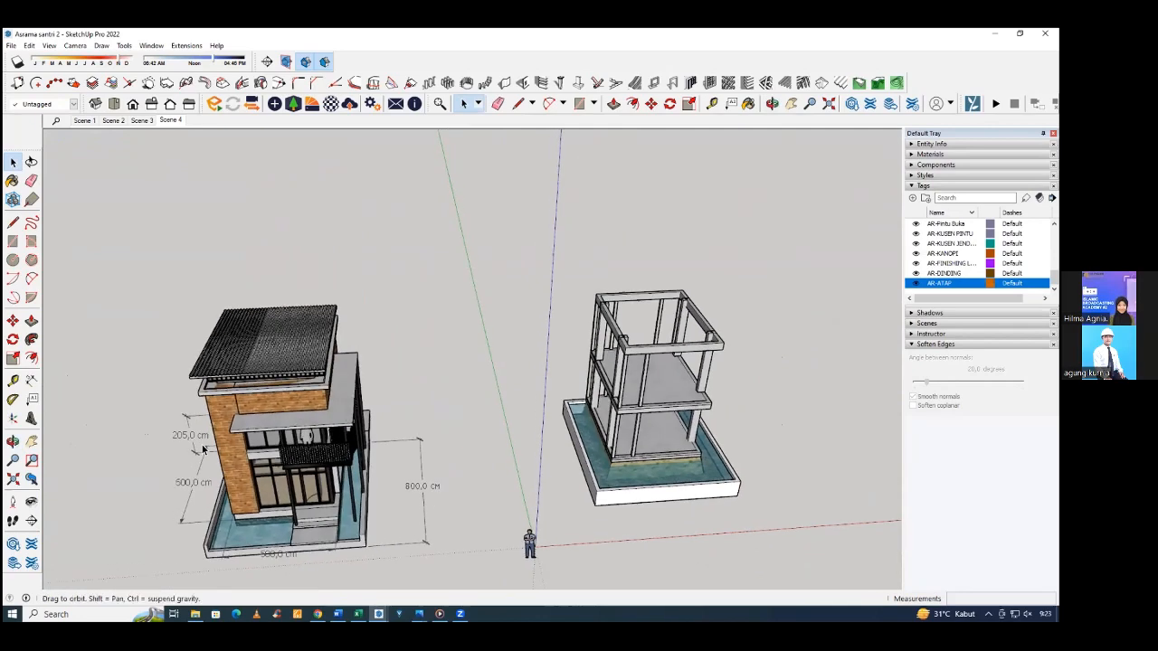
Measure the canopy's front overhang with the Line tool, from the brick wall's corner to the canopy's front edge.
scroll(223, 442, up, 4)
key(l)
scroll(260, 414, up, 3)
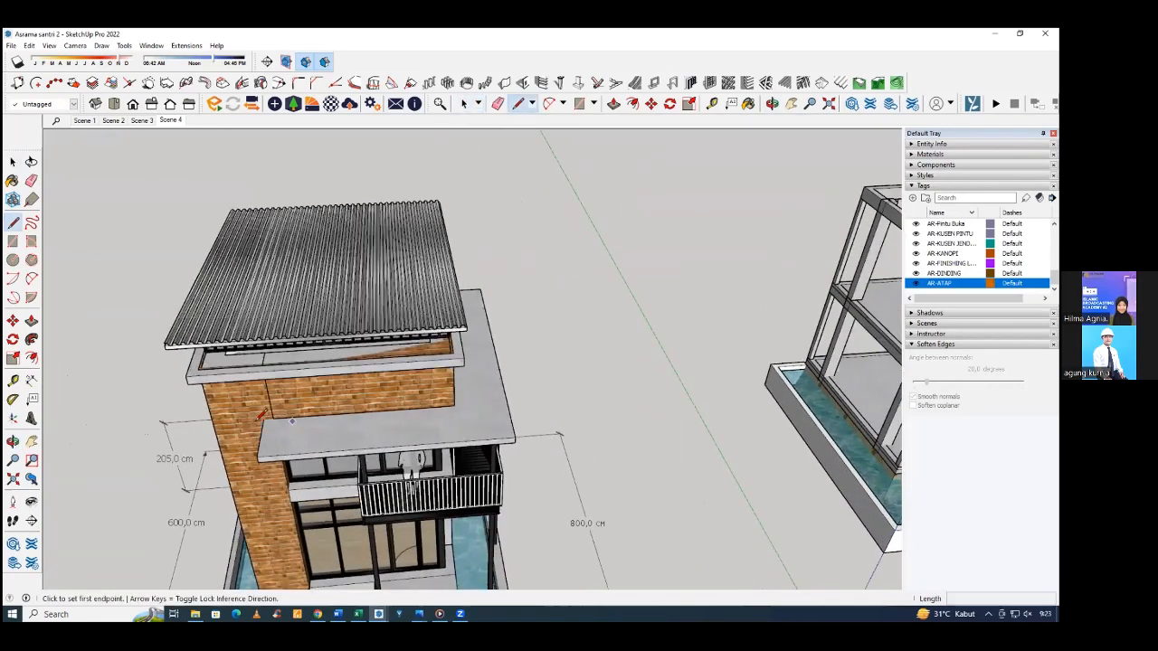
scroll(260, 415, up, 3)
click(494, 402)
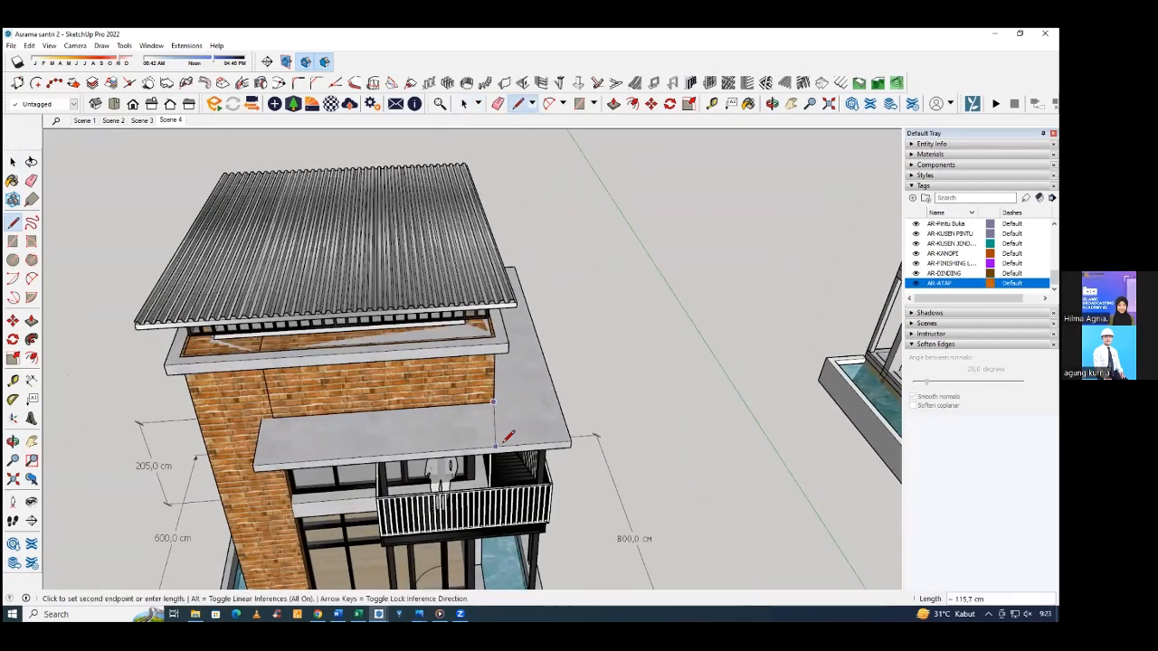
key(Escape)
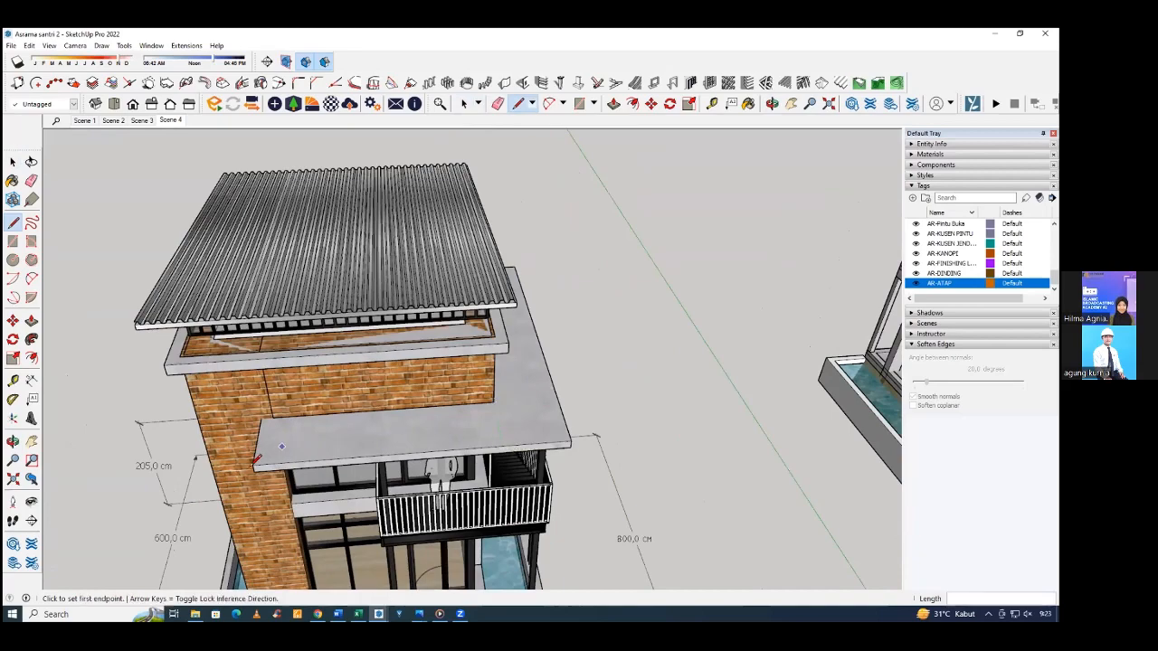
Measure the canopy's overhang at the stair-side corner of the brick wall with the Line tool.
middle_drag(507, 404, 552, 162)
middle_drag(91, 280, 342, 253)
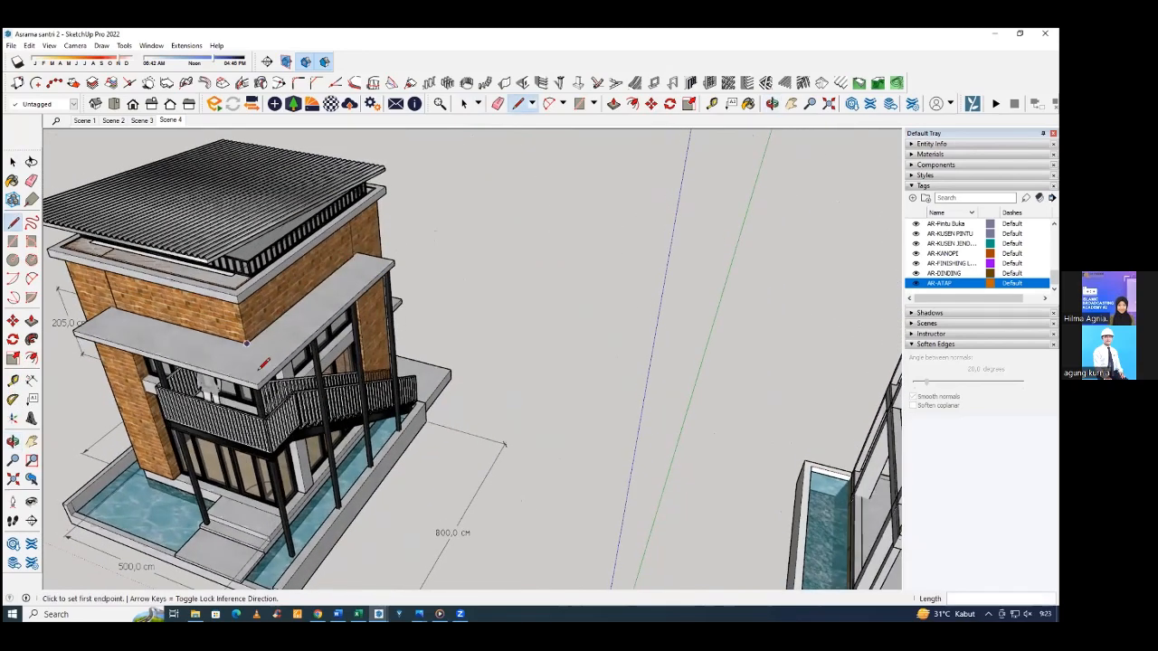
scroll(260, 369, down, 3)
middle_drag(841, 471, 782, 404)
scroll(283, 338, up, 5)
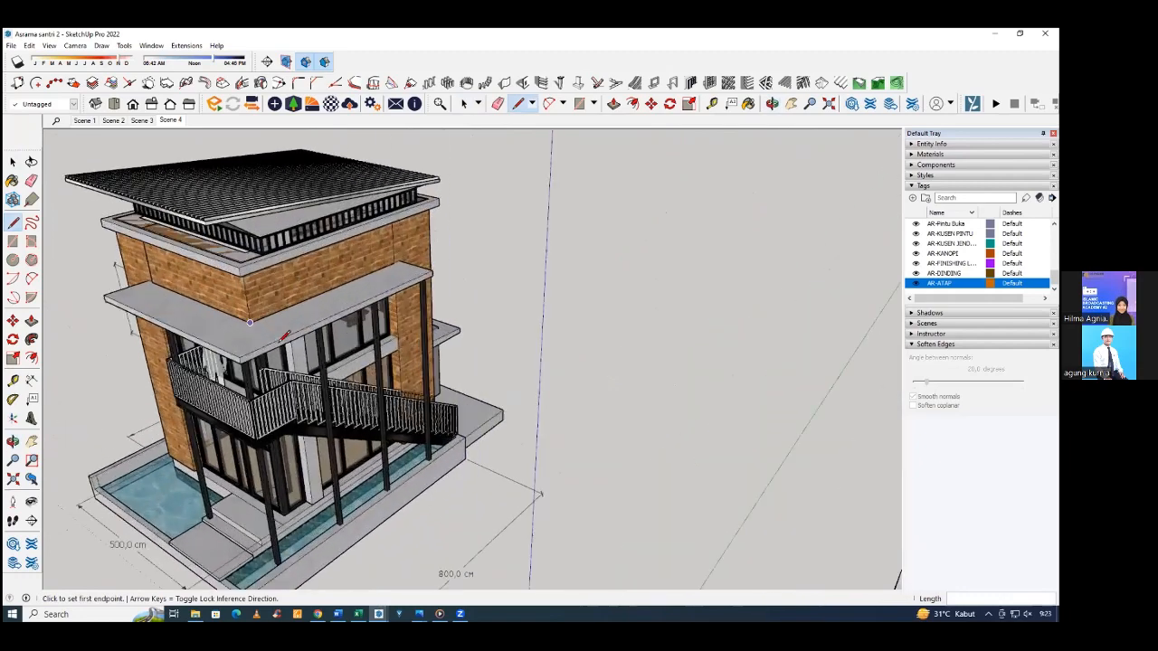
click(283, 337)
scroll(326, 341, down, 2)
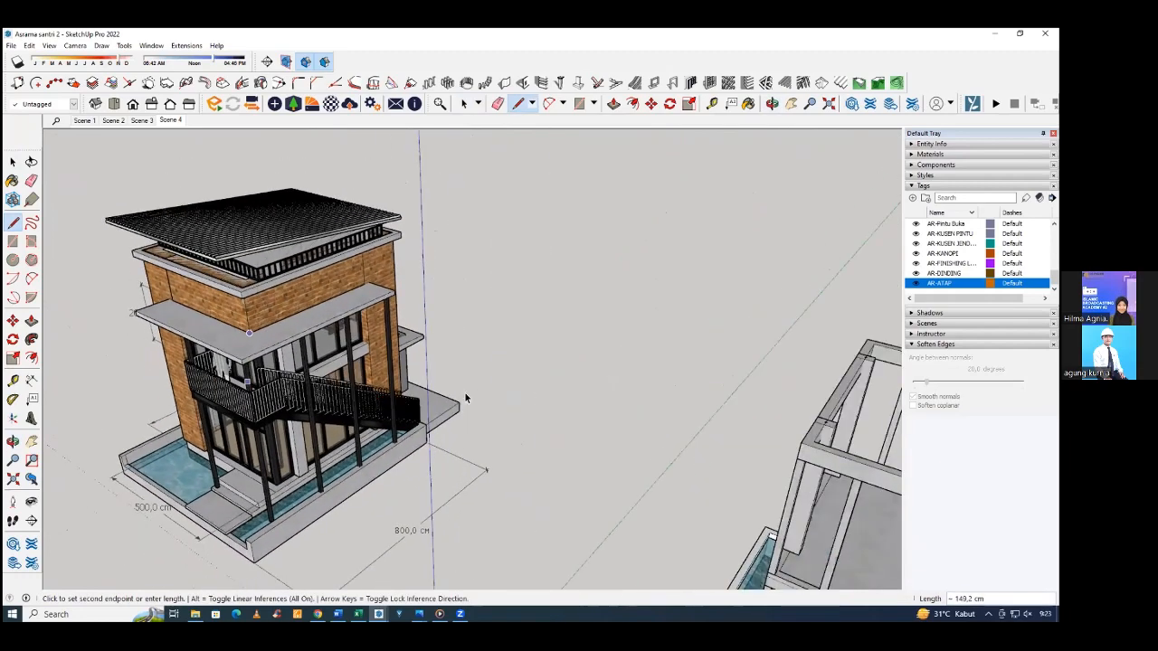
scroll(466, 398, down, 1)
key(space)
Examine the structural frame's upper storey and top beams from above, where the canopy and walls attach.
middle_drag(369, 398, 579, 427)
middle_drag(352, 471, 245, 459)
click(279, 461)
middle_drag(375, 470, 503, 456)
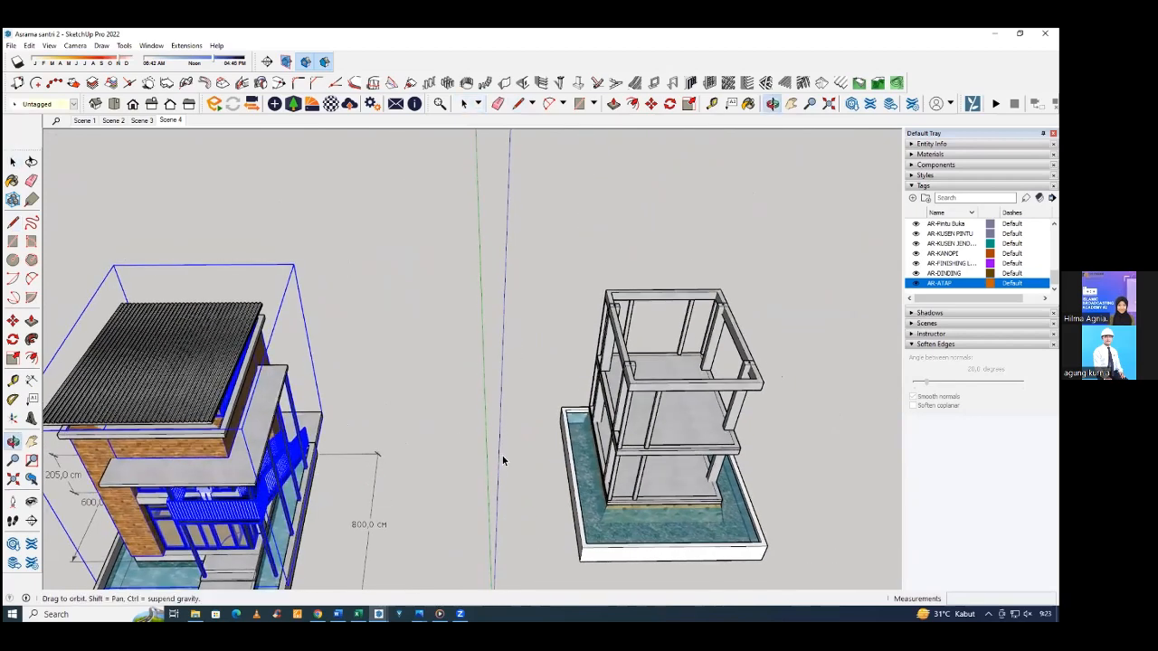
click(693, 447)
scroll(683, 443, up, 2)
middle_drag(683, 444, 375, 472)
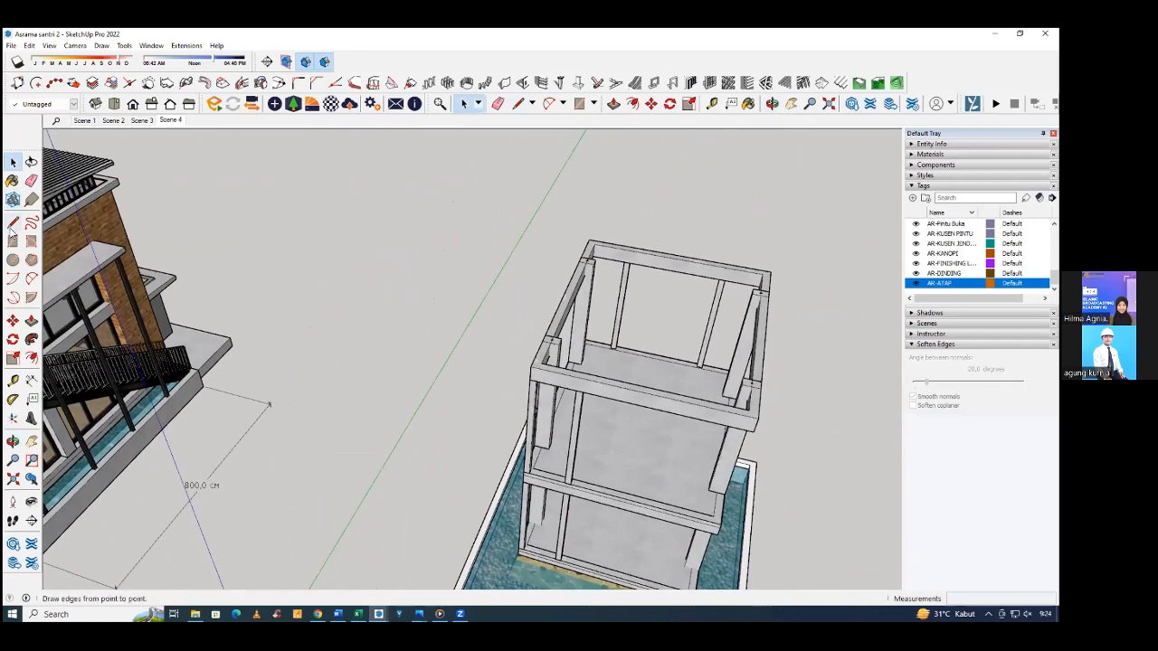
click(13, 224)
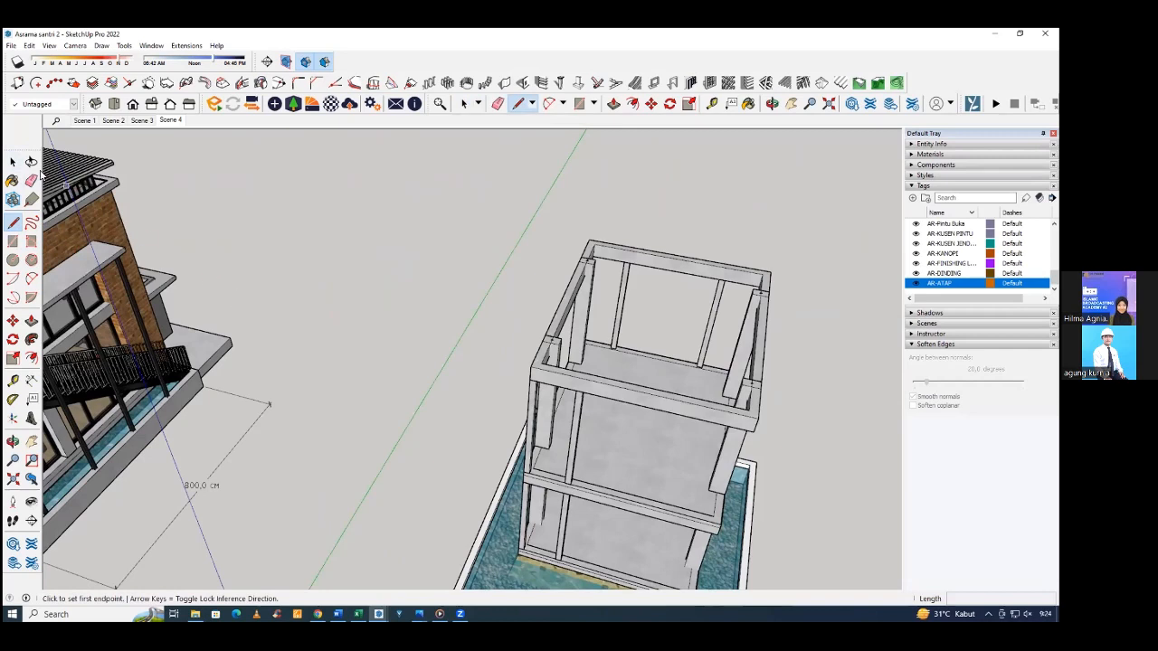
click(13, 161)
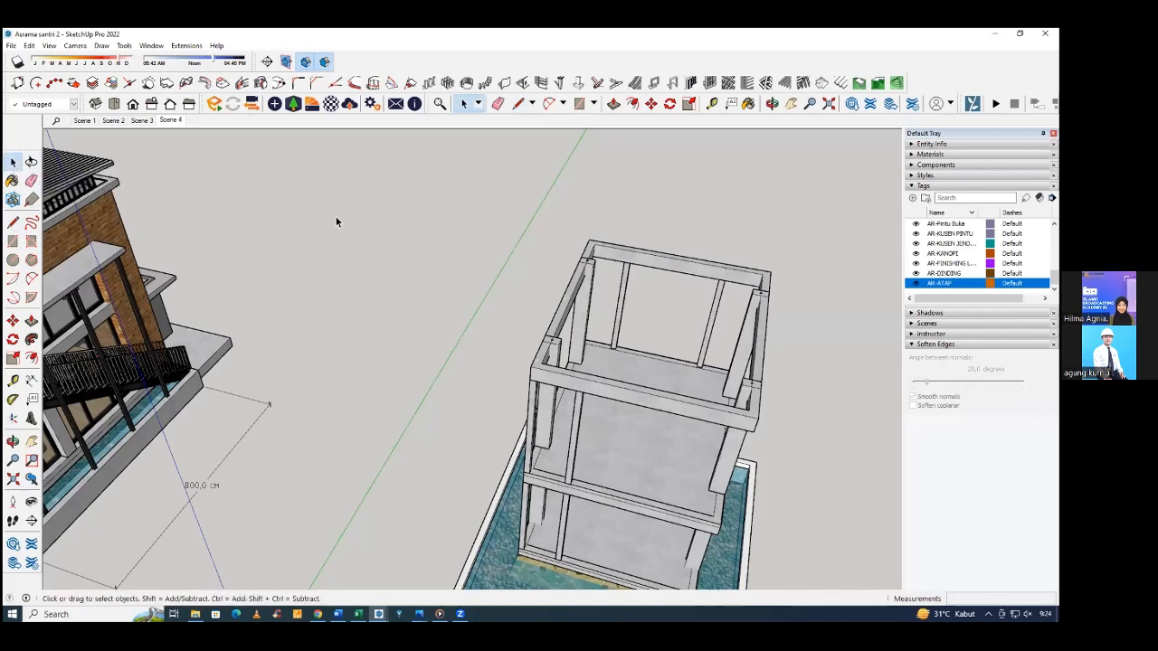
key(l)
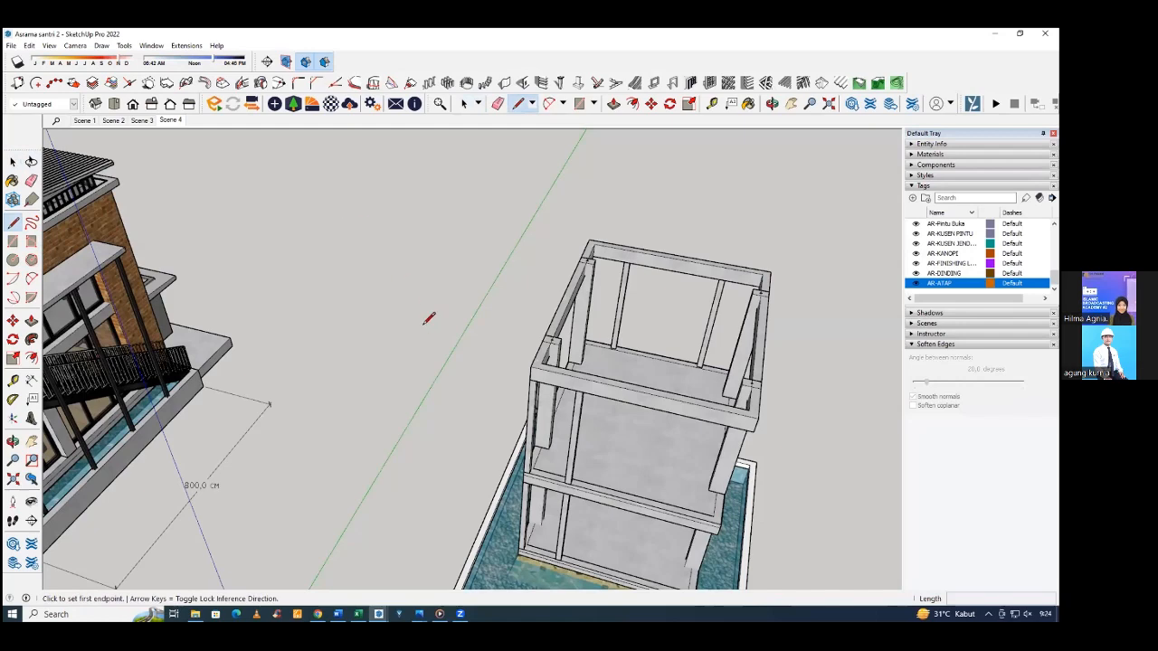
scroll(567, 474, up, 1)
scroll(567, 475, up, 1)
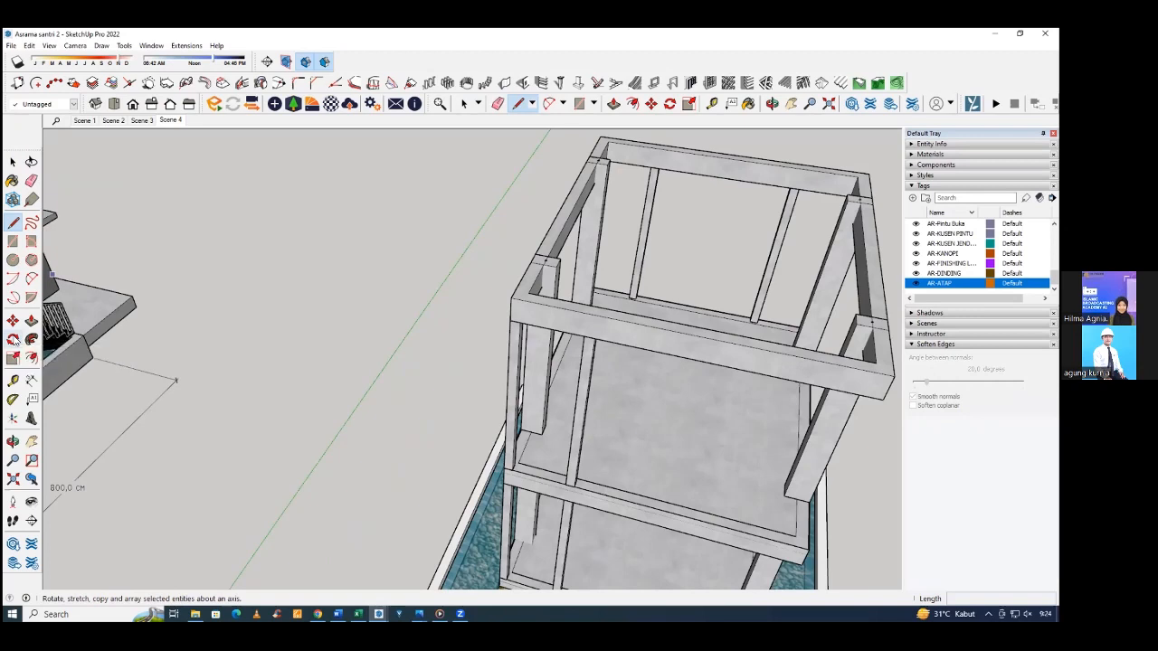
click(670, 103)
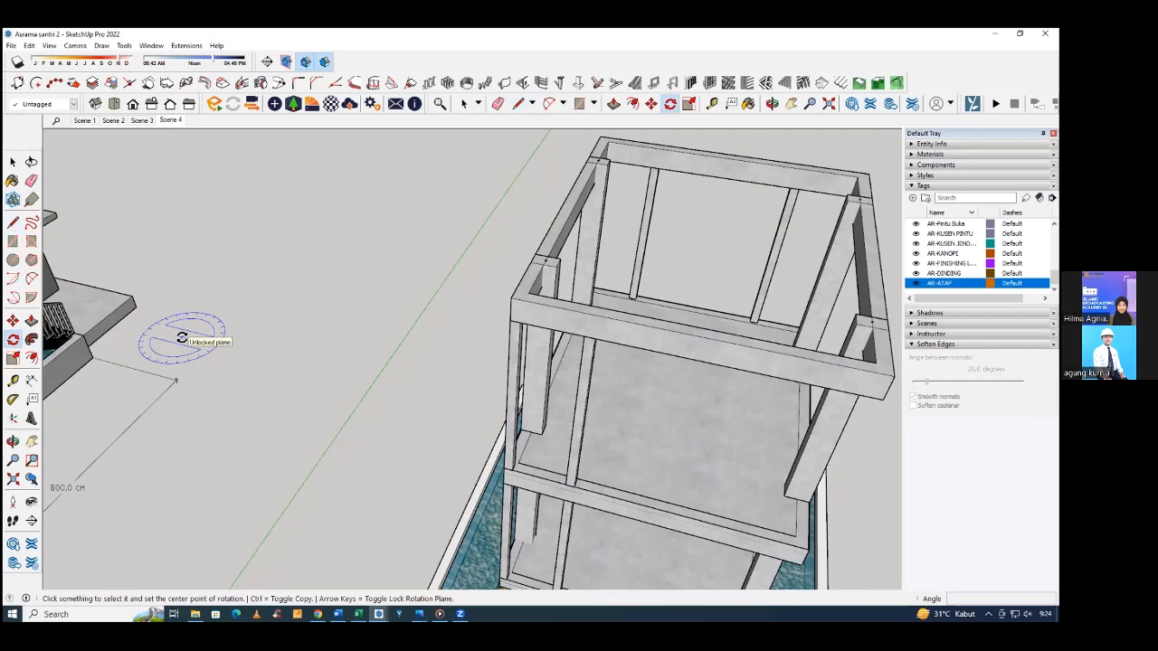
key(r)
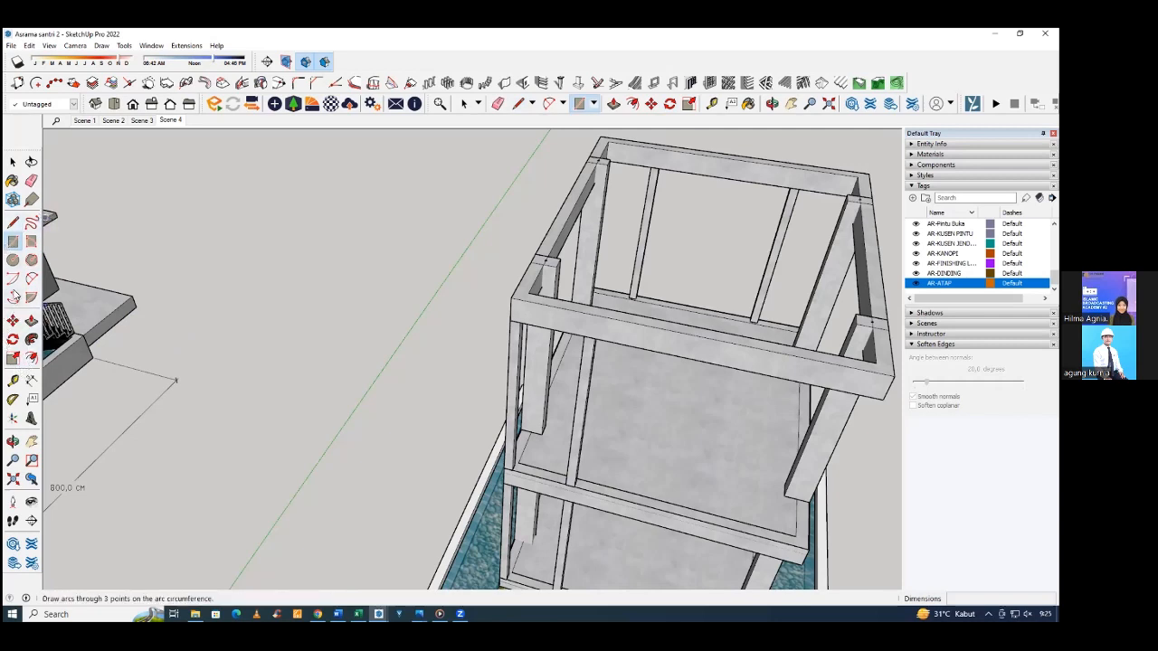
click(12, 340)
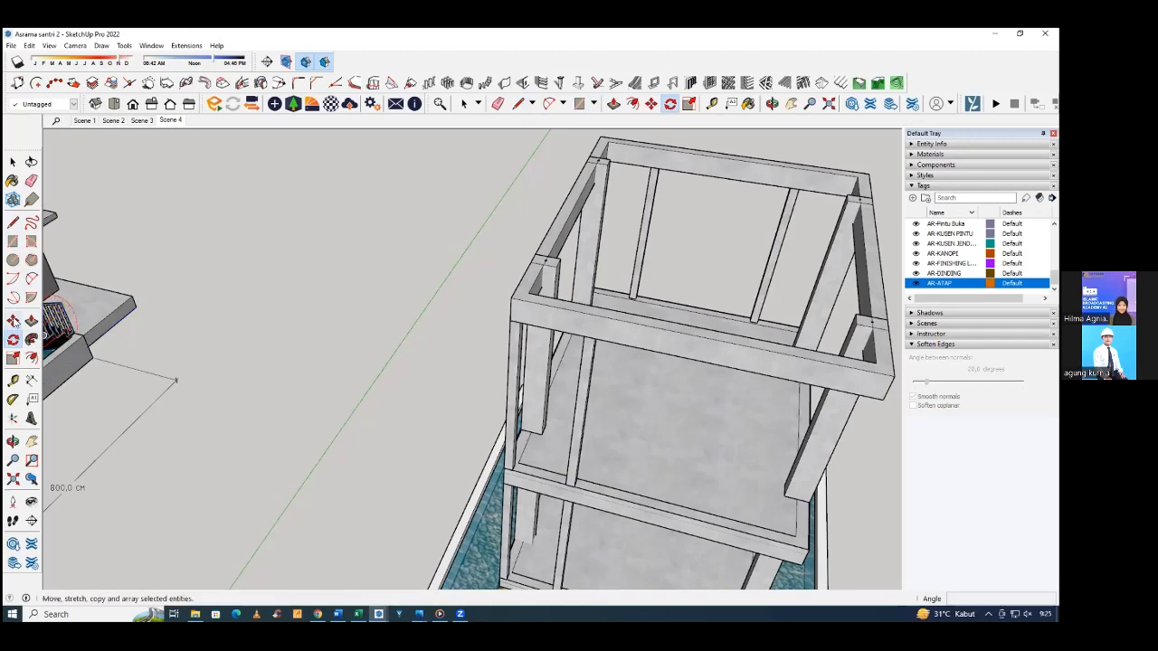
click(13, 322)
click(12, 341)
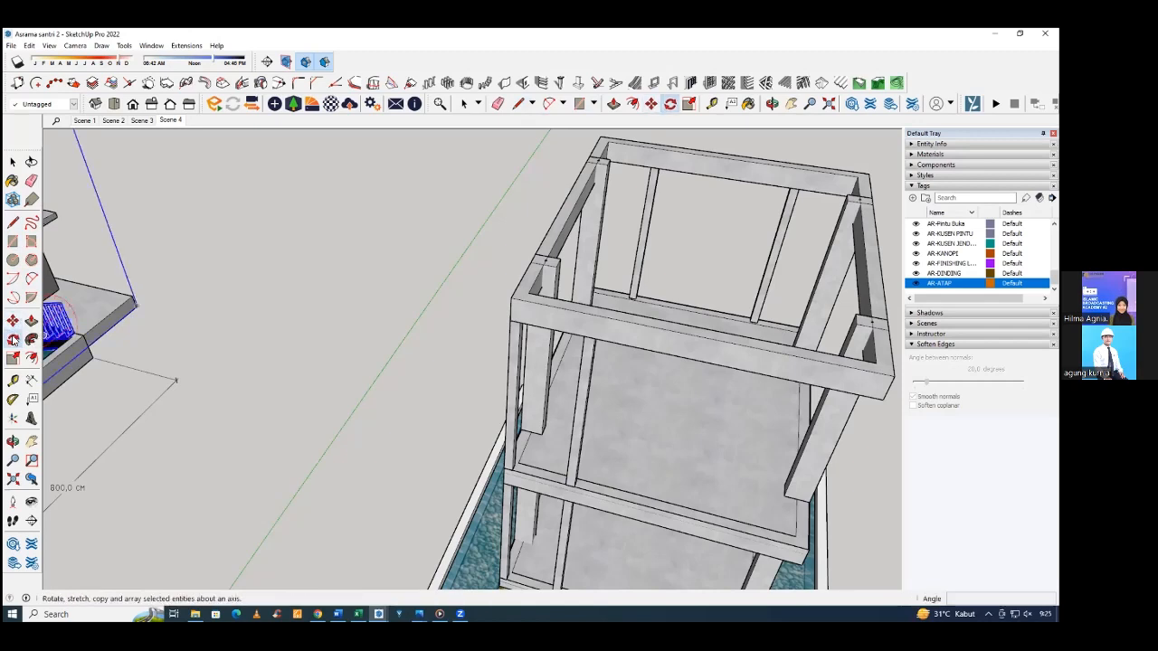
Review the keyboard shortcuts assigned to the line and arc drawing tools in the SketchUp preferences.
click(150, 45)
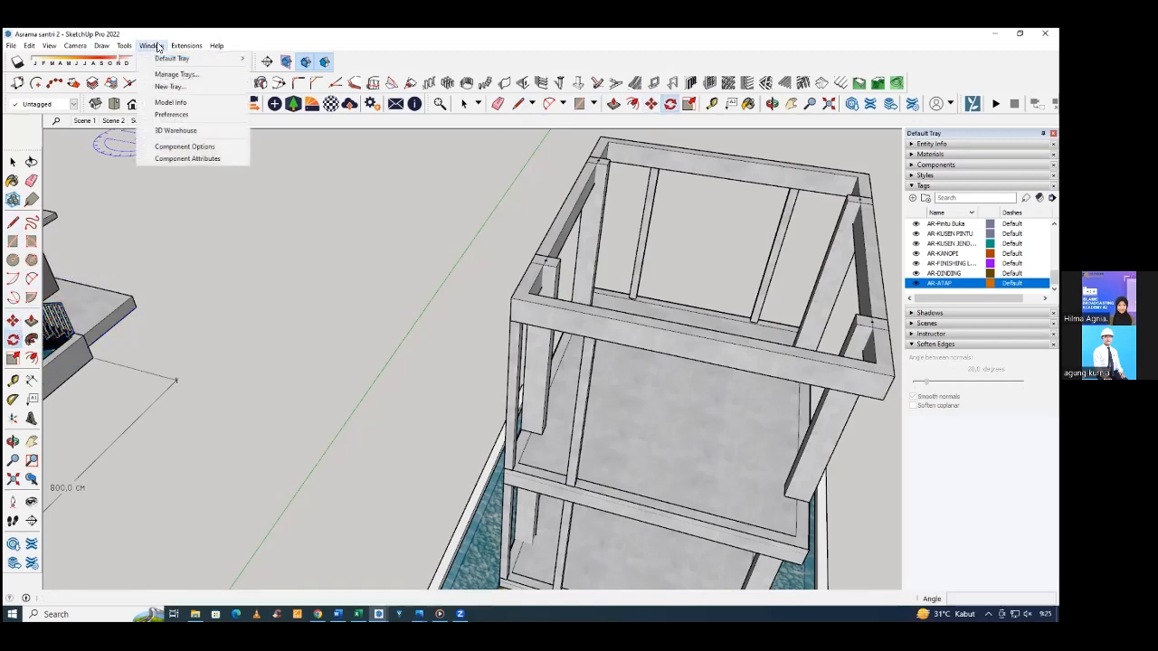
click(170, 115)
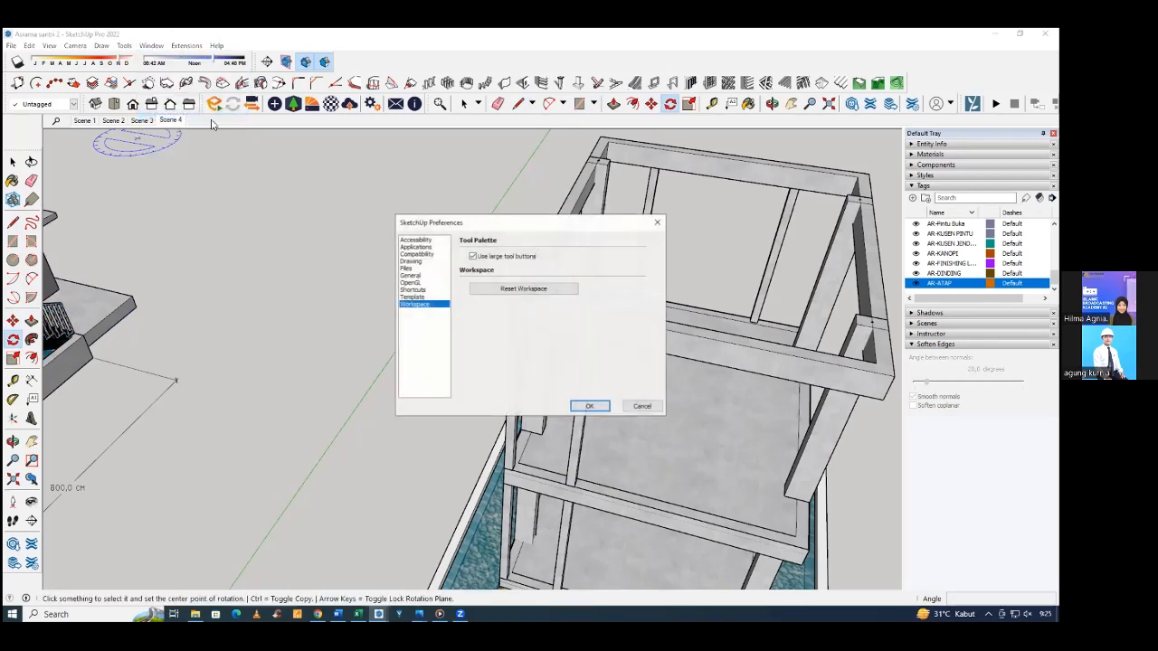
click(414, 289)
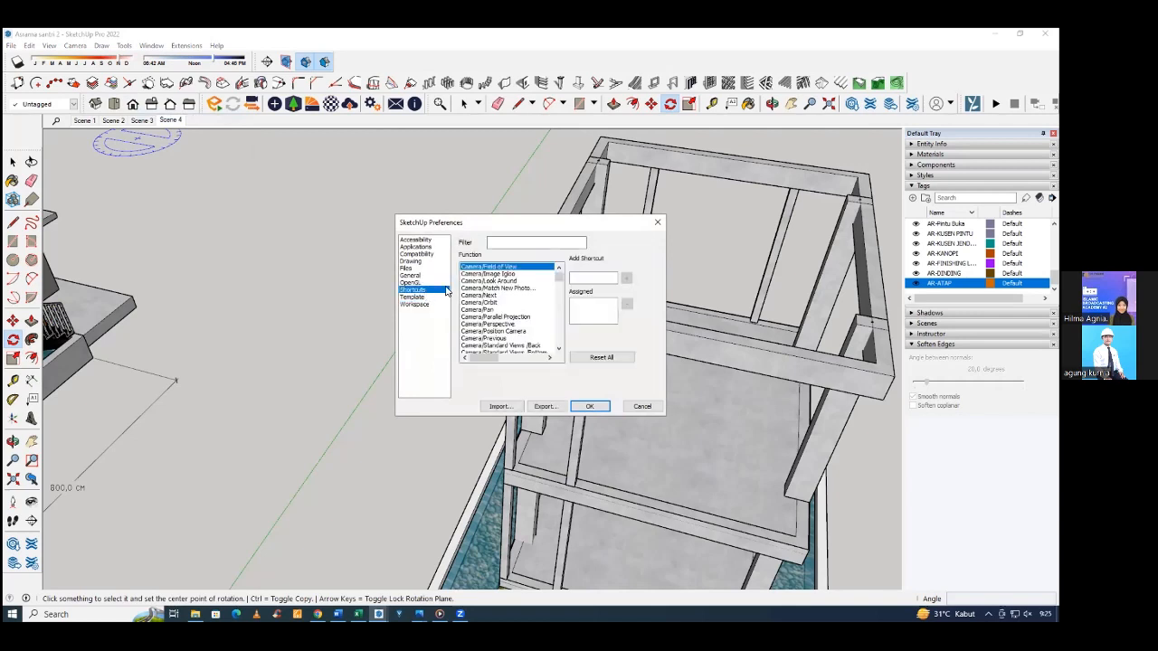
scroll(514, 288, down, 5)
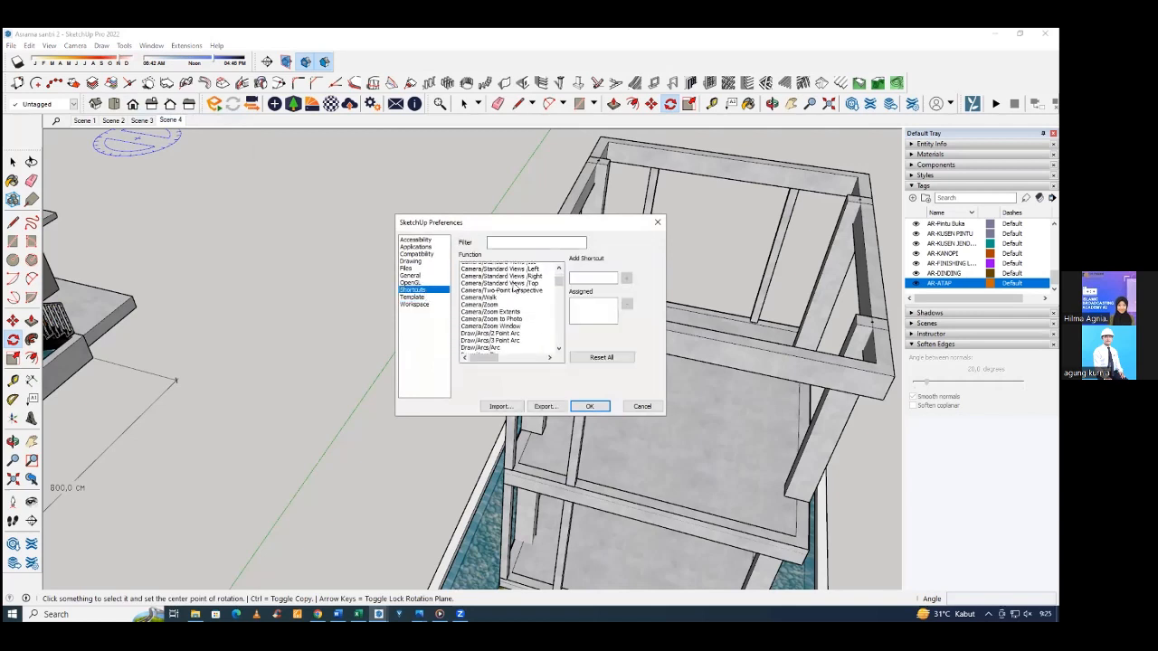
scroll(514, 287, down, 1)
scroll(516, 295, down, 1)
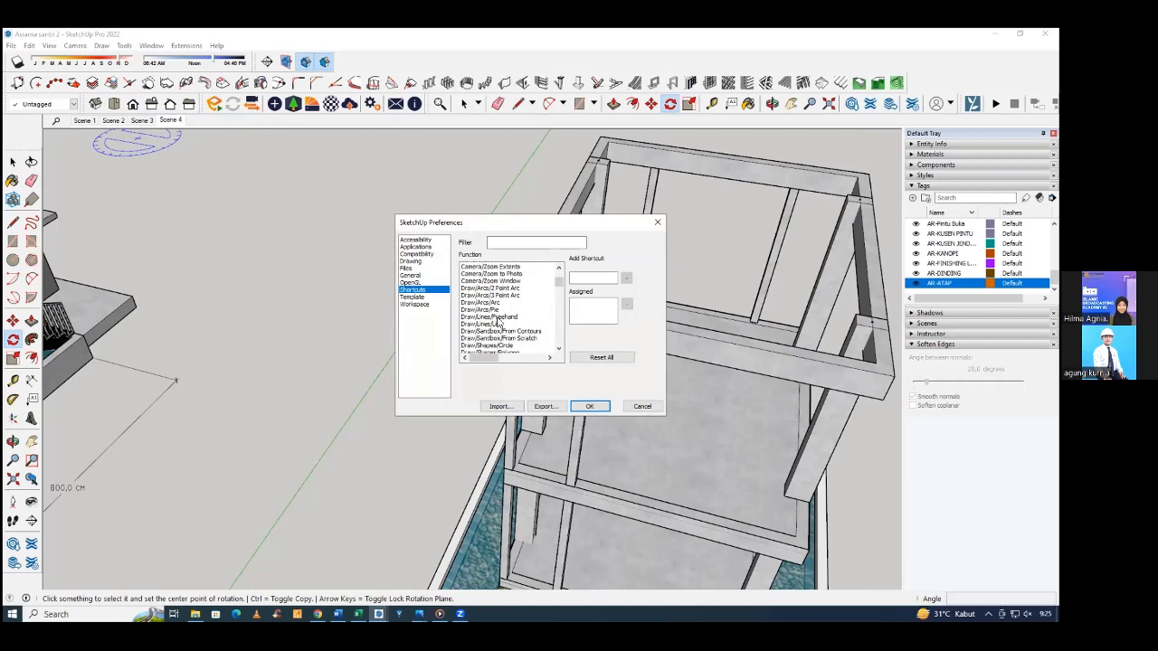
click(497, 317)
click(497, 324)
click(500, 317)
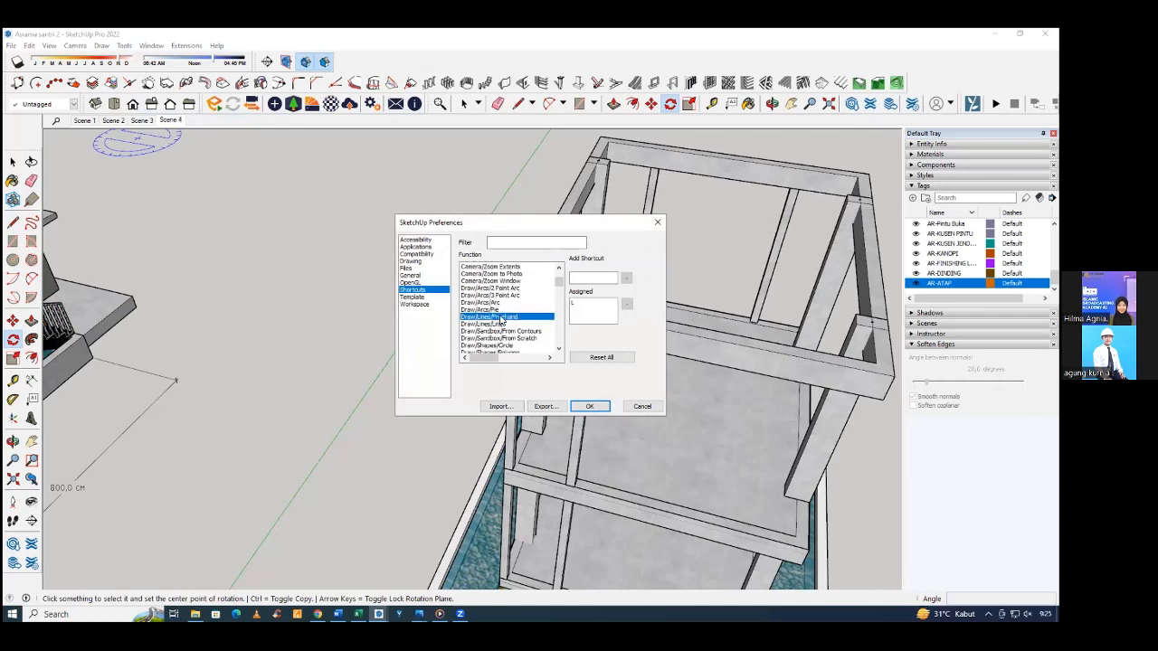
click(475, 303)
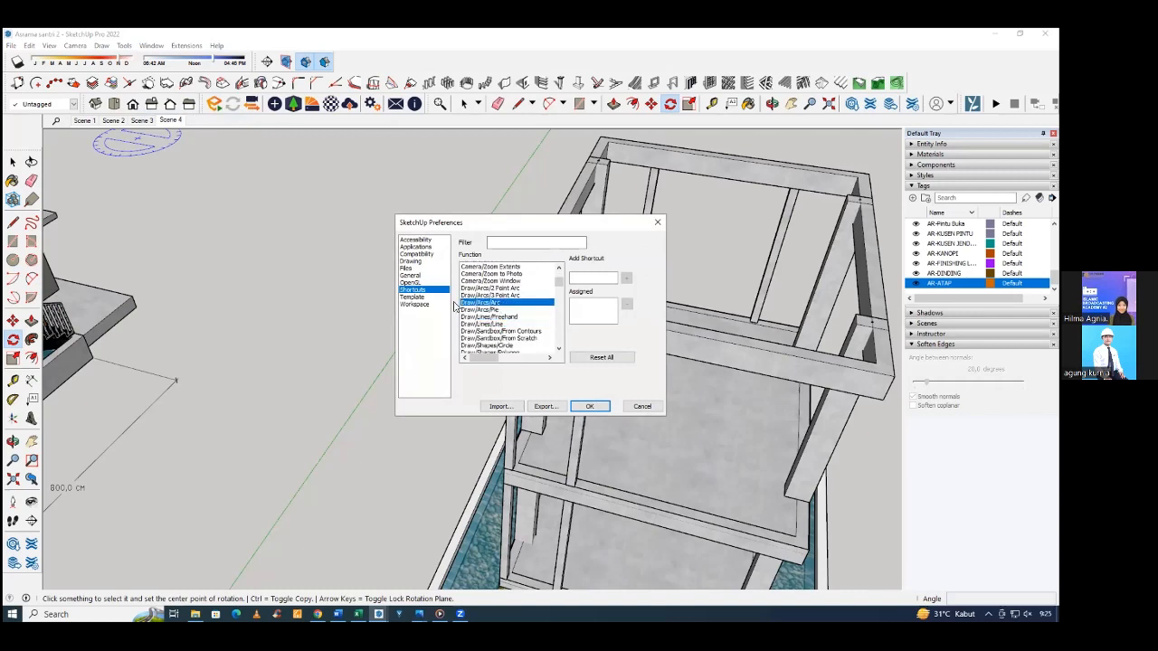
click(501, 310)
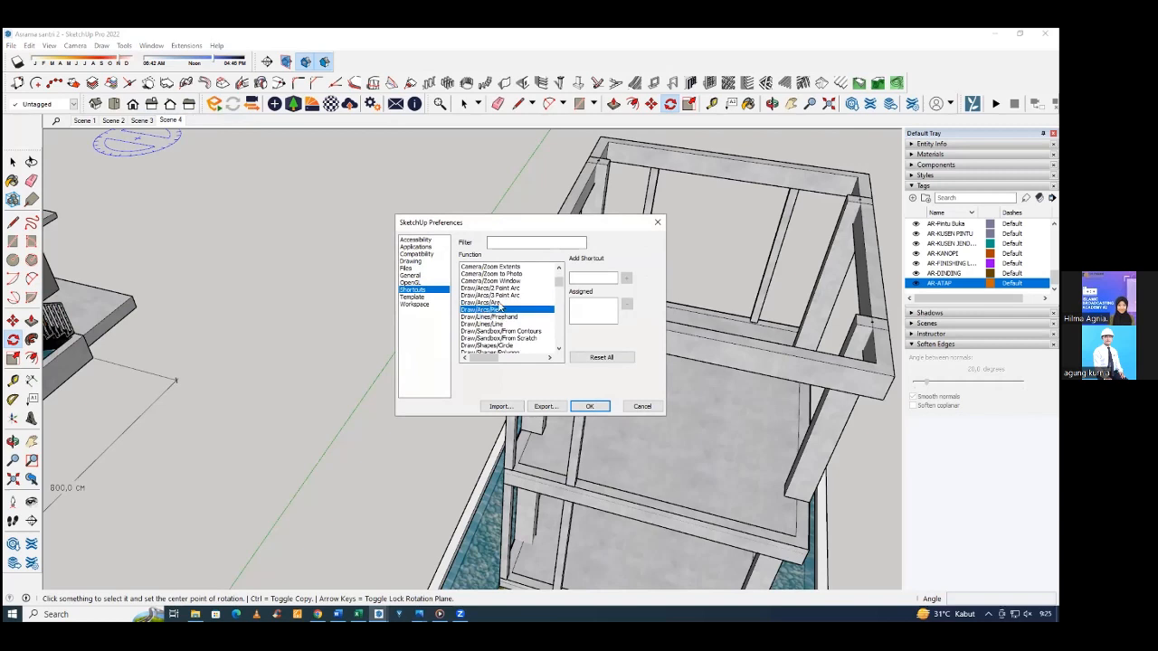
scroll(497, 297, up, 1)
scroll(493, 295, down, 3)
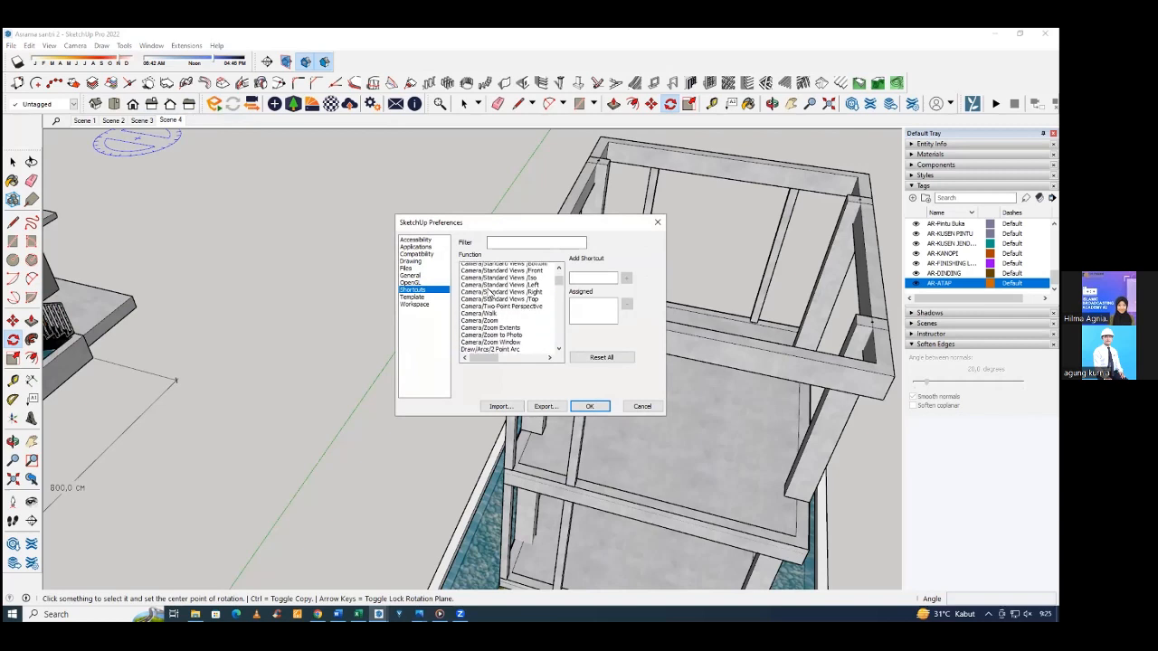
Check the shortcuts assigned to the Circle and Polygon drawing tools, and close the preferences.
click(491, 303)
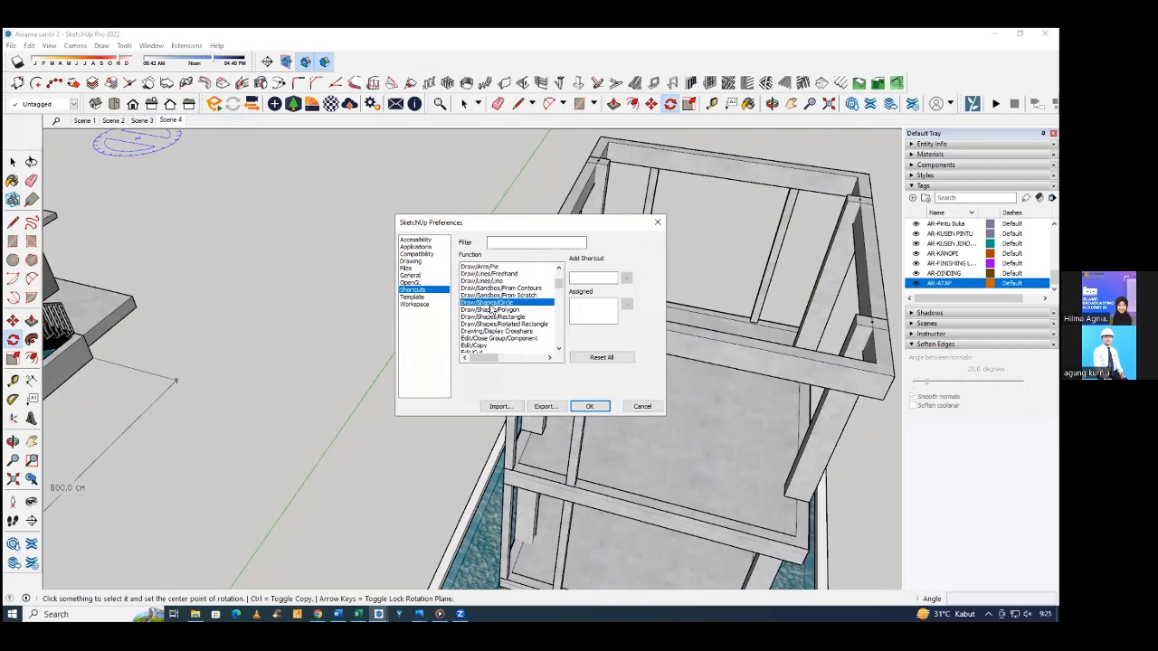
click(499, 311)
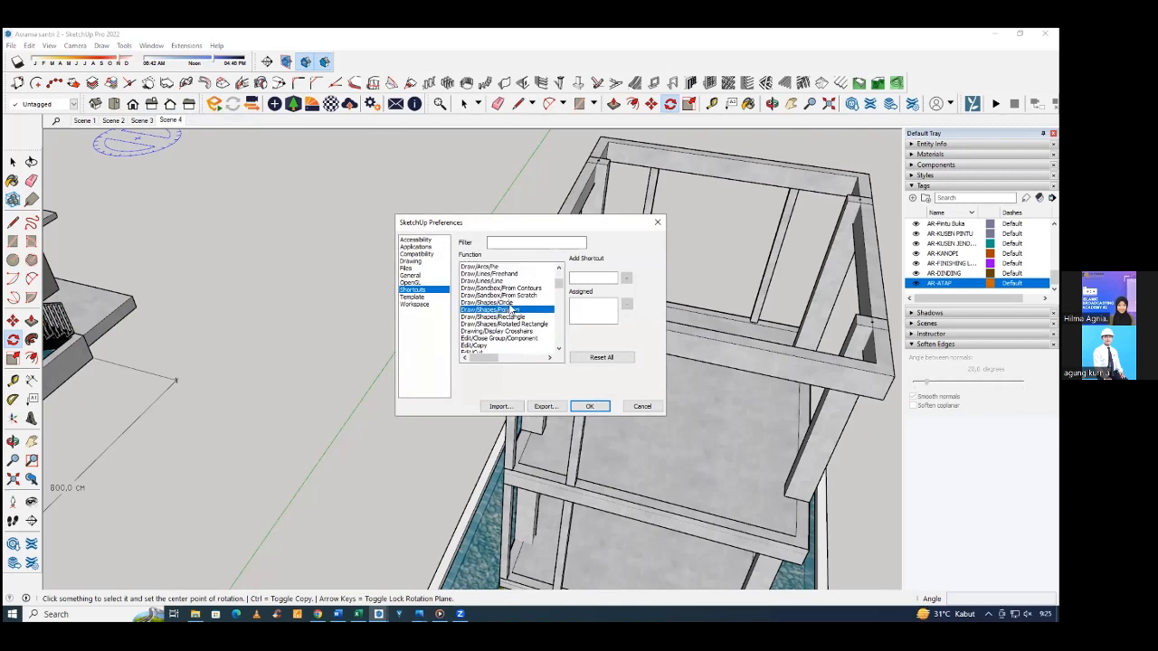
key(Up)
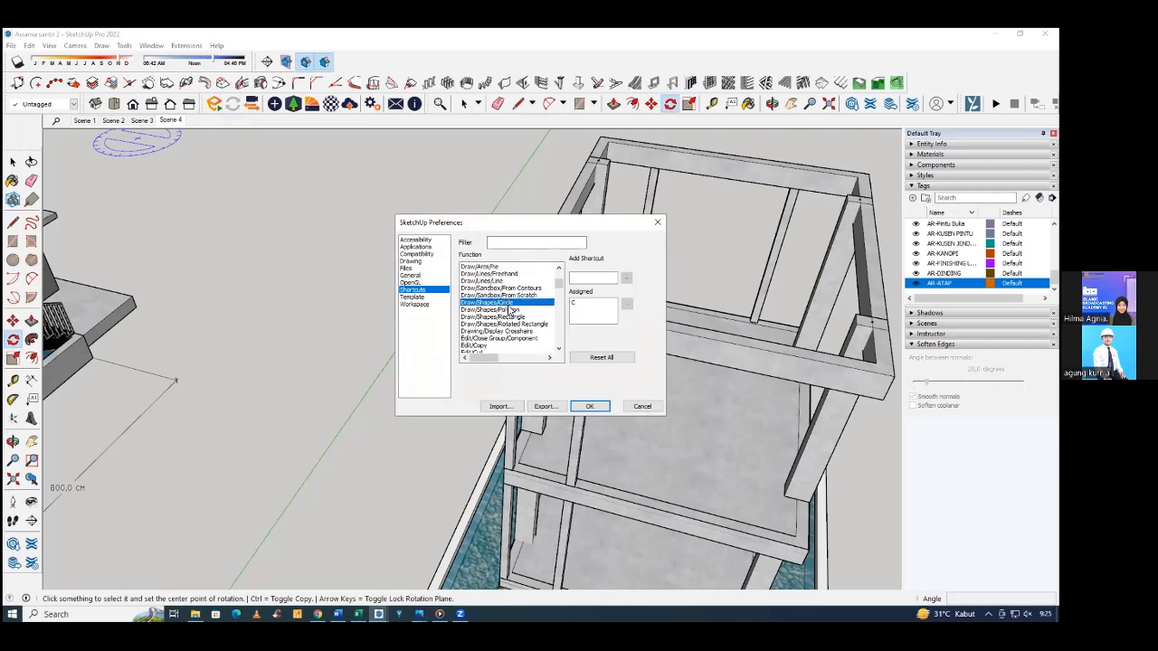
click(508, 308)
click(524, 301)
click(653, 224)
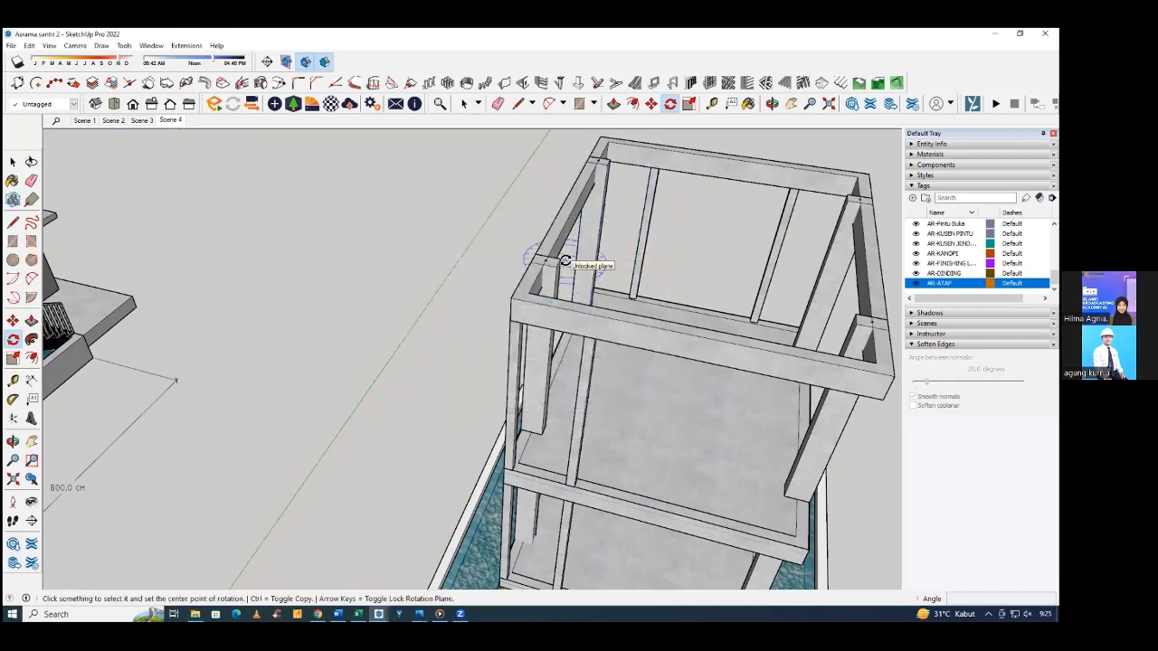
Examine both storeys of the structural frame from the front and from above, returning to plain selection.
click(524, 305)
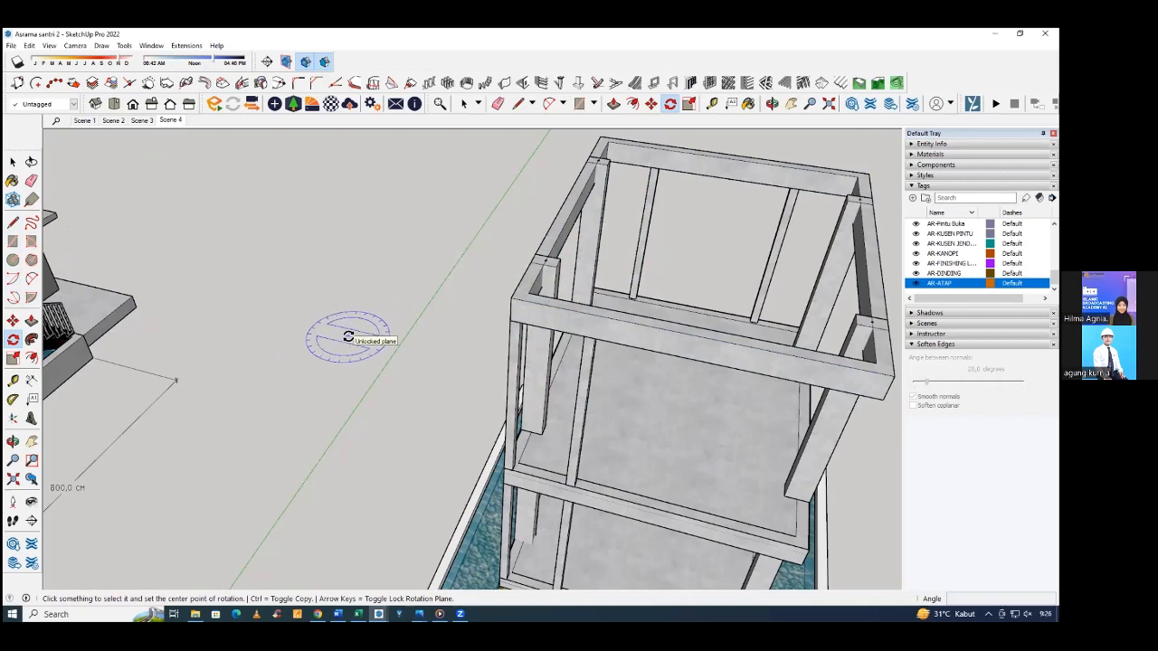
key(space)
middle_drag(341, 345, 360, 350)
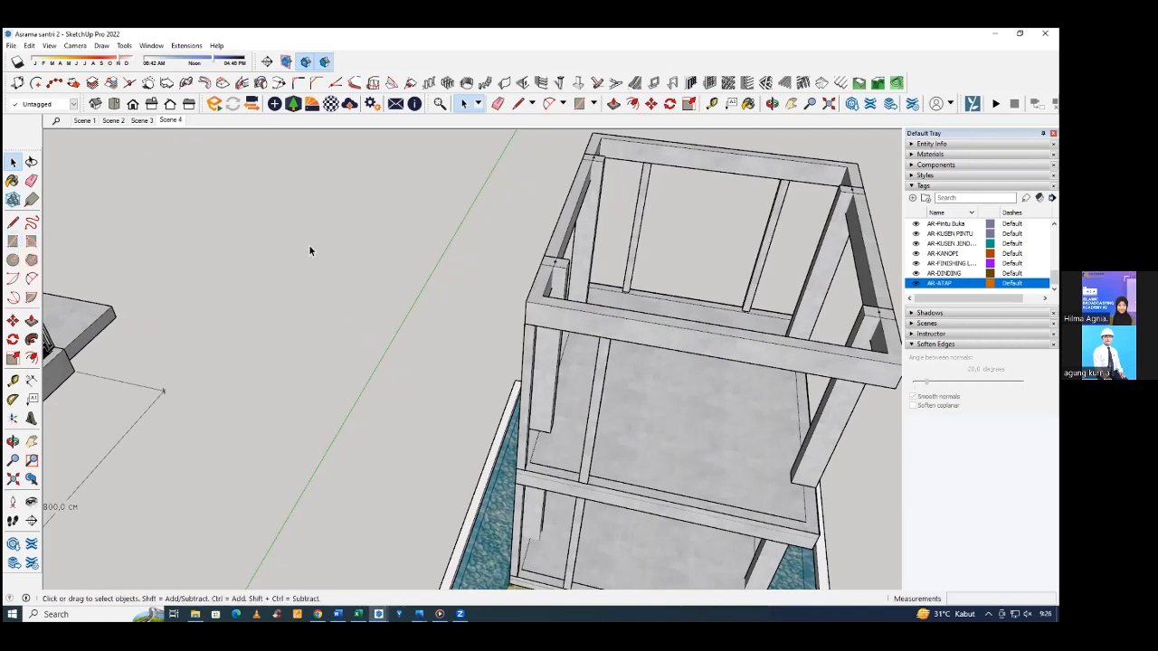
middle_drag(446, 265, 538, 292)
scroll(561, 296, down, 5)
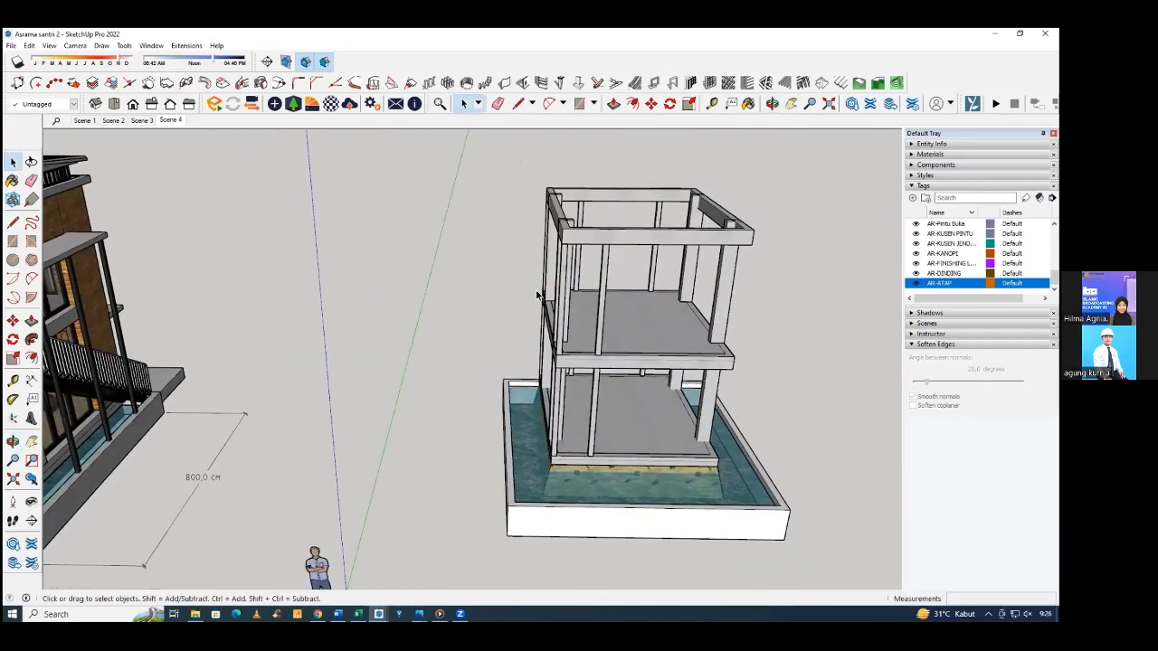
middle_drag(588, 344, 578, 339)
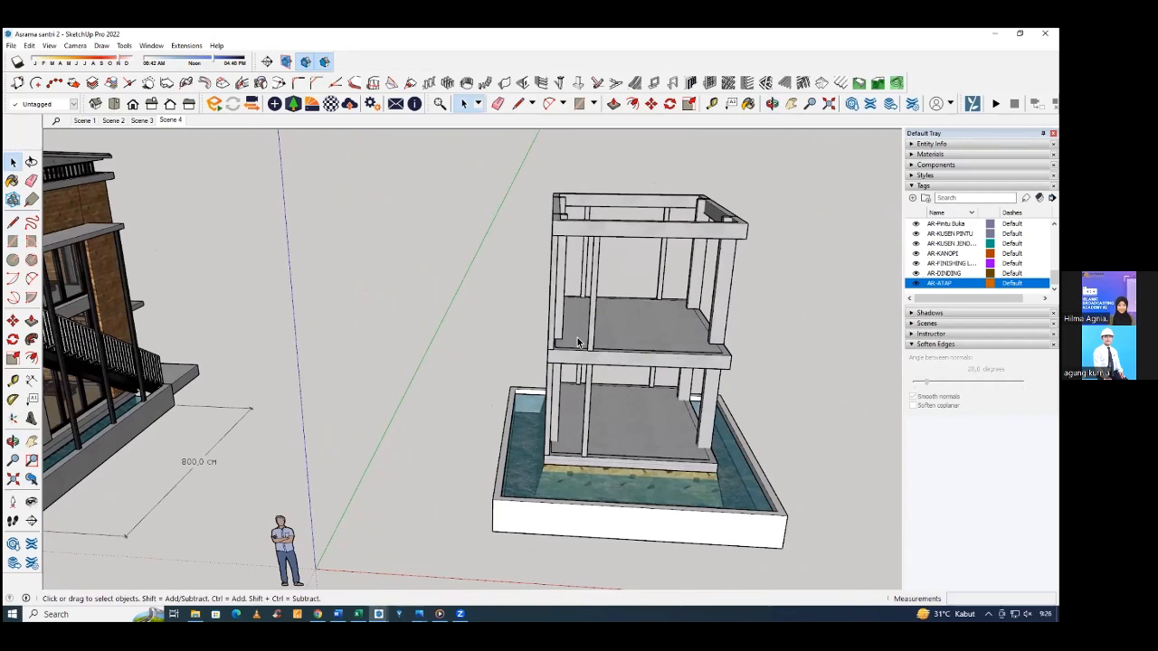
middle_drag(566, 340, 639, 345)
scroll(560, 341, up, 2)
scroll(638, 345, down, 2)
scroll(588, 362, up, 3)
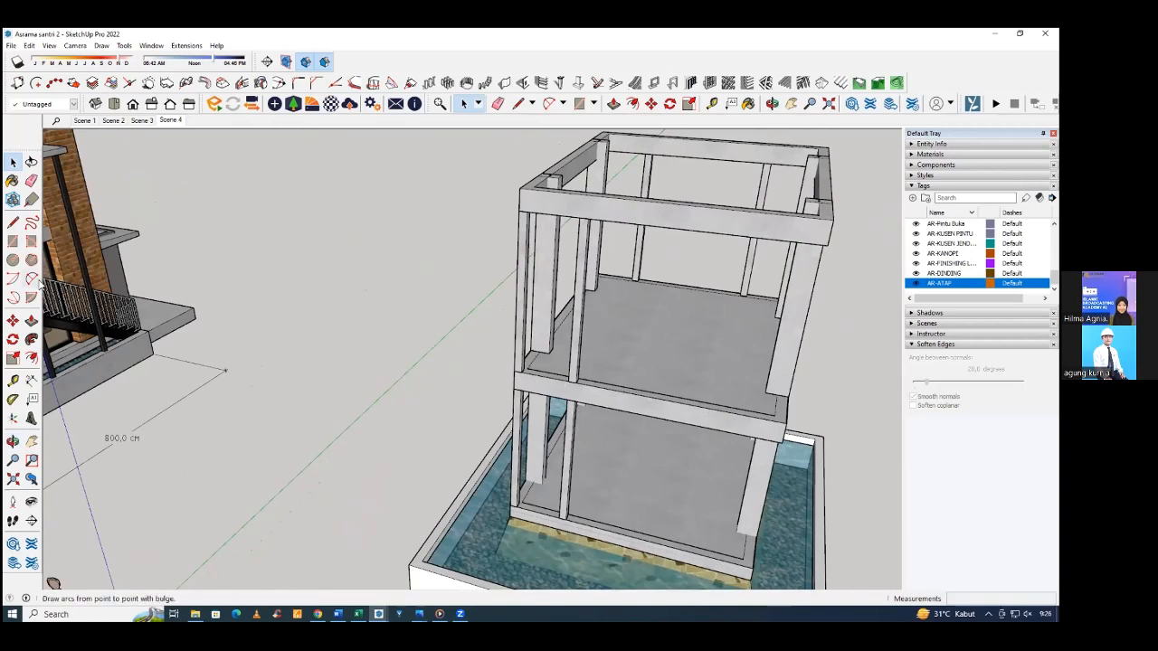
Draw a vertical line of fixed length up the slender front column, starting at its base on the upper floor beam.
key(l)
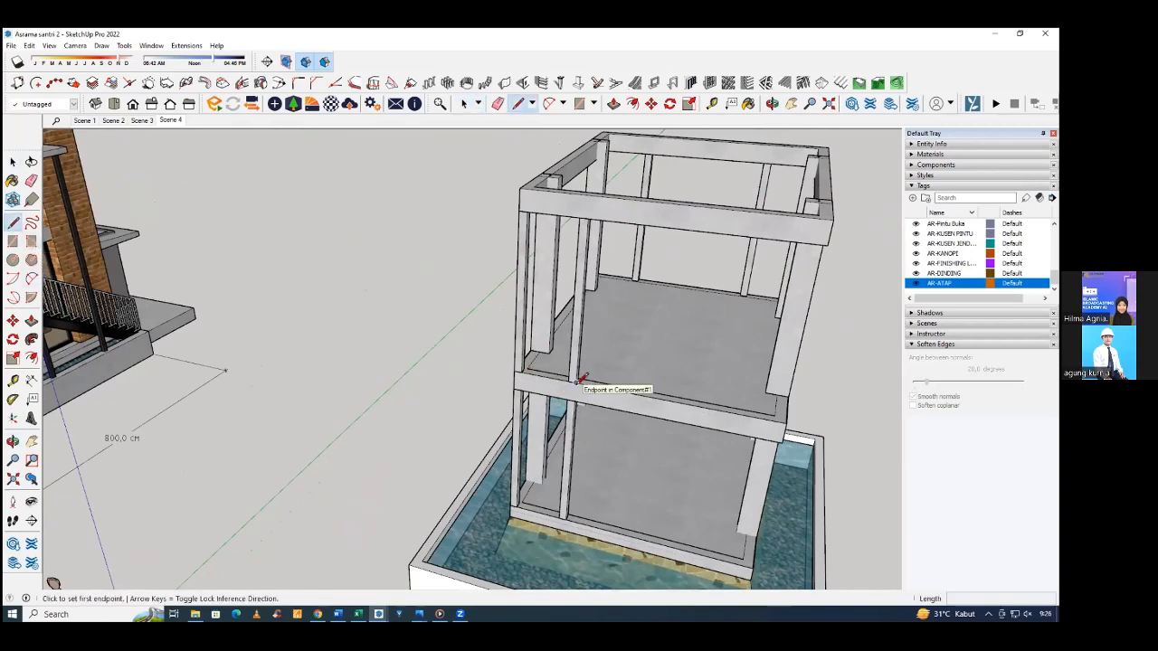
click(576, 380)
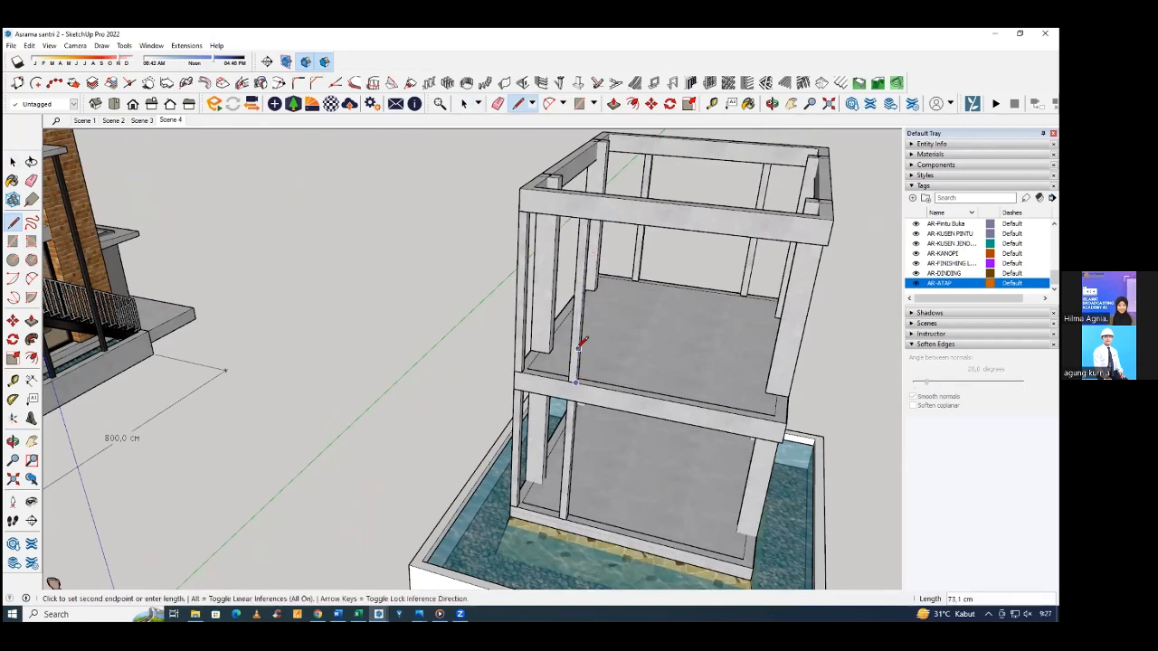
text(205)
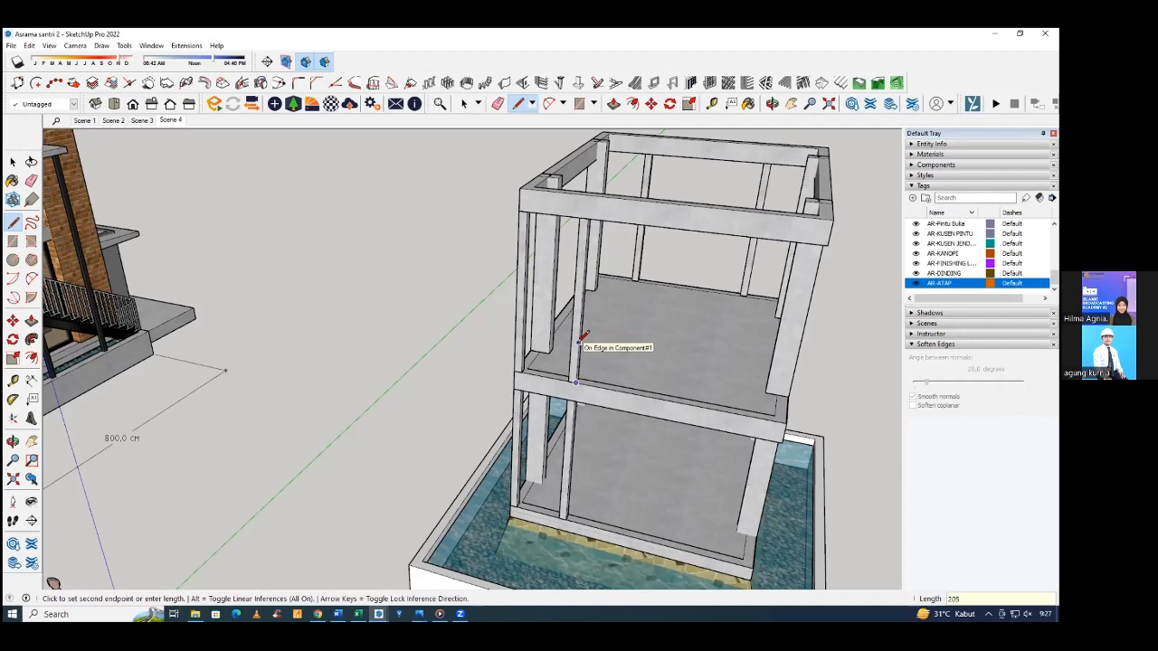
key(Return)
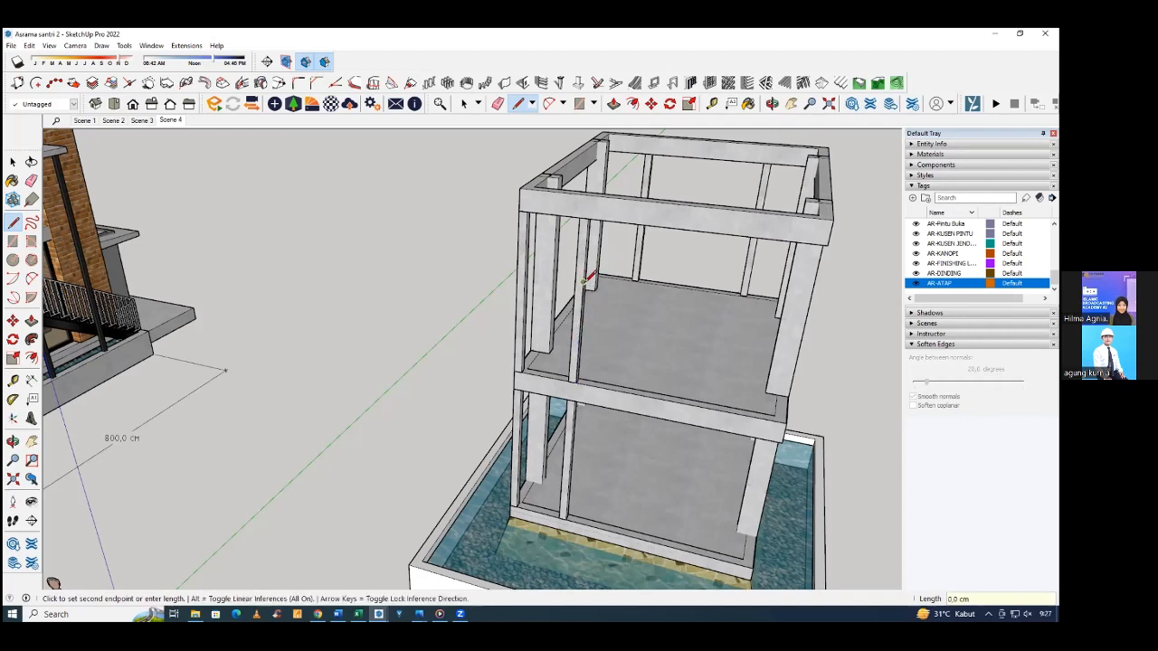
Draw a 375 cm horizontal line along the red axis from the vertical line's upper end, level with the thick corner column.
scroll(586, 282, up, 1)
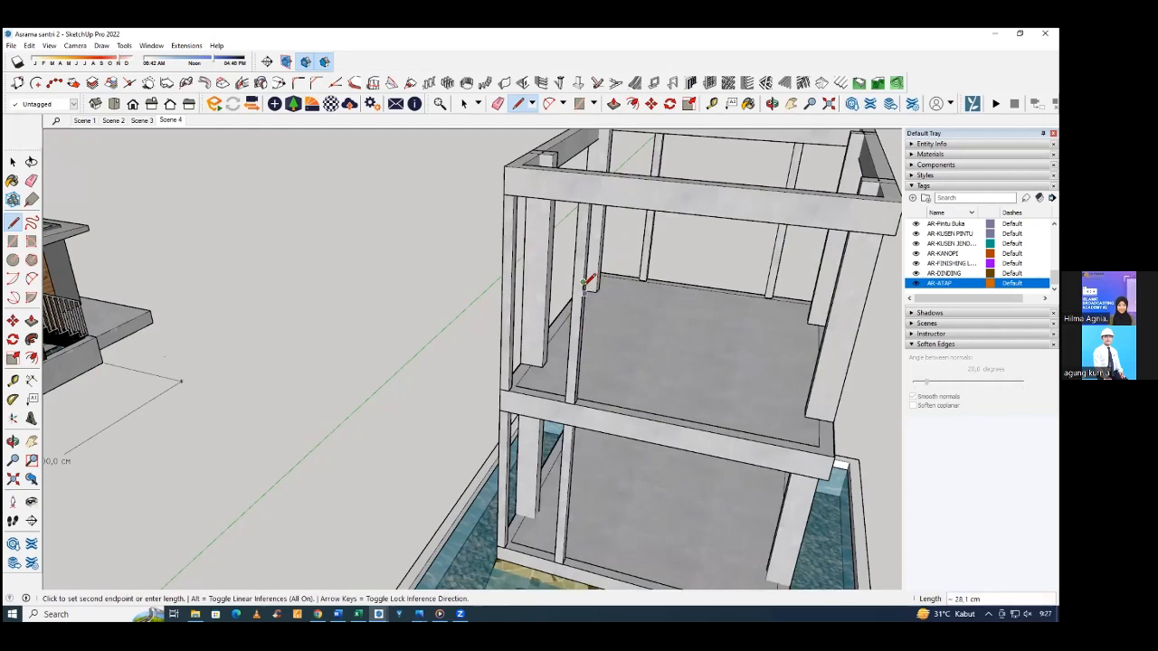
middle_drag(589, 280, 657, 327)
scroll(669, 331, down, 2)
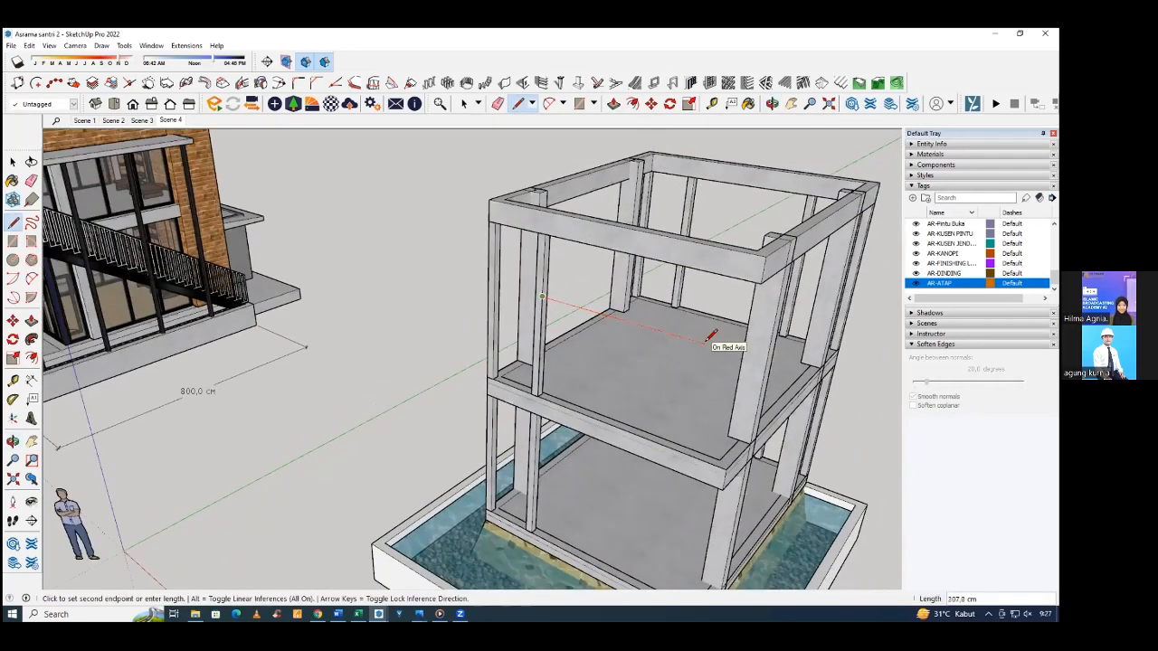
middle_drag(712, 335, 615, 302)
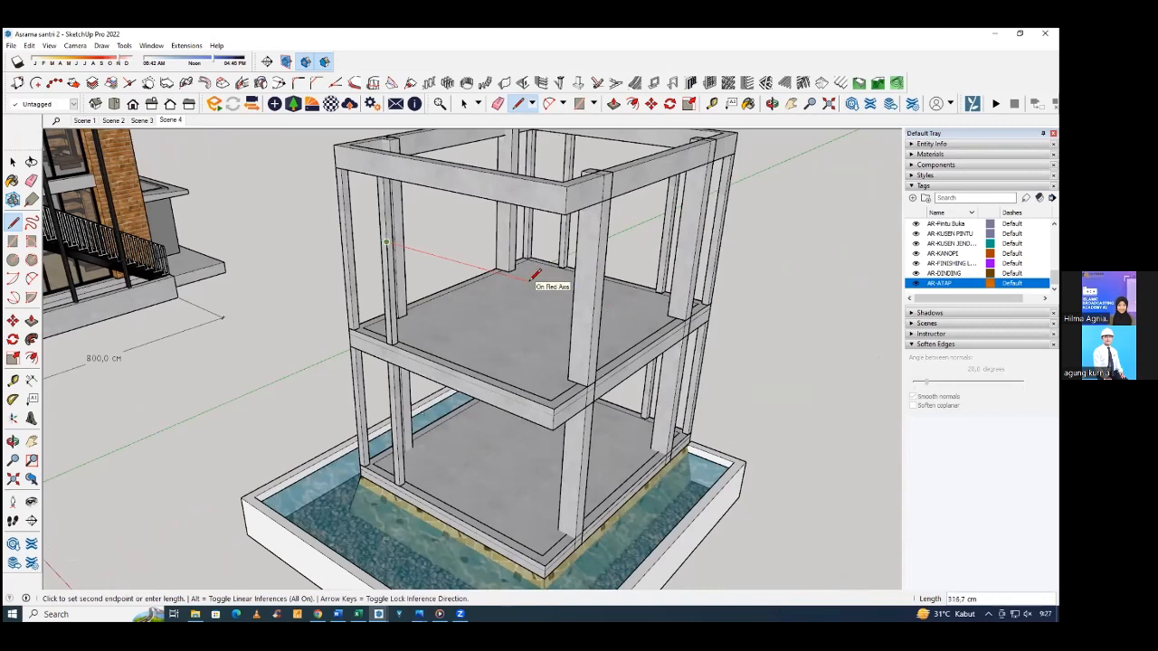
key(Right)
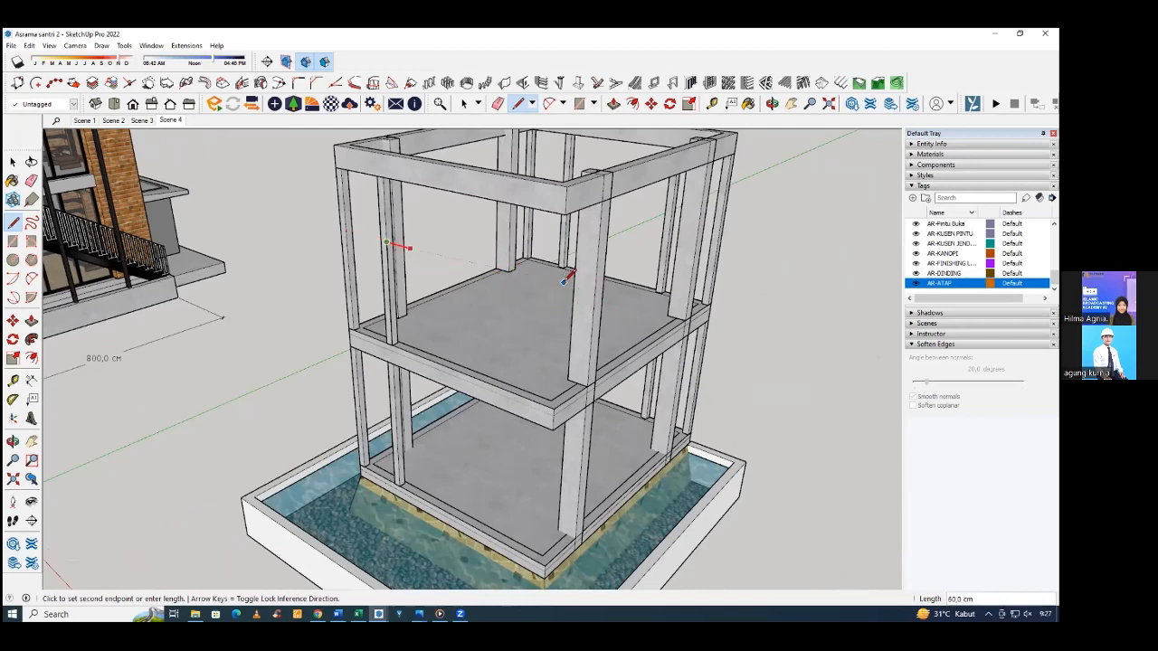
shift+middle_drag(564, 282, 577, 332)
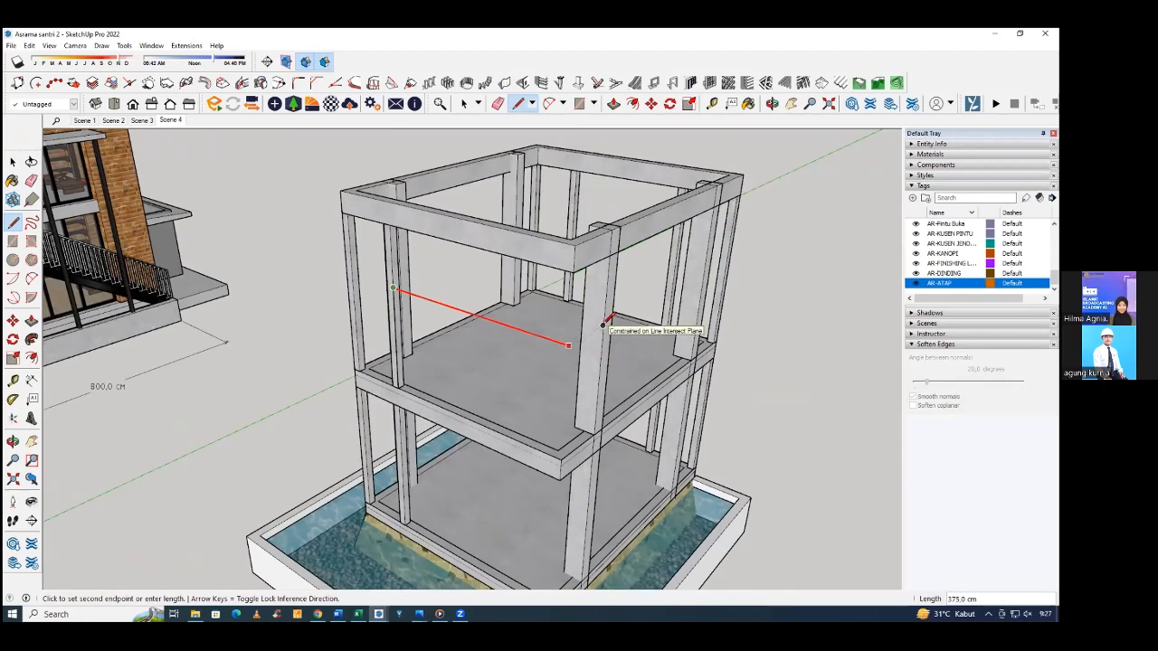
click(569, 344)
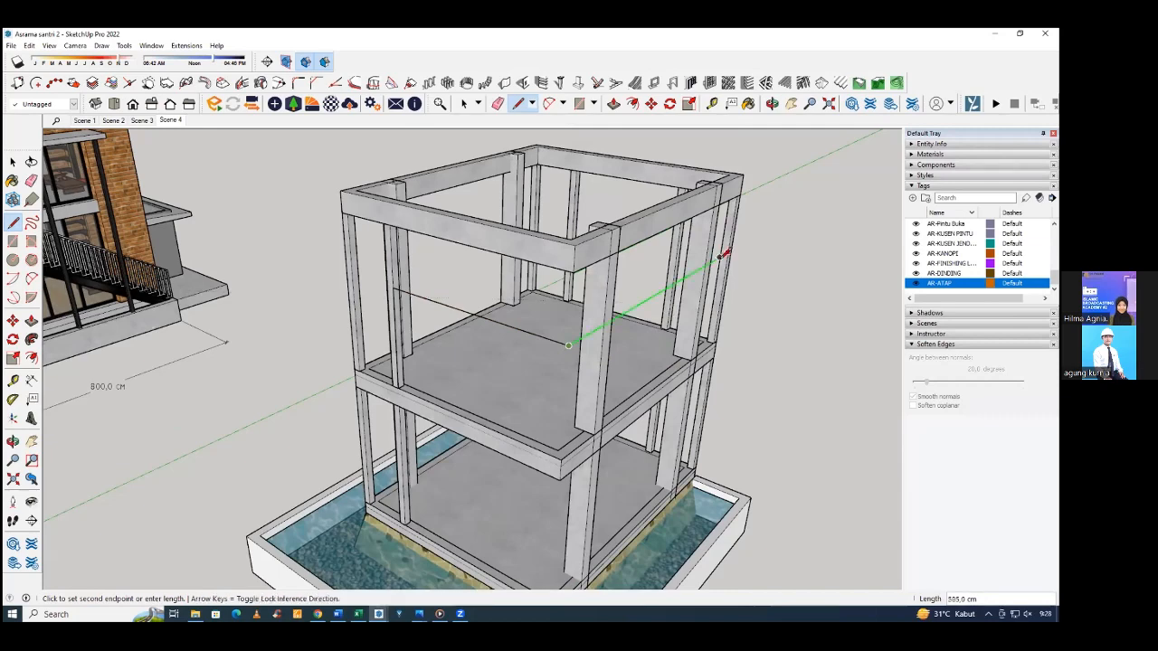
Continue the outline 500 cm along the green axis to the far side column, and add a short segment outward from the frame.
middle_drag(684, 282, 582, 337)
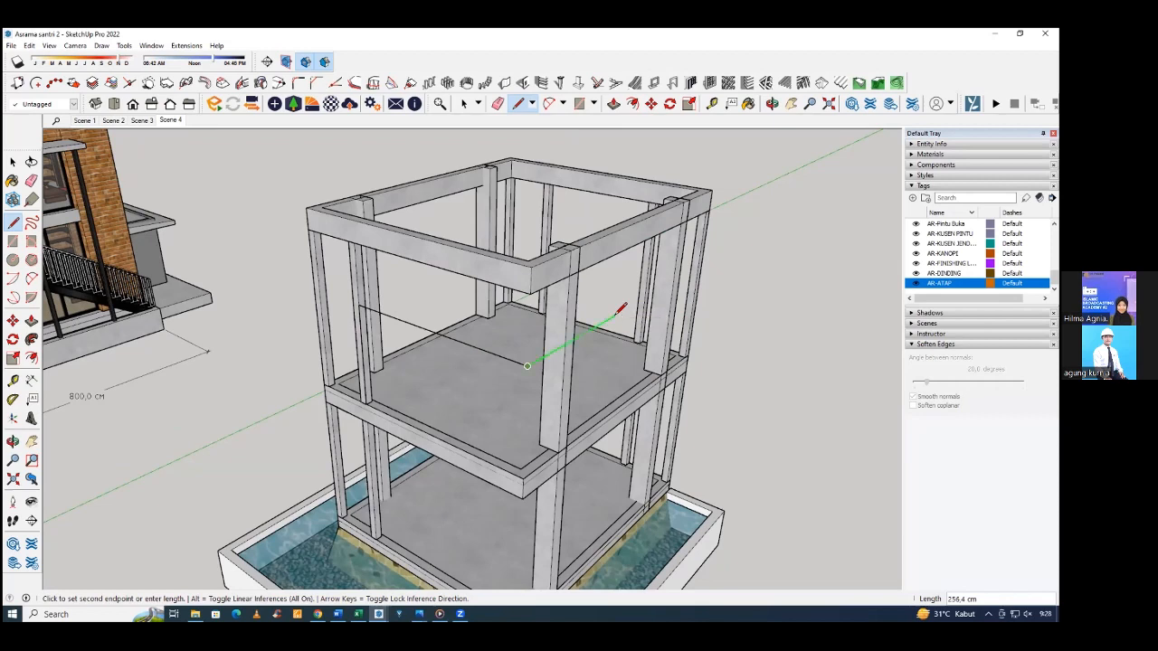
click(683, 279)
mouse_move(685, 284)
middle_down()
mouse_move(465, 343)
mouse_move(465, 382)
mouse_move(549, 366)
mouse_move(714, 304)
mouse_move(530, 349)
mouse_move(606, 344)
mouse_move(627, 362)
mouse_move(642, 407)
middle_up()
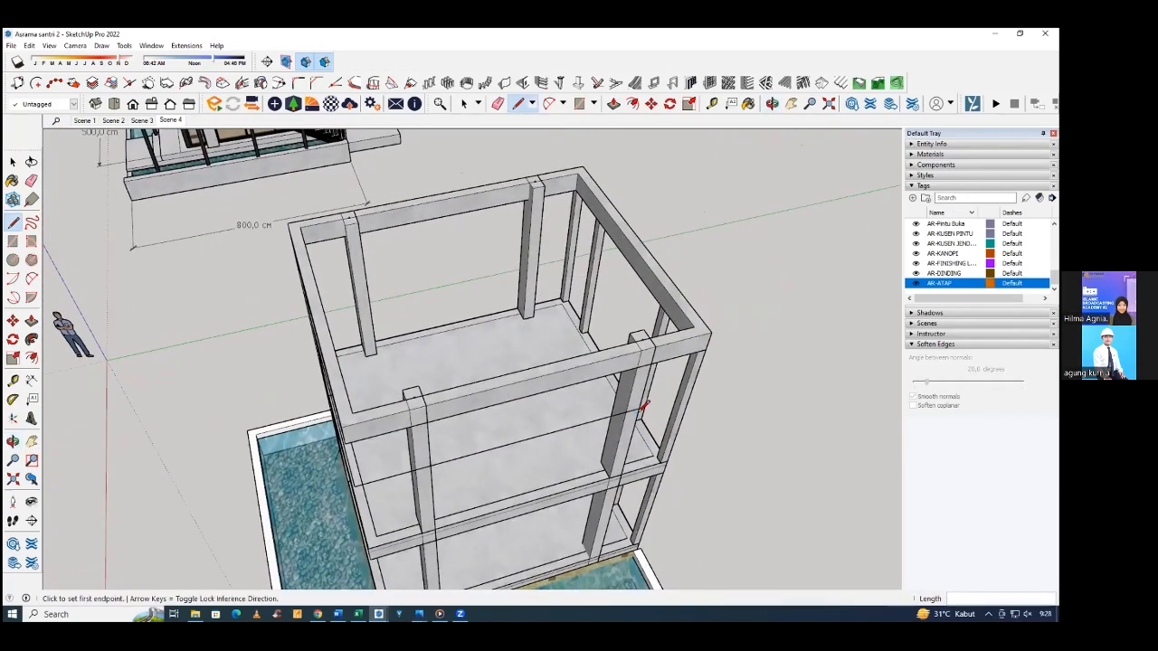
click(639, 408)
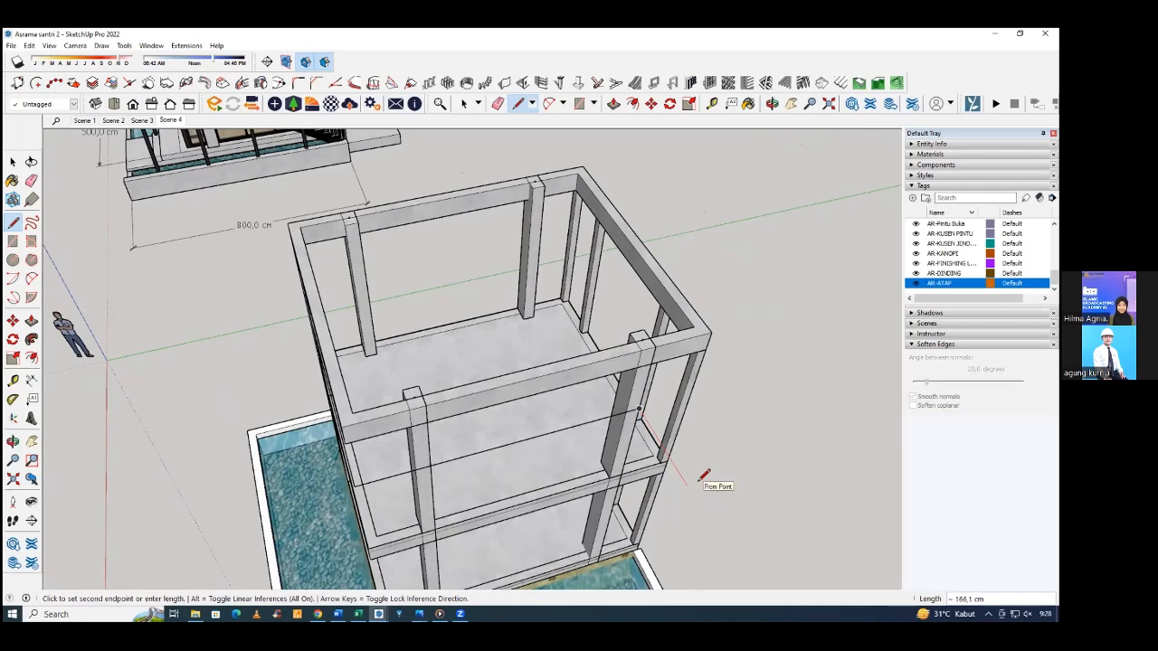
text(11)
key(Return)
Draw the outer boundary forward from the slender column, with a 505 cm front edge, and close it into an L-shaped face.
middle_drag(715, 484, 421, 382)
scroll(422, 383, up, 2)
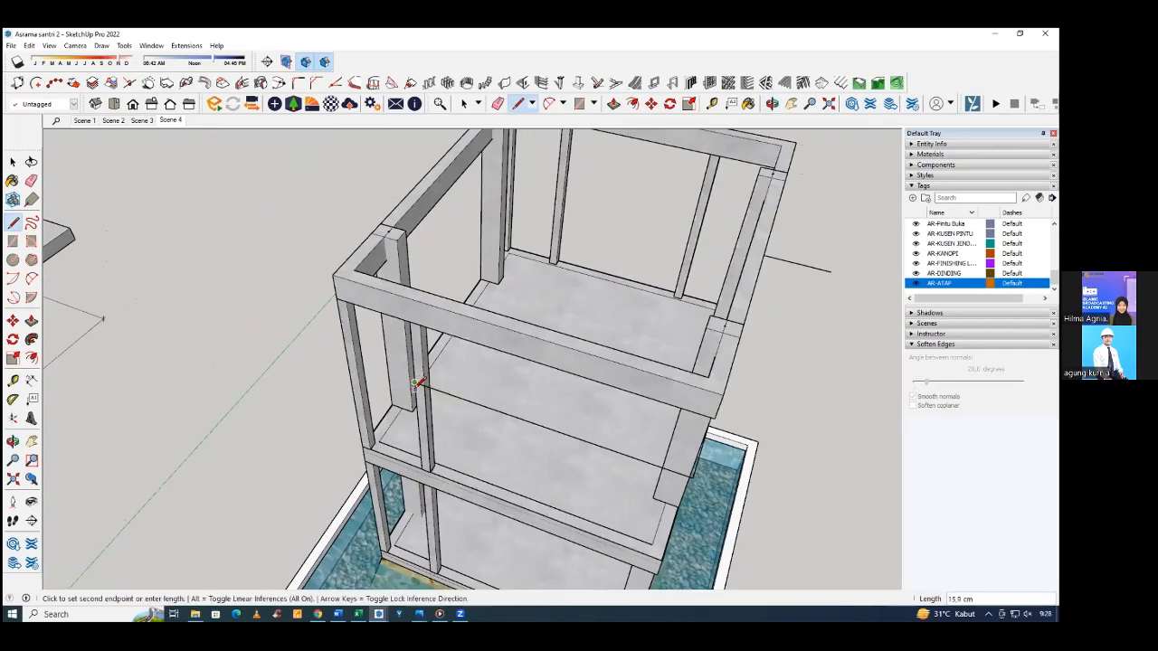
scroll(417, 386, up, 1)
middle_drag(417, 387, 736, 440)
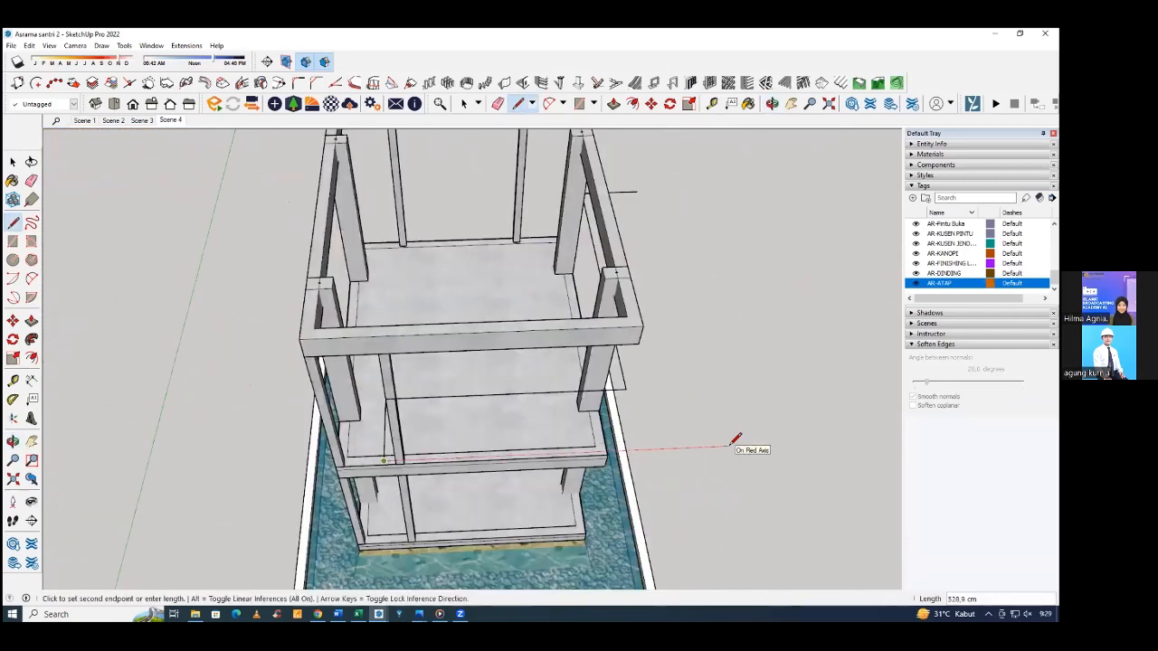
middle_drag(667, 429, 543, 256)
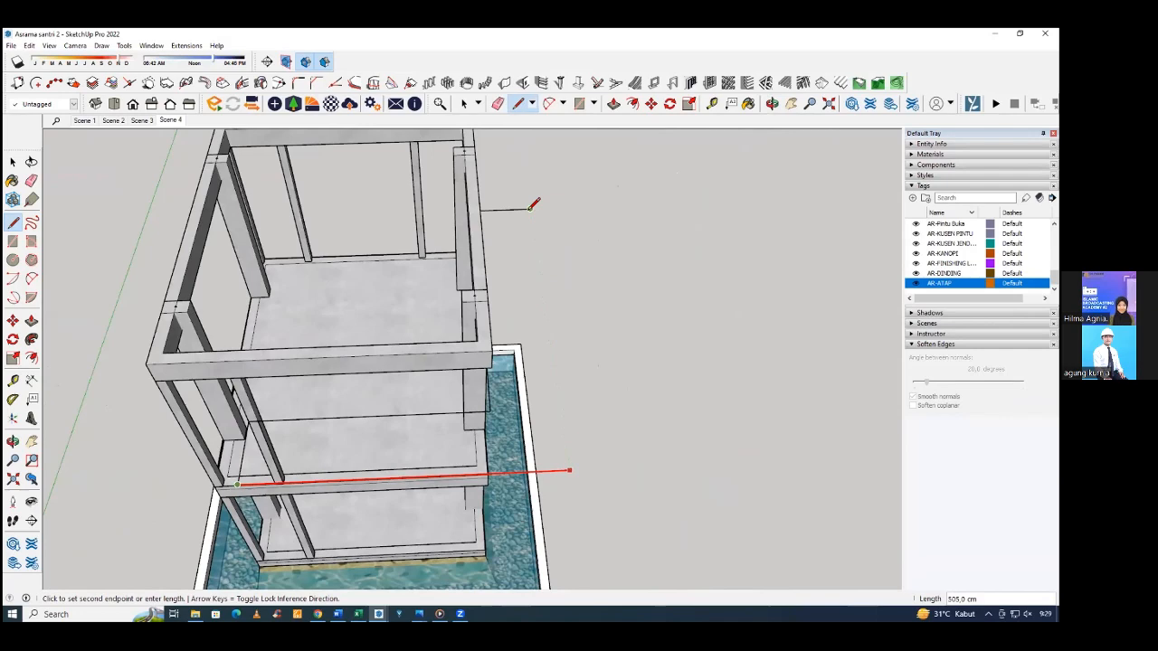
click(531, 207)
mouse_move(531, 207)
middle_down()
mouse_move(529, 217)
mouse_move(555, 220)
mouse_move(516, 222)
mouse_move(527, 269)
mouse_move(475, 198)
mouse_move(560, 160)
mouse_move(584, 251)
mouse_move(644, 304)
mouse_move(768, 335)
mouse_move(589, 313)
mouse_move(634, 259)
mouse_move(597, 298)
mouse_move(259, 336)
mouse_move(298, 305)
mouse_move(426, 280)
mouse_move(483, 246)
mouse_move(530, 262)
mouse_move(532, 300)
mouse_move(536, 284)
middle_up()
click(554, 219)
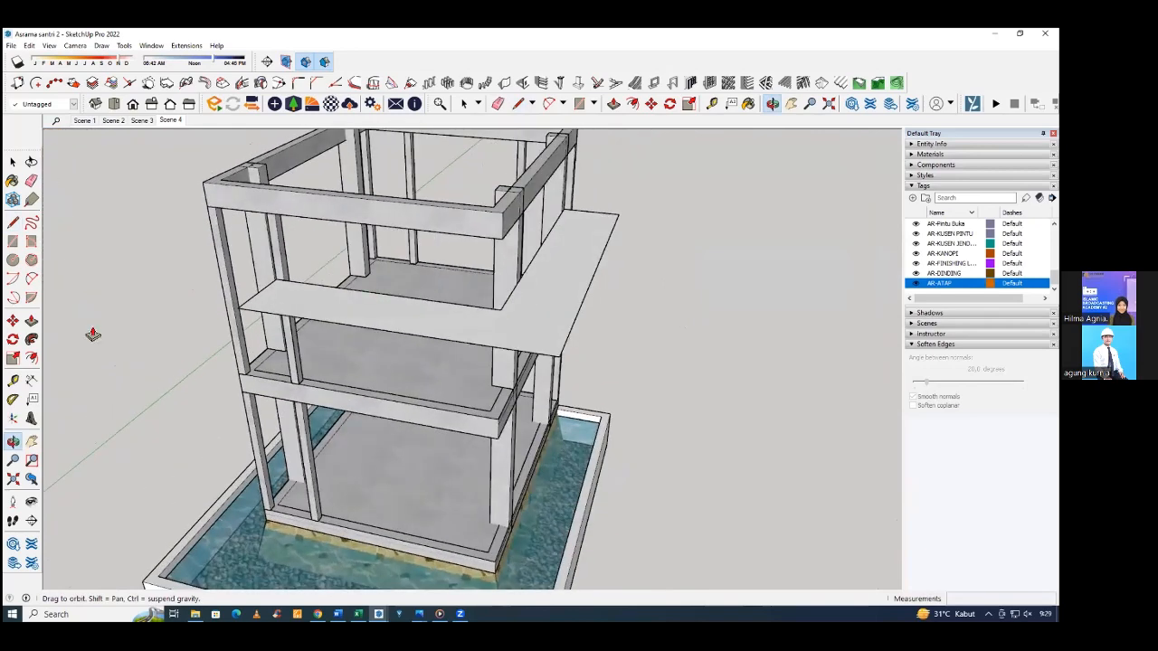
Extrude the L-shaped face upward into a slab 10 cm thick.
click(32, 322)
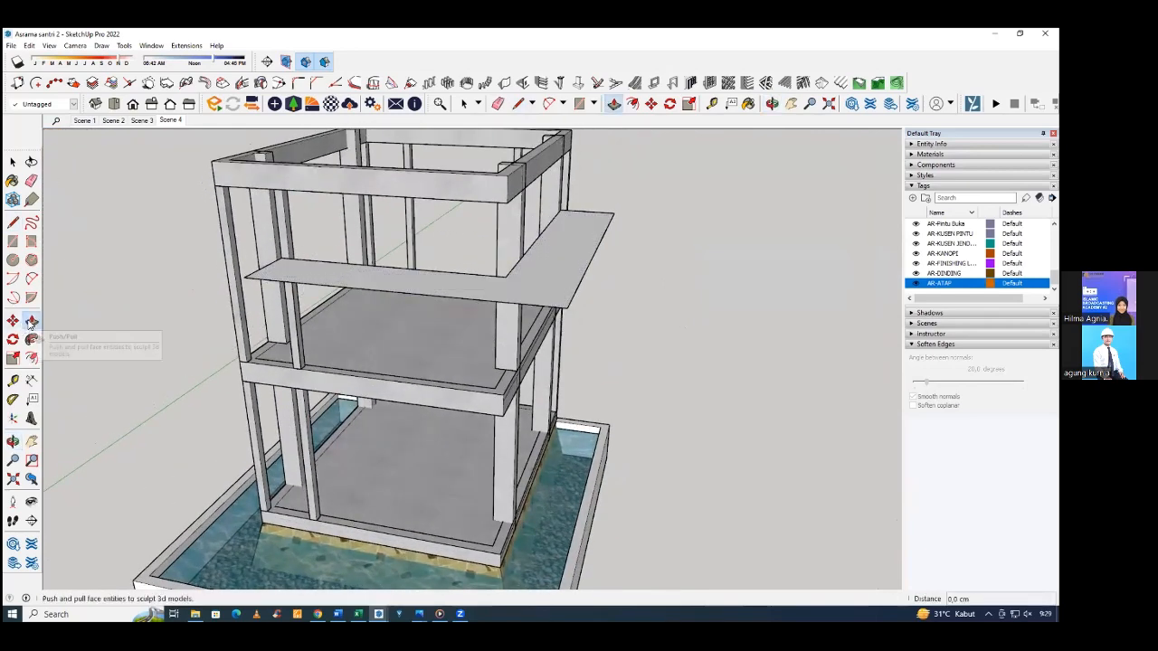
click(544, 272)
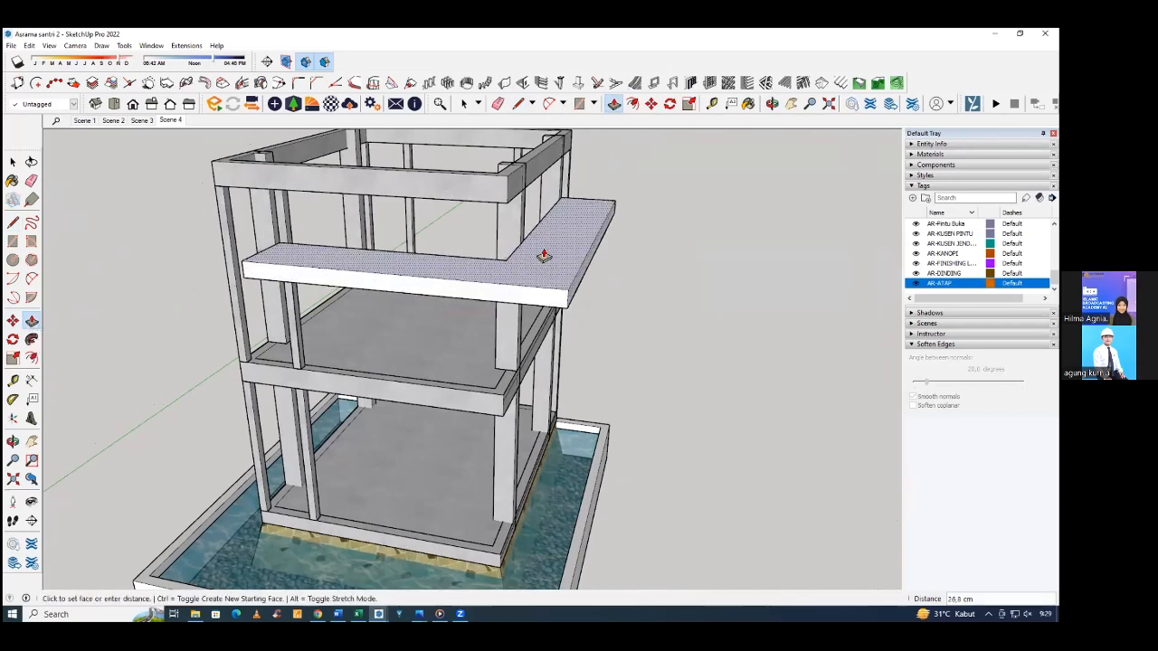
text(1)
text(0)
key(Return)
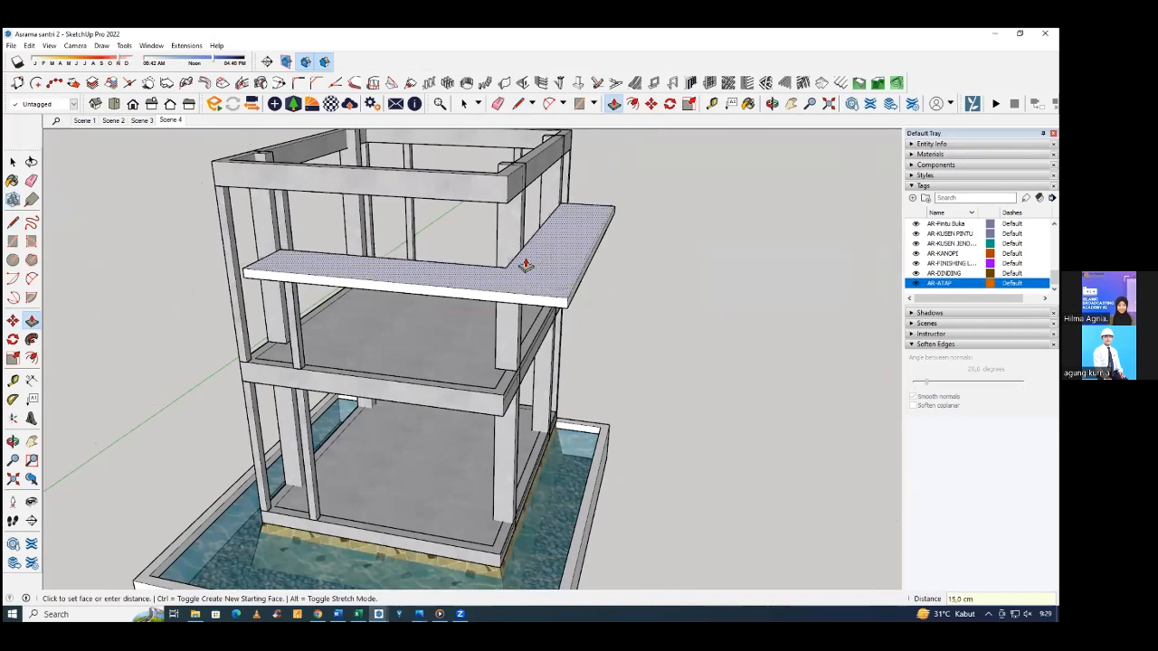
middle_drag(554, 268, 483, 367)
text(10)
key(Return)
Extend the inner edge of the slab's front arm 15 cm toward the building with Push/Pull.
scroll(410, 390, up, 2)
scroll(484, 369, up, 2)
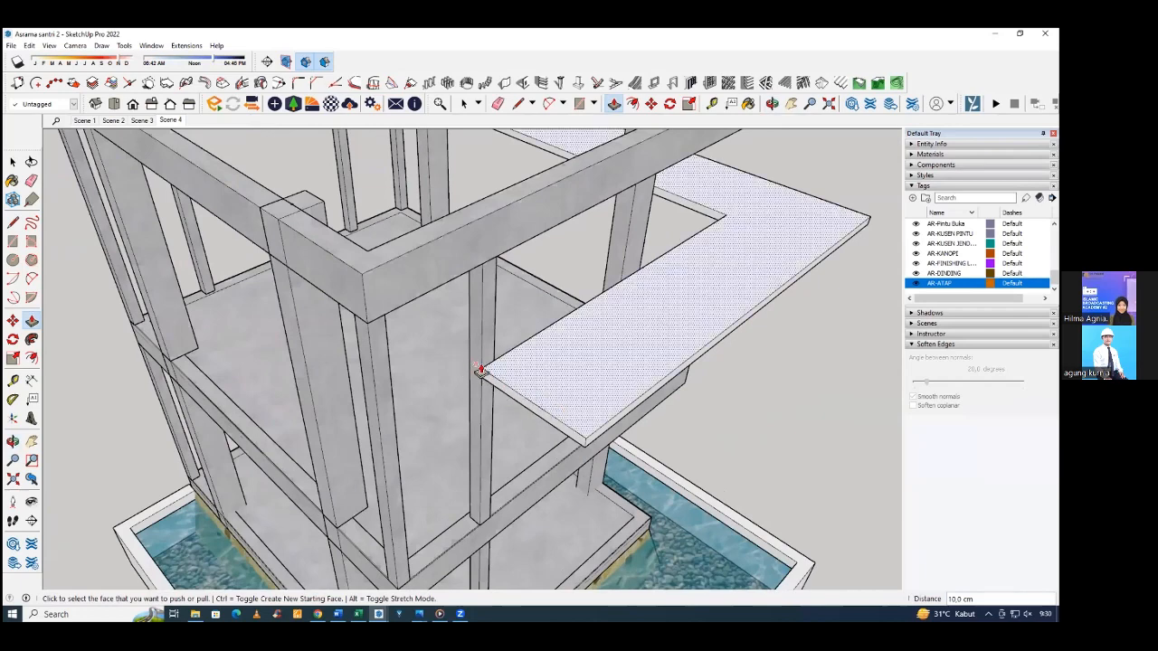
middle_drag(607, 380, 362, 396)
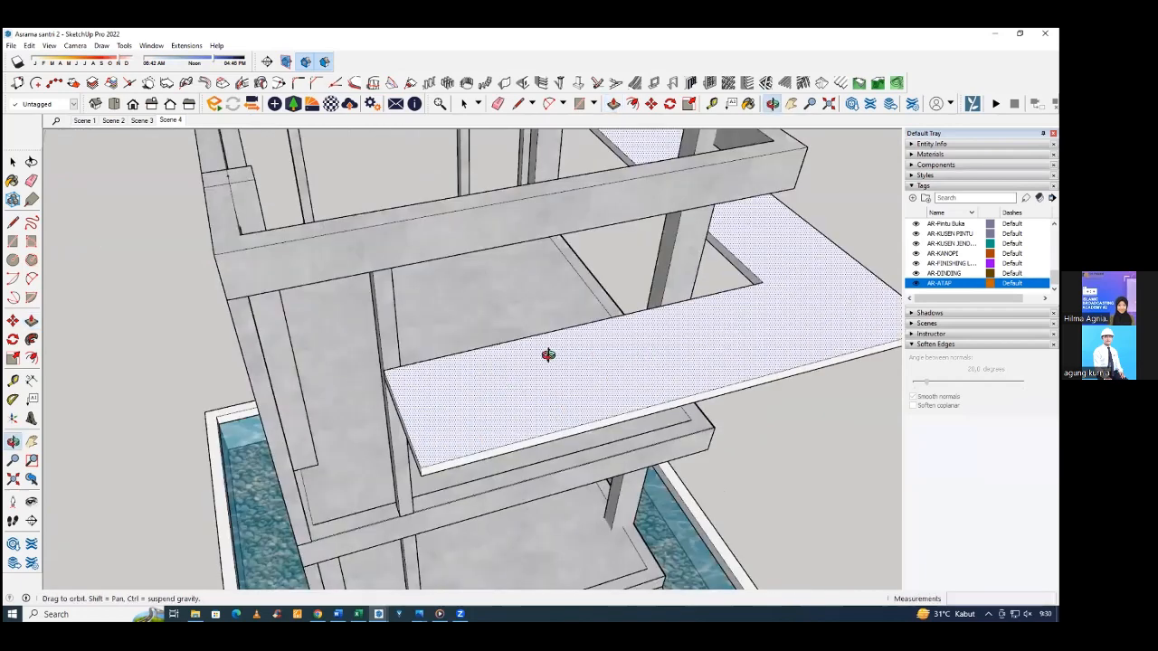
middle_drag(655, 342, 646, 337)
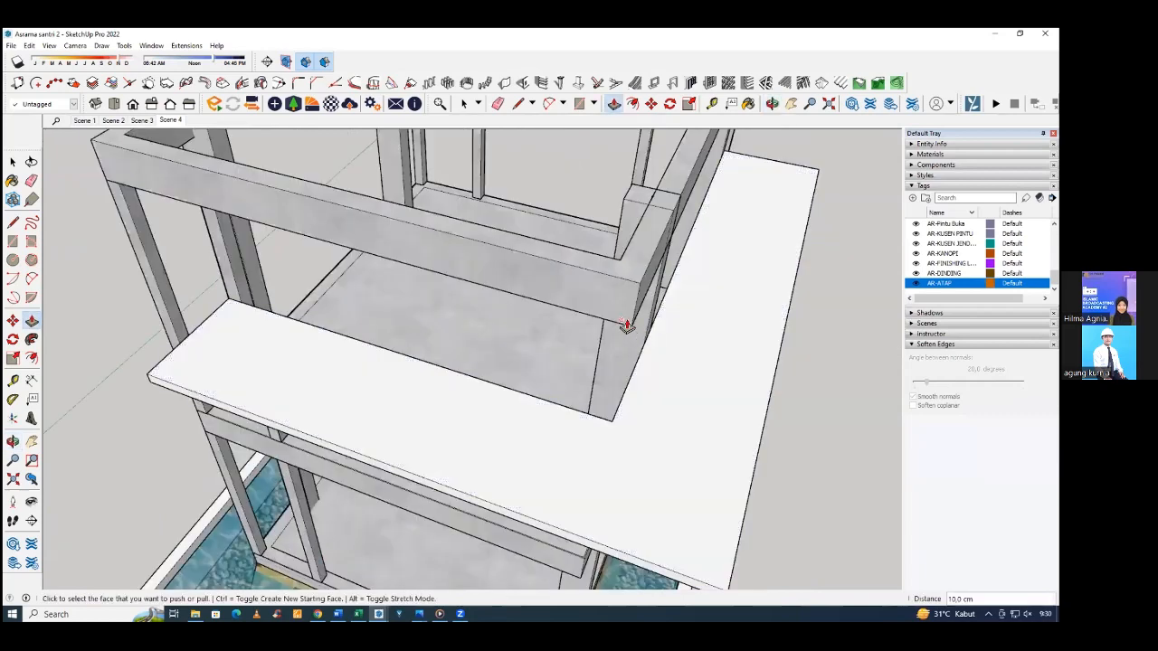
middle_drag(686, 418, 643, 414)
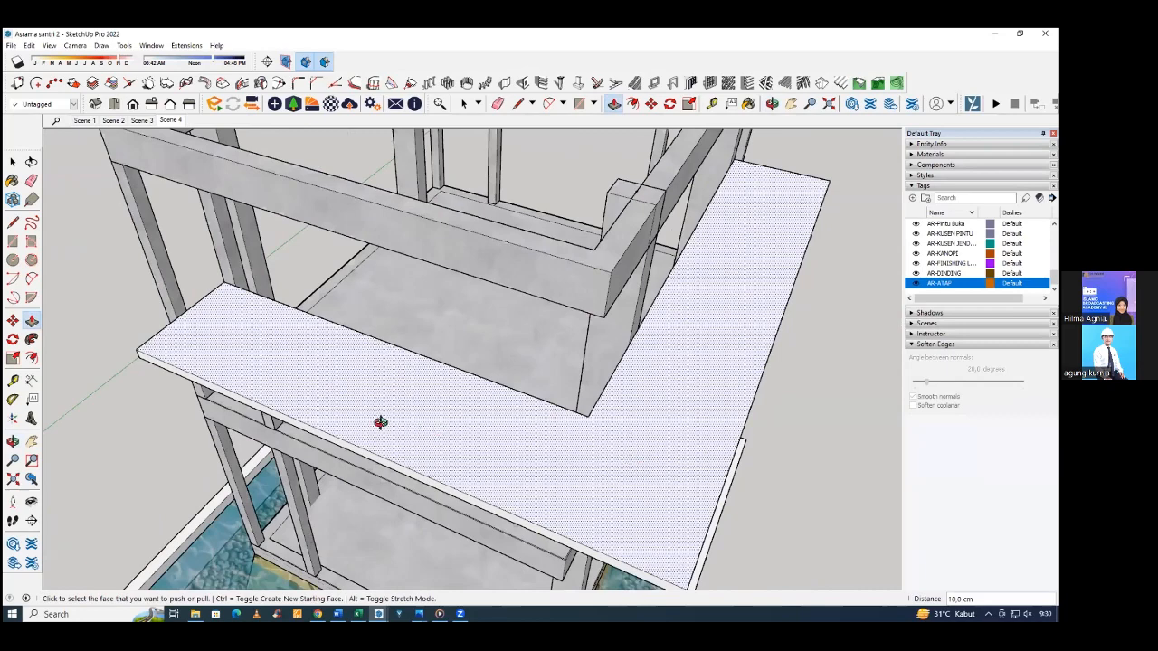
middle_drag(353, 455, 265, 341)
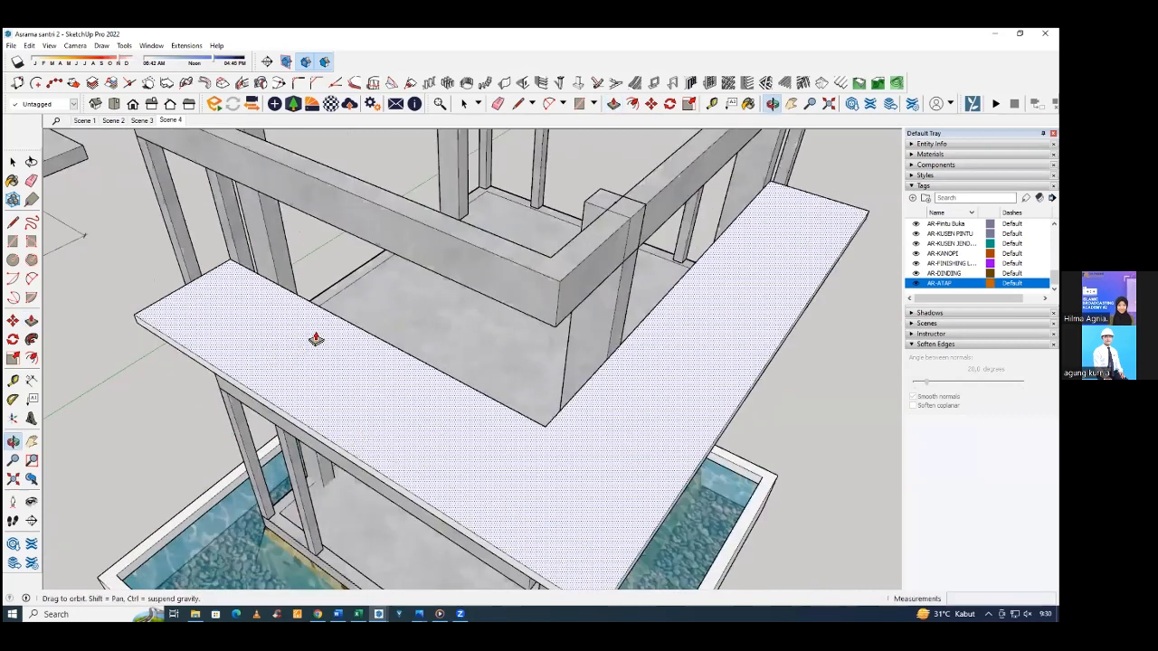
scroll(319, 335, up, 5)
shift+middle_drag(336, 280, 427, 142)
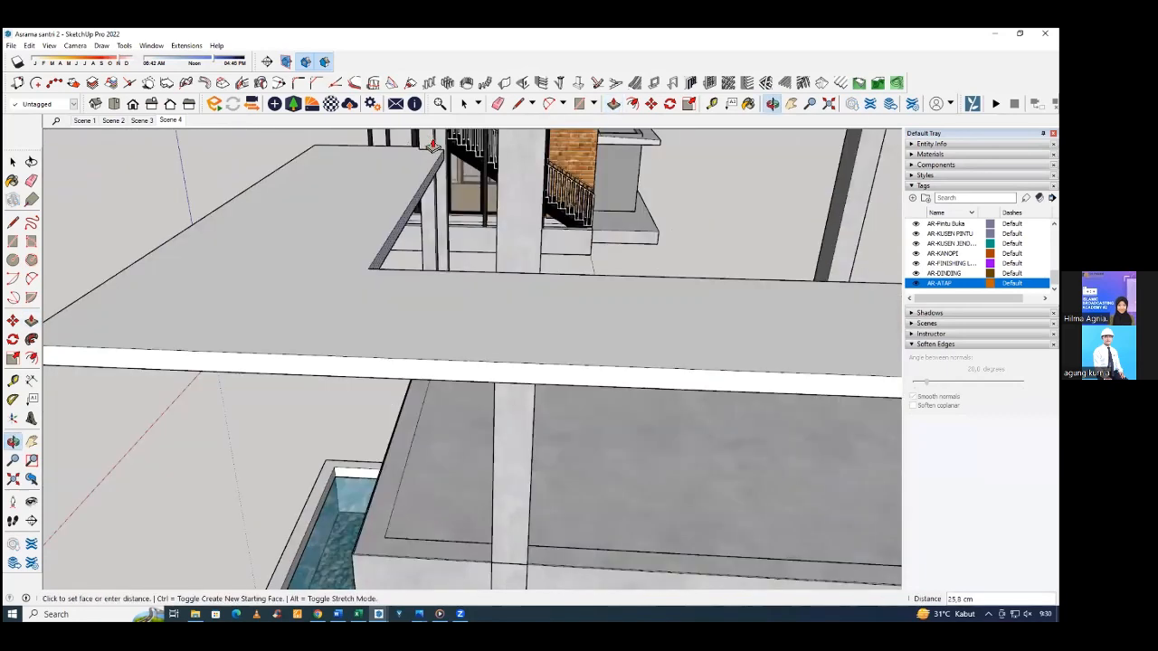
click(353, 313)
middle_drag(352, 314, 620, 271)
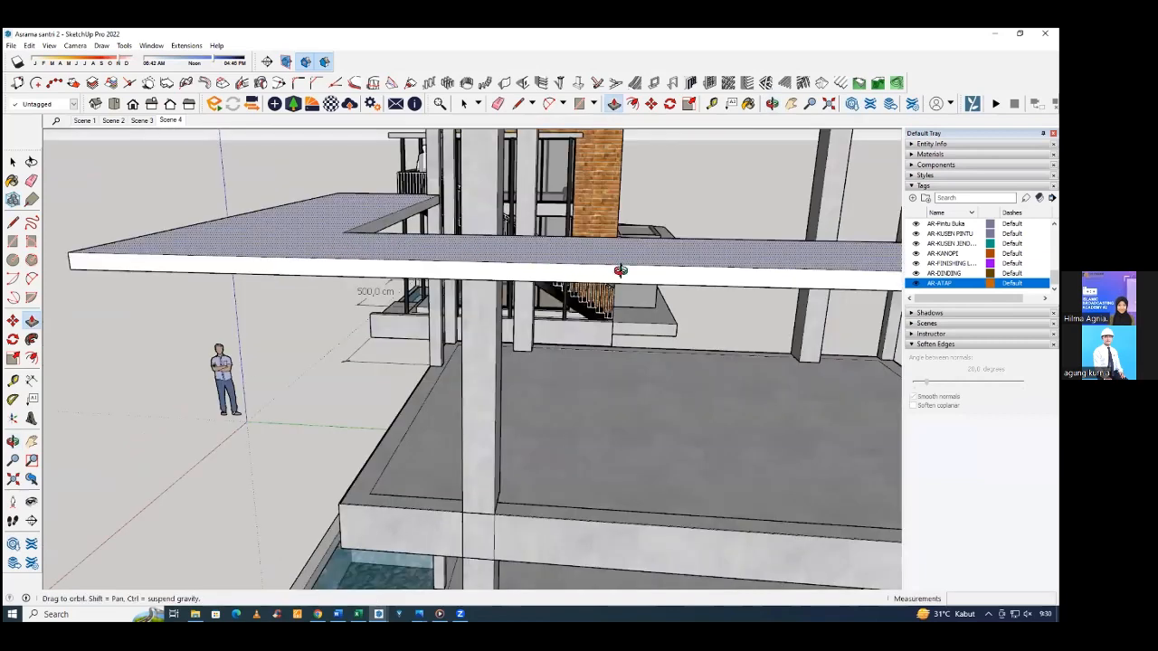
middle_drag(398, 271, 658, 273)
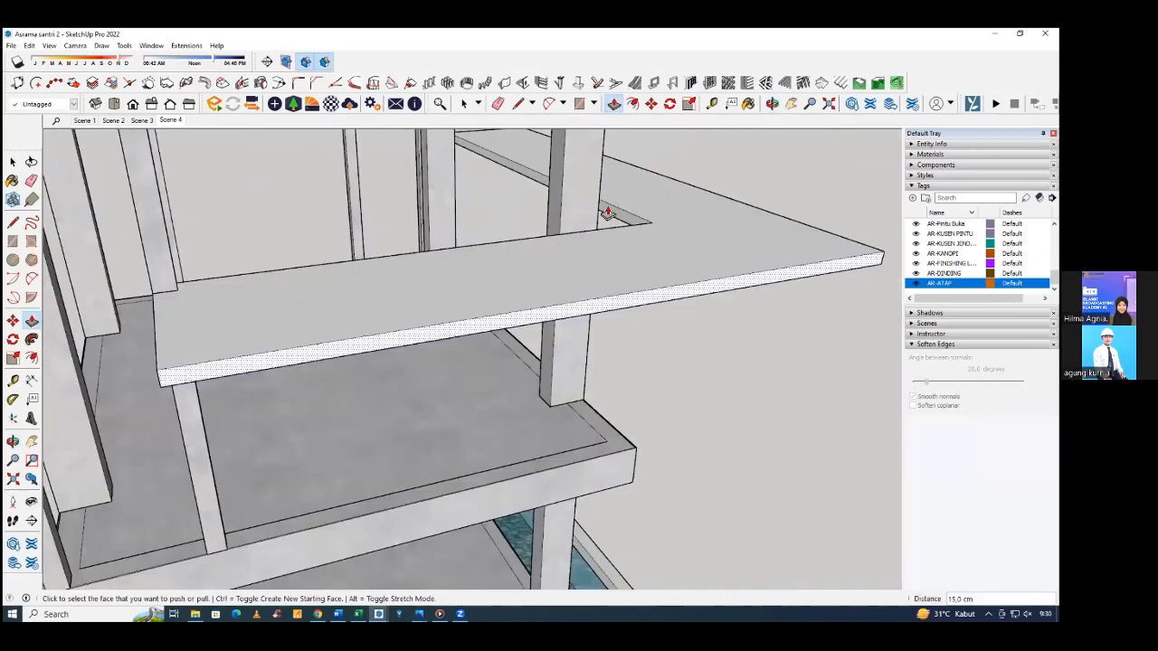
Extend the inner edge of the slab's side arm 15 cm toward the building, and return to plain selection.
click(607, 212)
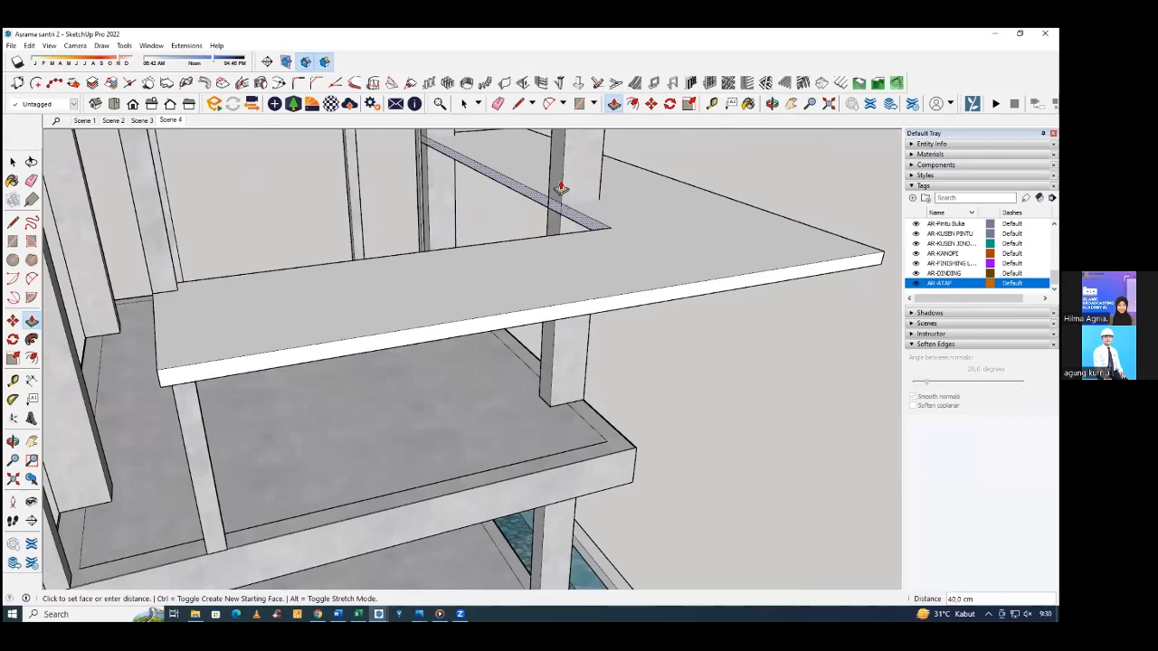
click(594, 187)
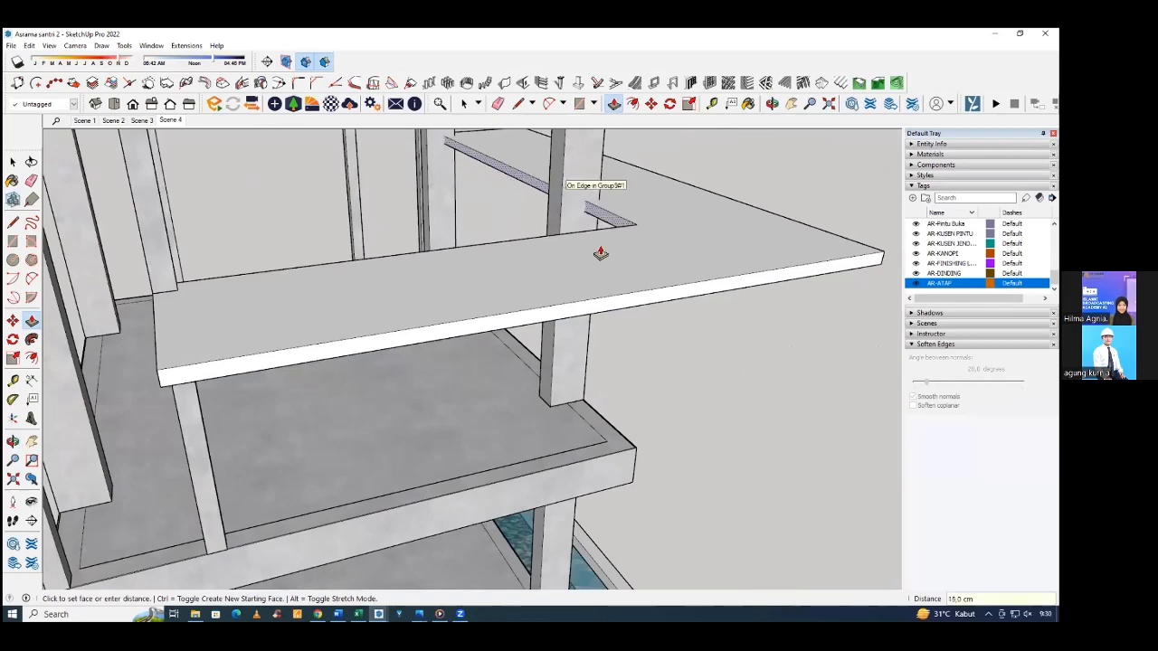
middle_drag(569, 256, 214, 382)
key(space)
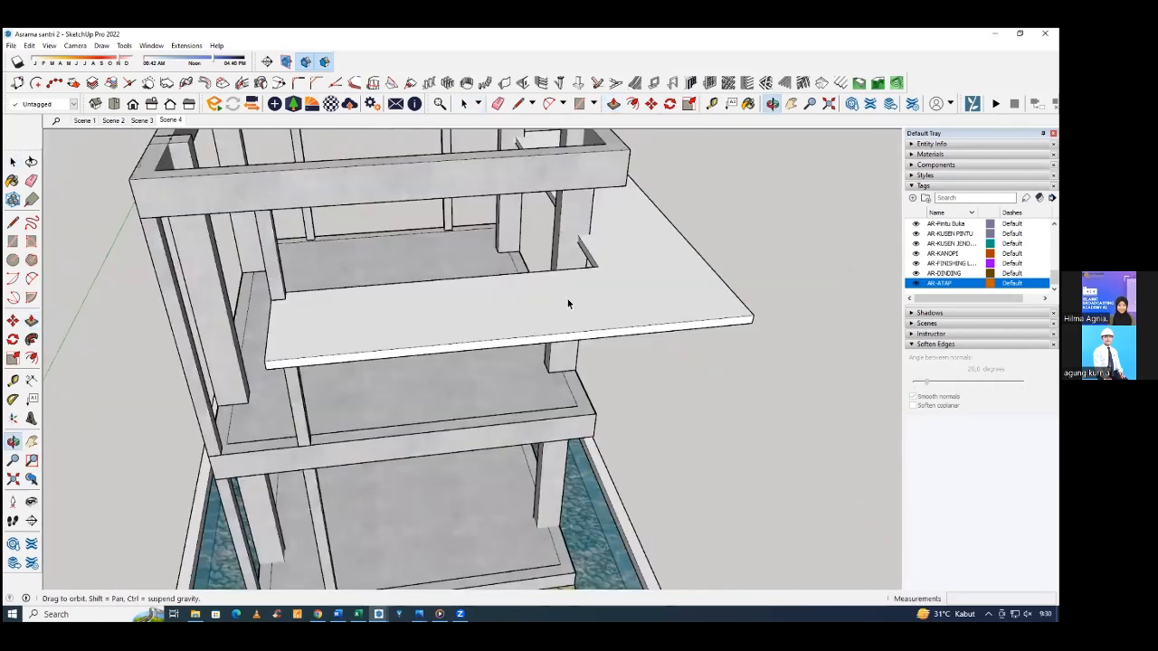
Select the whole L-shaped slab with its connected geometry and make it a group.
middle_drag(567, 303, 580, 234)
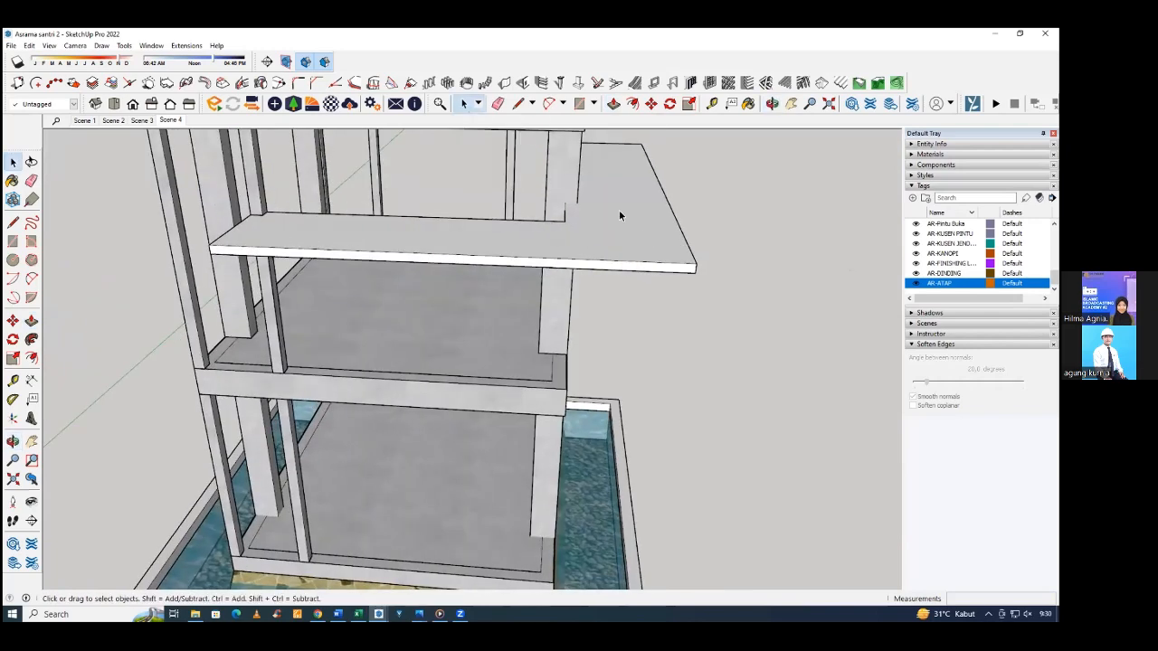
middle_drag(585, 281, 469, 229)
click(520, 252)
middle_drag(522, 254, 677, 196)
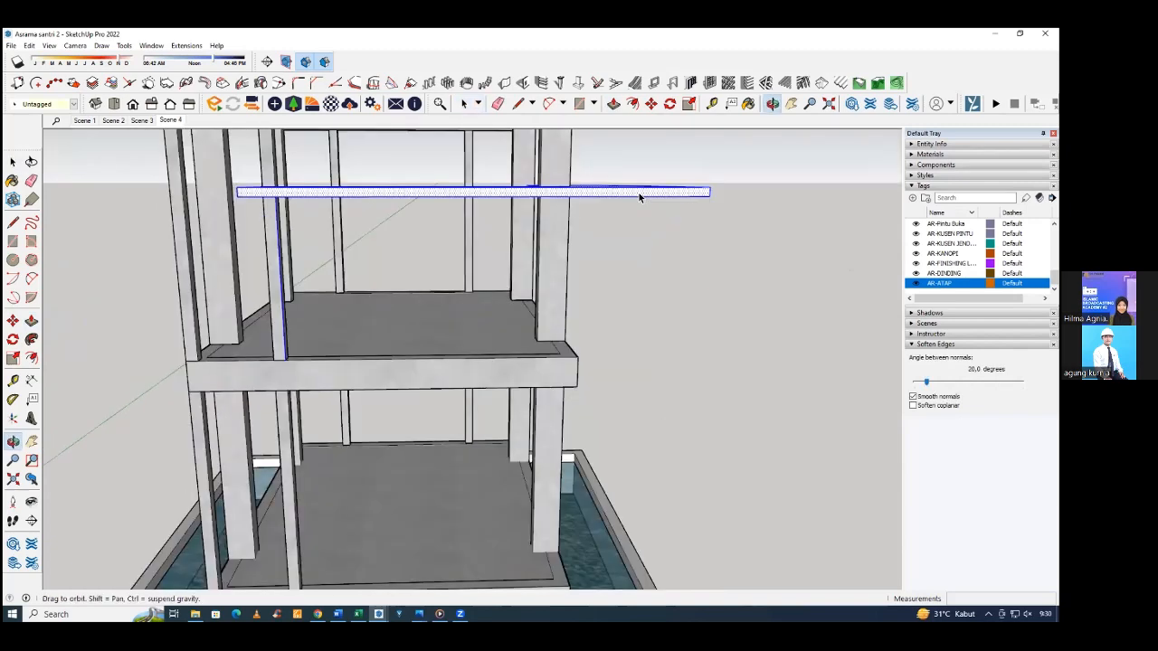
key(space)
key(ctrl+t)
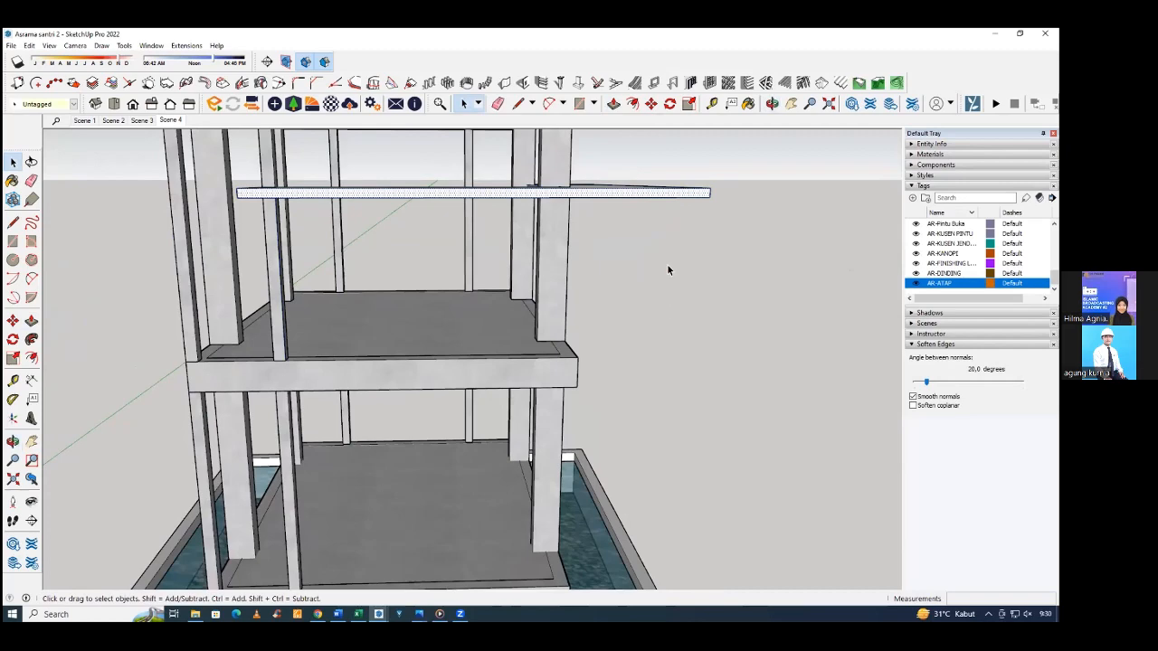
middle_drag(669, 270, 724, 335)
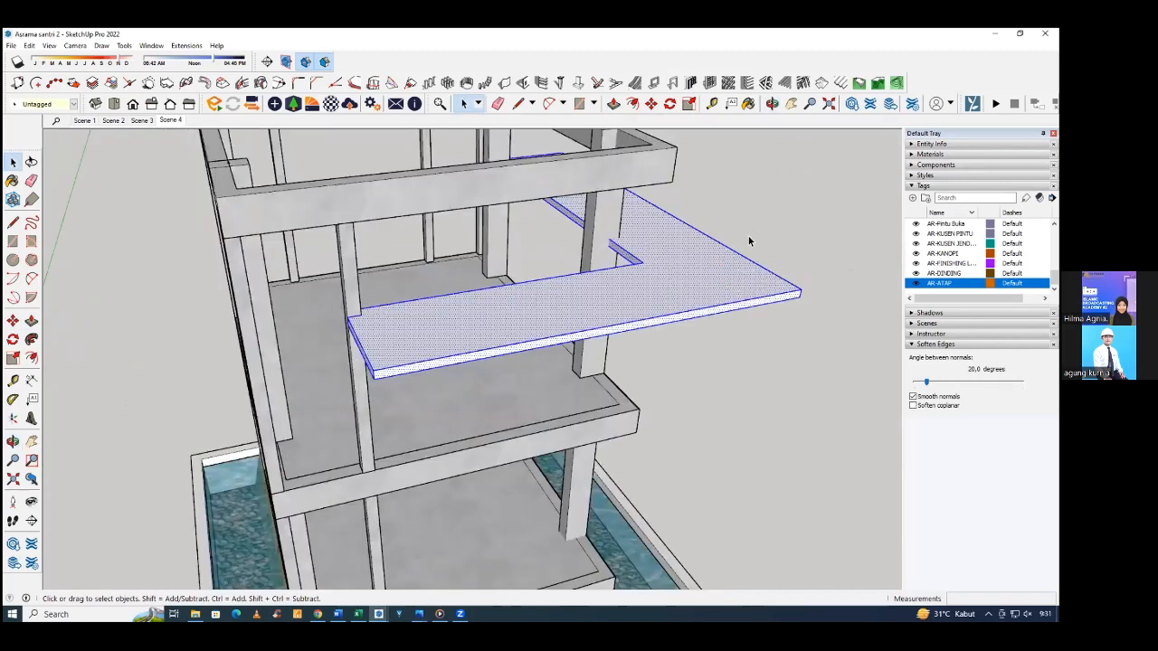
right_click(716, 230)
middle_drag(760, 322, 789, 229)
click(762, 325)
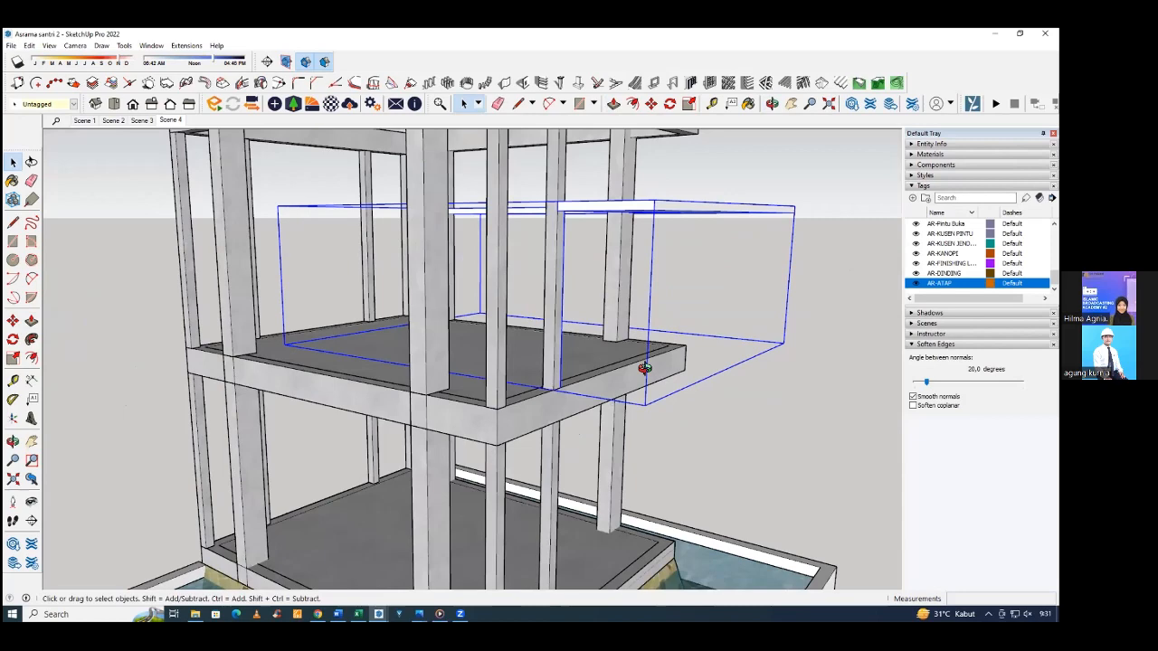
middle_drag(644, 368, 642, 370)
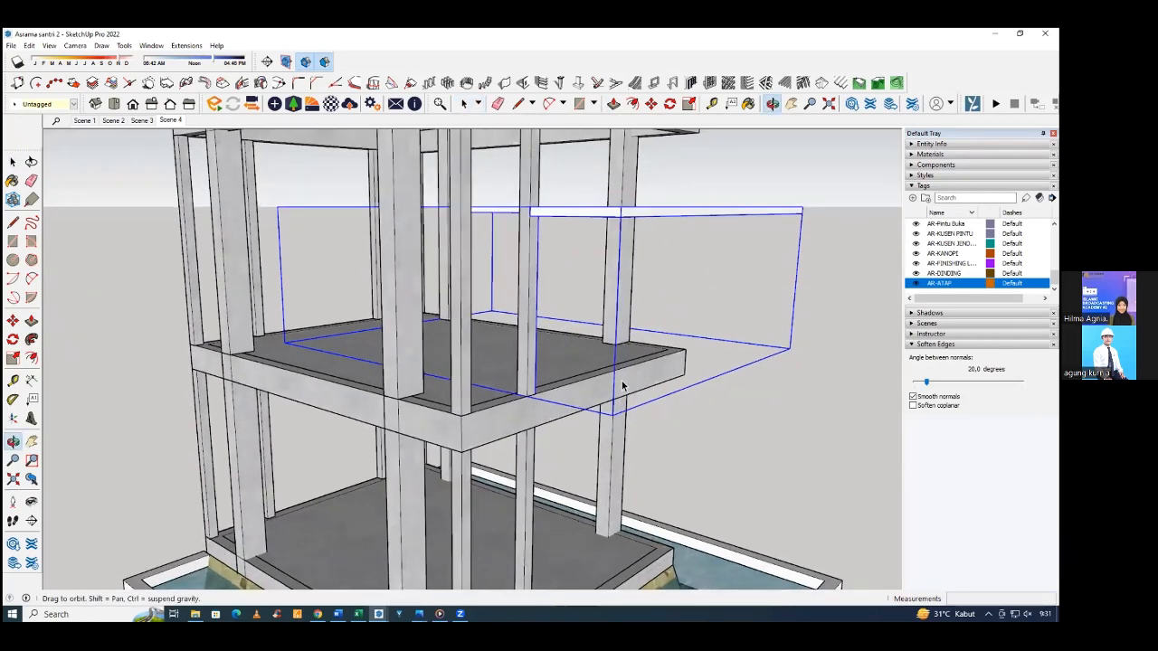
mouse_move(540, 274)
middle_down()
mouse_move(546, 323)
mouse_move(625, 260)
middle_up()
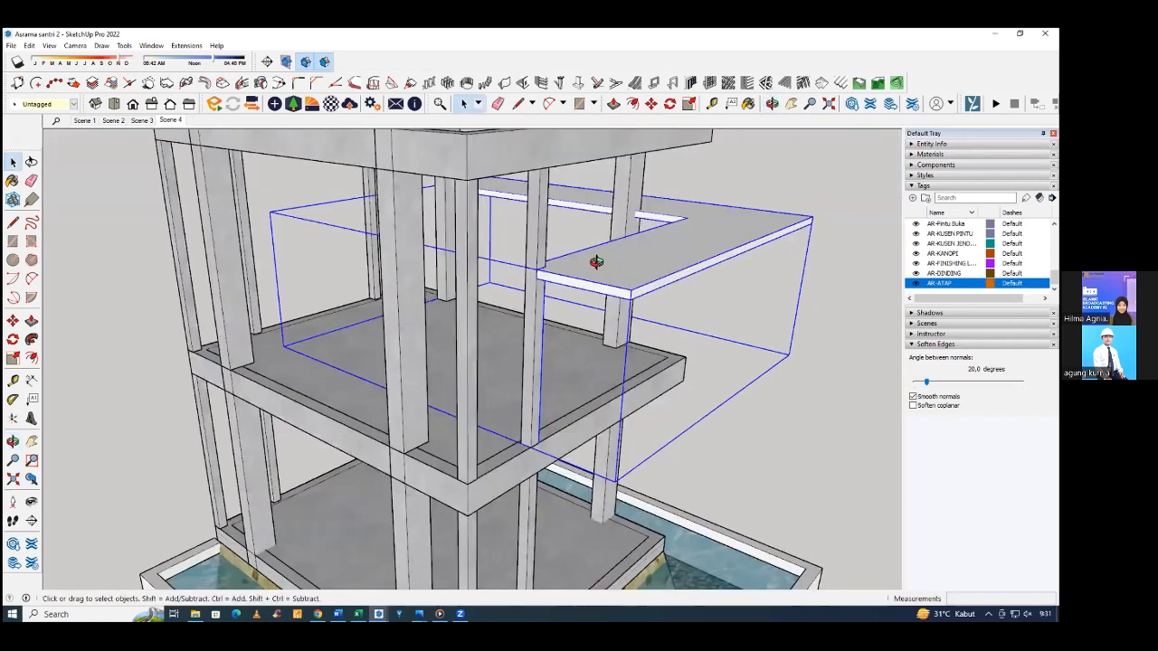
middle_drag(588, 257, 579, 283)
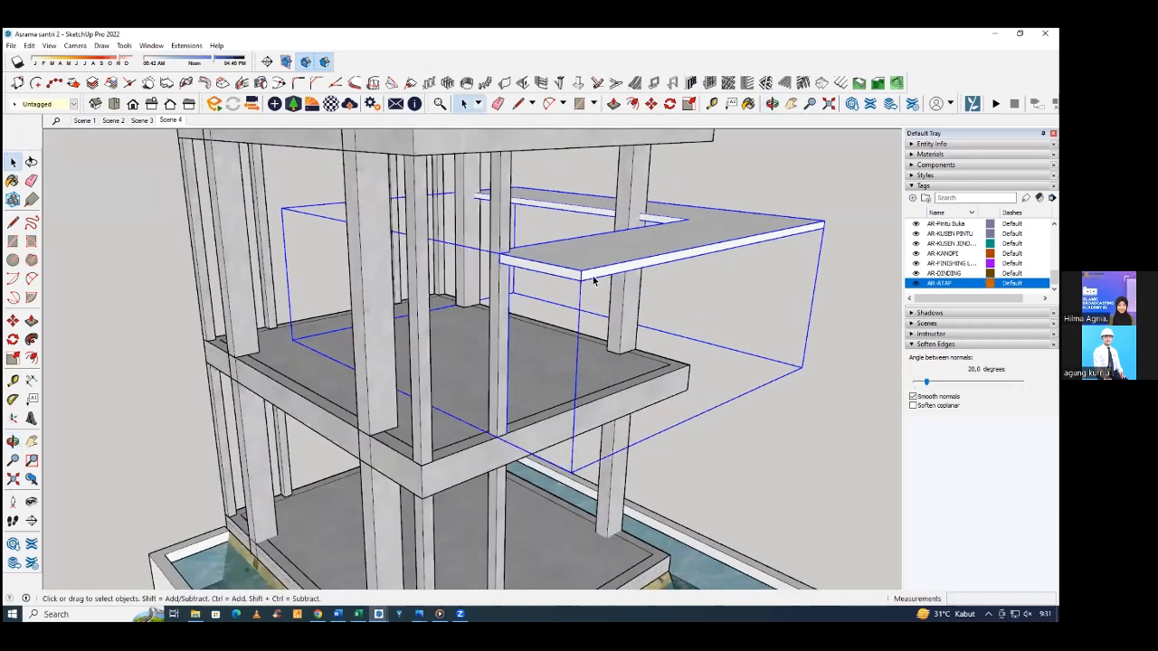
Open the L-shaped slab group, erase the leftover vertical edges hanging below the slab, and close and deselect the group.
middle_drag(580, 278, 573, 250)
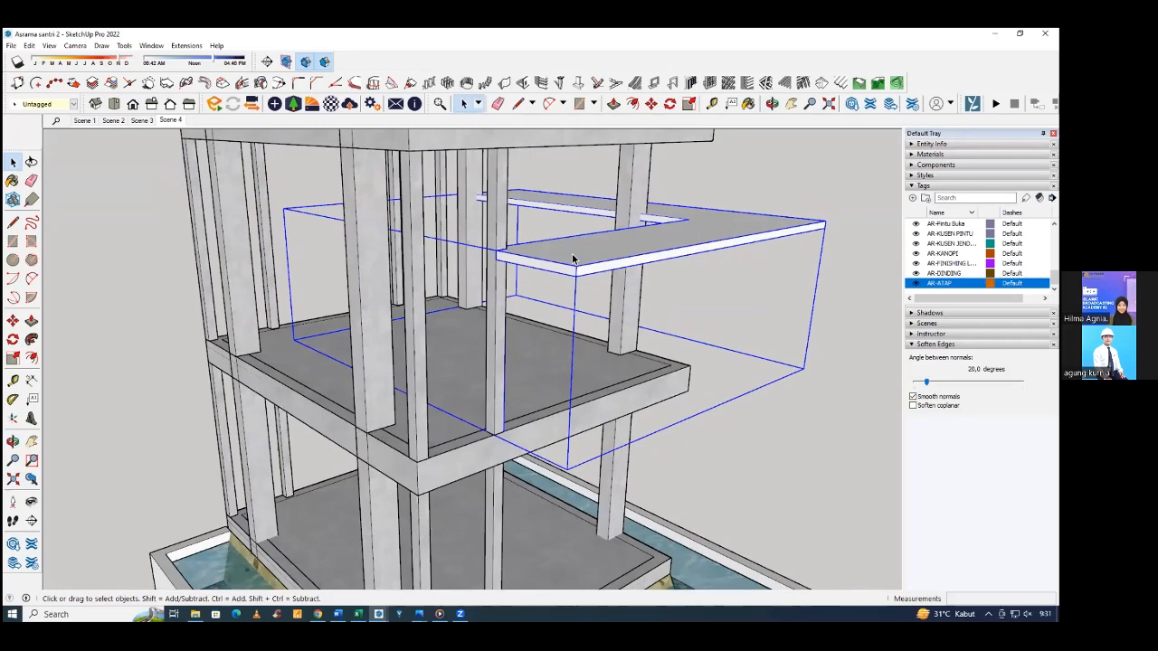
double_click(507, 284)
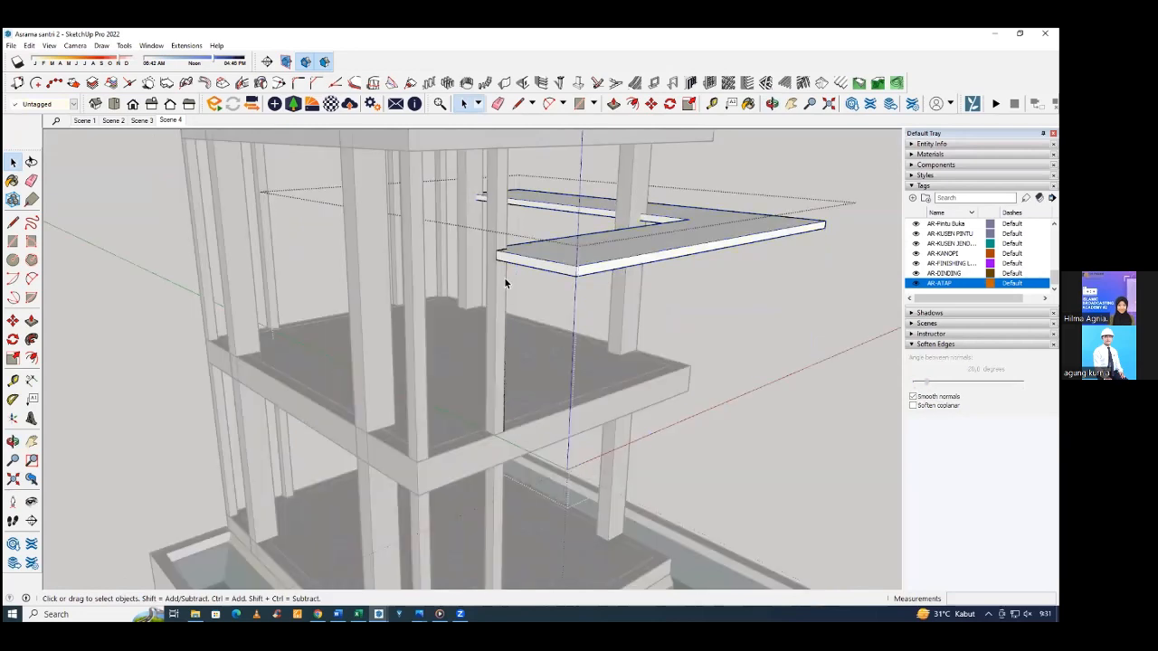
middle_drag(466, 437, 470, 442)
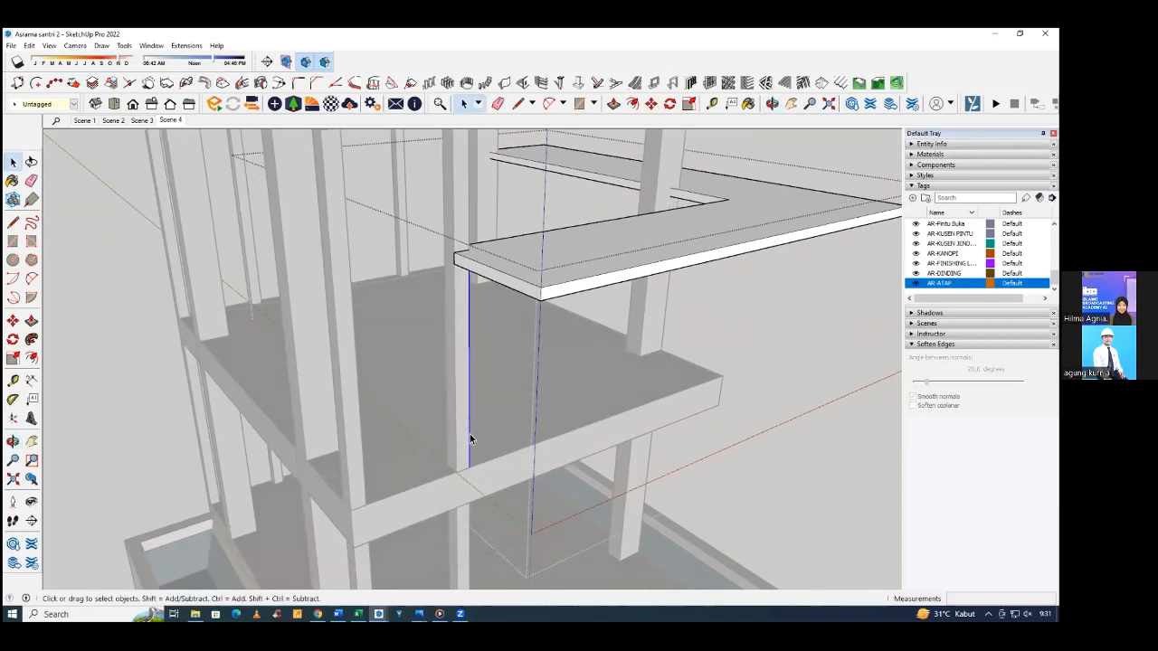
key(e)
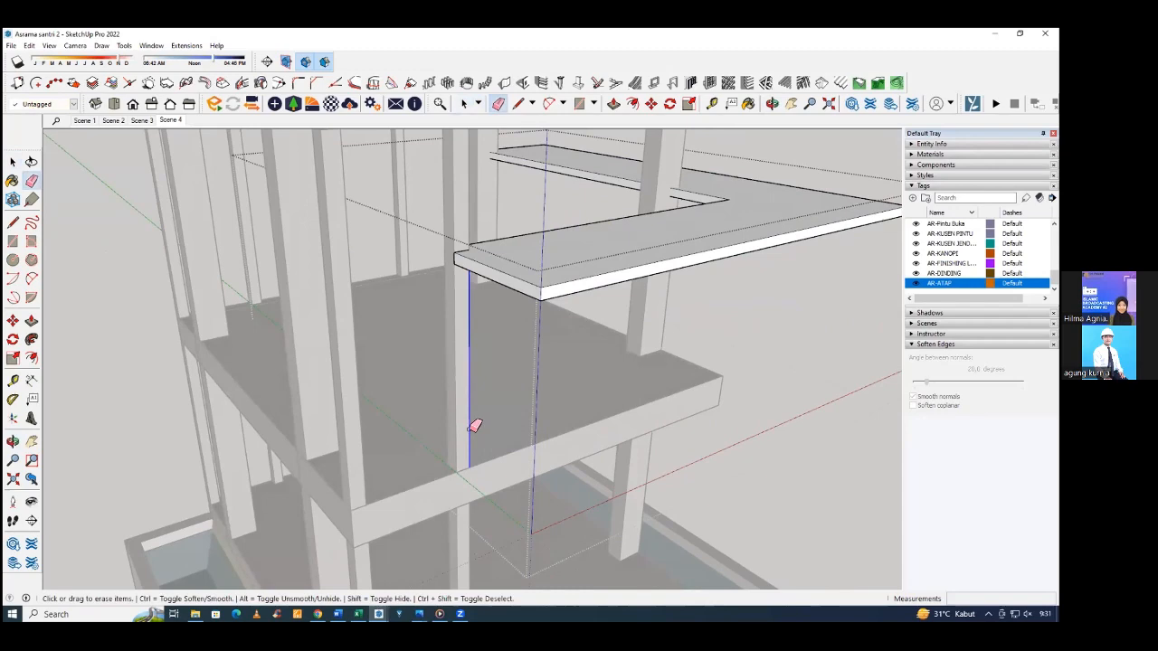
click(472, 429)
mouse_move(487, 407)
middle_down()
mouse_move(510, 401)
mouse_move(348, 309)
middle_up()
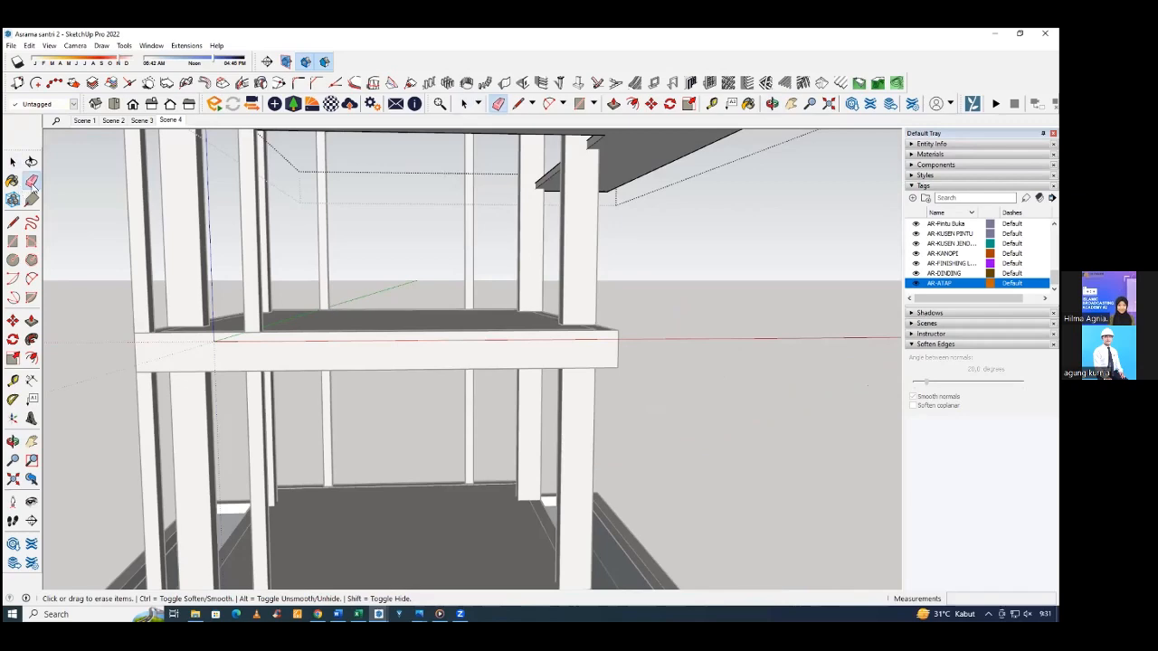
middle_drag(213, 228, 197, 212)
middle_drag(115, 205, 123, 212)
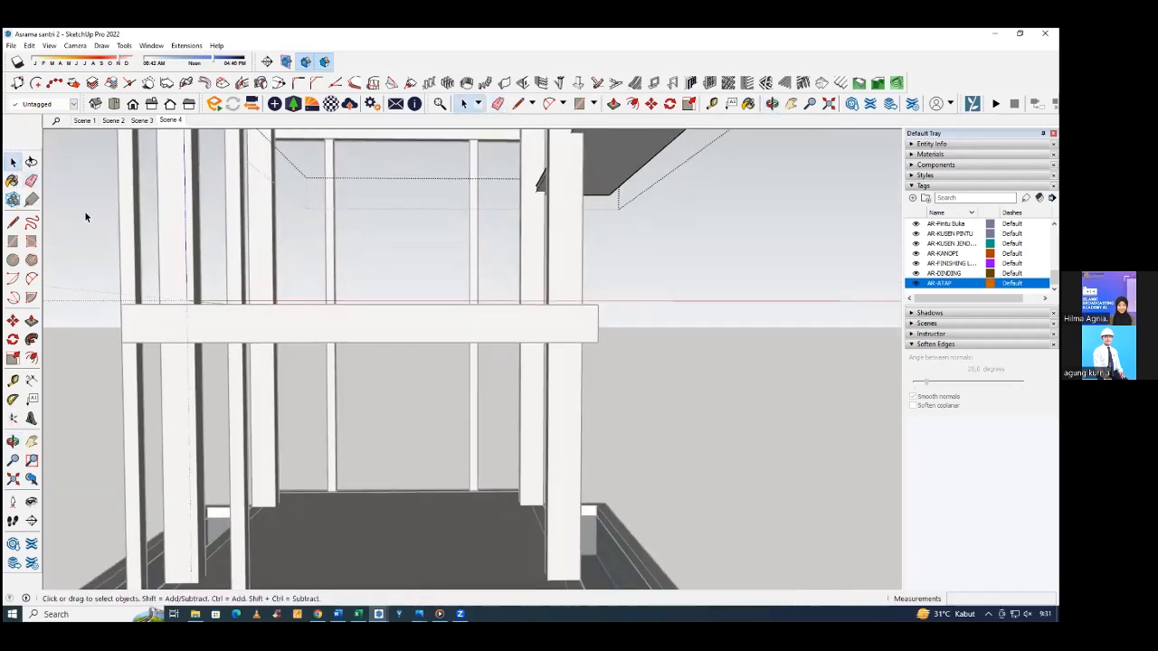
middle_drag(85, 212, 649, 236)
click(681, 275)
scroll(648, 271, down, 3)
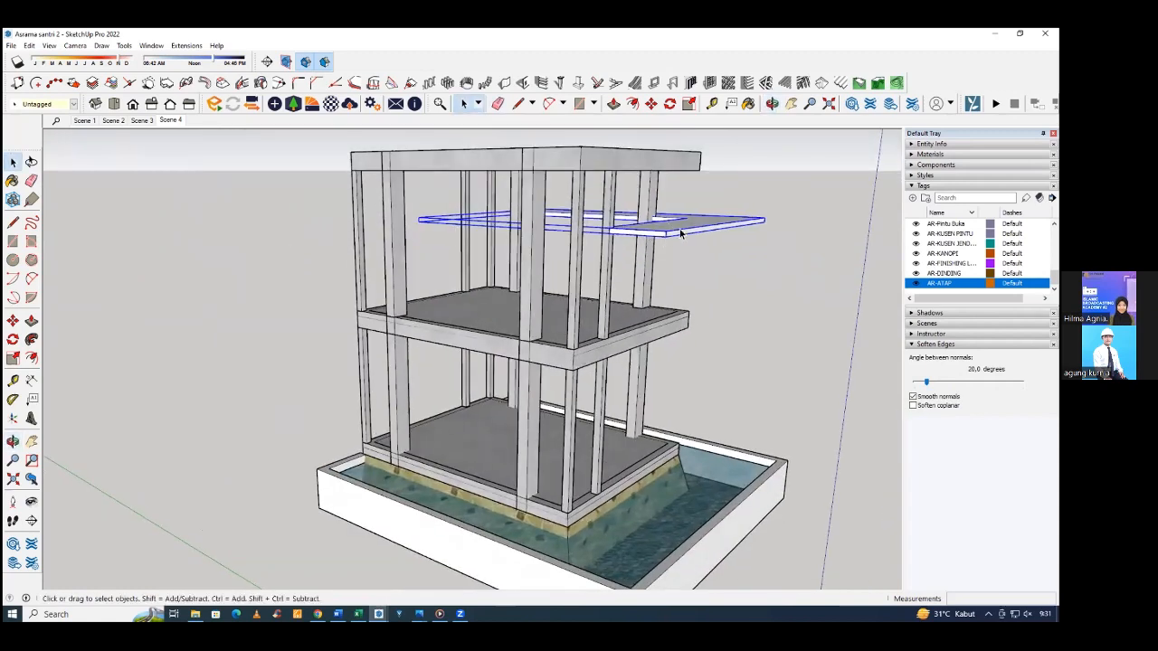
scroll(670, 237, up, 5)
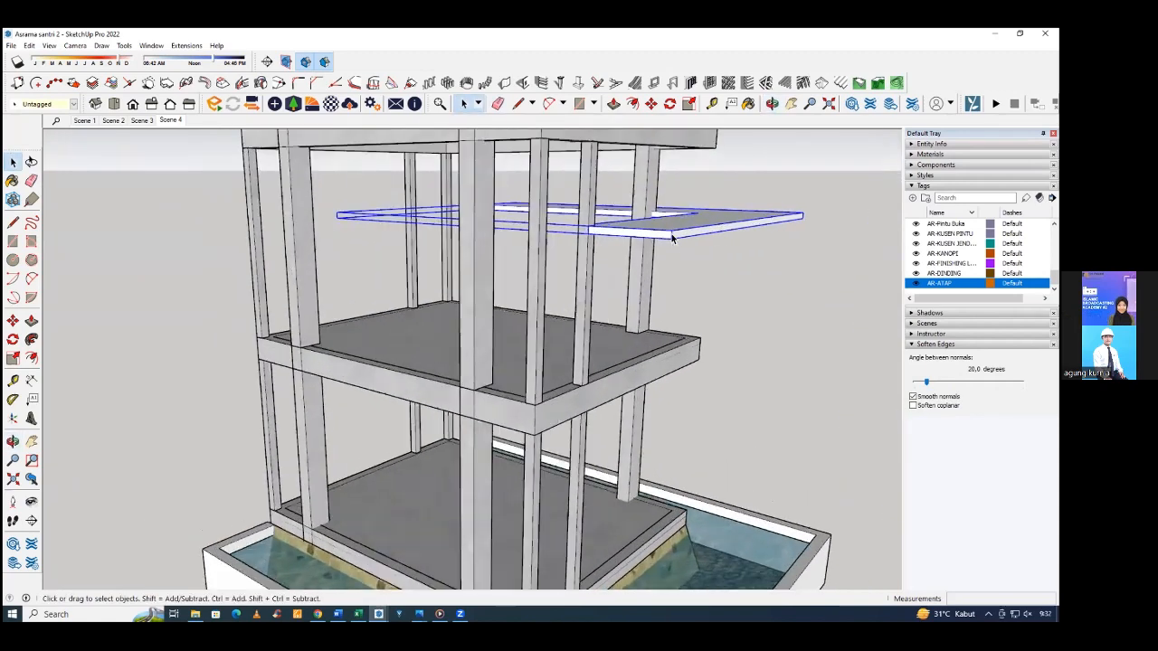
click(518, 264)
Examine the small window canopy and its height dimension on the reference house's brick facade, and return to the matching side of the structural frame.
middle_drag(517, 263, 604, 297)
scroll(604, 297, down, 2)
middle_drag(693, 277, 124, 295)
click(594, 309)
scroll(593, 309, down, 5)
scroll(209, 321, up, 3)
scroll(209, 320, up, 5)
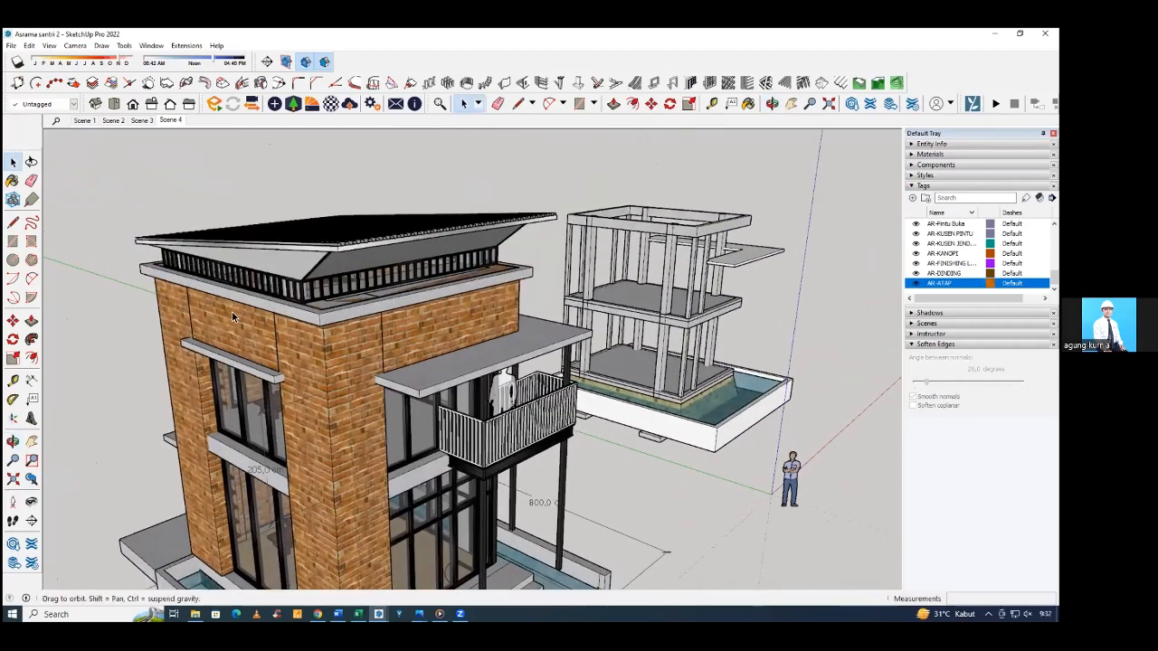
middle_drag(232, 311, 444, 306)
scroll(169, 360, up, 2)
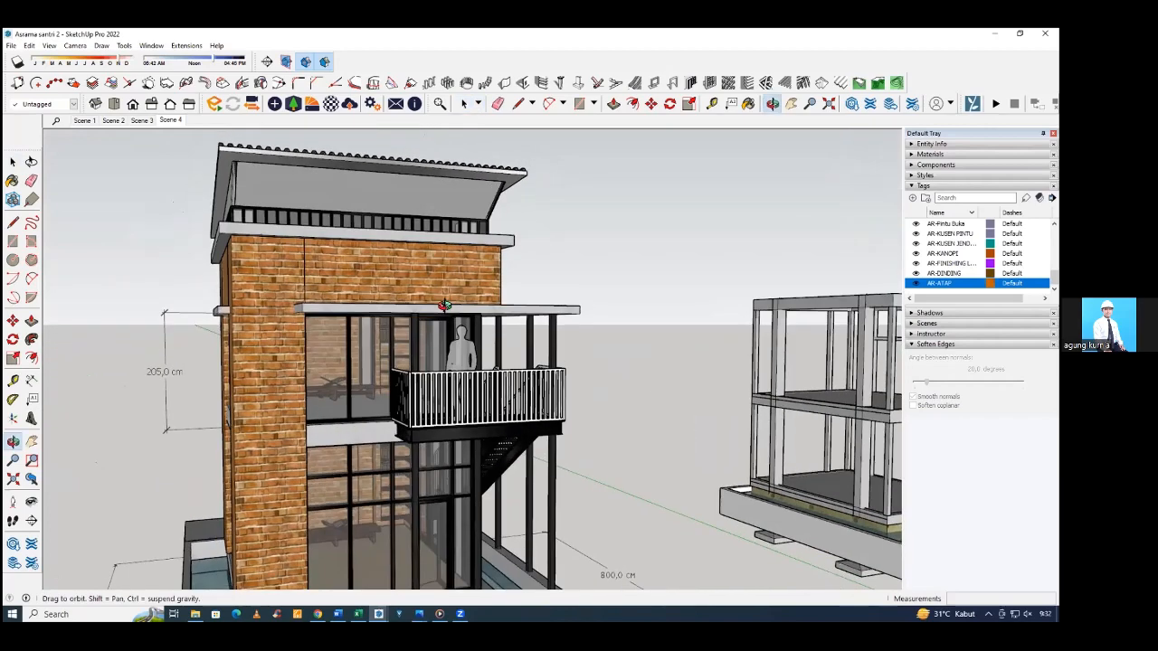
scroll(438, 310, up, 6)
scroll(439, 316, down, 4)
middle_drag(630, 405, 588, 402)
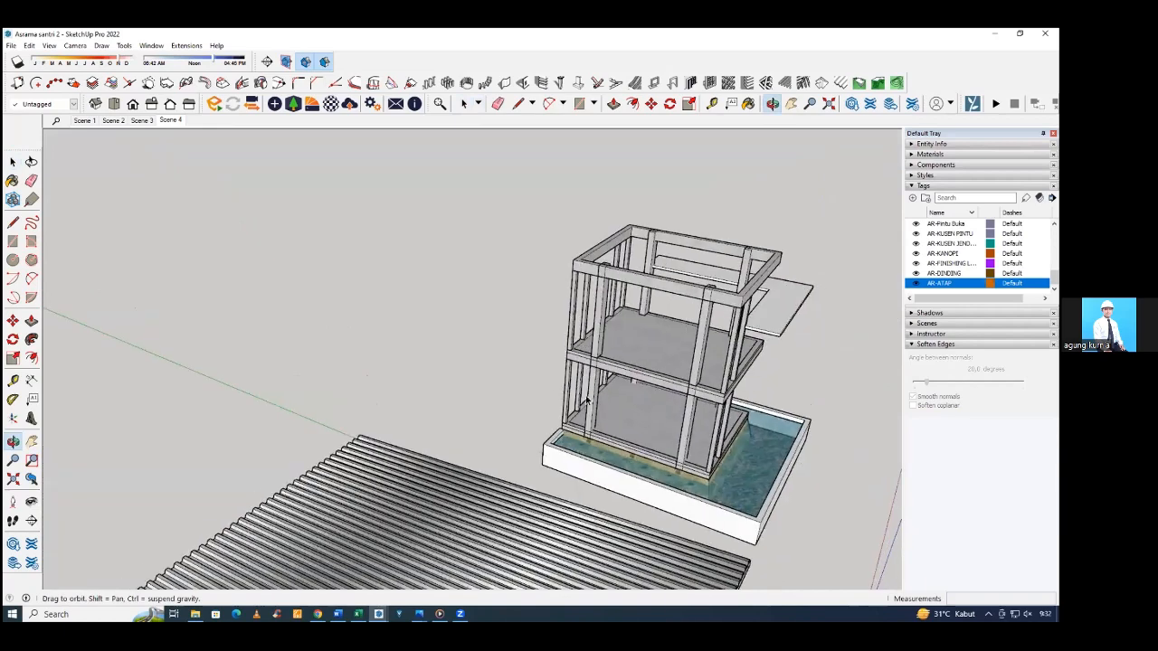
scroll(535, 395, up, 6)
middle_drag(673, 364, 235, 312)
scroll(93, 282, down, 3)
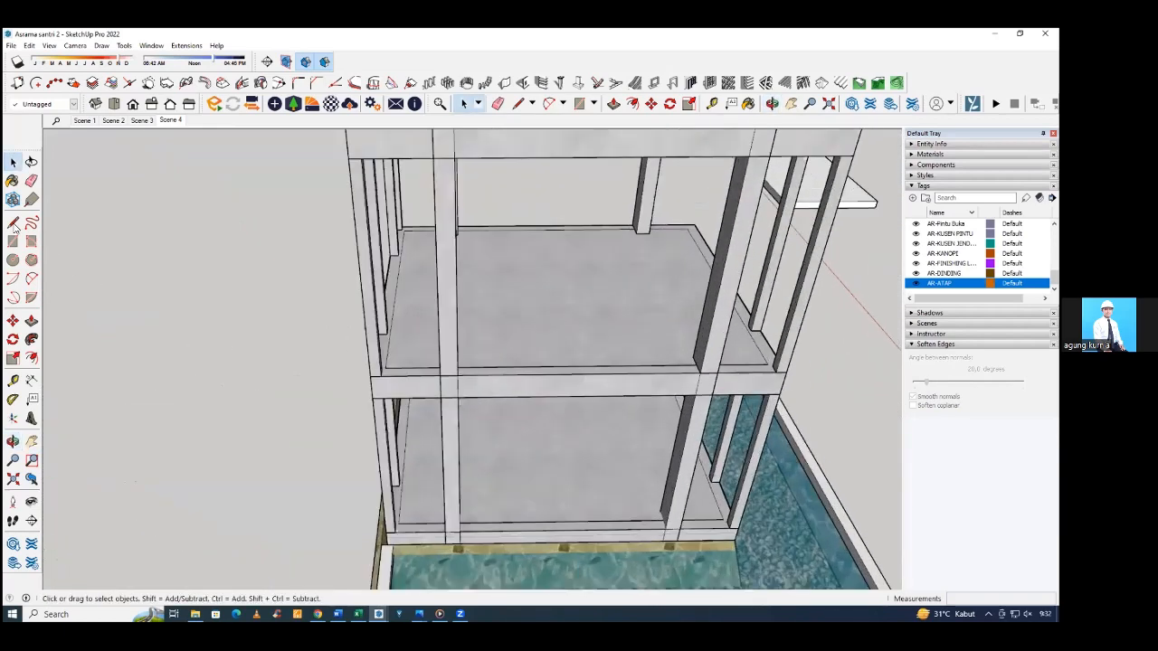
click(13, 223)
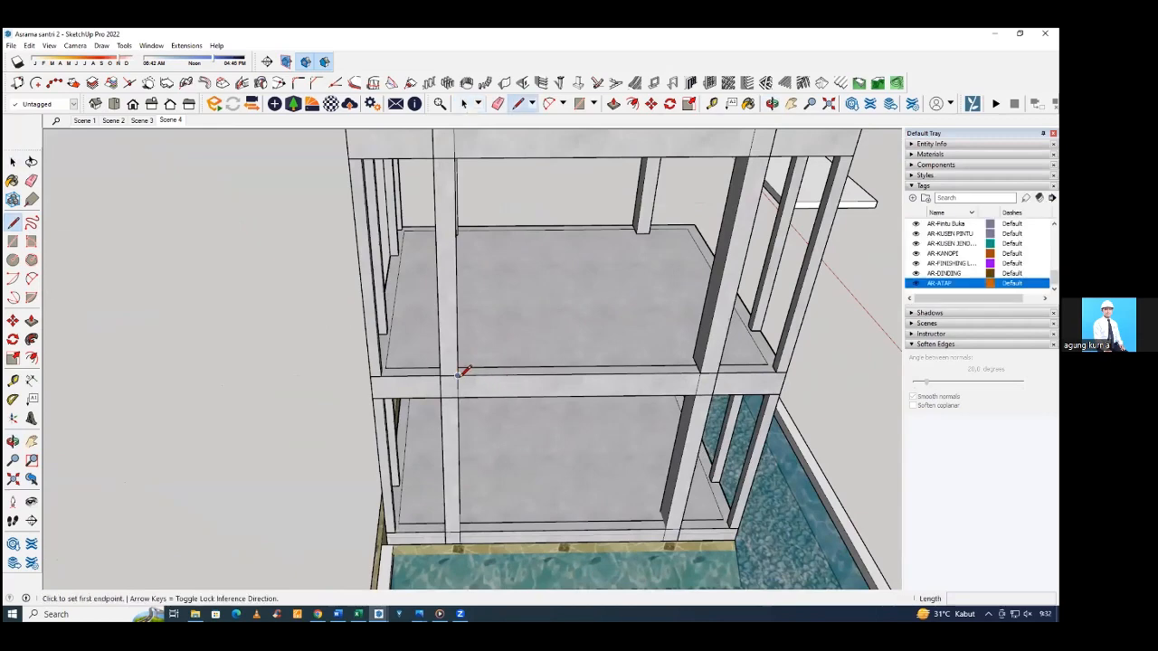
click(456, 375)
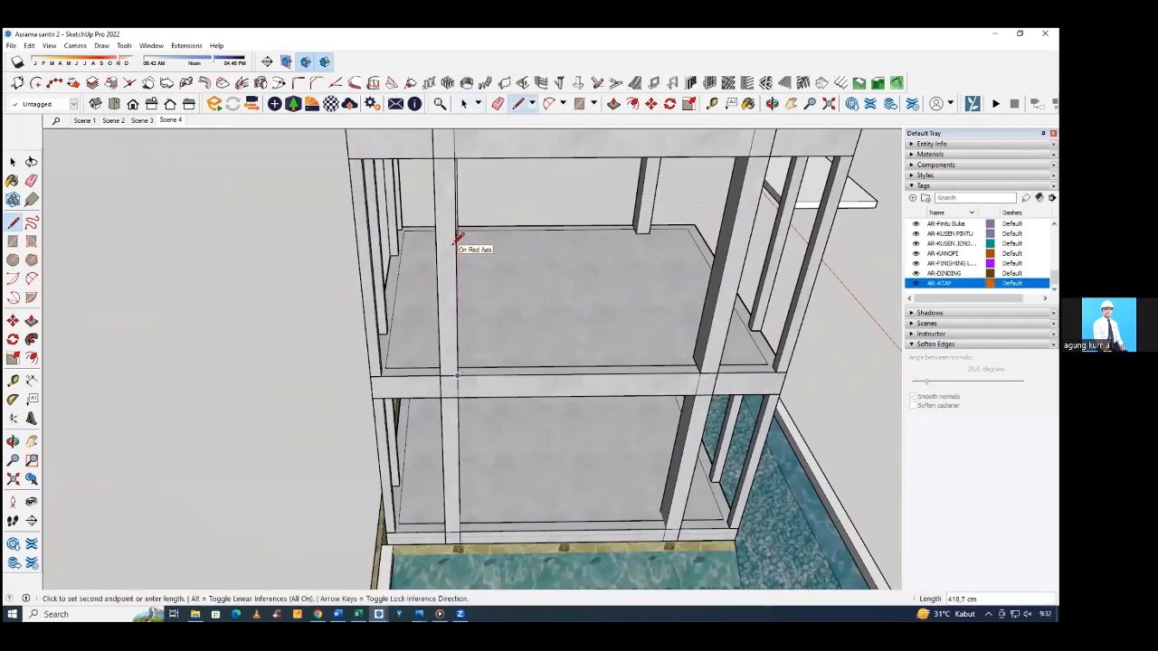
middle_drag(459, 239, 357, 245)
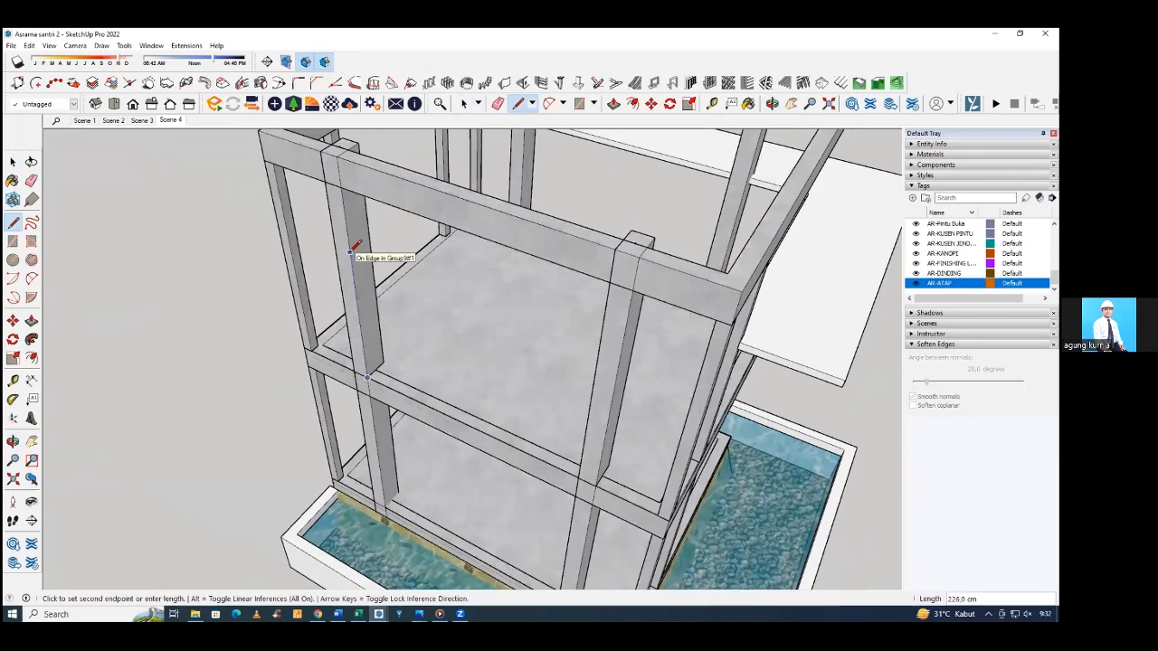
key(Escape)
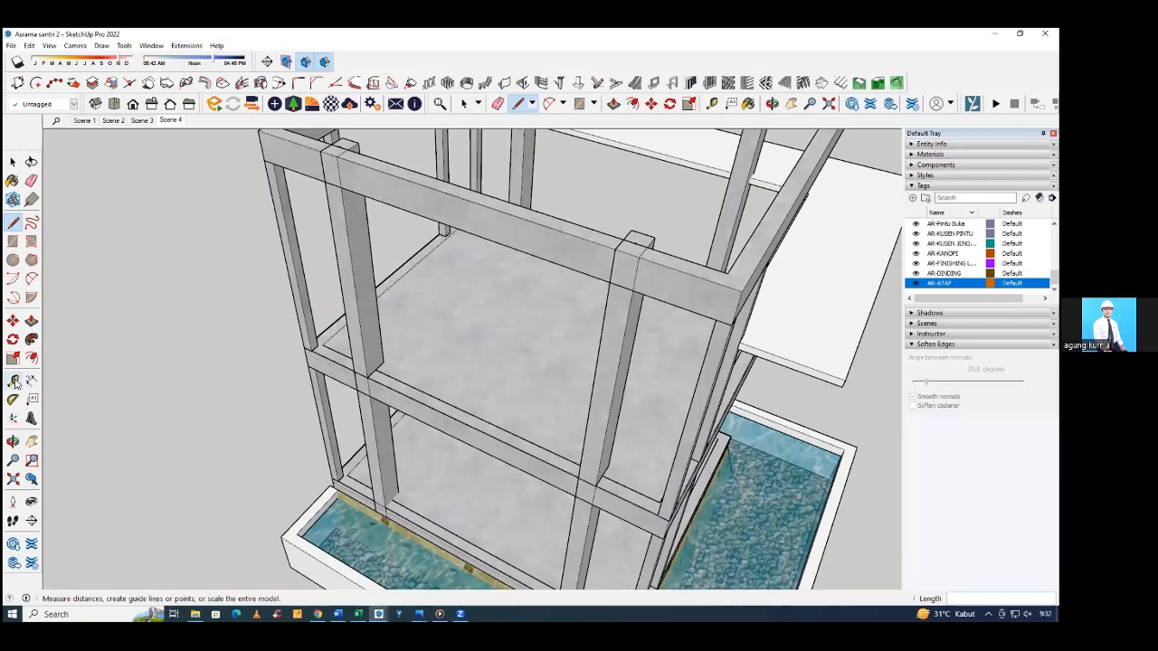
Place a horizontal guide above the top edge of the upper floor beam between the two columns, at the reference height of 205 cm.
click(15, 381)
click(302, 371)
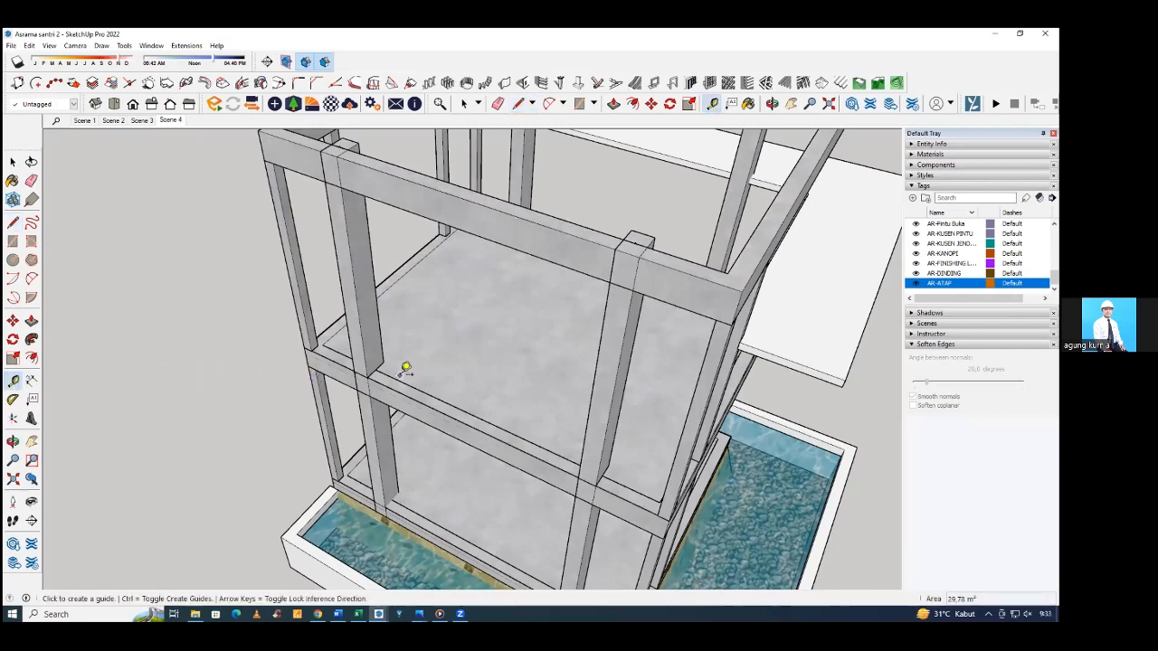
scroll(388, 380, up, 3)
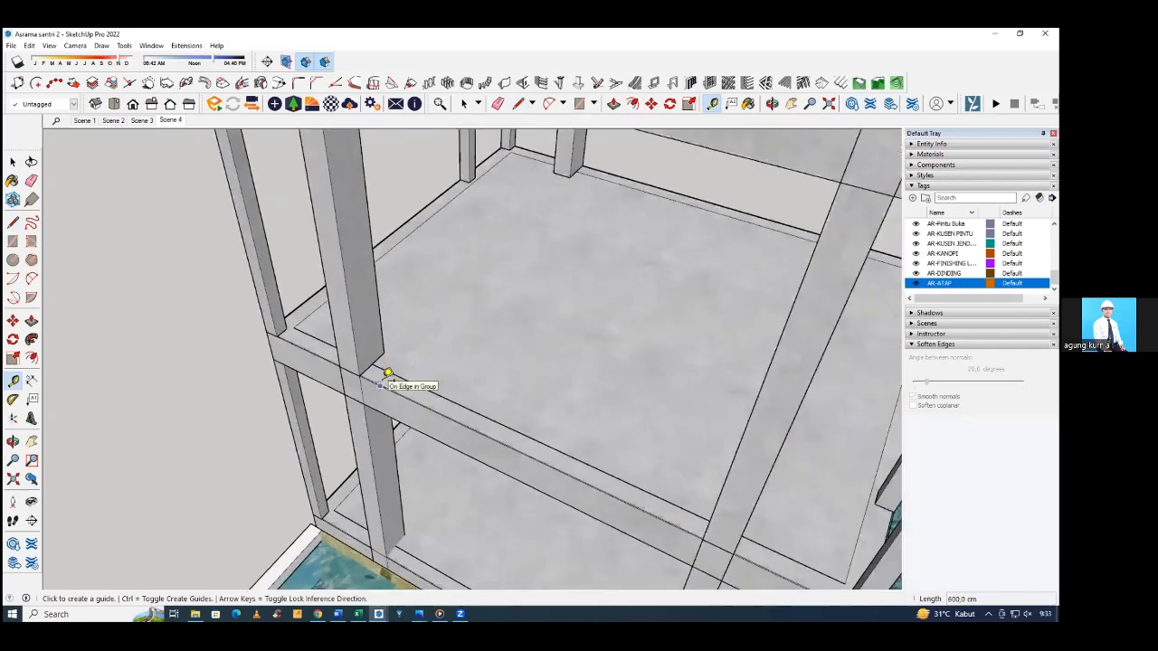
mouse_move(388, 380)
middle_down()
mouse_move(448, 377)
mouse_move(447, 388)
mouse_move(395, 389)
mouse_move(406, 384)
middle_up()
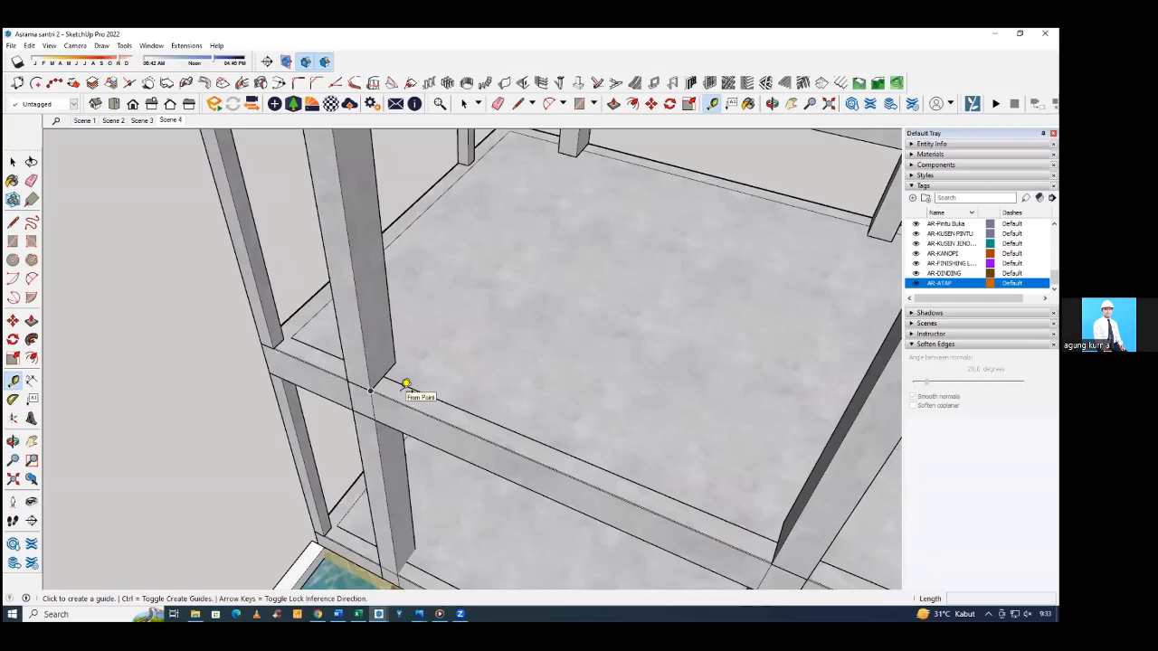
scroll(408, 407, up, 4)
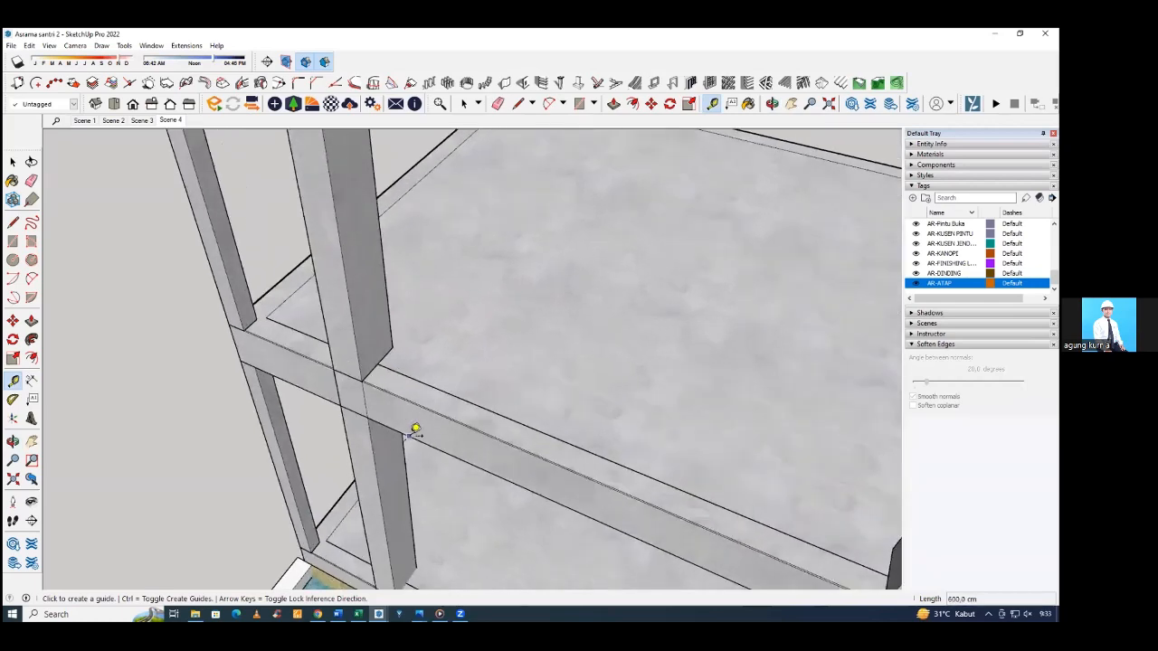
scroll(409, 437, down, 3)
mouse_move(409, 437)
middle_down()
mouse_move(452, 424)
mouse_move(429, 427)
middle_up()
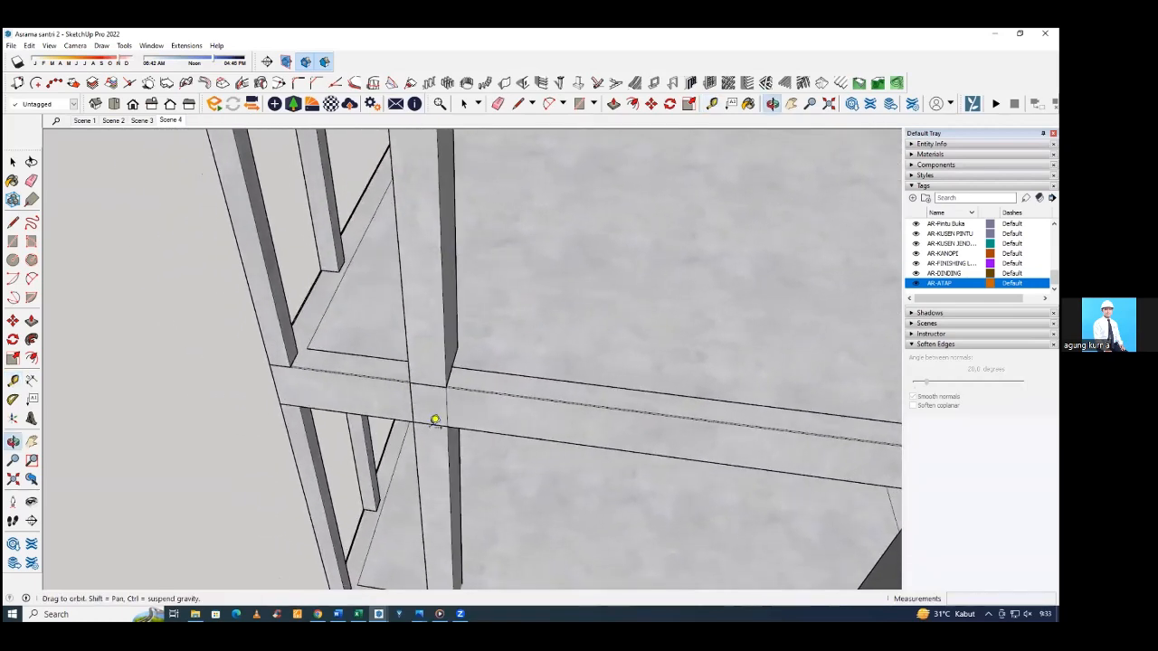
scroll(300, 426, down, 3)
middle_drag(308, 430, 354, 432)
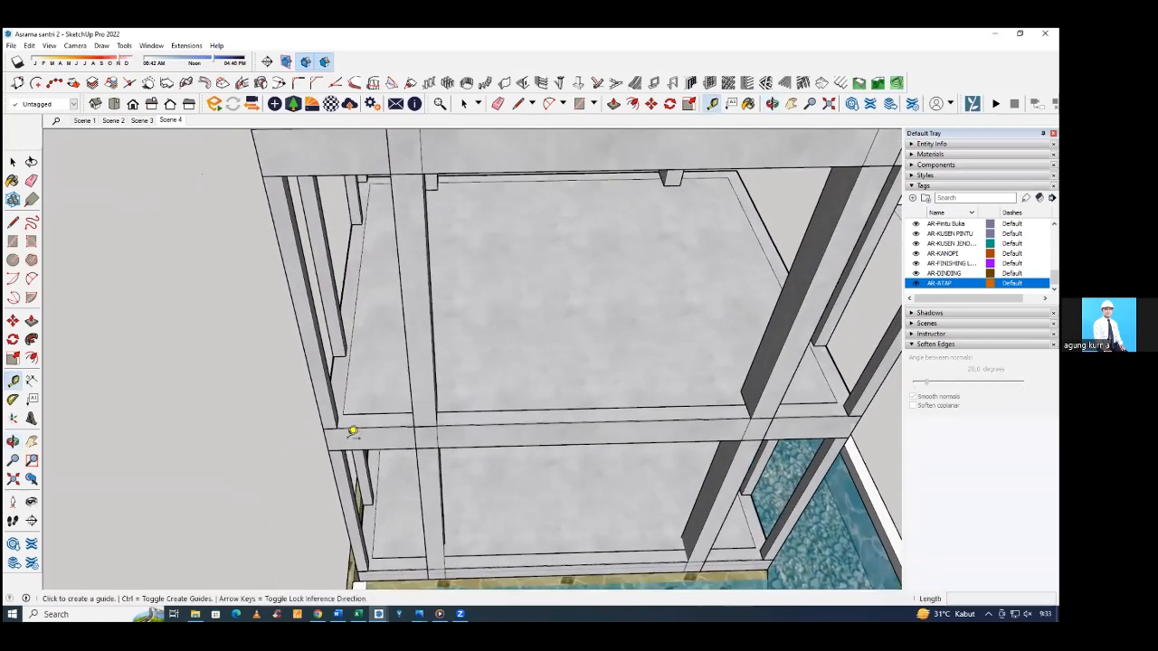
scroll(608, 421, up, 3)
scroll(398, 422, down, 4)
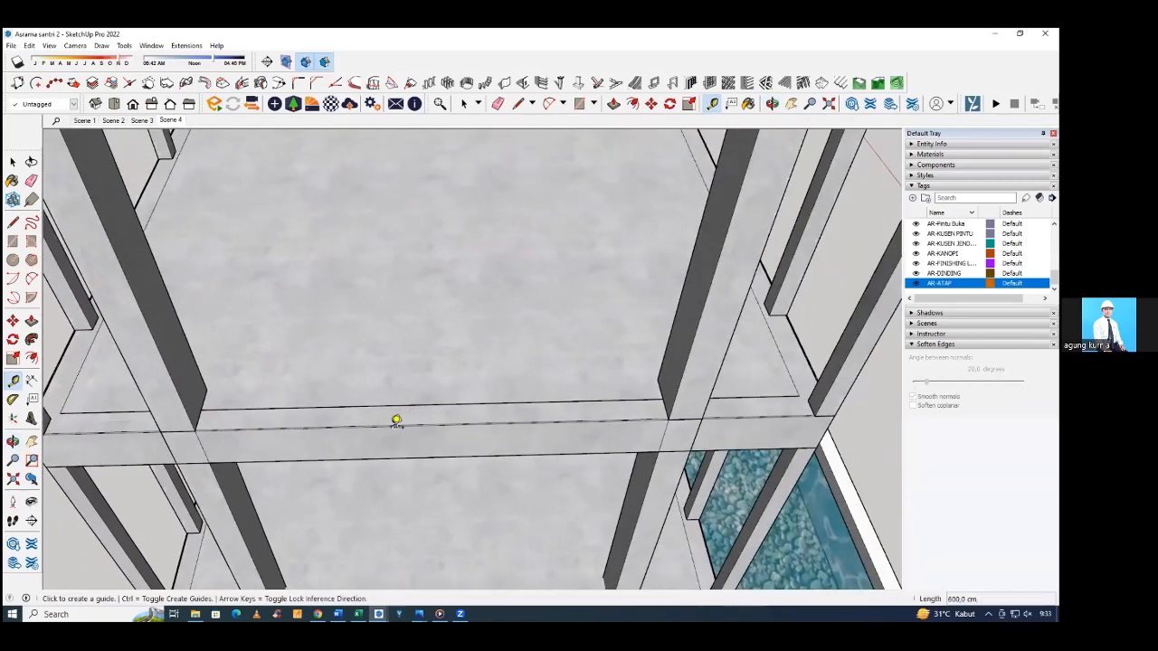
click(400, 422)
click(366, 423)
click(313, 428)
middle_drag(305, 407, 289, 260)
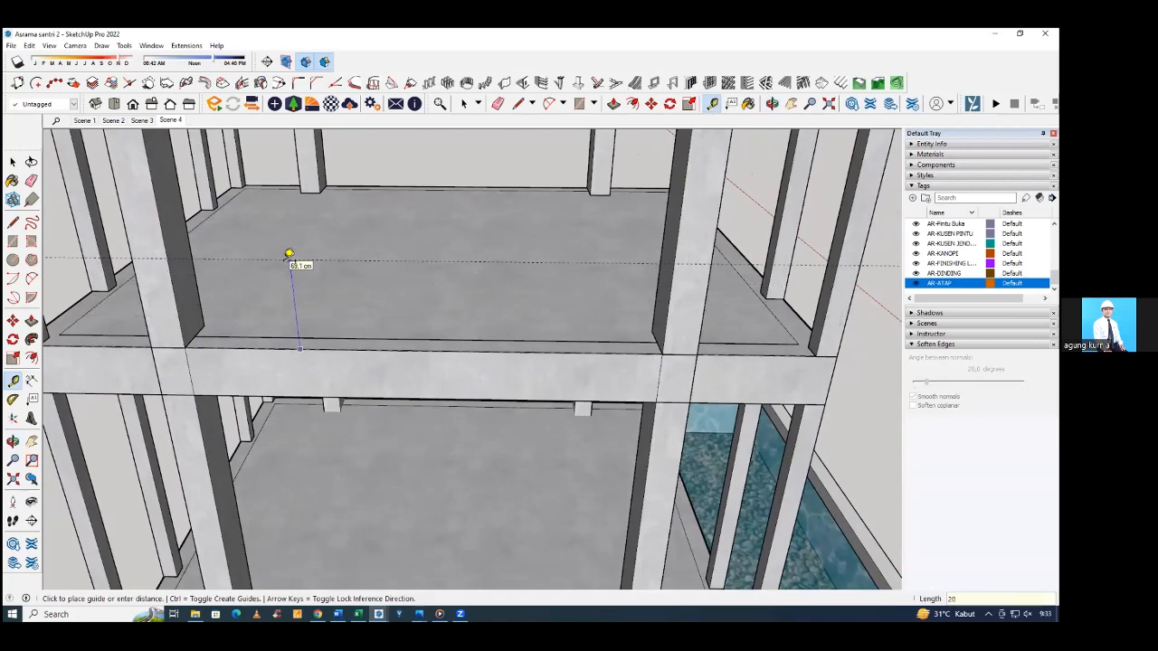
key(Return)
Place a vertical guide 175 cm from the inner edge of one upper-storey column, at the middle of the bay.
middle_drag(289, 255, 308, 347)
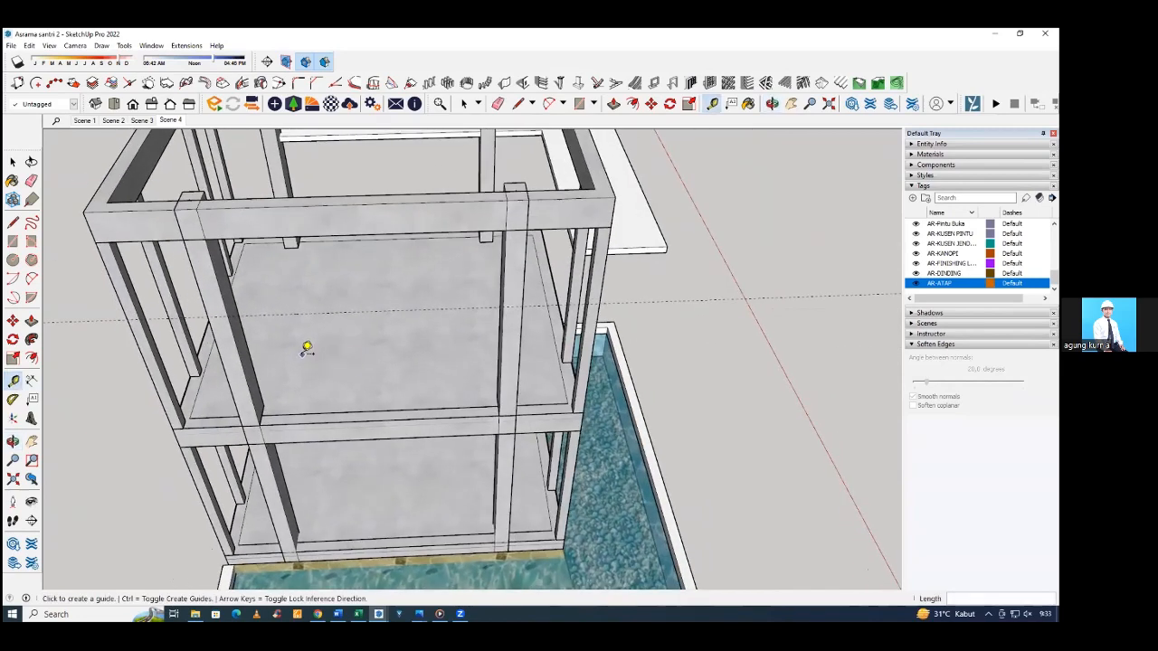
mouse_move(308, 348)
middle_down()
mouse_move(271, 364)
mouse_move(301, 362)
middle_up()
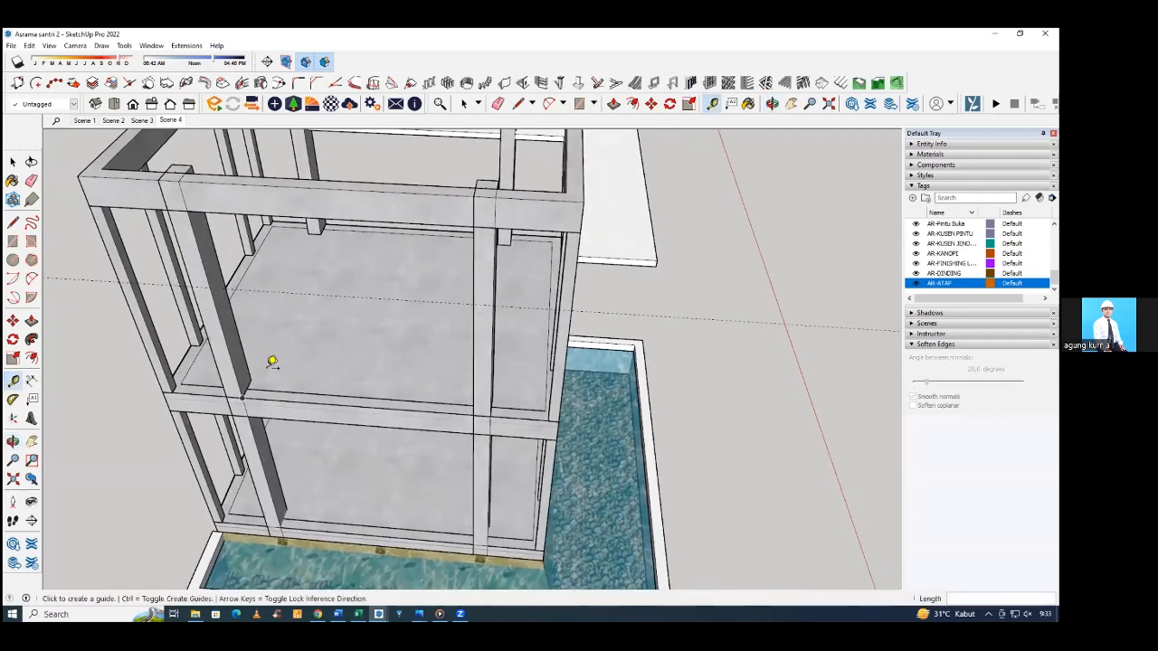
scroll(242, 365, up, 2)
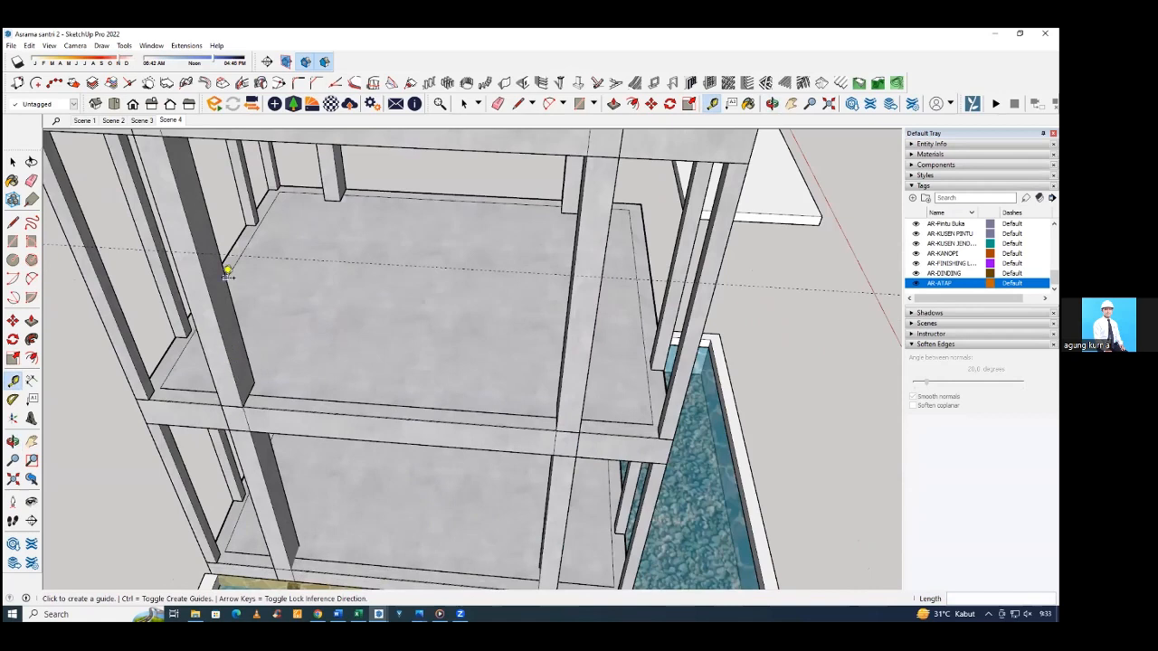
click(231, 350)
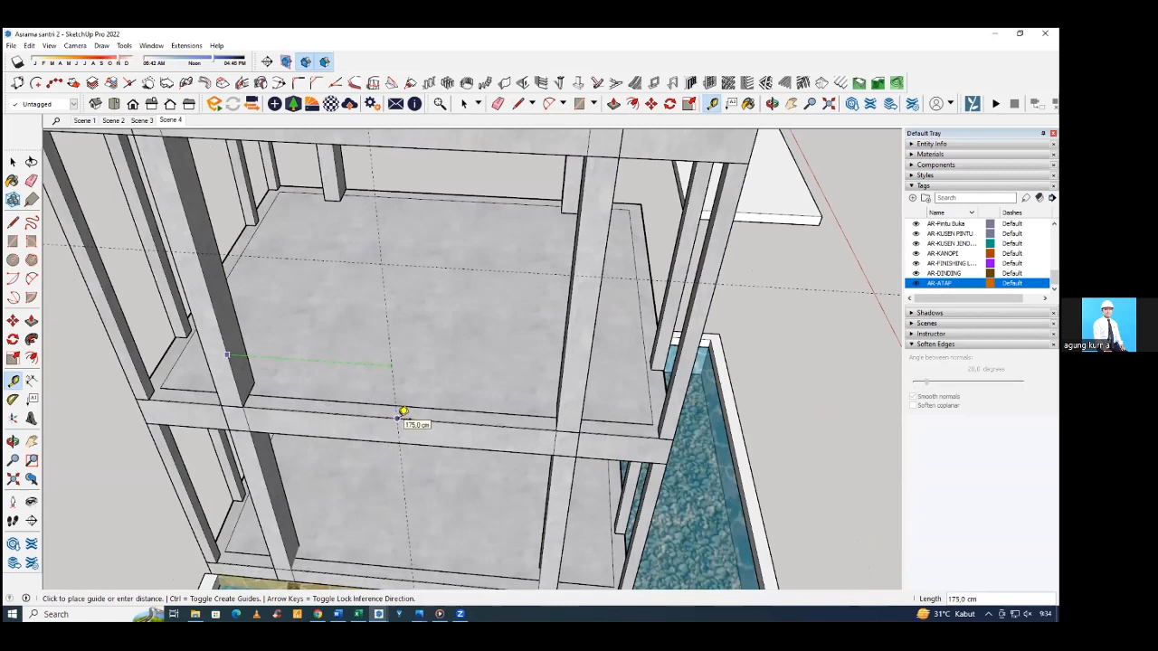
middle_drag(388, 406, 402, 352)
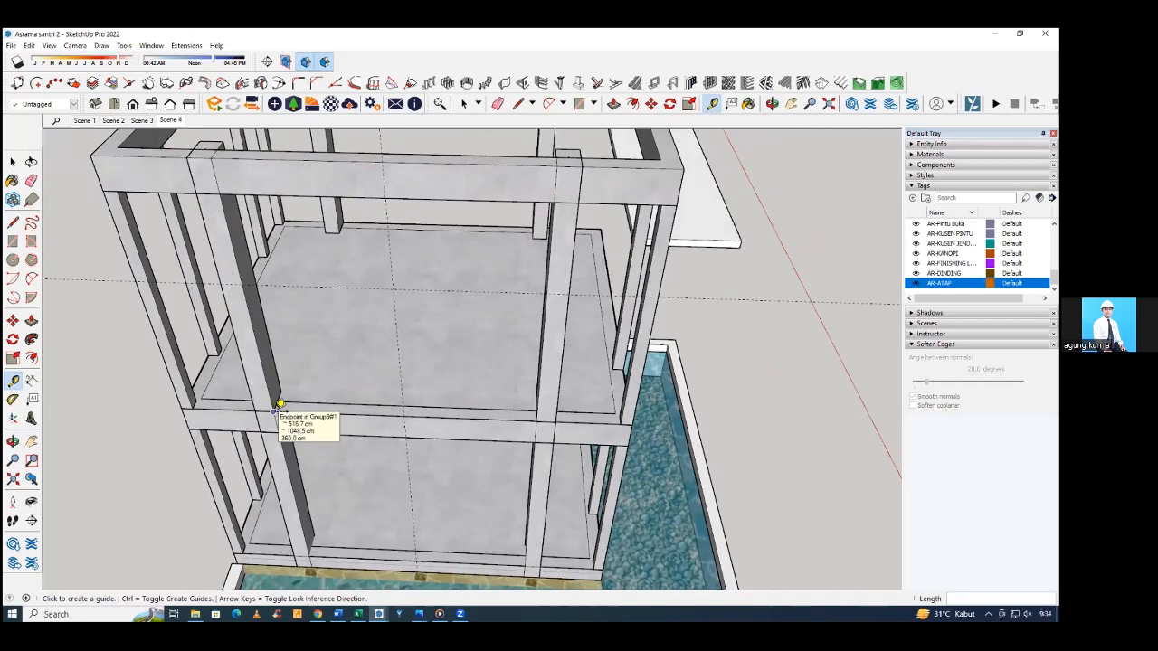
Measure the bay width between the two columns along the upper floor beam, and the upper-storey column's height up to the top beam.
click(274, 411)
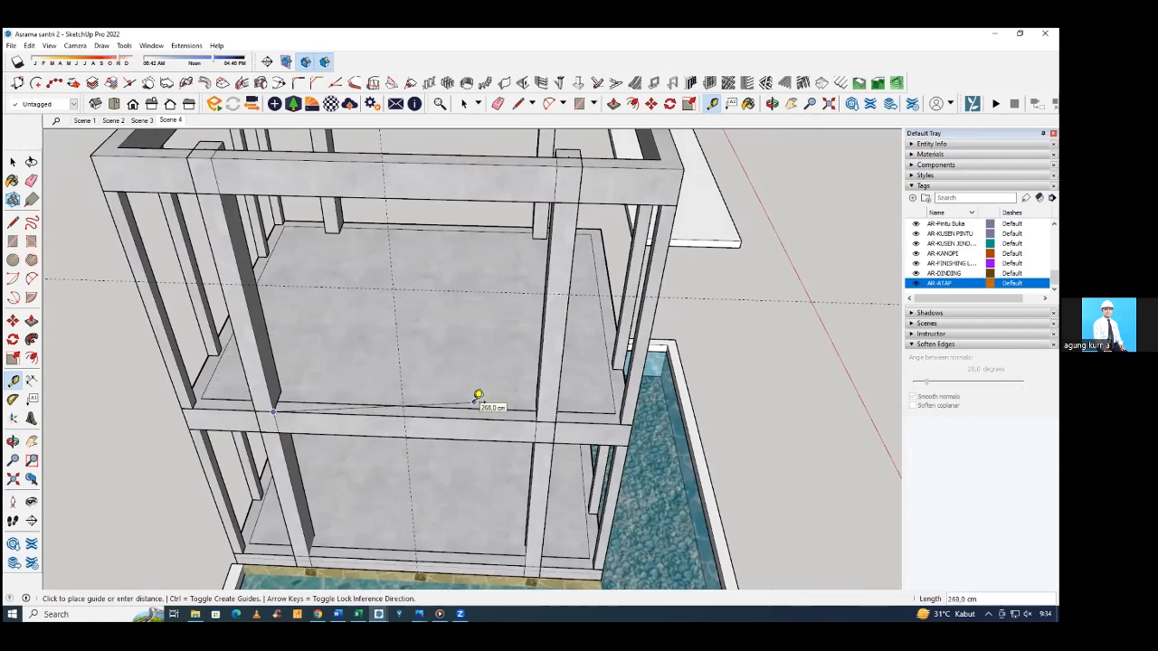
scroll(290, 402, up, 3)
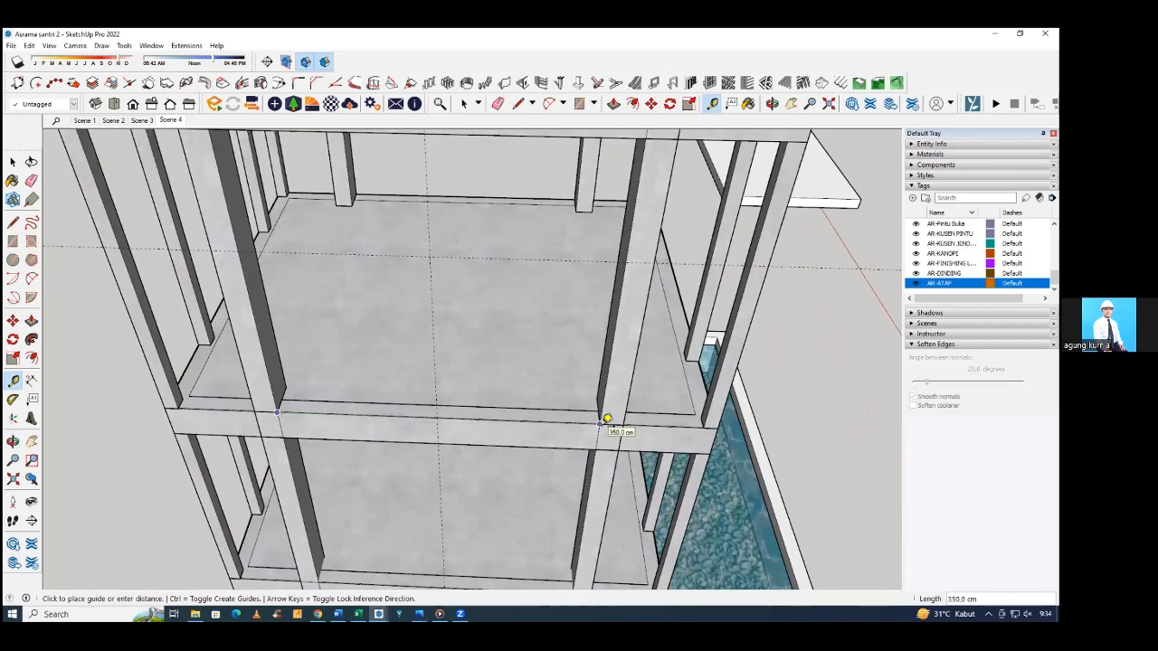
middle_drag(391, 398, 229, 204)
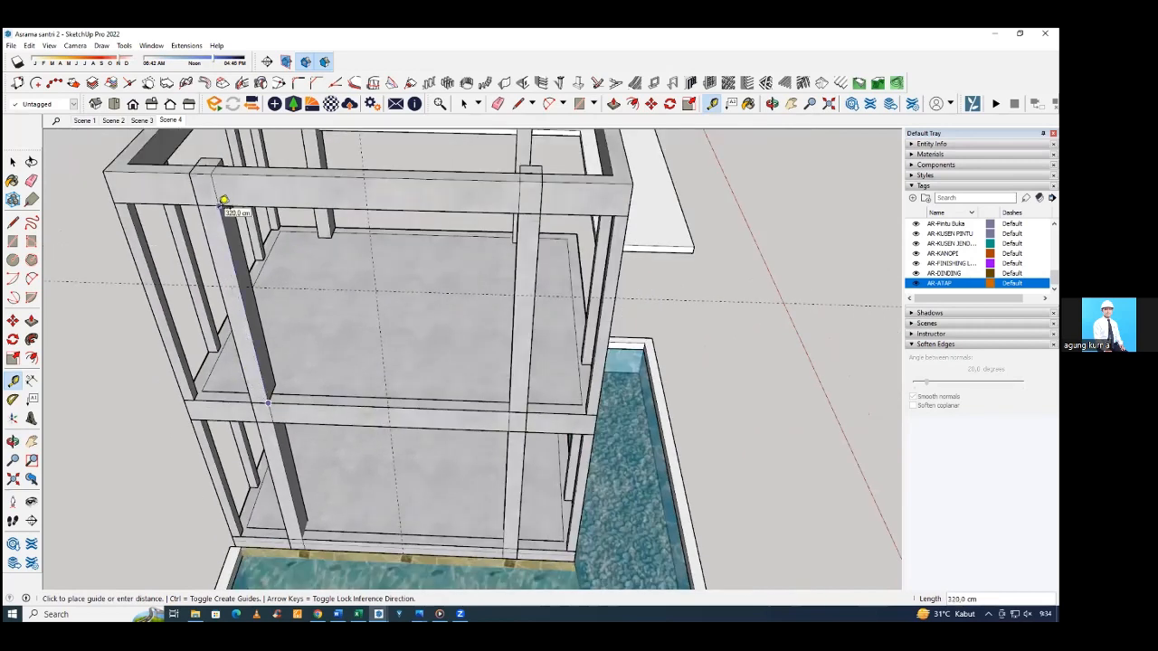
middle_drag(224, 201, 365, 351)
key(space)
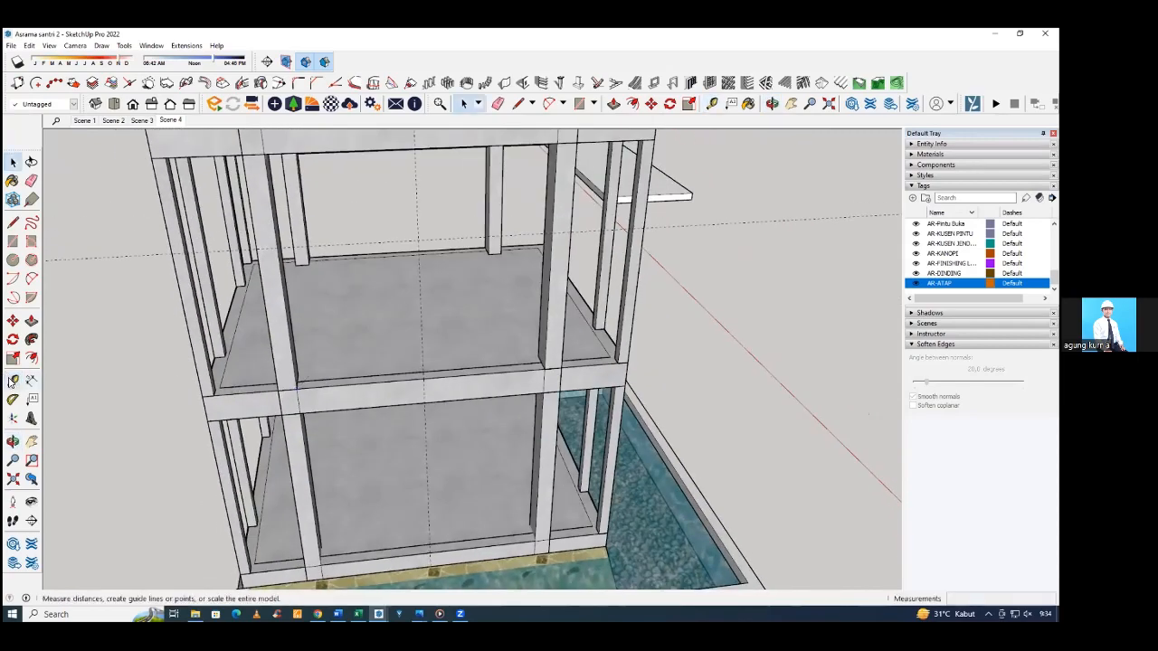
click(12, 382)
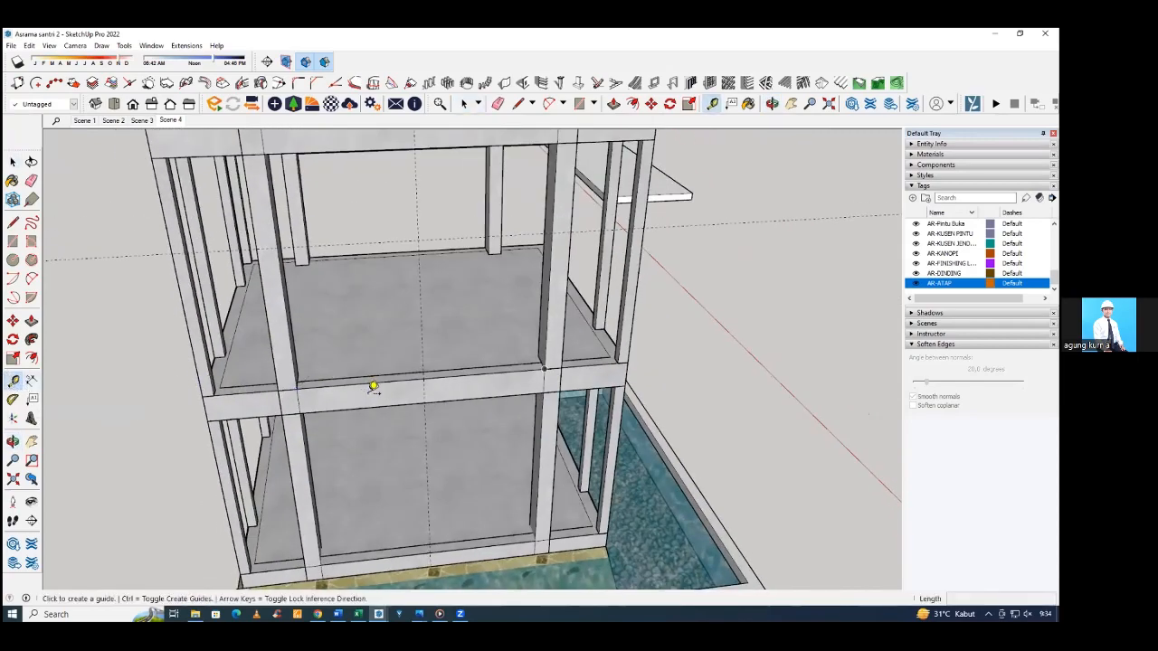
middle_drag(344, 380, 351, 425)
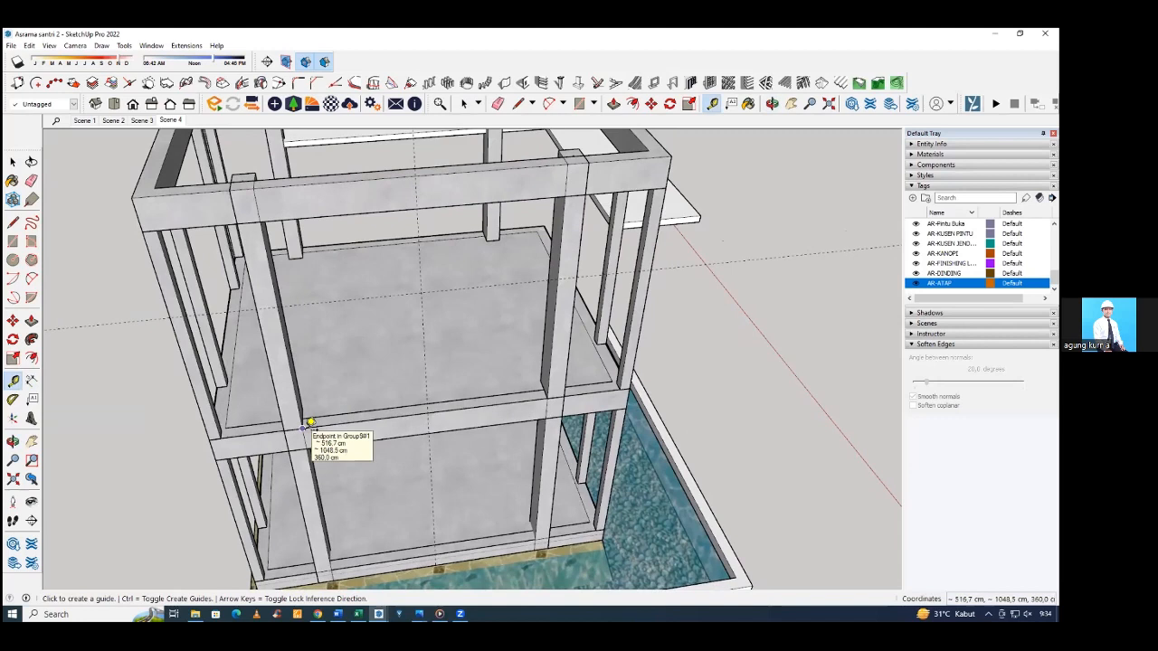
click(425, 413)
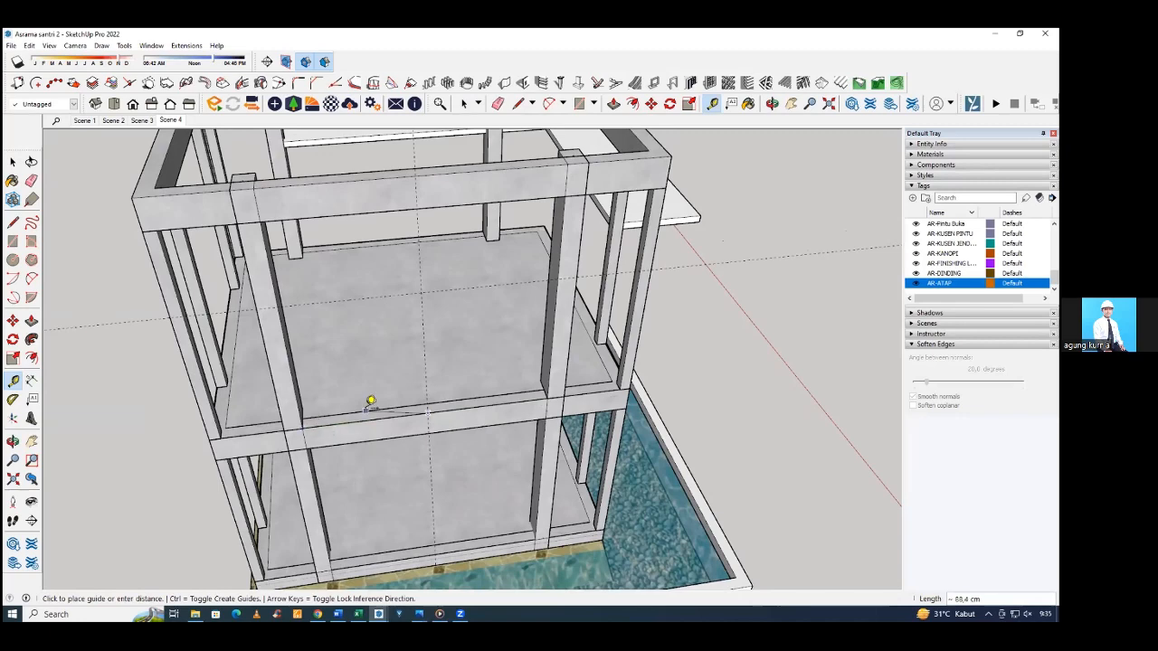
middle_drag(318, 394, 290, 357)
key(Escape)
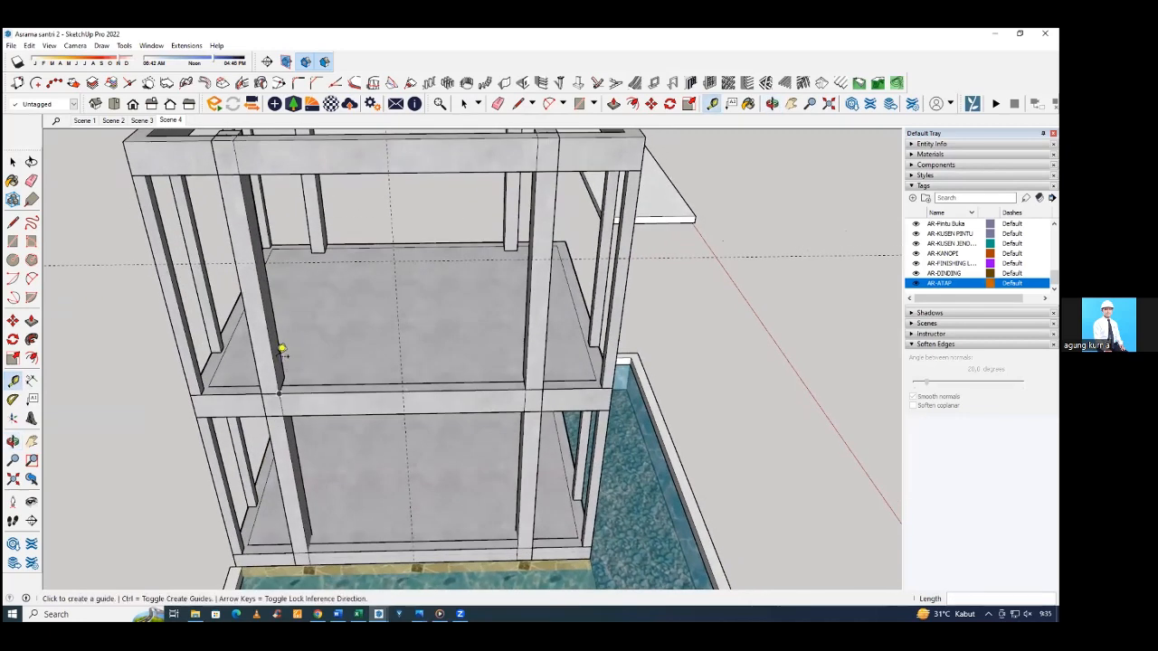
click(273, 360)
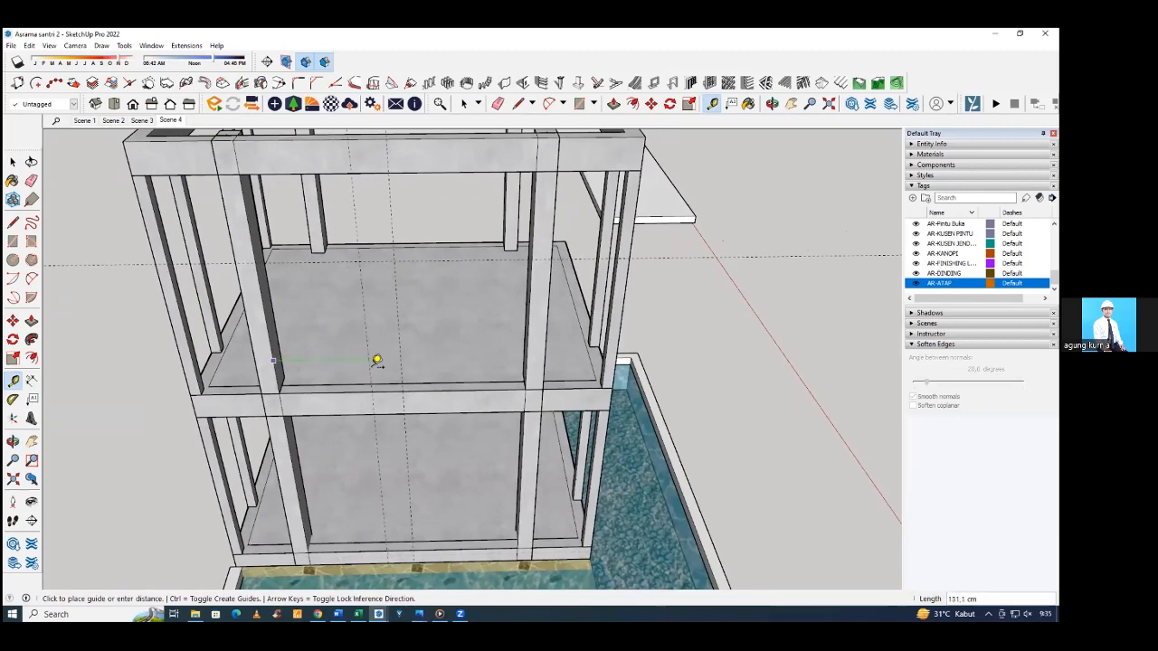
key(Escape)
Erase the vertical mid-bay guide and draw a line along the horizontal guide across the bay, spanning both columns.
mouse_move(385, 351)
middle_down()
mouse_move(382, 332)
mouse_move(400, 357)
mouse_move(328, 366)
middle_up()
key(e)
key(l)
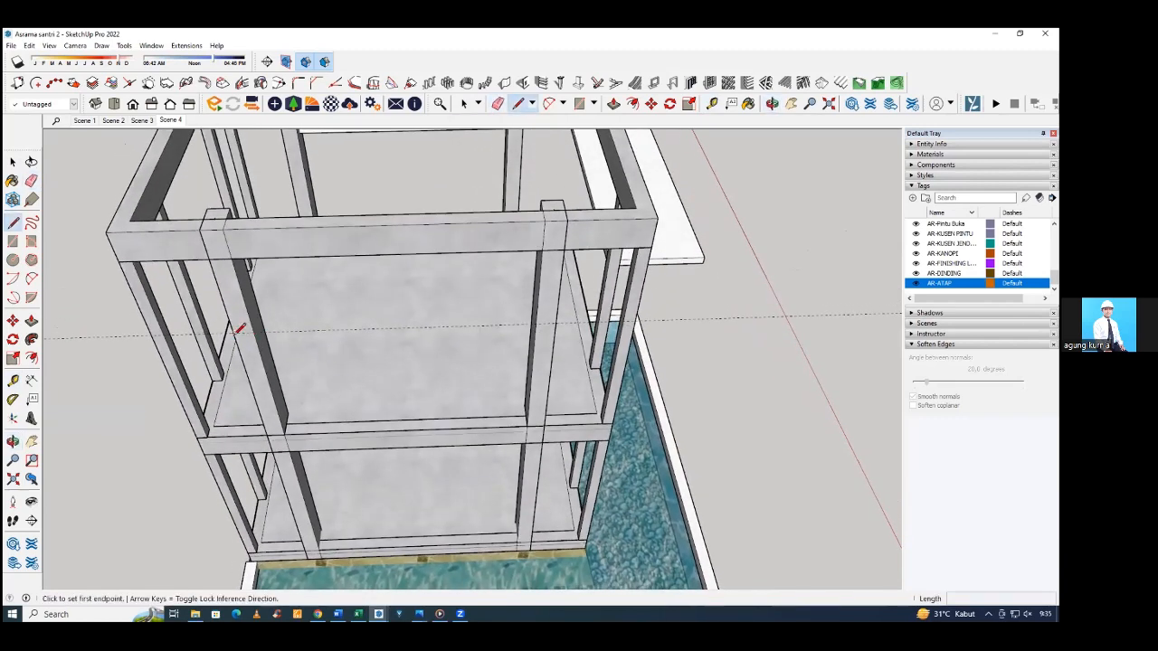
click(235, 331)
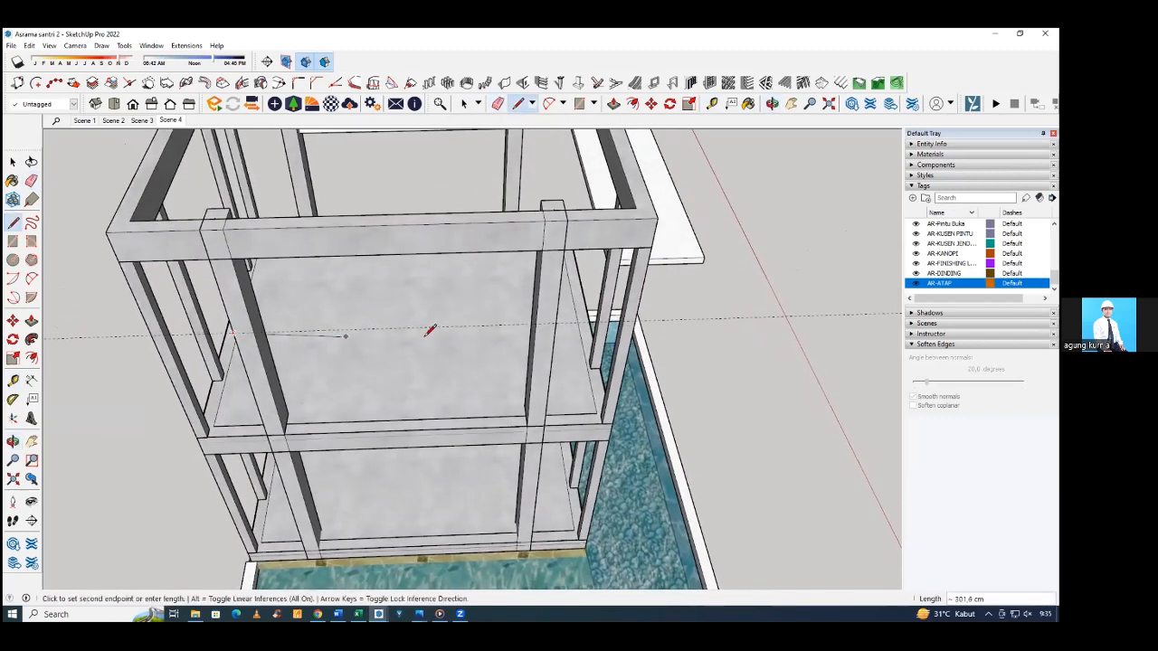
click(561, 318)
Draw the remaining edges outward from the columns to close a horizontal 400 x 60 cm canopy rectangle.
middle_drag(550, 331, 573, 450)
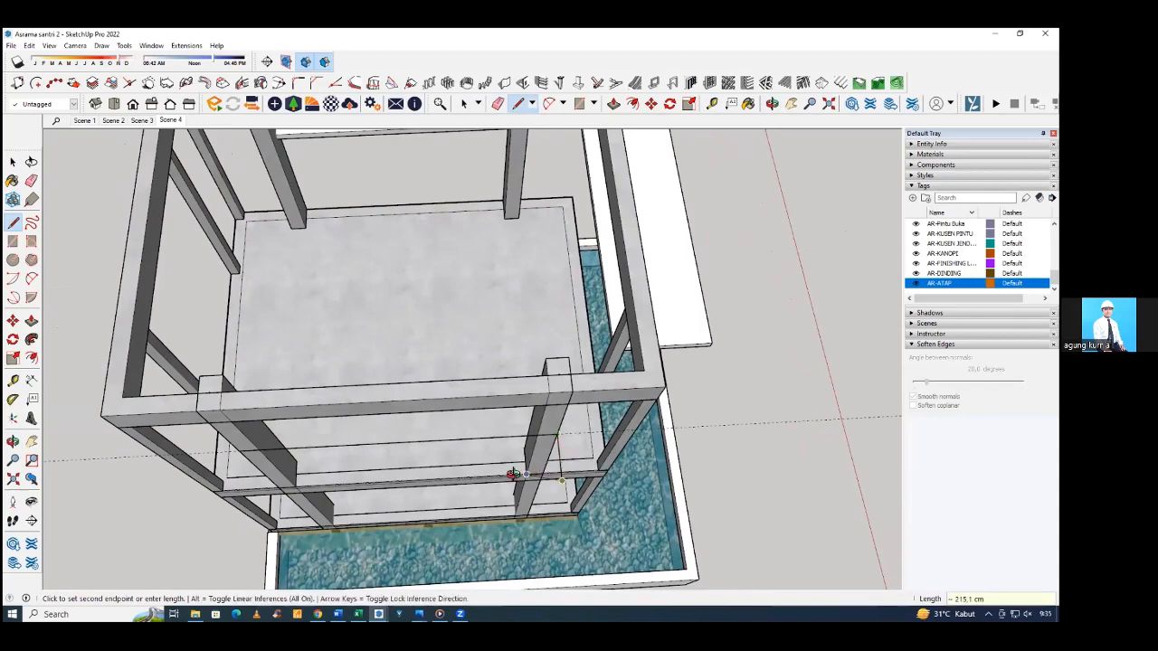
middle_drag(530, 481, 517, 453)
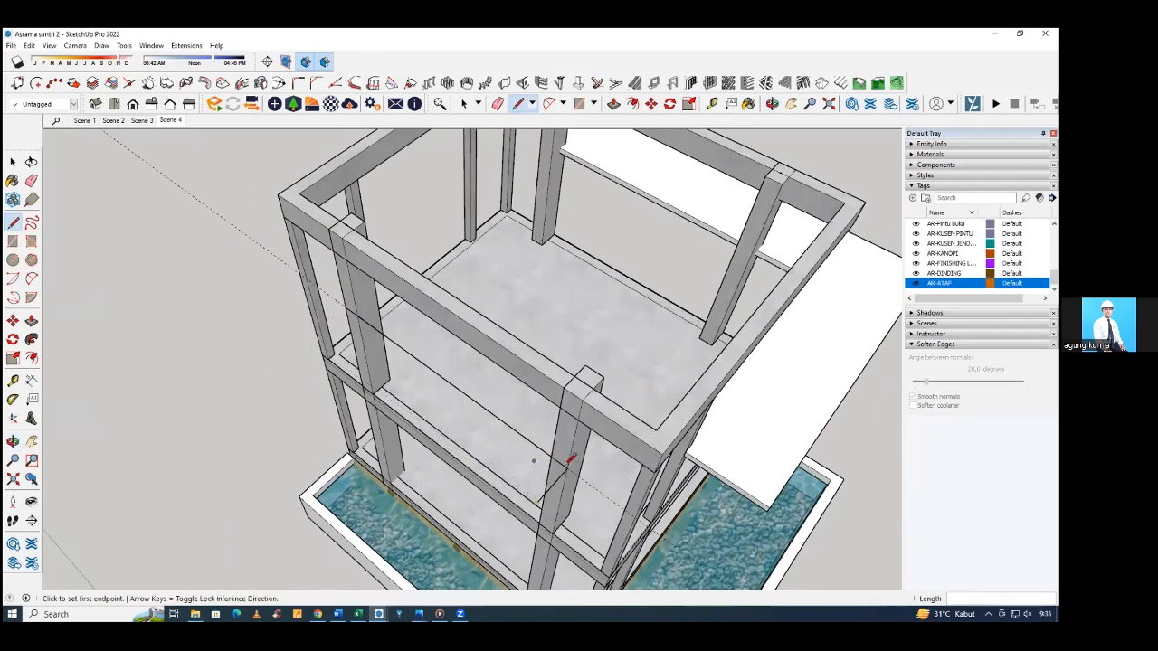
click(542, 496)
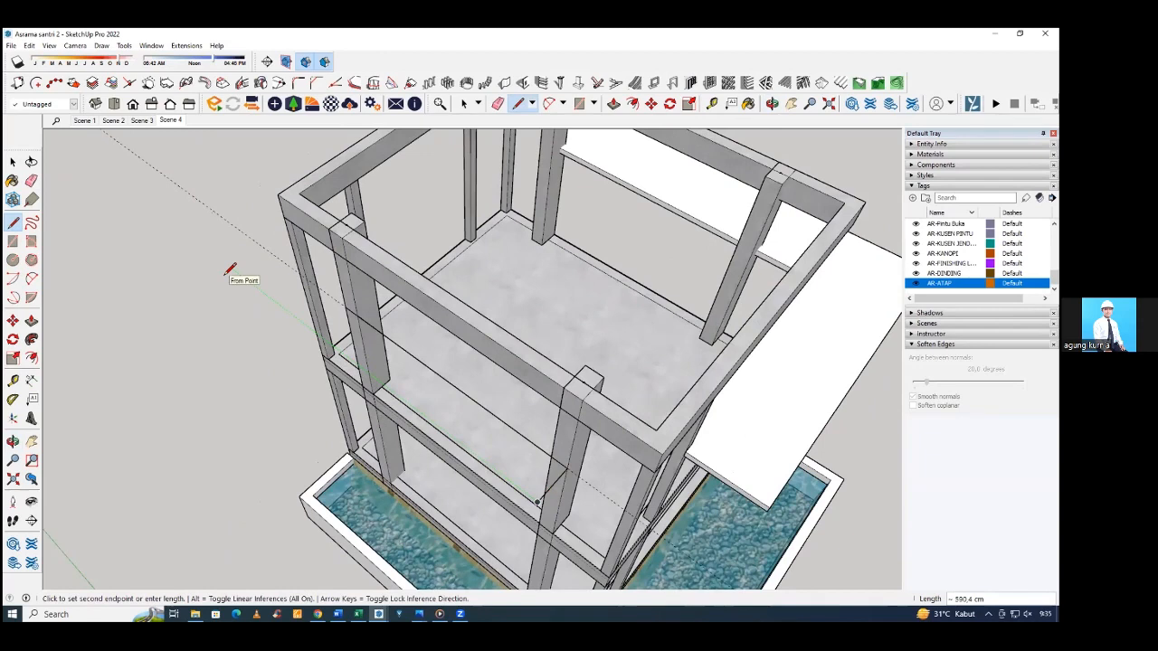
key(Left)
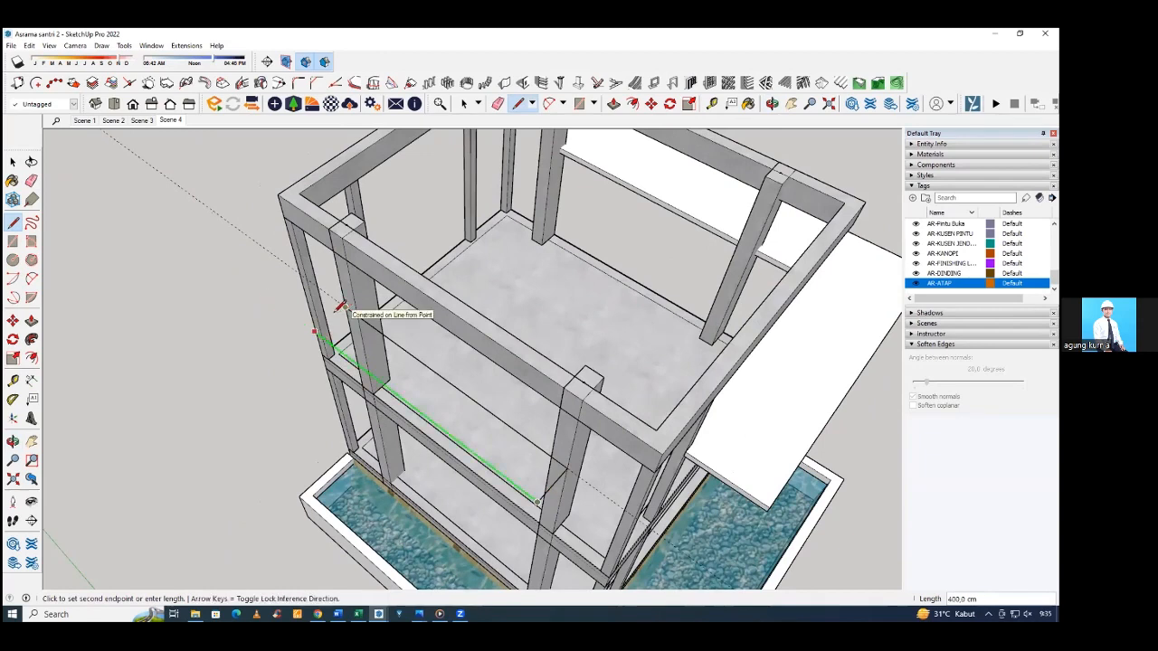
click(341, 308)
click(345, 305)
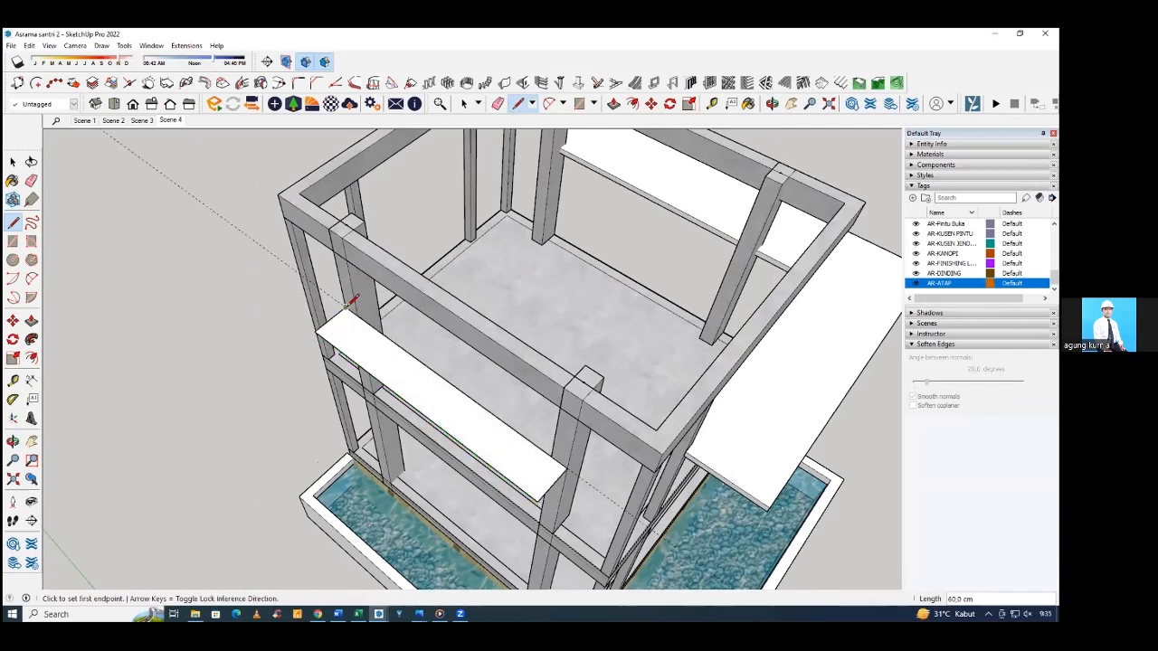
Push/Pull the new canopy face to a thickness of 10 cm.
mouse_move(353, 300)
middle_down()
mouse_move(548, 329)
mouse_move(352, 338)
mouse_move(406, 354)
mouse_move(212, 351)
mouse_move(292, 308)
mouse_move(263, 227)
mouse_move(205, 142)
mouse_move(281, 239)
mouse_move(383, 266)
mouse_move(364, 279)
mouse_move(375, 305)
middle_up()
key(e)
key(p)
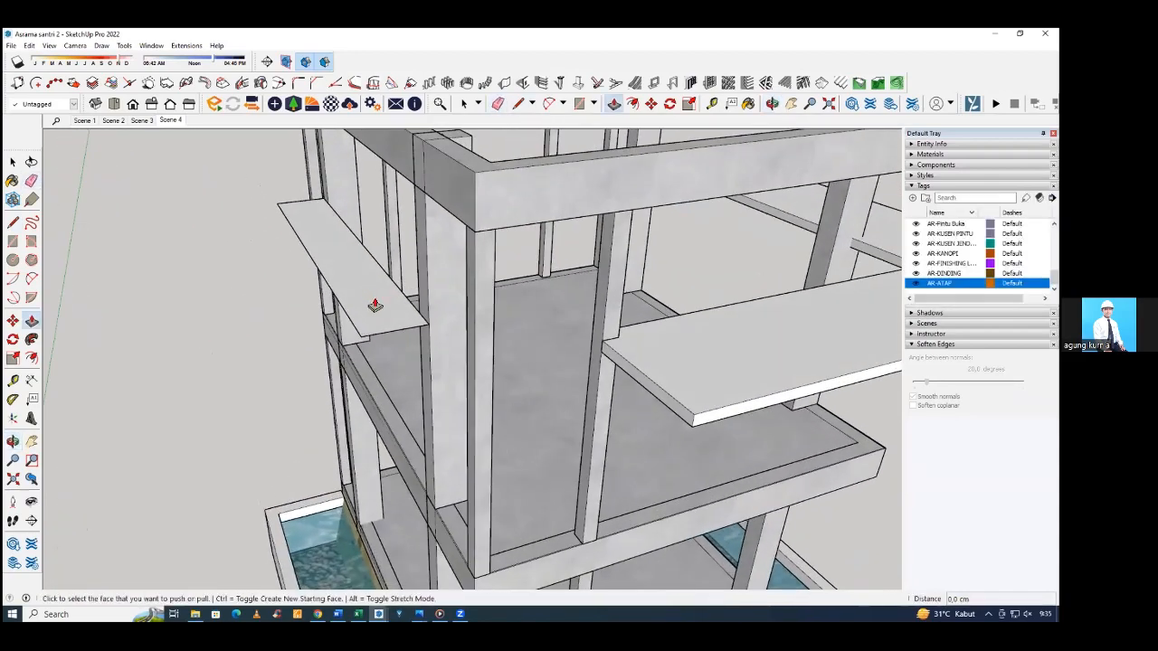
click(374, 306)
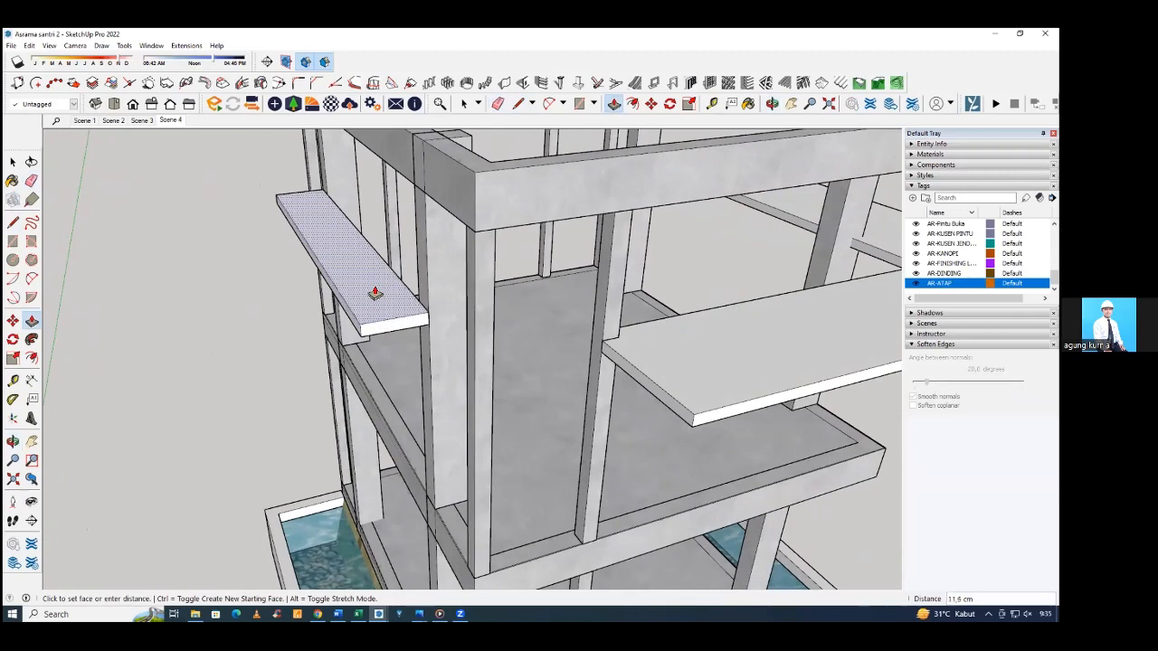
text(10)
key(Return)
Extend the canopy's inner side face 15 cm towards the inside of the frame.
middle_drag(505, 353, 318, 329)
scroll(365, 156, up, 1)
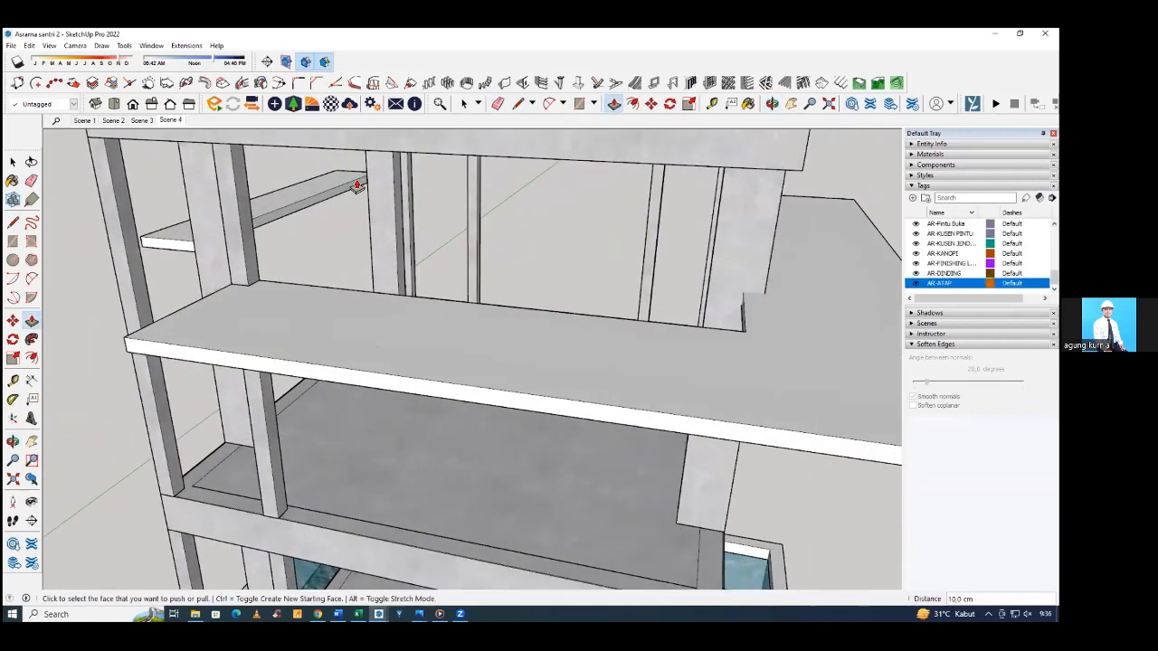
scroll(357, 188, up, 5)
click(355, 191)
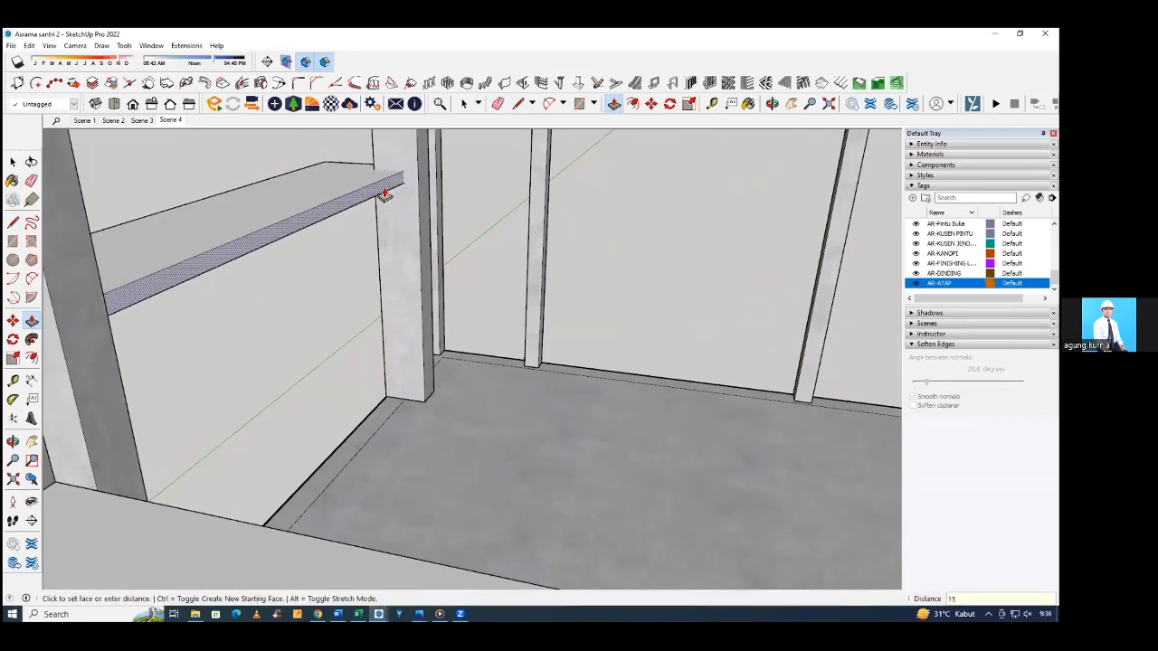
key(Return)
scroll(292, 256, down, 8)
middle_drag(425, 244, 545, 295)
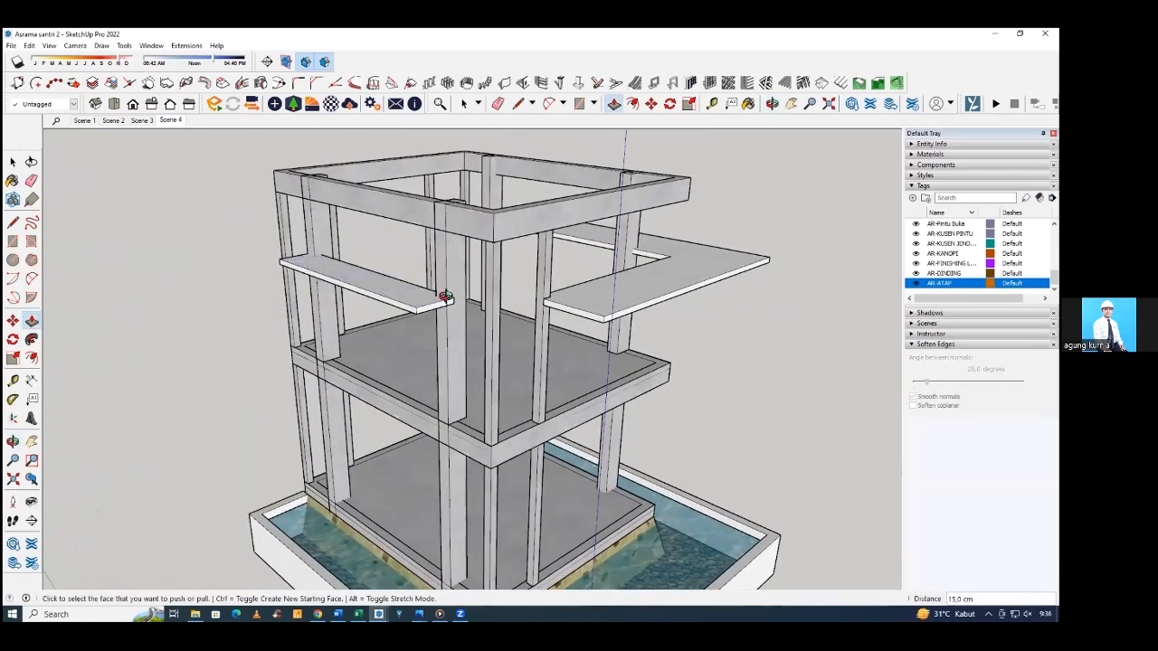
Select the whole canopy slab and make it a group.
middle_drag(446, 296, 423, 314)
triple_click(424, 290)
right_click(423, 315)
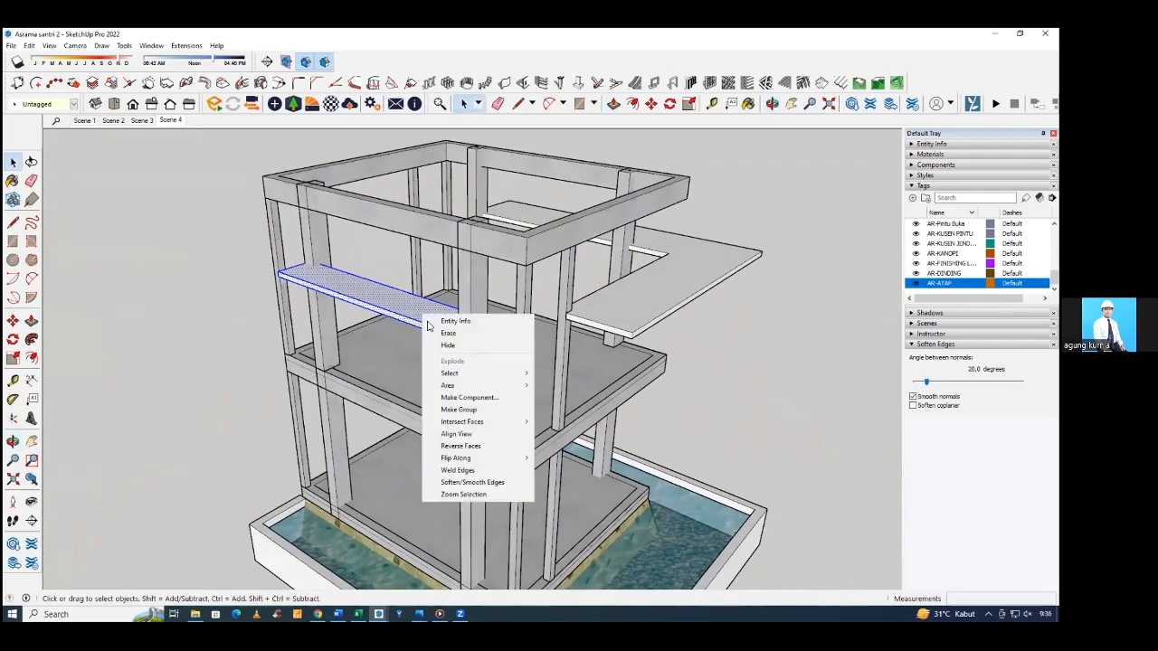
click(471, 410)
Examine the reference house's upper facade, the roof-level ledge around the brick walls and the railing above it.
middle_drag(199, 331, 136, 253)
scroll(311, 230, up, 3)
middle_drag(362, 238, 420, 342)
scroll(228, 211, up, 3)
scroll(228, 211, up, 3)
scroll(283, 245, down, 3)
click(365, 296)
middle_drag(226, 280, 373, 258)
middle_drag(121, 238, 86, 223)
click(86, 222)
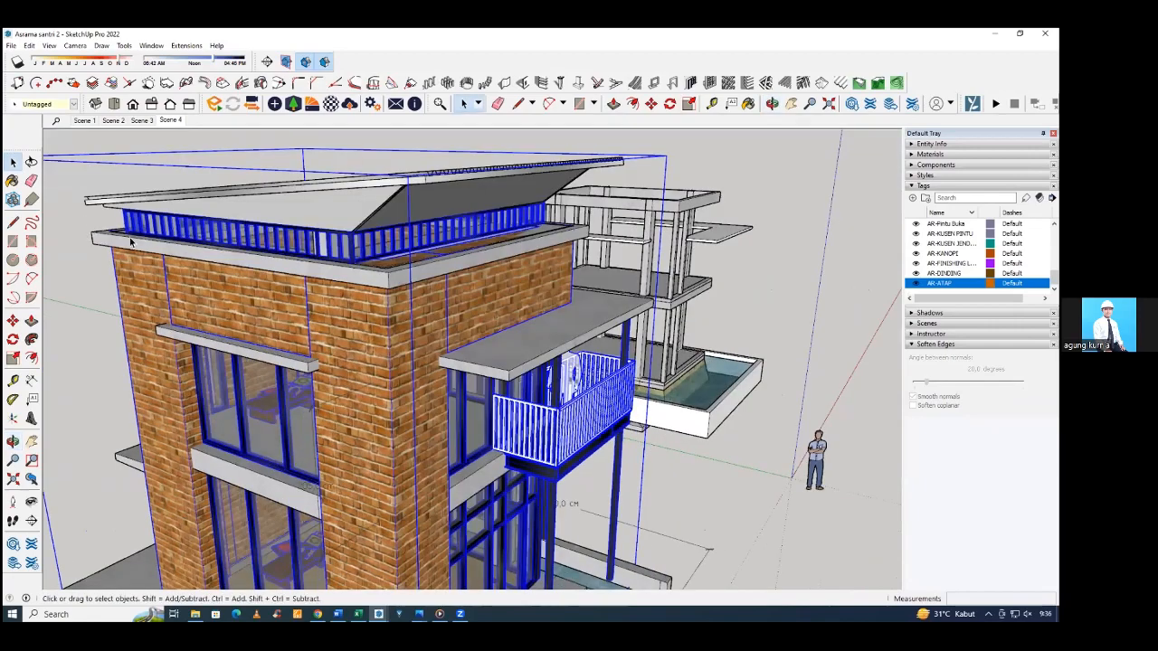
middle_drag(331, 260, 513, 274)
scroll(513, 273, down, 5)
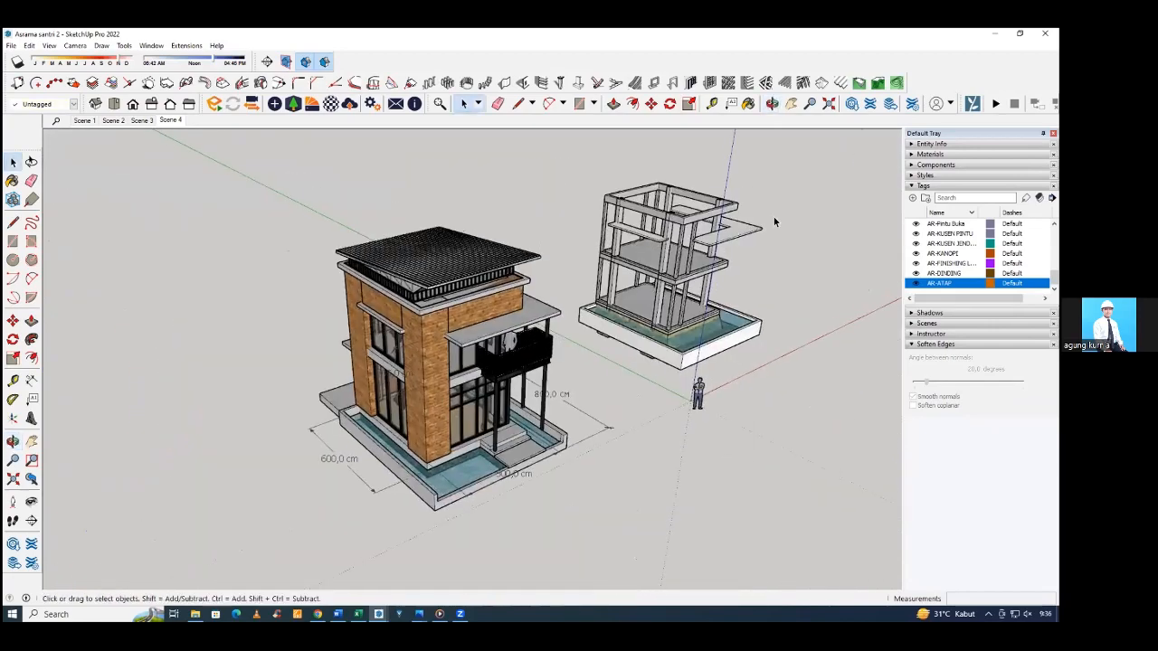
Draw a rectangle over the structural frame's top ring beam, from one outer corner to the diagonally opposite outer corner.
mouse_move(774, 217)
middle_down()
mouse_move(744, 200)
mouse_move(531, 255)
mouse_move(359, 260)
middle_up()
scroll(674, 237, up, 6)
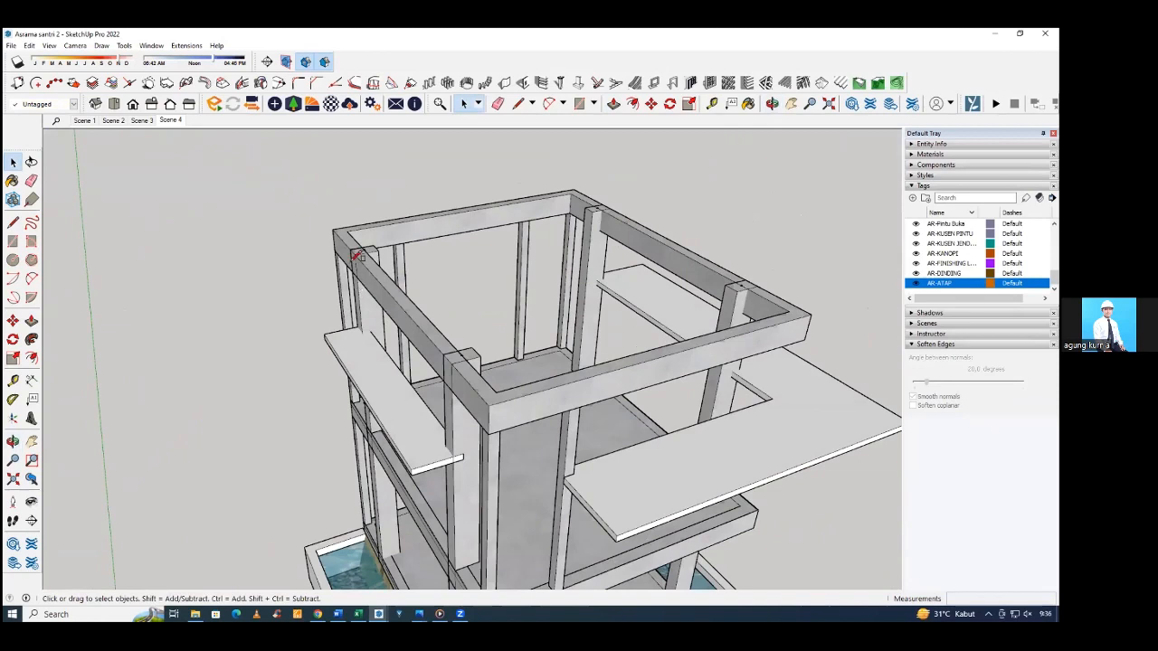
key(r)
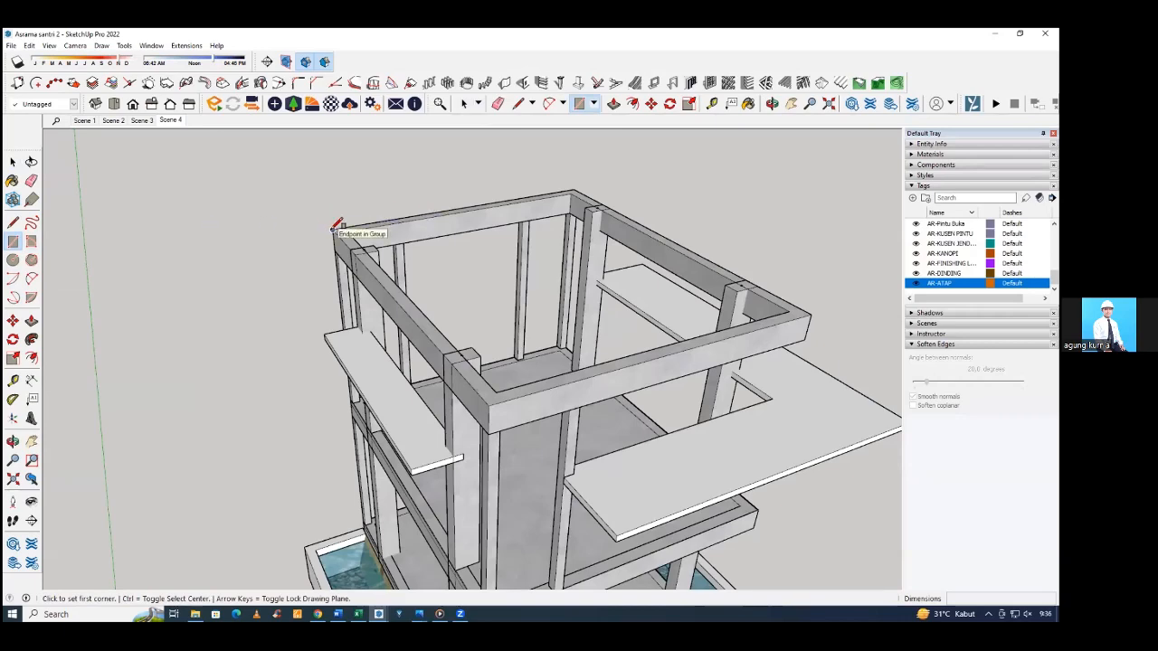
middle_drag(333, 230, 329, 260)
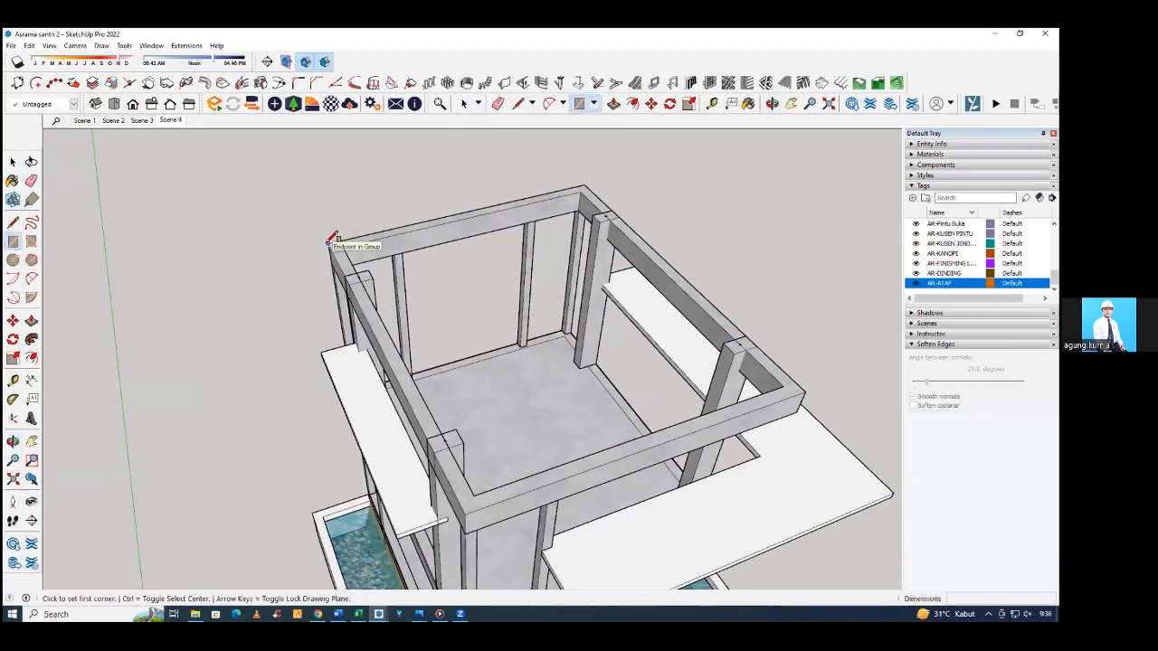
click(329, 243)
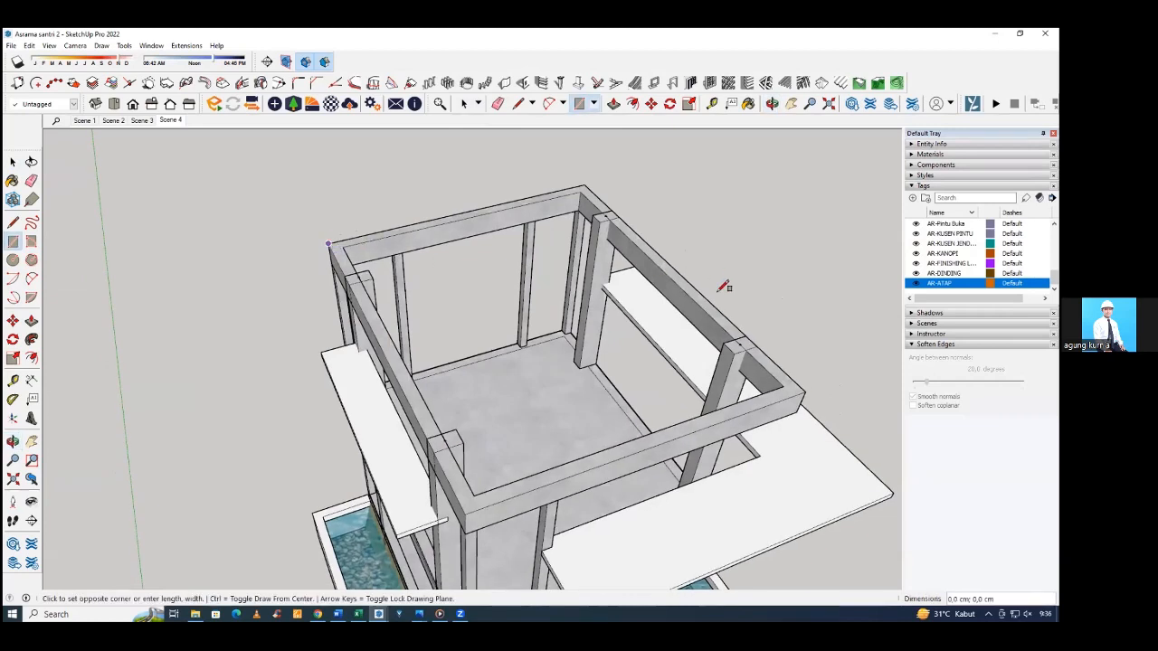
click(811, 388)
Offset the outline of the new roof-level face 20 cm outward beyond the ring beam.
middle_drag(809, 388, 399, 390)
key(space)
click(323, 408)
middle_drag(323, 408, 279, 408)
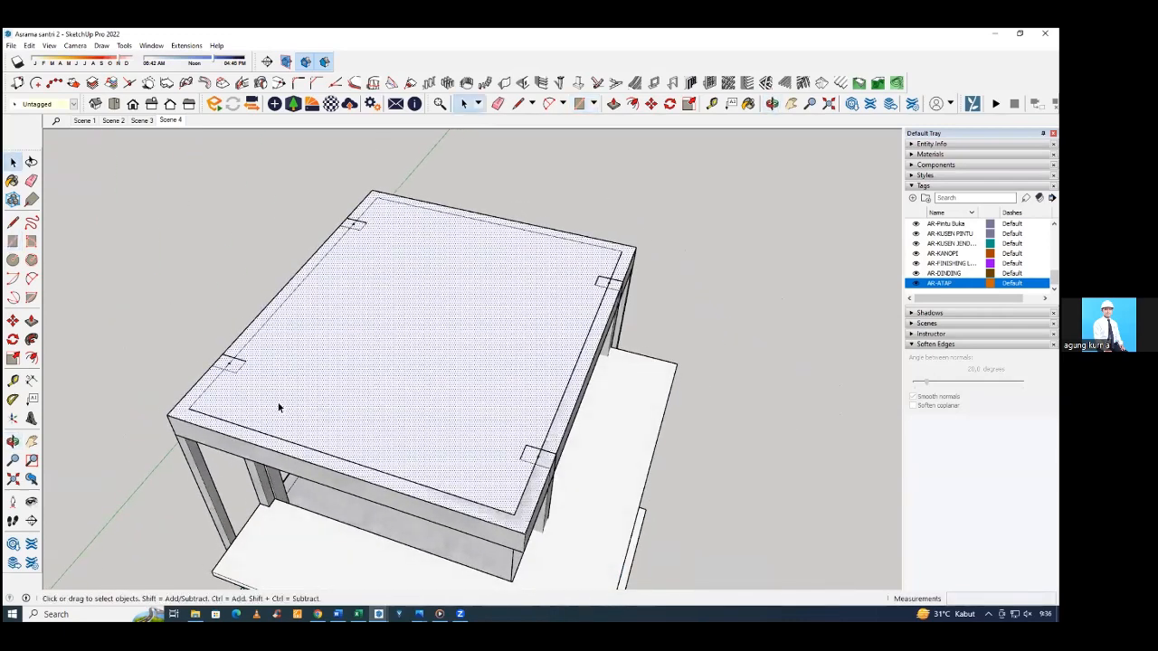
key(f)
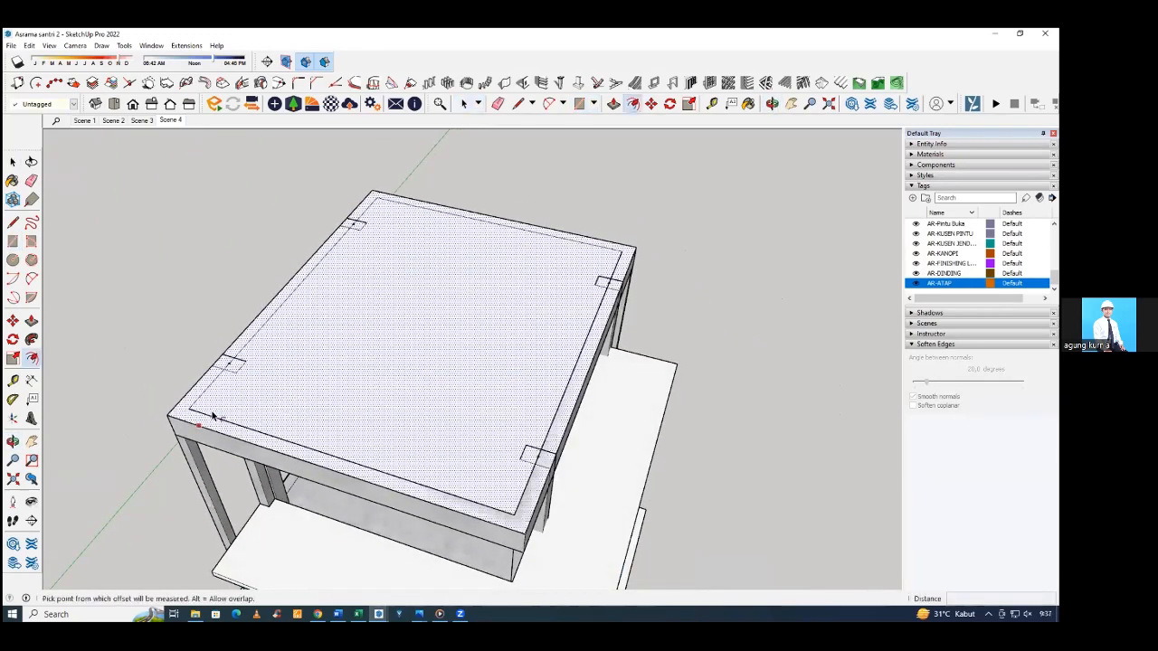
click(192, 426)
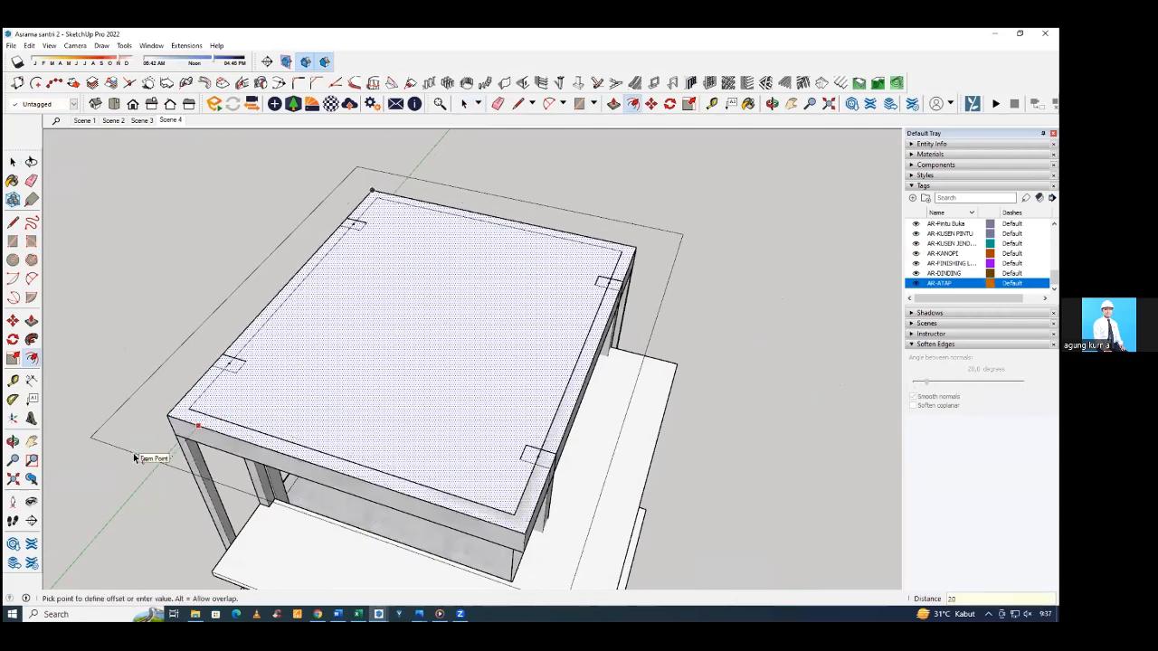
text(20)
key(Return)
Offset the roof-level face inward past the ring beam's inner edge and delete the central face to leave an open ring.
middle_drag(134, 459, 377, 343)
key(f)
key(space)
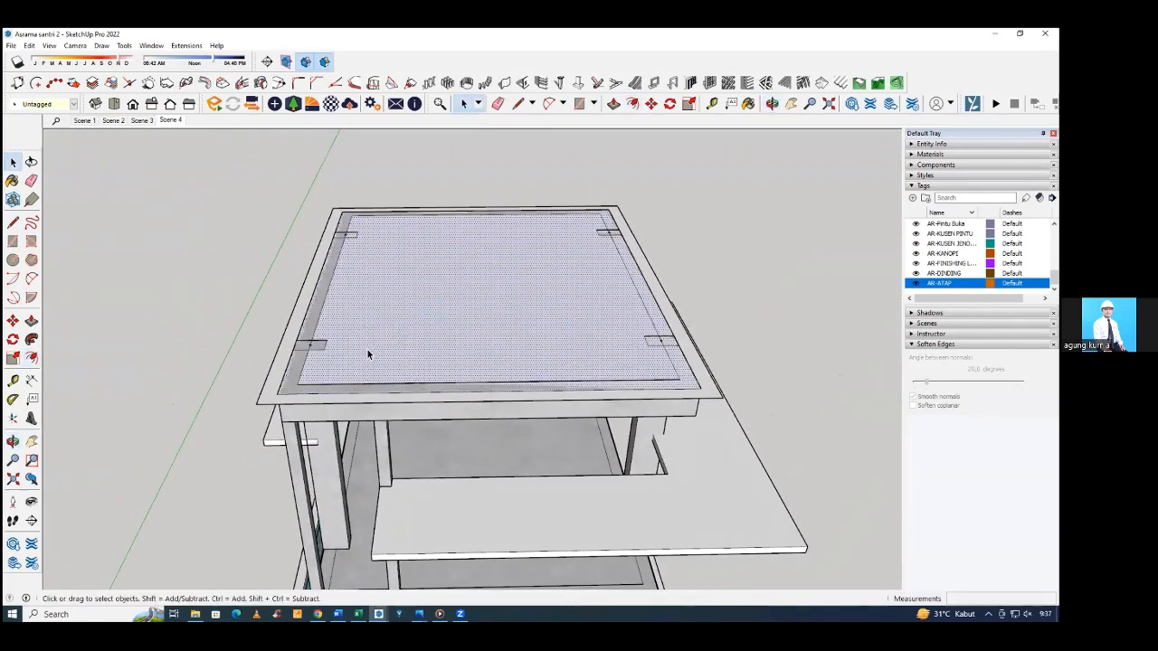
key(f)
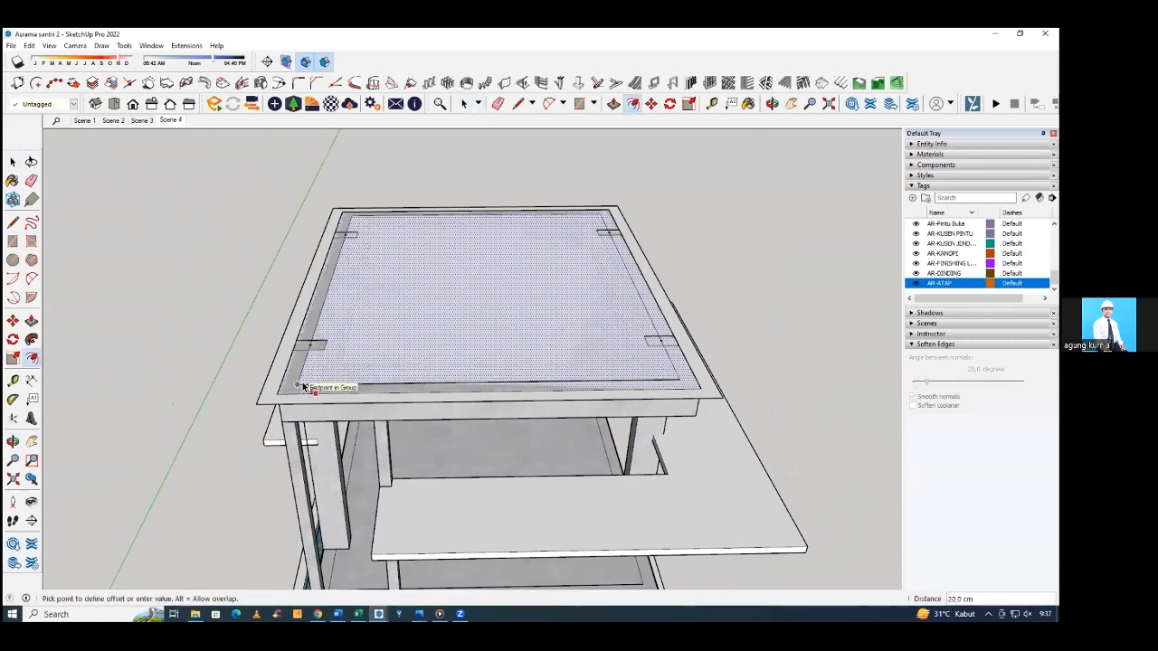
key(Return)
middle_drag(304, 386, 454, 379)
key(Delete)
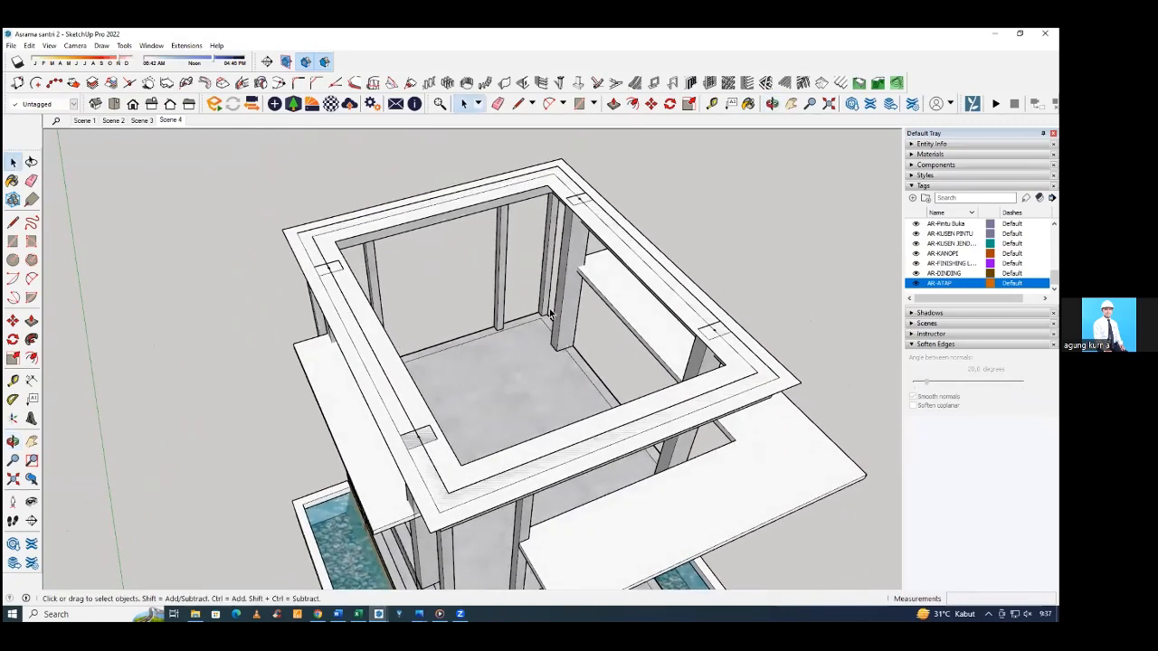
Examine the flat roof-level ledge ring on the structural frame from several angles and compare it with the reference house.
click(383, 334)
mouse_move(380, 342)
middle_down()
mouse_move(377, 305)
mouse_move(377, 330)
middle_up()
scroll(380, 331, down, 8)
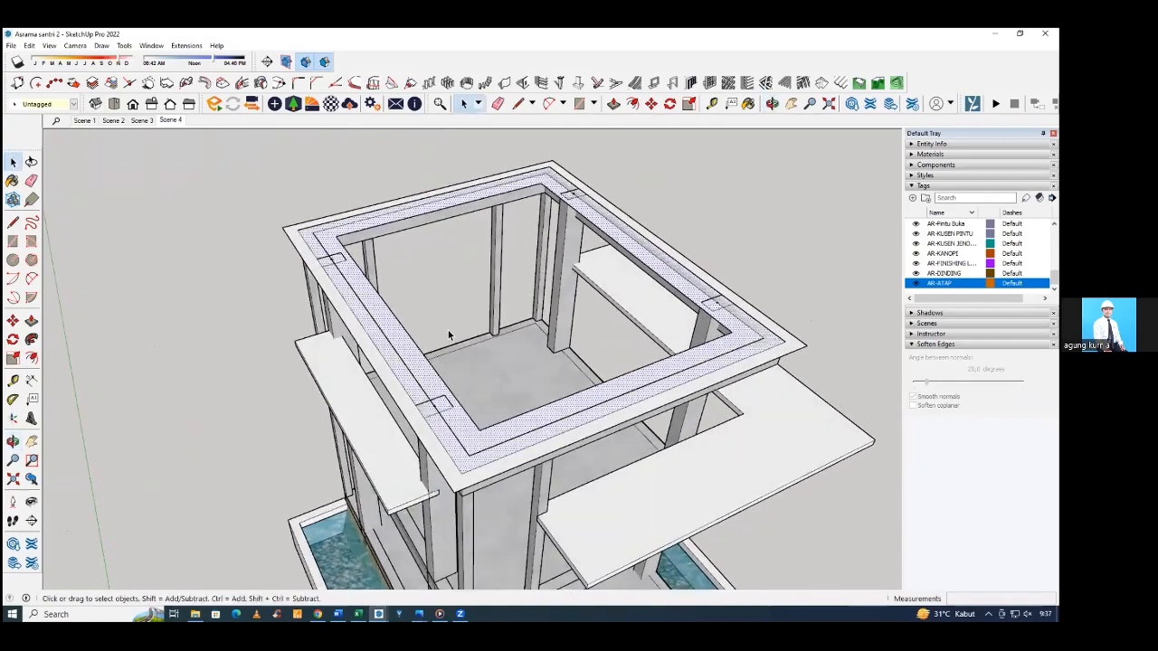
scroll(127, 489, up, 5)
middle_drag(117, 483, 235, 441)
middle_drag(573, 315, 634, 299)
scroll(632, 299, up, 6)
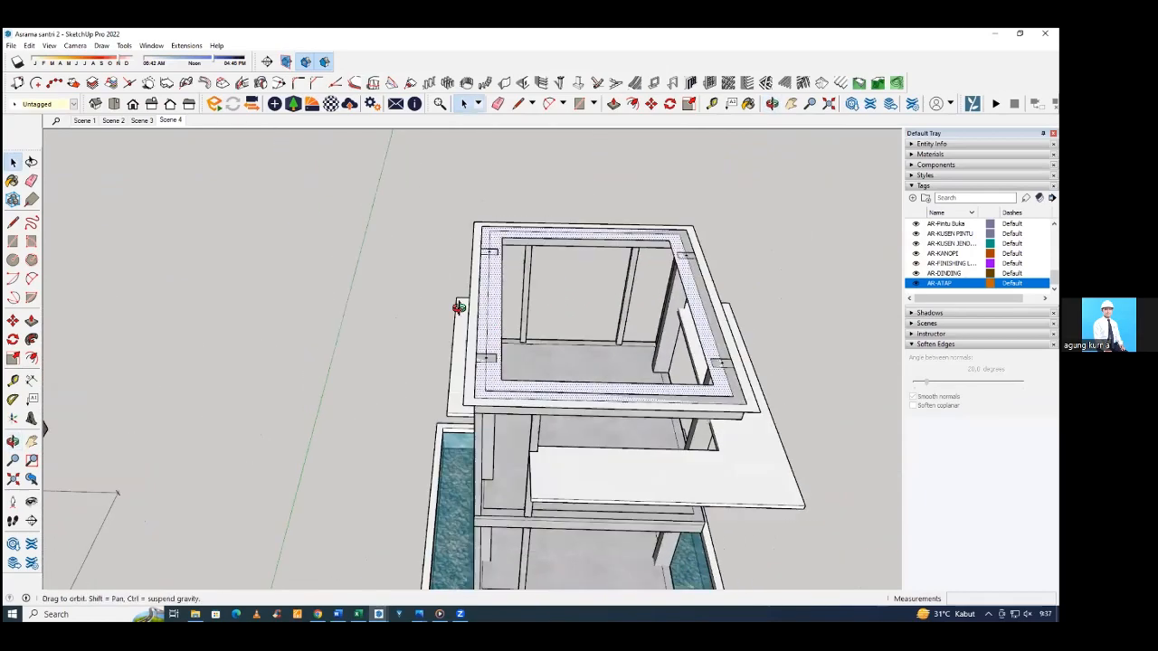
scroll(646, 321, down, 3)
middle_drag(646, 322, 444, 278)
scroll(444, 278, up, 5)
middle_drag(400, 316, 541, 291)
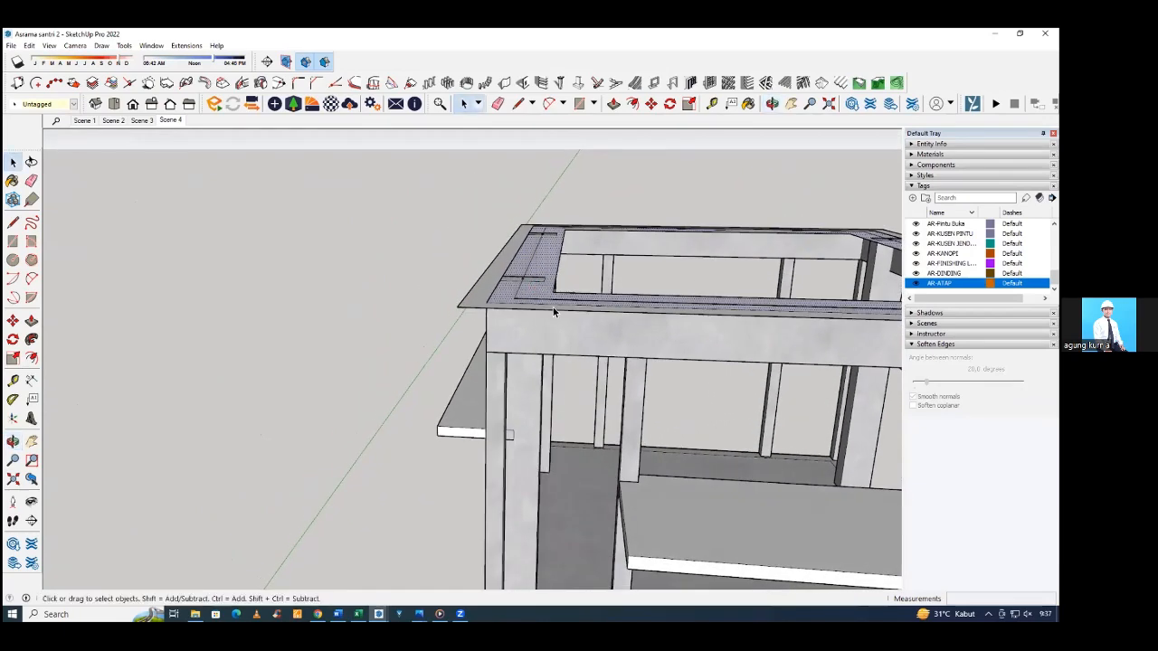
scroll(561, 294, down, 8)
scroll(601, 301, down, 5)
middle_drag(602, 254, 601, 298)
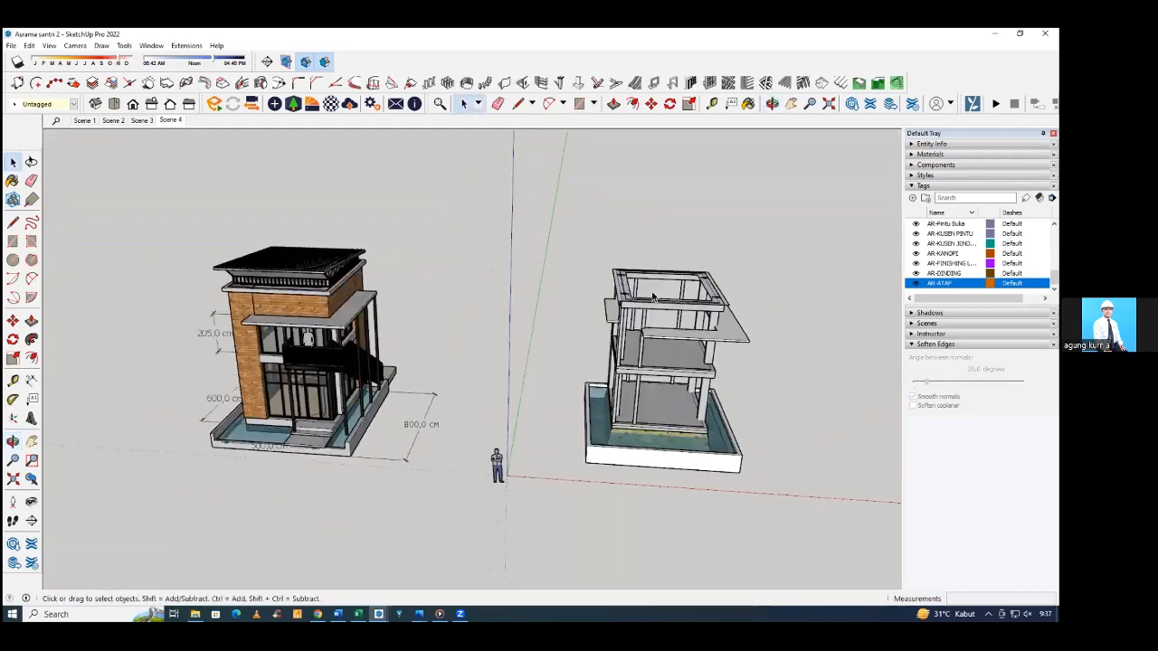
Push/Pull the outer overhanging strip of the roof-level ledge ring 10 cm upward.
scroll(608, 302, up, 5)
scroll(608, 303, up, 2)
click(603, 297)
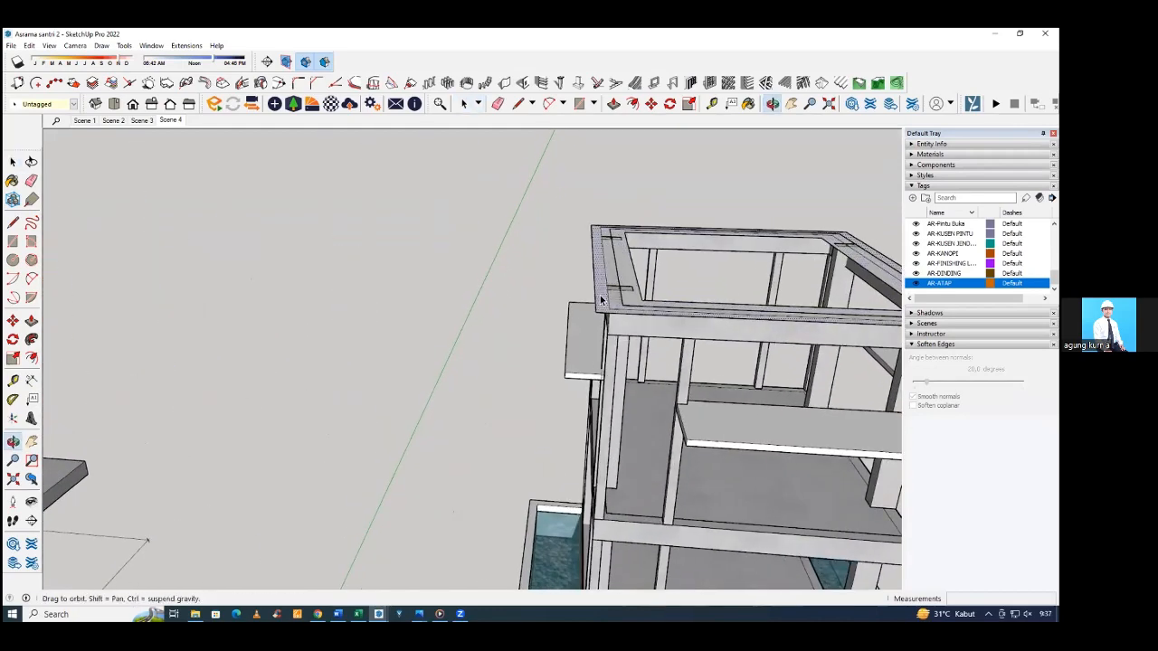
scroll(599, 301, up, 2)
middle_drag(593, 292, 569, 308)
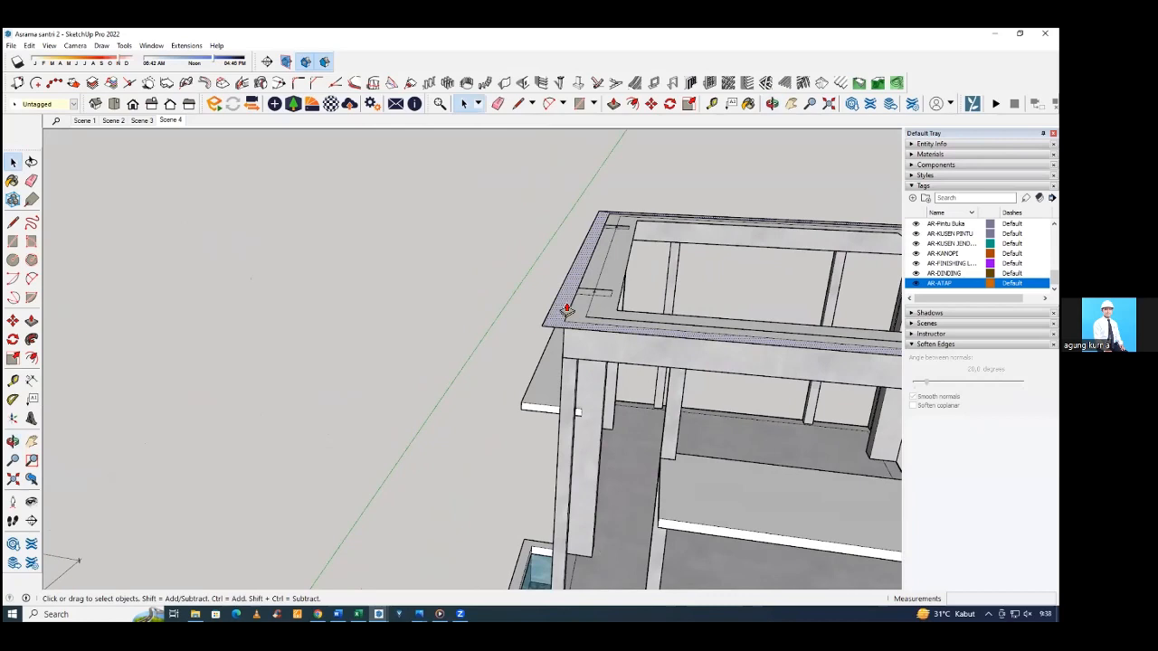
key(p)
click(565, 309)
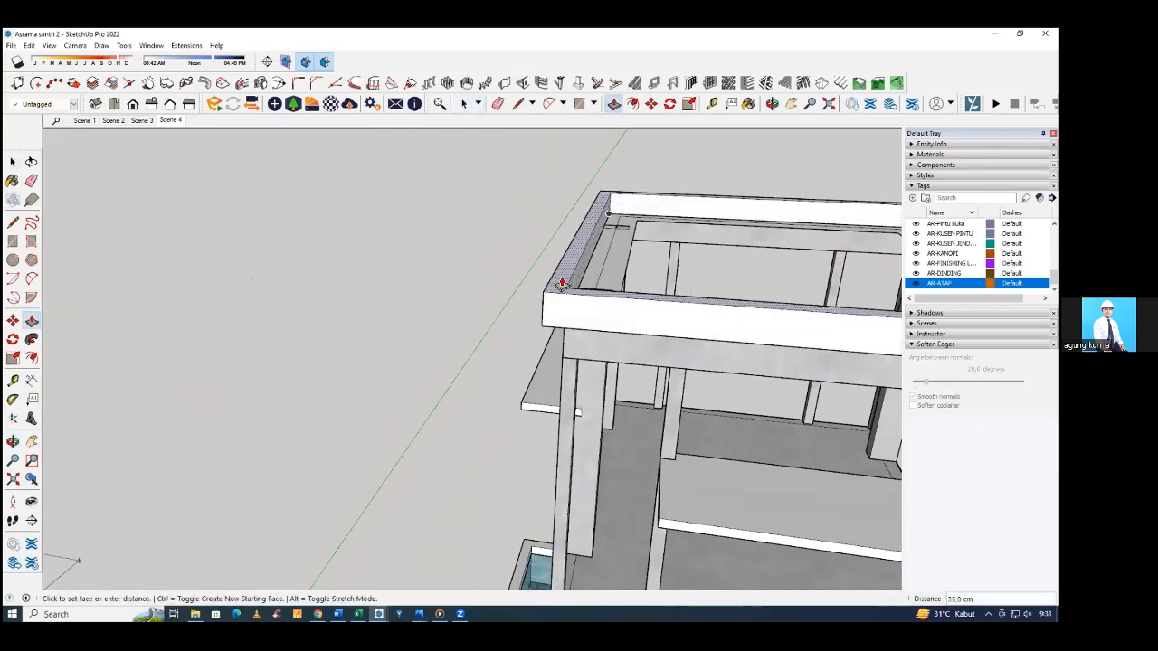
key(Return)
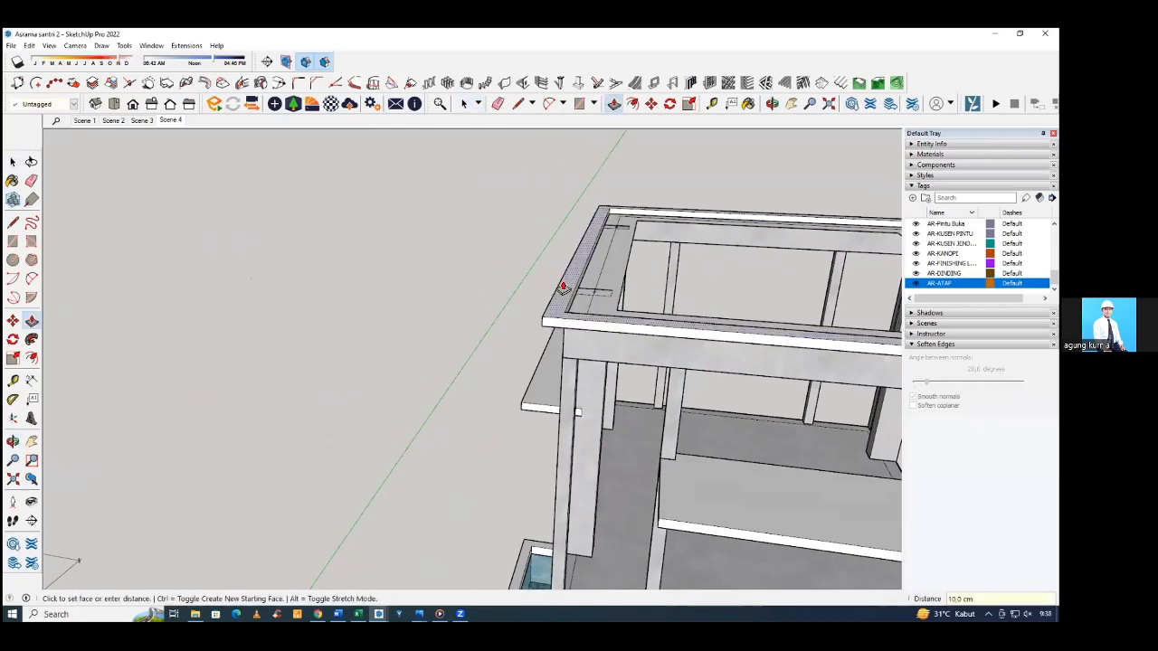
Push/Pull the inner strip of the ledge ring, above the ring beam, 12 cm upward.
mouse_move(586, 278)
middle_down()
mouse_move(564, 291)
mouse_move(584, 278)
middle_up()
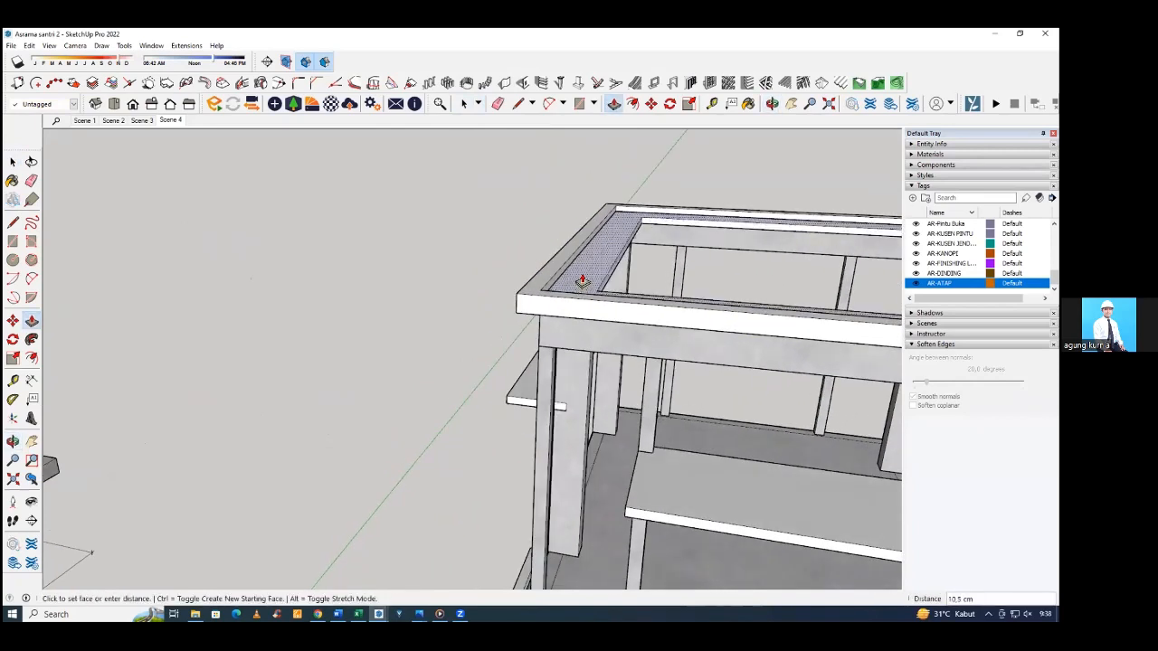
text(10)
key(Return)
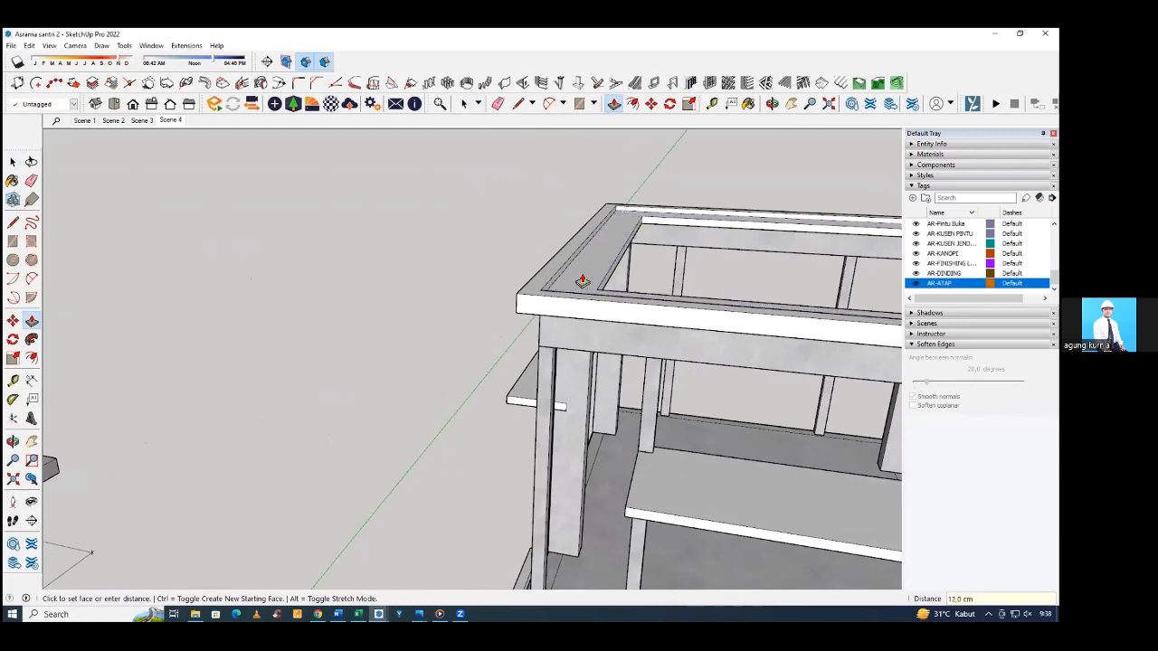
middle_drag(583, 281, 440, 289)
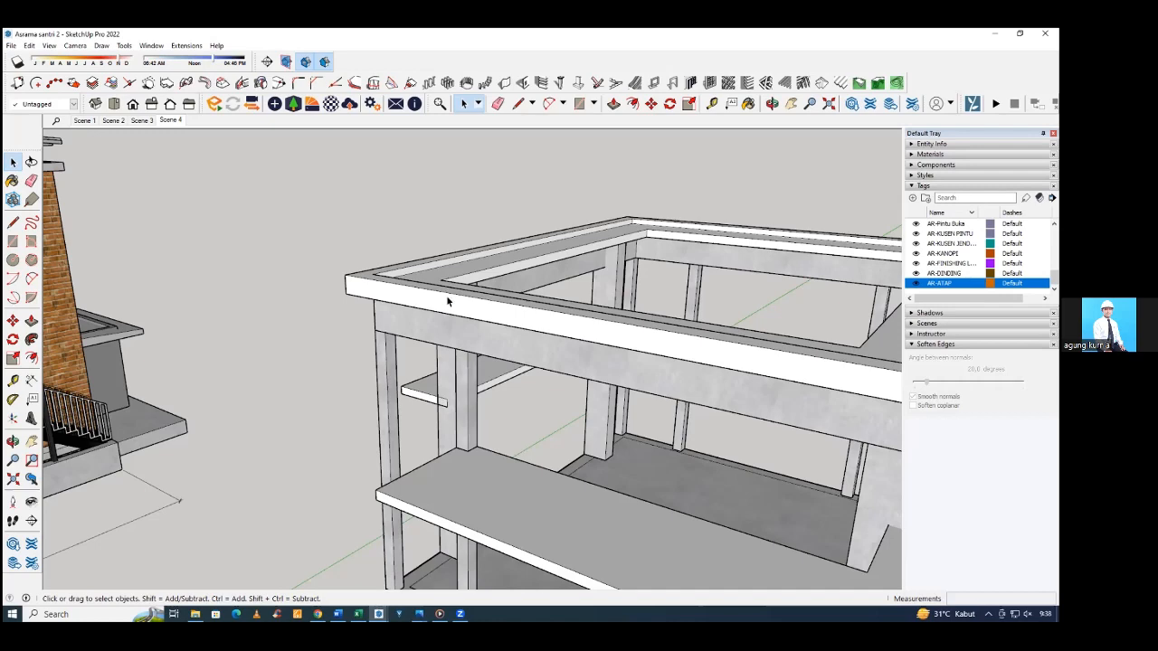
Select all geometry of the roof-level ledge ring on the structural frame and make it a group.
middle_drag(444, 295, 608, 182)
click(470, 314)
click(561, 178)
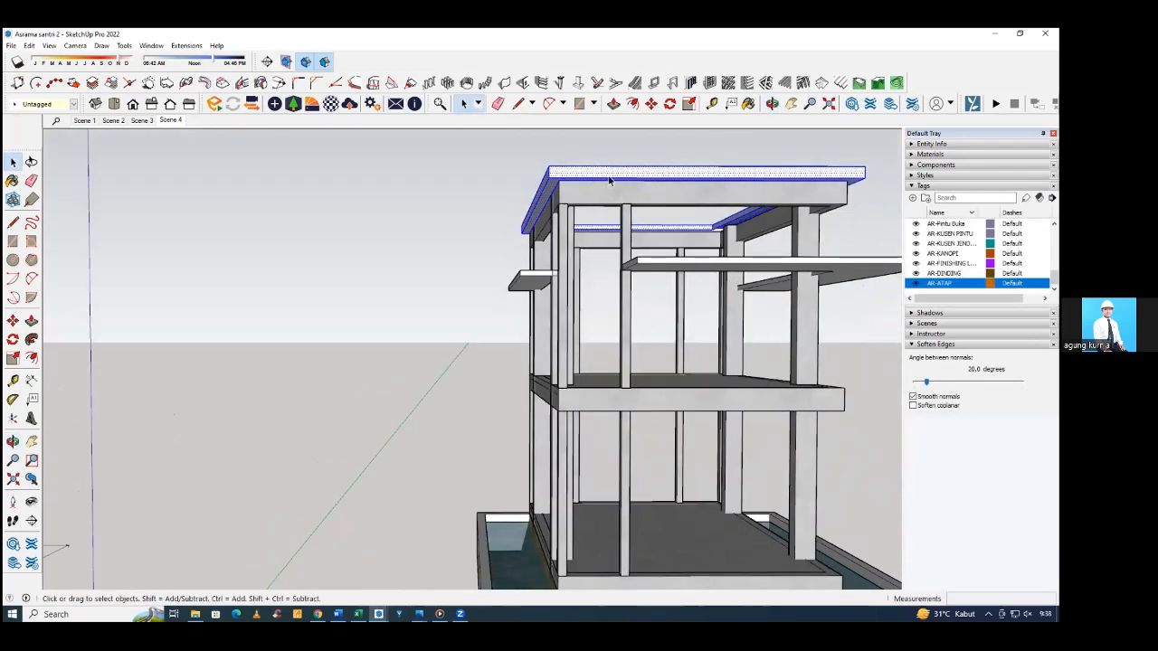
right_click(609, 181)
click(646, 266)
Examine the reference house's brick walls, windows and entrance canopy from several sides and compare them with the structural frame.
middle_drag(647, 267, 589, 326)
scroll(597, 321, down, 6)
scroll(382, 339, up, 2)
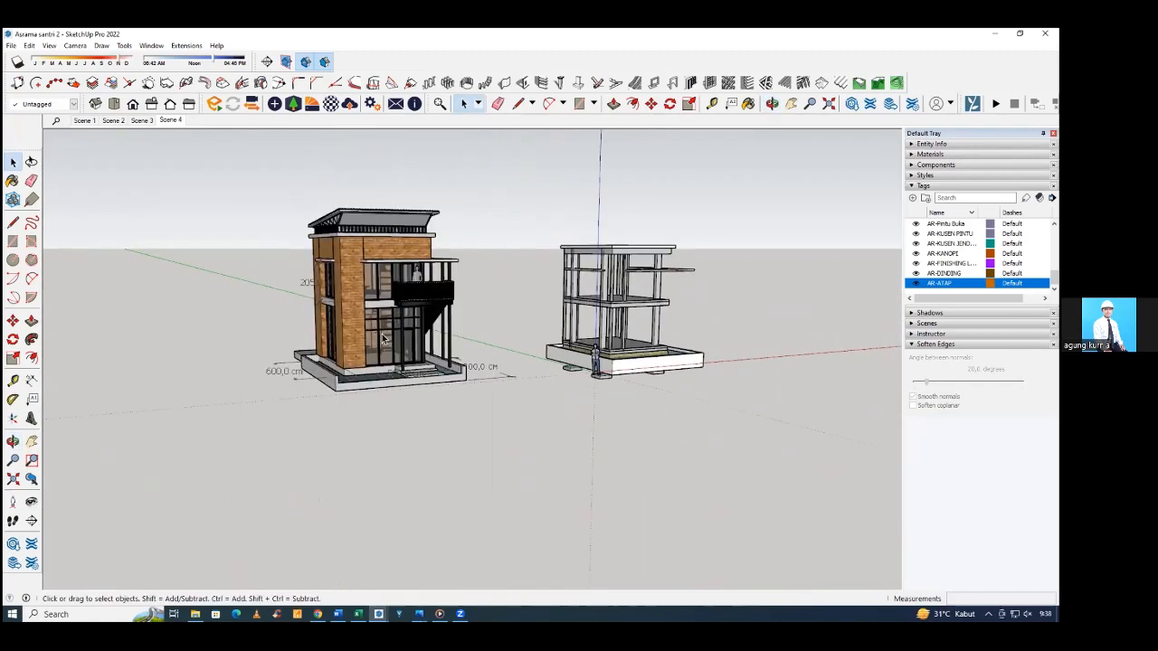
middle_drag(383, 340, 561, 346)
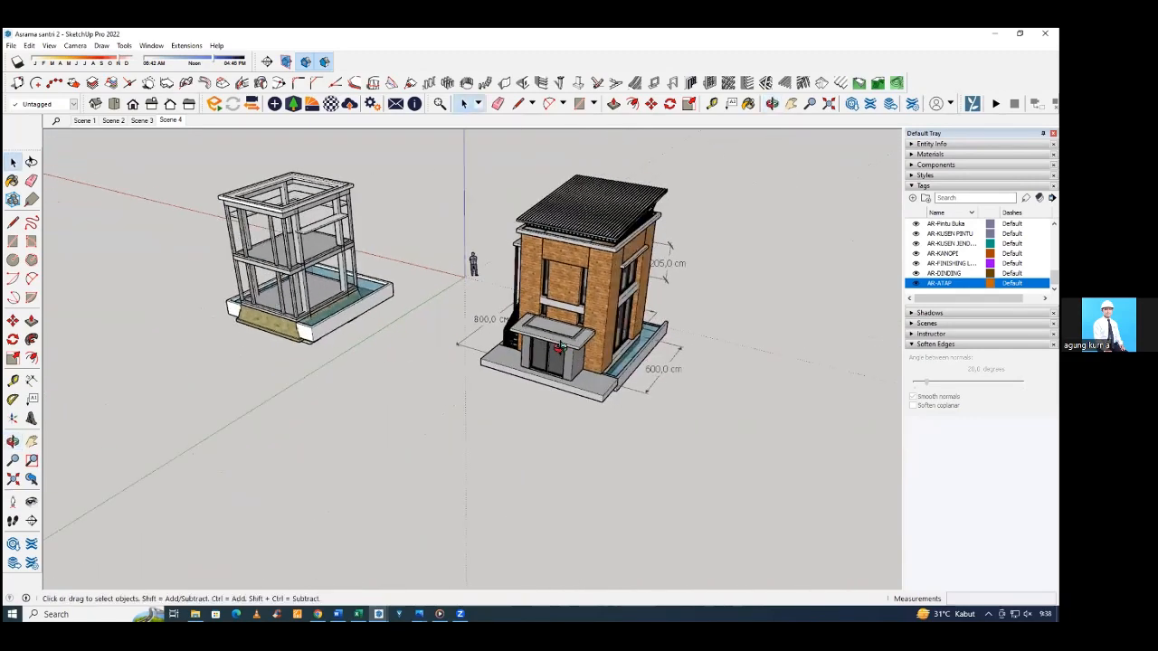
scroll(561, 347, up, 3)
middle_drag(496, 318, 593, 271)
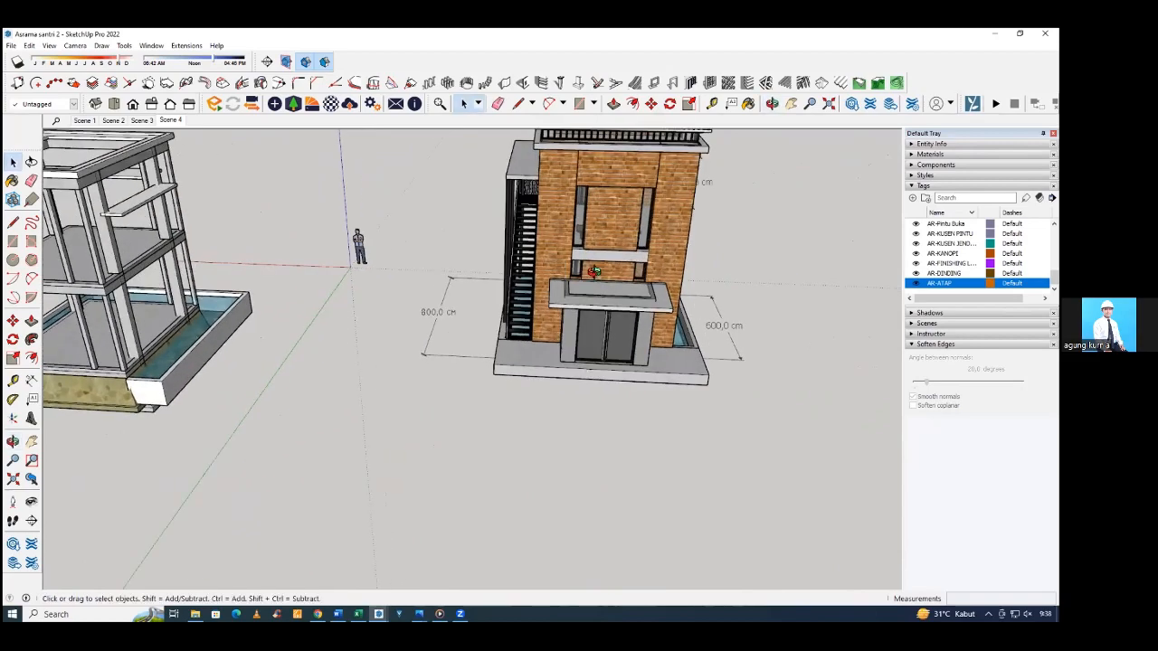
scroll(639, 315, up, 3)
middle_drag(639, 318, 425, 416)
click(550, 396)
click(329, 451)
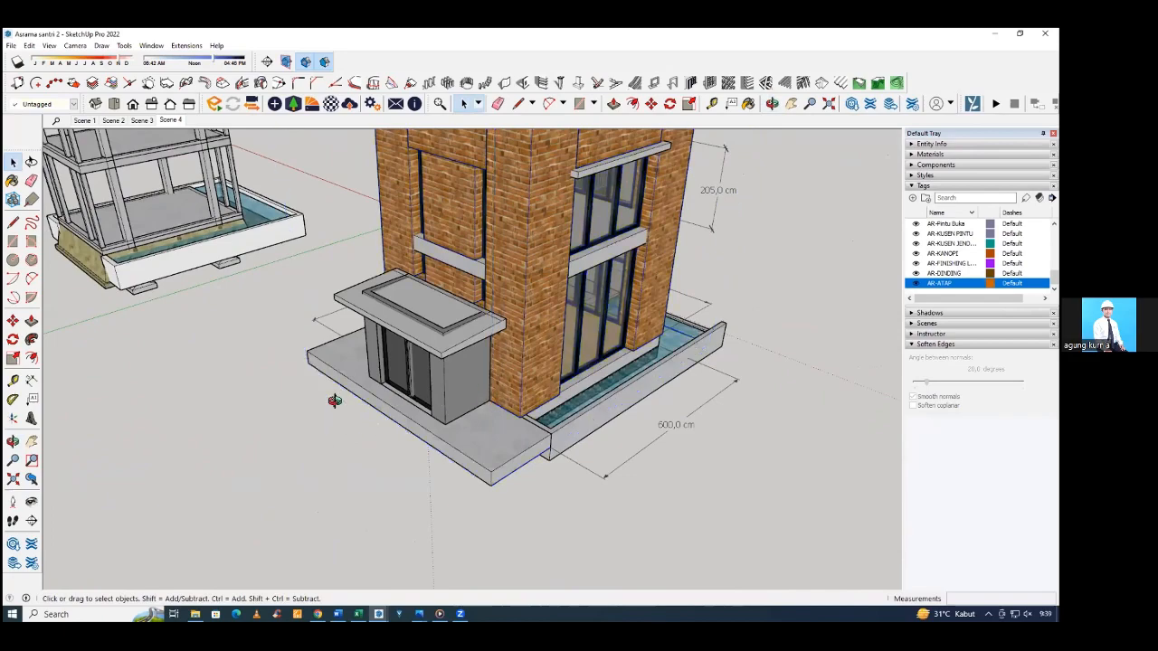
middle_drag(334, 401, 545, 344)
scroll(550, 362, down, 2)
middle_drag(564, 434, 558, 279)
scroll(501, 197, up, 4)
middle_drag(501, 197, 520, 301)
key(space)
scroll(520, 301, down, 5)
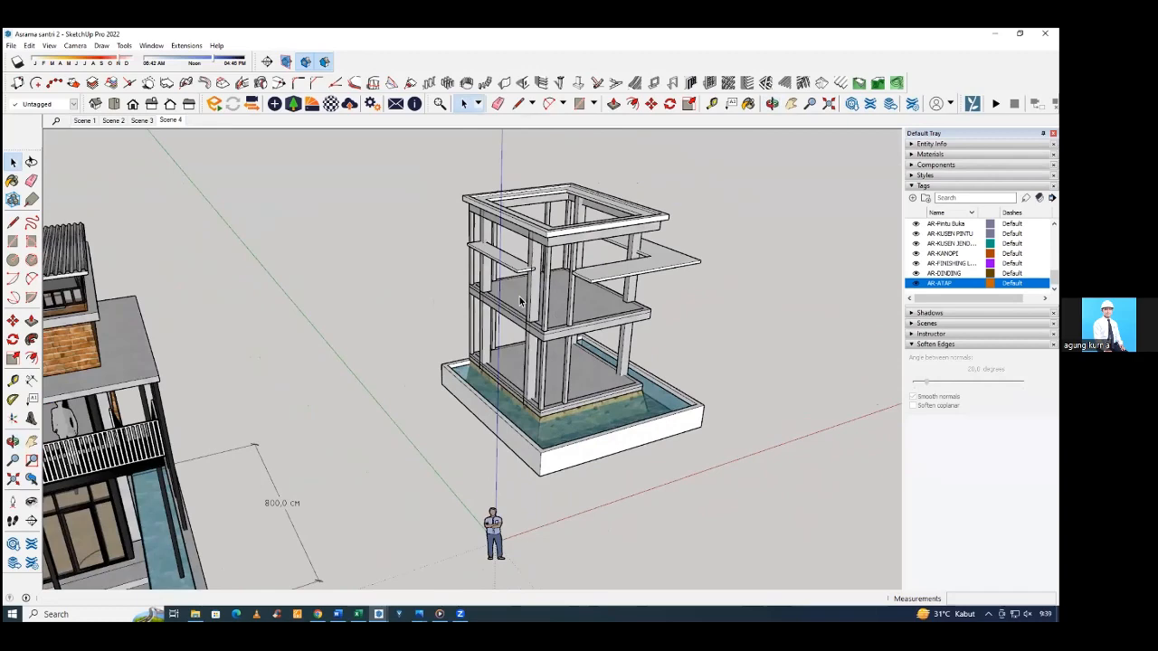
Set up a type 1 vertical wall with left alignment for the frame's ground-floor corner.
middle_drag(520, 301, 480, 434)
scroll(514, 435, up, 4)
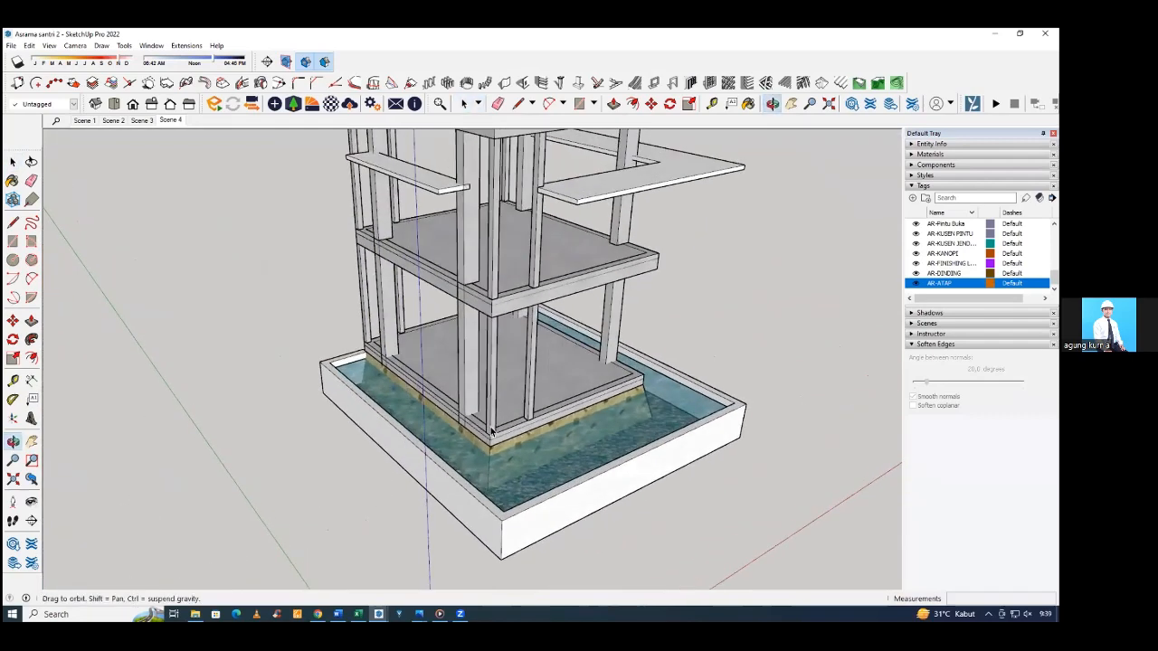
scroll(474, 435, up, 2)
scroll(474, 434, up, 4)
middle_drag(512, 334, 504, 320)
key(space)
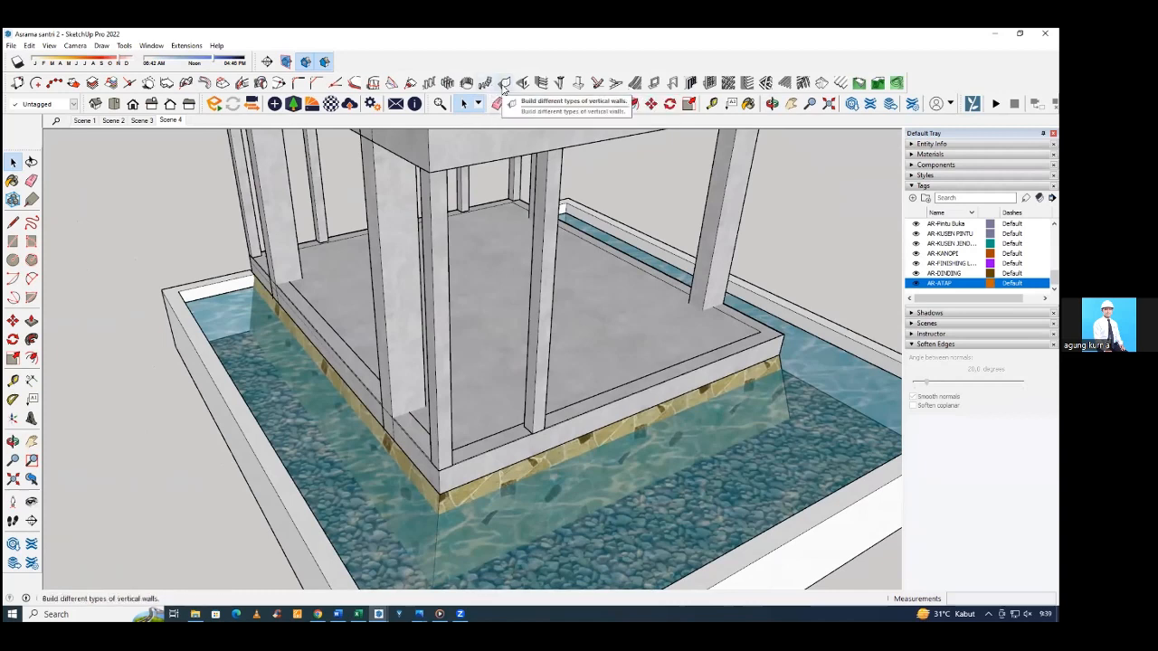
click(503, 83)
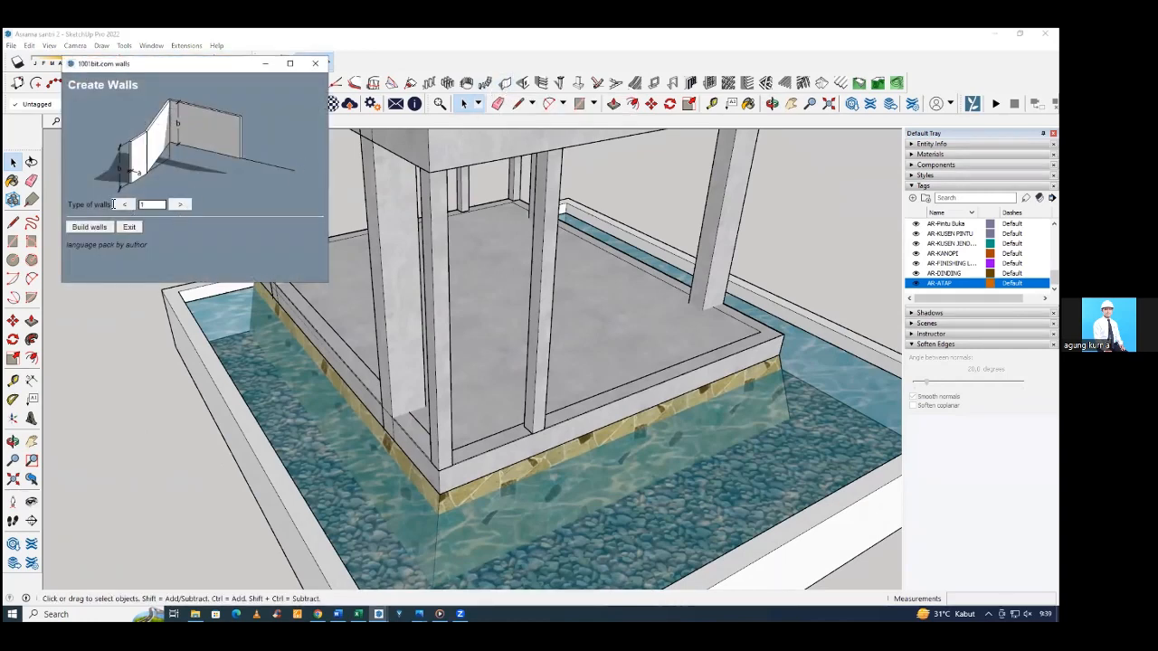
click(91, 227)
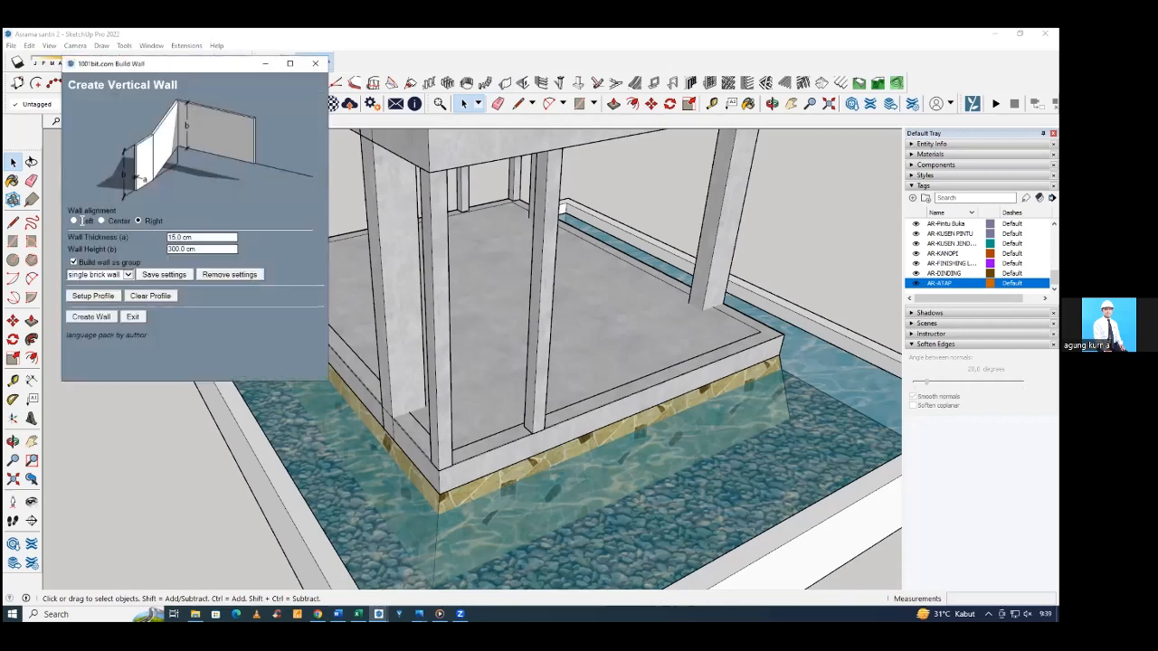
click(74, 221)
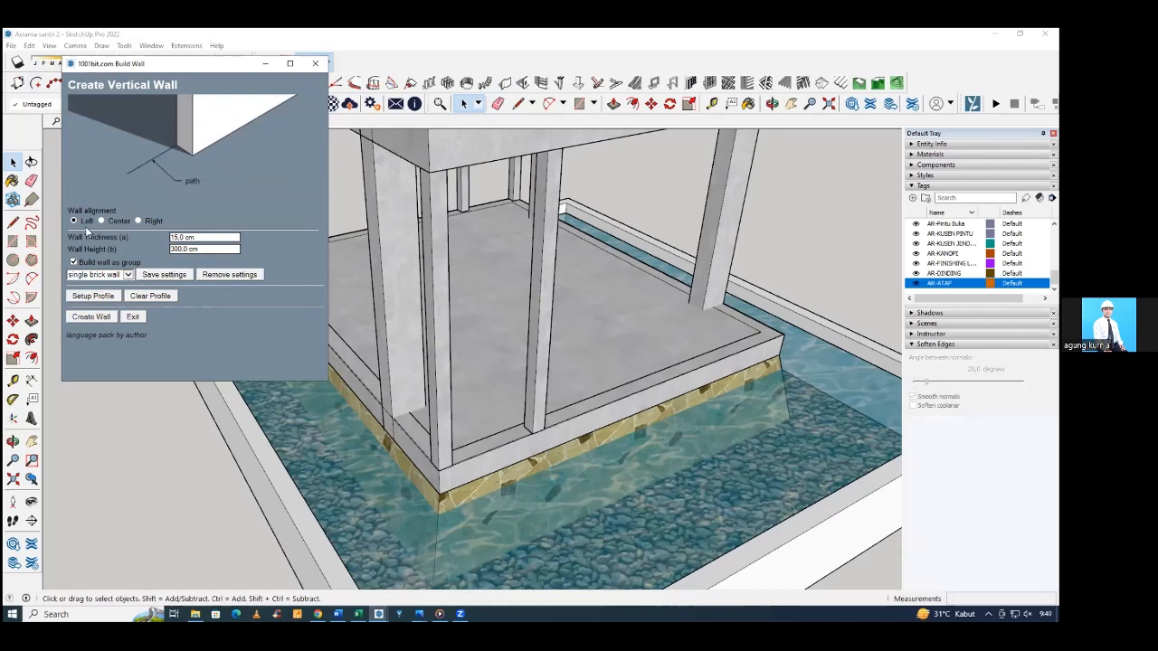
click(203, 237)
click(203, 249)
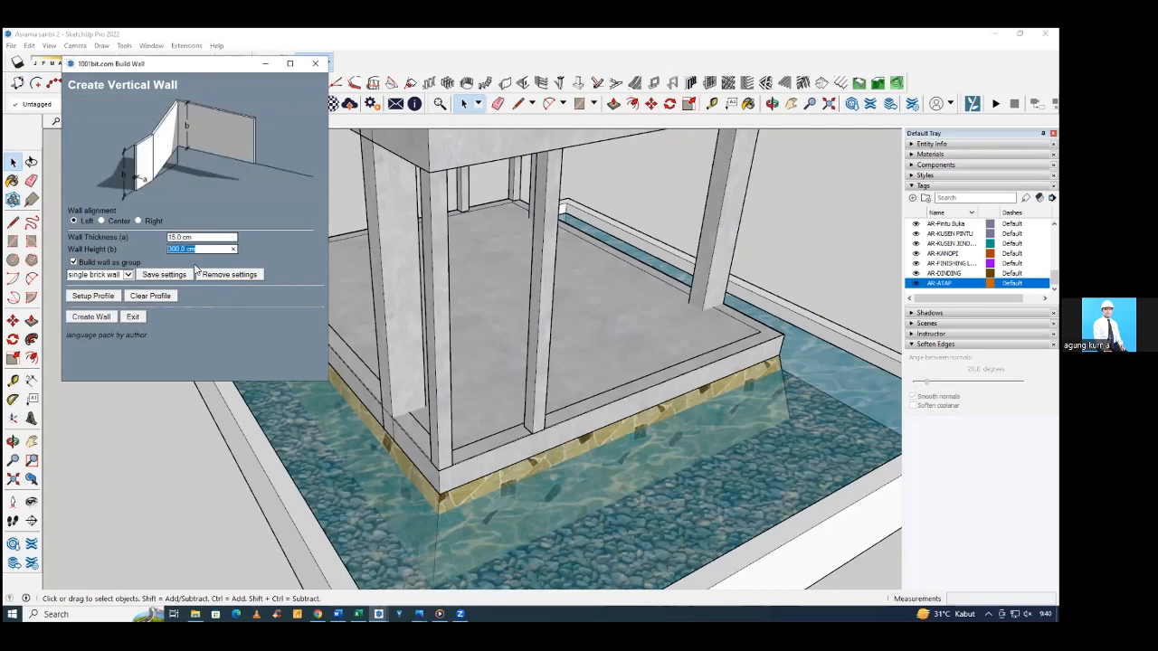
Measure the ground-floor clear height at the corner column, from the base beam's top to the upper beam's underside.
mouse_move(462, 172)
middle_down()
mouse_move(450, 186)
mouse_move(484, 240)
mouse_move(465, 210)
mouse_move(423, 186)
mouse_move(401, 312)
middle_up()
scroll(399, 312, up, 3)
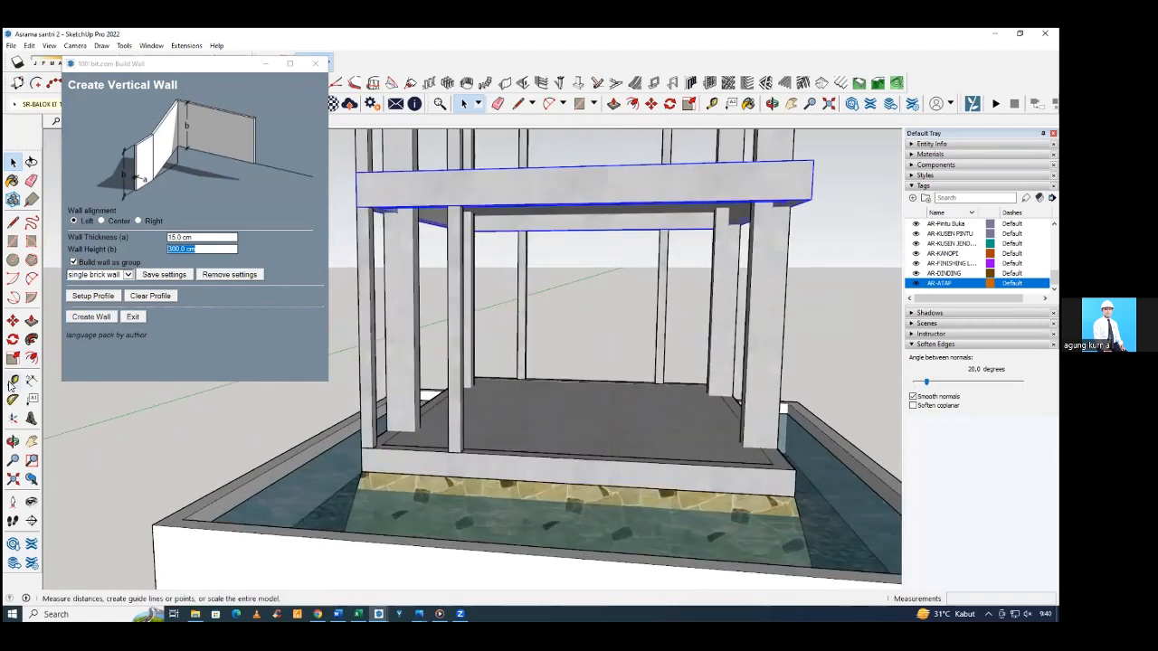
click(12, 380)
scroll(377, 445, up, 3)
click(377, 446)
scroll(376, 445, down, 3)
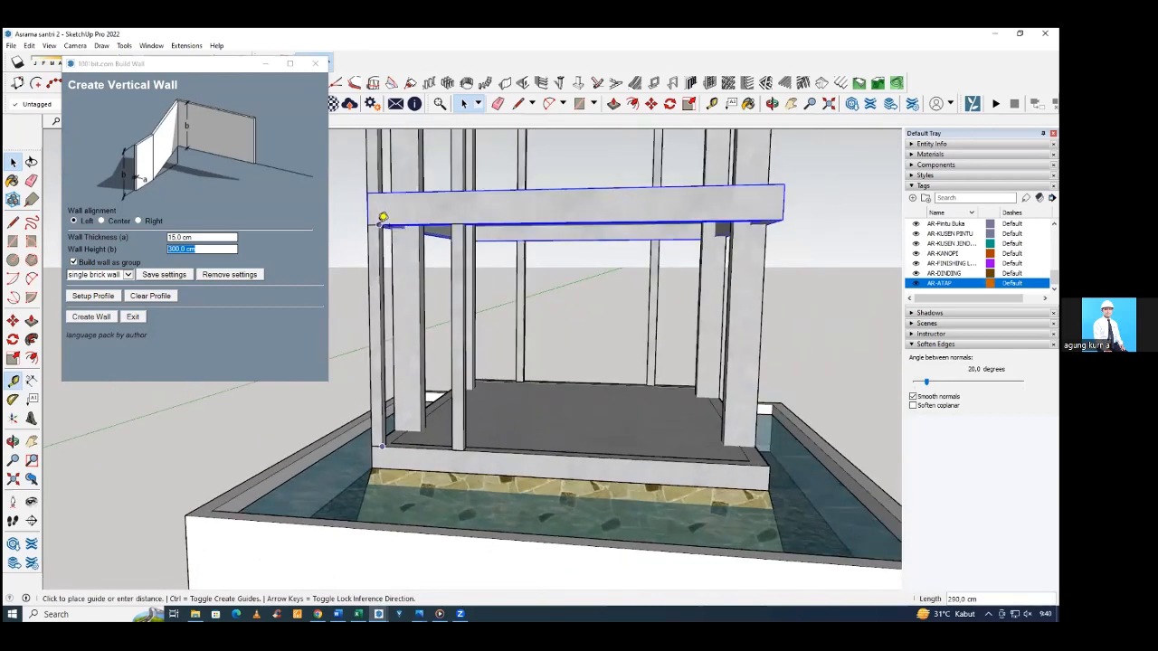
scroll(382, 217, down, 5)
scroll(429, 284, up, 4)
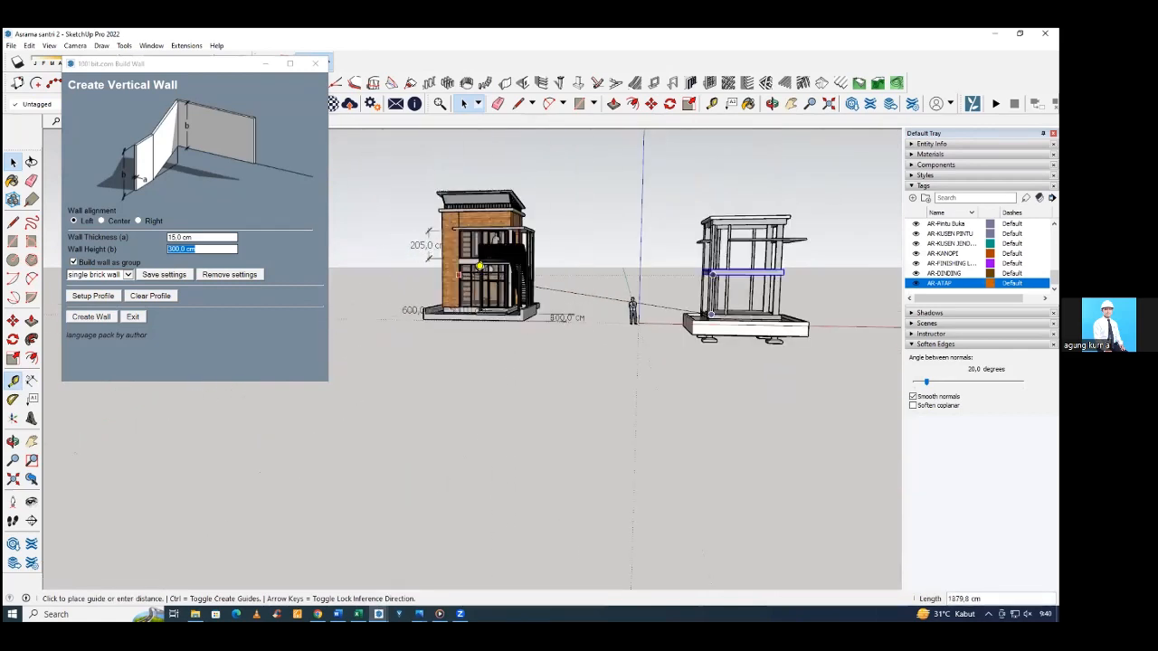
middle_drag(789, 270, 782, 302)
scroll(726, 314, up, 1)
scroll(733, 303, up, 3)
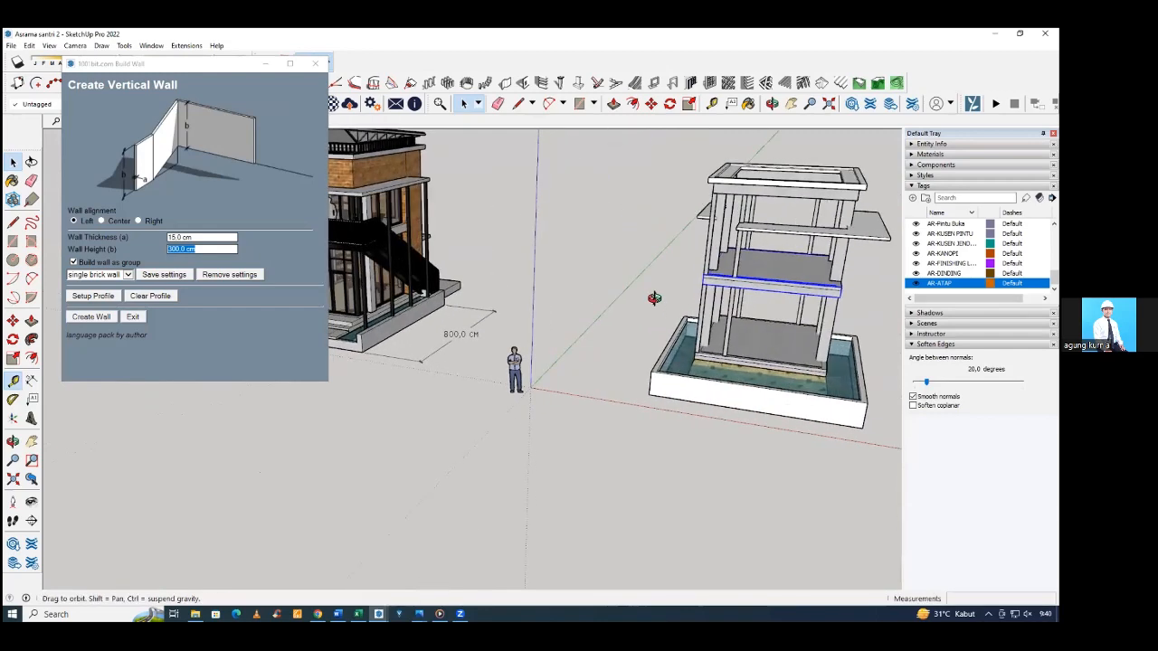
key(space)
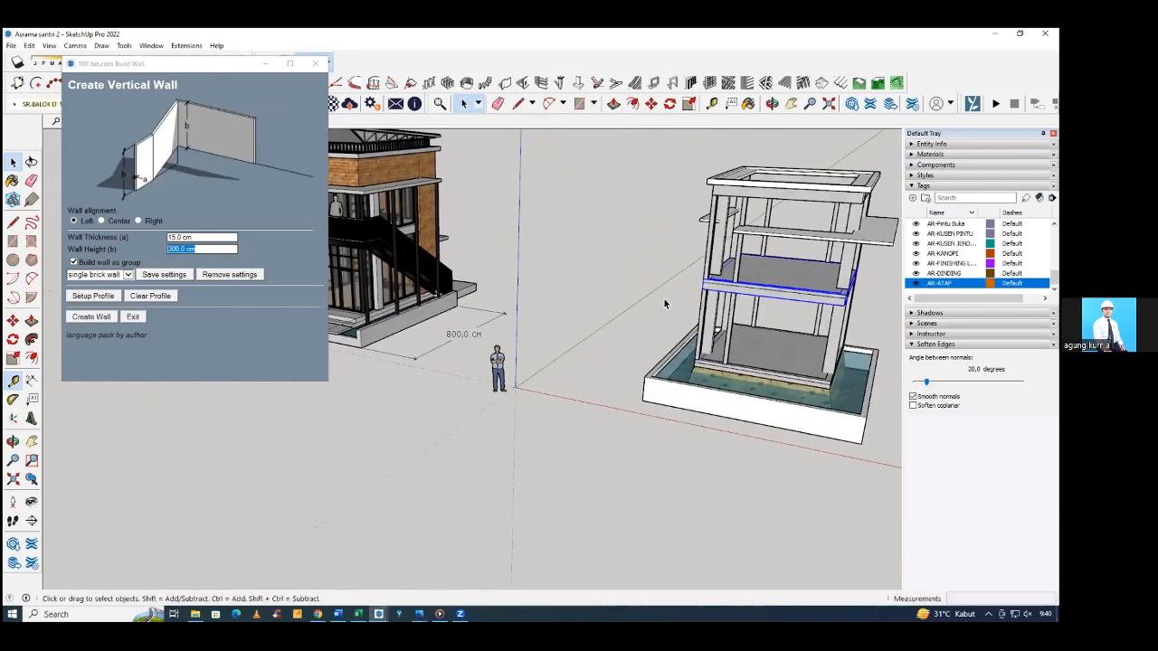
Set the vertical wall's height to 290 cm.
click(200, 250)
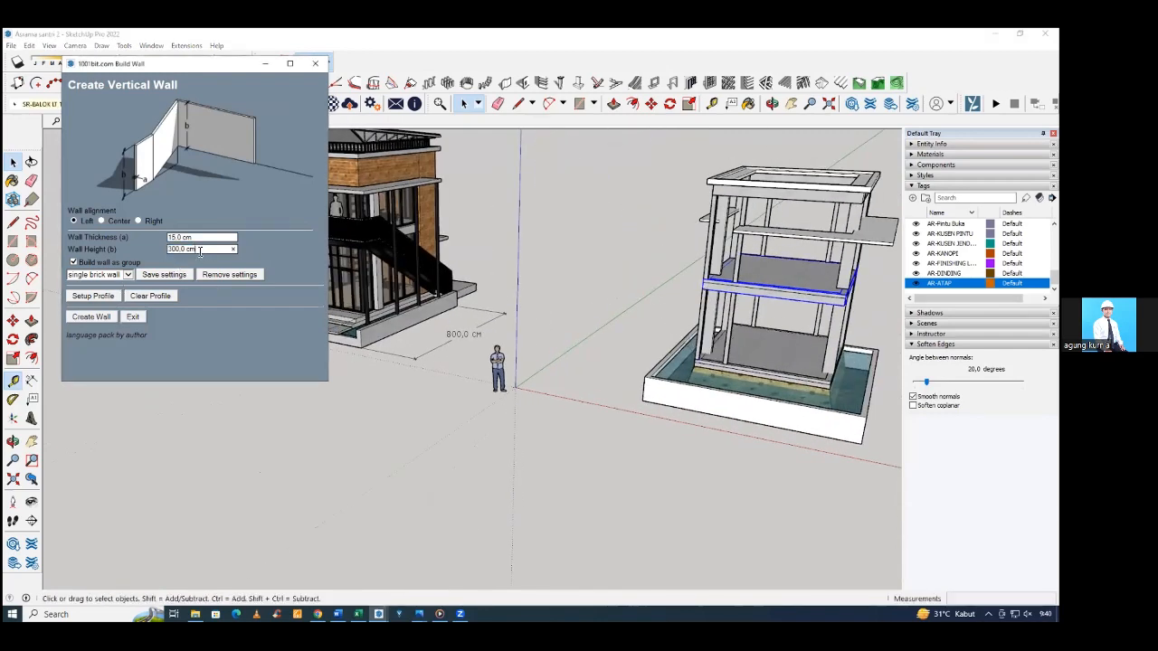
drag(196, 249, 152, 250)
text(29)
Build a wall segment about 95 cm long on the ground-floor beam, between the corner column and the adjacent thin column.
click(84, 322)
middle_drag(221, 289, 624, 288)
scroll(625, 287, up, 10)
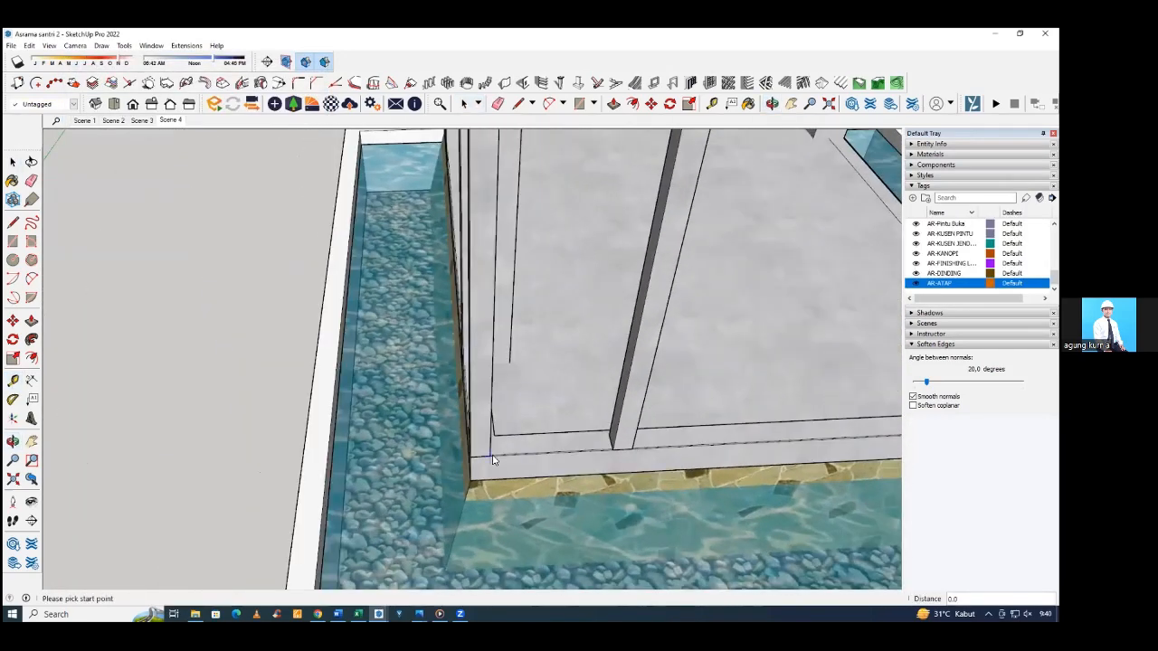
click(492, 461)
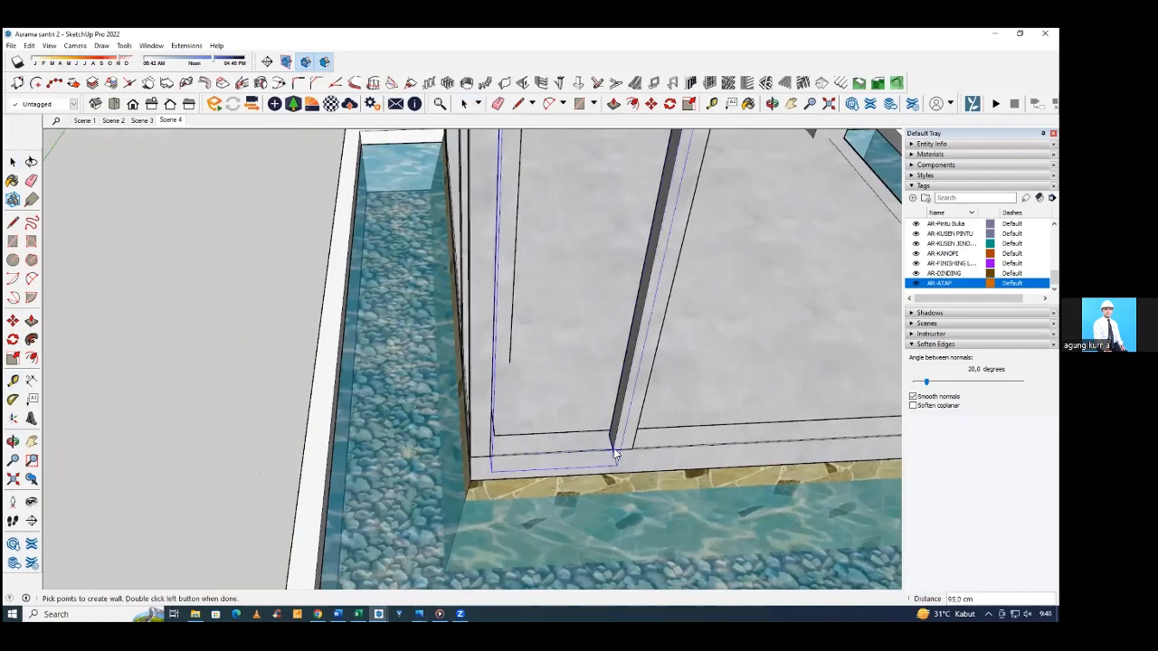
scroll(613, 454, down, 6)
middle_drag(509, 413, 595, 357)
scroll(589, 359, up, 2)
Move the new ground-floor wall segment inward so that its outer face is flush with the adjoining columns.
click(587, 360)
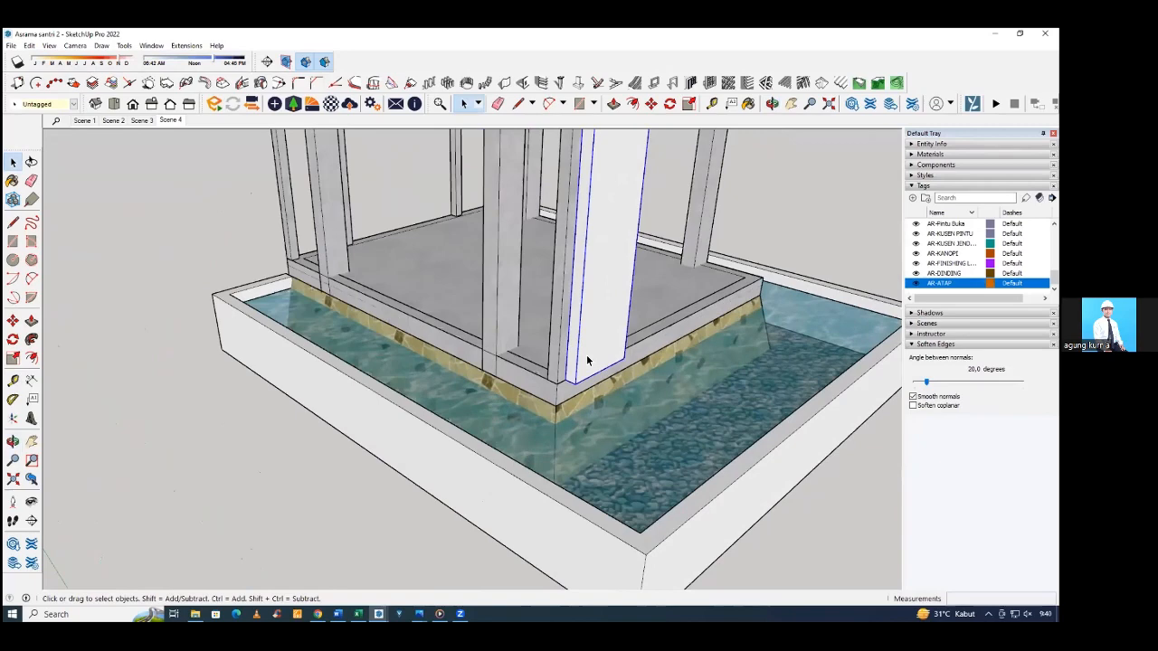
middle_drag(579, 362, 587, 375)
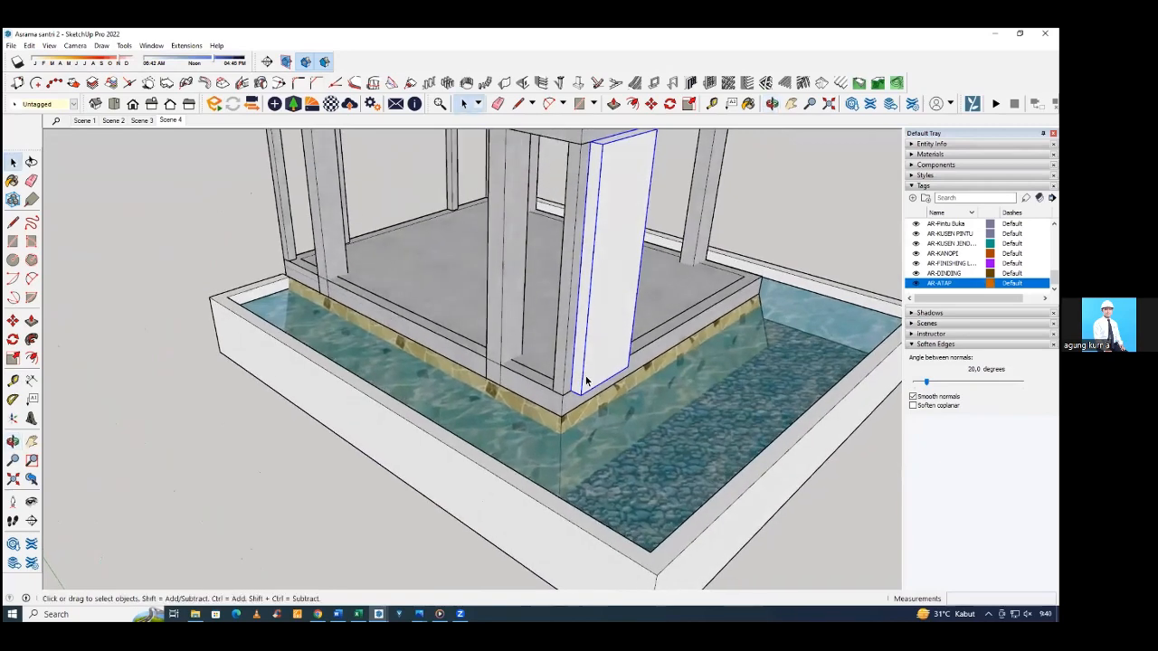
key(m)
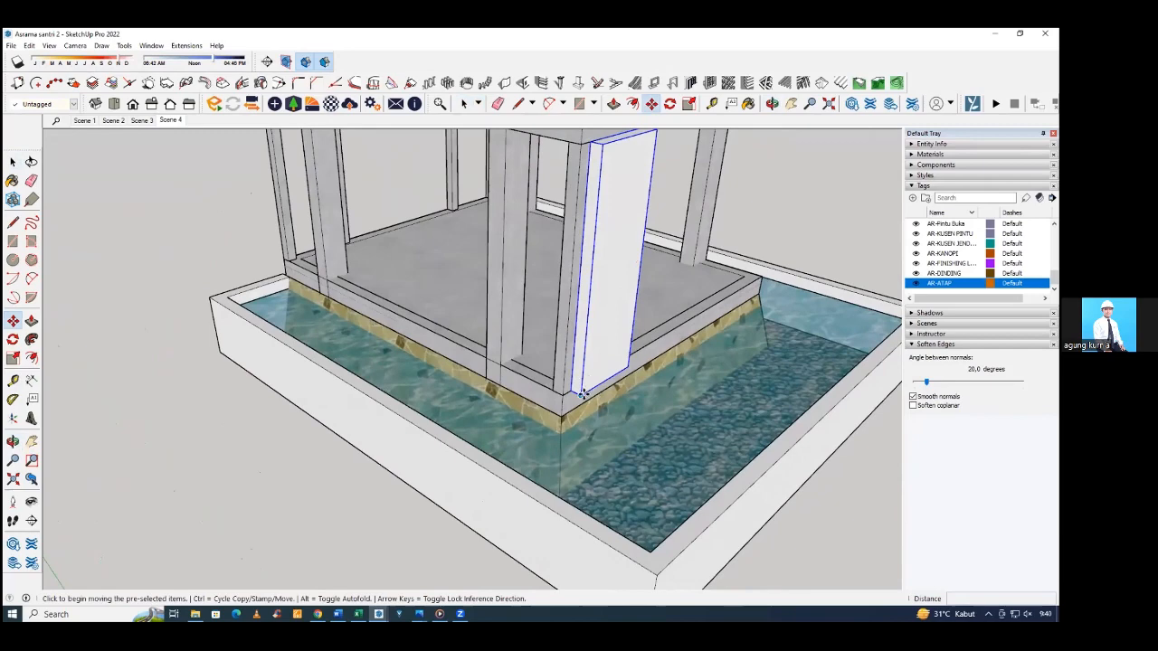
middle_drag(582, 393, 470, 396)
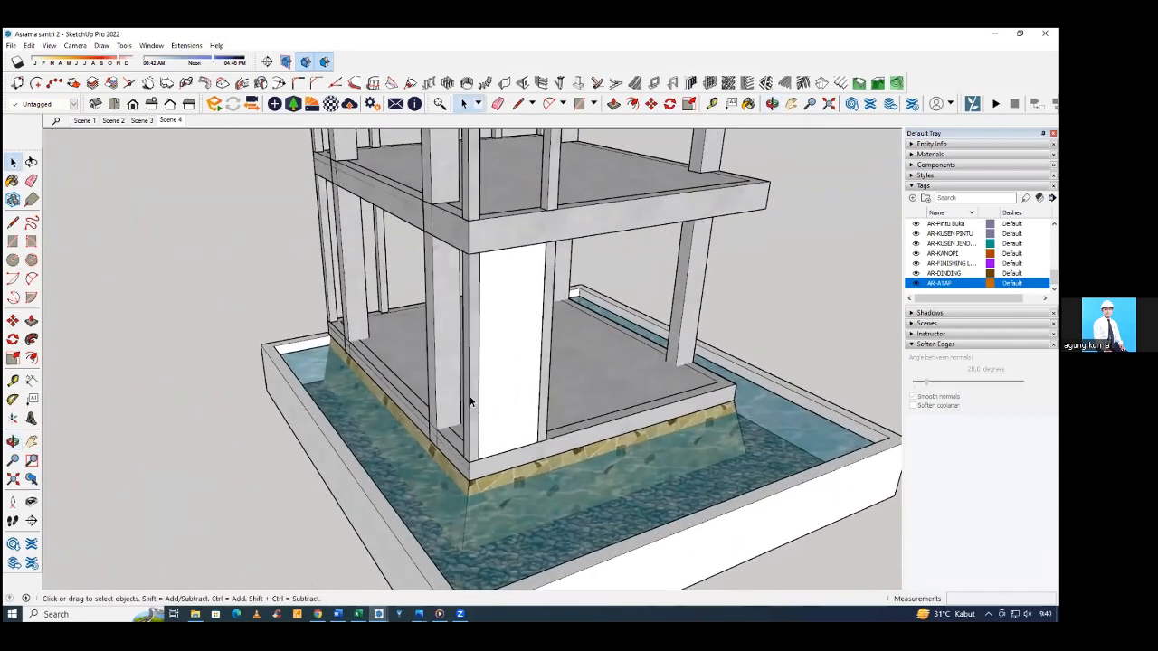
click(497, 410)
scroll(479, 401, down, 3)
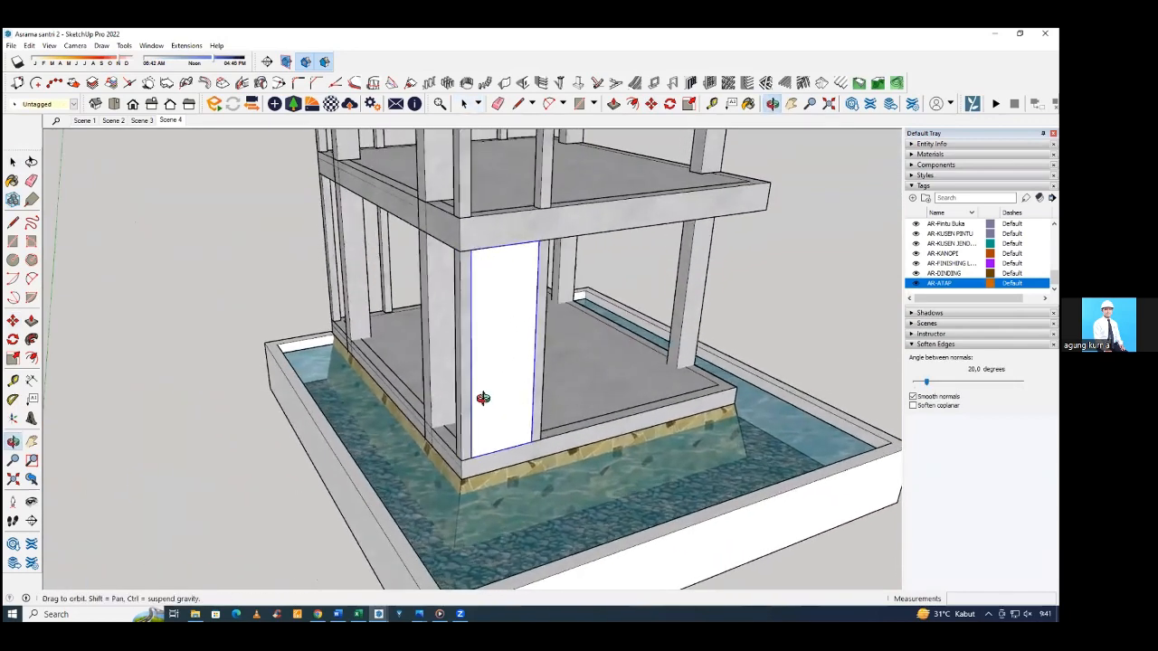
scroll(486, 372, up, 3)
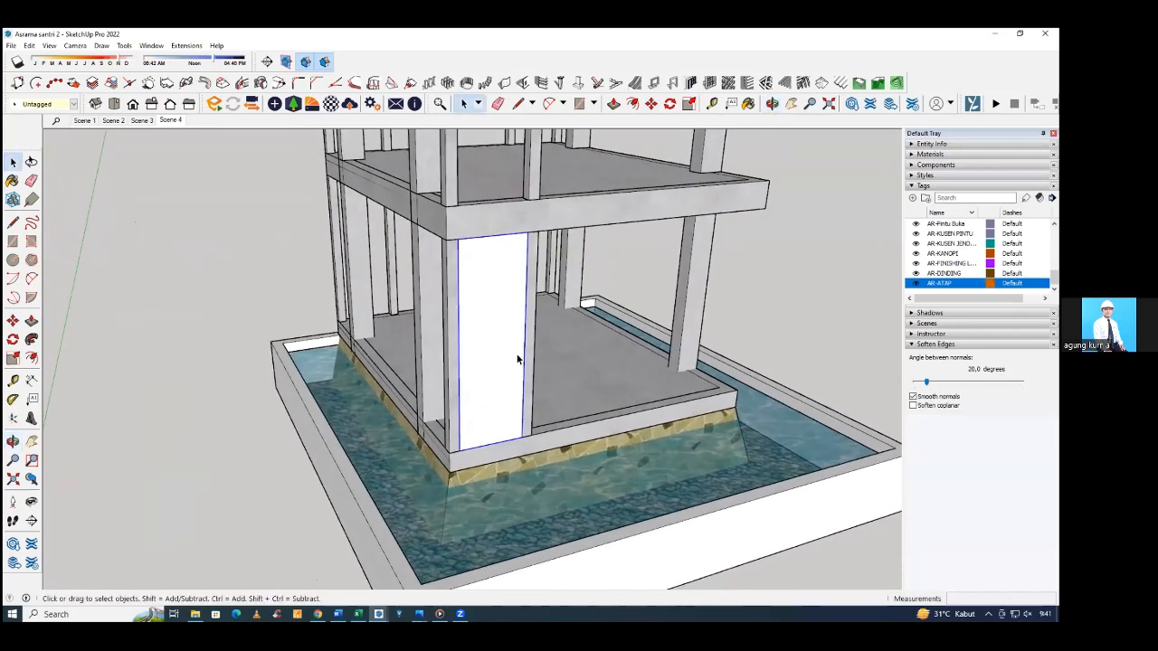
Compare the new corner wall segment and its columns on the frame with the reference house's brick corner.
click(758, 309)
scroll(757, 308, down, 5)
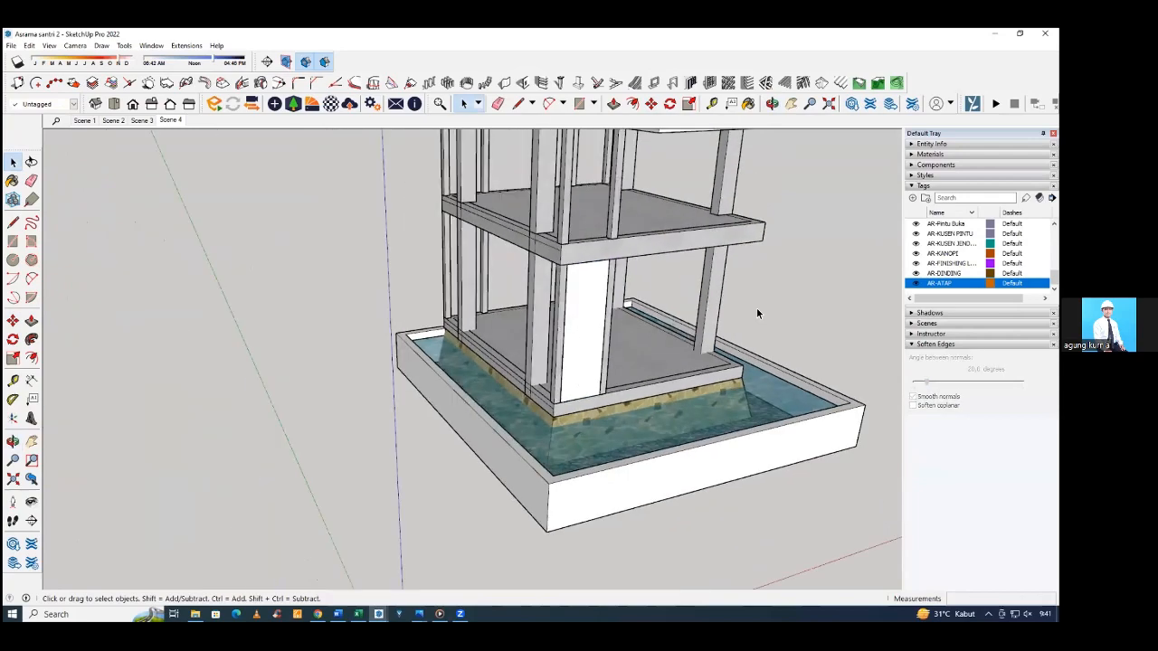
scroll(756, 313, down, 3)
middle_drag(326, 427, 350, 405)
scroll(358, 407, up, 4)
scroll(350, 405, down, 2)
key(space)
scroll(350, 393, down, 2)
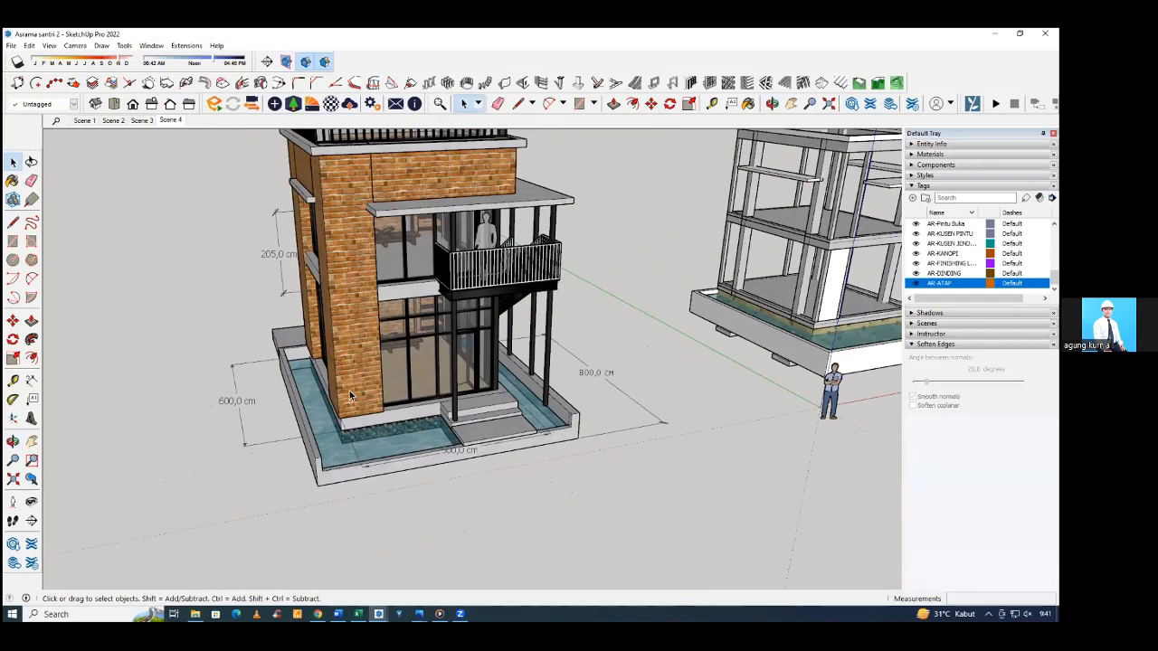
middle_drag(386, 350, 710, 312)
scroll(710, 312, up, 8)
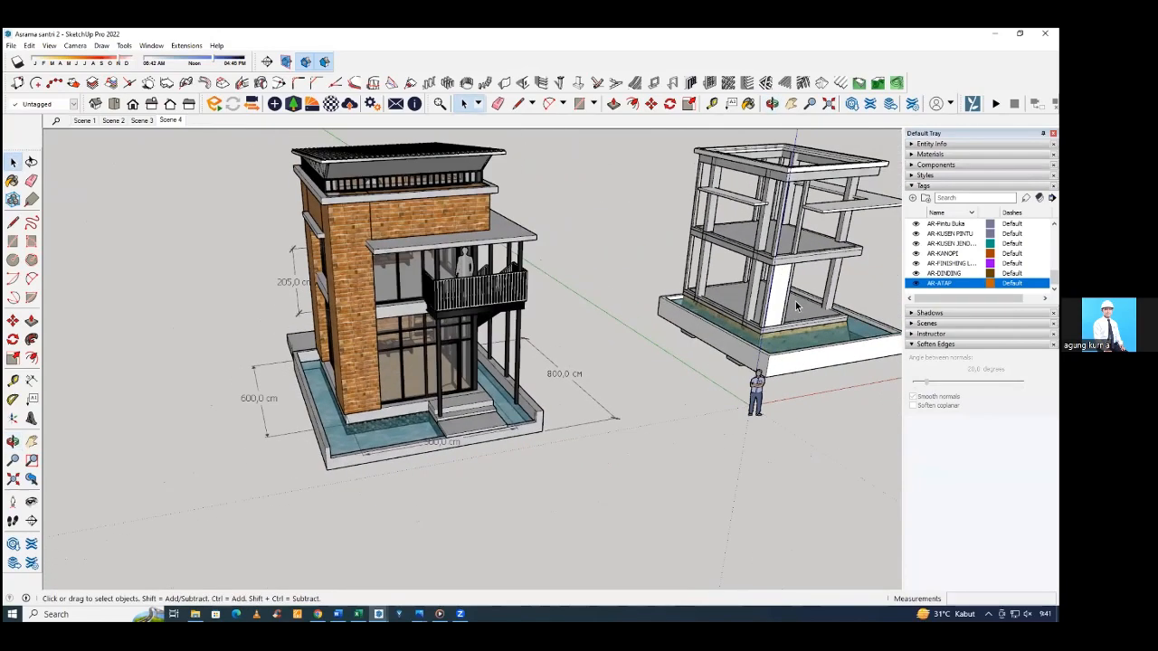
middle_drag(694, 366, 683, 368)
click(683, 368)
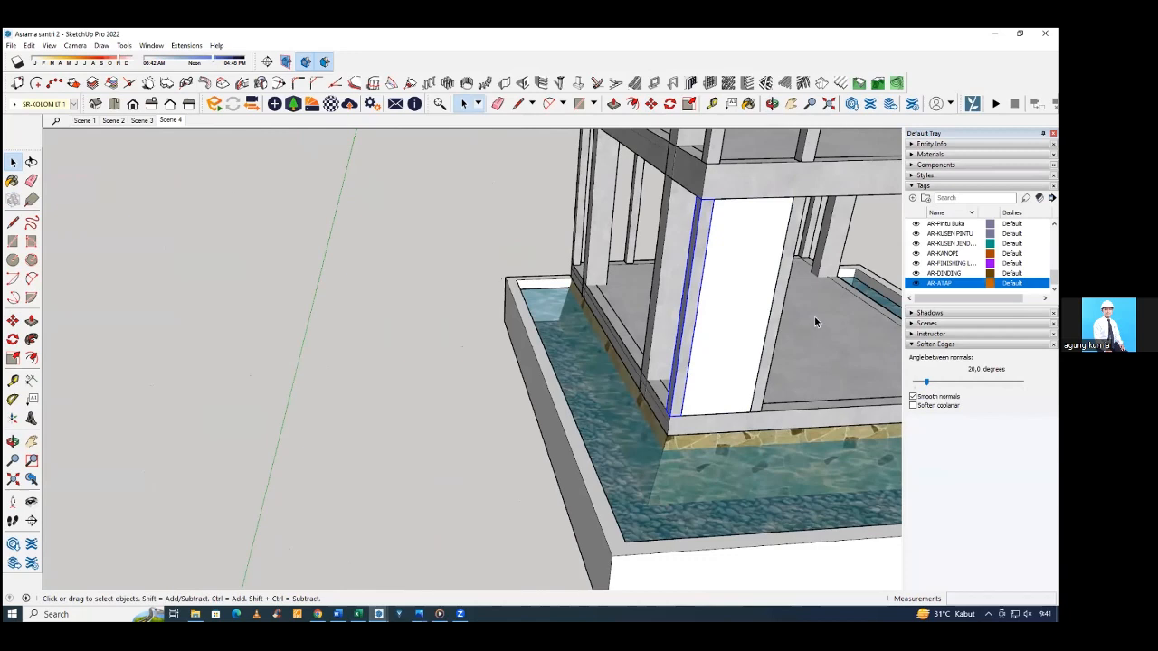
click(728, 315)
click(697, 282)
scroll(571, 302, down, 6)
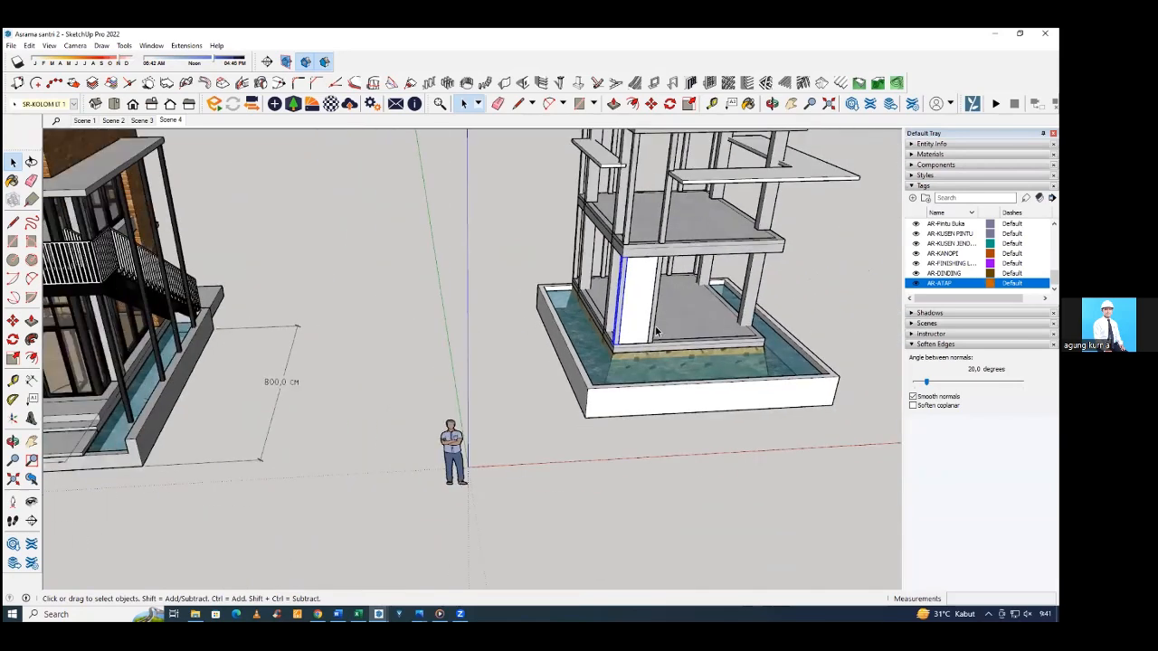
scroll(656, 331, up, 5)
click(631, 319)
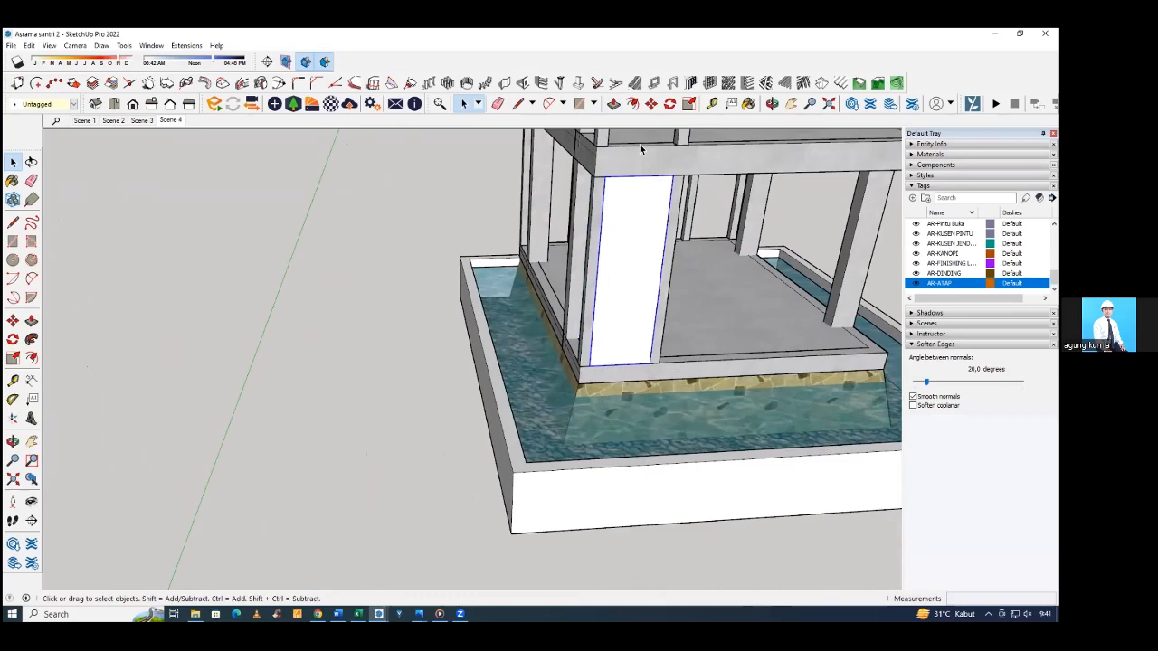
Build a 290 cm high wall segment on the side beam, from the adjacent column to the corner column.
scroll(489, 289, down, 3)
middle_drag(490, 282, 593, 299)
scroll(592, 299, up, 2)
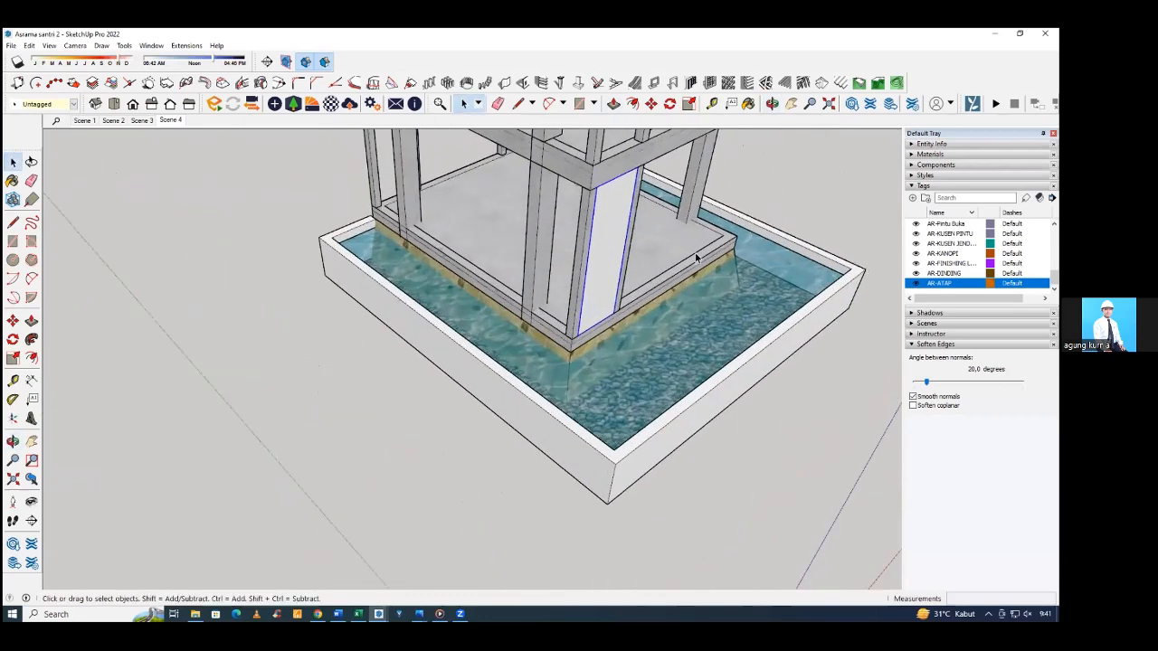
scroll(561, 315, up, 3)
middle_drag(532, 329, 593, 328)
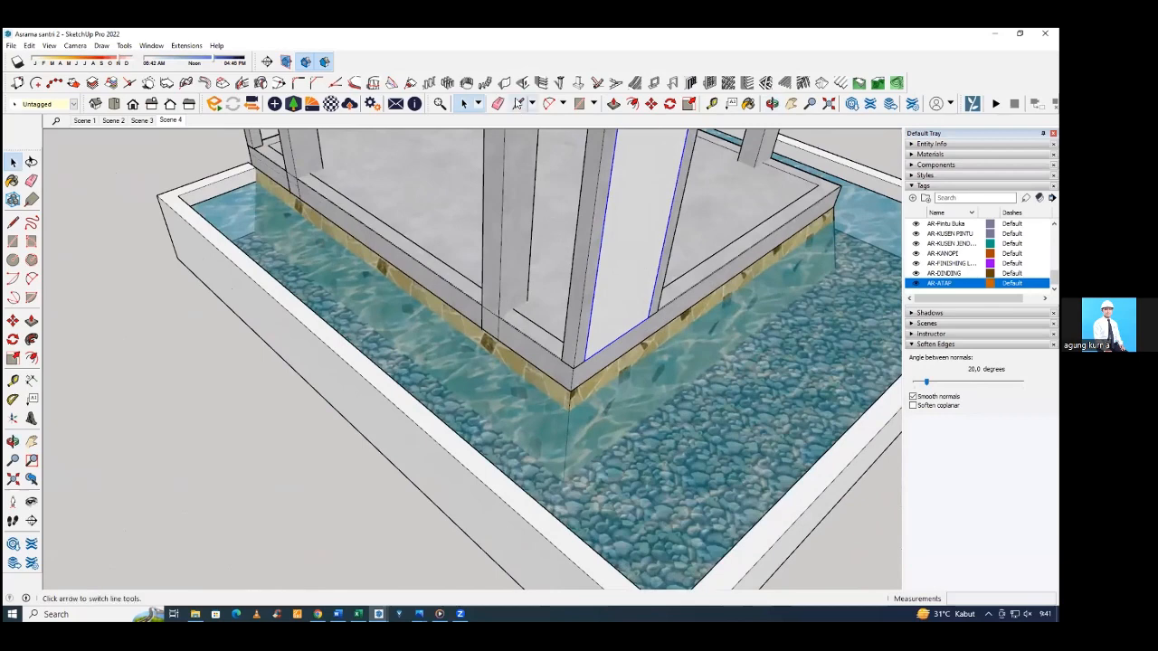
click(504, 82)
click(101, 230)
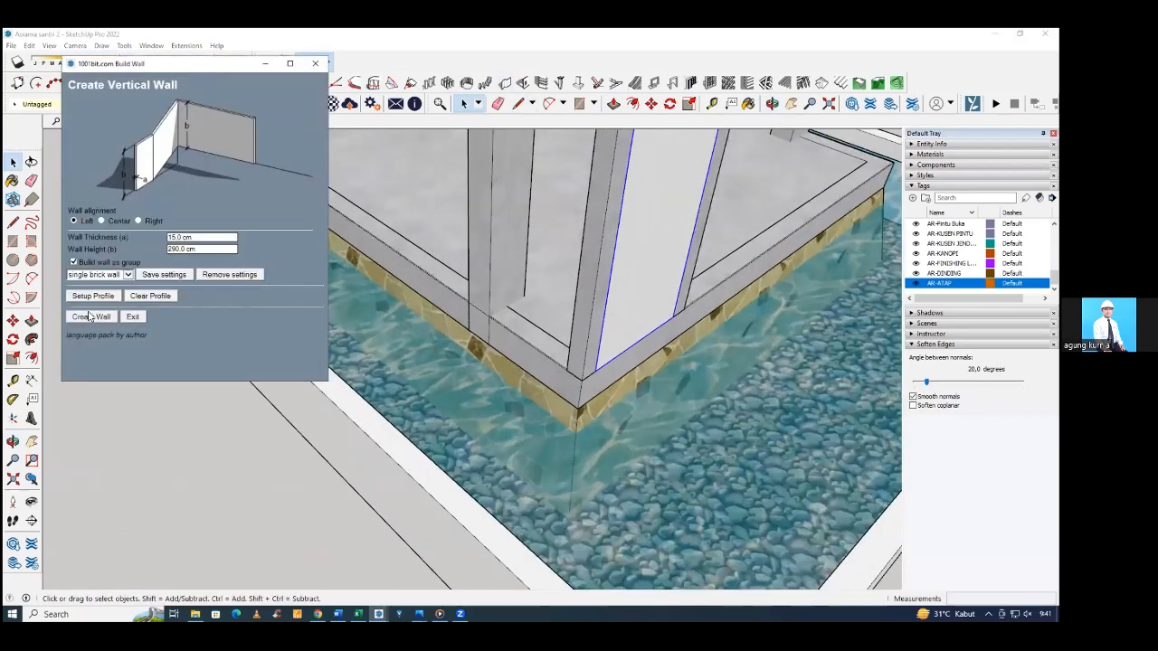
click(90, 317)
click(493, 317)
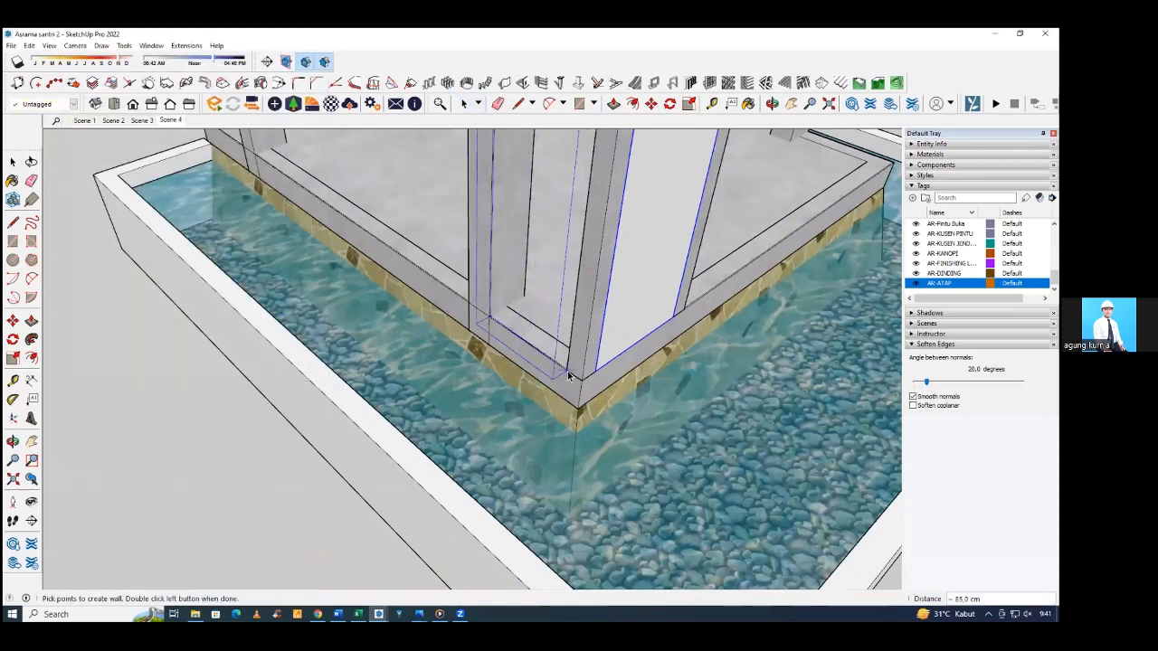
double_click(568, 375)
click(533, 348)
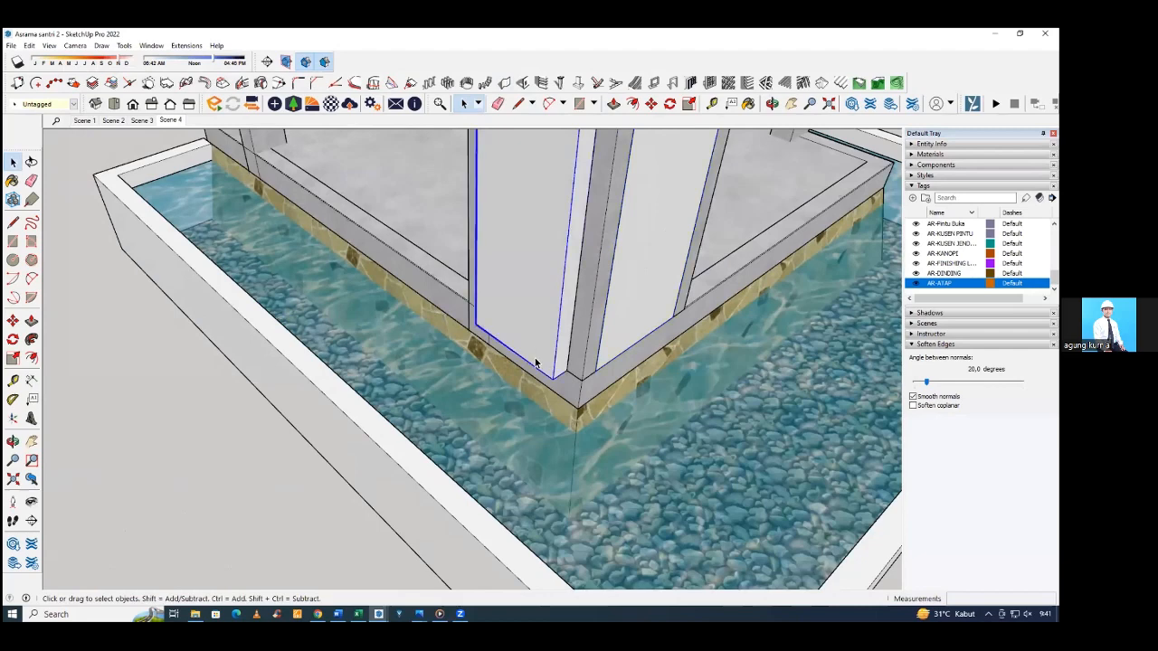
Move the new side wall segment 15 cm inward against the column faces, and delete it.
key(m)
click(551, 379)
click(569, 369)
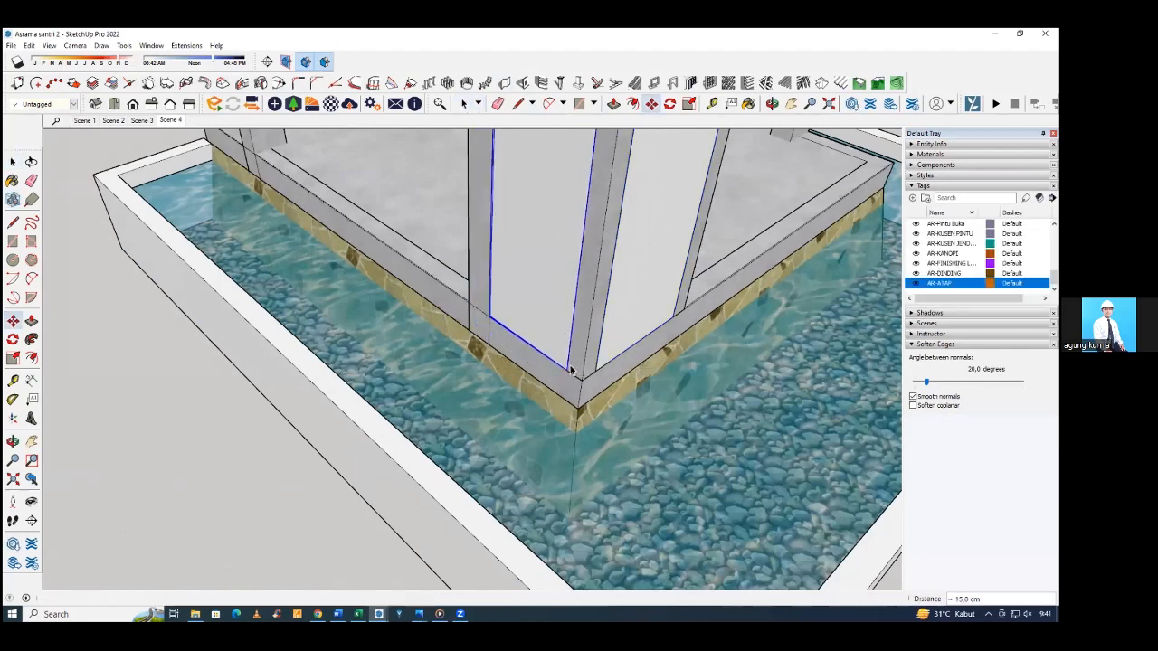
key(space)
middle_drag(472, 341, 553, 348)
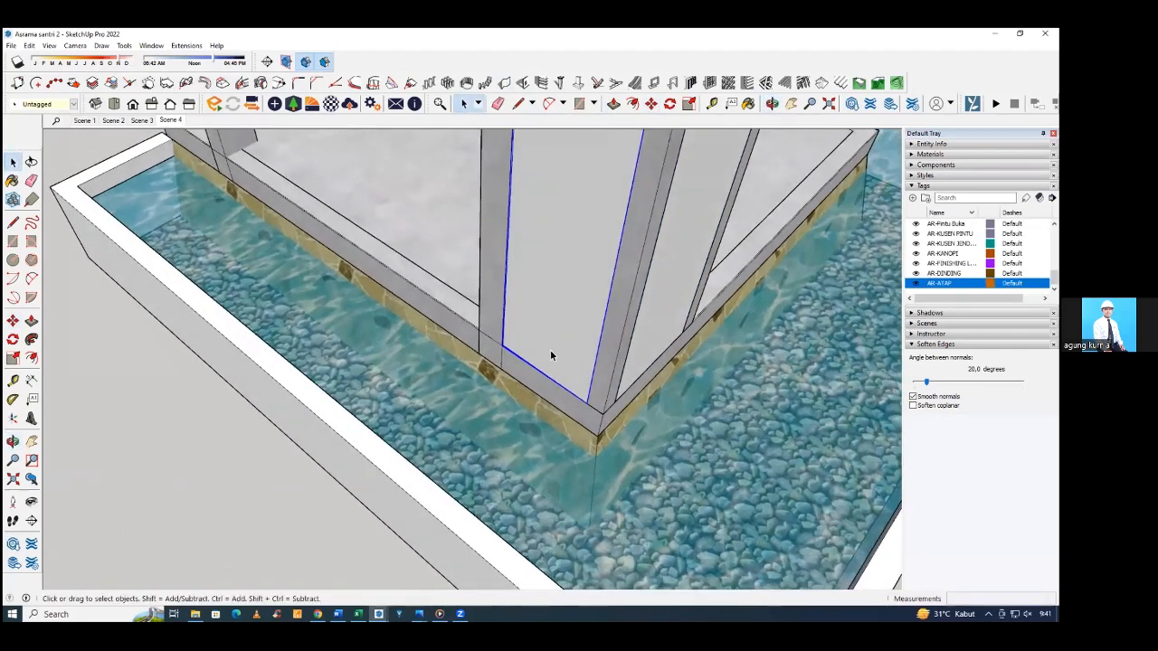
key(Delete)
scroll(568, 359, up, 4)
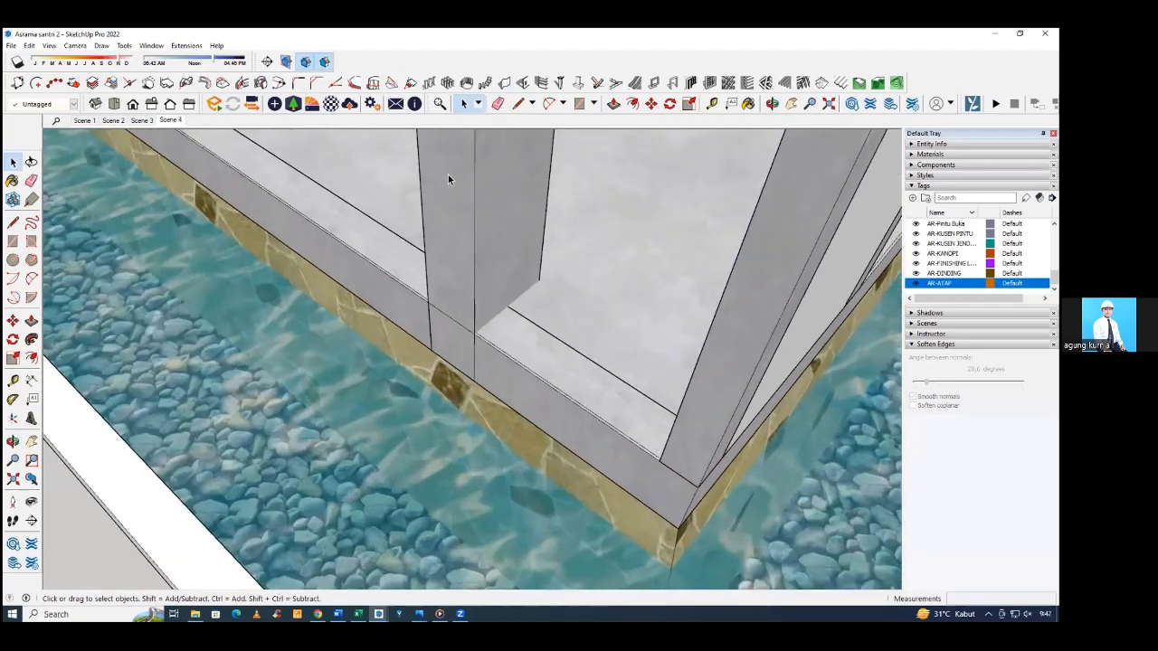
click(504, 83)
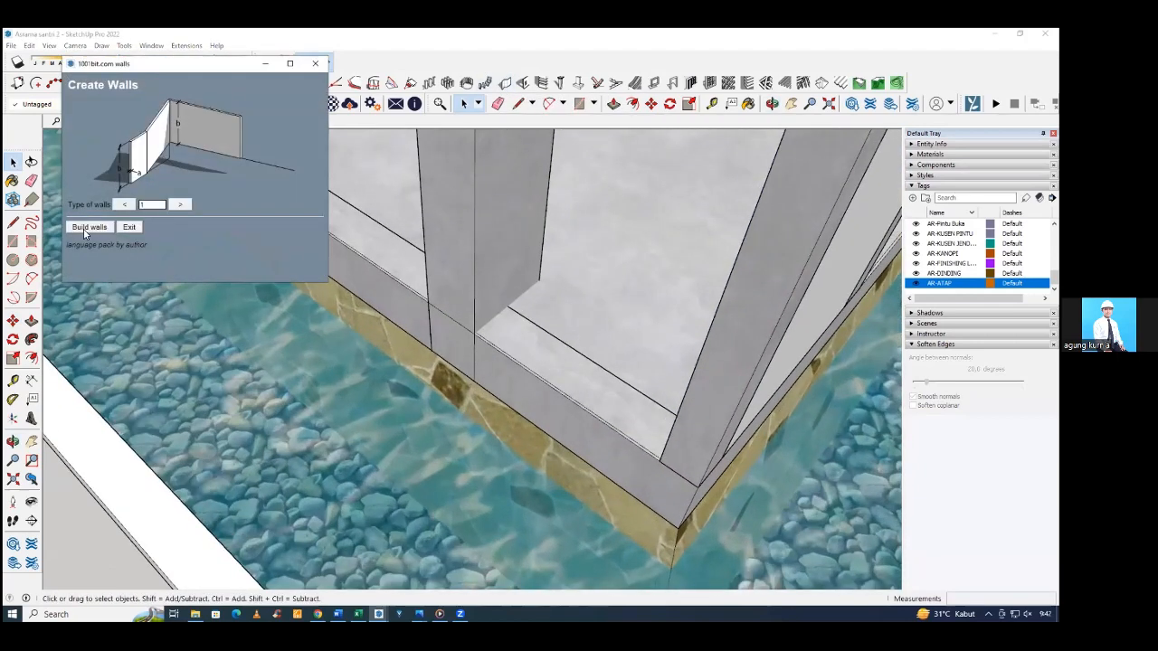
click(85, 228)
click(91, 317)
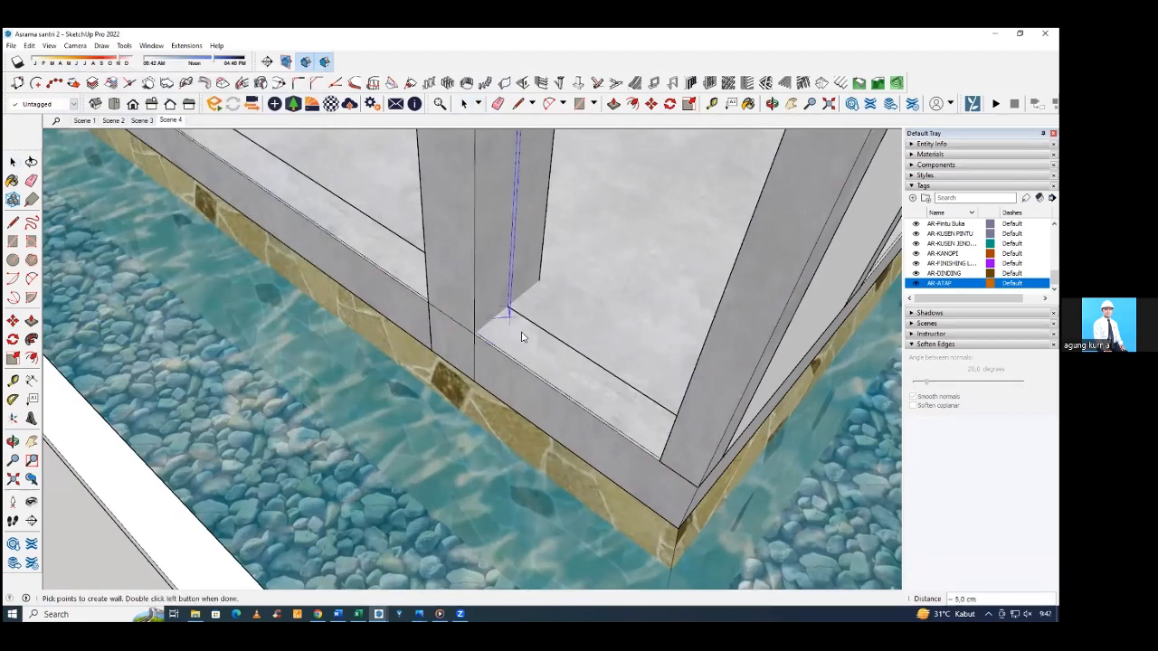
middle_drag(520, 331, 699, 360)
scroll(700, 311, up, 1)
key(space)
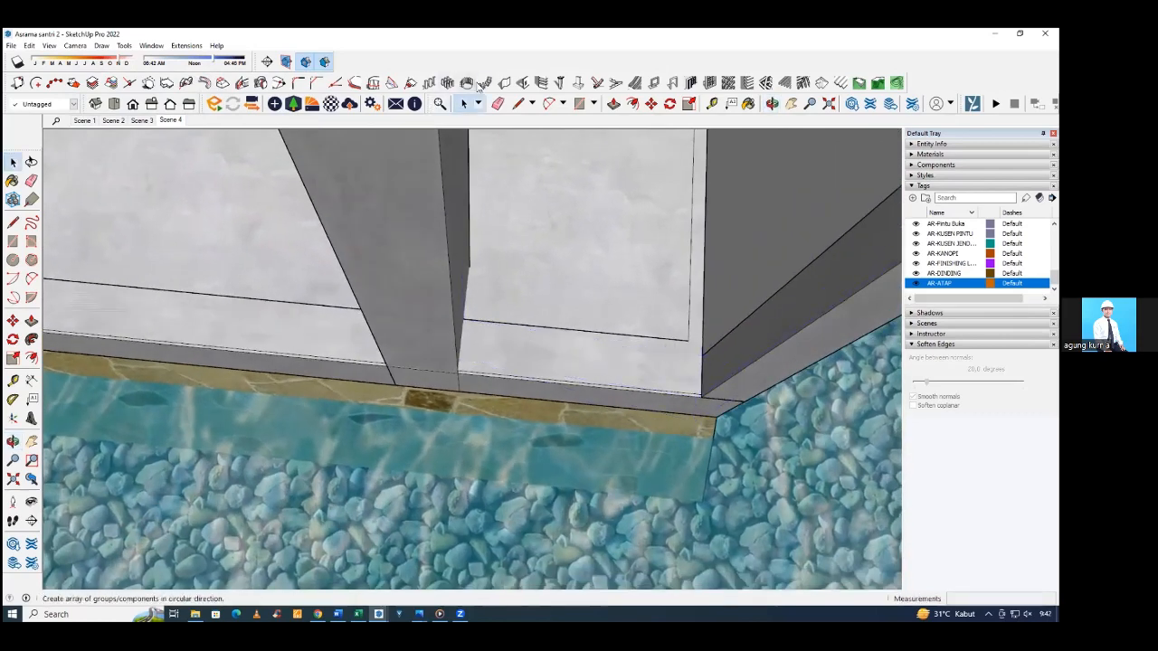
Build a 290 cm high wall segment about 85 cm long on the side beam, from the corner column's outer edge to the adjacent column.
click(503, 84)
click(89, 228)
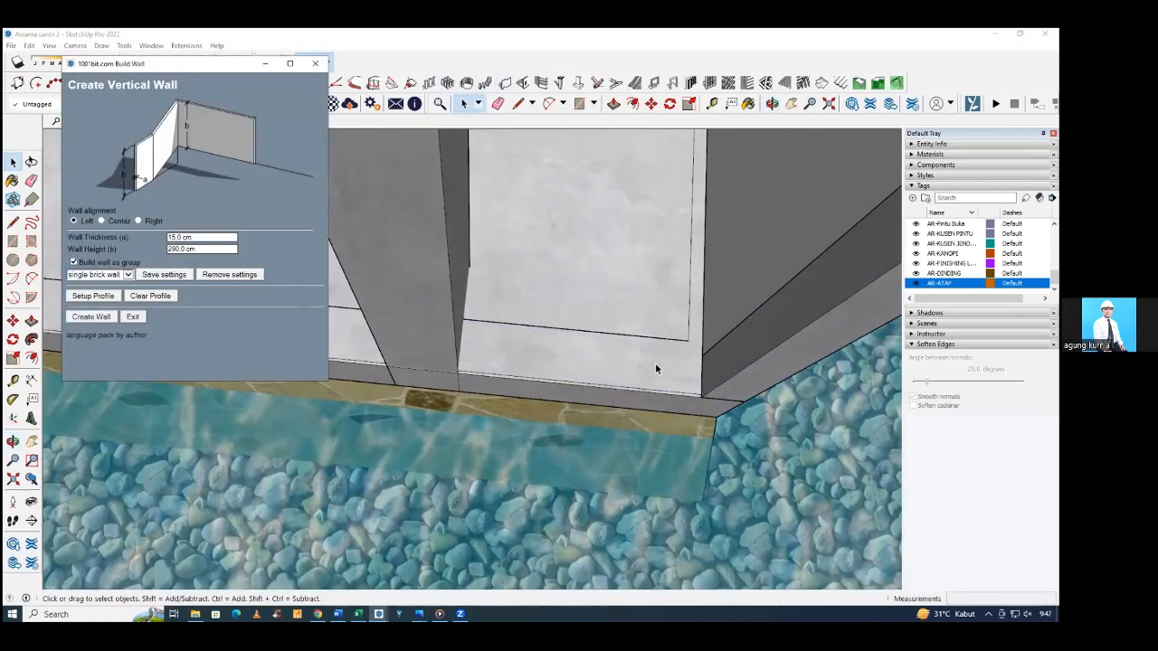
click(90, 316)
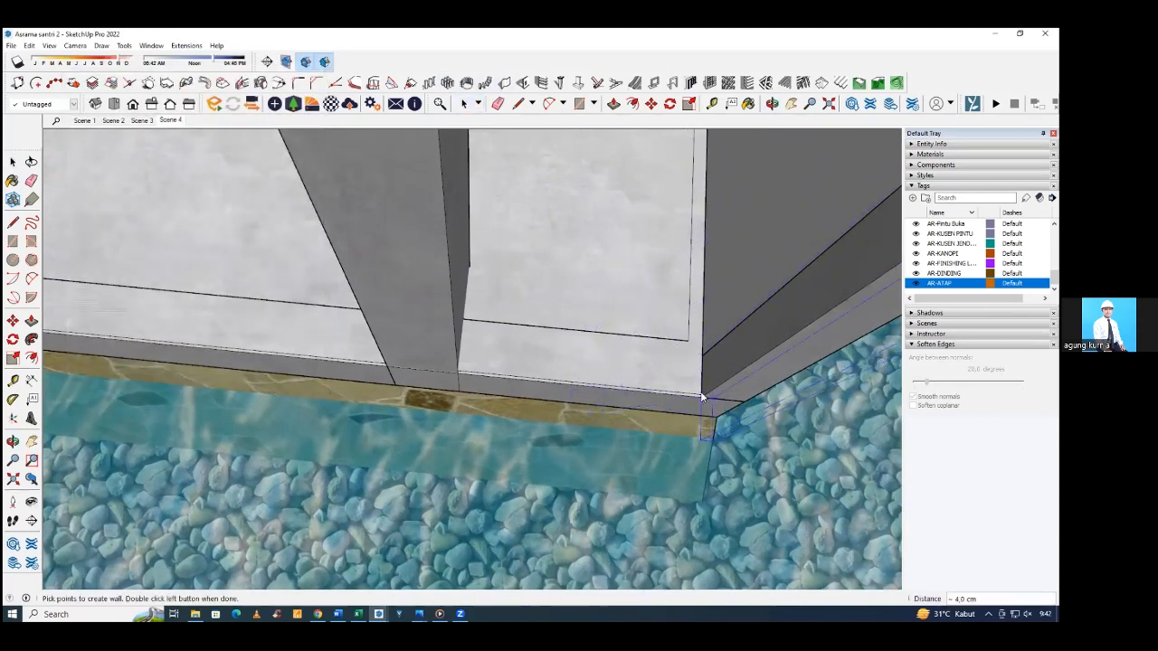
middle_drag(700, 397, 597, 400)
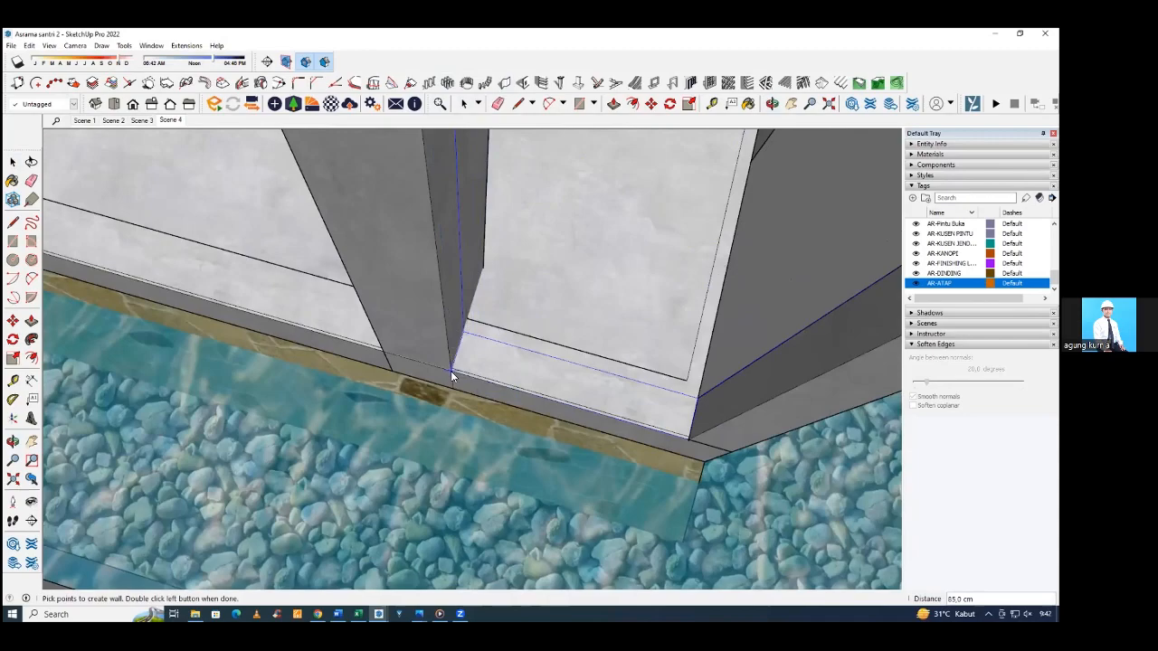
middle_drag(451, 371, 348, 280)
Examine the reference house's brick facade and compare it with the two wall segments at the frame's corner.
scroll(481, 310, down, 4)
scroll(472, 308, down, 2)
scroll(482, 289, down, 2)
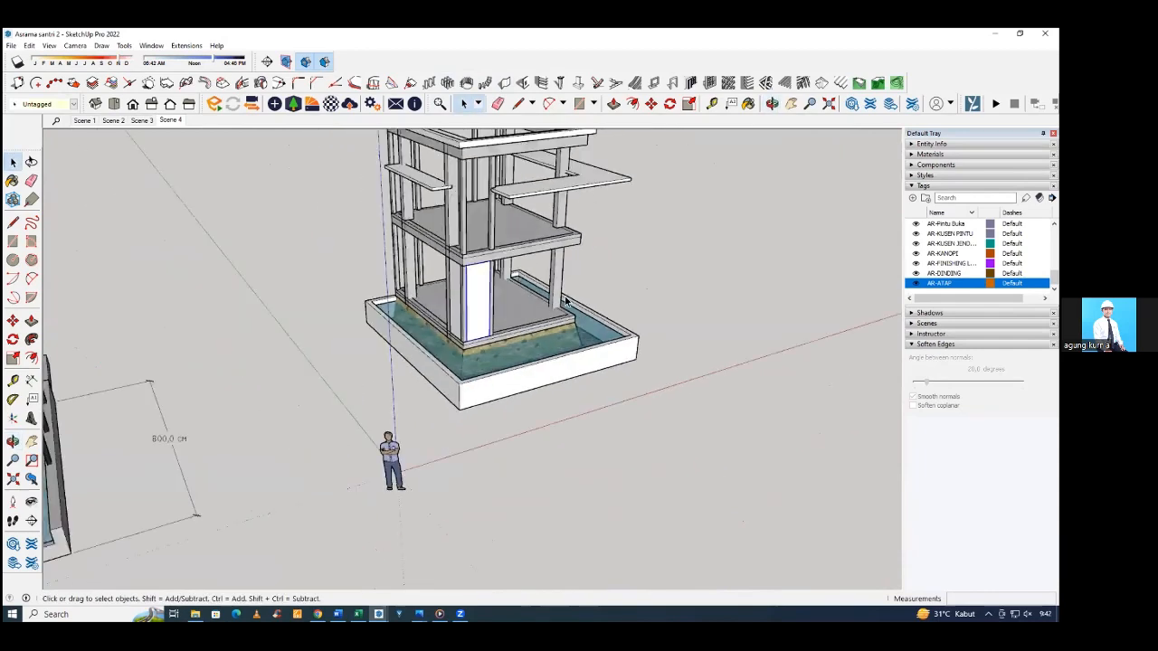
scroll(579, 304, down, 2)
scroll(584, 308, down, 3)
middle_drag(584, 308, 185, 418)
scroll(570, 398, up, 4)
middle_drag(236, 378, 543, 217)
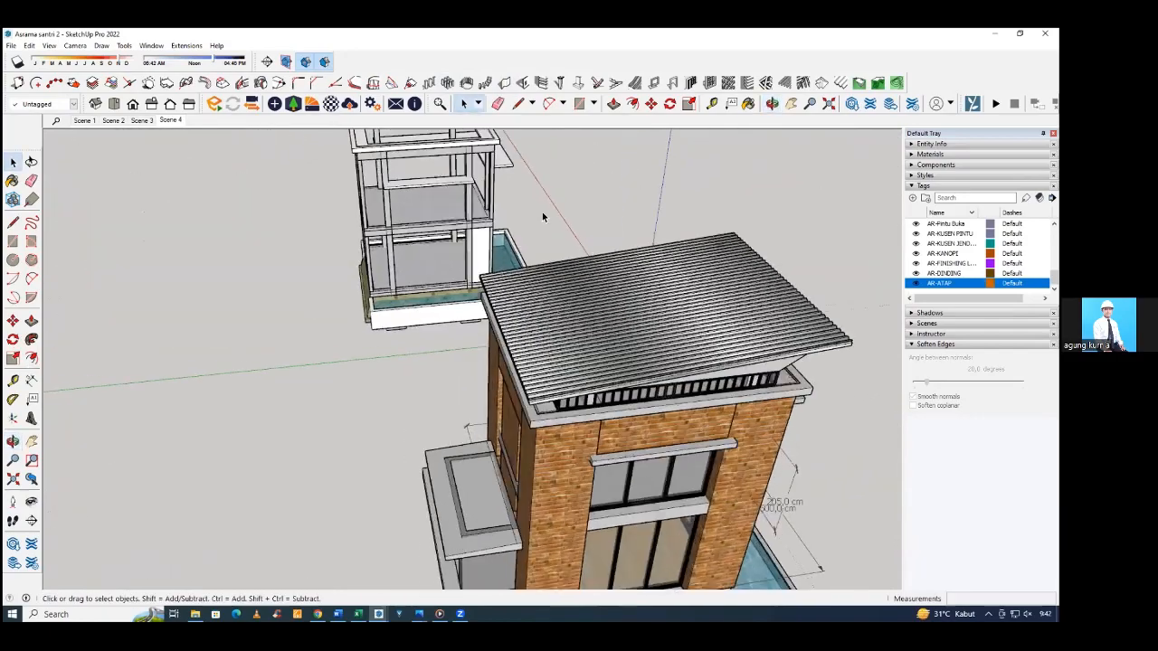
scroll(507, 237, up, 5)
scroll(499, 237, up, 3)
Inspect both new corner wall segments and the open bays beside them on the ground floor.
click(499, 237)
middle_drag(434, 261, 706, 251)
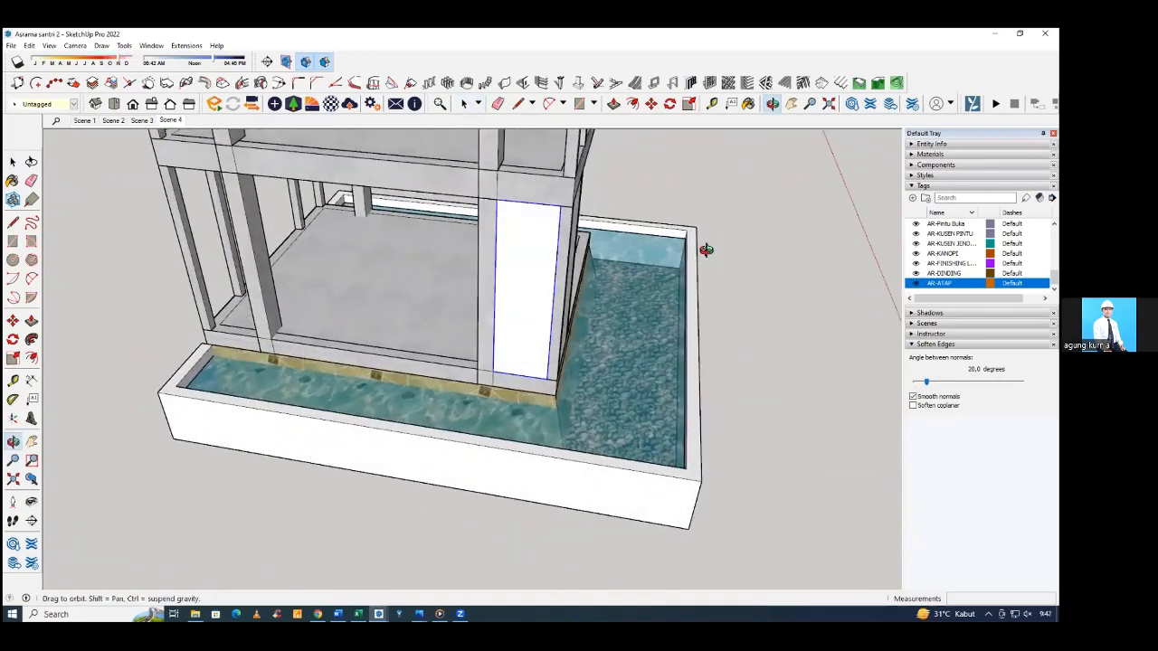
mouse_move(330, 380)
middle_down()
mouse_move(412, 389)
mouse_move(394, 400)
mouse_move(426, 388)
mouse_move(323, 421)
mouse_move(406, 406)
mouse_move(366, 418)
mouse_move(285, 427)
mouse_move(325, 387)
middle_up()
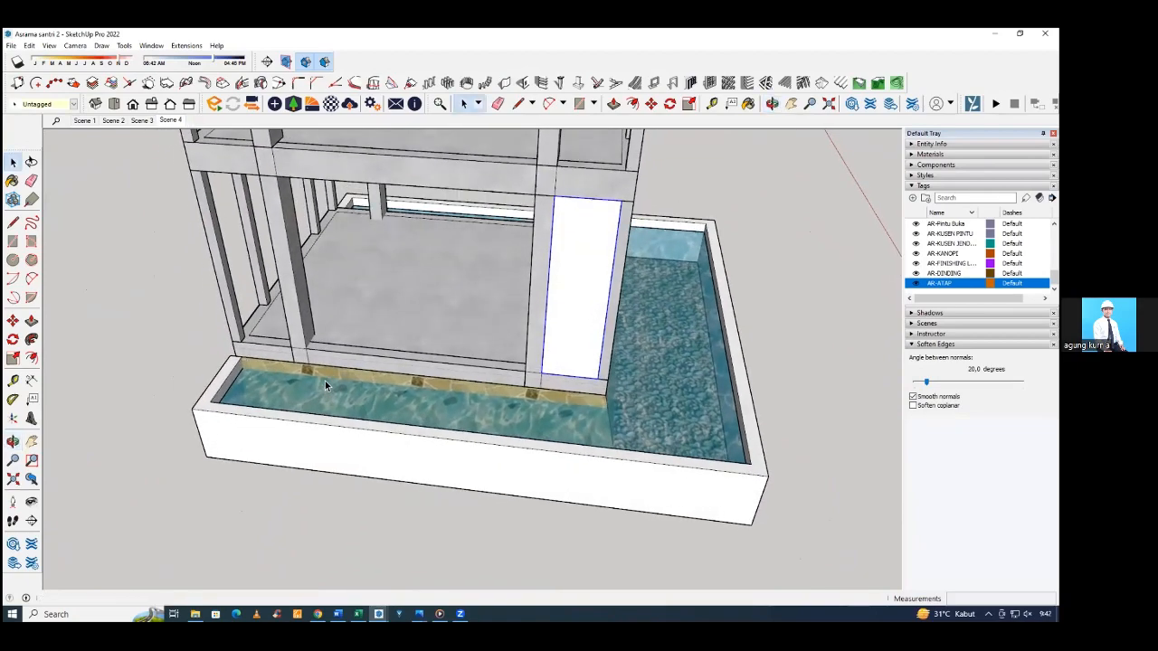
middle_drag(431, 317, 574, 395)
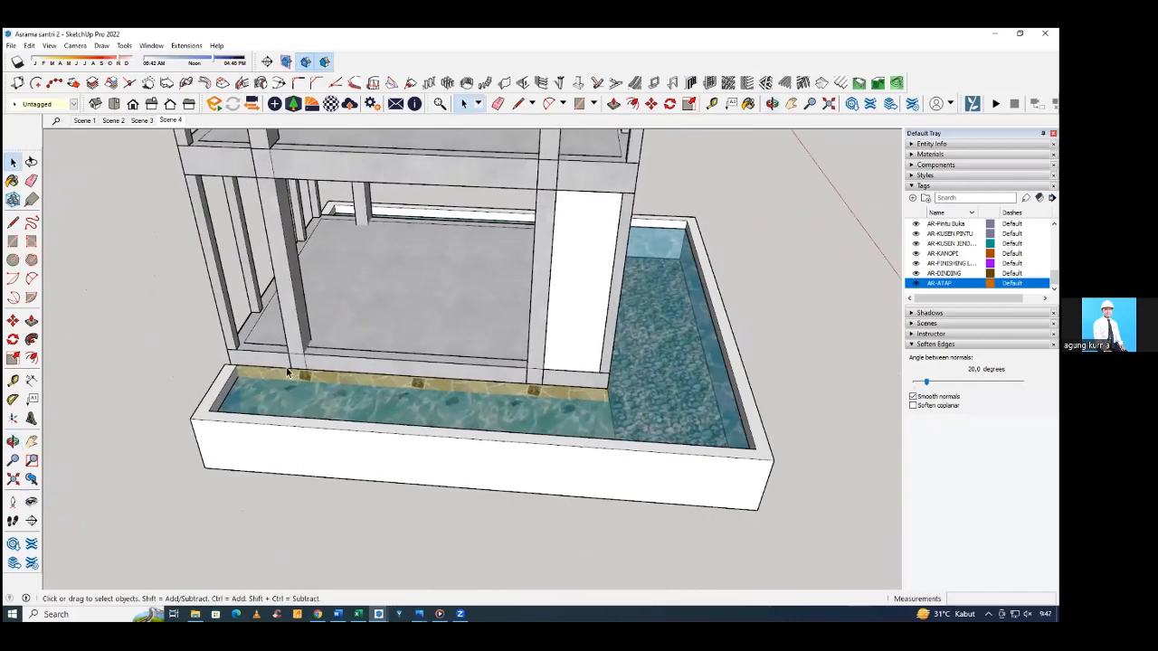
middle_drag(632, 319, 439, 331)
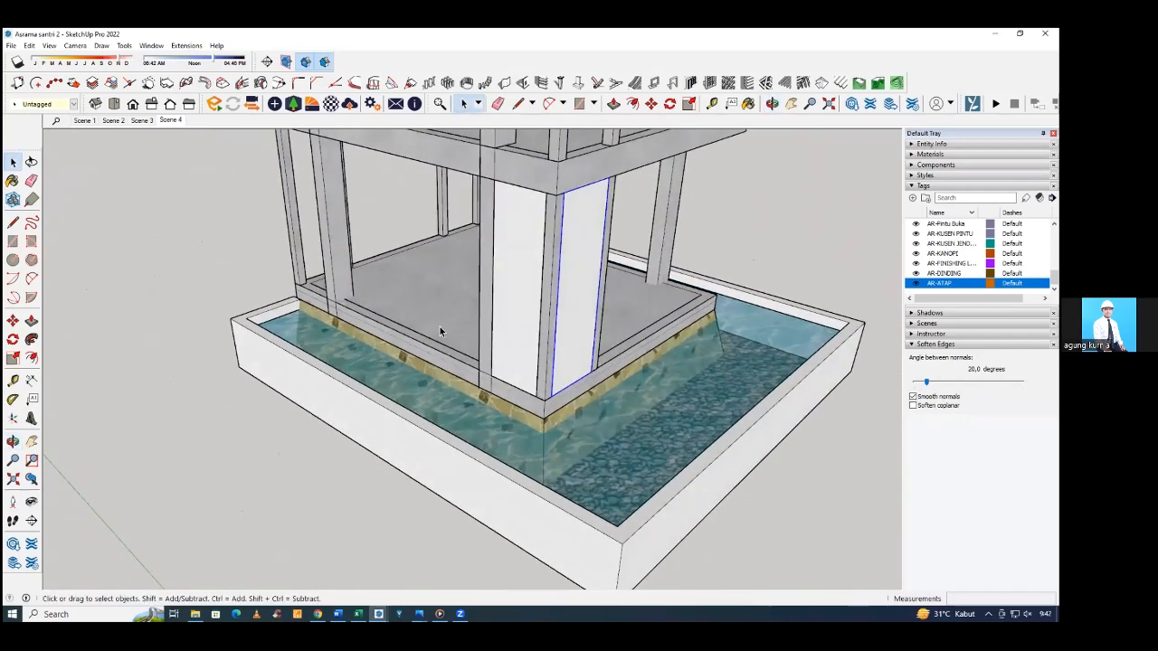
click(183, 267)
middle_drag(675, 332, 630, 323)
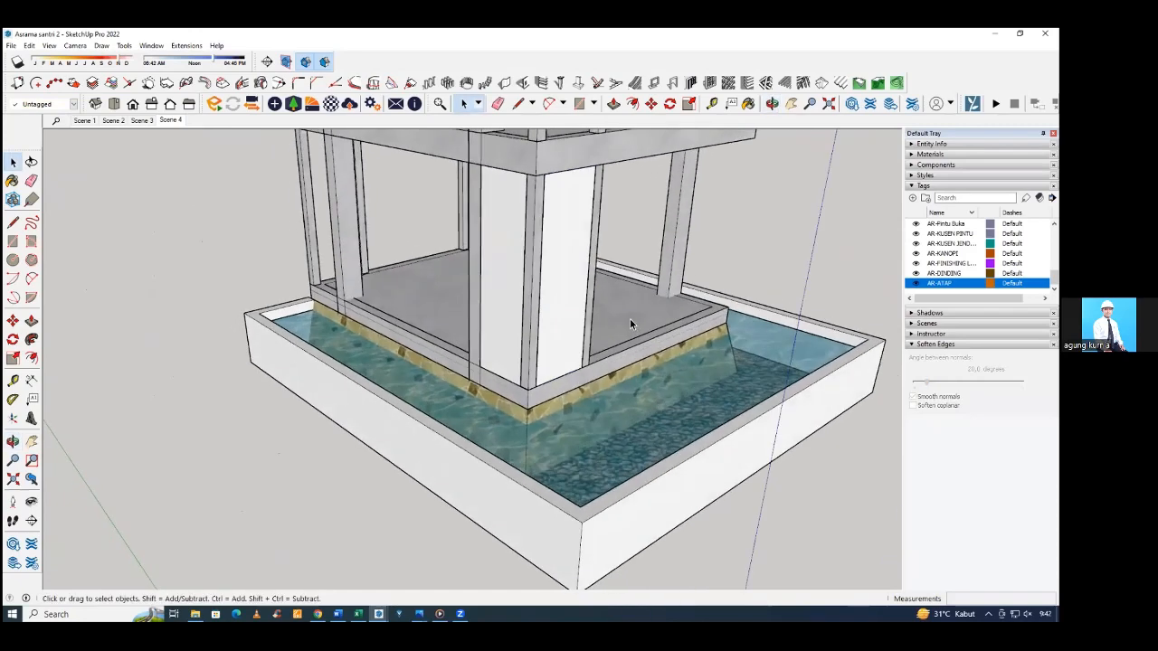
middle_drag(536, 328, 480, 310)
Pick the Brick Antique 01 material from the Brick, Cladding and Siding collection for painting.
click(512, 292)
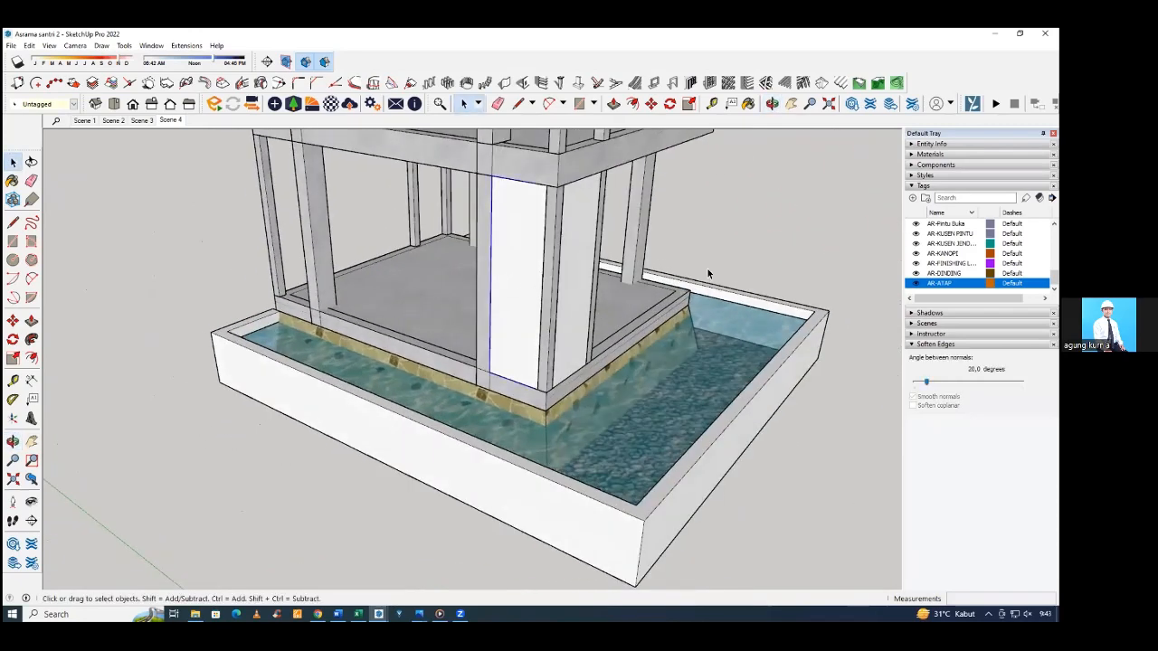
click(927, 153)
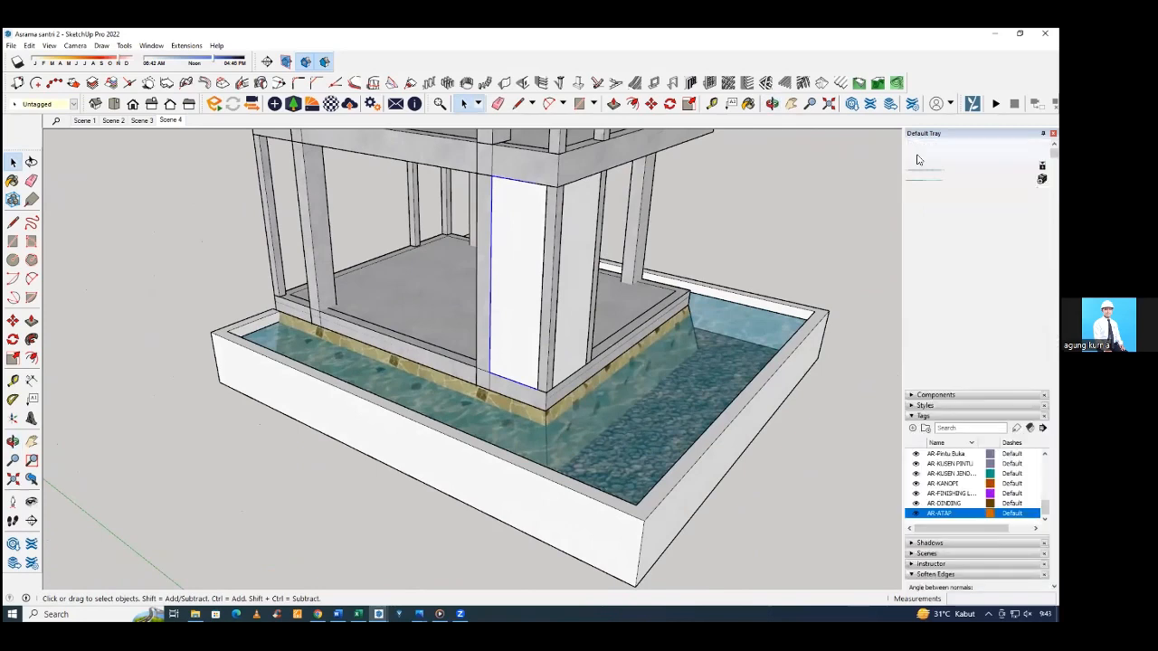
scroll(965, 307, down, 2)
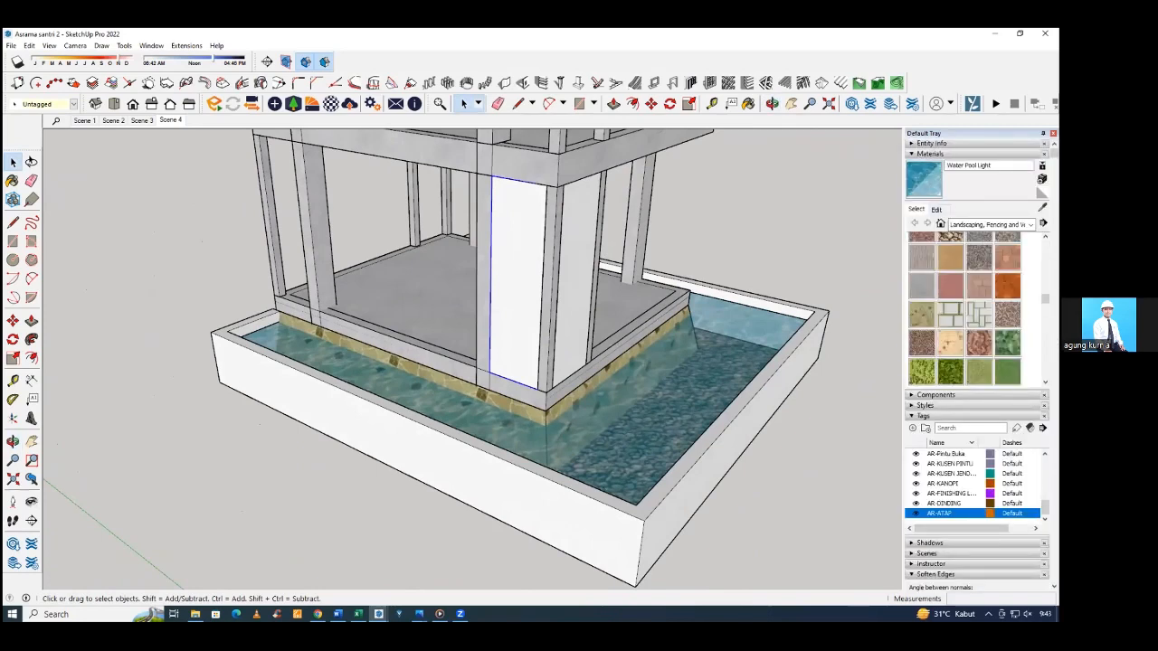
scroll(964, 307, up, 2)
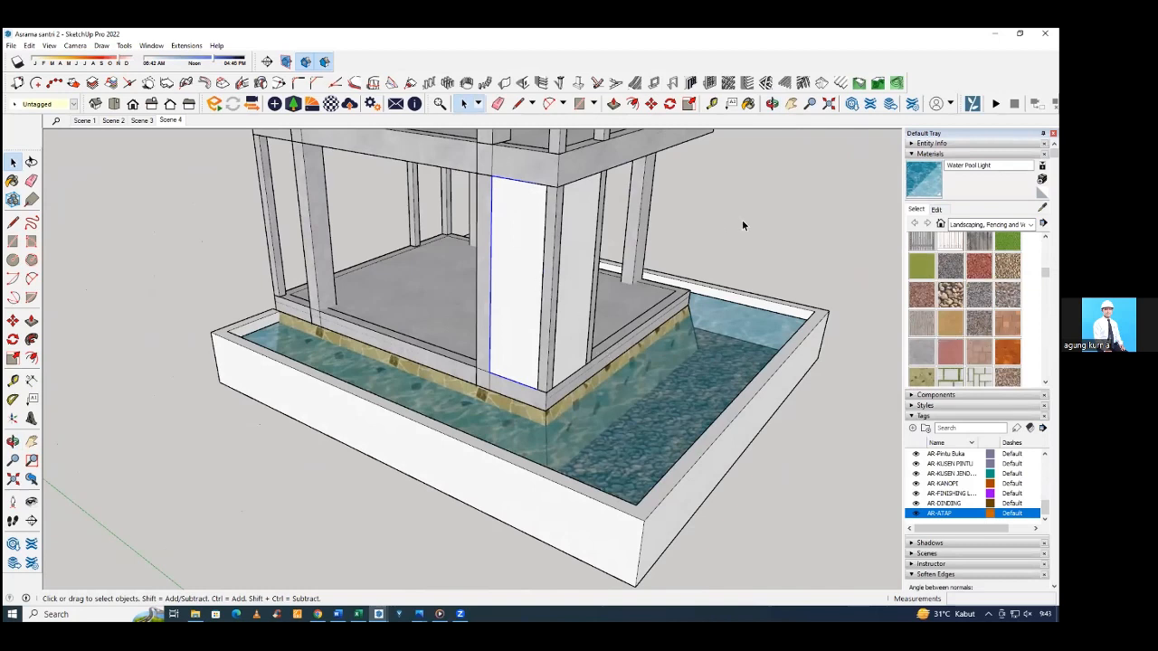
key(b)
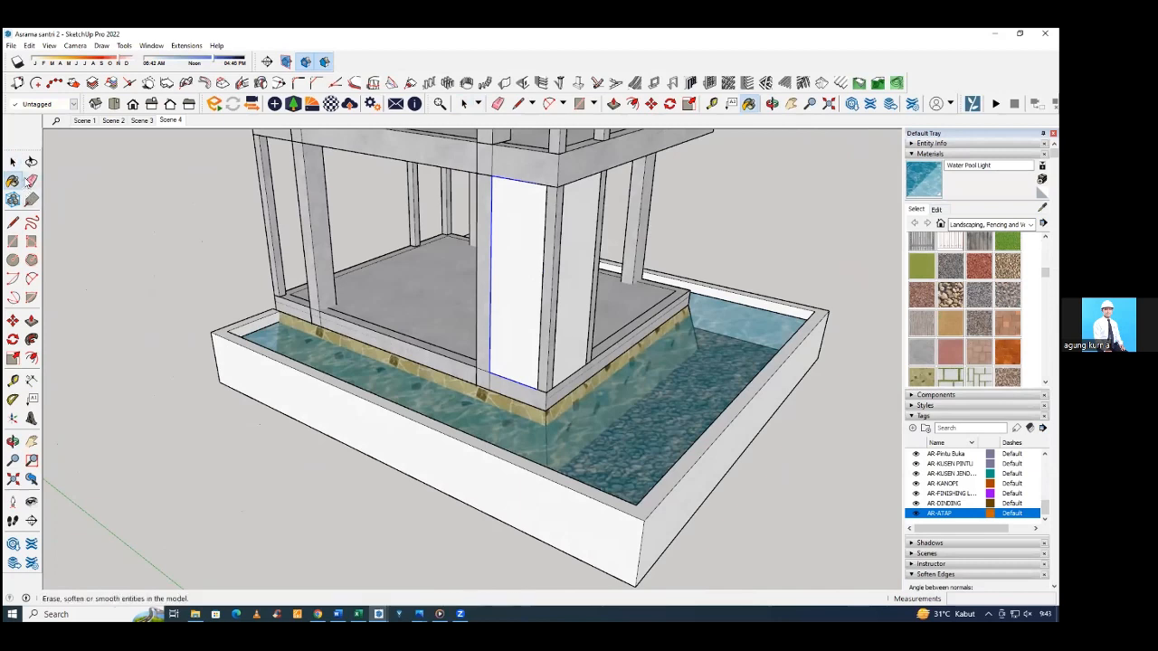
click(14, 181)
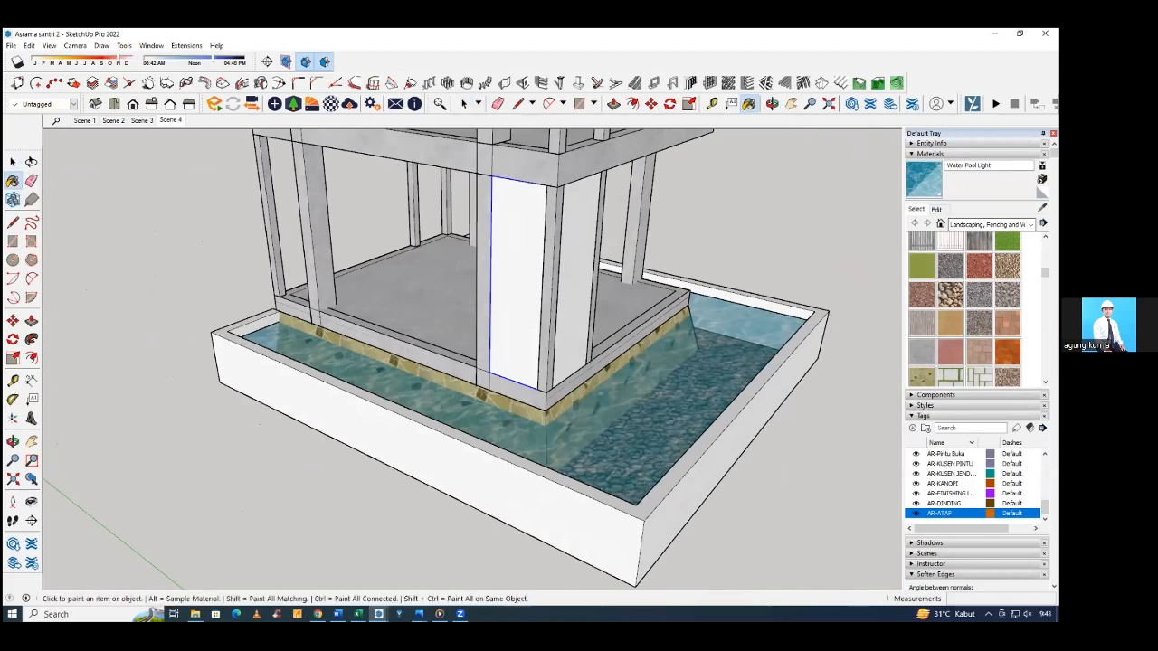
click(1030, 224)
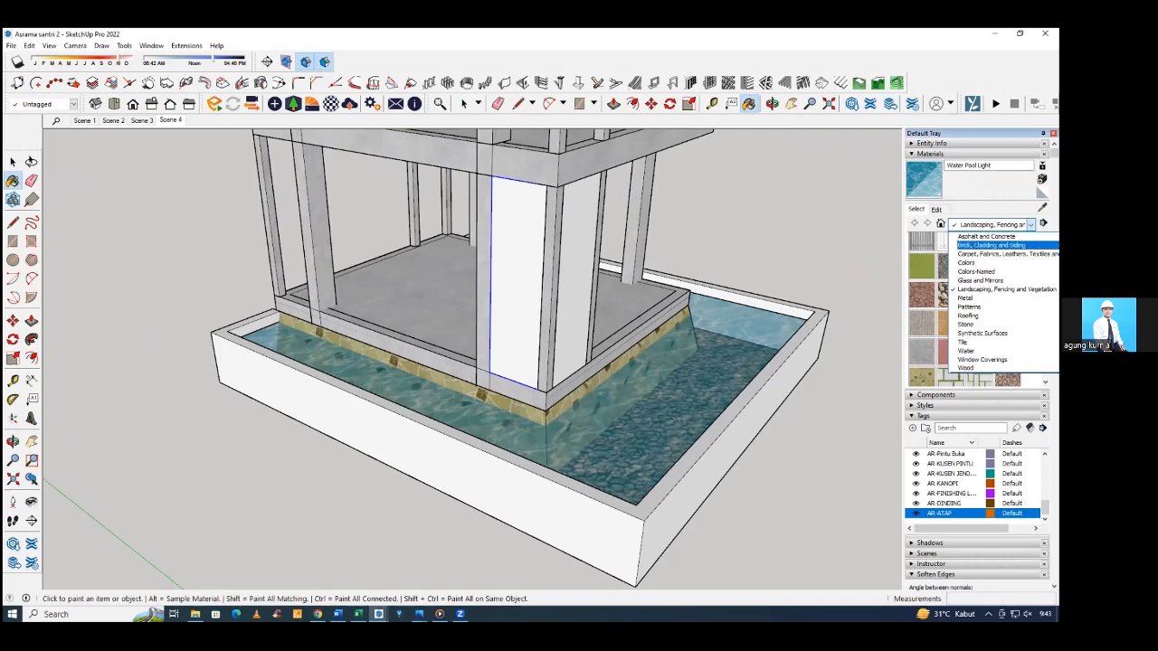
click(991, 245)
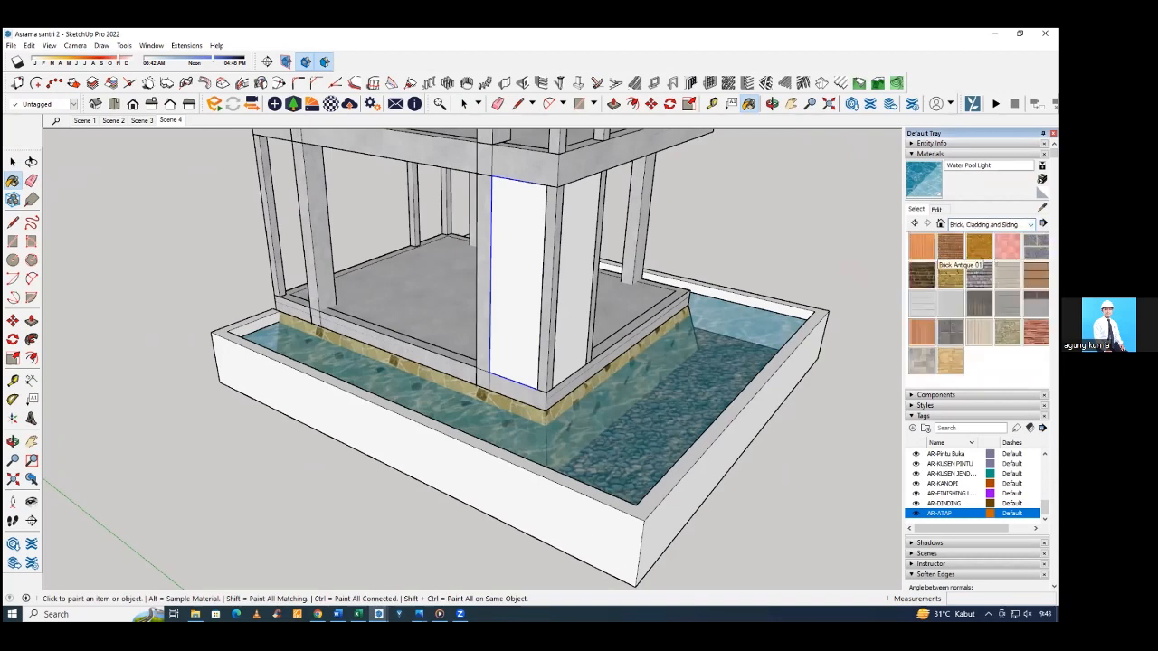
click(950, 246)
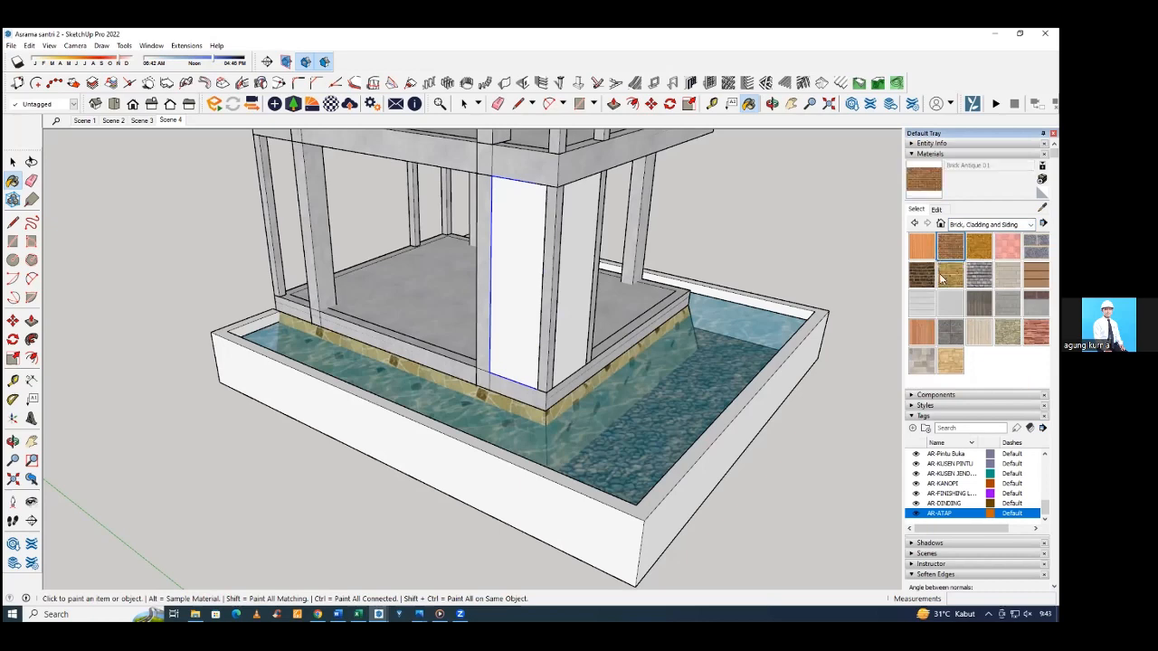
Paint both ground-floor corner wall segments with the Brick Antique 01 material.
click(576, 282)
click(534, 271)
mouse_move(534, 271)
middle_down()
mouse_move(418, 266)
mouse_move(315, 225)
mouse_move(367, 310)
middle_up()
scroll(424, 347, down, 2)
middle_drag(424, 349, 450, 282)
scroll(455, 181, up, 1)
scroll(455, 181, up, 3)
middle_drag(455, 181, 515, 254)
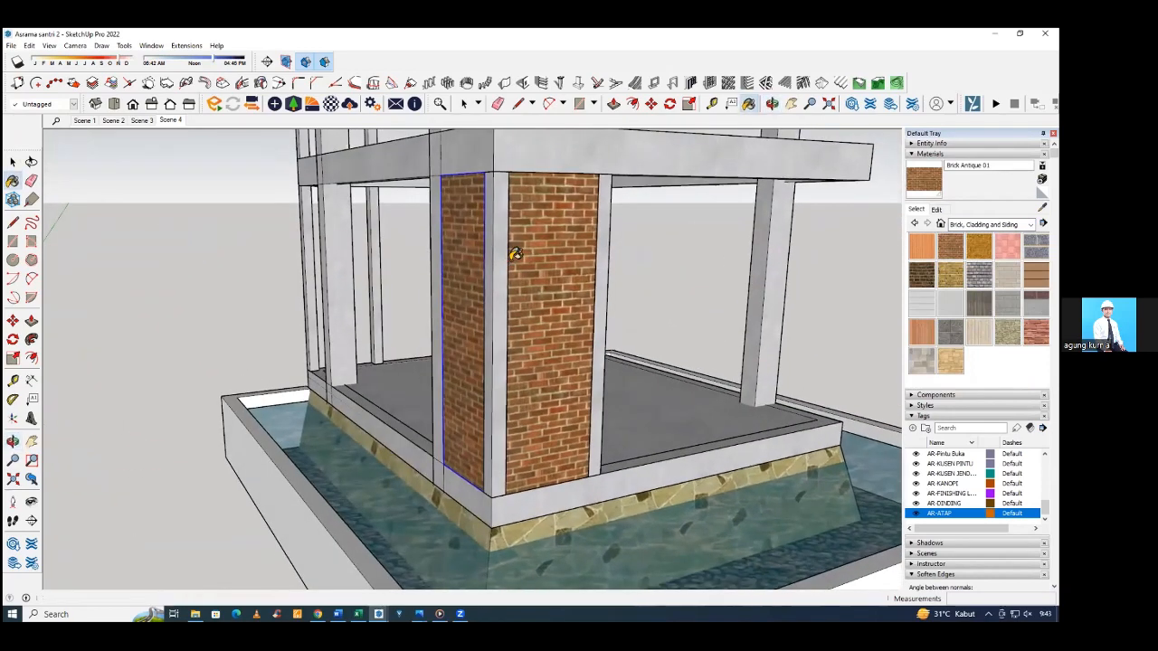
scroll(546, 269, down, 1)
Assign both brick wall segments at the corner to the AR-DINDING tag.
key(space)
click(534, 283)
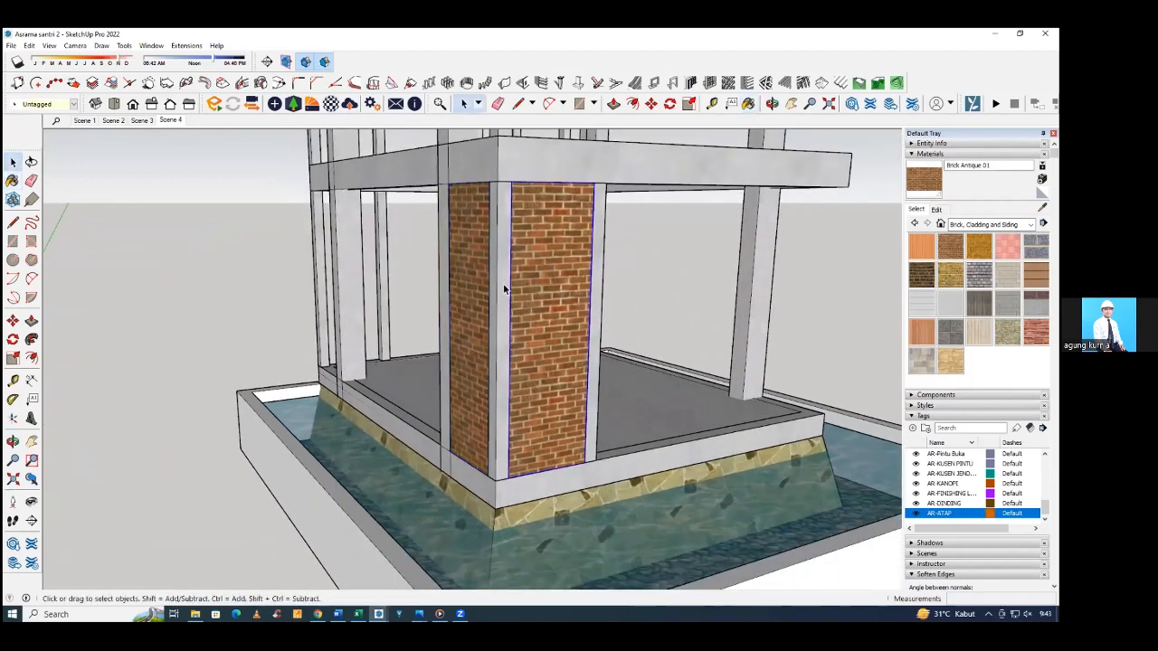
middle_drag(504, 284, 588, 332)
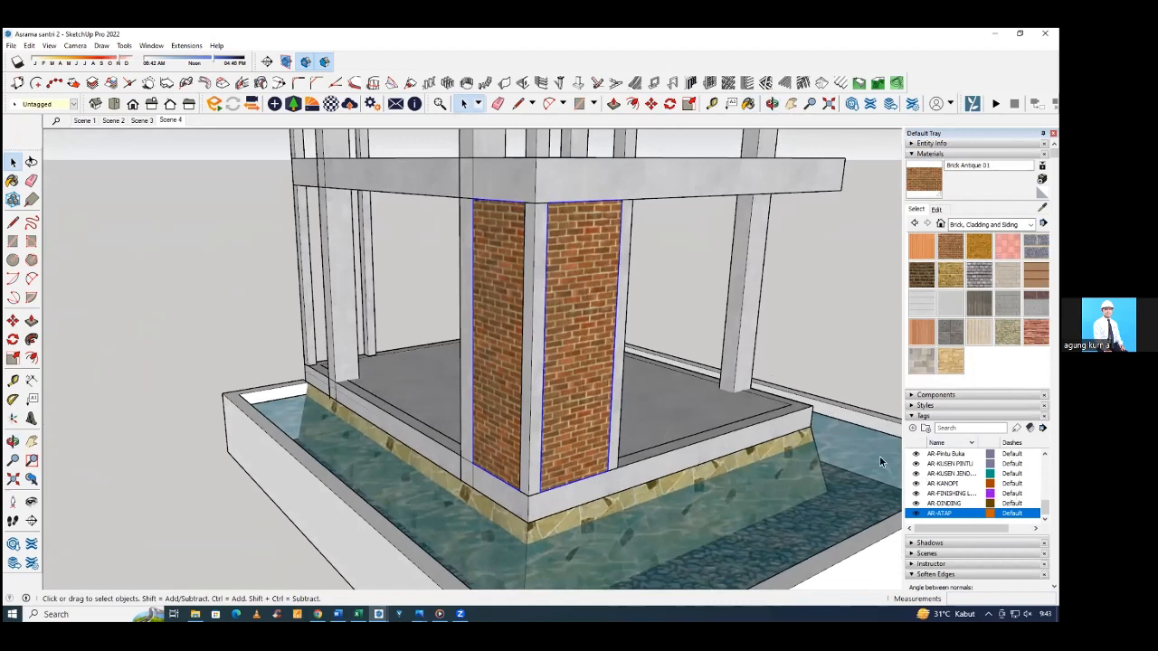
mouse_move(14, 107)
mouse_down()
mouse_move(60, 160)
mouse_move(102, 179)
mouse_move(40, 113)
mouse_move(27, 106)
mouse_move(25, 117)
mouse_up()
click(40, 104)
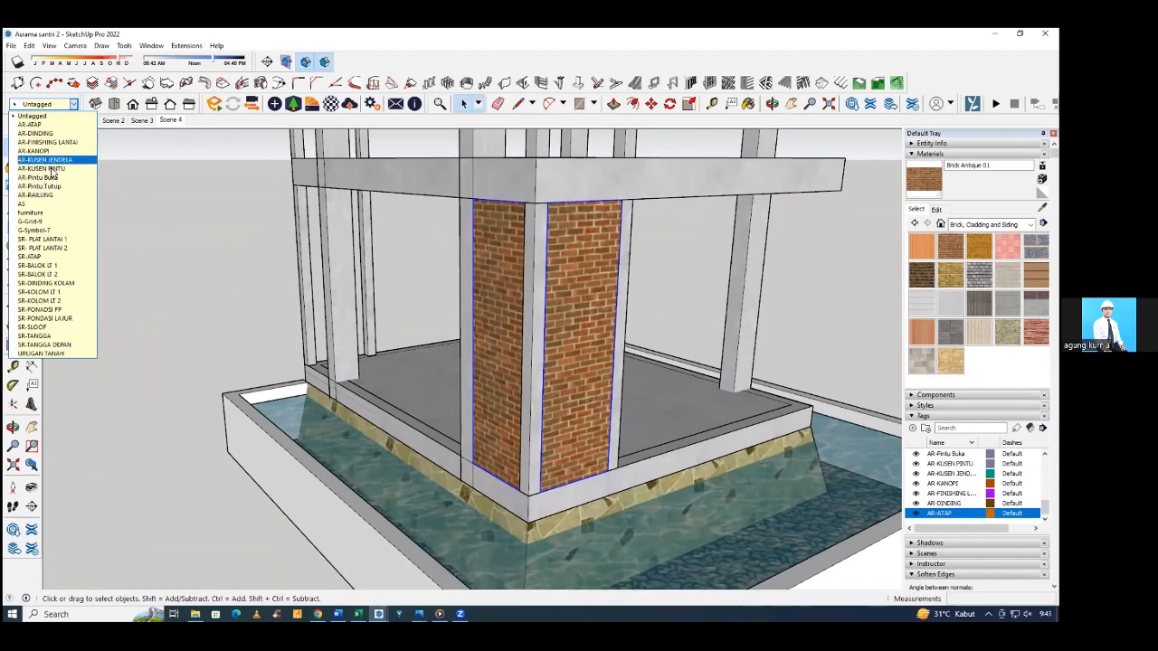
click(33, 116)
middle_drag(196, 256, 606, 378)
click(658, 393)
scroll(647, 397, down, 3)
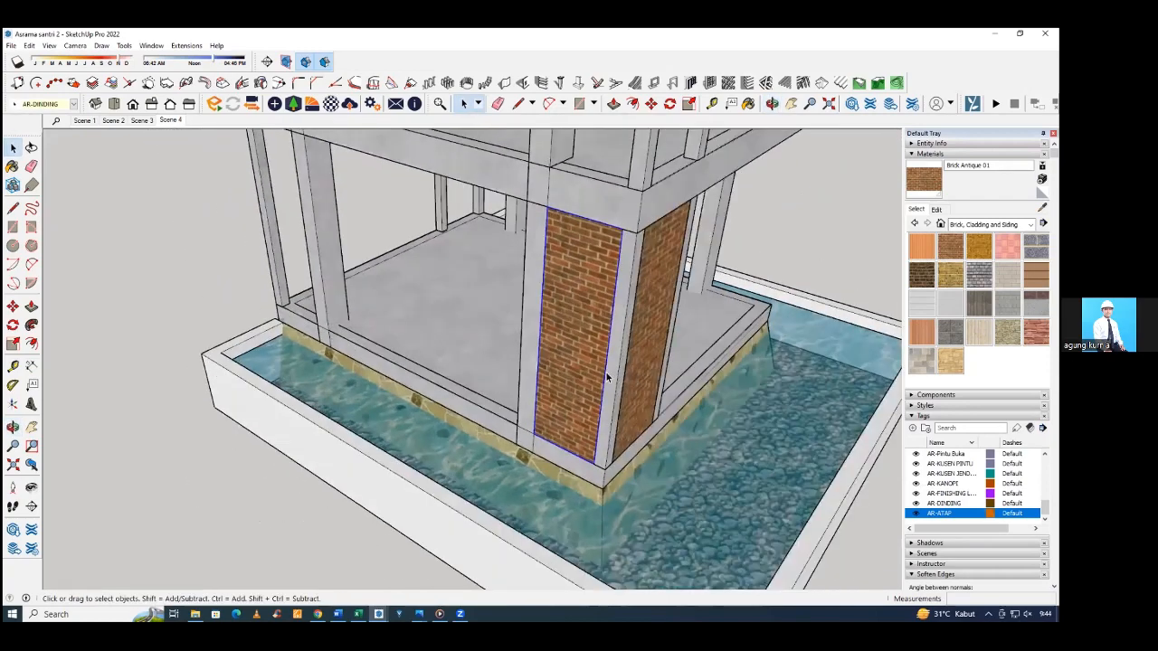
Group the two Brick Antique 01 wall segments at the ground-floor corner.
click(661, 342)
middle_drag(640, 328, 617, 299)
shift+click(606, 333)
right_click(616, 290)
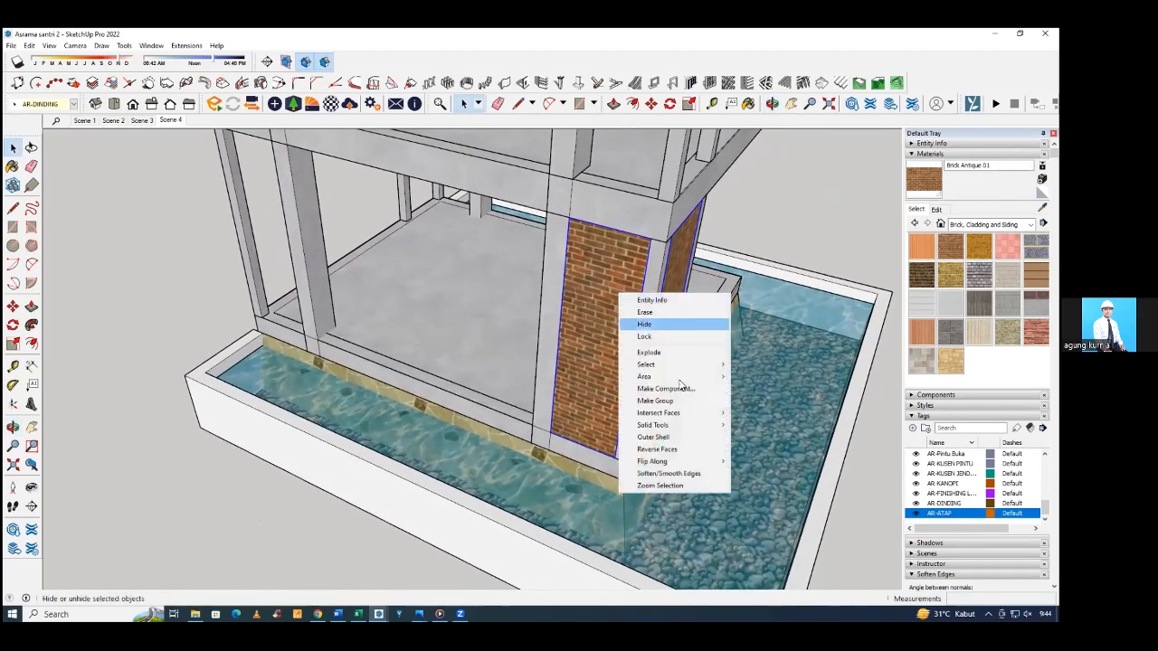
click(651, 401)
middle_drag(646, 401, 637, 432)
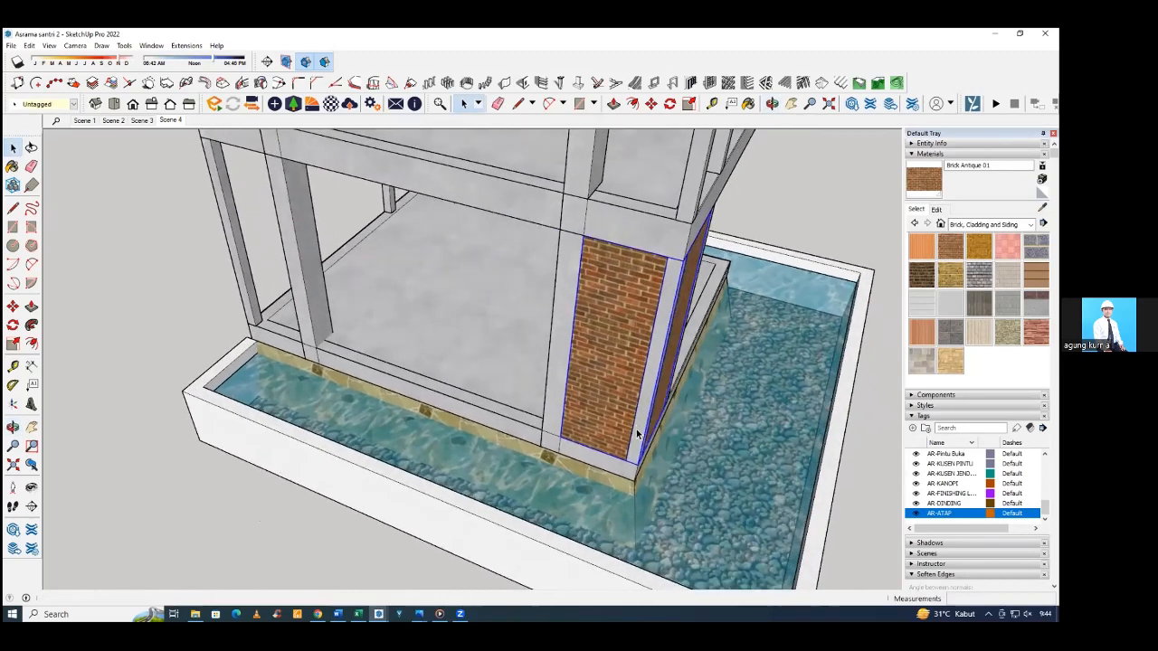
Convert the grouped corner wall segments into a component with the default settings.
key(m)
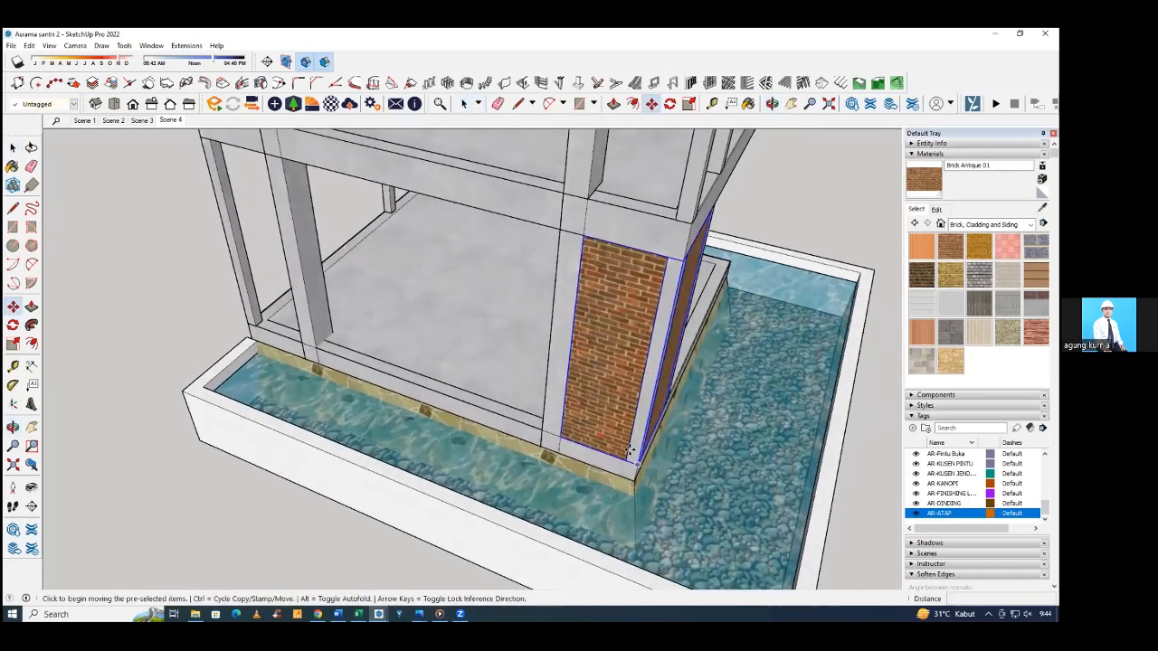
key(space)
right_click(615, 220)
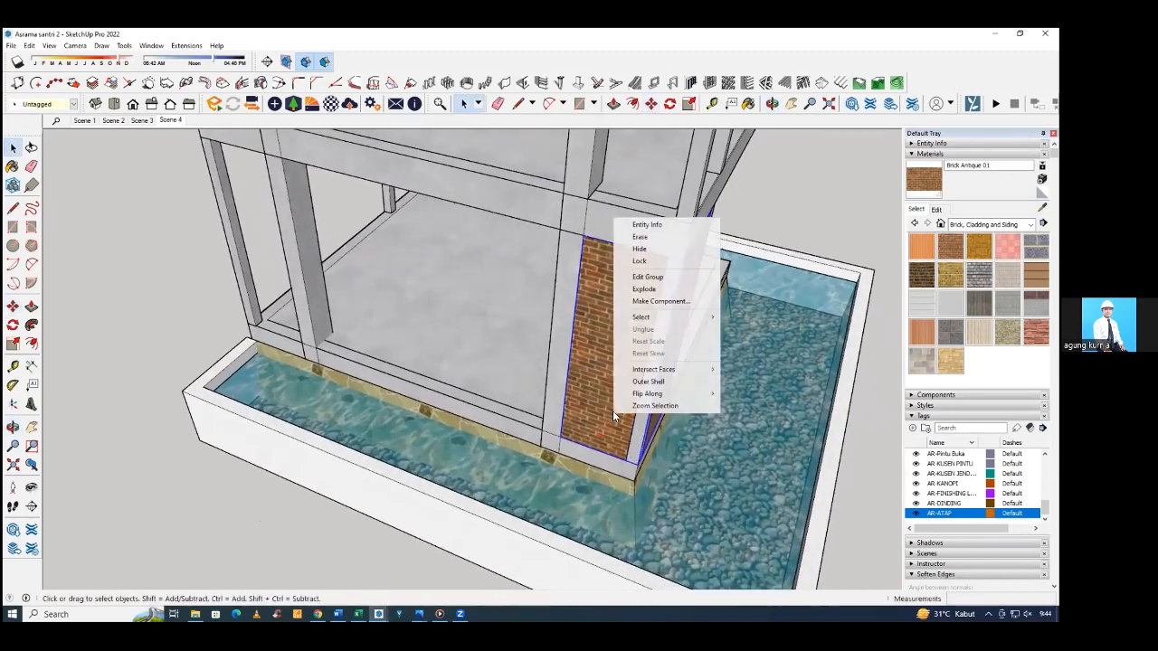
click(658, 301)
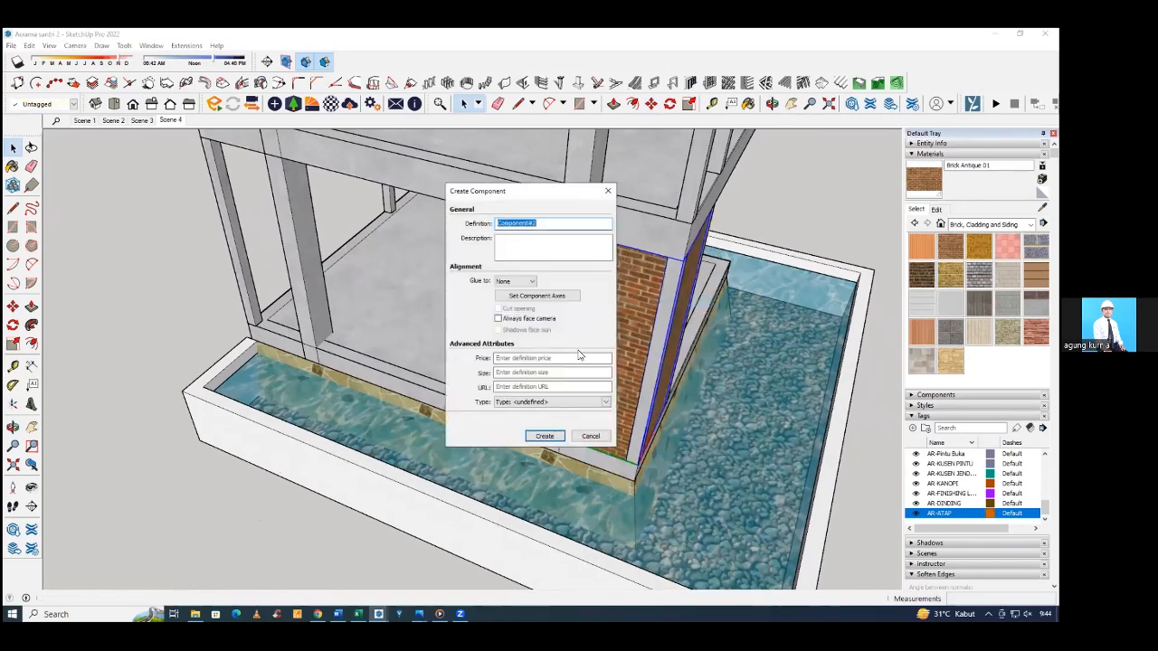
click(609, 192)
right_click(624, 294)
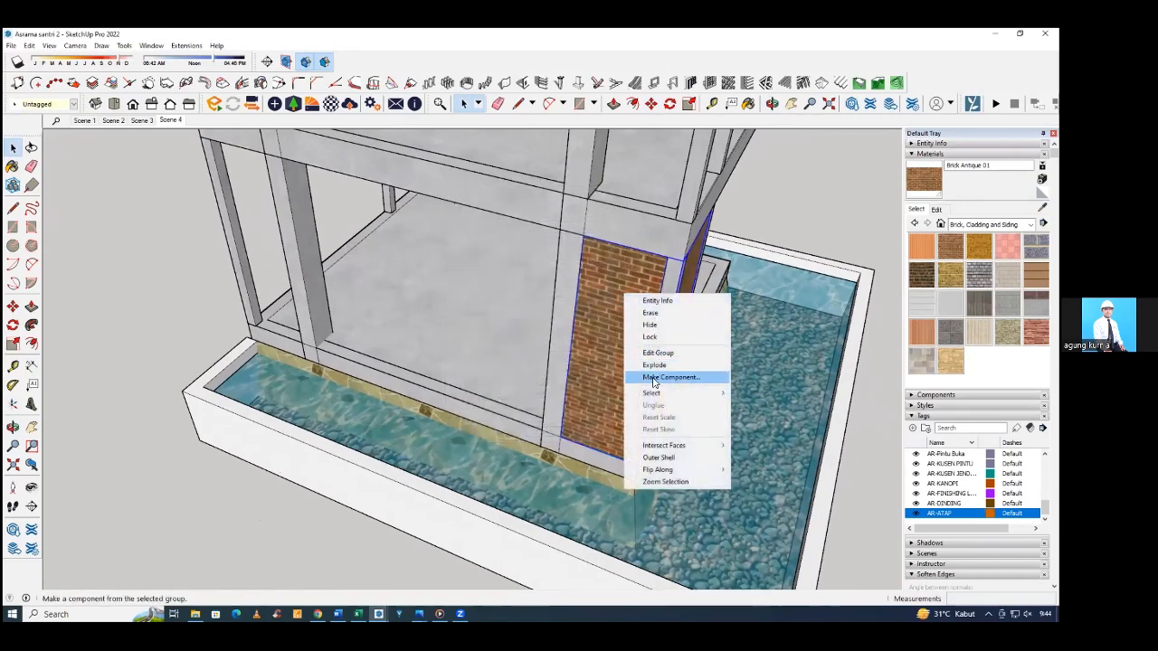
click(653, 381)
key(Return)
middle_drag(558, 386, 650, 380)
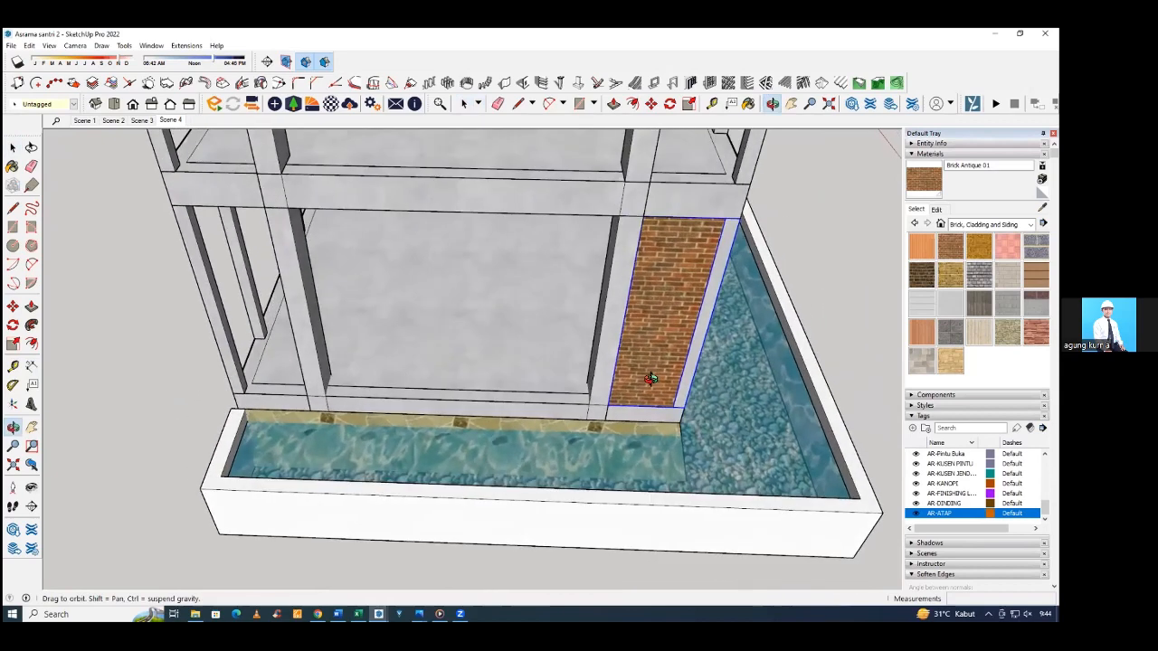
Copy the corner wall component 500 cm along the pond-side facade to the neighbouring ground-floor corner.
key(m)
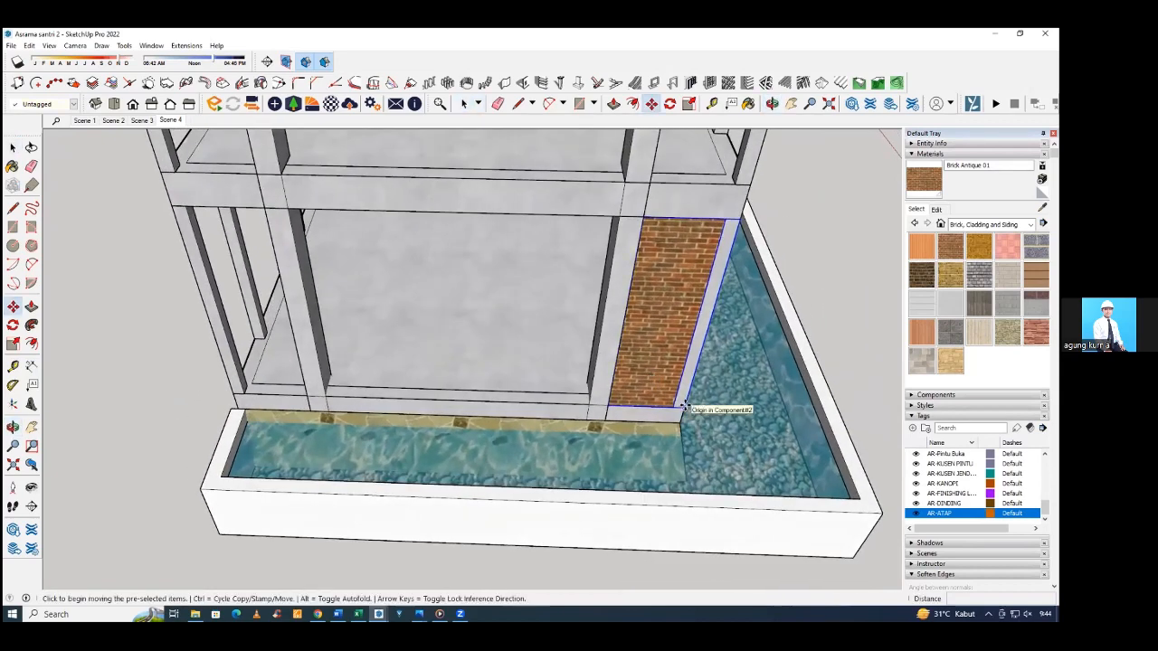
click(685, 405)
key(ctrl)
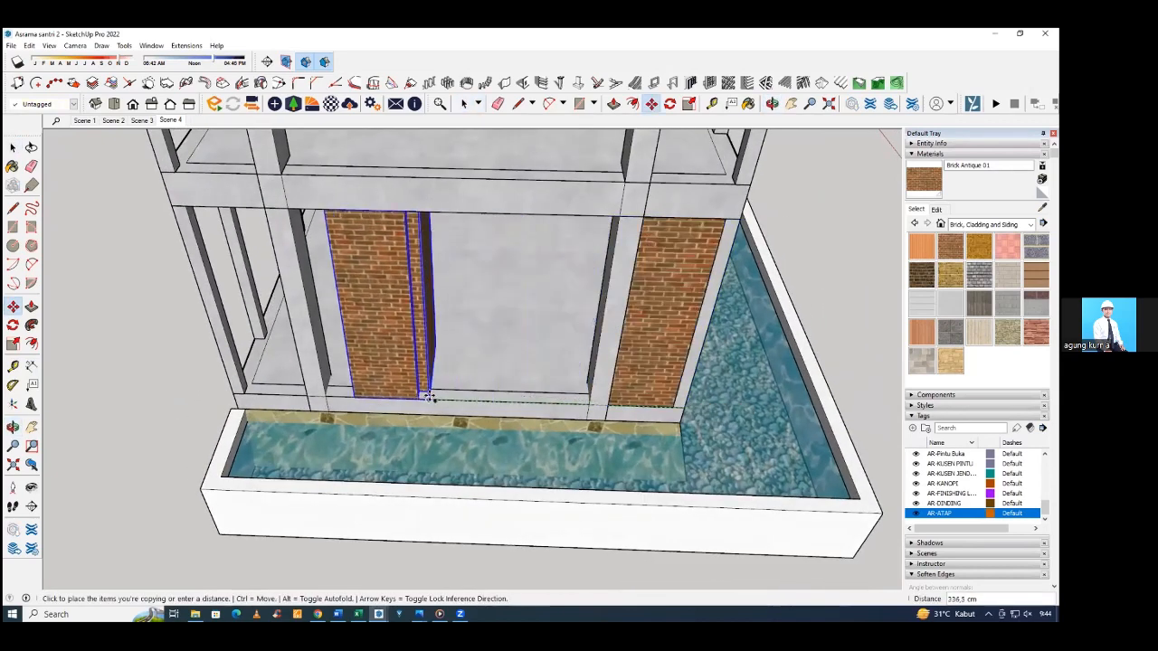
shift+middle_drag(419, 398, 644, 382)
click(554, 383)
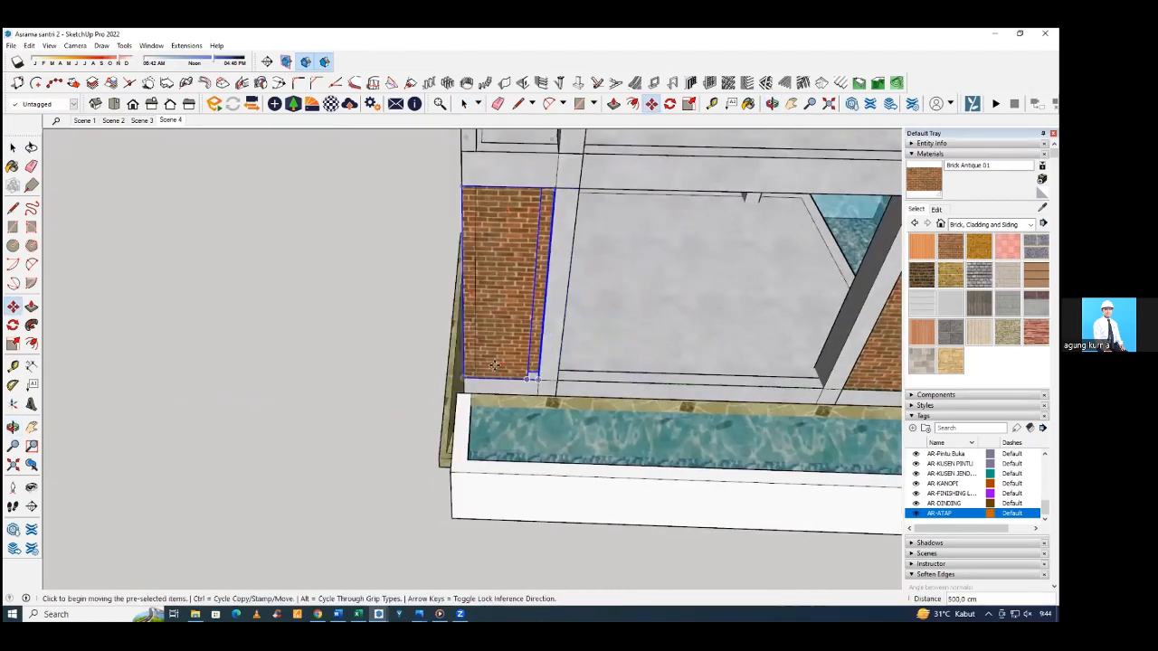
middle_drag(554, 384, 534, 315)
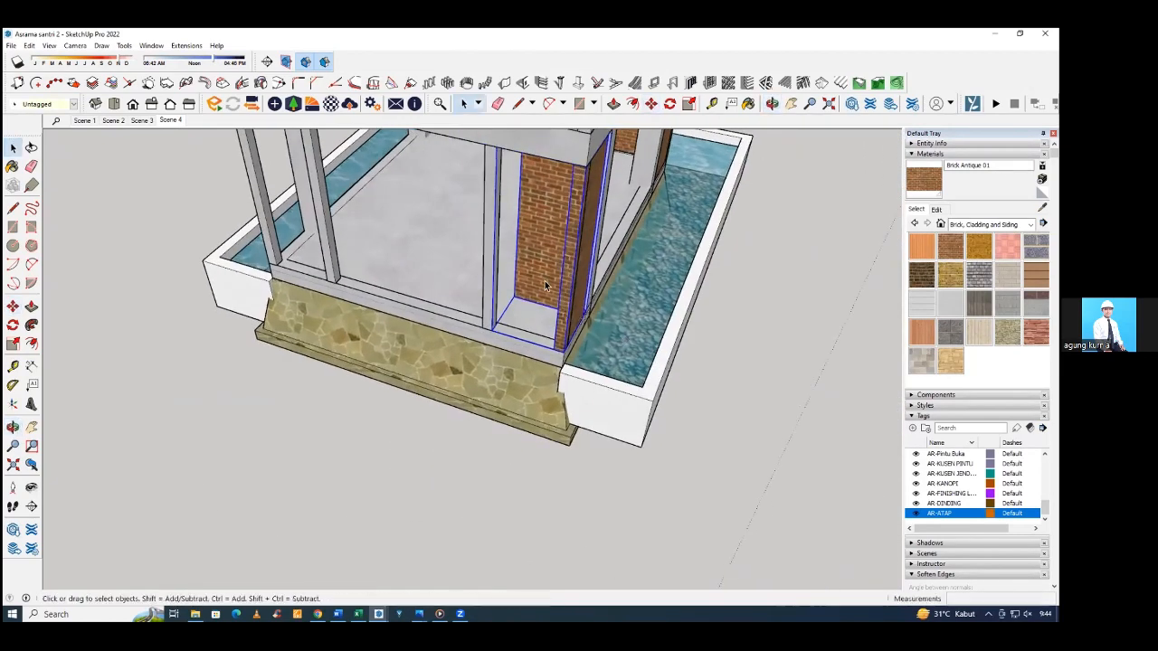
Try flipping the copied wall component along its red and green axes.
middle_drag(457, 369, 545, 301)
scroll(546, 301, up, 2)
right_click(544, 287)
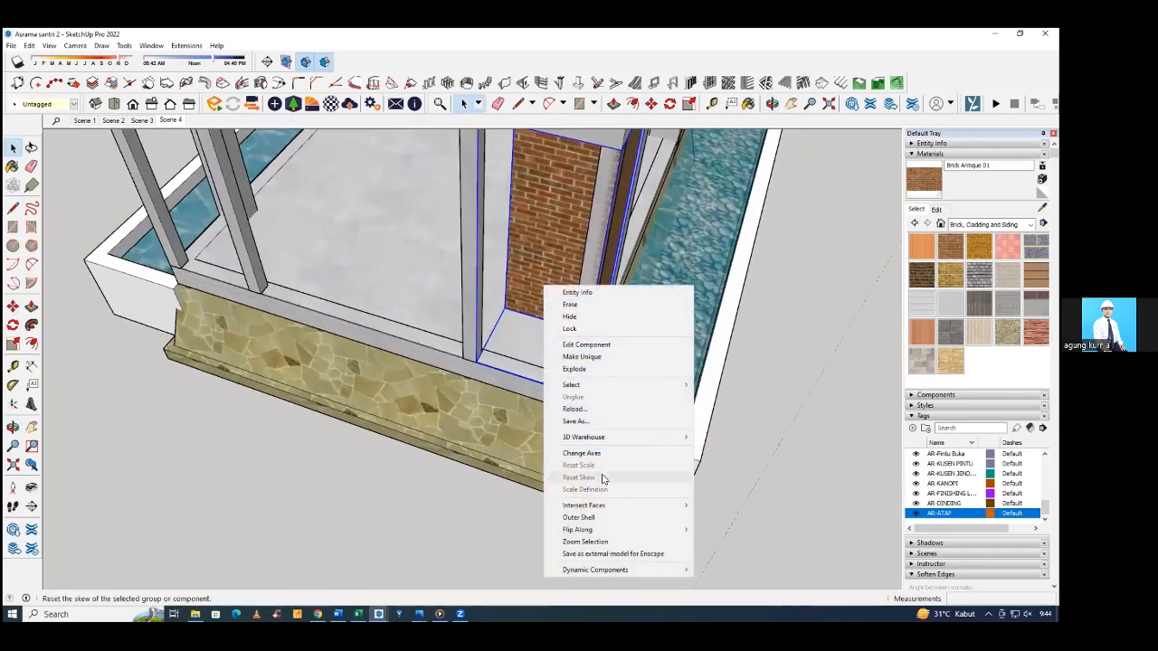
mouse_move(610, 532)
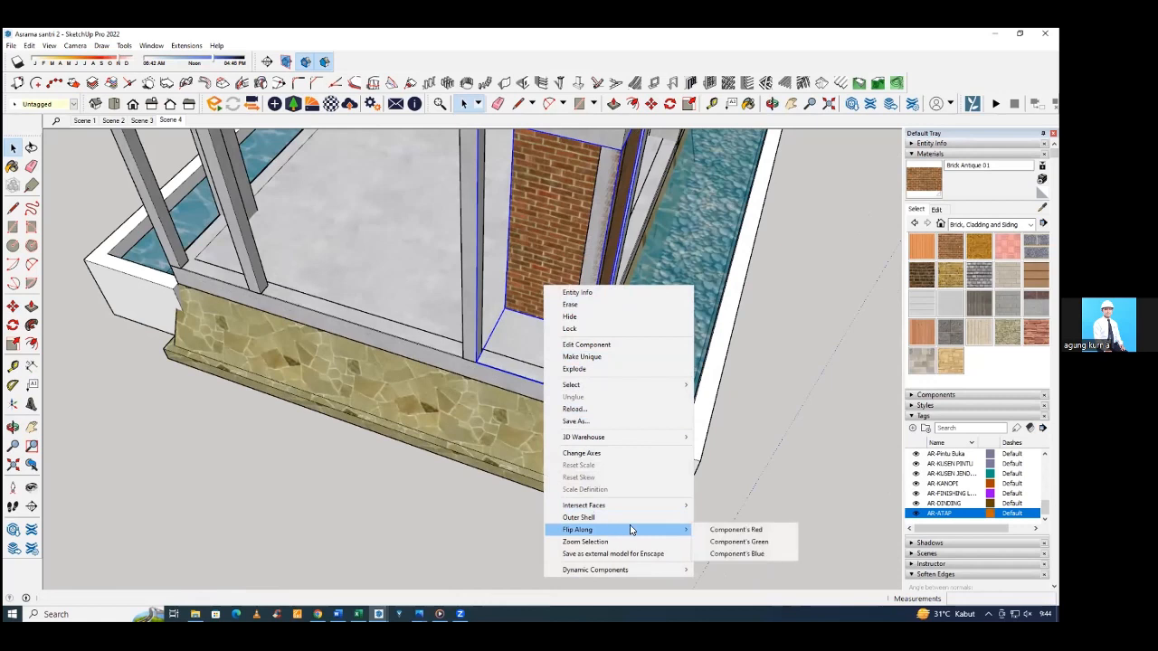
click(758, 534)
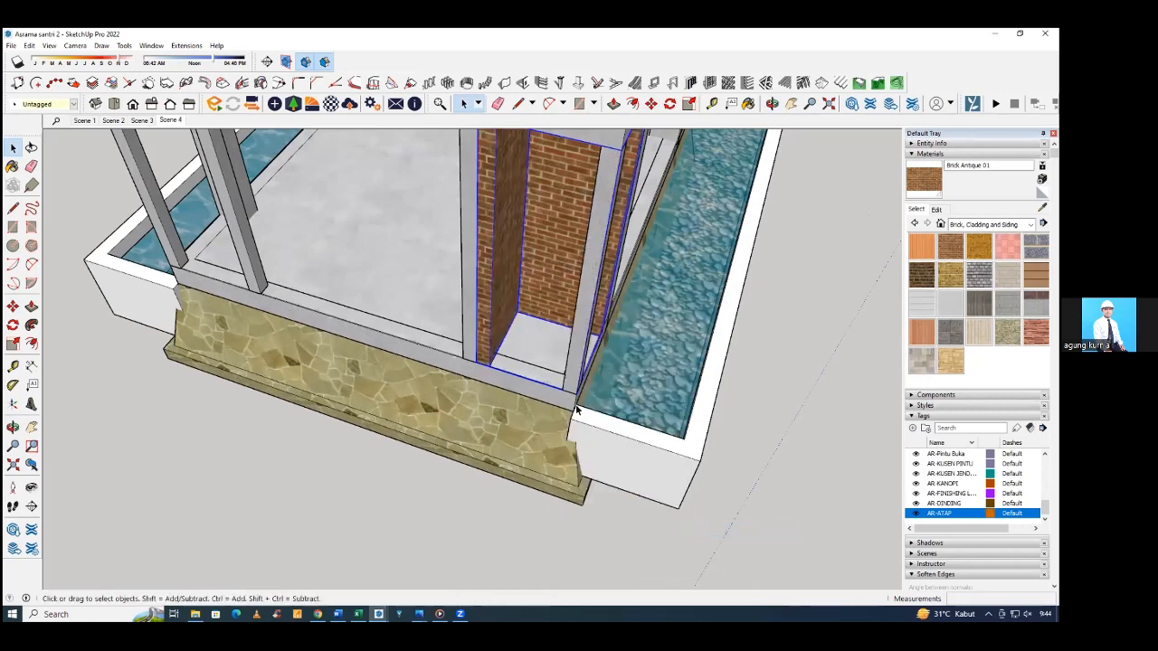
right_click(550, 285)
mouse_move(594, 535)
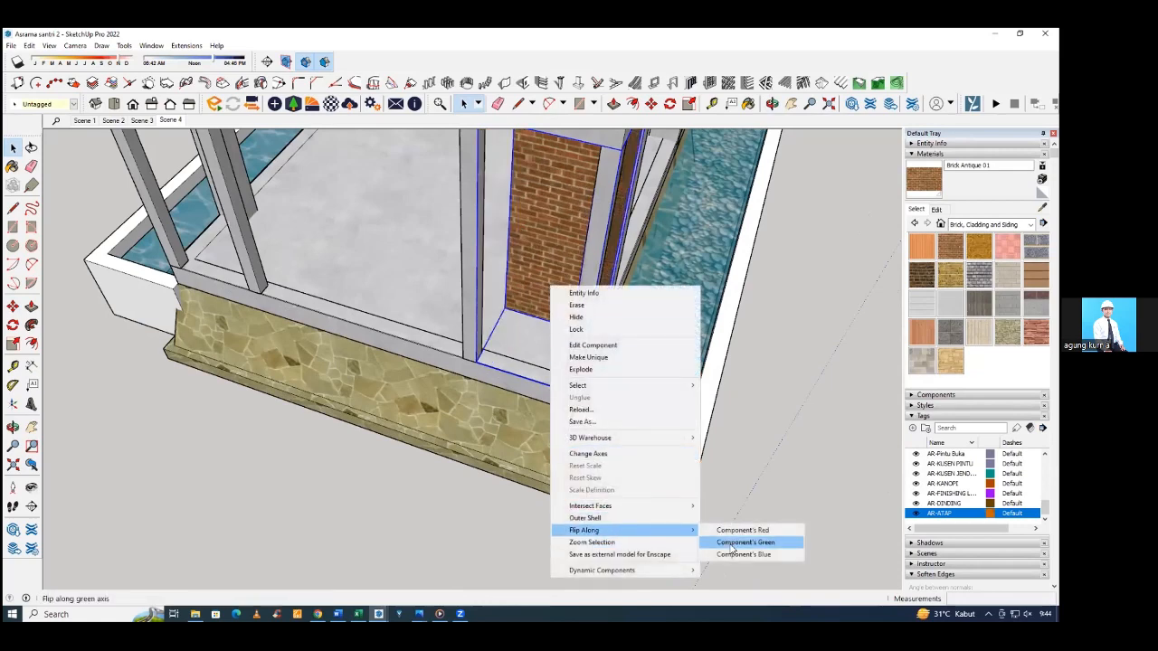
click(731, 550)
Try further flips of the copied wall component along its red, green and blue axes to suit the corner.
middle_drag(680, 467, 528, 299)
right_click(528, 297)
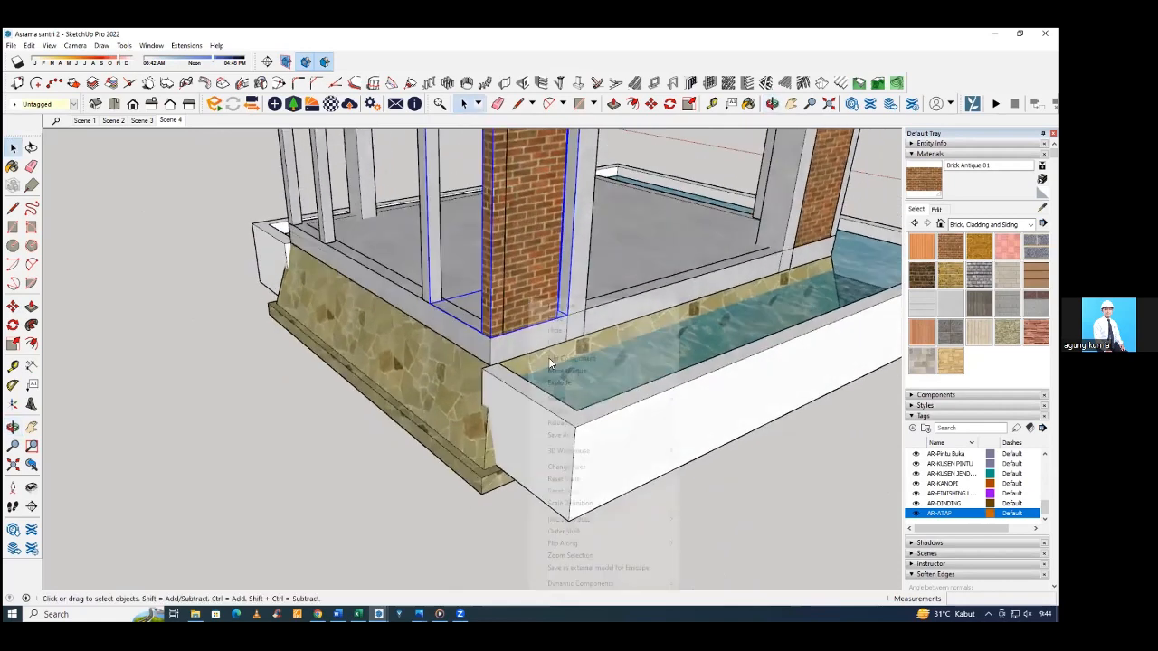
mouse_move(624, 544)
click(731, 546)
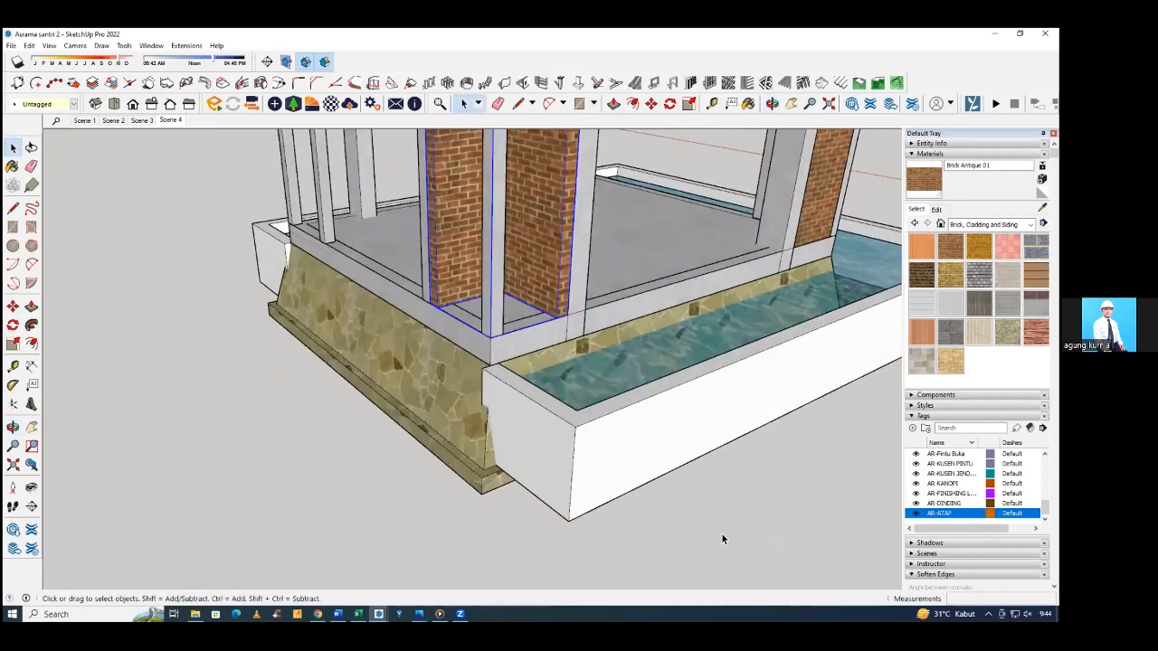
middle_drag(724, 540, 534, 308)
right_click(533, 307)
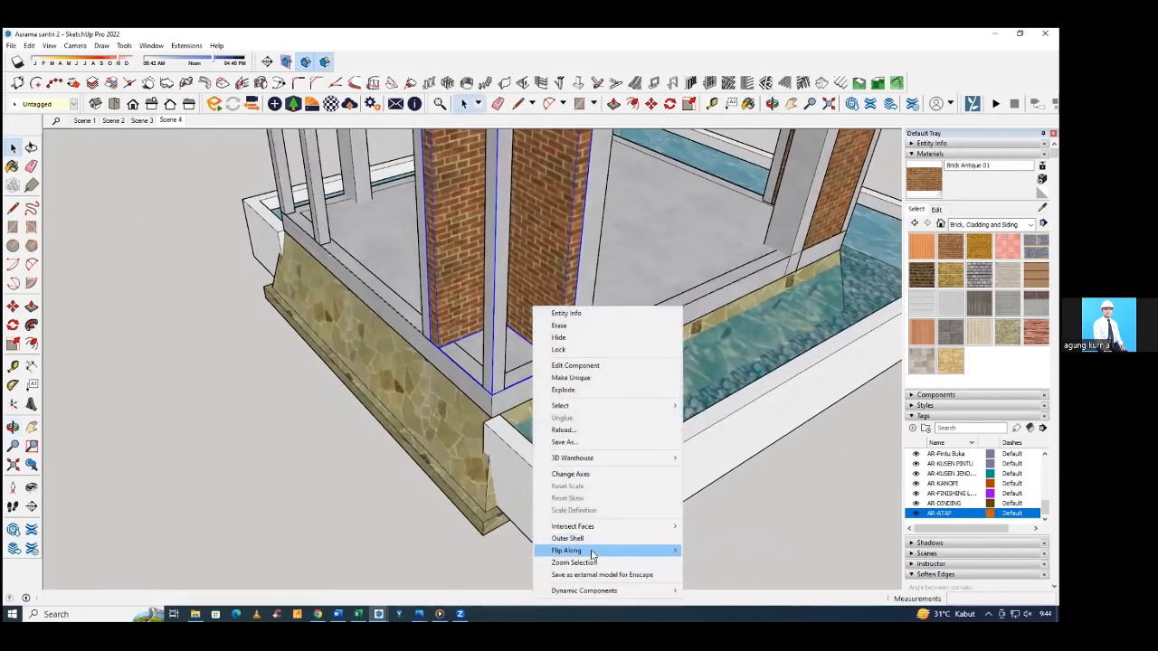
mouse_move(589, 550)
click(727, 563)
middle_drag(570, 459, 496, 384)
right_click(496, 384)
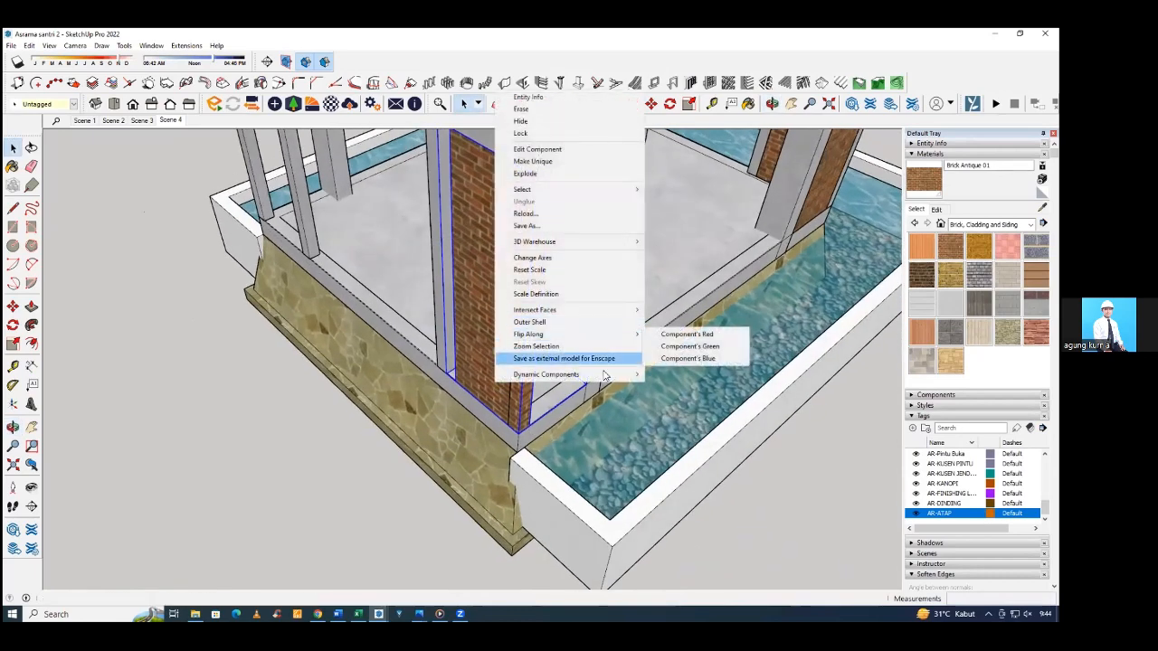
click(680, 358)
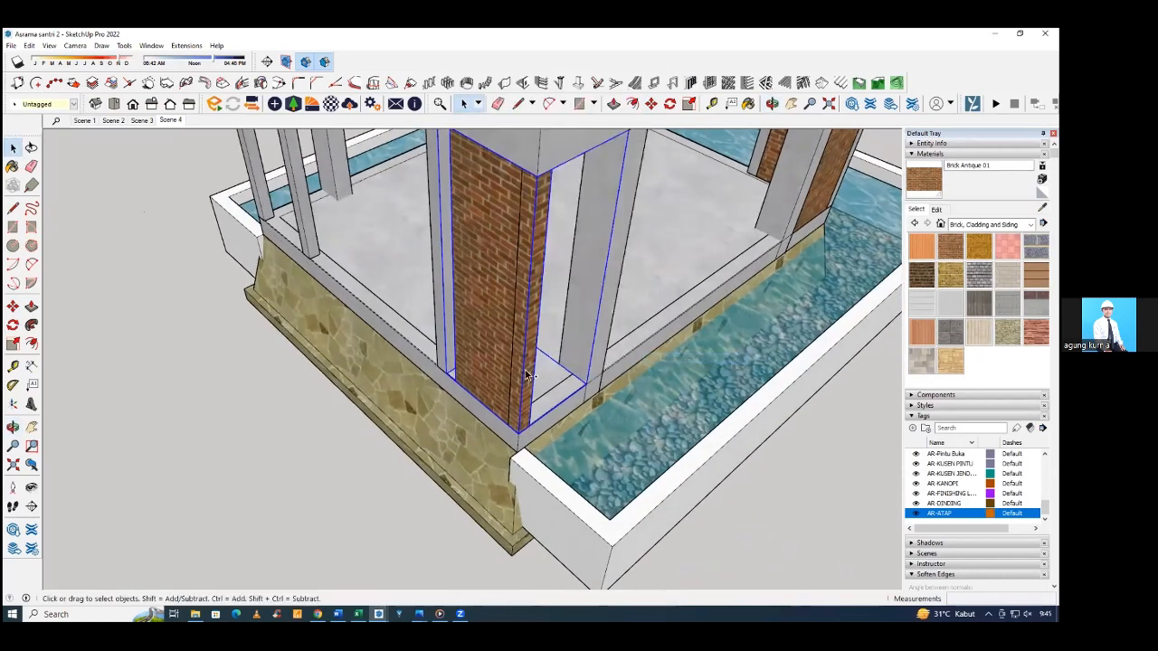
Try flipping the copied wall component once more along its green axis and check both facades at the corner.
middle_drag(528, 375, 644, 396)
scroll(470, 342, down, 3)
scroll(643, 397, down, 5)
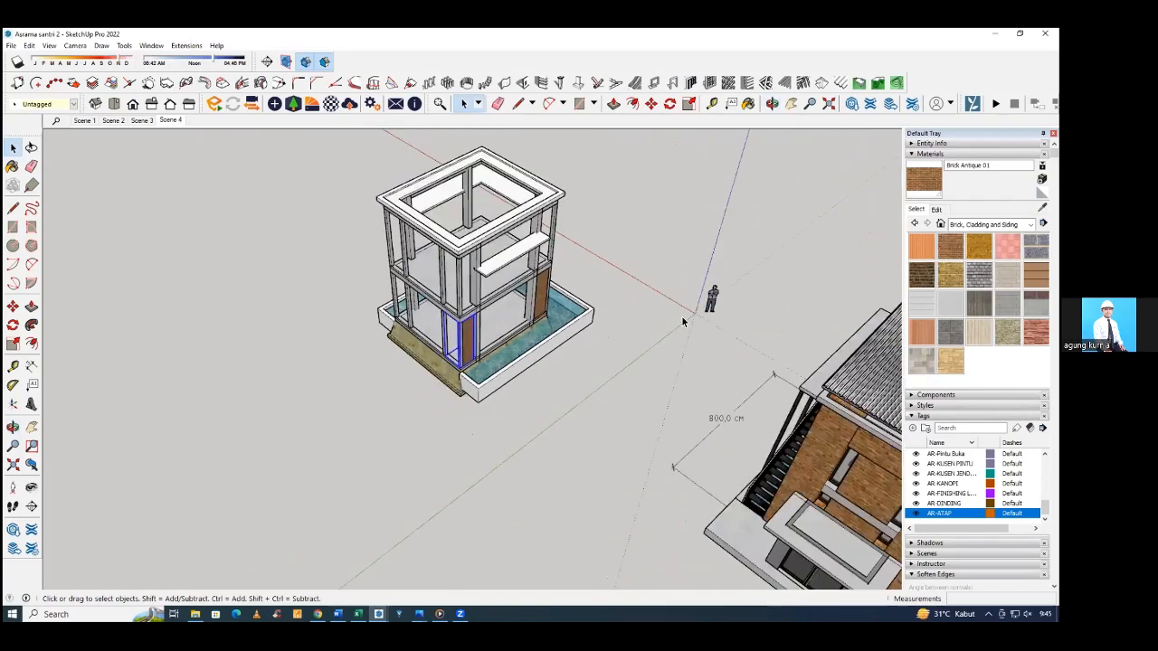
scroll(445, 339, up, 5)
scroll(445, 339, up, 2)
right_click(478, 314)
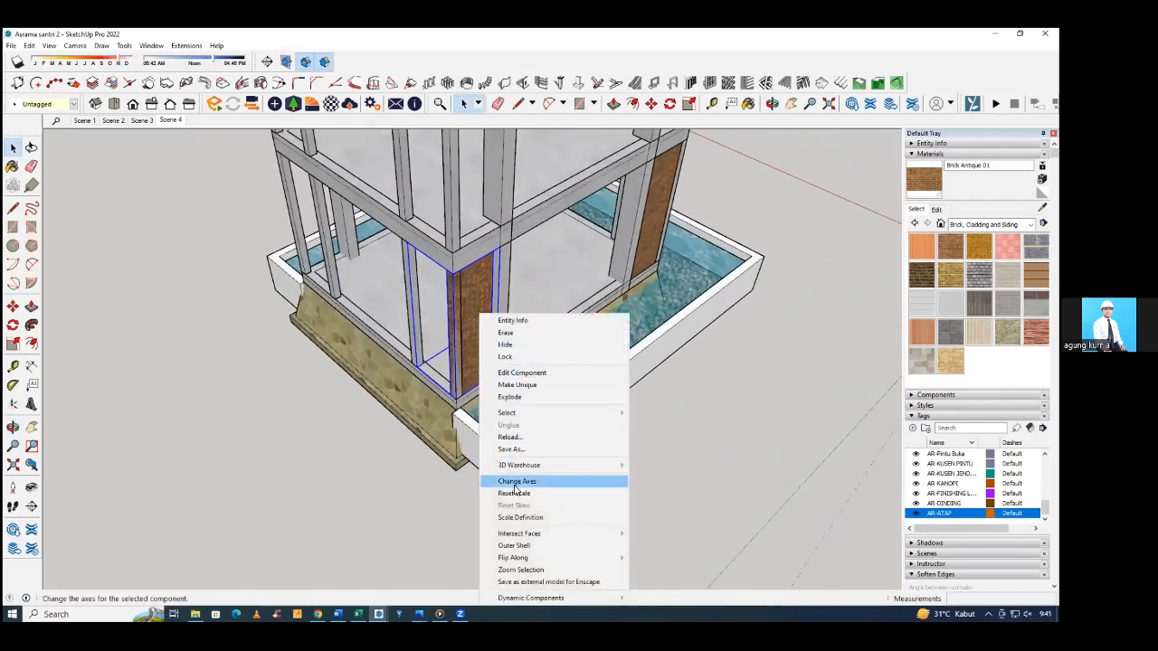
mouse_move(551, 557)
click(675, 569)
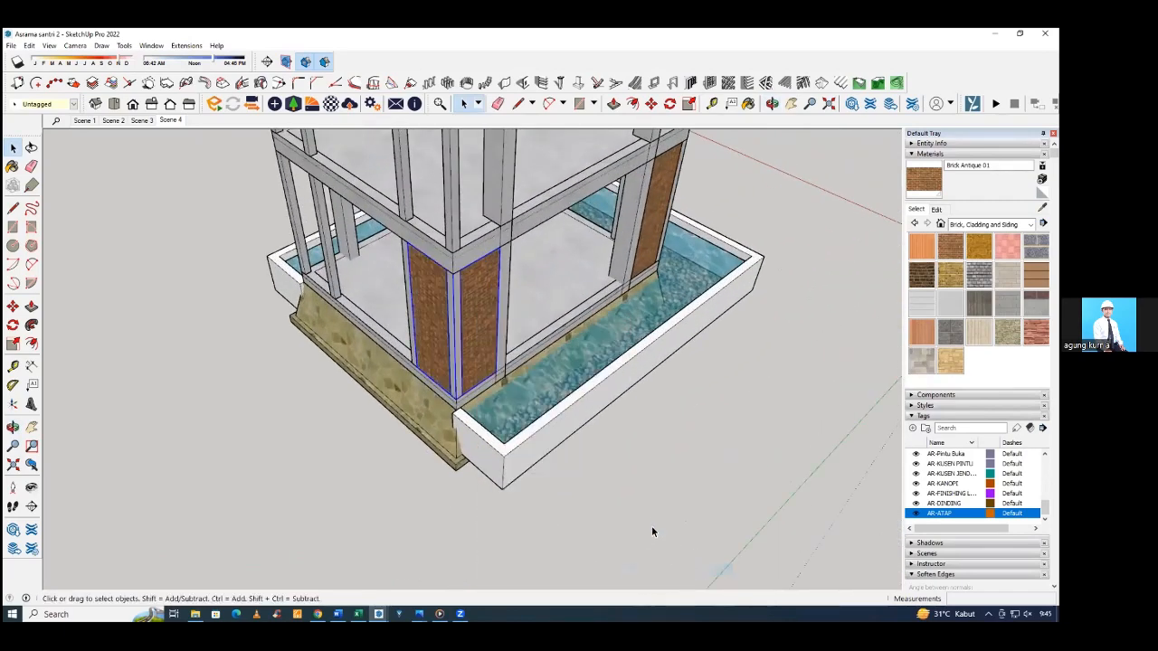
middle_drag(554, 435, 355, 370)
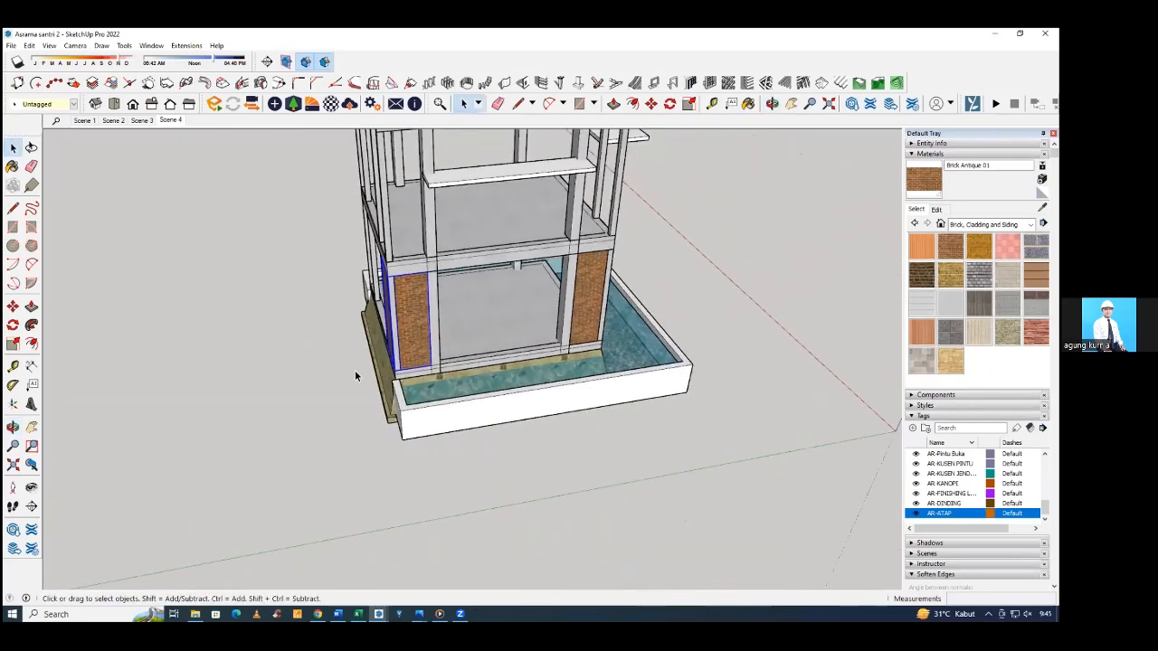
Move the copied wall component out beside the building and flip it along its green axis.
scroll(466, 484, down, 2)
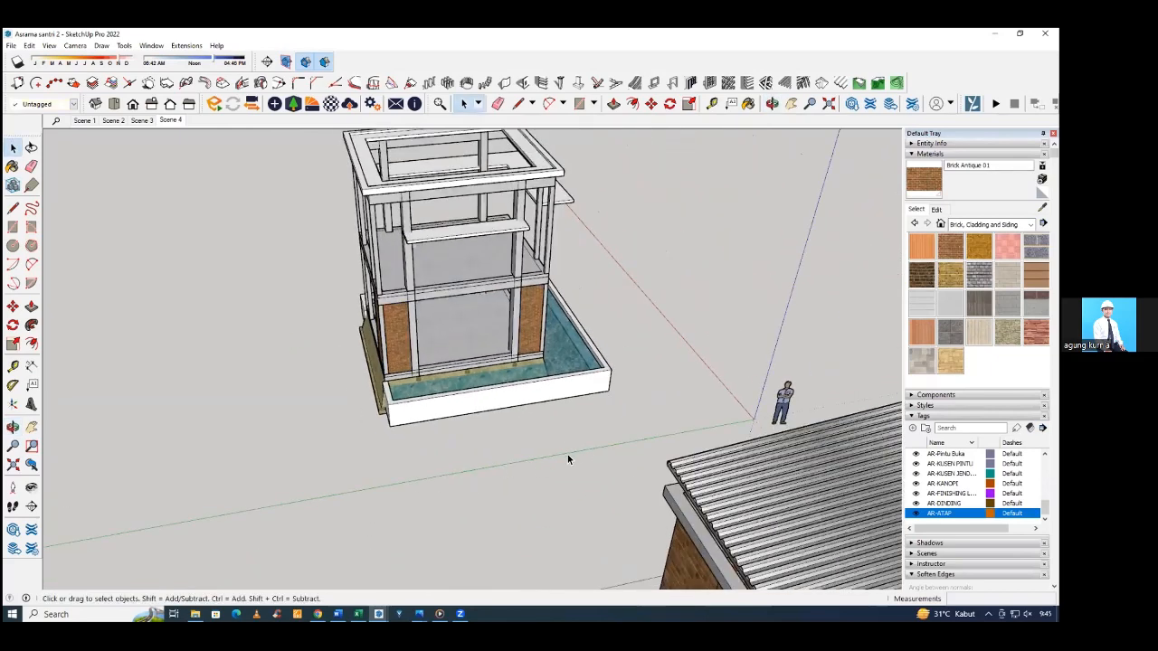
middle_drag(679, 443, 438, 413)
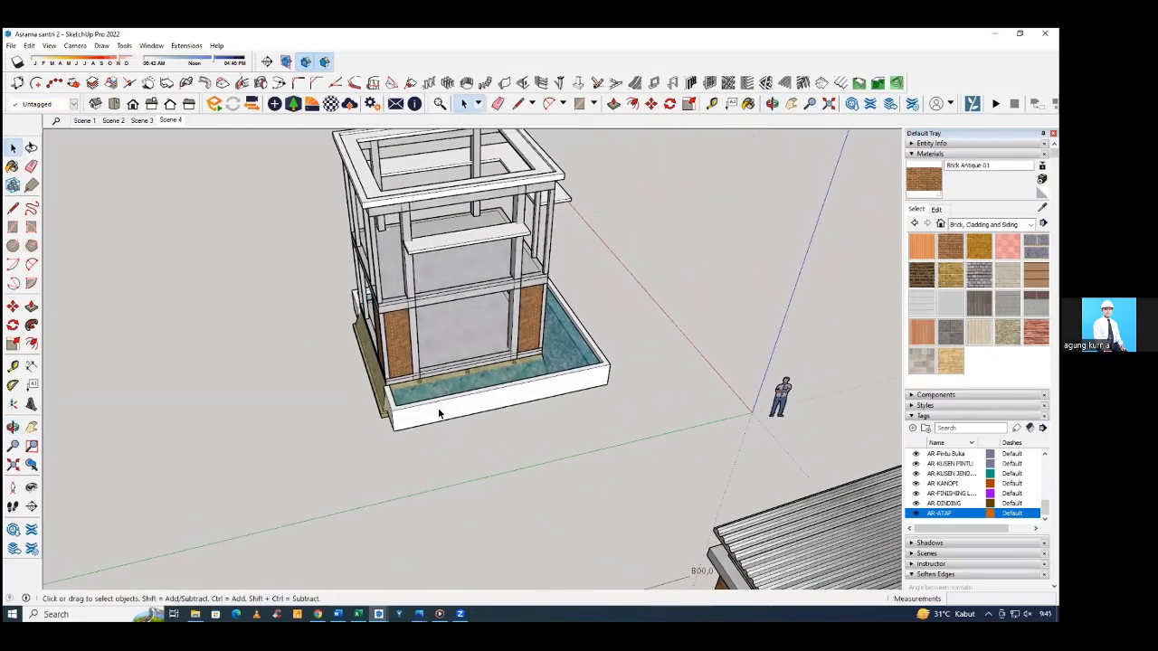
mouse_move(404, 375)
middle_down()
mouse_move(268, 352)
mouse_move(394, 337)
mouse_move(404, 358)
middle_up()
click(394, 341)
key(m)
click(407, 362)
click(319, 365)
key(space)
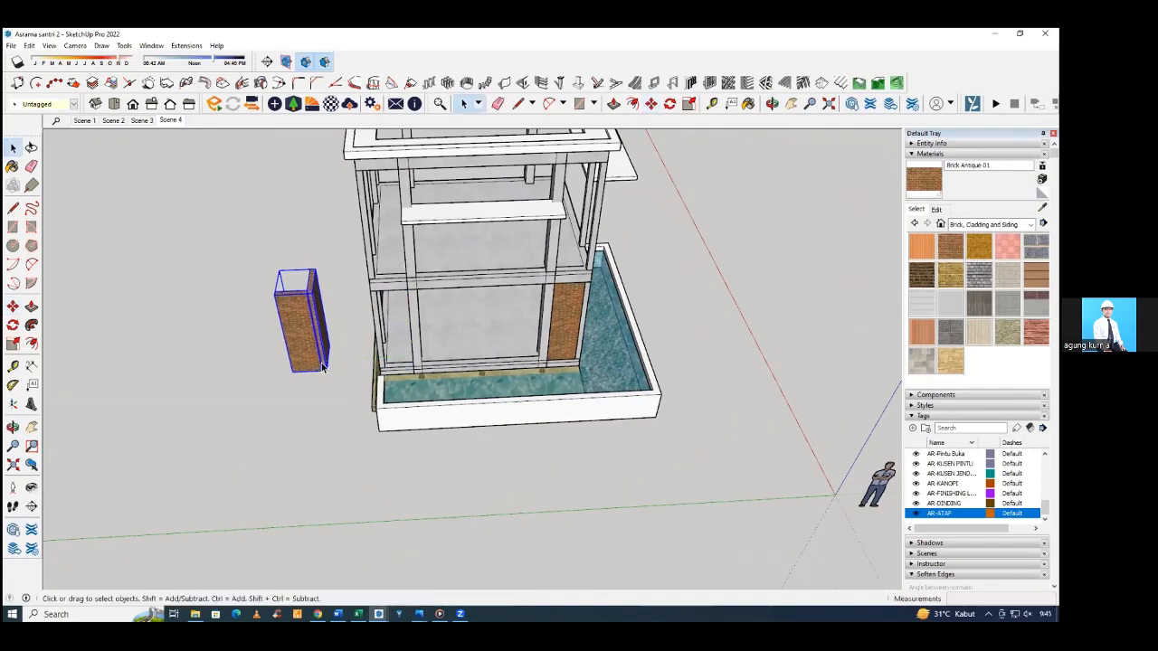
scroll(322, 362, down, 2)
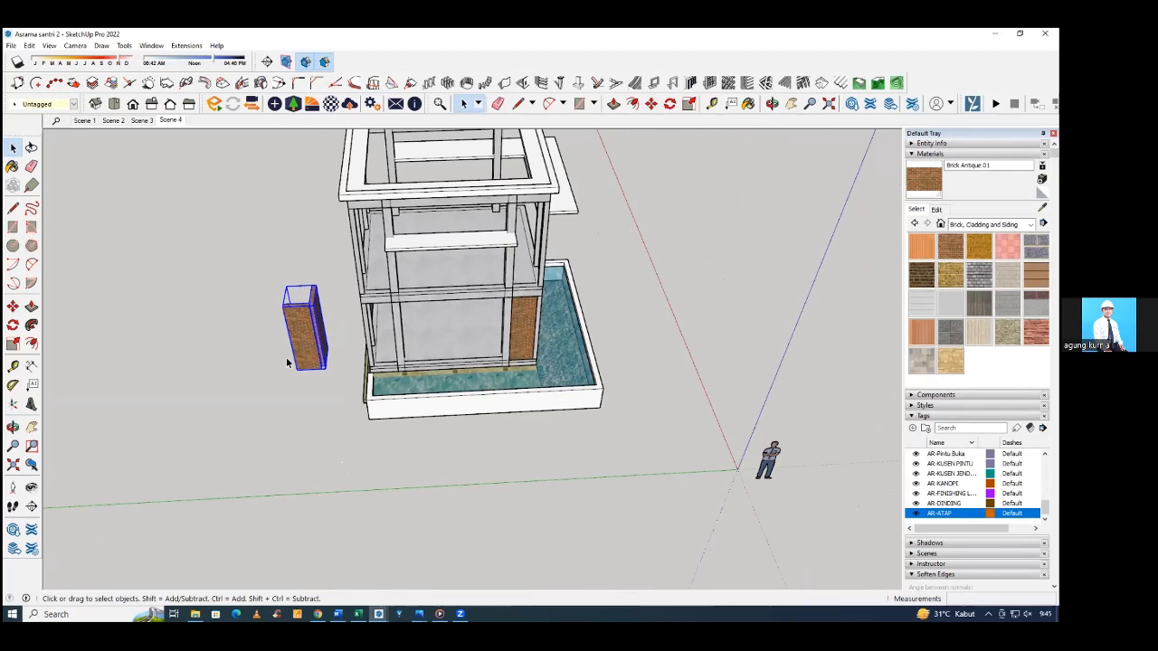
right_click(299, 313)
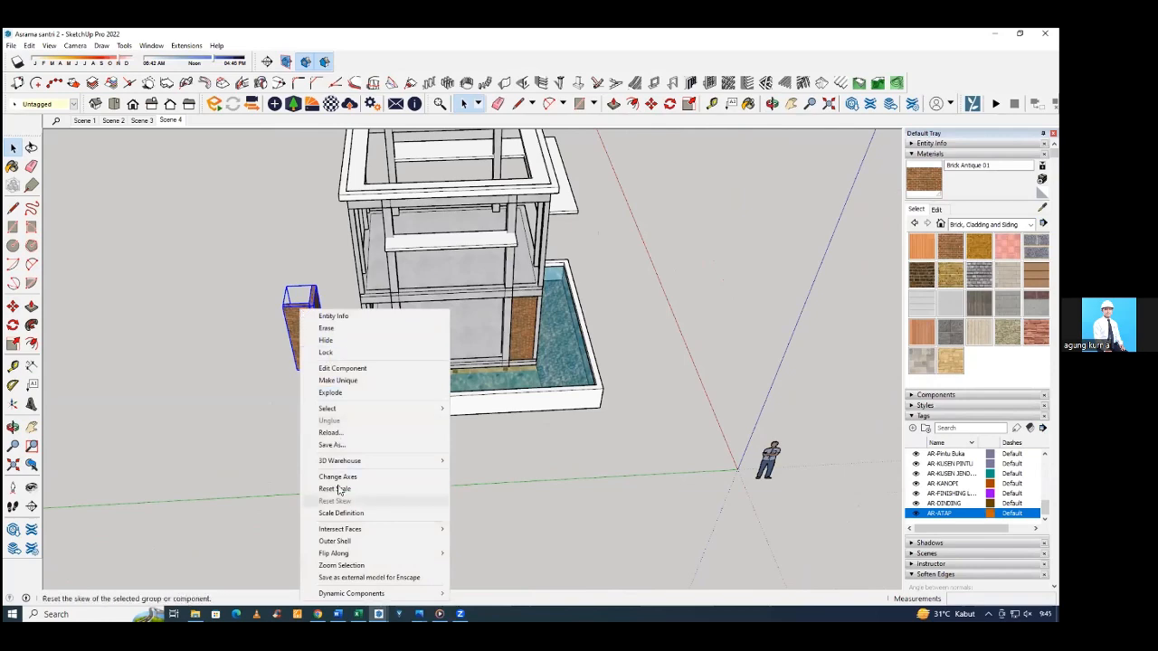
mouse_move(353, 554)
click(473, 564)
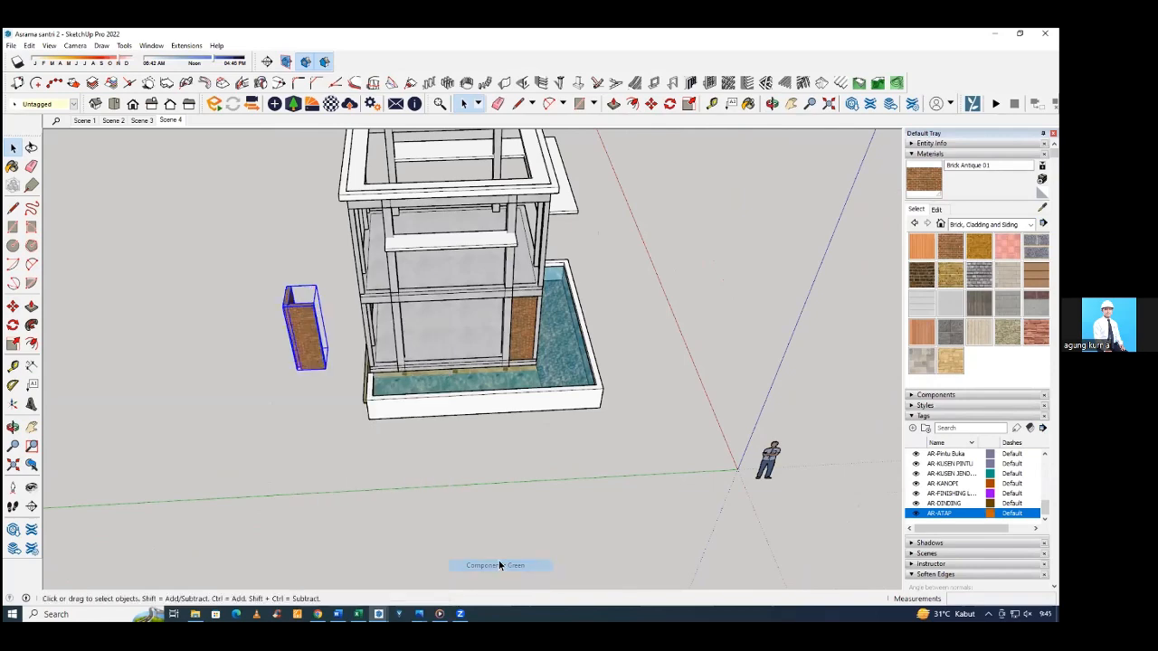
Move the flipped wall component back into the ground-floor corner, snapping its bottom outer corner to the floor beam's corner.
middle_drag(322, 385, 416, 385)
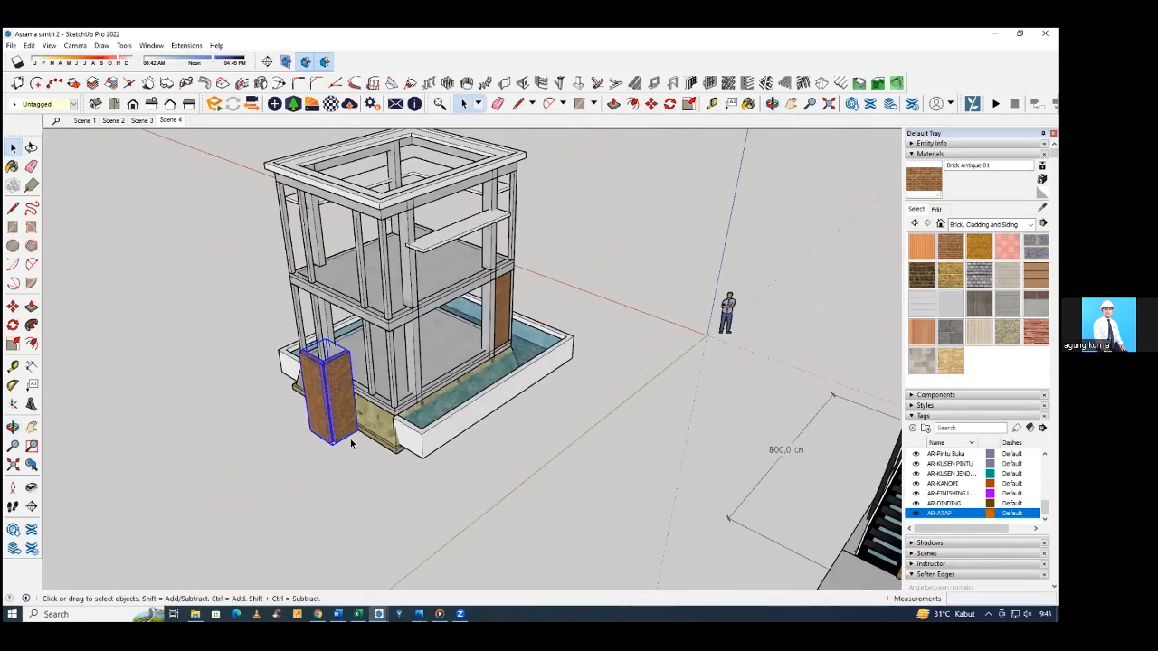
scroll(352, 442, up, 3)
middle_drag(332, 439, 320, 468)
key(m)
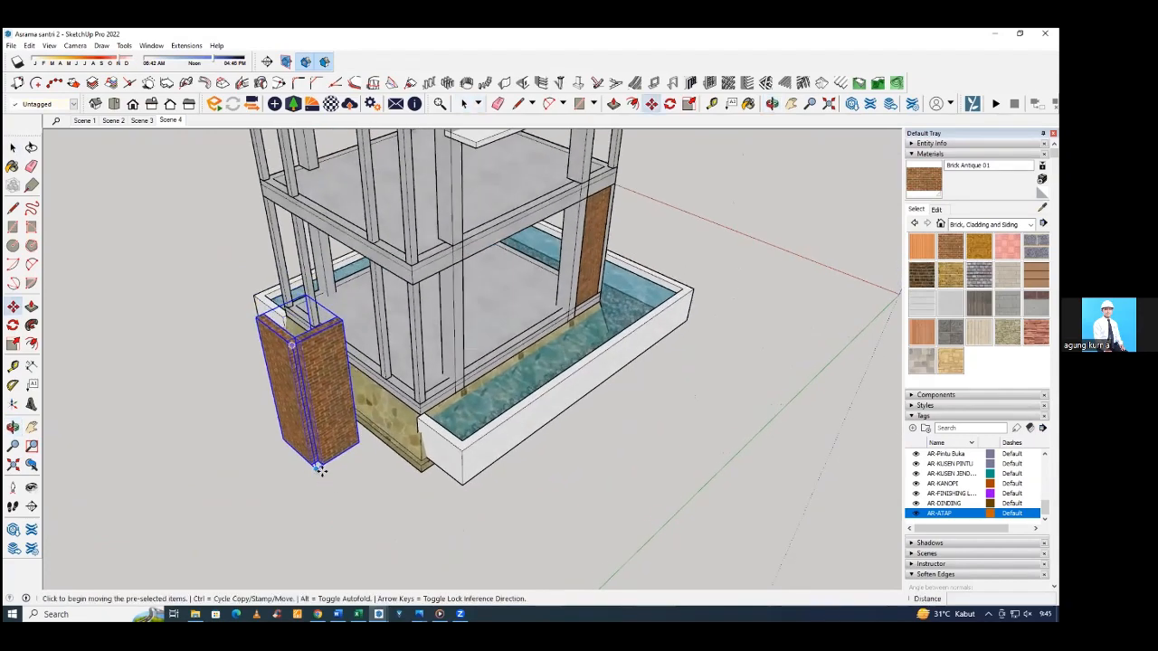
click(321, 466)
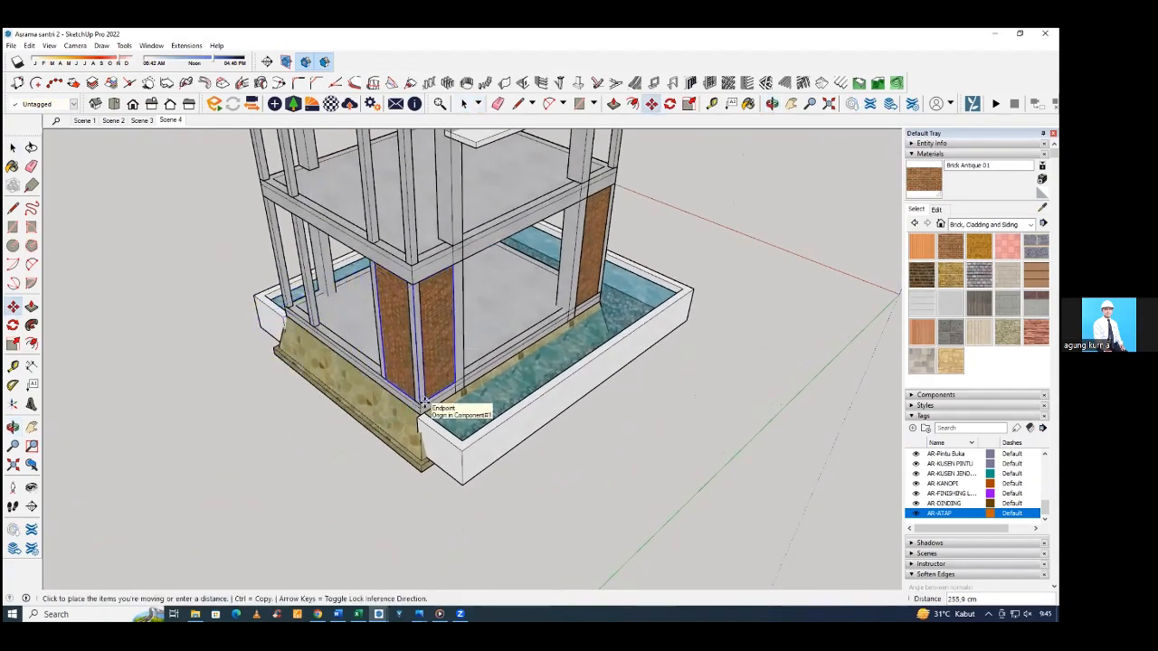
click(424, 405)
Copy the wall component along the stone-clad side to the opposite ground-floor corner.
middle_drag(423, 405, 556, 380)
key(ctrl)
click(556, 380)
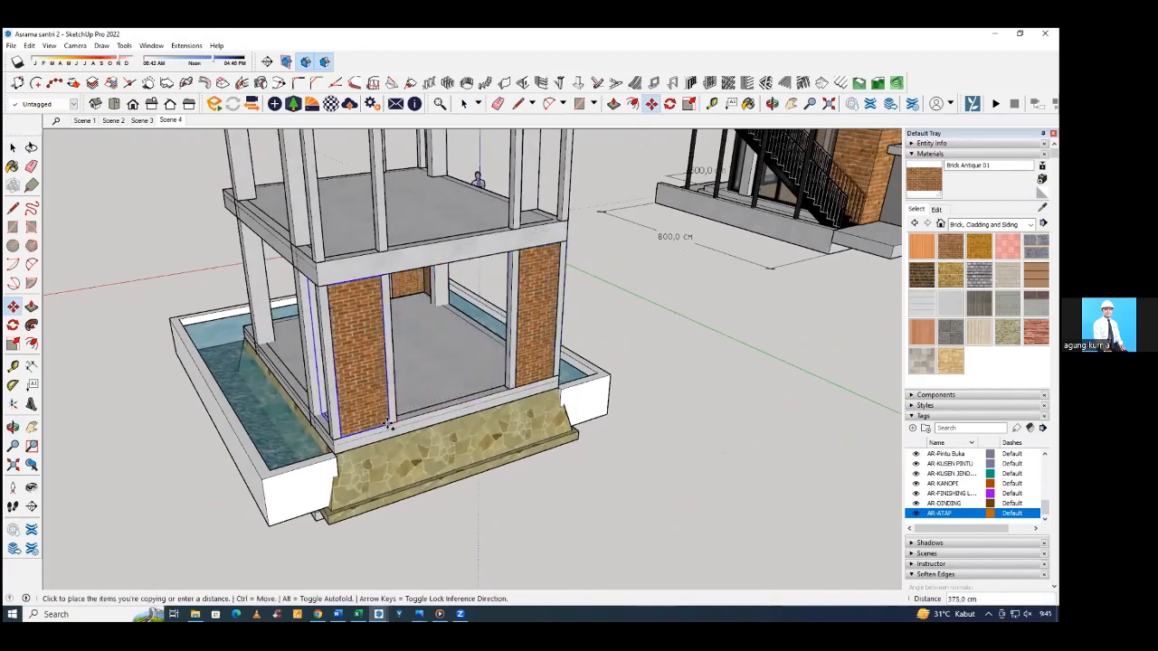
click(398, 431)
Flip the newly copied ground-floor wall component along its red axis.
middle_drag(398, 431, 448, 411)
key(space)
right_click(449, 411)
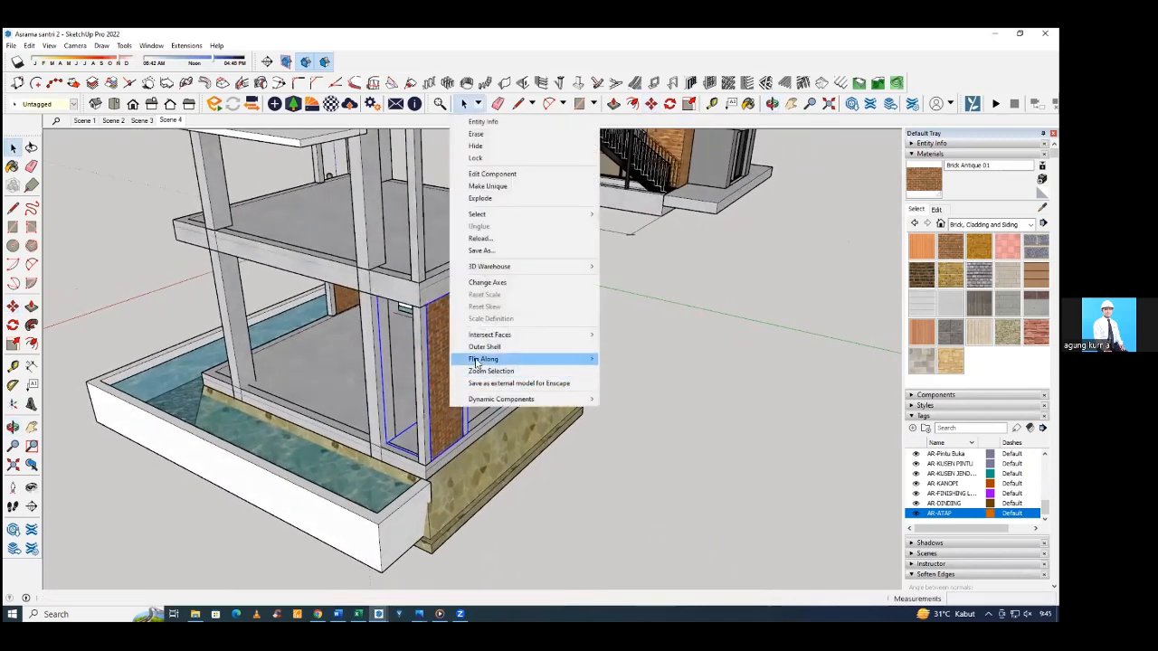
mouse_move(489, 360)
click(648, 359)
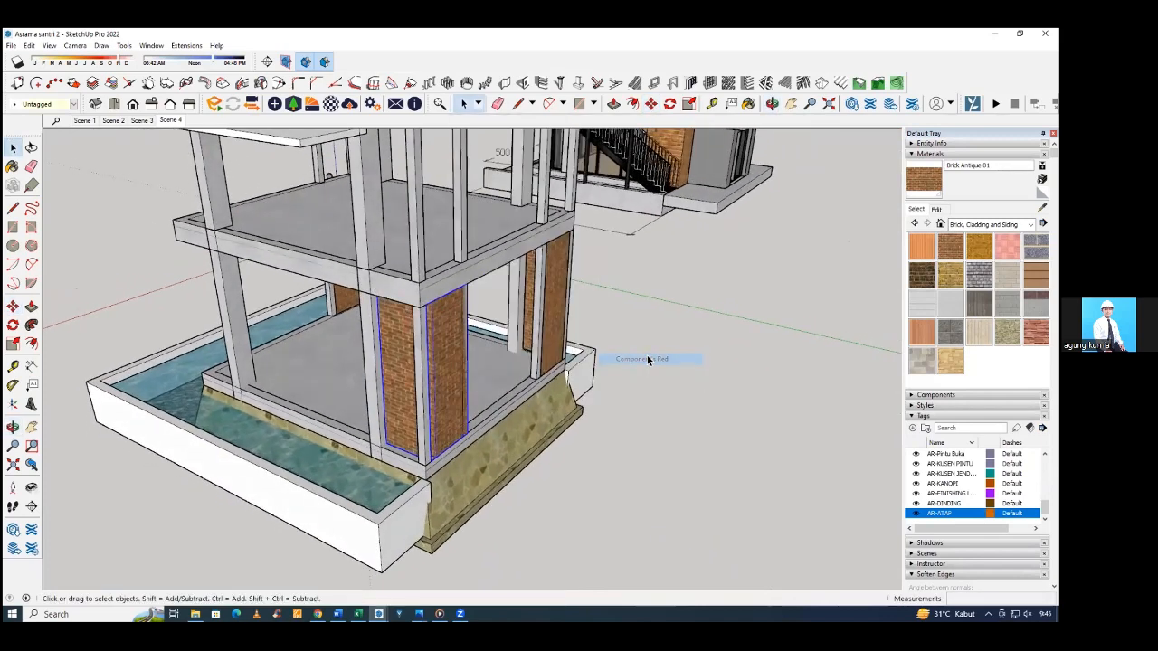
Move the flipped wall component 15 cm outward, snapping its bottom corner to the floor beam's corner.
middle_drag(497, 428, 370, 460)
scroll(366, 463, up, 3)
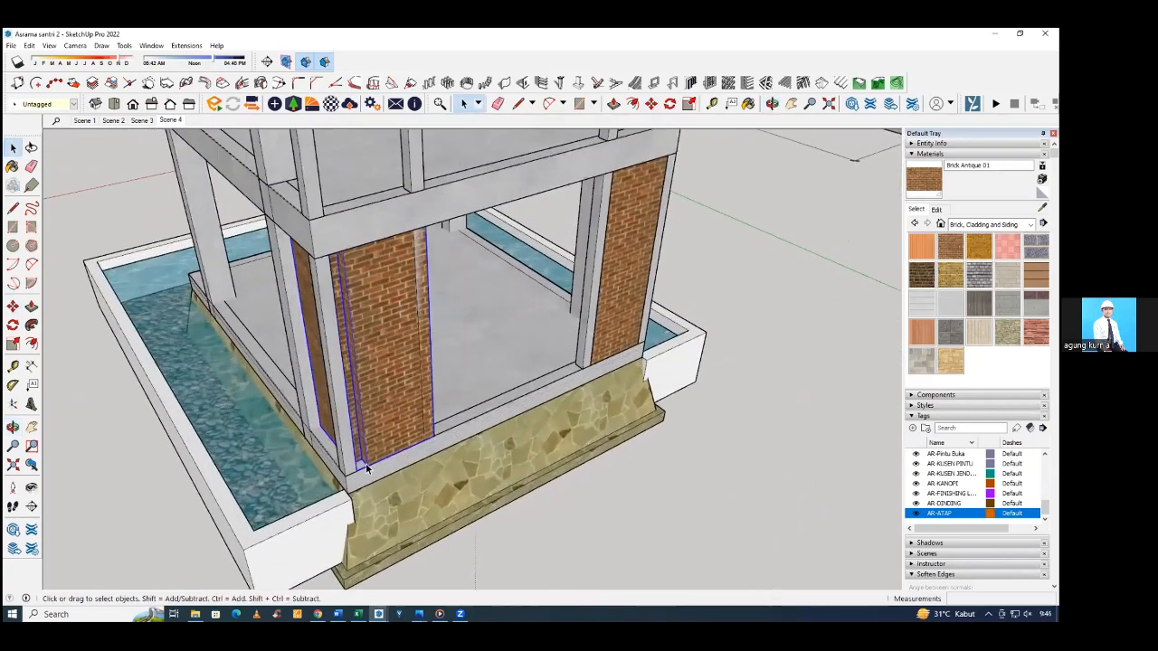
key(m)
click(359, 471)
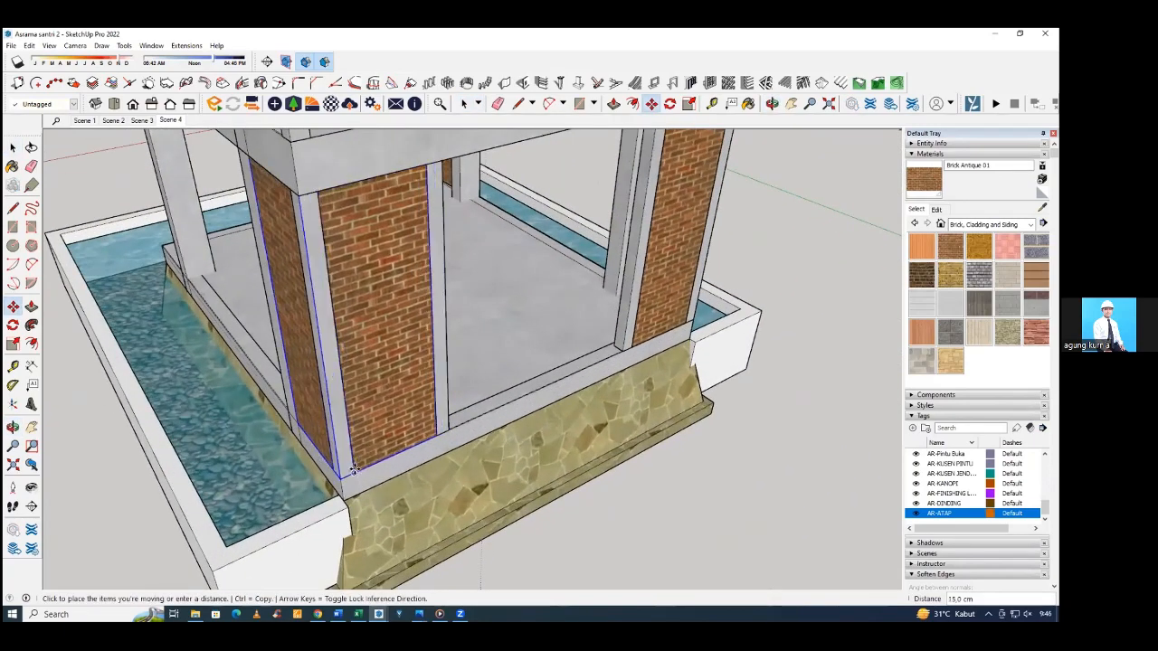
click(353, 472)
scroll(353, 472, down, 5)
key(space)
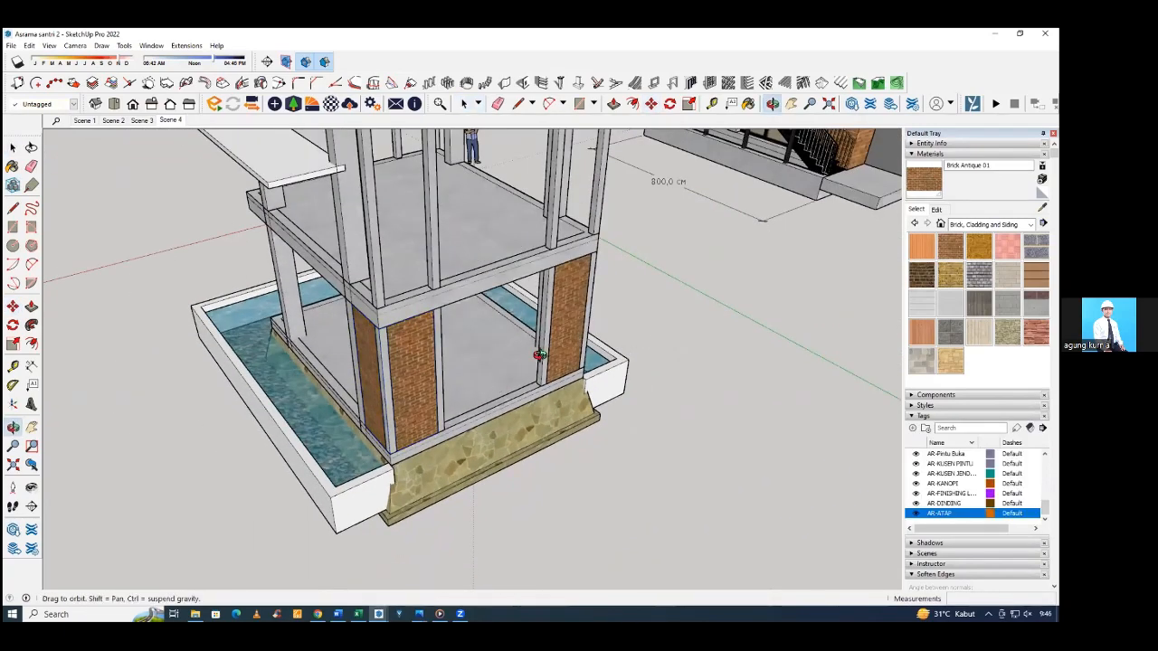
Examine the brick corner walls around the ground floor from all sides of the building.
mouse_move(654, 326)
middle_down()
mouse_move(441, 350)
mouse_move(579, 310)
middle_up()
middle_drag(389, 312, 473, 289)
scroll(471, 291, down, 1)
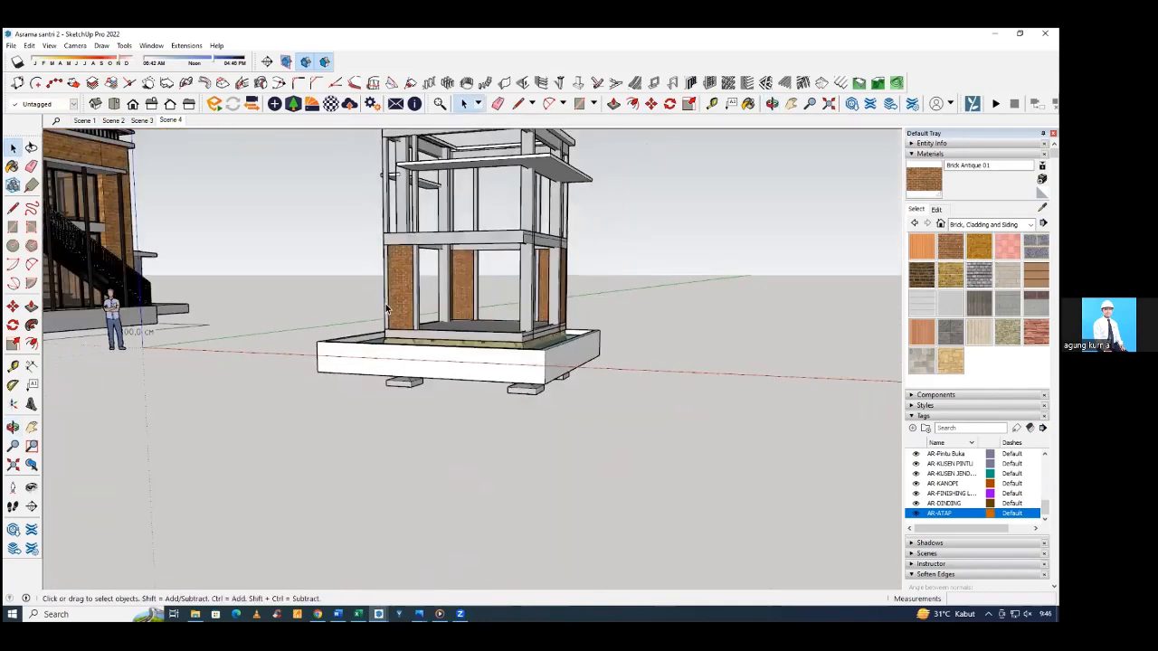
middle_drag(403, 305, 554, 334)
scroll(427, 303, down, 3)
mouse_move(421, 302)
middle_down()
mouse_move(626, 292)
mouse_move(616, 305)
mouse_move(437, 301)
middle_up()
scroll(438, 302, up, 3)
middle_drag(464, 338, 582, 278)
scroll(492, 294, up, 3)
click(466, 283)
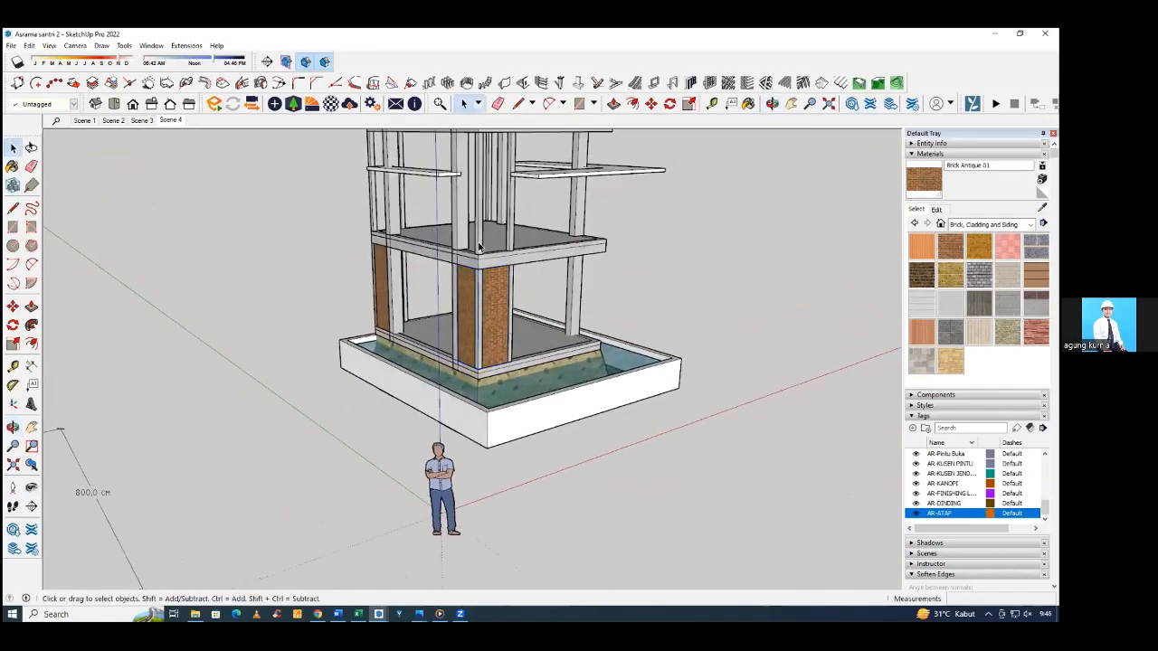
Open the 1001bit Create Vertical Wall settings with wall type 1.
middle_drag(480, 247, 520, 348)
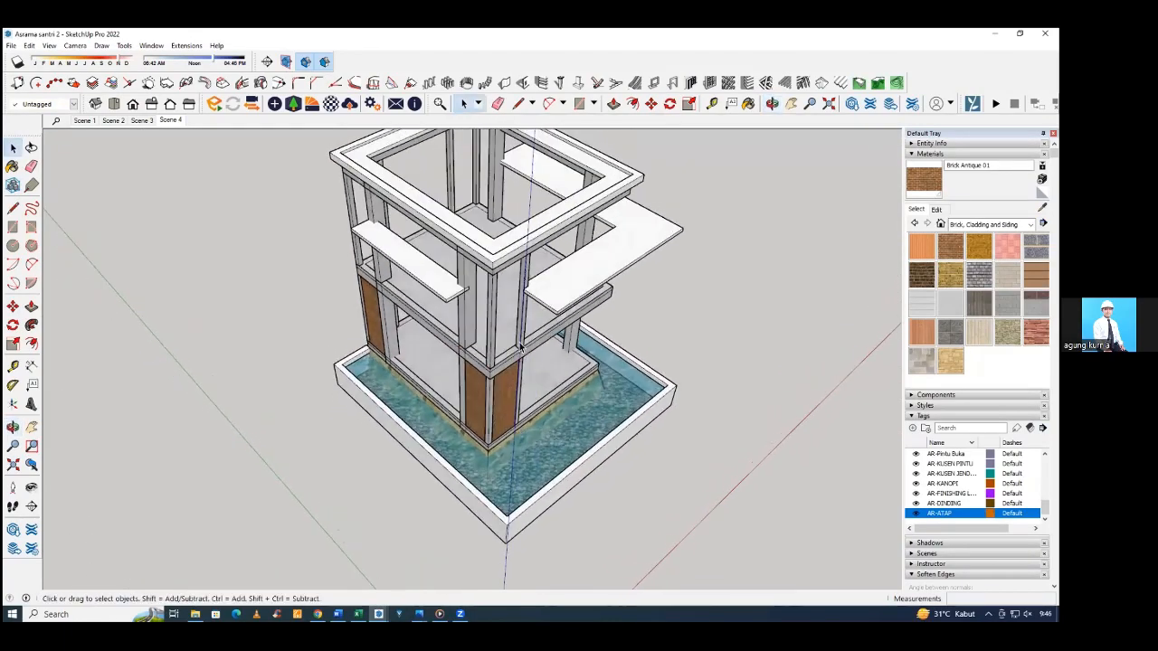
scroll(520, 348, up, 6)
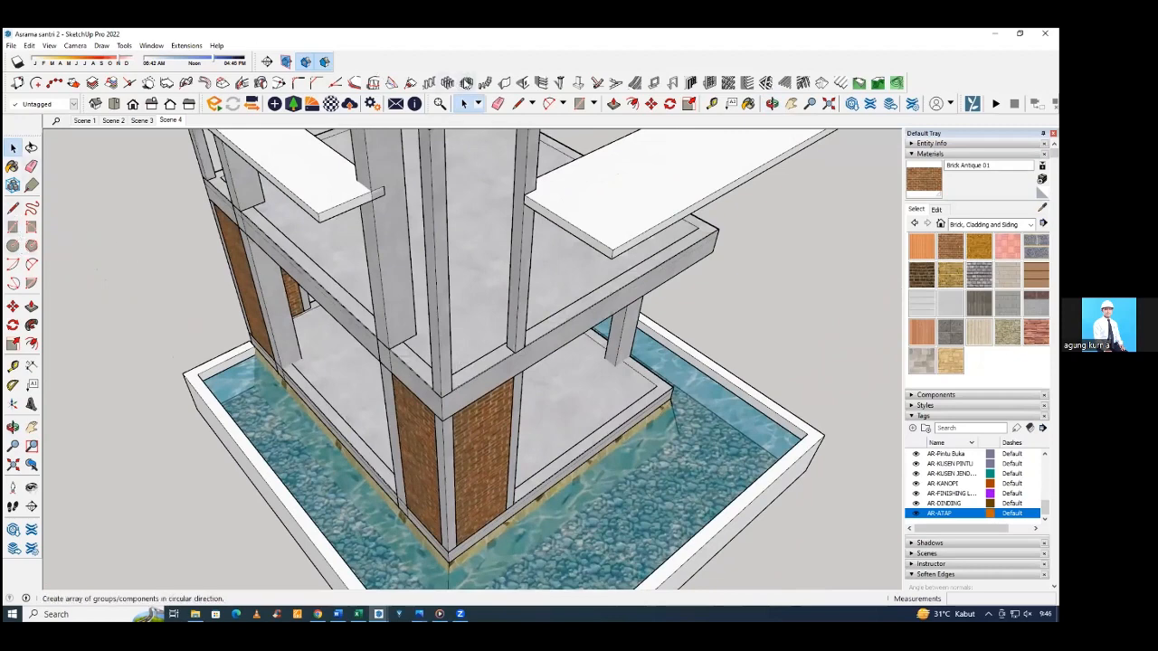
click(507, 83)
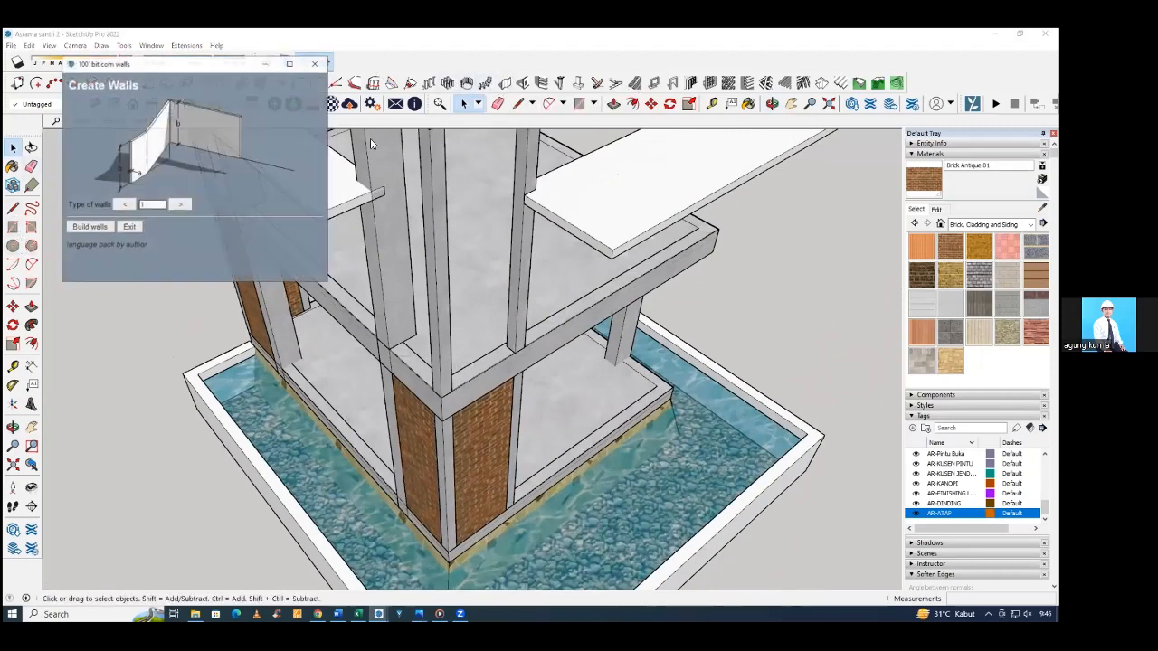
click(88, 227)
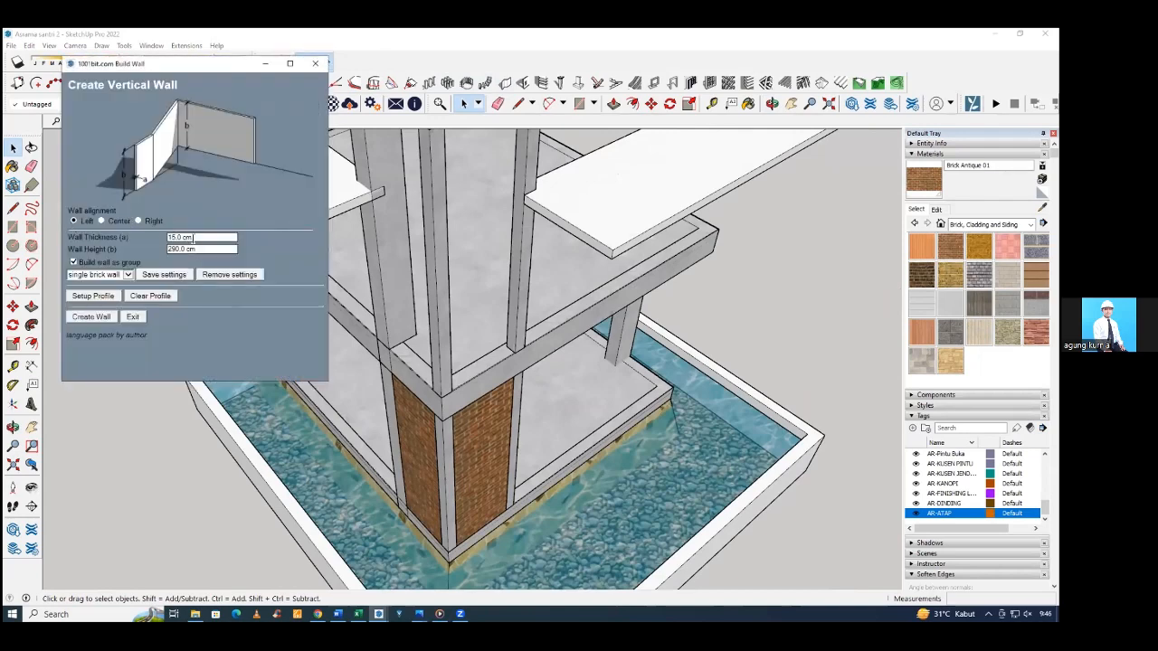
Measure the clear height of the upper-floor corner column between the floor beam and the roof beam using the Line tool.
click(468, 355)
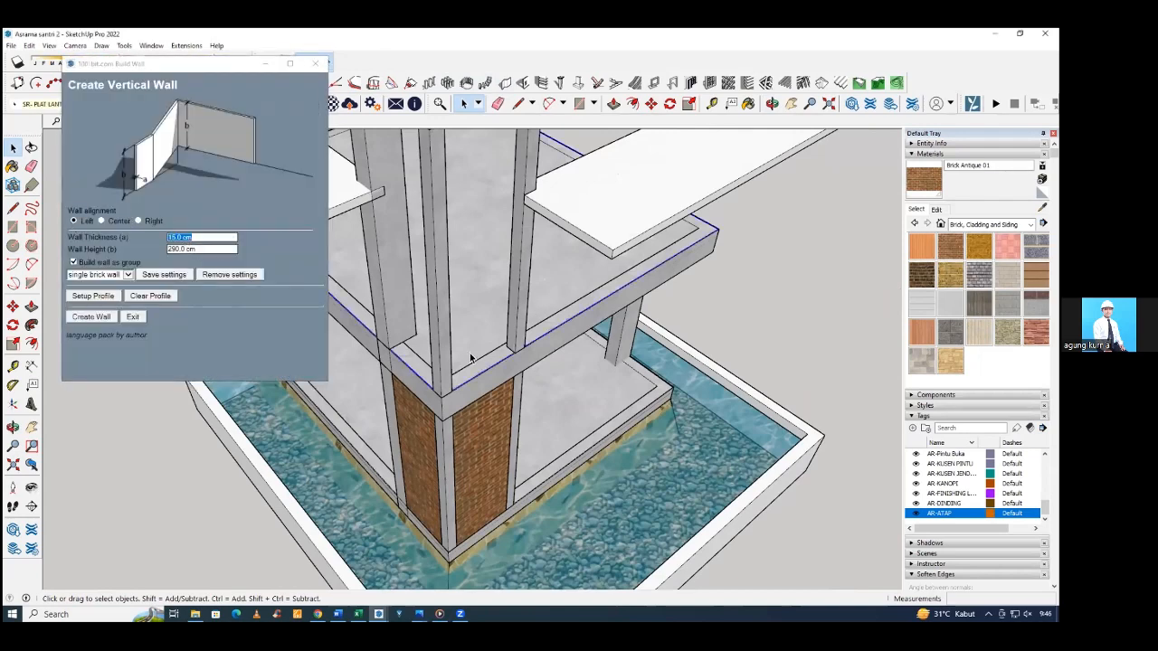
scroll(470, 356, down, 2)
scroll(491, 372, up, 5)
key(l)
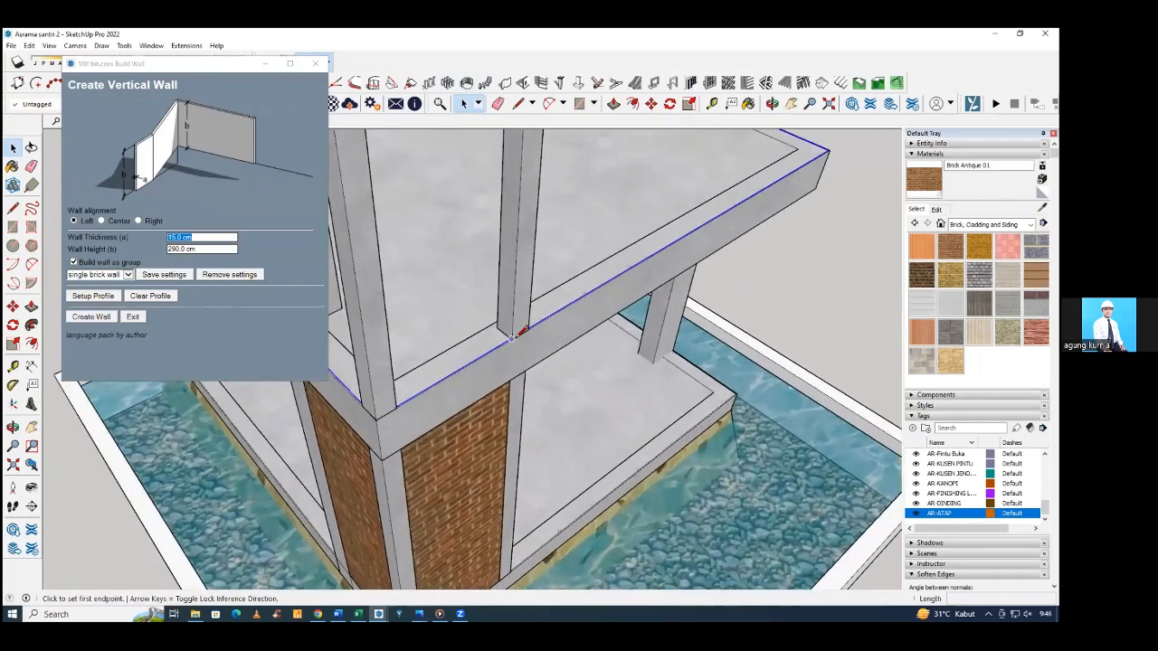
click(514, 339)
scroll(514, 338, down, 5)
middle_drag(518, 261, 513, 243)
middle_drag(517, 261, 528, 203)
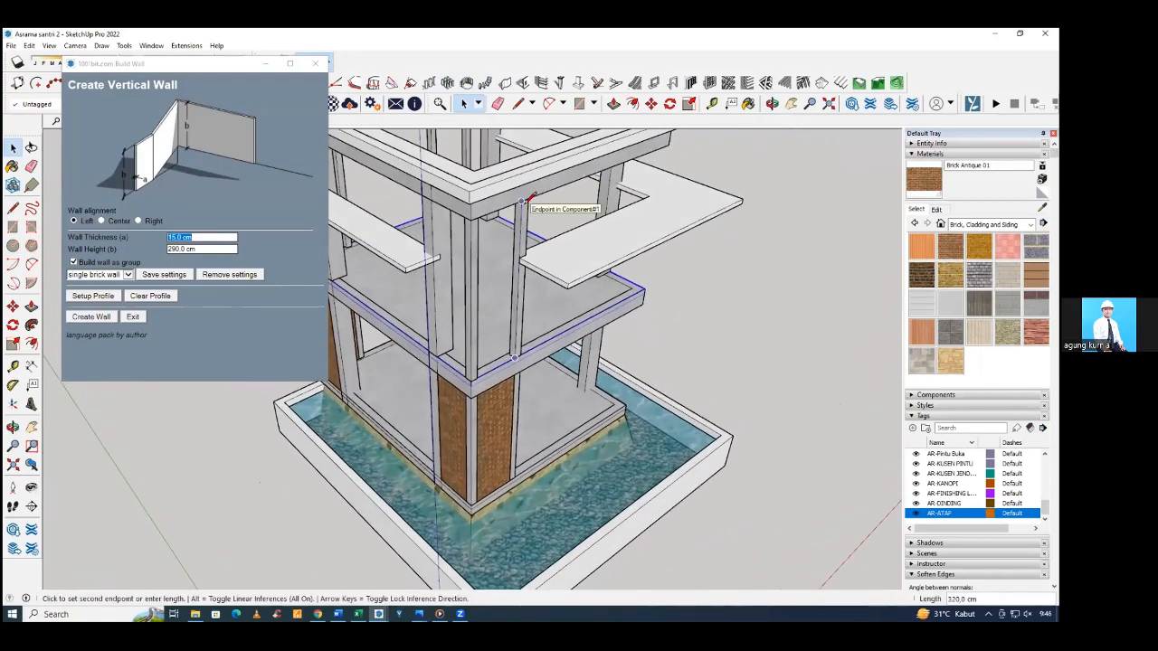
key(space)
middle_drag(755, 389, 590, 332)
click(728, 322)
scroll(588, 332, down, 3)
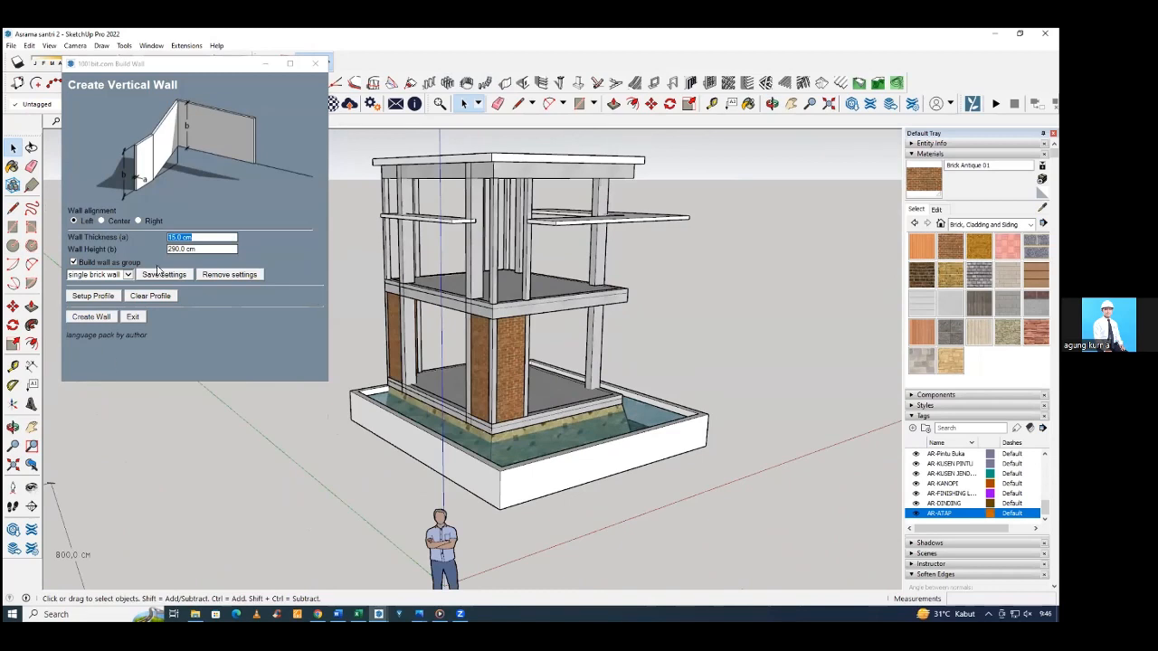
Build a 15 cm thick, 320 cm high wall between the upper-floor corner columns on the narrow canopy's side.
click(196, 250)
text(320)
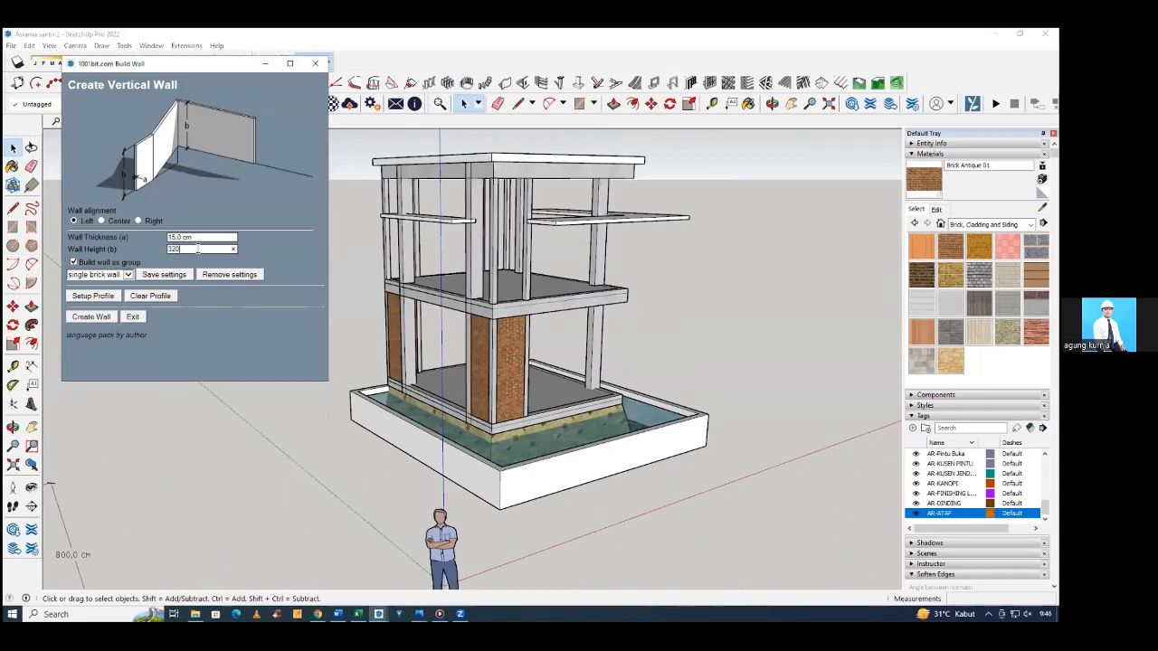
click(92, 317)
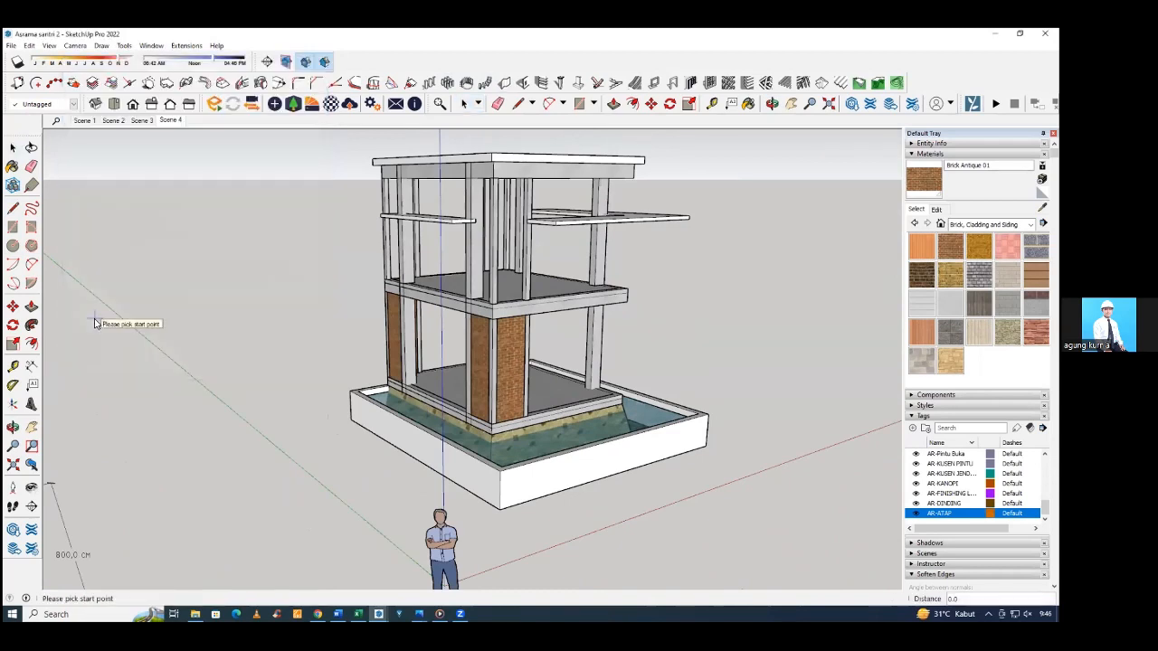
middle_drag(296, 286, 367, 389)
scroll(502, 383, up, 2)
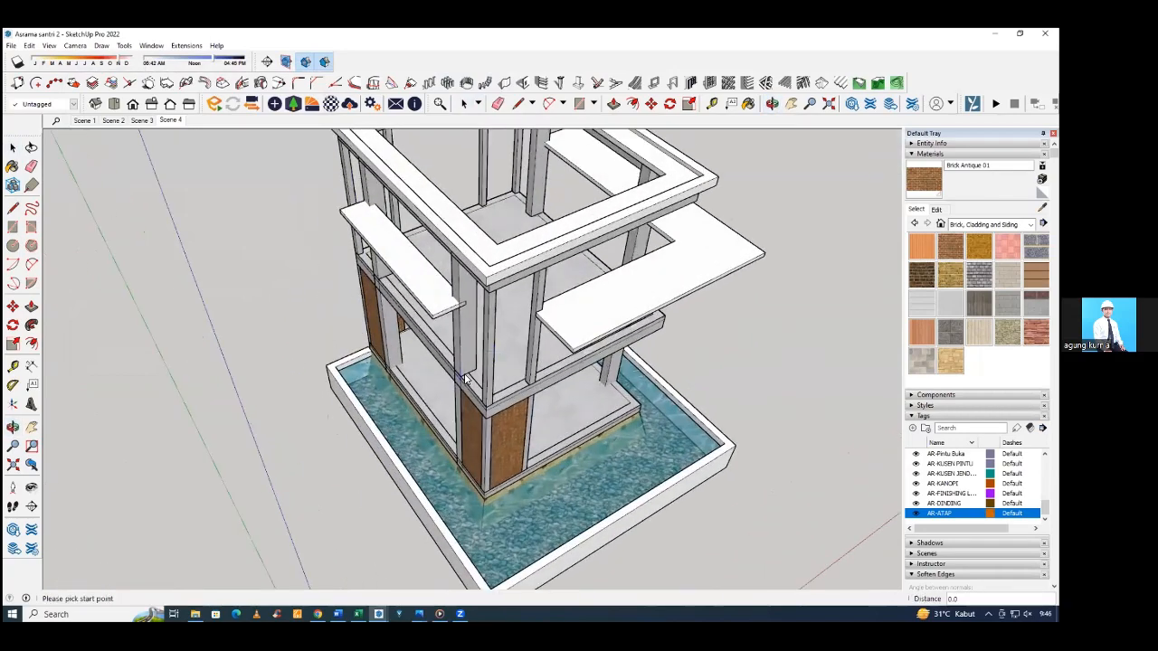
middle_drag(501, 383, 724, 383)
scroll(622, 342, up, 4)
scroll(615, 353, up, 4)
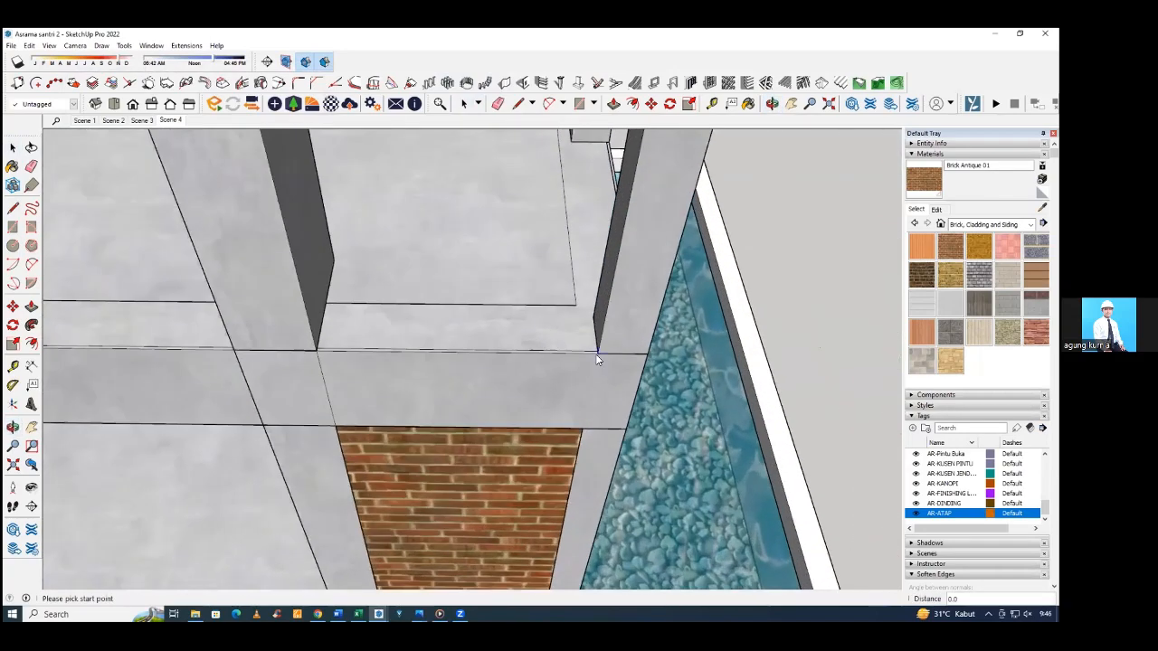
click(597, 353)
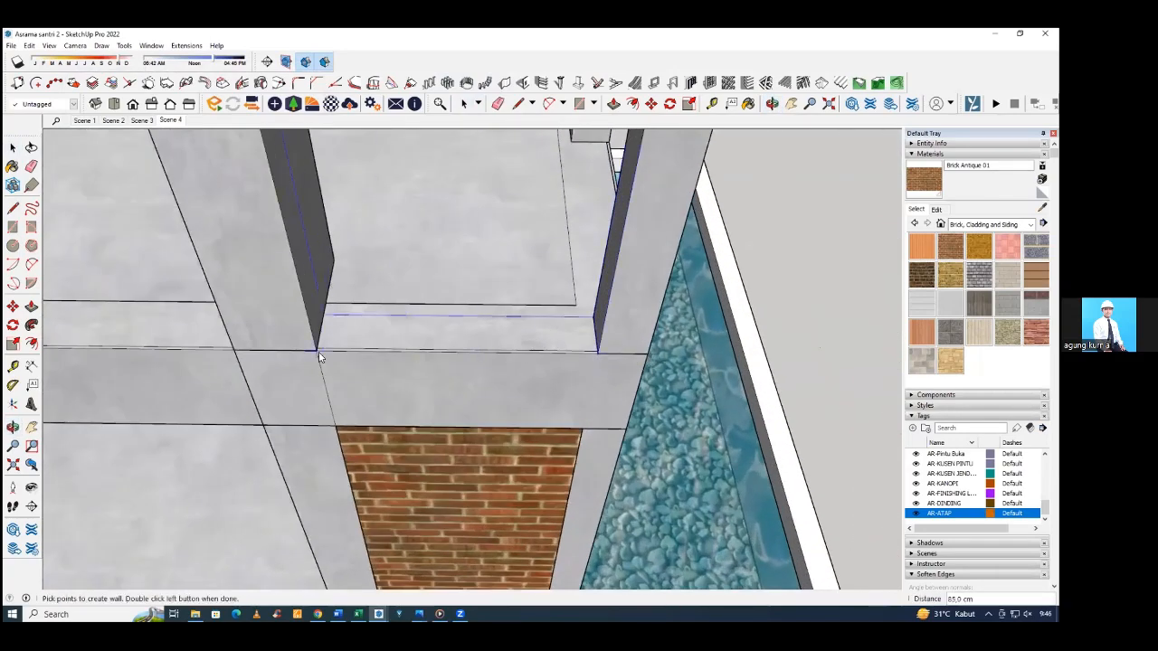
double_click(319, 352)
Build a second wall with the same settings between the upper-floor corner columns on the wide canopy's side.
middle_drag(441, 338, 232, 334)
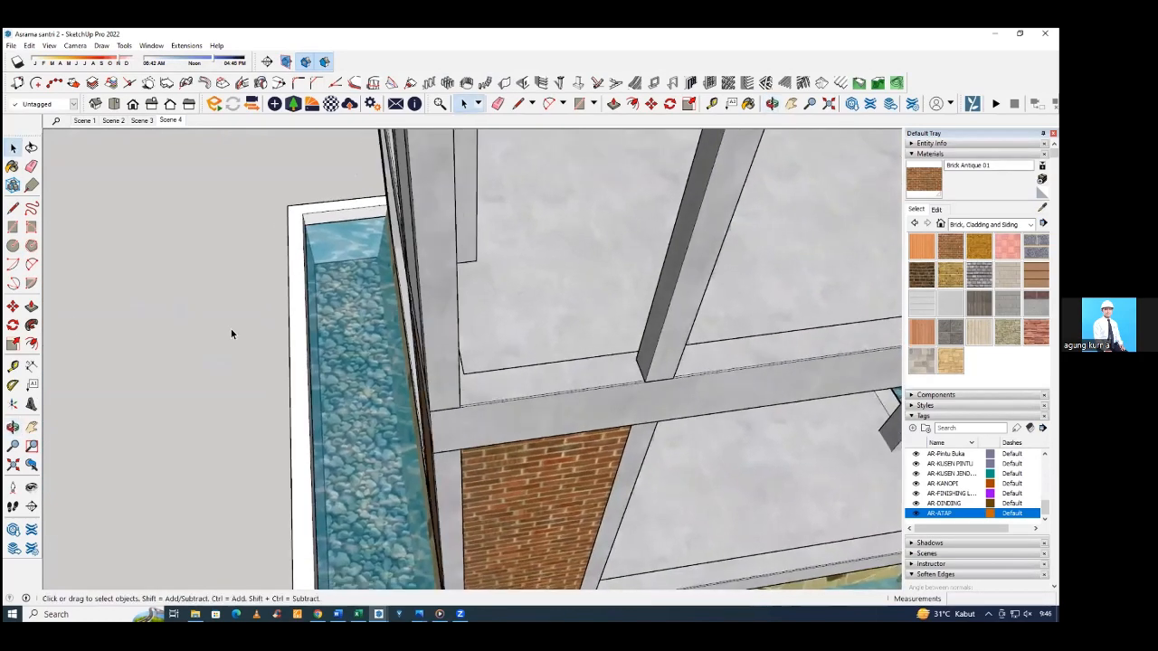
click(522, 82)
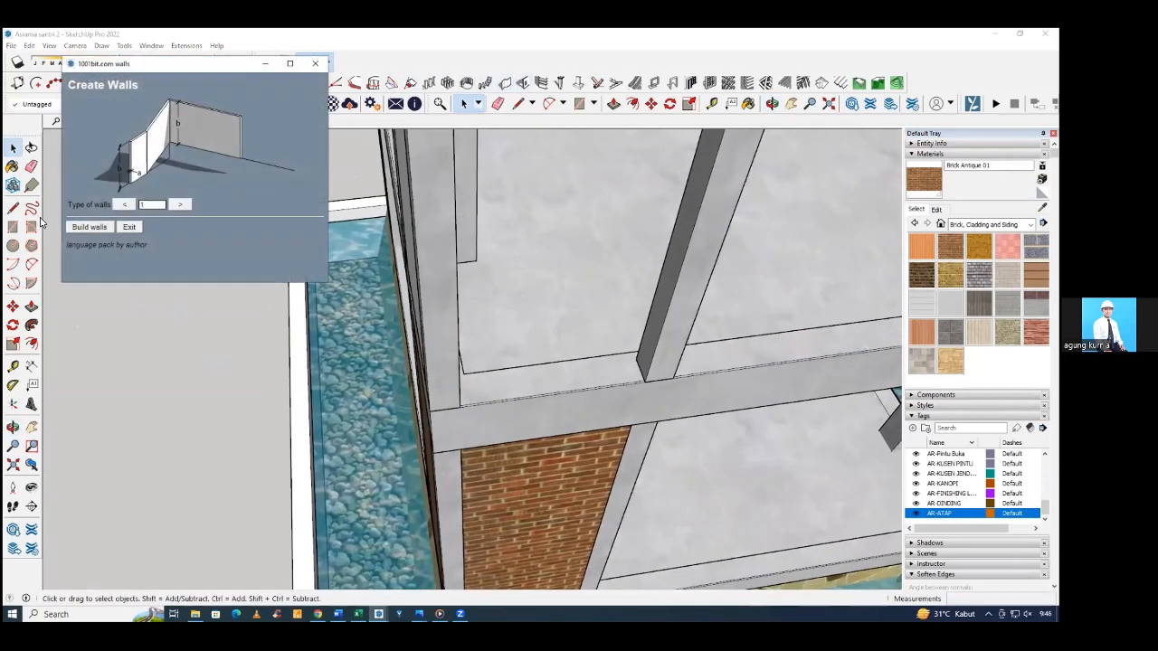
click(89, 228)
click(92, 318)
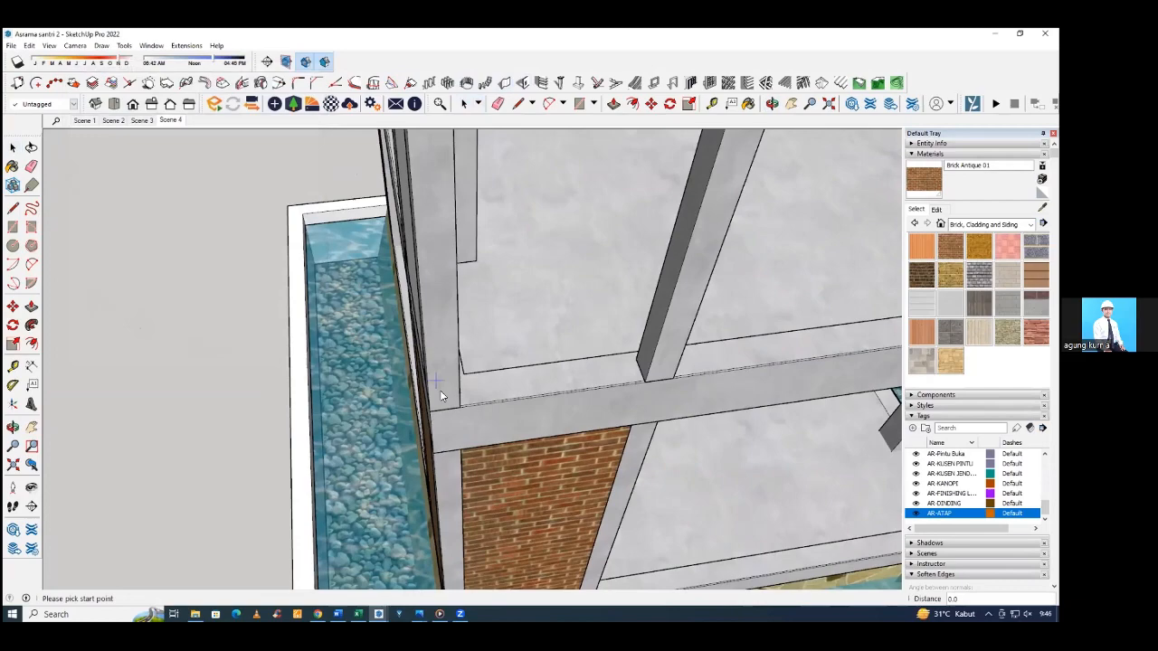
click(641, 386)
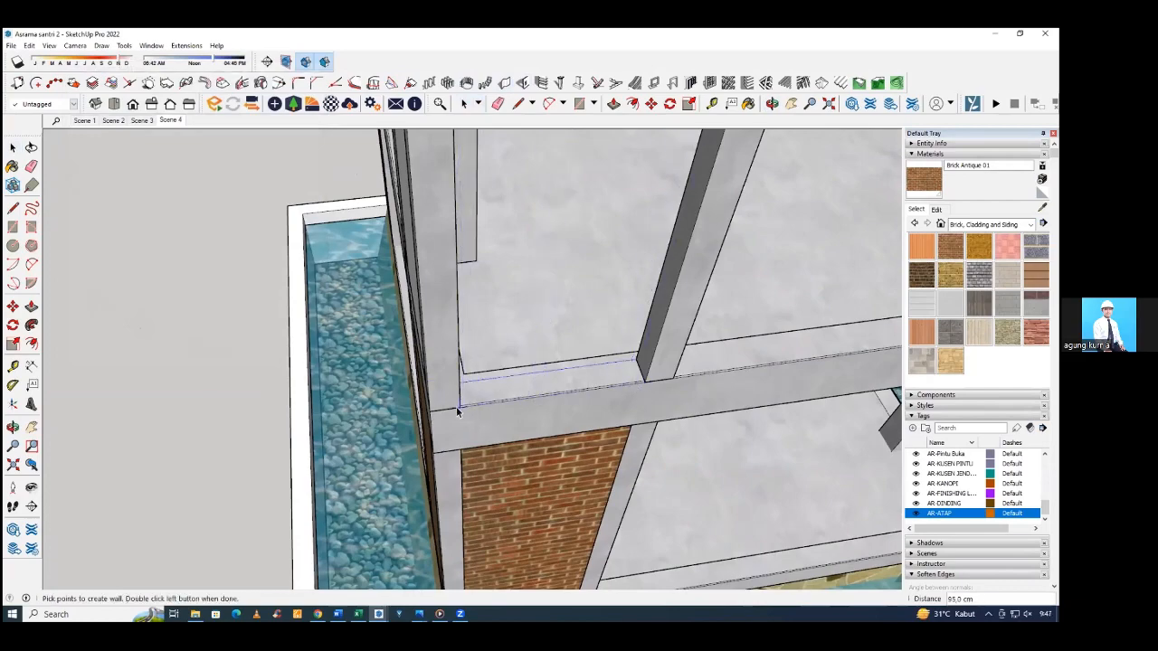
double_click(457, 408)
Paint both new upper-floor corner walls with the Brick Antique 01 material.
scroll(449, 357, down, 3)
middle_drag(449, 357, 597, 209)
scroll(636, 291, down, 3)
scroll(602, 290, down, 3)
scroll(599, 217, up, 4)
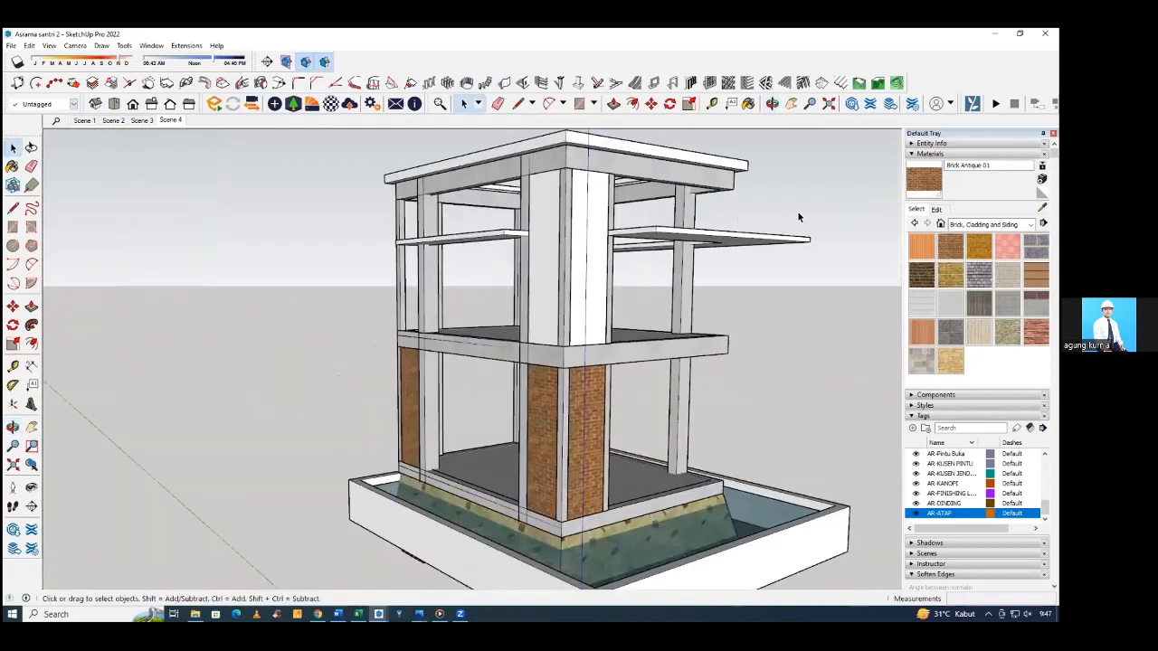
middle_drag(798, 217, 641, 285)
scroll(421, 253, up, 2)
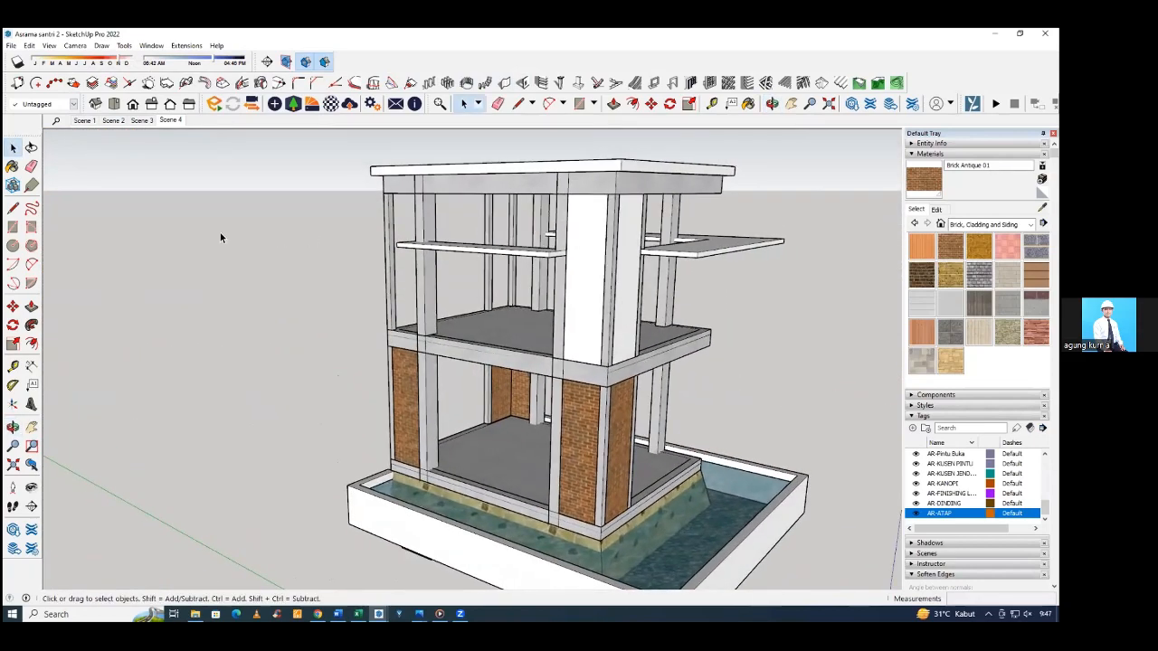
key(b)
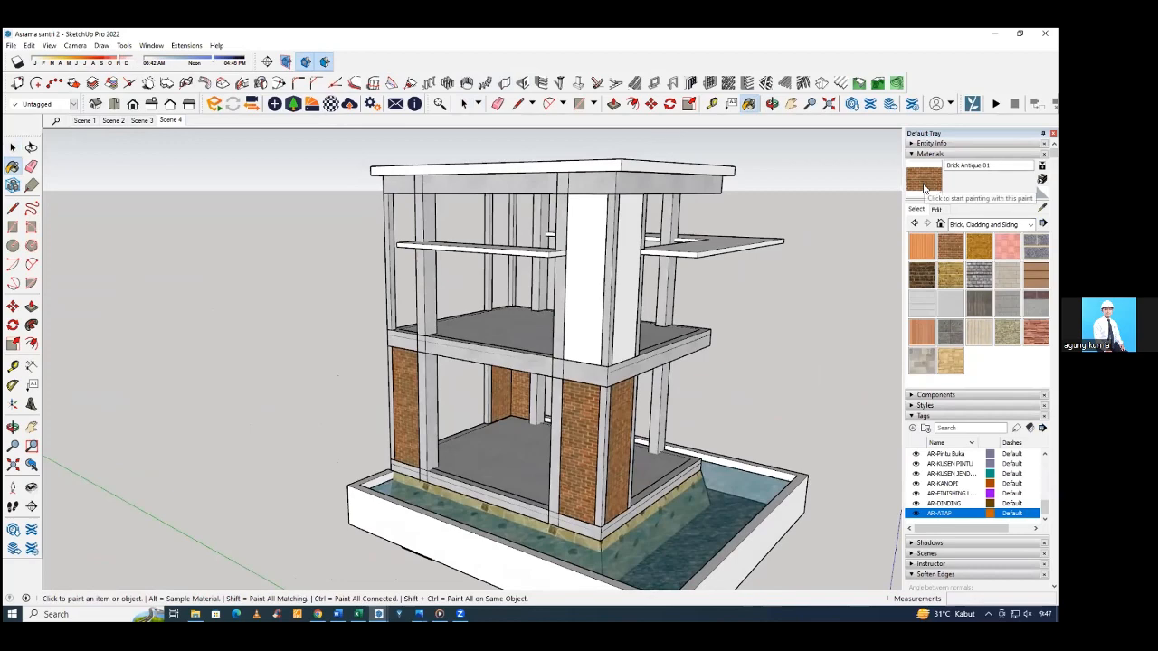
click(631, 276)
click(597, 270)
key(space)
Combine the two upper-floor brick corner walls into one component.
middle_drag(597, 270, 584, 303)
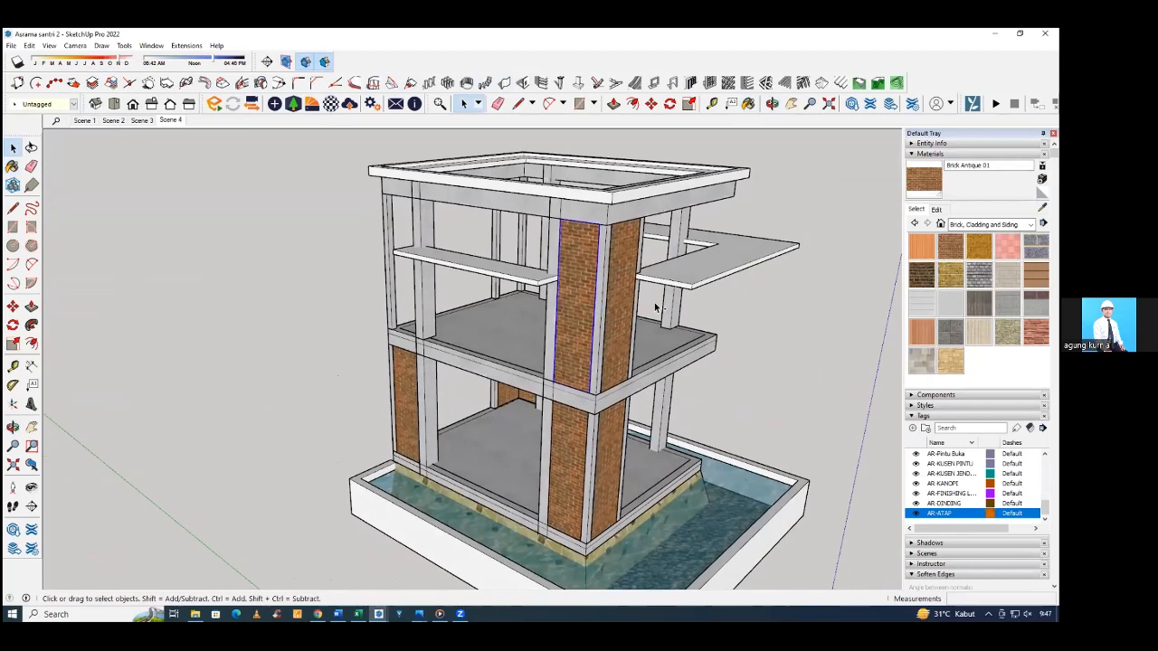
right_click(623, 293)
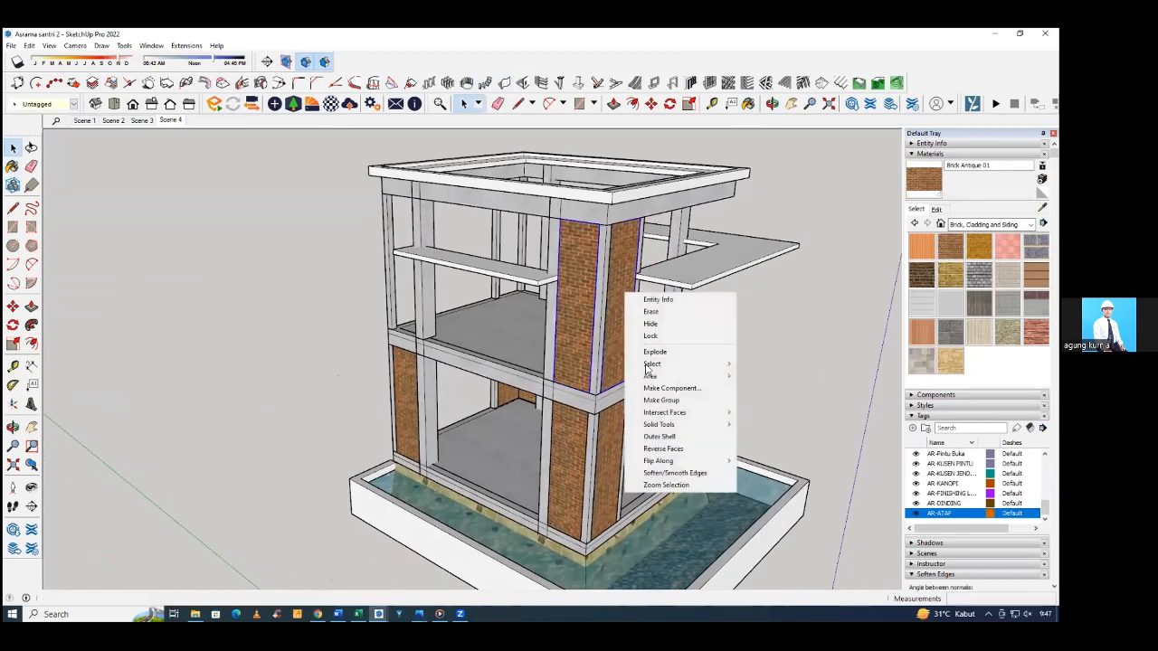
click(584, 340)
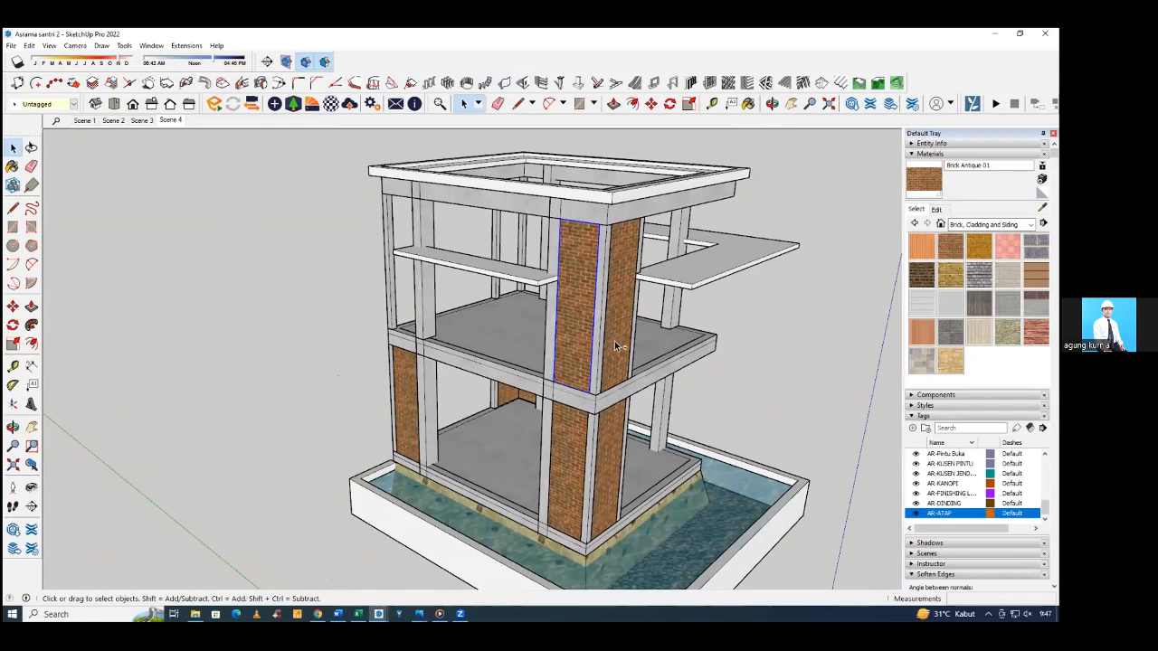
middle_drag(614, 342, 613, 319)
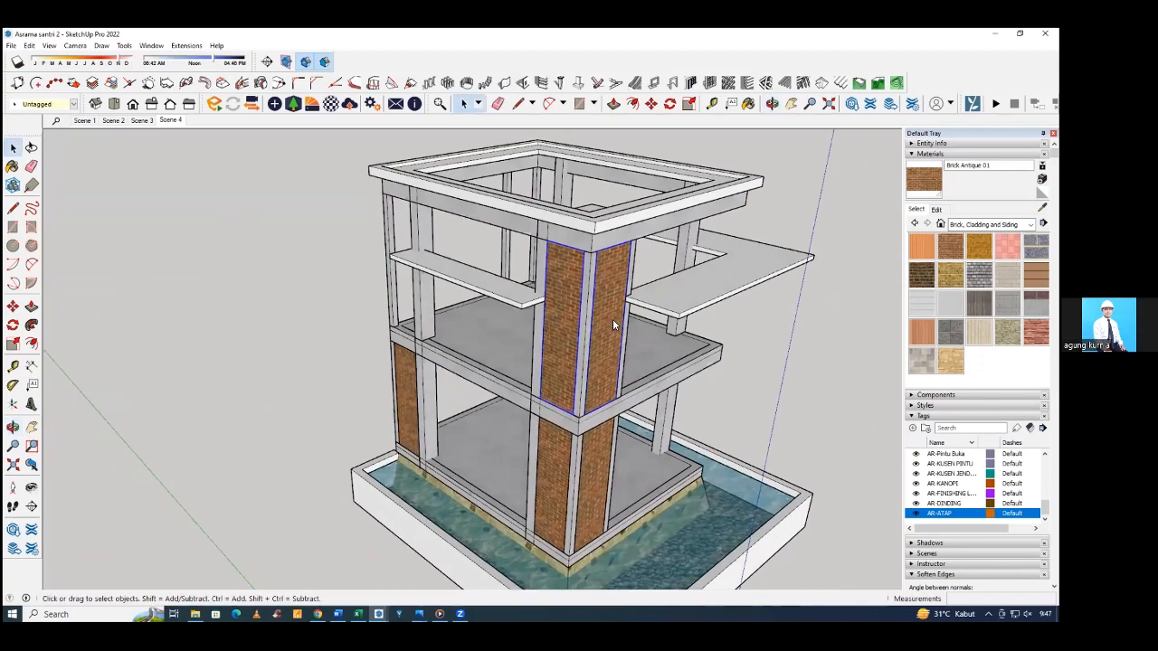
right_click(613, 324)
click(660, 417)
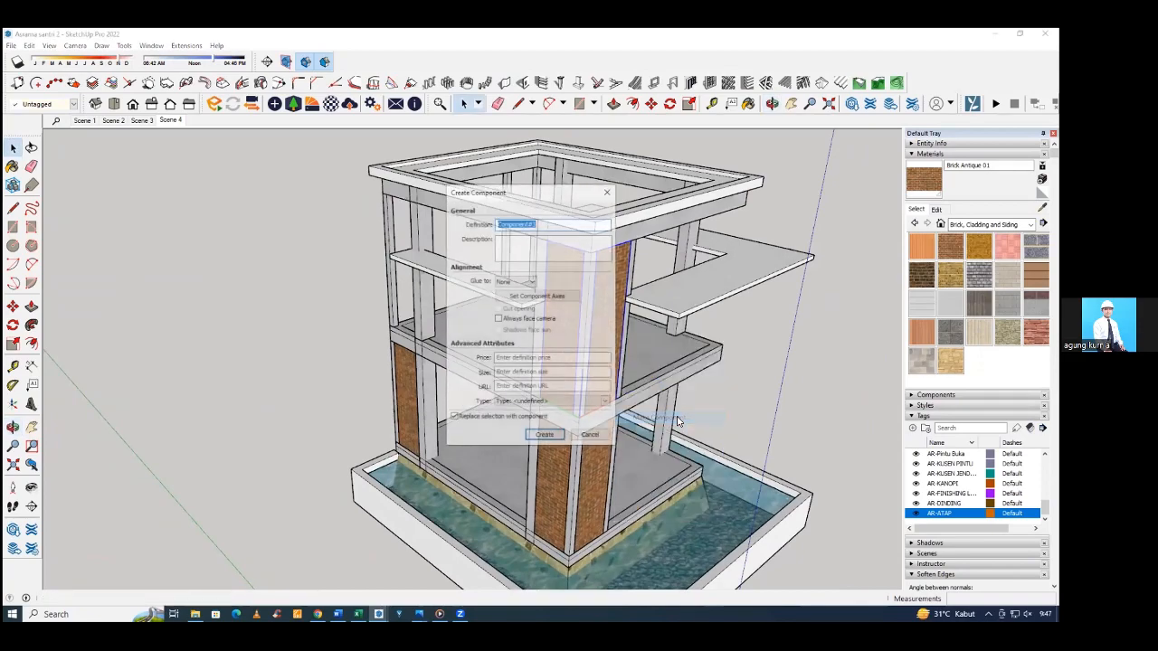
click(557, 432)
Assign the AR-DINDING tag to the upper-floor corner wall component.
middle_drag(556, 432, 664, 432)
scroll(663, 432, up, 8)
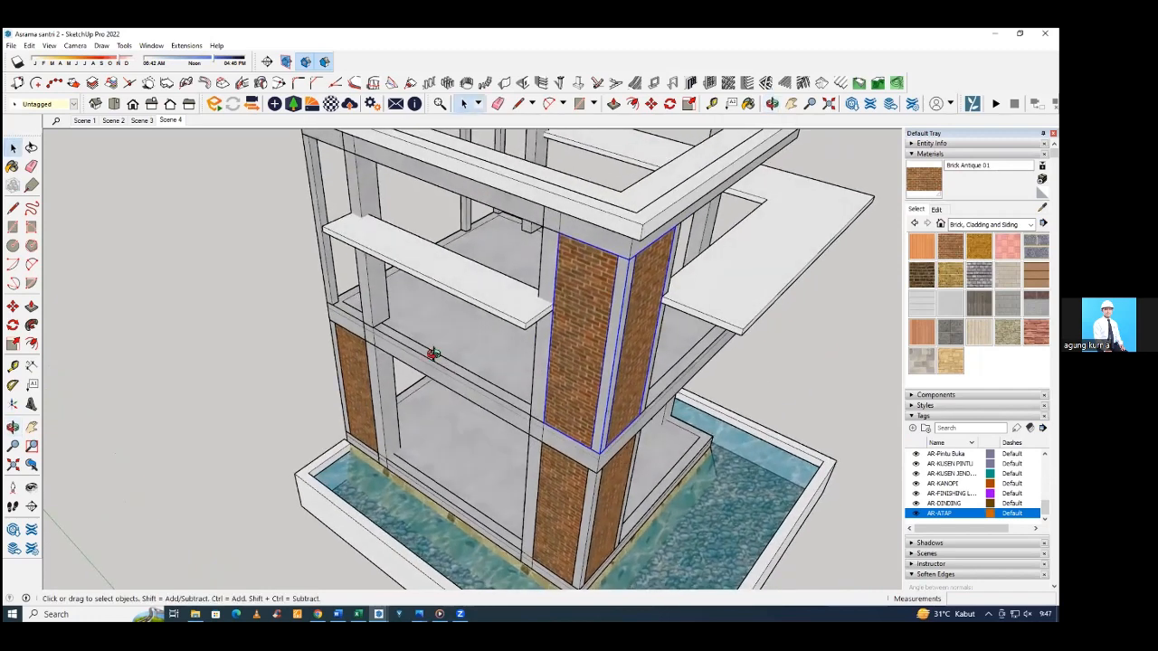
click(45, 105)
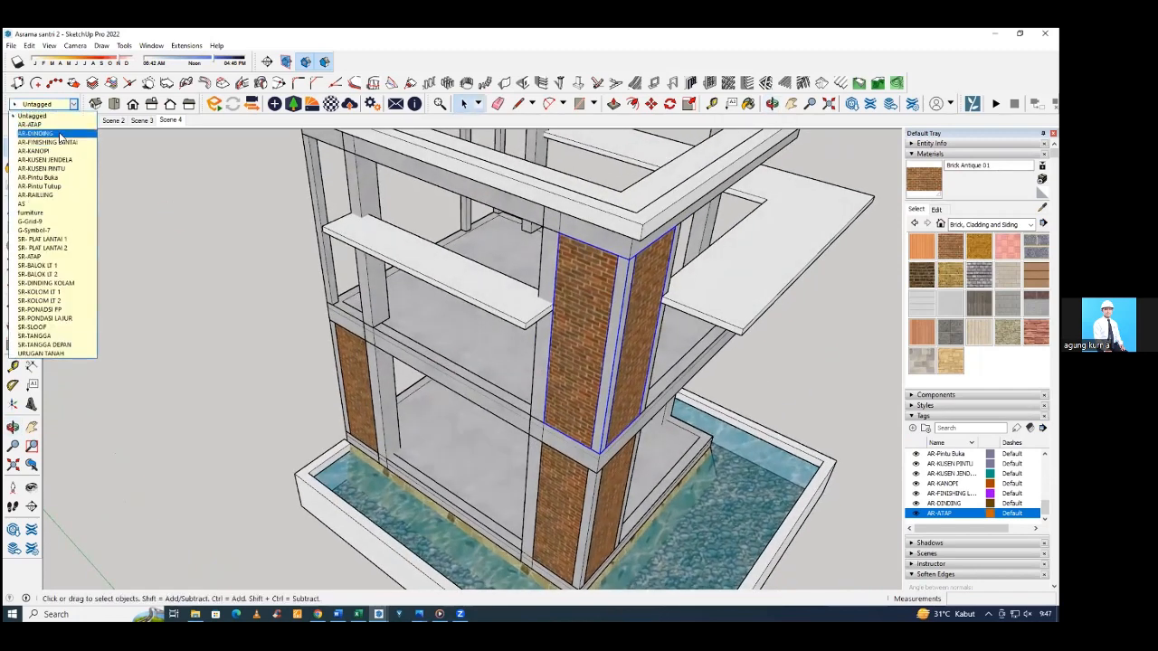
click(41, 133)
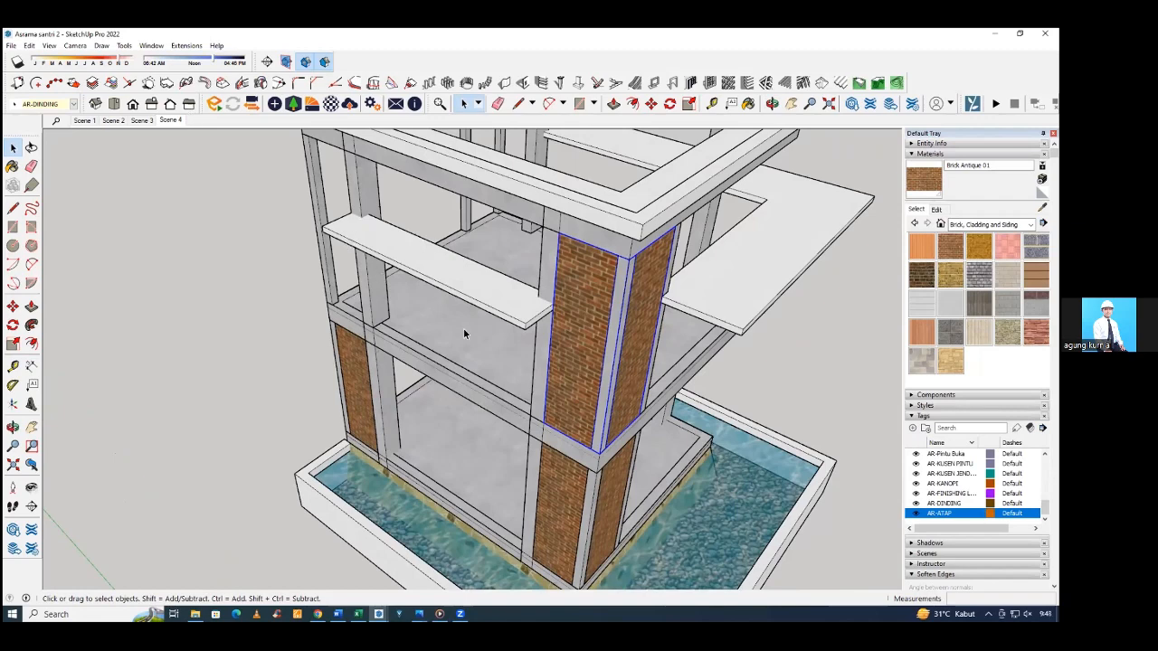
Copy the upper-floor brick corner wall component from its corner to the next upper-floor corner along the narrow canopy's side.
middle_drag(515, 361, 562, 404)
key(m)
middle_drag(637, 456, 674, 366)
click(627, 418)
click(683, 363)
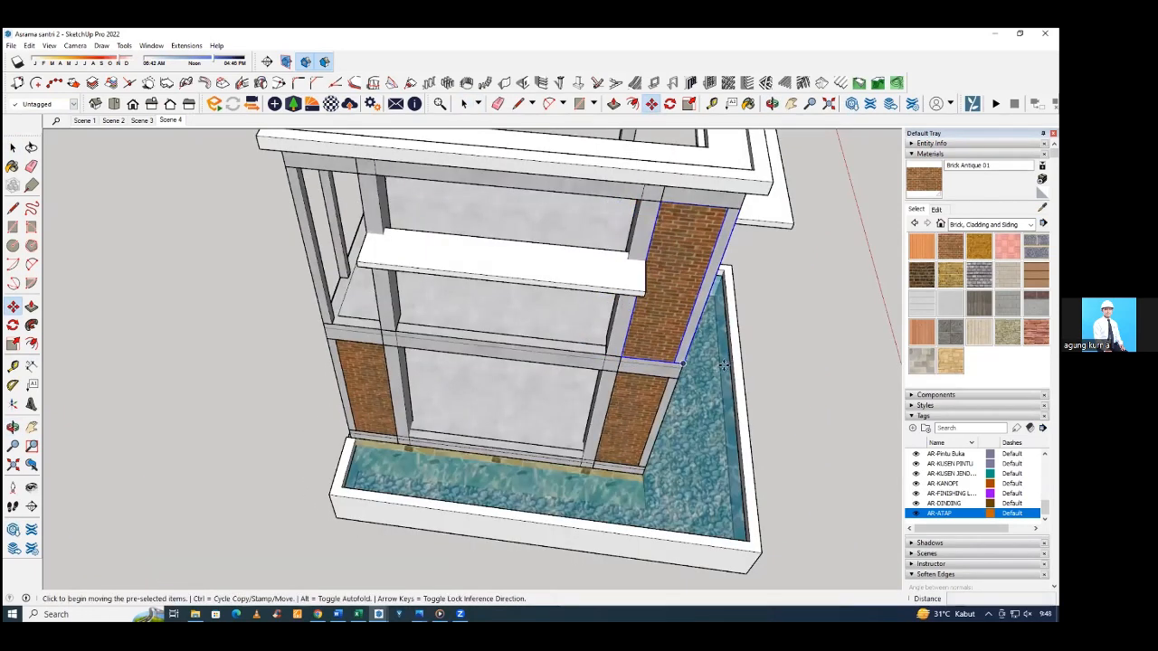
key(ctrl)
click(686, 363)
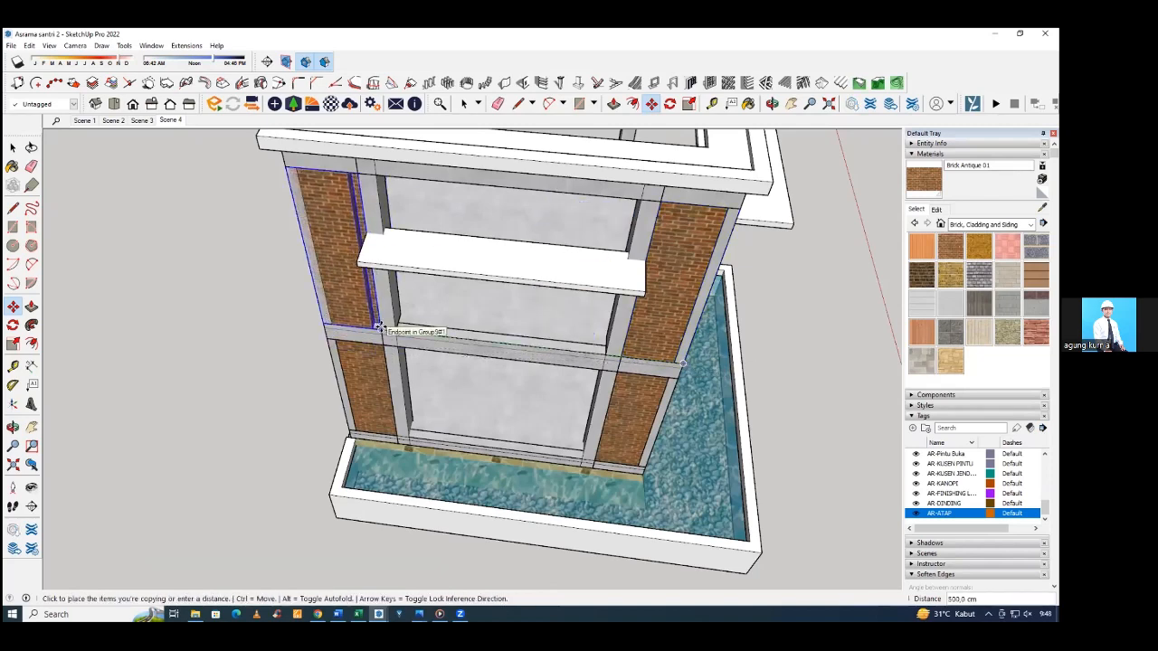
click(380, 328)
Flip the copied corner wall component along its green axis to fit the corner.
middle_drag(380, 328, 387, 305)
right_click(375, 308)
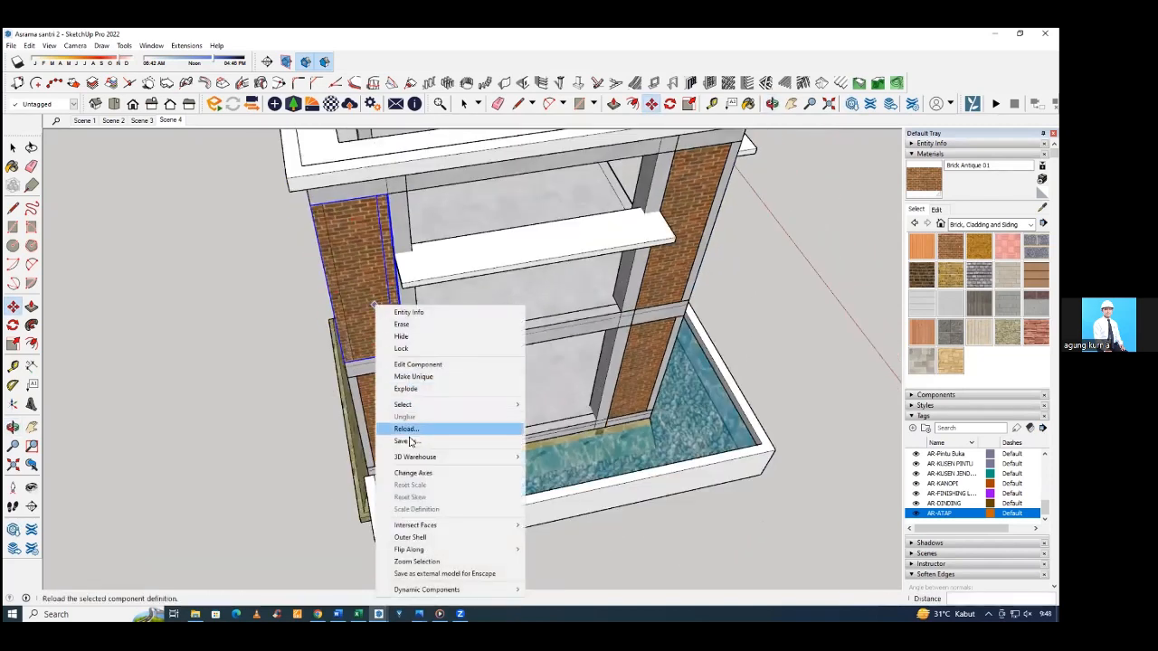
mouse_move(443, 549)
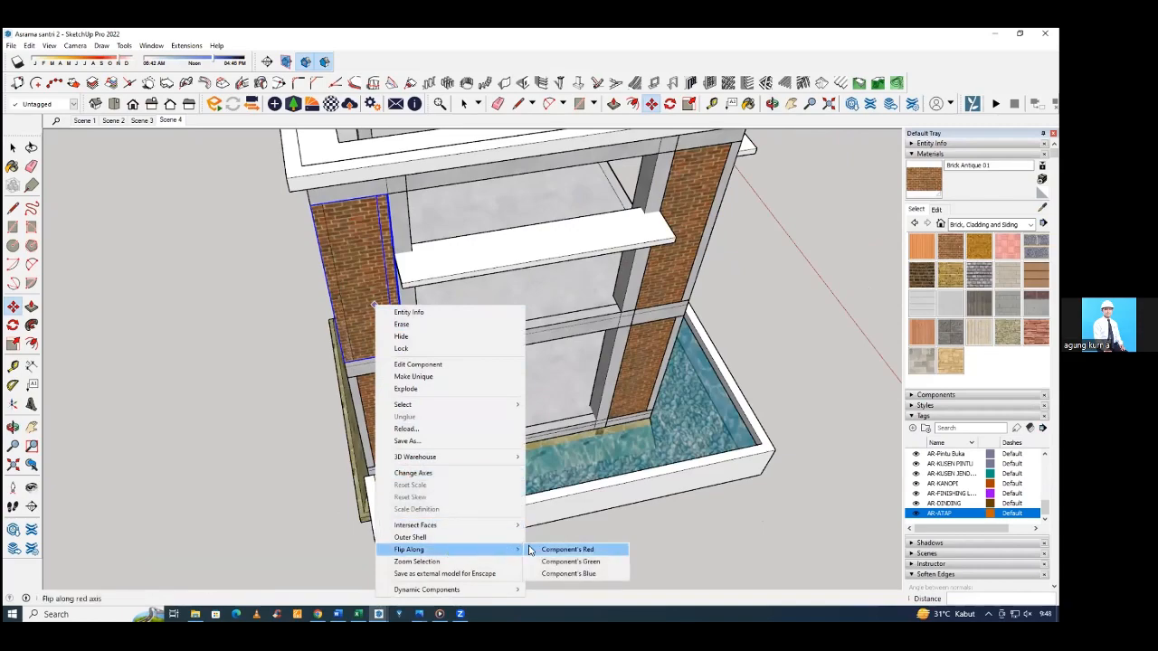
click(572, 561)
scroll(409, 338, up, 1)
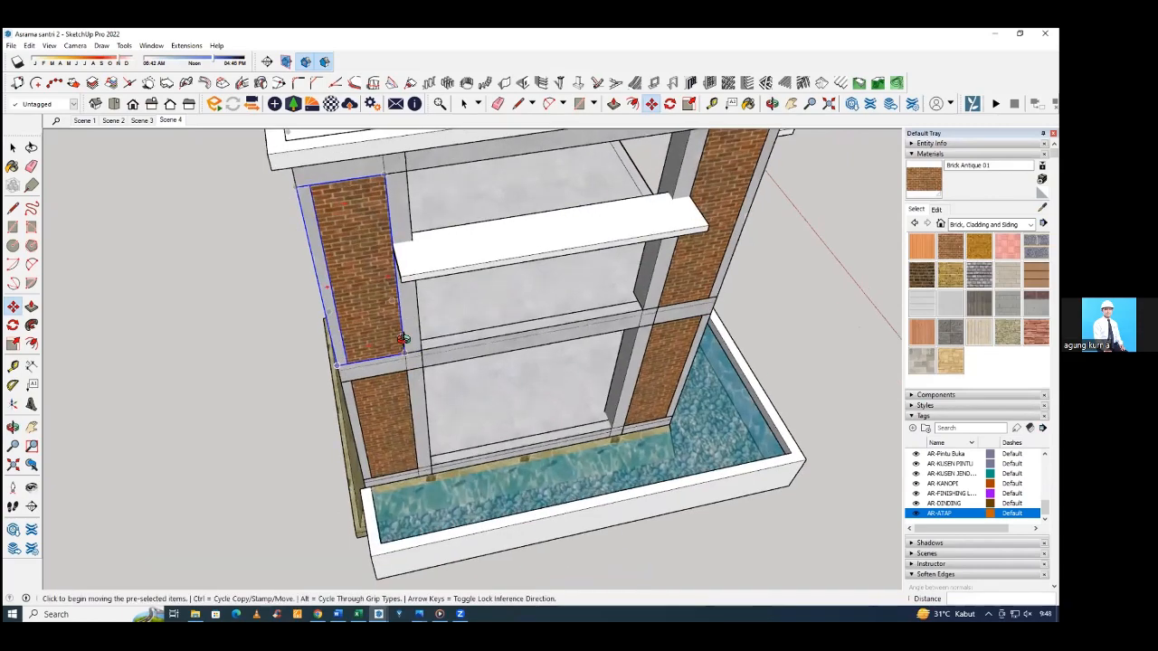
Copy the flipped upper-floor corner wall component across to the corner above the stone-clad base.
middle_drag(407, 339, 841, 318)
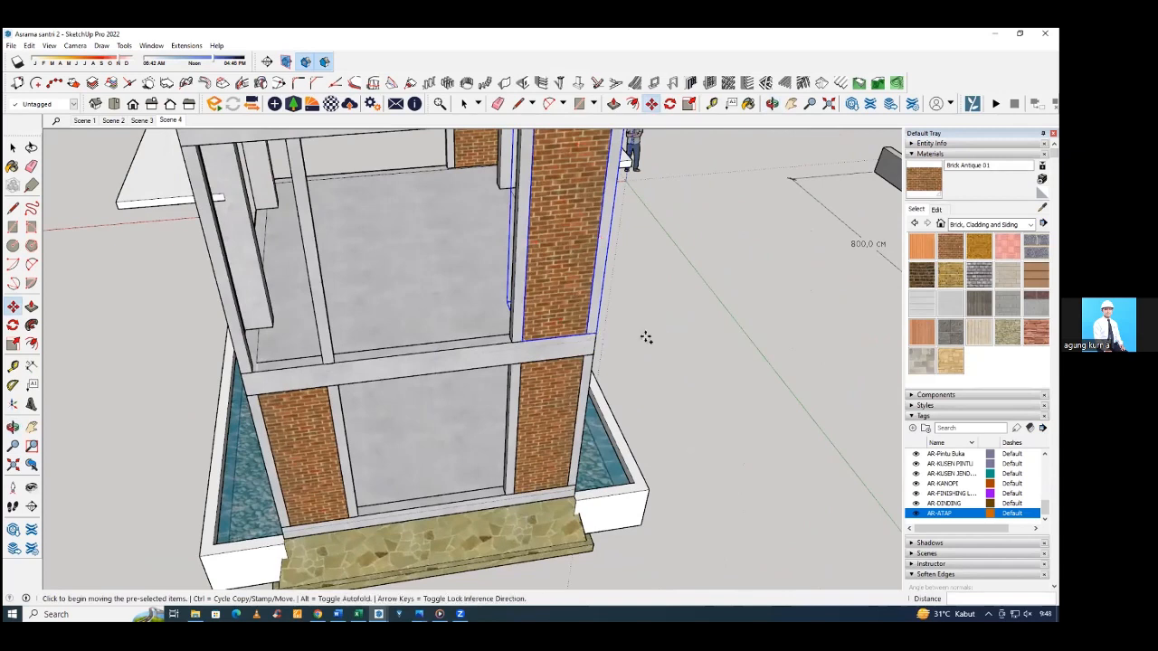
key(ctrl)
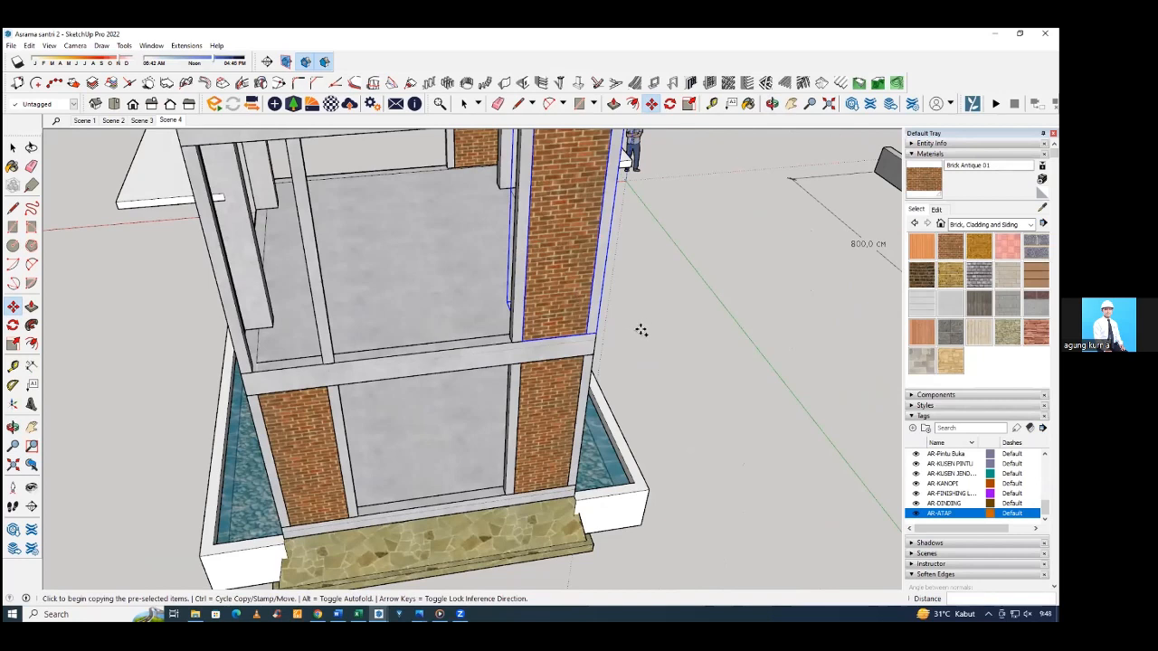
click(587, 334)
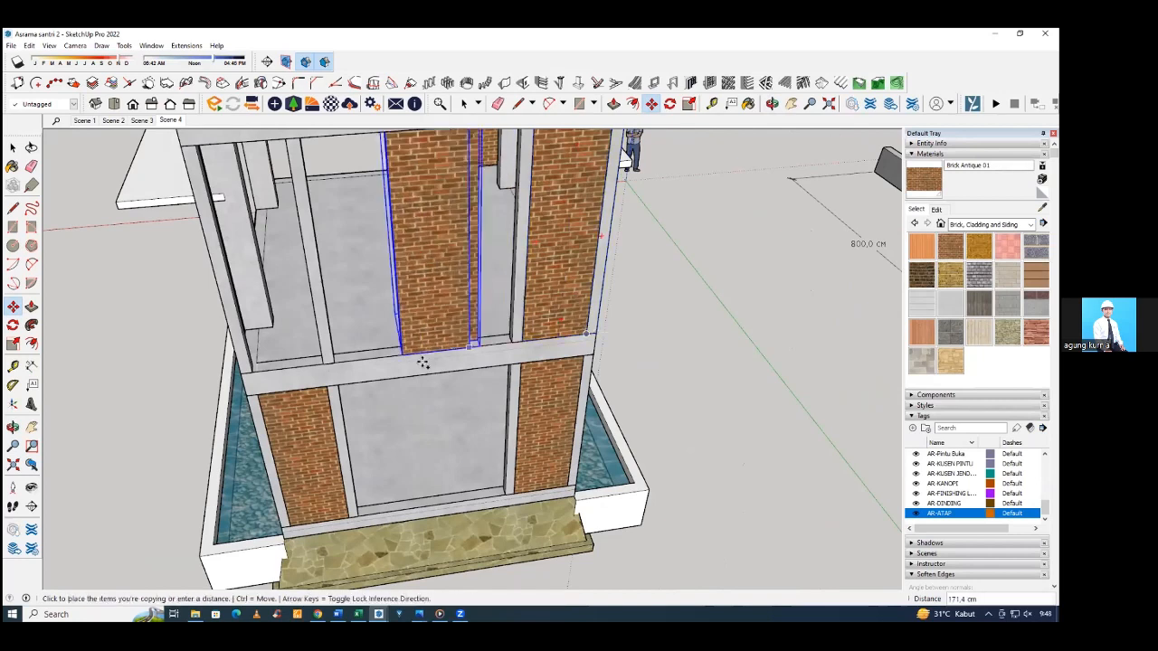
click(303, 356)
Flip the third corner wall component along its red axis and align it with its upper-floor corner.
middle_drag(303, 355, 404, 347)
right_click(404, 346)
mouse_move(489, 299)
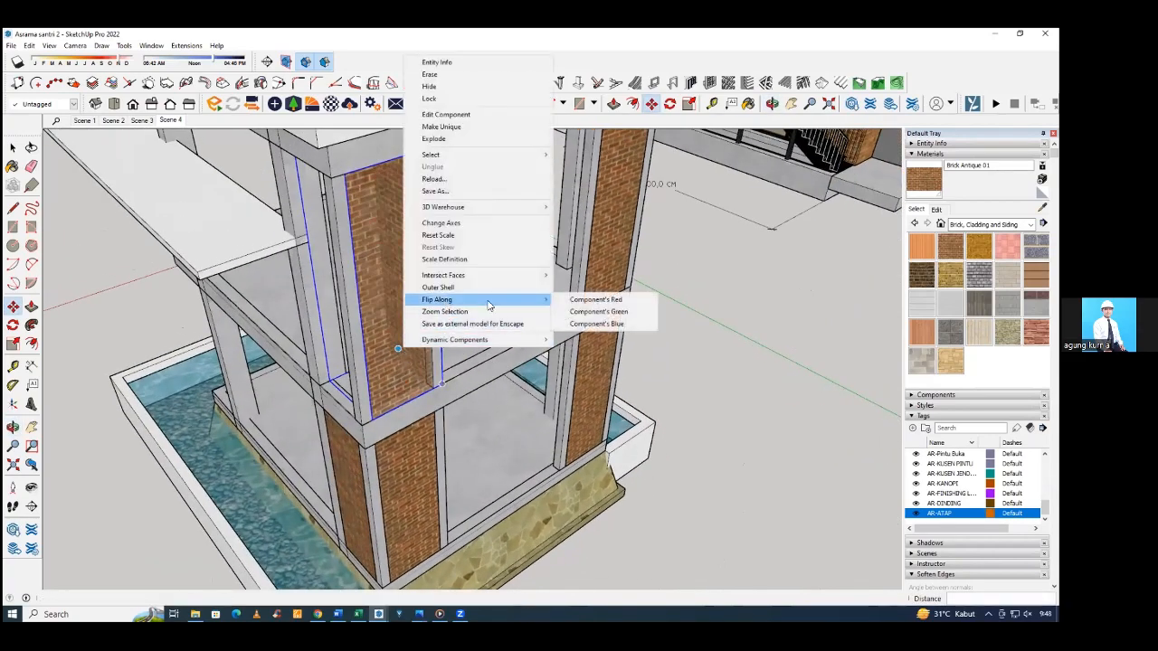
click(587, 301)
middle_drag(587, 302, 416, 405)
scroll(419, 407, down, 2)
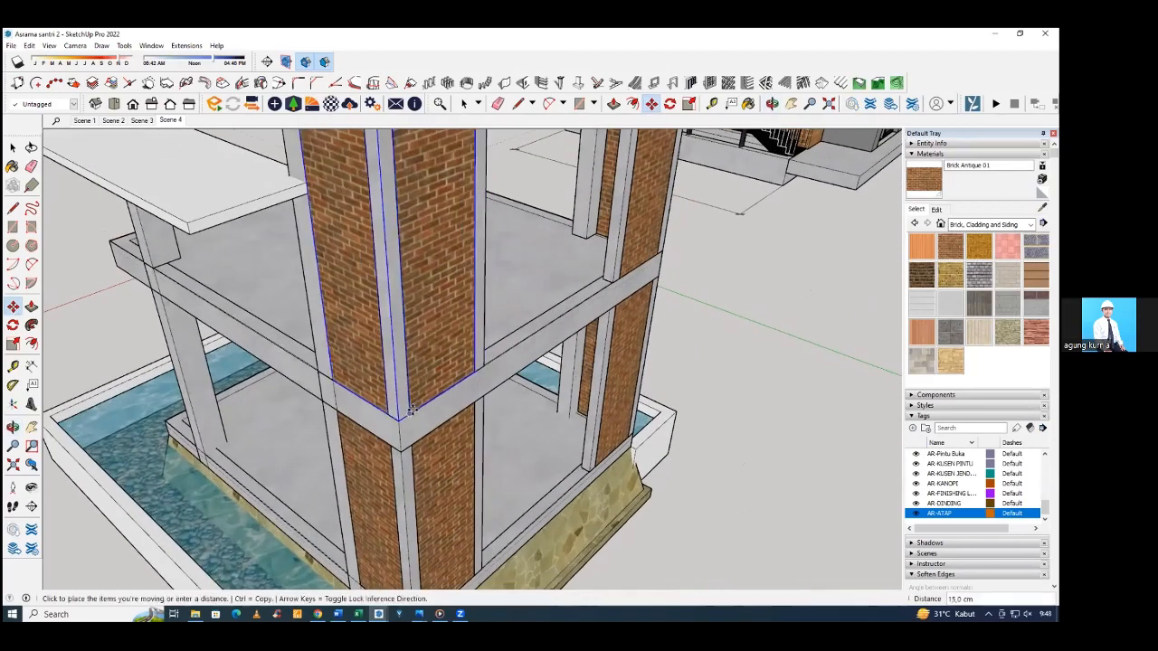
scroll(545, 361, down, 3)
key(space)
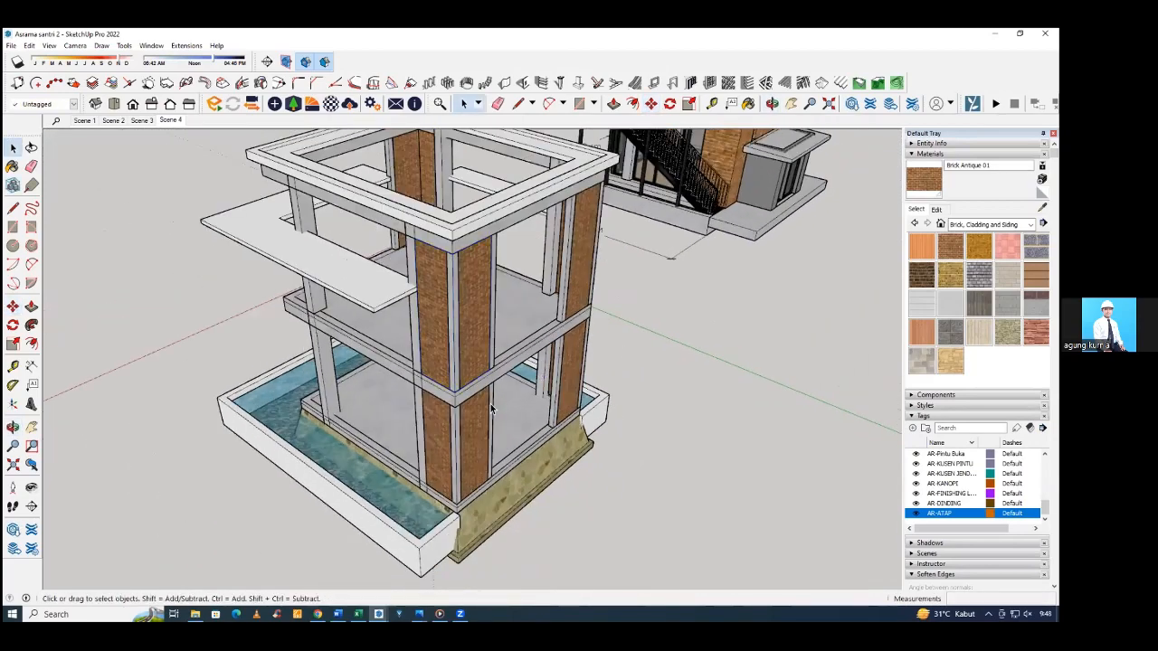
Measure the height from the wide canopy to the underside of the roof beam beside the corner wall.
middle_drag(625, 349, 361, 307)
scroll(120, 231, up, 5)
click(426, 371)
click(225, 277)
scroll(646, 330, down, 5)
scroll(624, 314, up, 6)
scroll(563, 264, up, 4)
middle_drag(563, 262, 418, 353)
mouse_move(403, 307)
middle_down()
mouse_move(395, 321)
mouse_move(383, 207)
mouse_move(392, 178)
middle_up()
key(l)
click(390, 322)
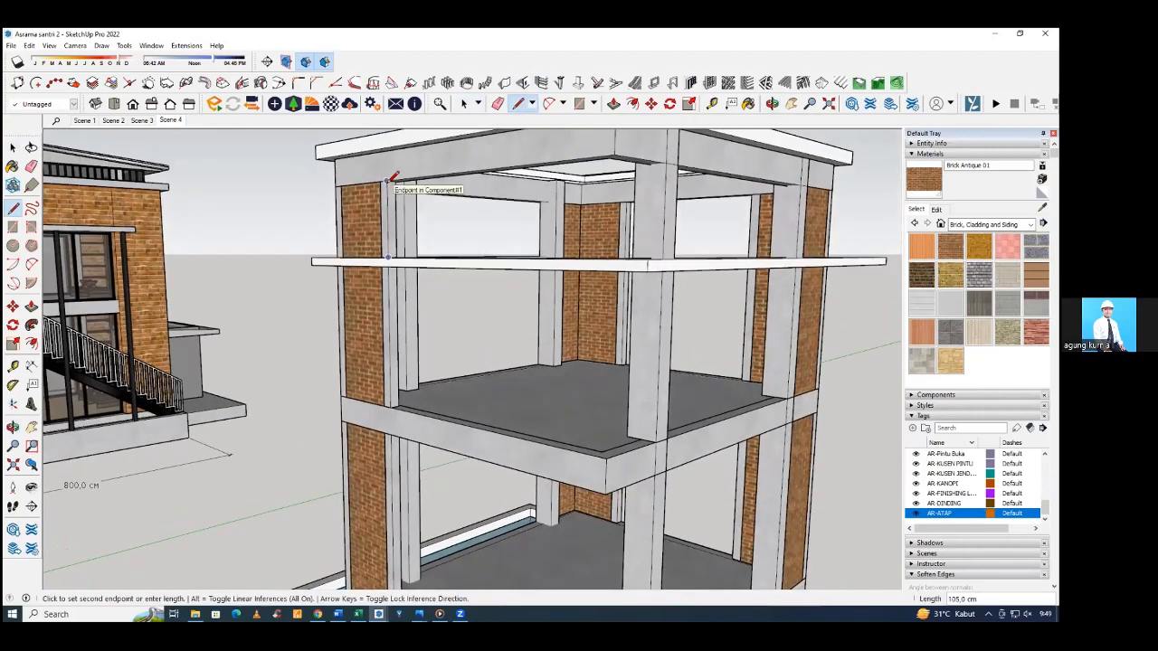
key(Escape)
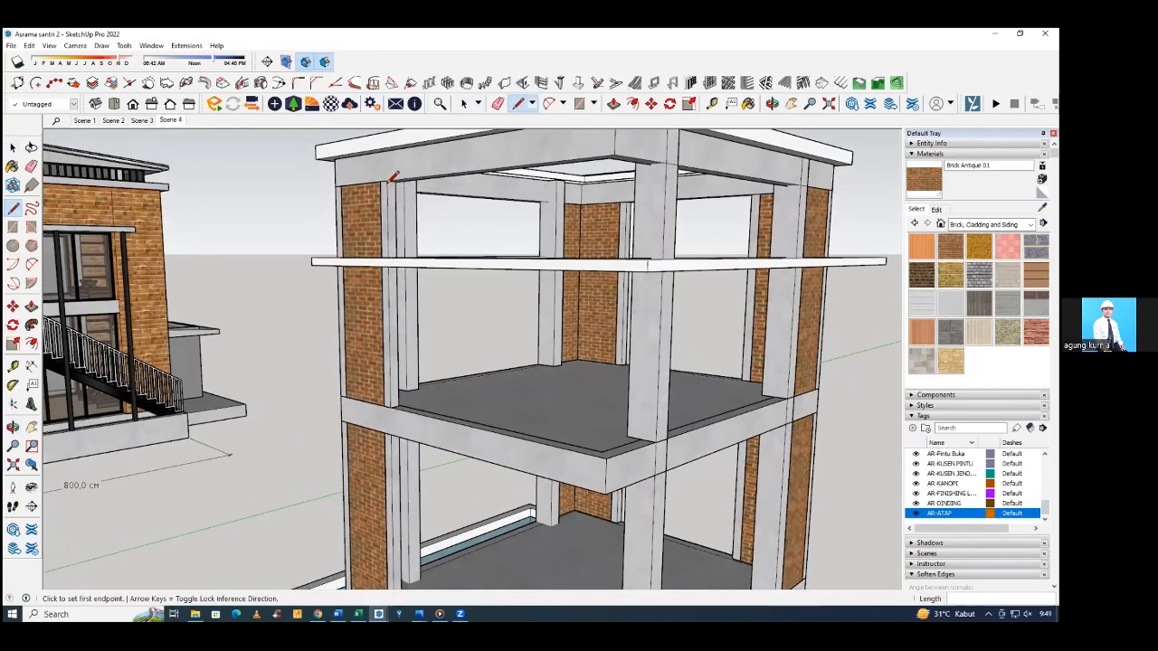
Set up a left-aligned, grouped vertical wall with 15 cm thickness and 105 cm height.
middle_drag(392, 178, 460, 177)
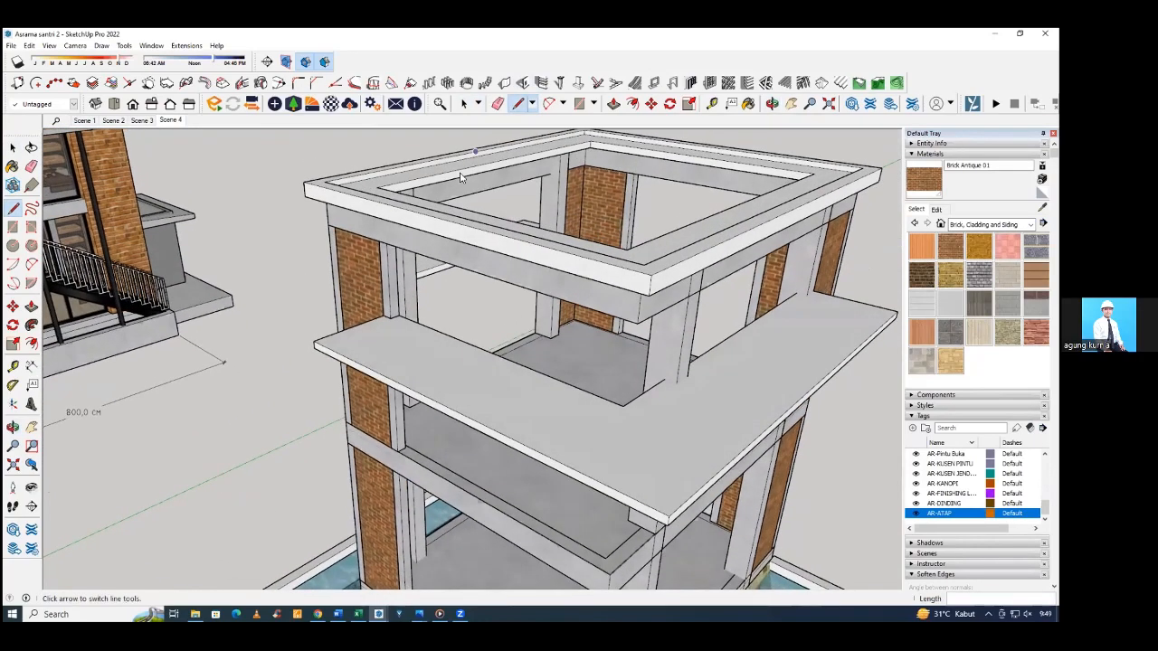
click(505, 83)
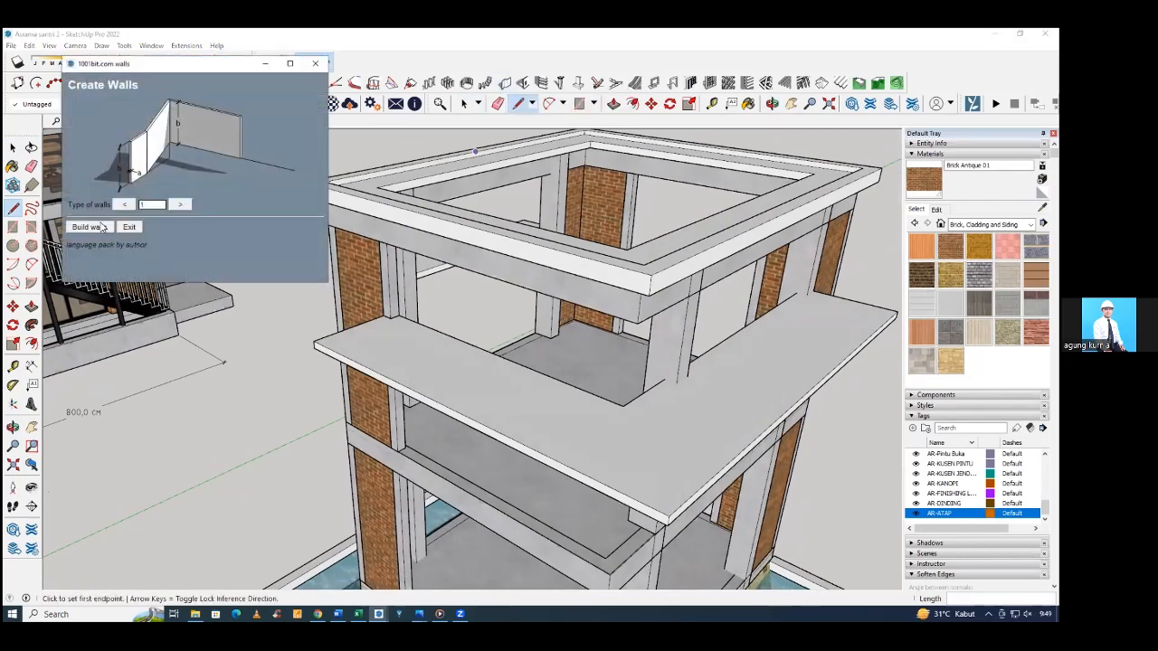
click(91, 227)
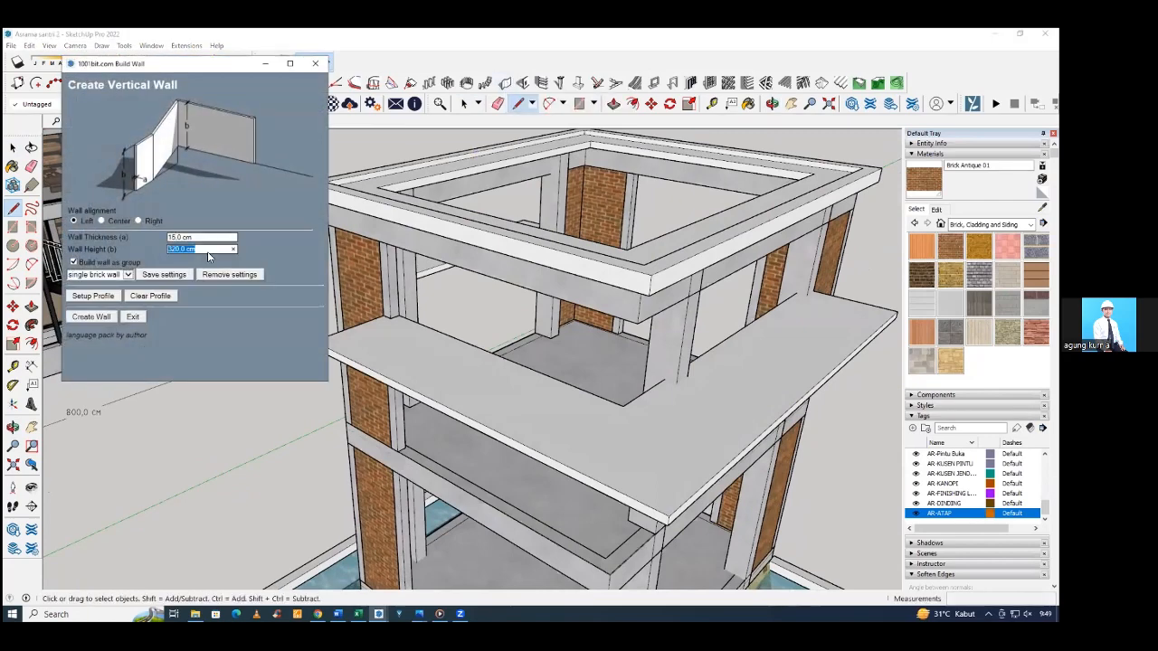
text(105)
click(90, 317)
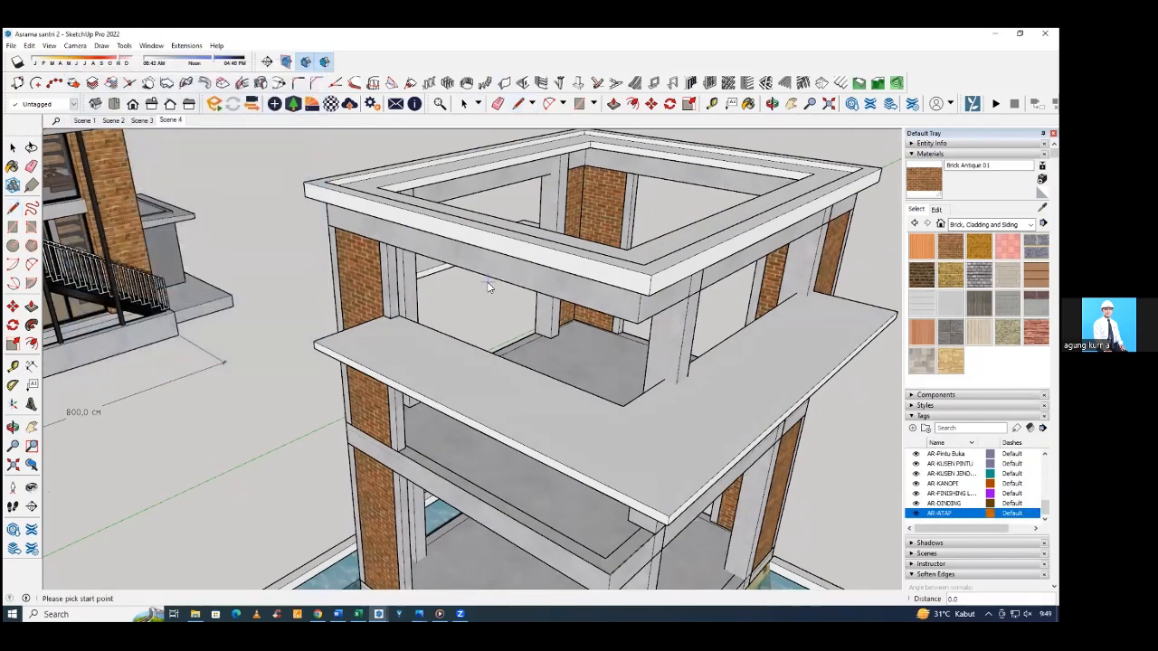
click(808, 298)
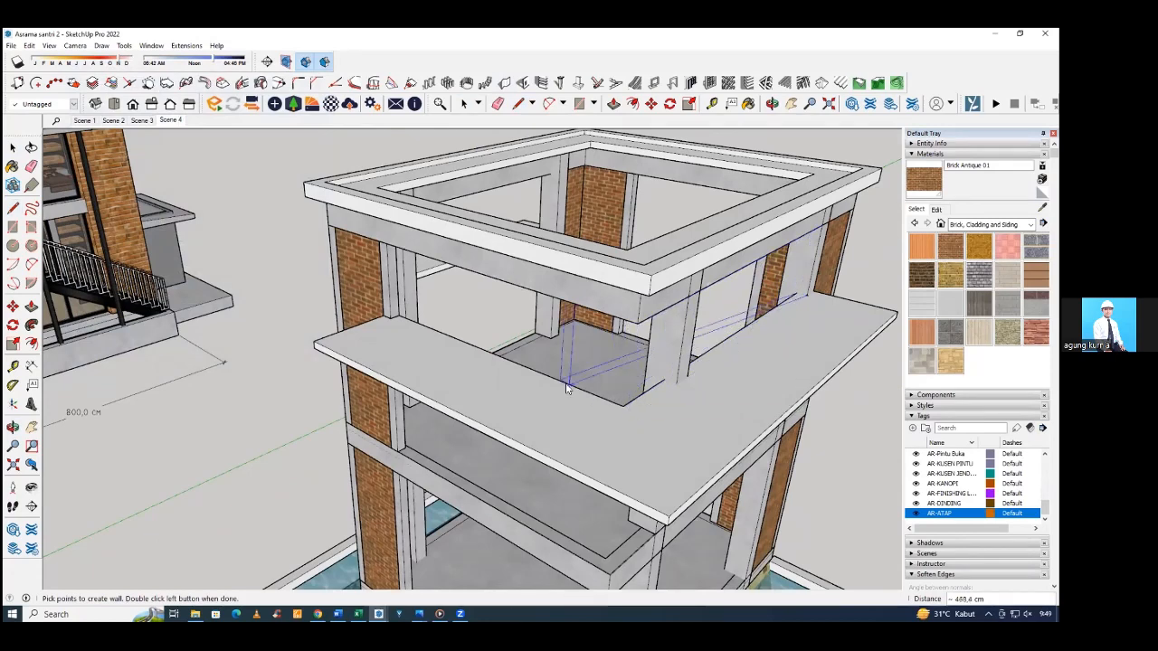
click(401, 319)
key(Escape)
Build the L-shaped wall along the wide canopy's inner edge, from one brick corner's column around the corner to the other.
scroll(452, 345, up, 6)
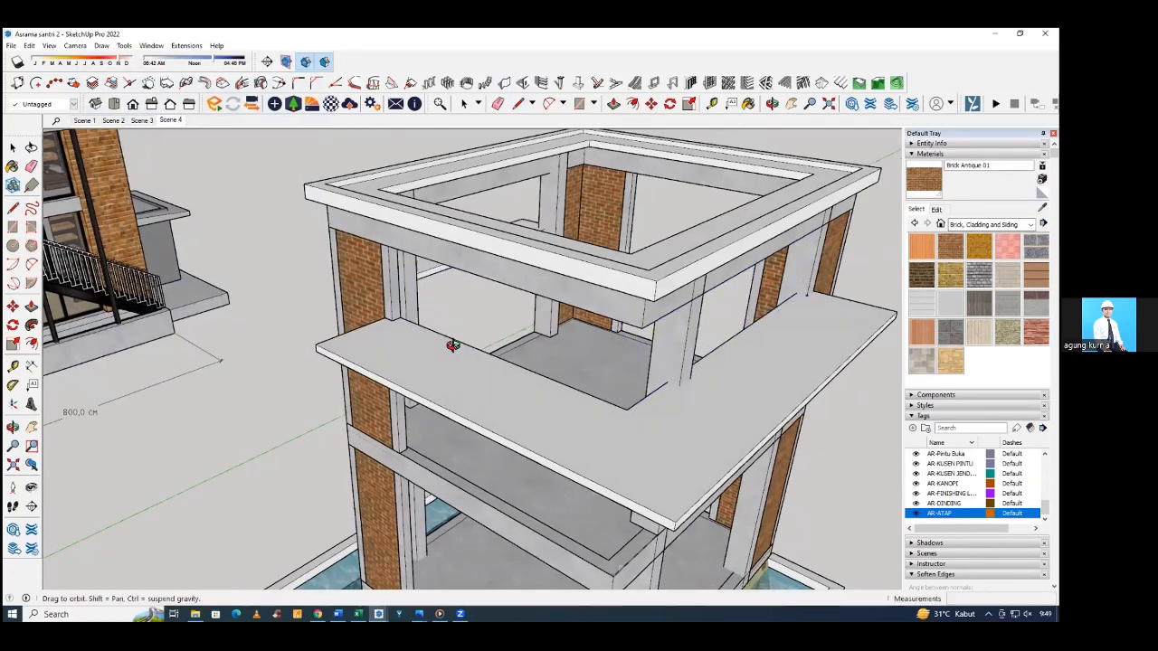
scroll(407, 334, up, 6)
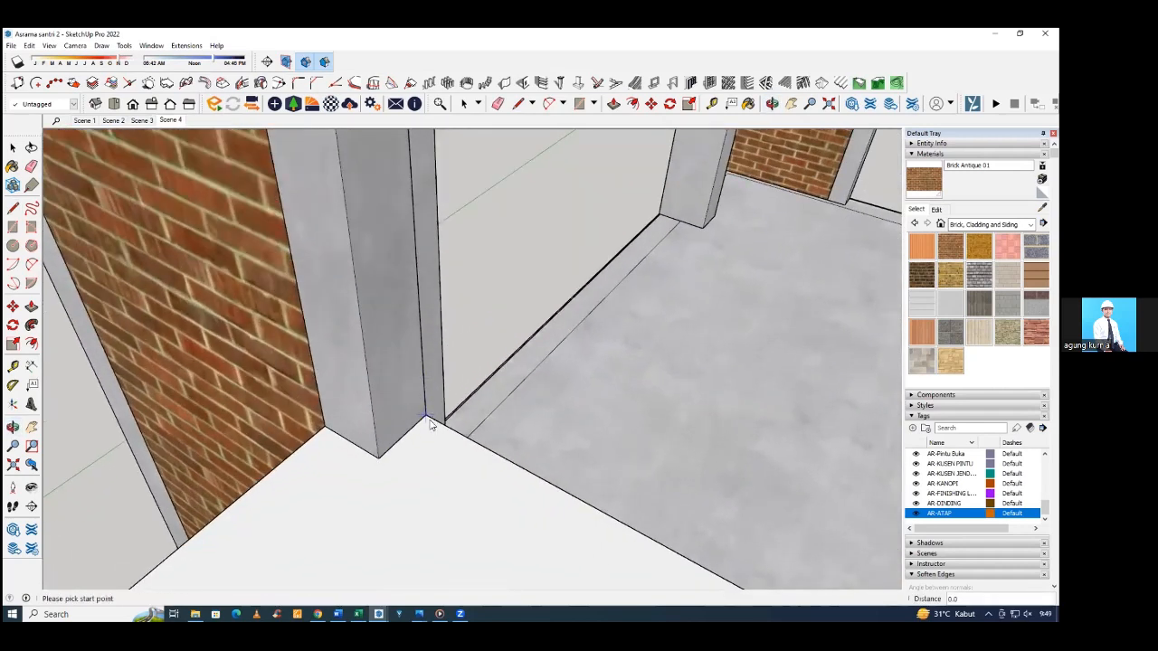
click(429, 420)
scroll(430, 421, down, 10)
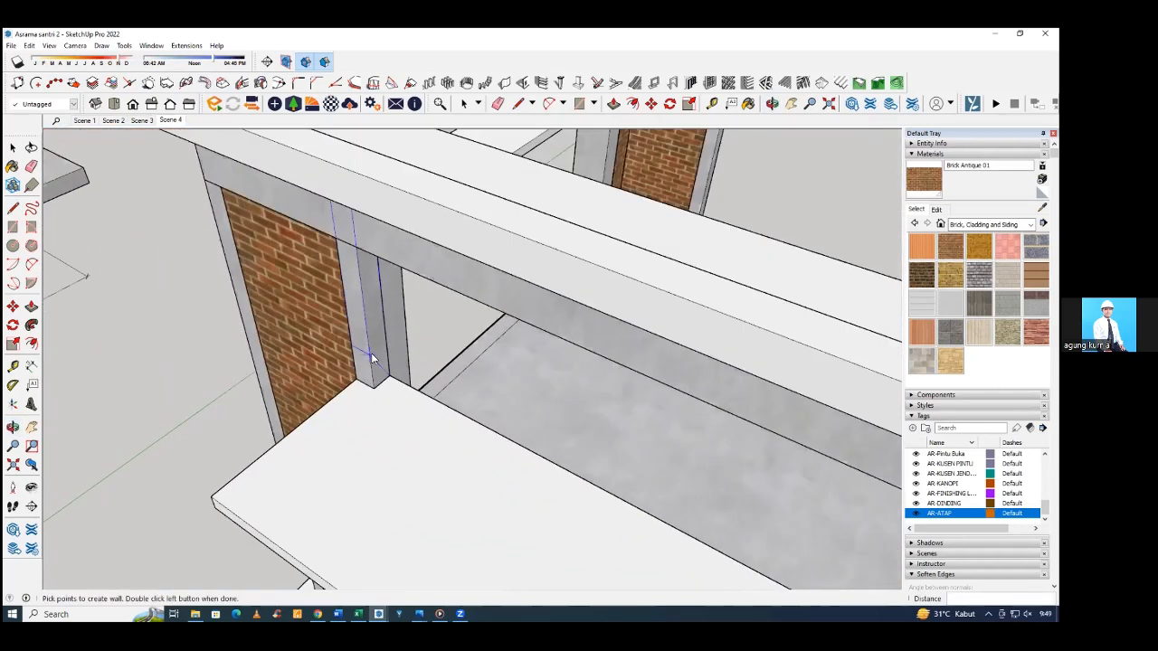
scroll(446, 425, up, 6)
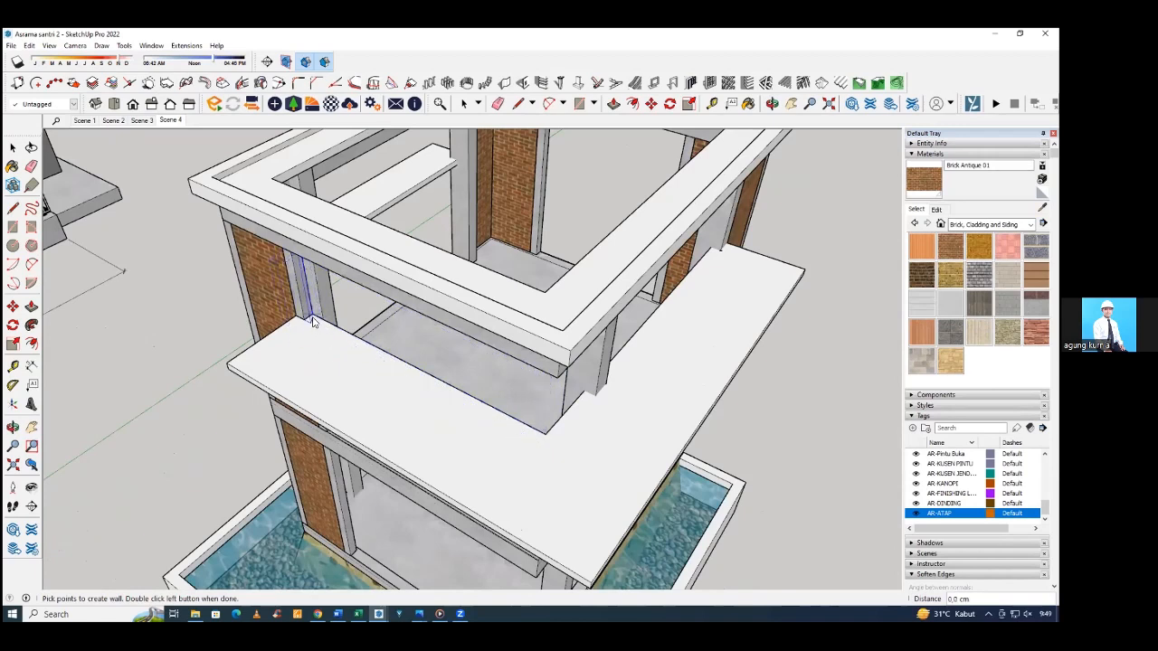
click(546, 440)
double_click(712, 251)
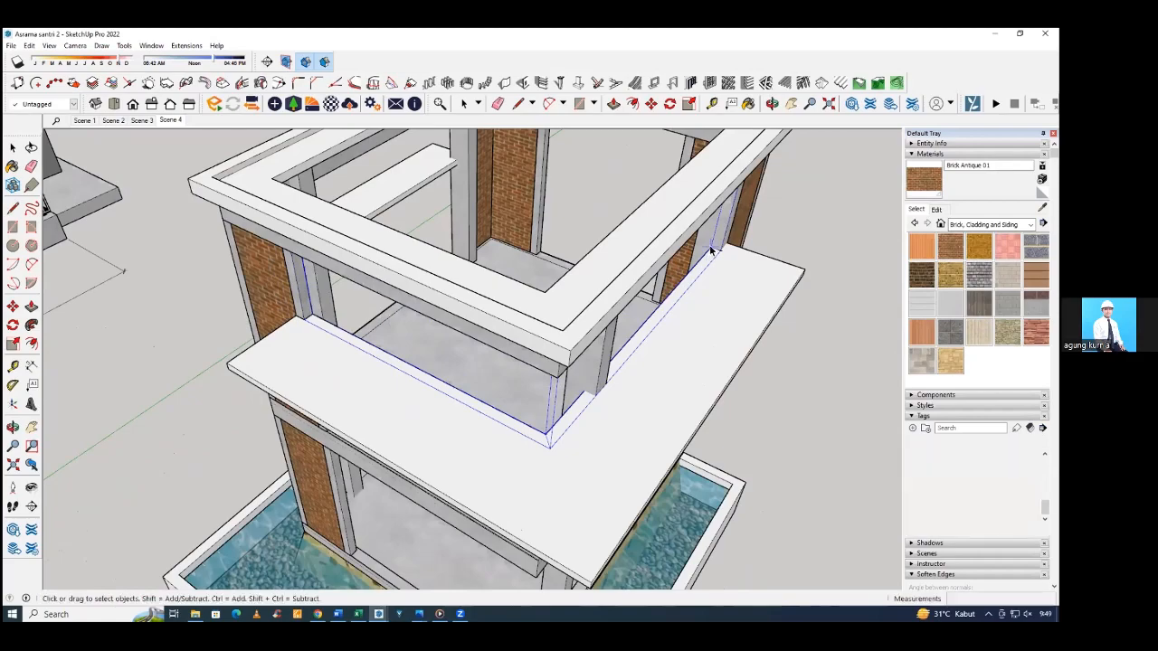
middle_drag(712, 251, 481, 231)
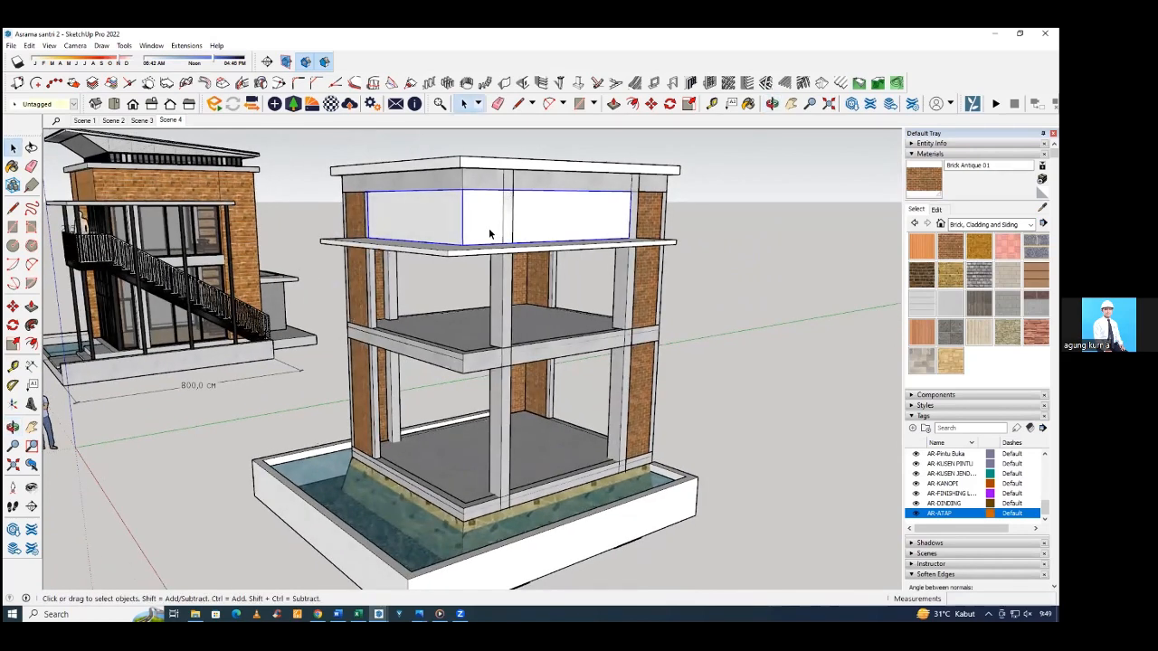
scroll(489, 234, up, 5)
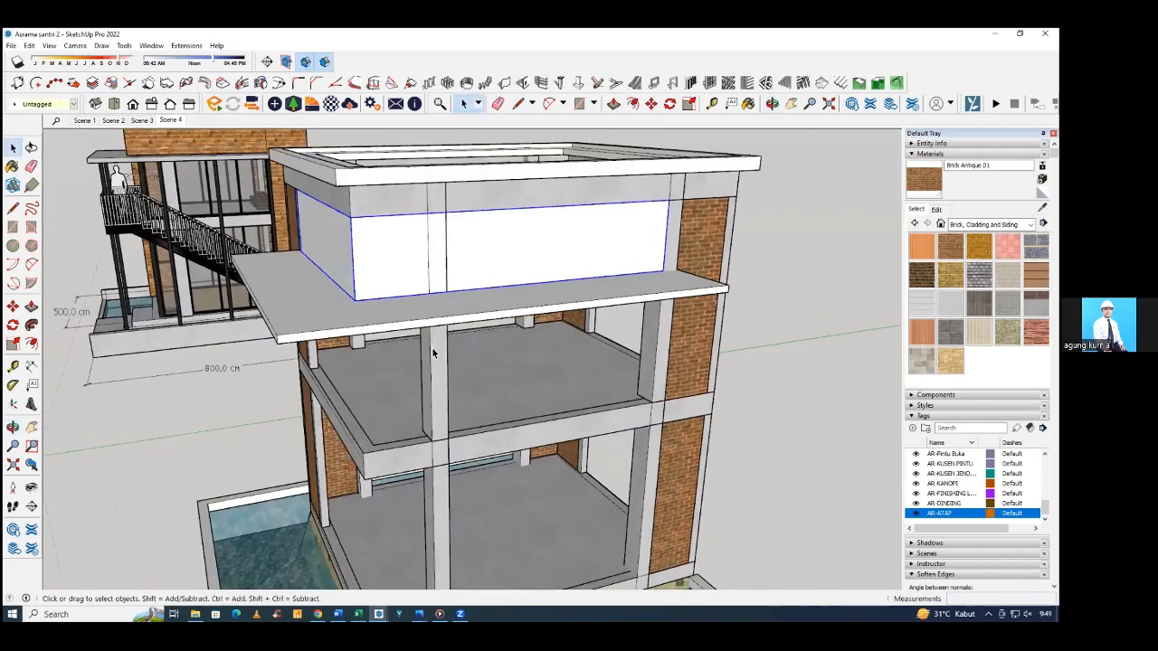
click(426, 252)
click(463, 236)
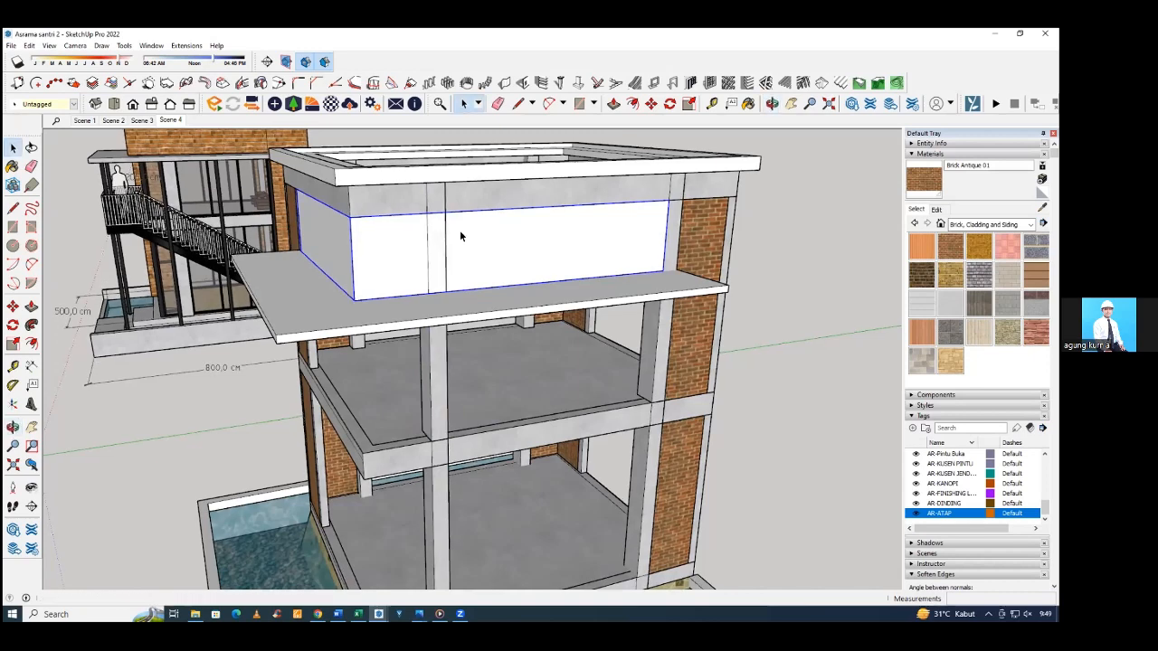
middle_drag(460, 238, 486, 261)
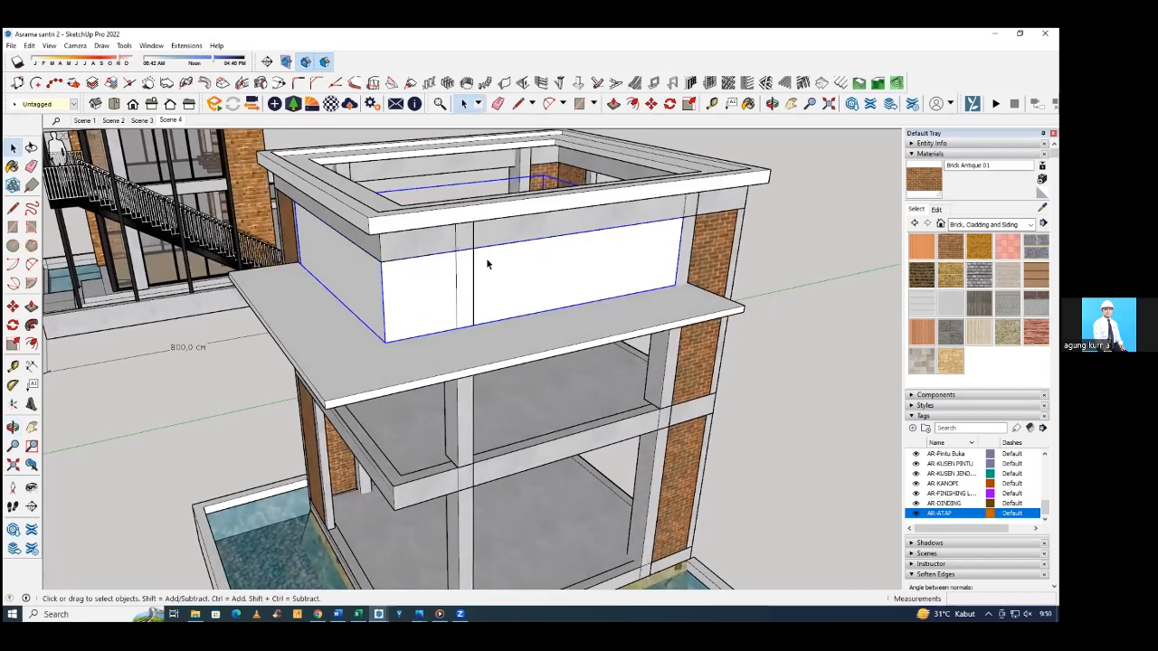
middle_drag(491, 266, 458, 270)
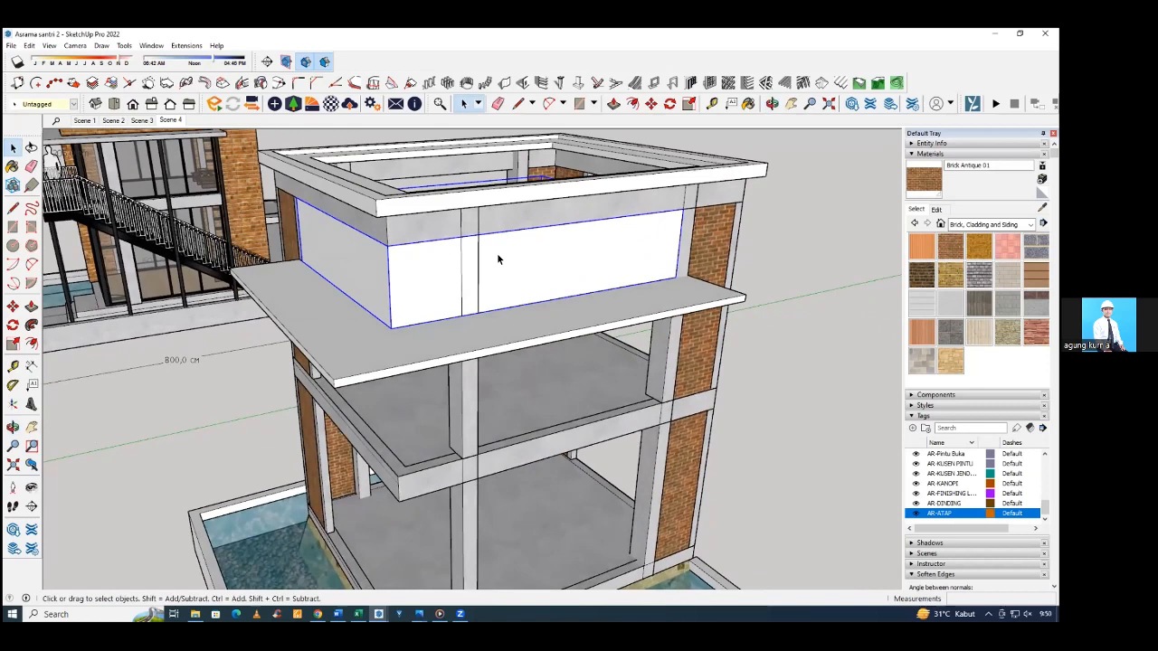
Inside the new wall group, draw a 25 cm wide full-height rectangle on the outer face where the column crosses it.
double_click(498, 259)
middle_drag(498, 259, 485, 241)
click(470, 241)
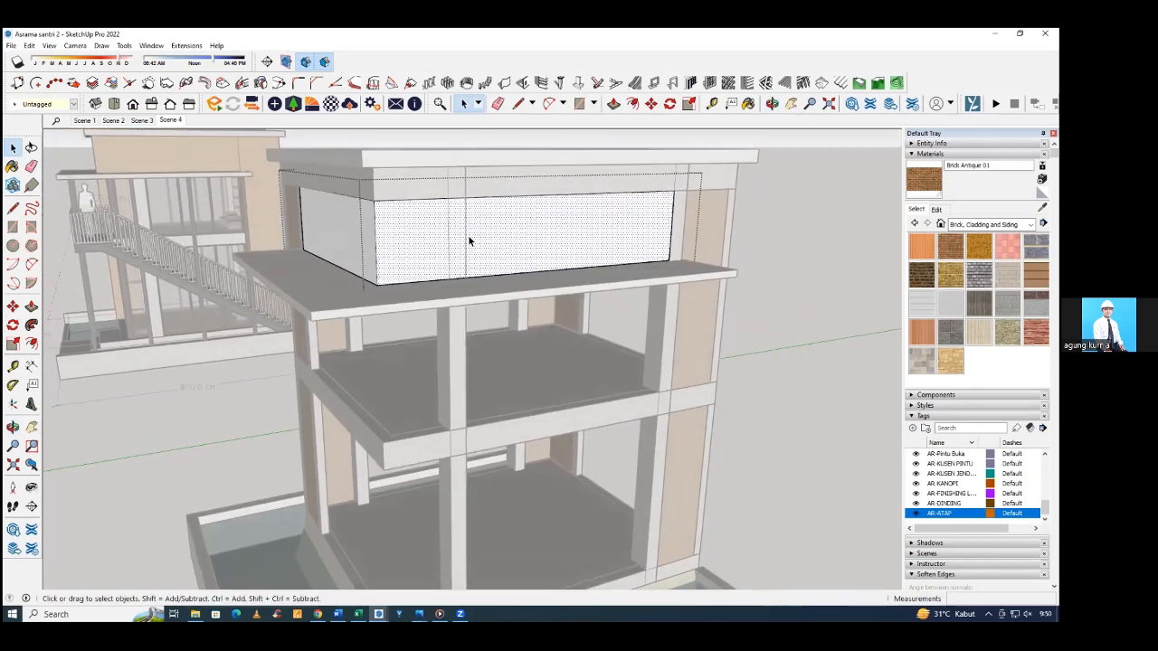
key(r)
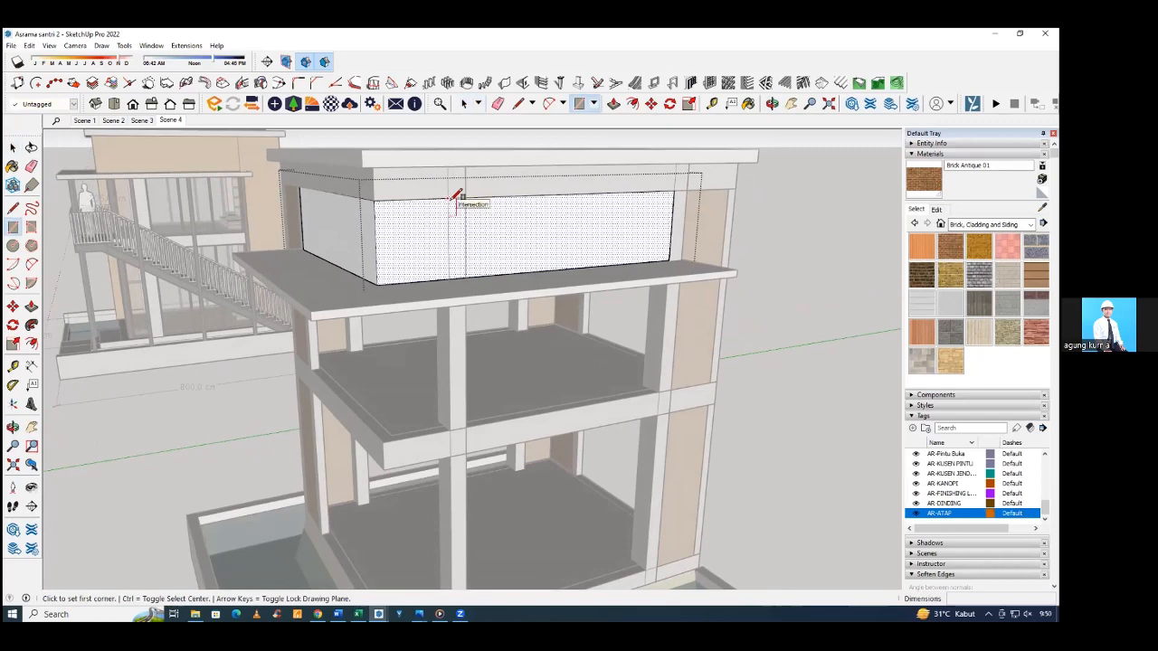
click(450, 197)
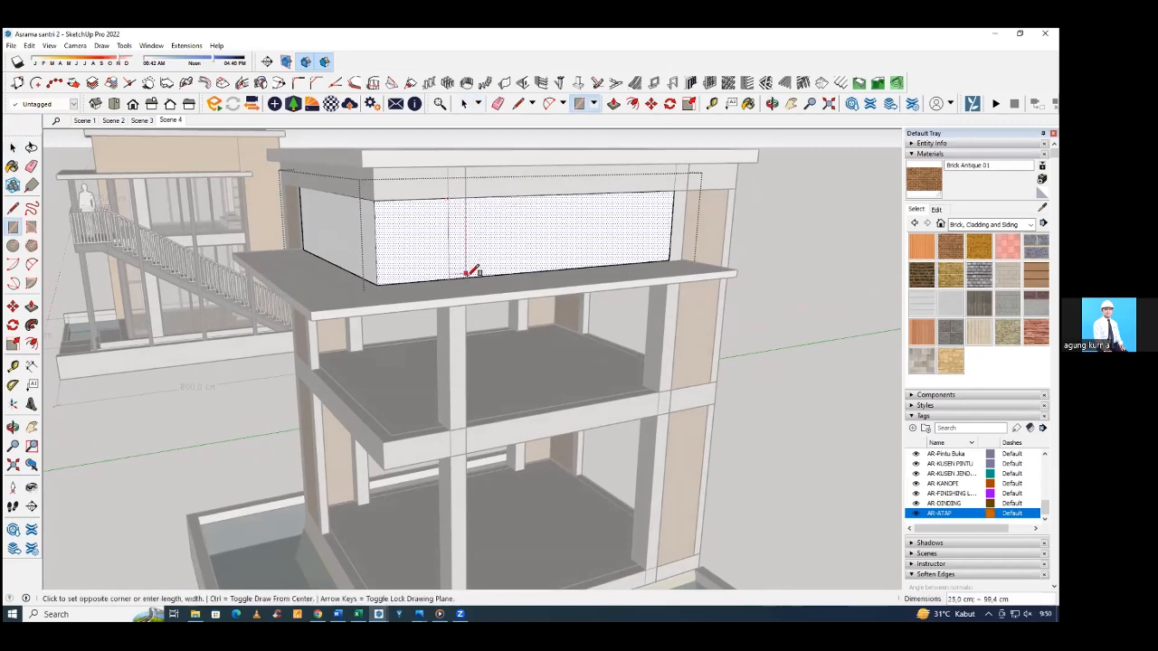
scroll(471, 270, up, 8)
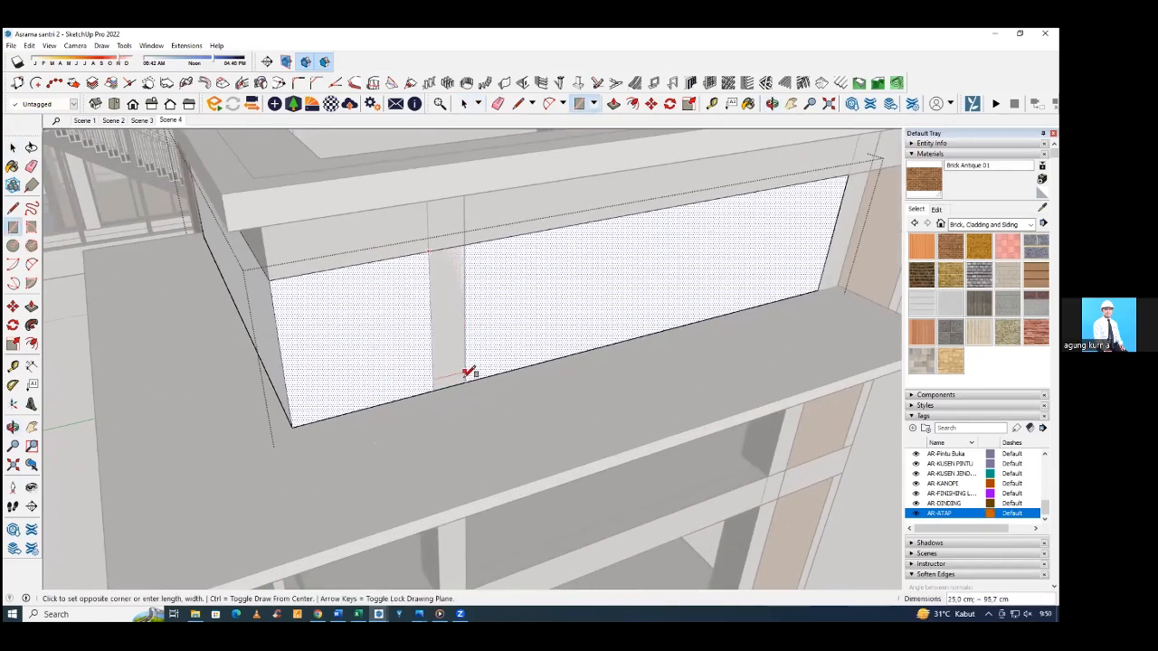
click(470, 378)
Push the 25 cm rectangle 15 cm through the wall to cut out the column opening, leaving the wall group.
middle_drag(471, 378, 509, 354)
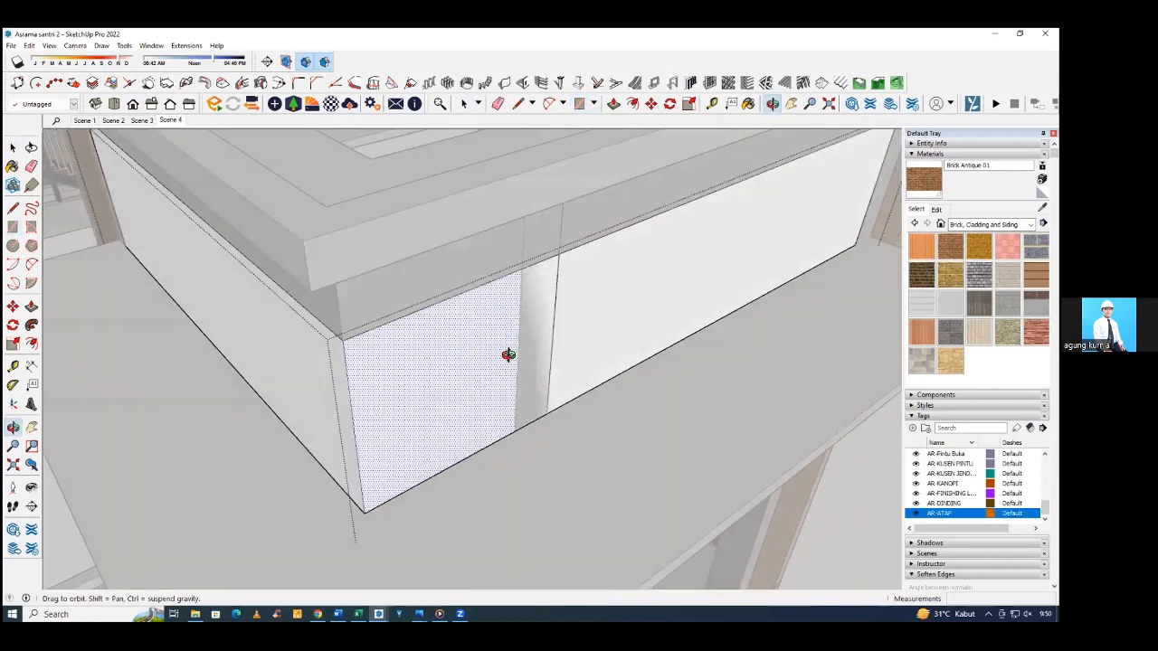
key(p)
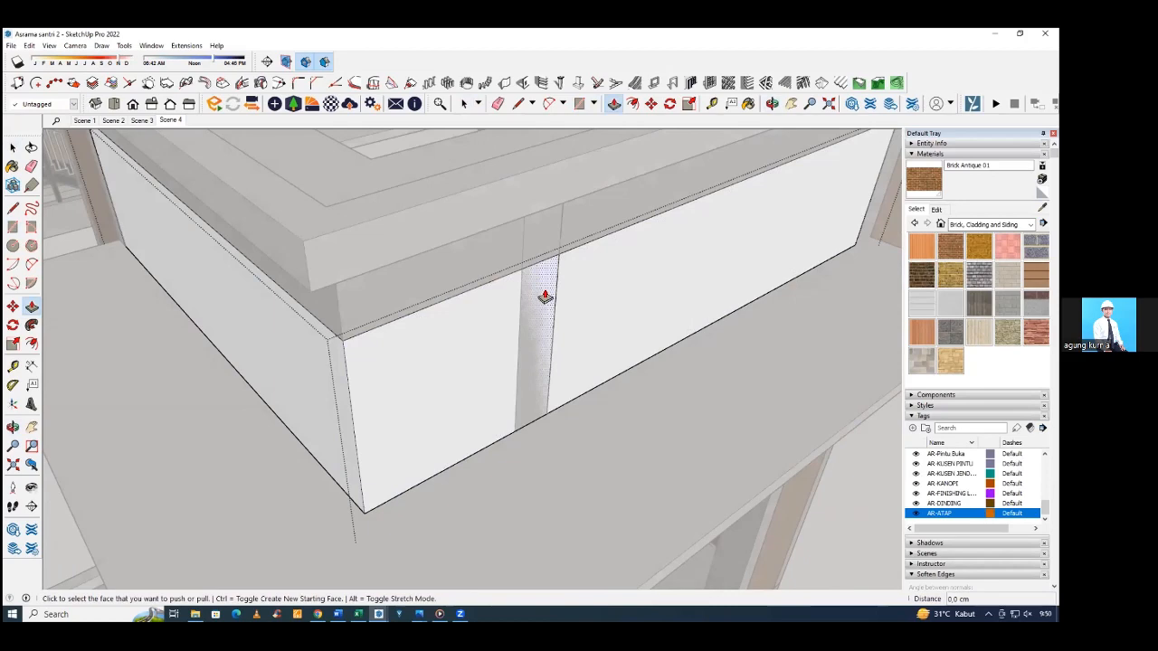
middle_drag(545, 297, 654, 176)
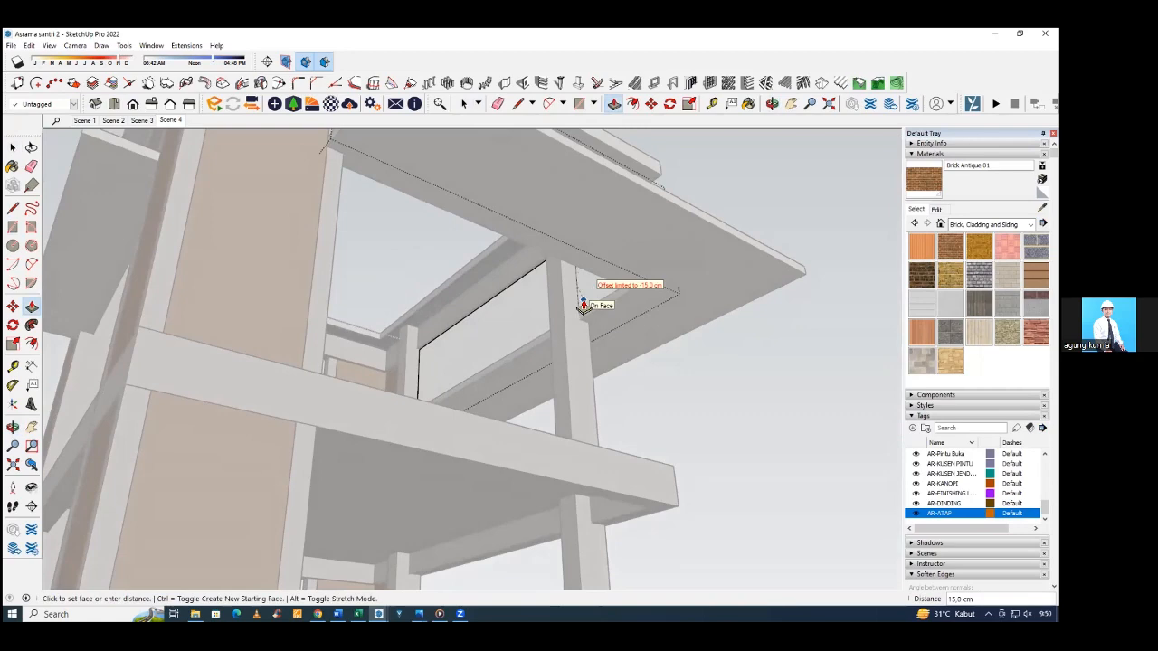
middle_drag(584, 308, 611, 296)
key(space)
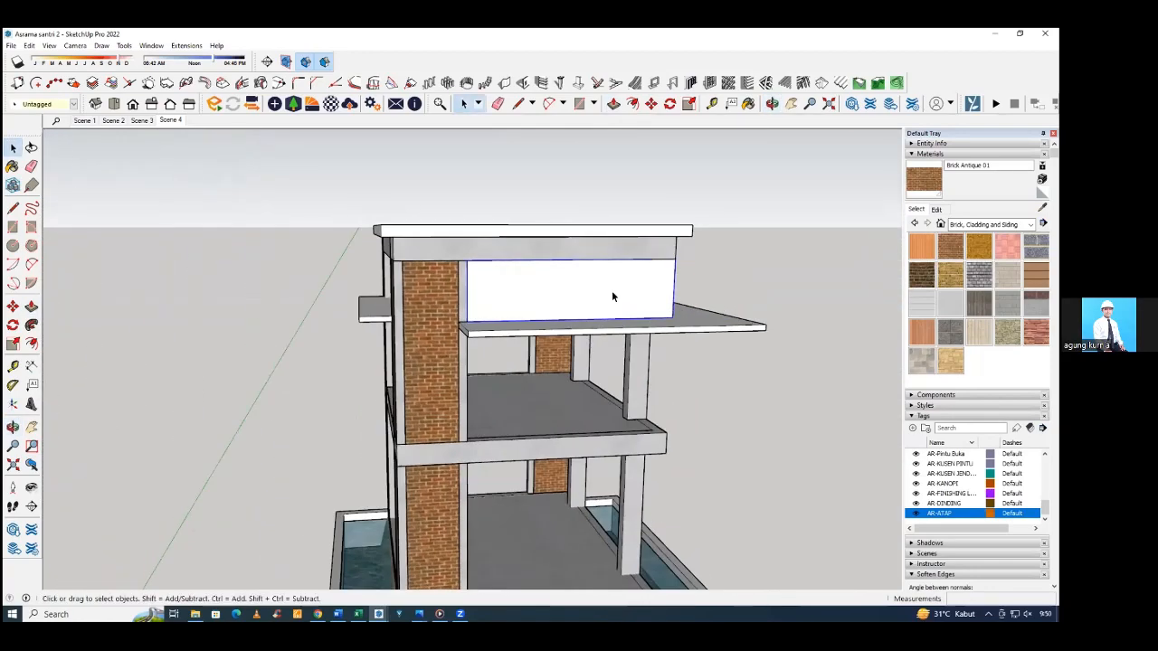
Paint the L-shaped wall above the wide canopy with Brick Antique 01.
click(932, 188)
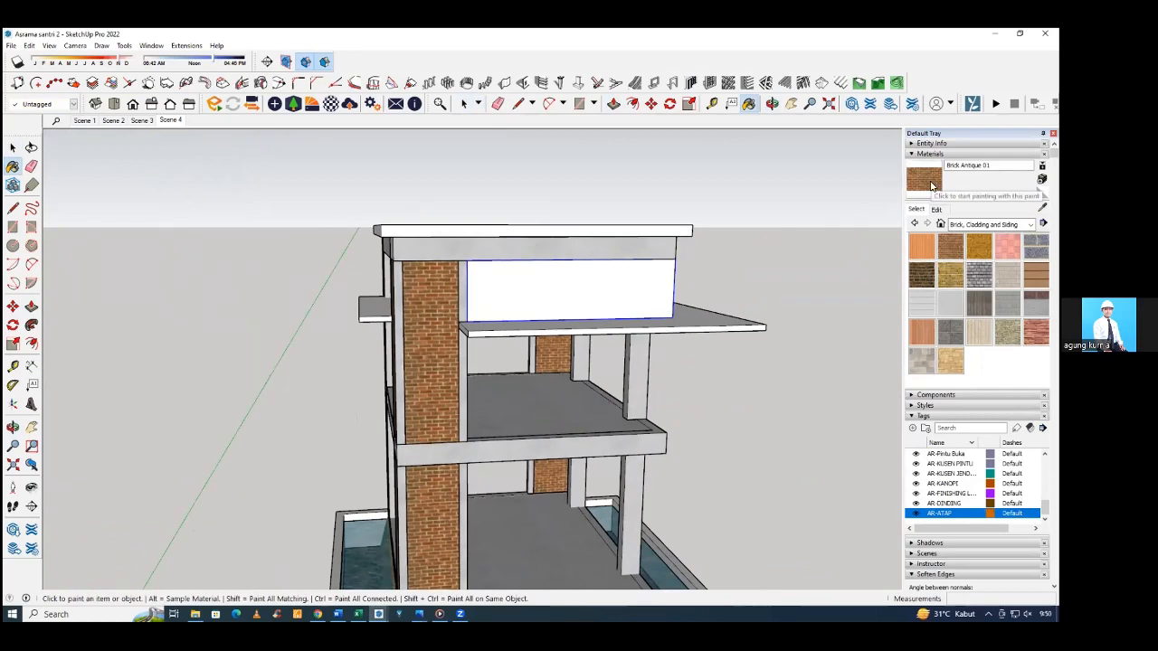
click(627, 291)
scroll(627, 292, down, 5)
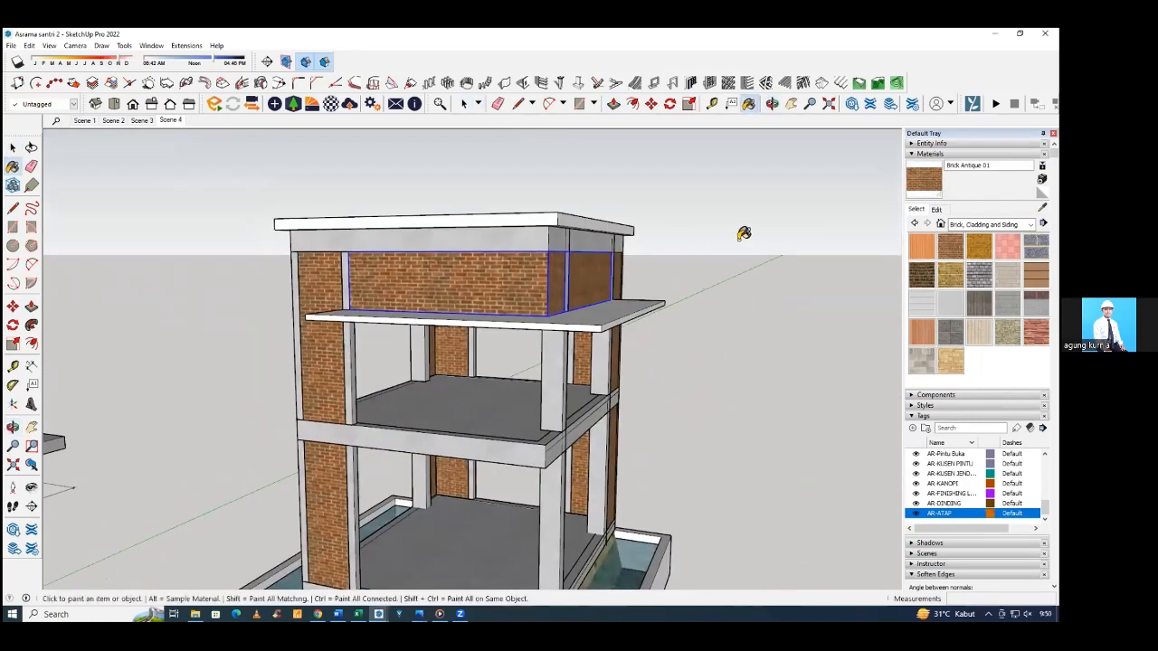
key(space)
Build a left-aligned, grouped wall 15 cm thick and 105 cm high along the narrow canopy's inner edge, between the two columns.
mouse_move(506, 335)
middle_down()
mouse_move(353, 297)
mouse_move(587, 291)
middle_up()
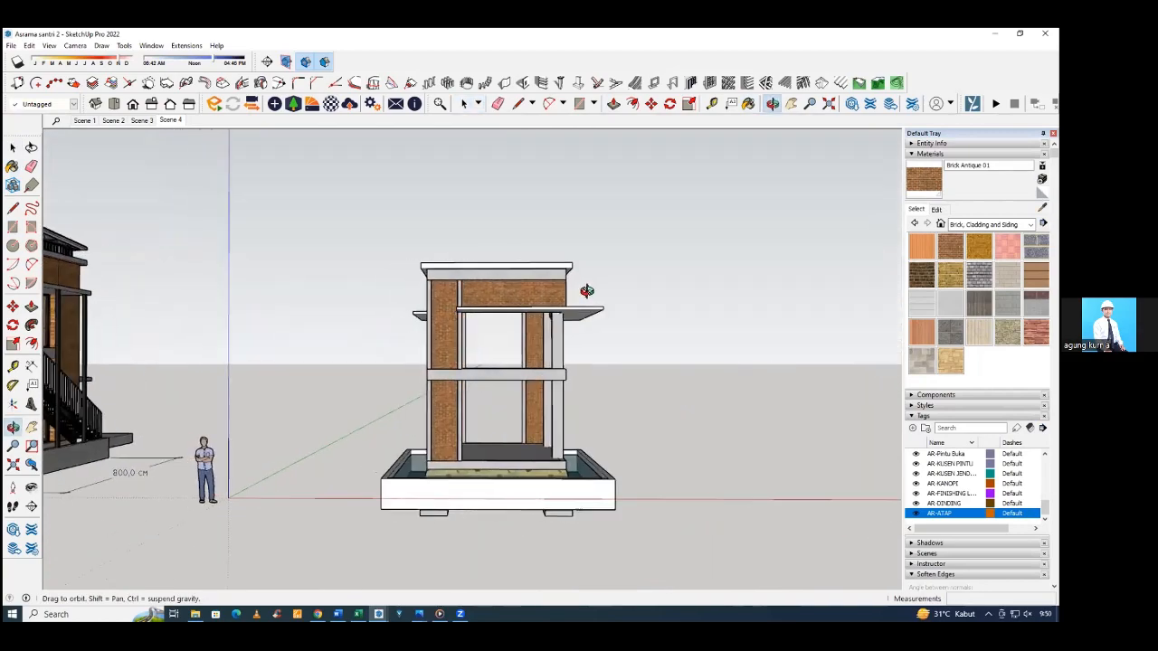
scroll(503, 299, up, 2)
middle_drag(502, 299, 543, 362)
scroll(556, 379, up, 6)
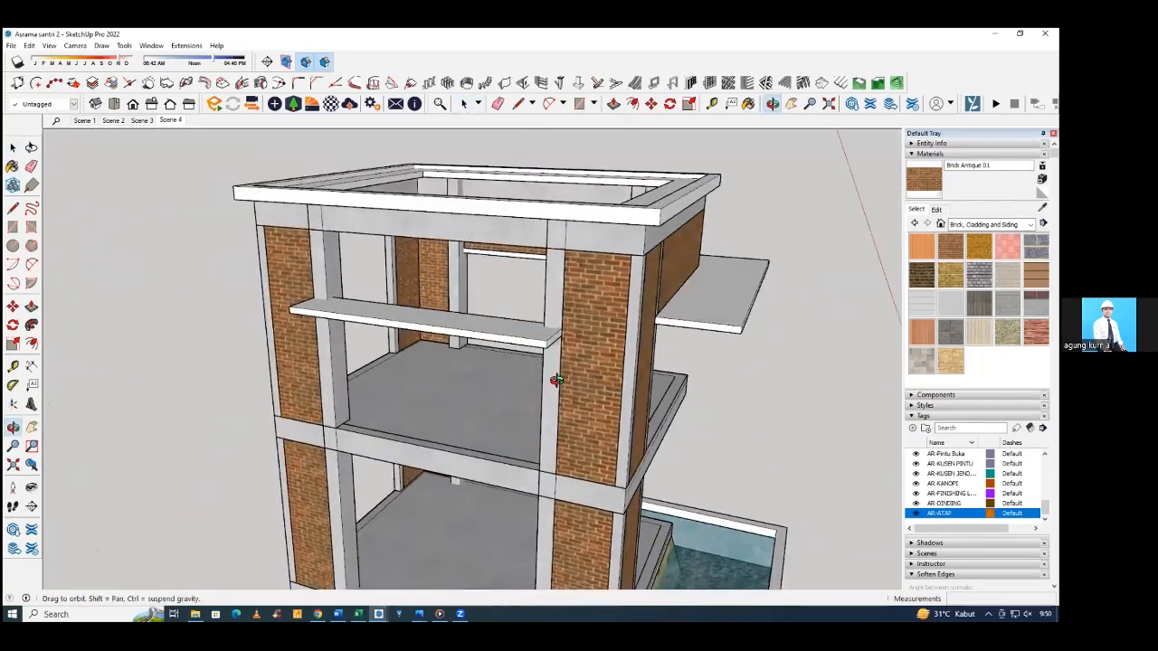
scroll(557, 380, up, 8)
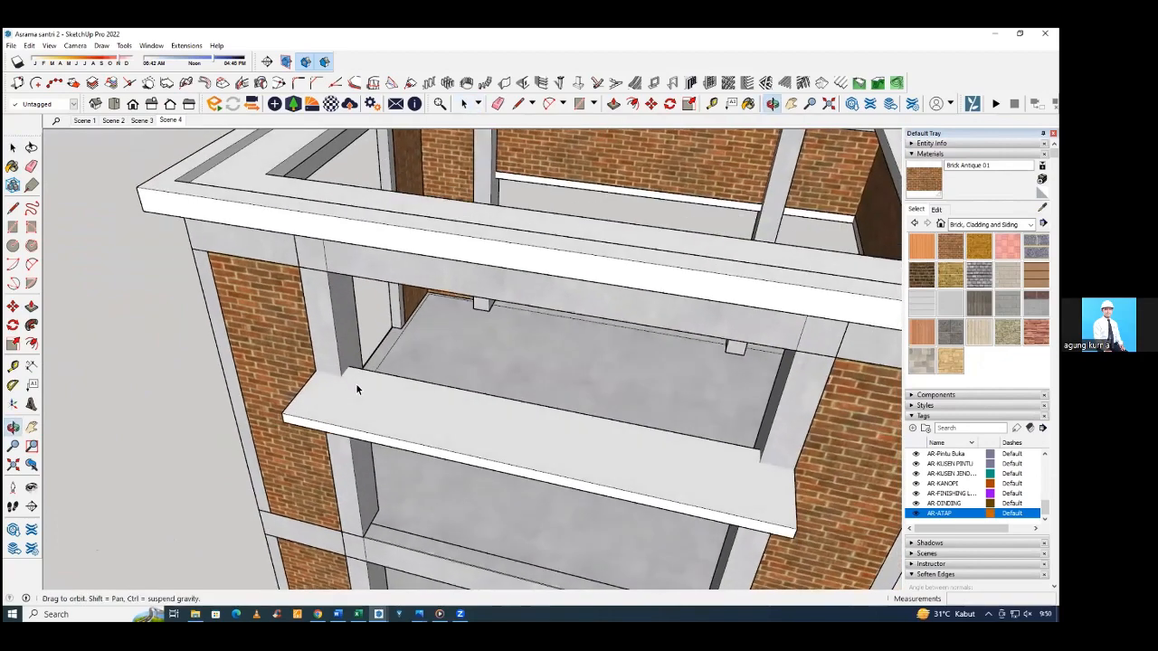
scroll(357, 389, down, 5)
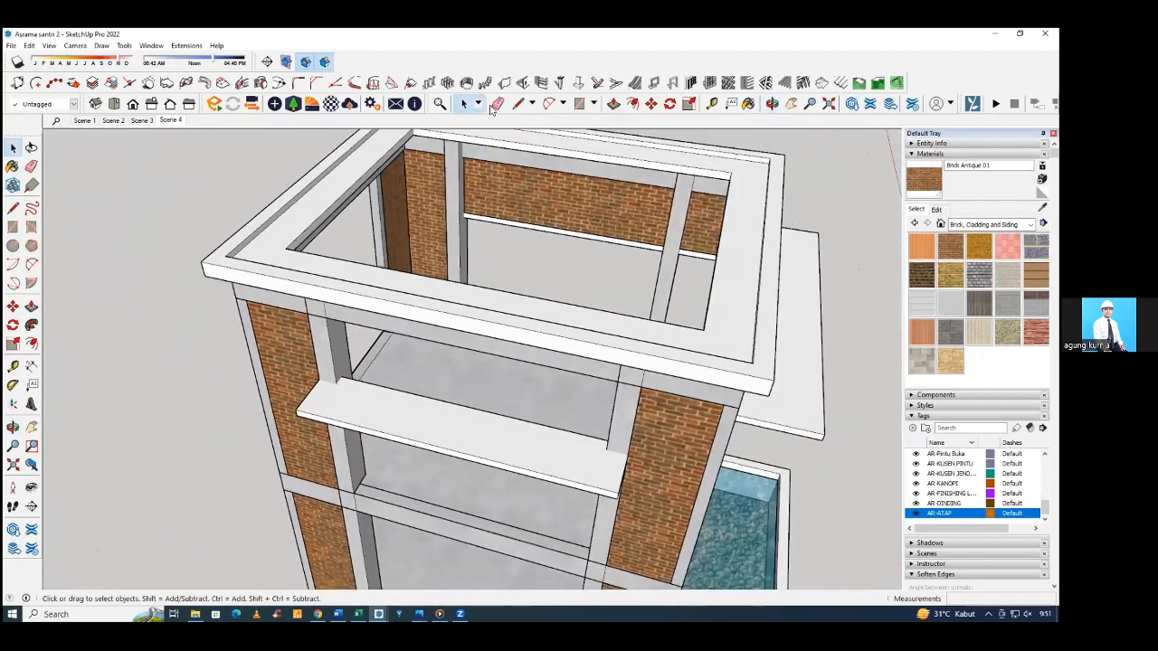
click(502, 85)
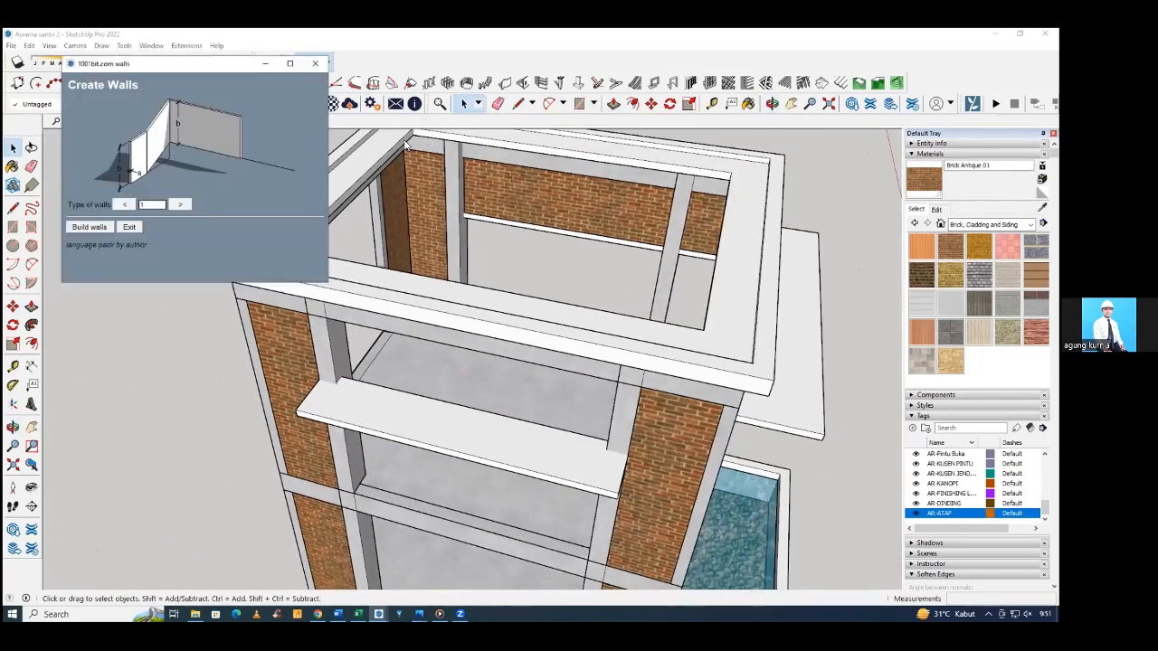
click(90, 227)
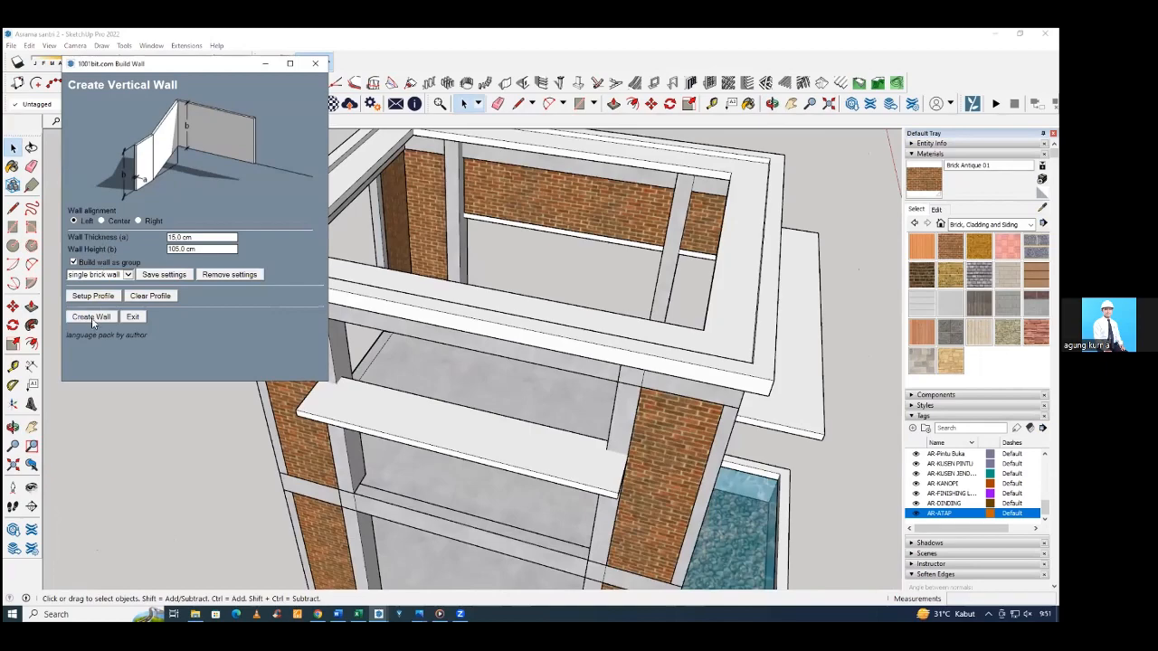
click(92, 318)
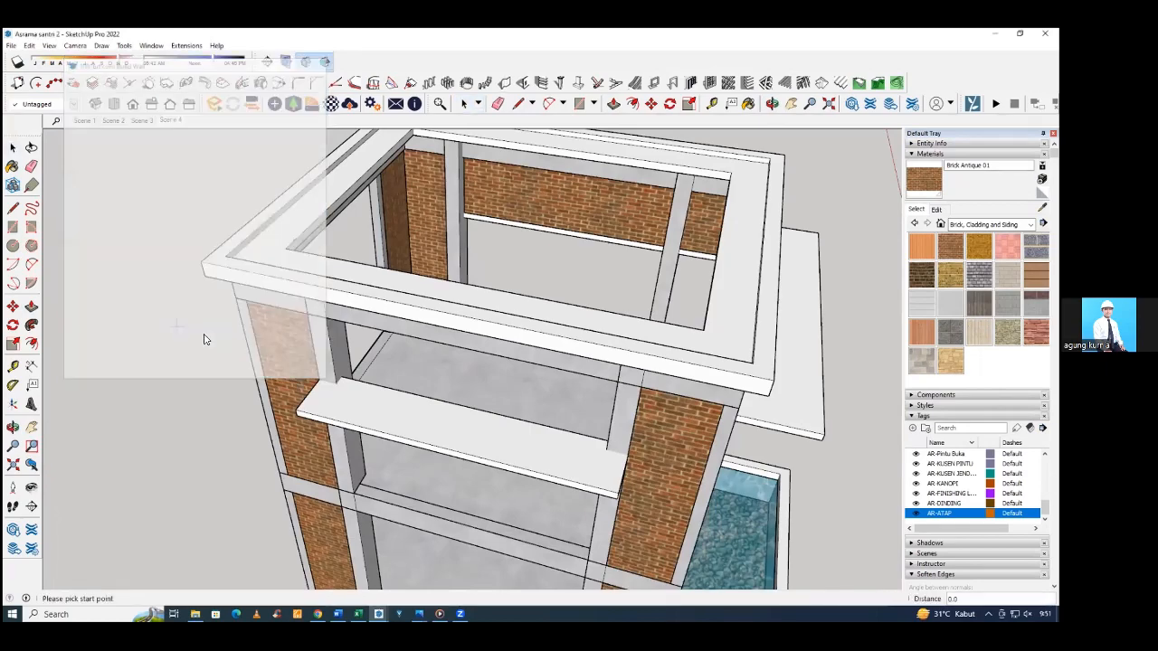
click(341, 382)
middle_drag(619, 454, 737, 424)
scroll(699, 355, up, 3)
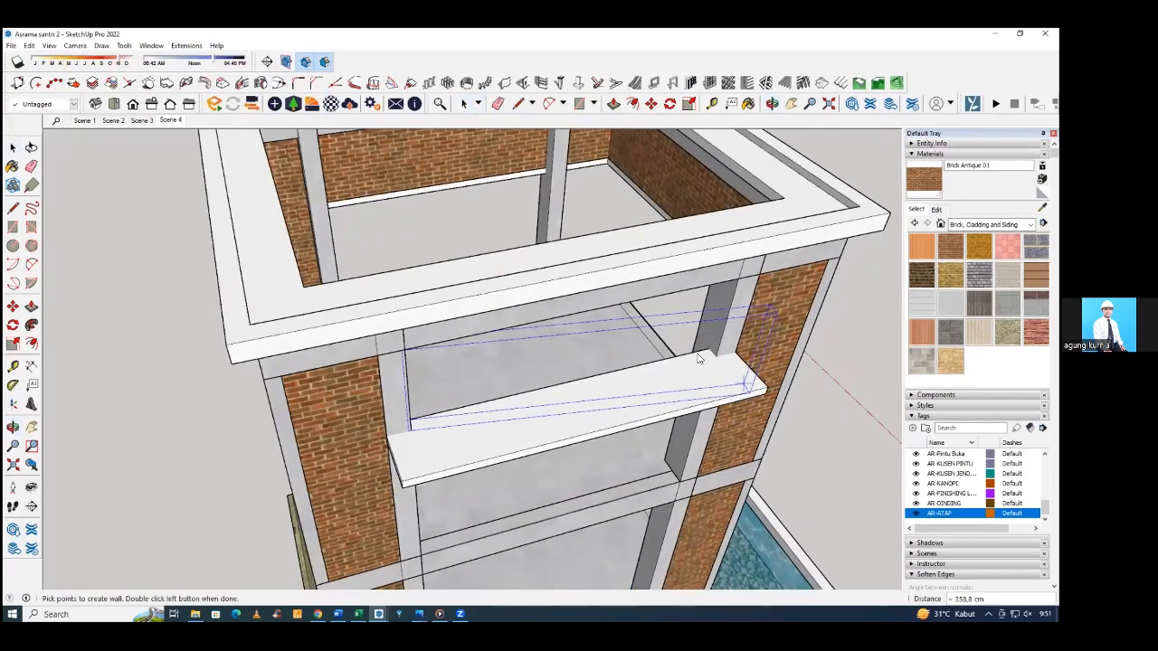
double_click(711, 344)
Paint the new wall above the narrow canopy with Brick Antique 01.
mouse_move(701, 355)
middle_down()
mouse_move(522, 308)
mouse_move(546, 336)
mouse_move(361, 260)
mouse_move(346, 259)
mouse_move(378, 264)
mouse_move(262, 267)
mouse_move(463, 305)
middle_up()
click(543, 333)
key(b)
click(507, 302)
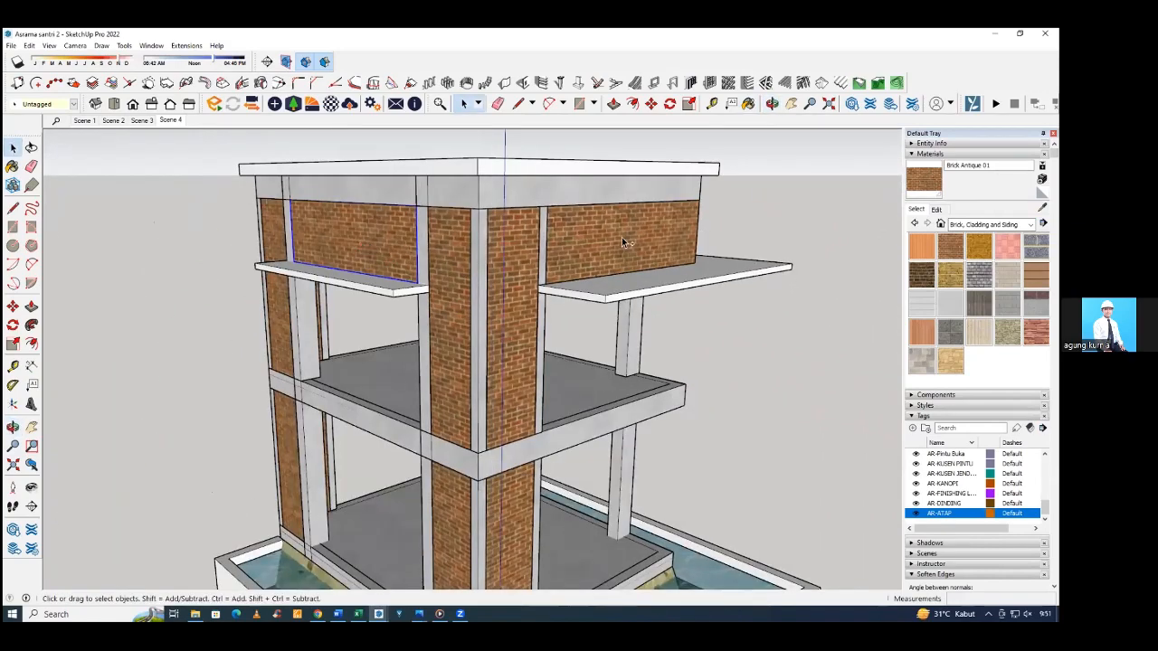
Assign the AR-DINDING tag to both walls above the canopies.
click(45, 104)
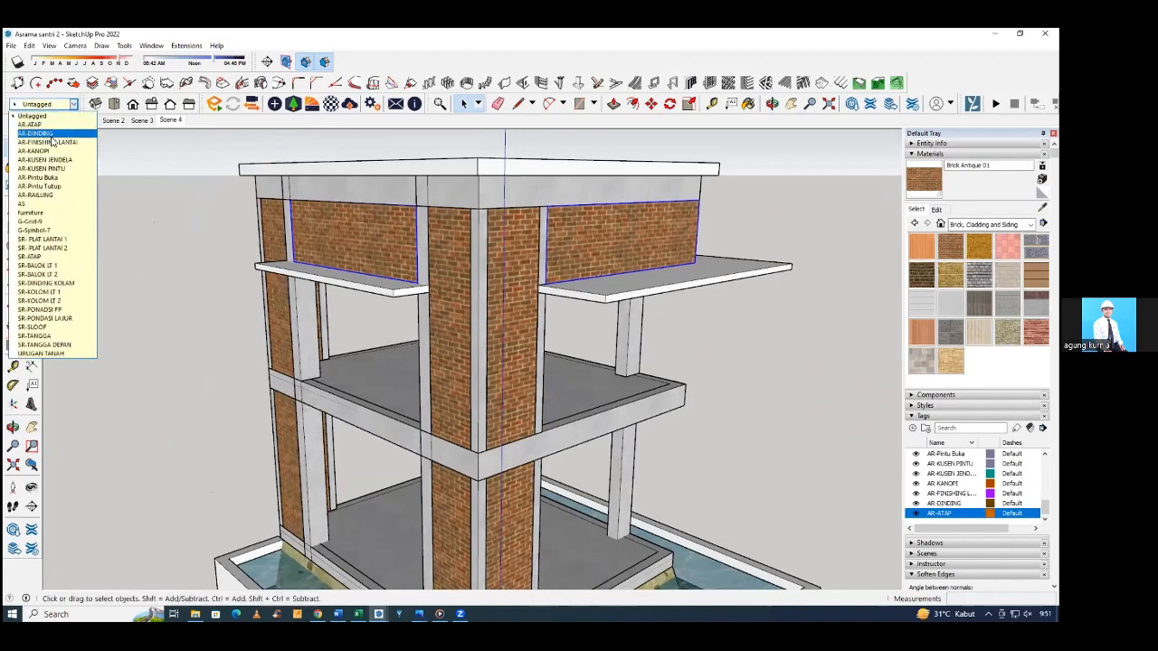
click(52, 134)
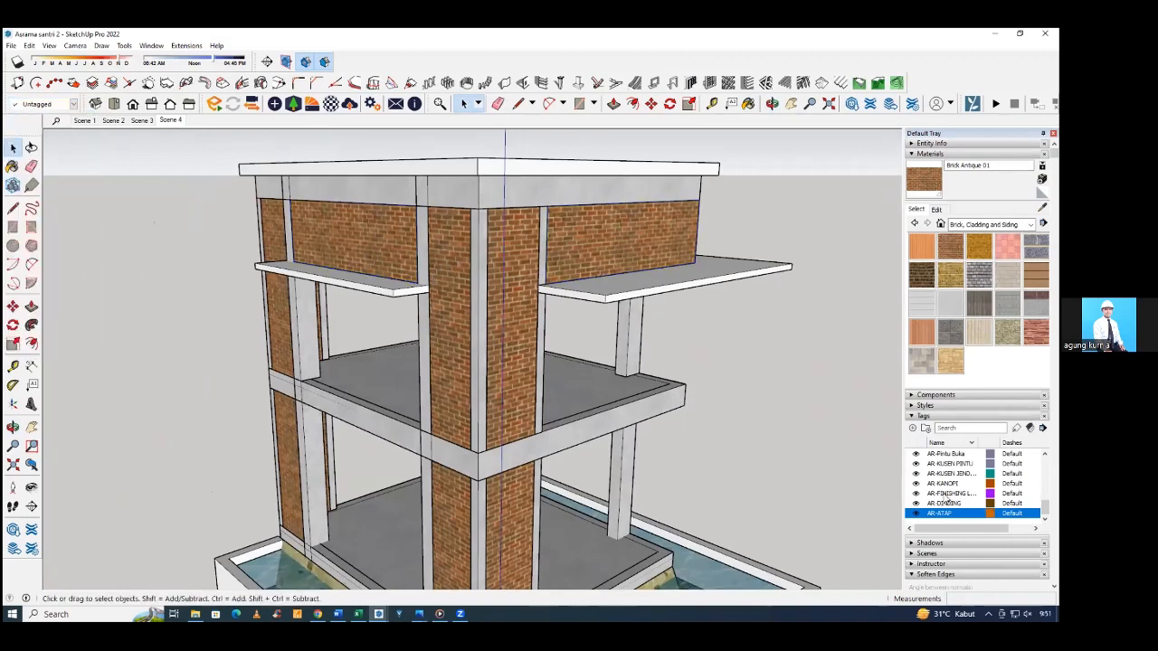
scroll(518, 382, down, 2)
mouse_move(517, 382)
middle_down()
mouse_move(564, 359)
mouse_move(544, 340)
middle_up()
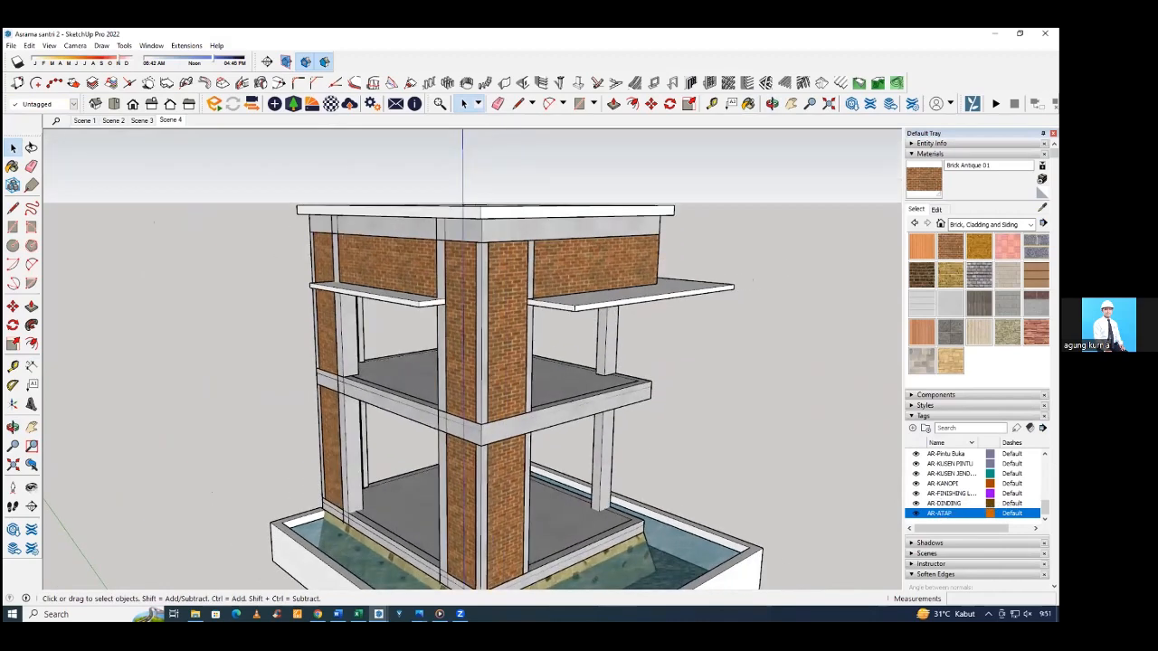
Turn the AR-DINDING tag's visibility off and on to check which walls it contains.
scroll(927, 490, down, 2)
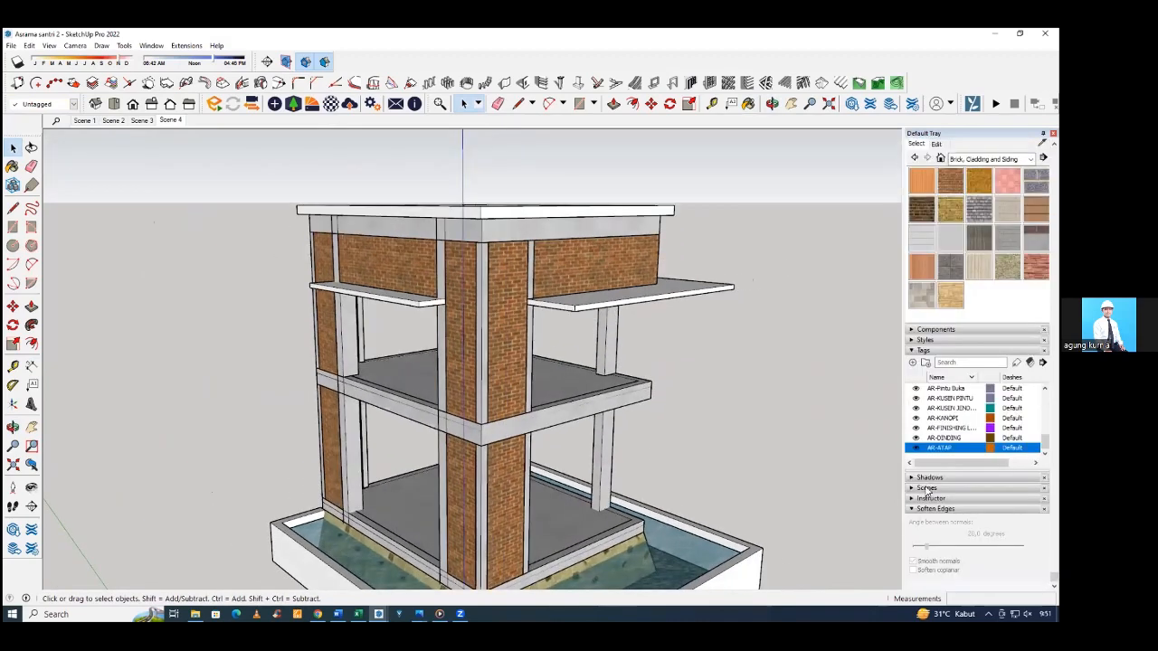
scroll(945, 418, up, 2)
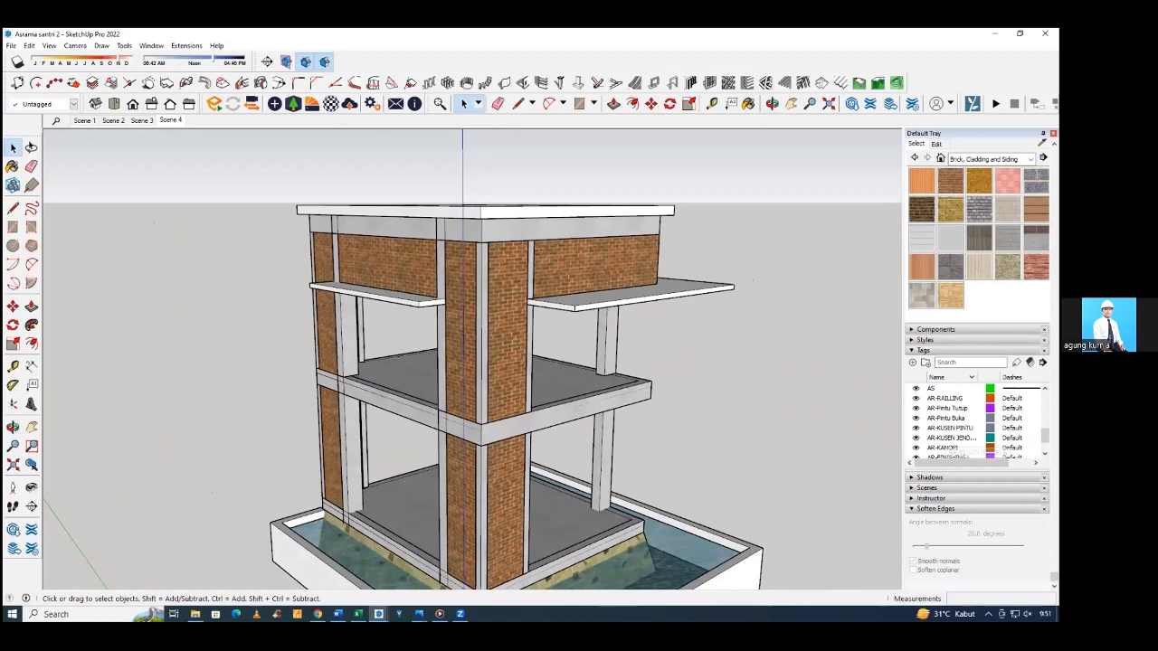
click(941, 440)
scroll(941, 440, down, 1)
click(936, 439)
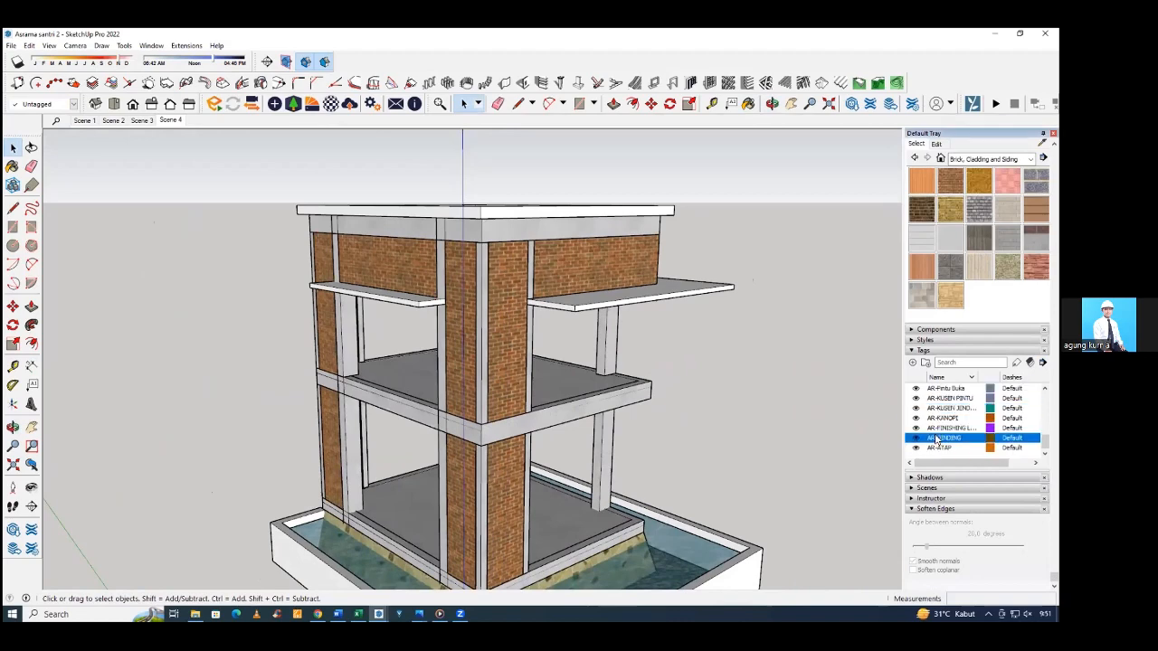
click(915, 439)
click(915, 439)
middle_drag(537, 413, 514, 415)
middle_drag(824, 418, 780, 423)
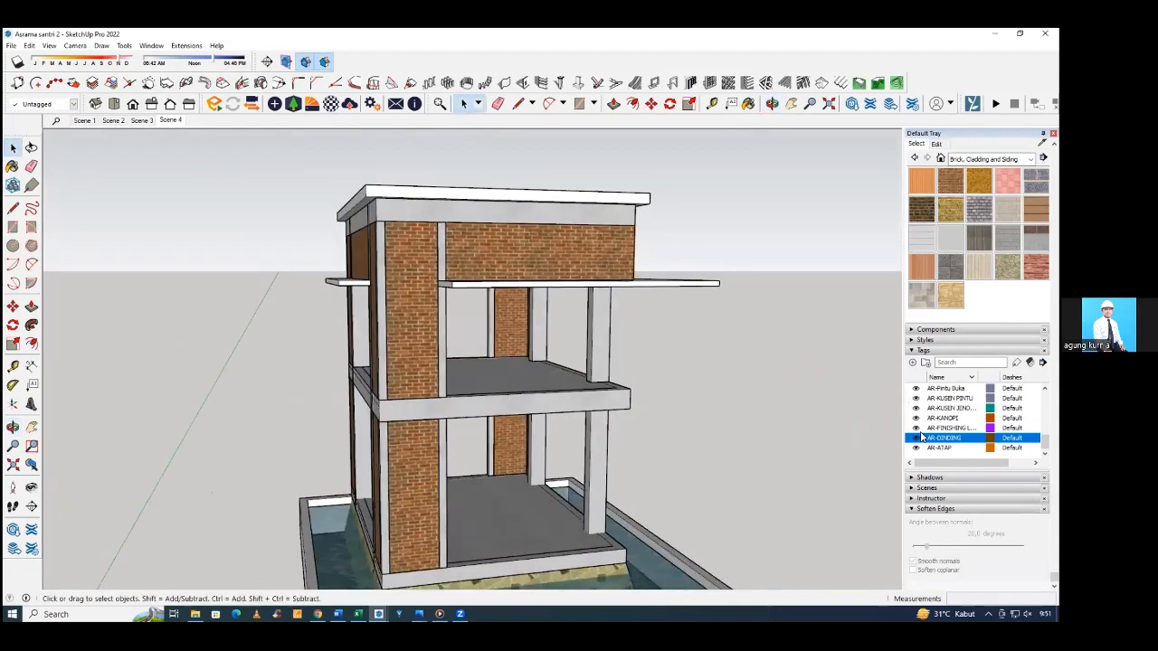
click(915, 440)
click(915, 439)
Examine the reference house's entrance facade, including the brick wall between the corners, its narrow windows and the entrance canopy.
middle_drag(611, 375, 664, 300)
scroll(464, 377, down, 6)
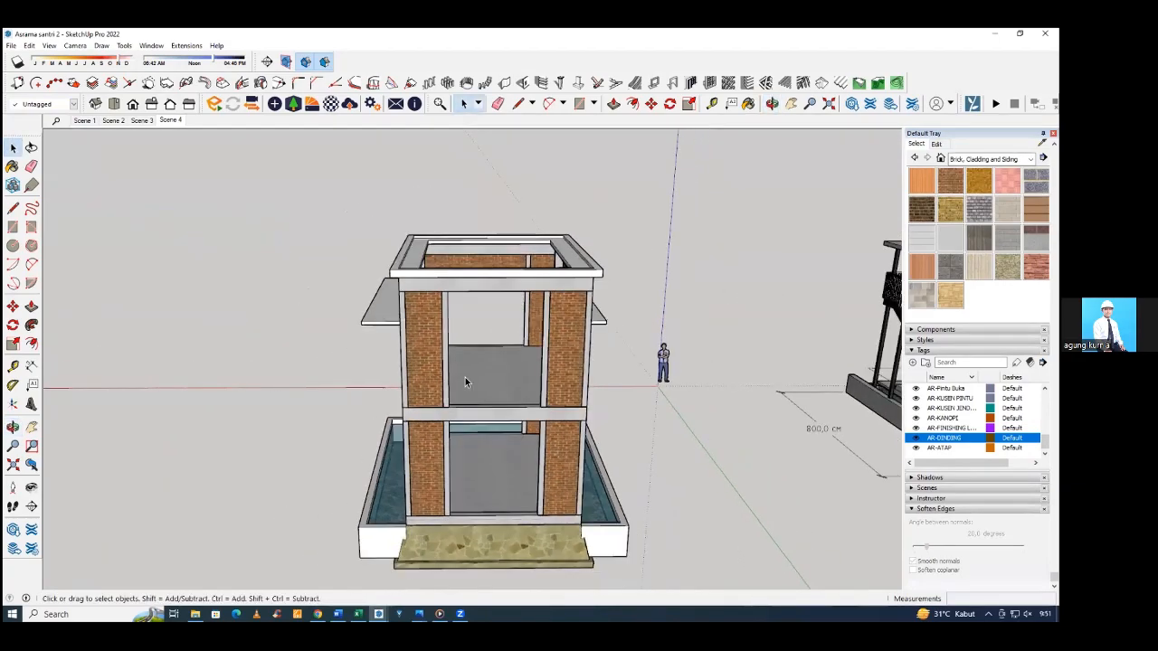
middle_drag(653, 369, 695, 328)
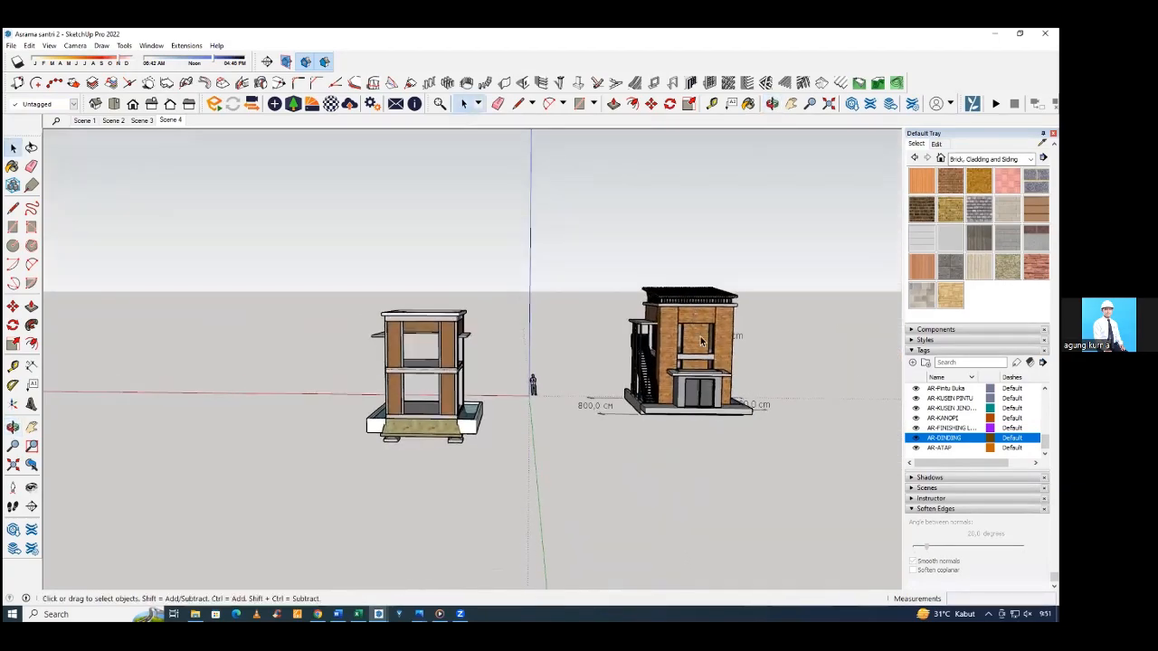
scroll(700, 340, up, 10)
scroll(666, 327, down, 8)
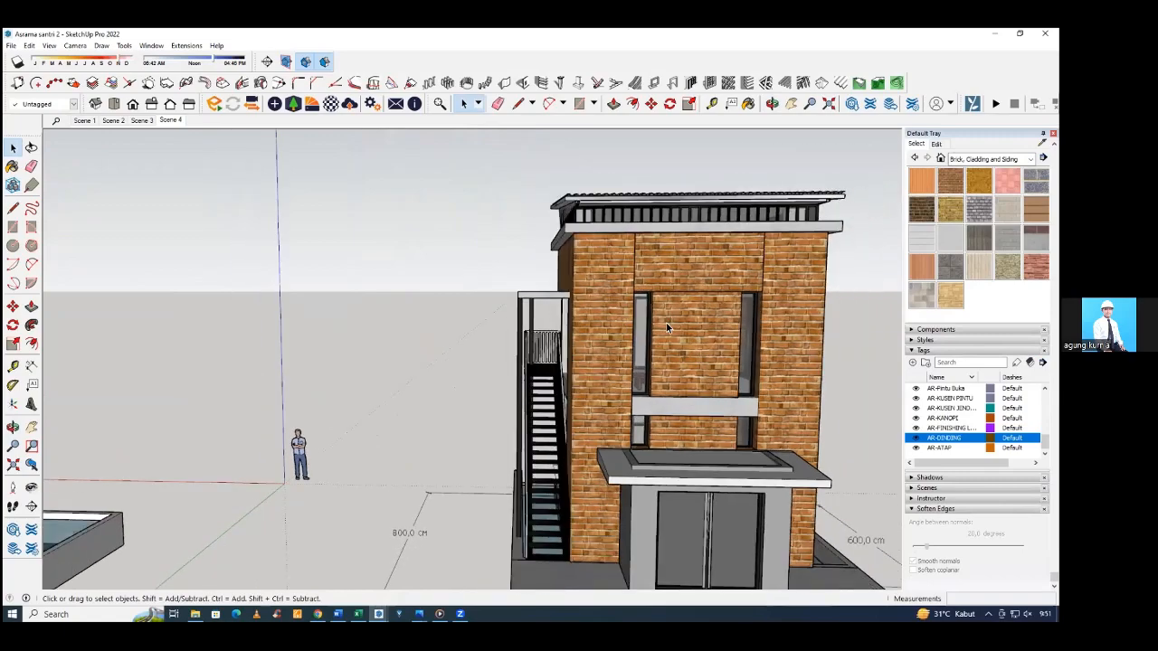
middle_drag(666, 327, 811, 258)
scroll(585, 404, up, 8)
click(684, 421)
scroll(678, 416, down, 4)
click(810, 258)
scroll(770, 307, down, 4)
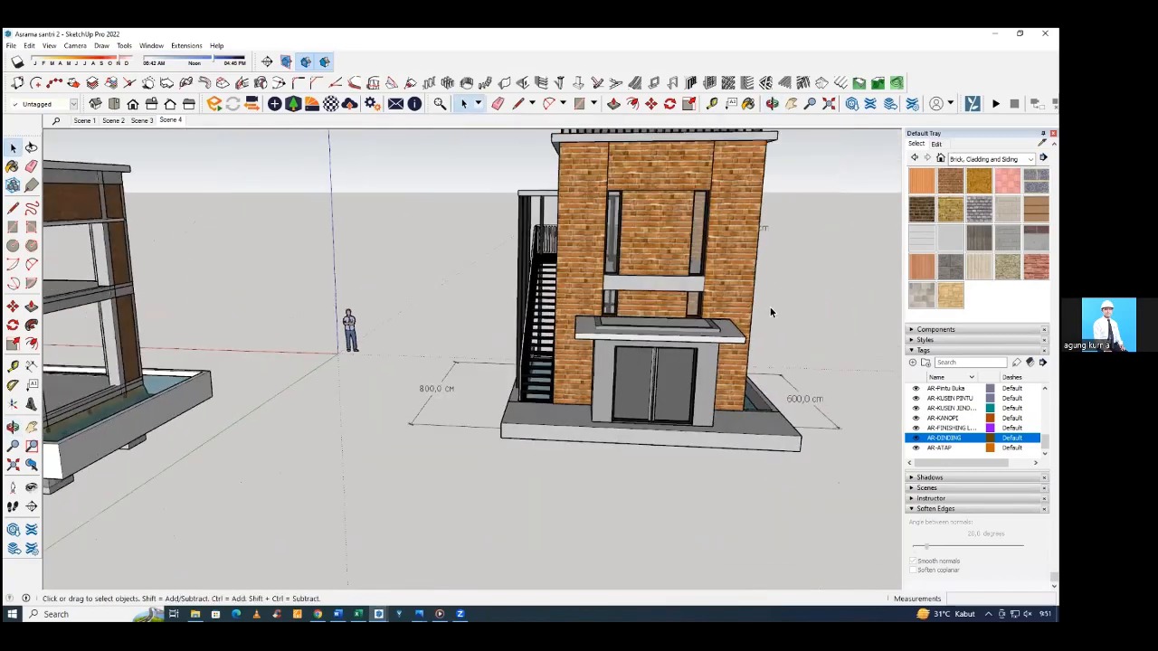
Measure the narrow window's width along the top of the concrete band on the reference facade.
scroll(637, 291, up, 3)
middle_drag(637, 290, 638, 292)
scroll(639, 292, up, 3)
key(l)
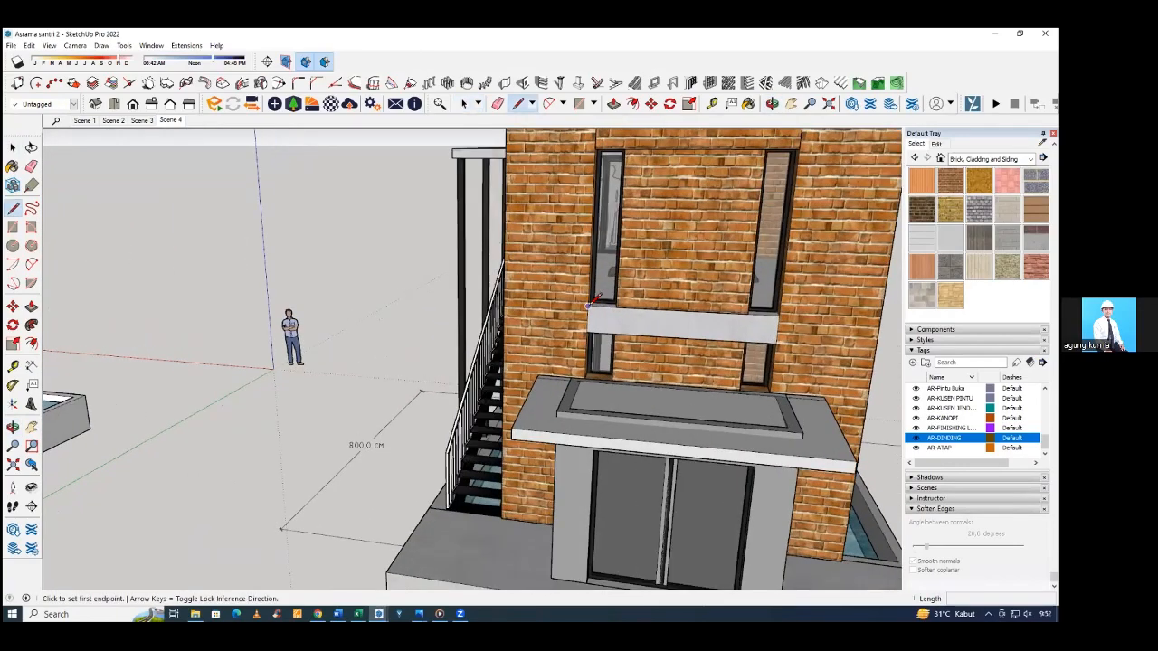
click(588, 306)
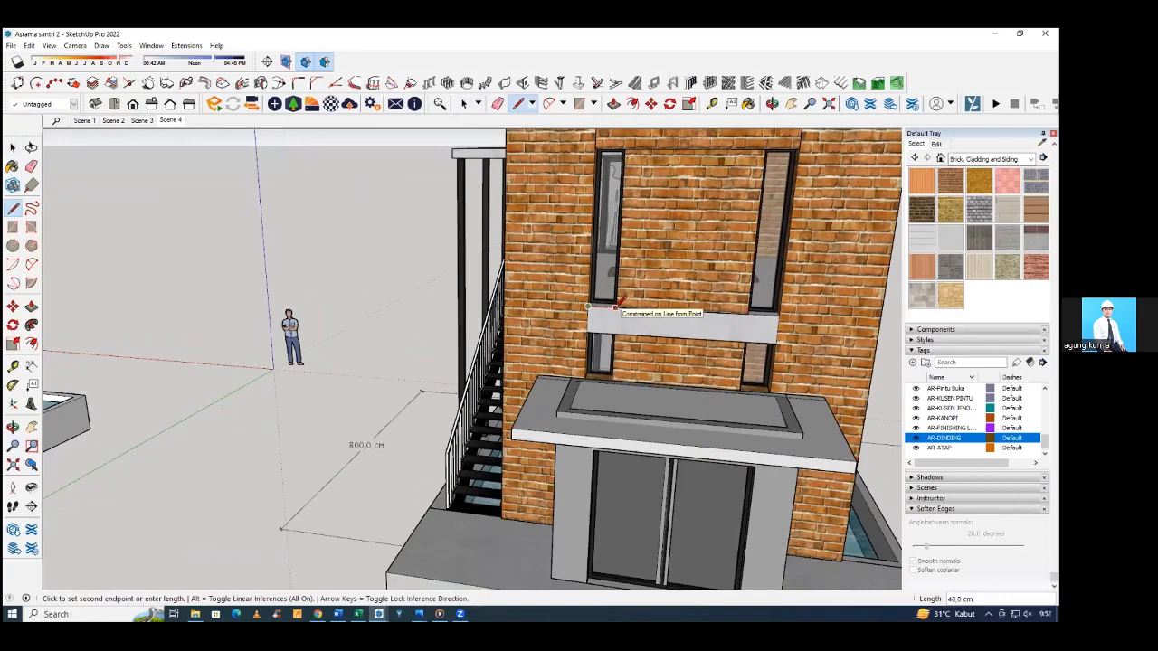
key(space)
Set up a left-aligned, grouped vertical wall with 15 cm thickness and 320 cm height.
scroll(475, 341, down, 6)
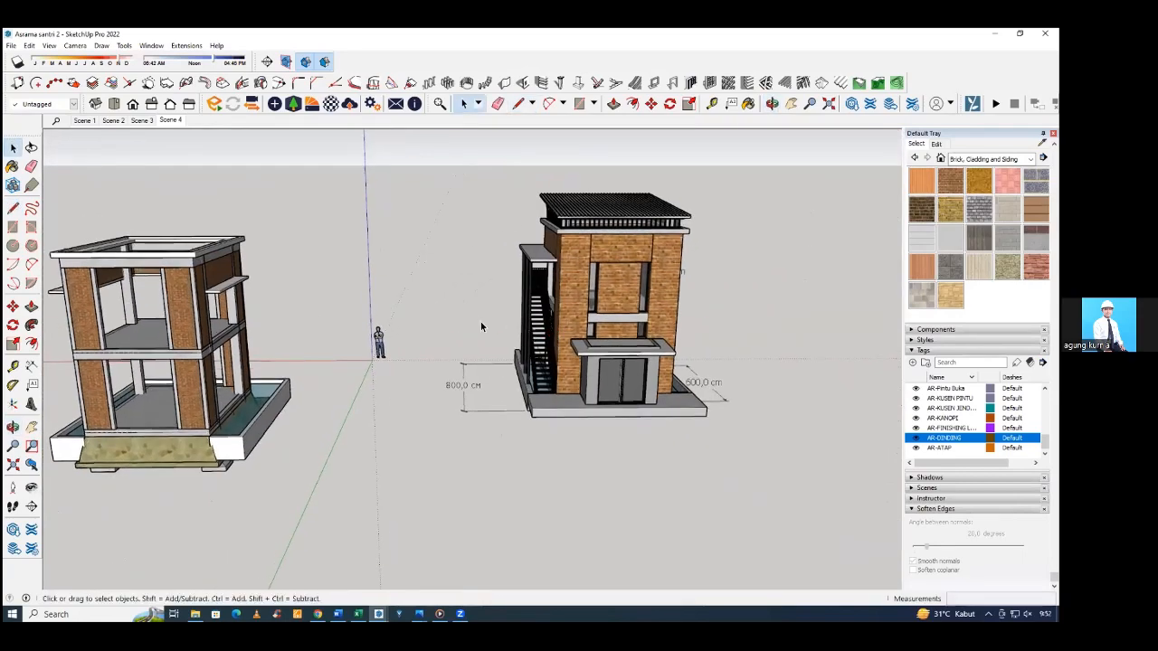
scroll(586, 326, down, 3)
middle_drag(313, 342, 350, 360)
middle_drag(275, 360, 246, 409)
scroll(200, 430, up, 1)
scroll(200, 430, up, 2)
scroll(239, 407, up, 3)
scroll(240, 407, up, 2)
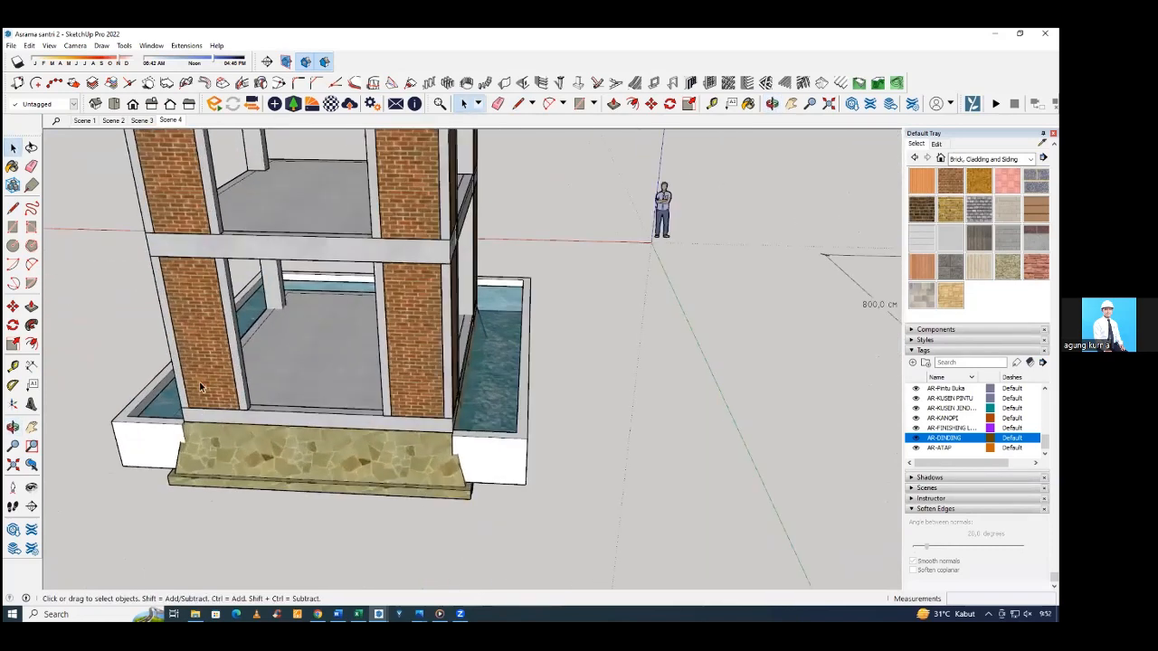
middle_drag(298, 383, 357, 421)
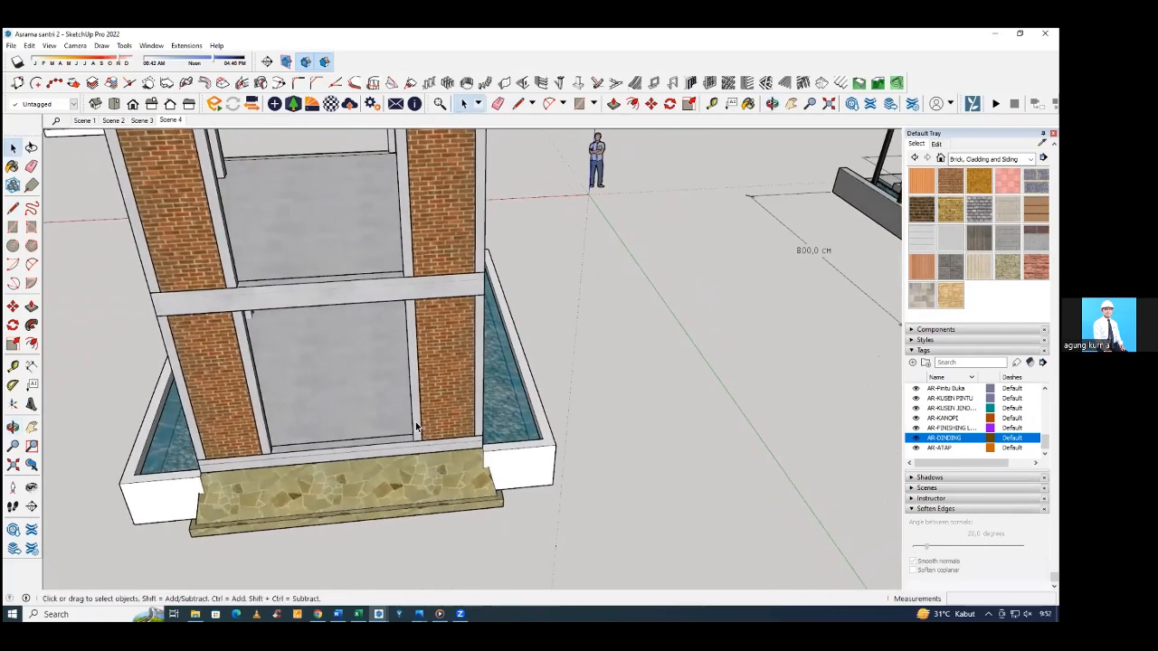
click(504, 82)
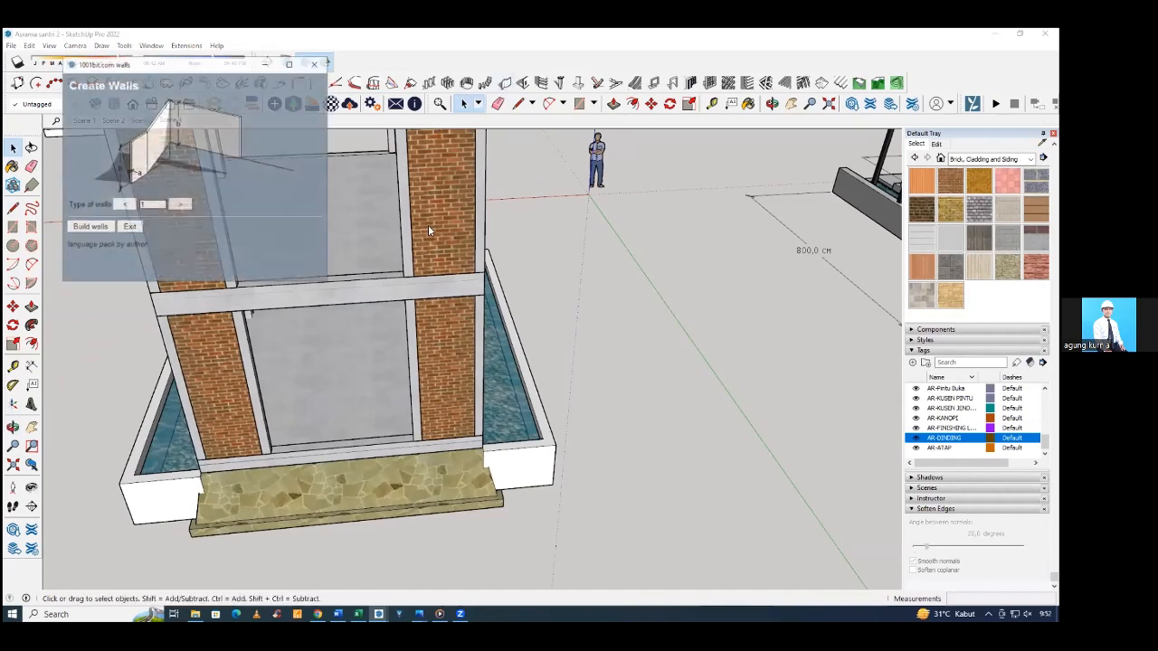
click(90, 227)
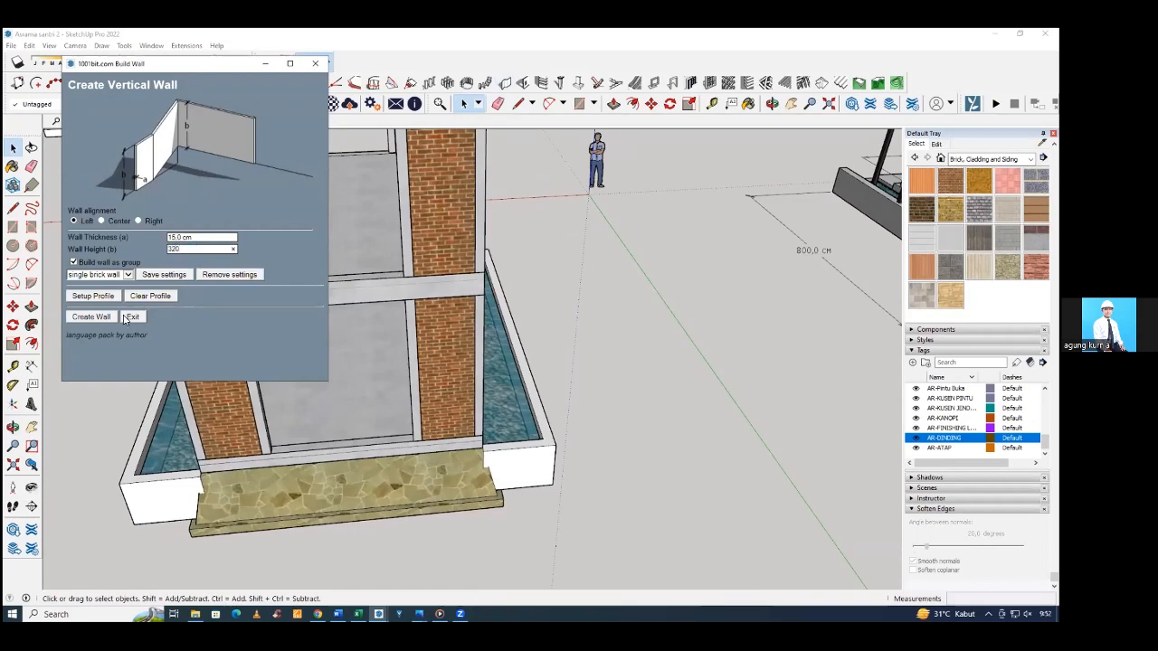
click(91, 316)
Build the 320 cm high wall between the two inner columns on the upper floor of the frame's entrance facade.
scroll(226, 340, up, 5)
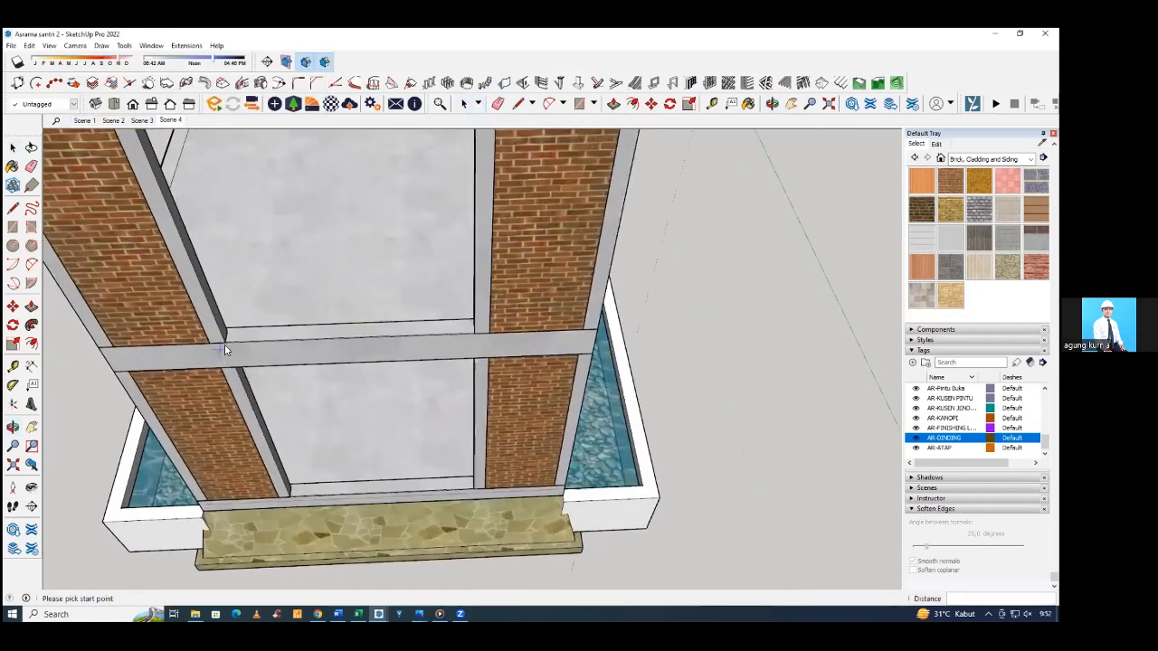
click(231, 336)
middle_drag(426, 323, 533, 314)
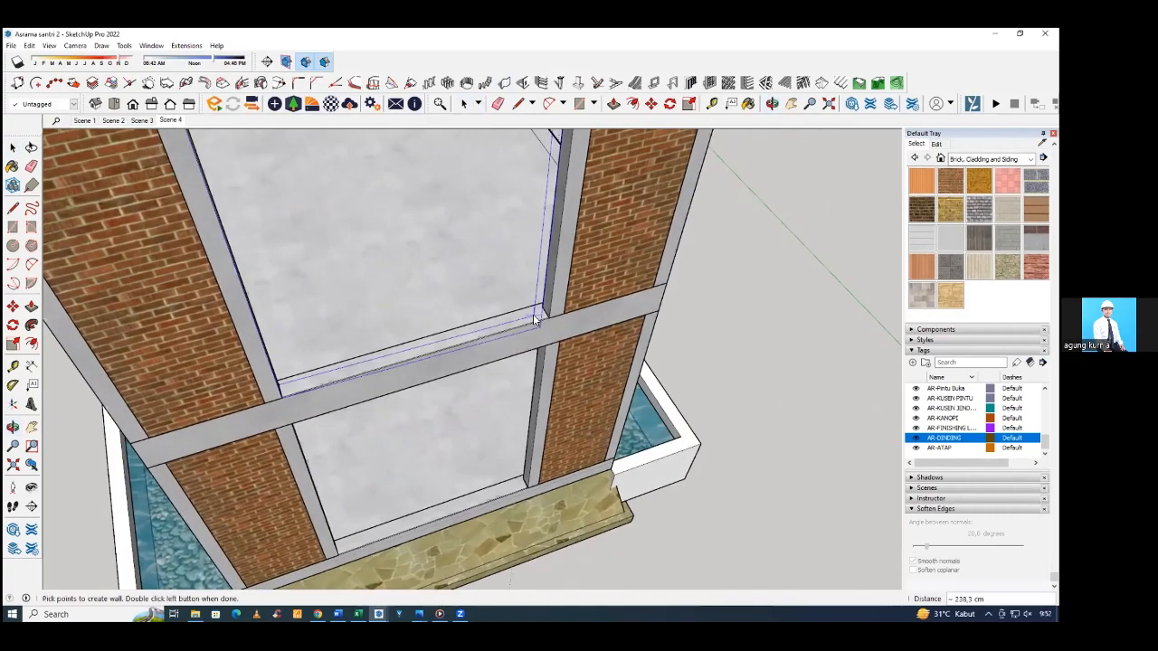
double_click(544, 310)
scroll(407, 357, down, 5)
middle_drag(407, 356, 351, 349)
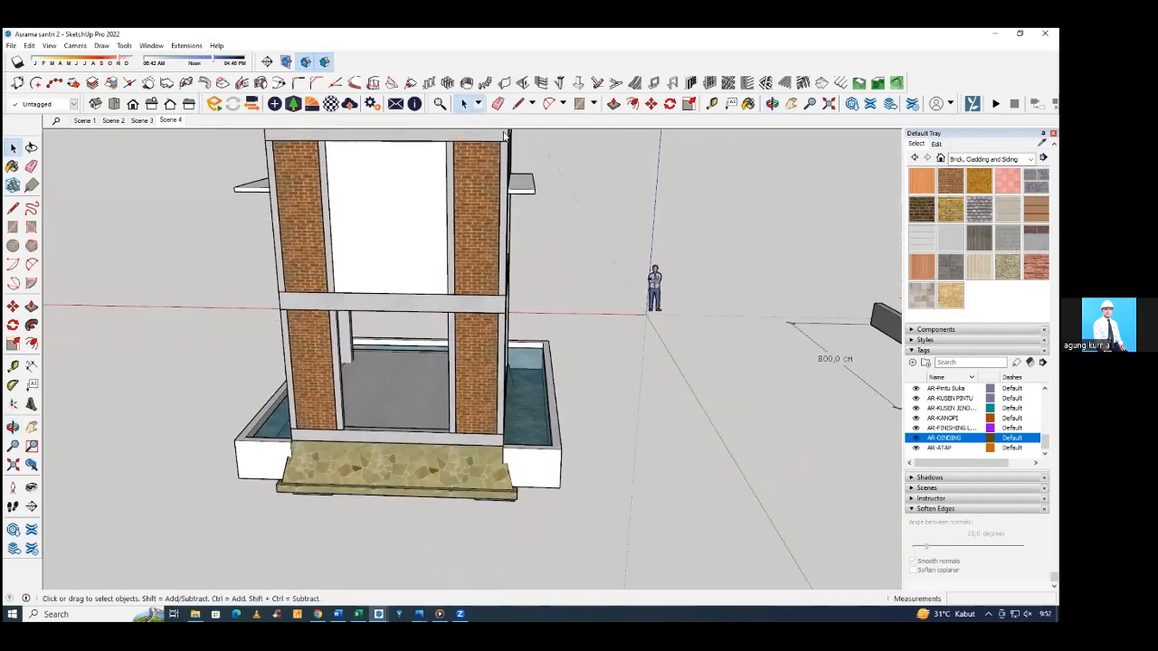
Build a 15 cm thick, 290 cm high grouped wall between the inner columns on the ground floor of the entrance facade.
click(503, 83)
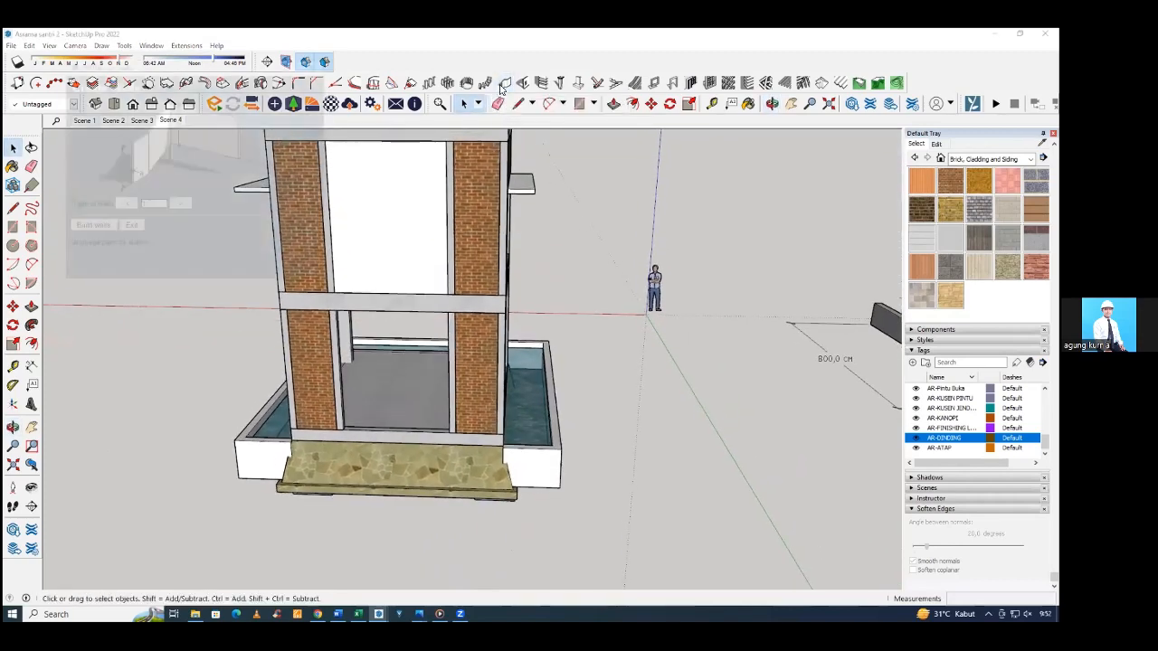
click(90, 227)
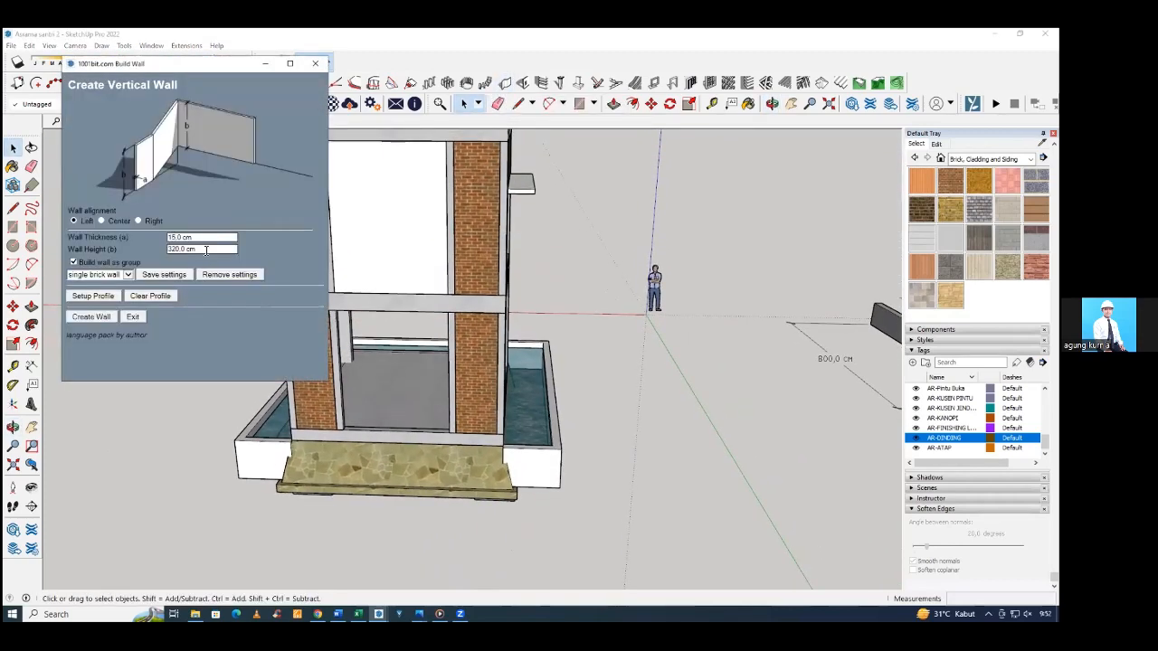
click(109, 318)
middle_drag(217, 452, 366, 431)
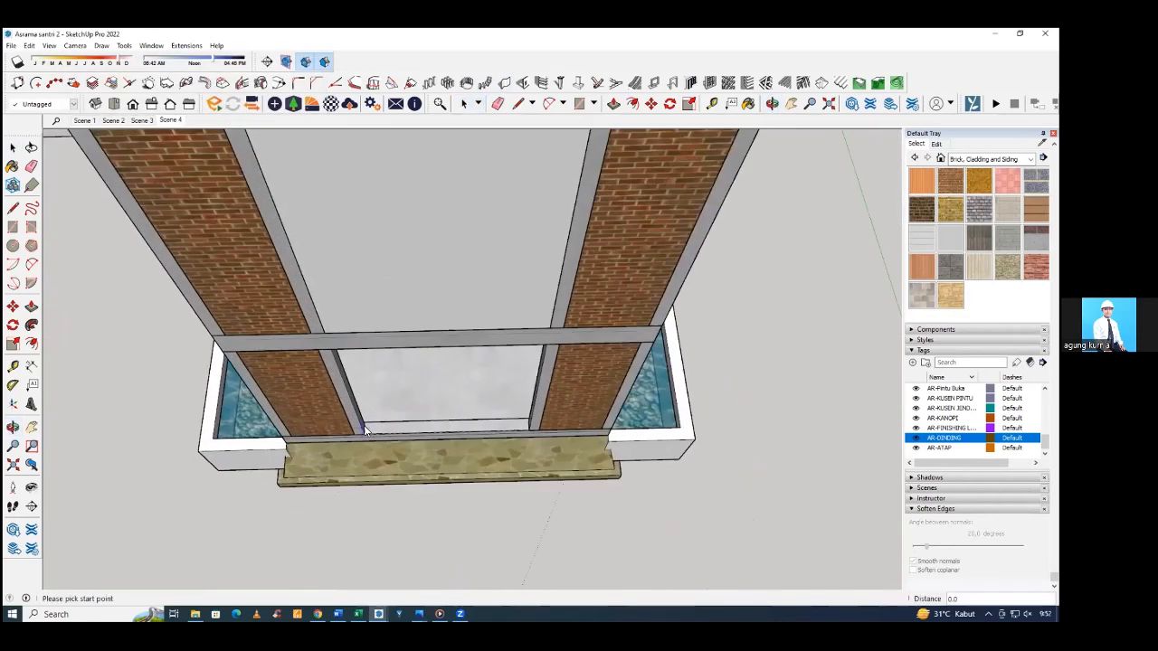
scroll(366, 430, up, 2)
click(366, 431)
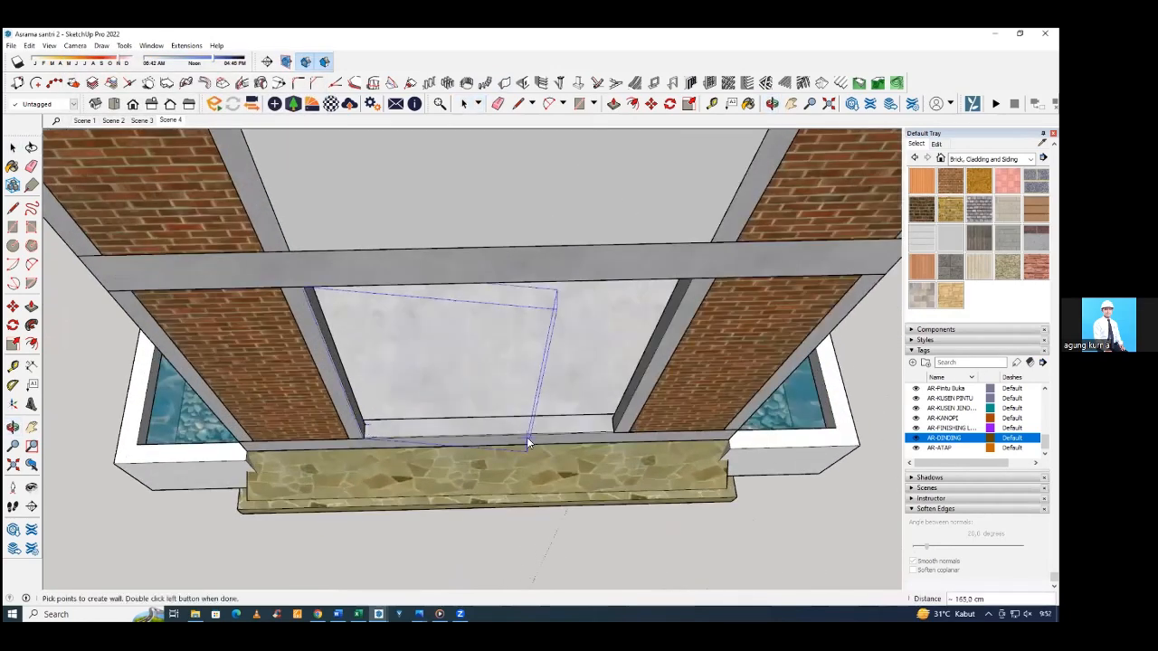
double_click(610, 422)
mouse_move(543, 440)
middle_down()
mouse_move(300, 297)
mouse_move(452, 262)
middle_up()
scroll(468, 266, down, 3)
Paint the ground-floor and upper-floor middle walls of the entrance facade with Brick Antique 01.
key(b)
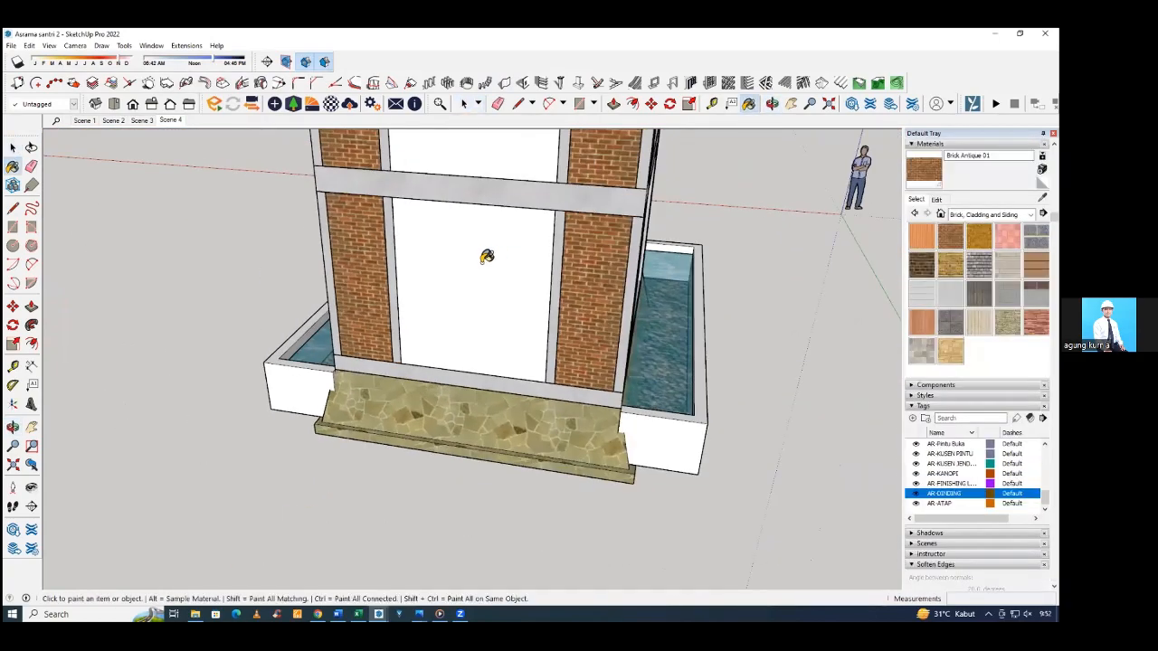
scroll(486, 257, down, 1)
scroll(476, 299, down, 1)
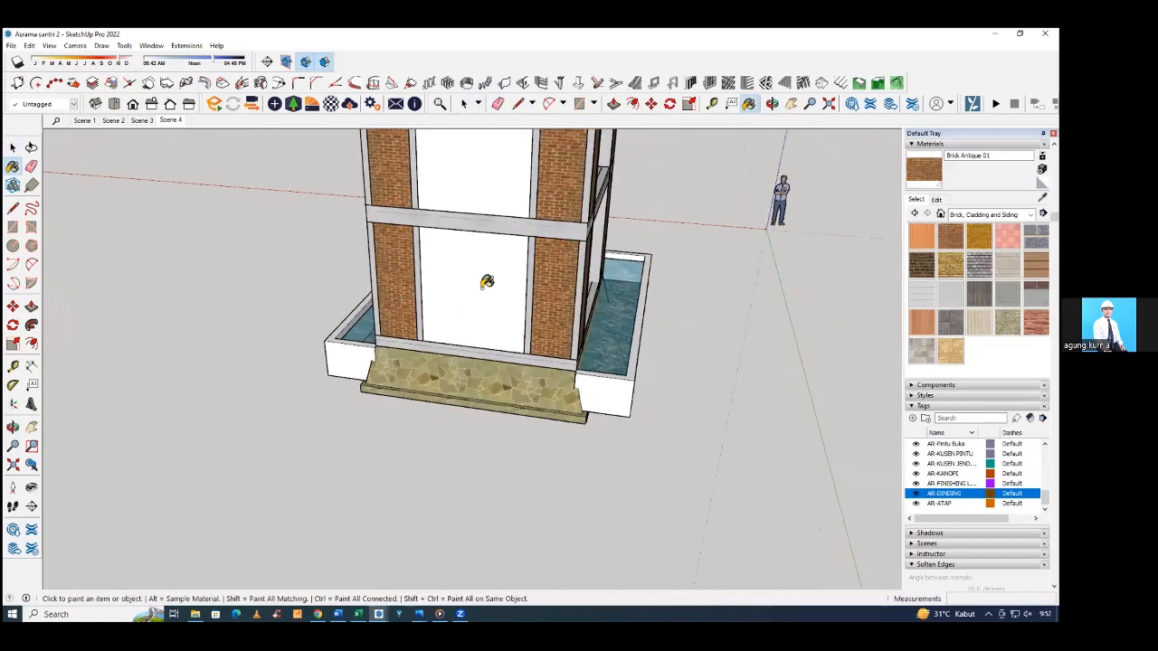
click(494, 256)
click(481, 177)
scroll(478, 317, down, 1)
mouse_move(478, 318)
middle_down()
mouse_move(522, 247)
mouse_move(572, 230)
middle_up()
scroll(571, 230, down, 2)
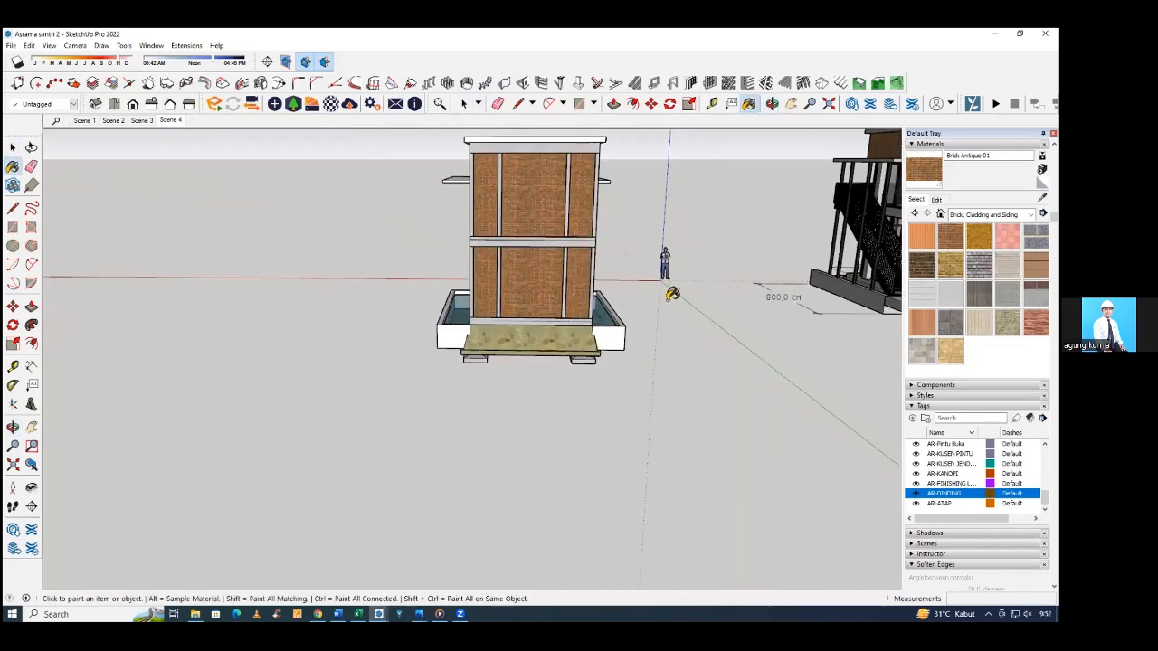
Assign both middle brick walls of the entrance facade to the AR-DINDING tag.
key(space)
middle_drag(696, 328, 516, 258)
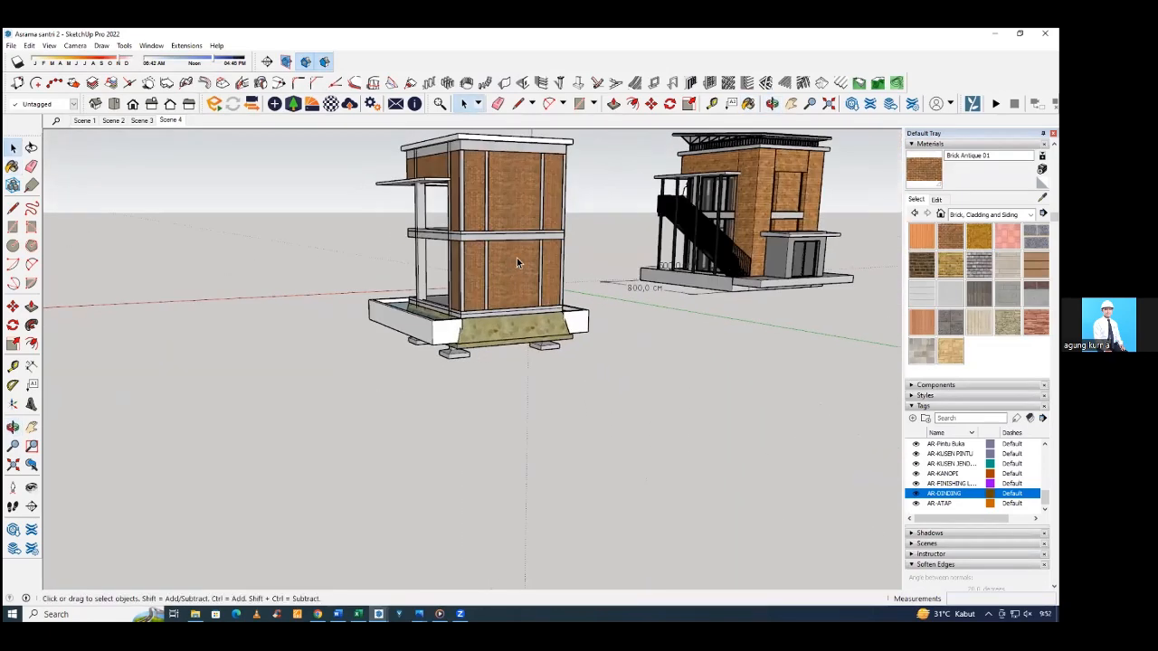
scroll(520, 263, up, 3)
shift+click(514, 171)
middle_drag(512, 173, 508, 249)
click(72, 104)
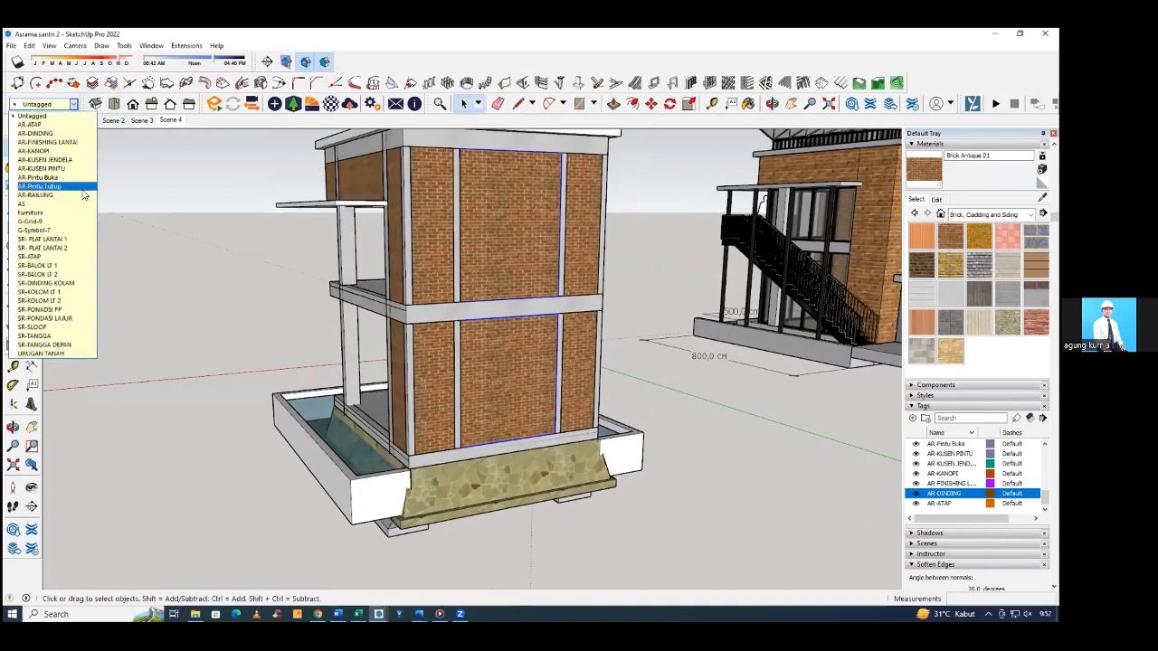
click(69, 135)
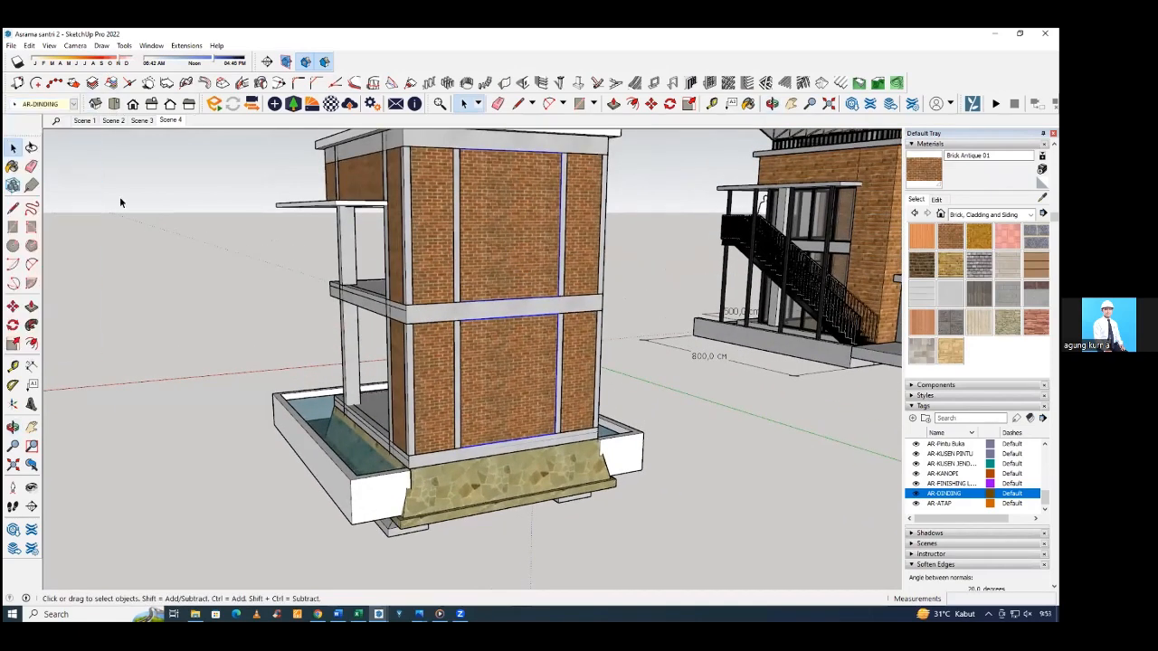
click(147, 220)
middle_drag(369, 297, 538, 323)
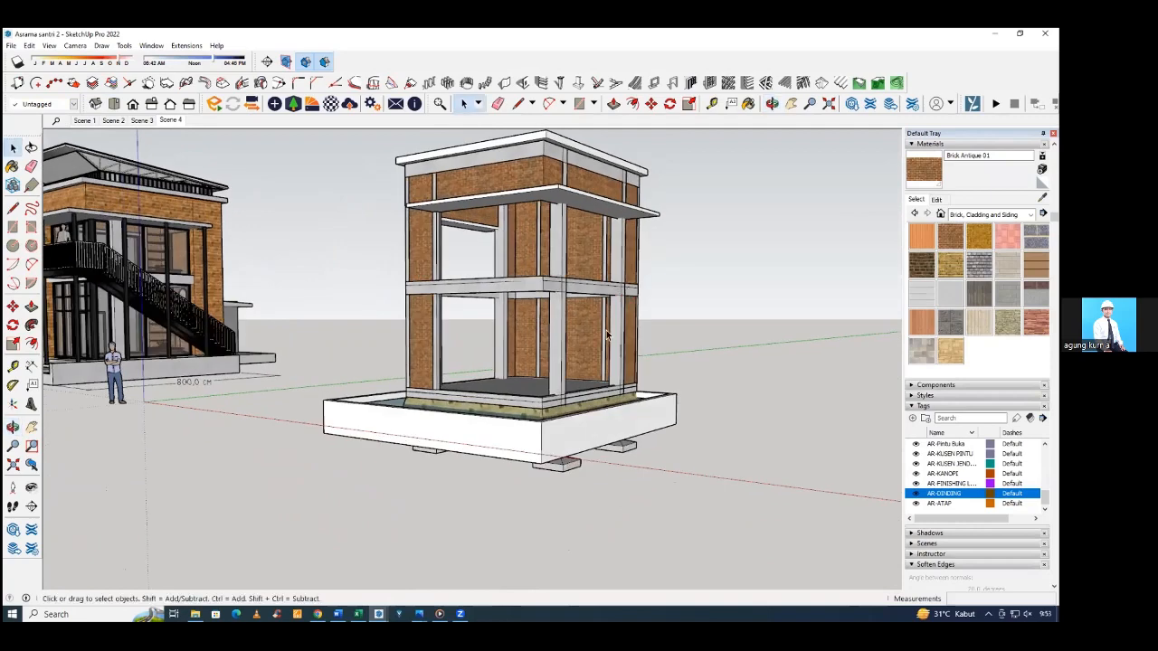
middle_drag(601, 330, 505, 391)
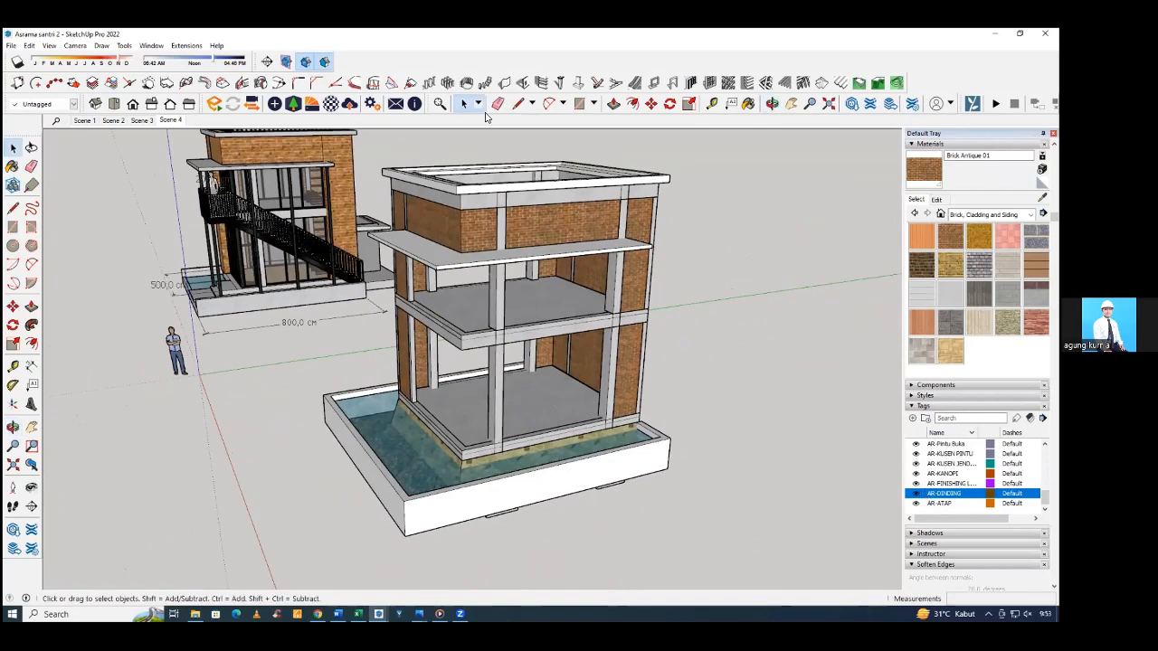
click(504, 84)
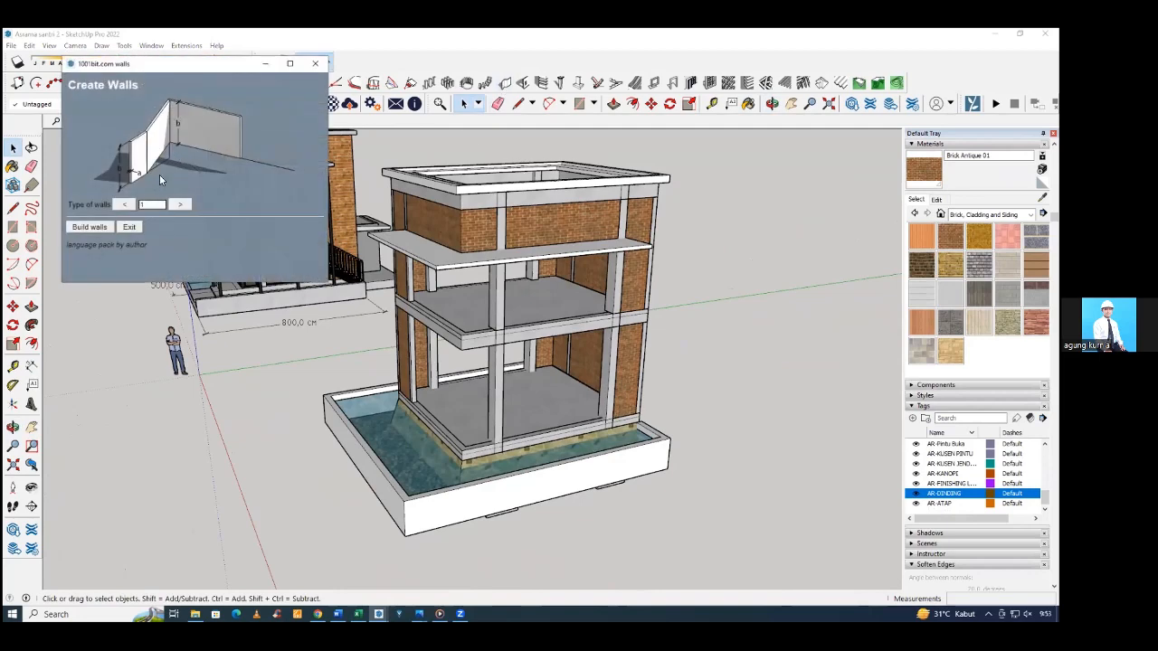
click(312, 62)
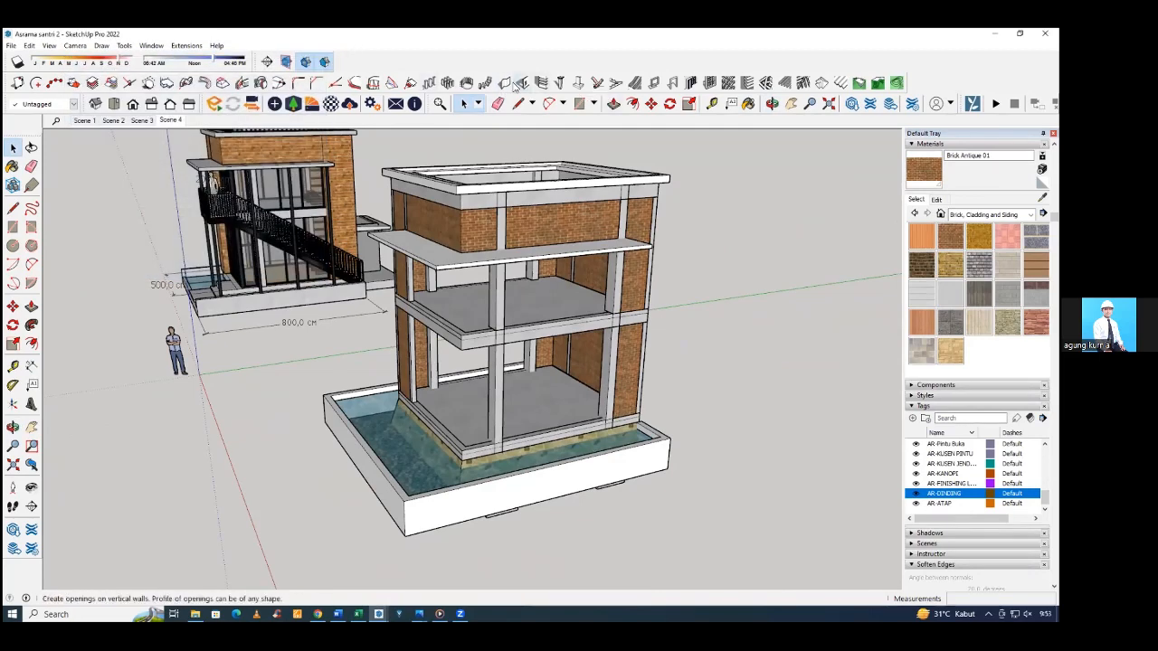
click(504, 84)
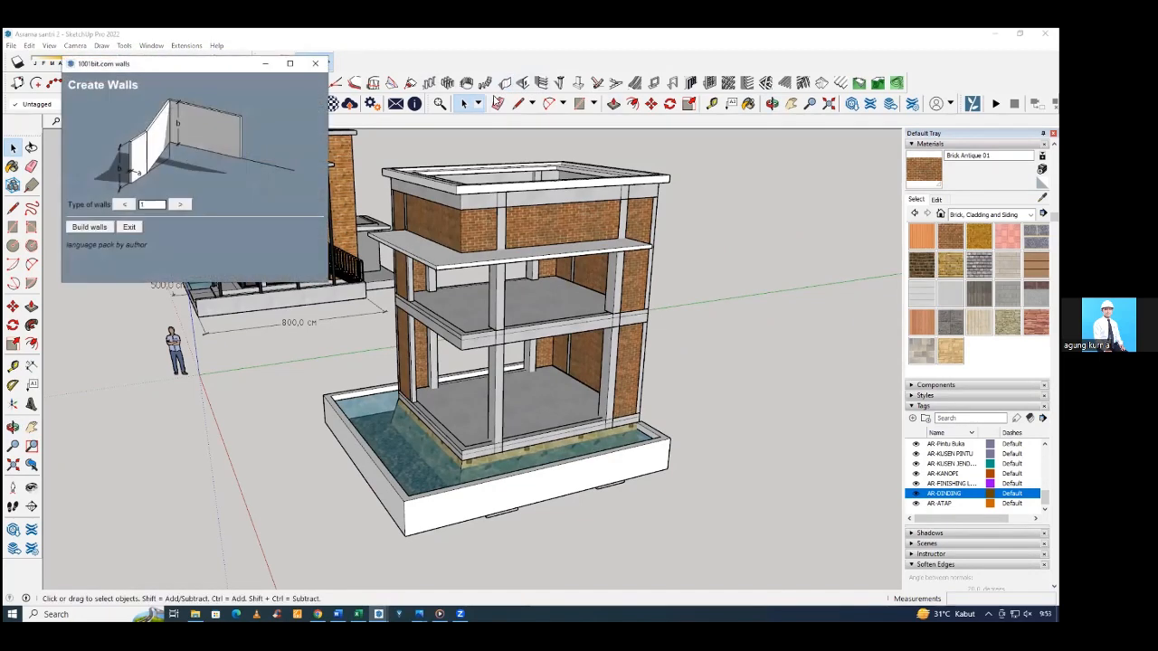
click(316, 64)
middle_drag(578, 240, 634, 242)
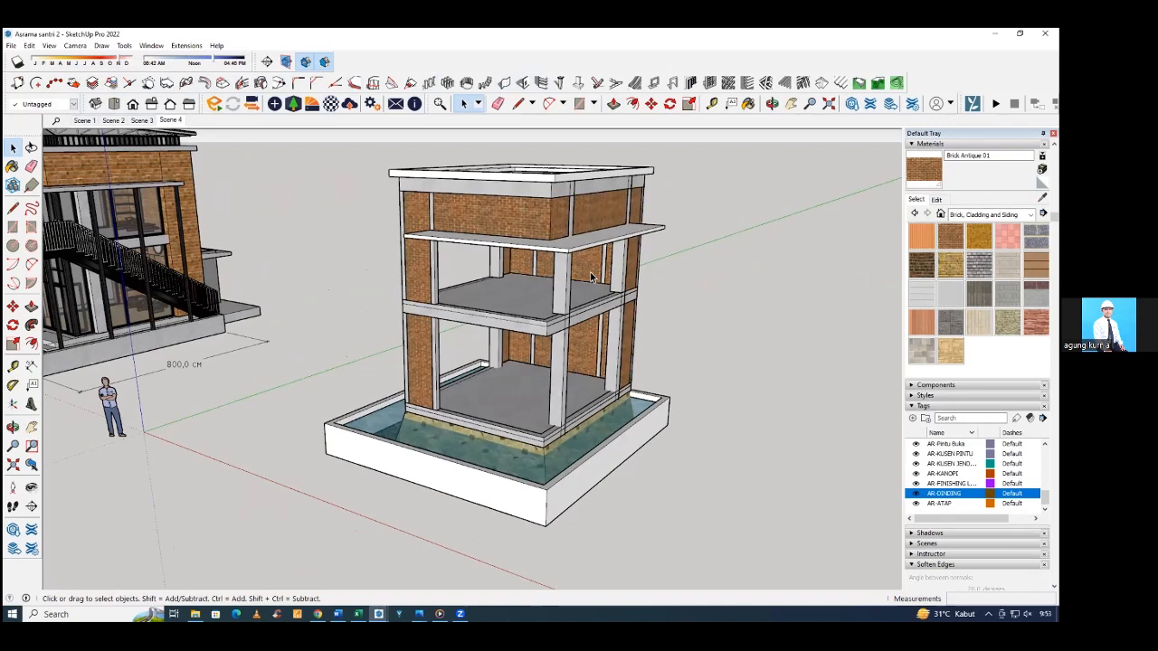
Examine the reference house's glazed sides, balcony, stairs and floors and compare them with the frame model.
scroll(592, 292, down, 3)
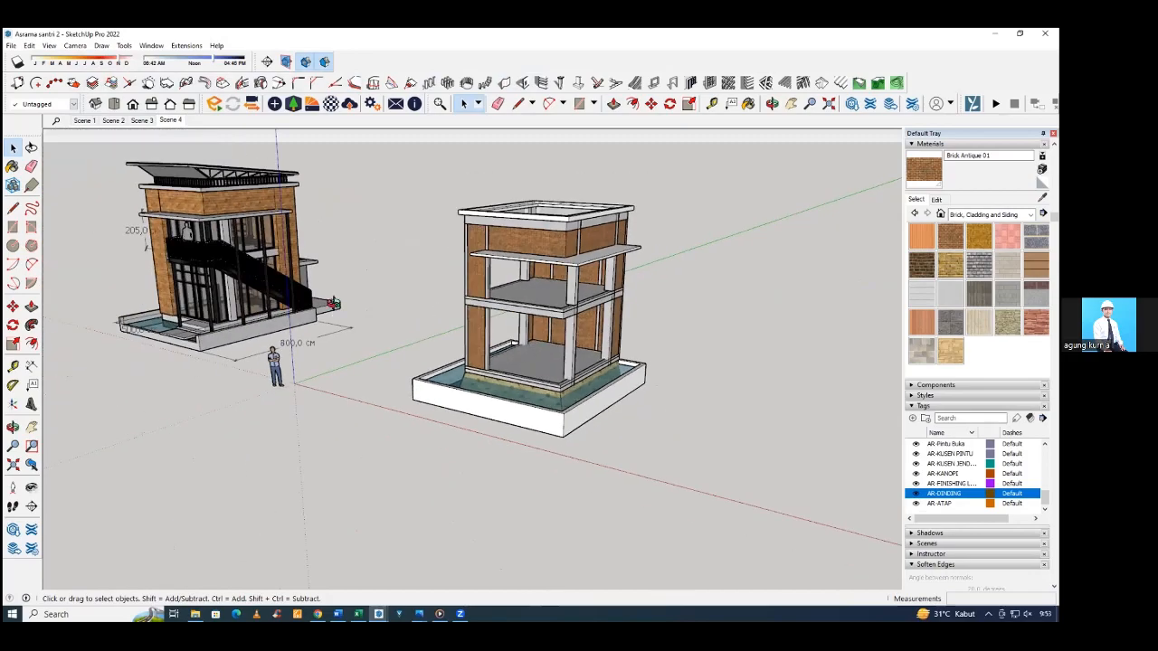
mouse_move(186, 291)
middle_down()
mouse_move(398, 307)
mouse_move(212, 308)
middle_up()
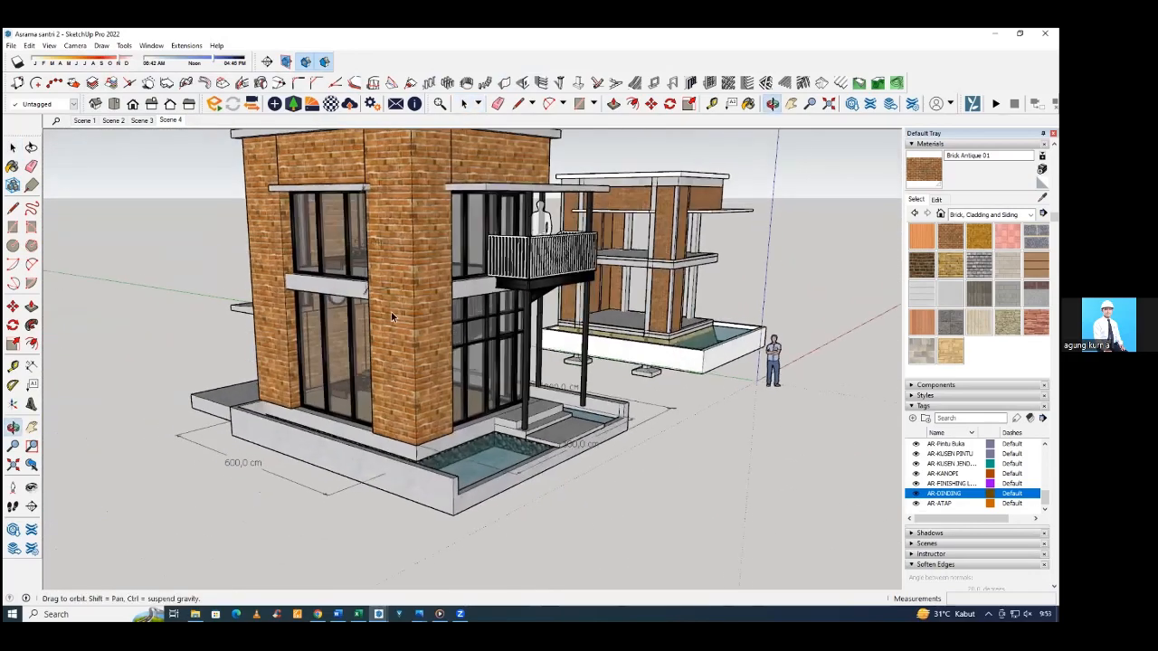
mouse_move(534, 312)
middle_down()
mouse_move(312, 314)
mouse_move(421, 315)
mouse_move(385, 322)
middle_up()
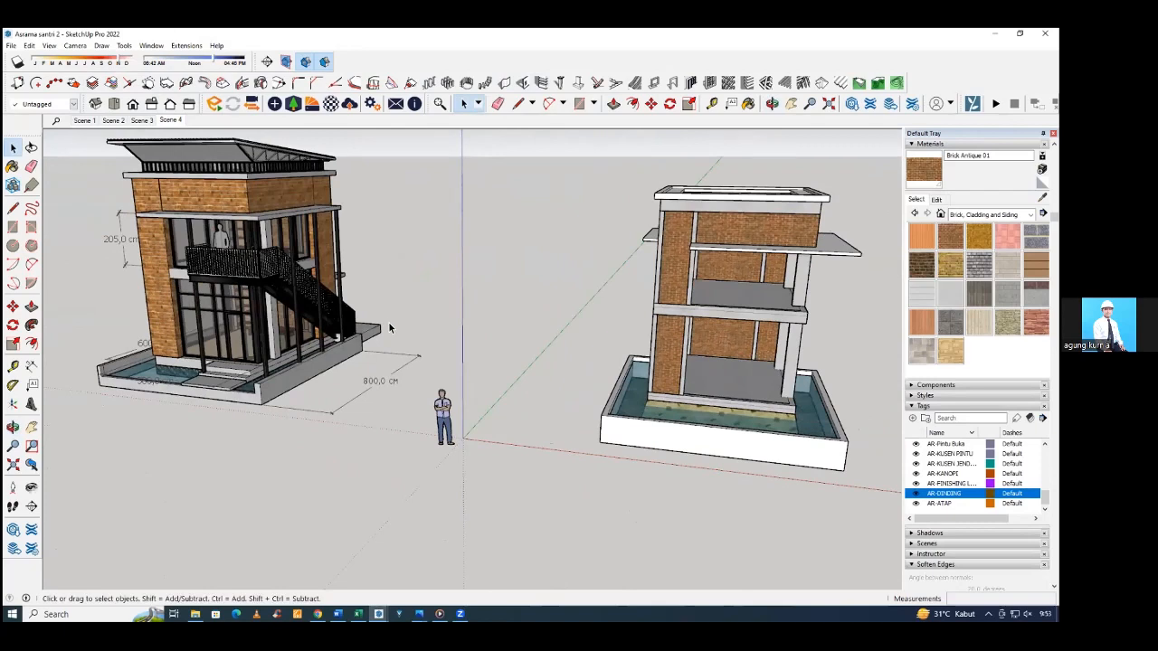
mouse_move(305, 324)
middle_down()
mouse_move(549, 326)
mouse_move(565, 298)
middle_up()
scroll(232, 429, up, 5)
middle_drag(177, 427, 378, 402)
mouse_move(117, 443)
middle_down()
mouse_move(238, 434)
mouse_move(101, 418)
middle_up()
scroll(185, 380, down, 2)
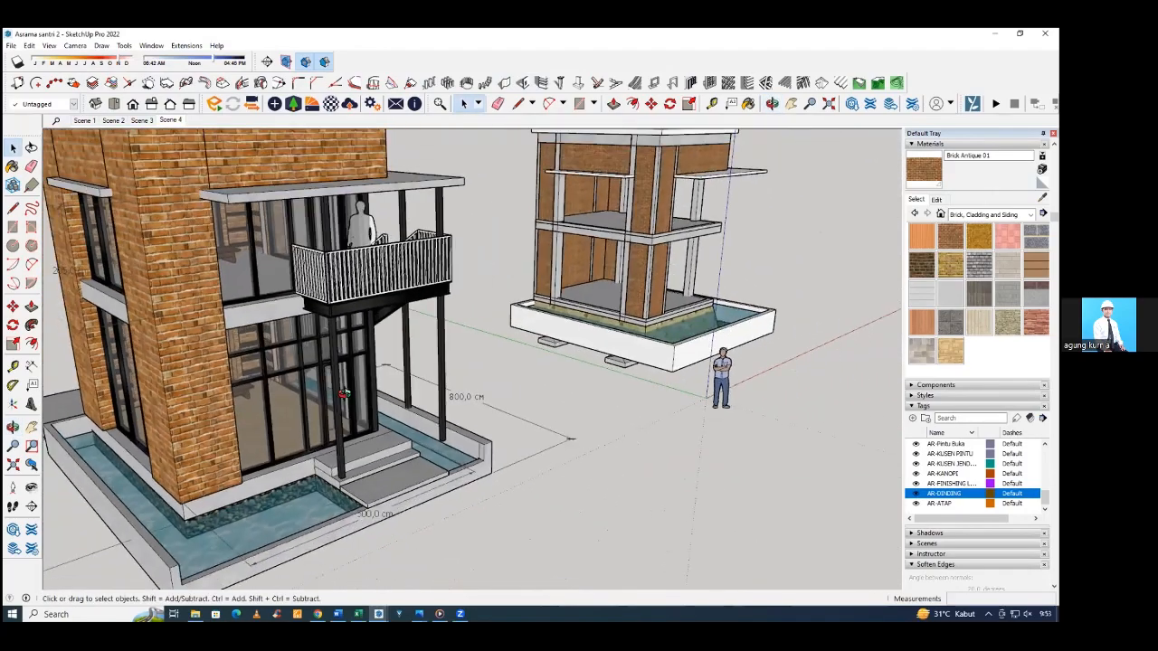
mouse_move(579, 312)
middle_down()
mouse_move(391, 310)
mouse_move(689, 279)
mouse_move(280, 294)
middle_up()
Draw a rectangle over the frame's upper floor slab, from the inner corner of the brick walls to the opposite corner.
scroll(689, 278, up, 6)
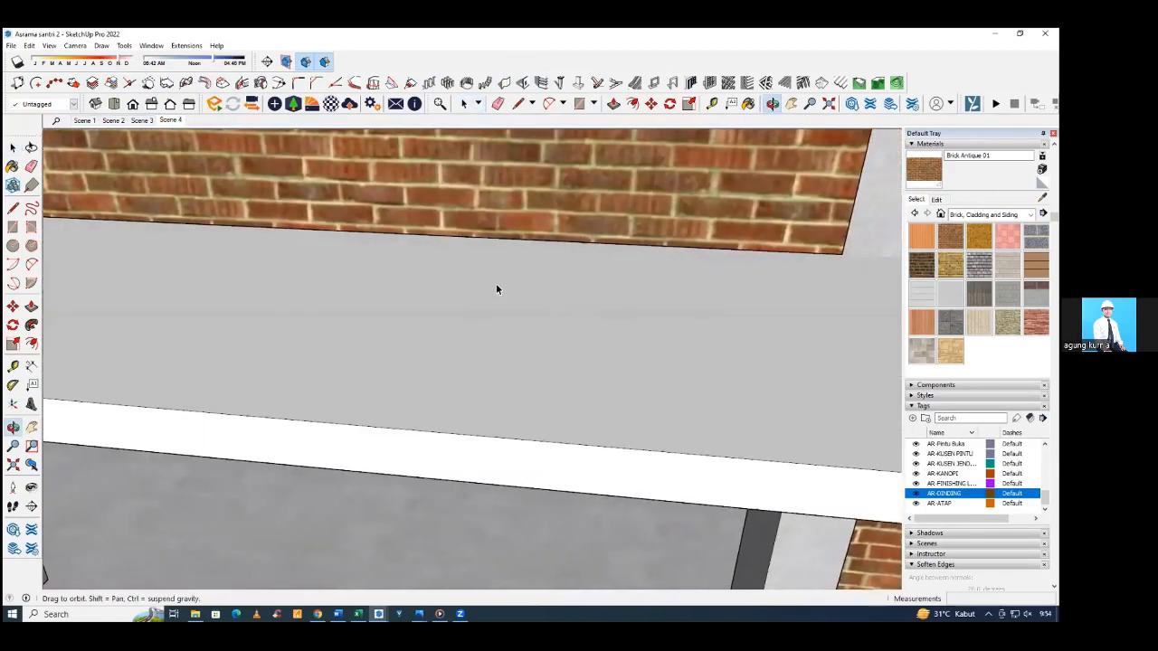
mouse_move(496, 285)
middle_down()
mouse_move(256, 282)
mouse_move(230, 299)
mouse_move(236, 320)
mouse_move(256, 289)
mouse_move(239, 300)
middle_up()
scroll(228, 280, up, 3)
scroll(228, 279, up, 2)
scroll(273, 273, down, 2)
key(r)
scroll(217, 270, up, 3)
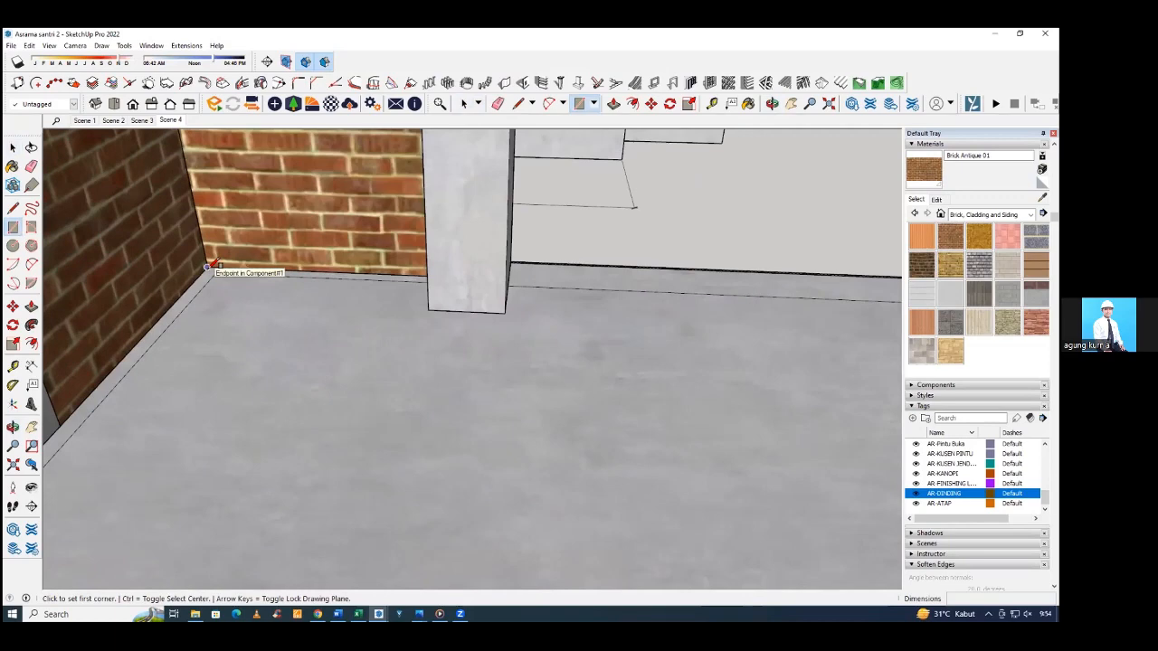
middle_drag(210, 266, 201, 263)
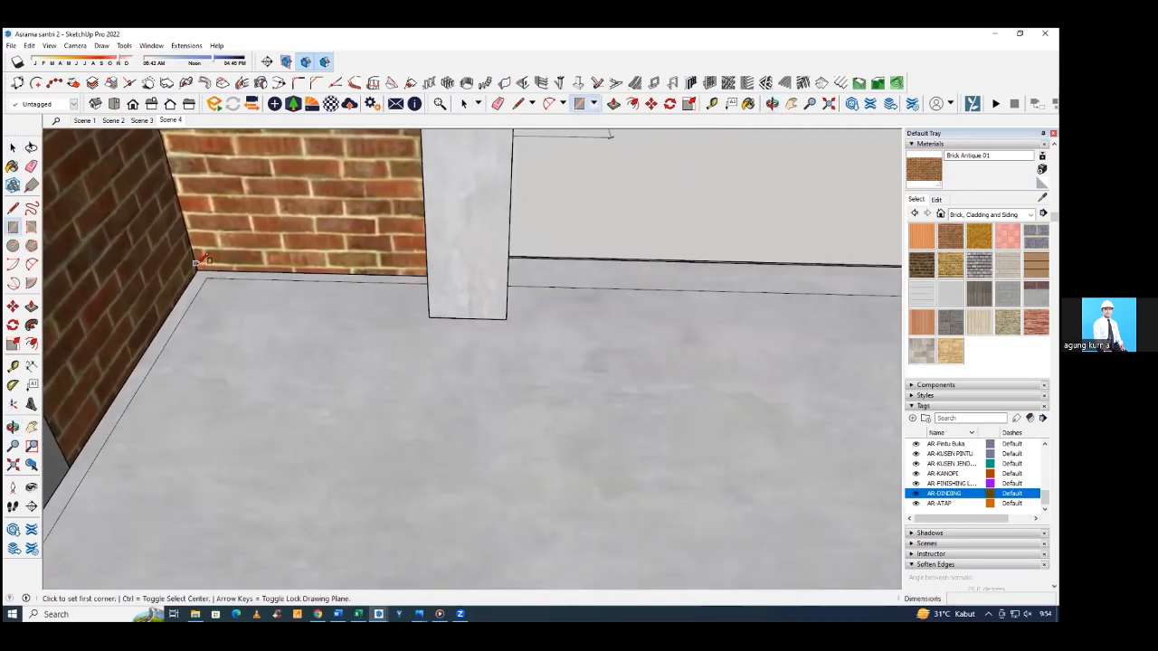
click(201, 264)
scroll(197, 257, down, 1)
scroll(195, 255, up, 6)
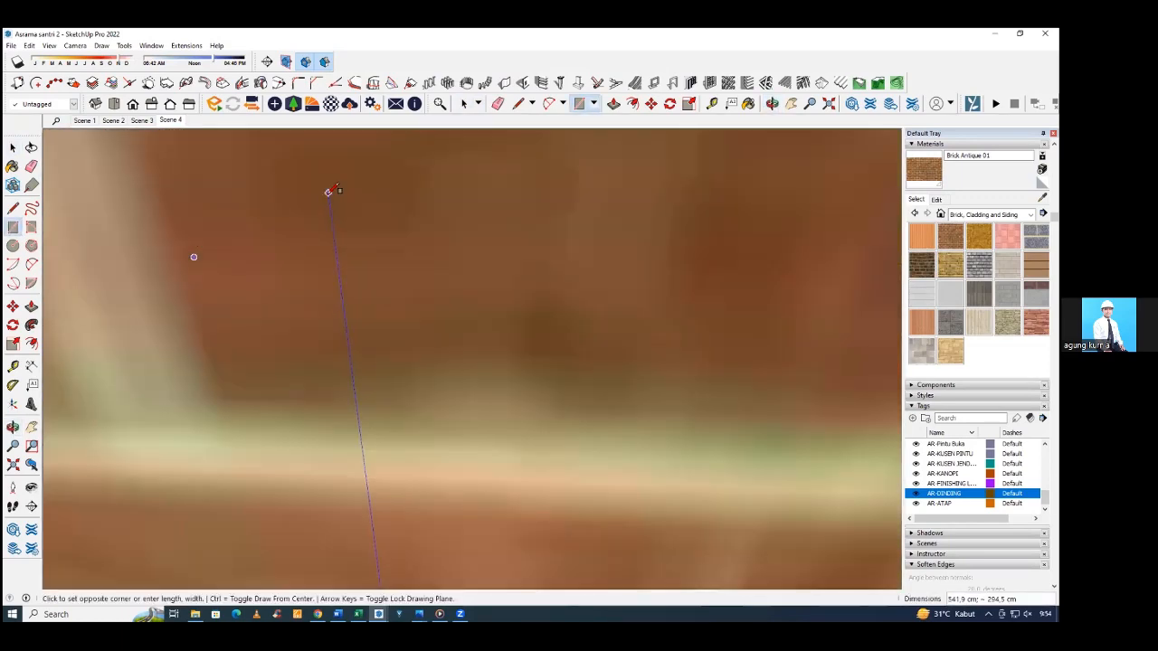
scroll(329, 186, down, 10)
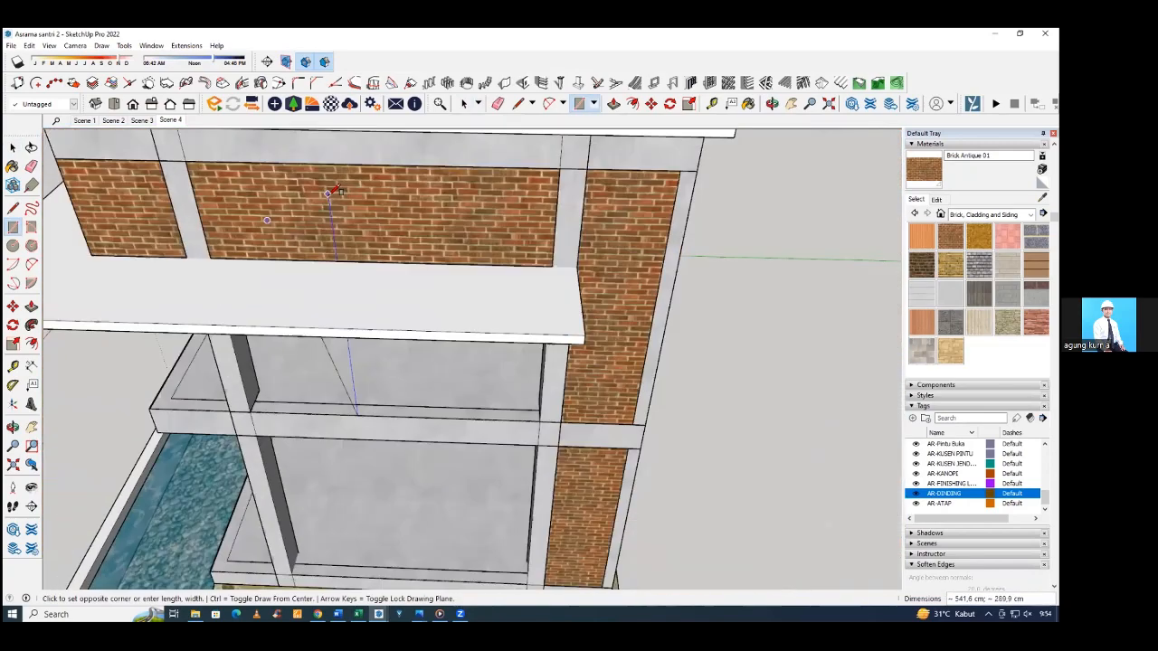
middle_drag(328, 192, 334, 302)
scroll(543, 259, up, 12)
click(539, 263)
scroll(521, 262, down, 4)
key(space)
Extrude the upper floor rectangle upward 2 cm as a floor finish layer.
key(p)
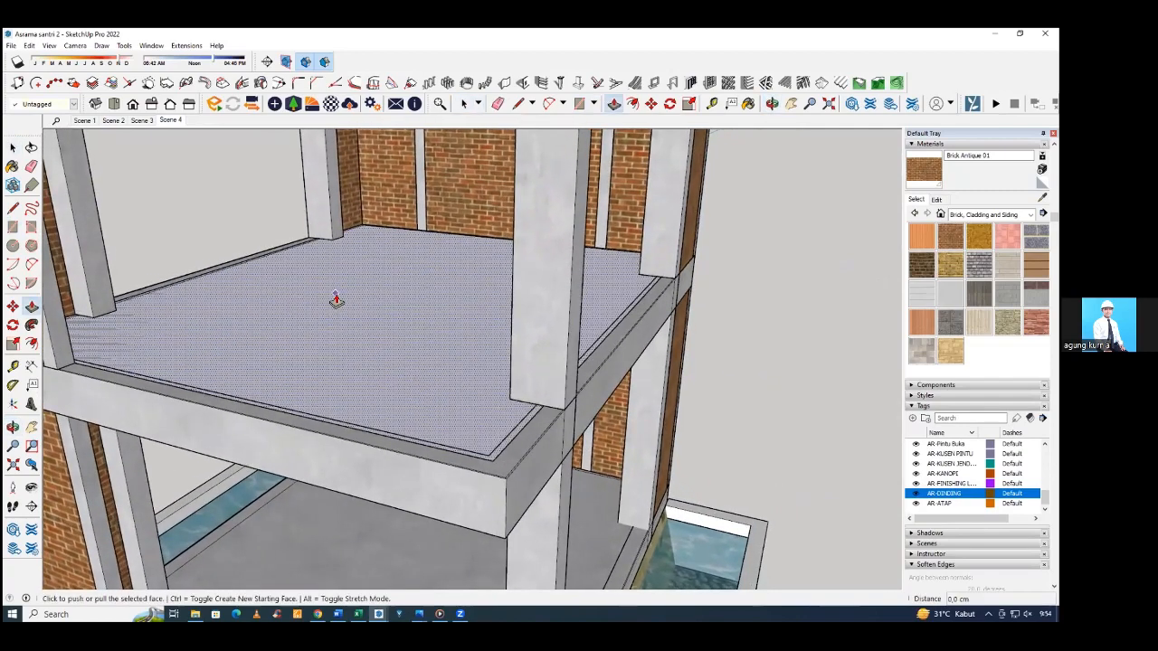
click(335, 299)
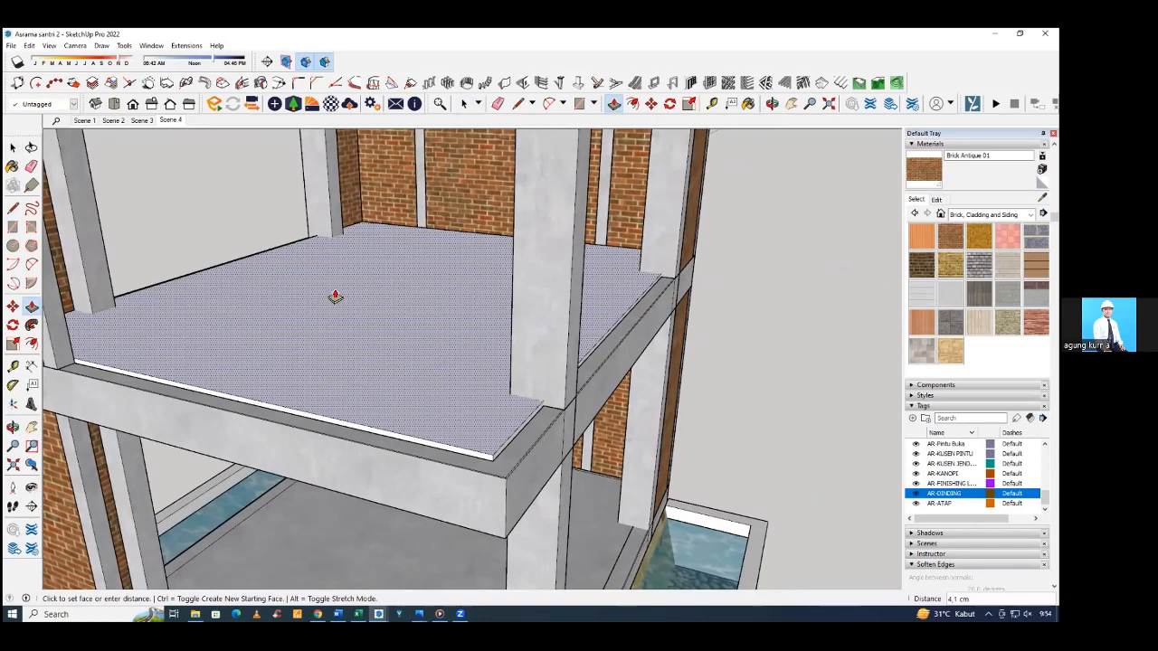
text(2)
key(Return)
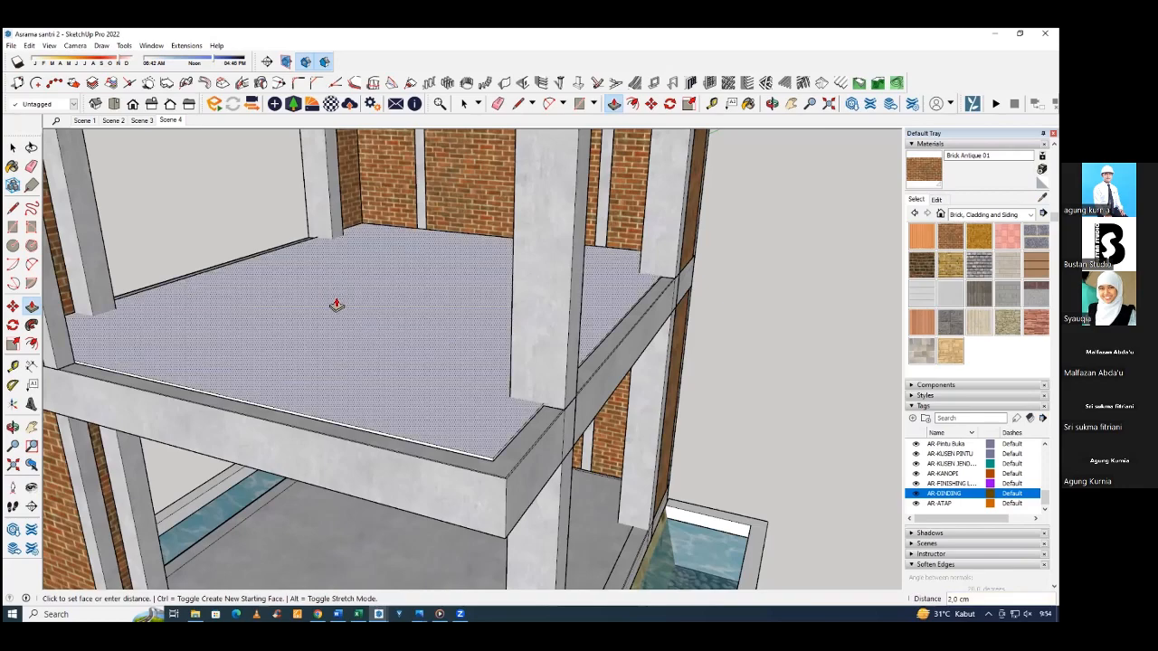
Split the floor finish's edge at the column corner and extend the open side's edge face to the beam's outer face.
middle_drag(336, 305, 178, 338)
scroll(152, 321, up, 10)
scroll(178, 339, up, 5)
scroll(177, 336, up, 5)
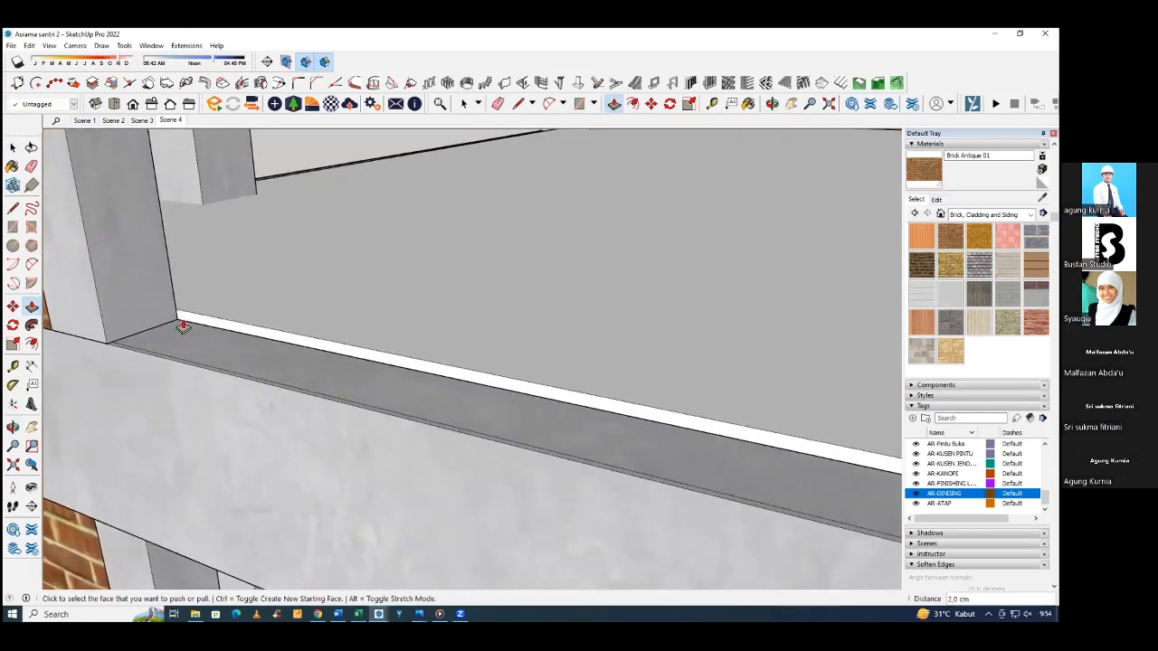
key(l)
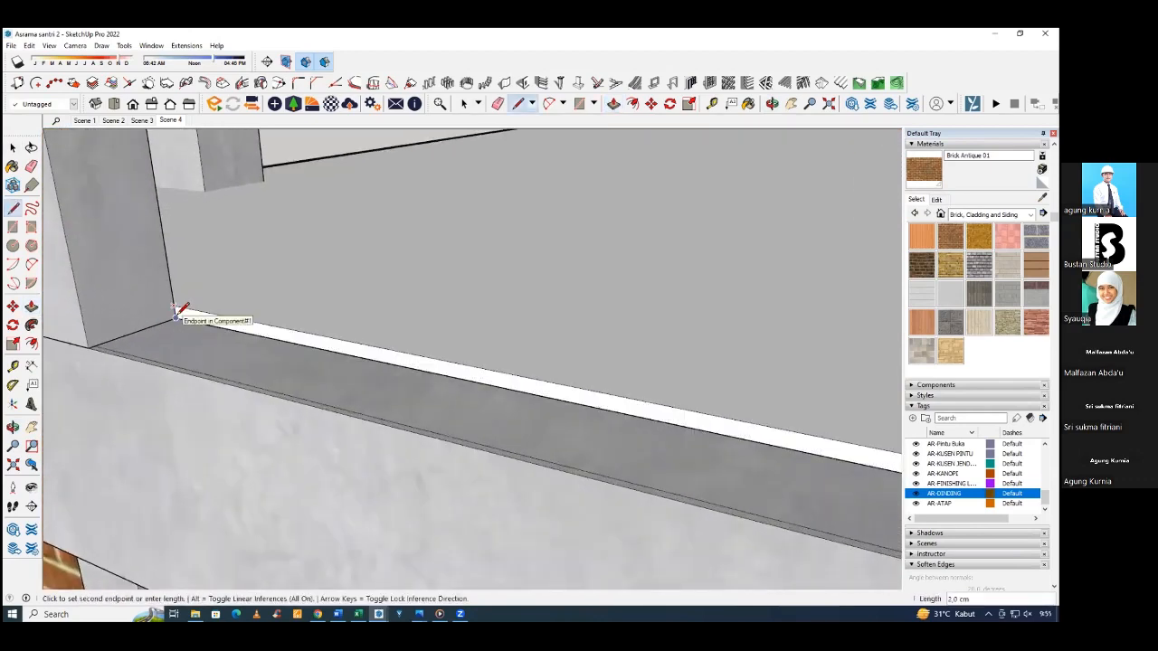
scroll(109, 310, down, 5)
mouse_move(108, 310)
middle_down()
mouse_move(212, 297)
mouse_move(263, 313)
mouse_move(406, 304)
mouse_move(408, 328)
mouse_move(534, 318)
mouse_move(475, 343)
middle_up()
scroll(408, 329, up, 6)
click(321, 340)
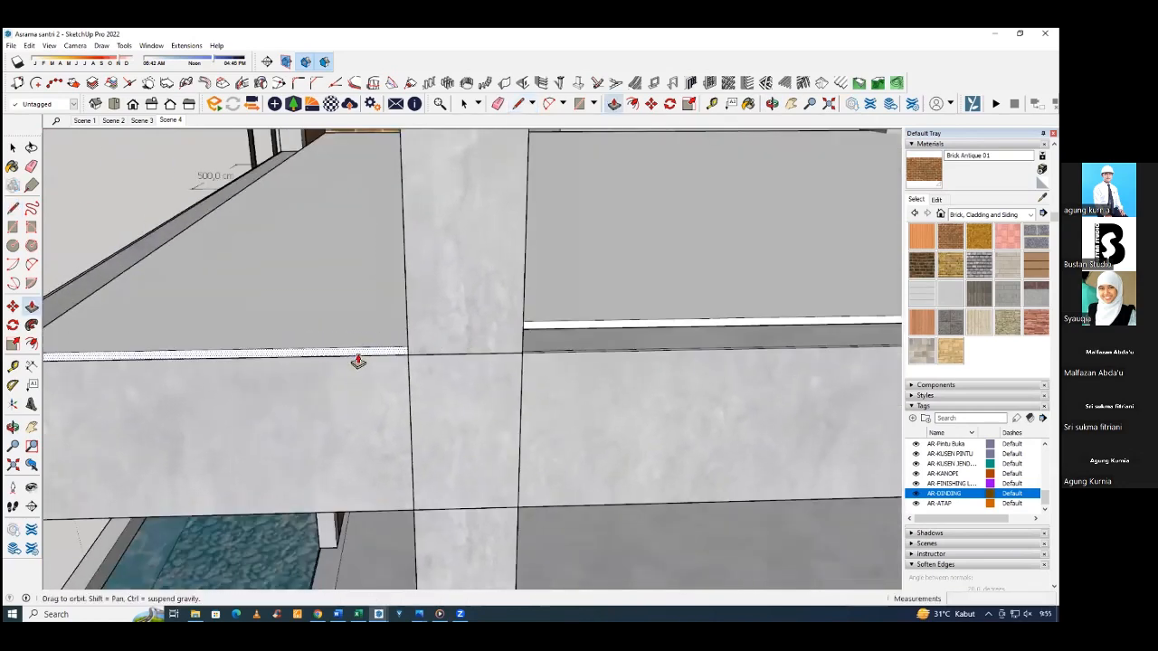
Split the floor finish's recessed edge beside the brick-wall column and extend the edge face 15 cm to the beam's outer face.
middle_drag(359, 362, 445, 353)
middle_drag(507, 335, 680, 288)
scroll(679, 288, up, 5)
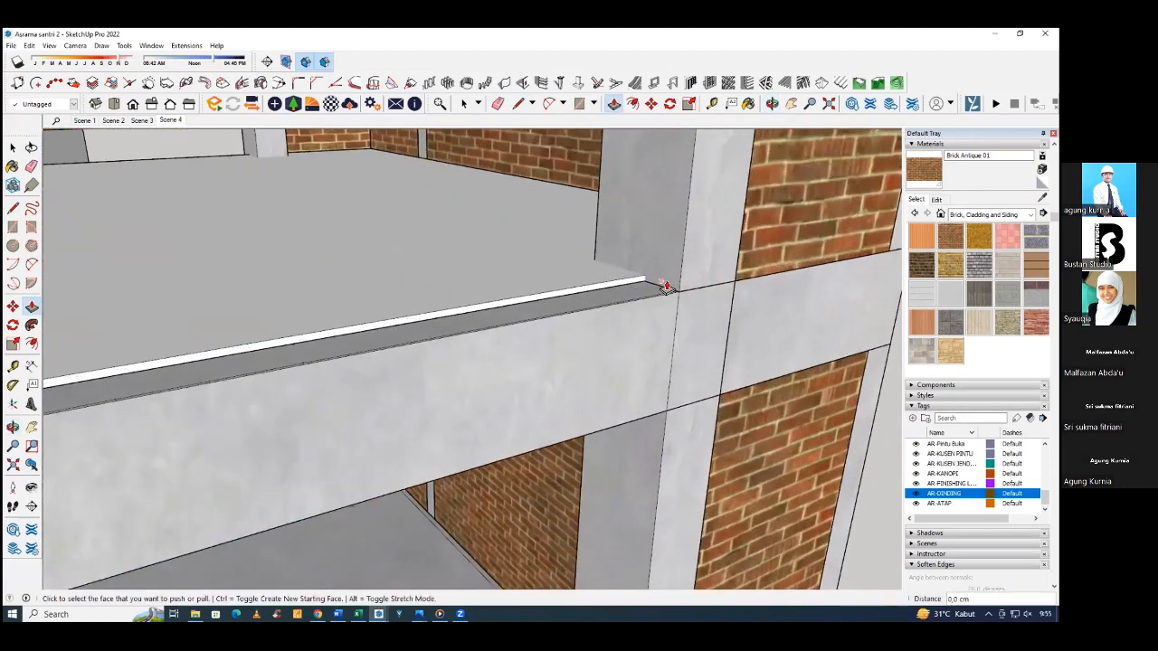
key(l)
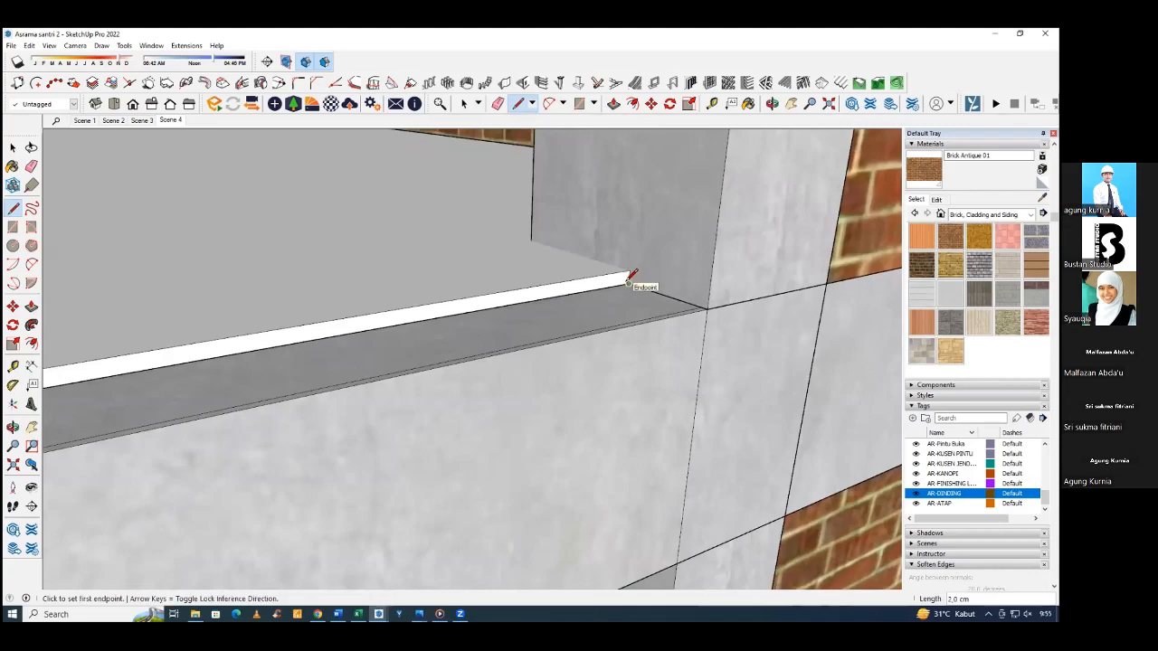
key(p)
click(622, 282)
click(713, 266)
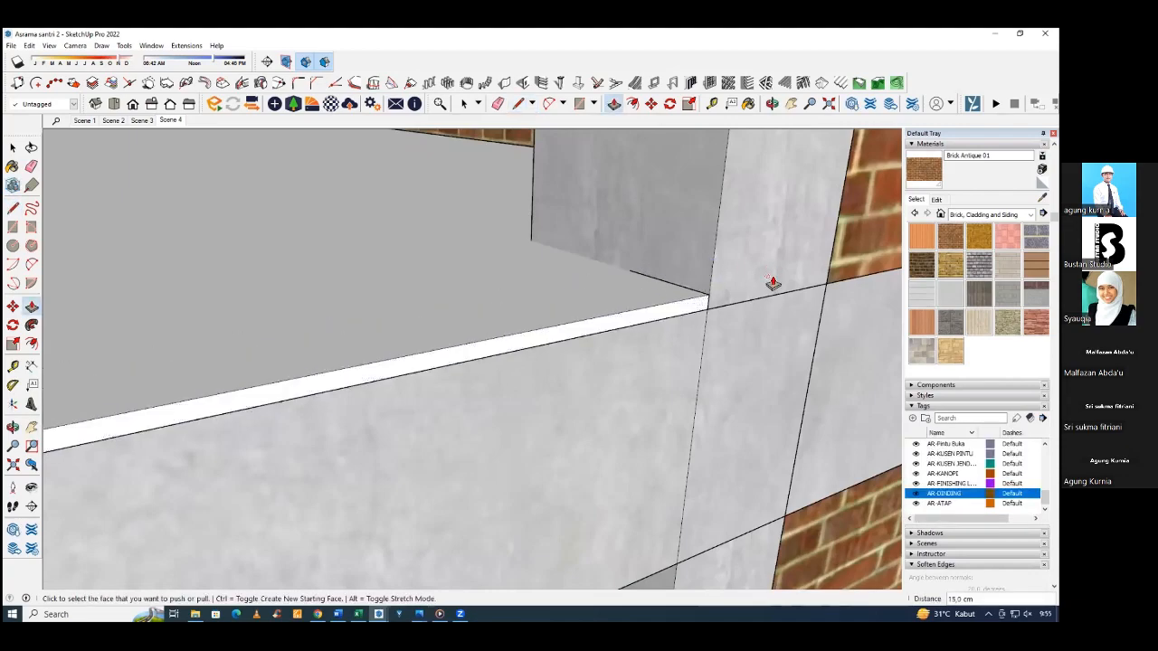
Split the floor finish's edge at both columns of the remaining recessed side and extend that face 15 cm to the beam's outer face.
scroll(773, 283, down, 5)
middle_drag(765, 292, 562, 340)
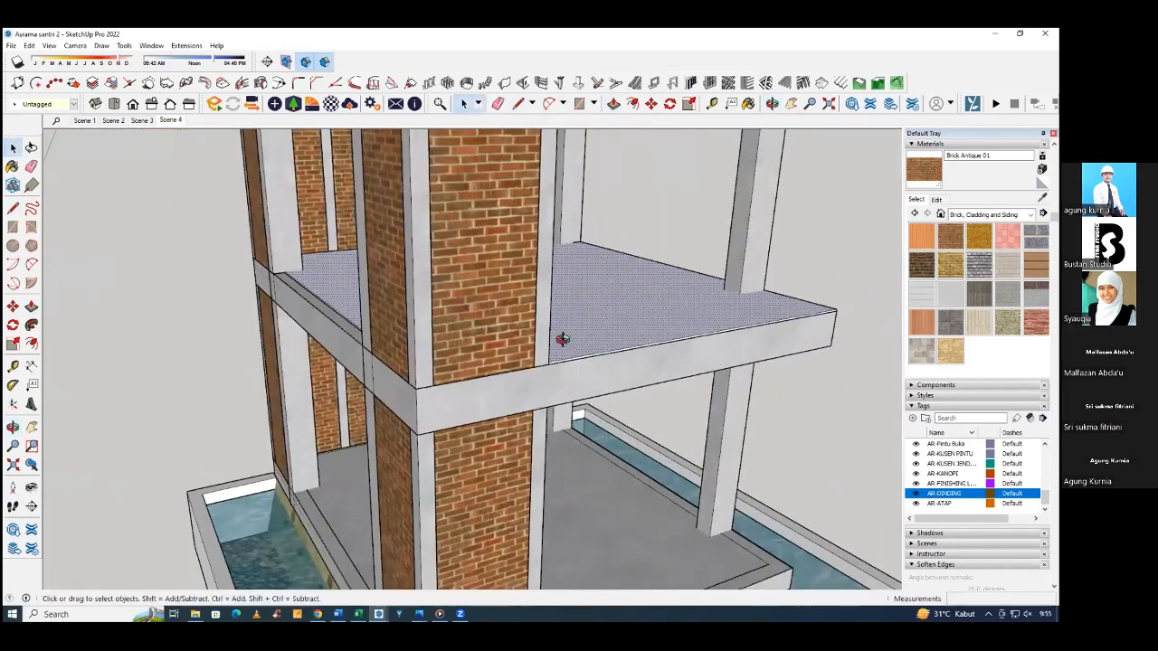
scroll(210, 277, up, 8)
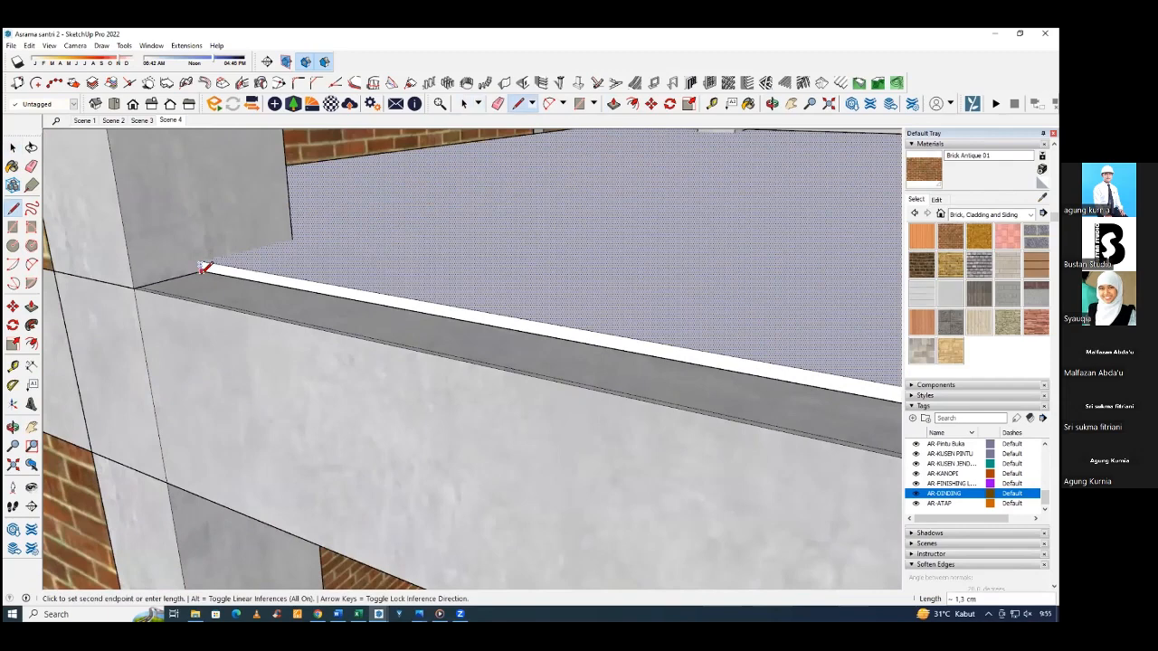
scroll(103, 290, down, 2)
scroll(147, 278, up, 5)
click(181, 281)
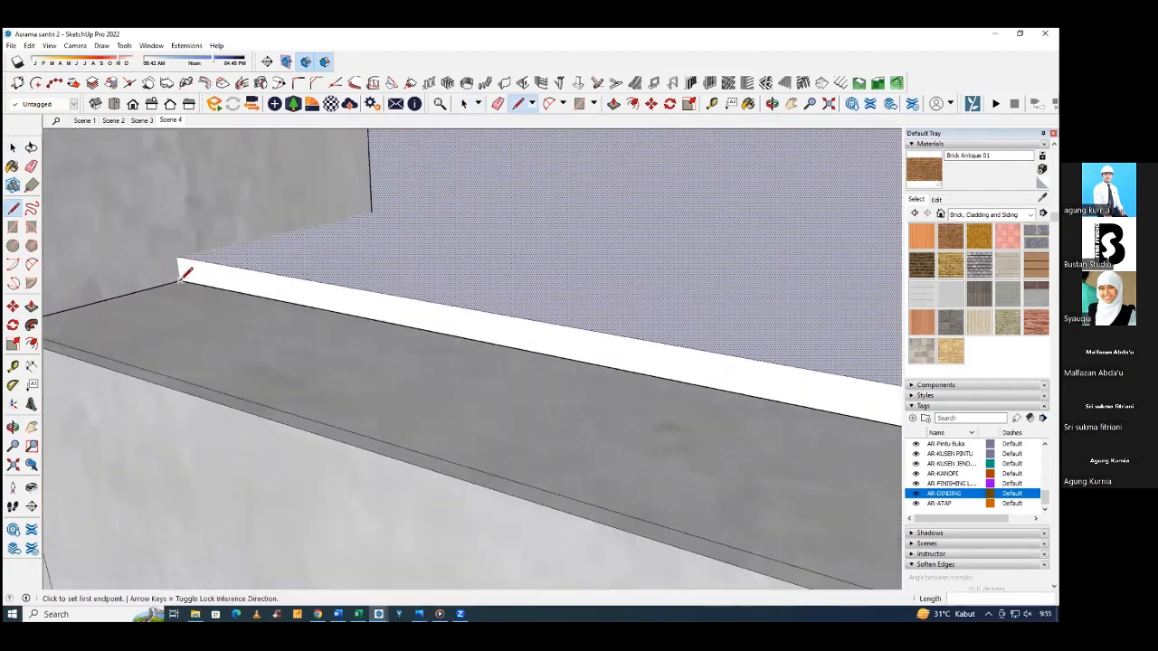
click(179, 257)
scroll(99, 251, down, 8)
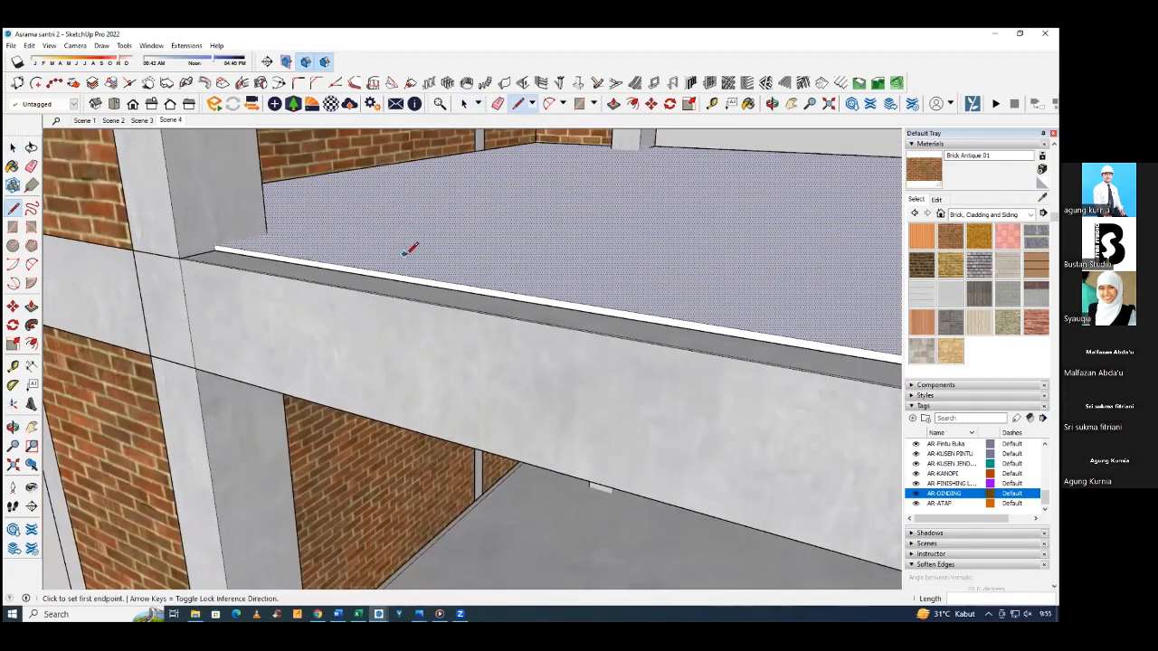
scroll(784, 335, up, 8)
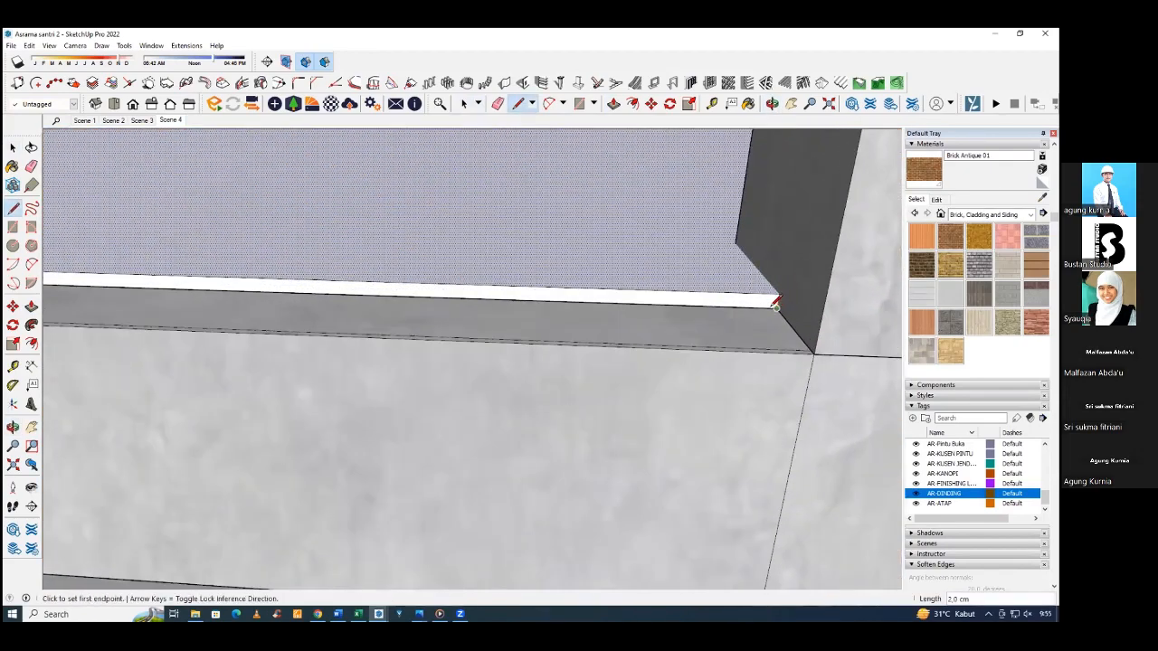
click(769, 308)
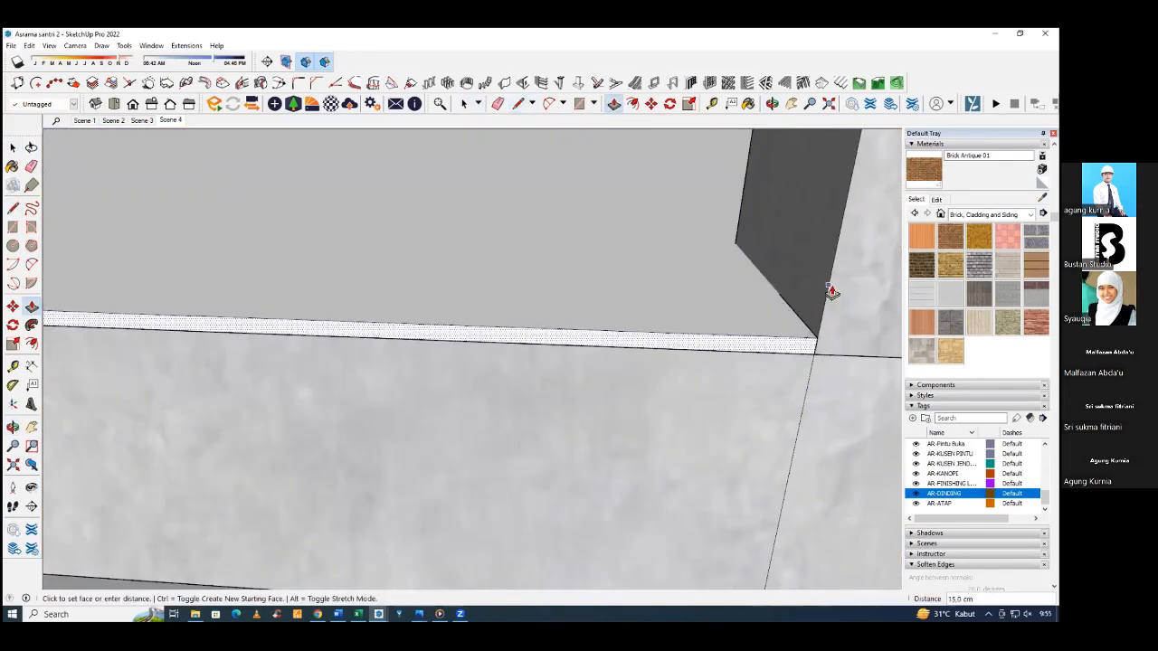
middle_drag(831, 292, 698, 331)
Draw a 2 cm high rectangle on the floor finish's edge, spanning the outer face of the free-standing column near the slab corner.
scroll(648, 314, down, 3)
scroll(602, 356, up, 6)
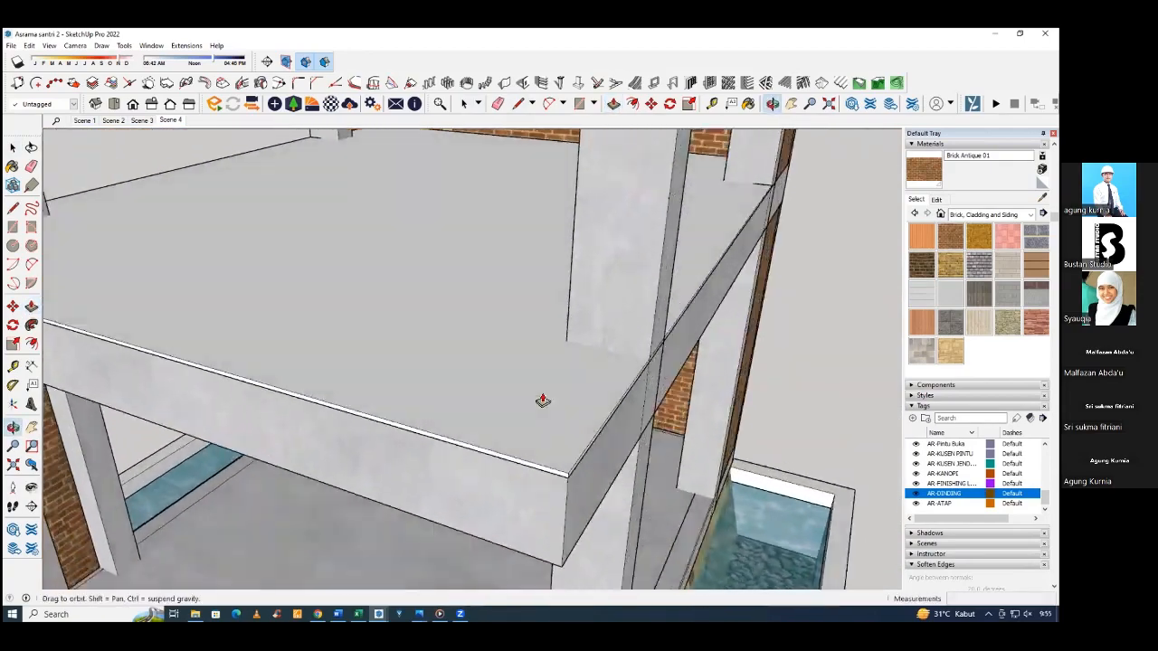
middle_drag(537, 401, 529, 435)
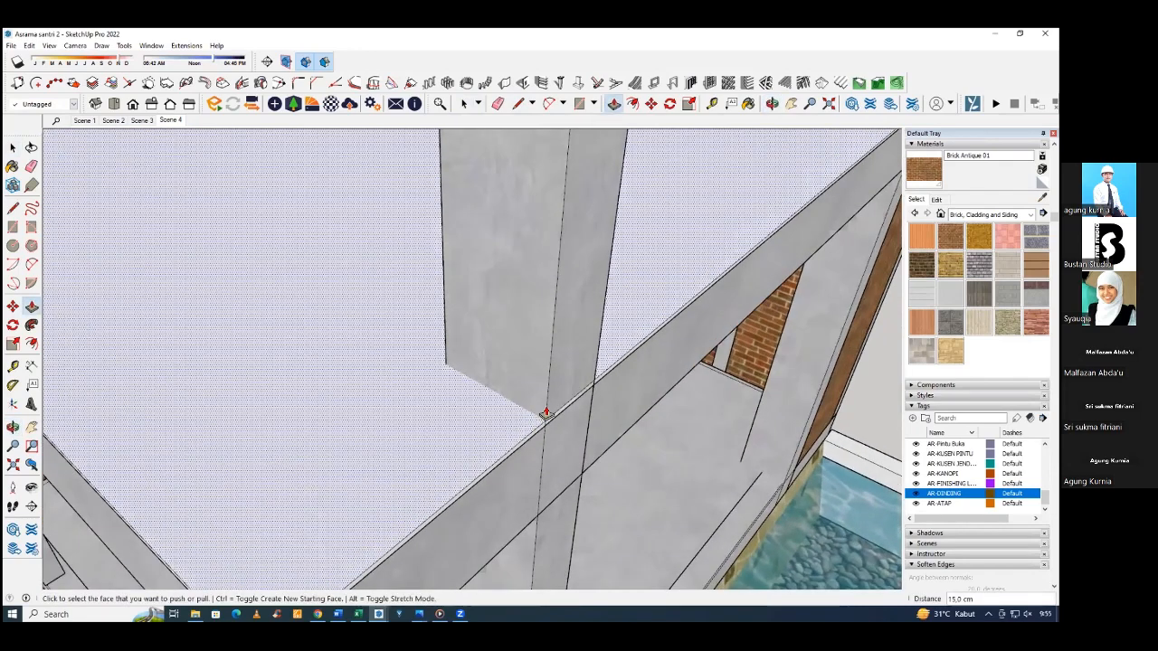
middle_drag(564, 393, 430, 389)
middle_drag(515, 392, 379, 404)
scroll(494, 439, down, 3)
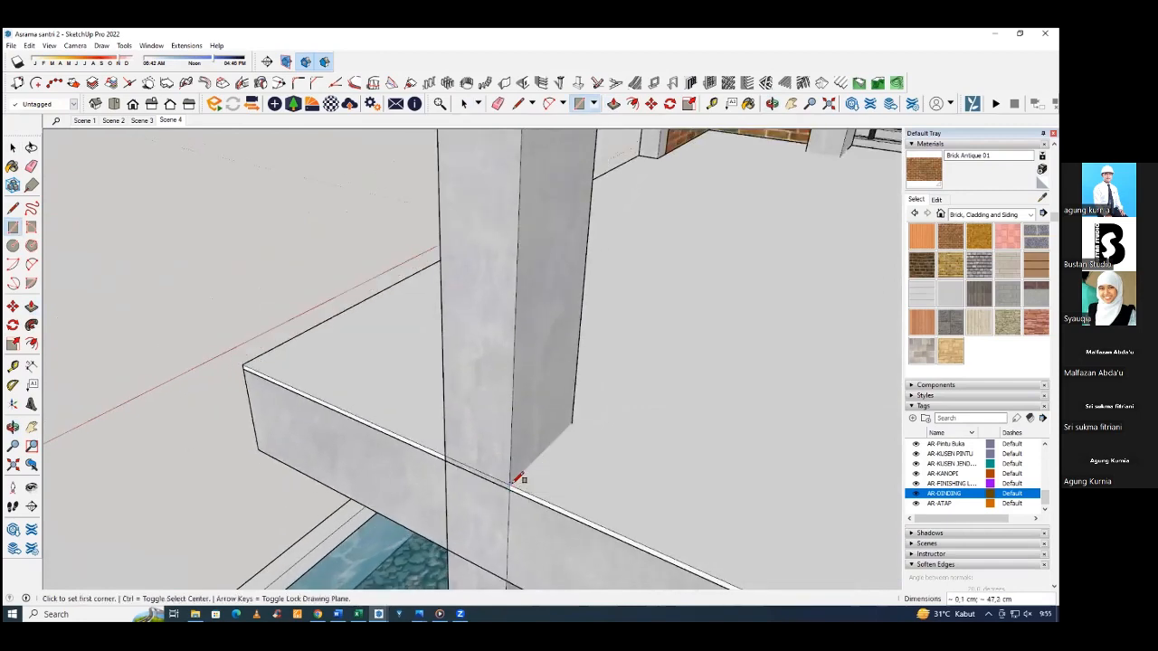
key(space)
middle_drag(558, 458, 526, 449)
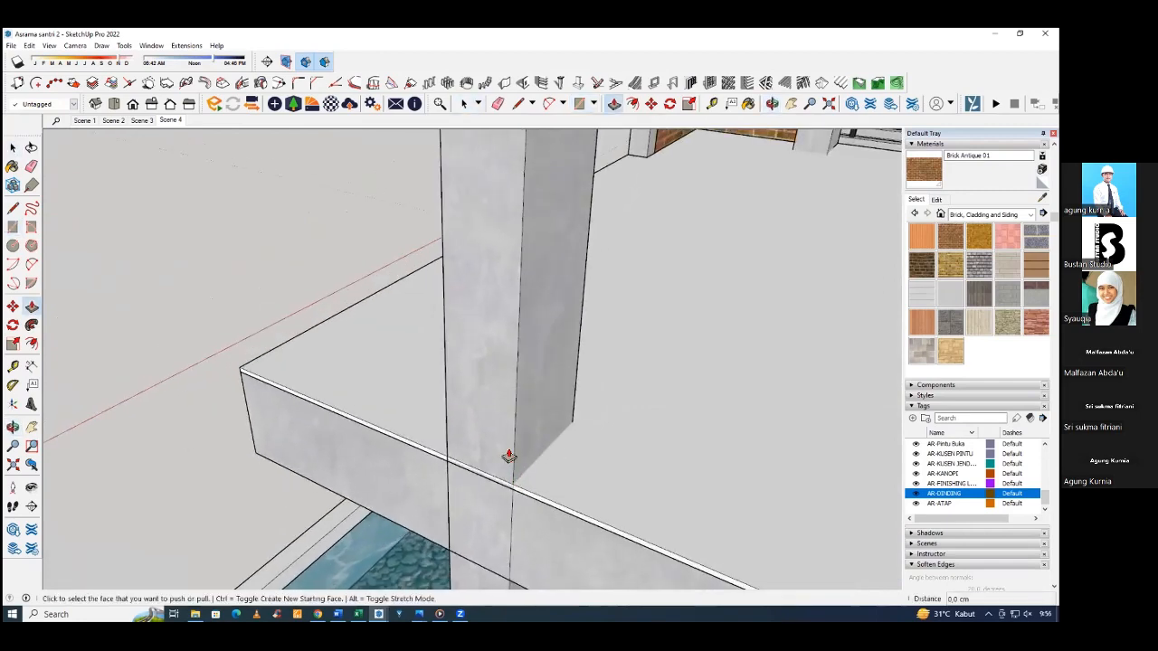
scroll(499, 469, up, 1)
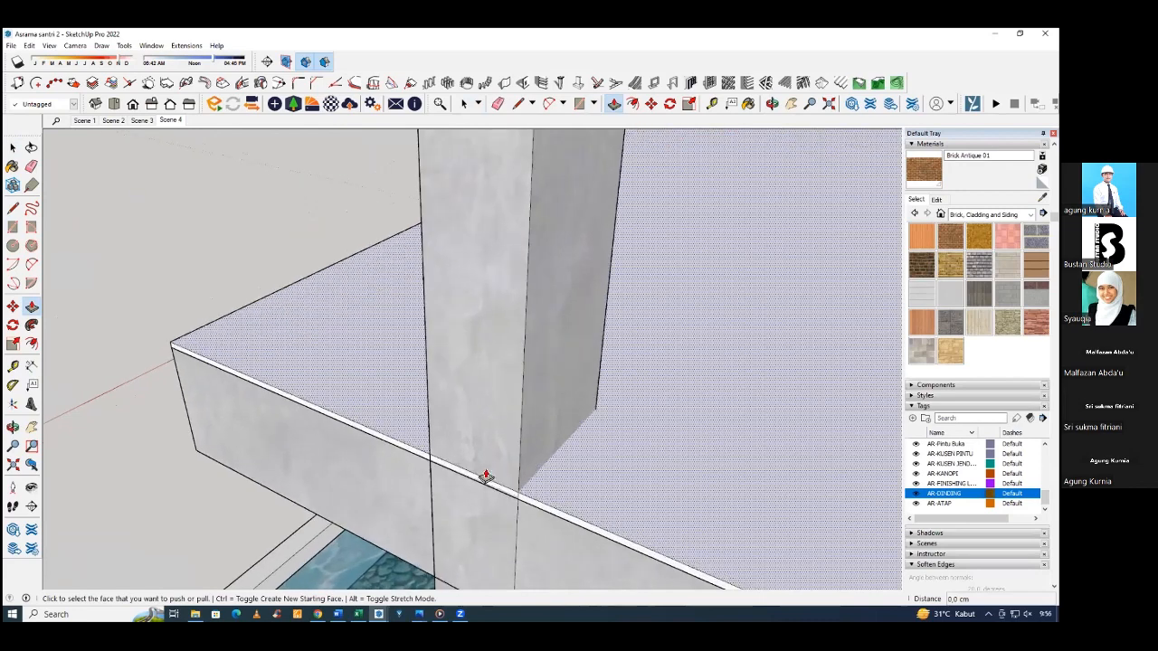
middle_drag(481, 477, 418, 422)
key(r)
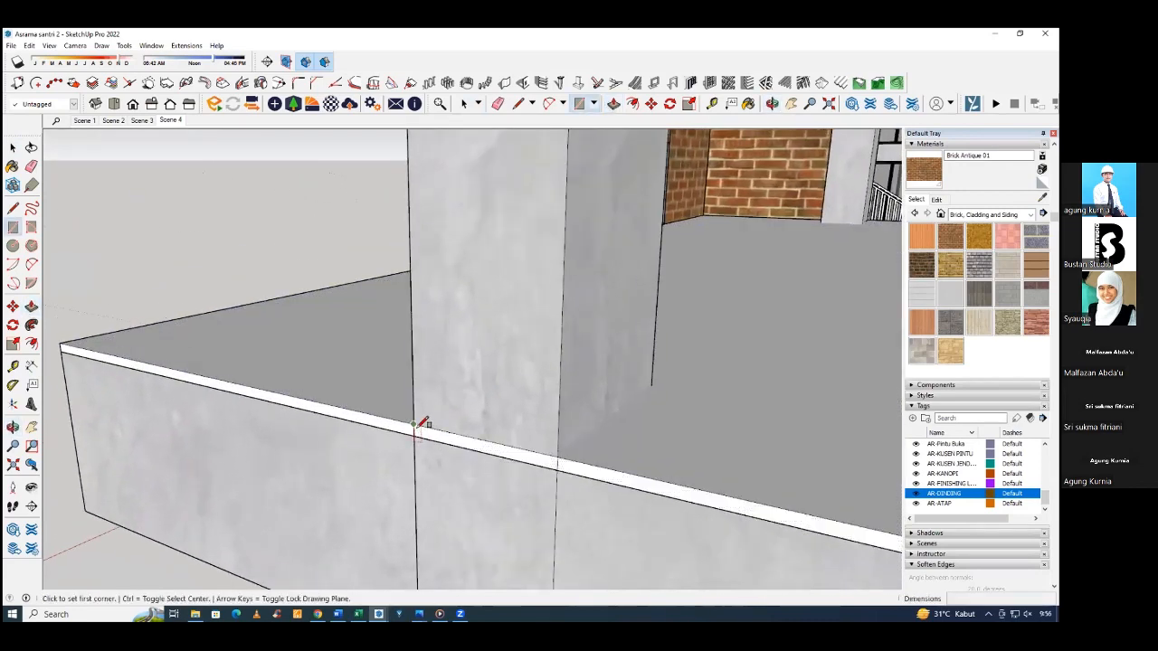
middle_drag(551, 467, 408, 477)
Push the rectangle 40 cm inward to cut the floor finish out around the free-standing column.
key(p)
click(537, 472)
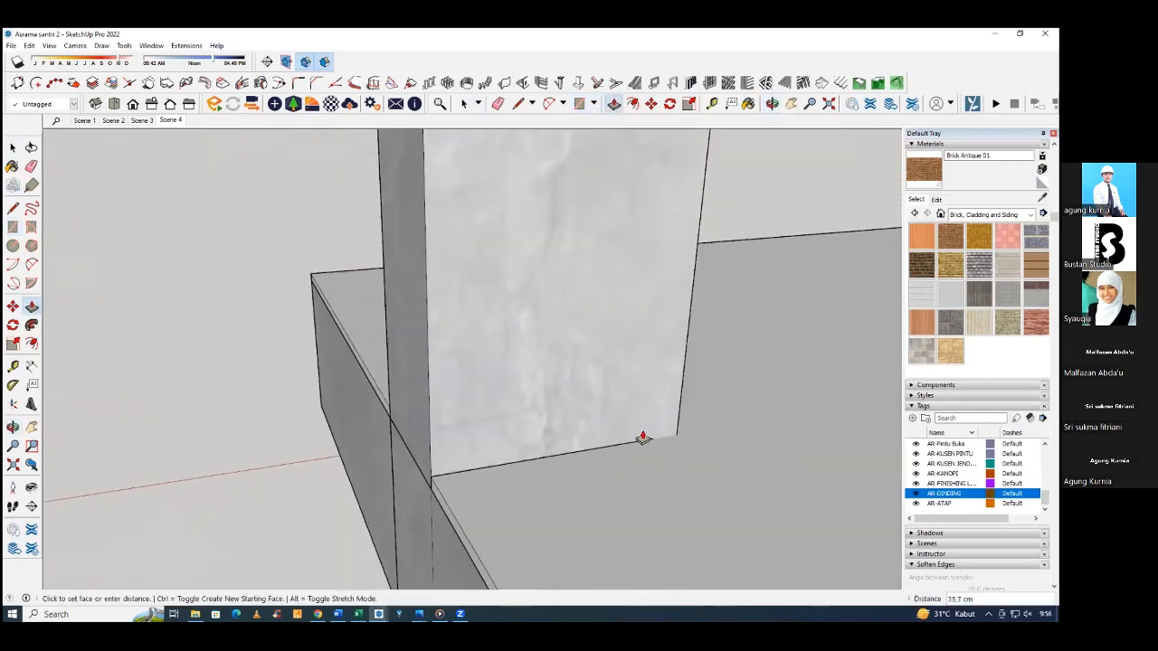
click(680, 407)
middle_drag(681, 409, 540, 366)
scroll(460, 415, down, 2)
scroll(546, 376, down, 2)
scroll(475, 373, down, 2)
scroll(482, 395, down, 2)
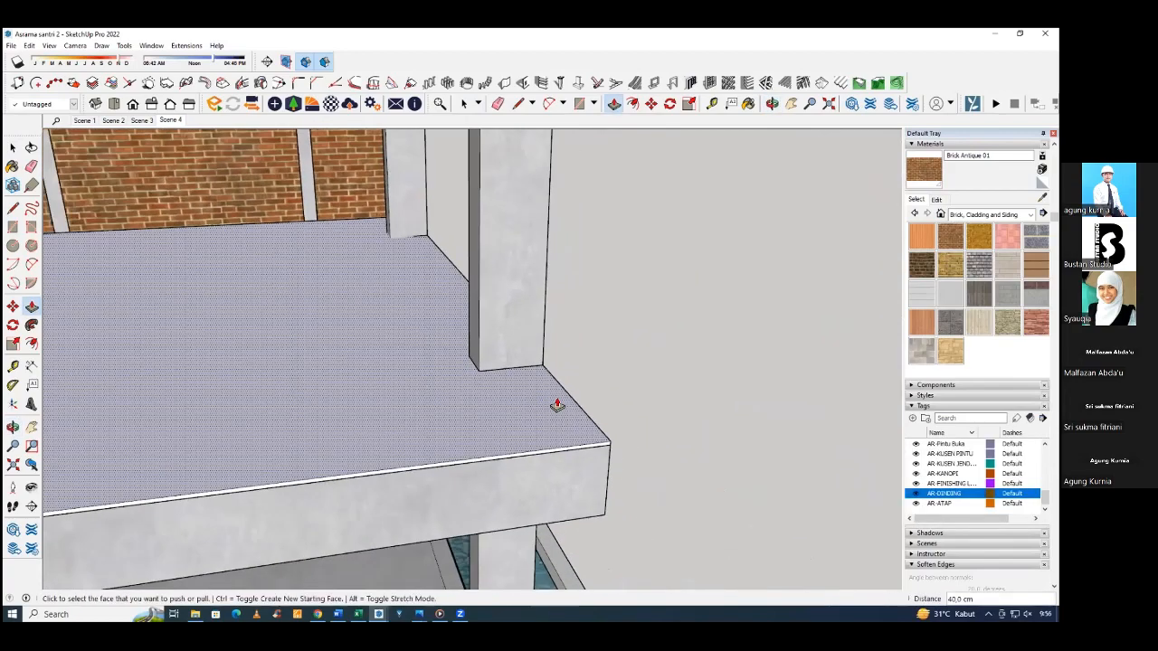
Draw a rectangle over the footprint of the column beside the brick corner and push it down 2 cm through the floor finish.
middle_drag(557, 405, 258, 403)
scroll(543, 266, up, 4)
middle_drag(553, 313, 500, 176)
scroll(498, 170, up, 3)
key(r)
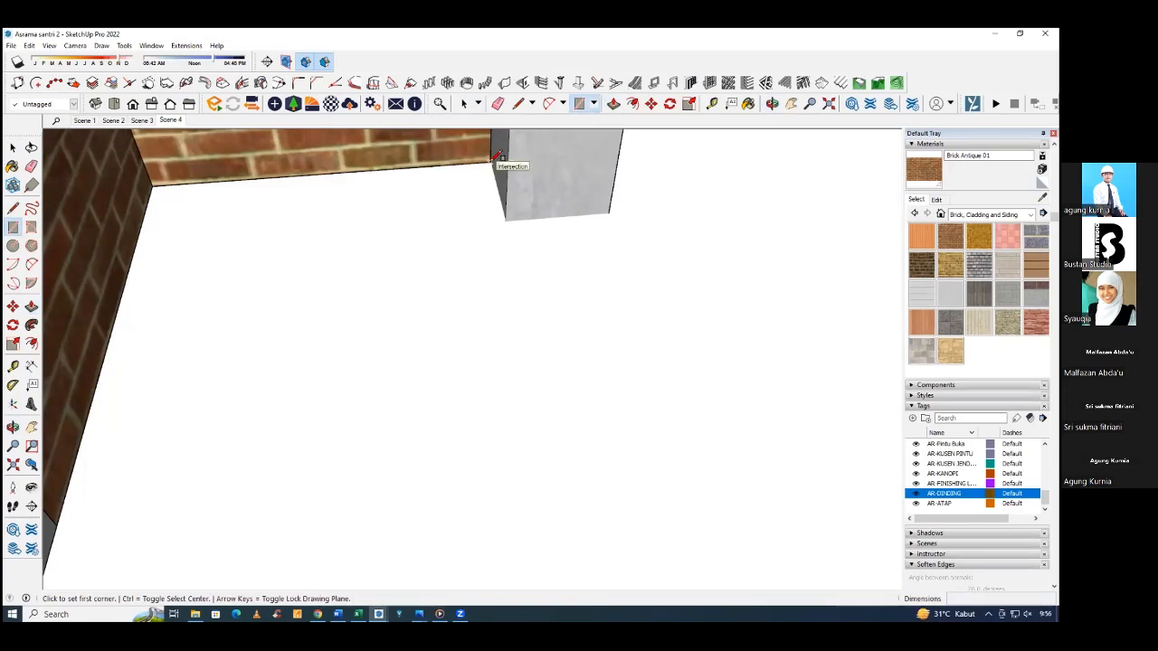
click(497, 159)
middle_drag(496, 159, 567, 240)
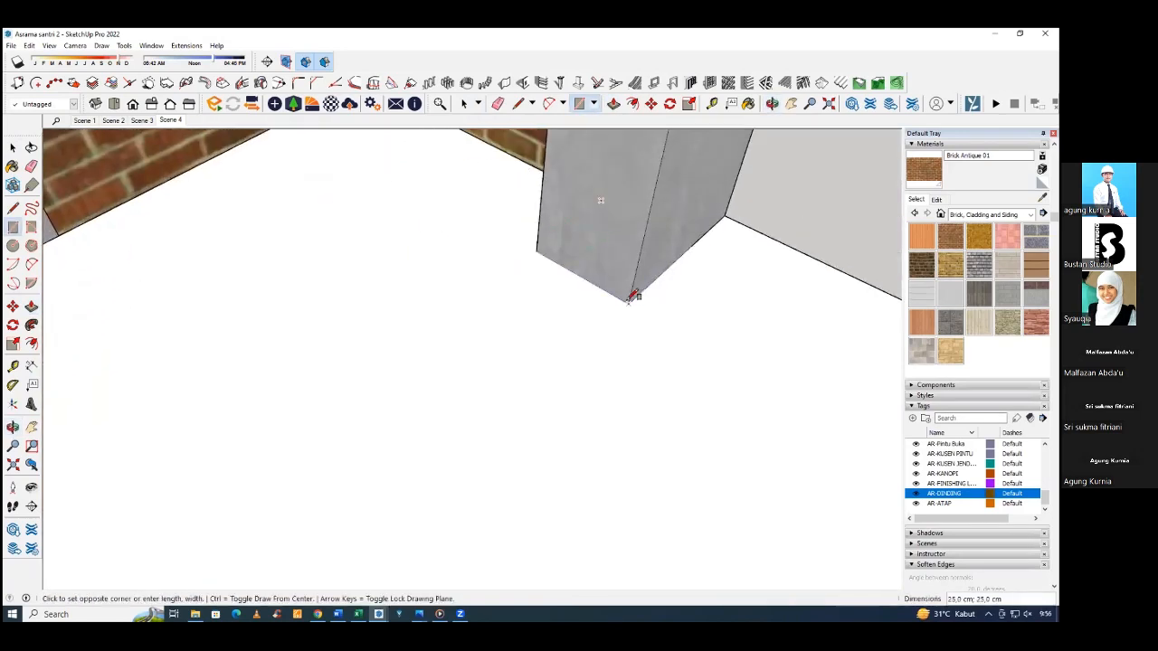
middle_drag(632, 298, 616, 291)
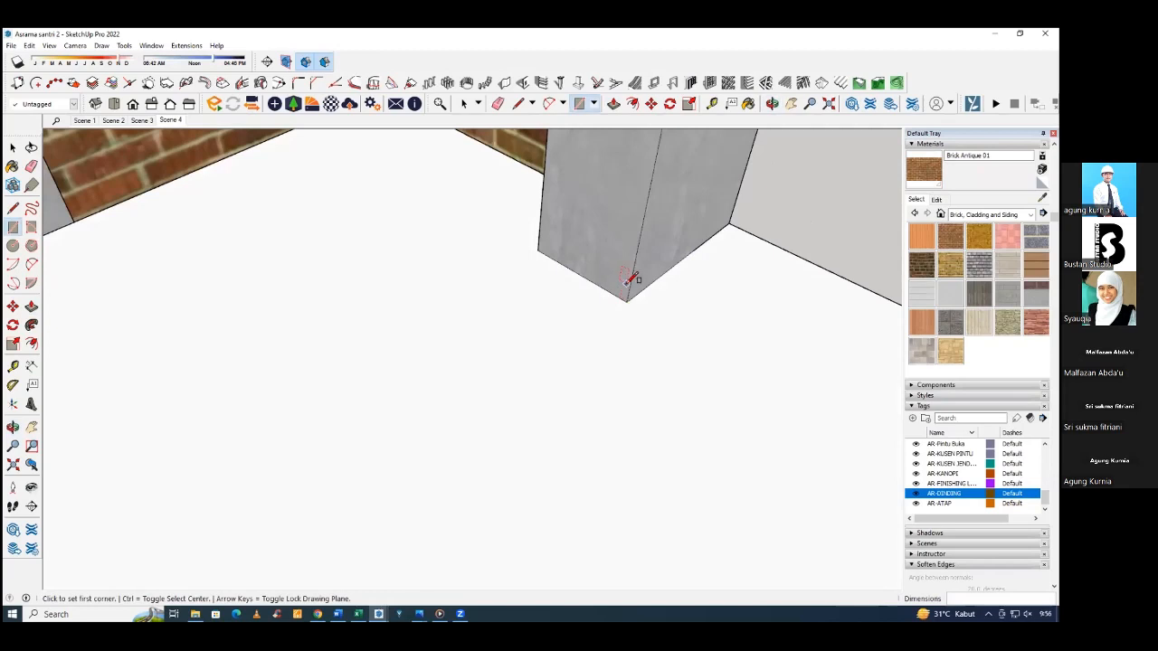
key(p)
click(627, 280)
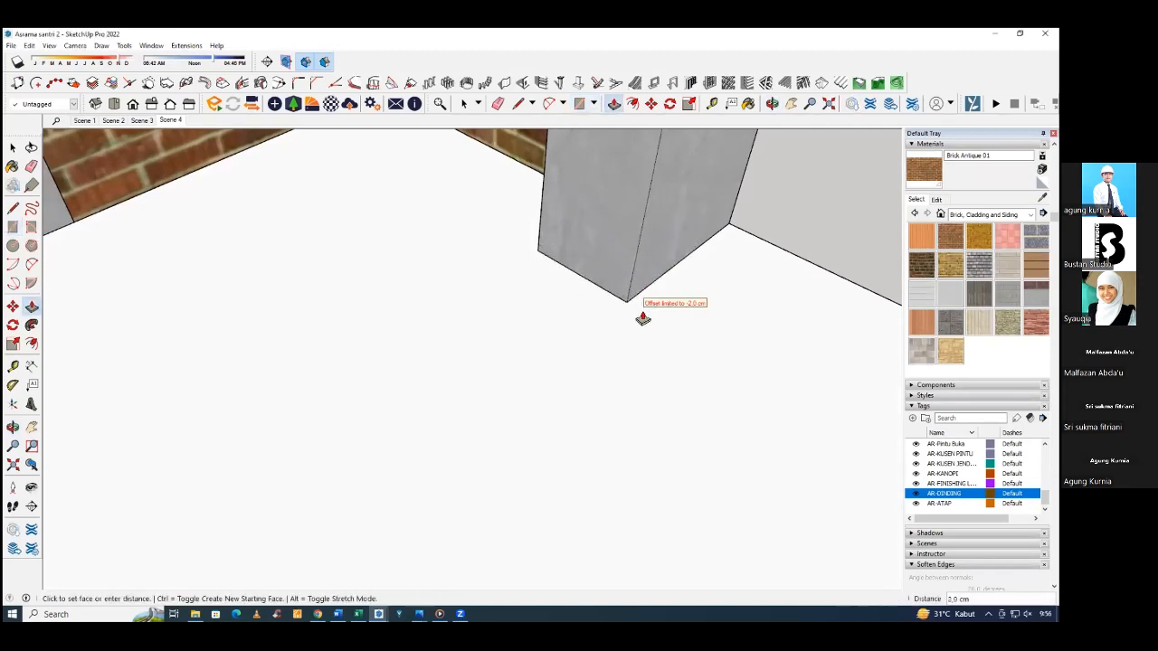
click(642, 319)
scroll(641, 320, down, 5)
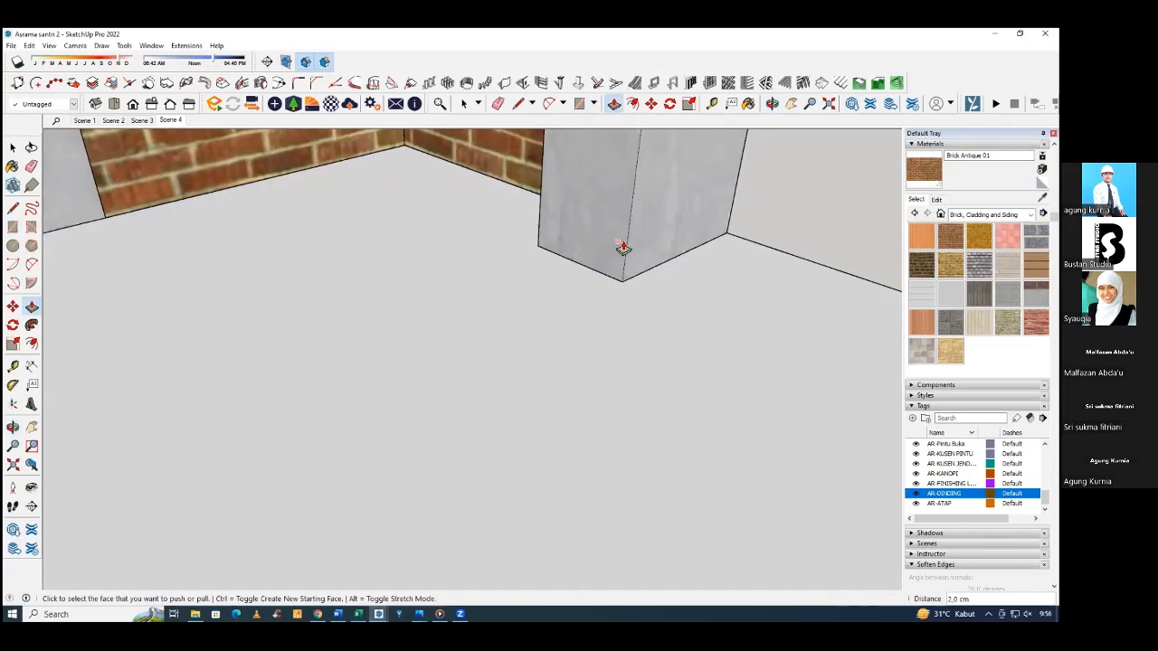
Push the floor finish inside the next column's footprint beside the brick walls down 2 cm.
middle_drag(679, 238, 614, 227)
scroll(581, 266, down, 7)
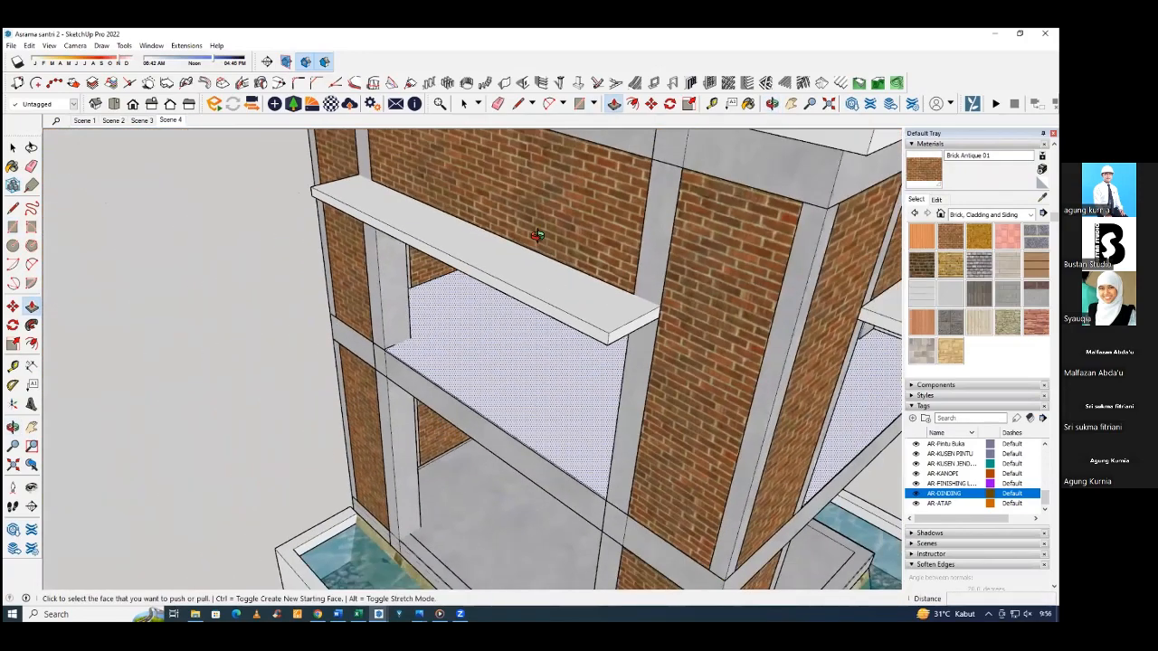
middle_drag(537, 236, 408, 416)
scroll(578, 302, down, 4)
scroll(476, 330, up, 6)
key(r)
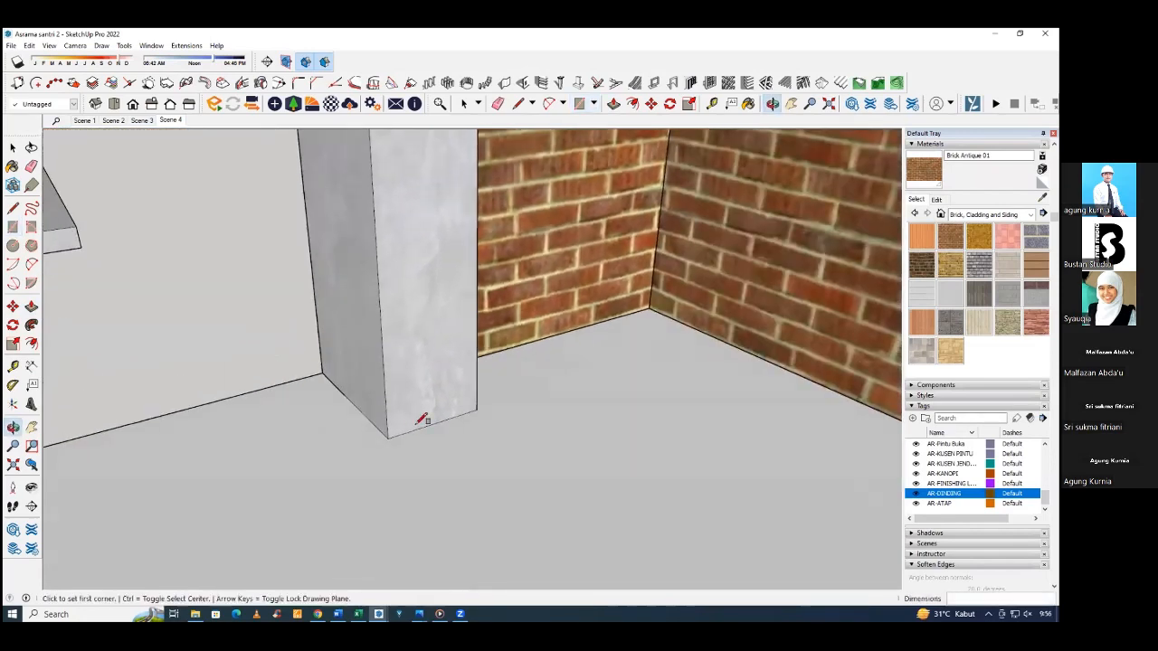
key(p)
click(425, 427)
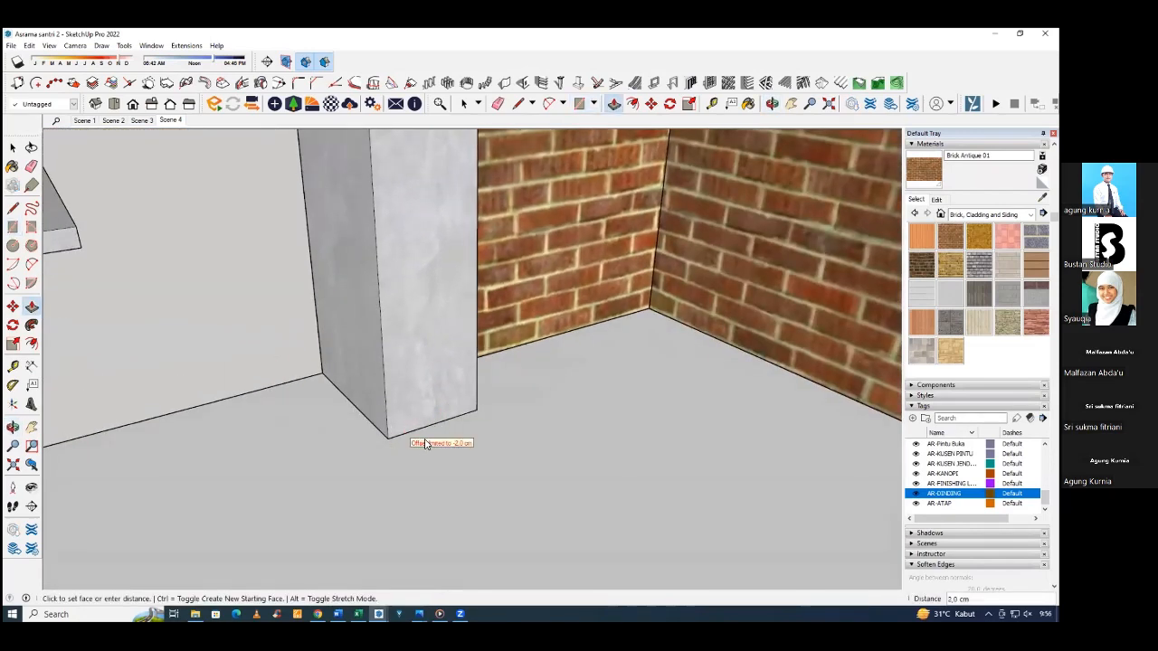
click(400, 456)
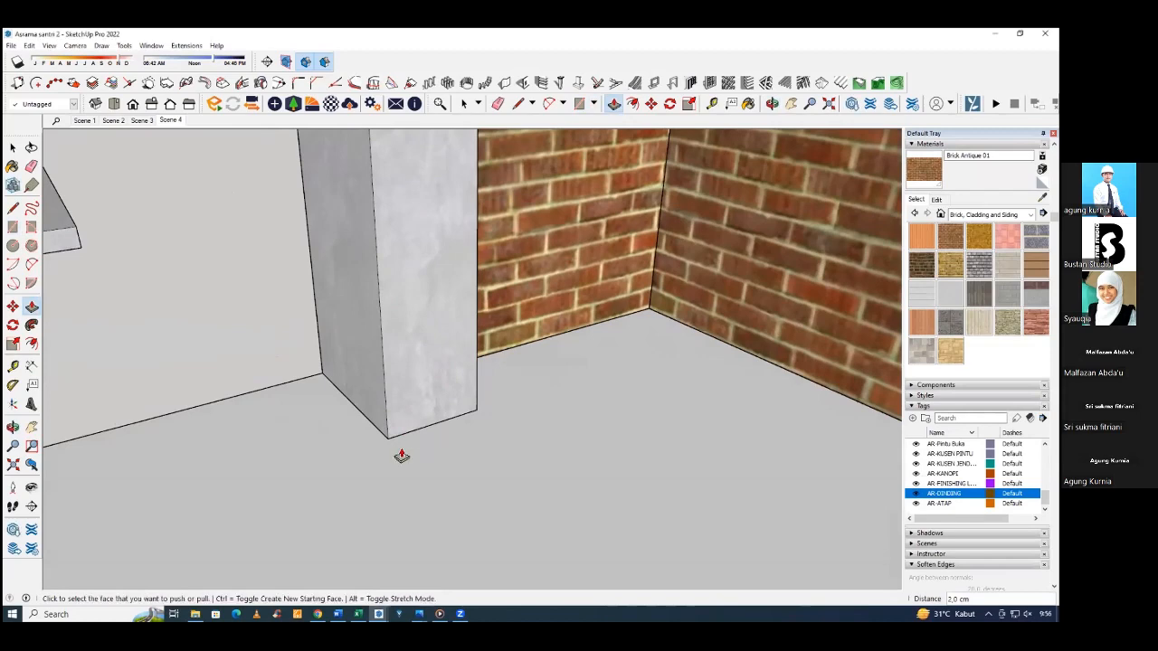
Outline the remaining brick-corner column's footprint with a rectangle on the floor finish and push it down 2 cm.
click(31, 487)
drag(444, 362, 272, 281)
middle_drag(271, 281, 623, 339)
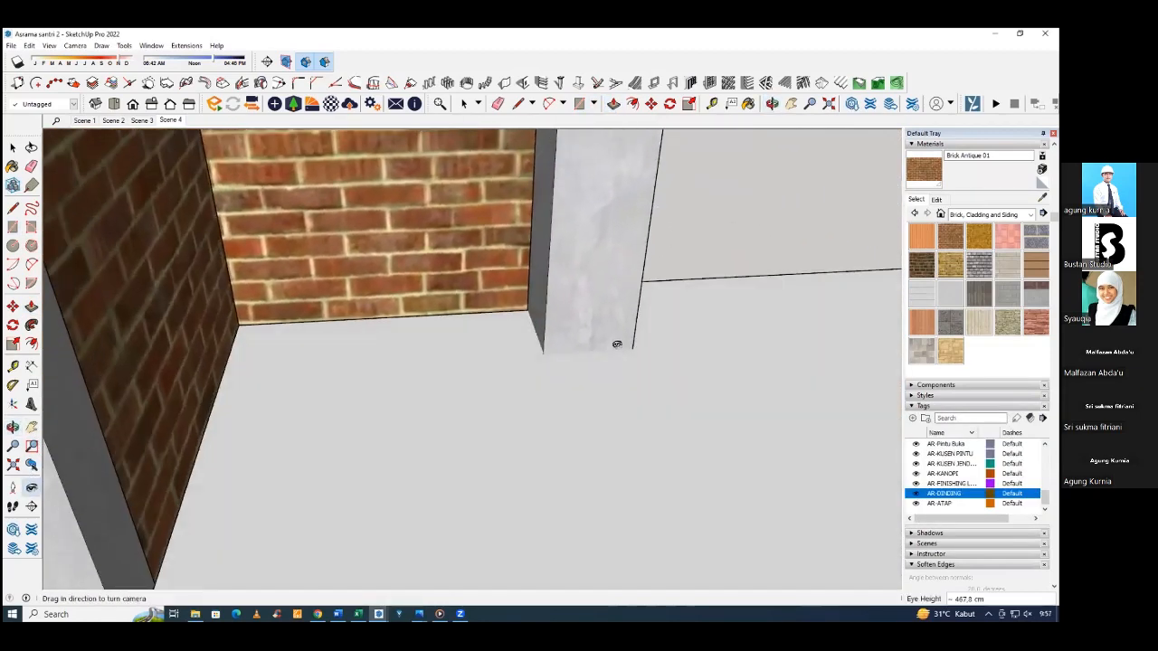
key(r)
click(529, 308)
middle_drag(529, 307, 589, 403)
click(586, 401)
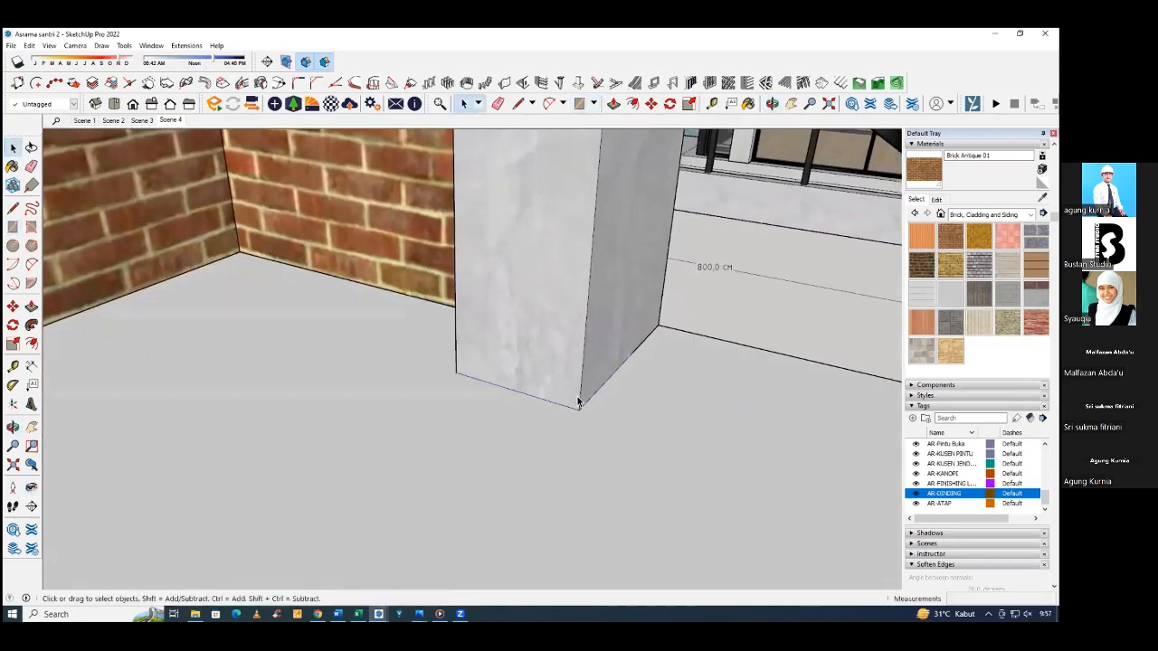
key(p)
click(571, 390)
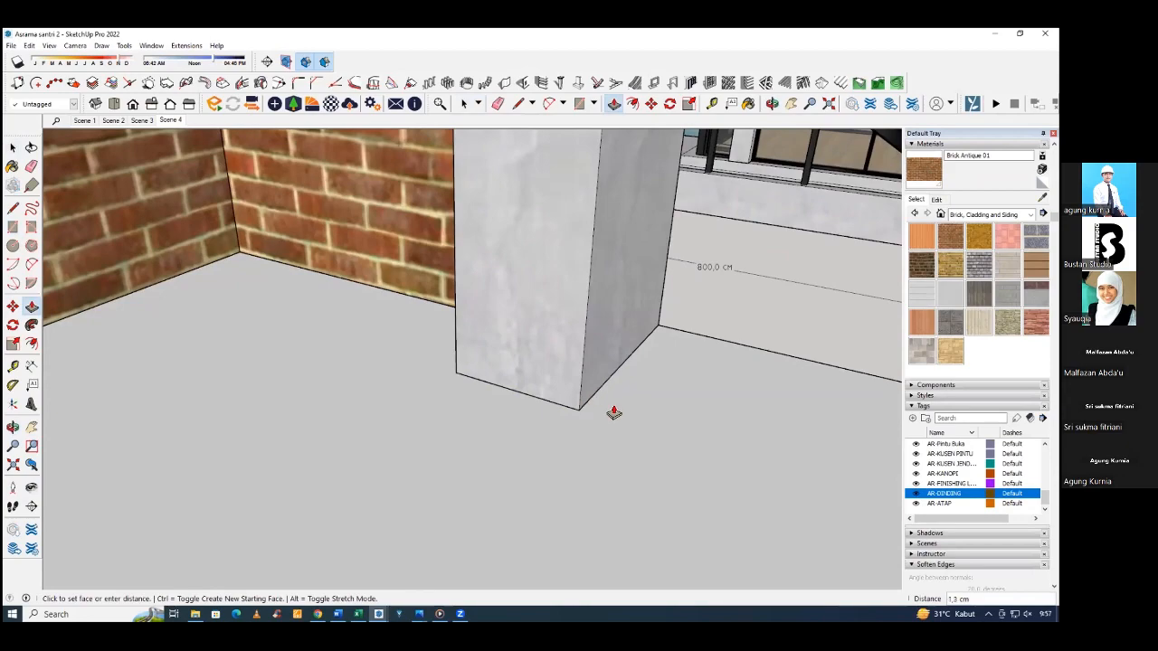
click(615, 424)
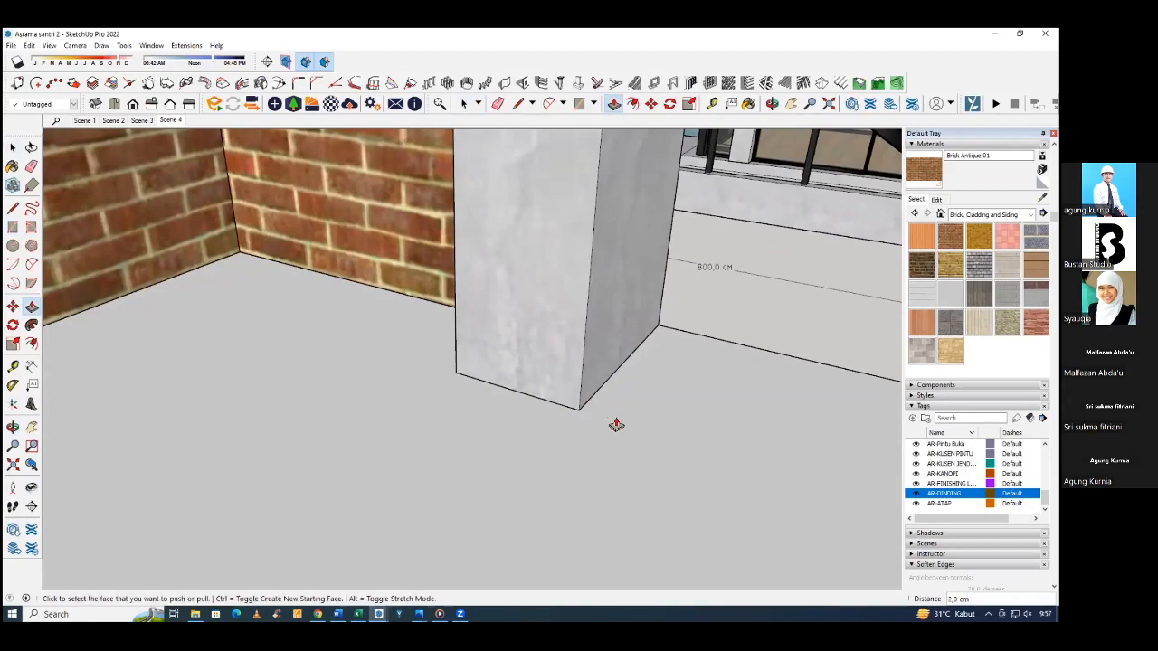
middle_drag(615, 421, 575, 348)
key(space)
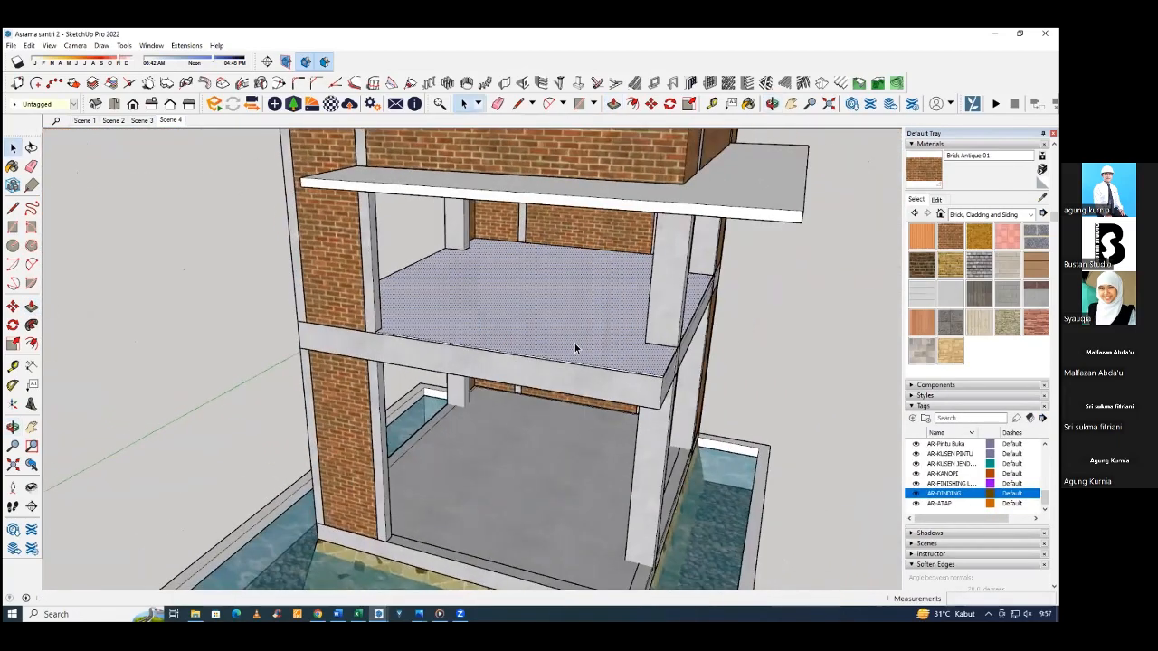
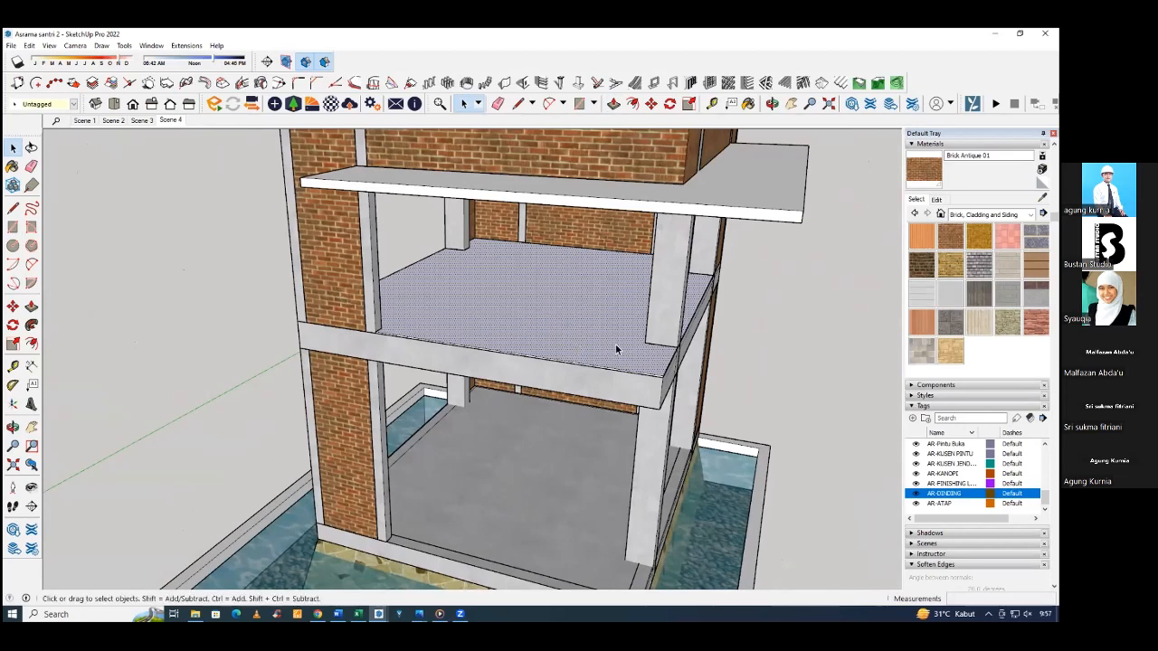
Examine how the upper floor finish meets the columns and the edge beams from several angles.
middle_drag(615, 349, 493, 326)
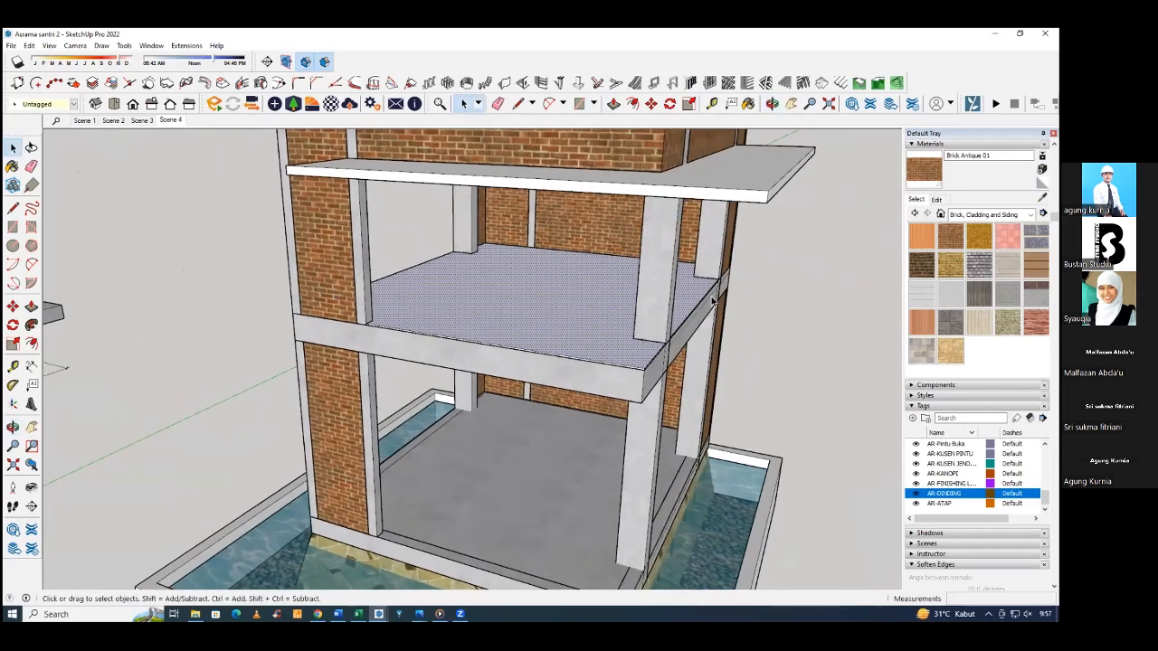
middle_drag(712, 301, 717, 289)
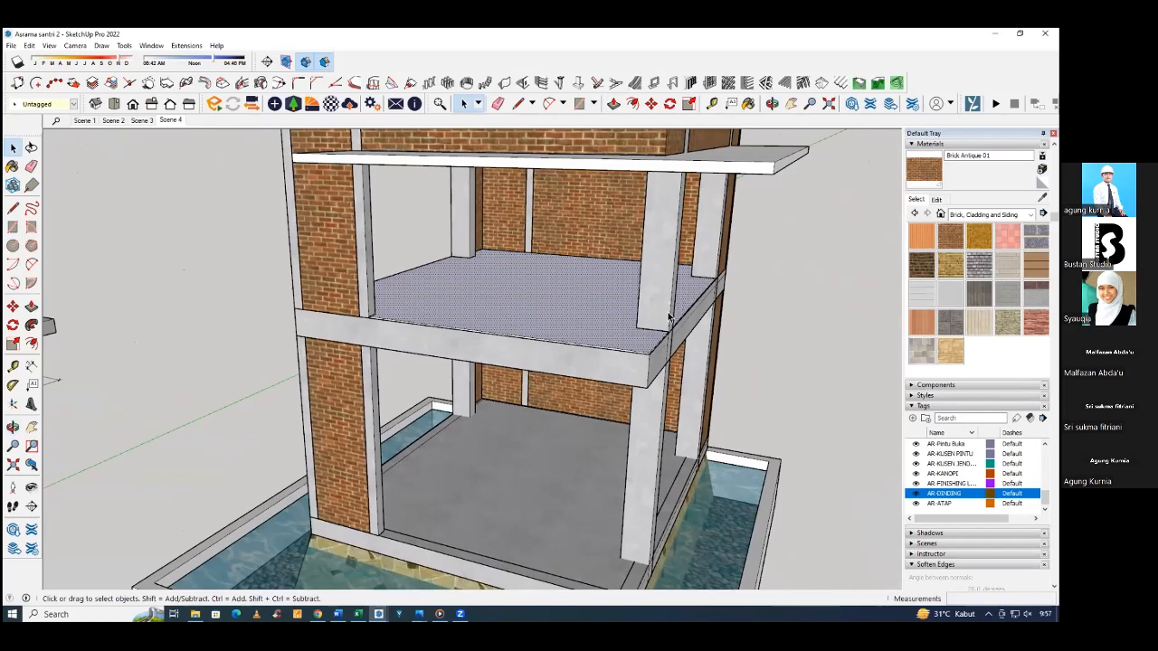
scroll(669, 331, up, 5)
scroll(667, 337, up, 1)
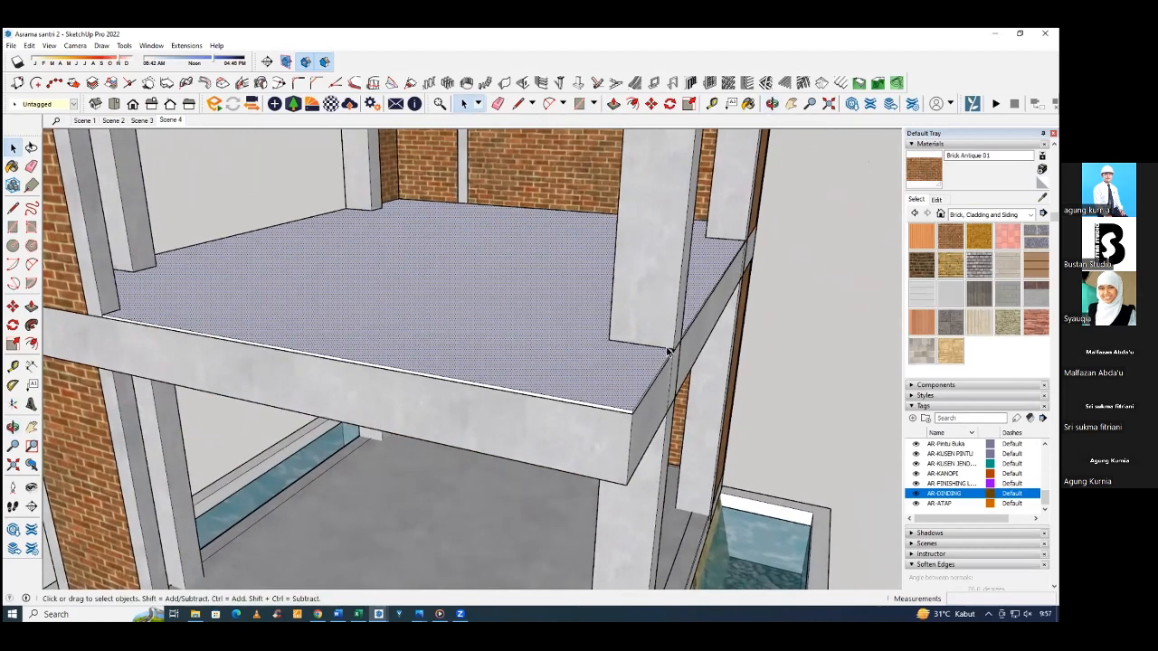
middle_drag(668, 351, 757, 357)
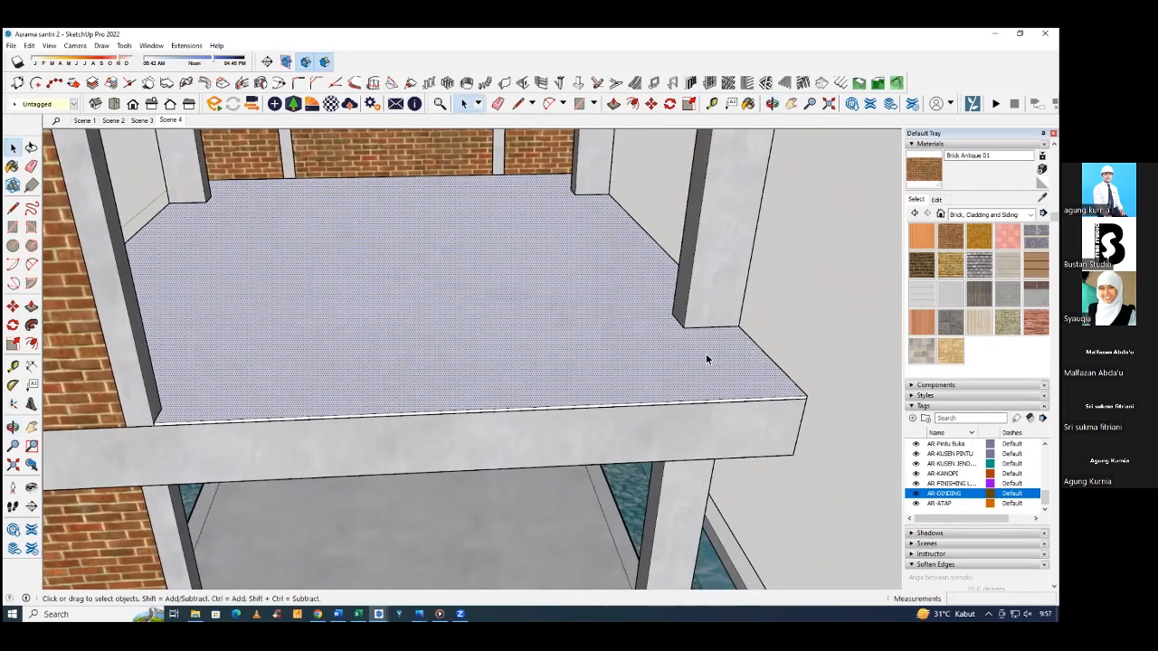
middle_drag(676, 343, 606, 310)
scroll(633, 319, down, 1)
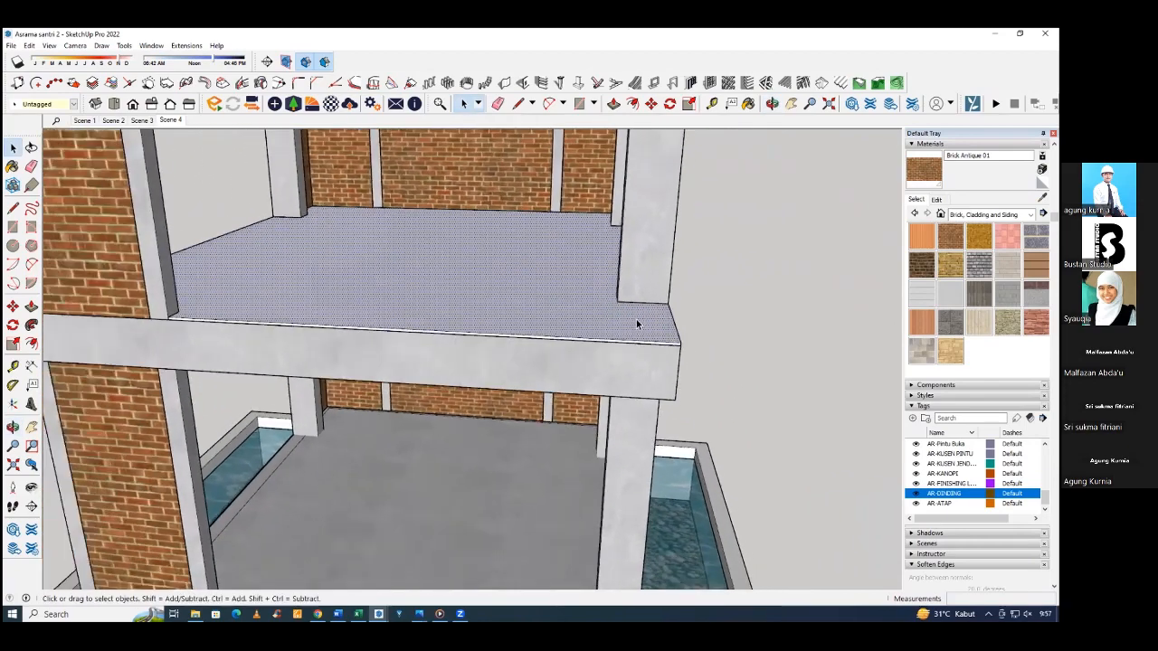
middle_drag(471, 311, 502, 292)
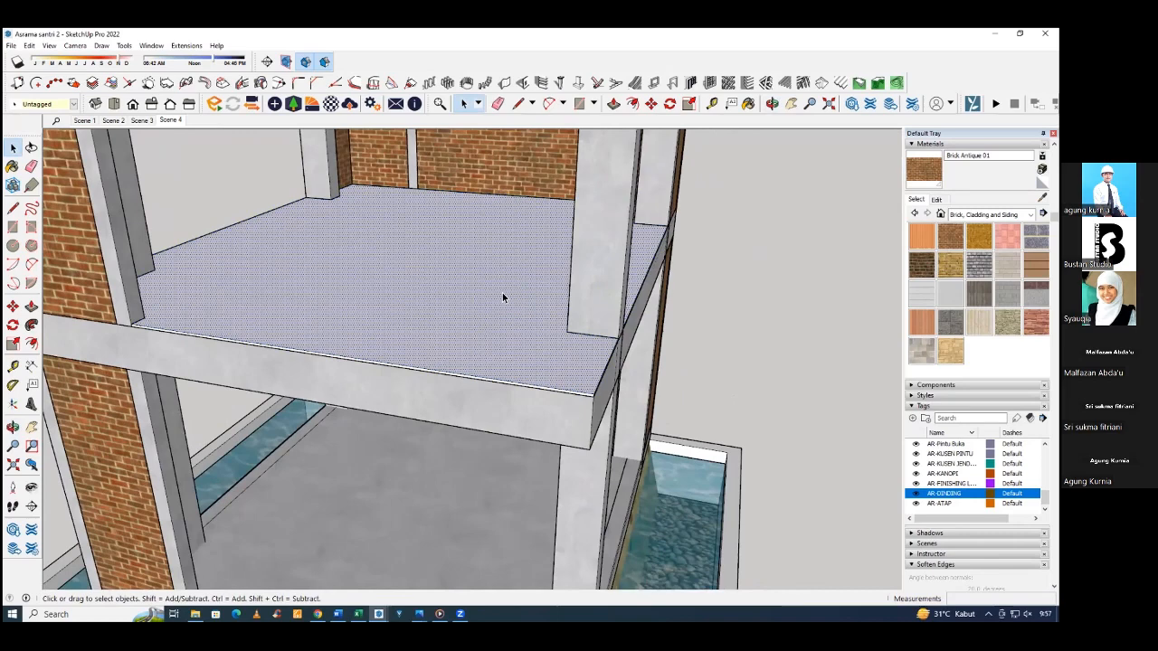
click(757, 292)
middle_drag(755, 293, 750, 287)
click(638, 256)
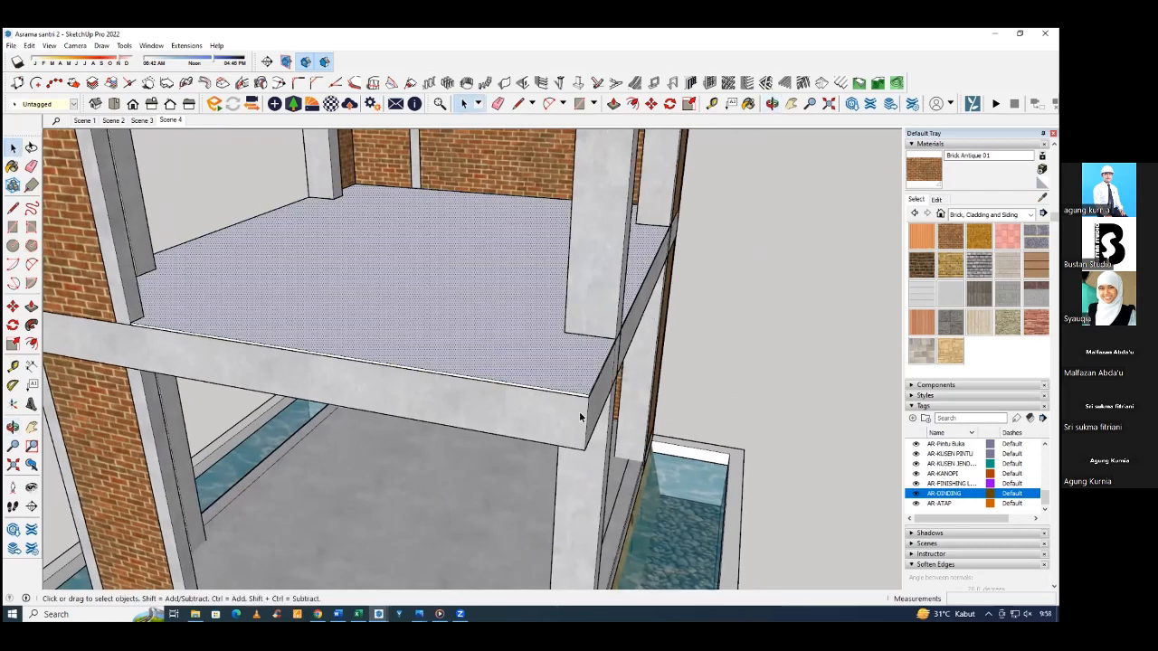
Measure the area of the upper floor finish's top face.
middle_drag(449, 249, 342, 268)
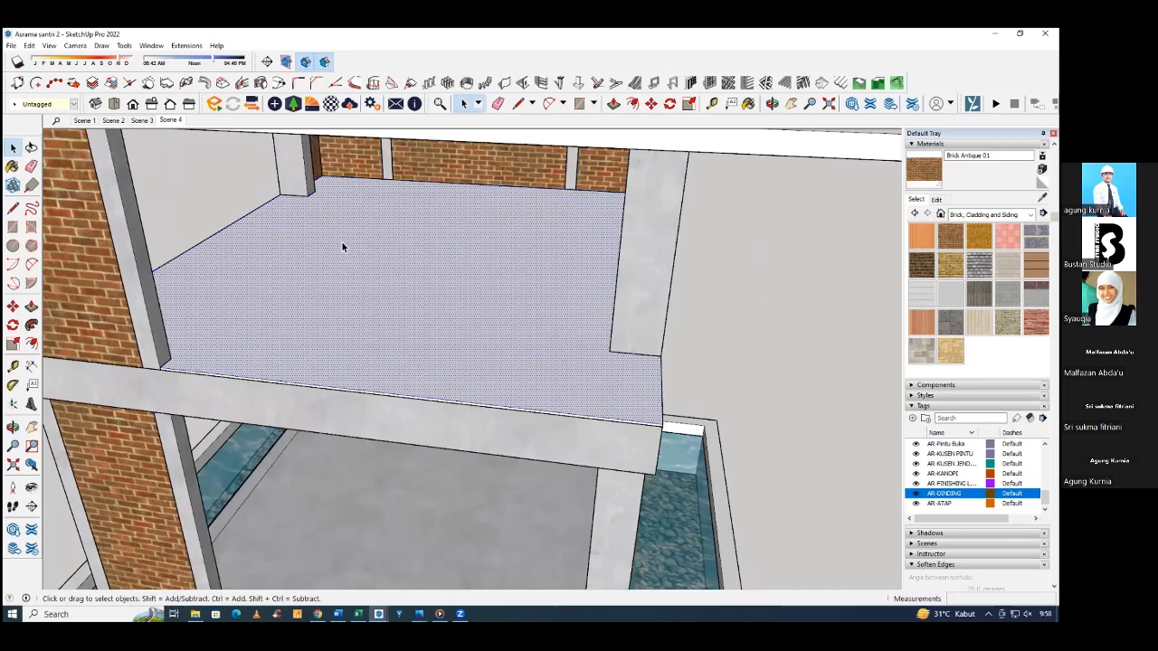
right_click(337, 236)
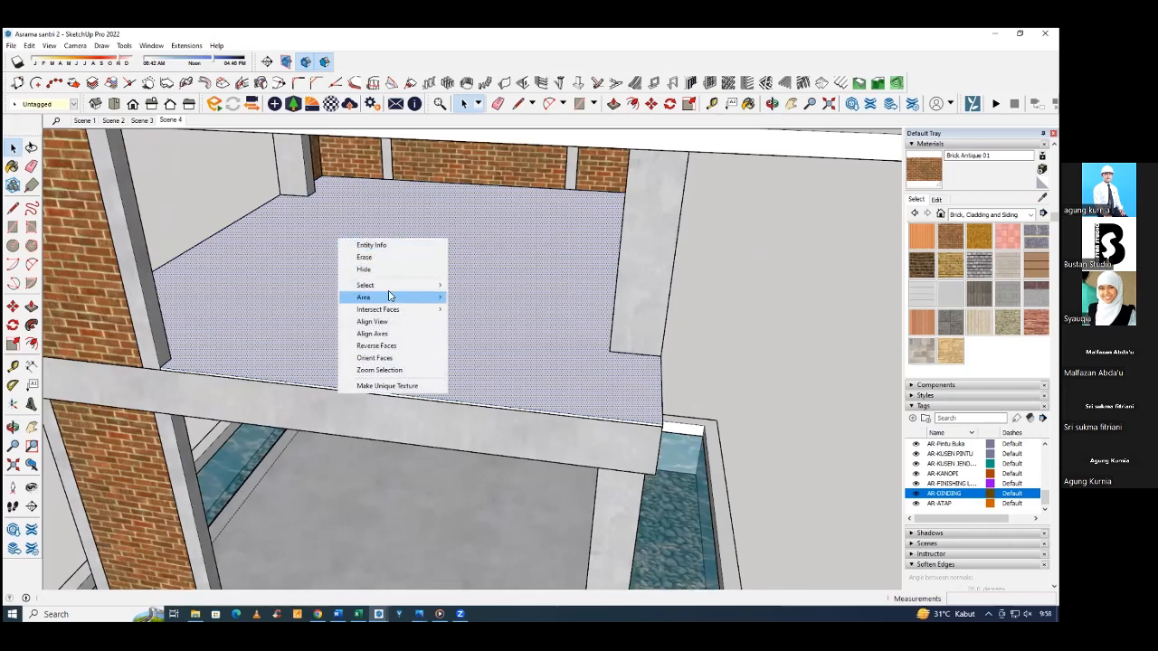
mouse_move(391, 299)
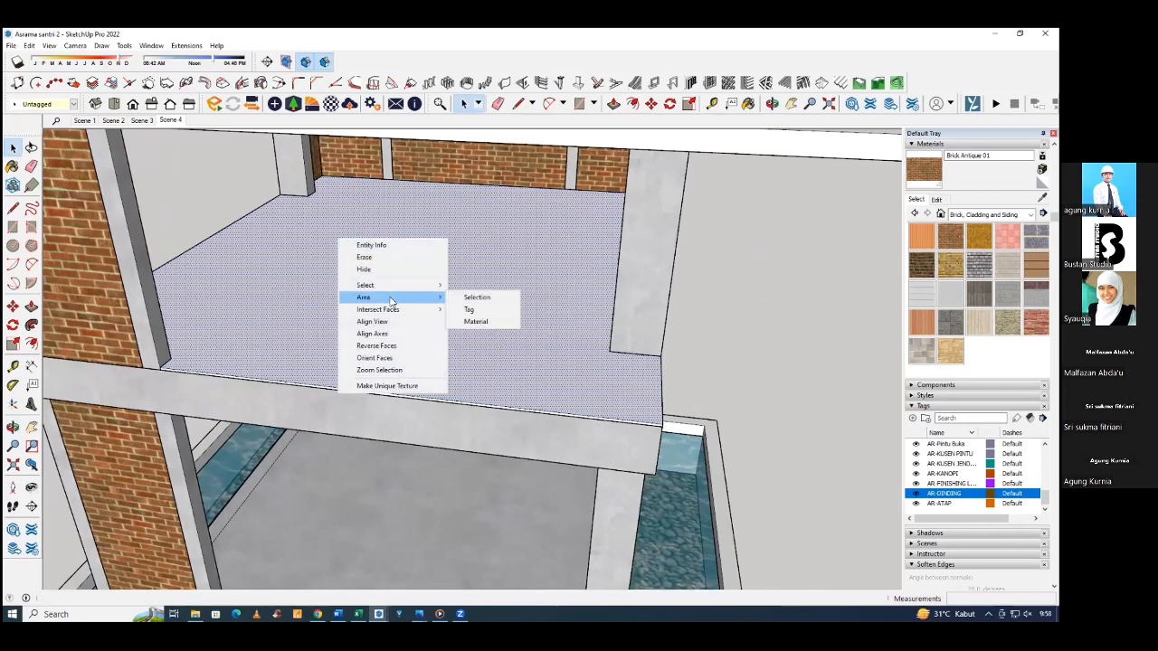
click(475, 297)
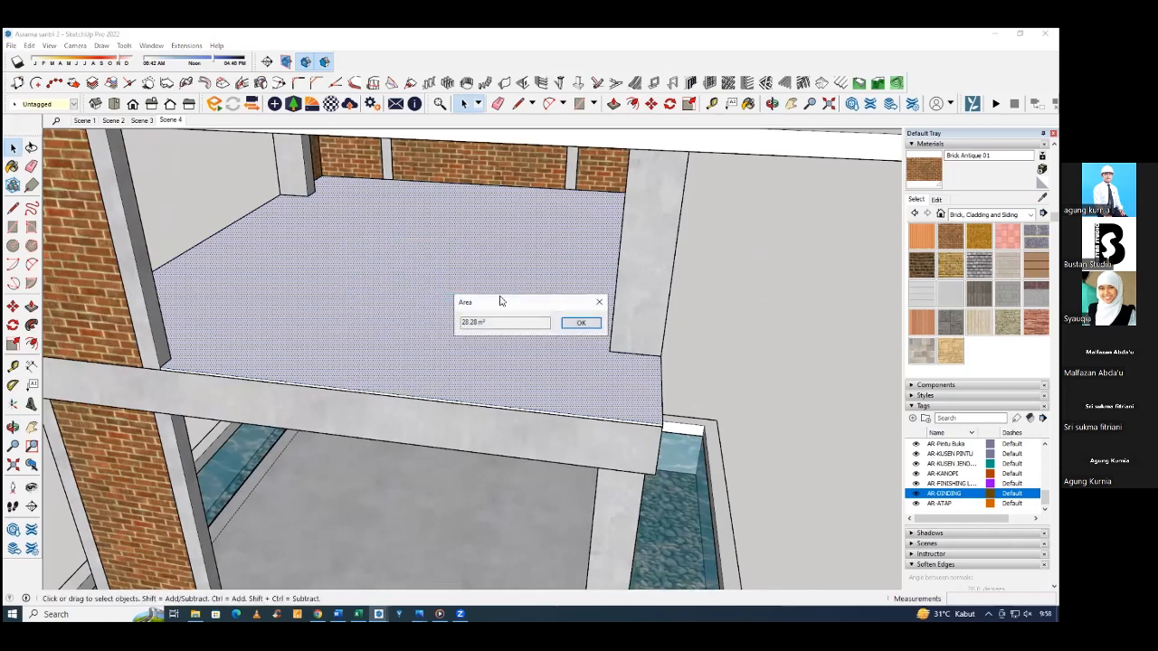
click(491, 324)
click(469, 323)
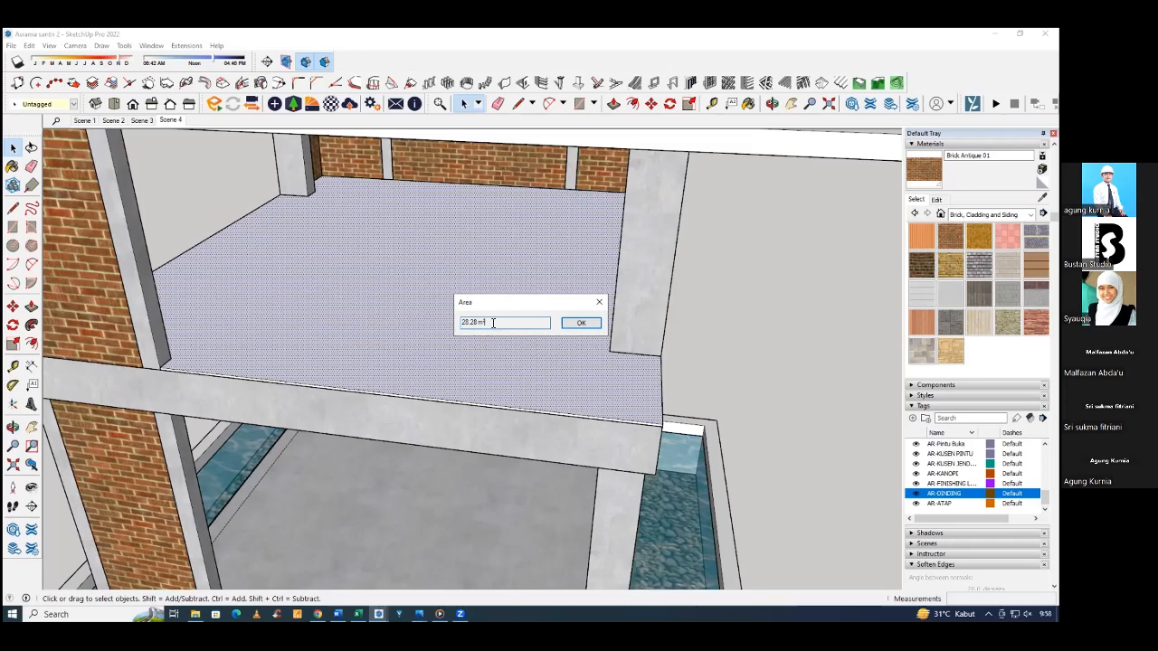
drag(458, 323, 426, 319)
click(489, 321)
click(598, 304)
Open the upper-storey corner brick wall for editing and measure the area of its front face.
click(799, 258)
middle_drag(760, 279, 579, 261)
key(space)
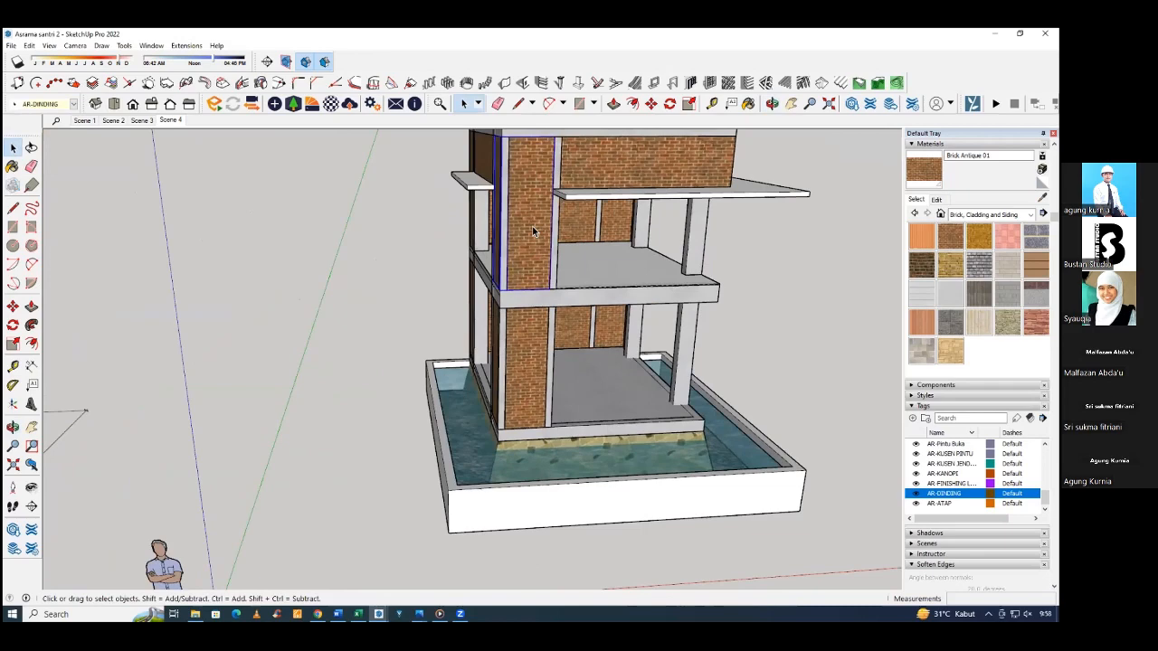
double_click(524, 211)
scroll(524, 202, up, 3)
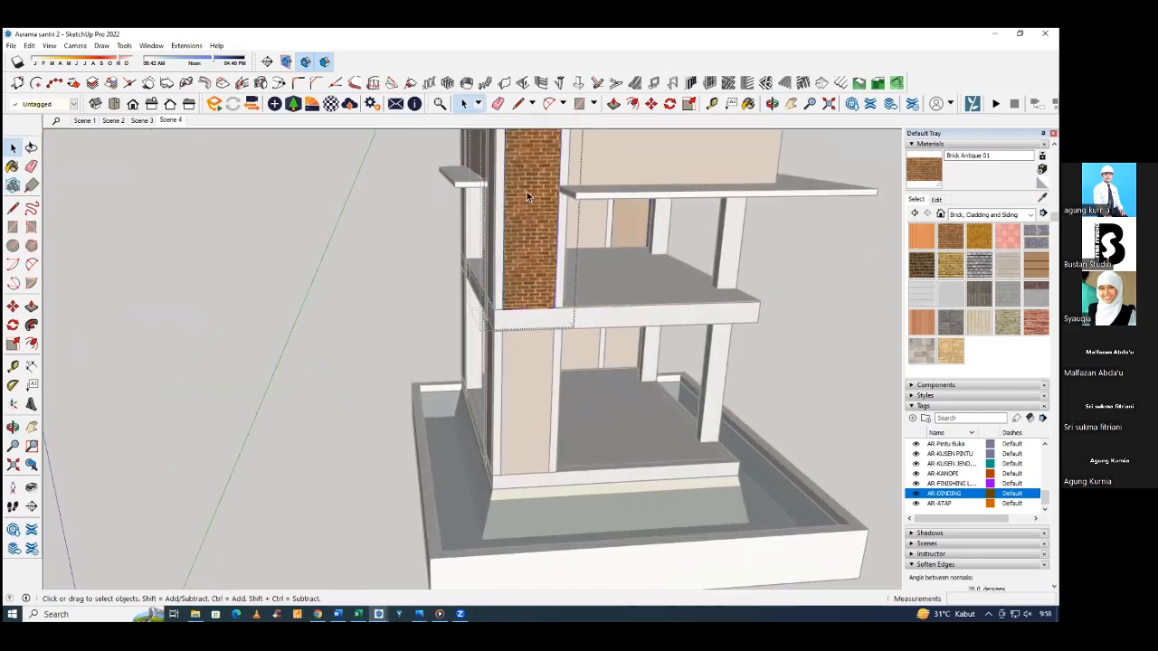
scroll(527, 193, up, 2)
scroll(503, 349, down, 2)
scroll(522, 202, up, 4)
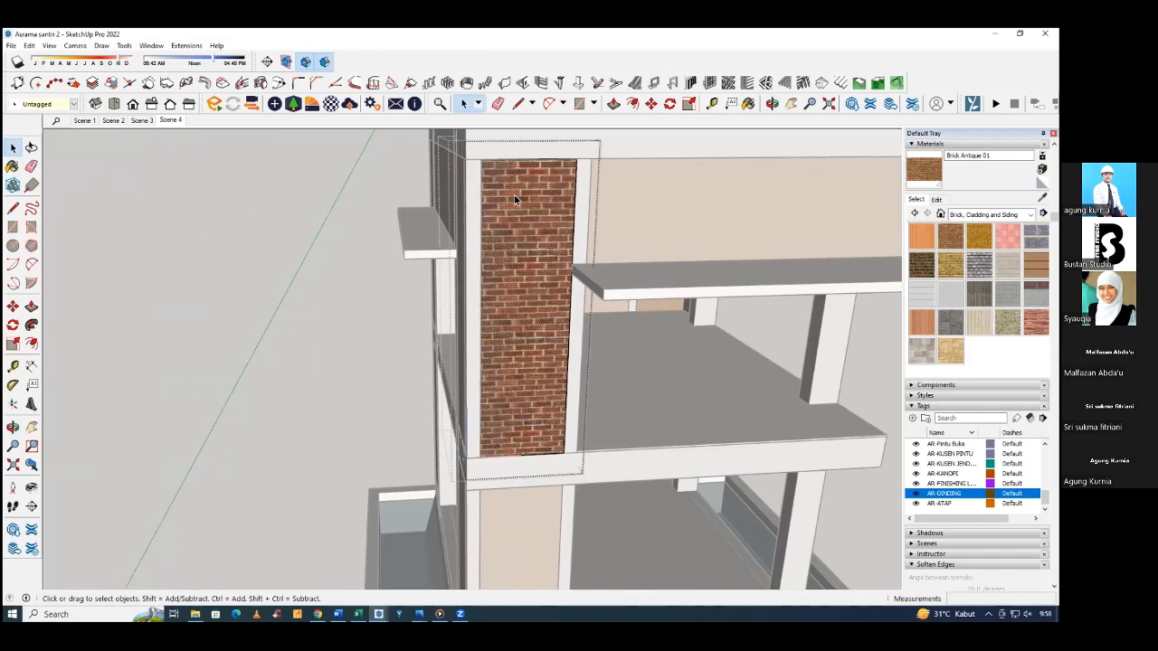
click(537, 205)
right_click(530, 189)
mouse_move(584, 253)
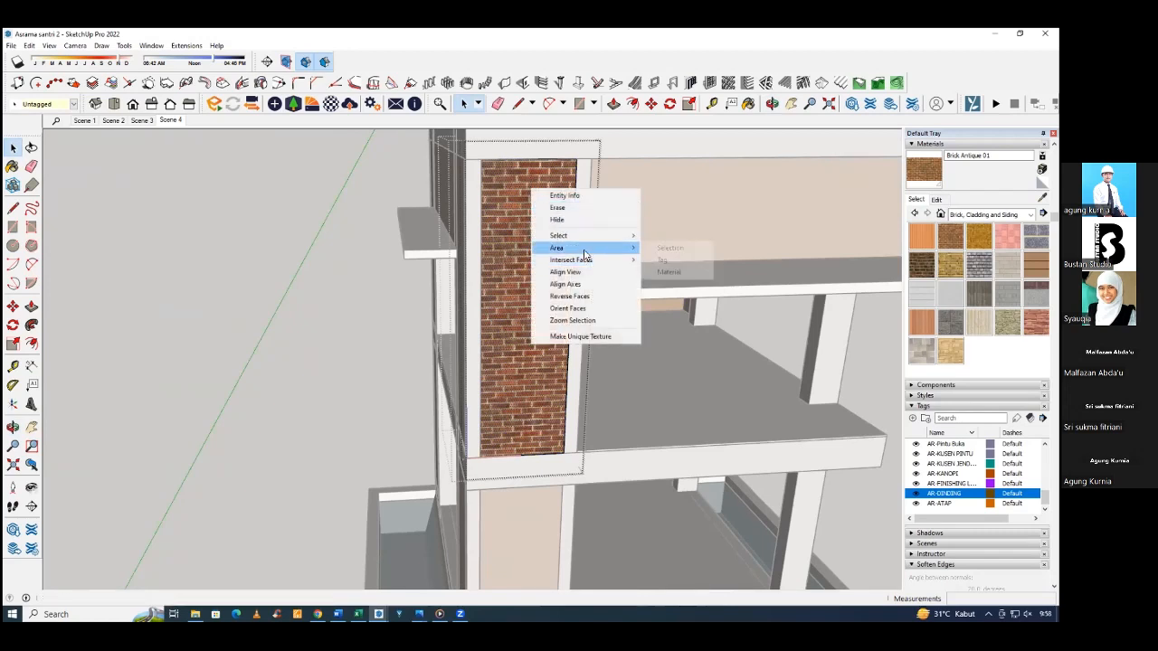
click(670, 248)
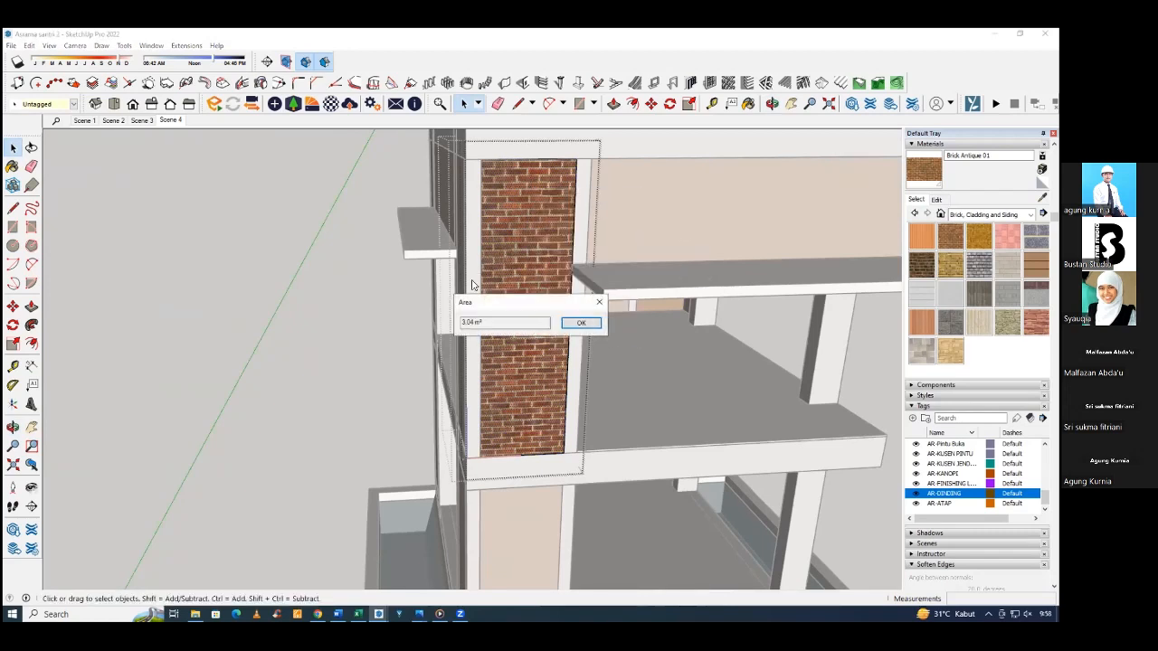
click(604, 304)
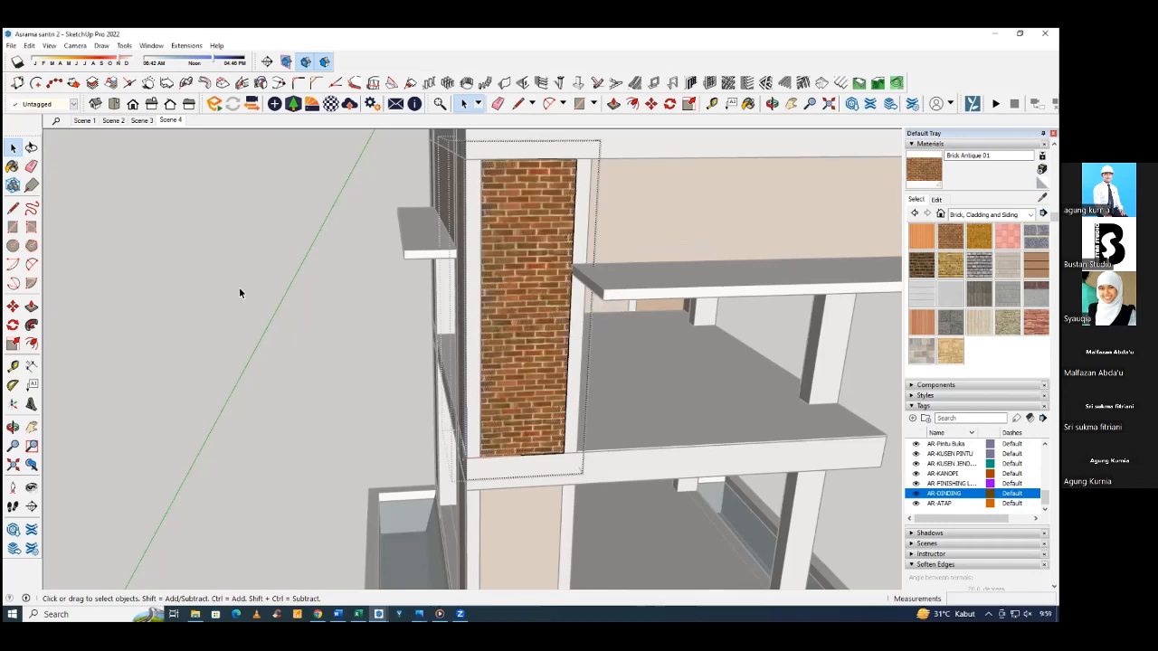
Examine the building's brick walls and upper floor finish from several sides.
middle_drag(238, 287, 573, 282)
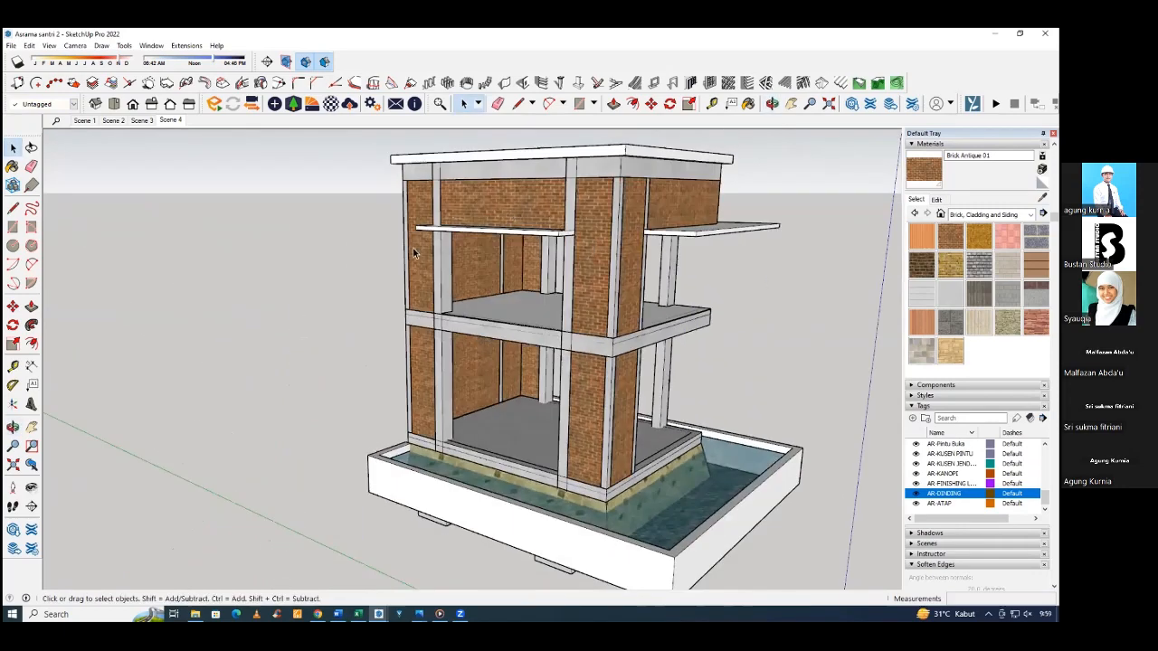
middle_drag(416, 252, 362, 242)
middle_drag(578, 268, 484, 272)
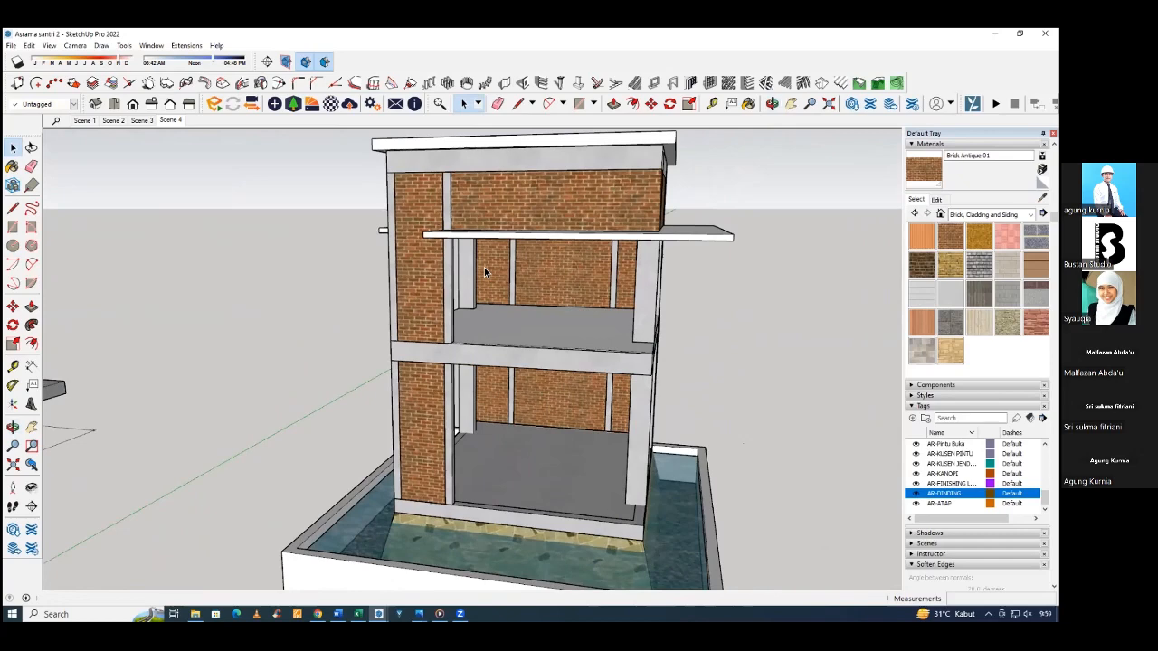
middle_drag(491, 276, 491, 344)
click(491, 332)
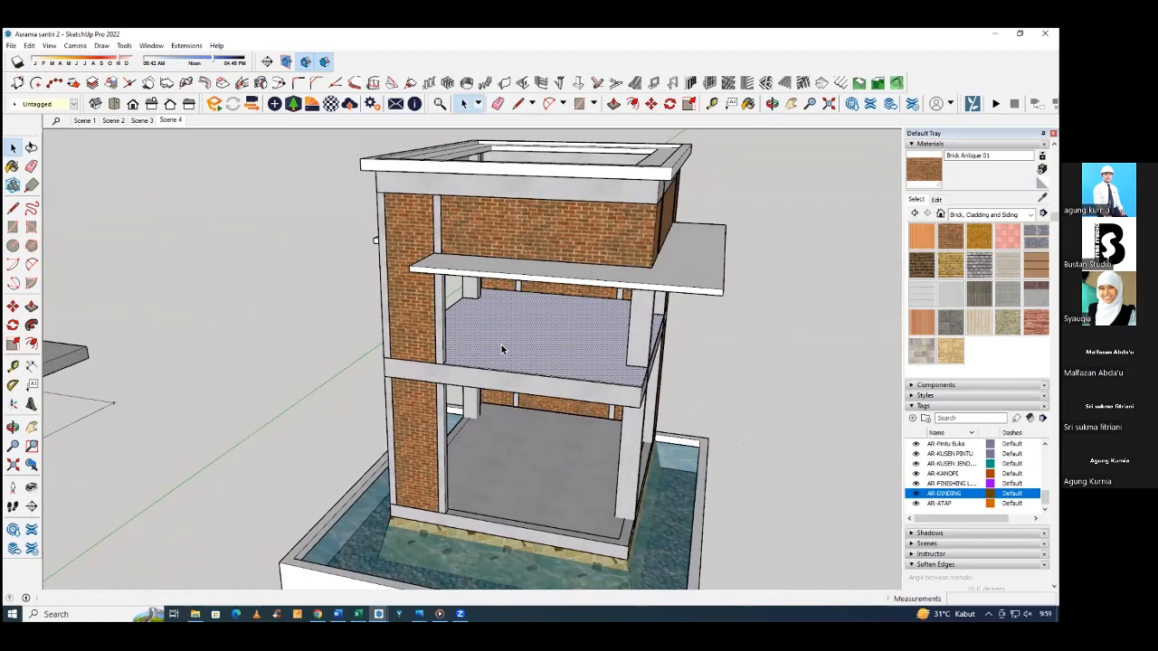
click(501, 349)
middle_drag(501, 349, 580, 355)
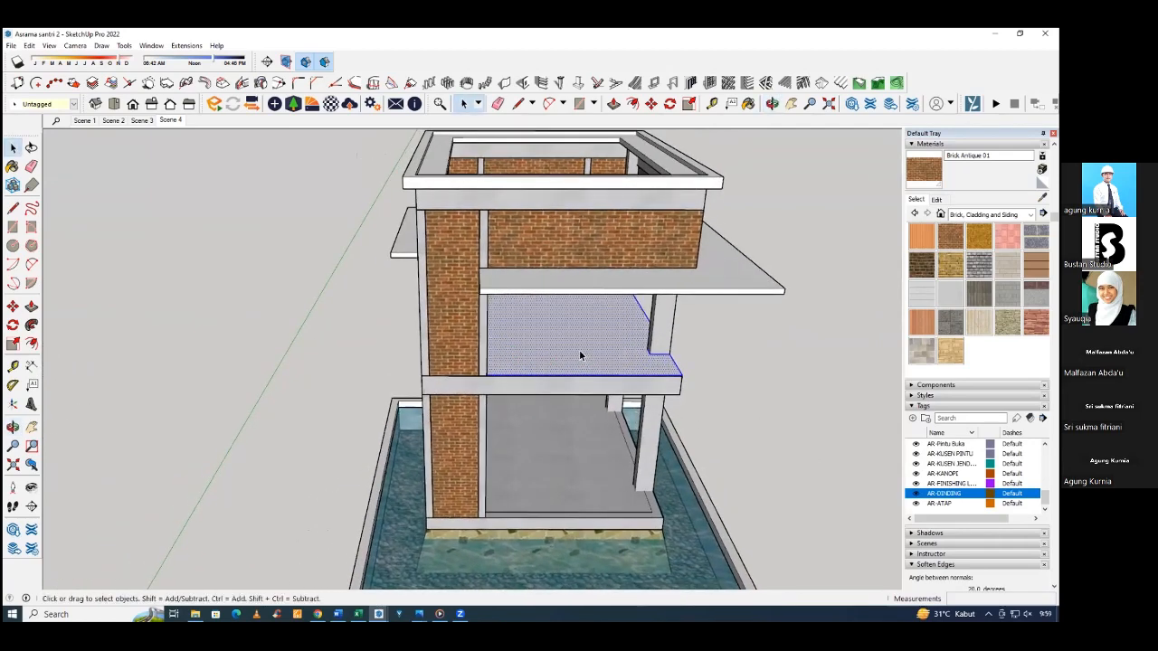
mouse_move(499, 359)
middle_down()
mouse_move(525, 344)
mouse_move(608, 355)
mouse_move(602, 345)
mouse_move(590, 357)
middle_up()
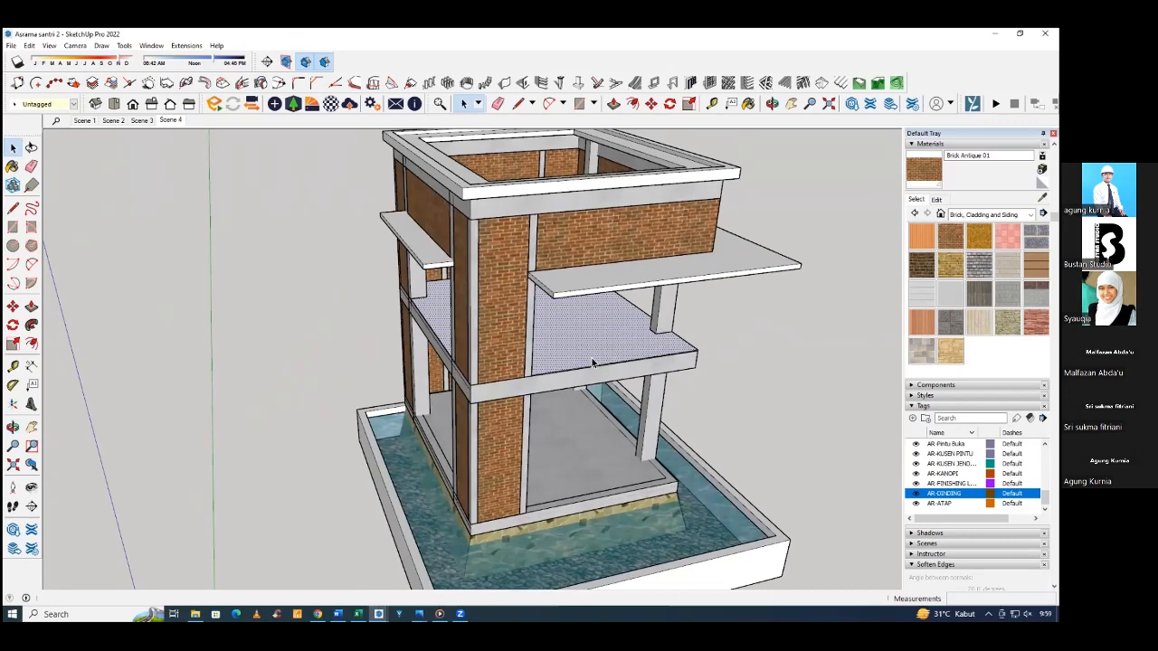
middle_drag(593, 364, 565, 359)
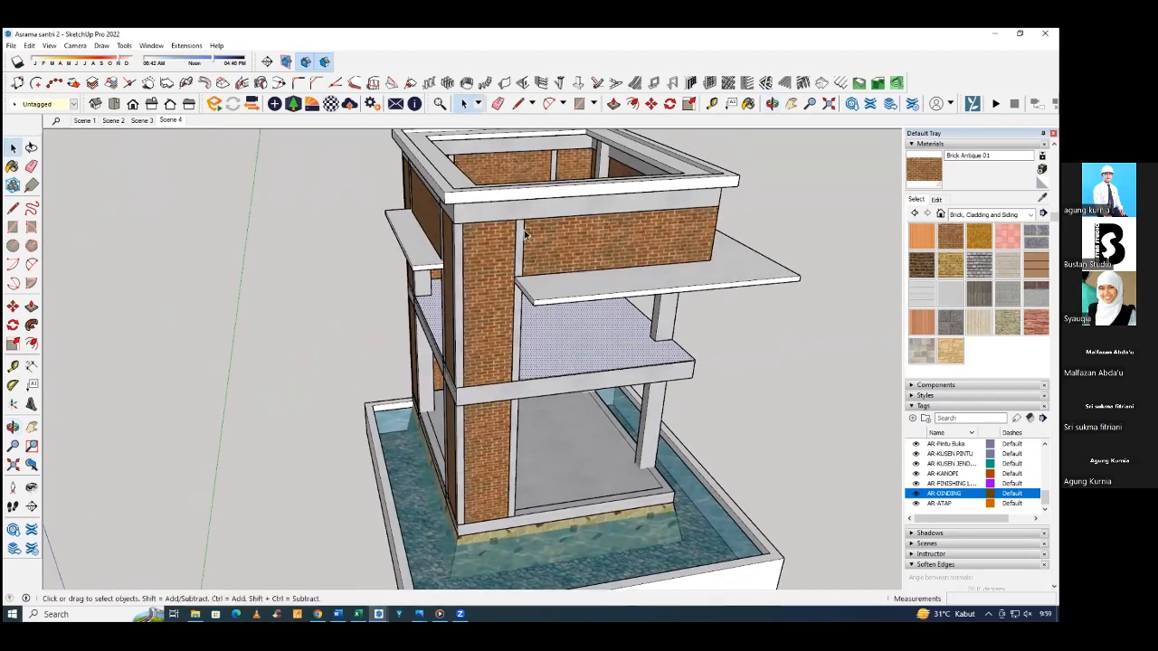
Select the whole upper floor finish with its edges and make it a group.
middle_drag(625, 319, 542, 370)
scroll(620, 312, up, 4)
click(564, 321)
key(space)
click(706, 348)
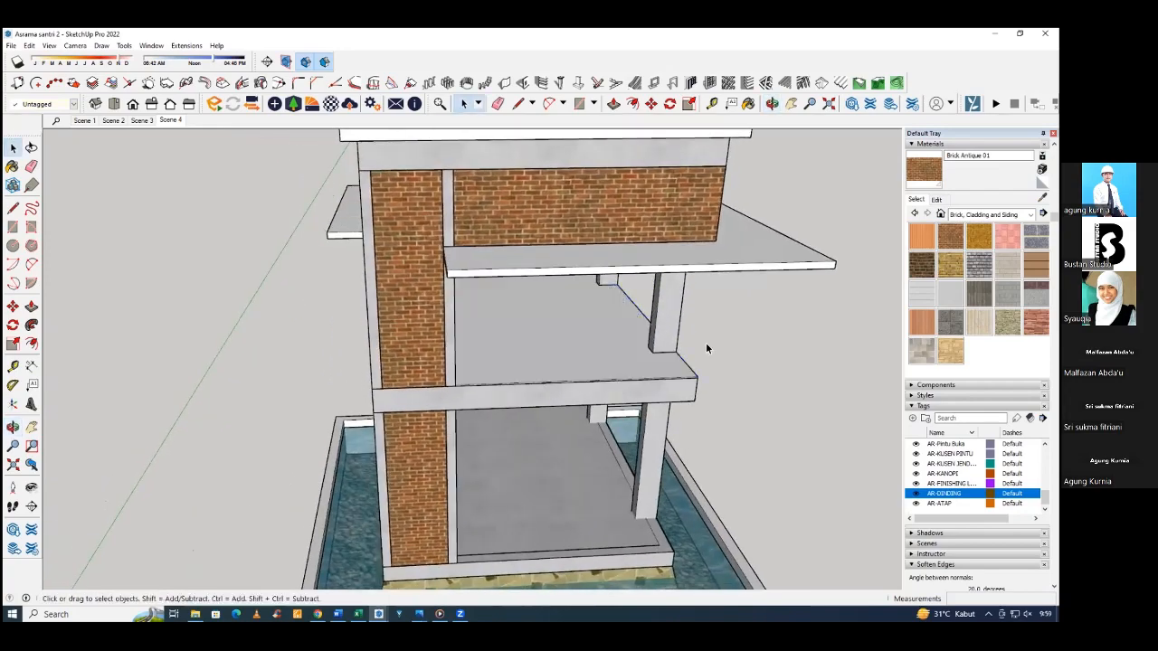
middle_drag(707, 348, 546, 322)
click(470, 333)
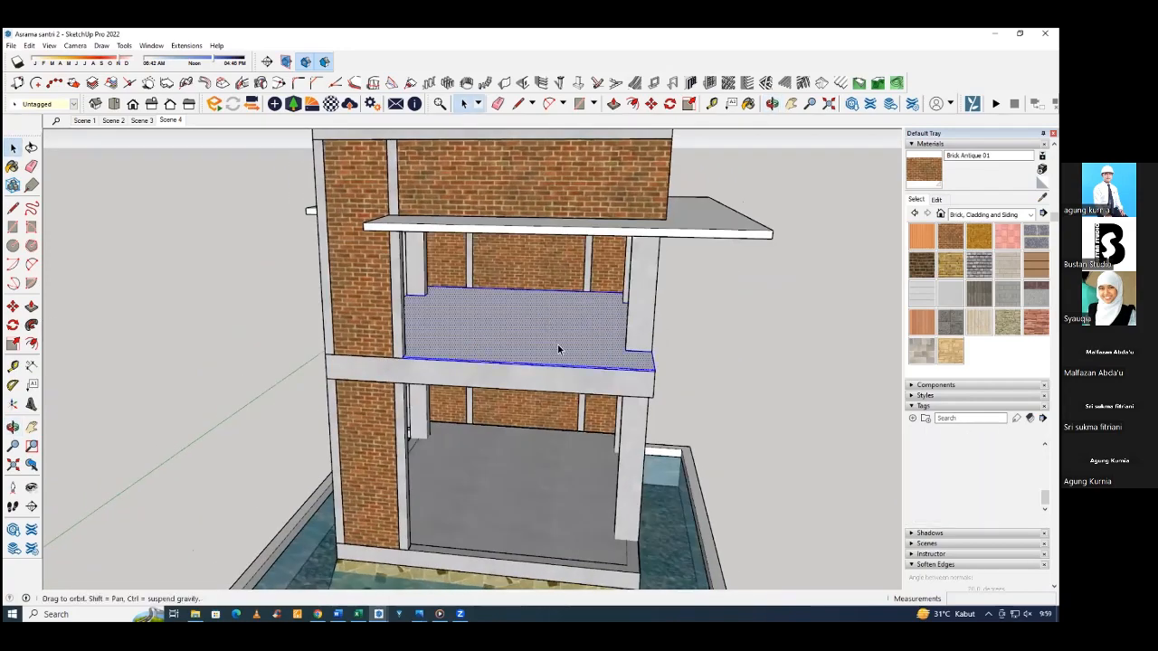
scroll(465, 331, down, 3)
middle_drag(465, 331, 523, 316)
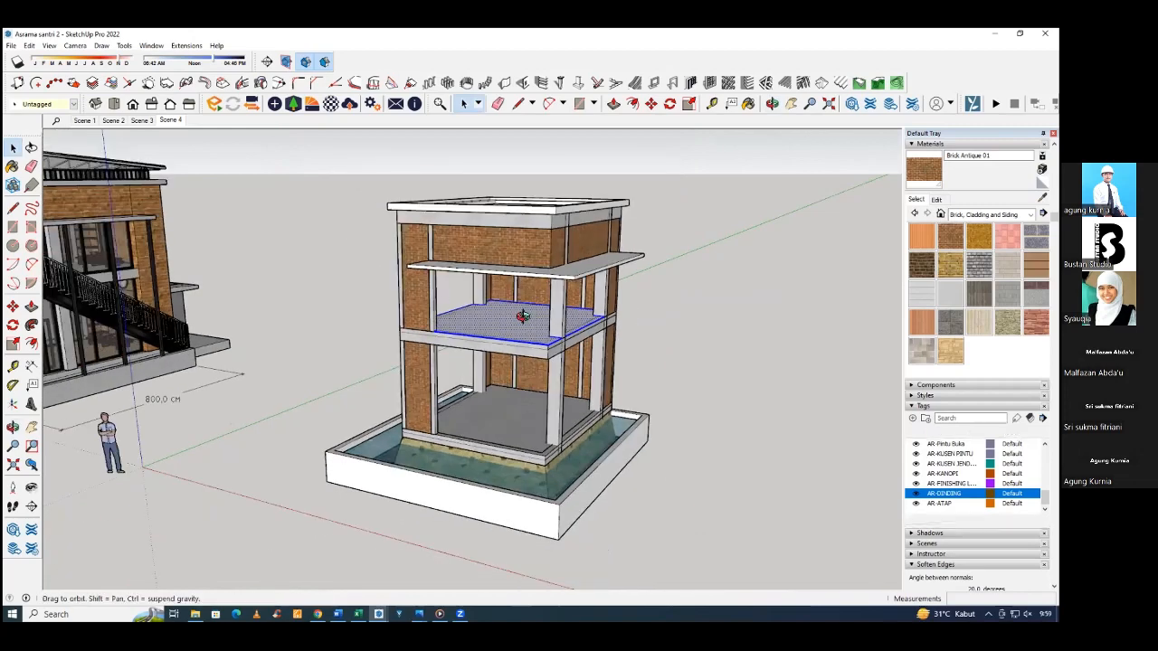
right_click(523, 316)
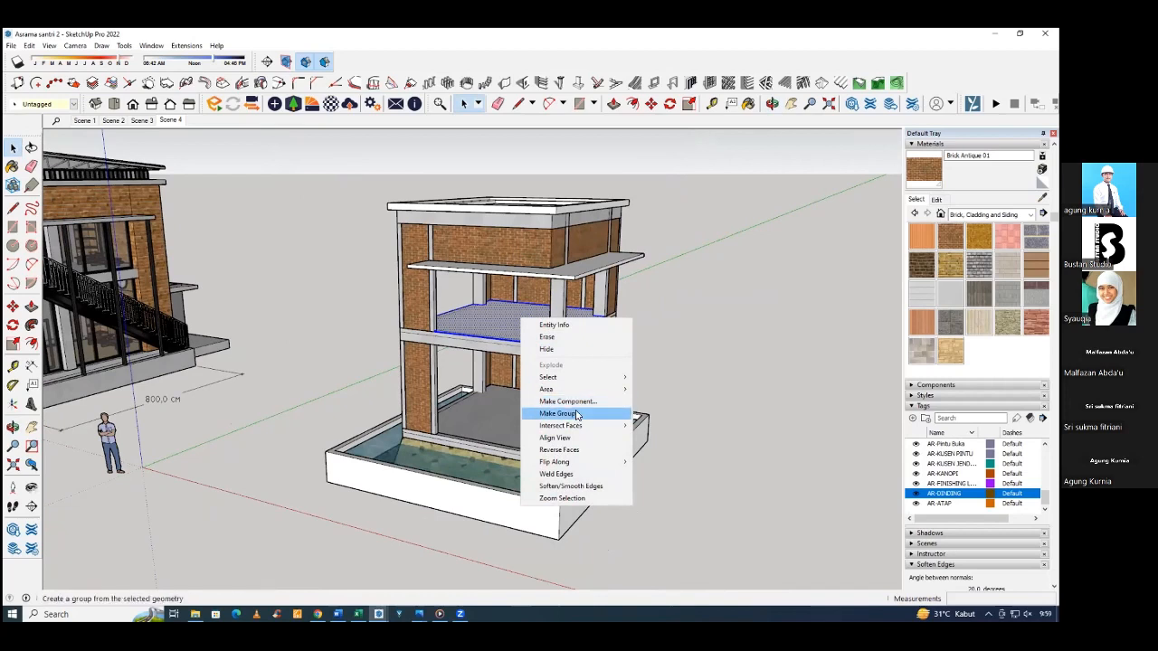
click(577, 415)
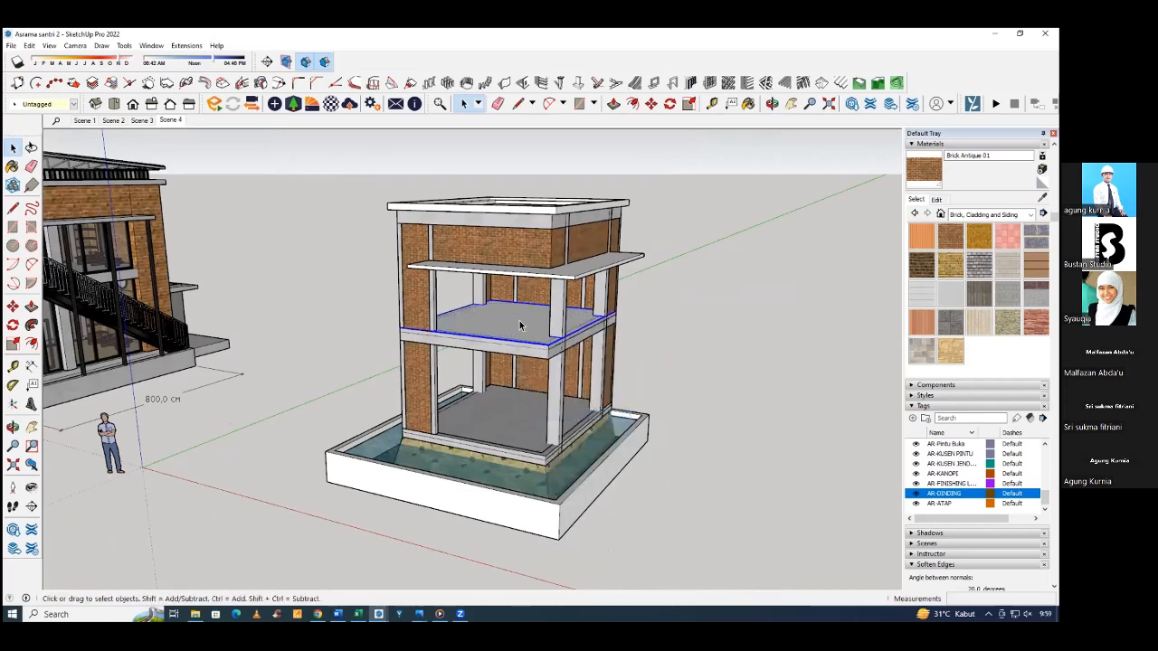
Open the upper floor finish group for editing and select its top face.
scroll(516, 340, up, 8)
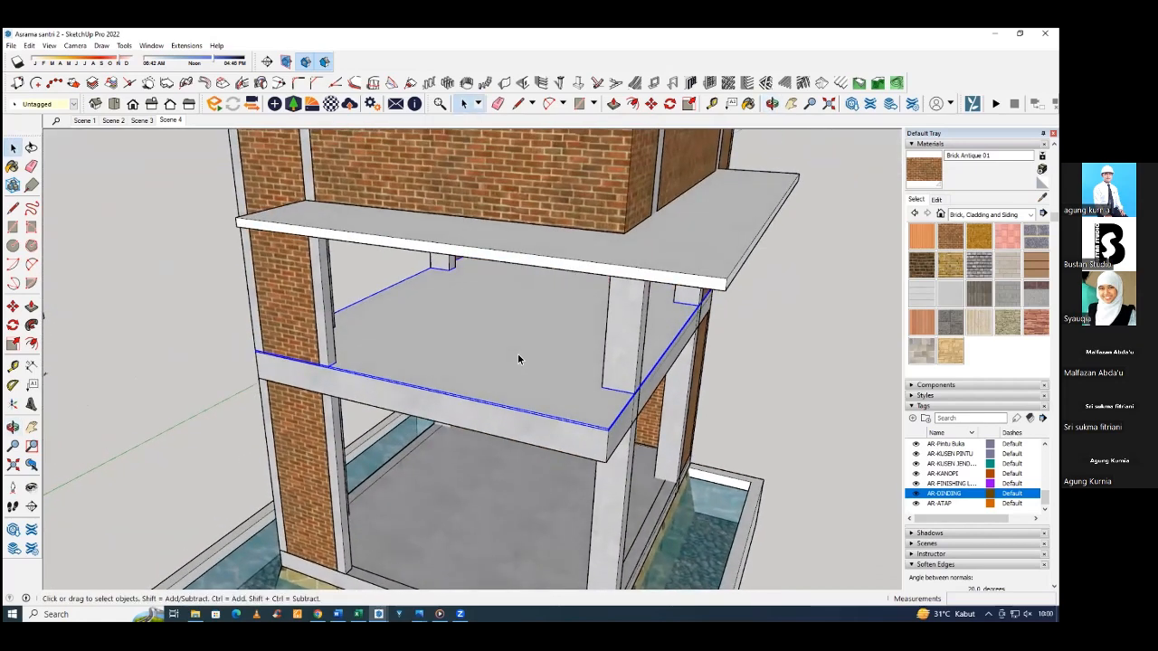
double_click(518, 352)
click(506, 361)
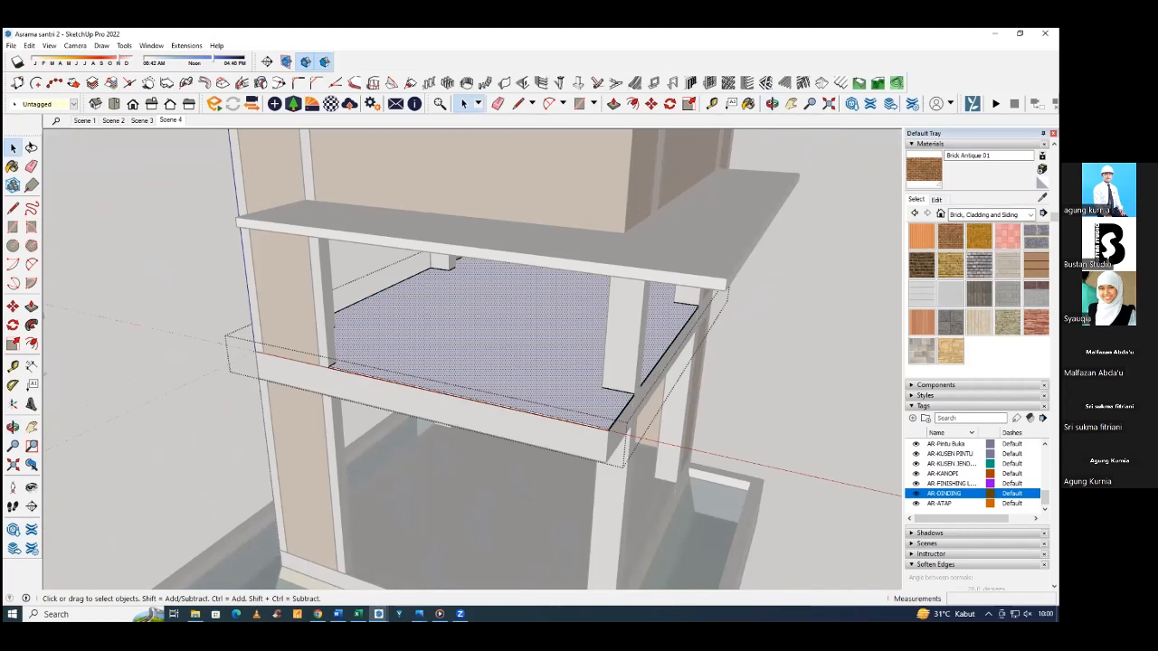
Paint the top face of the upper floor finish with Terrazzo Tile Accent from the Tile material collection.
click(990, 214)
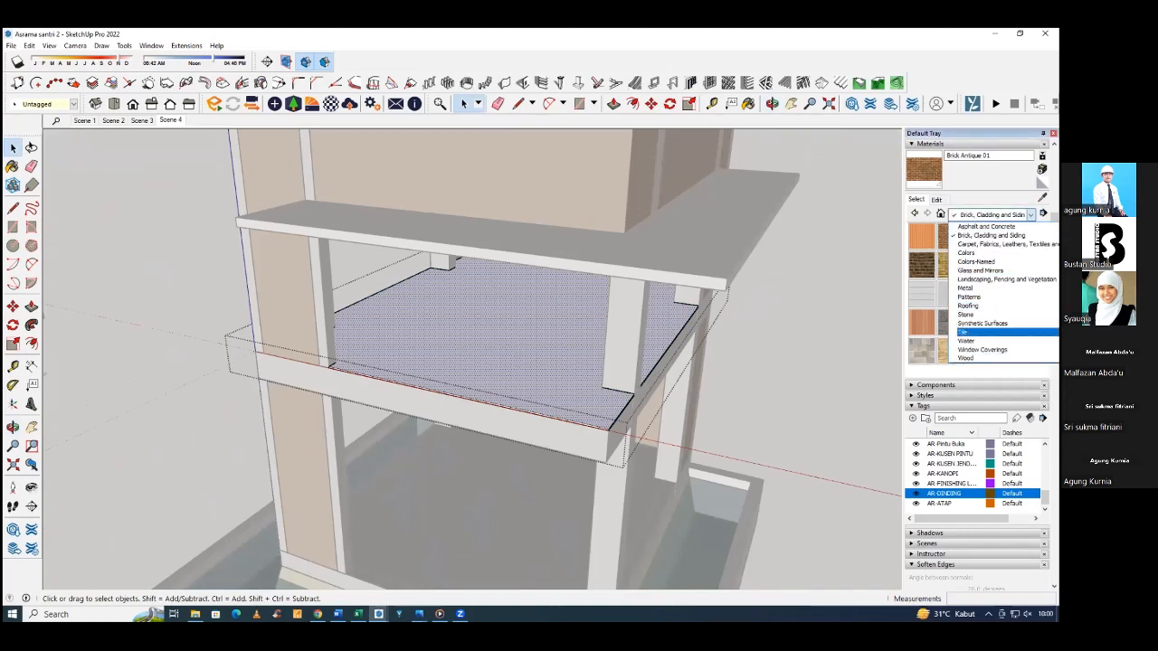
click(981, 332)
click(992, 214)
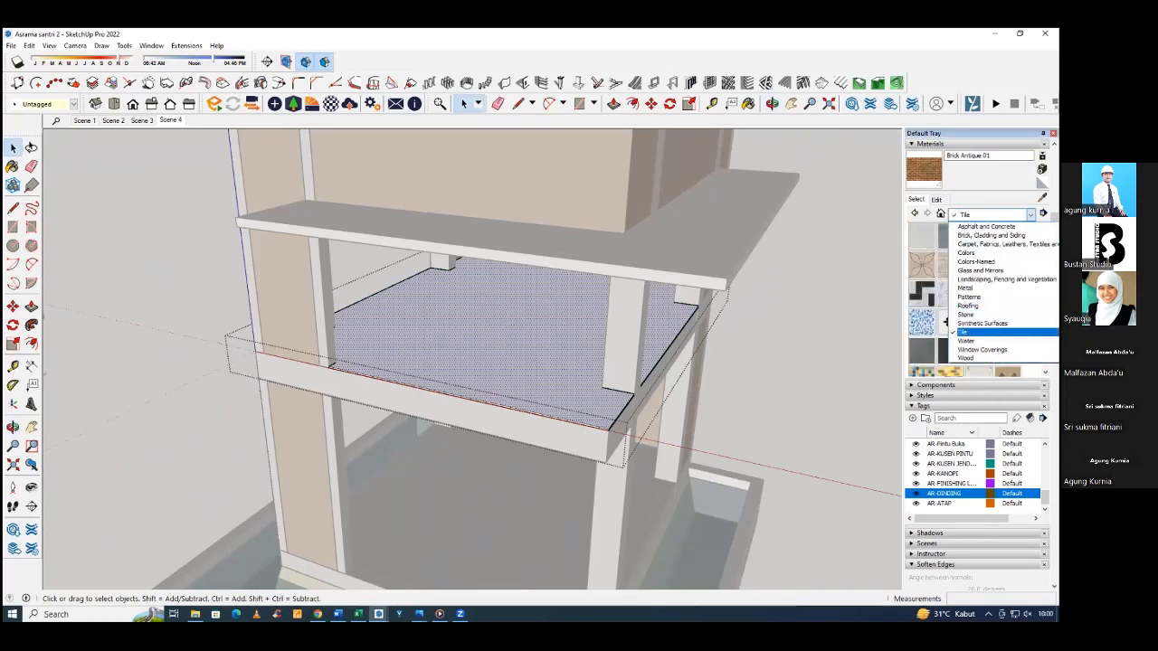
click(982, 332)
scroll(964, 298, down, 5)
scroll(965, 298, up, 2)
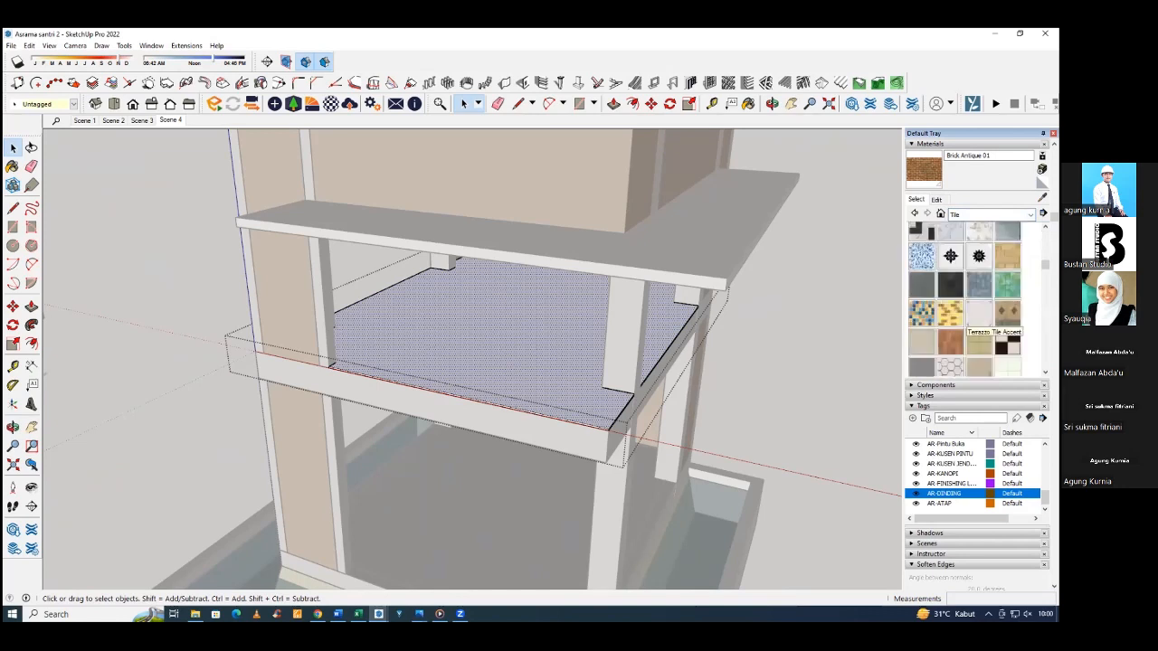
scroll(966, 298, down, 1)
scroll(965, 299, up, 2)
scroll(965, 298, down, 1)
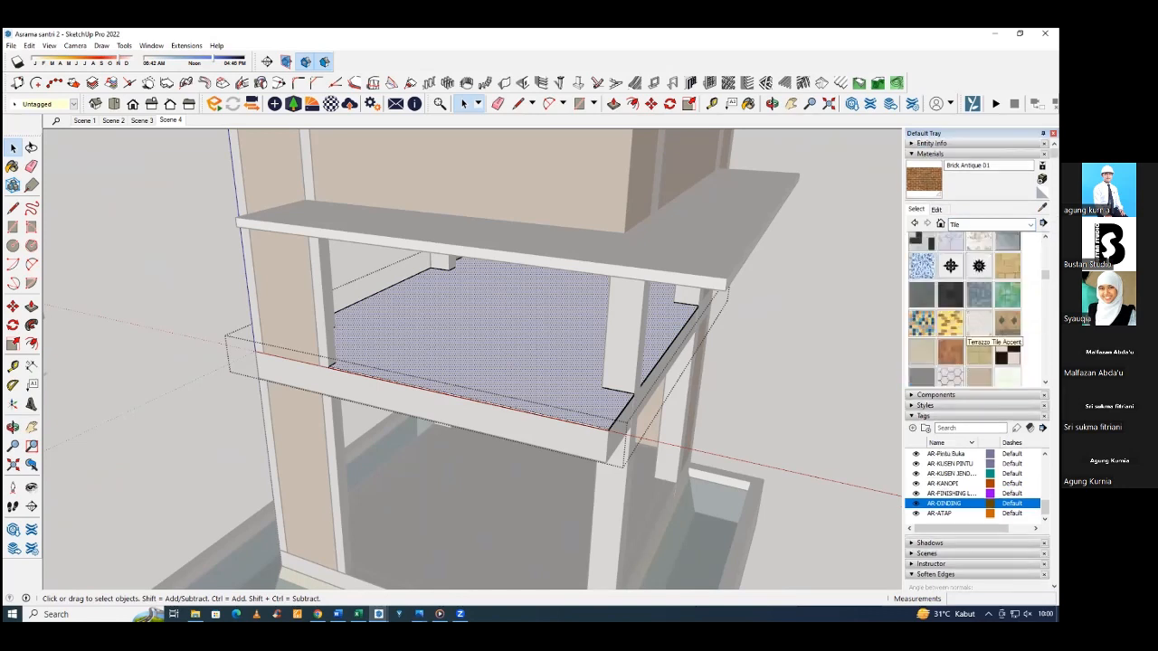
click(980, 324)
click(530, 356)
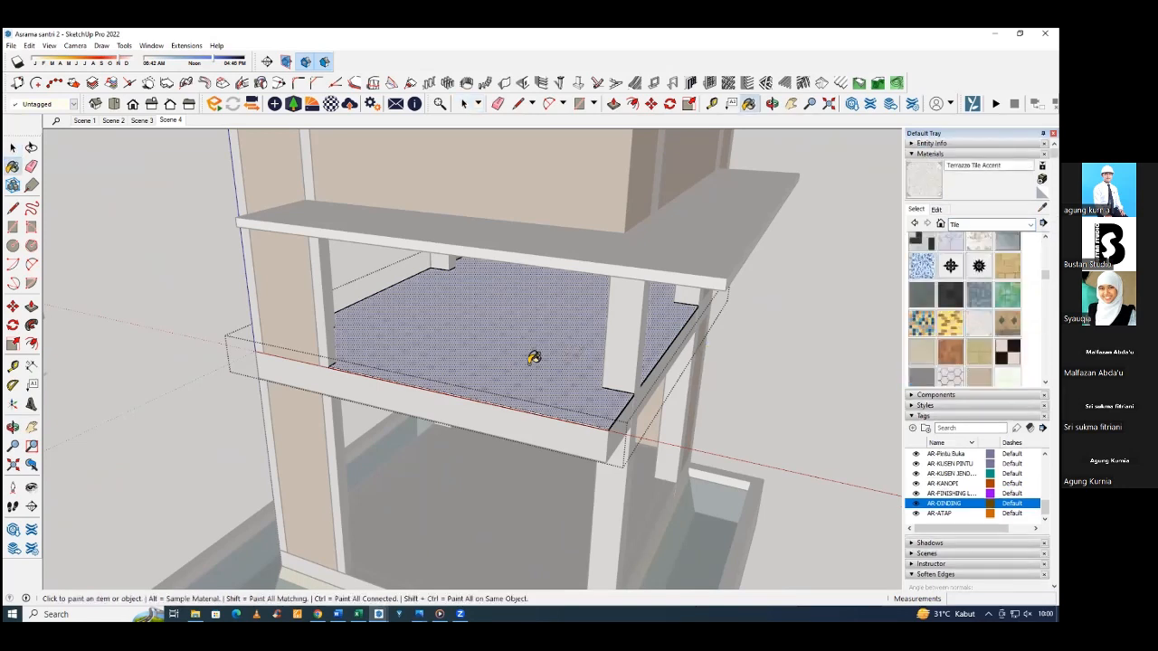
Measure the side of one tile in the floor's texture with the Line tool, without drawing a line.
scroll(579, 371, up, 5)
mouse_move(555, 380)
middle_down()
mouse_move(341, 390)
mouse_move(354, 383)
mouse_move(371, 395)
middle_up()
scroll(375, 403, up, 6)
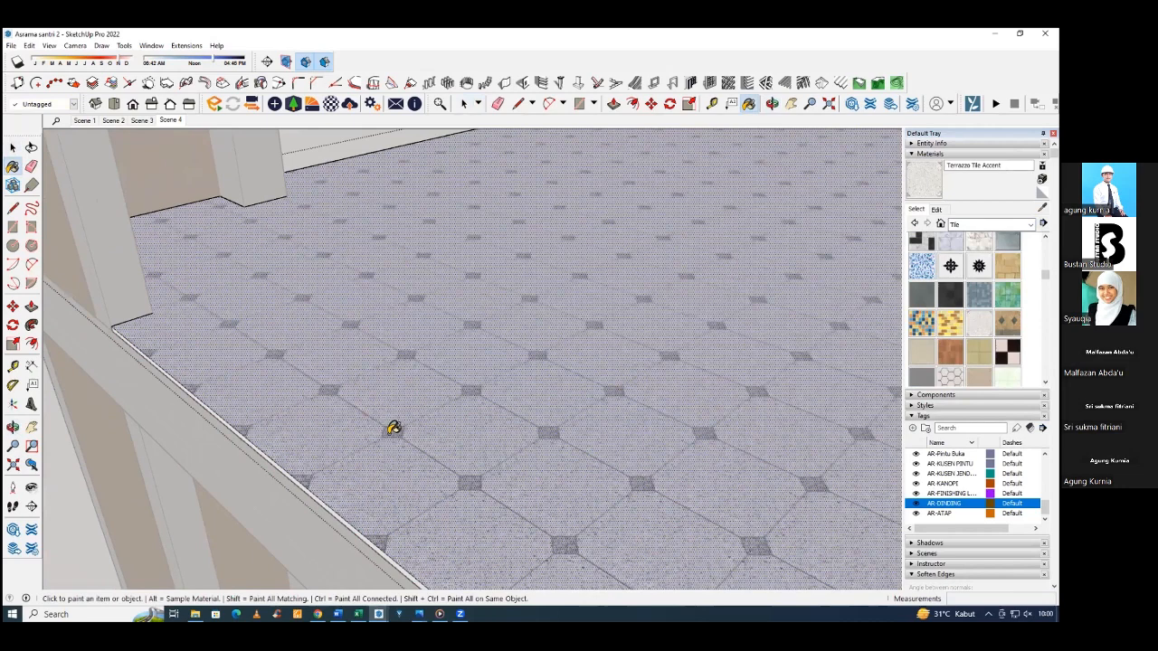
click(12, 210)
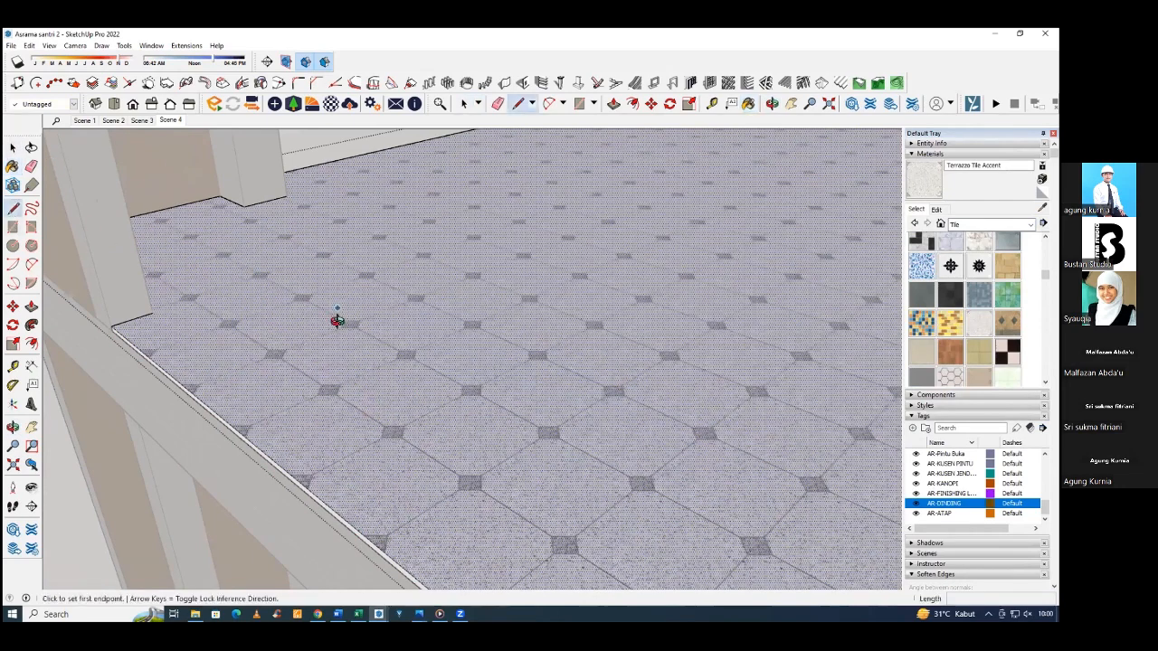
scroll(372, 416, up, 2)
click(361, 428)
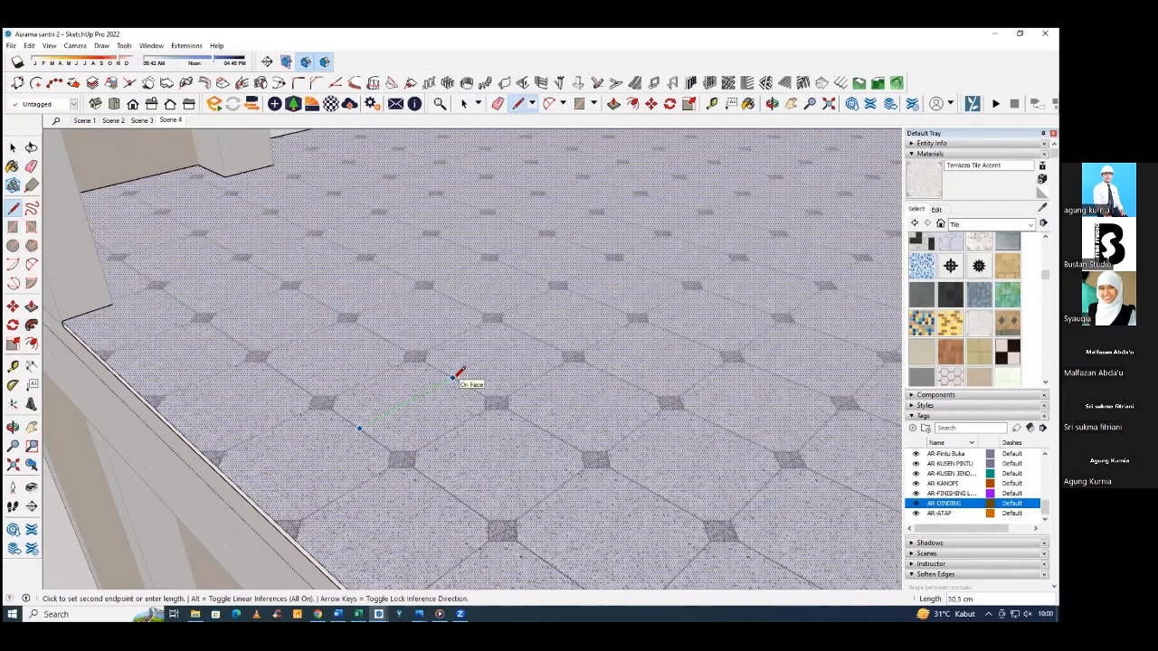
middle_drag(439, 374, 666, 354)
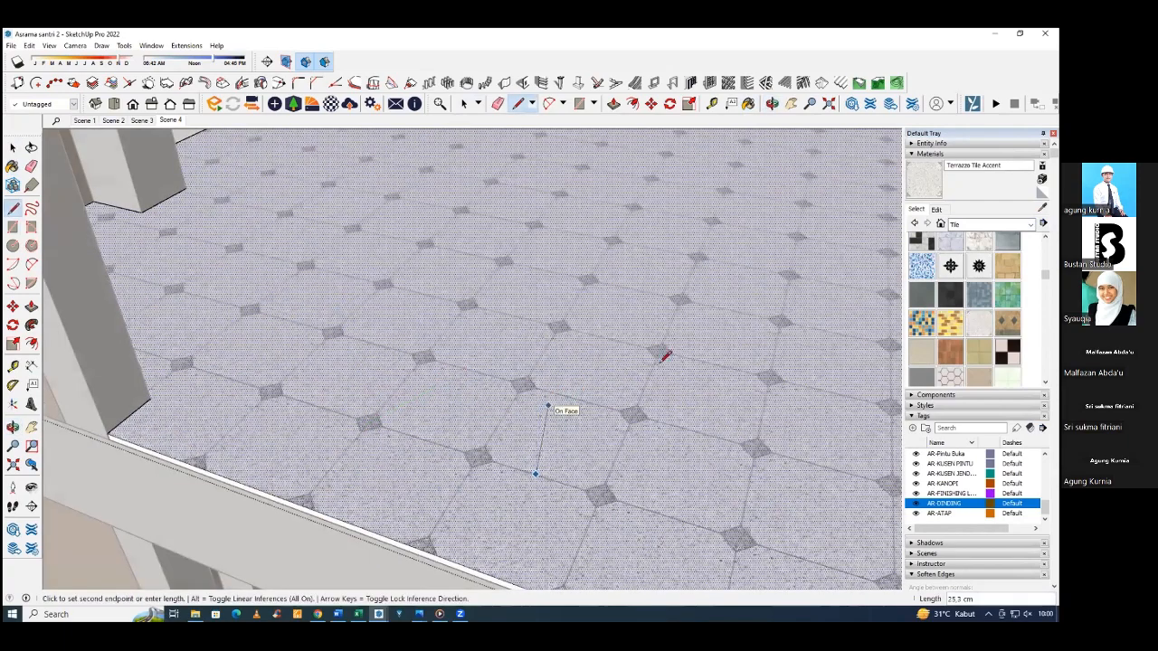
mouse_move(556, 341)
middle_down()
mouse_move(553, 354)
mouse_move(649, 352)
mouse_move(620, 388)
middle_up()
key(space)
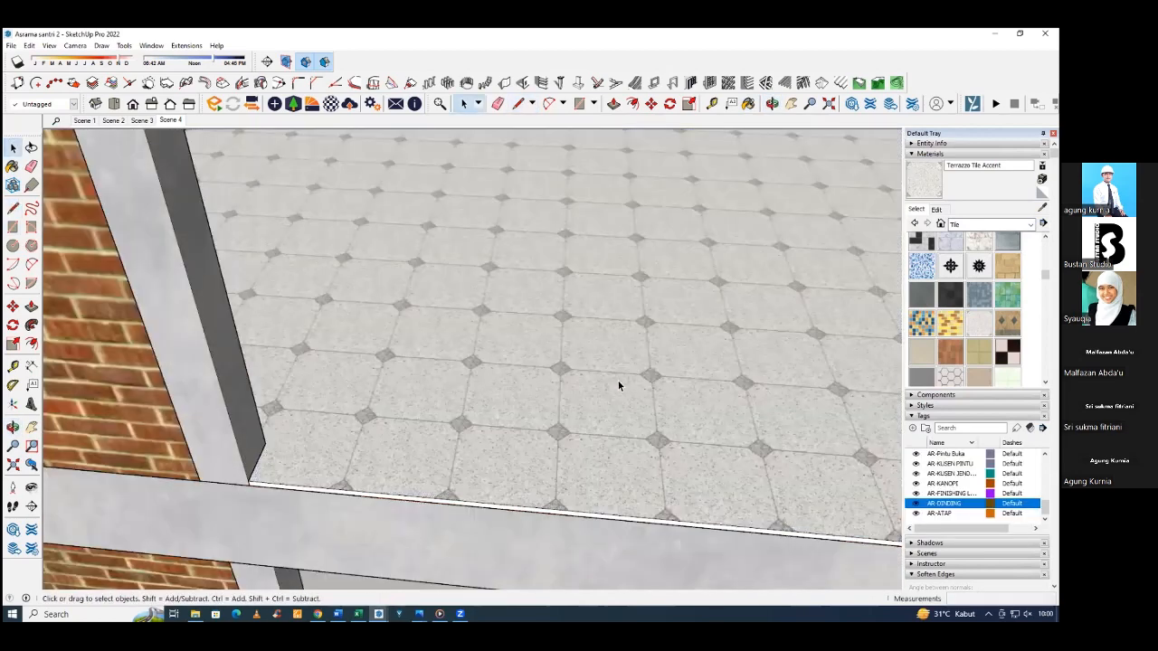
Set the Terrazzo Tile Accent texture size to 40 cm and close the upper floor finish group.
click(608, 373)
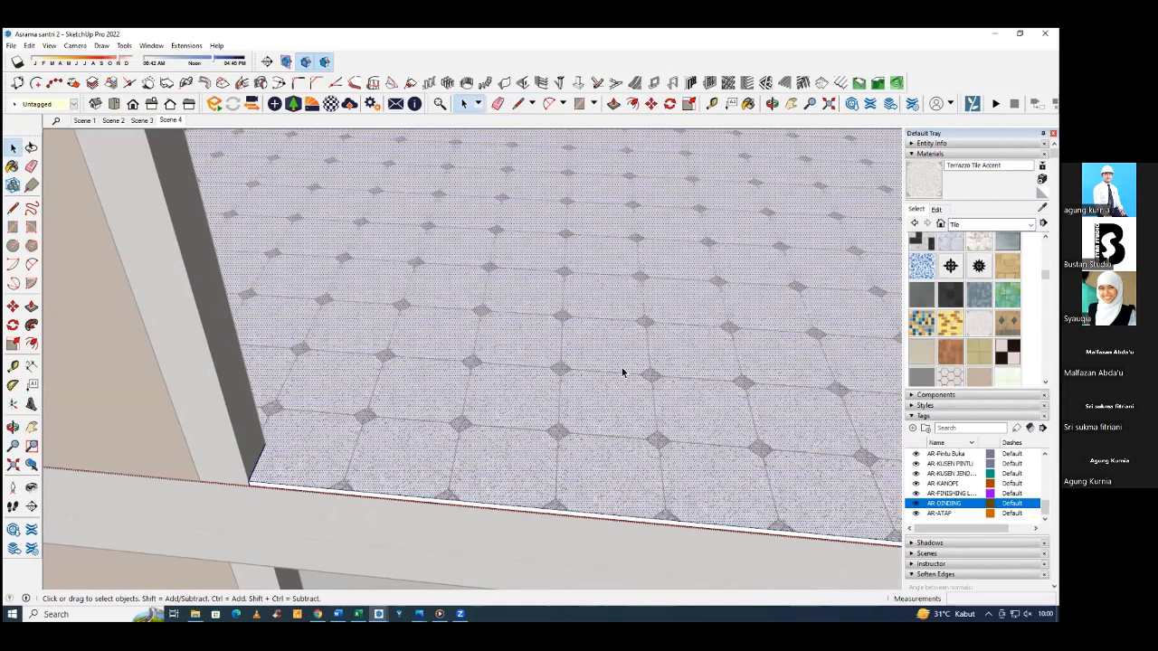
click(938, 210)
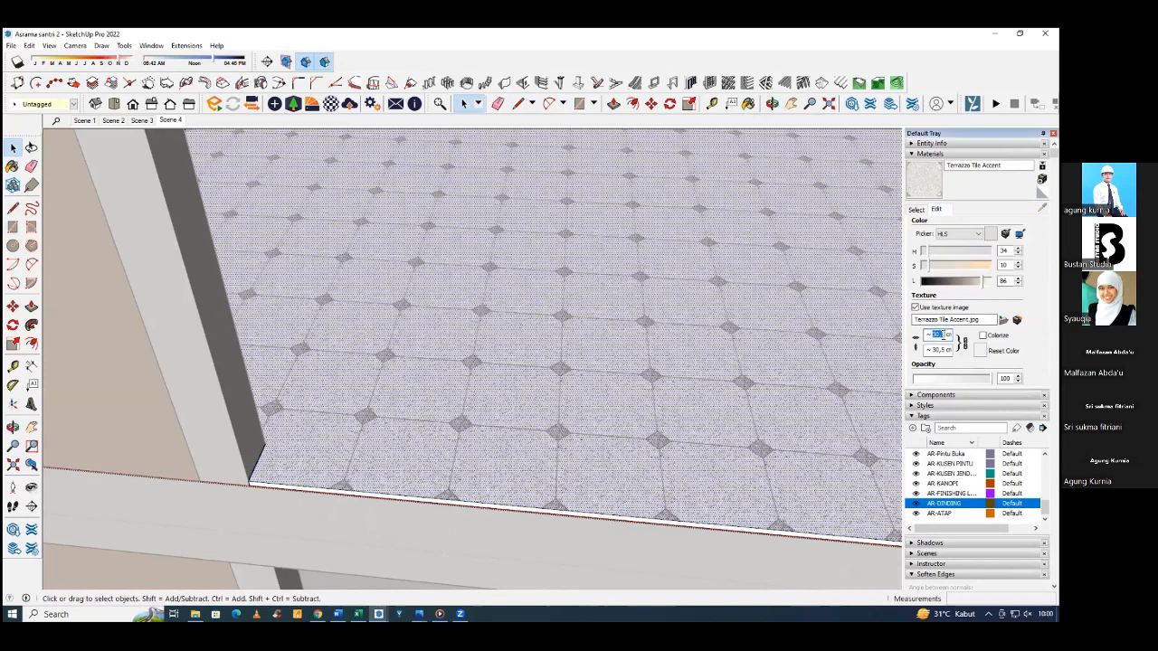
text(40)
key(Return)
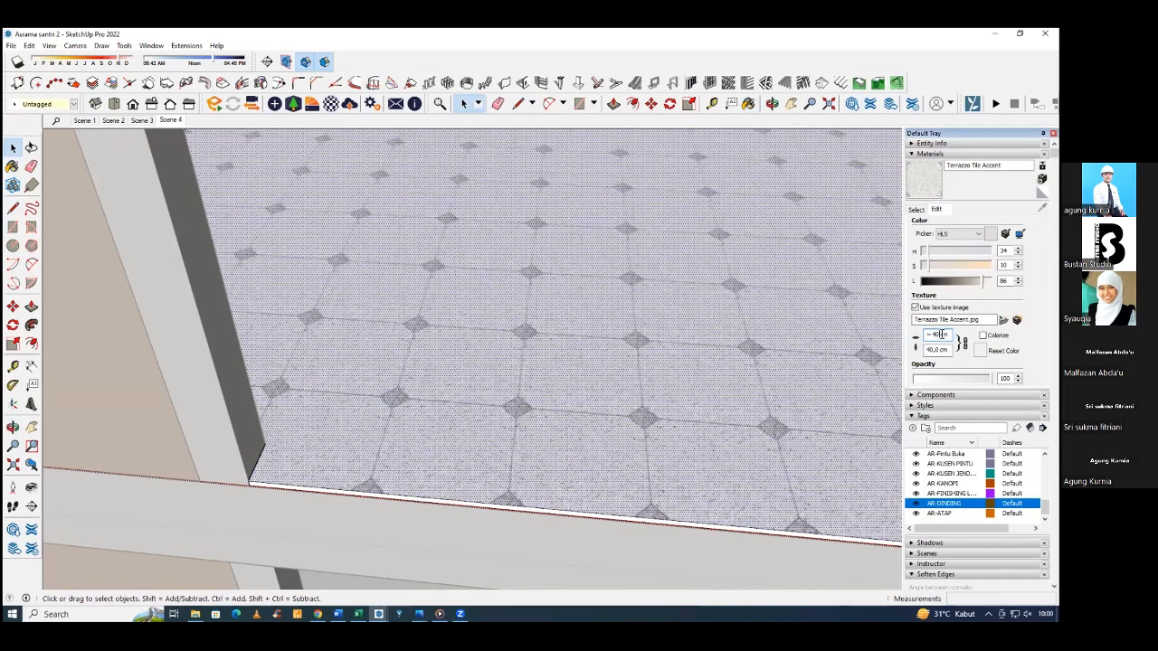
middle_drag(740, 328, 715, 326)
scroll(522, 308, down, 5)
middle_drag(604, 319, 549, 311)
key(Escape)
Copy the upper floor finish group down onto the ground floor slab, aligned to the slab's front corner.
click(636, 312)
middle_drag(636, 313, 673, 251)
key(m)
scroll(602, 276, up, 2)
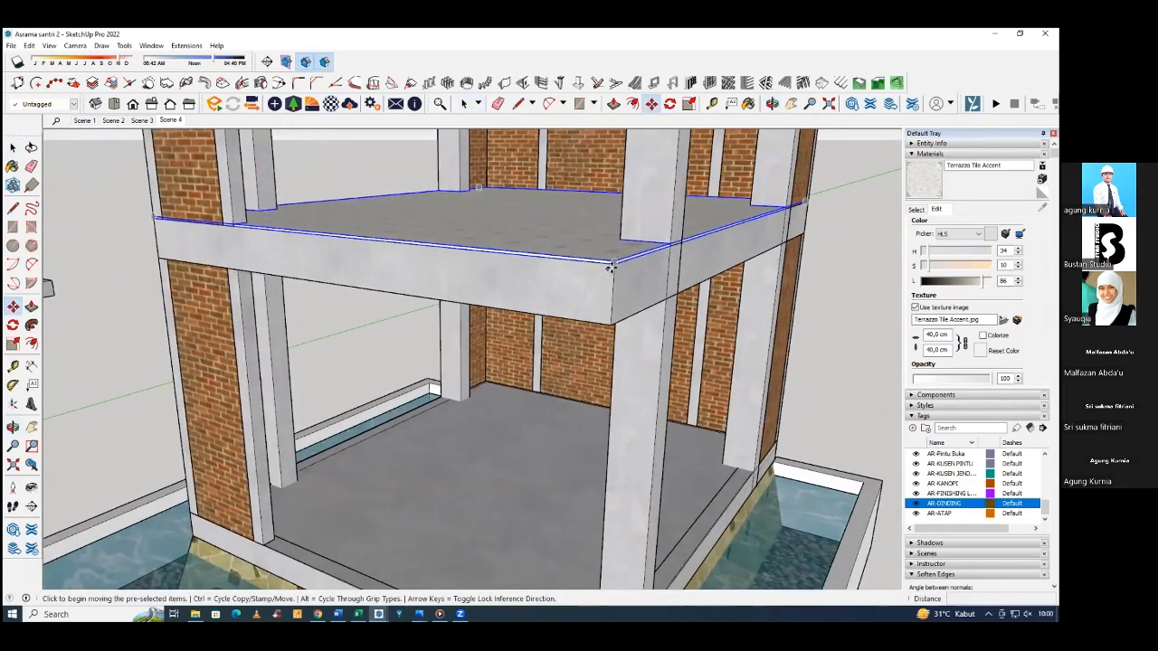
key(ctrl)
click(615, 262)
middle_drag(611, 292, 586, 100)
scroll(587, 280, up, 1)
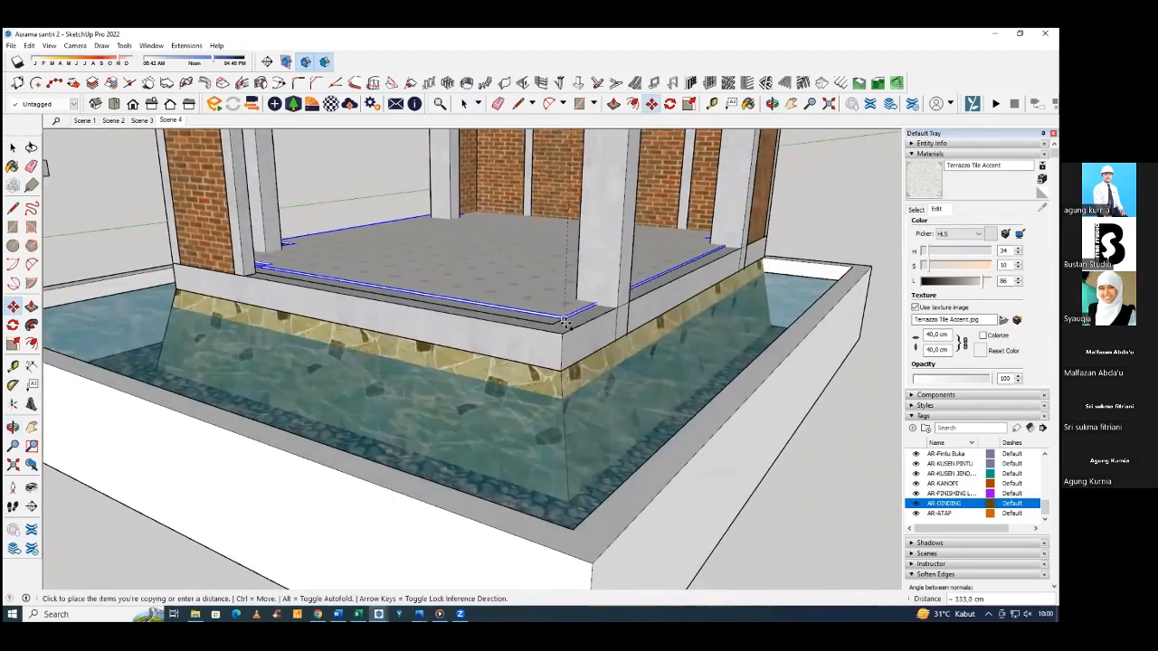
click(562, 333)
key(space)
click(873, 227)
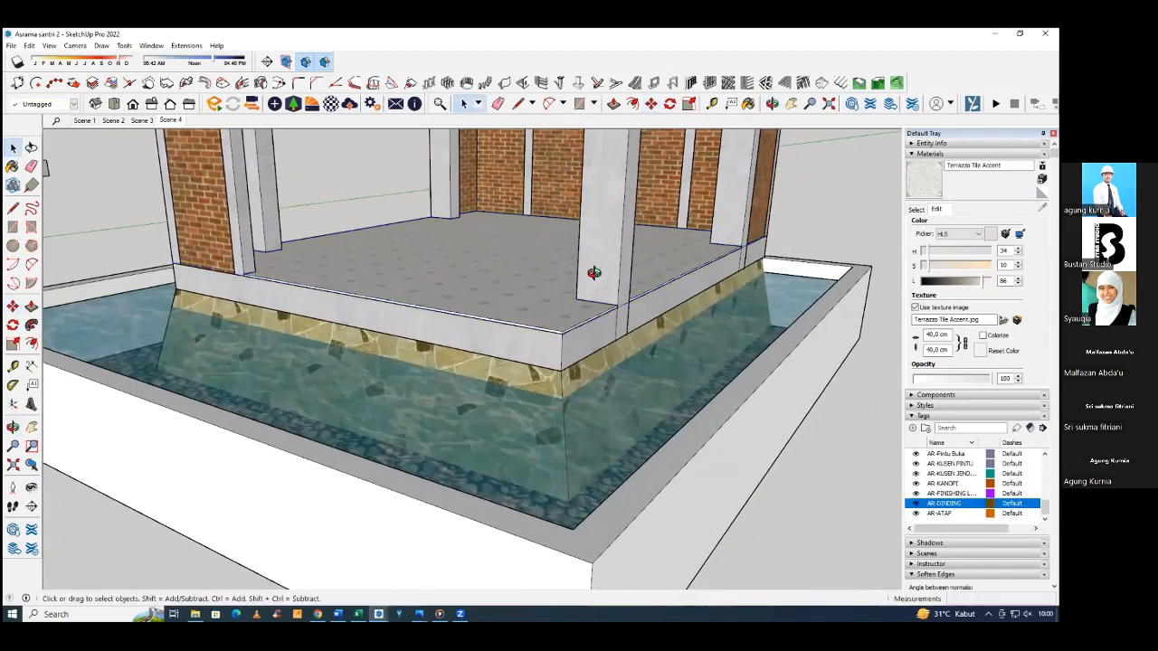
Examine the ground floor finish from several sides and check that its group can be selected and opened for editing.
middle_drag(594, 272, 470, 261)
scroll(579, 287, down, 2)
click(505, 262)
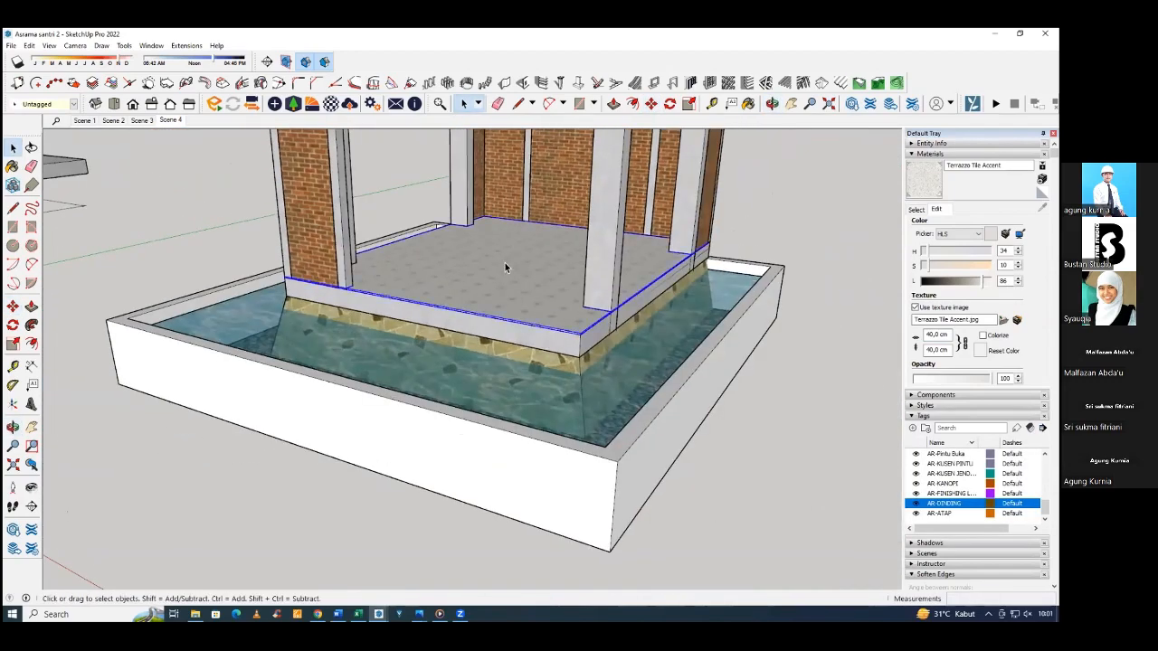
scroll(505, 263, down, 2)
middle_drag(711, 230, 445, 261)
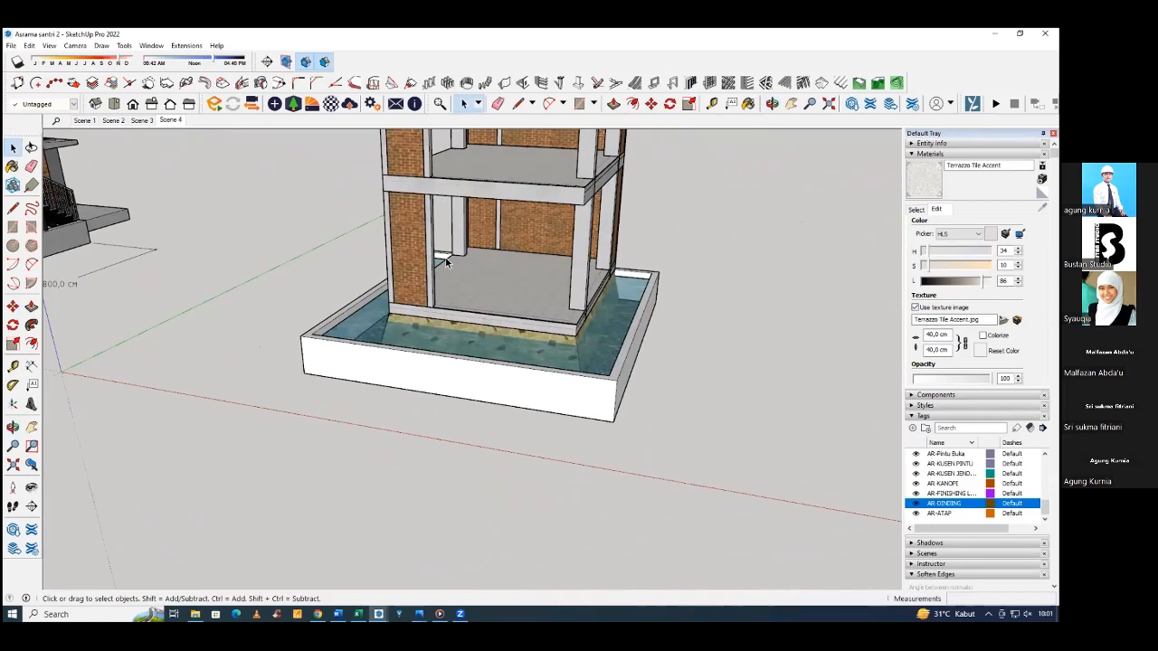
scroll(475, 297, up, 4)
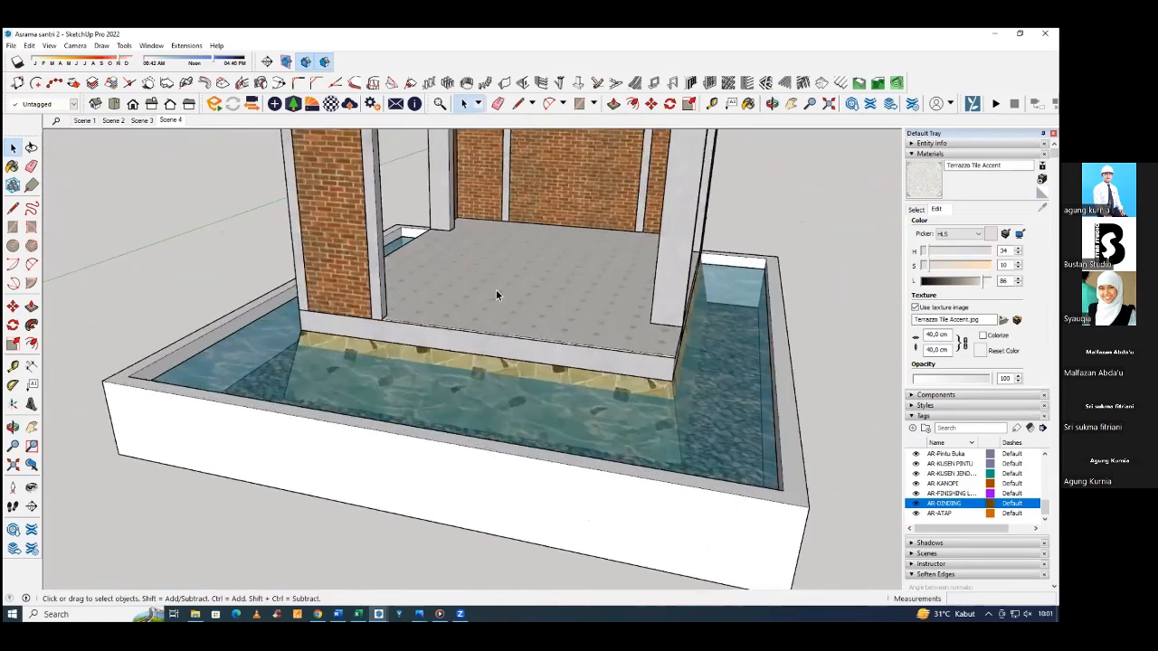
click(496, 289)
middle_drag(496, 290, 404, 297)
click(194, 283)
scroll(384, 315, down, 3)
click(393, 320)
click(223, 280)
double_click(463, 301)
click(463, 297)
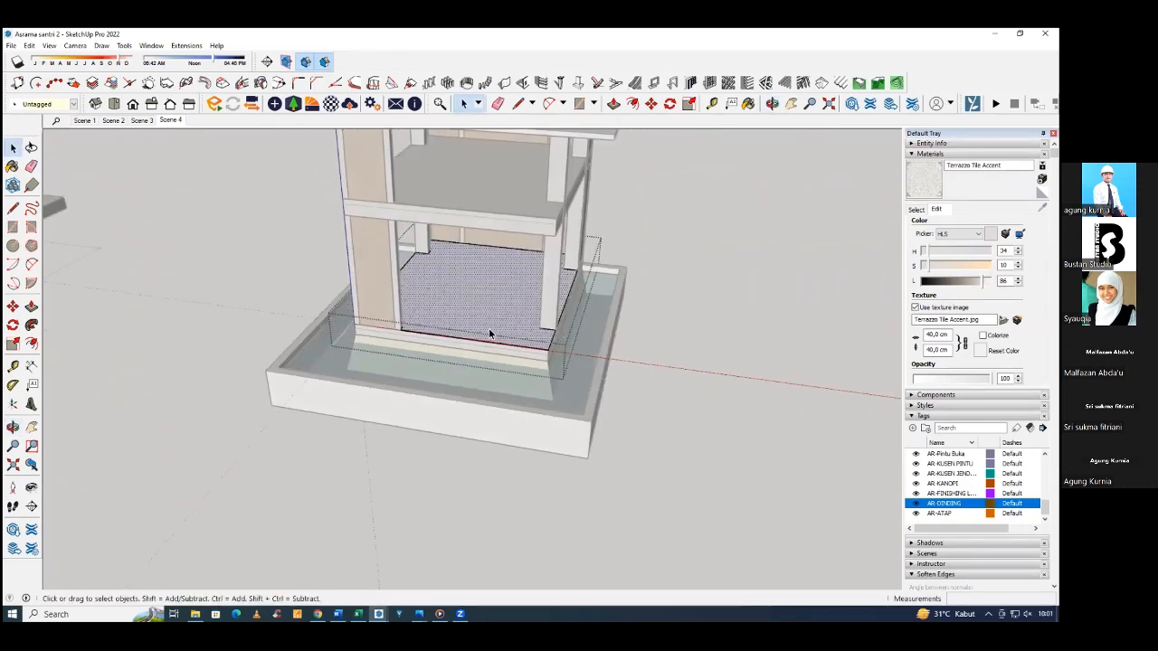
click(698, 286)
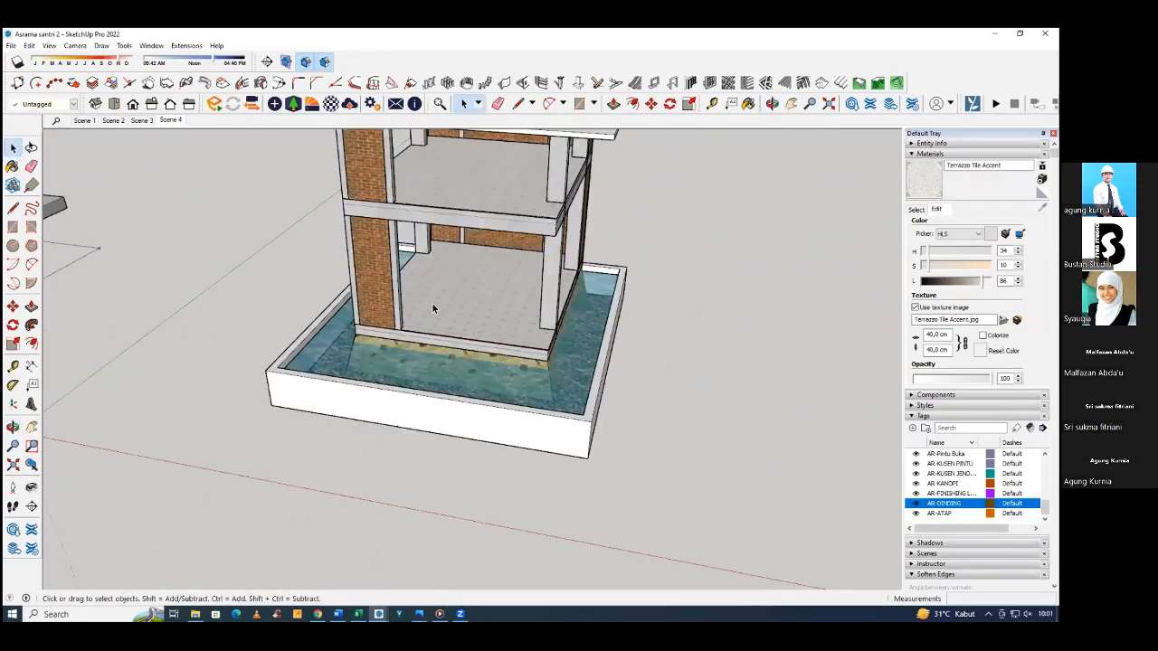
Open the ground floor finish group for editing and select its top face.
double_click(469, 290)
click(461, 293)
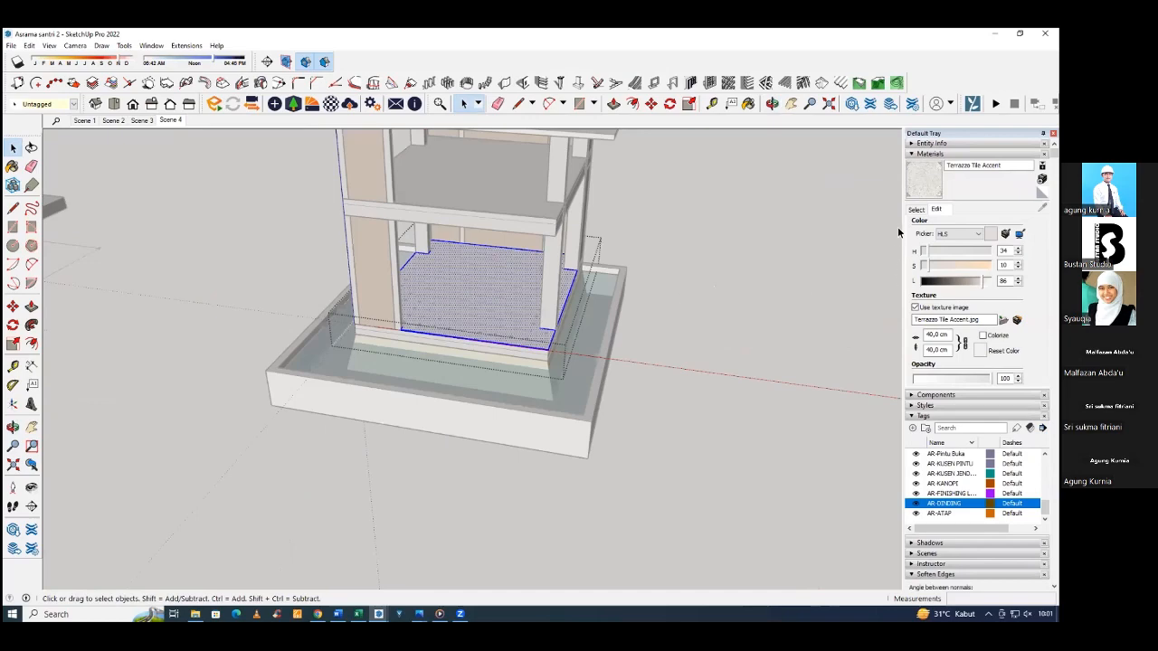
click(917, 210)
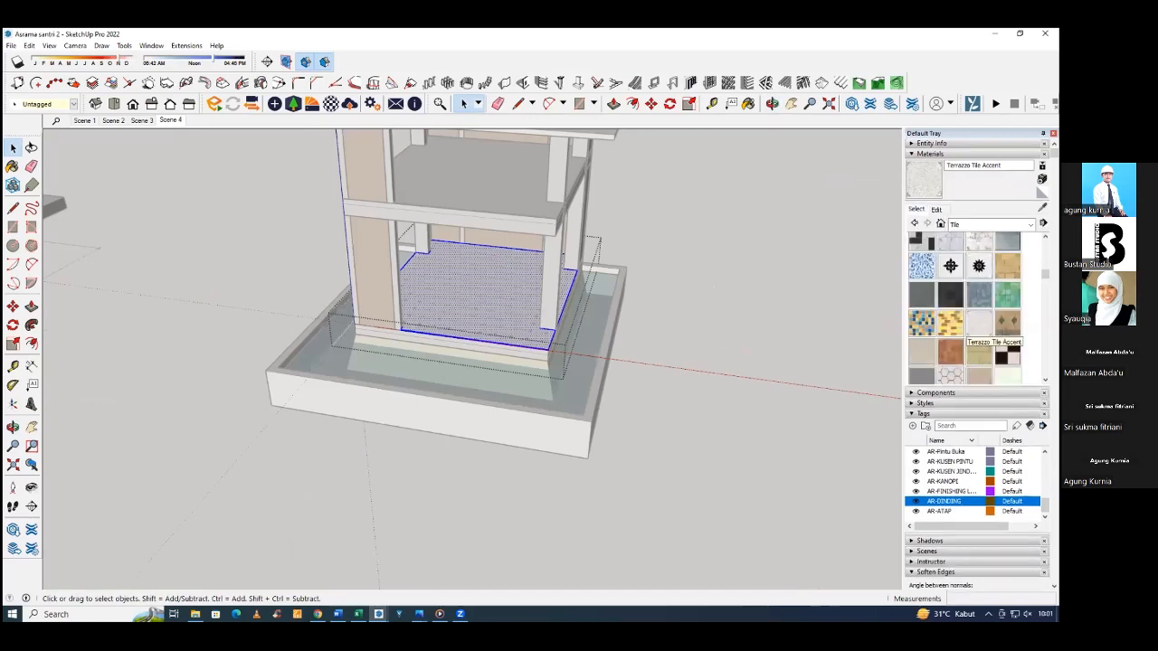
click(979, 335)
scroll(511, 324, up, 4)
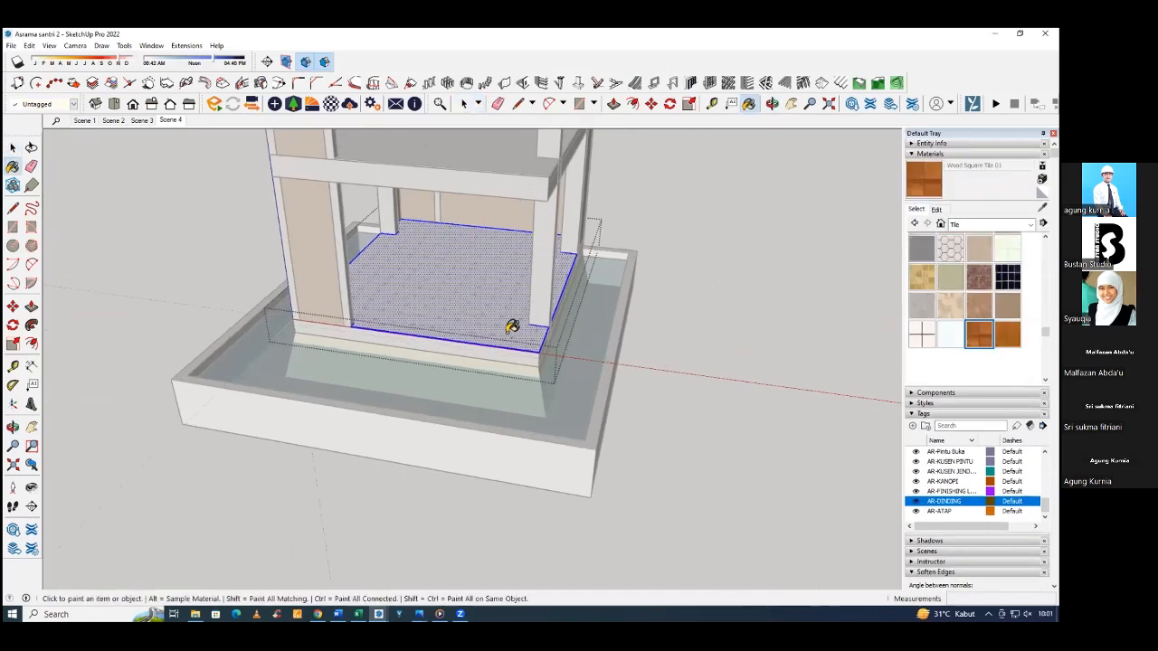
key(space)
click(511, 329)
scroll(511, 329, up, 2)
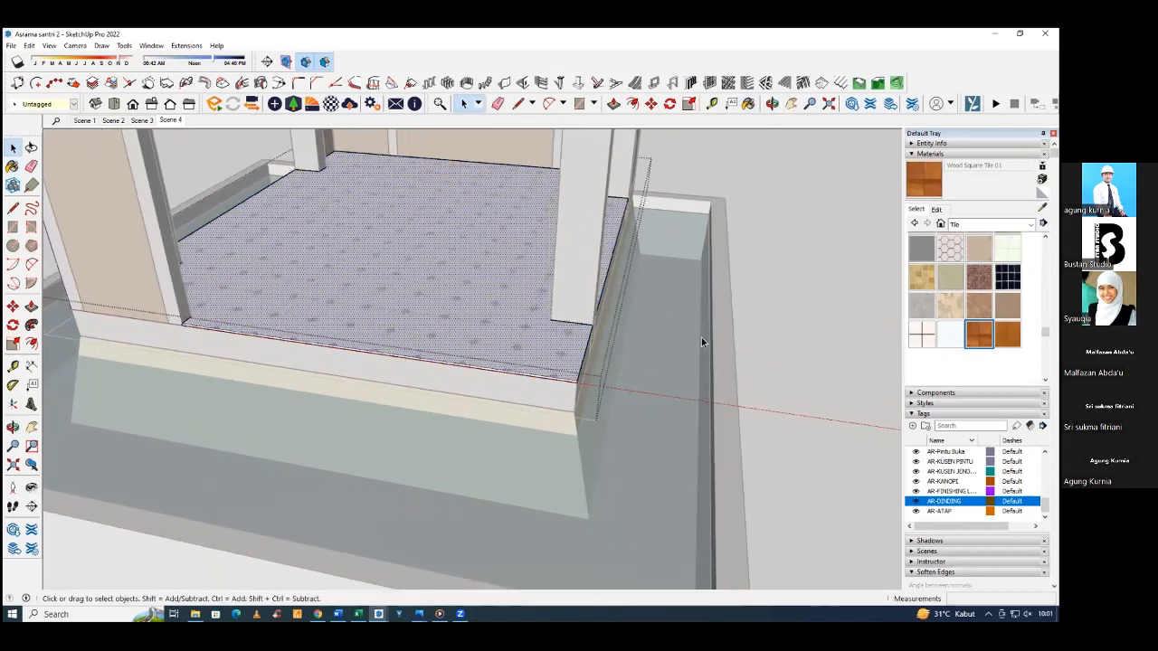
Try Wood Square Tile 01 on the ground floor's top face and replace it with Wood Square Tile 02.
click(979, 335)
mouse_move(463, 313)
middle_down()
mouse_move(482, 369)
mouse_move(488, 353)
mouse_move(732, 302)
middle_up()
click(467, 325)
click(1007, 335)
click(457, 324)
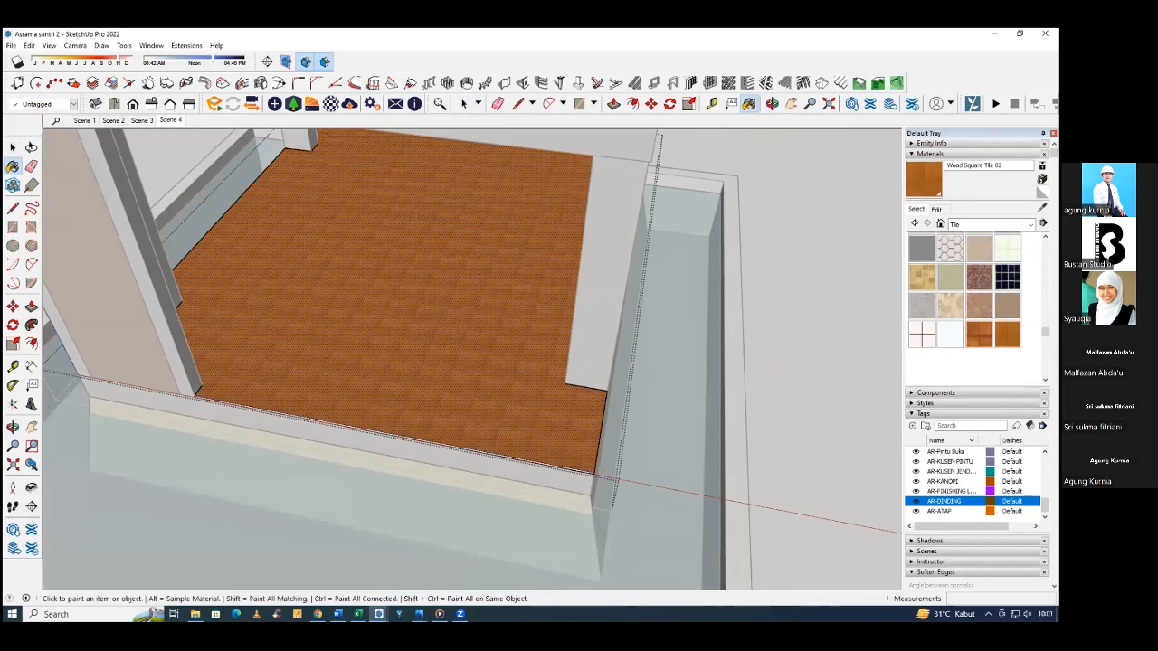
Create a new material and open the texture folder in LIBRARY on drive D to choose its texture image.
click(1041, 179)
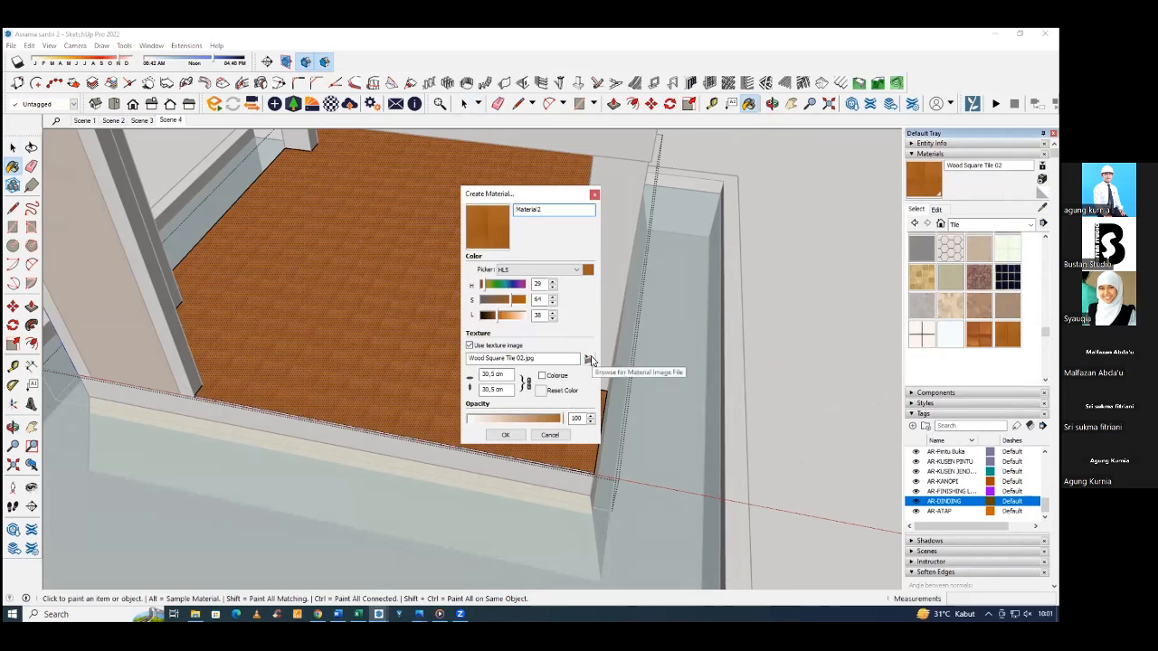
click(590, 360)
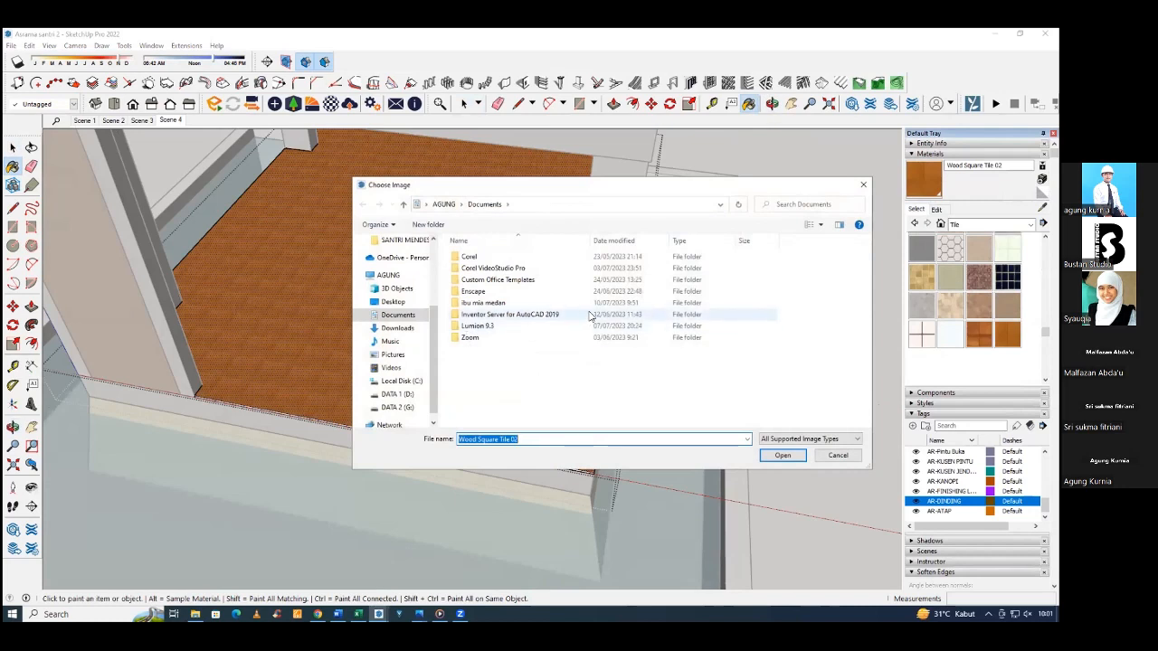
scroll(431, 391, down, 1)
click(396, 381)
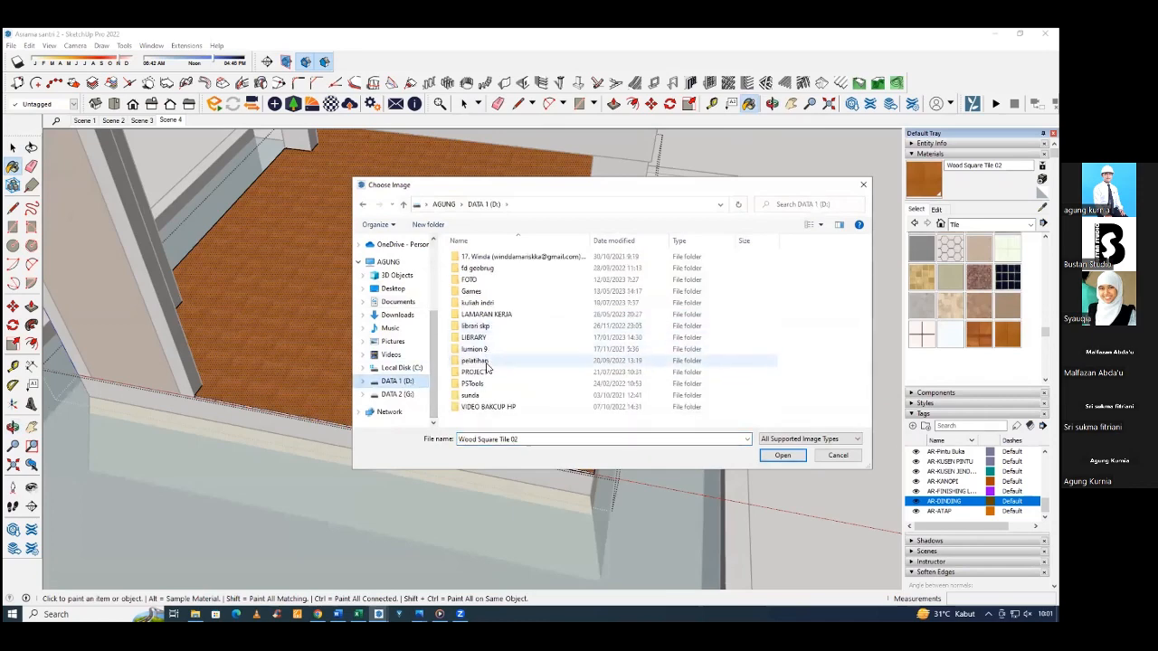
double_click(477, 337)
double_click(474, 338)
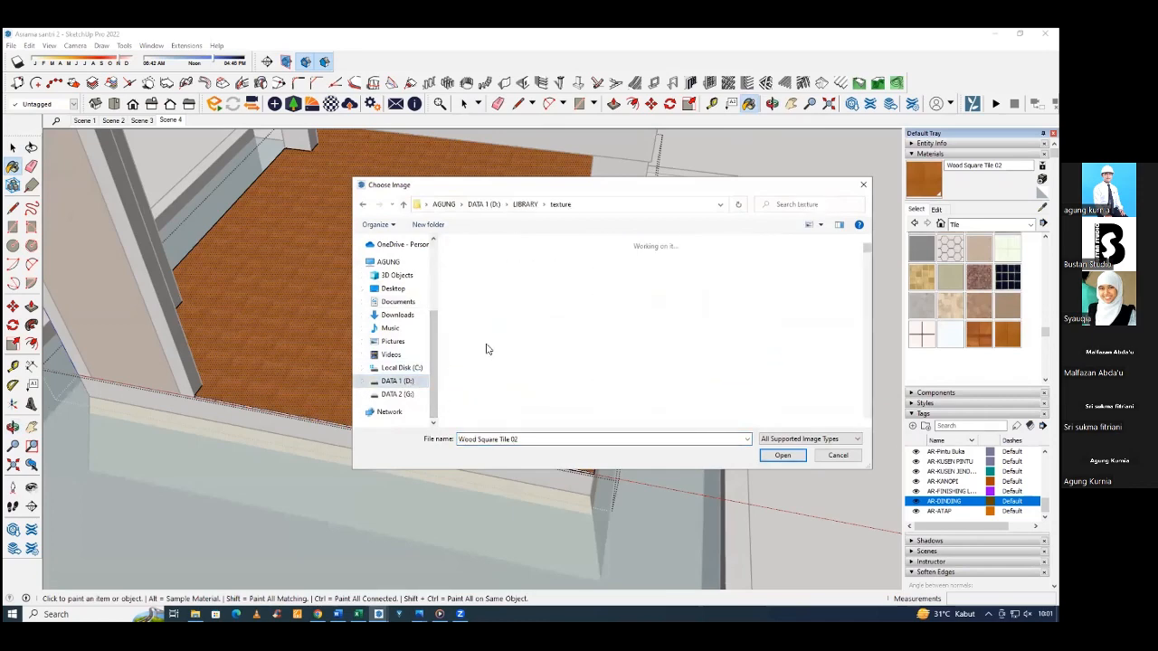
Look through the texture folder's flooring images and compare the square tile variants for a suitable floor texture.
scroll(529, 334, down, 10)
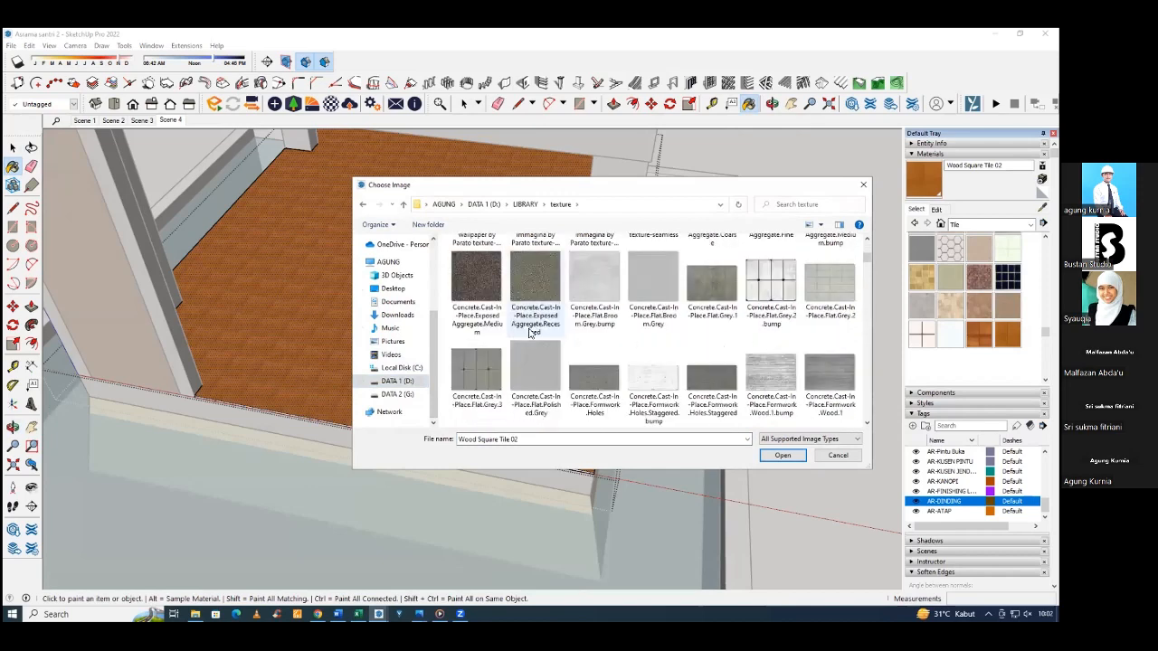
scroll(529, 335, down, 8)
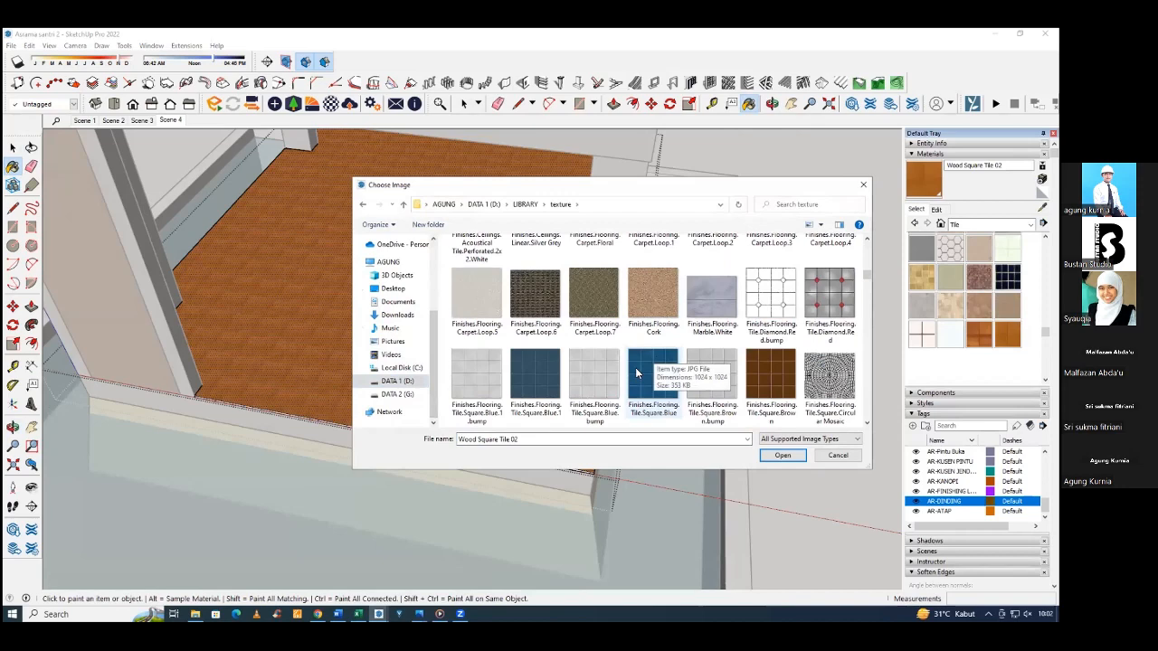
scroll(635, 368, down, 1)
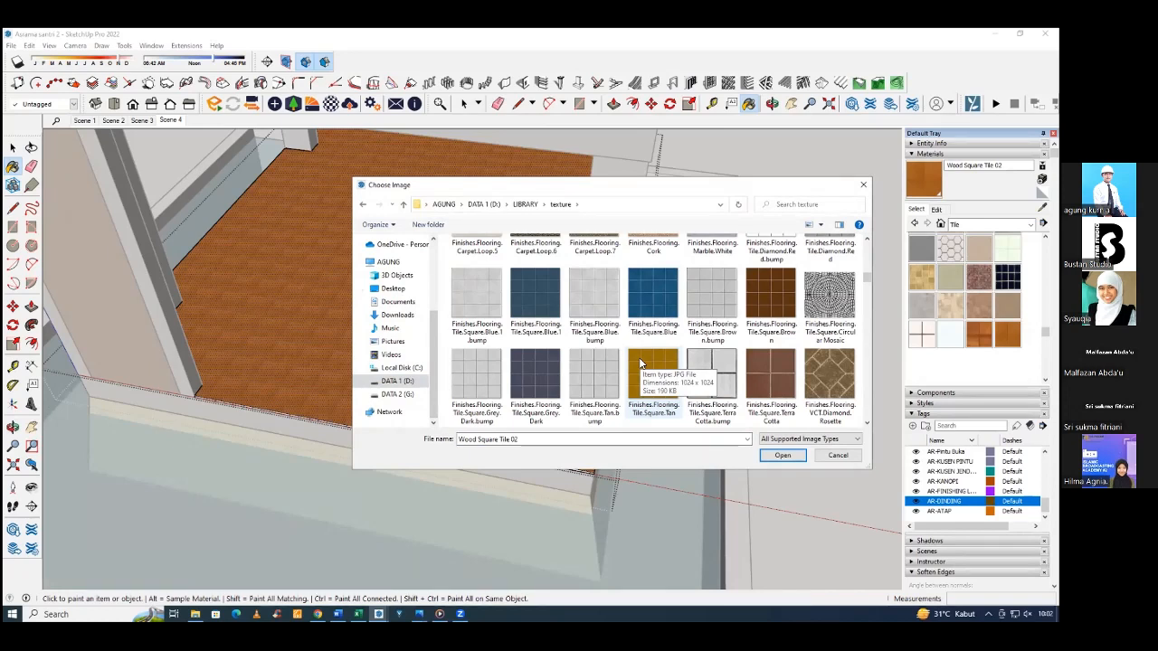
click(640, 363)
scroll(640, 362, down, 3)
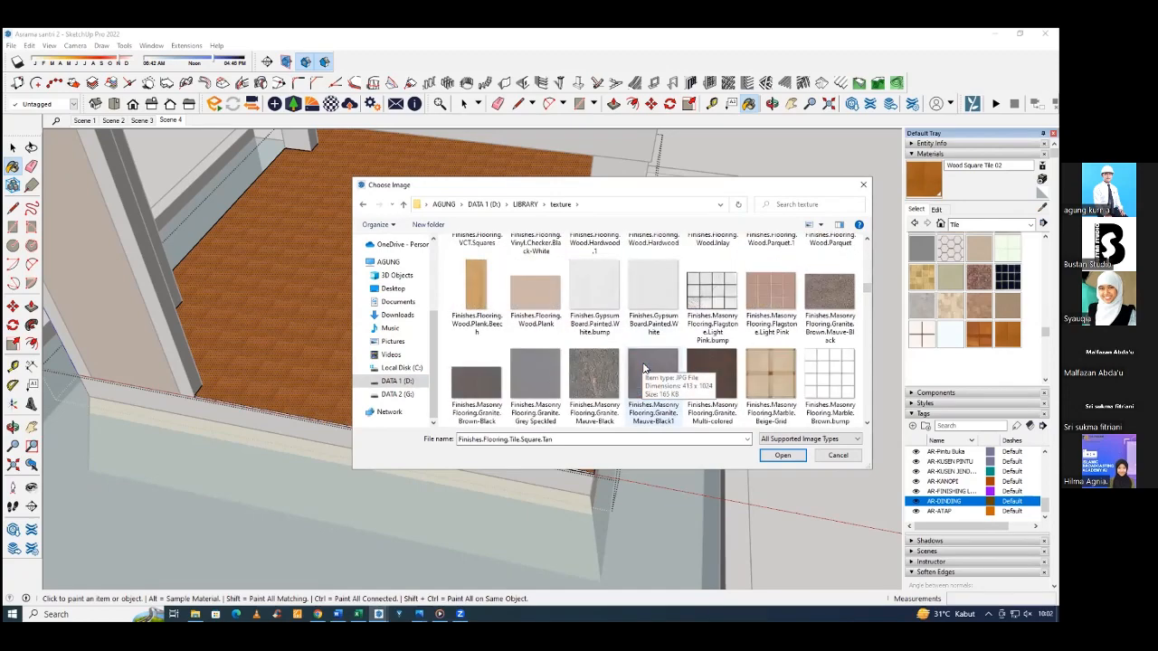
scroll(643, 367, down, 5)
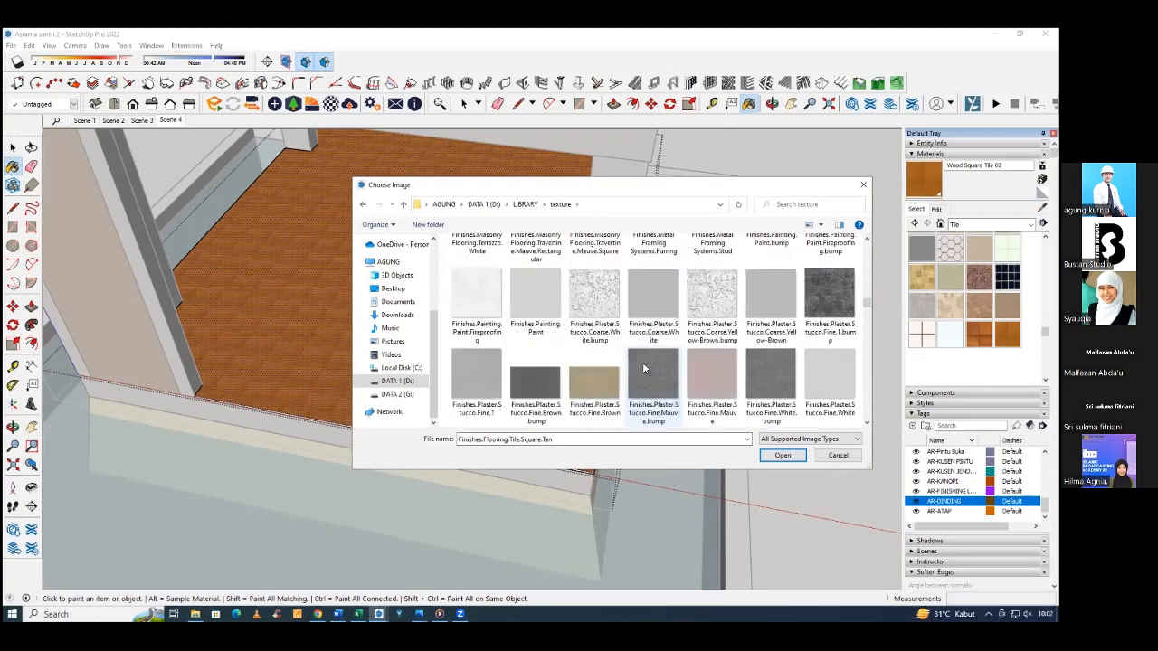
scroll(642, 366, up, 8)
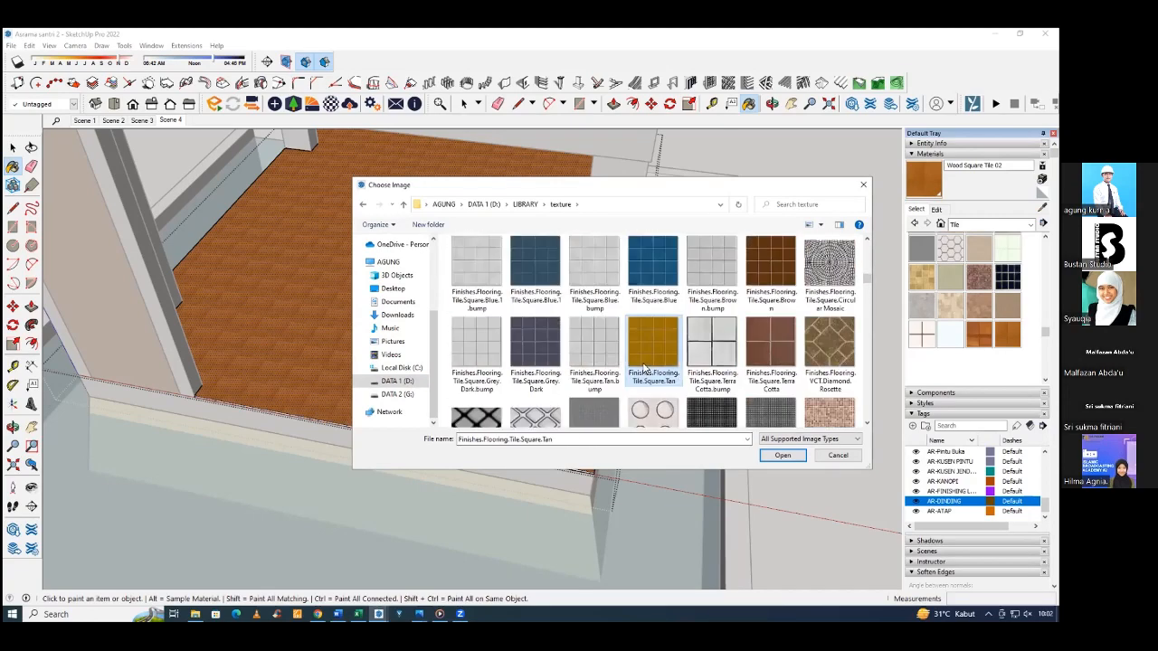
scroll(645, 368, up, 2)
click(769, 373)
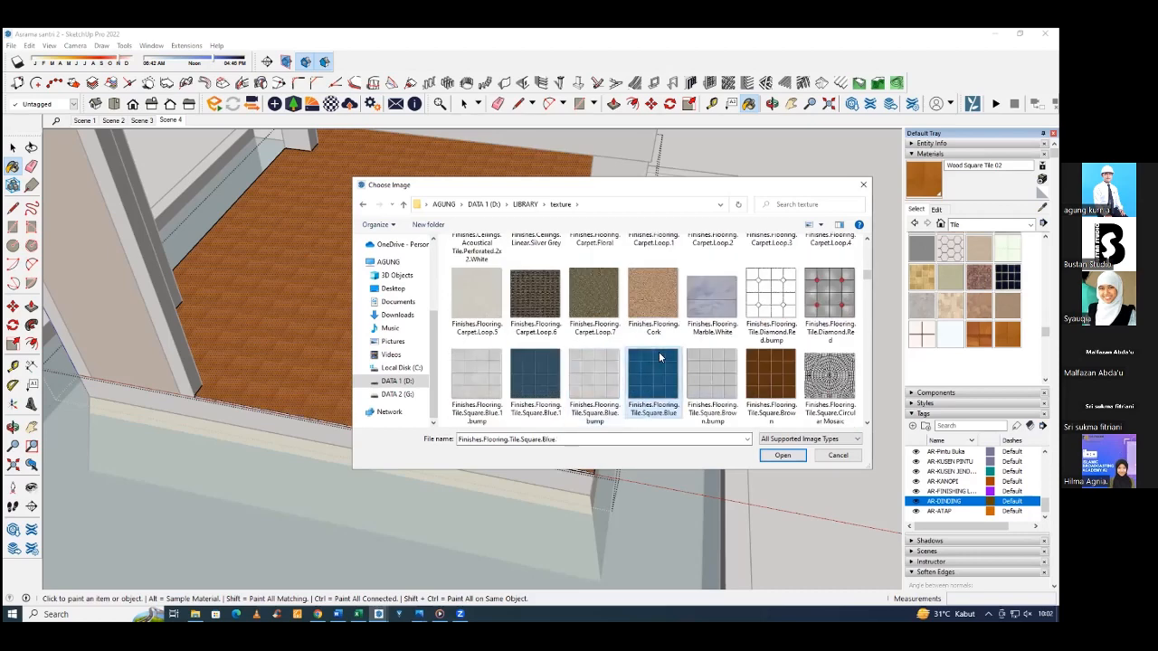
click(714, 373)
scroll(646, 371, down, 5)
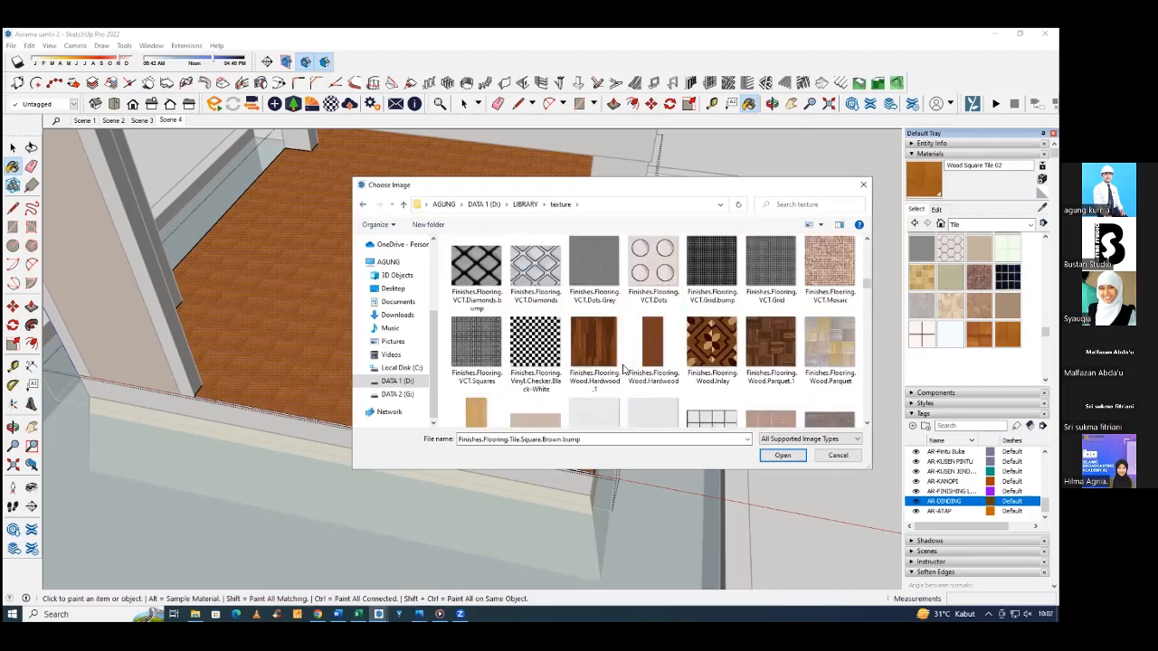
scroll(622, 367, up, 3)
scroll(623, 364, up, 1)
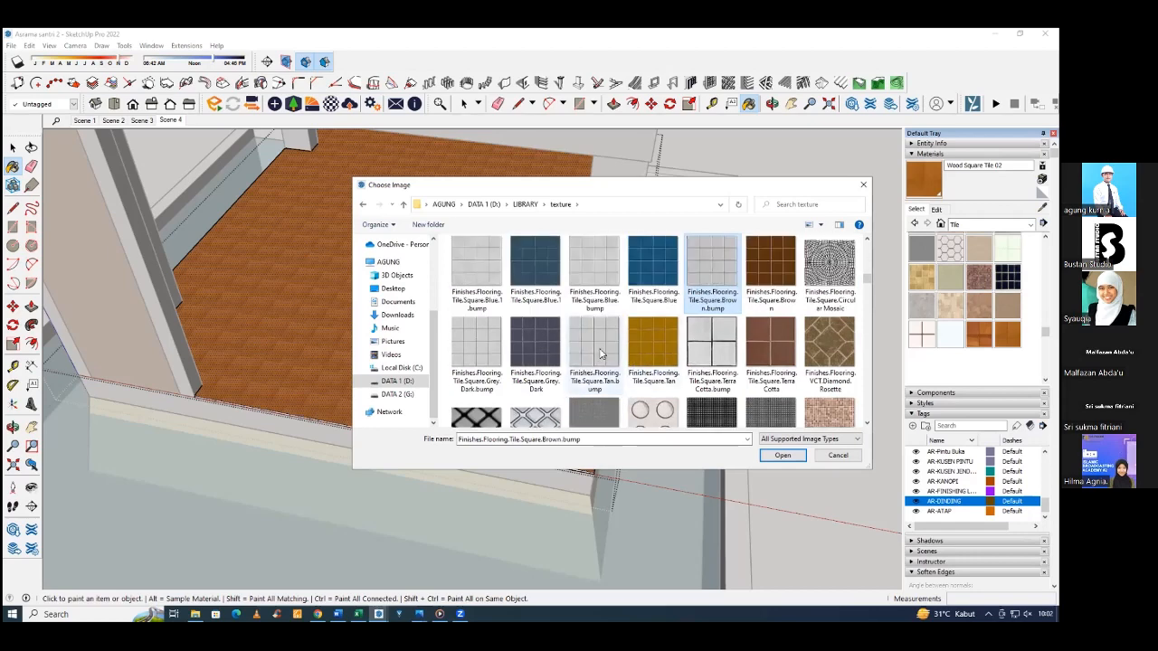
Load the light square tile image Finishes.Flooring.Tile.Square.Blue.1.bump as the new material's texture.
click(596, 351)
scroll(662, 342, up, 1)
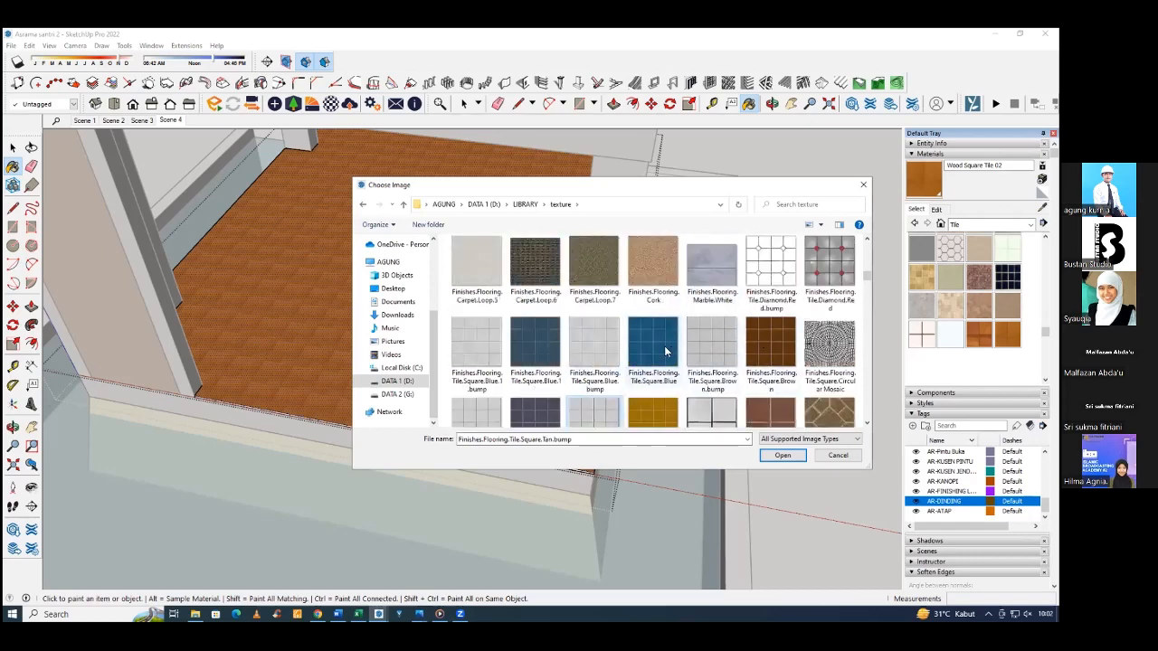
scroll(633, 353, up, 2)
scroll(583, 357, down, 1)
click(583, 357)
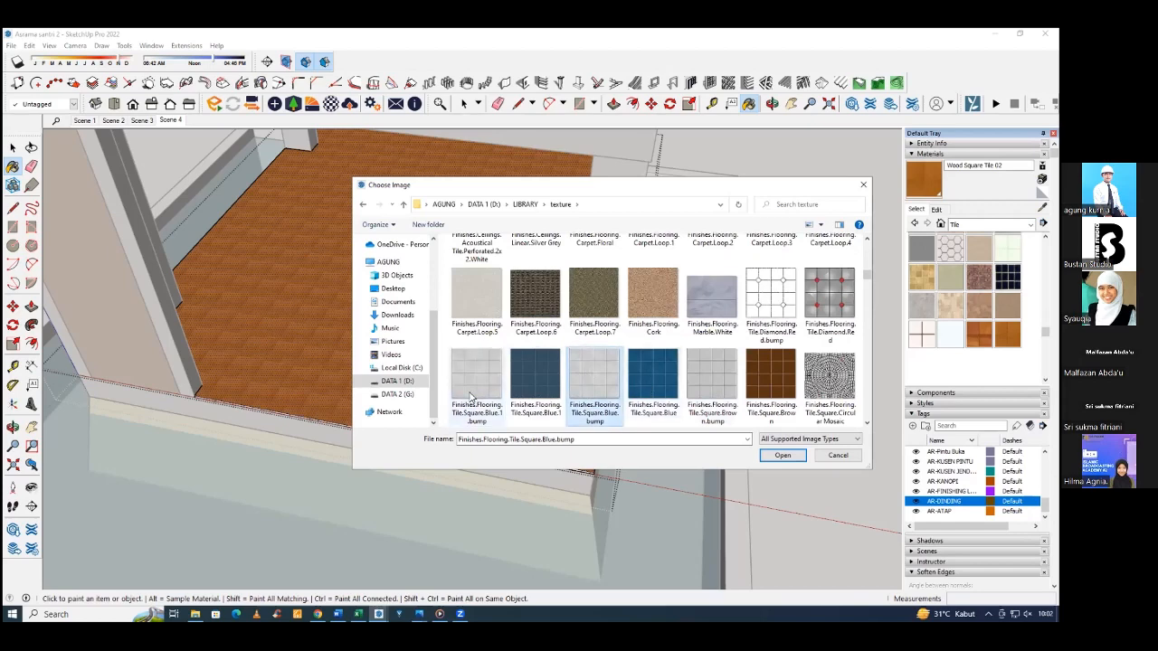
click(781, 455)
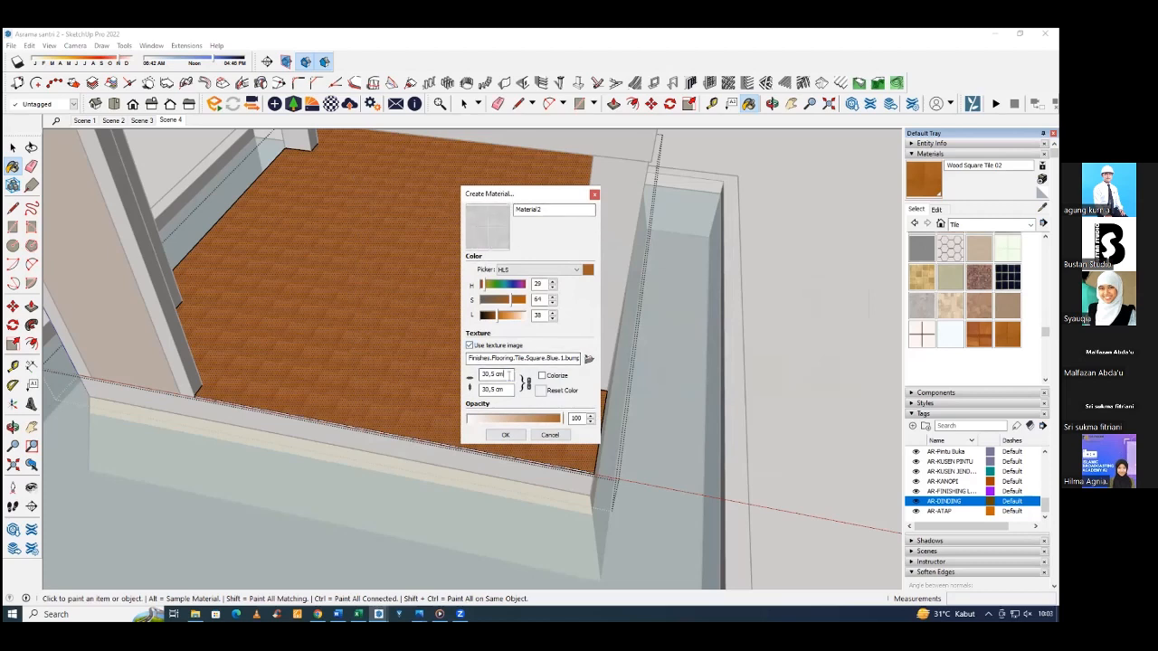
Set the texture width to 160 cm, create the material and paint the ground floor's top face with it.
drag(508, 375, 478, 375)
text(150)
click(506, 436)
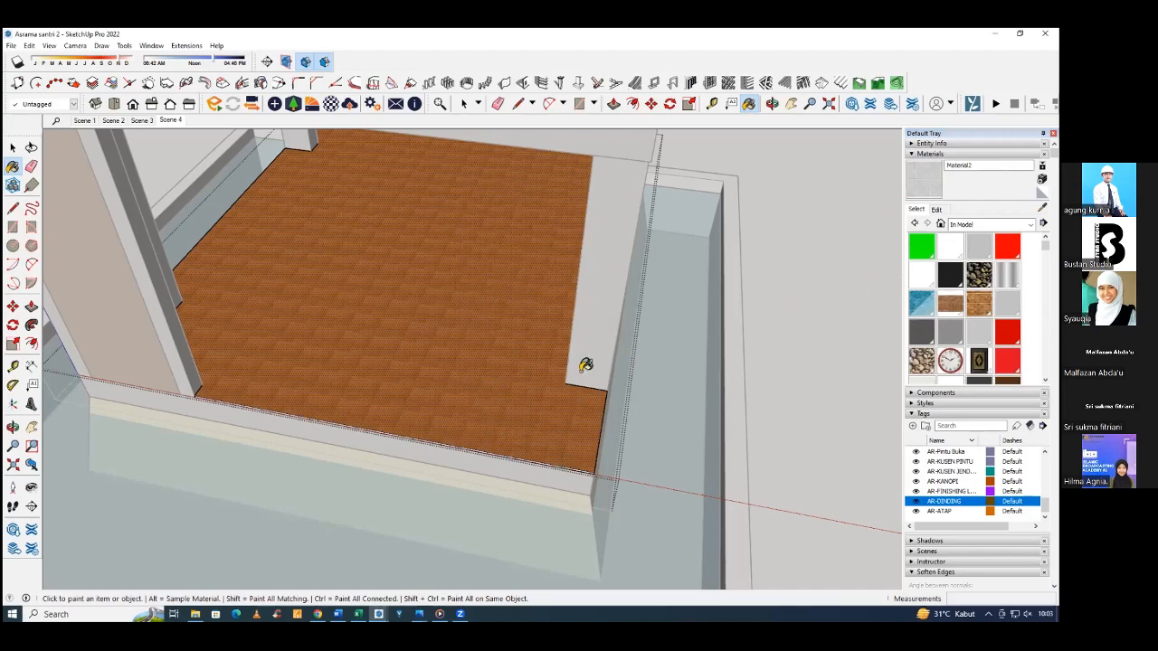
click(509, 359)
mouse_move(473, 390)
middle_down()
mouse_move(599, 389)
mouse_move(584, 364)
middle_up()
Measure one tile's width on the painted floor with the Line tool.
scroll(500, 366, up, 1)
key(l)
scroll(489, 375, up, 2)
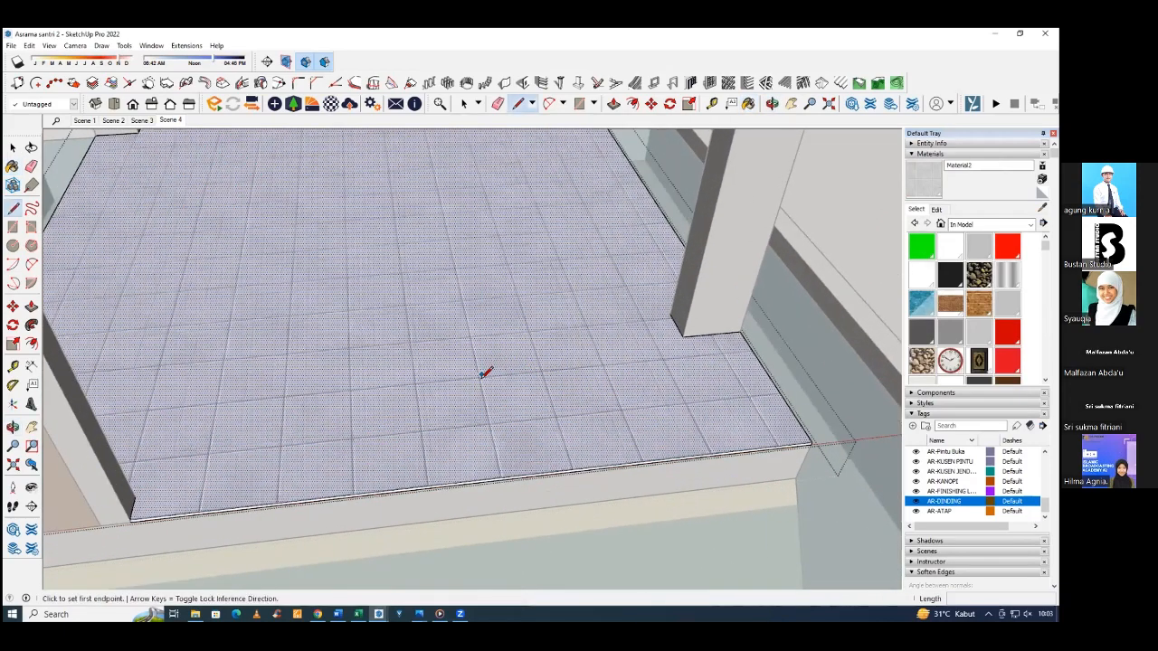
click(479, 379)
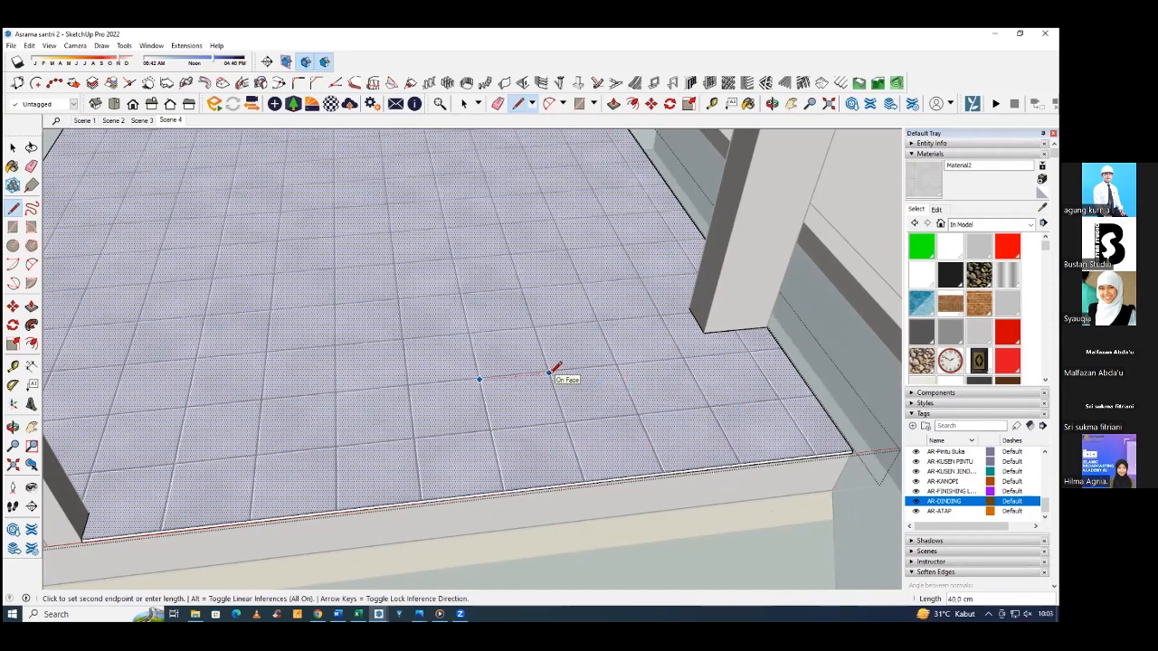
Set the tile material's texture width to 240 cm.
click(937, 209)
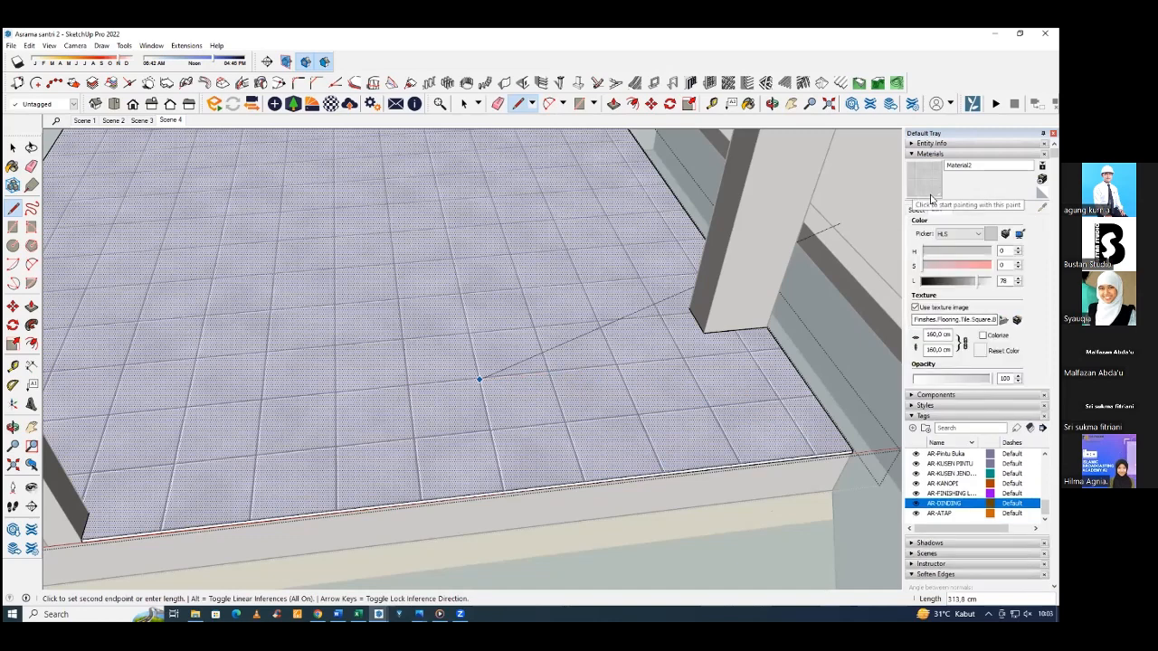
click(949, 333)
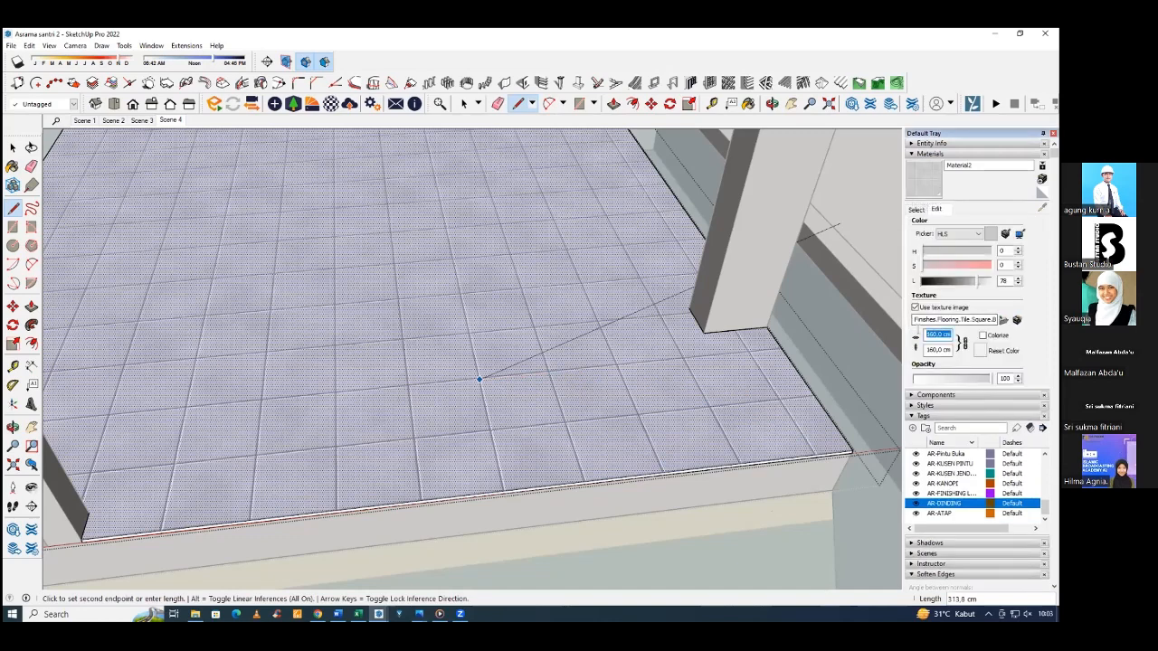
text(2)
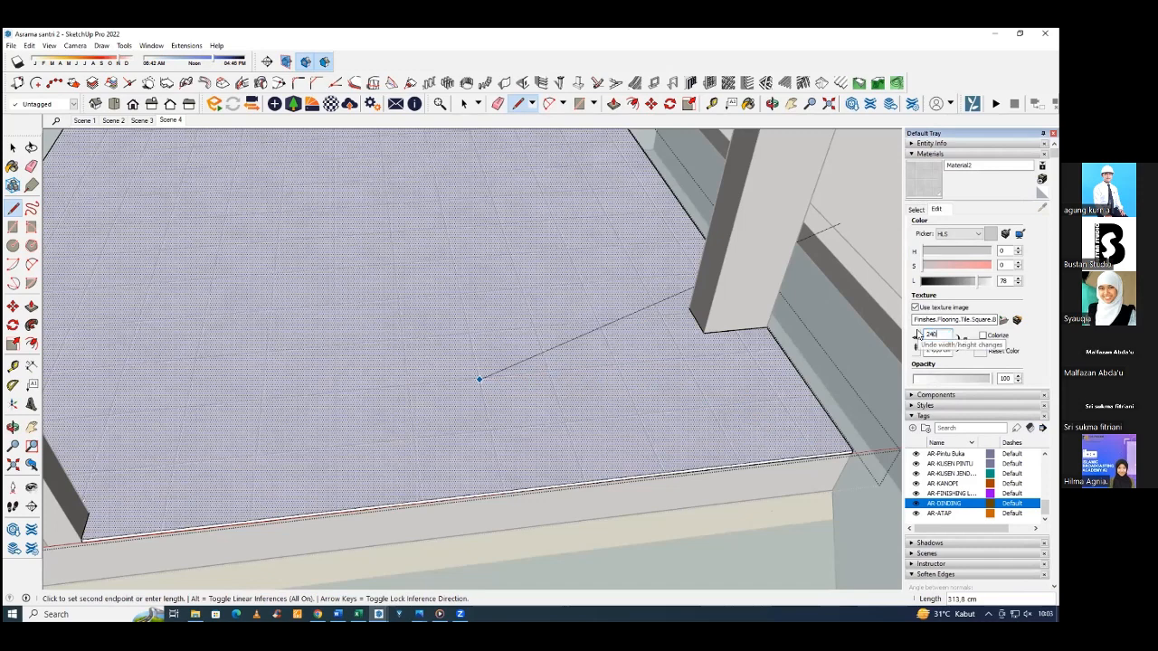
text(40)
key(Return)
Measure the enlarged tile's width along its joint with the Line tool without drawing an edge.
middle_drag(542, 383, 528, 401)
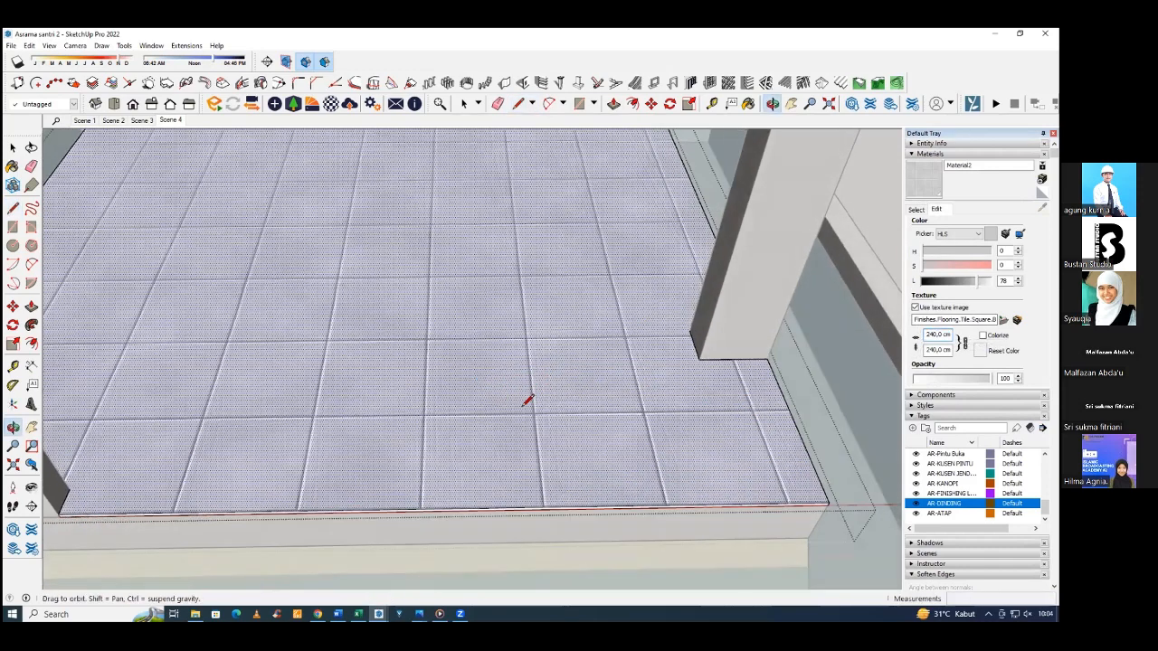
key(l)
click(427, 339)
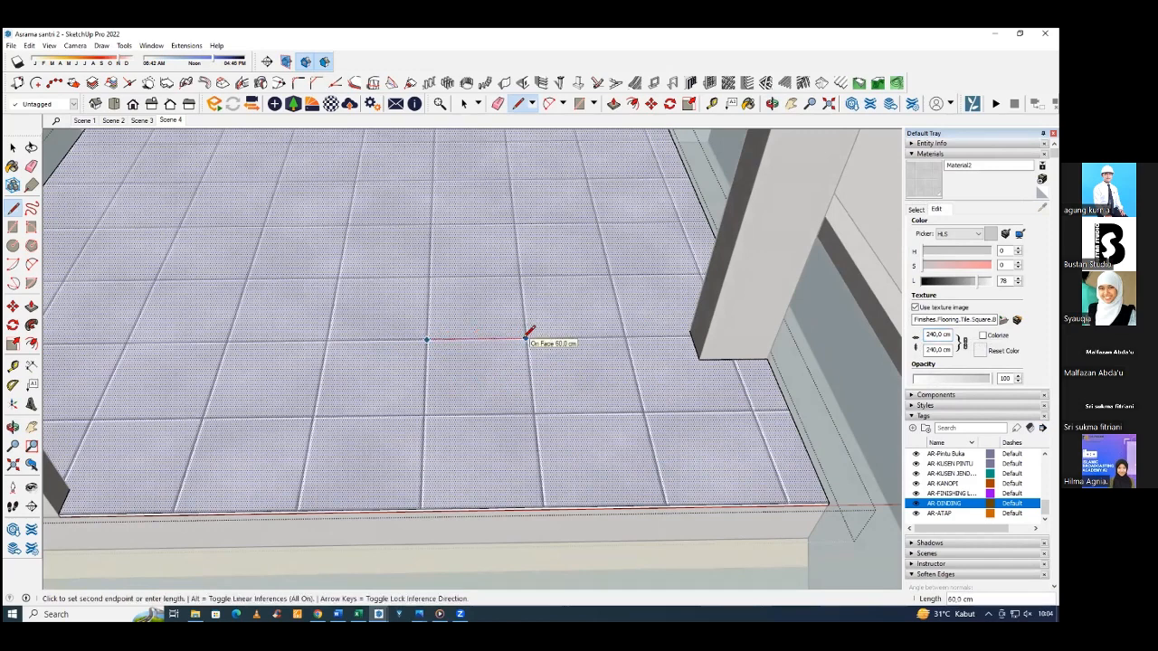
scroll(527, 337, down, 3)
middle_drag(527, 336, 581, 330)
key(space)
scroll(466, 329, down, 2)
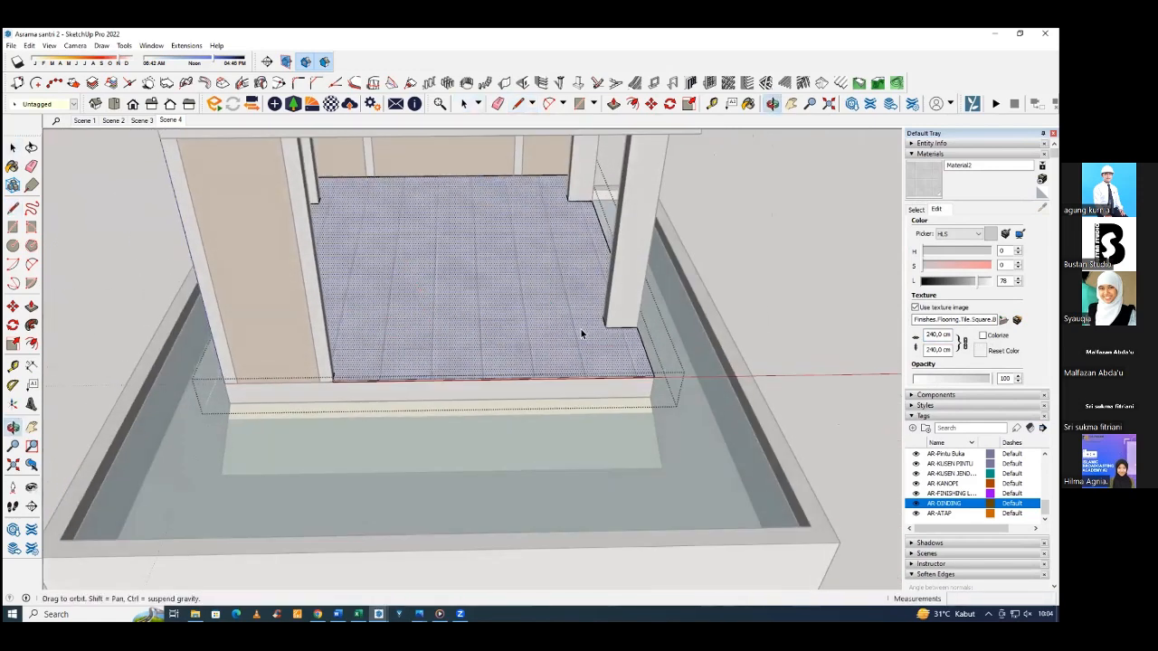
Set the tile material's texture width to 160 cm.
click(932, 334)
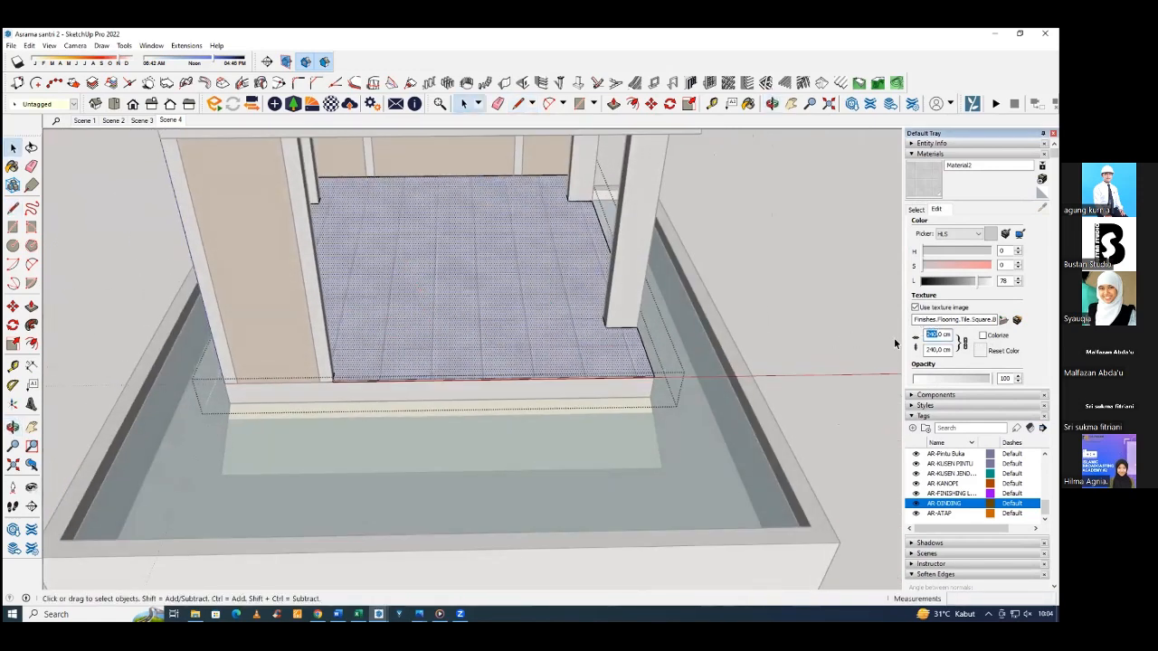
text(16)
key(Return)
text(0)
key(Return)
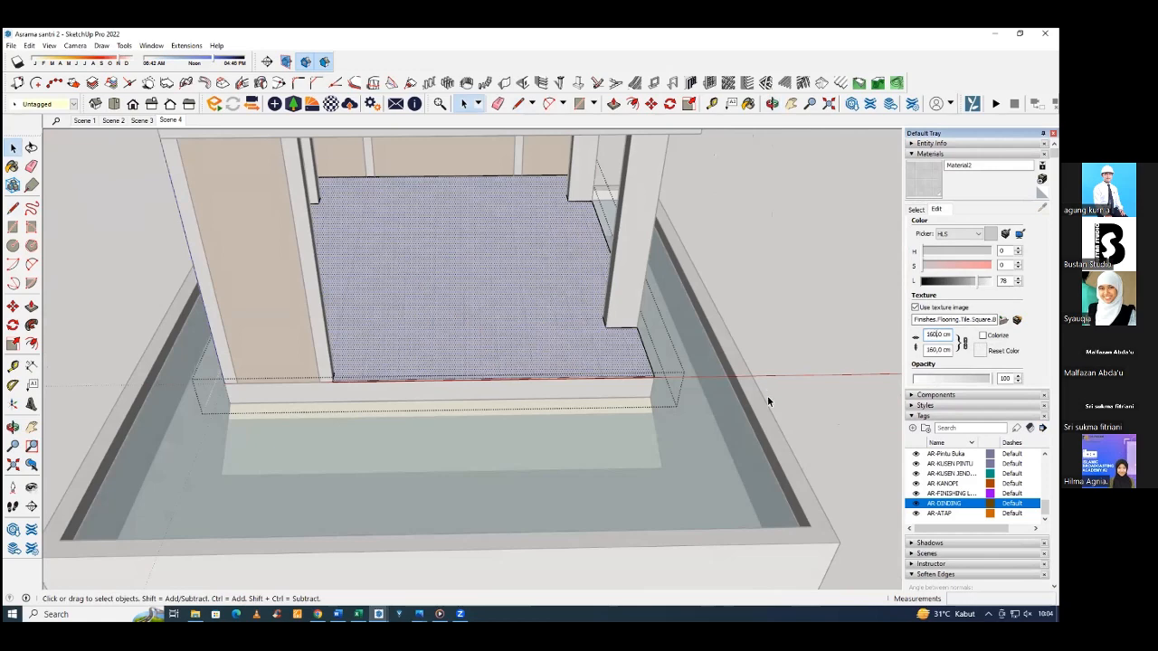
Start positioning the tile texture on the ground floor's top face and move its red pin towards the front outer corner.
middle_drag(470, 391, 598, 426)
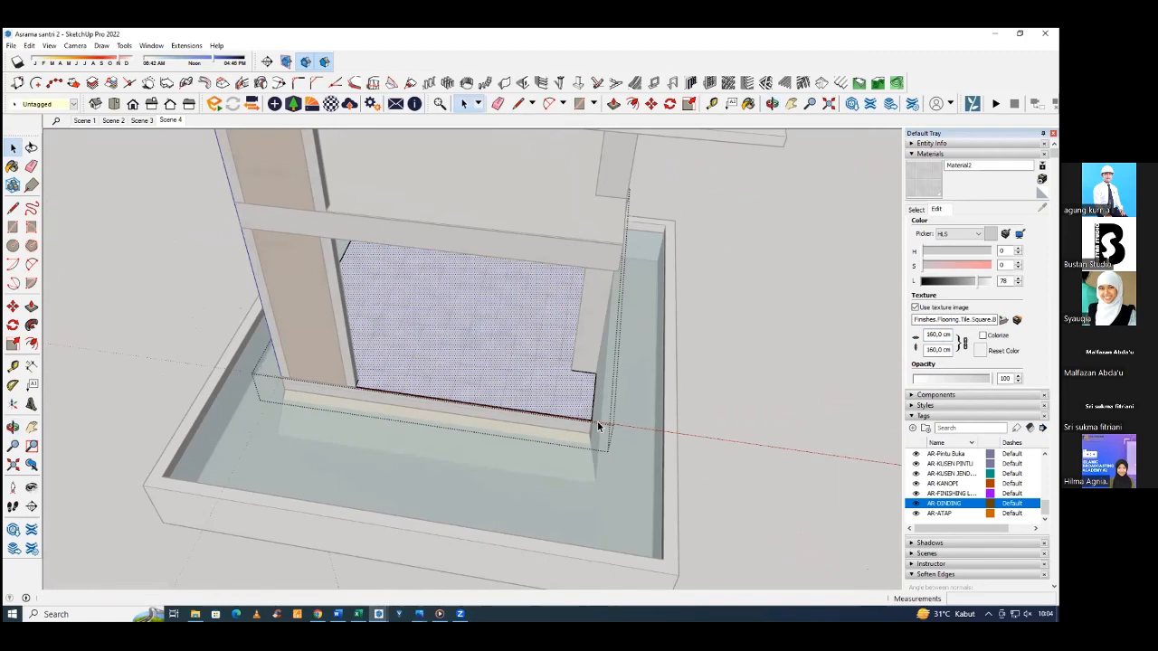
middle_drag(564, 347, 539, 462)
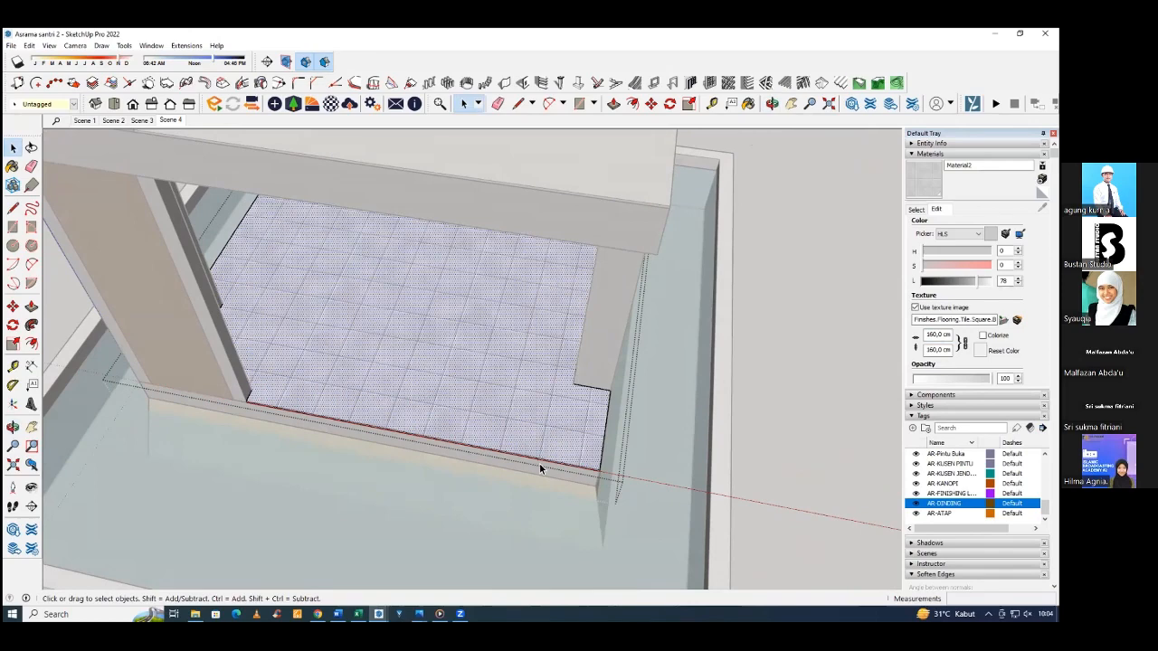
middle_drag(539, 463, 505, 394)
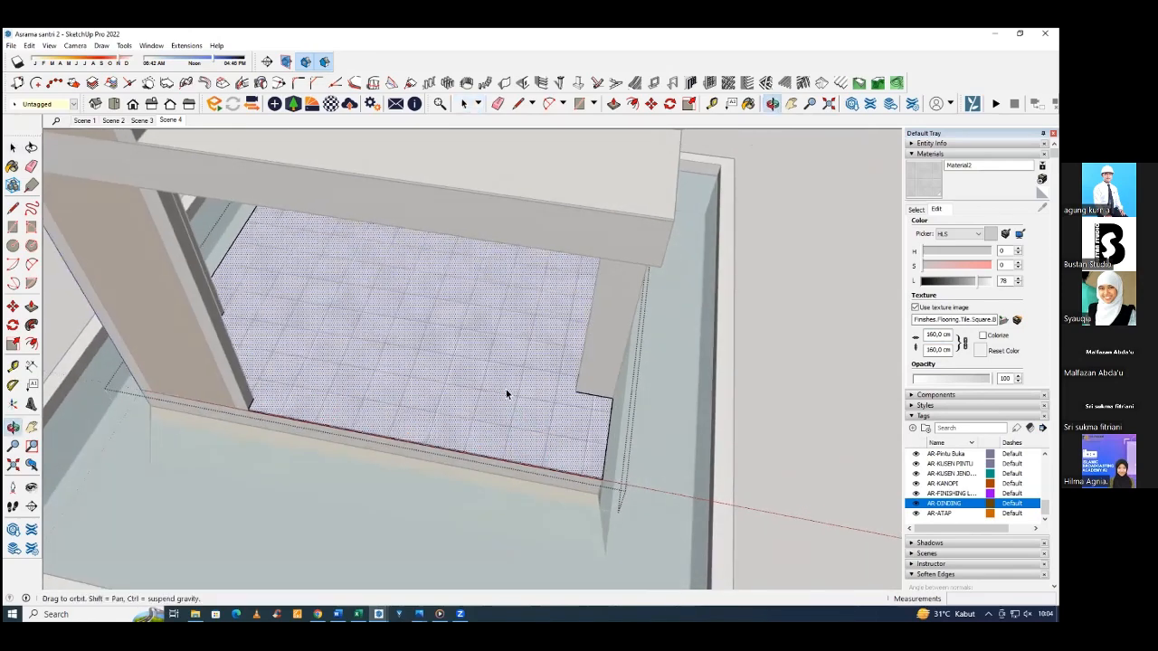
scroll(506, 394, up, 5)
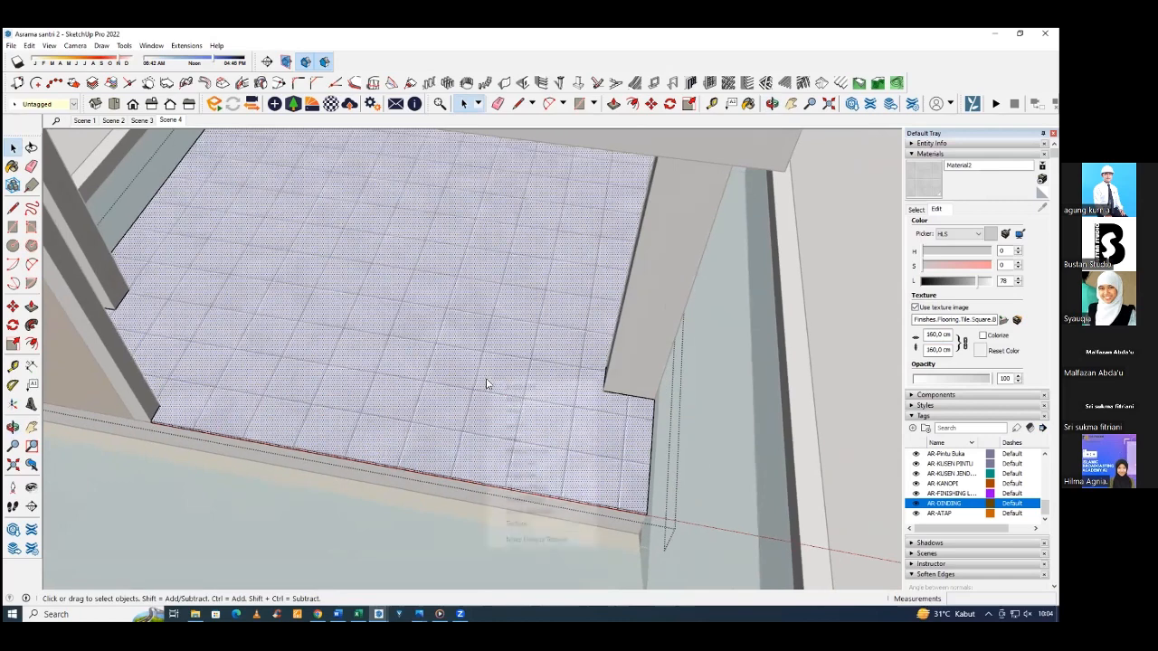
mouse_move(536, 529)
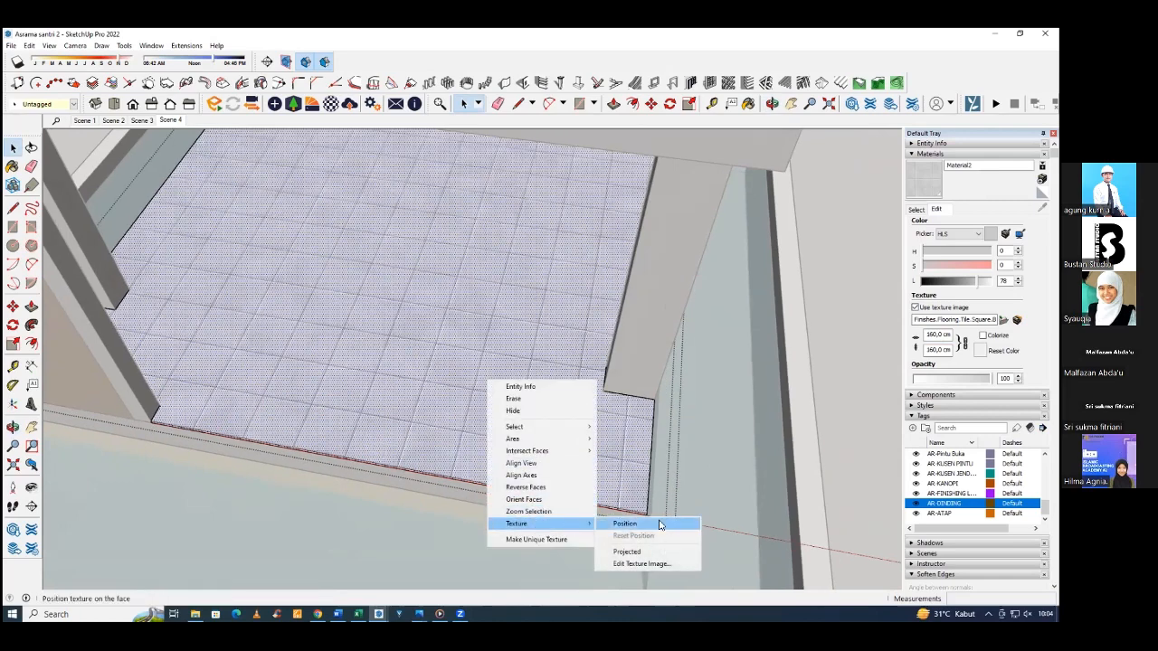
click(626, 524)
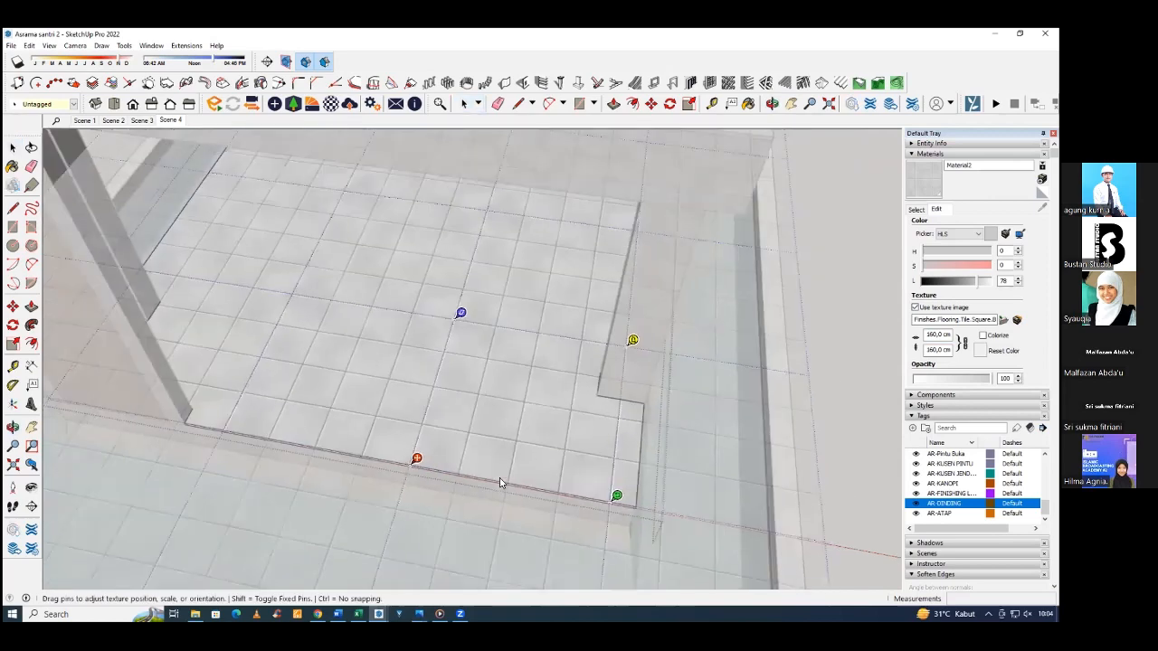
drag(420, 460, 605, 389)
Align the texture's red move pin with the floor's front outer corner so the tile joints start there.
mouse_move(596, 440)
middle_down()
mouse_move(443, 439)
mouse_move(530, 436)
mouse_move(481, 550)
middle_up()
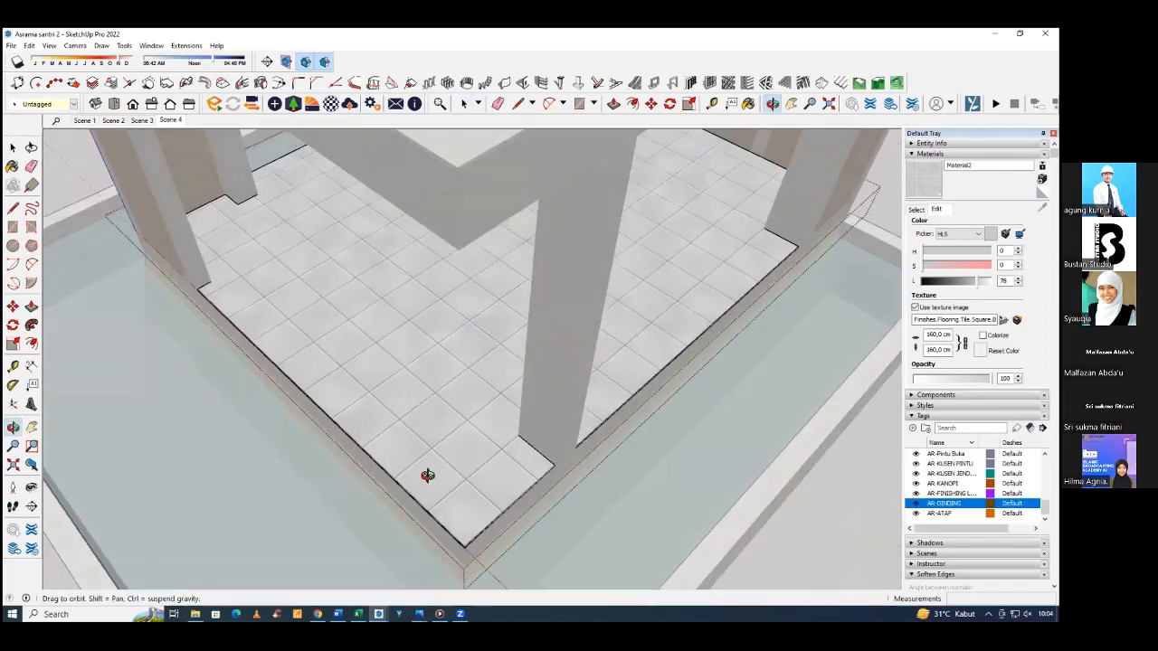
mouse_move(427, 475)
middle_down()
mouse_move(426, 422)
mouse_move(429, 455)
middle_up()
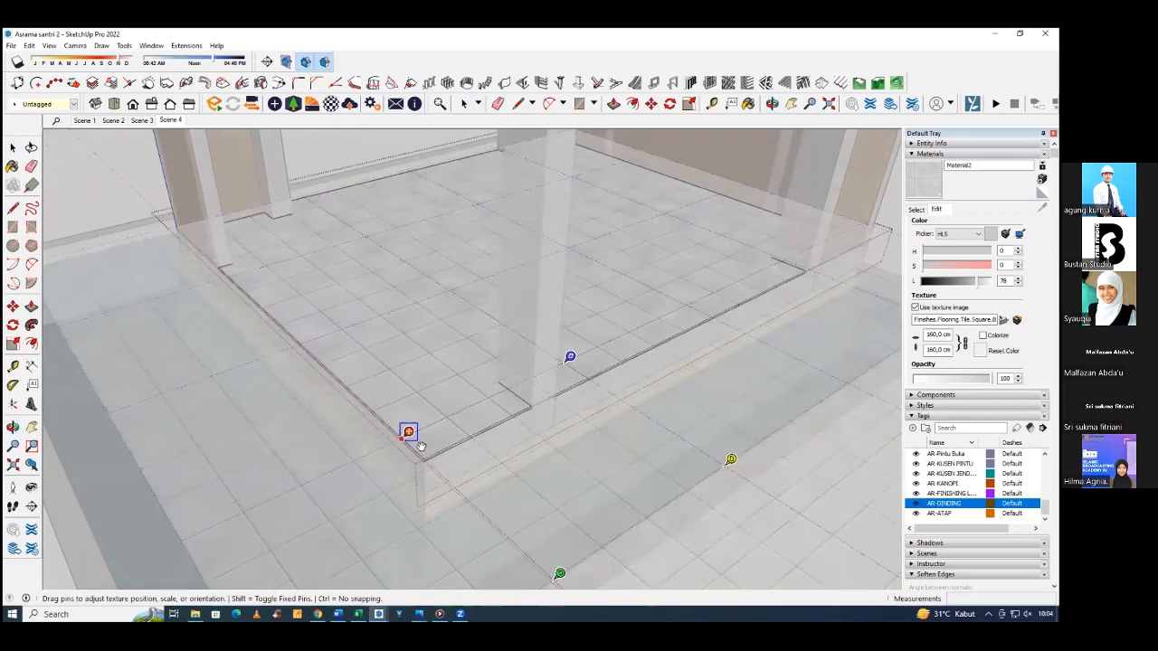
drag(421, 447, 426, 454)
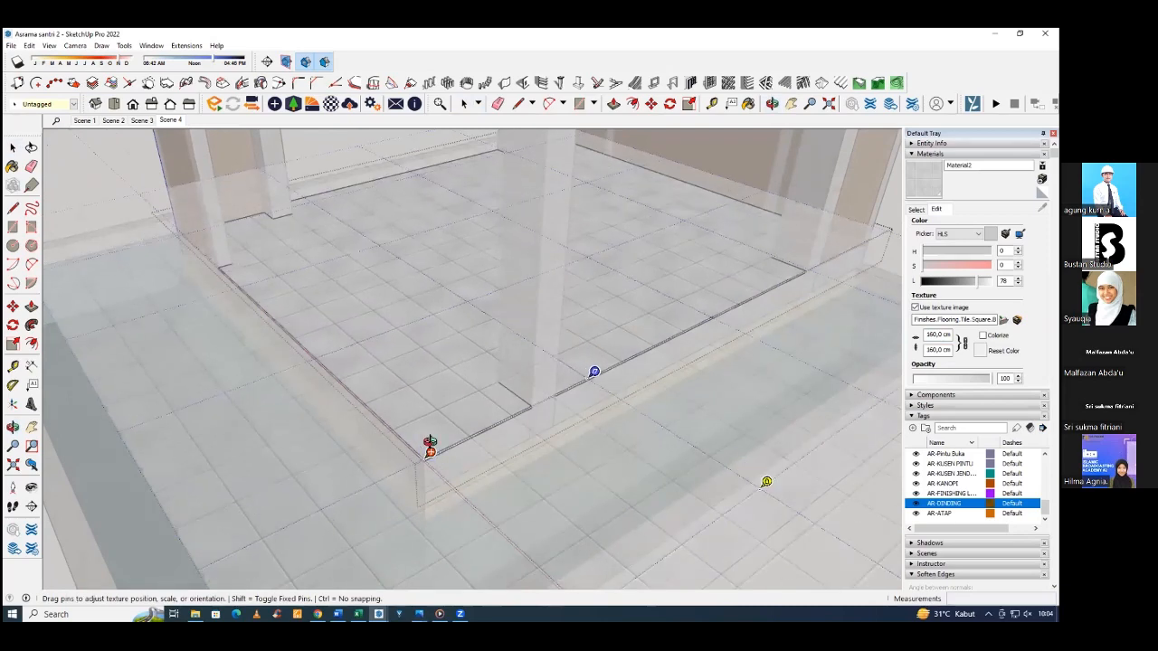
middle_drag(430, 448, 760, 407)
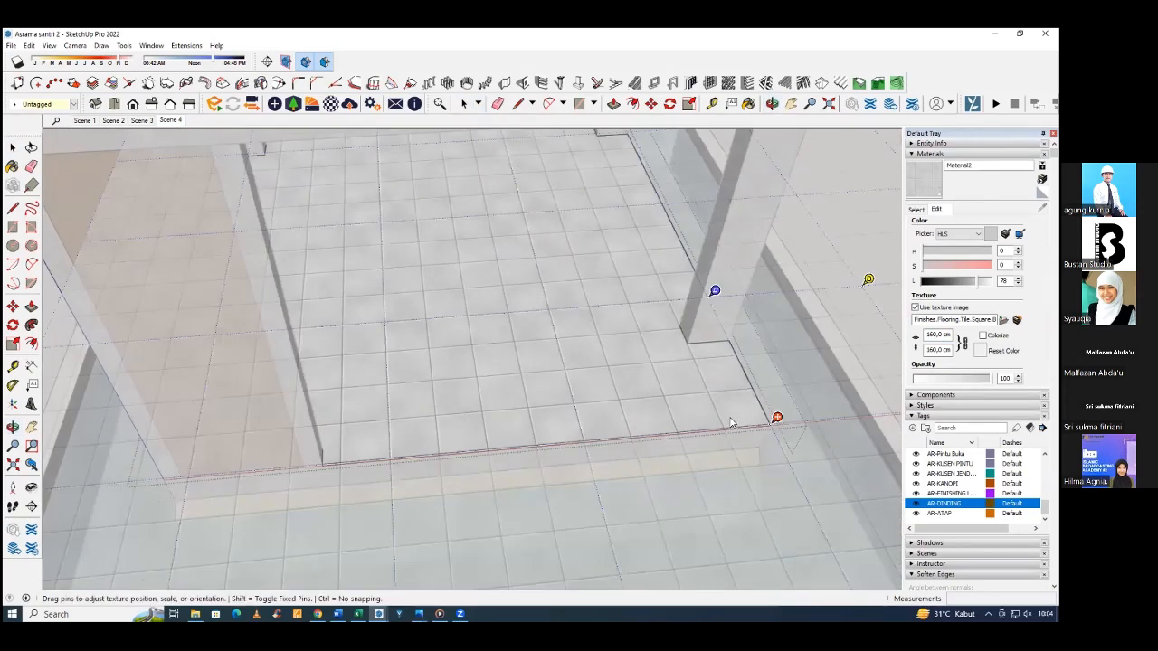
mouse_move(775, 418)
mouse_down()
mouse_move(718, 421)
mouse_move(776, 418)
mouse_up()
Rotate the tile texture about the corner pin with the green pin into a diagonal layout.
middle_drag(716, 430, 674, 442)
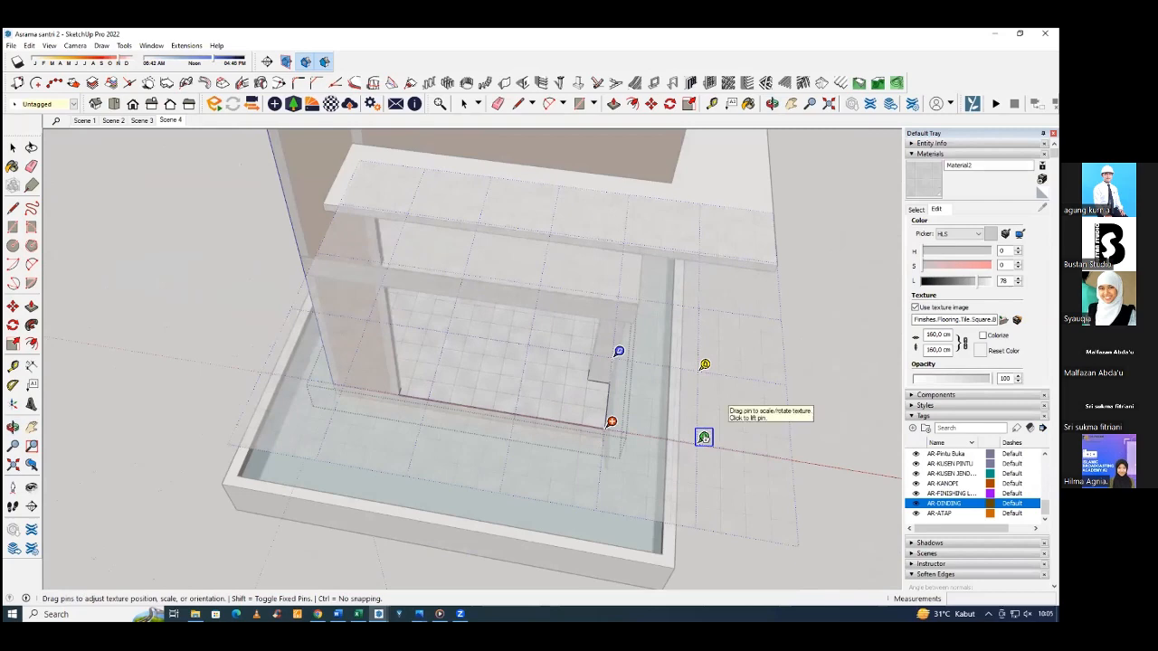
drag(704, 438, 681, 383)
middle_drag(624, 414, 679, 372)
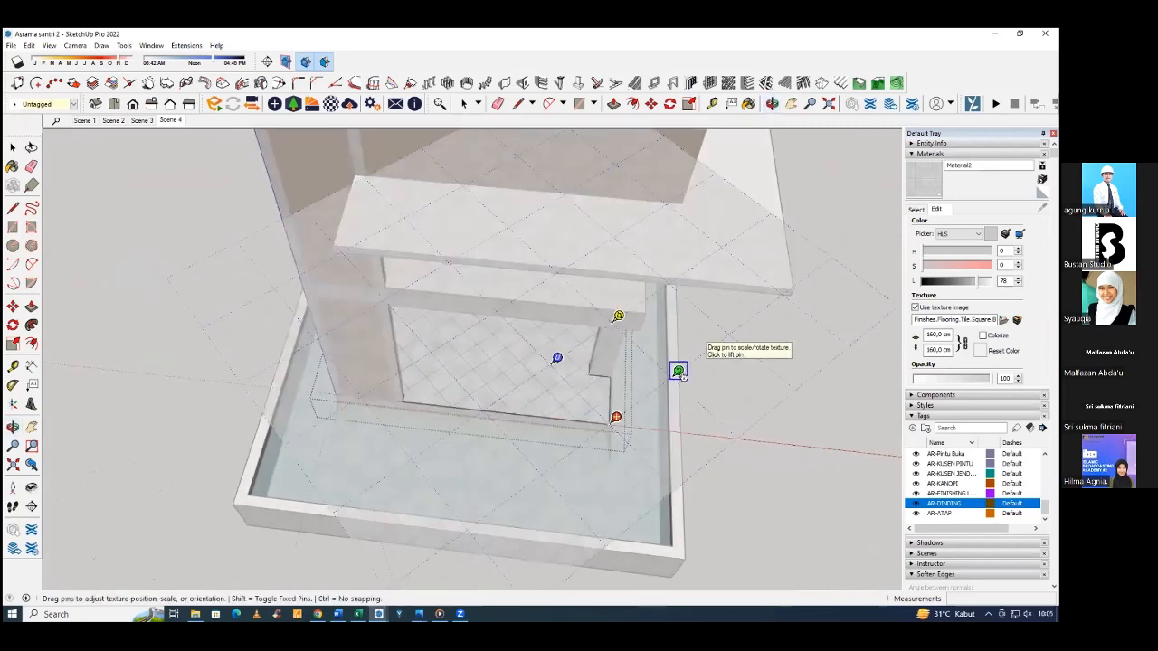
Rotate the ground floor's tile texture about its corner pin and finish positioning it.
mouse_move(679, 371)
mouse_down()
mouse_move(636, 347)
mouse_move(639, 331)
mouse_move(678, 371)
mouse_up()
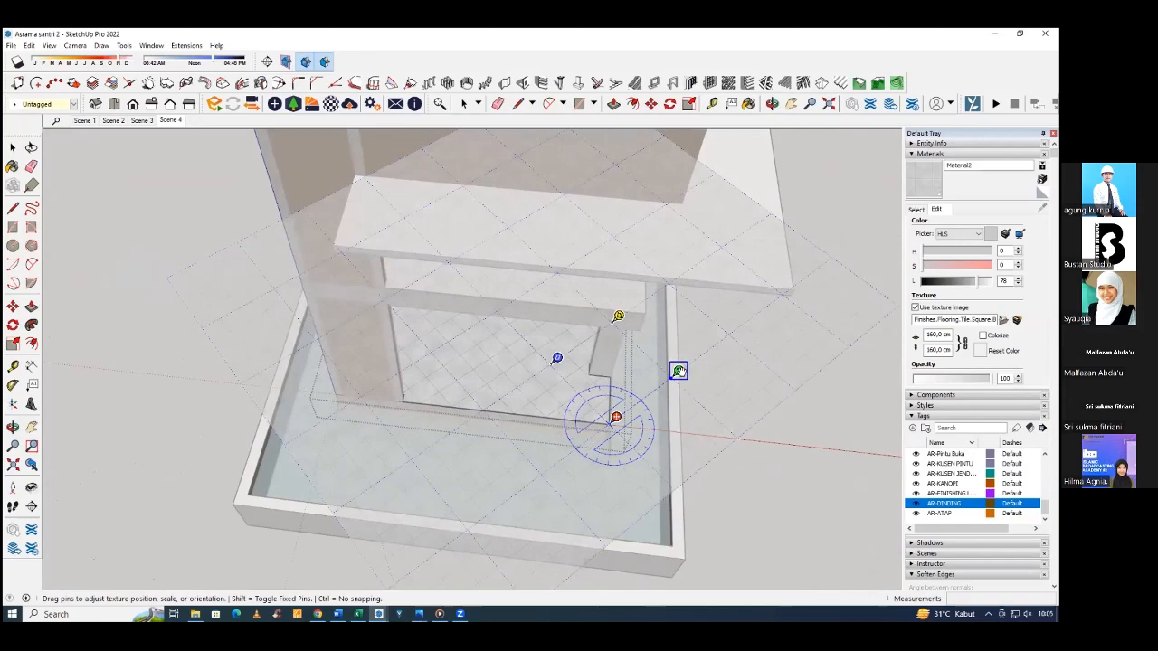
middle_drag(678, 371, 569, 389)
double_click(569, 389)
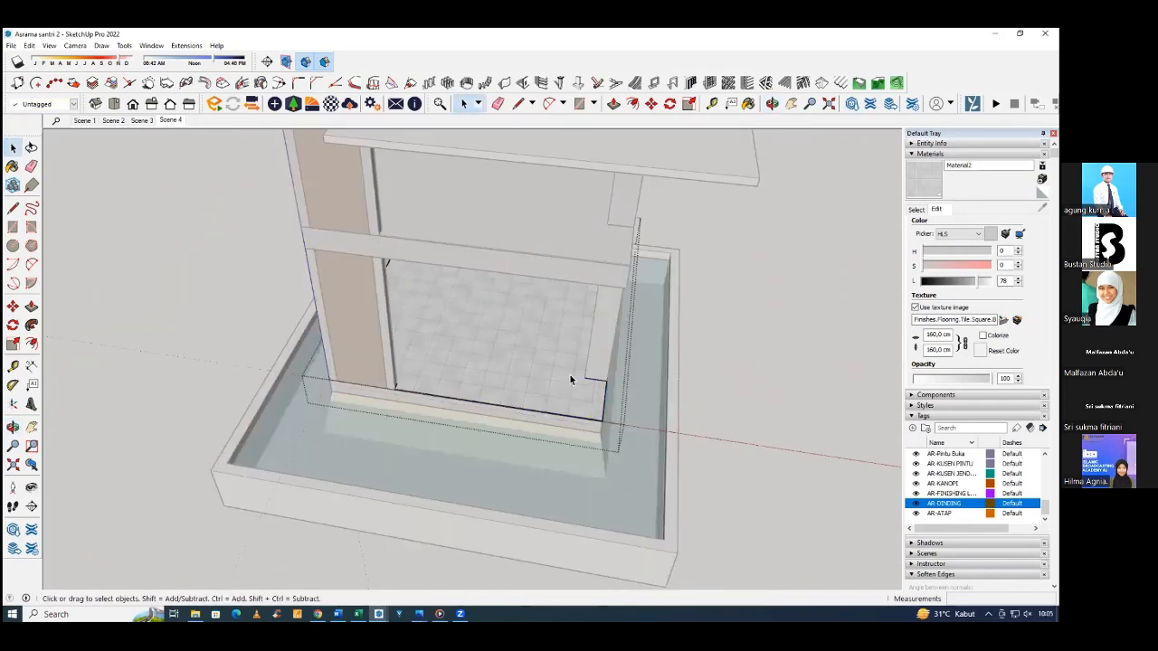
Reposition the ground floor's tile texture with its move pin at the front outer corner and the joints parallel to the floor edges.
click(549, 374)
scroll(550, 375, up, 5)
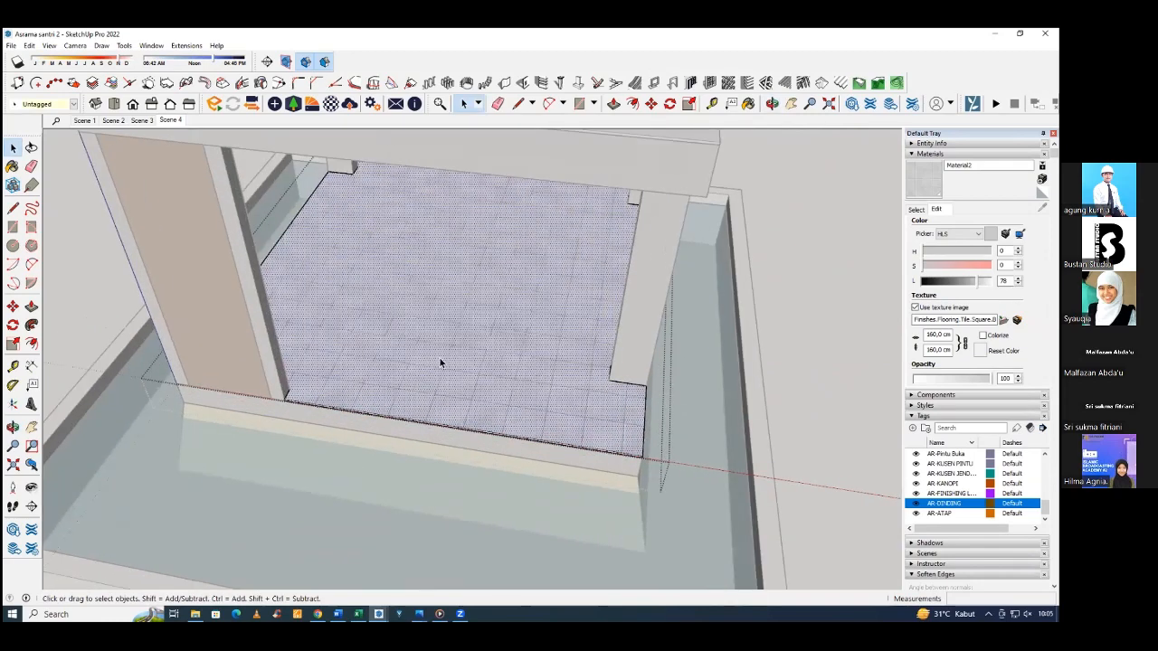
right_click(462, 349)
mouse_move(509, 495)
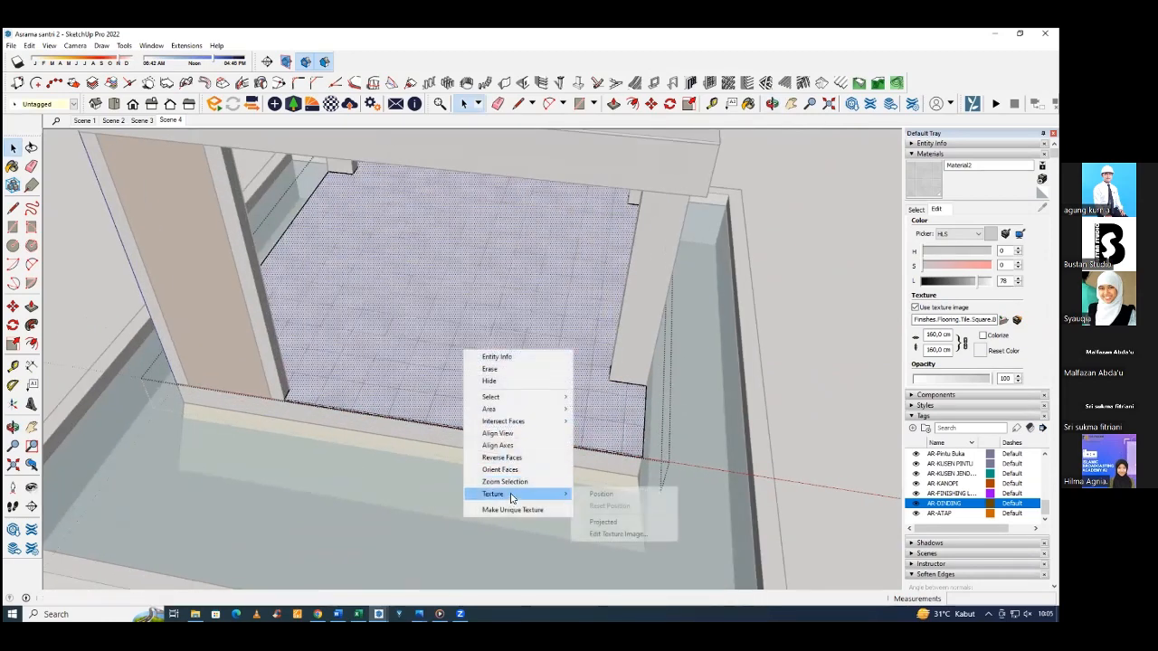
click(602, 494)
drag(322, 397, 632, 447)
mouse_move(632, 447)
middle_down()
mouse_move(574, 390)
mouse_move(550, 384)
middle_up()
scroll(559, 375, down, 2)
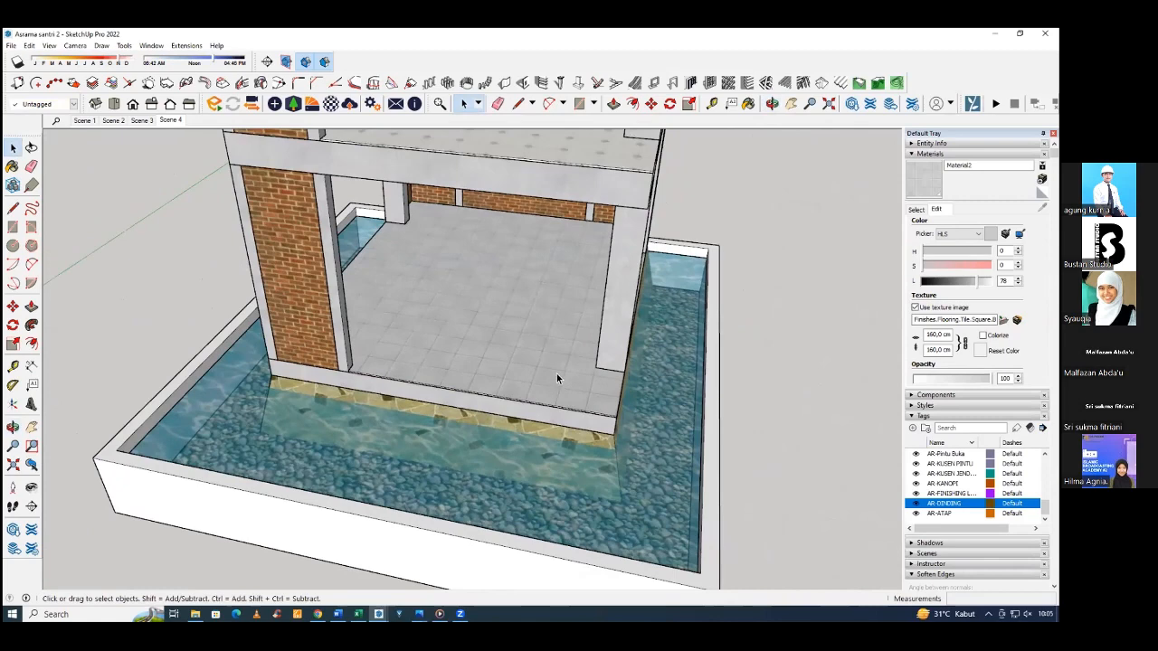
Examine the tile layout on the ground floor and the patterned tile layout on the upper floor's front corner.
scroll(557, 374, down, 4)
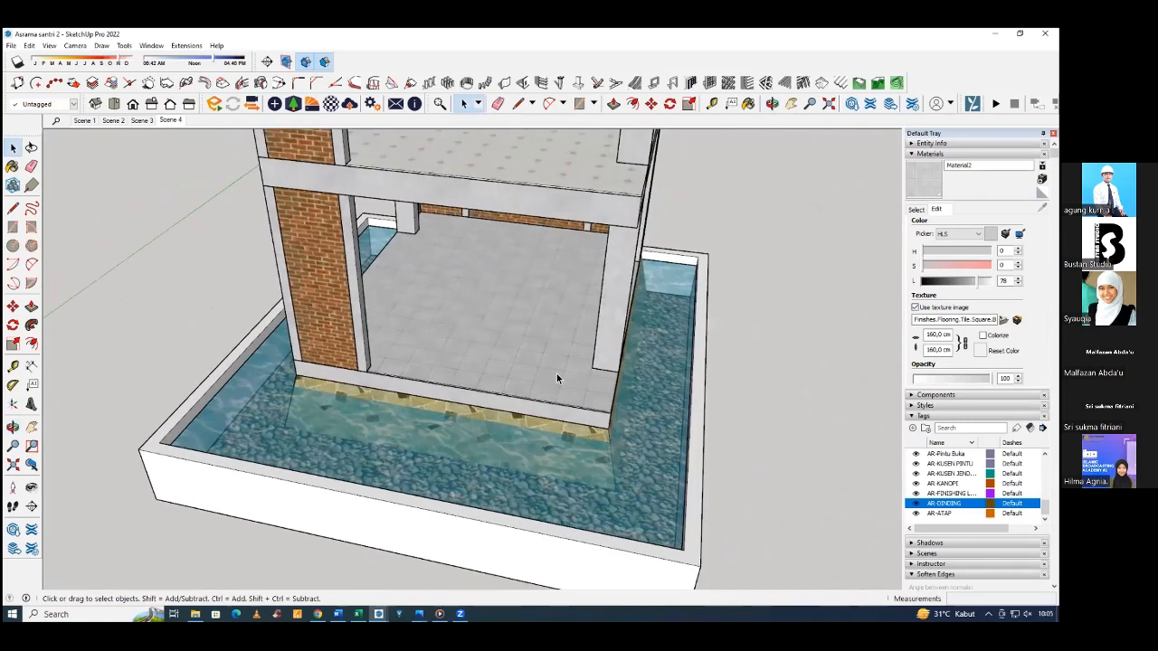
middle_drag(555, 380, 542, 352)
scroll(538, 279, up, 8)
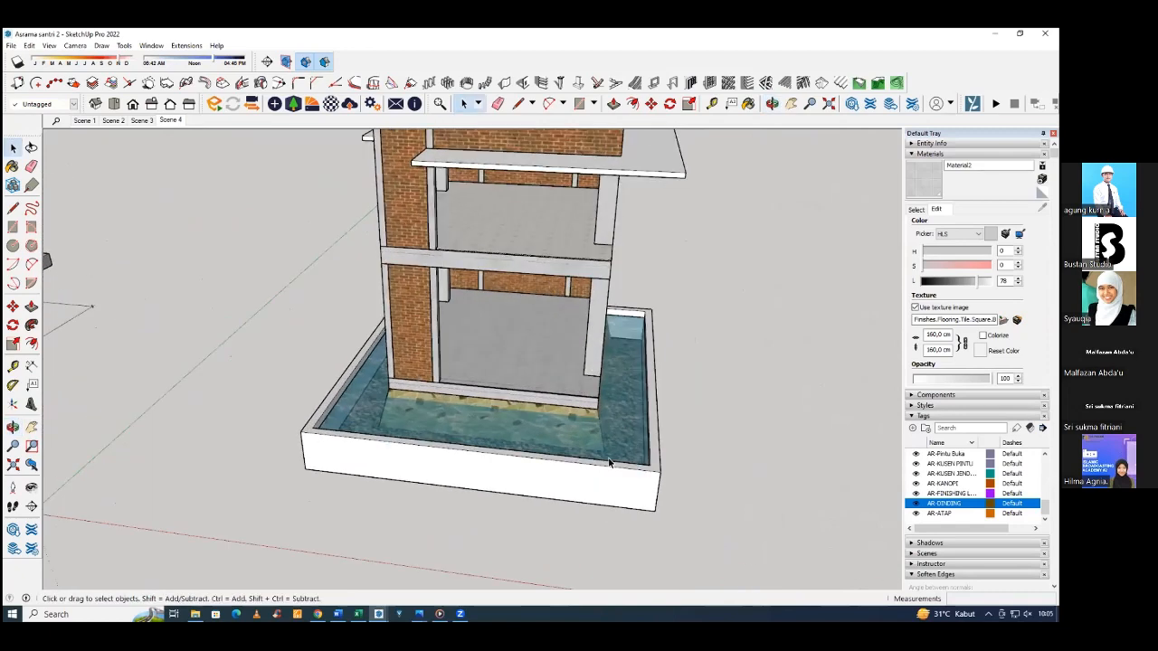
mouse_move(558, 242)
middle_down()
mouse_move(419, 274)
mouse_move(516, 369)
middle_up()
scroll(515, 369, up, 3)
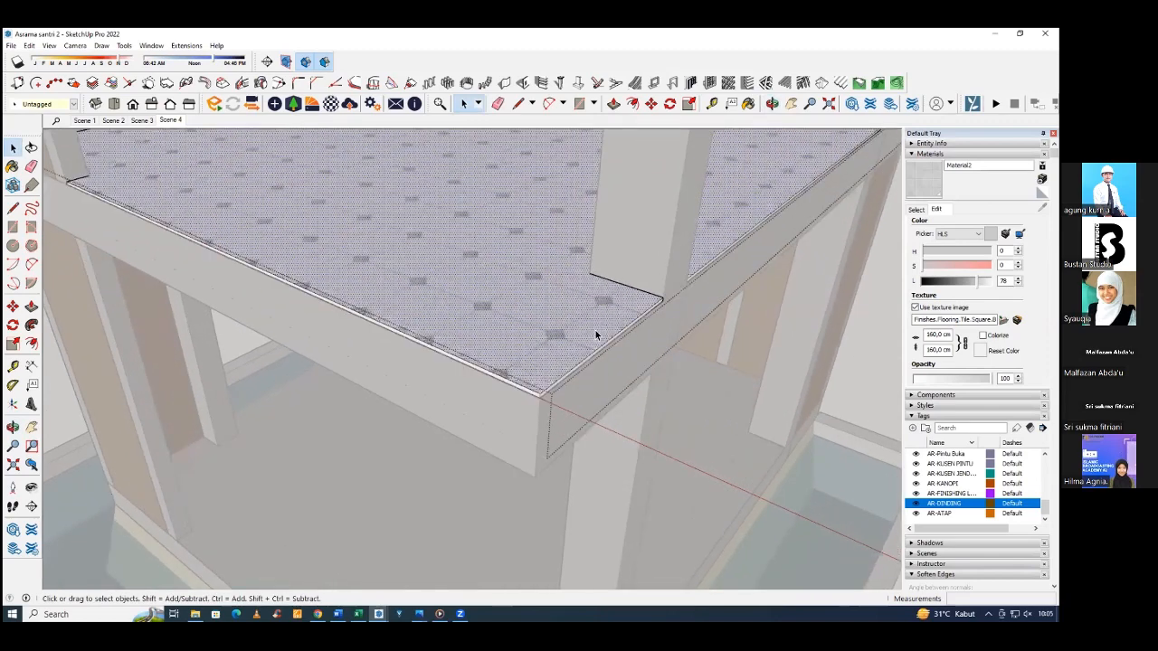
mouse_move(509, 308)
middle_down()
mouse_move(458, 316)
mouse_move(493, 324)
middle_up()
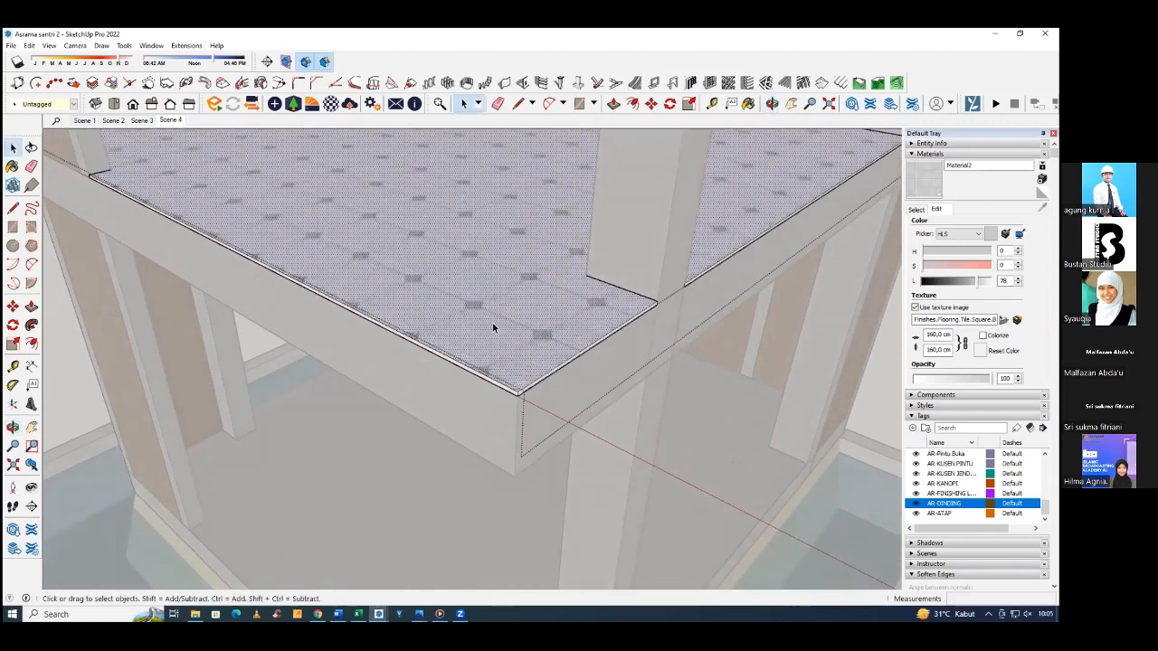
scroll(493, 324, down, 1)
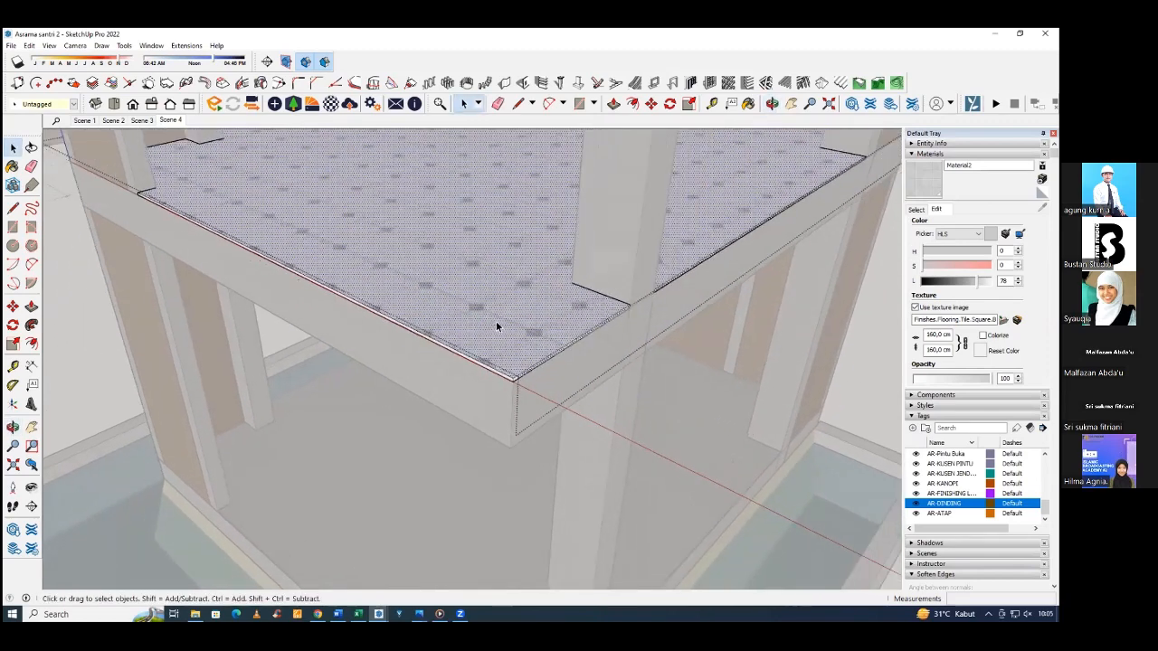
key(Escape)
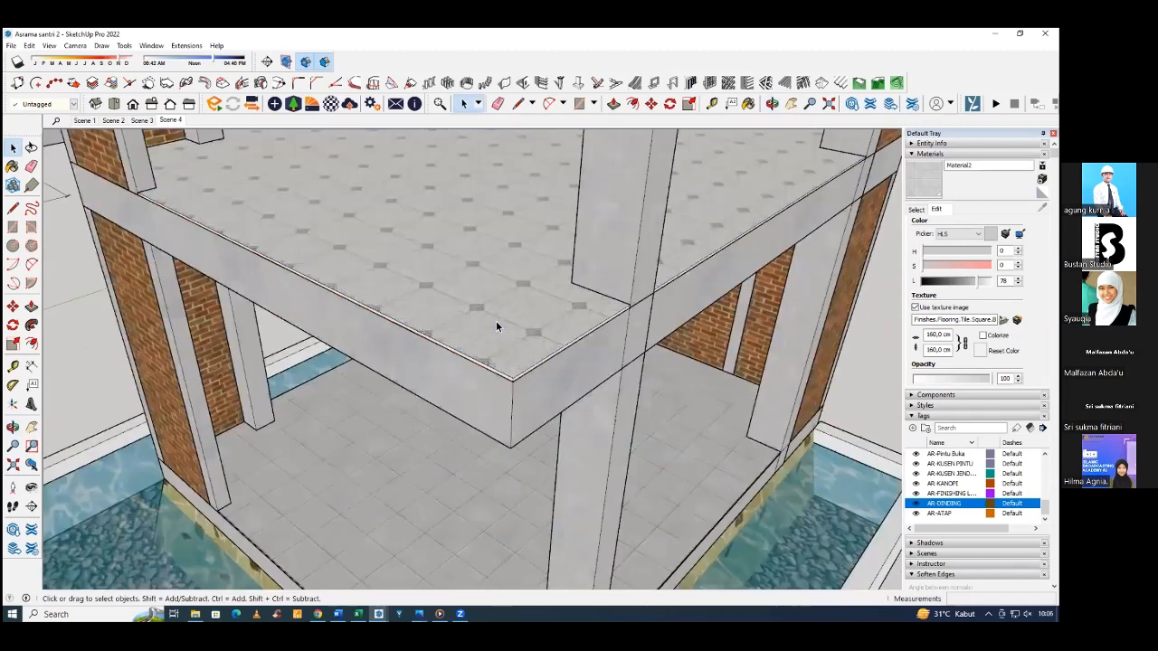
click(519, 323)
Draw a rectangle on the ground beside the building and extrude it upwards into a box.
scroll(586, 328, down, 2)
scroll(414, 323, down, 3)
scroll(498, 343, down, 2)
key(r)
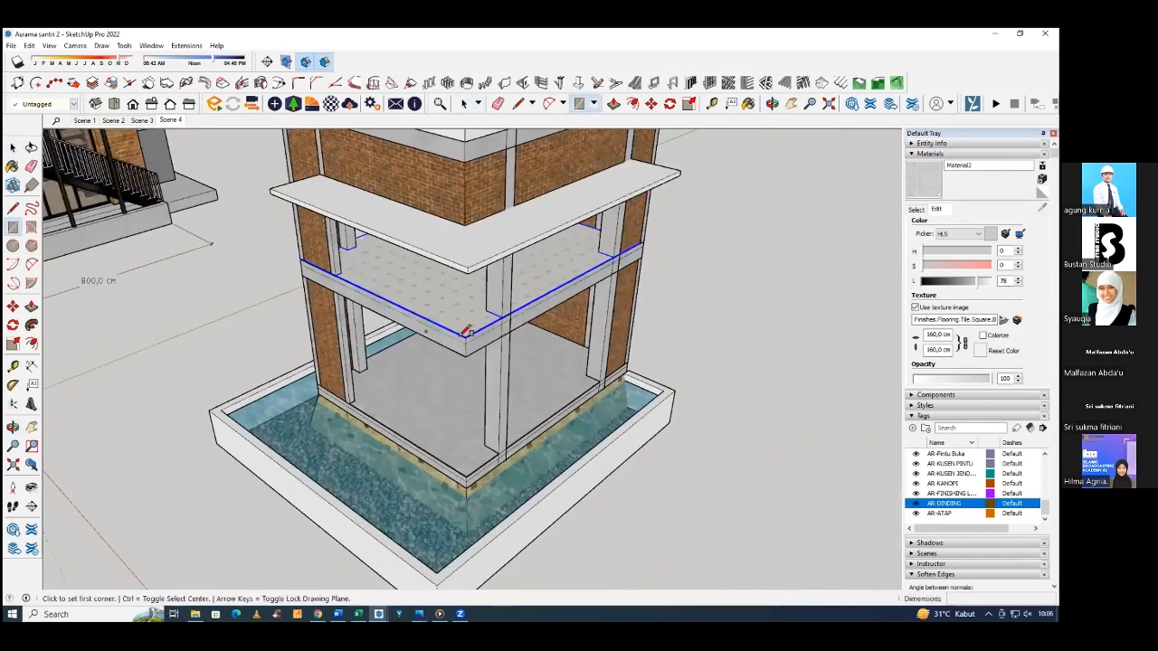
scroll(633, 401, down, 3)
click(609, 405)
click(612, 471)
key(p)
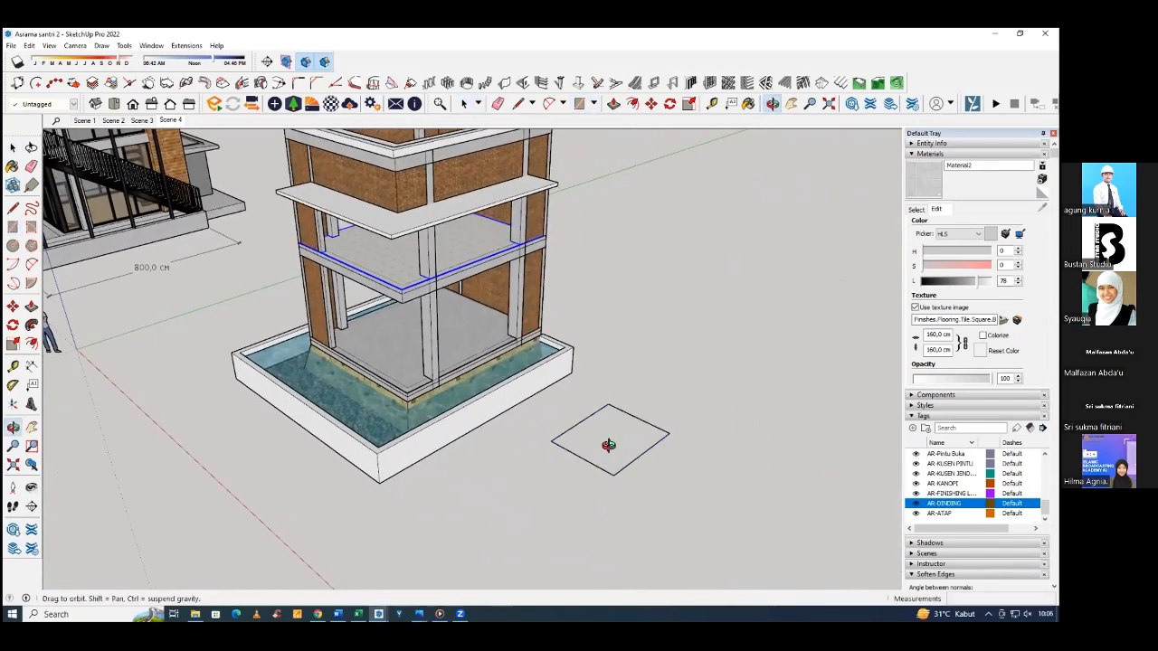
click(608, 443)
click(620, 367)
Select all of the box's geometry and make it a group.
key(space)
middle_drag(573, 390, 708, 351)
triple_click(697, 335)
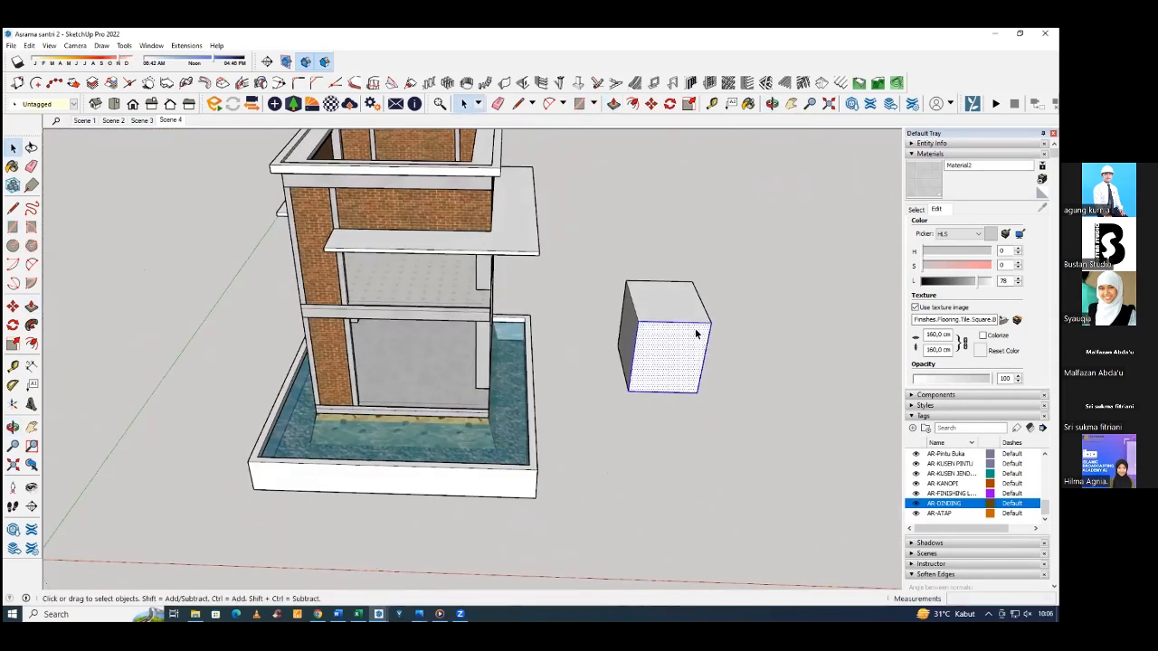
right_click(694, 323)
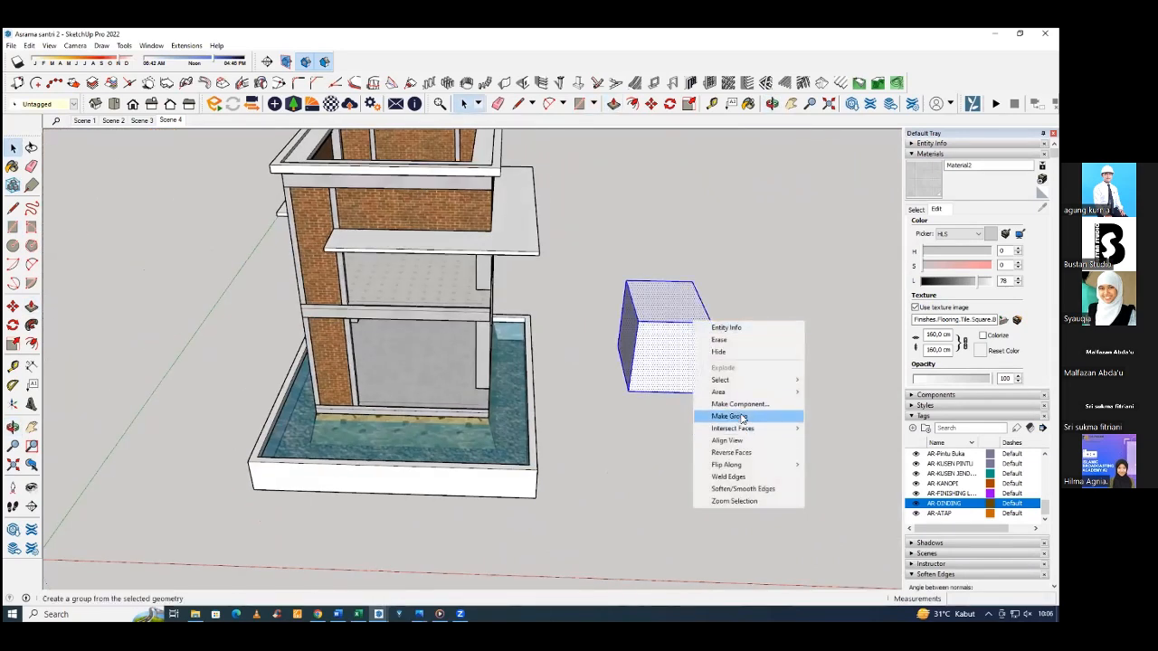
click(740, 417)
middle_drag(703, 380, 683, 323)
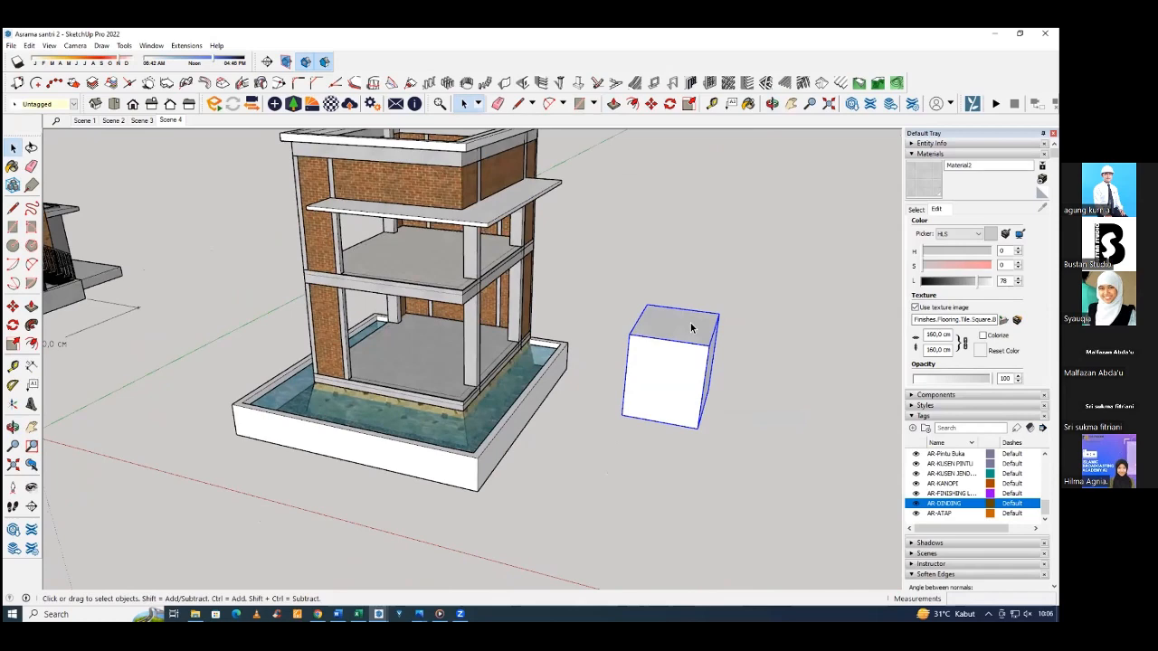
Paint the whole box group with the Material2 tile without entering the group.
click(924, 180)
click(706, 327)
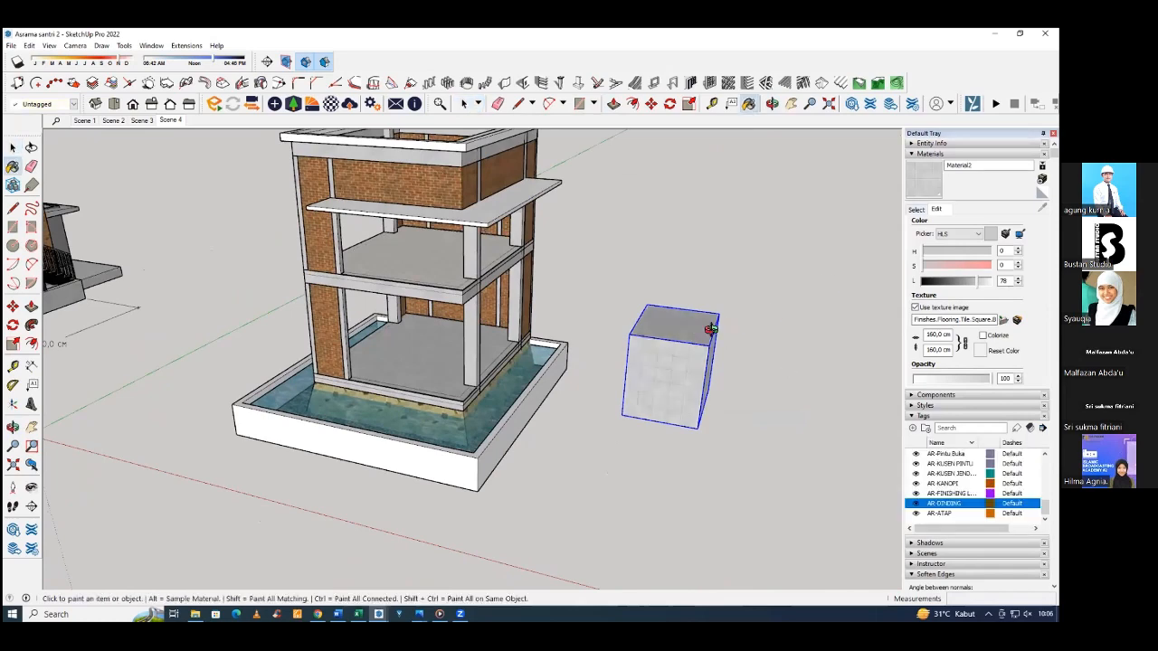
mouse_move(706, 328)
middle_down()
mouse_move(610, 313)
mouse_move(761, 373)
mouse_move(737, 379)
middle_up()
key(space)
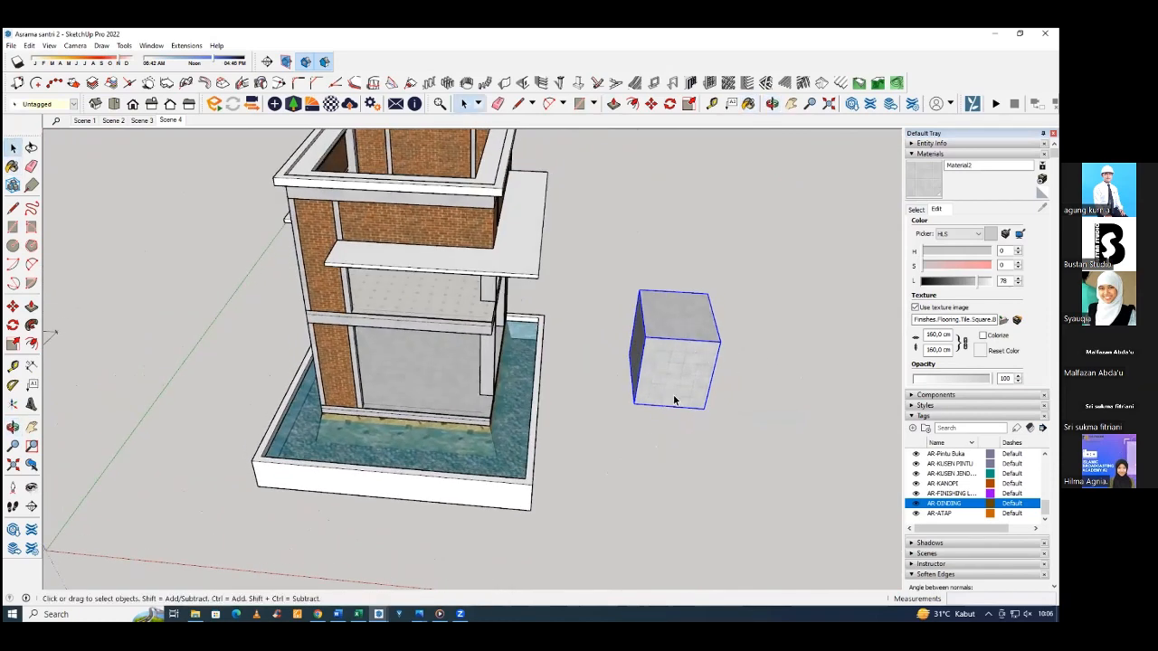
Enter the box group and check whether its top face offers texture positioning options.
middle_drag(674, 400, 701, 338)
scroll(700, 338, up, 4)
double_click(698, 337)
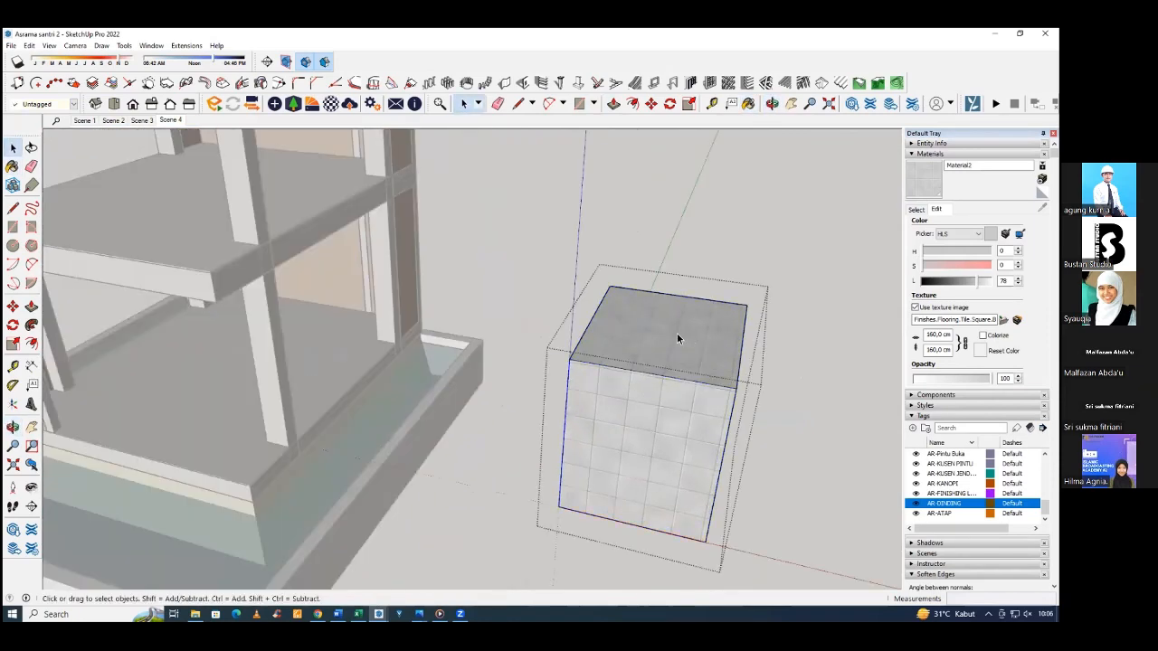
click(675, 328)
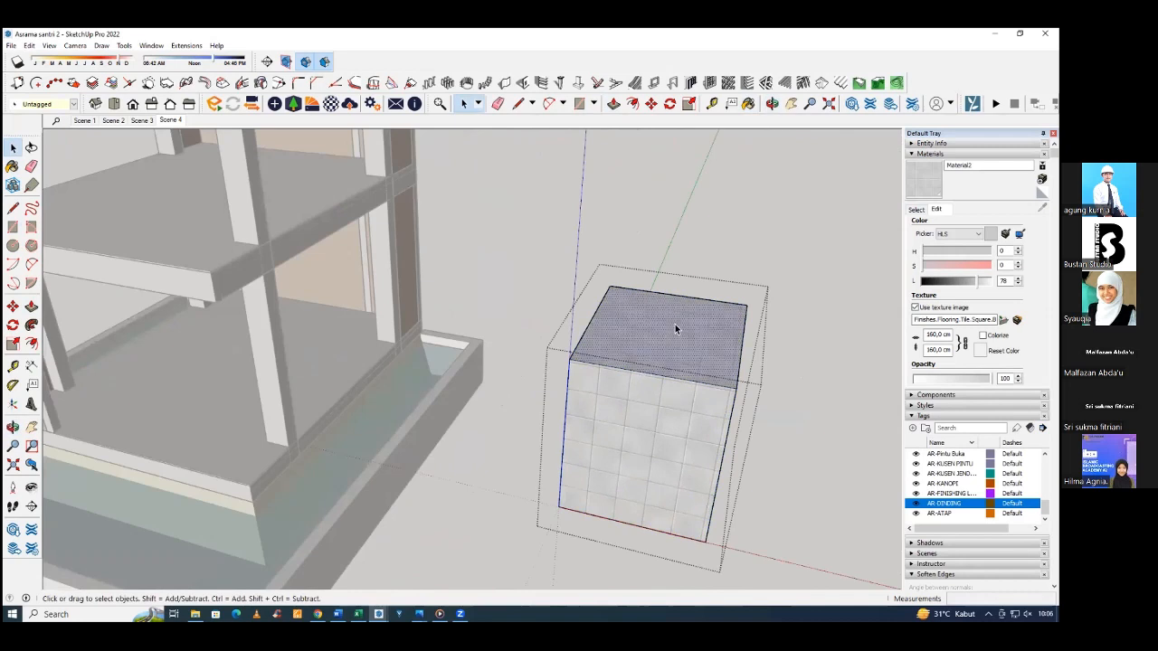
right_click(675, 329)
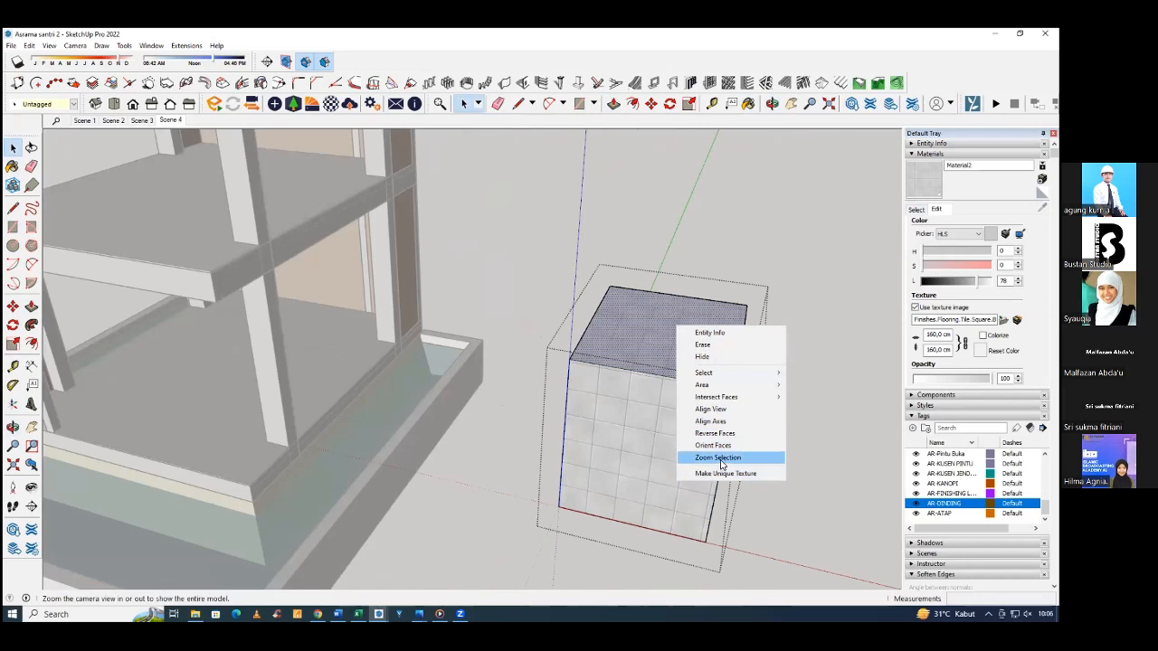
click(813, 441)
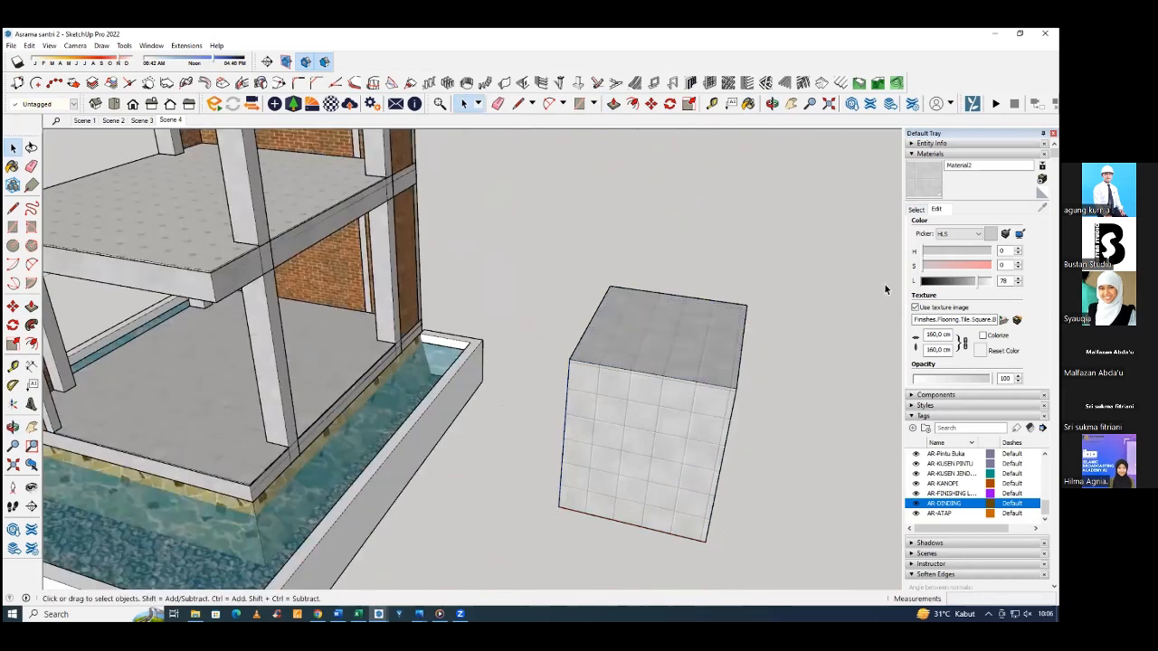
Paint the box's top face inside the group with the Material2 tile and open its texture for positioning.
double_click(690, 310)
click(685, 317)
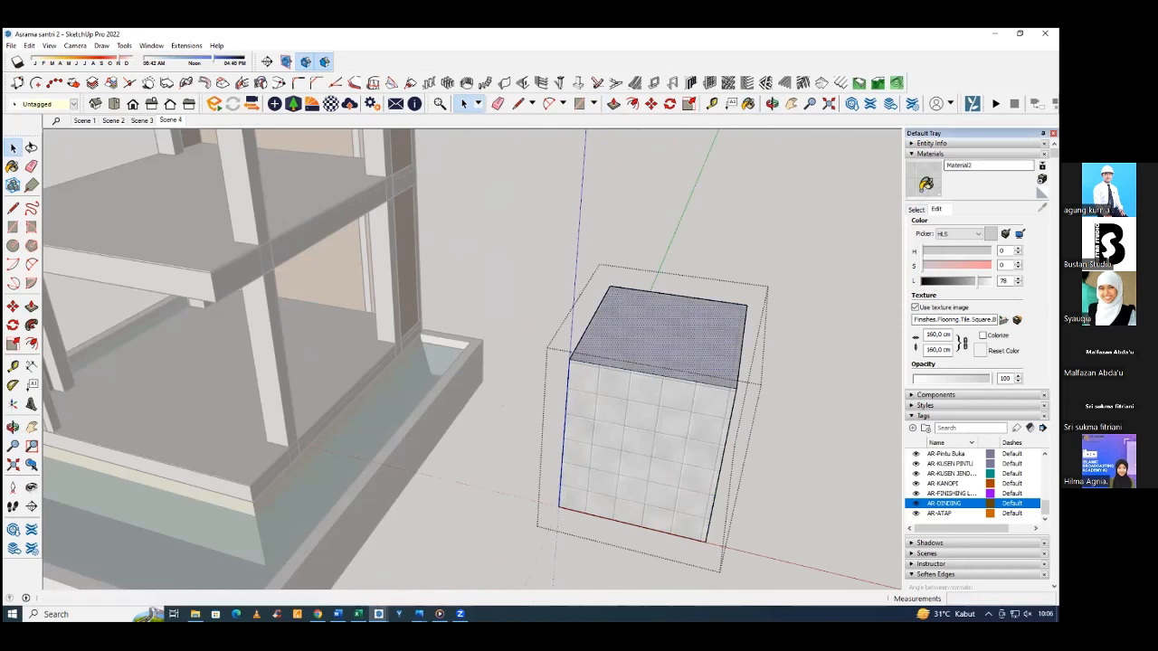
key(b)
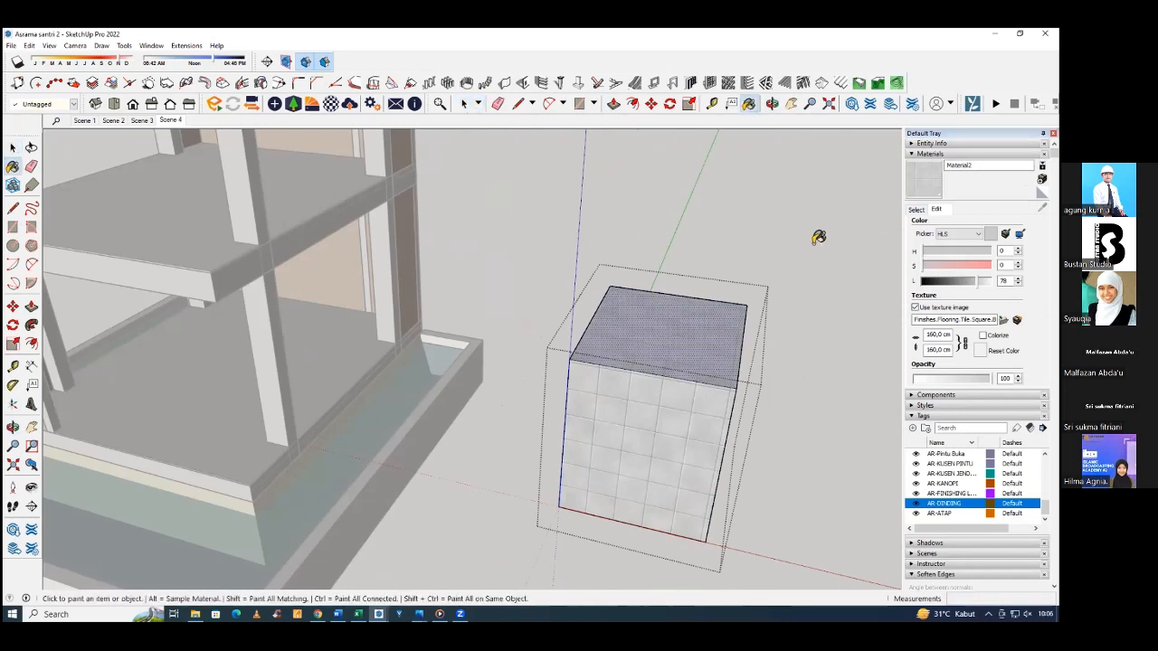
click(923, 183)
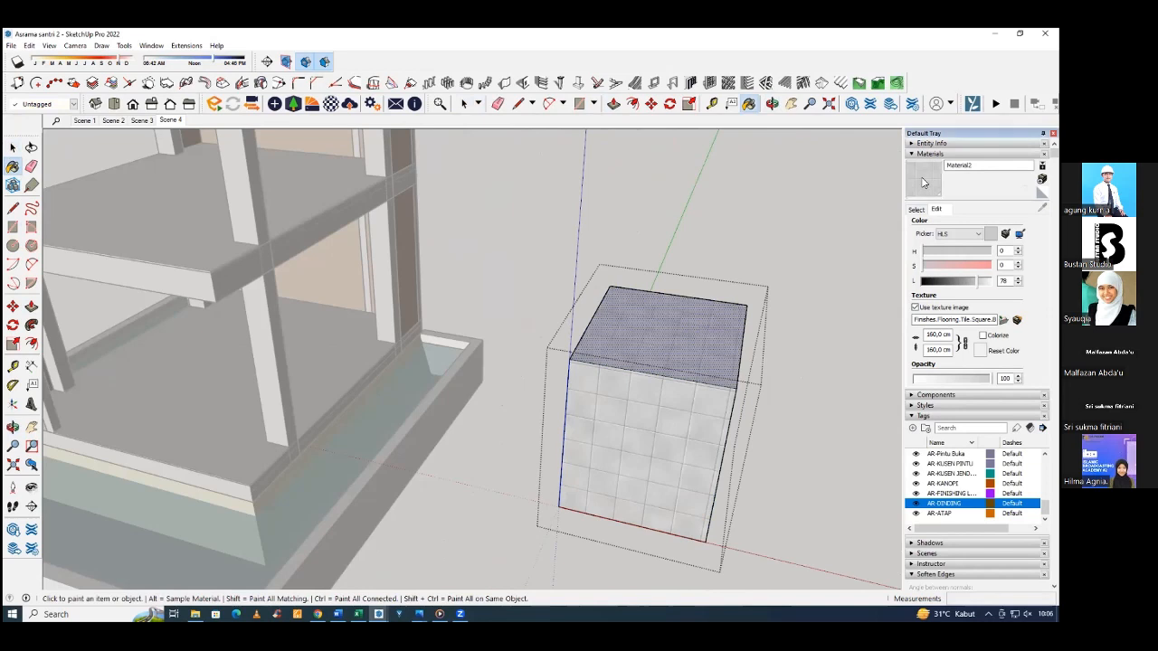
right_click(700, 347)
mouse_move(778, 493)
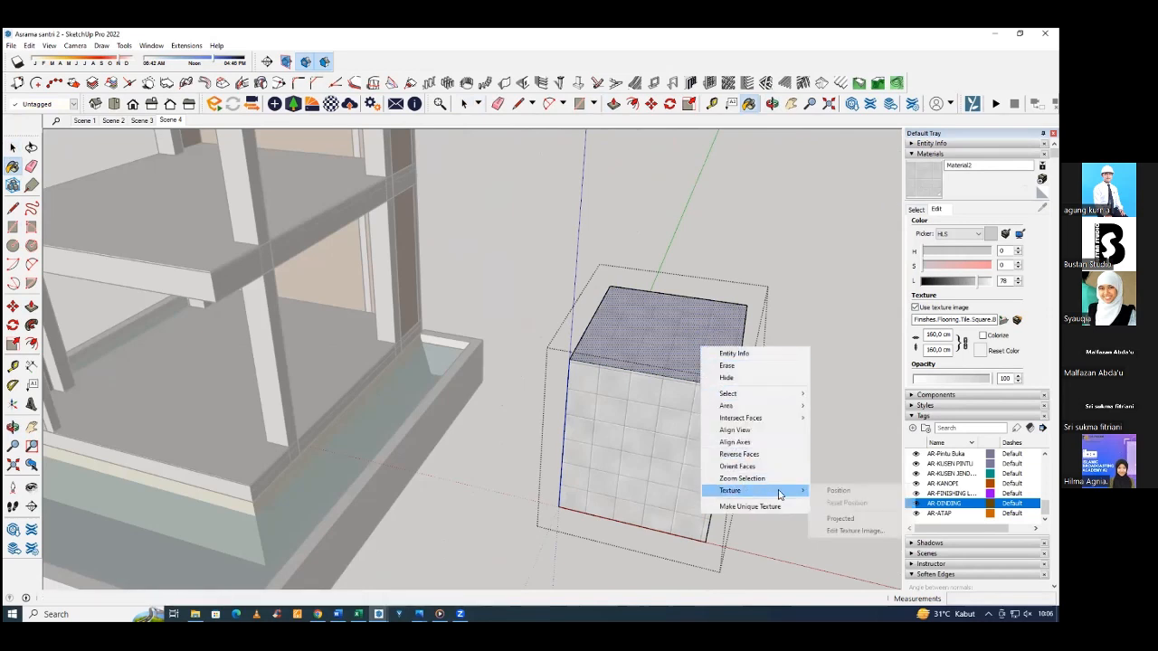
click(838, 490)
mouse_move(685, 372)
mouse_down()
mouse_move(706, 380)
mouse_move(664, 373)
mouse_up()
key(b)
Check the box's front face for texture positioning options, and leave the group.
key(space)
right_click(693, 442)
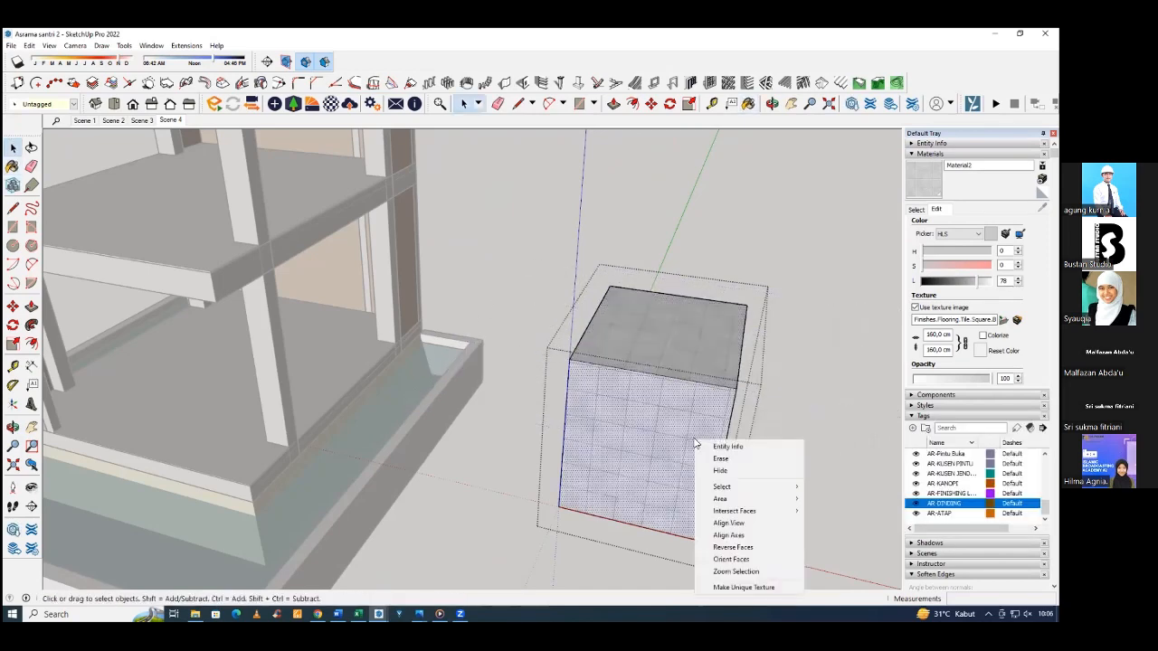
click(828, 353)
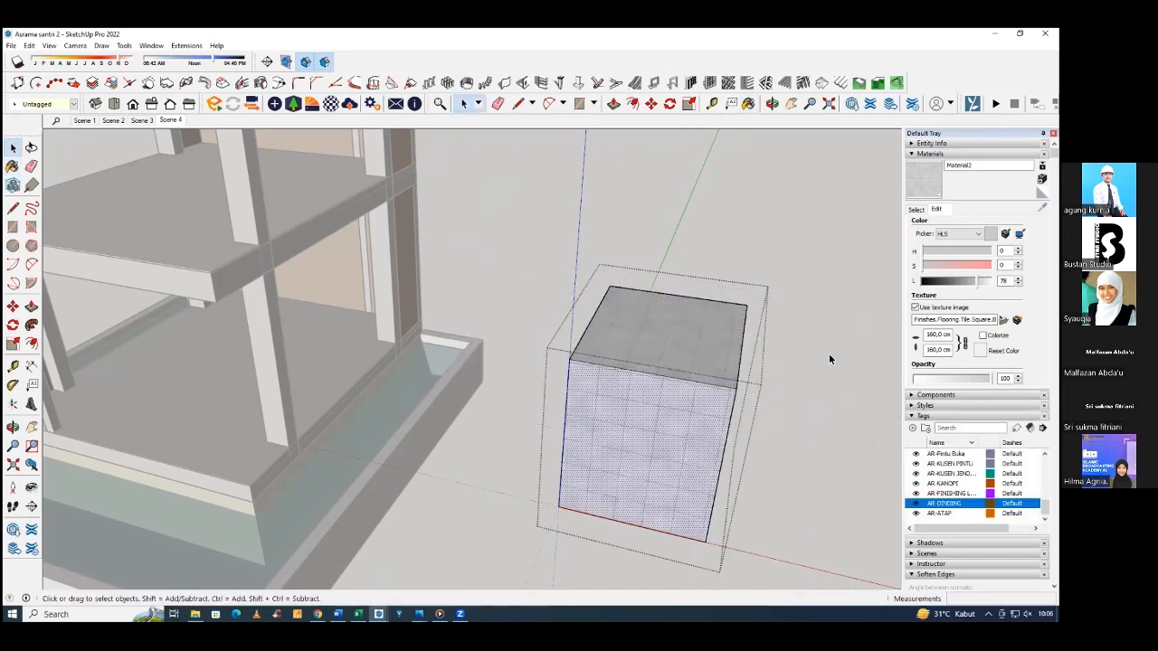
click(829, 353)
middle_drag(662, 349, 796, 394)
middle_drag(585, 328, 682, 345)
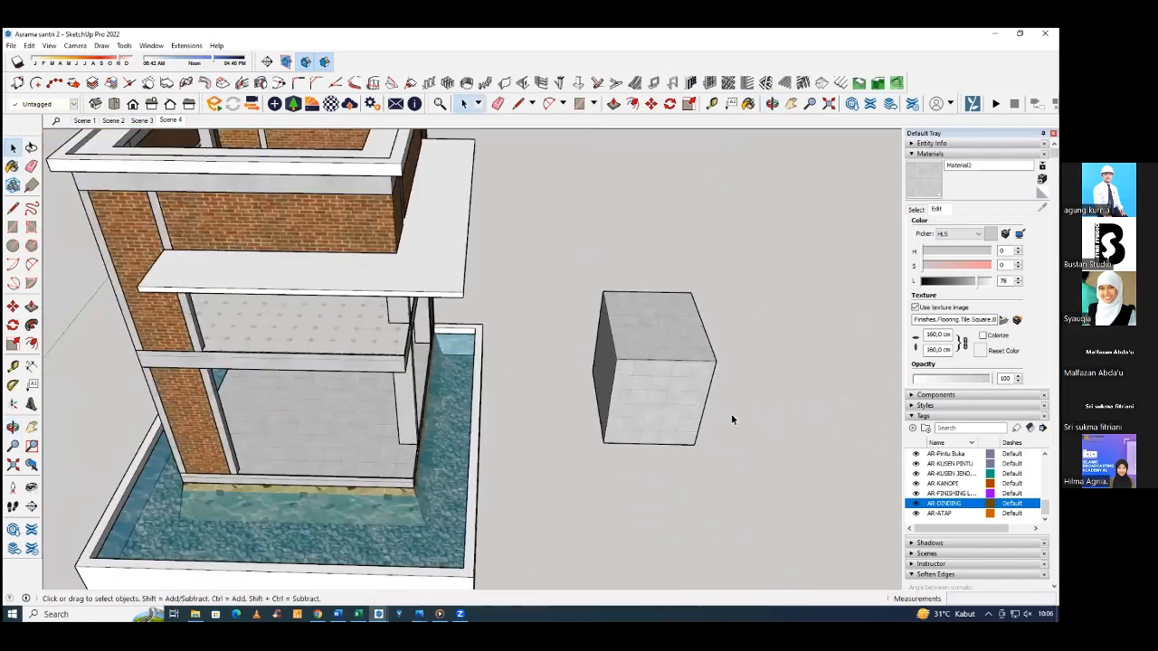
middle_drag(731, 416, 682, 351)
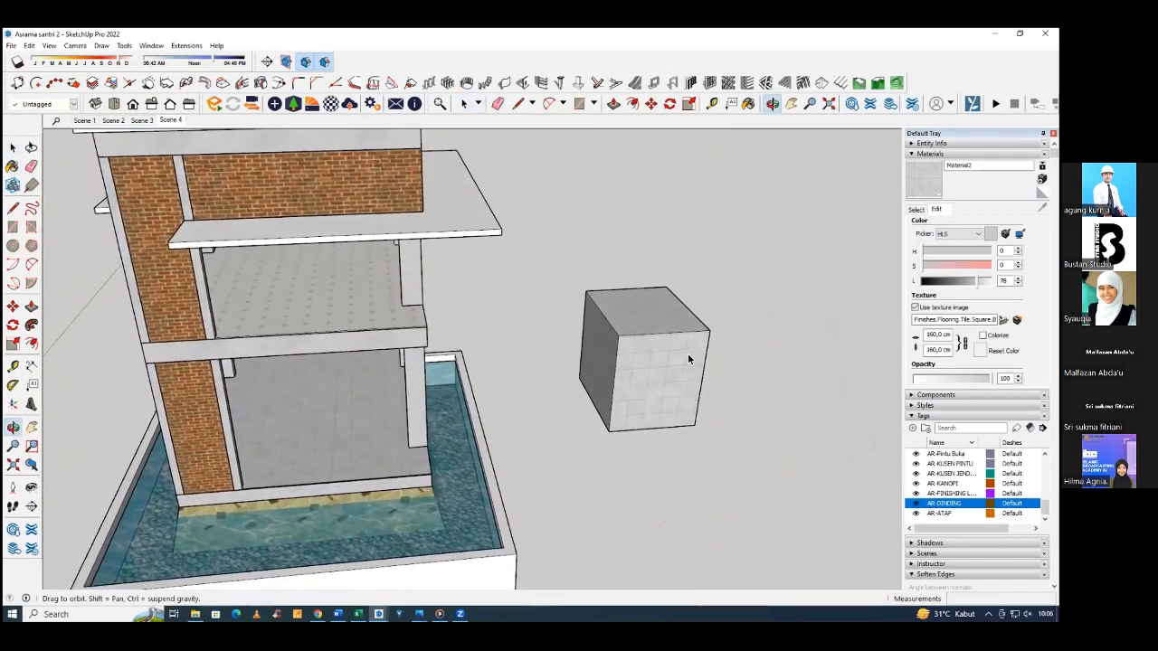
Paint the box's front face inside the group with the Material2 tile and leave the group.
scroll(682, 353, up, 5)
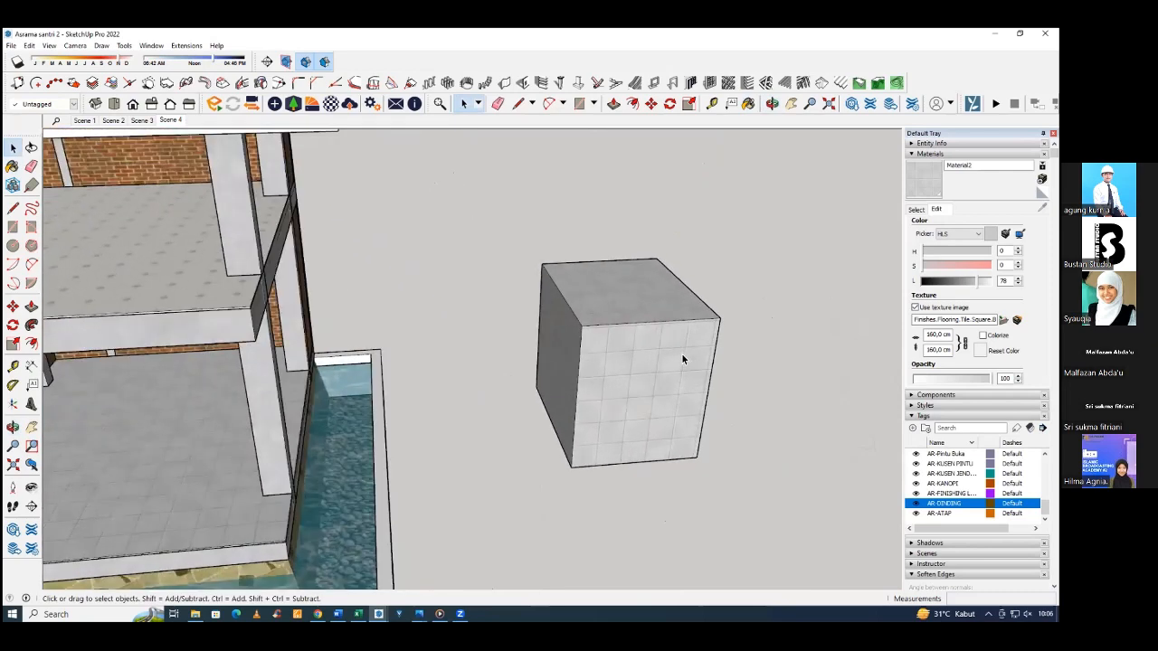
middle_drag(682, 360, 646, 284)
scroll(667, 341, up, 2)
scroll(666, 342, up, 2)
click(639, 330)
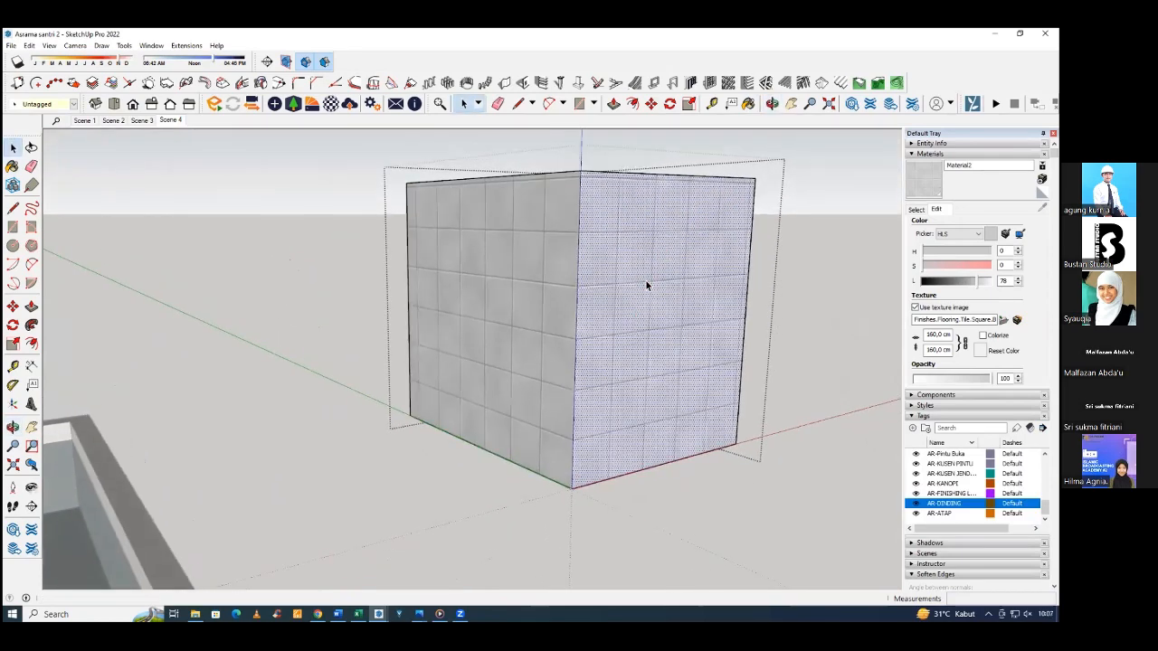
key(b)
mouse_move(558, 269)
middle_down()
mouse_move(517, 274)
mouse_move(592, 266)
mouse_move(554, 277)
mouse_move(597, 256)
mouse_move(588, 253)
mouse_move(613, 289)
middle_up()
scroll(516, 276, down, 2)
key(space)
key(Escape)
Compare the texture options available on the box's front face with those on its side face.
click(568, 277)
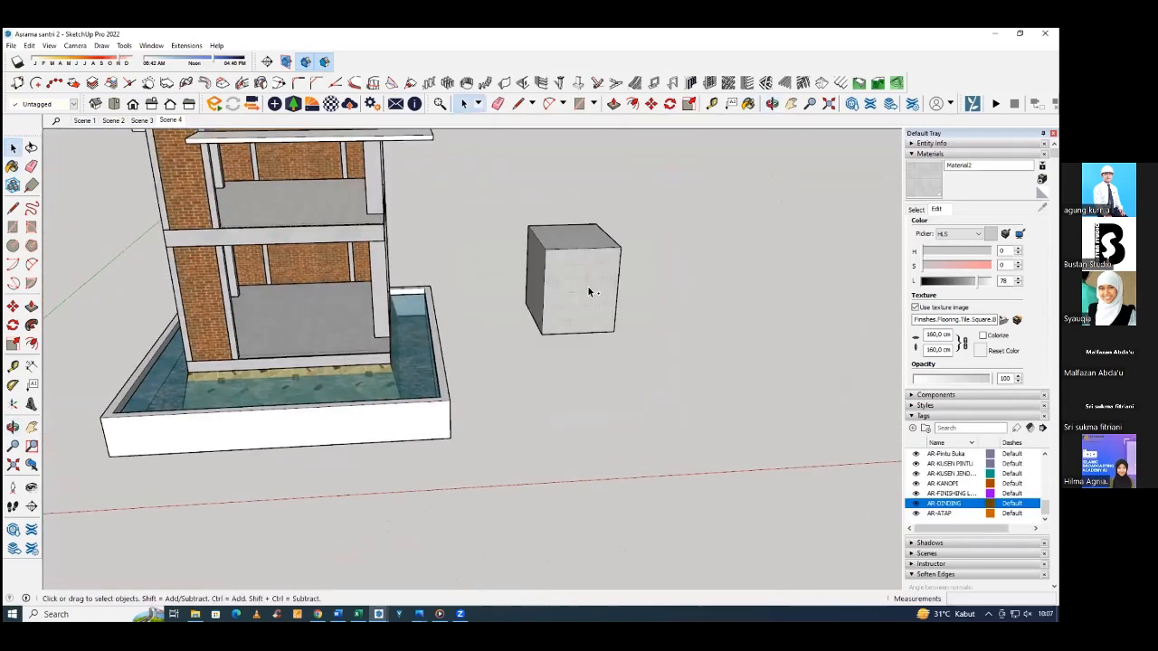
double_click(583, 286)
right_click(571, 281)
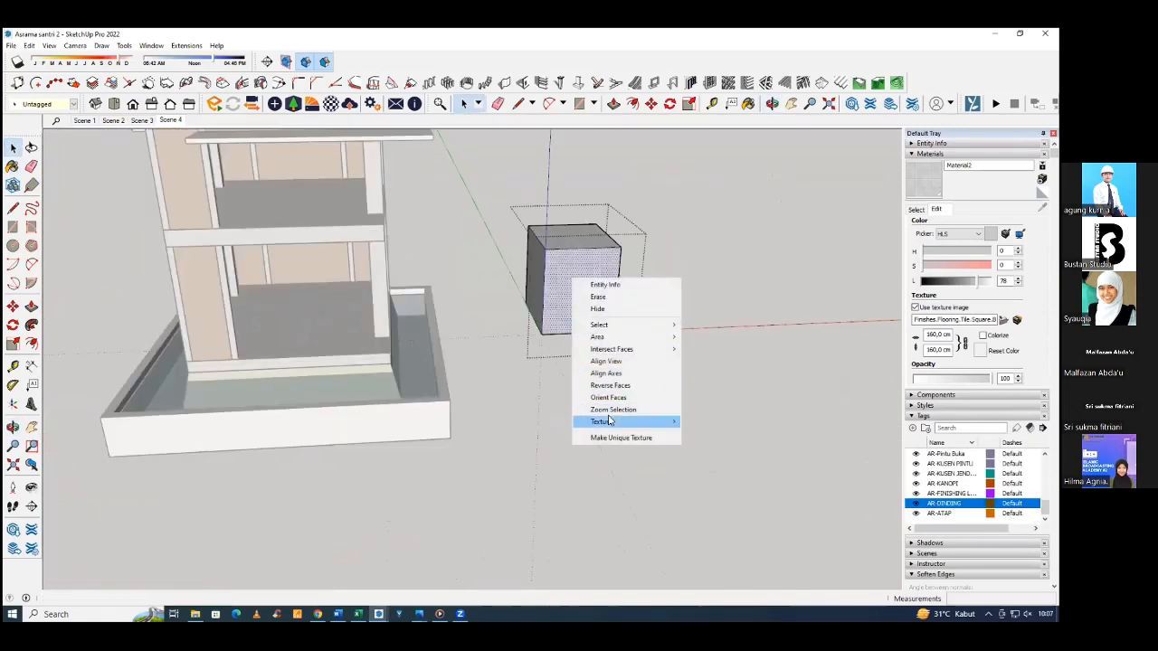
click(536, 293)
right_click(537, 288)
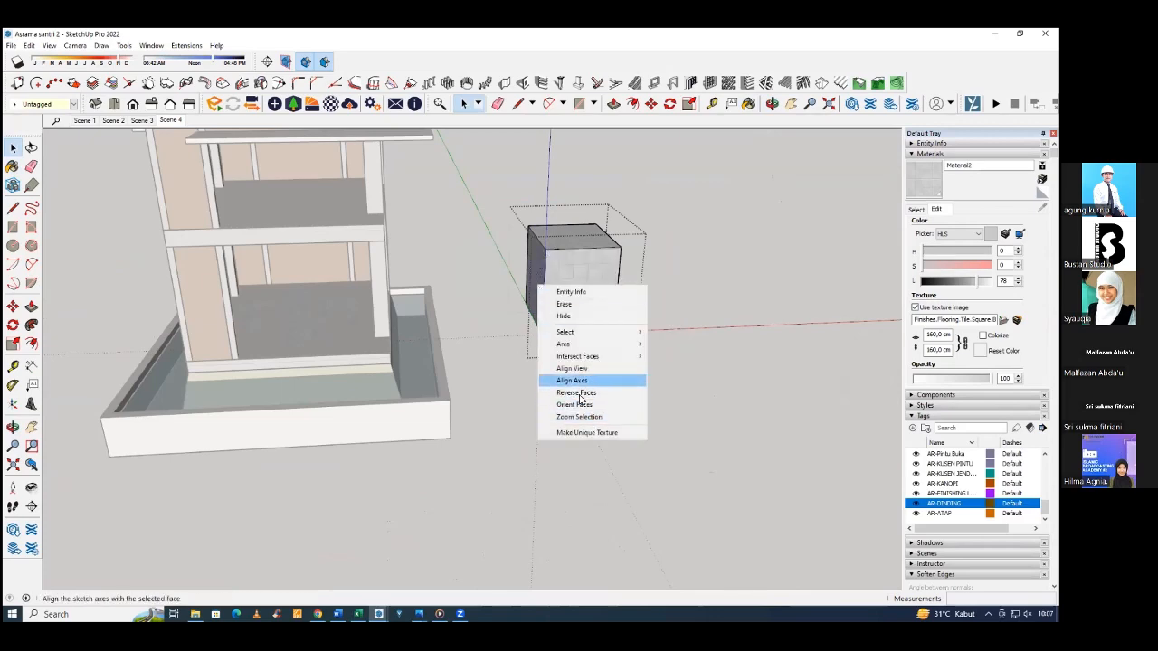
Paint the test box's side face inside the group with the Material2 tile and open its texture for positioning.
click(911, 184)
mouse_move(607, 274)
middle_down()
mouse_move(535, 271)
mouse_move(543, 289)
middle_up()
right_click(508, 270)
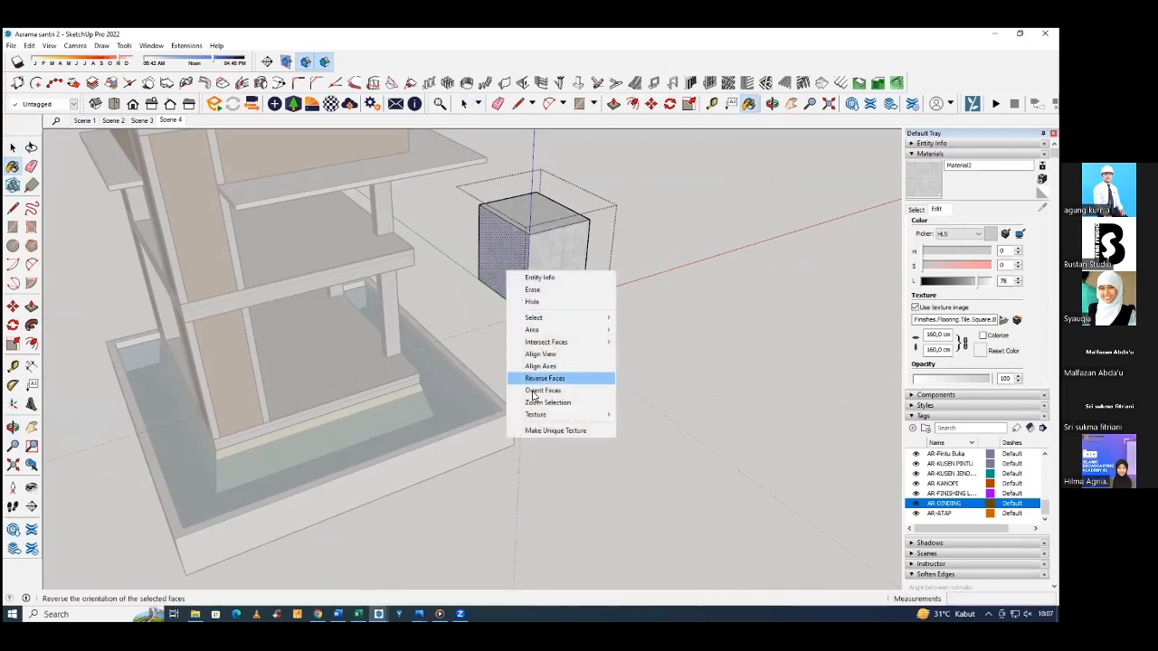
mouse_move(588, 415)
click(638, 415)
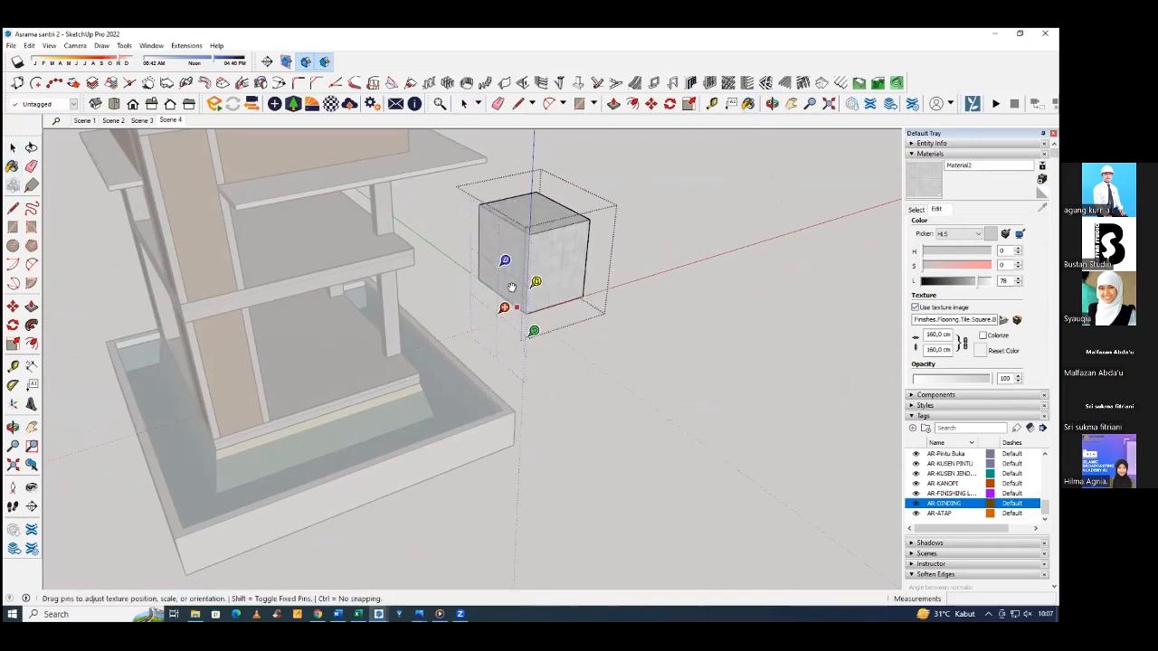
Leave texture positioning and the group, and delete the test box beside the house.
click(617, 363)
mouse_move(617, 363)
middle_down()
mouse_move(522, 329)
mouse_move(473, 292)
mouse_move(600, 314)
mouse_move(559, 300)
mouse_move(571, 297)
mouse_move(585, 367)
mouse_move(604, 275)
mouse_move(612, 302)
mouse_move(662, 316)
middle_up()
key(space)
click(662, 316)
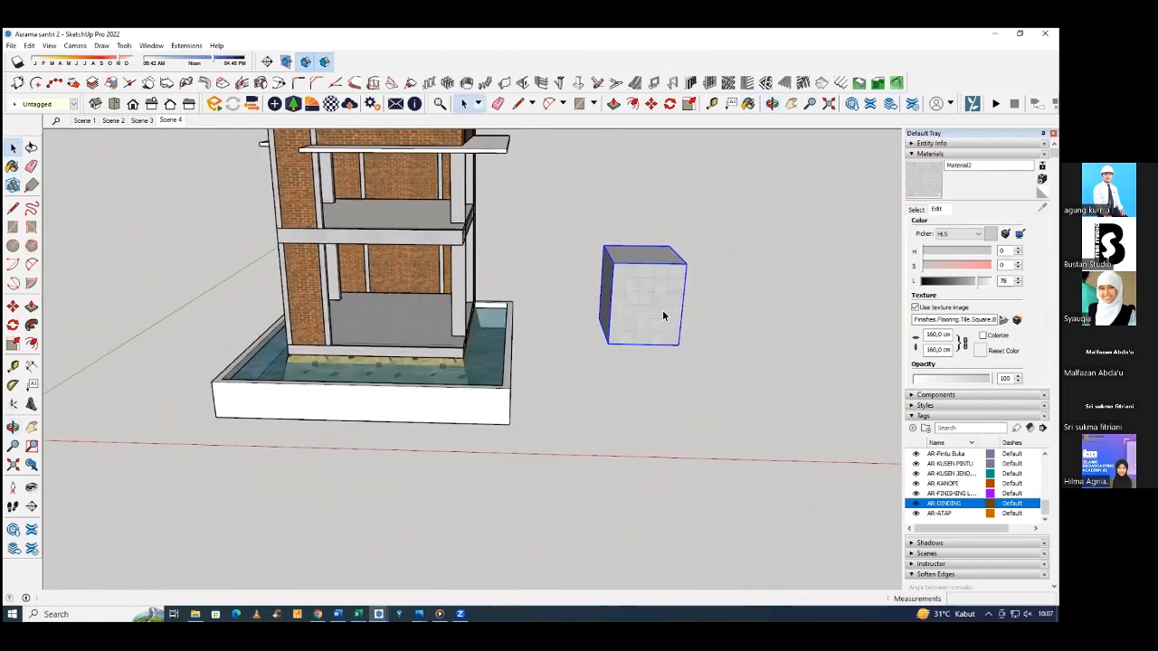
key(Delete)
Assign the ground-floor and upper-floor tile surfaces to the AR-FINISHING LANTAI tag.
middle_drag(543, 341, 441, 324)
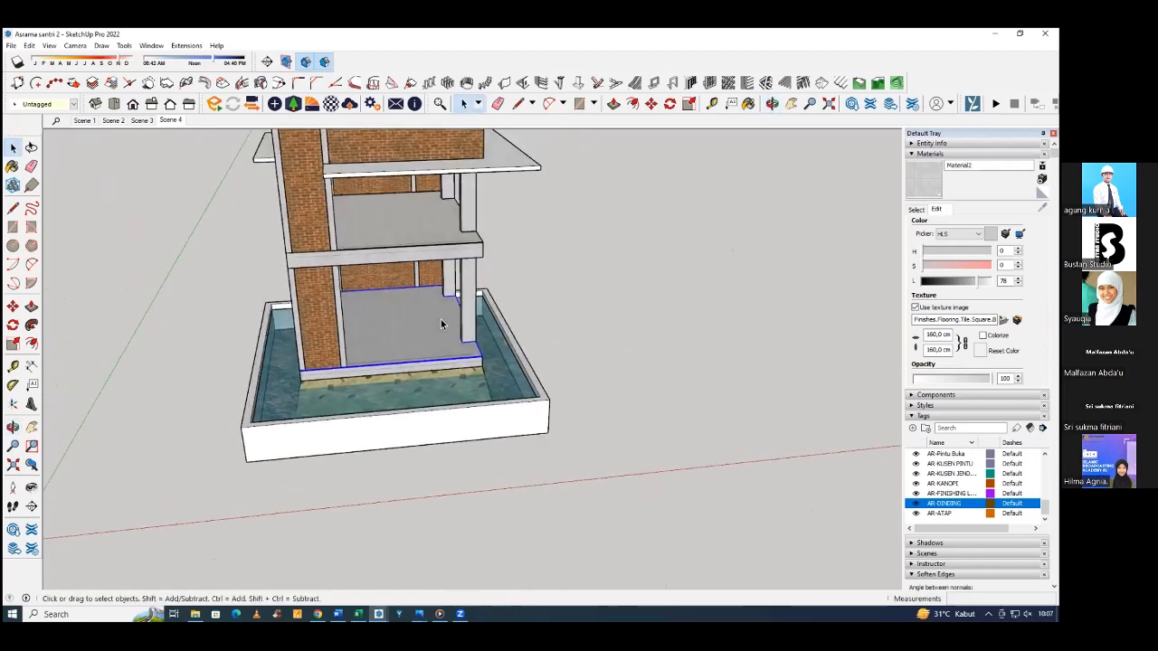
shift+click(391, 233)
click(49, 104)
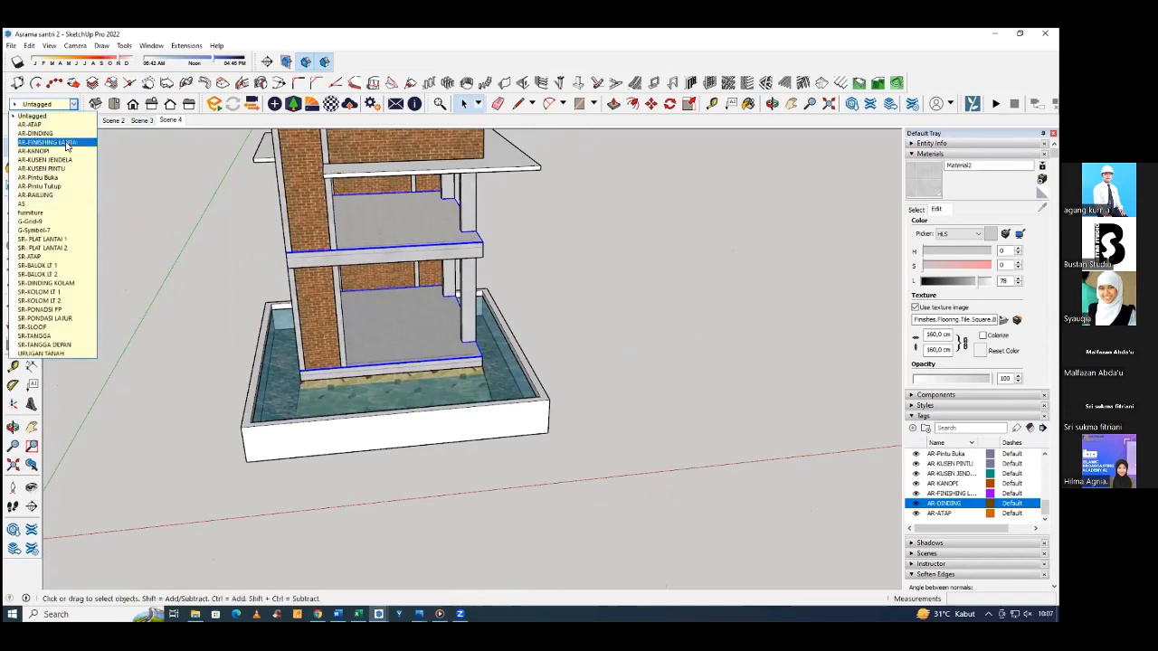
click(68, 143)
Draw a rectangle of about 350 by 288 cm filling the ground-floor opening between the front corner column and the brick wall's column.
middle_drag(623, 271, 403, 268)
scroll(404, 269, down, 3)
middle_drag(552, 338, 641, 292)
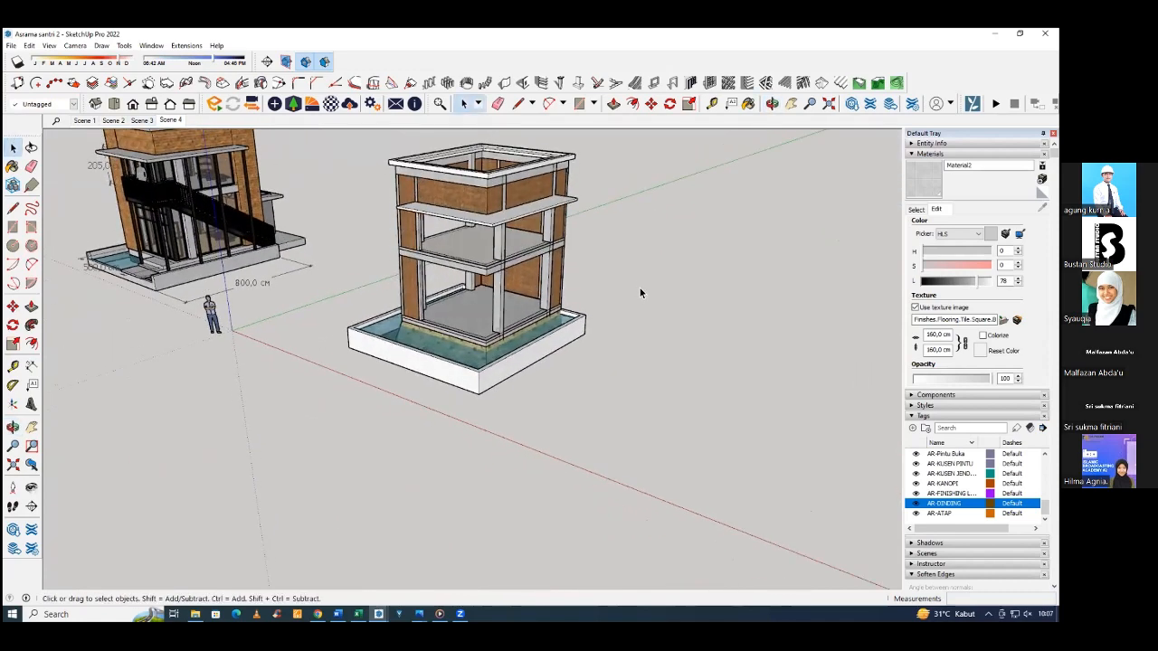
scroll(507, 302, up, 5)
middle_drag(511, 314, 480, 331)
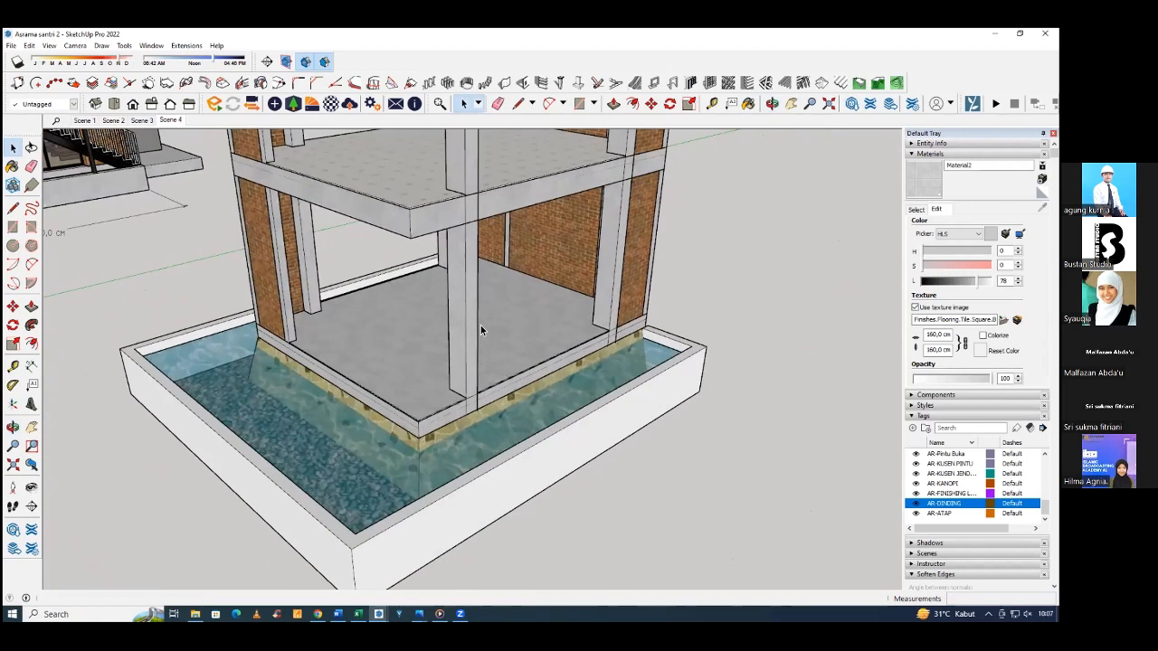
click(20, 233)
click(624, 179)
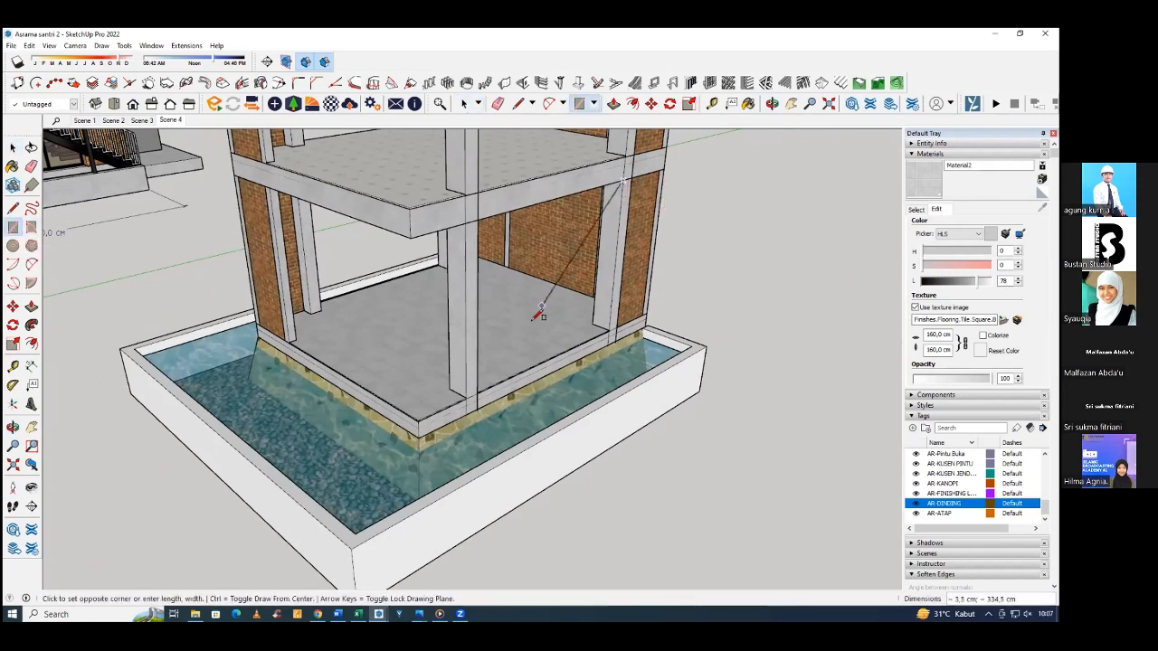
scroll(486, 389, up, 3)
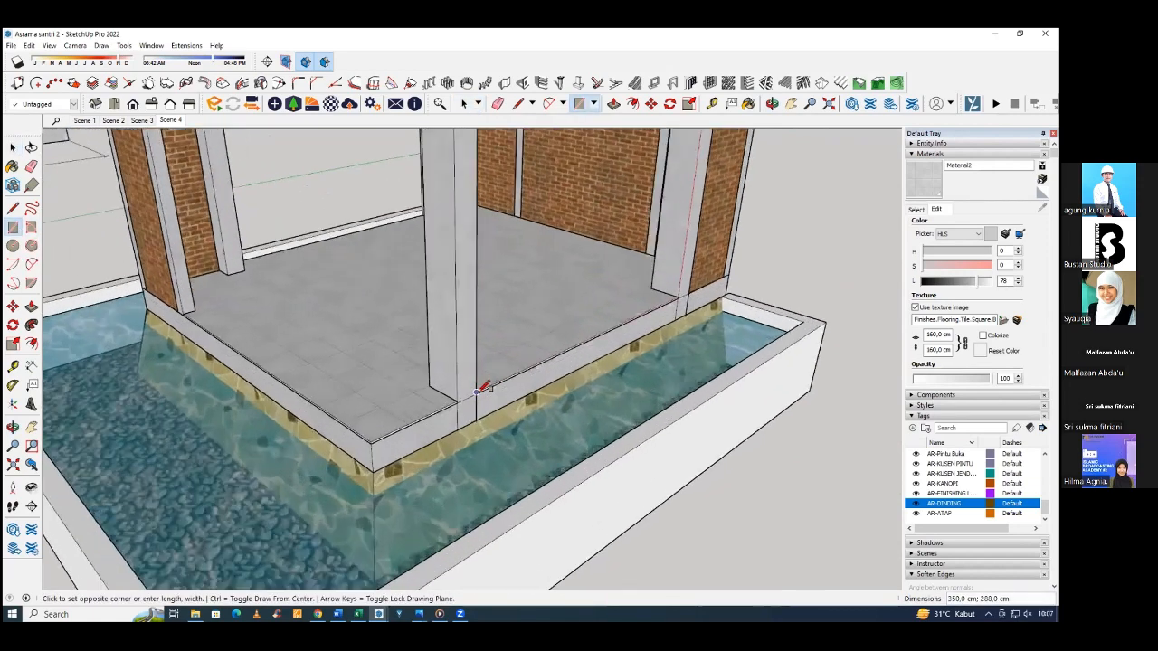
scroll(485, 388, up, 6)
click(438, 389)
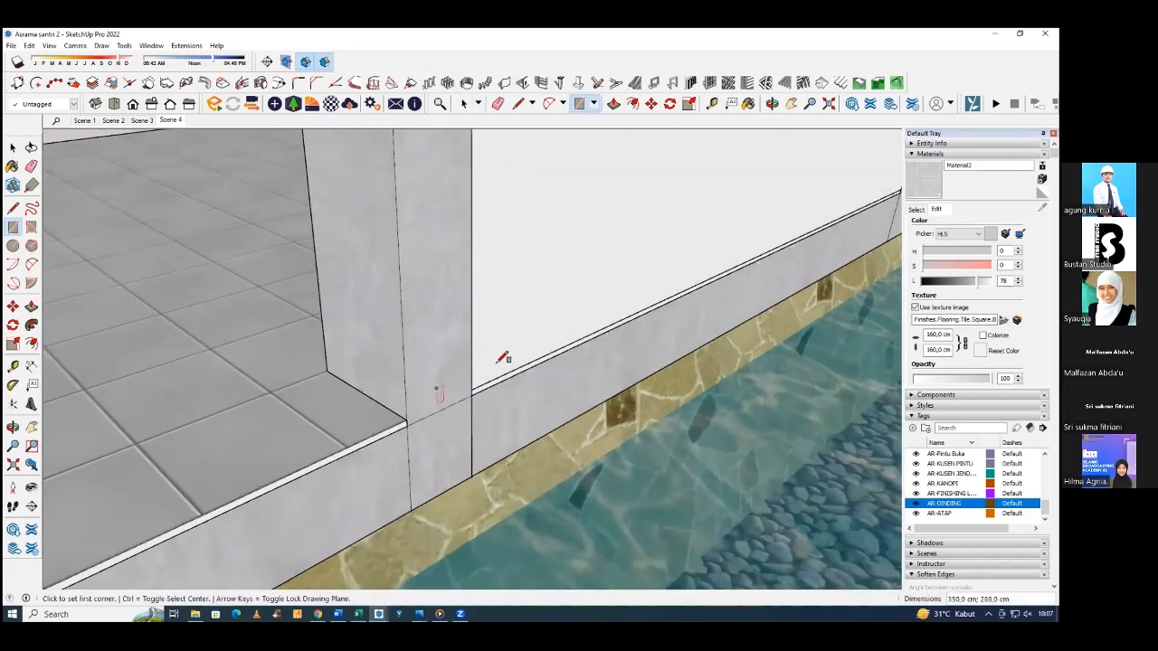
Select the new rectangular face in the ground-floor opening and open the Panel divider for it.
scroll(290, 344, down, 5)
middle_drag(289, 343, 450, 270)
key(space)
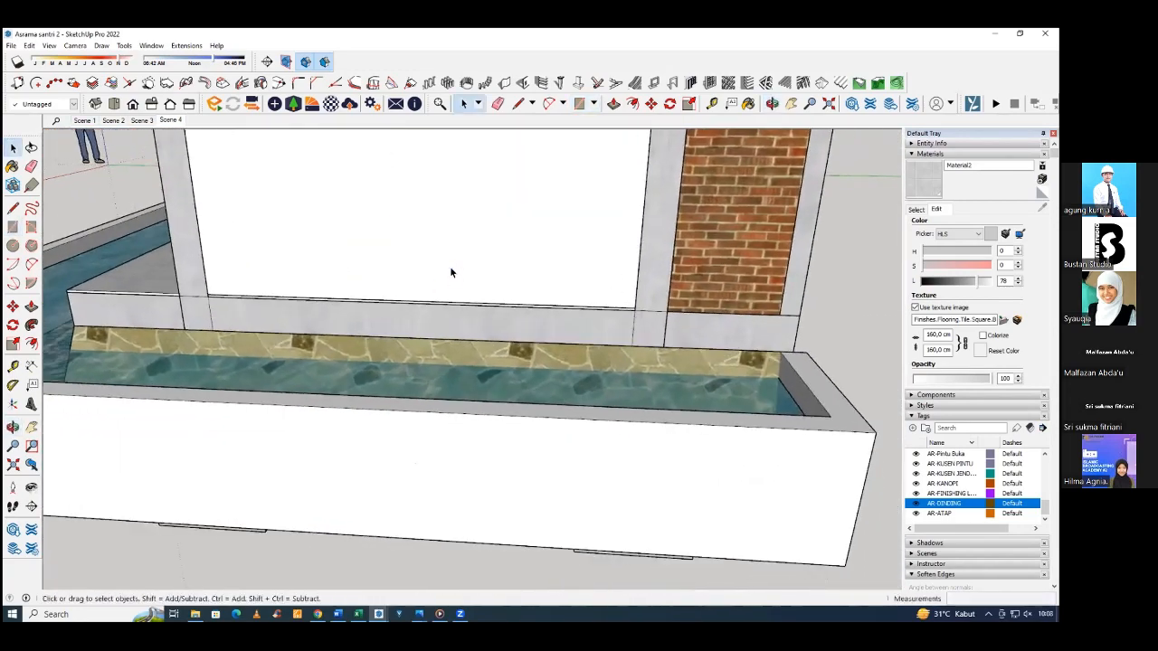
double_click(450, 269)
scroll(482, 325, down, 4)
middle_drag(481, 326, 570, 220)
scroll(567, 341, down, 3)
scroll(568, 222, up, 3)
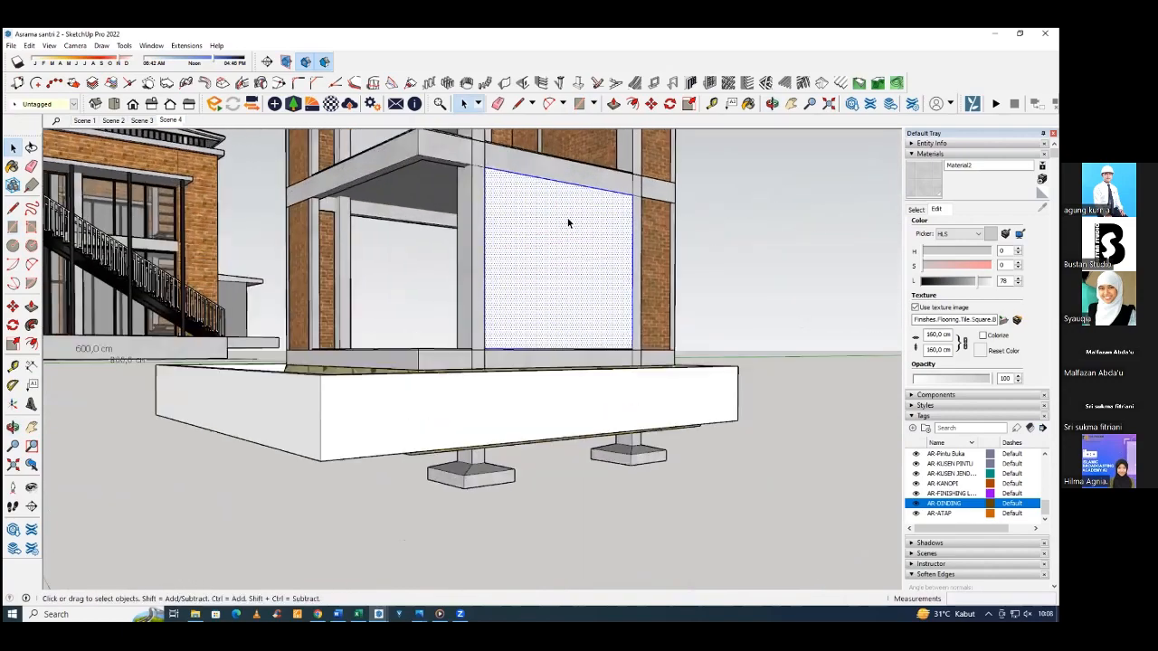
scroll(568, 223, up, 4)
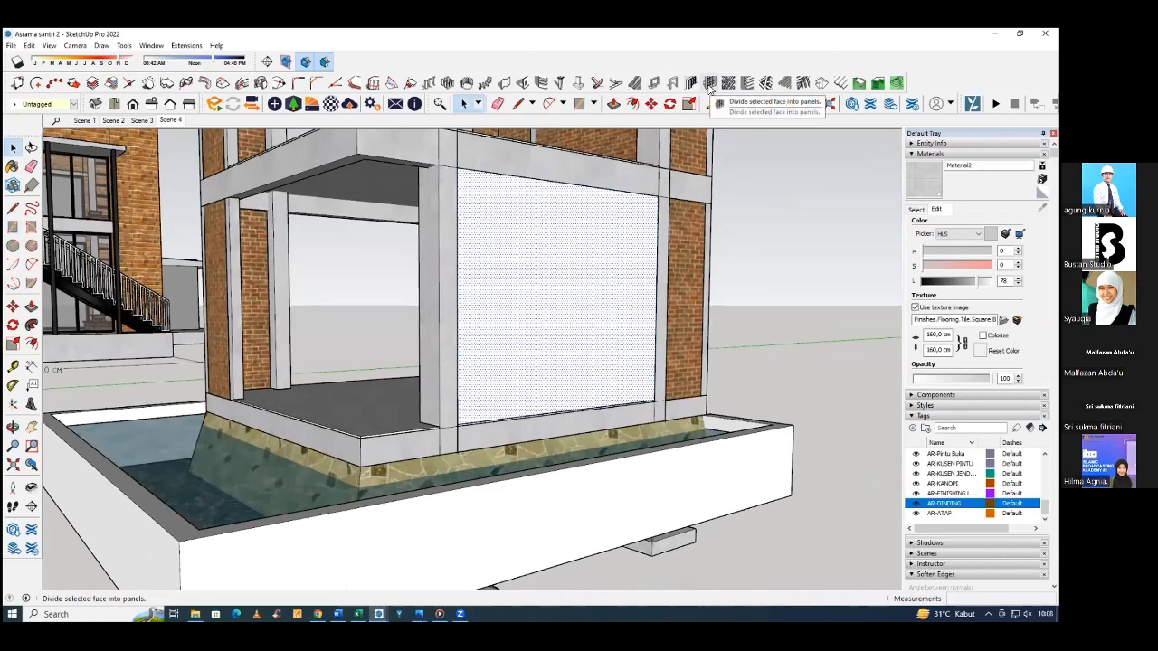
click(710, 83)
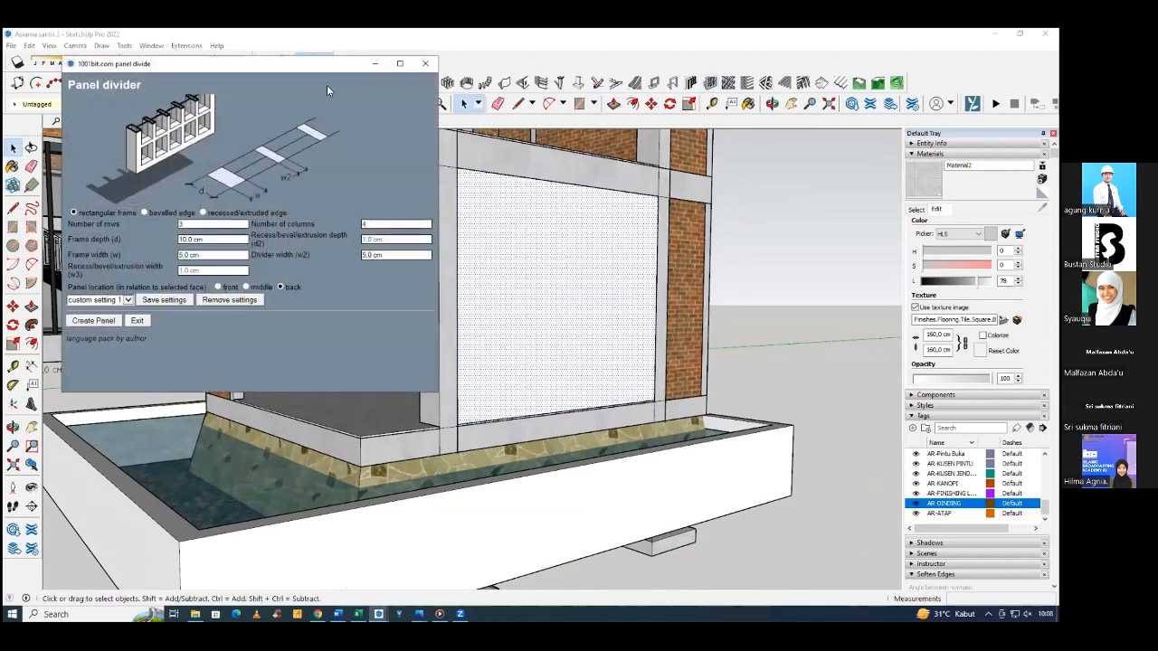
Configure the panel divider for one row and three columns.
drag(233, 71, 261, 92)
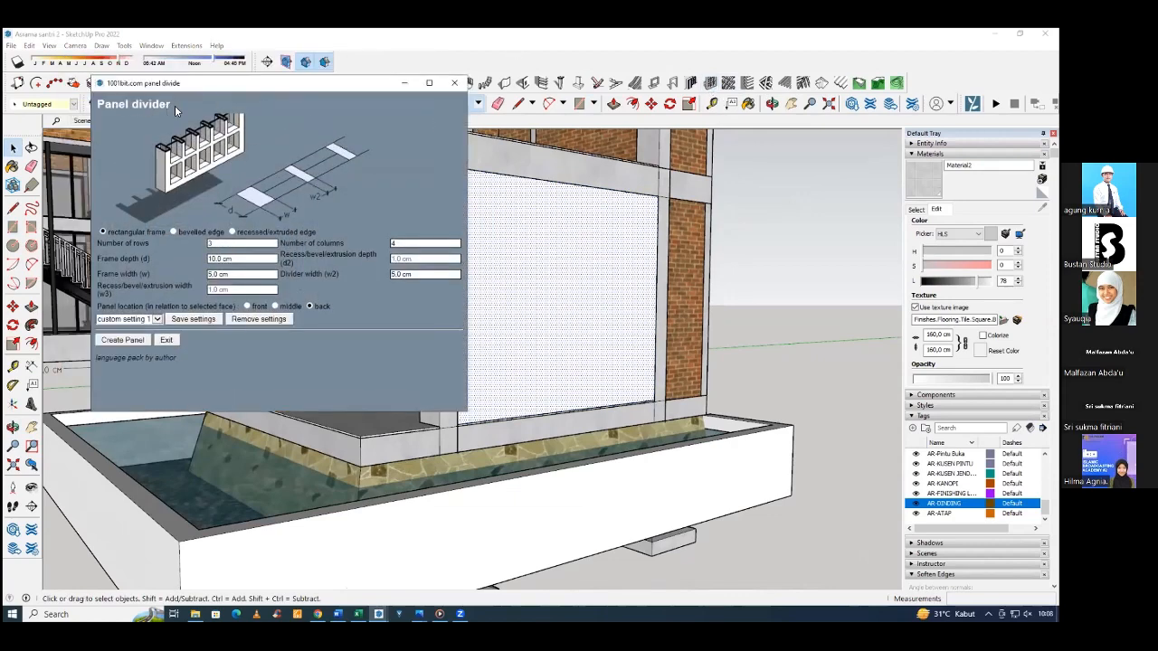
double_click(237, 242)
double_click(237, 258)
double_click(235, 243)
click(228, 244)
drag(326, 83, 580, 183)
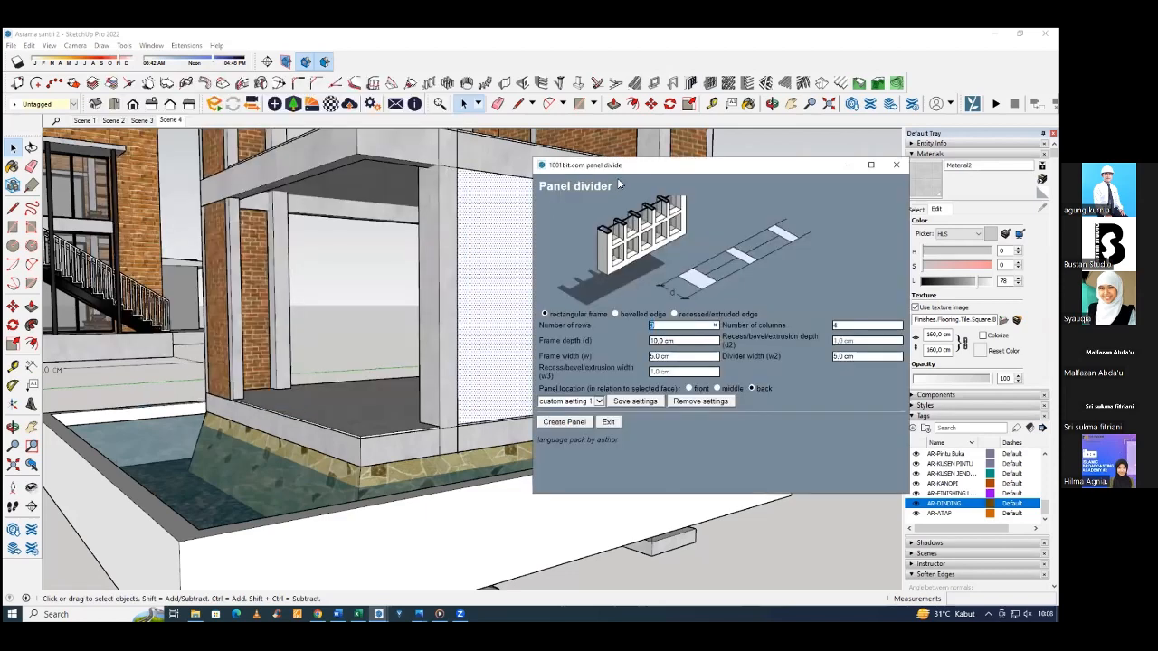
drag(663, 165, 229, 175)
drag(381, 177, 256, 159)
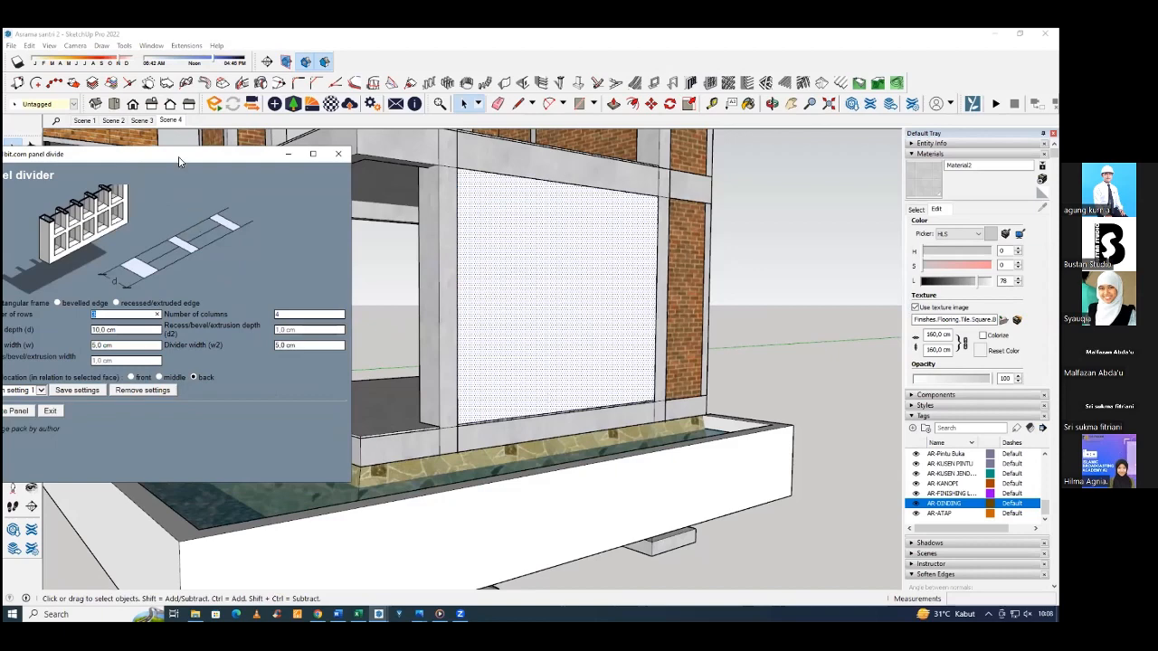
drag(179, 162, 350, 148)
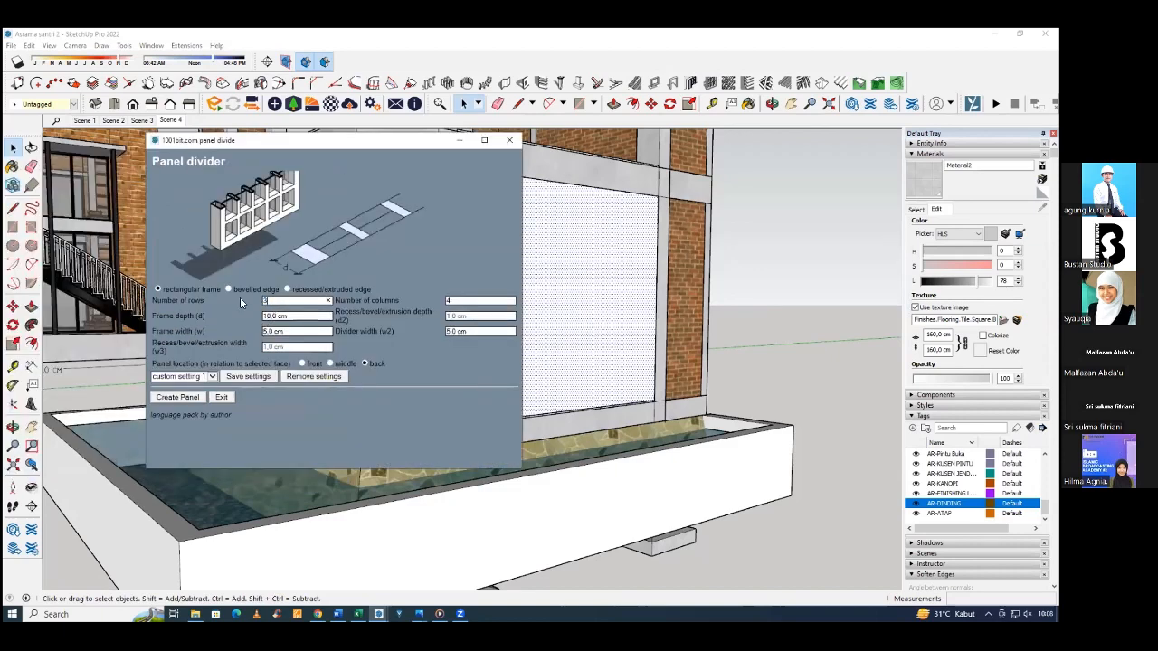
text(1)
drag(272, 298, 252, 300)
text(1)
click(461, 300)
Set the frame width to 4 cm and the panel location to front, and create the panel.
double_click(304, 318)
click(298, 333)
text(4)
click(297, 366)
click(475, 332)
click(181, 398)
Paint the glass panes inside the new window group with Translucent Glass Gray from the Glass and Mirrors materials.
mouse_move(546, 347)
middle_down()
mouse_move(731, 335)
mouse_move(499, 435)
mouse_move(407, 396)
mouse_move(409, 373)
mouse_move(509, 391)
mouse_move(547, 295)
mouse_move(497, 287)
mouse_move(488, 275)
middle_up()
click(509, 392)
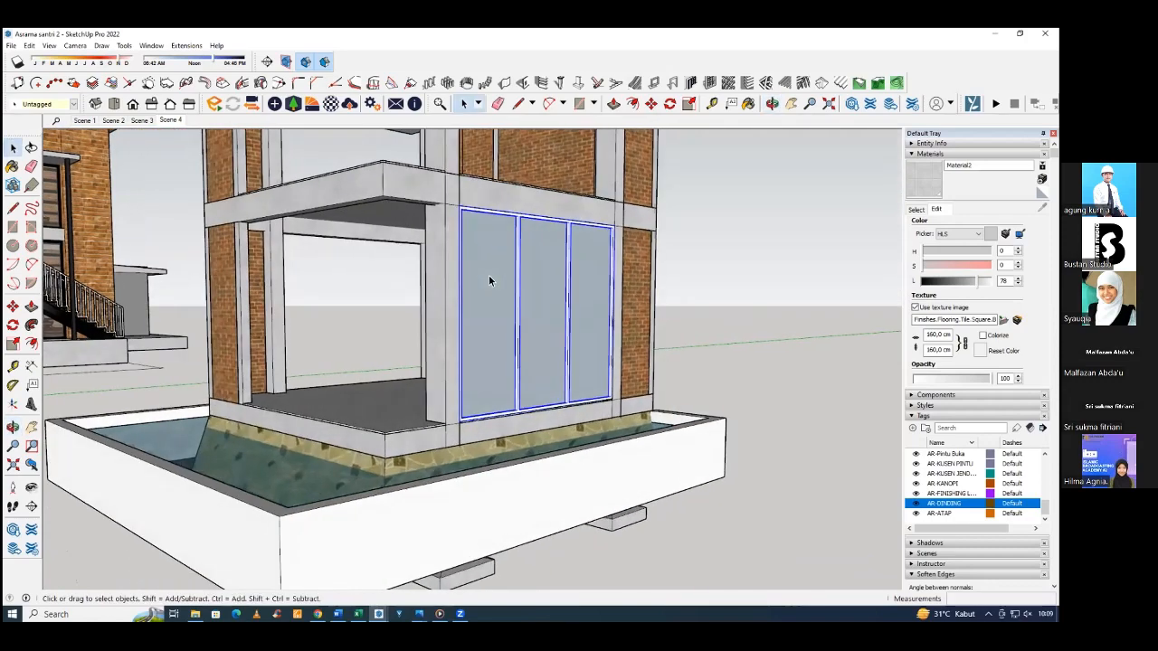
double_click(488, 267)
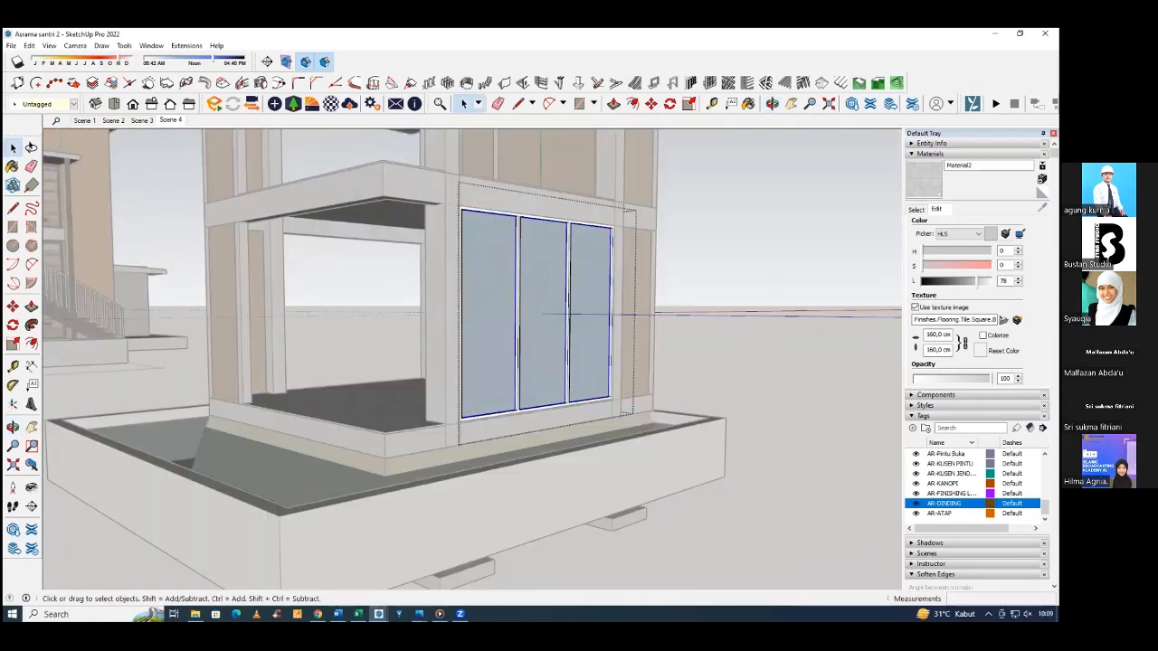
key(b)
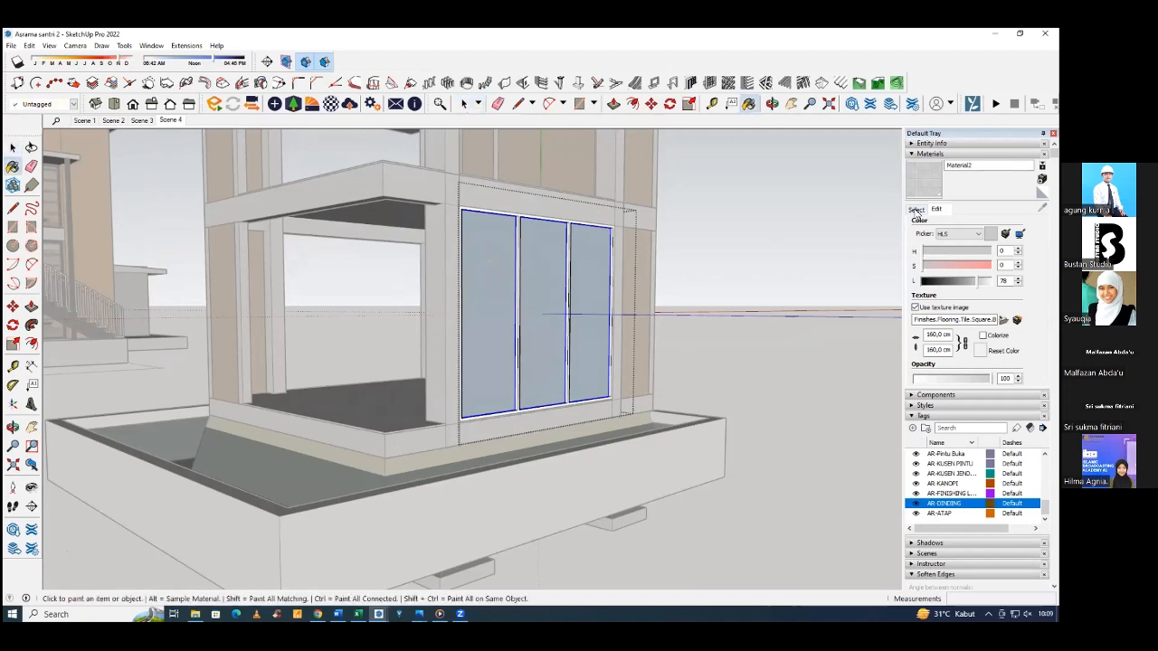
click(916, 209)
click(990, 224)
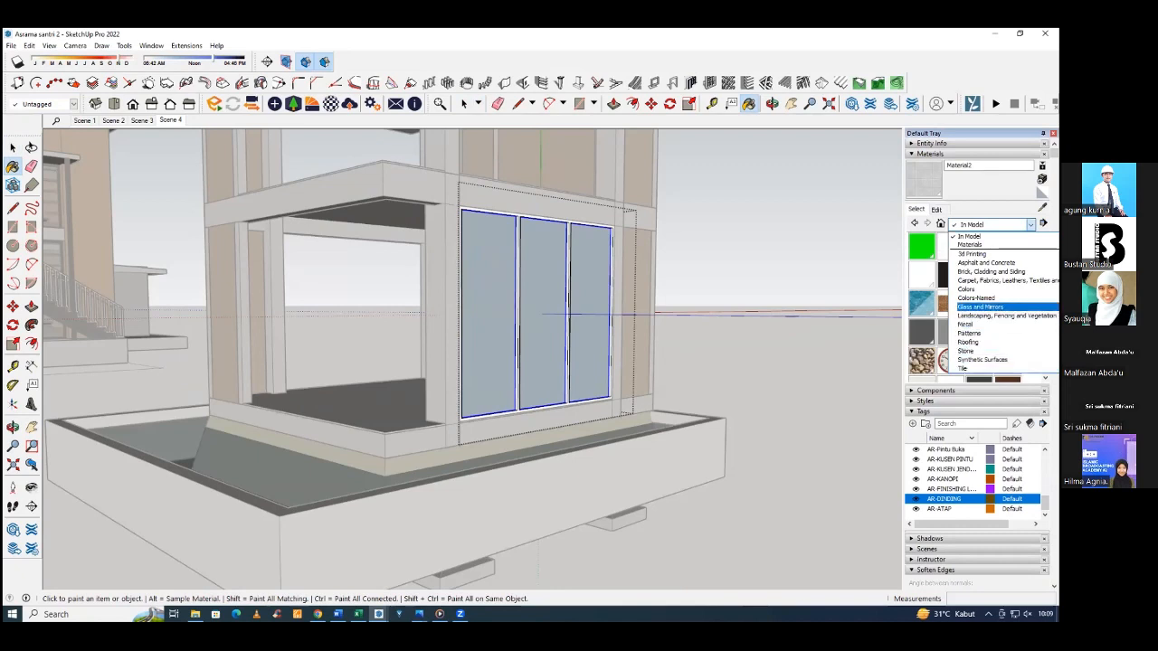
click(979, 307)
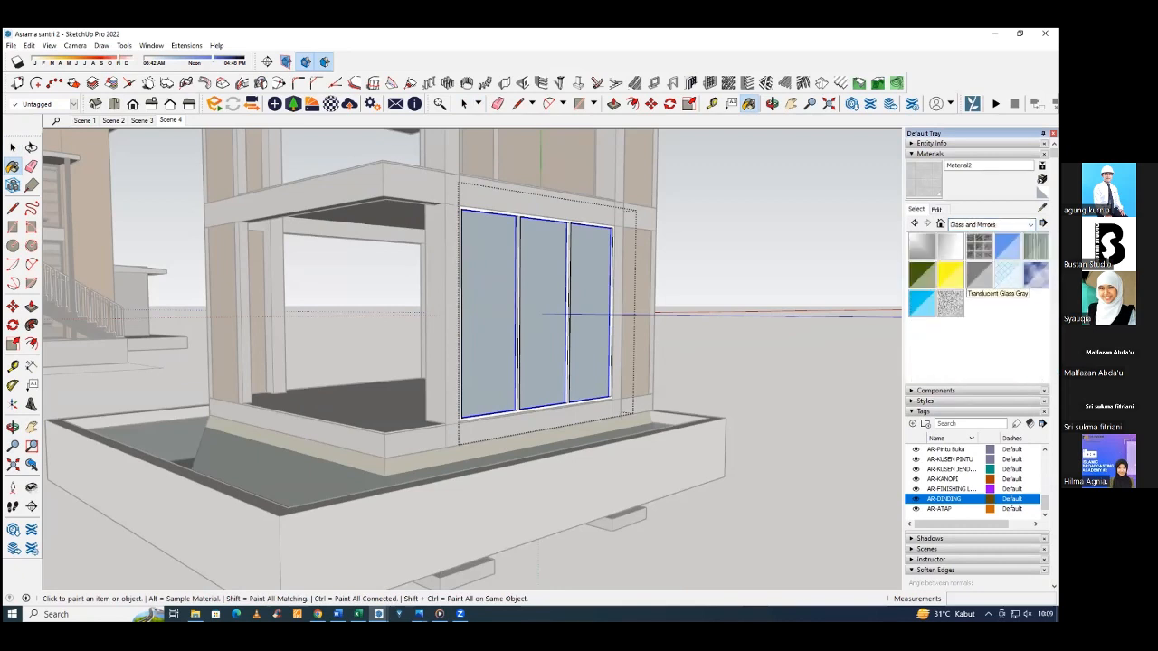
click(1007, 274)
click(589, 302)
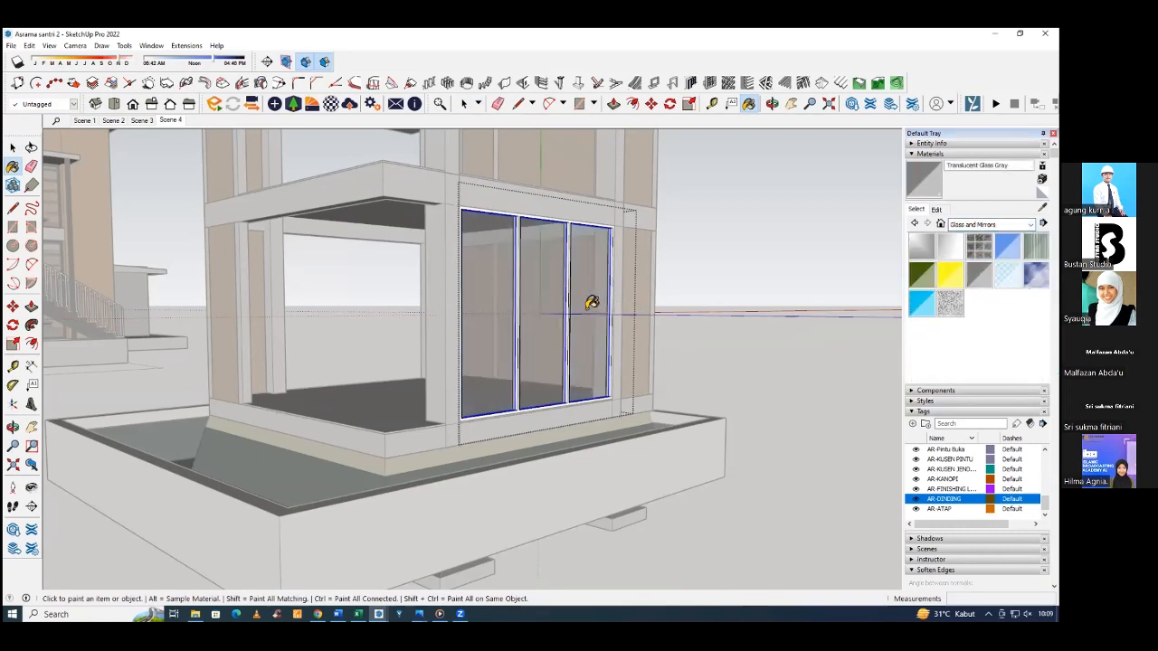
mouse_move(589, 303)
middle_down()
mouse_move(383, 331)
mouse_move(559, 330)
mouse_move(679, 316)
mouse_move(700, 298)
middle_up()
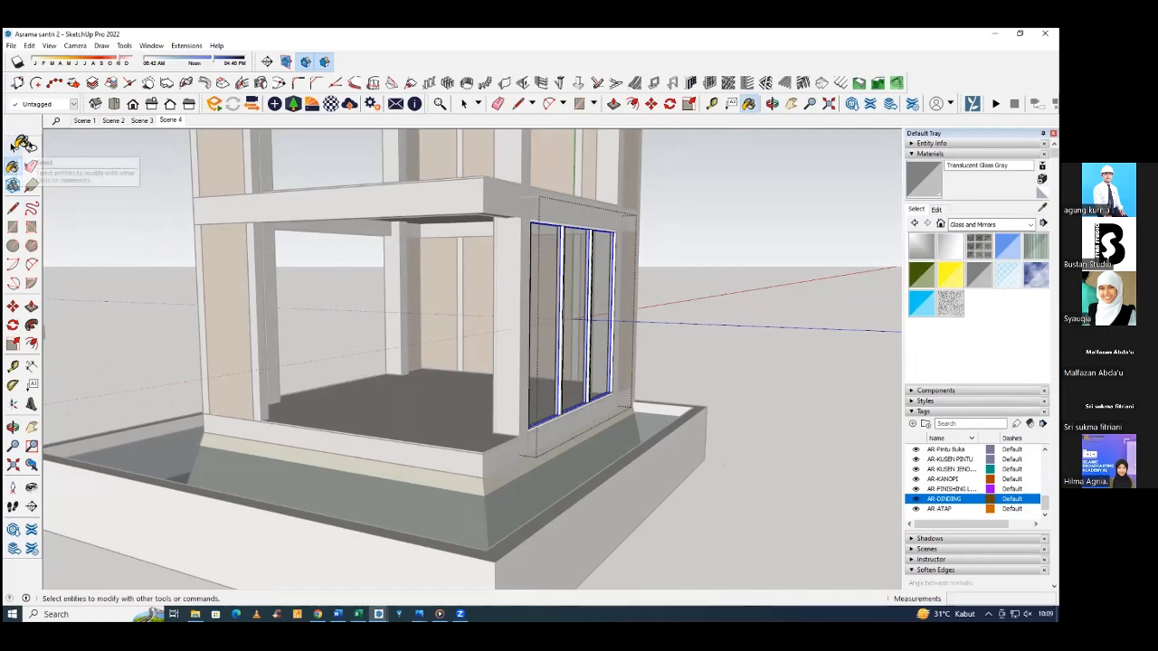
Leave the window group and paint its frame with the dark colour M08 from the Colors collection.
middle_drag(667, 254, 572, 291)
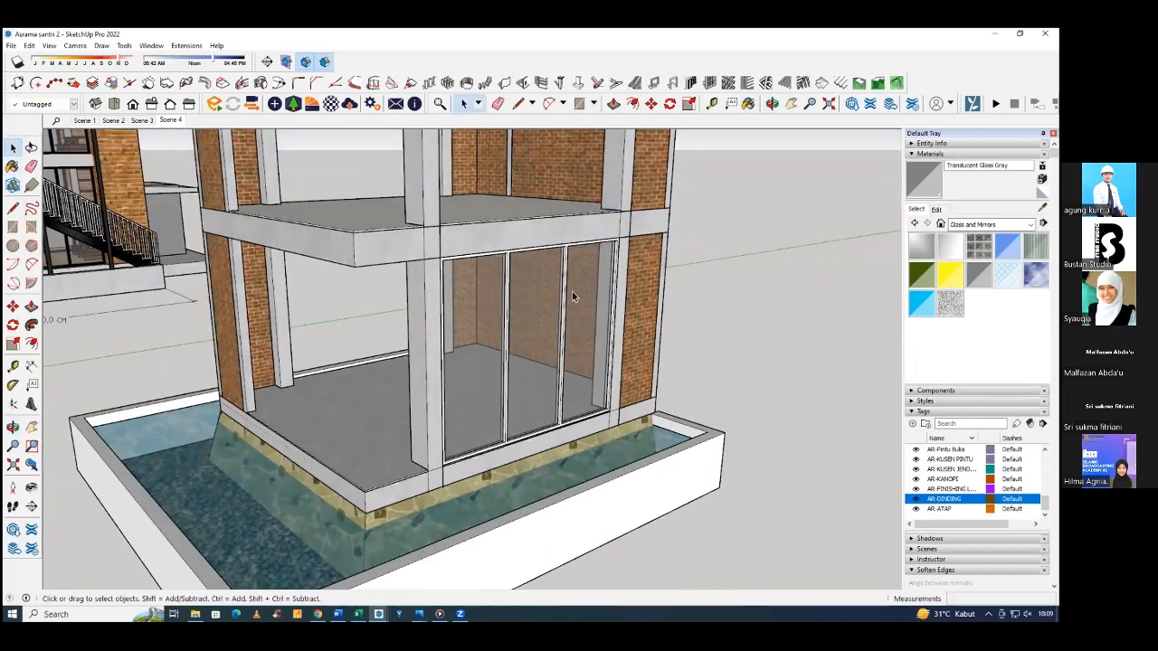
scroll(624, 306, up, 2)
click(822, 235)
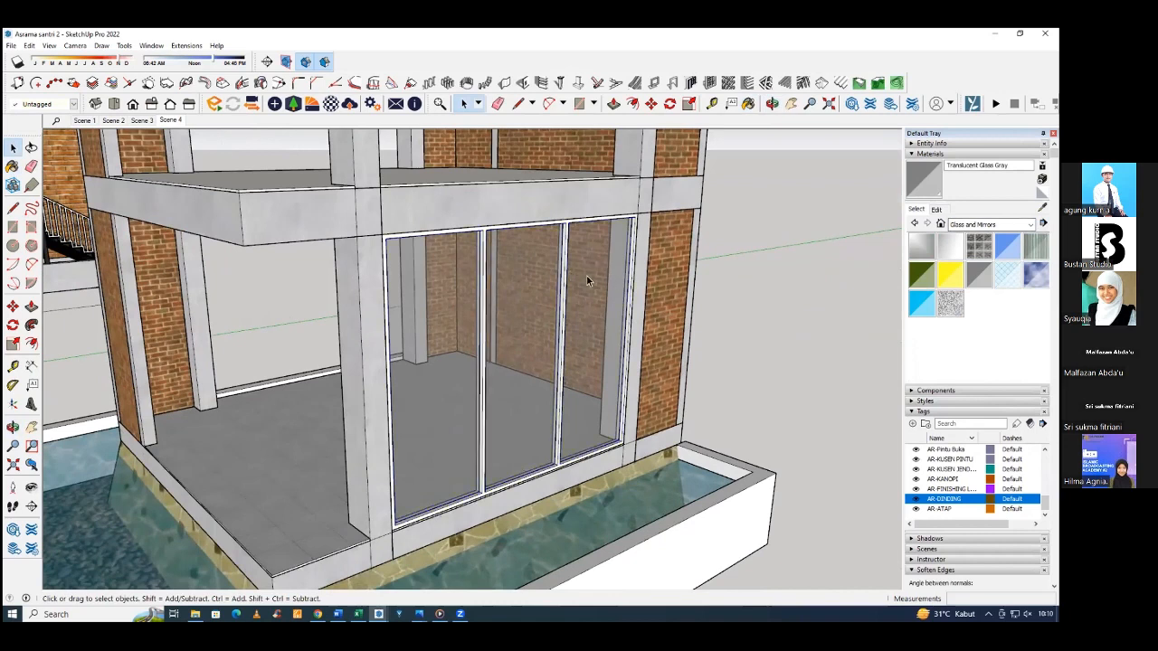
click(1031, 225)
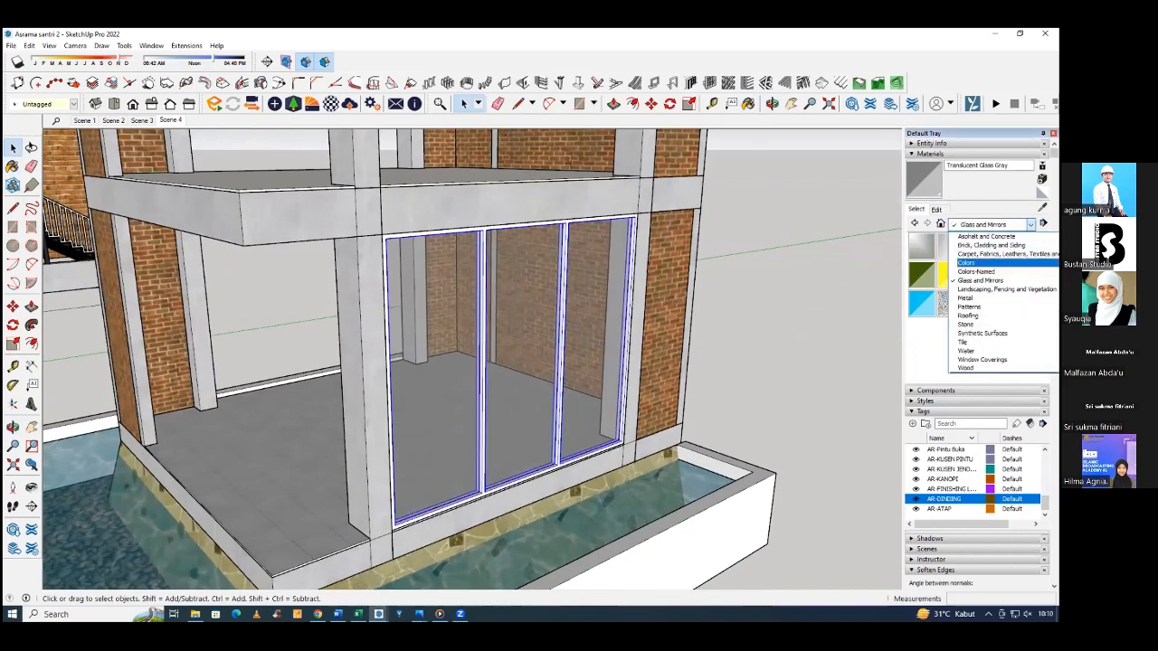
click(966, 262)
scroll(938, 313, down, 6)
scroll(939, 313, down, 5)
scroll(938, 313, up, 1)
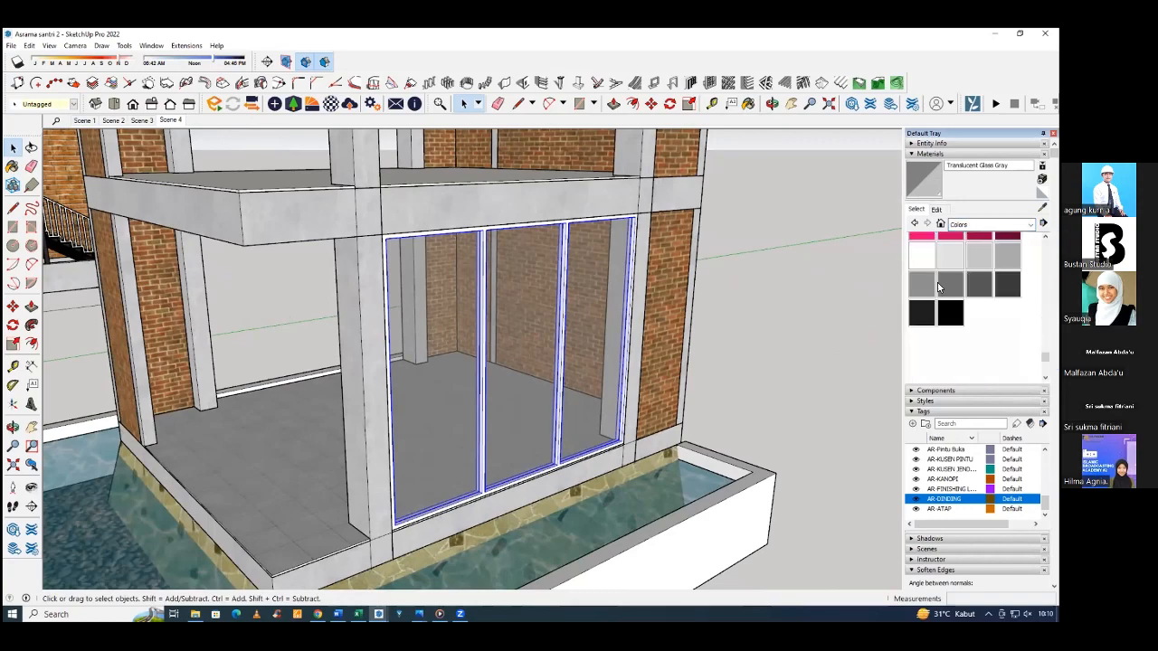
click(923, 313)
click(643, 268)
middle_drag(642, 267, 773, 159)
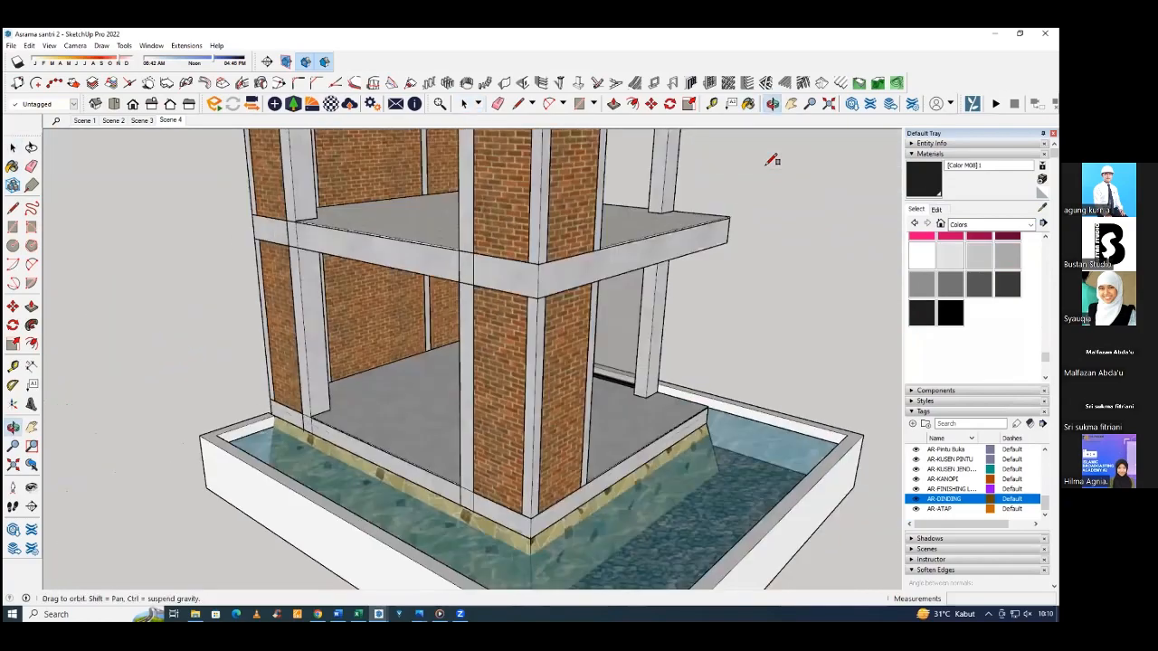
scroll(766, 164, up, 4)
scroll(309, 411, up, 5)
key(r)
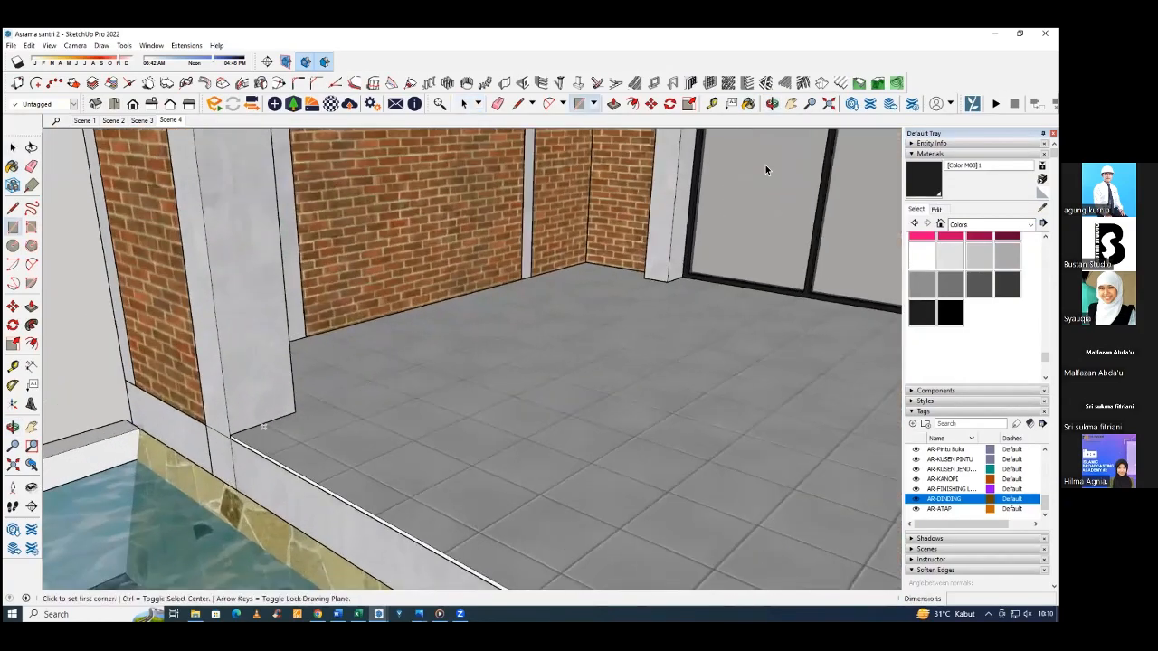
click(255, 444)
scroll(254, 441, down, 6)
middle_drag(261, 431, 765, 169)
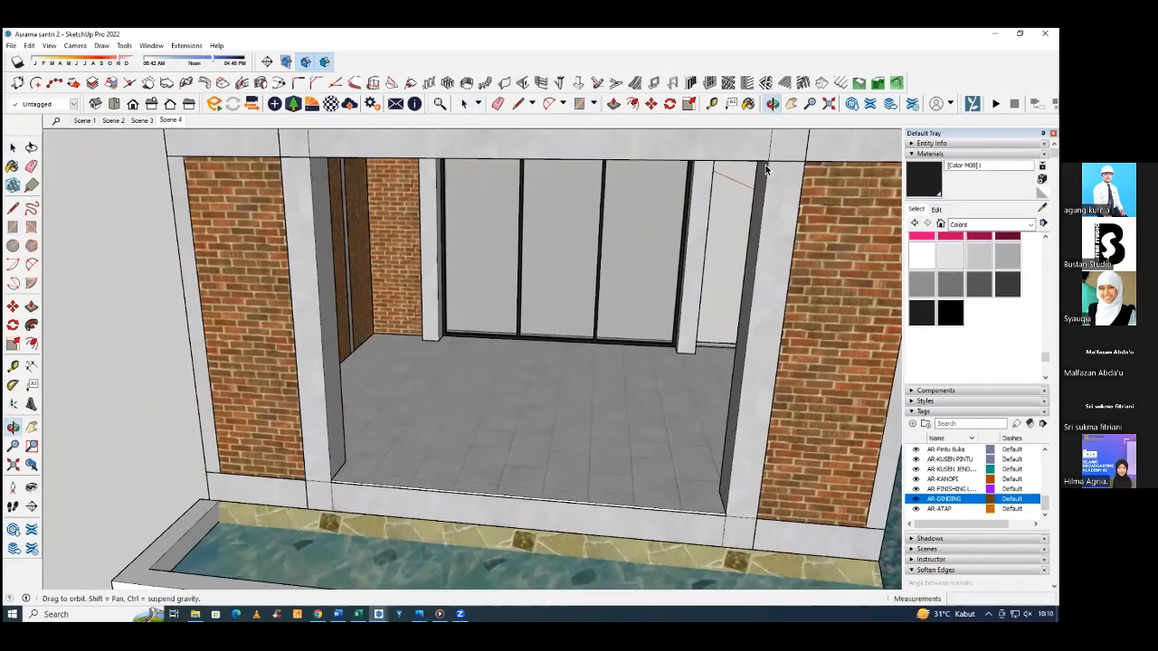
key(space)
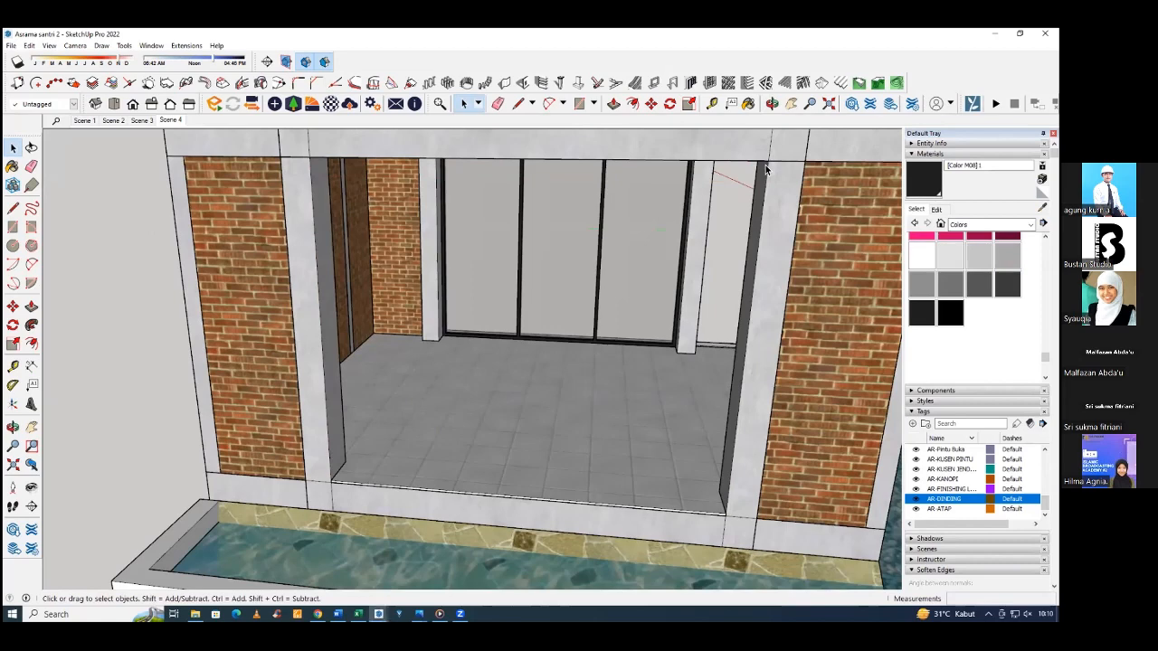
key(super)
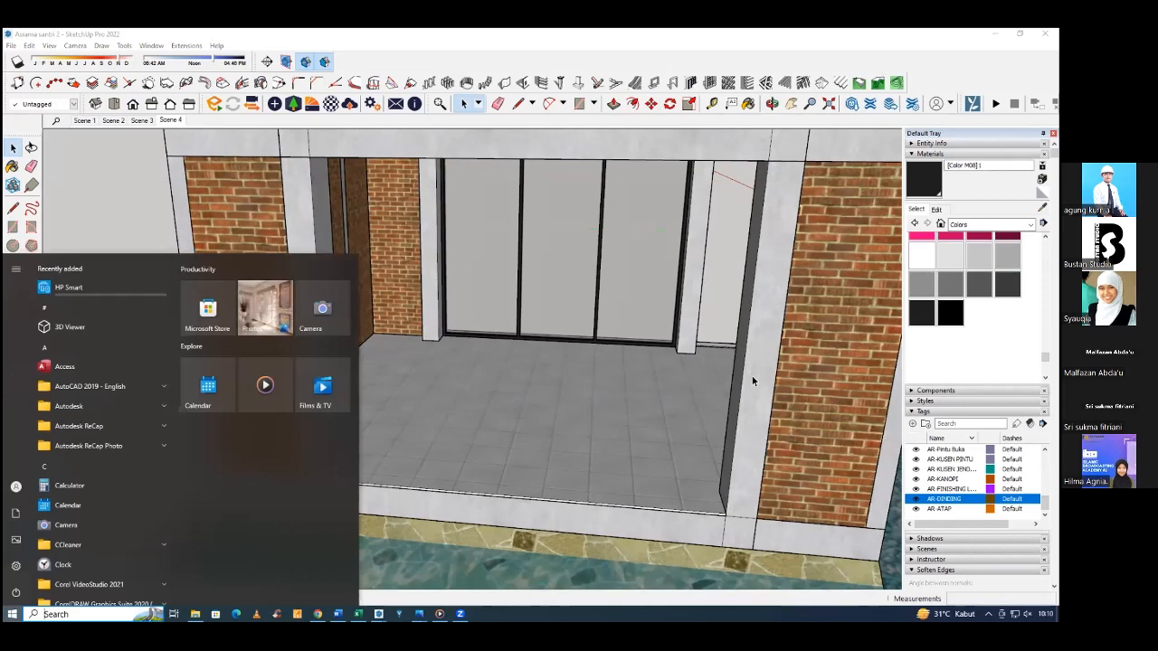
scroll(612, 233, down, 3)
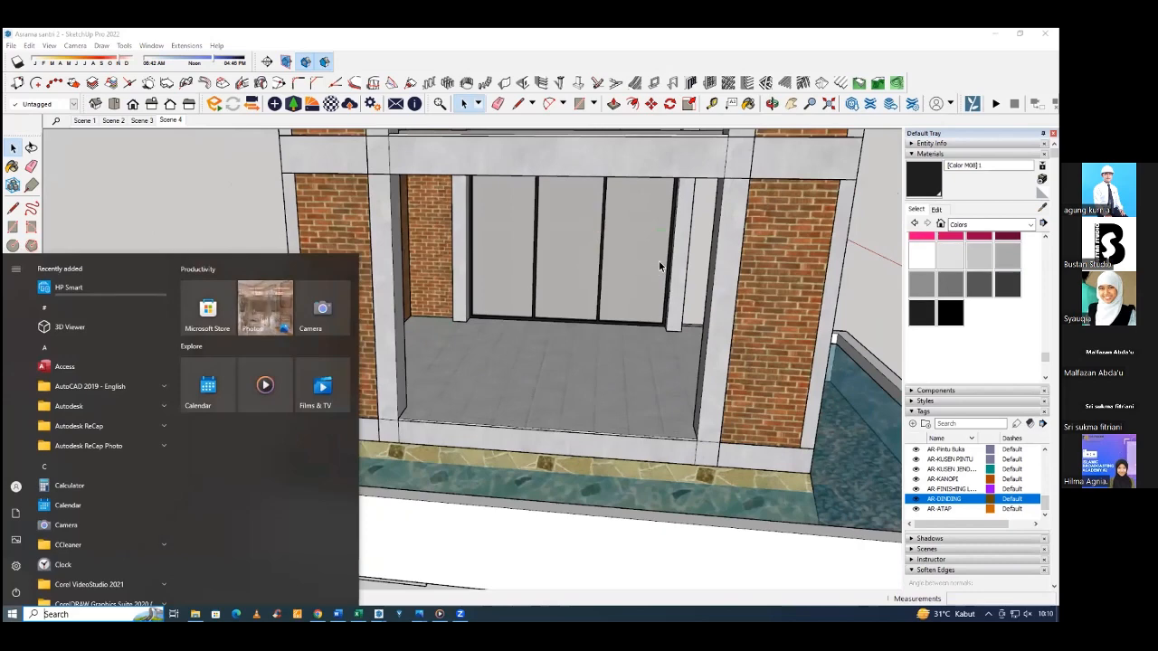
Draw a rectangle filling the open ground-floor bay beside the pool, between the columns opposite the finished window, and select its face.
scroll(554, 282, down, 3)
middle_drag(555, 285, 472, 348)
scroll(472, 347, up, 4)
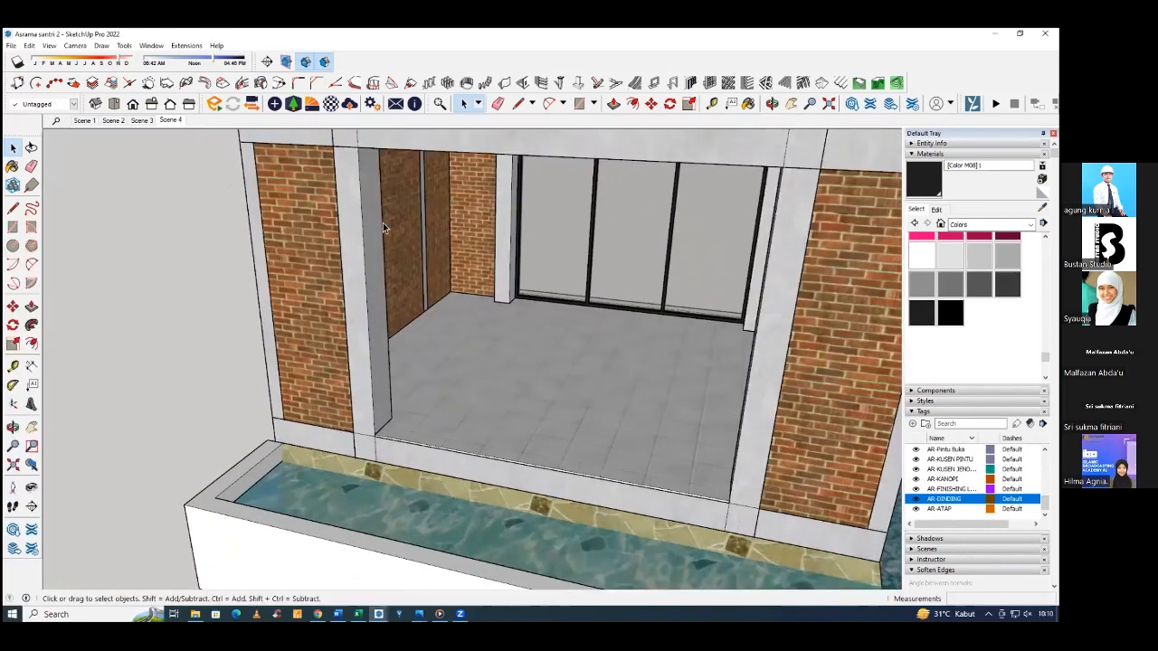
key(r)
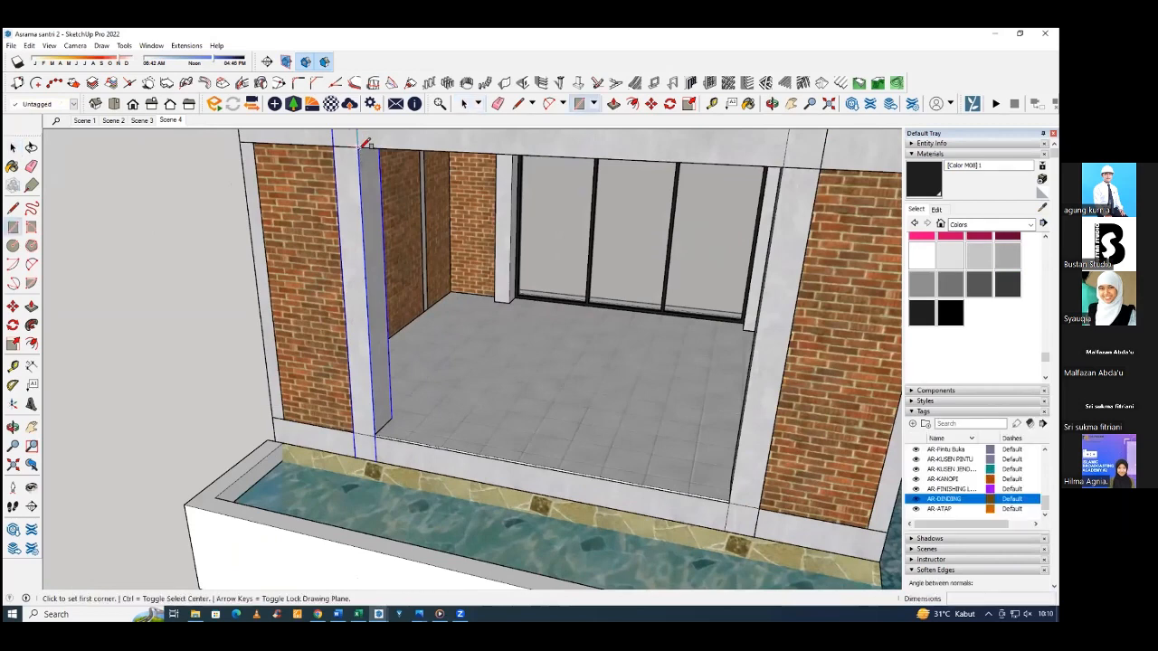
click(729, 498)
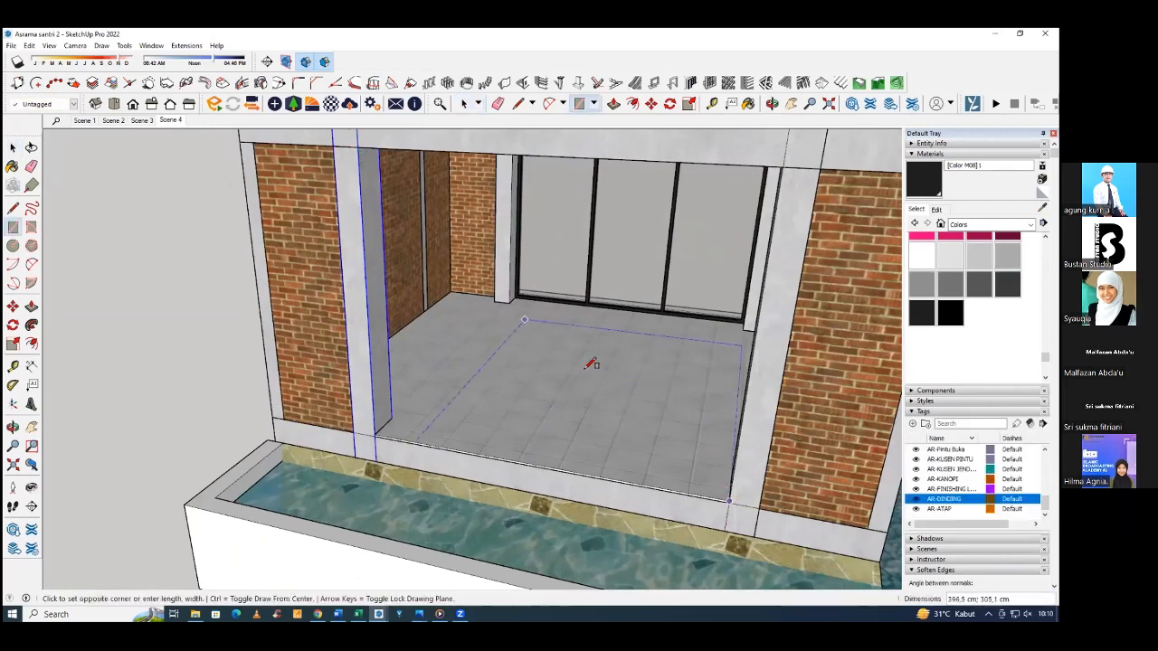
click(360, 148)
middle_drag(364, 157, 481, 241)
key(space)
click(476, 242)
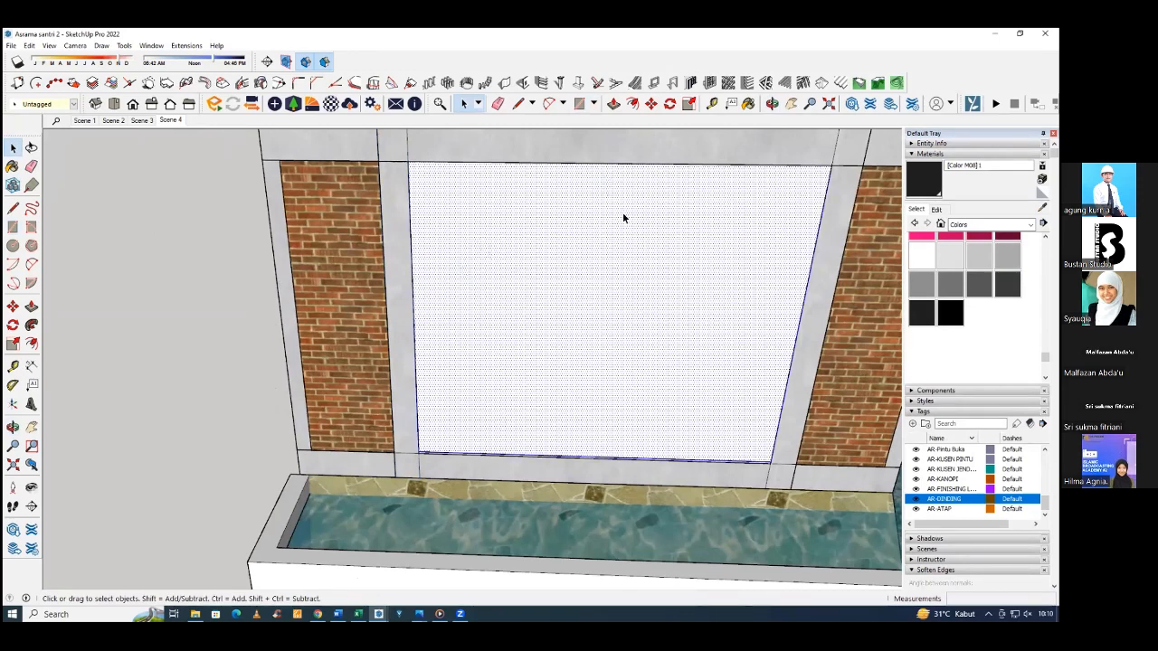
Divide the selected face into a panel with two rows and three columns, 4 cm frame width and back location.
key(b)
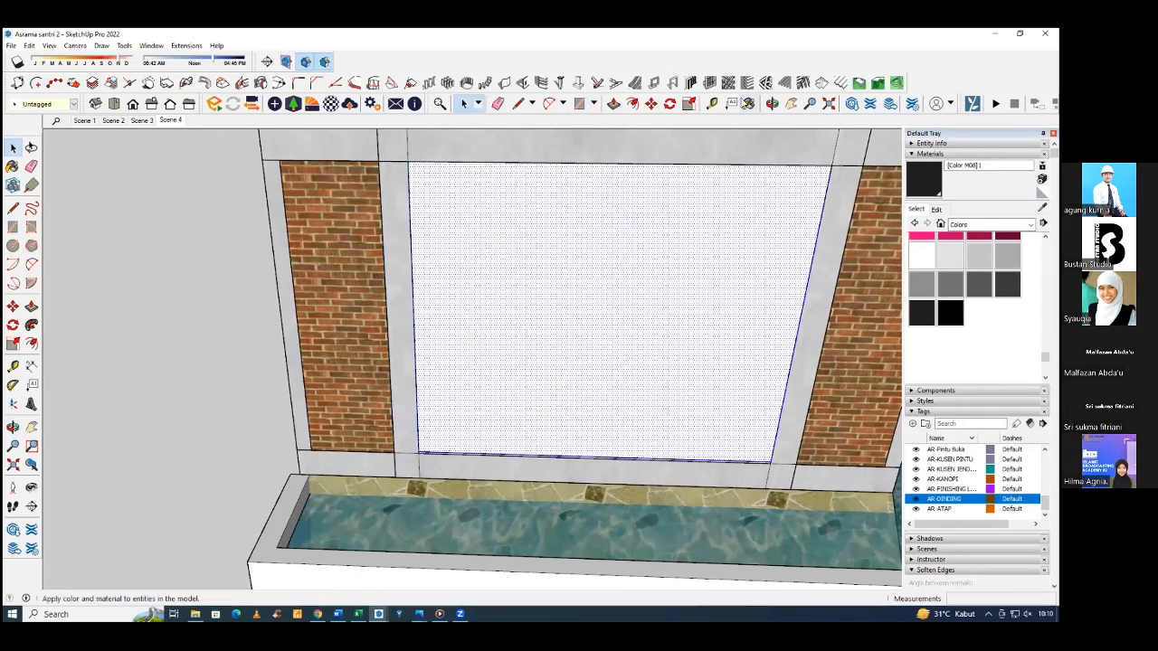
click(709, 83)
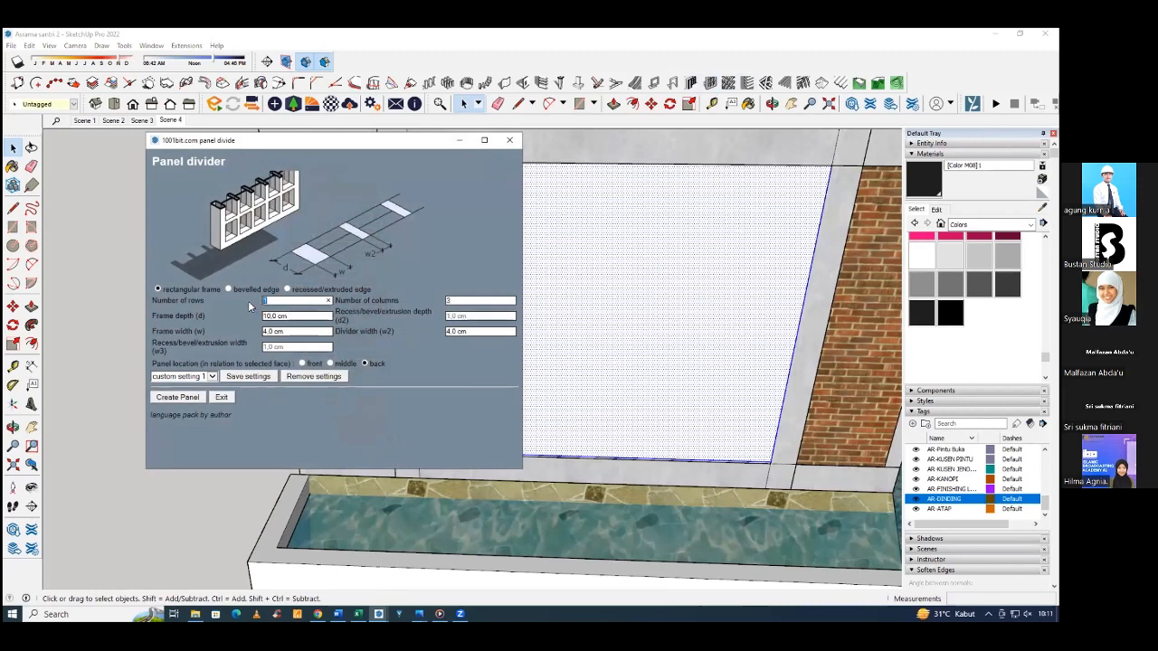
click(177, 397)
Delete the new two-row panel from the ground-floor opening.
middle_drag(540, 359, 636, 368)
click(551, 372)
scroll(551, 374, down, 2)
scroll(710, 316, down, 5)
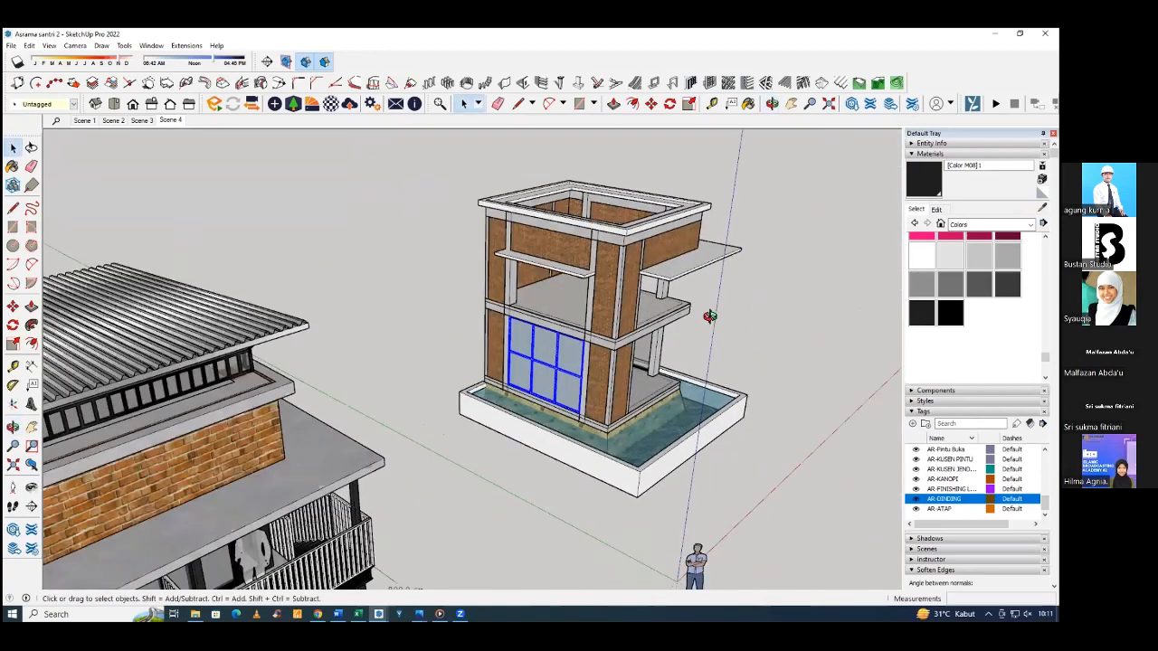
middle_drag(710, 316, 385, 364)
key(Delete)
Copy the finished dark-framed window to the opposite ground-floor opening, snapping its lower corner to the column base.
scroll(589, 398, up, 5)
middle_drag(588, 398, 615, 380)
click(488, 373)
middle_drag(389, 344, 633, 366)
scroll(416, 397, up, 2)
key(m)
scroll(489, 362, up, 3)
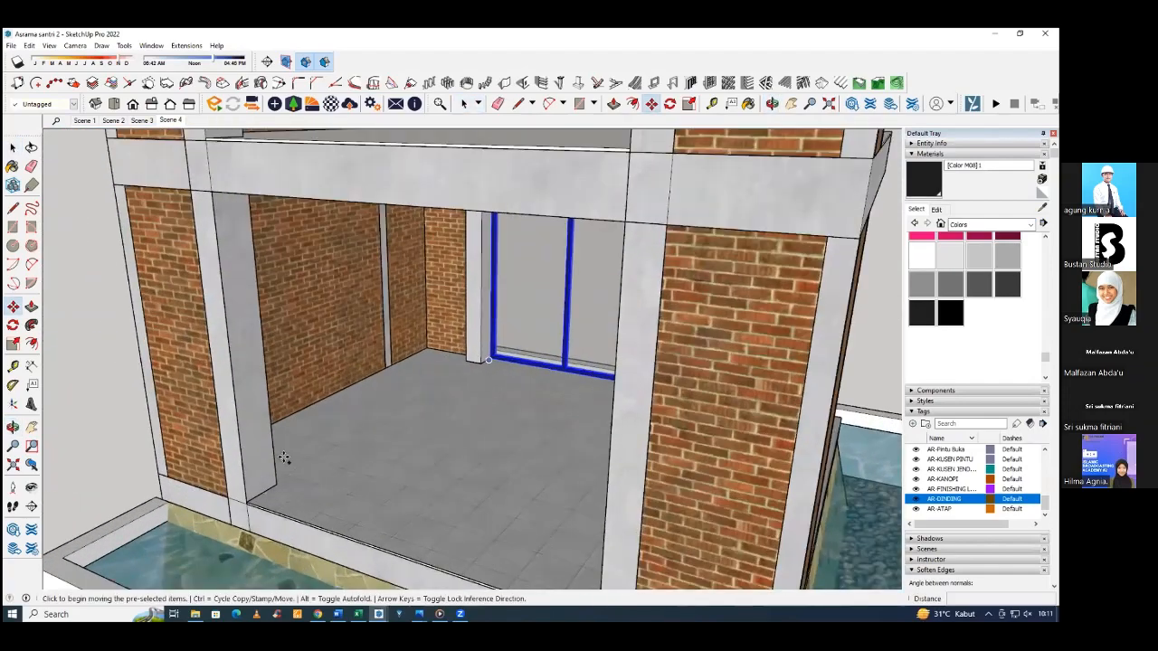
click(488, 360)
key(ctrl)
scroll(336, 398, down, 4)
middle_drag(336, 398, 334, 393)
click(289, 462)
key(space)
Open the copied window group down to its glass, select a pane, and leave the group again.
double_click(436, 408)
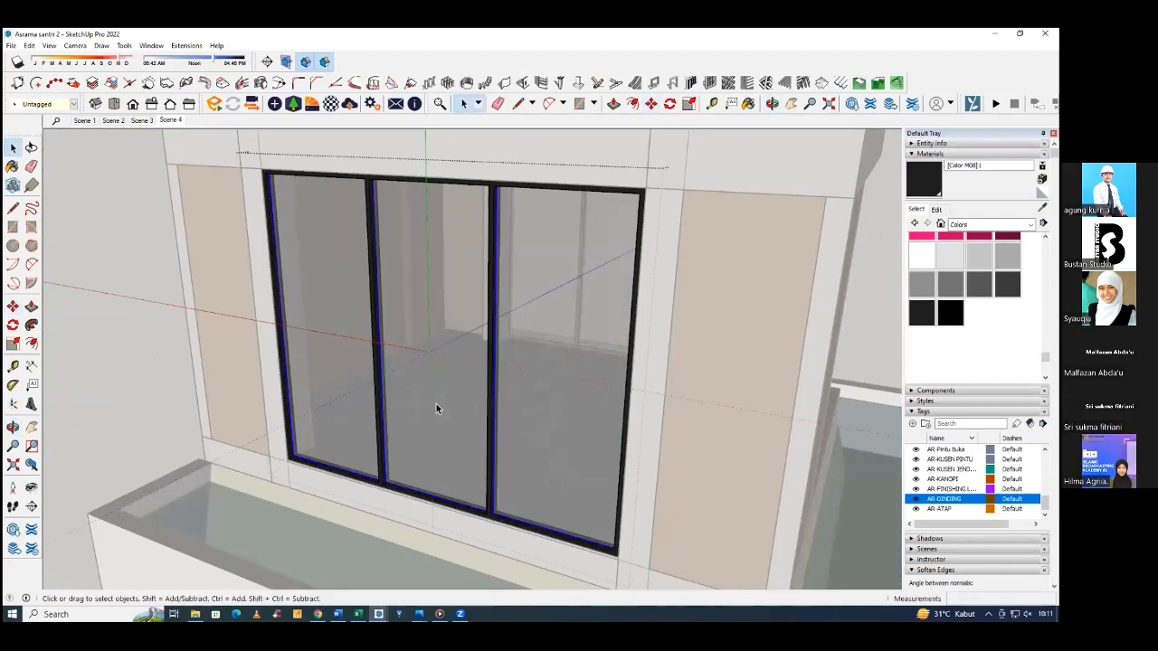
double_click(436, 405)
click(436, 404)
middle_drag(437, 404, 448, 394)
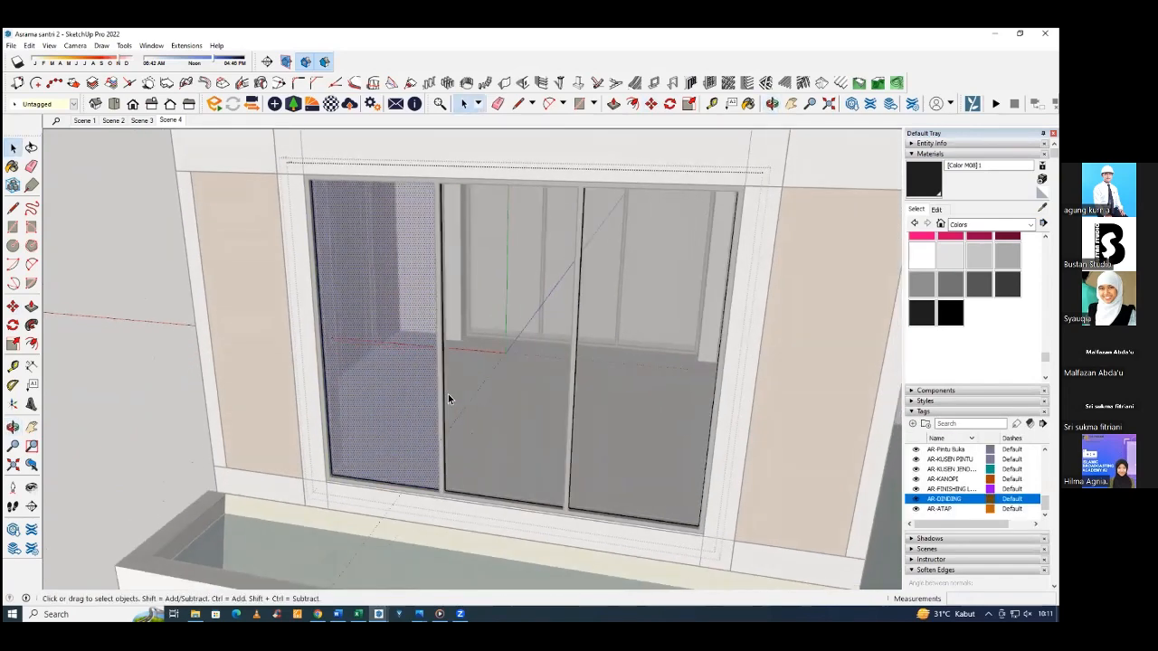
click(449, 397)
middle_drag(353, 404, 271, 396)
double_click(173, 344)
Delete the copied window from the opposite ground-floor opening.
mouse_move(434, 353)
middle_down()
mouse_move(468, 342)
mouse_move(463, 357)
mouse_move(438, 339)
middle_up()
click(427, 351)
scroll(418, 341, down, 2)
key(space)
scroll(414, 340, down, 2)
key(Delete)
Convert the original ground-floor window group into a component.
middle_drag(235, 341, 556, 345)
right_click(556, 345)
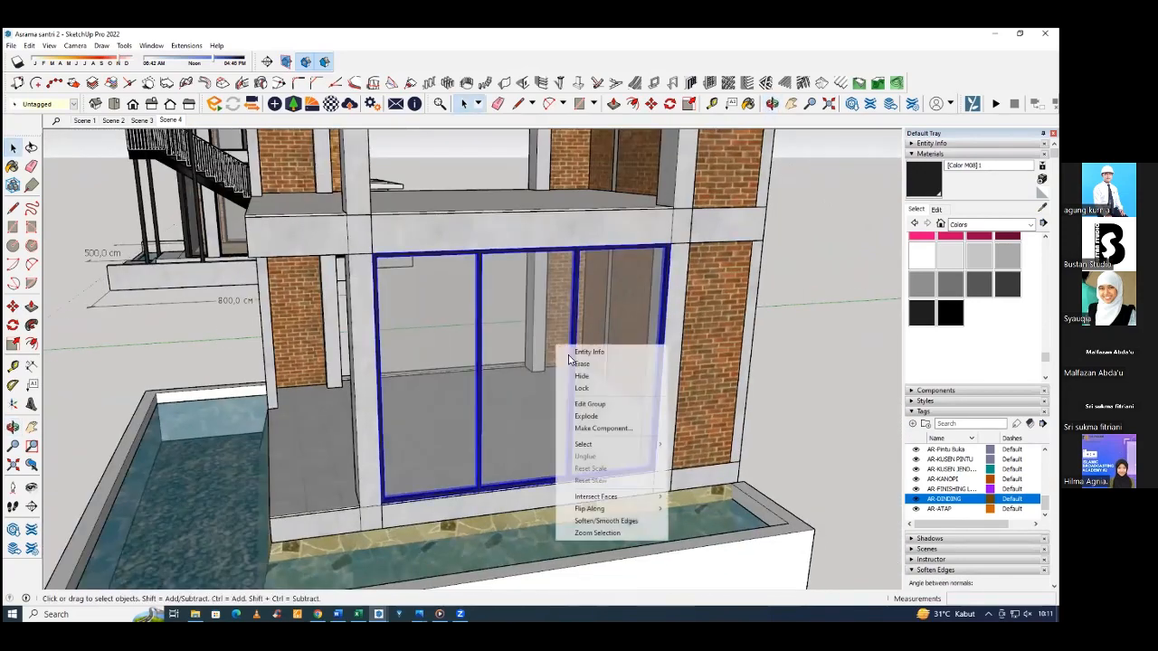
click(615, 426)
click(548, 438)
Copy the ground-floor window from its lower outer corner across to the opposite opening.
middle_drag(489, 415, 666, 411)
middle_drag(378, 400, 454, 428)
key(m)
scroll(585, 529, up, 1)
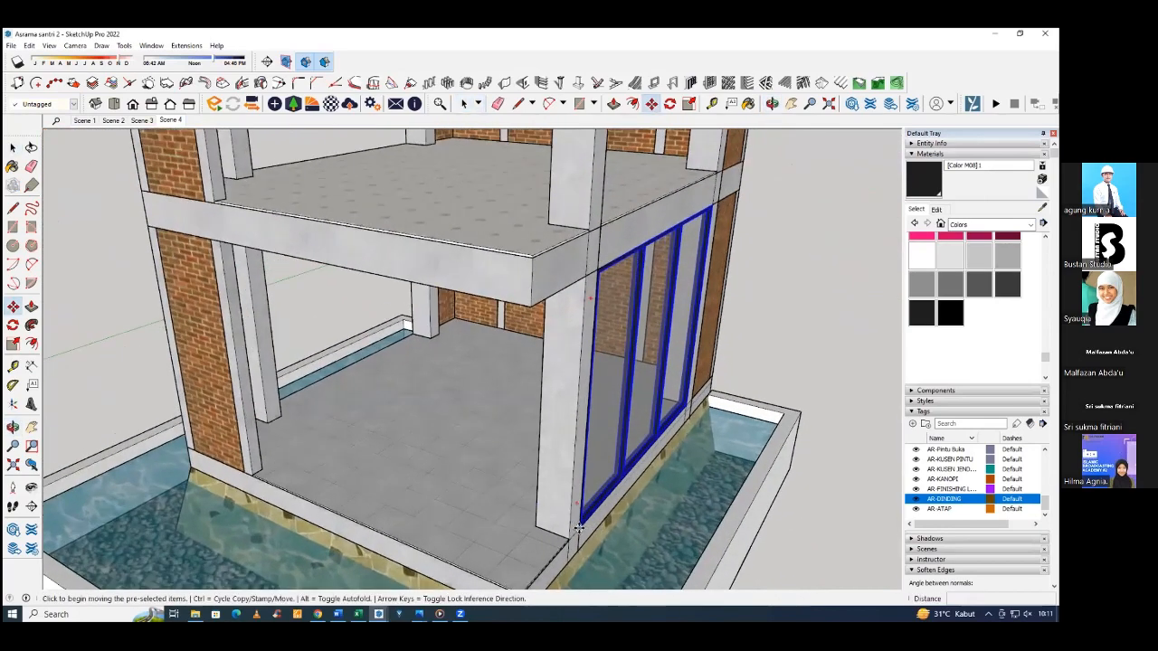
click(578, 529)
key(ctrl)
middle_drag(310, 426, 559, 529)
middle_drag(466, 470, 568, 509)
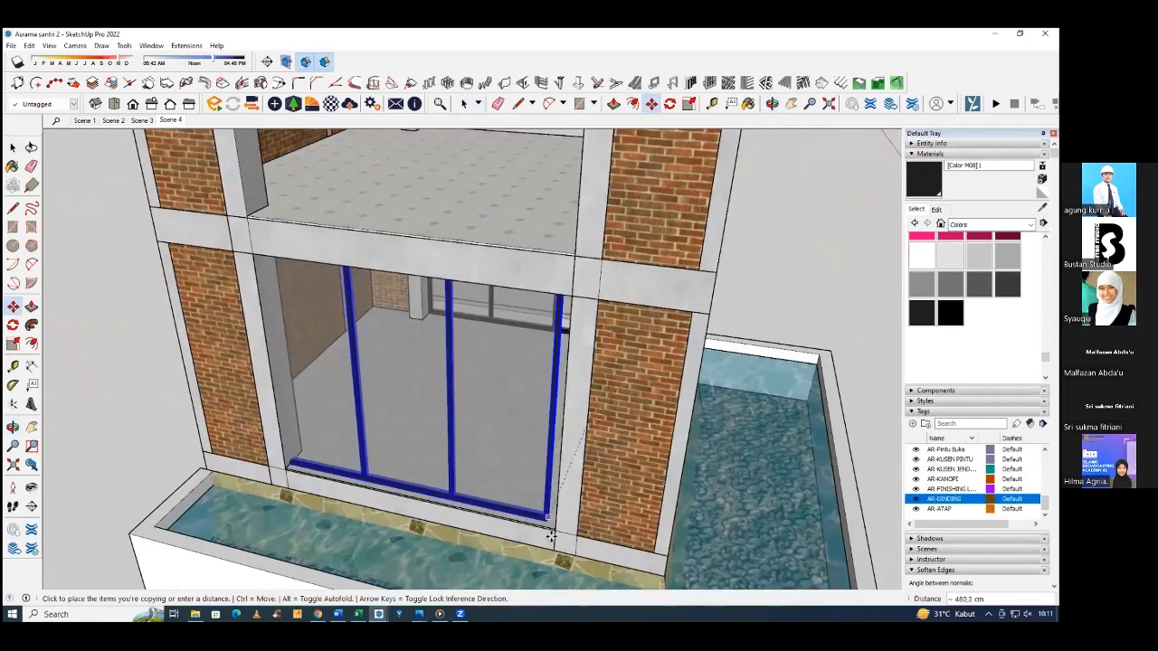
Move the copied window so that its lower corner meets the opening's bottom corner at the column.
scroll(554, 529, up, 6)
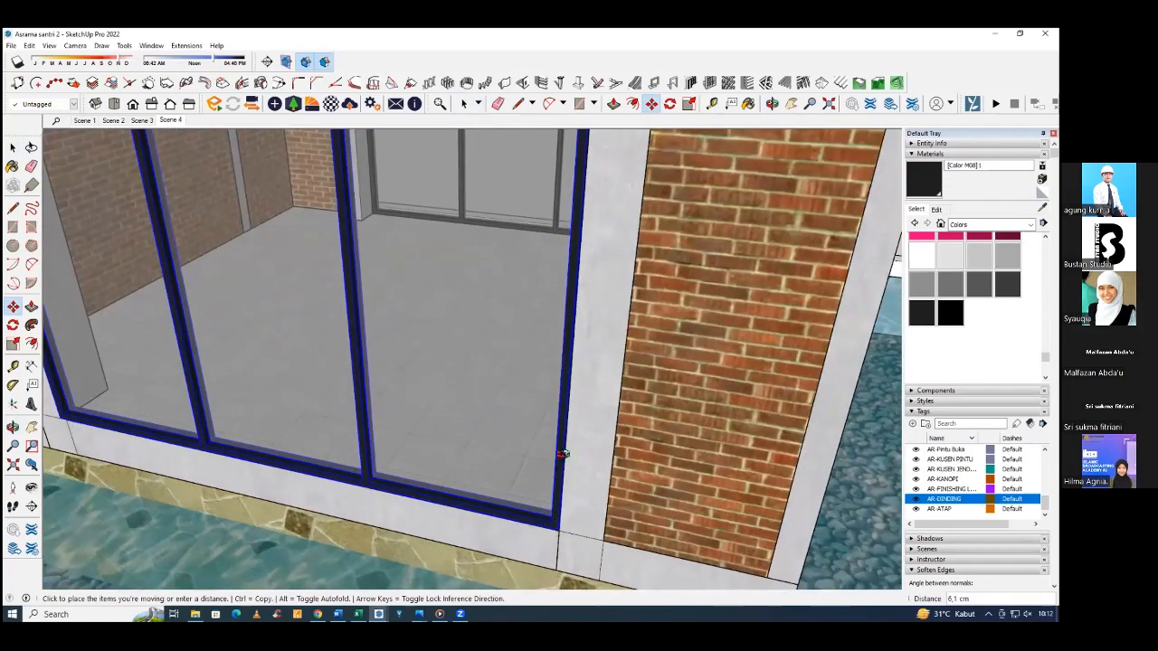
middle_drag(628, 404, 668, 377)
scroll(631, 399, up, 4)
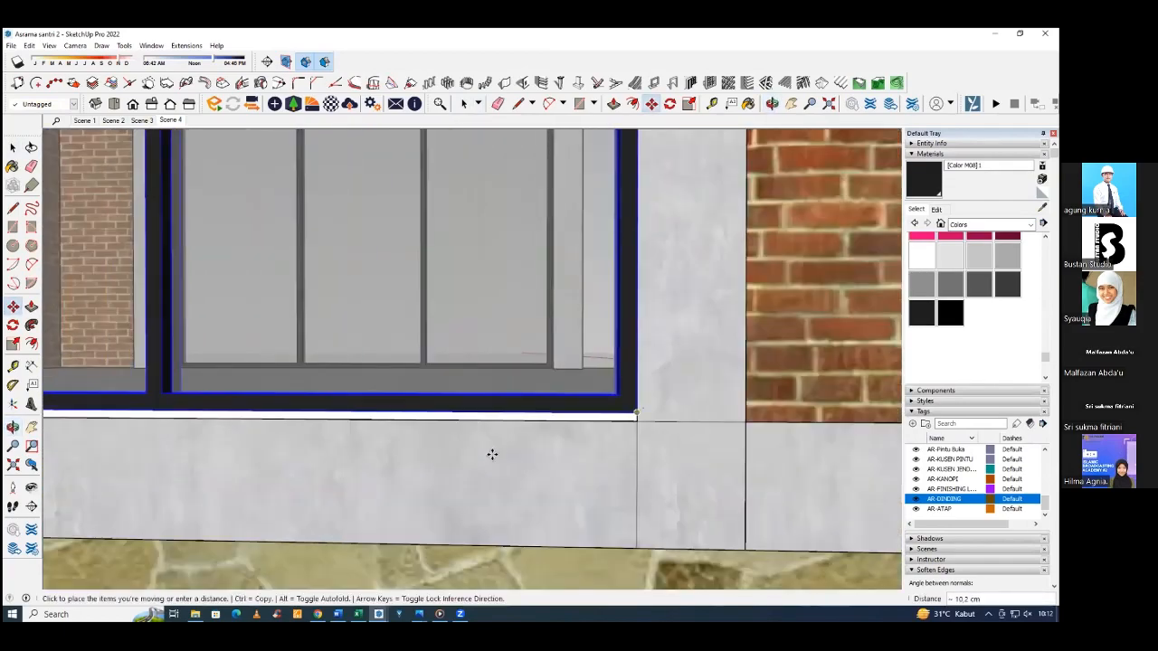
click(635, 420)
scroll(518, 466, down, 6)
key(space)
middle_drag(612, 422, 455, 455)
click(458, 413)
Draw a rectangle filling the upper-floor opening beneath the canopy, from floor beam to canopy between the columns, and select its face.
scroll(457, 430, down, 4)
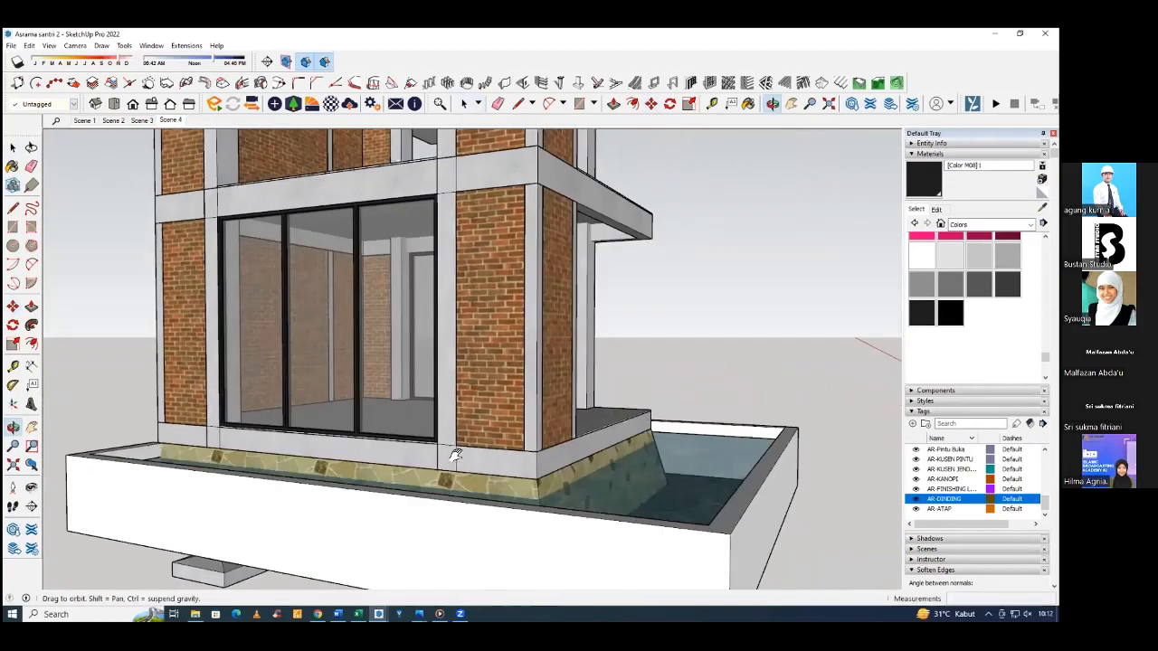
scroll(408, 434, down, 2)
middle_drag(704, 475, 529, 477)
middle_drag(639, 349, 688, 356)
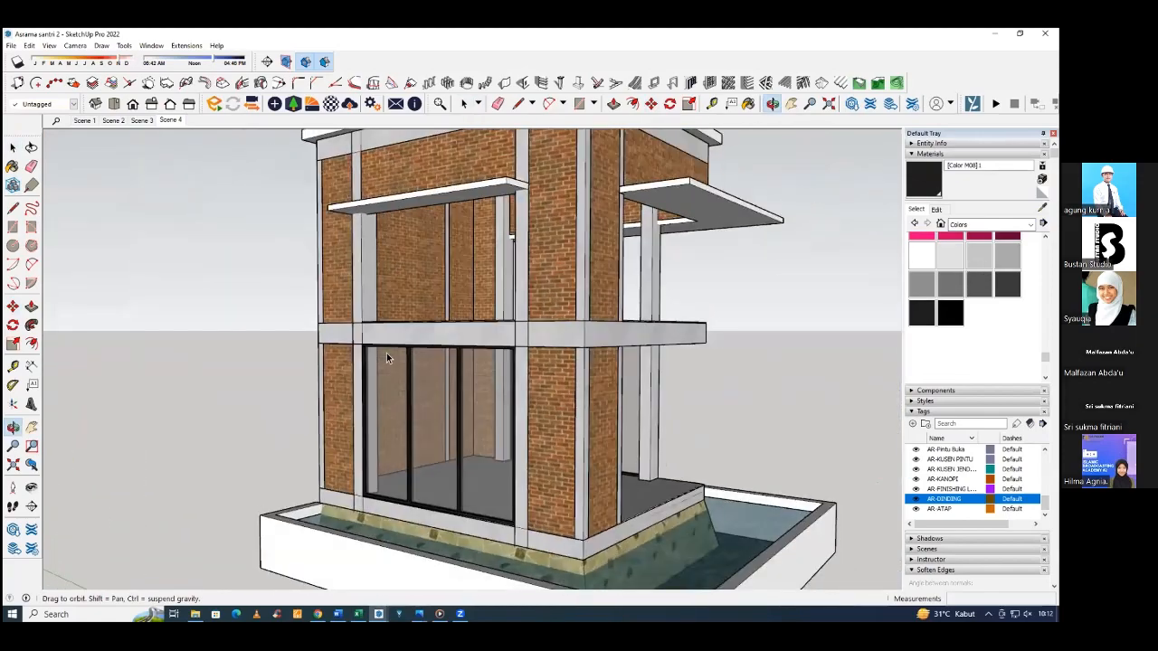
click(386, 353)
middle_drag(387, 353, 445, 376)
scroll(320, 393, up, 10)
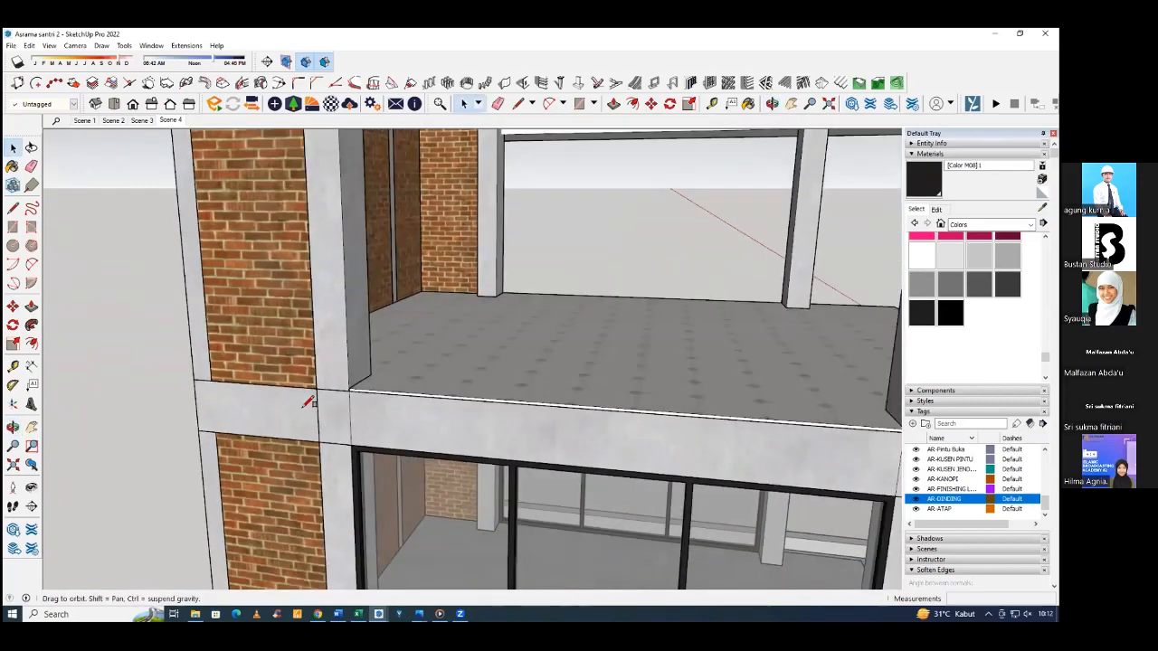
key(r)
click(300, 407)
scroll(300, 406, down, 6)
middle_drag(498, 324, 588, 271)
scroll(532, 288, up, 6)
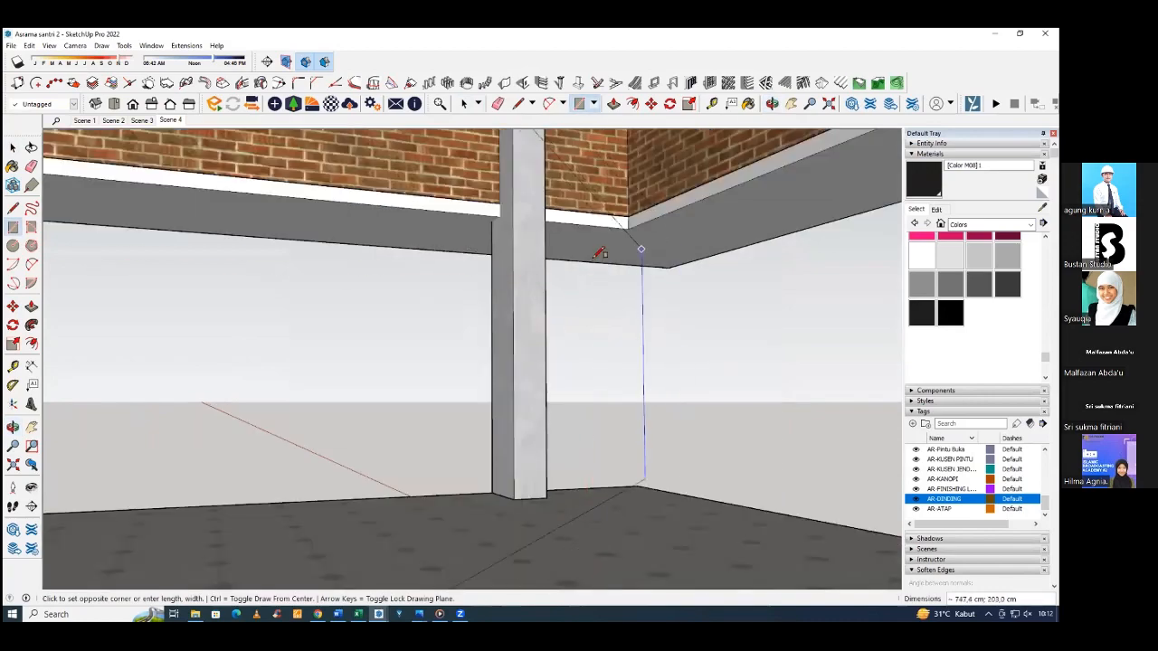
scroll(597, 254, down, 9)
scroll(536, 288, up, 2)
scroll(604, 237, up, 4)
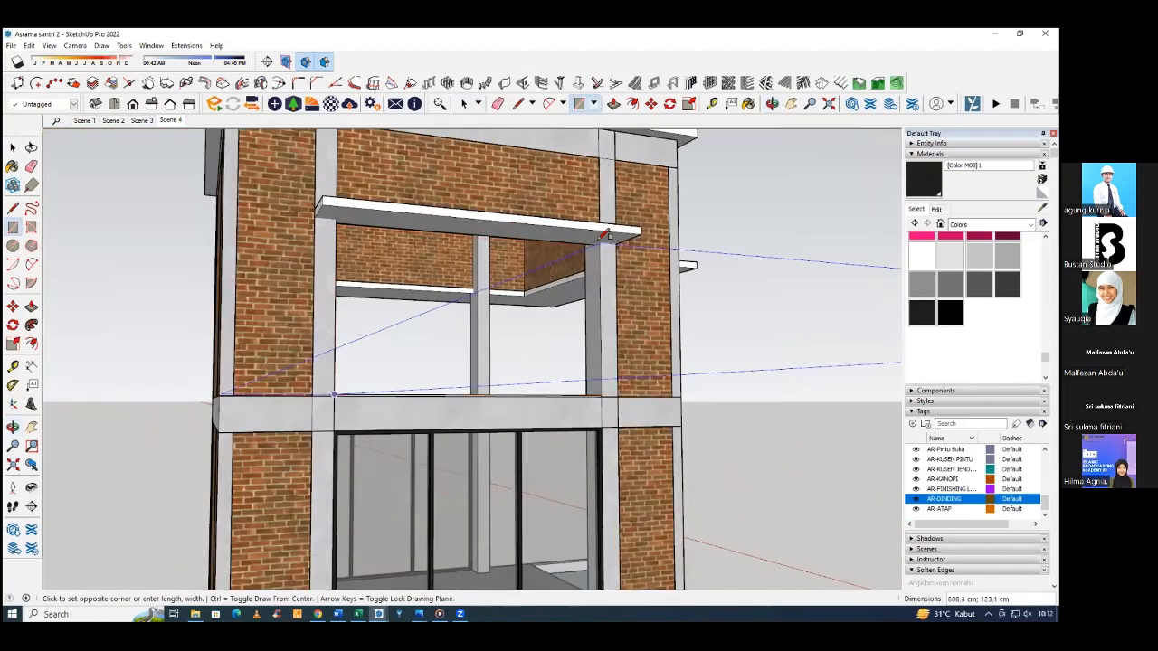
scroll(601, 239, up, 3)
click(600, 243)
scroll(600, 243, down, 3)
middle_drag(516, 314, 381, 332)
key(space)
click(380, 332)
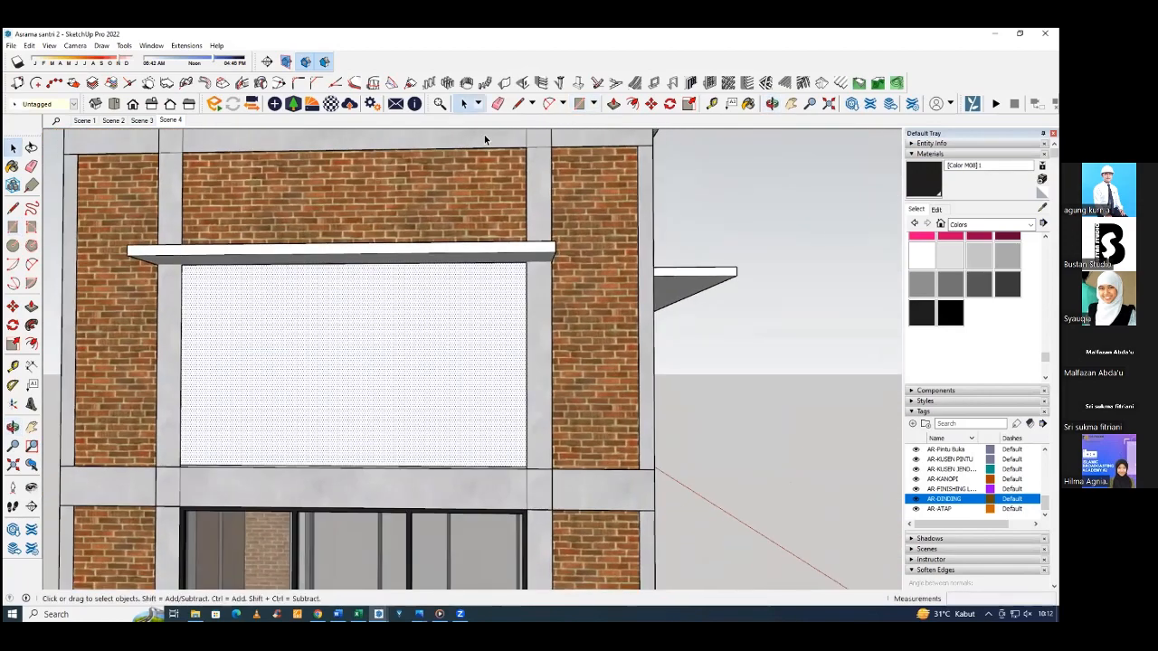
Divide the upper-floor face into a panel with one row and three columns, 4 cm frame width and back location.
click(705, 83)
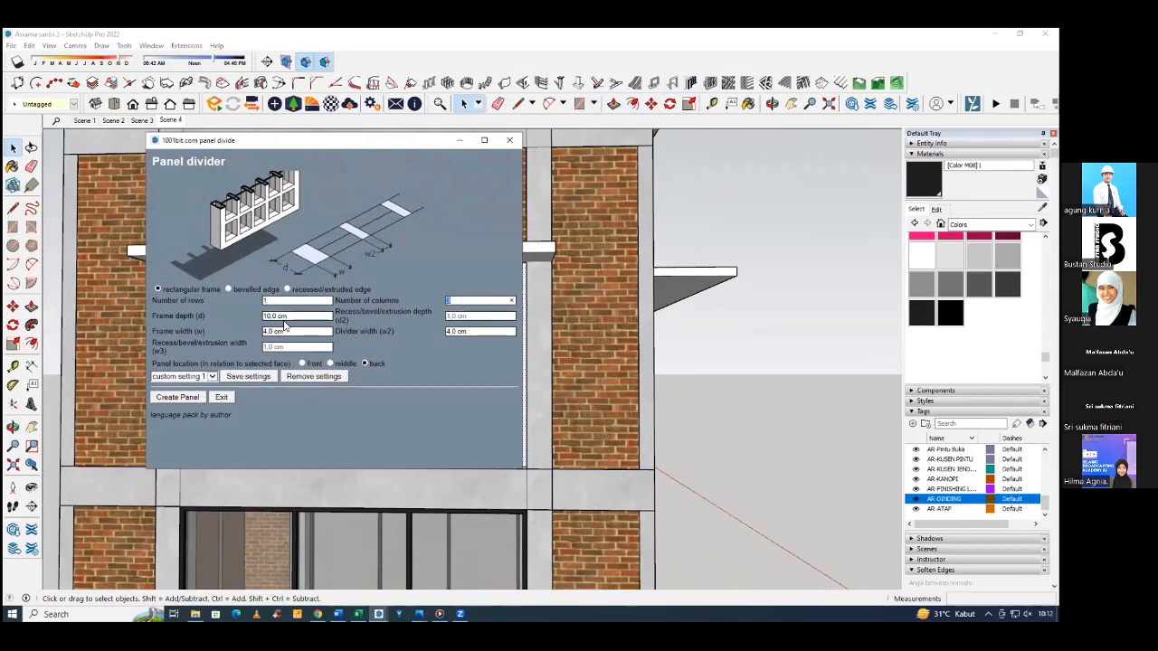
click(177, 397)
mouse_move(358, 338)
middle_down()
mouse_move(272, 322)
mouse_move(362, 326)
mouse_move(342, 346)
middle_up()
scroll(341, 346, down, 3)
Paint the three panes inside the upper window group with Translucent Glass Gray from Glass and Mirrors, and leave the group.
mouse_move(427, 329)
middle_down()
mouse_move(506, 313)
mouse_move(328, 317)
mouse_move(526, 305)
middle_up()
scroll(328, 316, down, 2)
scroll(328, 316, down, 2)
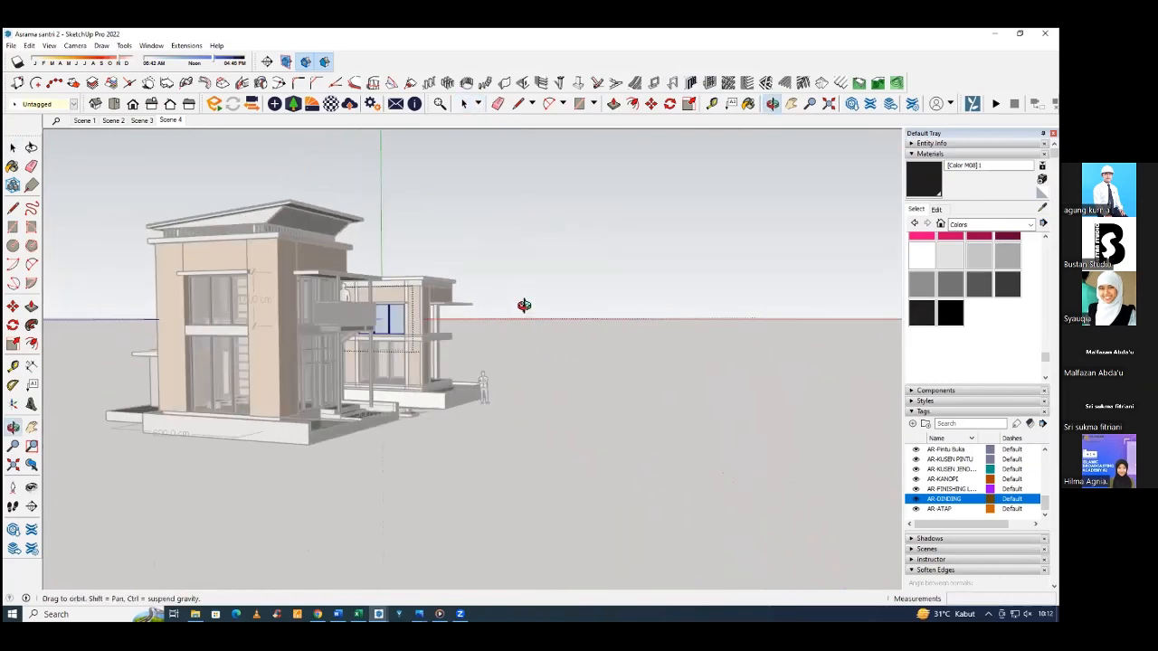
scroll(382, 321, up, 6)
scroll(386, 312, up, 3)
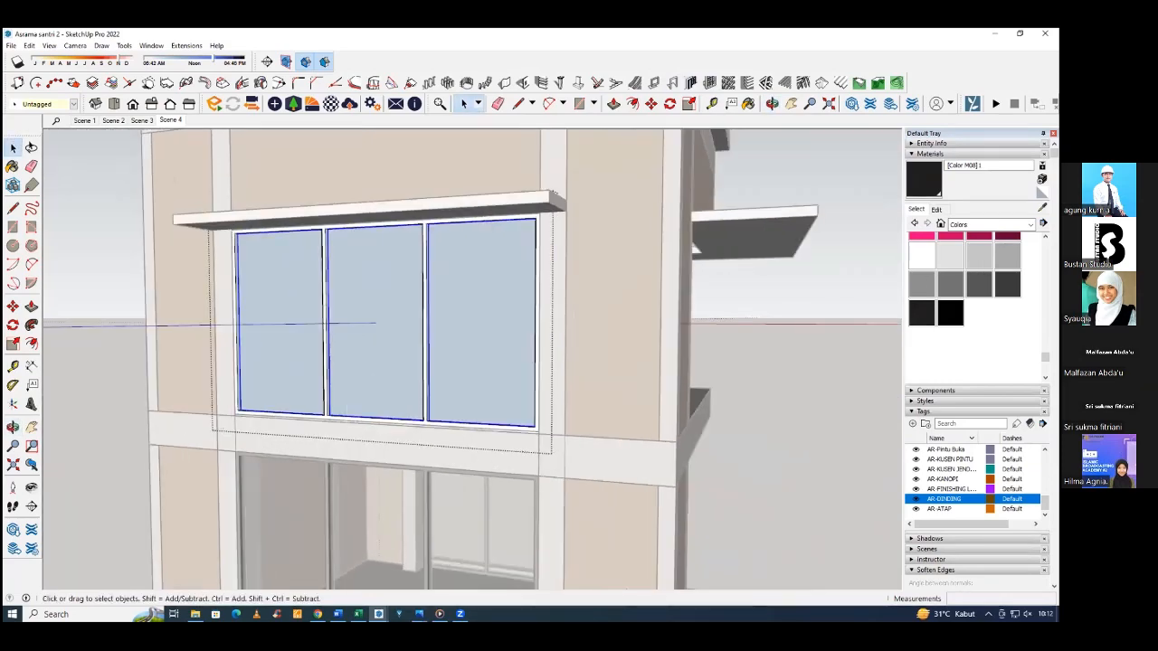
click(991, 224)
click(982, 284)
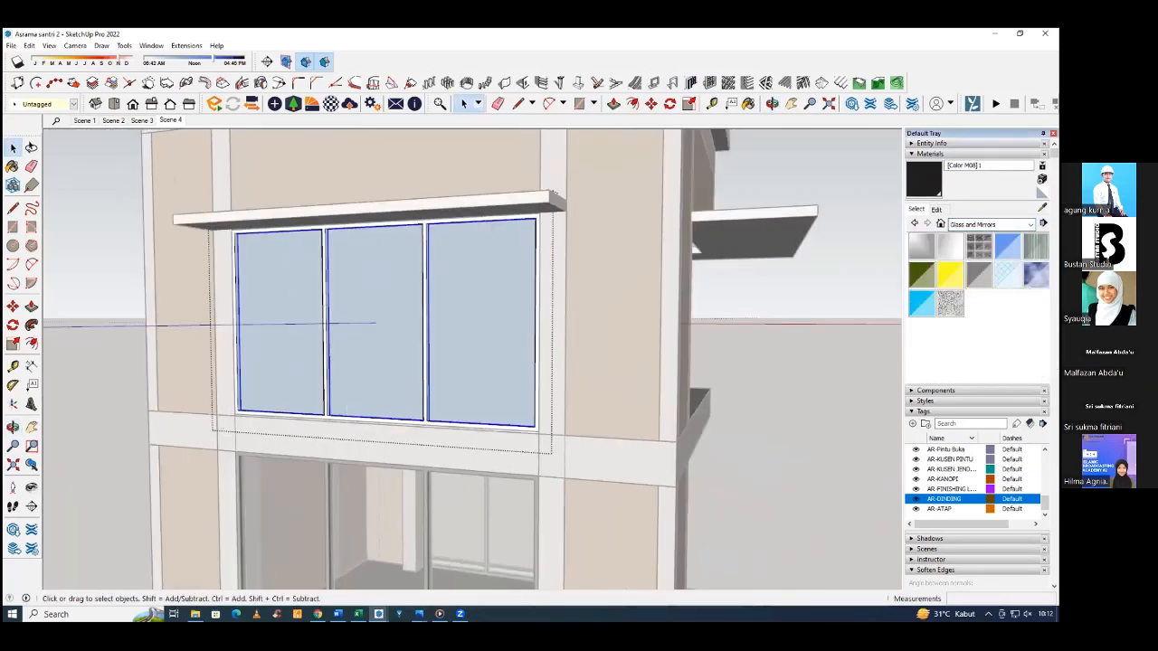
click(979, 274)
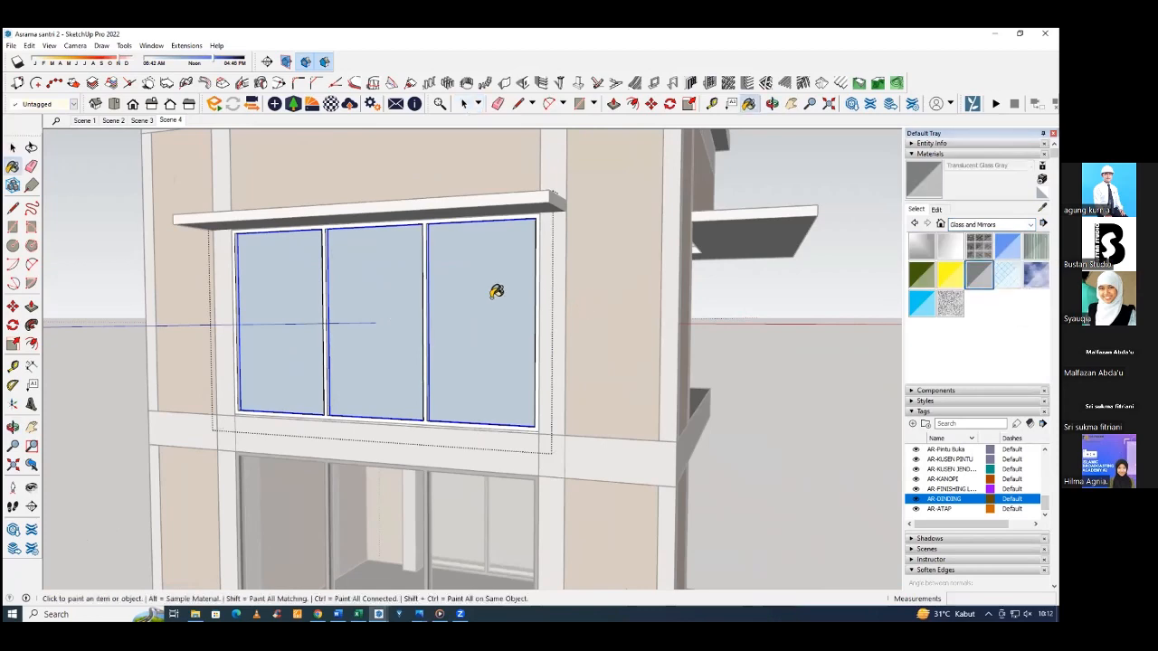
click(496, 292)
key(space)
middle_drag(468, 313, 389, 311)
click(762, 273)
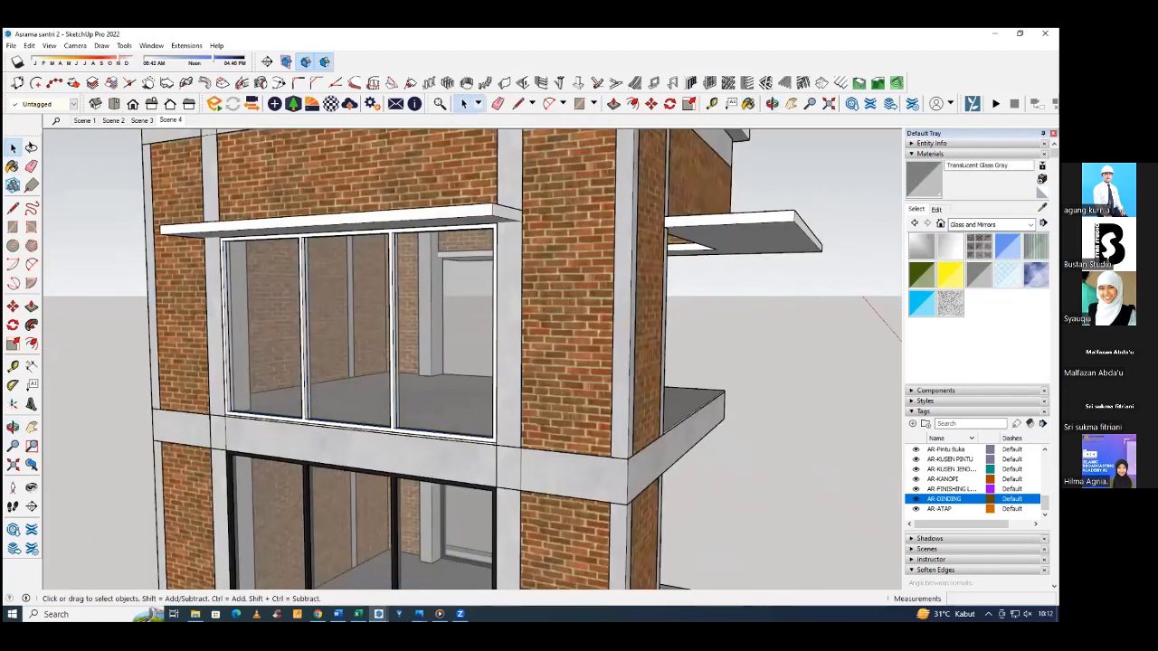
Sample the dark frame colour from the ground-floor window and paint the upper window's frame with it.
scroll(295, 468, down, 3)
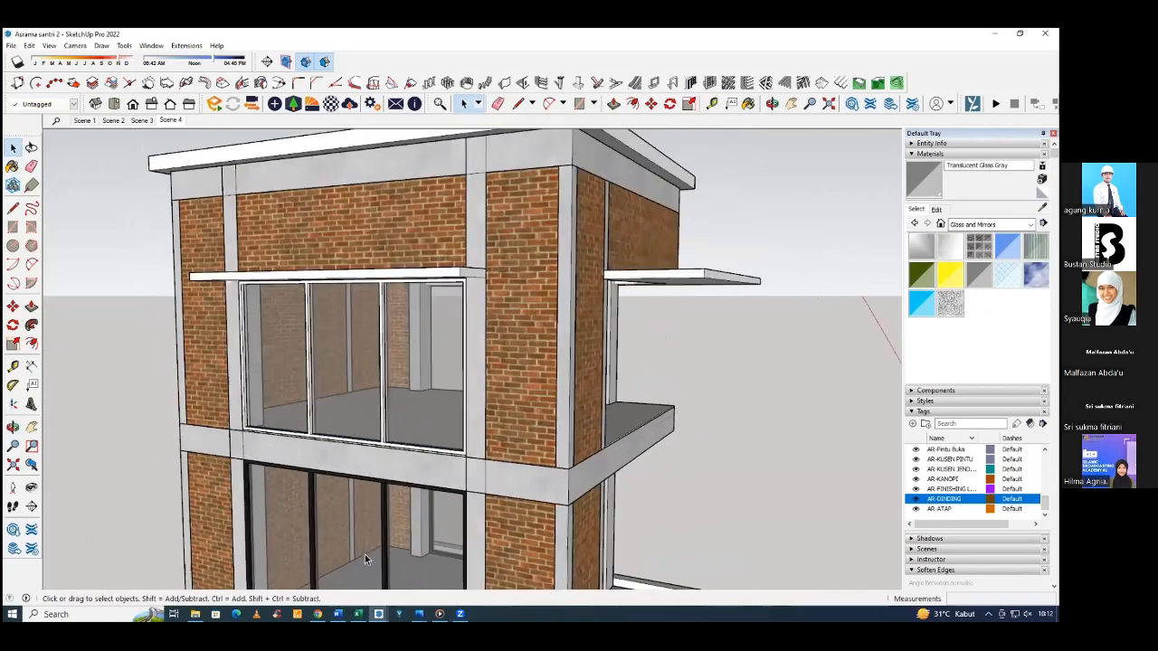
scroll(383, 472, up, 6)
scroll(389, 473, down, 3)
middle_drag(389, 474, 414, 362)
scroll(487, 400, up, 4)
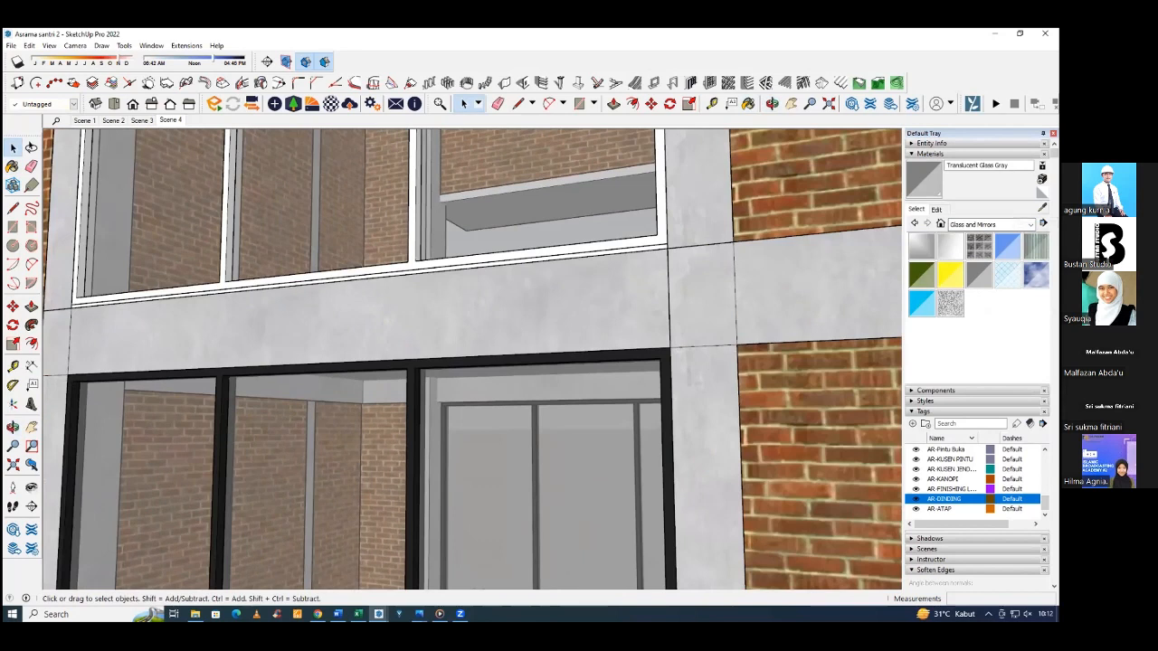
click(1042, 223)
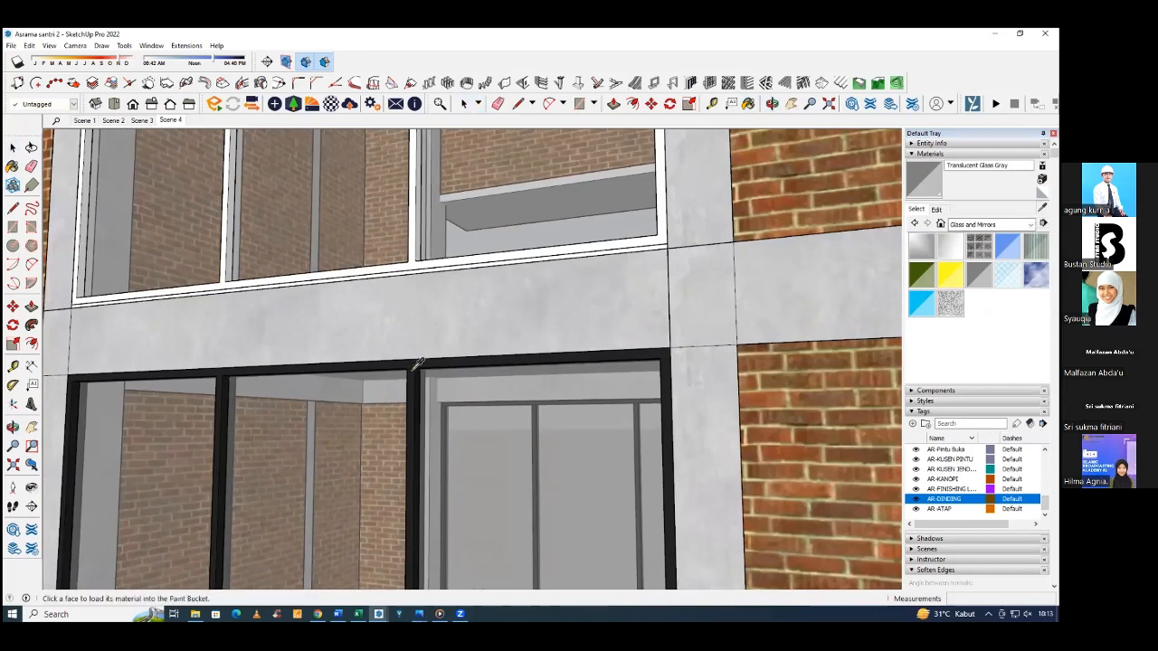
click(415, 365)
middle_drag(413, 333, 415, 288)
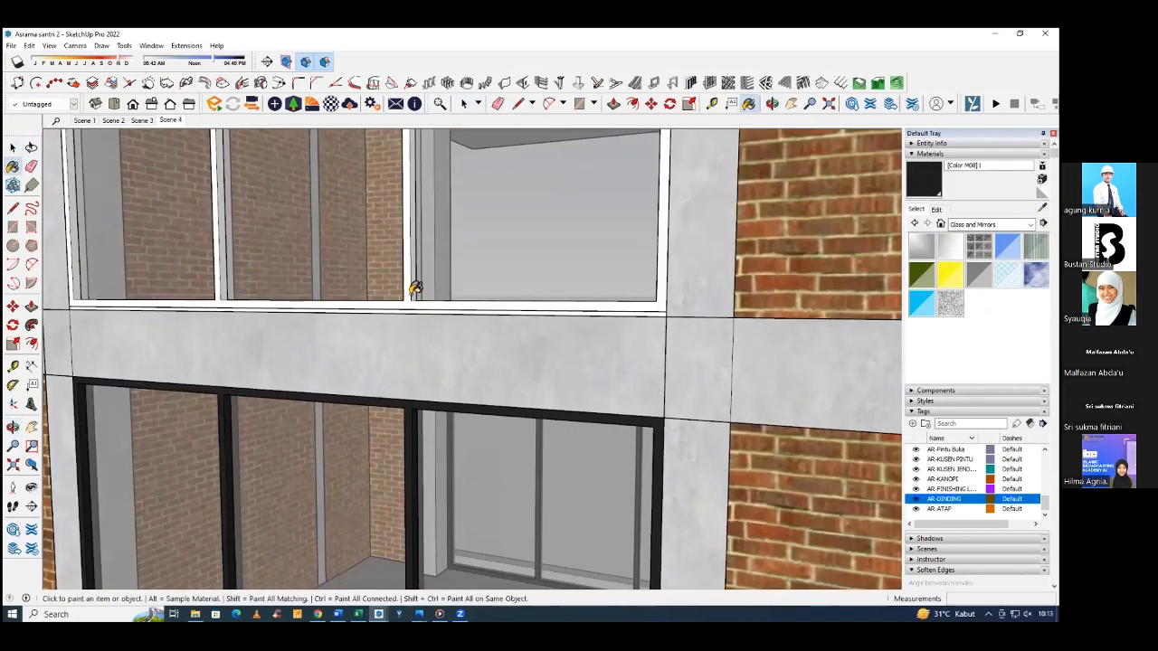
click(413, 304)
scroll(436, 372, down, 6)
middle_drag(445, 375, 415, 369)
key(space)
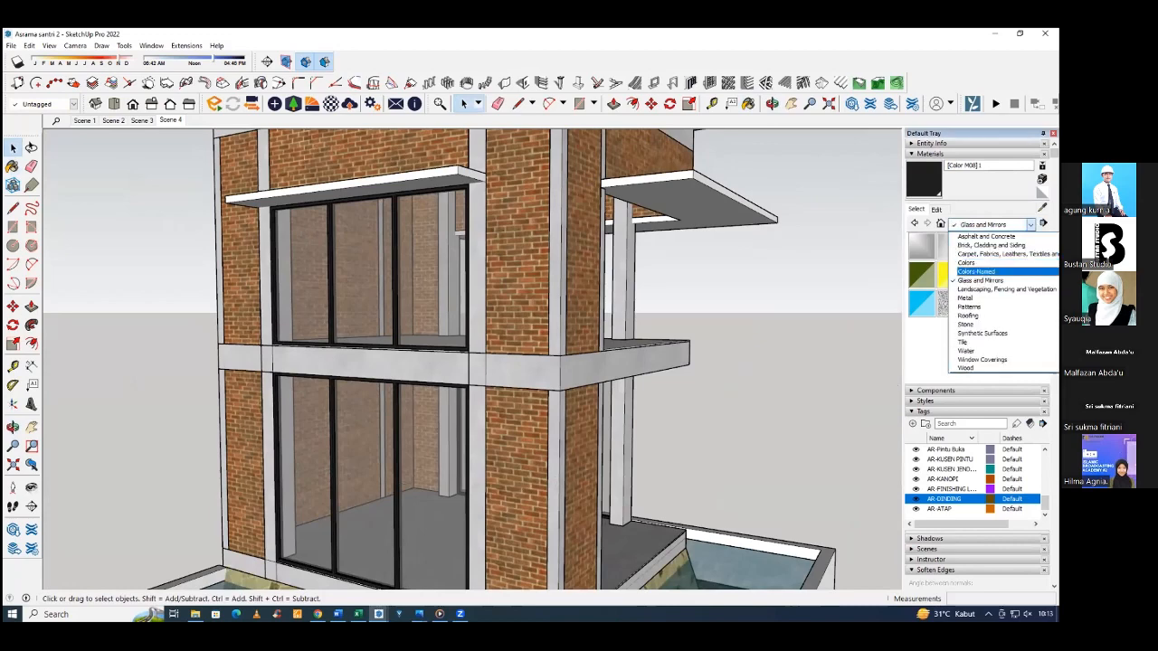
click(967, 263)
scroll(967, 266, down, 5)
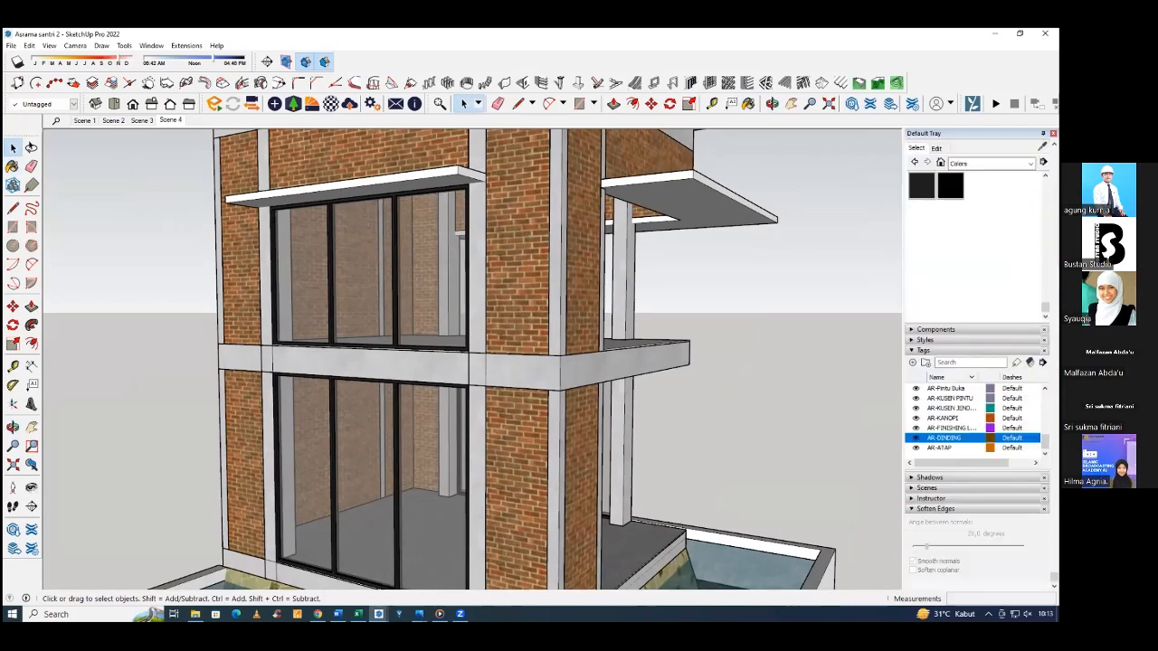
scroll(967, 266, up, 1)
Copy the dark-framed upper-floor window group to the matching opening on the opposite facade, aligning its lower corner with the column and floor beam.
middle_drag(769, 408, 411, 405)
click(400, 378)
middle_drag(816, 302, 837, 342)
scroll(965, 244, up, 3)
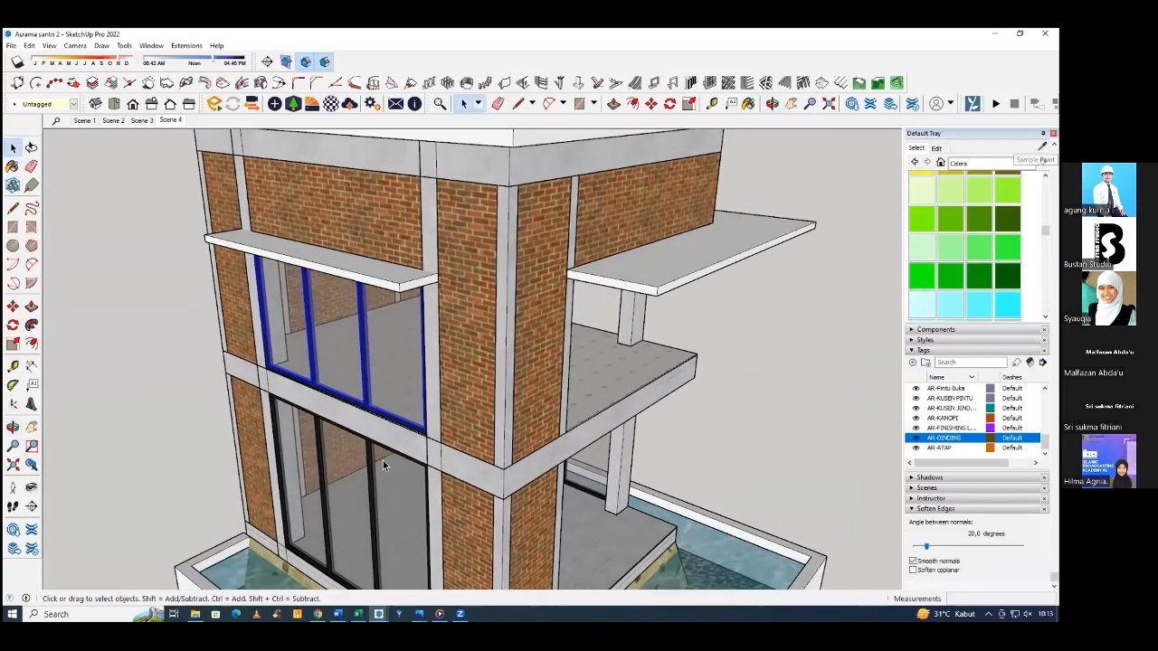
scroll(417, 435, up, 5)
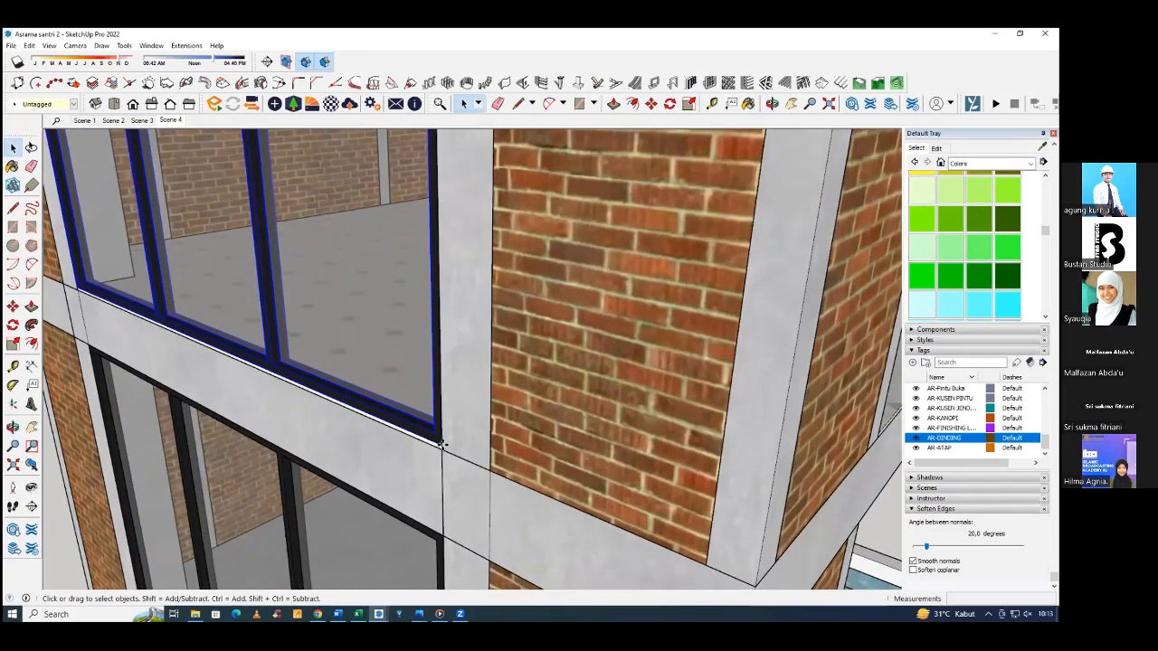
key(m)
click(442, 444)
key(ctrl)
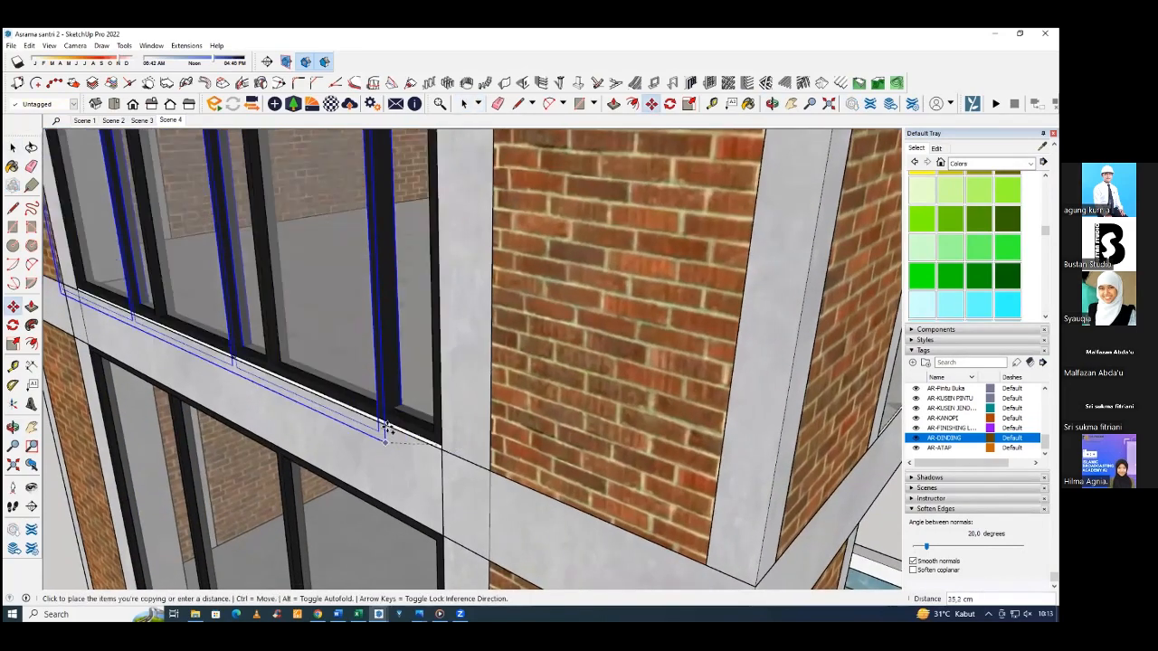
scroll(386, 440, down, 3)
middle_drag(348, 401, 401, 406)
scroll(401, 406, down, 2)
middle_drag(506, 398, 343, 406)
scroll(343, 406, up, 5)
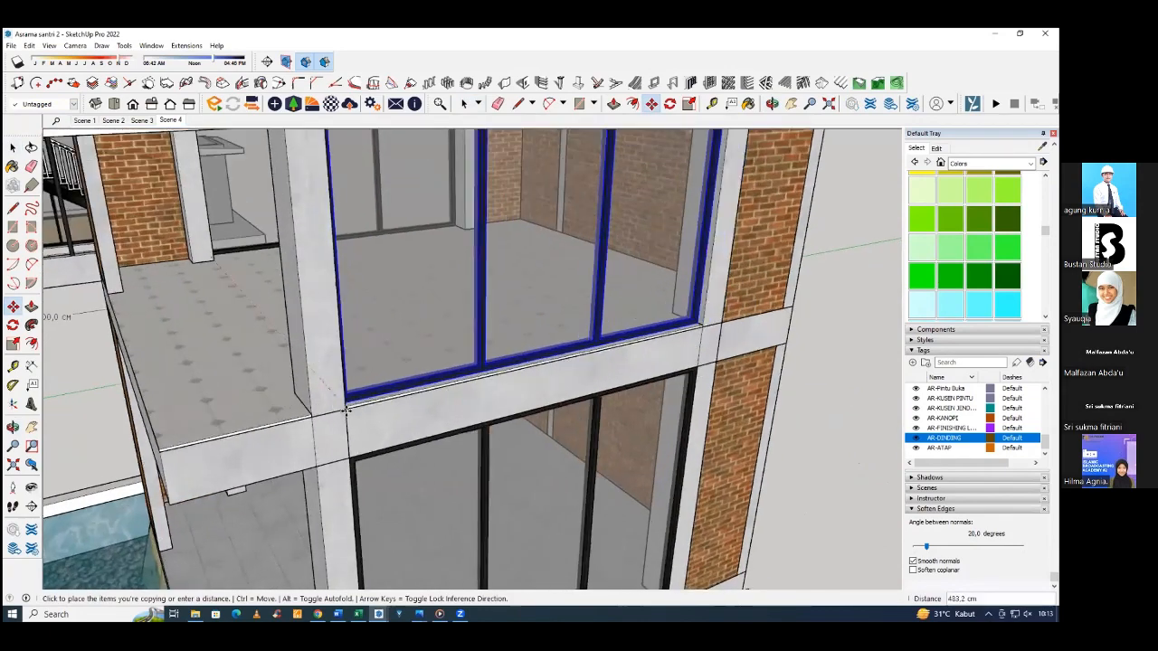
key(ctrl)
click(349, 411)
scroll(351, 411, down, 5)
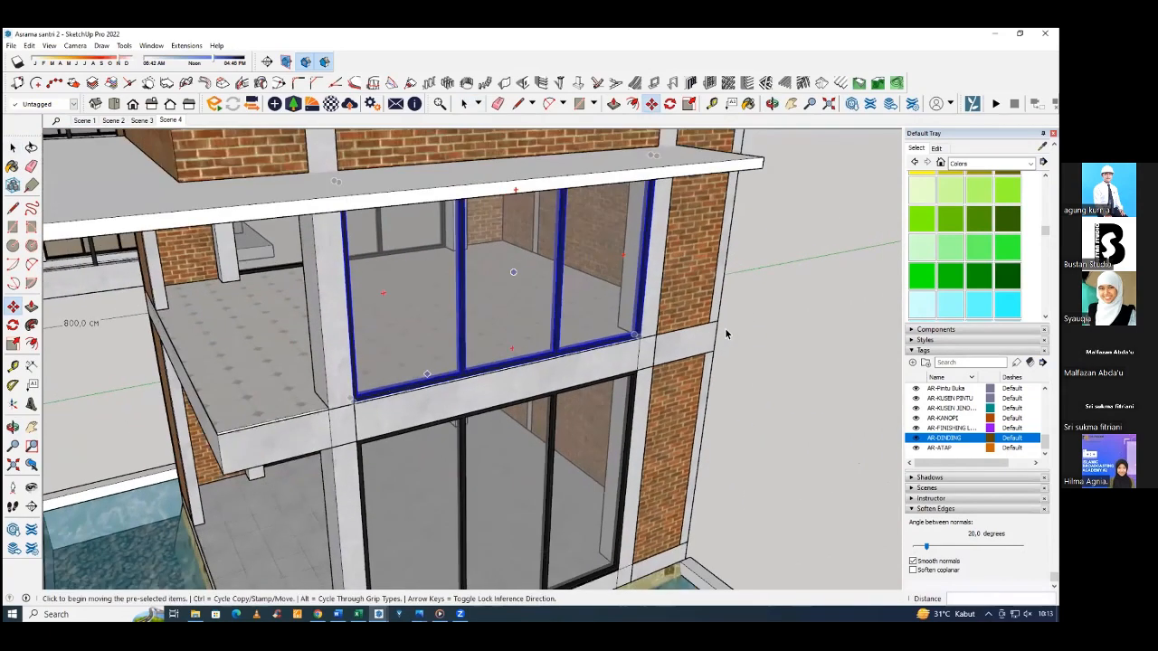
key(space)
click(661, 322)
middle_drag(563, 369, 758, 342)
click(758, 342)
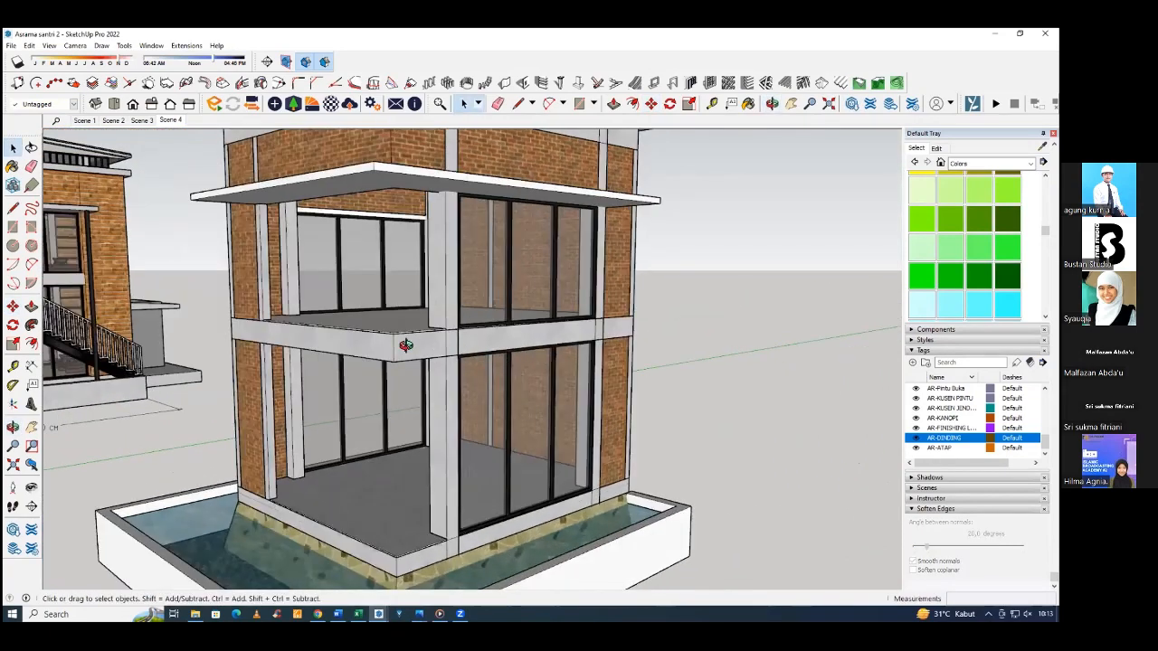
Examine the reference house's ground-floor glazing and entrance door, the exterior stairs and the upper balcony railing.
scroll(406, 343, down, 3)
middle_drag(406, 343, 488, 412)
scroll(405, 450, down, 3)
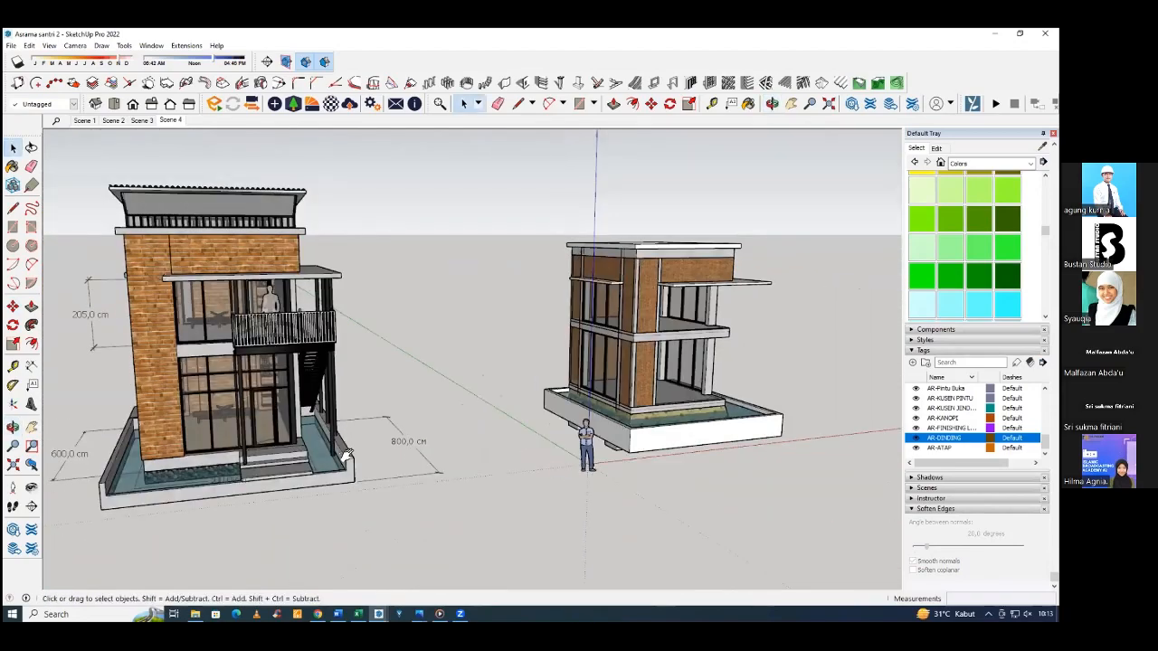
scroll(389, 395, up, 5)
middle_drag(384, 394, 131, 421)
scroll(514, 441, up, 3)
scroll(514, 440, up, 6)
scroll(131, 421, down, 10)
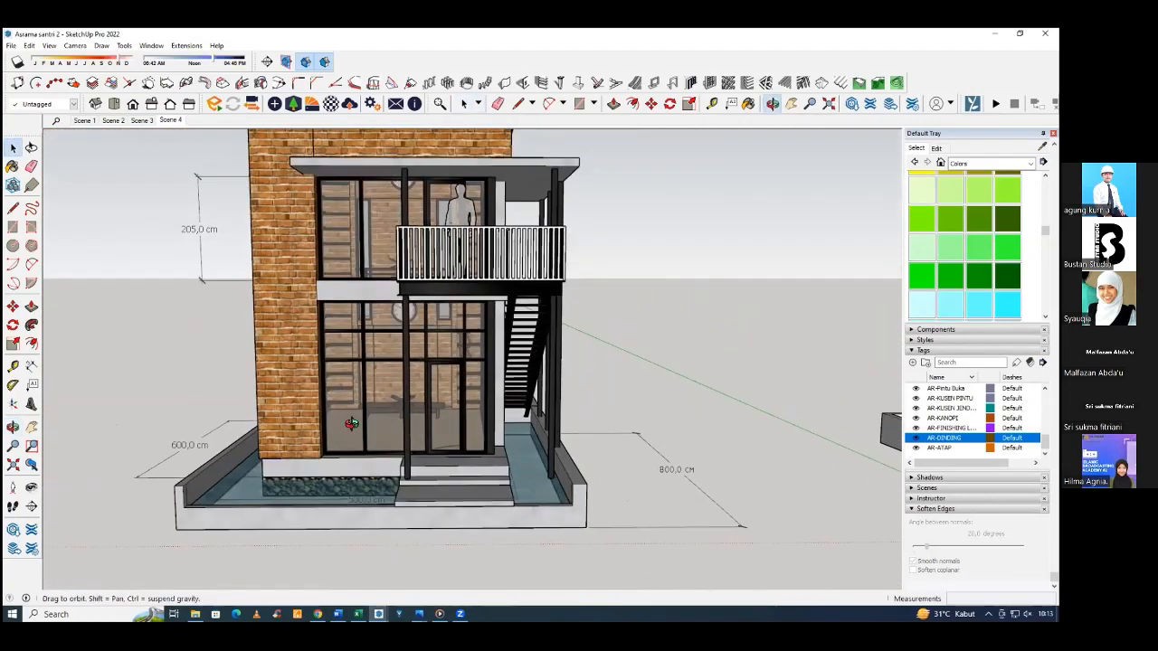
middle_drag(351, 424, 212, 287)
scroll(390, 347, up, 4)
scroll(212, 287, down, 4)
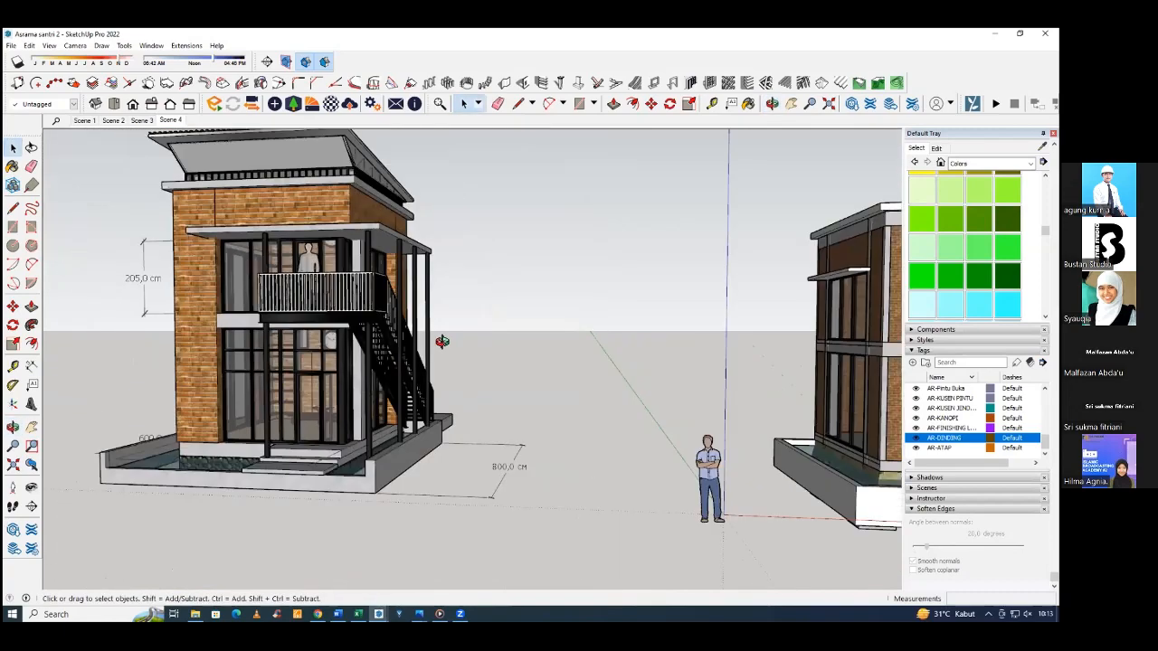
Start a rectangle from the outer corner of the new house's upper-floor balcony slab.
middle_drag(442, 341, 199, 355)
scroll(199, 354, down, 6)
middle_drag(346, 368, 533, 388)
scroll(500, 369, up, 7)
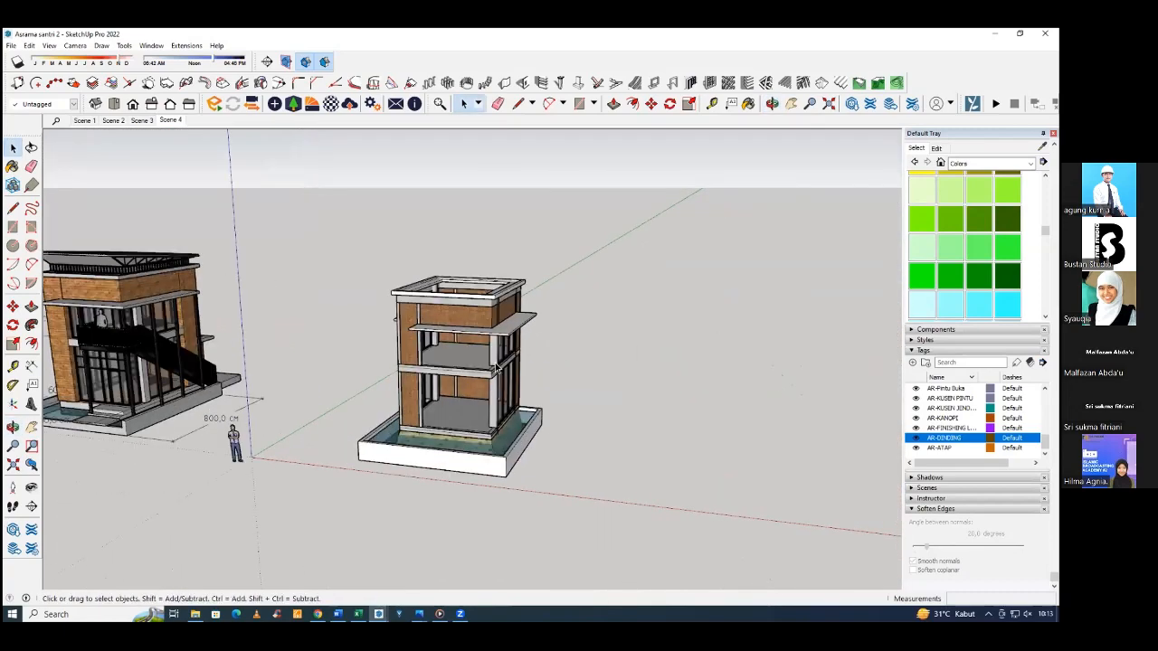
middle_drag(461, 368, 469, 435)
scroll(530, 428, up, 6)
scroll(524, 403, down, 3)
scroll(444, 416, up, 3)
key(r)
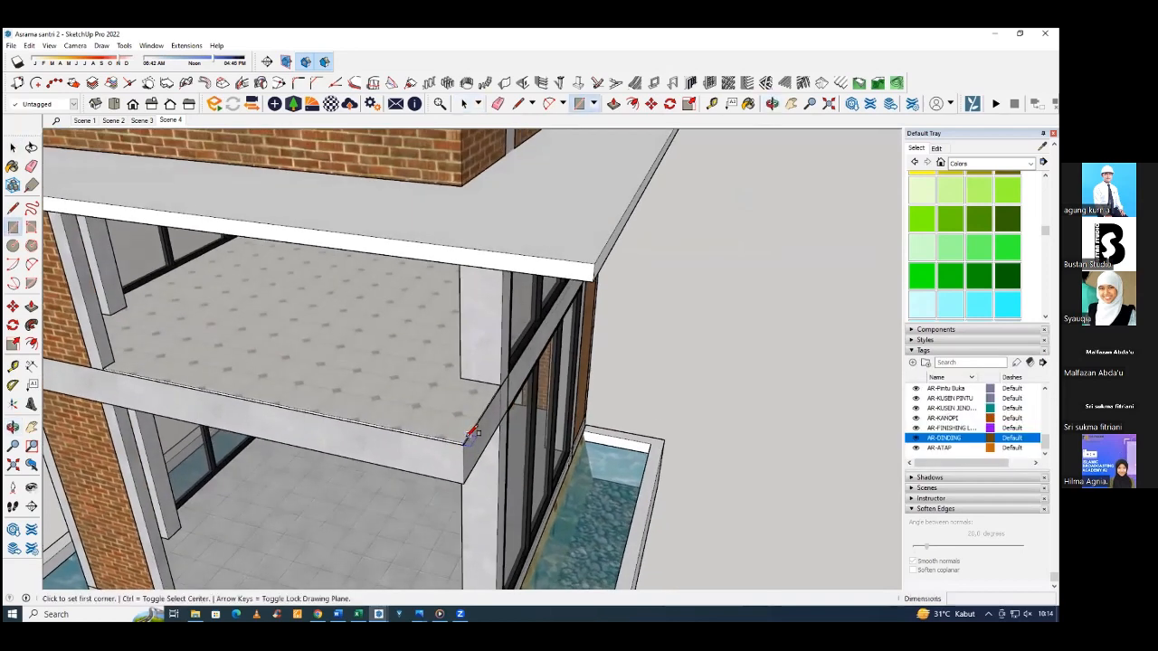
click(462, 444)
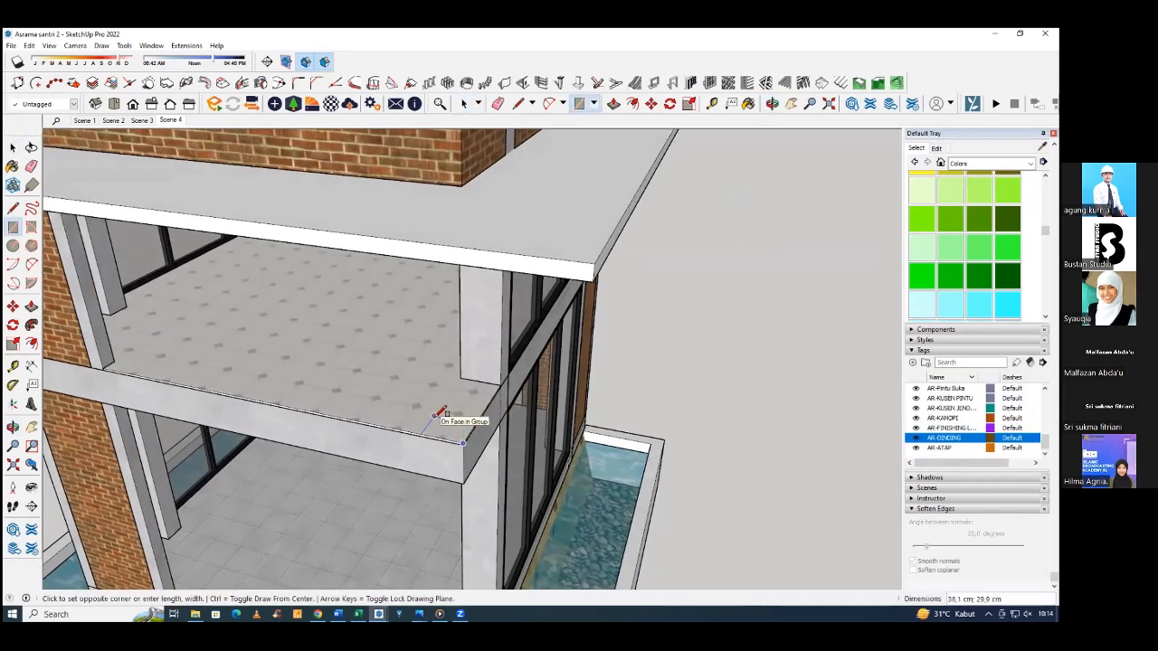
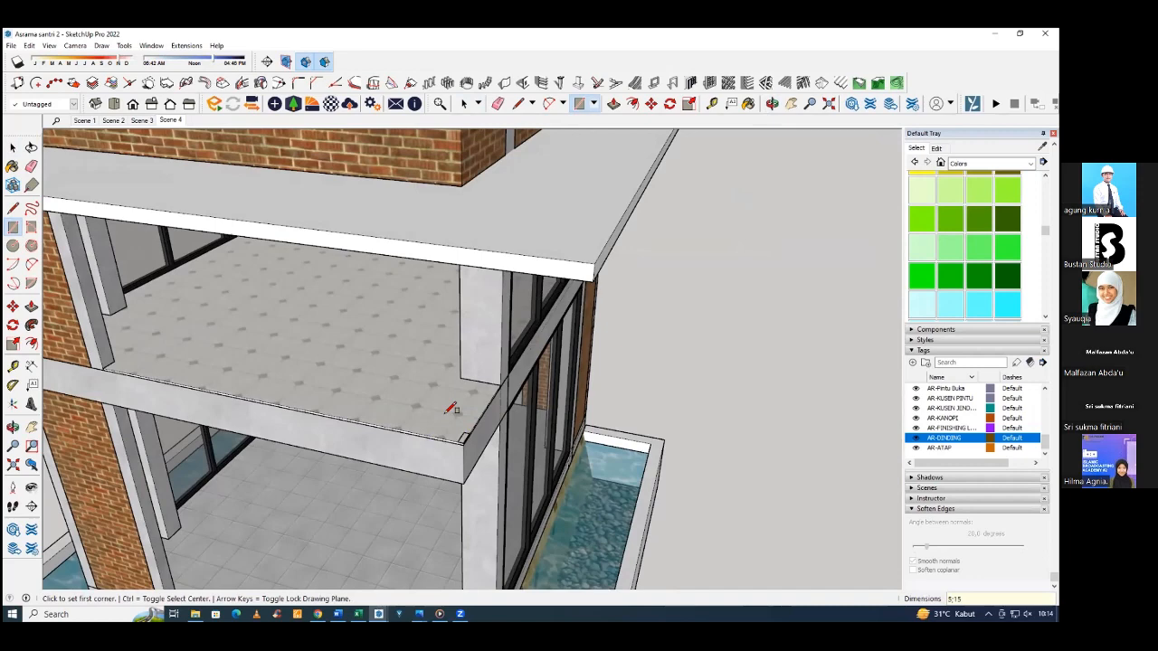
Draw a 10 by 10 cm square at the upper balcony slab's outer corner and extrude it up to the canopy's underside.
scroll(463, 436, up, 3)
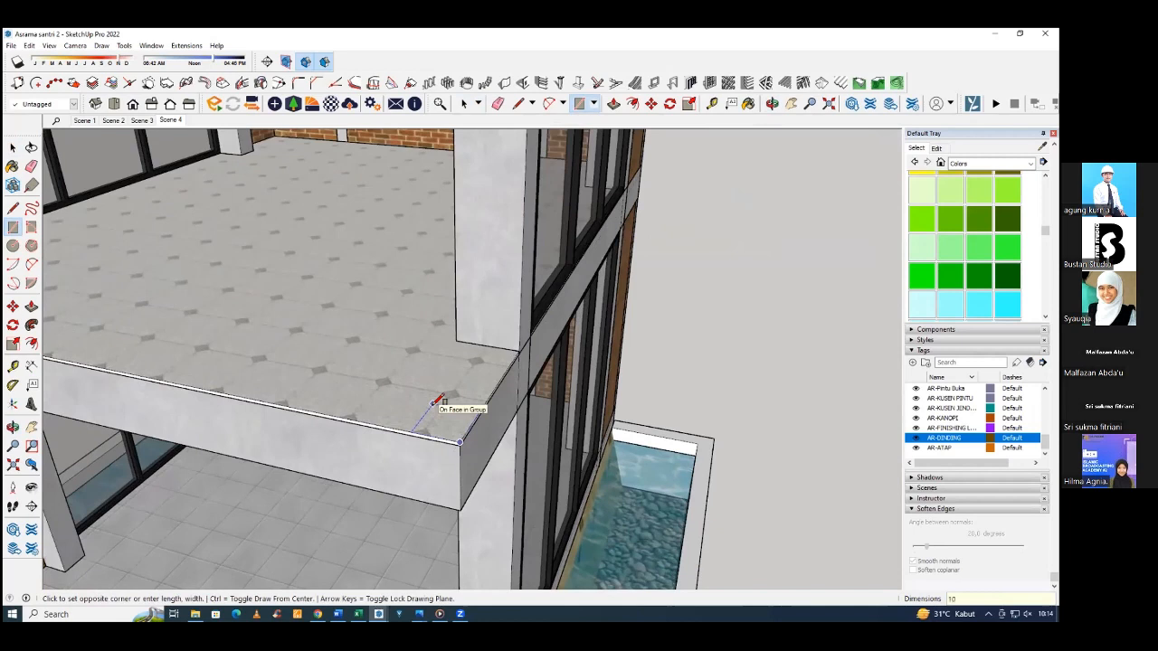
key(Return)
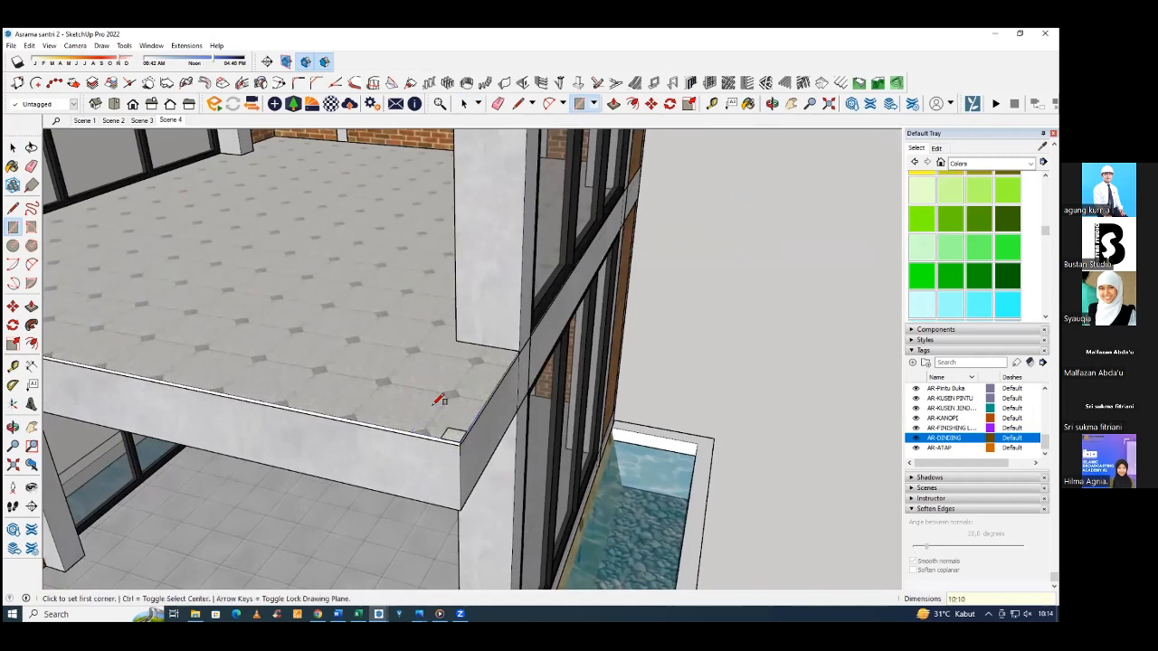
key(p)
click(456, 438)
middle_drag(454, 369, 488, 286)
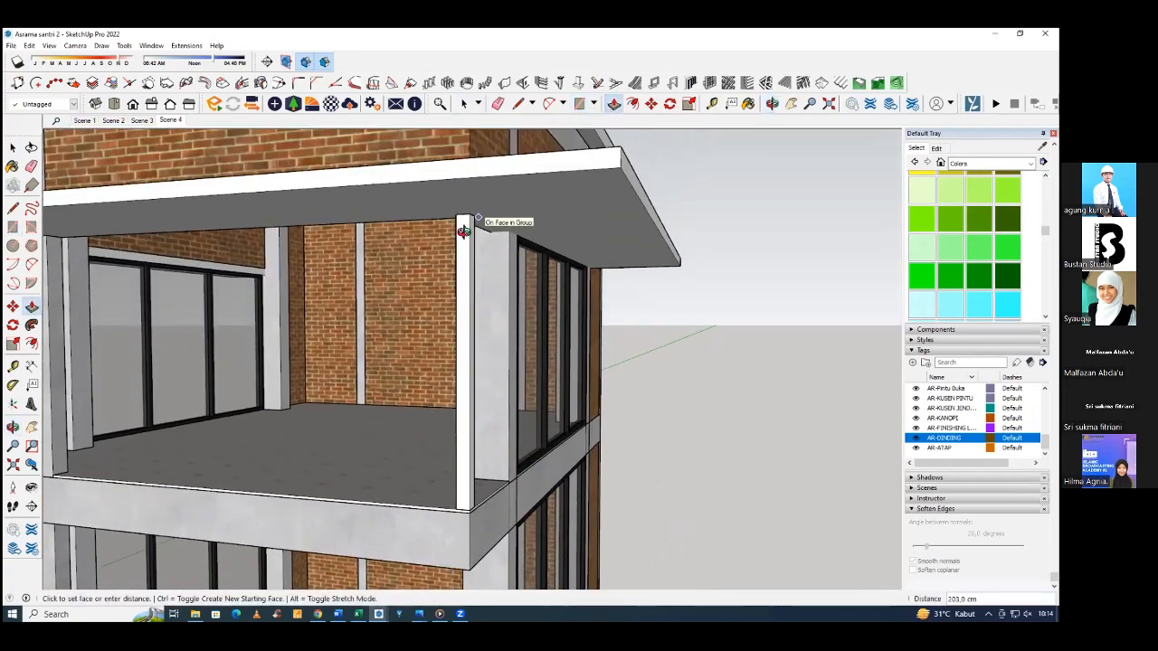
click(463, 231)
Make the new corner post a group.
middle_drag(463, 230, 388, 259)
key(space)
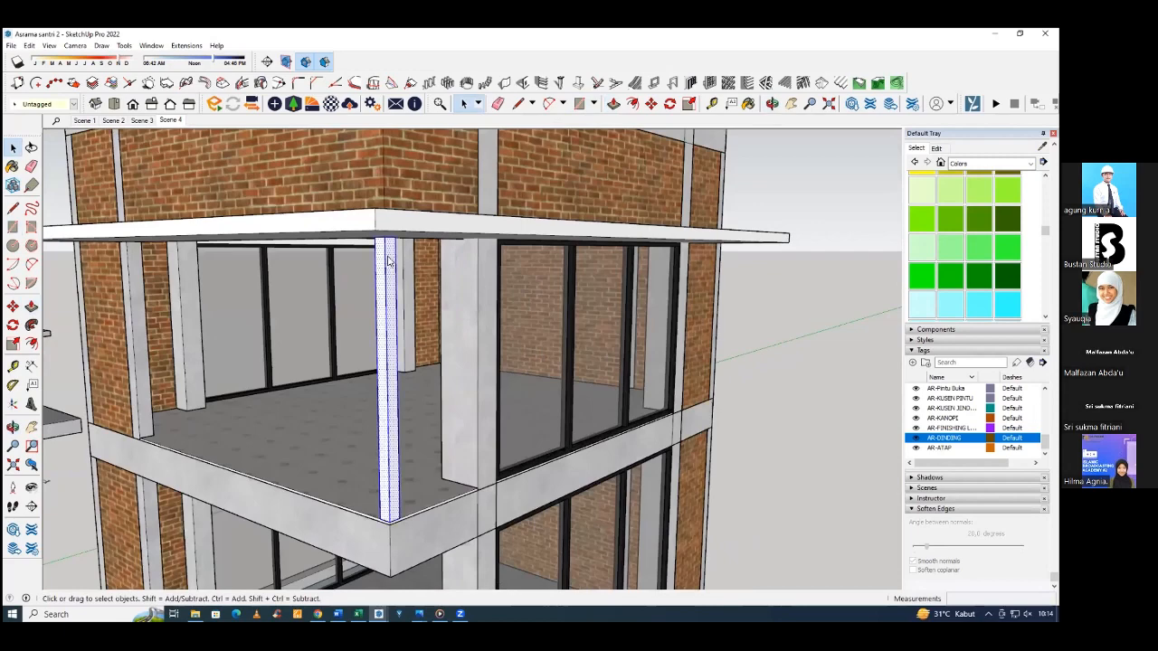
right_click(388, 261)
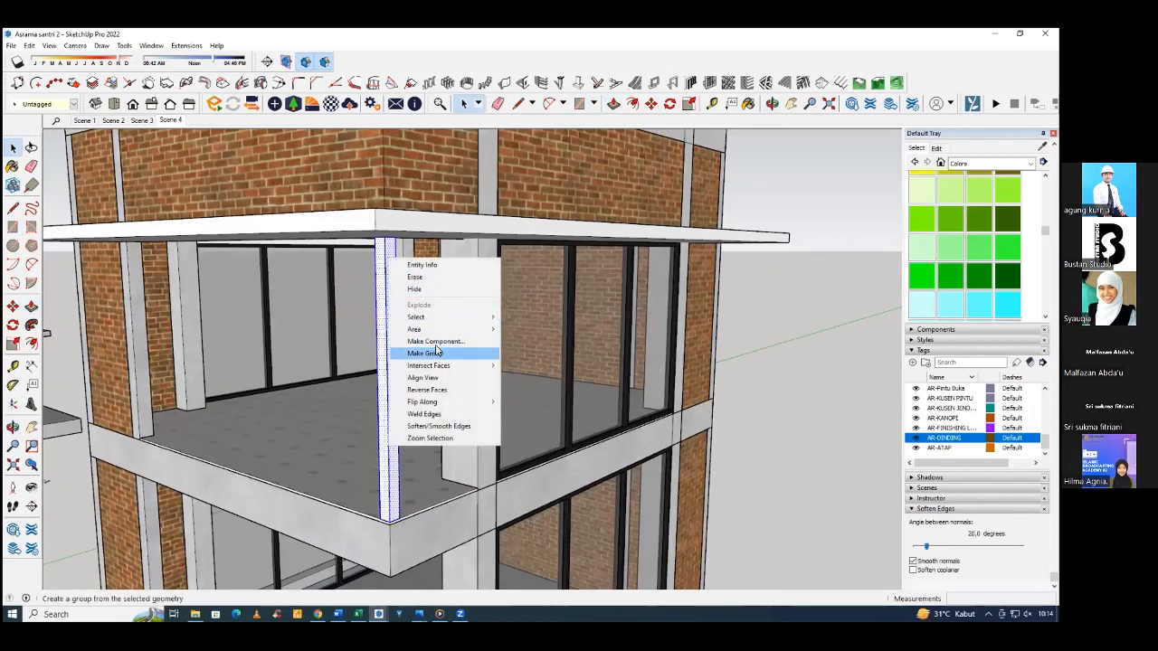
click(436, 353)
middle_drag(436, 353, 644, 411)
click(642, 352)
Draw a vertical rectangle across the balcony opening, from the column's base on the slab to the corner post's top.
scroll(550, 421, up, 2)
middle_drag(549, 463, 545, 434)
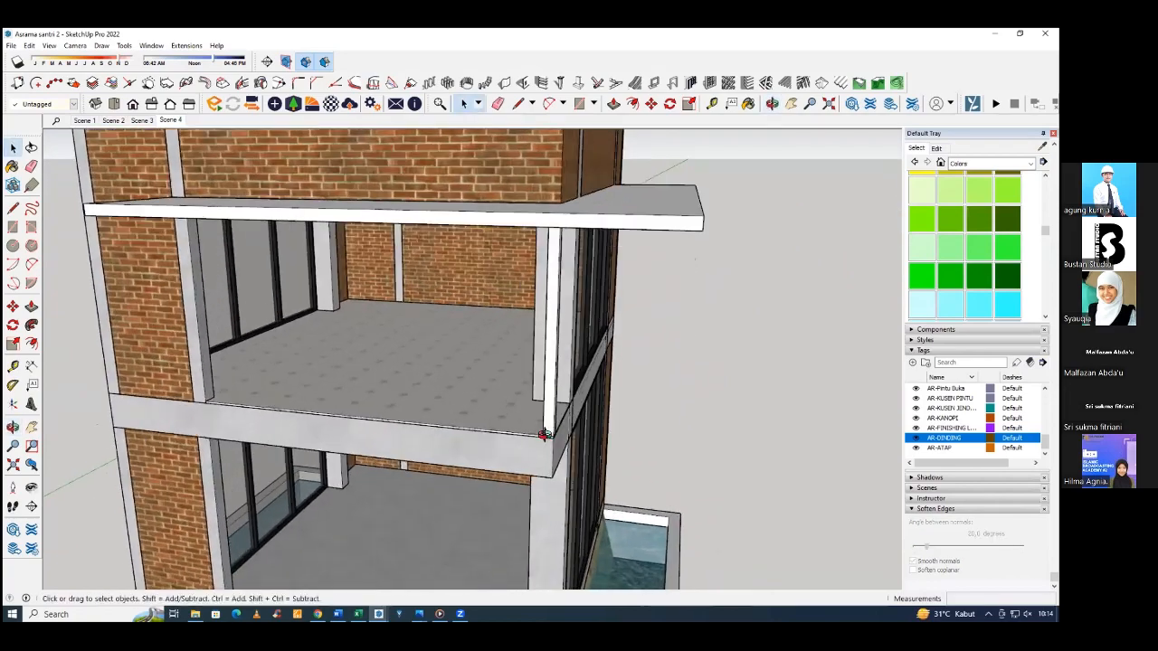
scroll(544, 434, up, 2)
middle_drag(624, 443, 537, 447)
scroll(358, 411, down, 4)
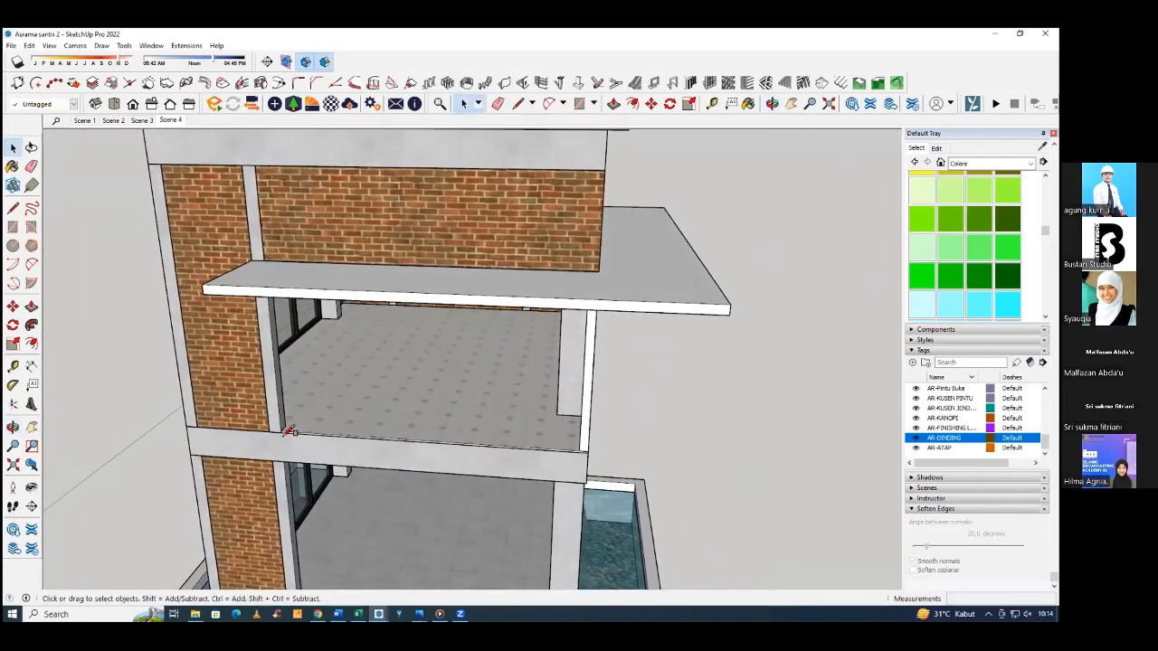
scroll(289, 422, up, 4)
click(287, 428)
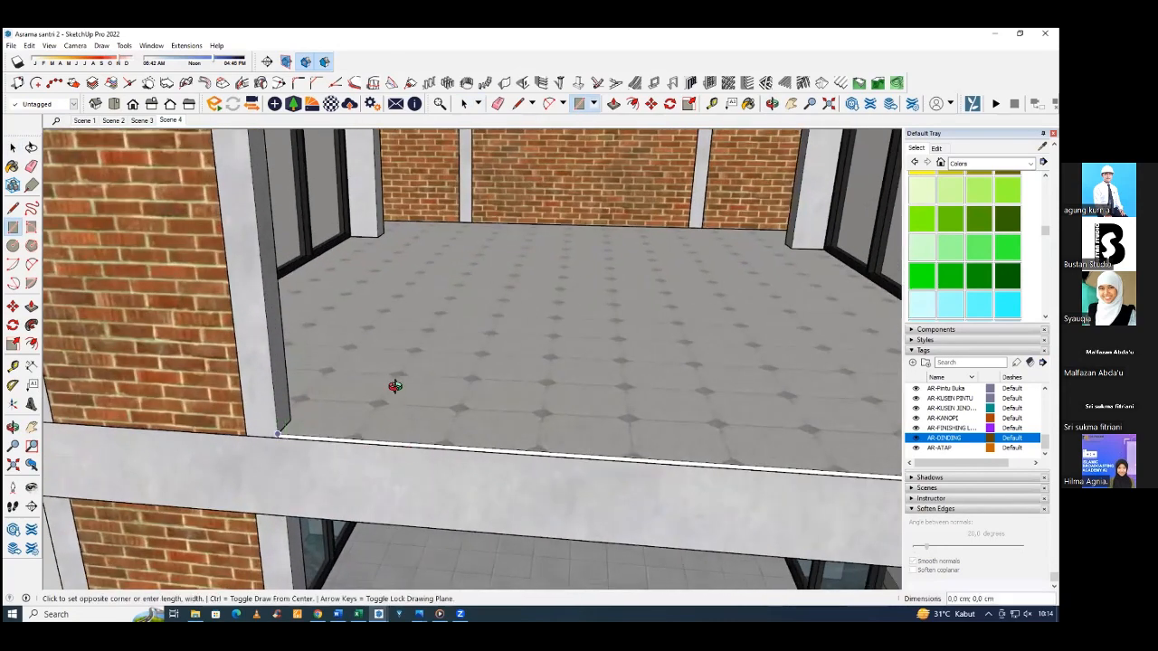
scroll(466, 362, down, 2)
middle_drag(467, 347, 520, 373)
scroll(596, 269, up, 3)
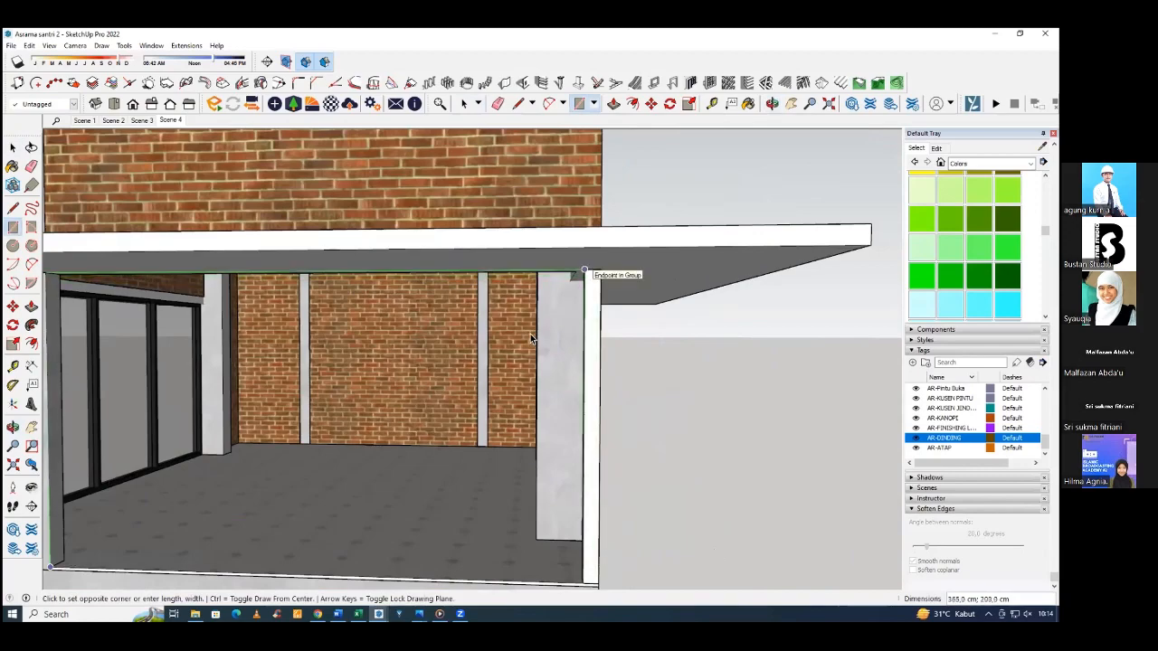
click(587, 272)
Divide the rectangle into 1 row and 4 columns of panels, frame depth 10 cm, frame and divider widths 4 cm, located at the back.
key(space)
scroll(524, 324, down, 2)
click(521, 323)
middle_drag(521, 322, 512, 371)
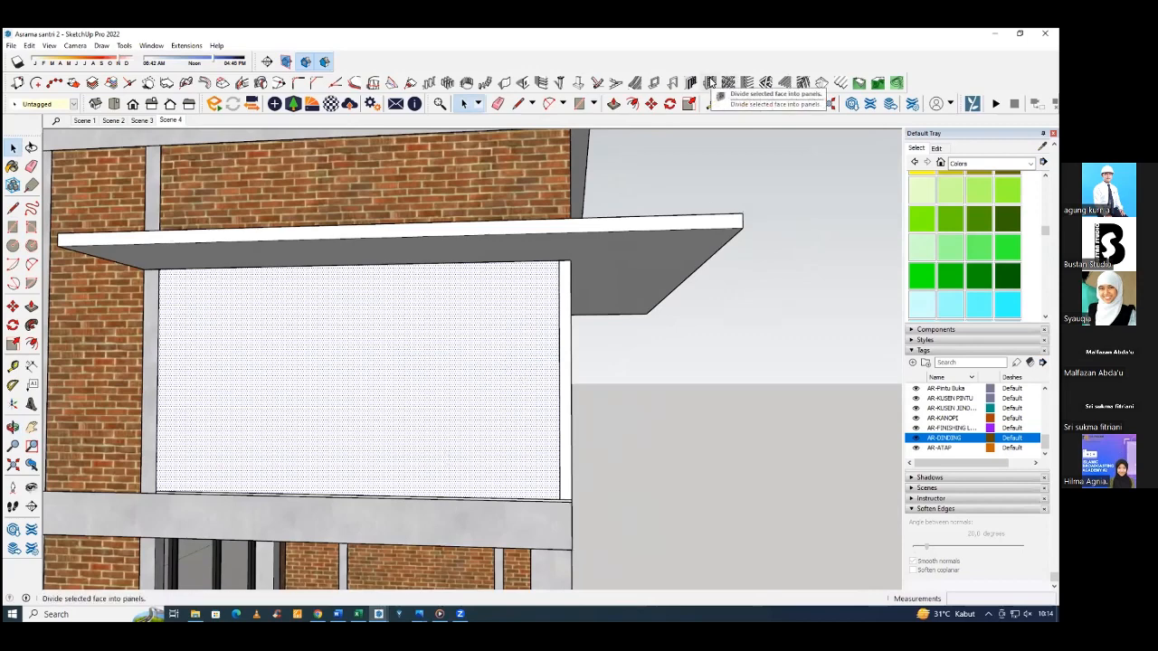
click(712, 83)
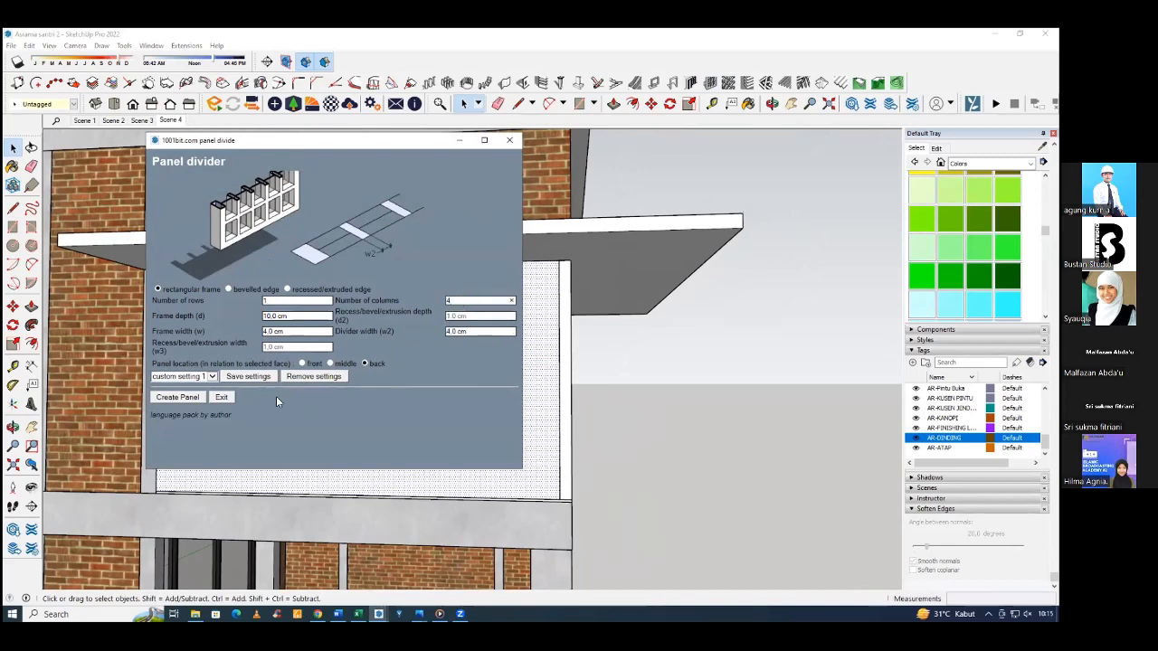
click(178, 397)
Open the four-panel window group and push the sill face beneath the panel beside the corner post down 4 cm.
middle_drag(423, 357, 473, 486)
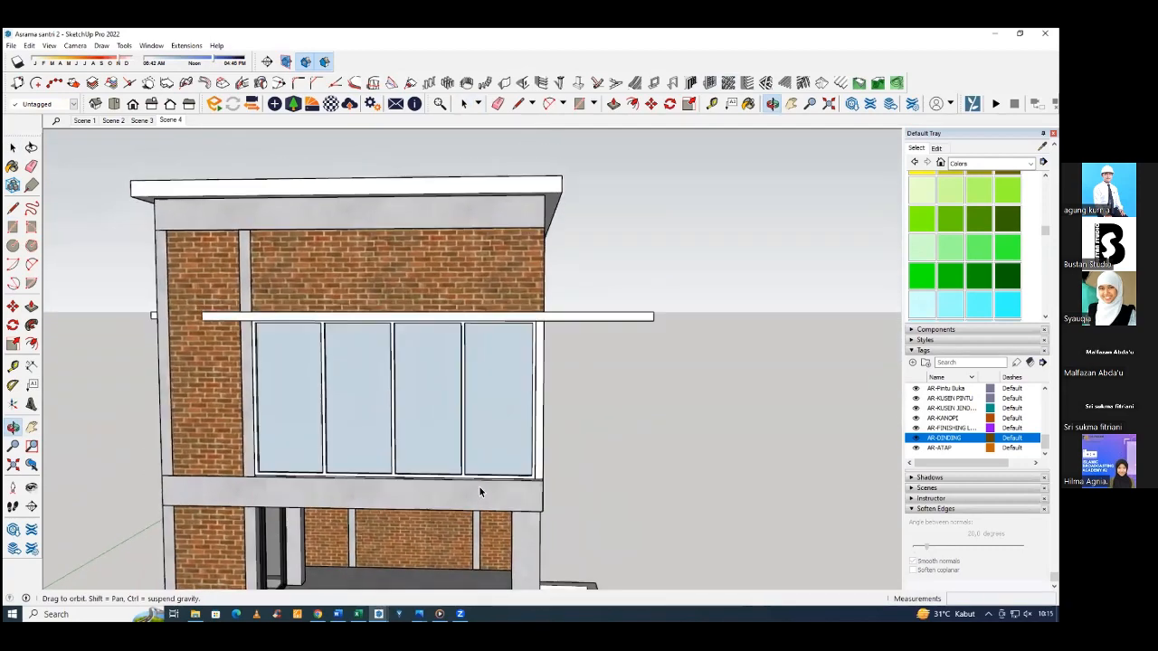
scroll(478, 487, up, 3)
scroll(479, 469, up, 1)
click(489, 510)
scroll(491, 515, up, 5)
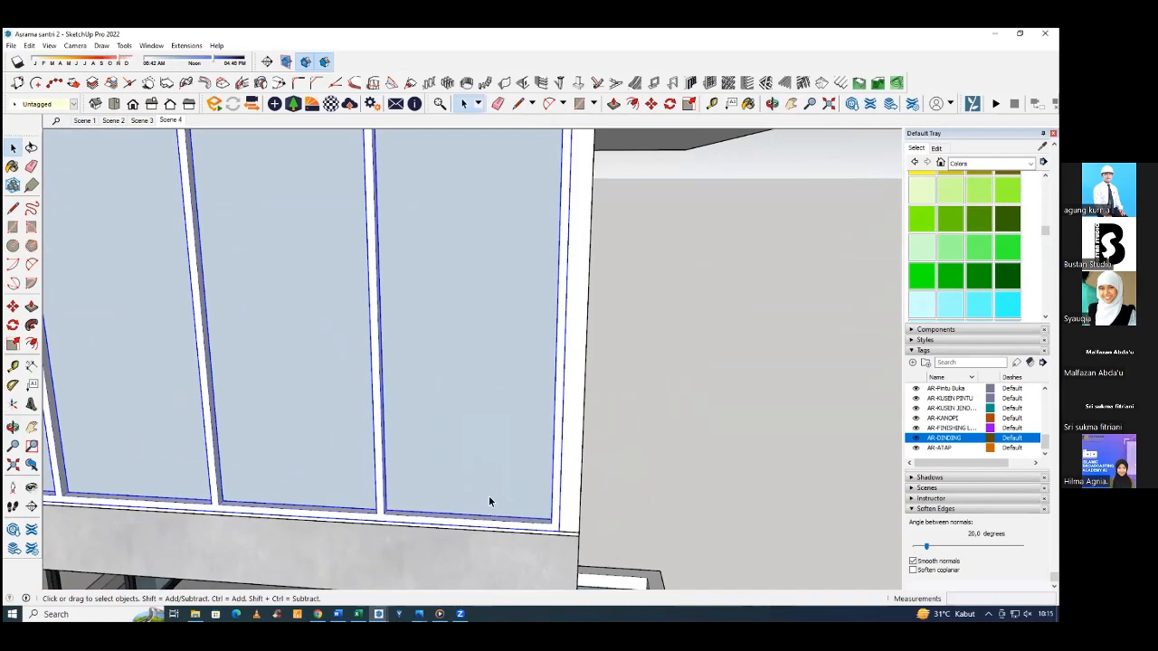
middle_drag(370, 455, 402, 500)
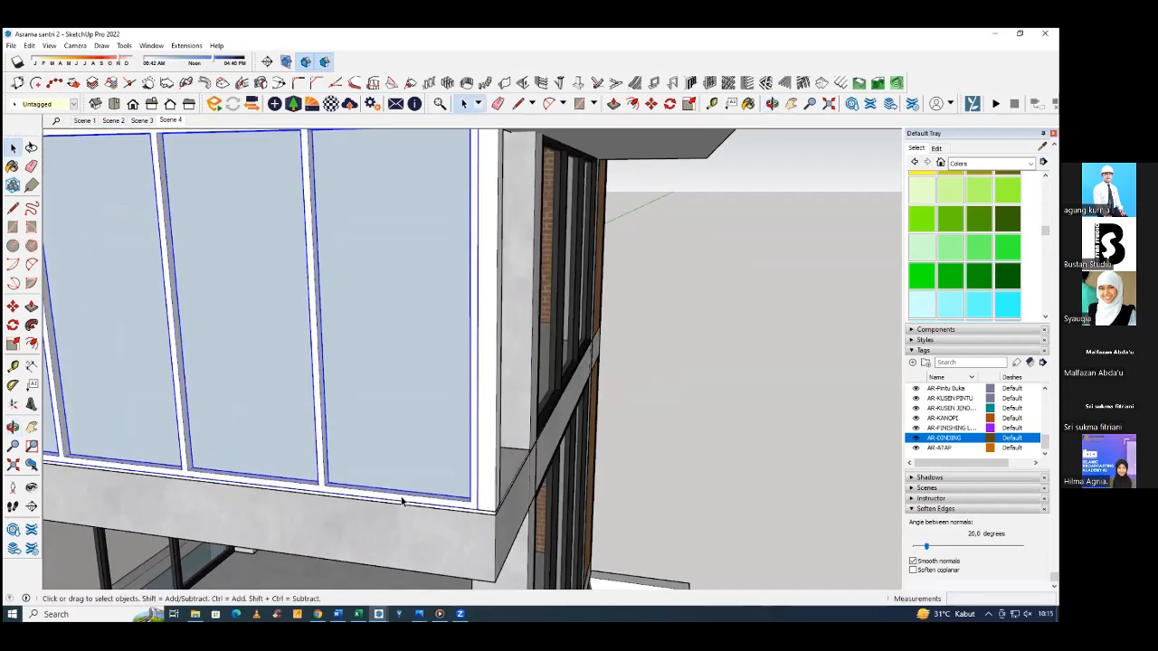
double_click(402, 498)
click(398, 494)
mouse_move(398, 494)
middle_down()
mouse_move(394, 513)
mouse_move(387, 504)
middle_up()
scroll(387, 503, up, 1)
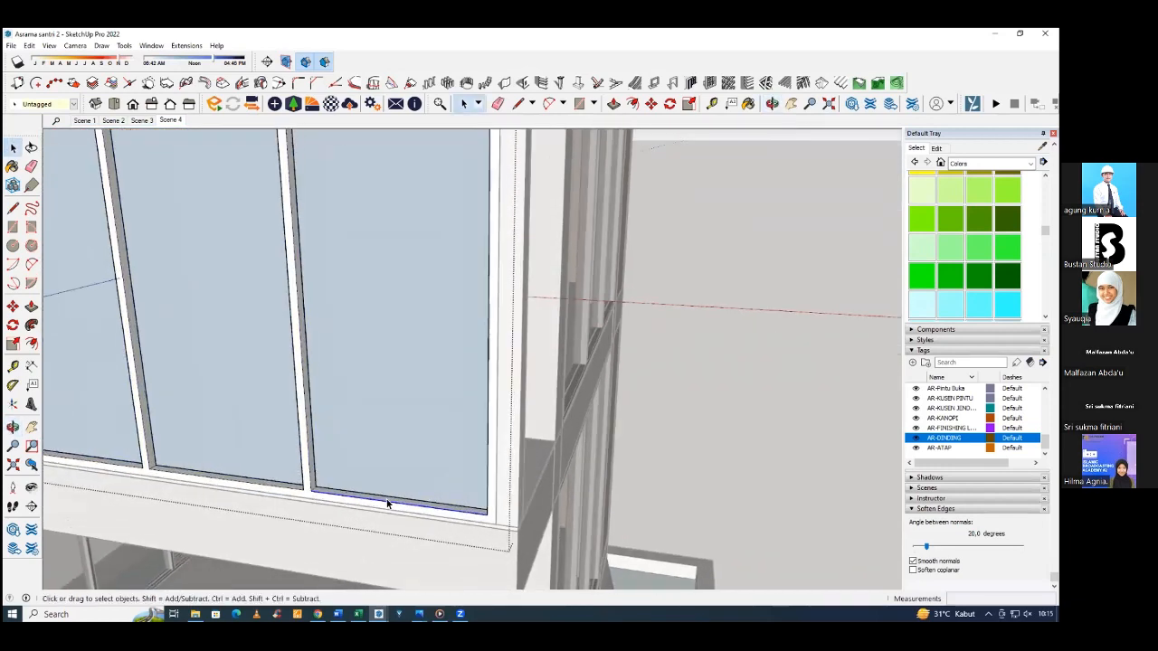
scroll(387, 504, up, 2)
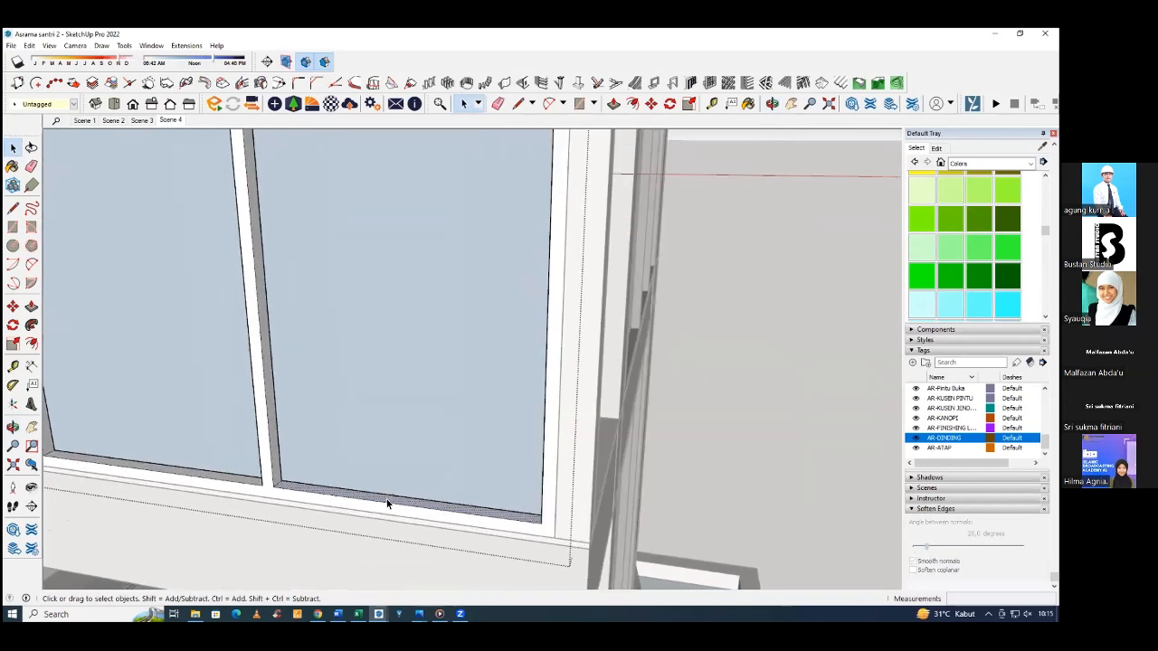
key(p)
click(388, 505)
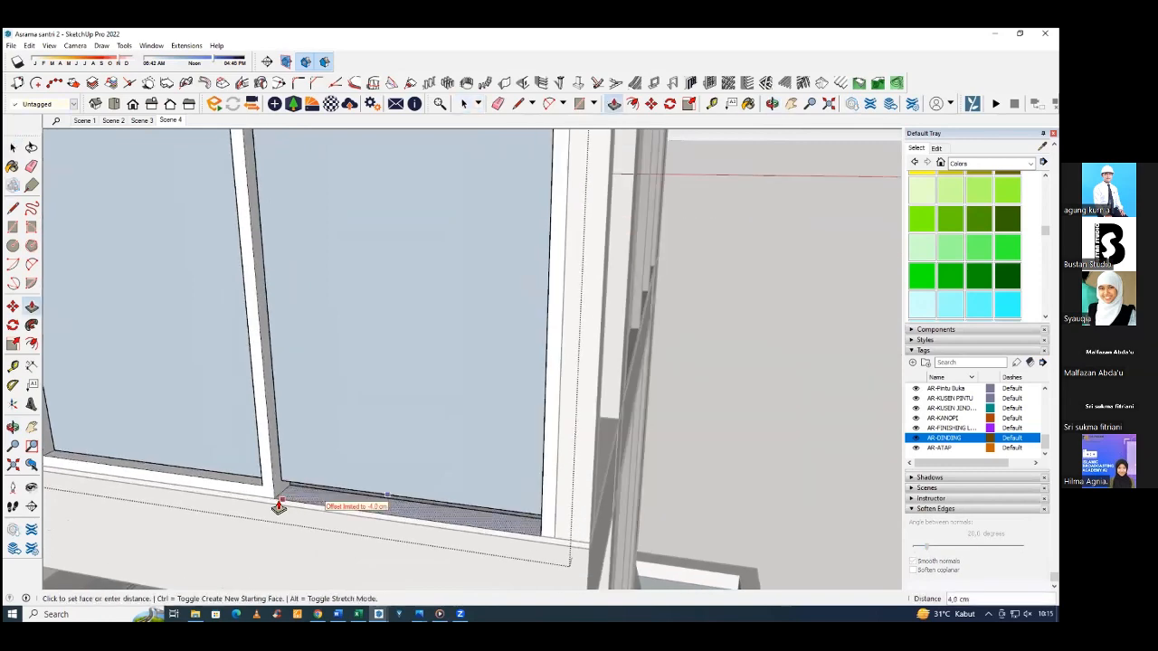
click(278, 504)
mouse_move(279, 505)
middle_down()
mouse_move(411, 492)
mouse_move(406, 501)
mouse_move(582, 524)
mouse_move(698, 453)
mouse_move(643, 478)
mouse_move(456, 499)
middle_up()
key(e)
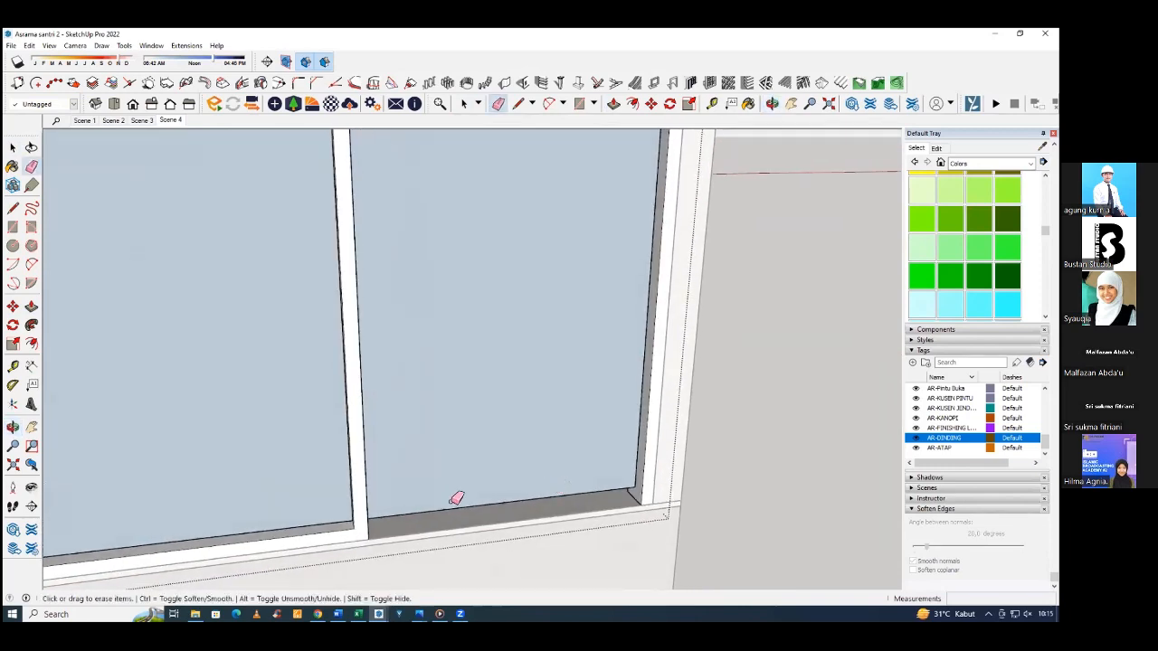
Open that panel's glass and move its bottom edge 4 cm down to the lowered sill.
scroll(542, 506, down, 5)
middle_drag(543, 514, 513, 443)
key(space)
click(444, 402)
mouse_move(444, 401)
middle_down()
mouse_move(412, 433)
mouse_move(410, 422)
middle_up()
click(424, 410)
scroll(393, 478, up, 2)
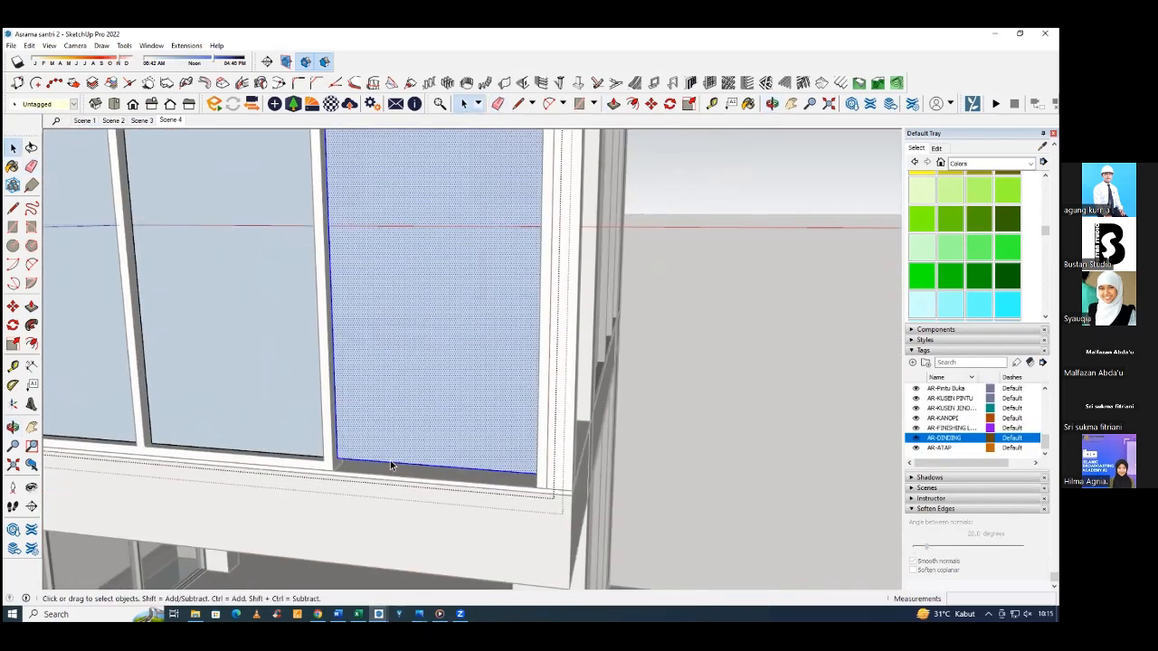
scroll(390, 462, up, 1)
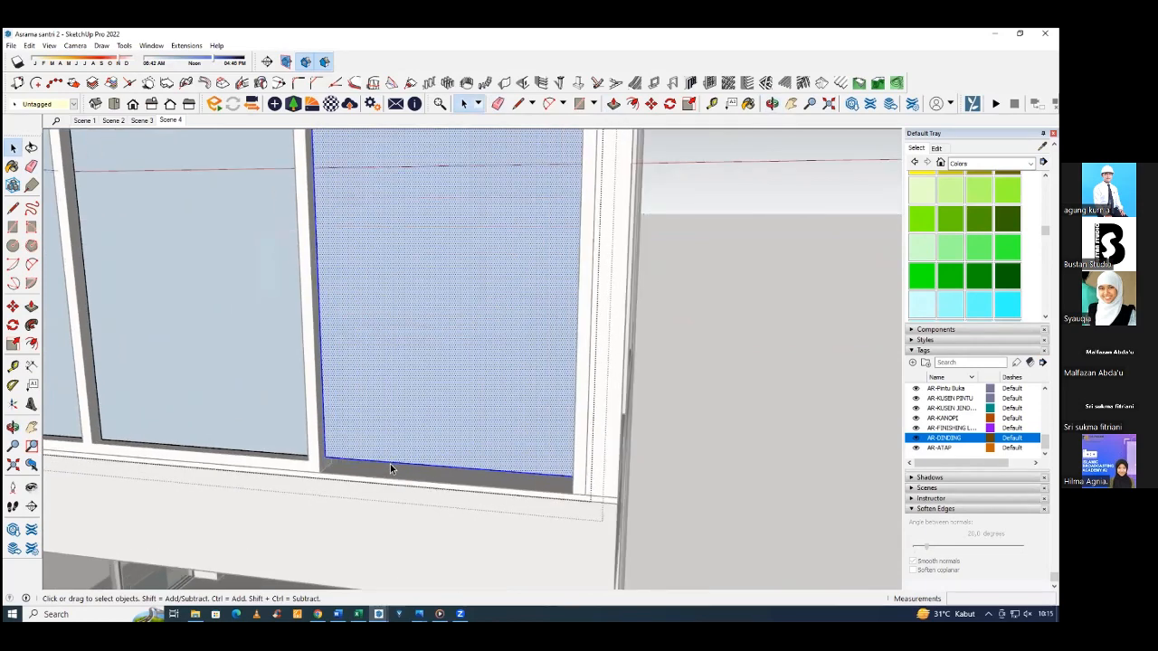
scroll(390, 467, up, 1)
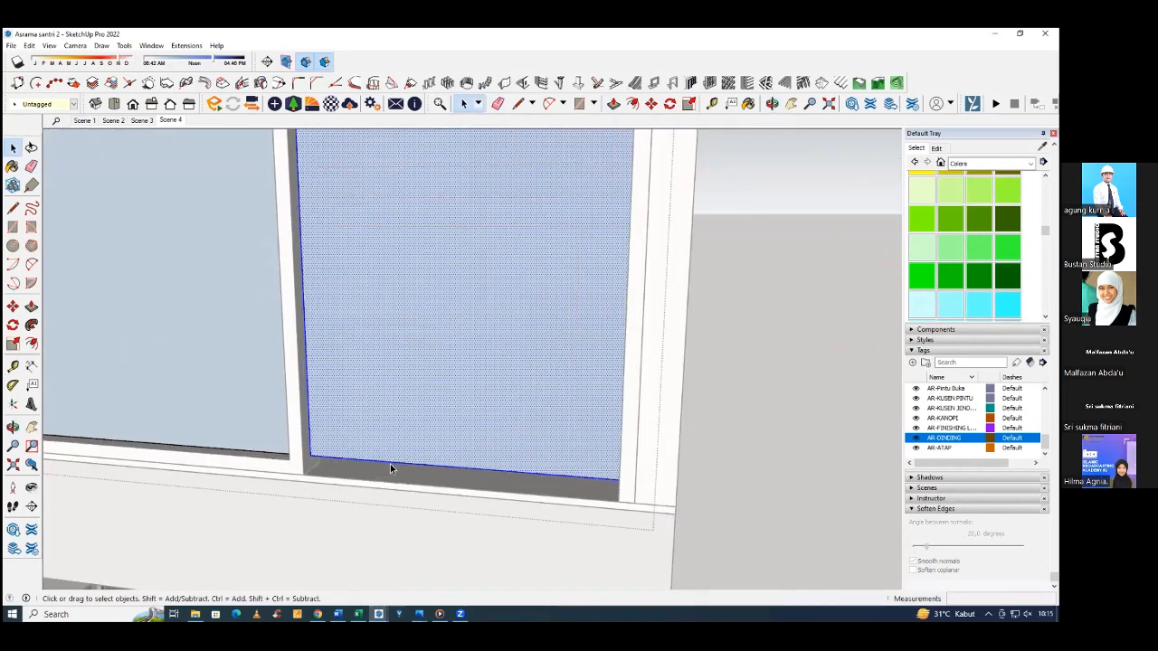
click(390, 465)
key(m)
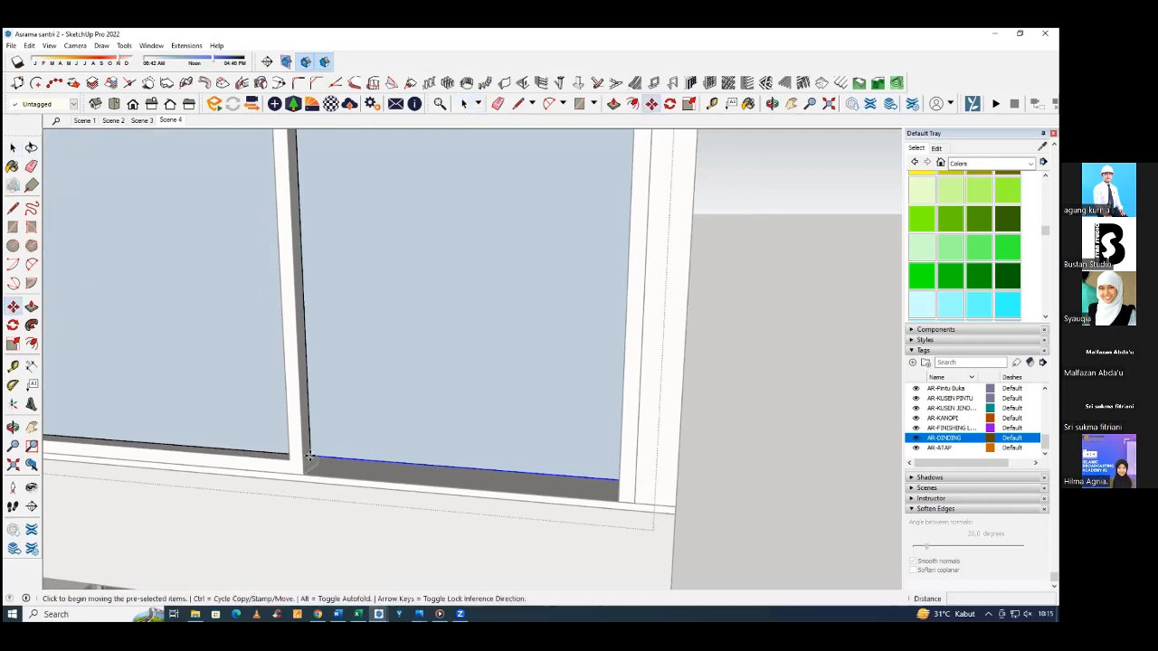
click(309, 457)
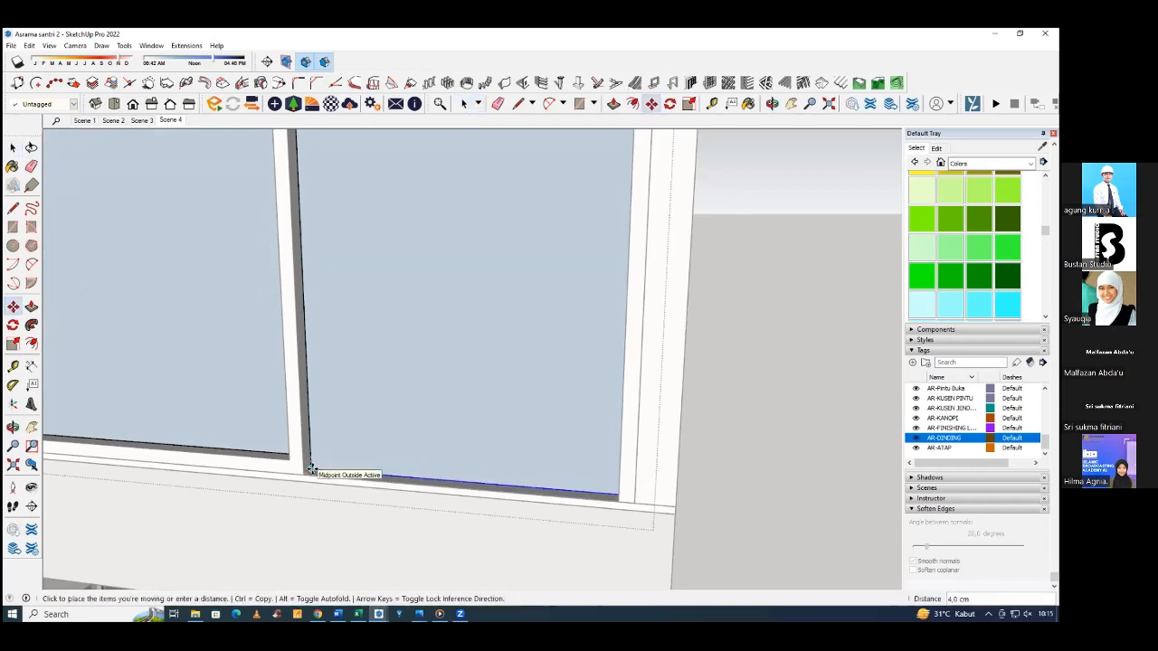
scroll(310, 475, up, 3)
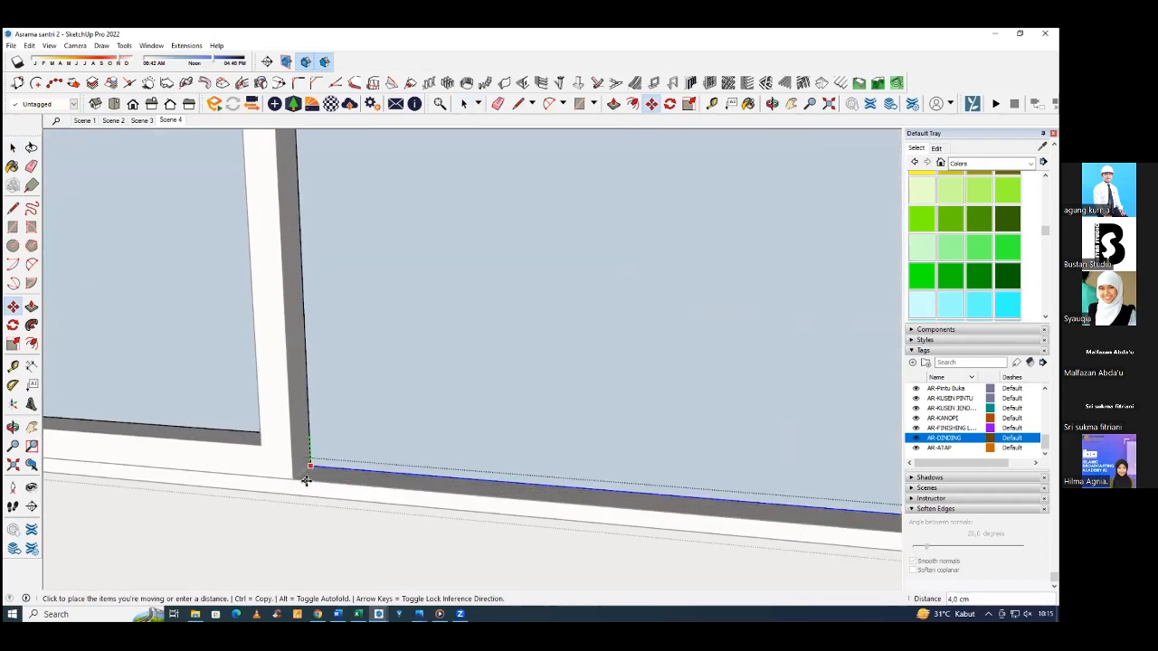
scroll(295, 477, down, 5)
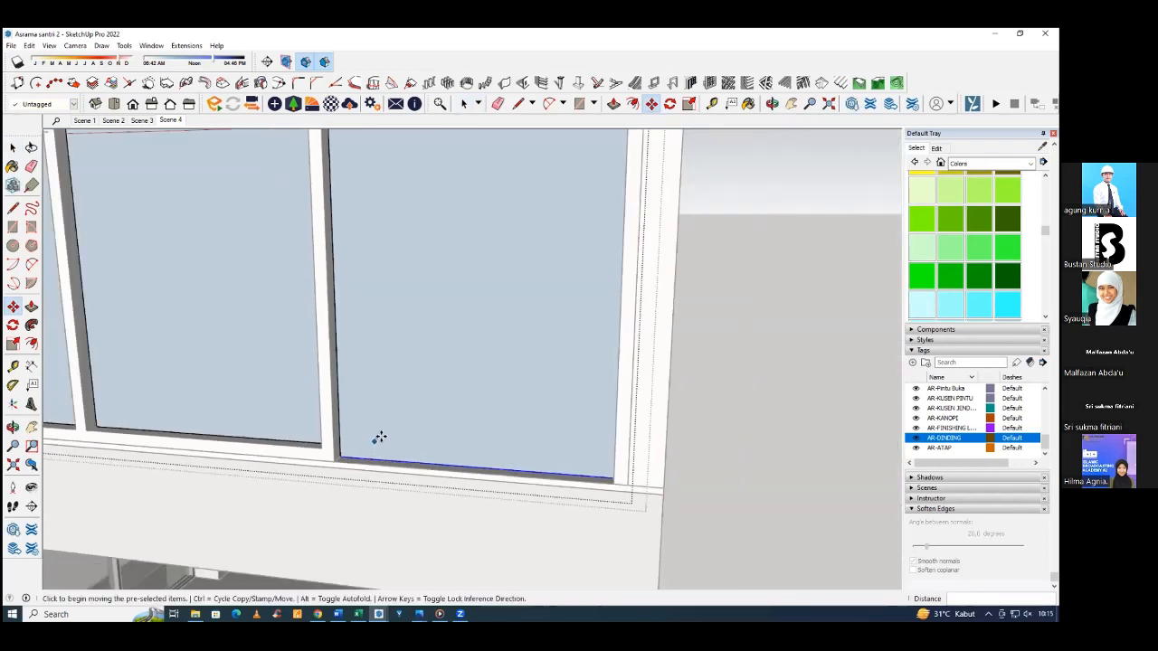
Offset the outline of the lengthened glass face 10 cm inward to form a door leaf frame.
key(space)
click(406, 432)
scroll(409, 435, down, 2)
scroll(409, 435, down, 4)
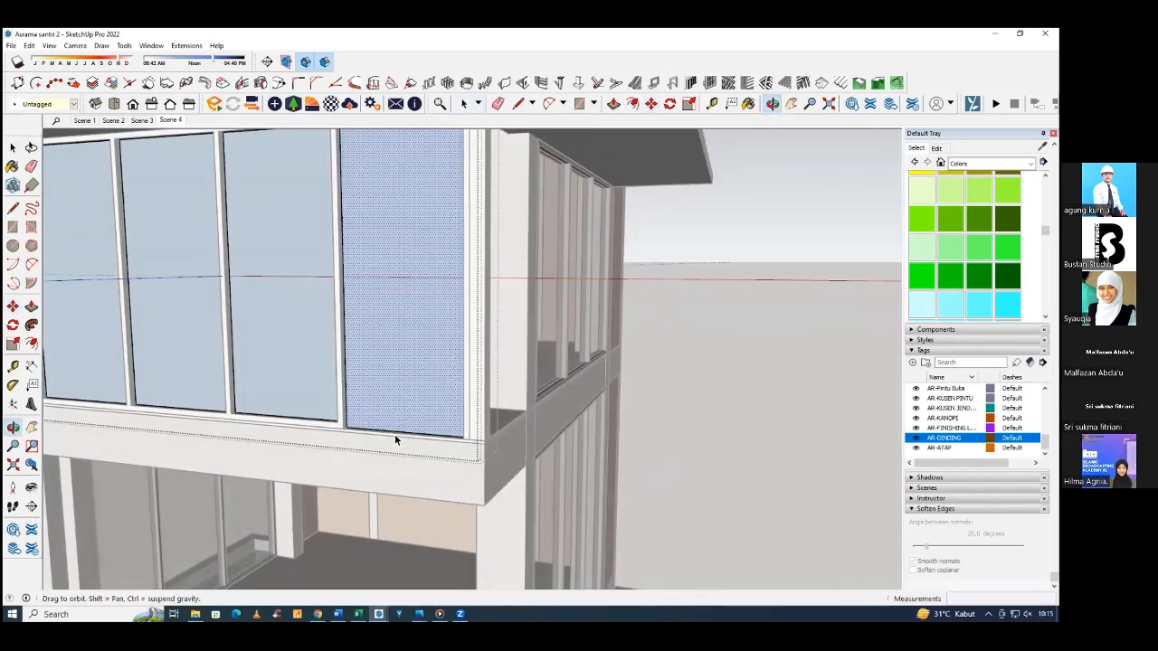
scroll(390, 398, up, 3)
key(f)
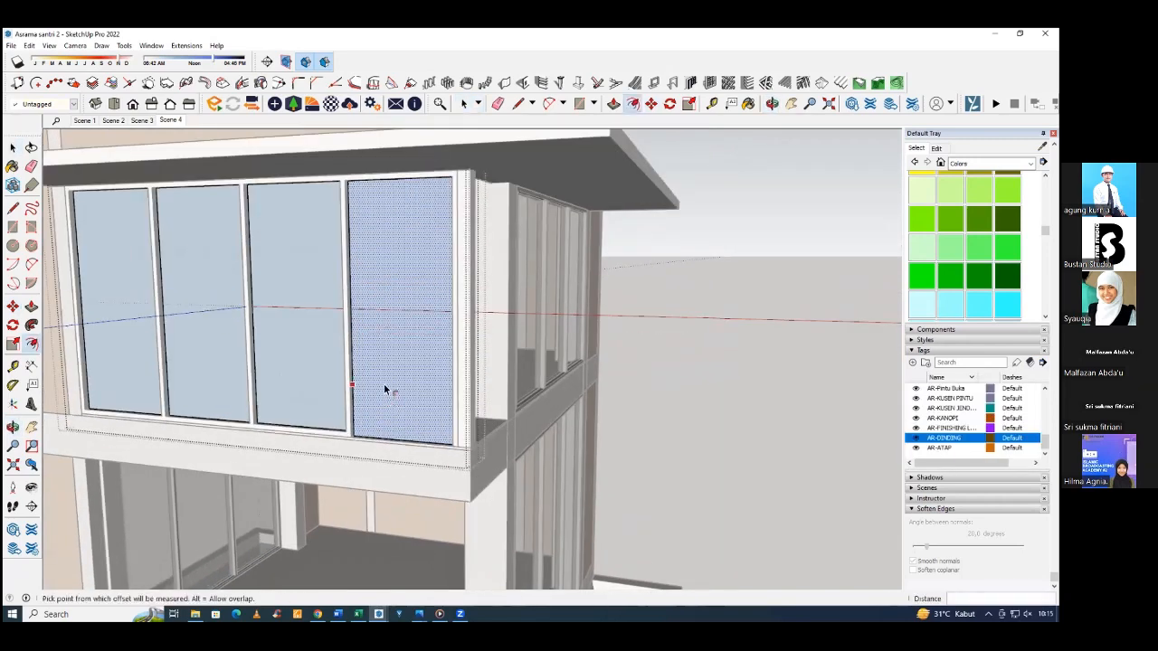
click(383, 389)
text(10)
key(Return)
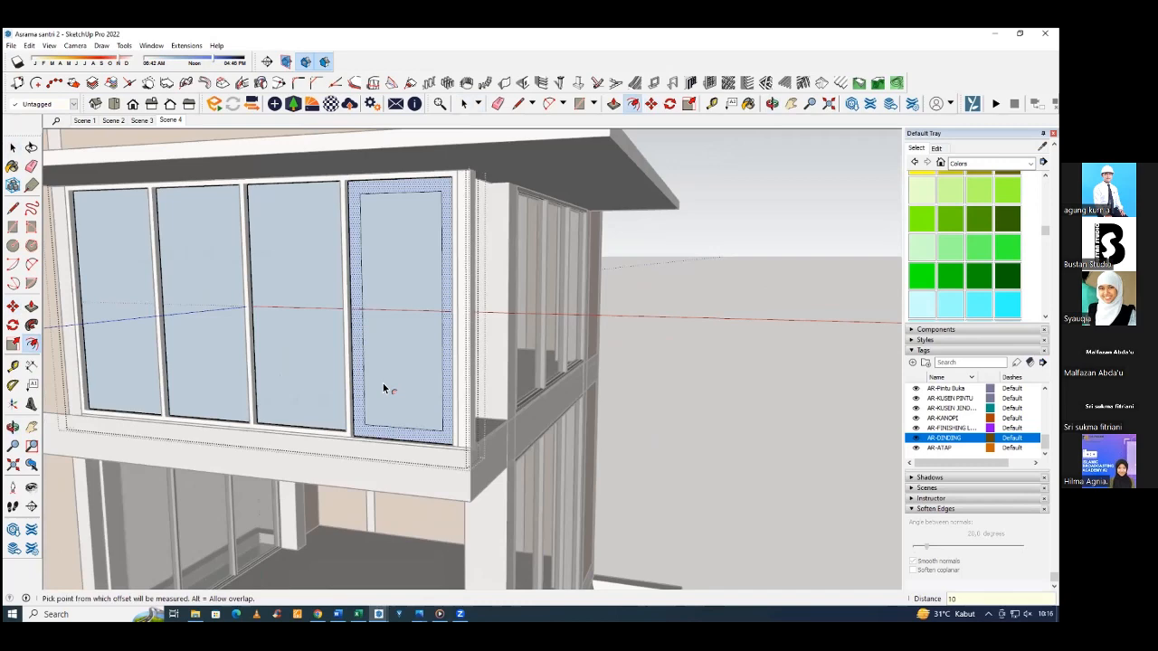
Extrude the door leaf's border face 4 cm.
scroll(294, 540, up, 6)
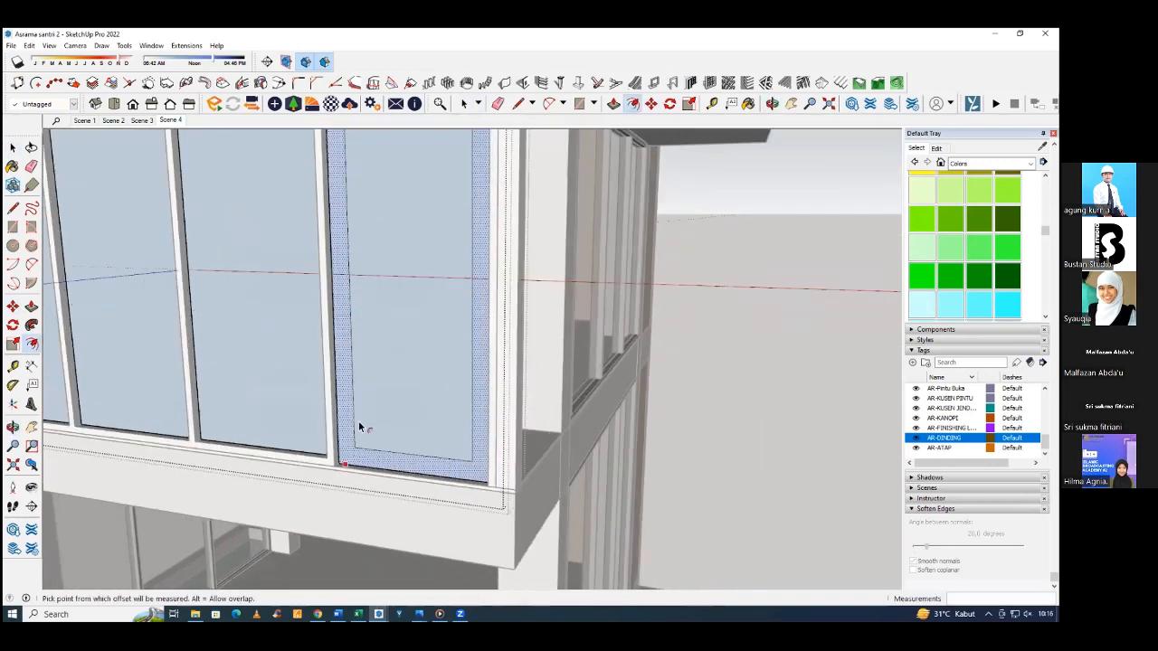
mouse_move(352, 527)
middle_down()
mouse_move(338, 503)
mouse_move(310, 493)
mouse_move(310, 472)
middle_up()
key(p)
click(349, 482)
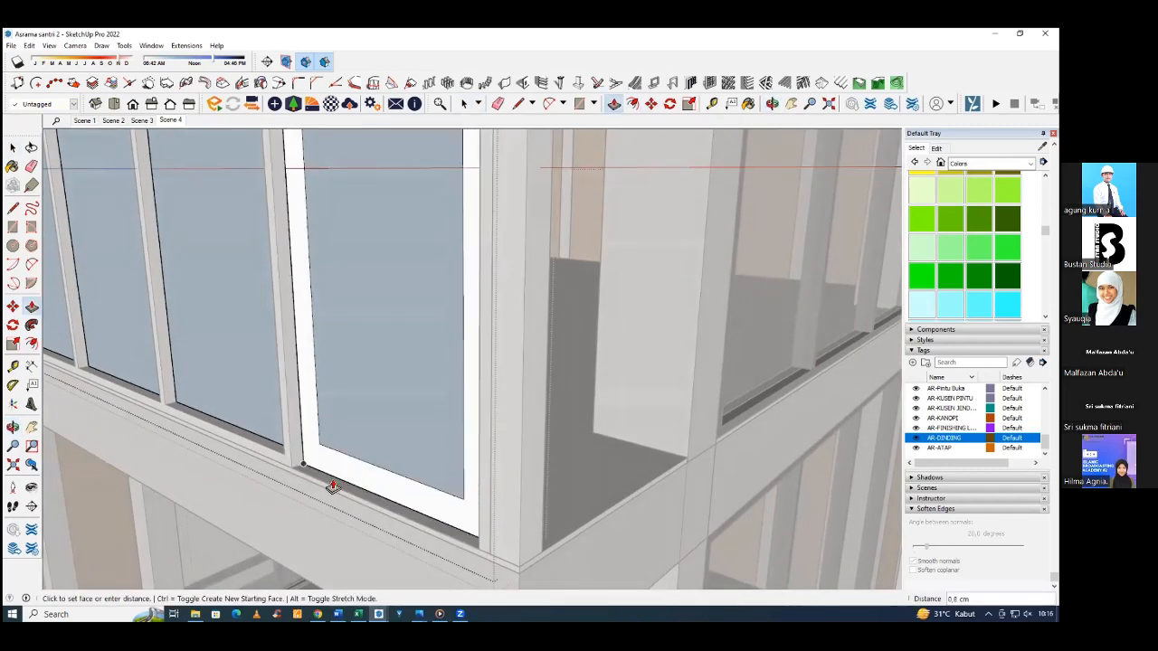
text(4)
key(Return)
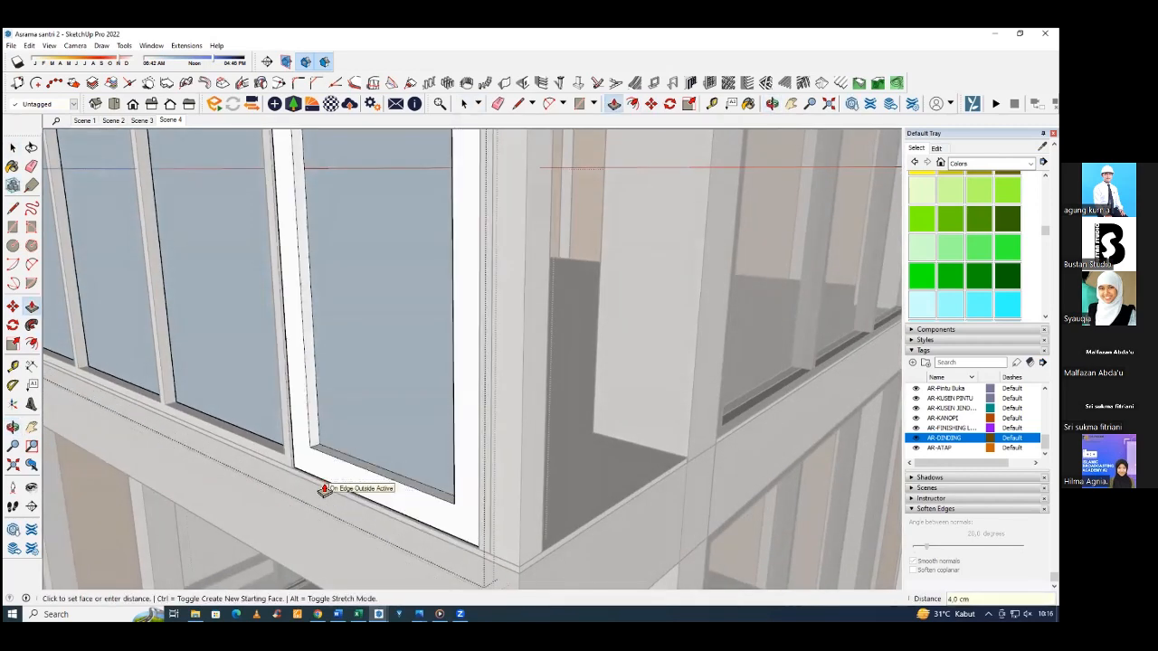
Push/Pull the glass face inside the door leaf's frame by 2 cm.
scroll(333, 464, up, 1)
click(370, 448)
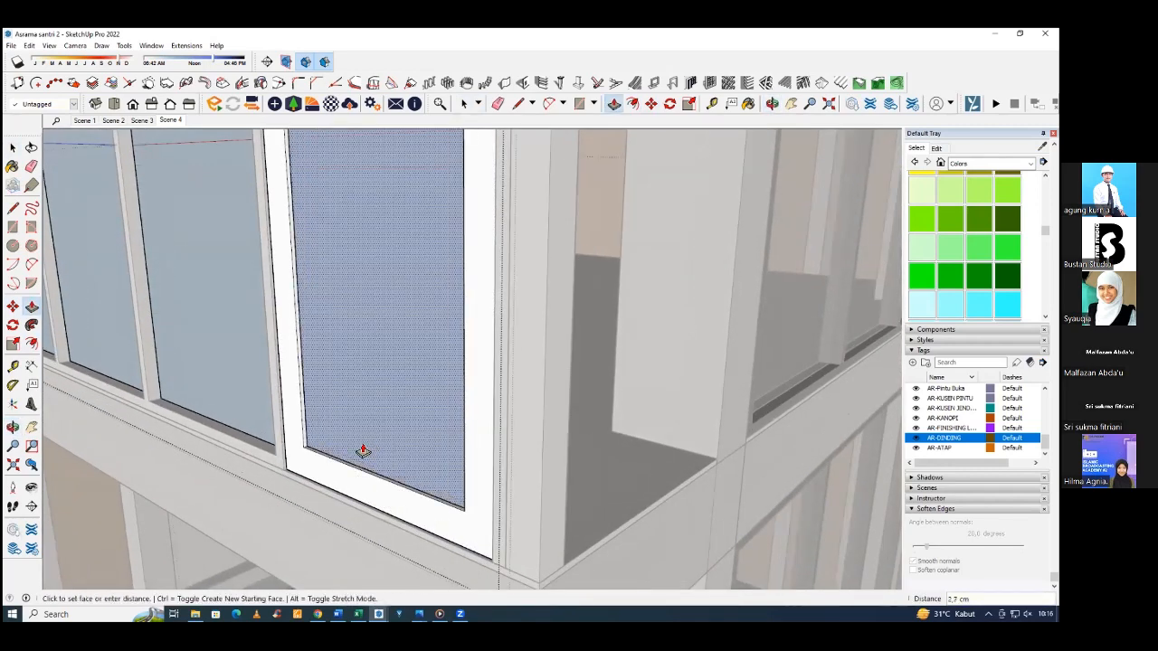
key(Return)
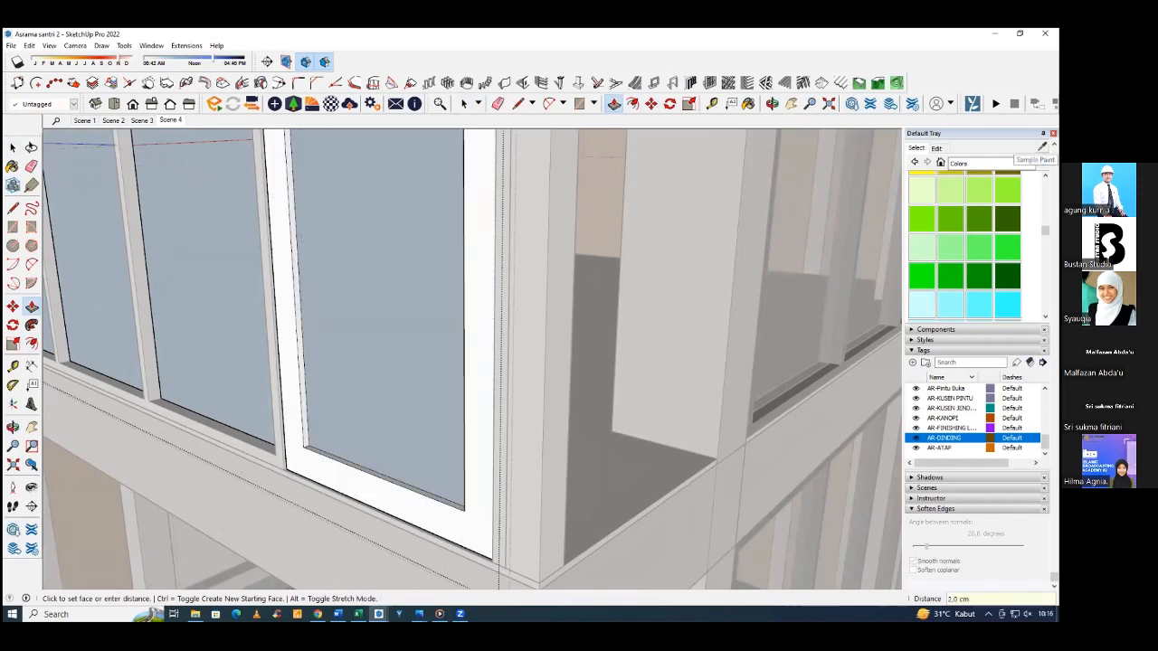
Sample Translucent Glass Gray from the existing side glazing and paint it onto the glass of all four front panels.
click(1043, 160)
scroll(625, 335, down, 3)
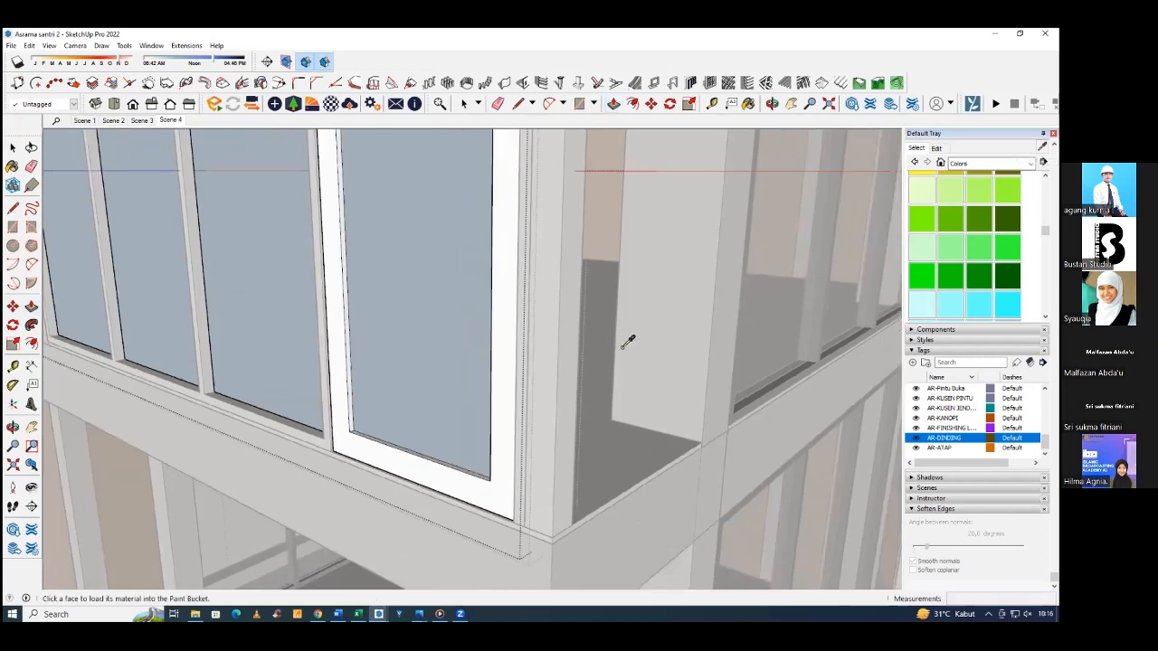
click(693, 466)
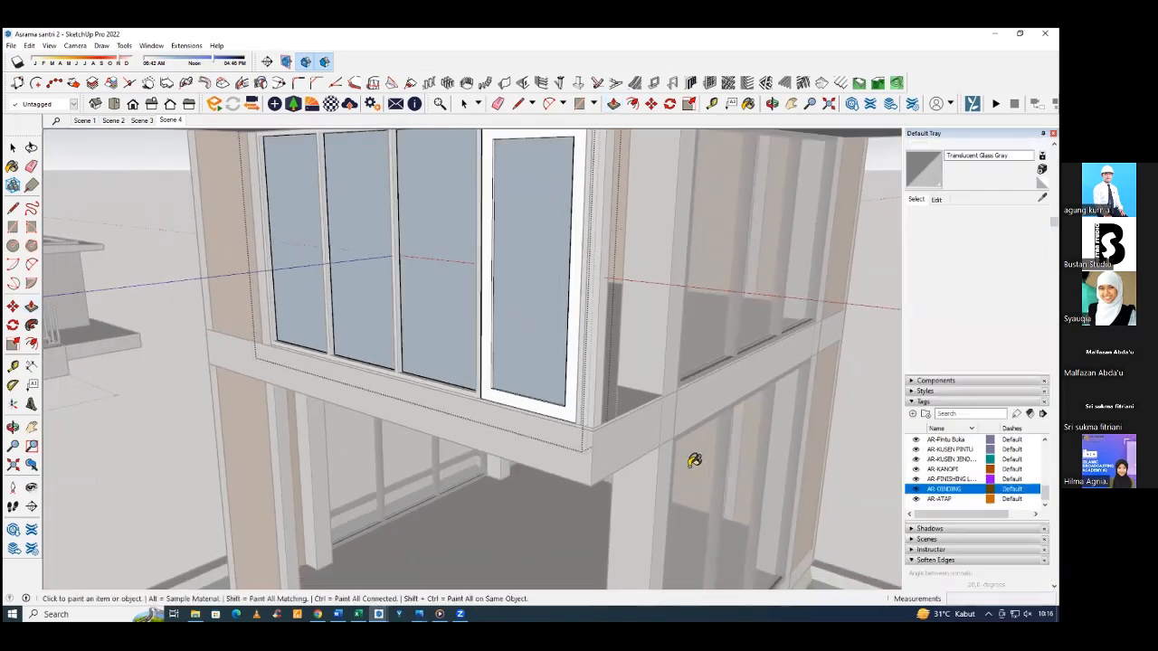
middle_drag(549, 328, 590, 328)
click(579, 324)
click(496, 313)
click(415, 283)
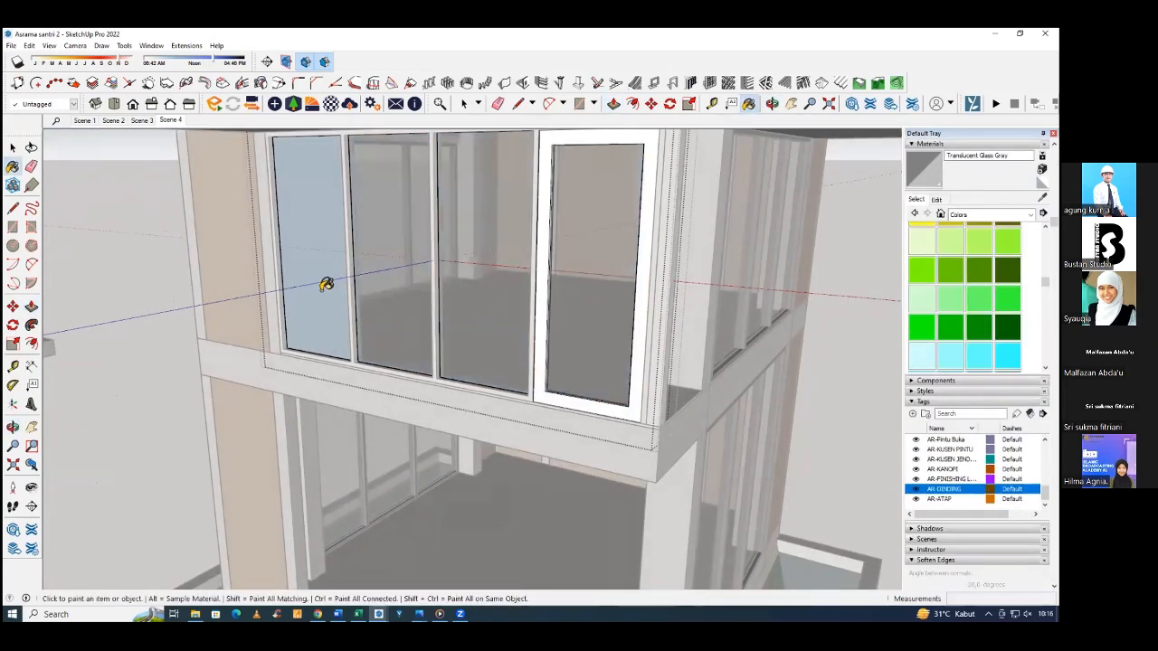
click(326, 285)
Select the whole door leaf with its frame and glass and make it a group.
mouse_move(429, 344)
middle_down()
mouse_move(662, 432)
mouse_move(495, 491)
mouse_move(635, 386)
middle_up()
key(space)
triple_click(507, 485)
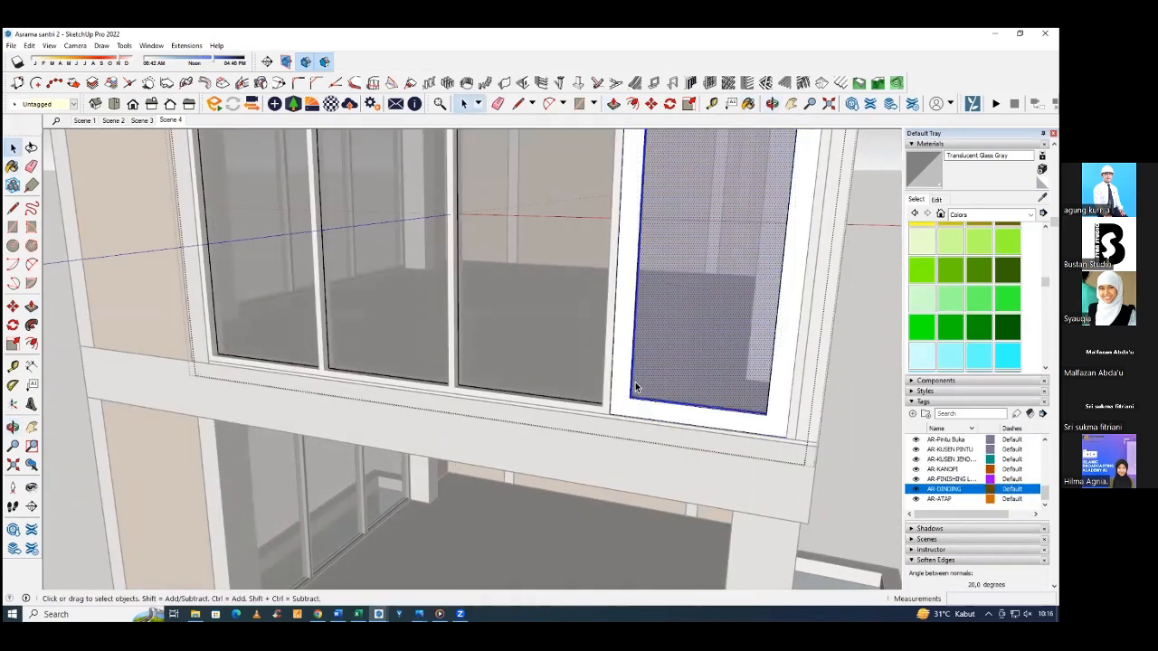
scroll(524, 475, down, 5)
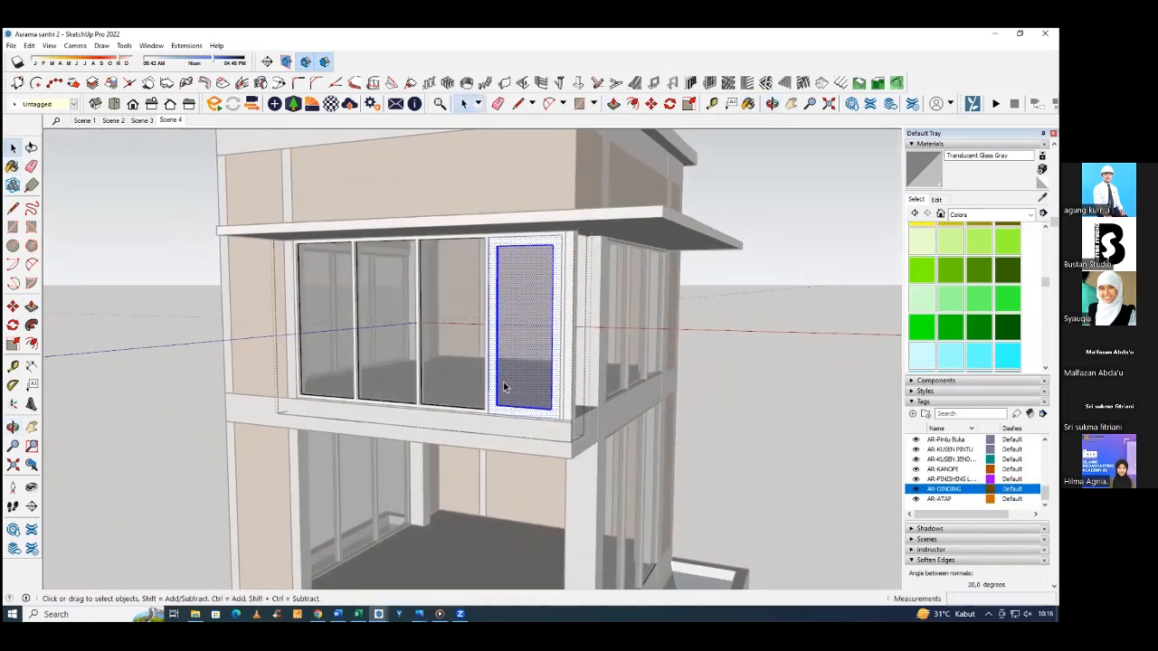
right_click(503, 384)
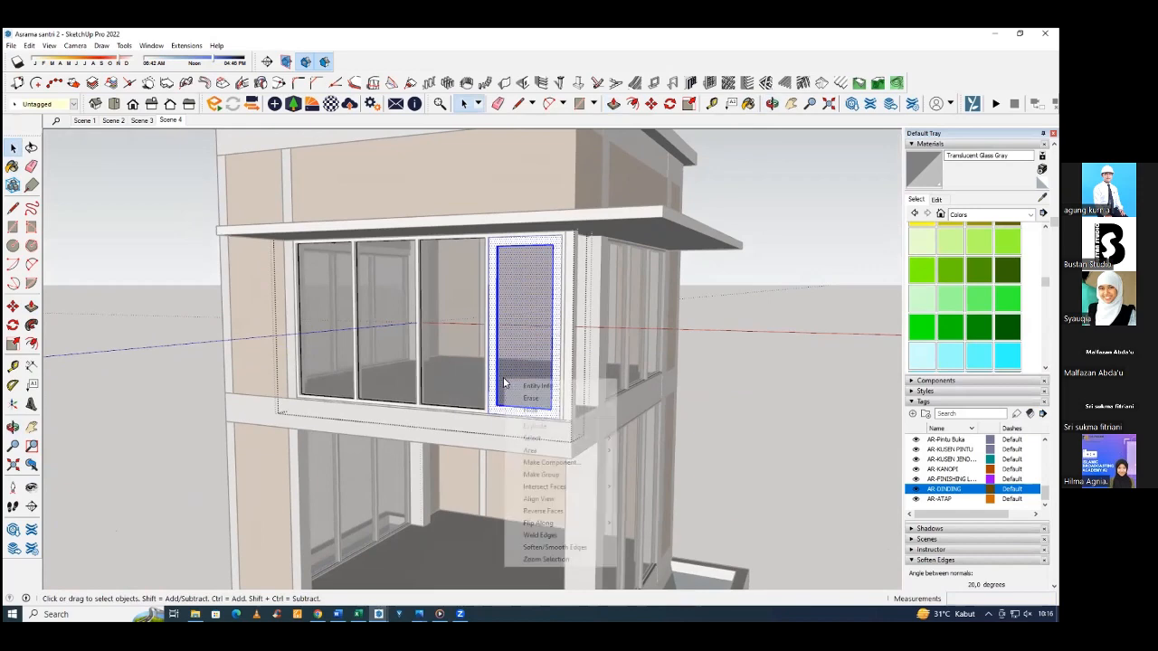
click(550, 476)
Move the door leaf group by its lower outer corner back to the inner corner of the surrounding glazing frame.
middle_drag(550, 476, 423, 493)
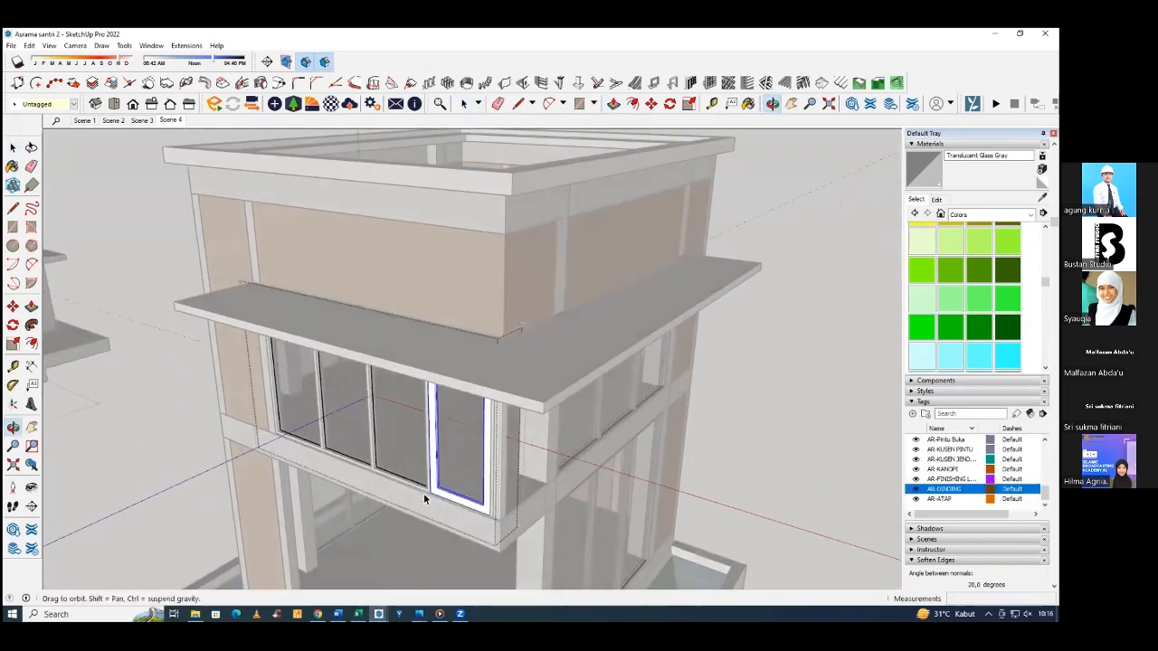
scroll(424, 493, up, 8)
key(m)
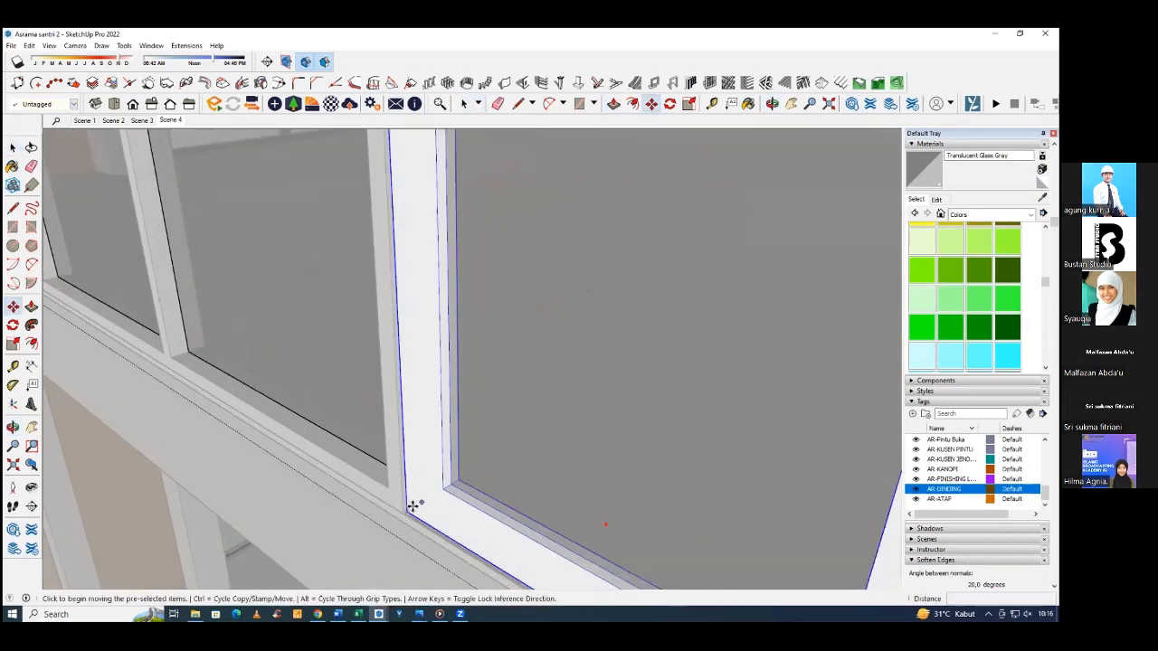
click(413, 503)
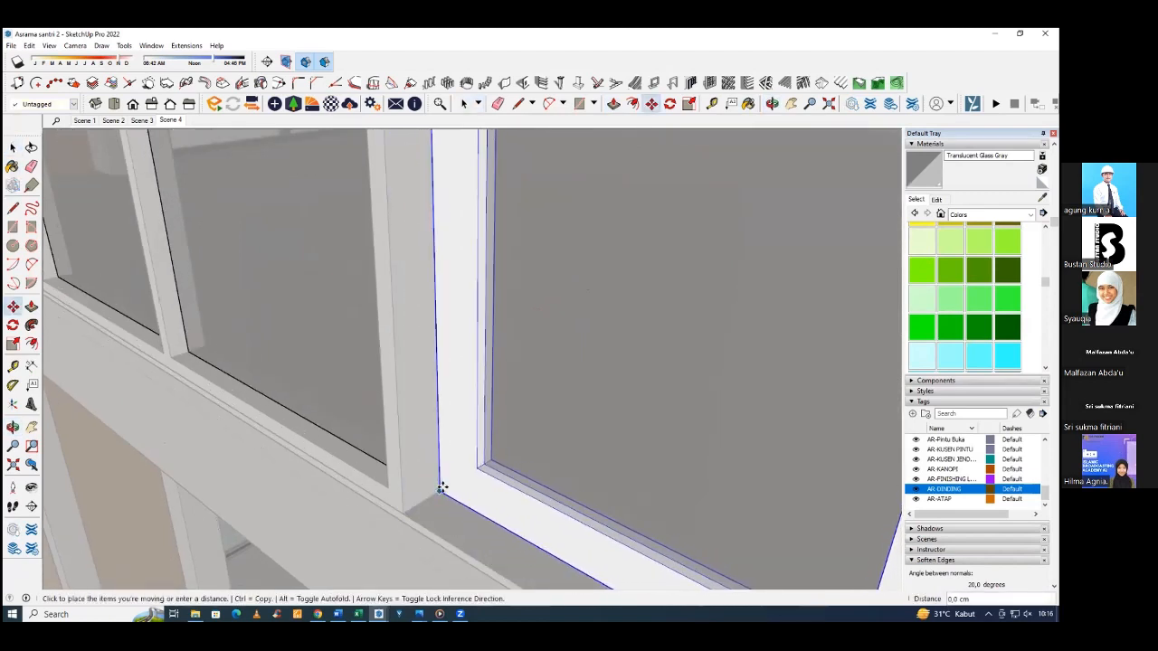
scroll(441, 488, up, 3)
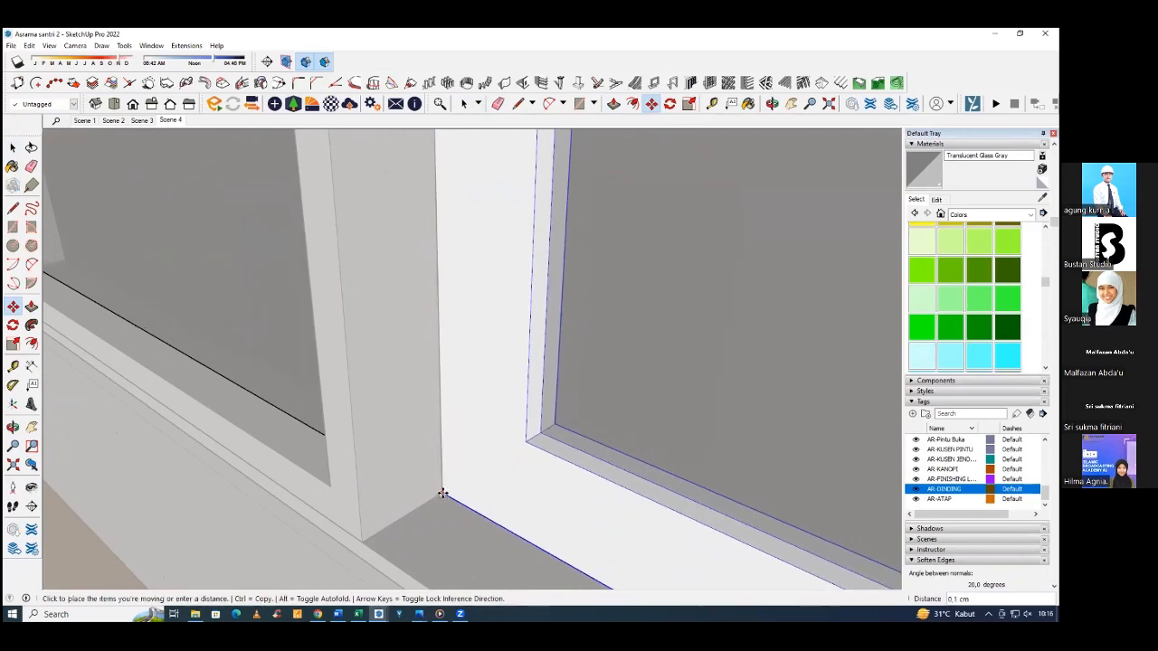
click(441, 490)
Move the door leaf group about 5 cm back outward within the surrounding frame.
middle_drag(499, 460, 769, 440)
scroll(264, 455, down, 4)
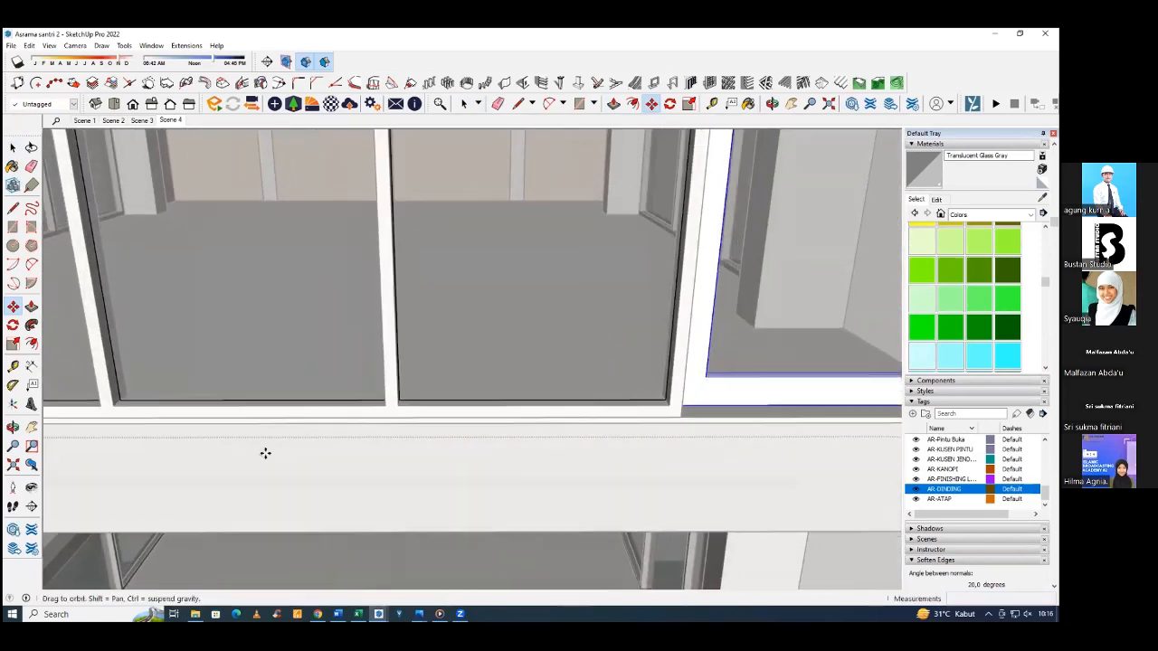
middle_drag(587, 445, 668, 418)
scroll(666, 418, up, 3)
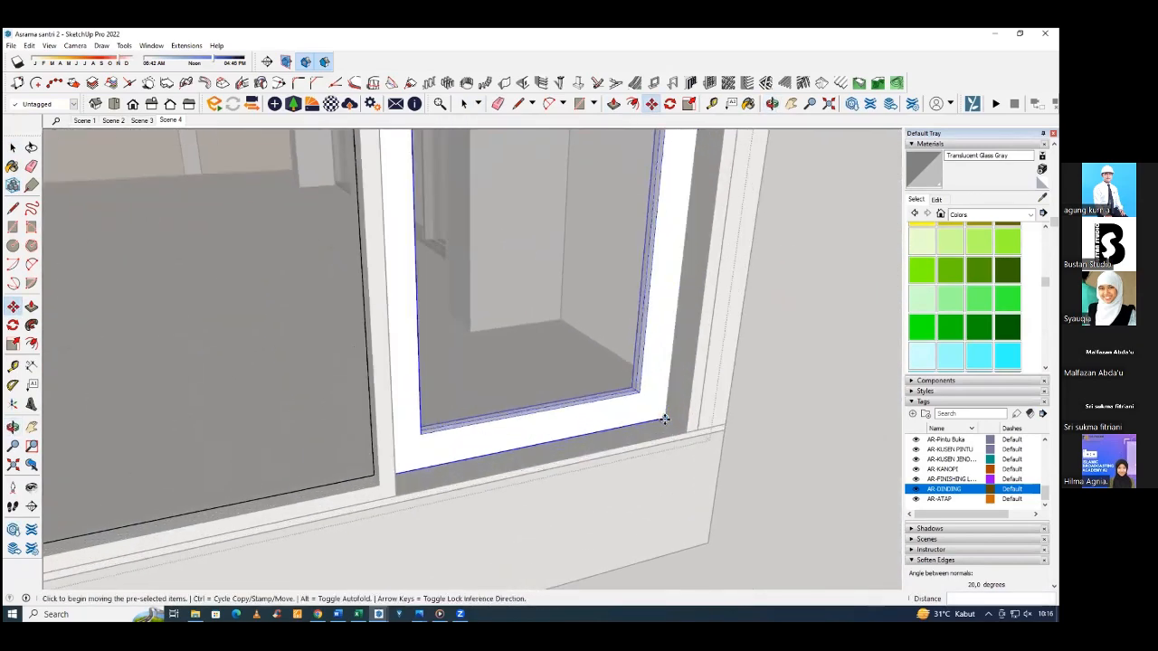
click(673, 422)
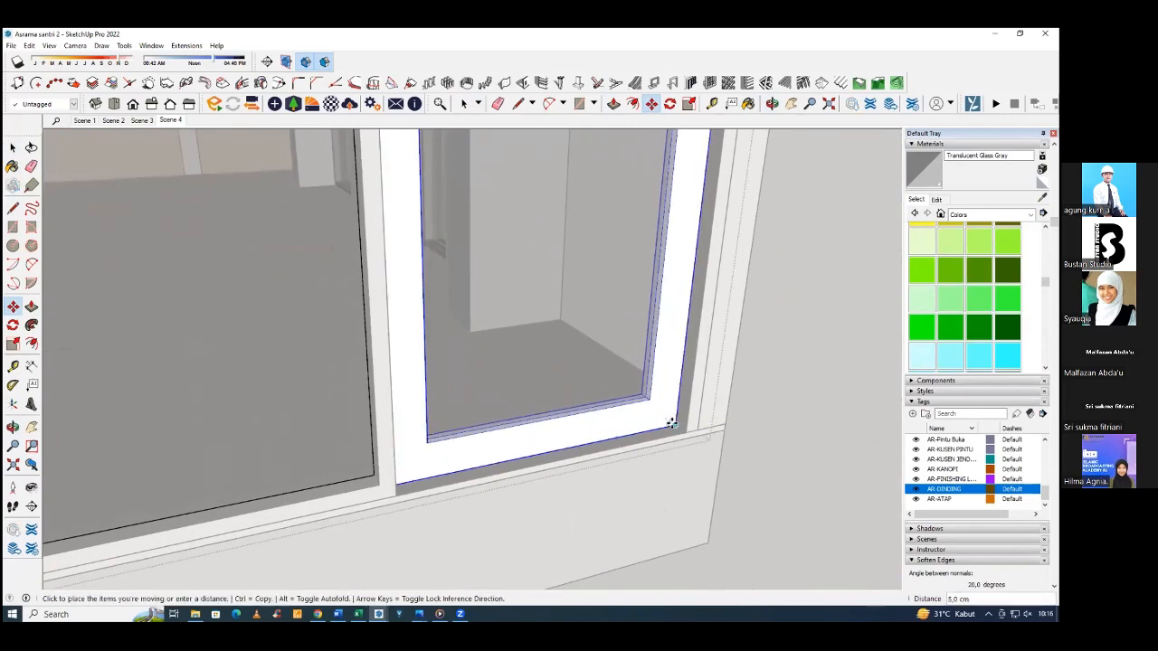
click(670, 421)
Fine-tune the door leaf's depth in its frame from the inside, moving it by its lower corner, and close the glazing group.
middle_drag(670, 421, 220, 396)
scroll(299, 365, up, 5)
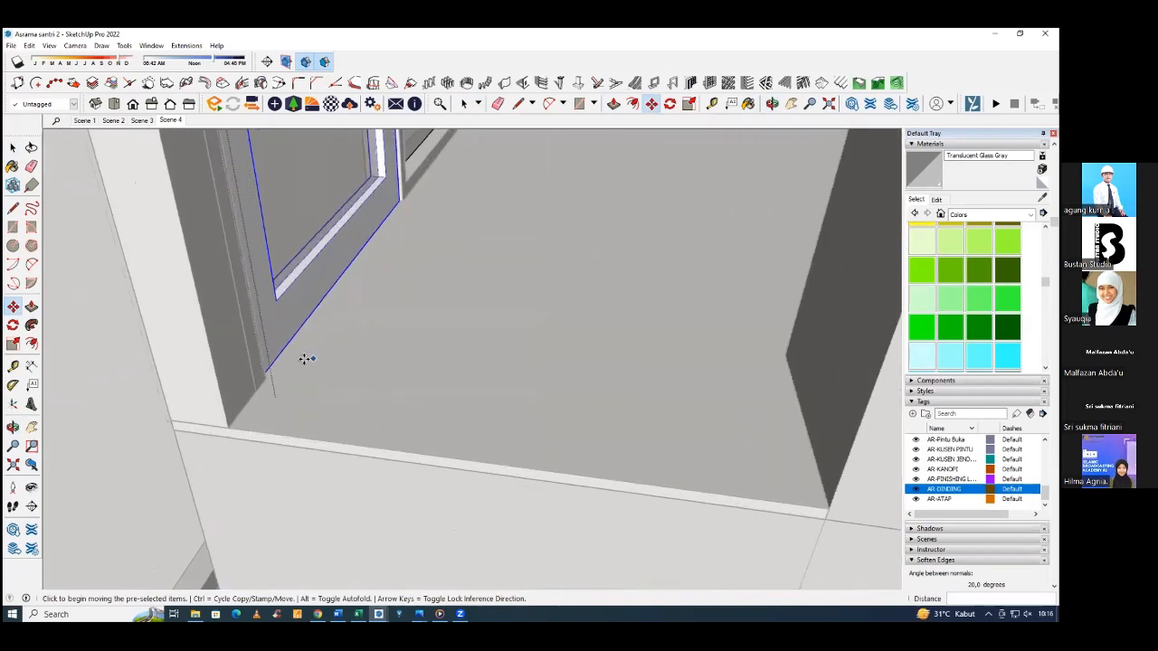
click(253, 378)
click(269, 388)
click(266, 387)
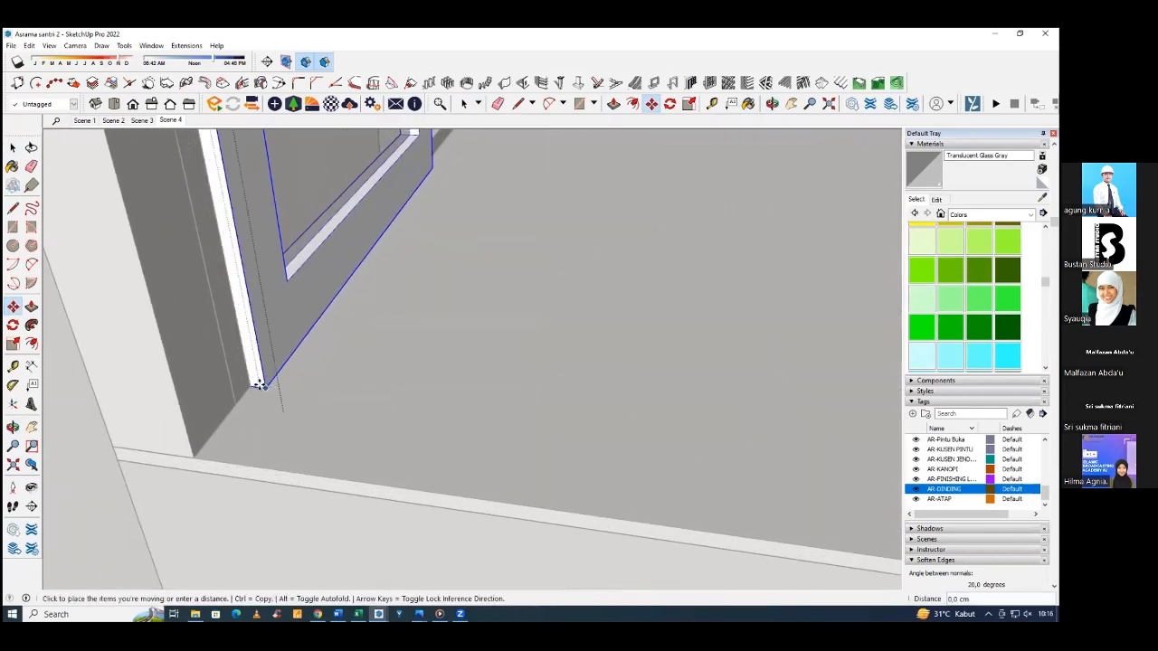
click(251, 387)
scroll(312, 454, down, 5)
middle_drag(312, 454, 301, 439)
click(300, 436)
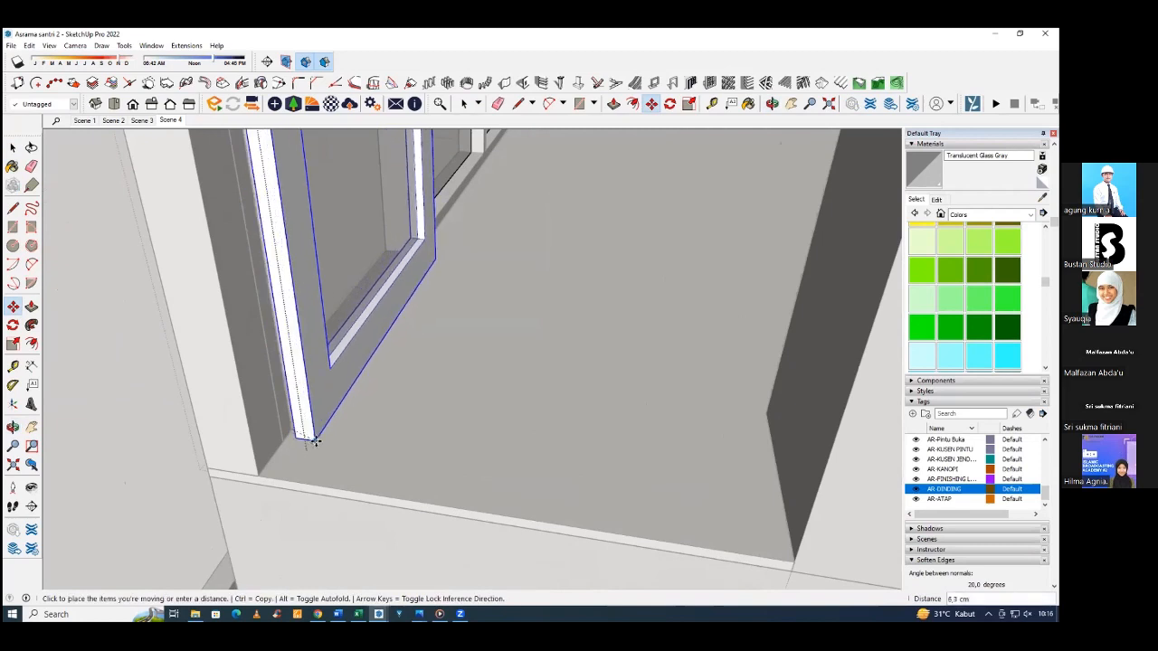
click(315, 437)
click(300, 433)
click(292, 431)
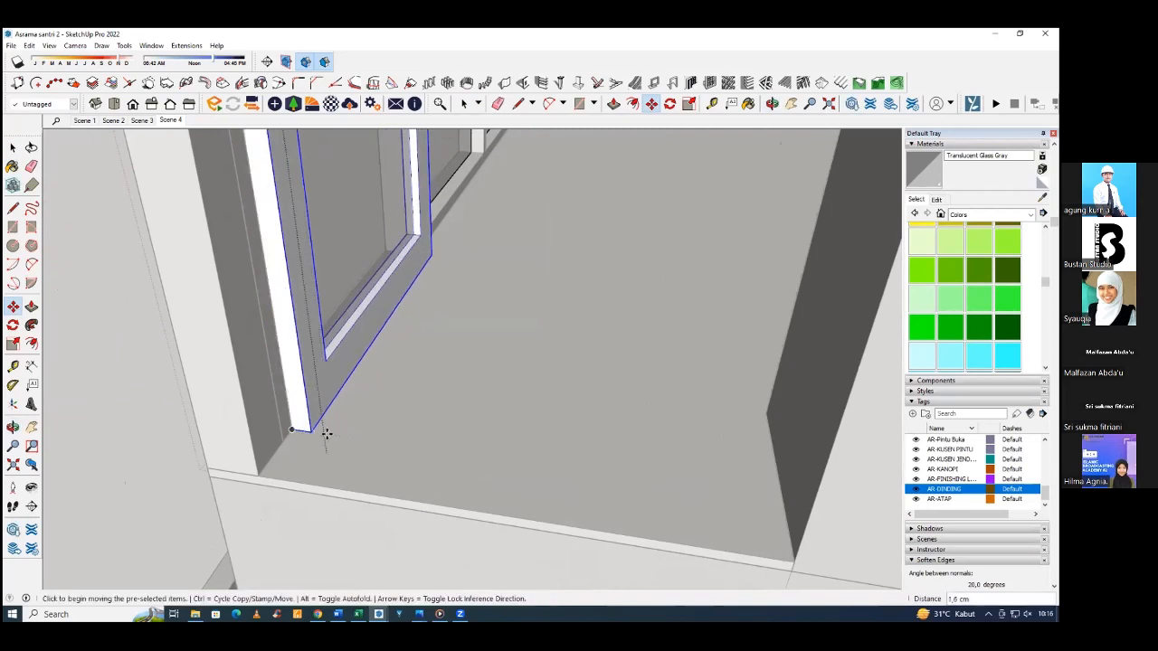
middle_drag(313, 433, 549, 422)
key(space)
scroll(548, 421, down, 2)
click(261, 413)
Sample the dark [Color M08]1 material from the existing window frames and paint the front balcony glazing and door frames with it.
middle_drag(260, 412, 472, 426)
scroll(546, 370, down, 4)
scroll(528, 358, down, 4)
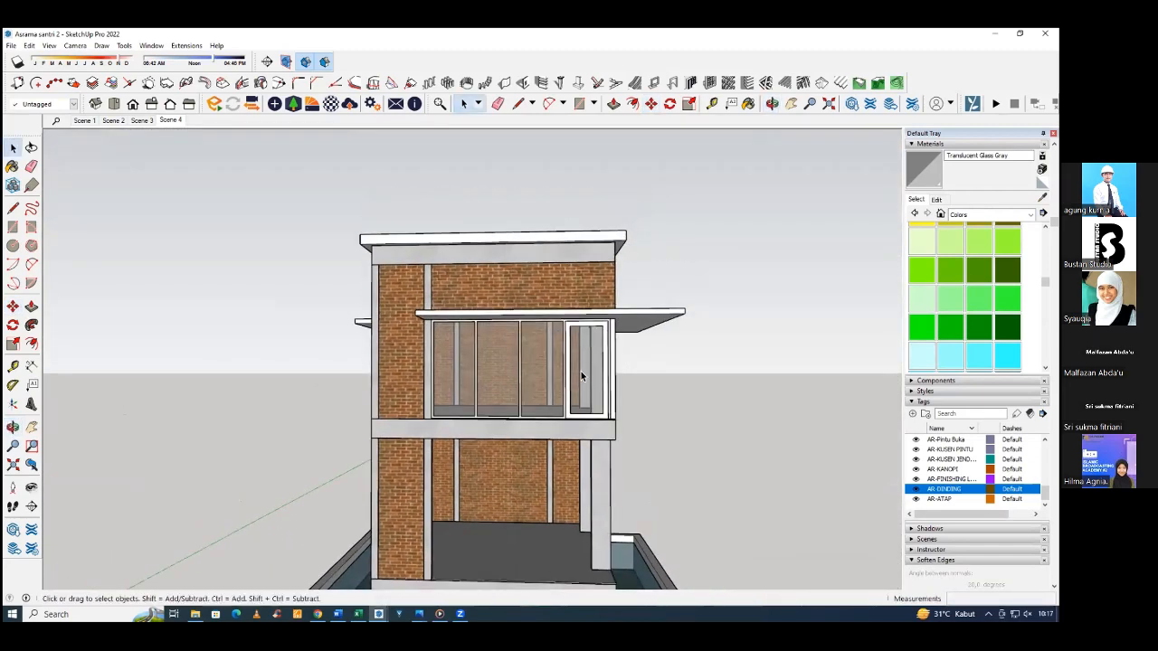
middle_drag(532, 384, 450, 374)
scroll(580, 455, up, 5)
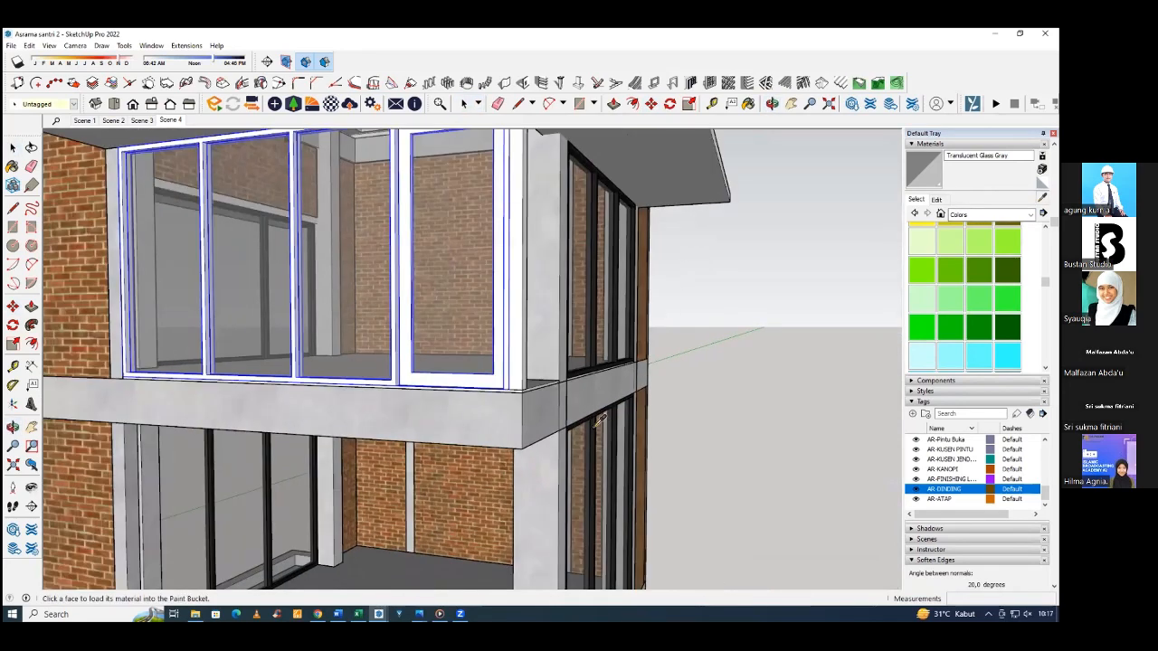
alt+click(597, 422)
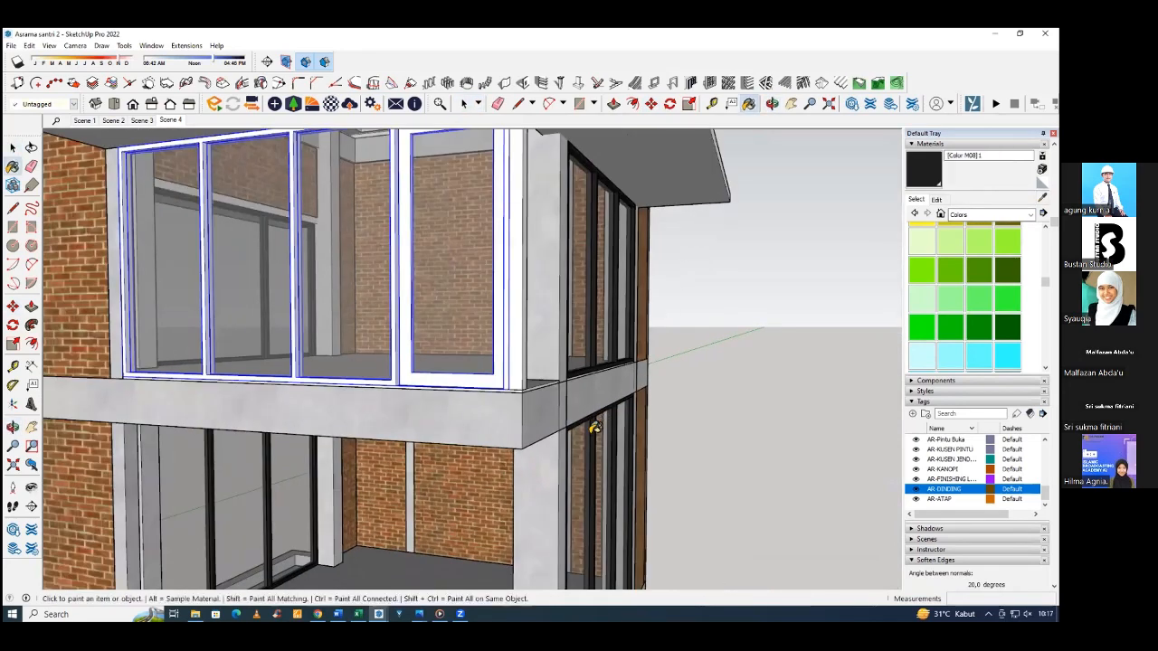
click(499, 351)
Paint the upper balcony's corner post with the same dark [Color M08]1 material.
scroll(540, 378, down, 2)
middle_drag(540, 380, 662, 320)
key(space)
click(724, 313)
mouse_move(625, 379)
middle_down()
mouse_move(398, 428)
mouse_move(343, 426)
mouse_move(207, 497)
mouse_move(136, 493)
middle_up()
scroll(344, 425, up, 5)
key(b)
click(304, 428)
key(space)
click(136, 493)
Draw a rectangle filling the narrow side opening between the balcony's corner post and the concrete column.
scroll(190, 496, up, 3)
key(r)
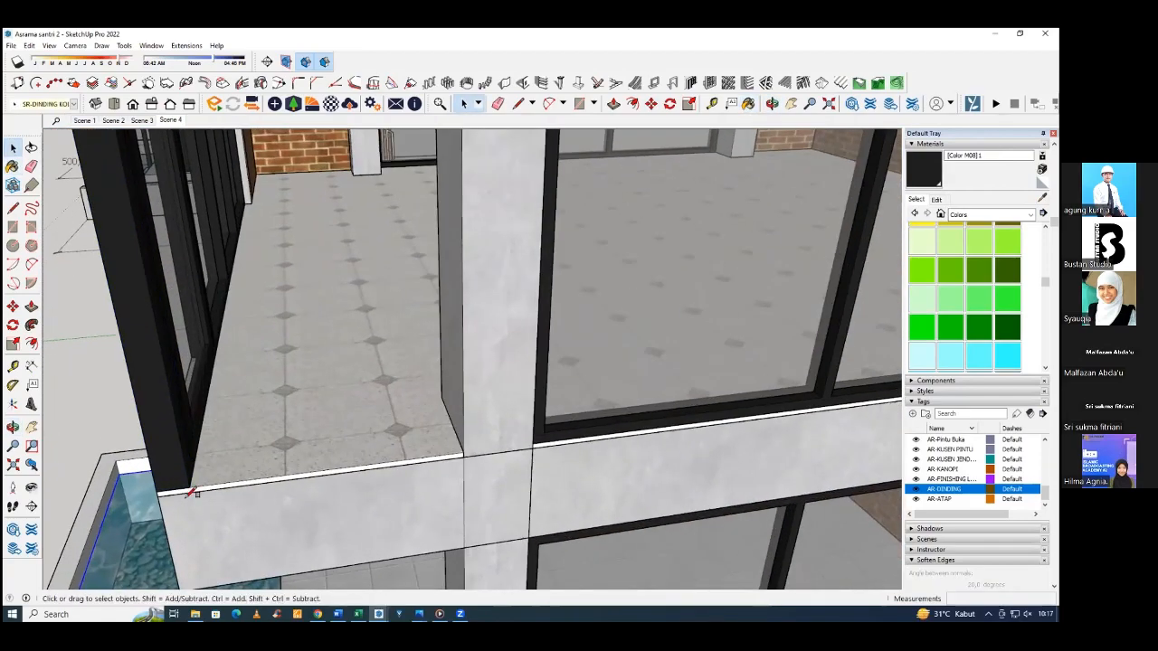
mouse_move(303, 512)
middle_down()
mouse_move(375, 498)
mouse_move(342, 412)
mouse_move(439, 286)
mouse_move(474, 269)
mouse_move(437, 320)
mouse_move(455, 346)
middle_up()
click(485, 266)
key(space)
Create a Panel divider frame on the side face with 1 row, 1 column, 10 cm frame depth, 4 cm frame width and back location.
click(454, 345)
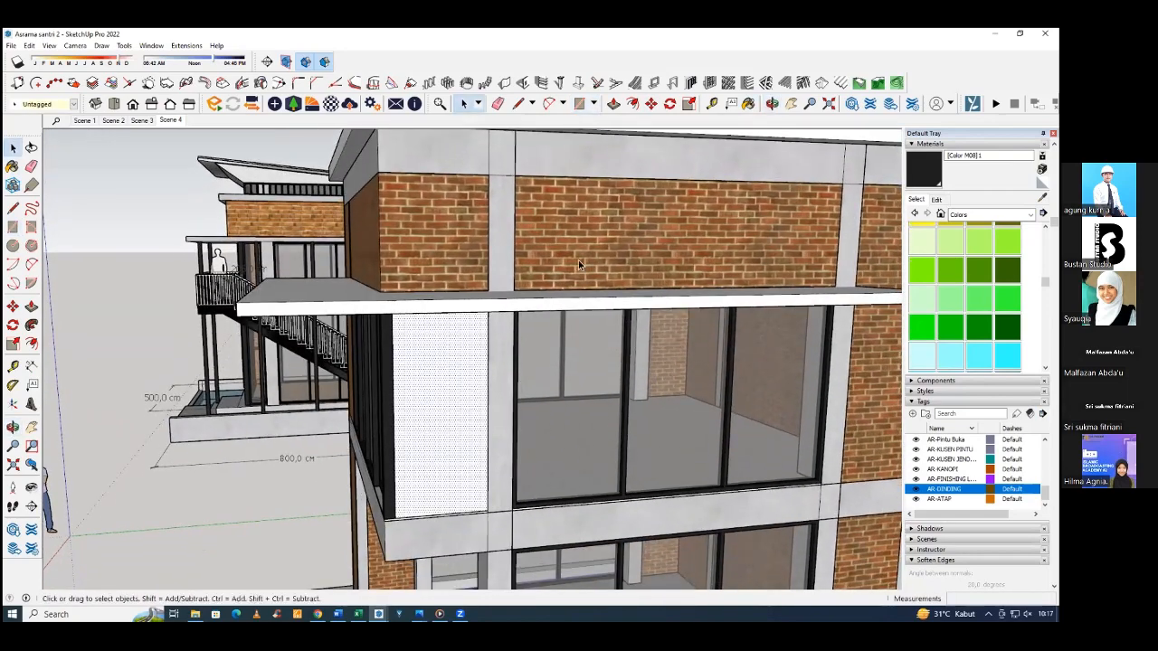
click(709, 85)
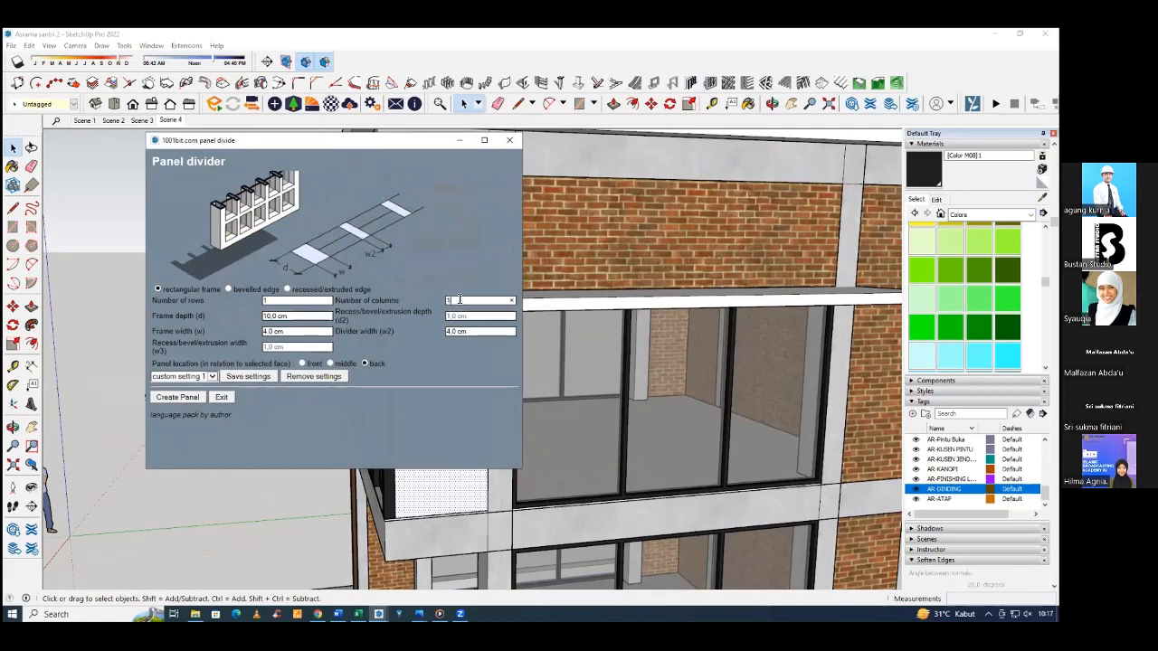
click(197, 401)
Open the new side panel and paint its glass with Translucent Glass Gray sampled from the neighbouring window.
middle_drag(467, 416, 566, 345)
click(571, 334)
double_click(571, 334)
key(b)
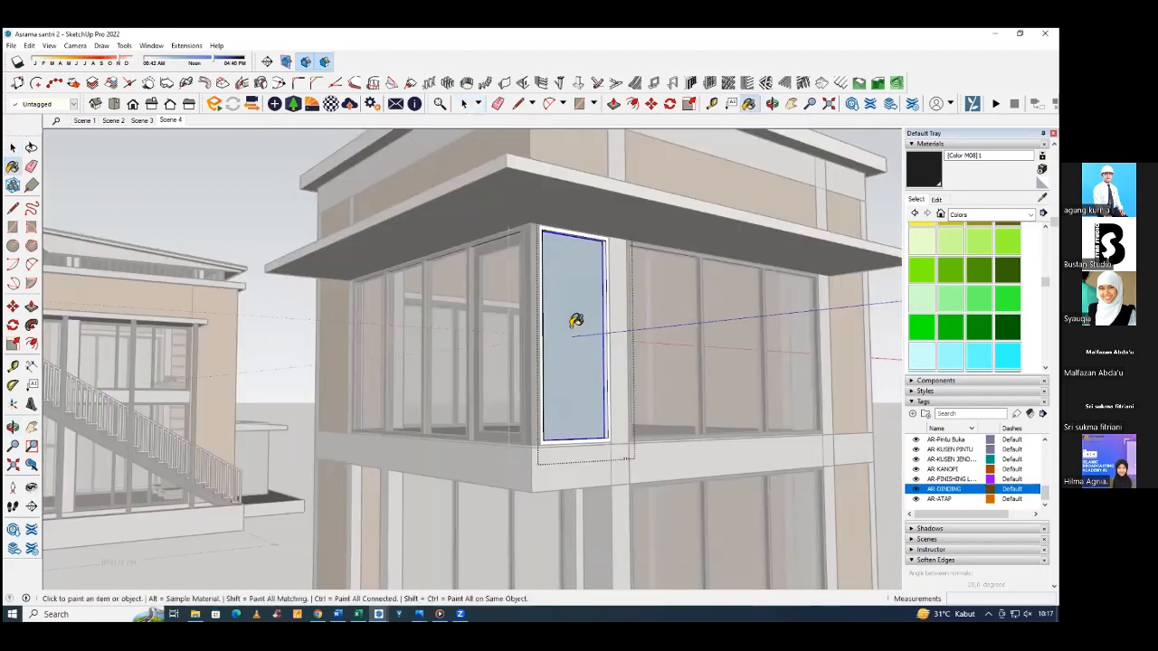
key(alt)
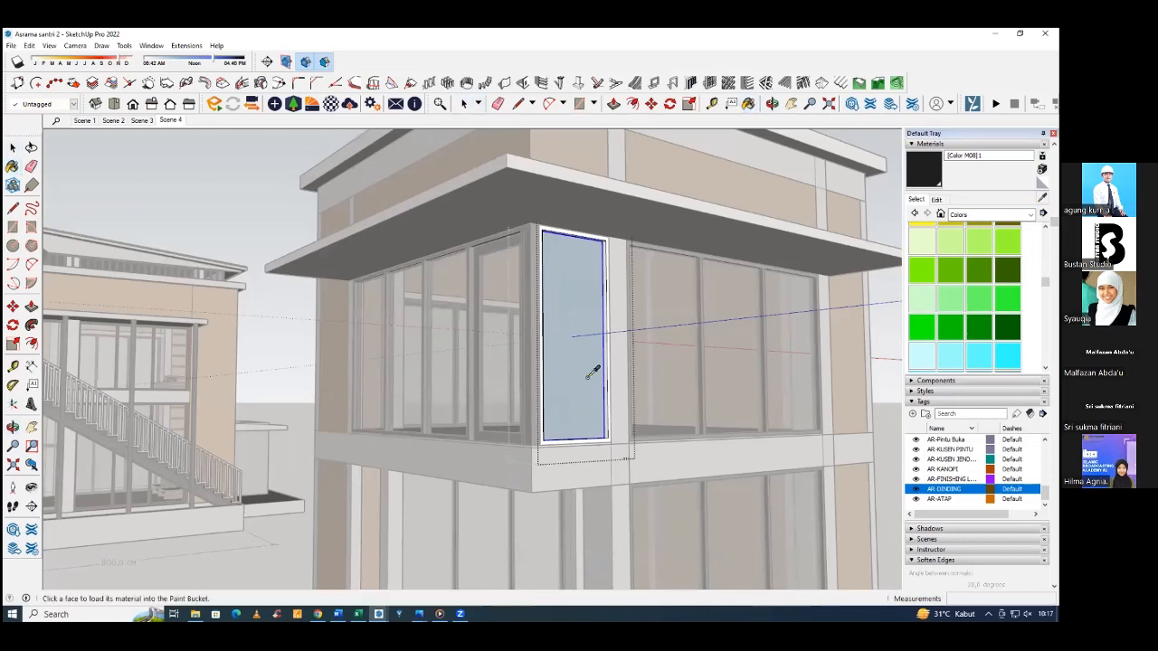
alt+click(674, 334)
click(570, 319)
mouse_move(570, 319)
middle_down()
mouse_move(581, 362)
mouse_move(596, 354)
middle_up()
key(space)
key(Escape)
Paint the side panel's frame with the dark [Color M08]1 material sampled from the adjacent window frame.
click(582, 366)
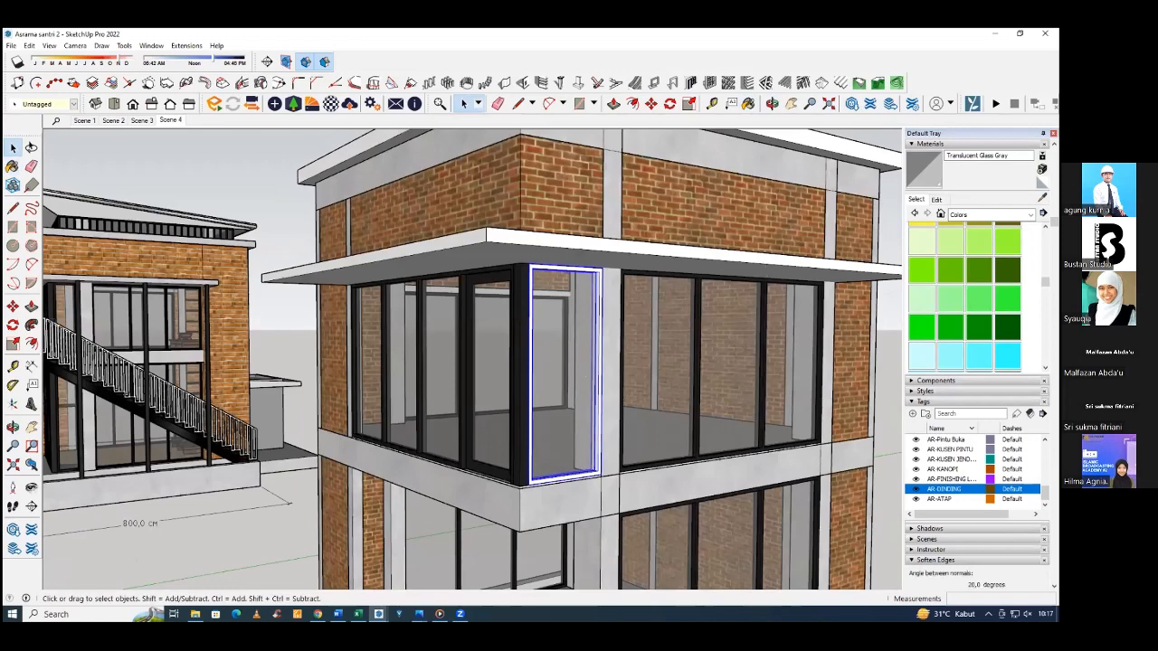
key(b)
scroll(615, 280, up, 5)
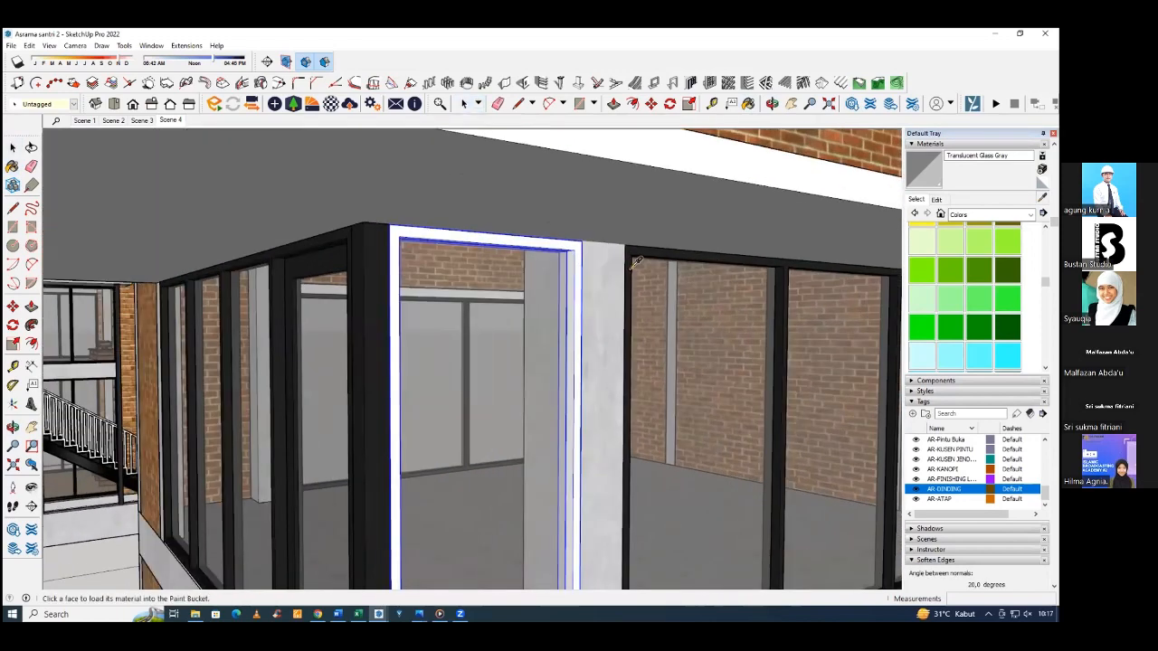
alt+click(634, 262)
click(581, 262)
scroll(570, 299, down, 6)
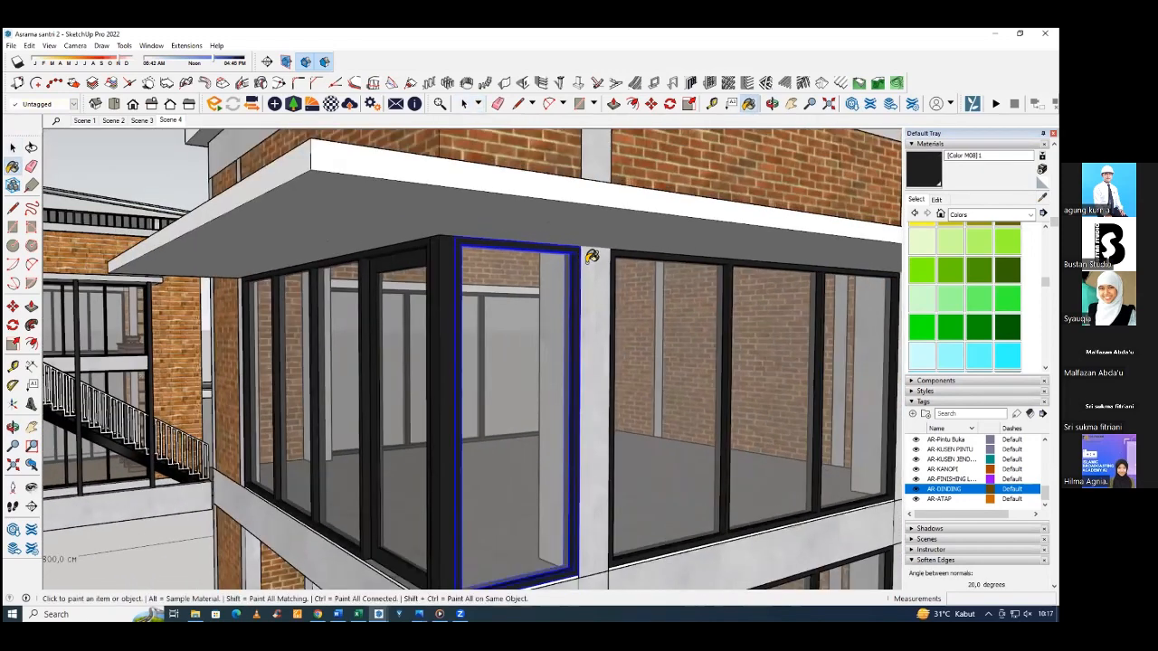
key(space)
Examine the enclosed balcony from several sides and compare the open ground floor with the reference building's glazed entrance.
middle_drag(552, 342, 473, 368)
scroll(472, 368, down, 15)
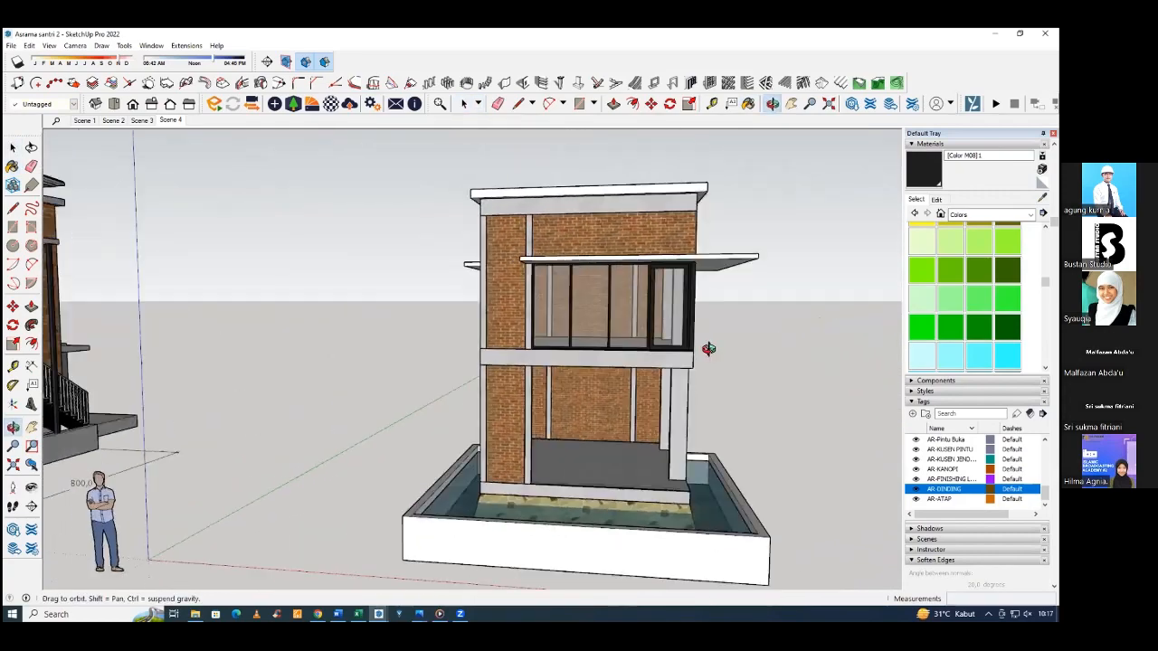
scroll(621, 360, up, 5)
middle_drag(621, 360, 493, 366)
scroll(169, 367, up, 4)
click(169, 367)
mouse_move(170, 367)
middle_down()
mouse_move(242, 387)
mouse_move(199, 385)
mouse_move(419, 384)
mouse_move(145, 380)
mouse_move(181, 398)
mouse_move(125, 407)
middle_up()
scroll(113, 341, up, 5)
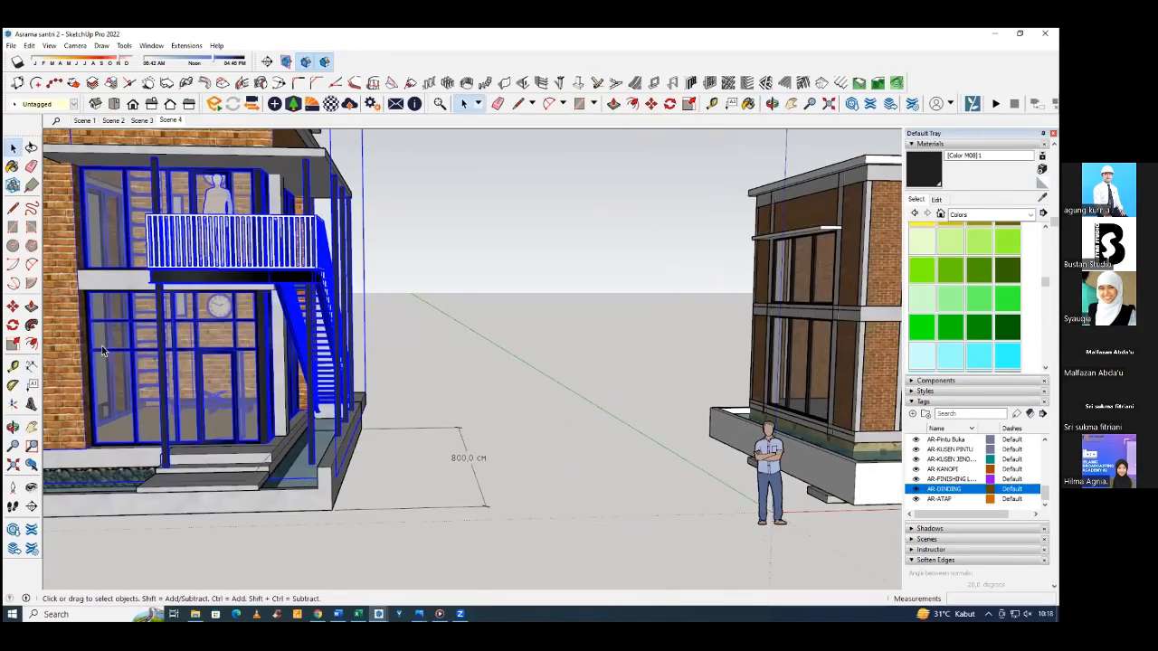
middle_drag(126, 341, 227, 302)
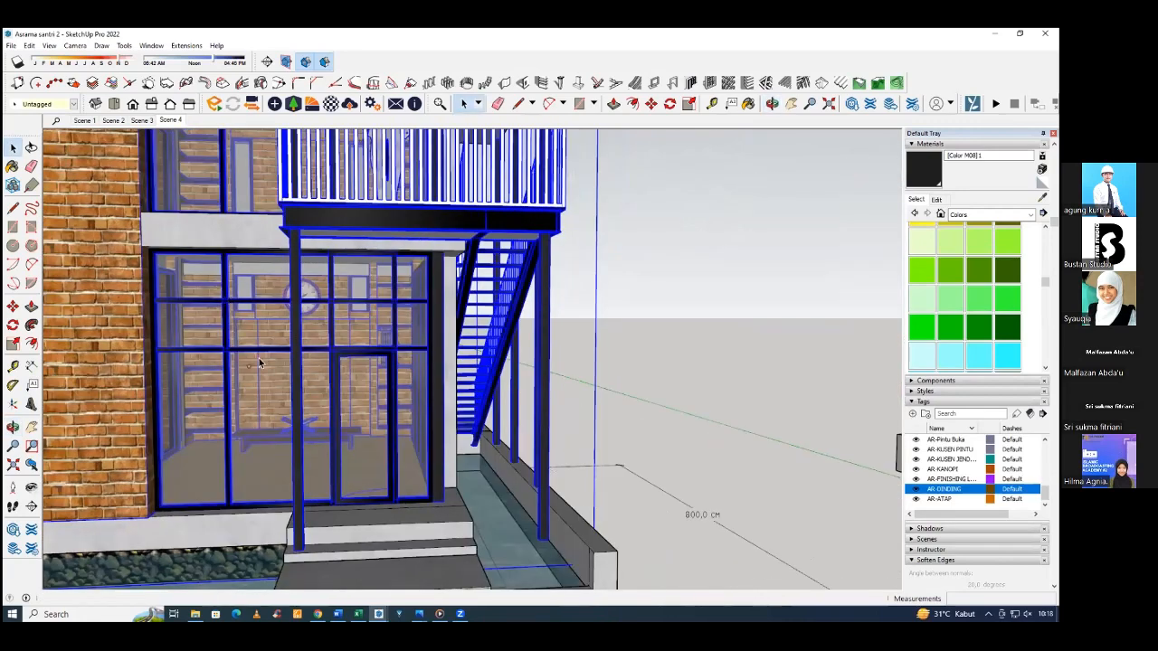
scroll(259, 361, down, 10)
scroll(755, 451, up, 10)
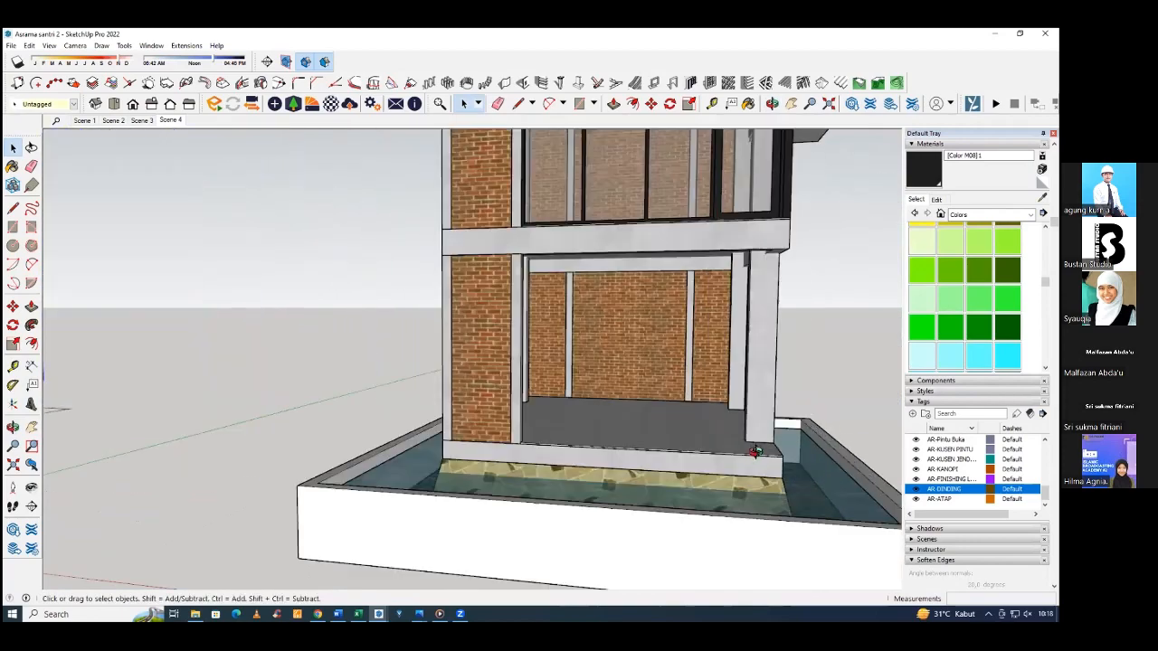
Copy the upper floor's black corner post and glazed side panel straight down onto the ground-floor slab edge.
middle_drag(755, 450, 726, 525)
middle_drag(731, 240, 673, 373)
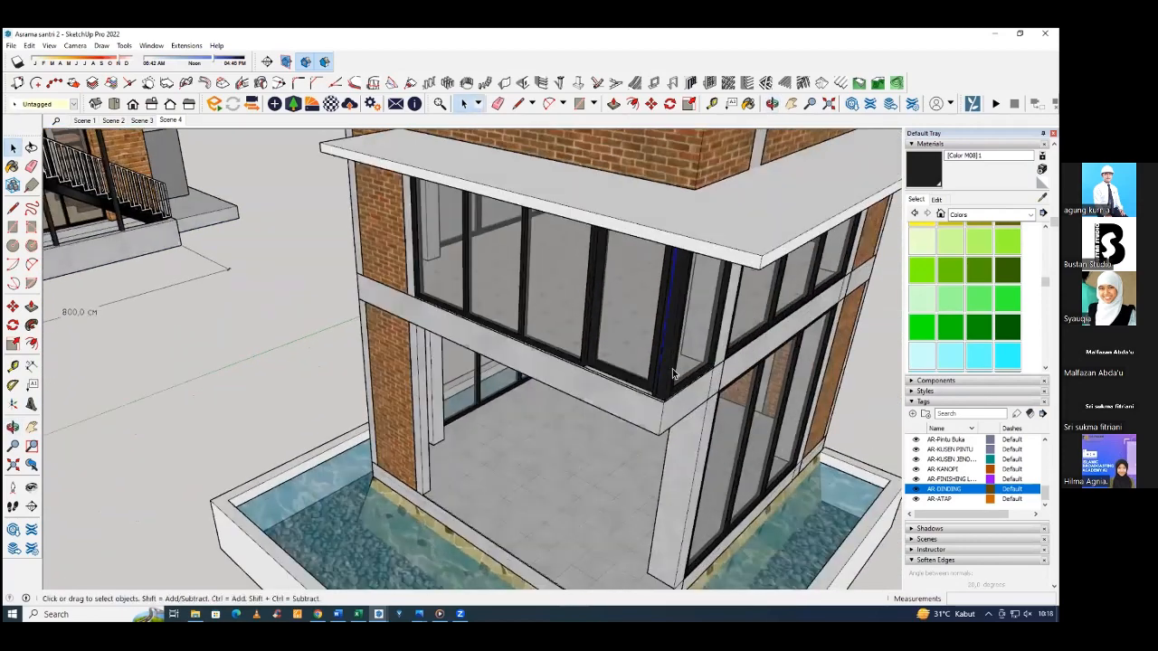
scroll(672, 372, up, 5)
double_click(634, 395)
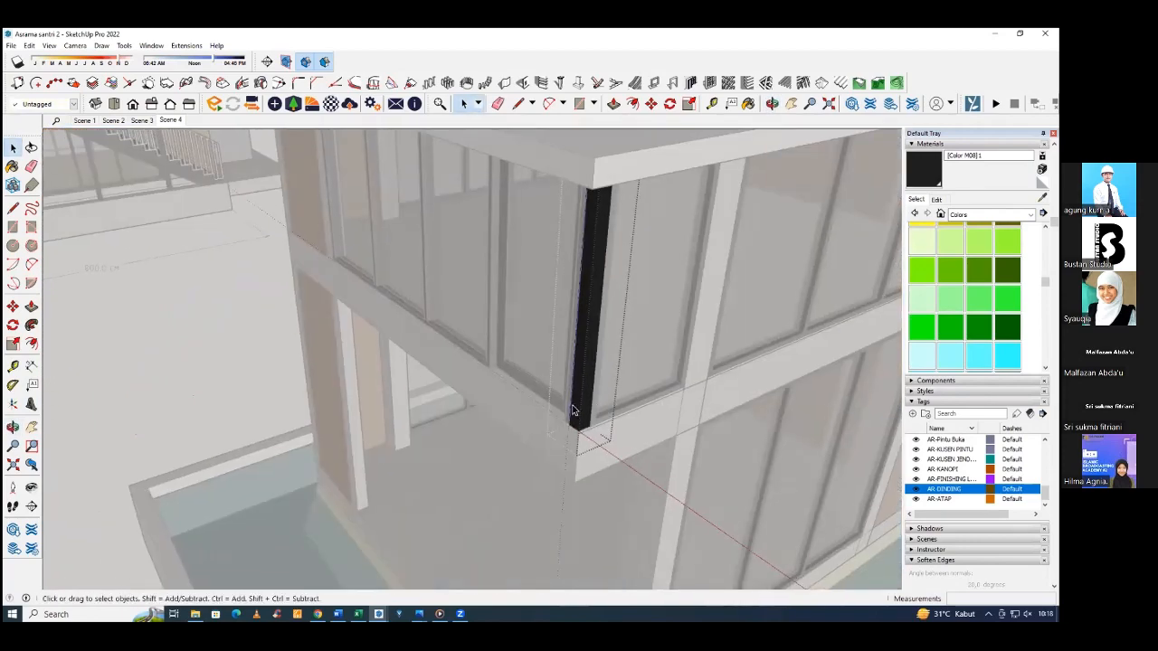
key(Escape)
shift+middle_drag(589, 407, 547, 294)
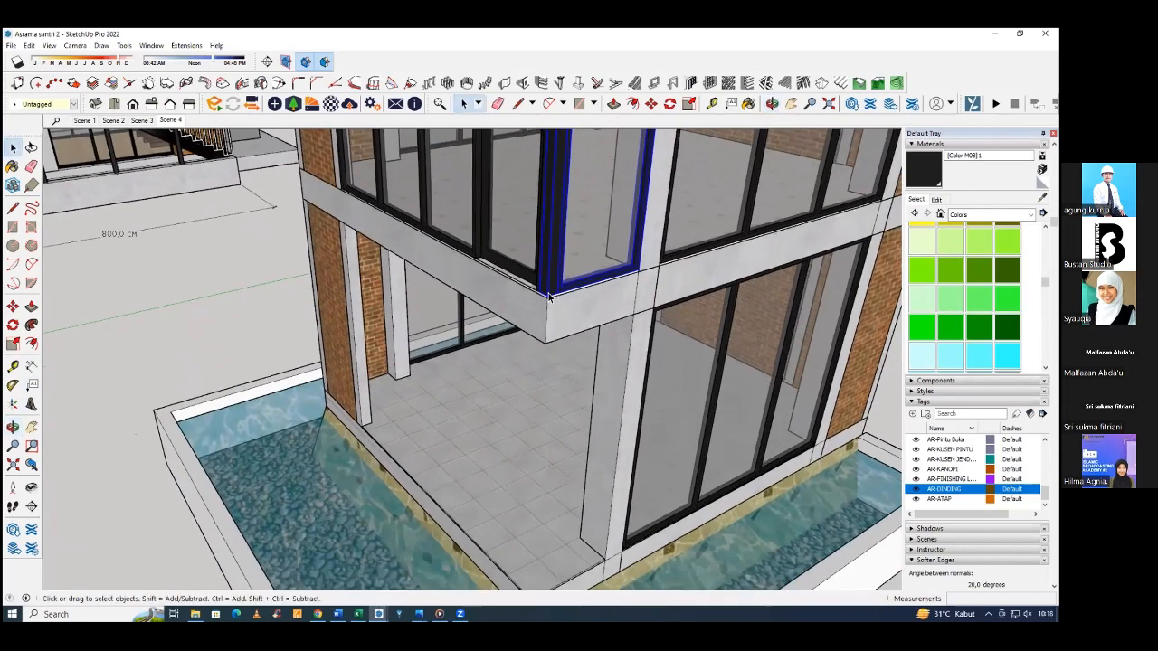
key(m)
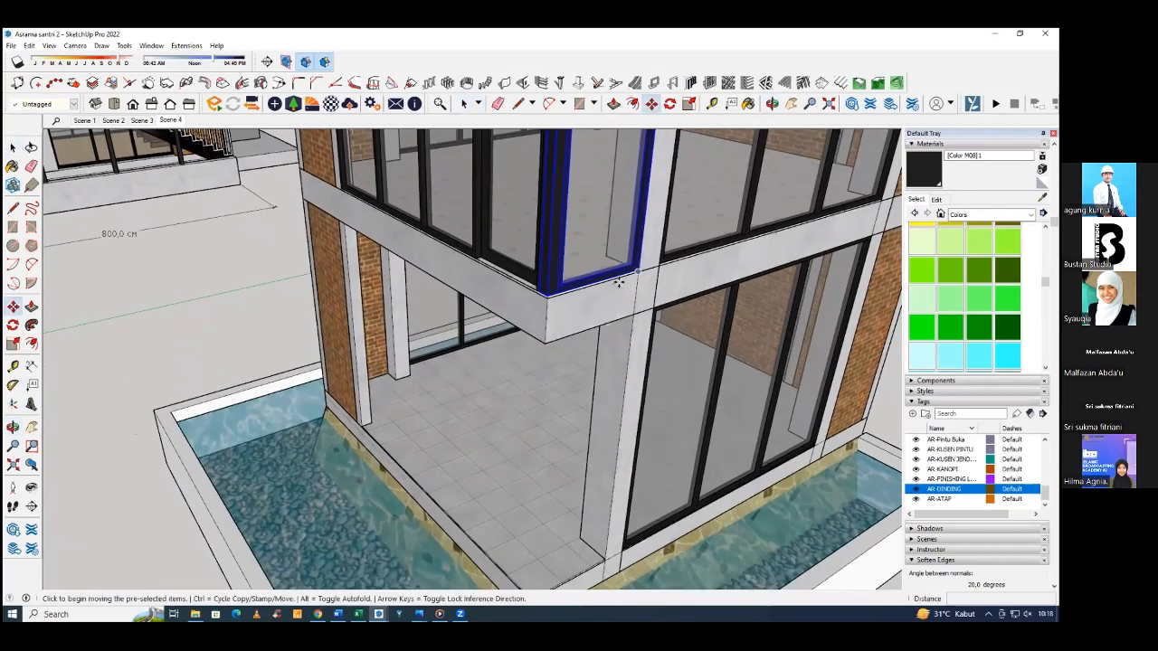
click(548, 292)
key(ctrl)
middle_drag(550, 362, 564, 335)
click(511, 412)
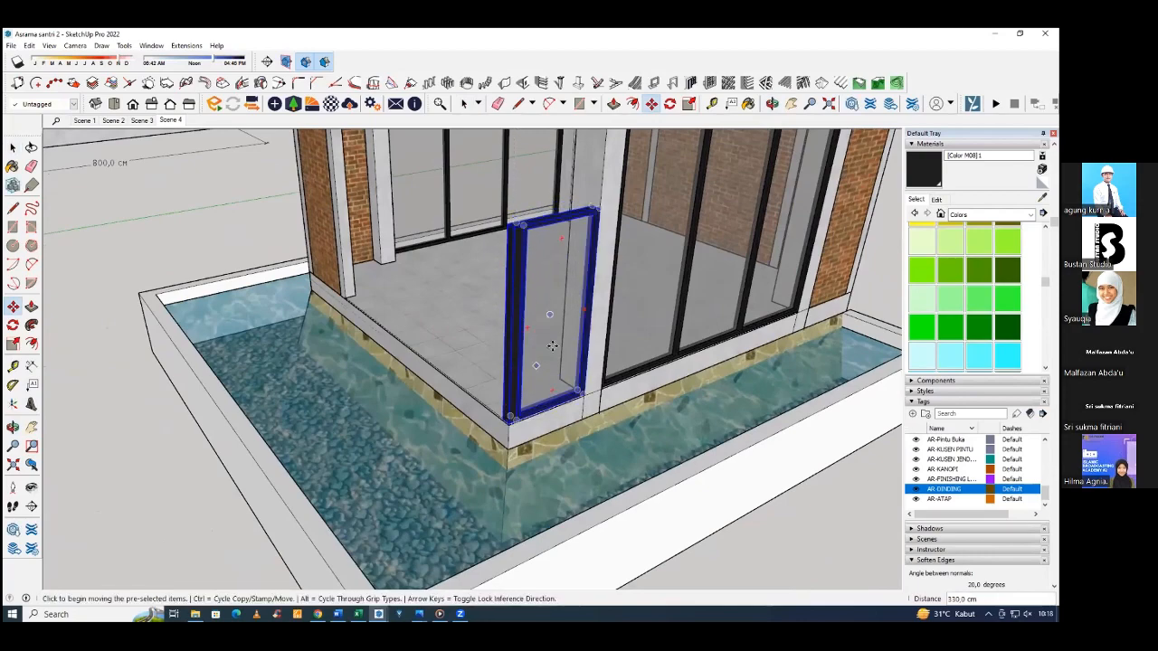
Open the copied ground-floor corner post and extend its top face up to the underside of the beam.
middle_drag(511, 412, 523, 361)
middle_drag(492, 289, 484, 274)
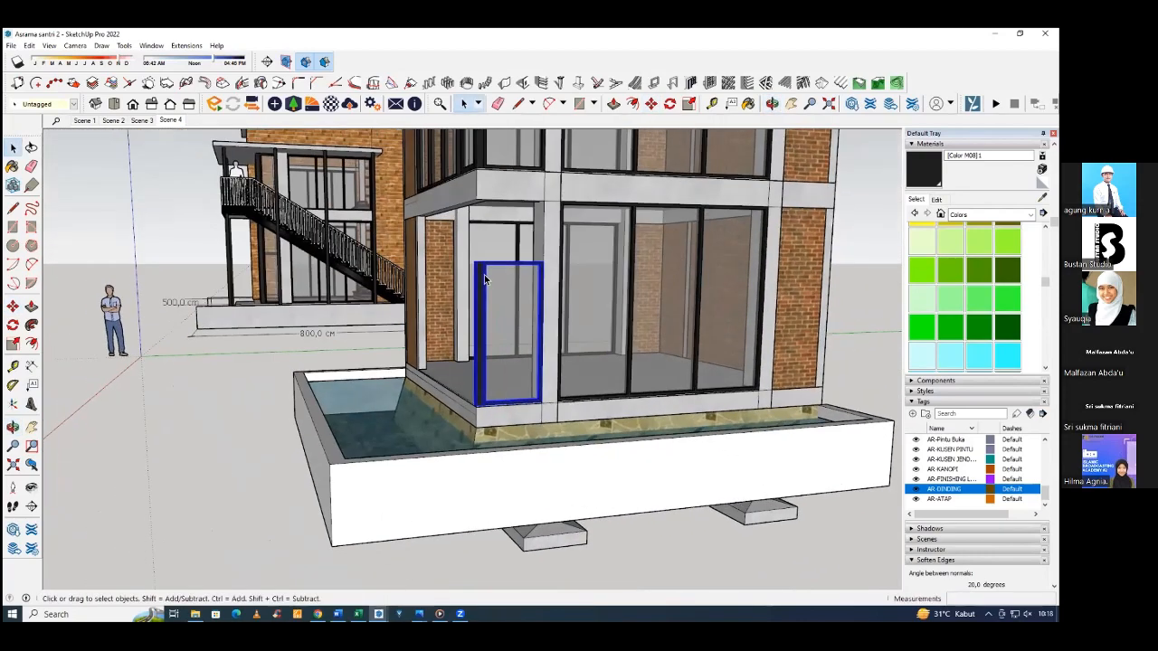
scroll(478, 268, up, 4)
middle_drag(489, 378, 509, 474)
scroll(500, 457, up, 6)
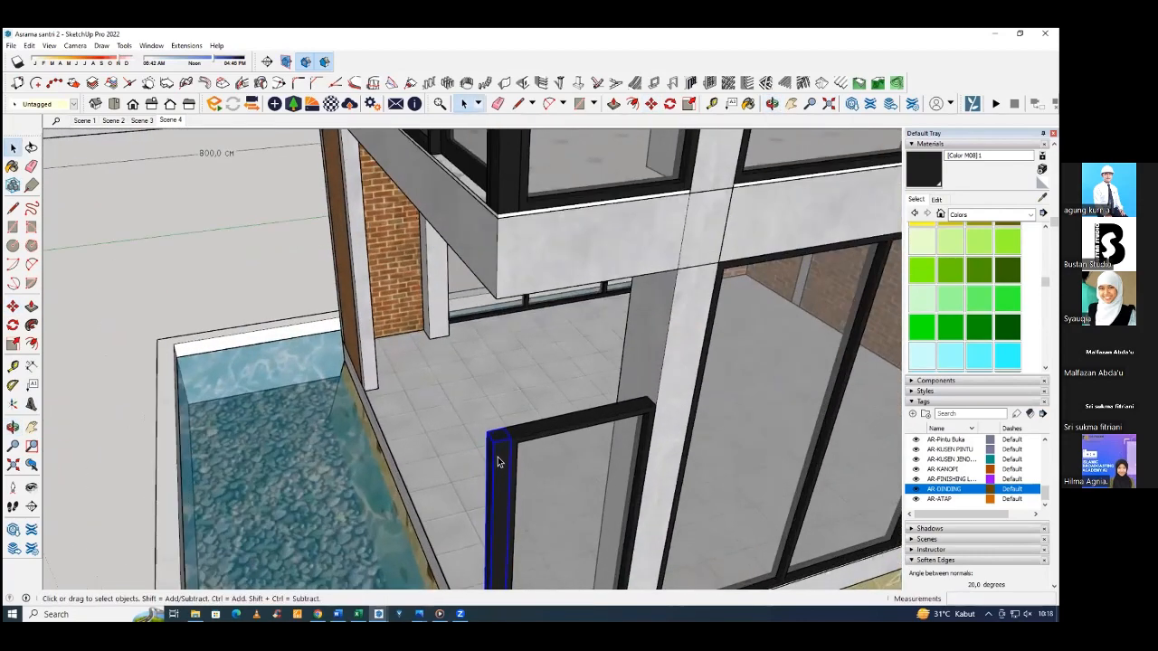
key(p)
click(501, 446)
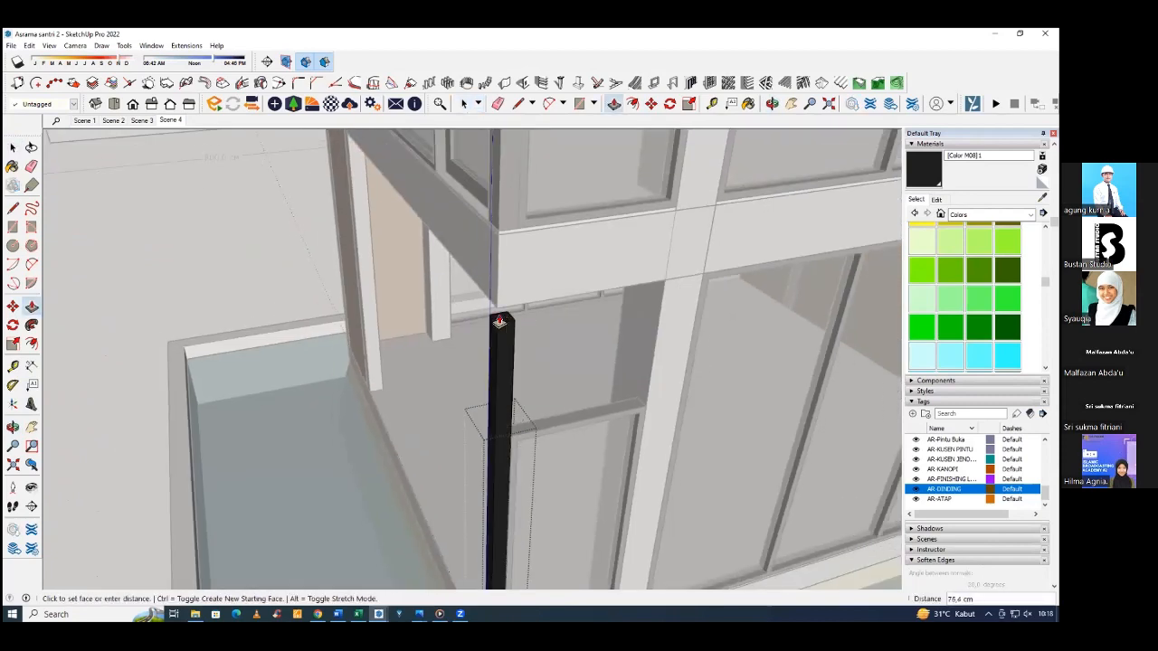
click(497, 309)
key(space)
scroll(540, 413, down, 3)
Try to scale the copied side panel vertically up to the underside of the beam.
click(539, 414)
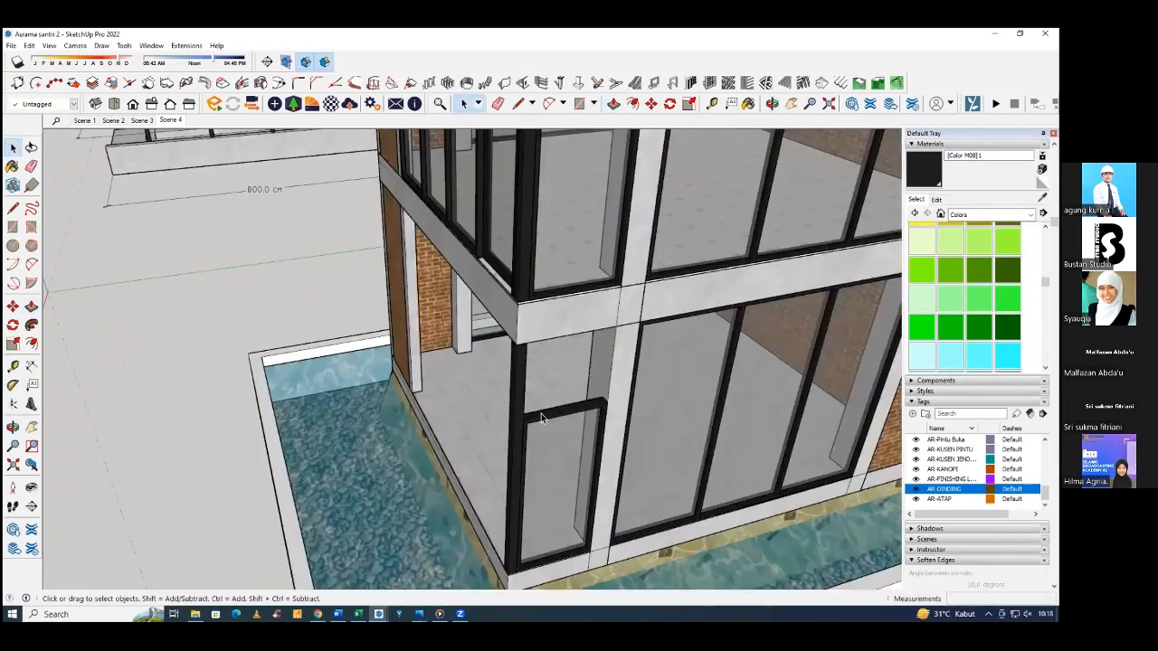
double_click(541, 413)
click(553, 439)
middle_drag(554, 439, 492, 370)
drag(573, 404, 574, 404)
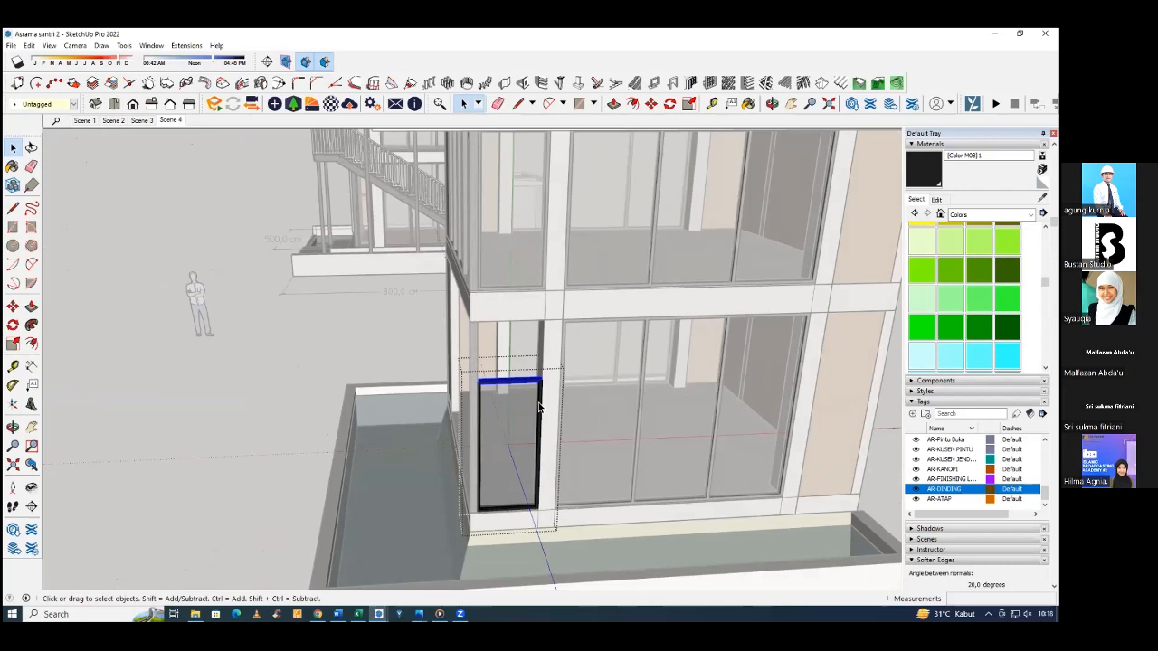
key(Escape)
scroll(525, 389, up, 5)
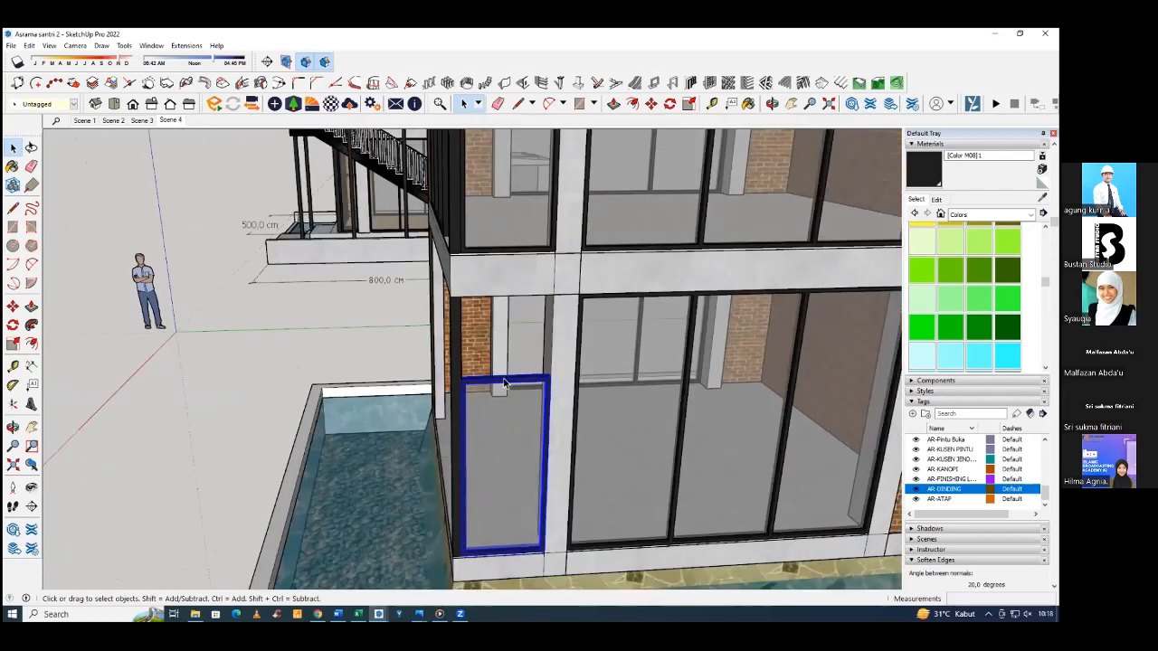
key(s)
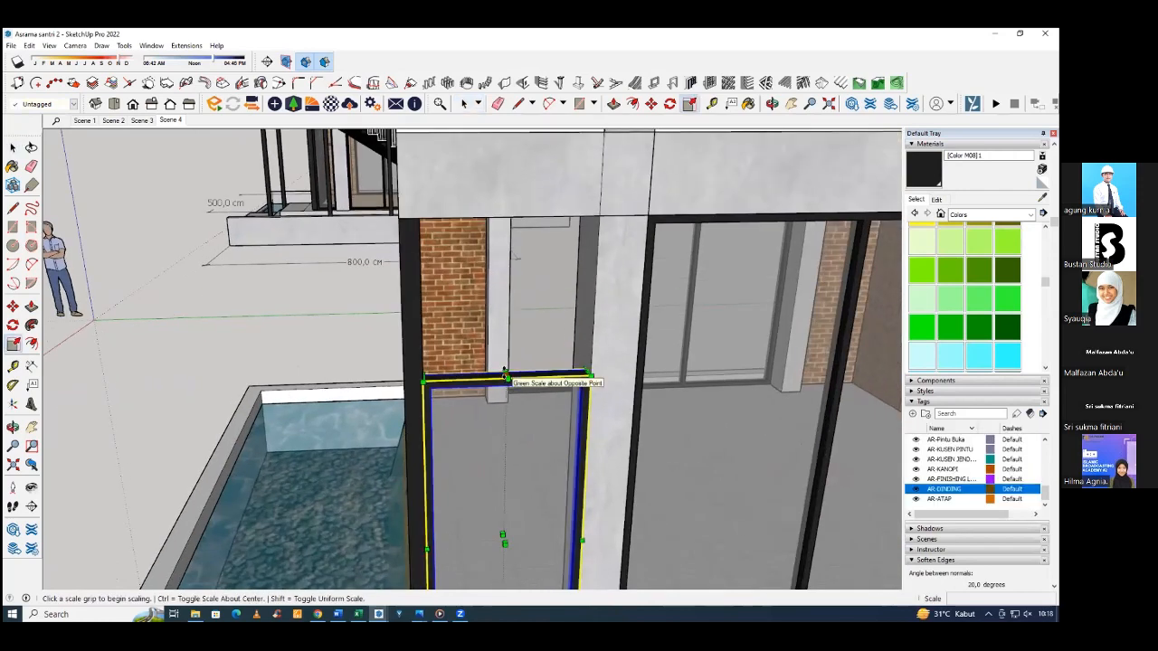
click(506, 375)
scroll(501, 382, down, 2)
middle_drag(497, 388, 457, 308)
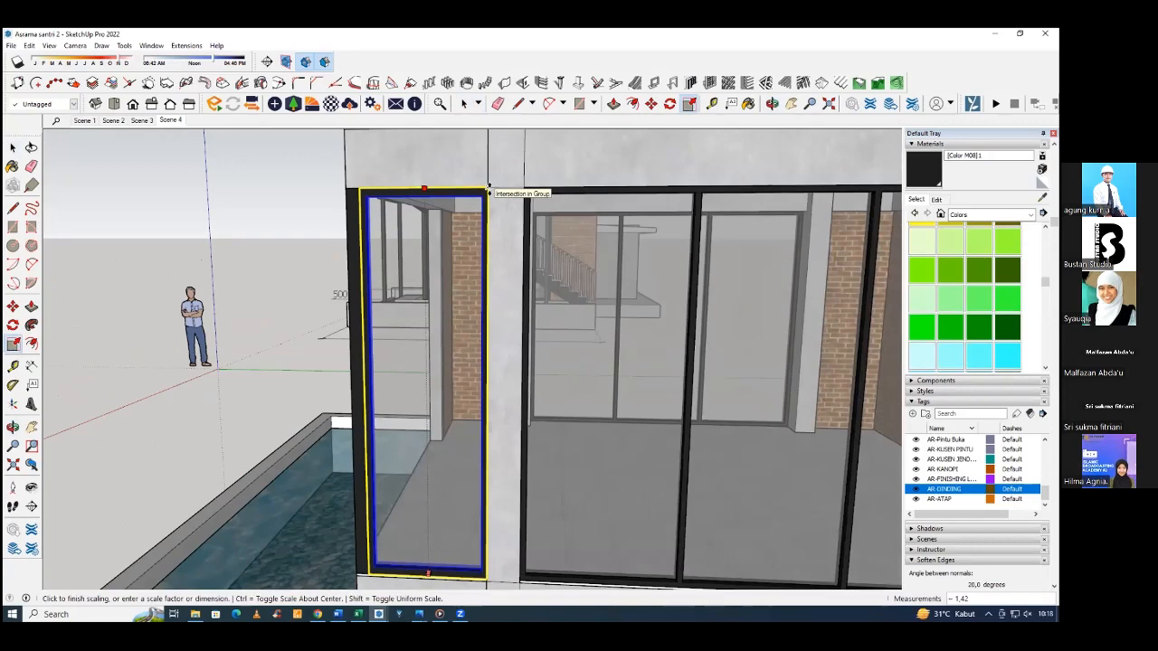
click(488, 188)
Check the stretched panel's top frame thickness with the Line tool and undo the panel's scaling.
scroll(488, 235, up, 5)
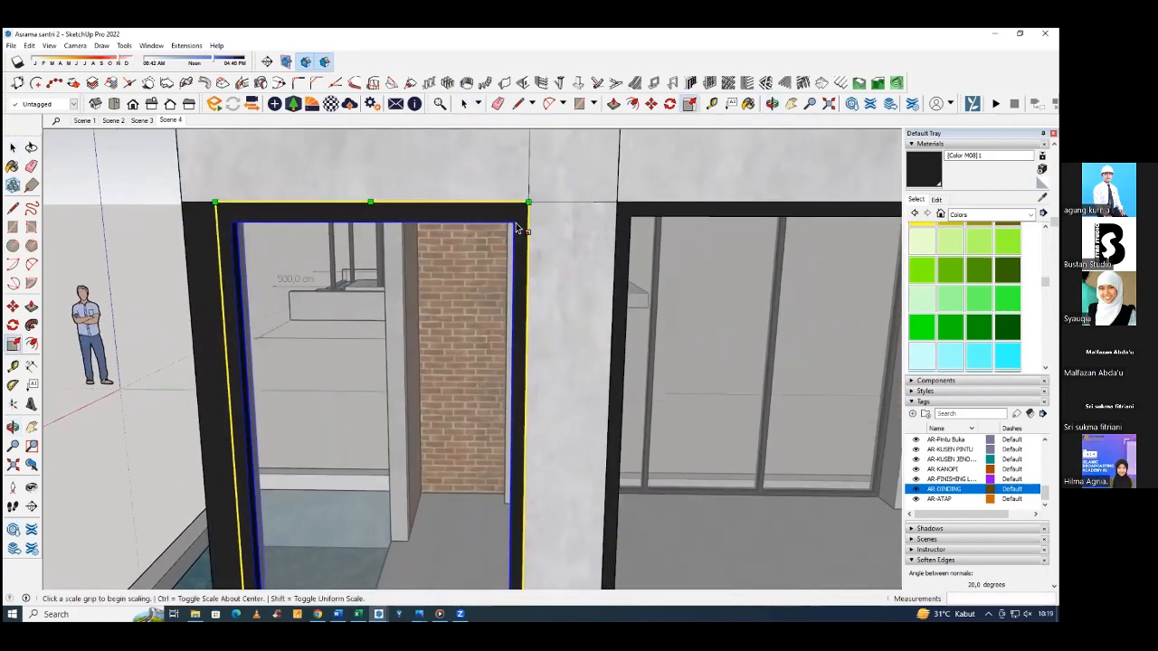
scroll(516, 228, up, 3)
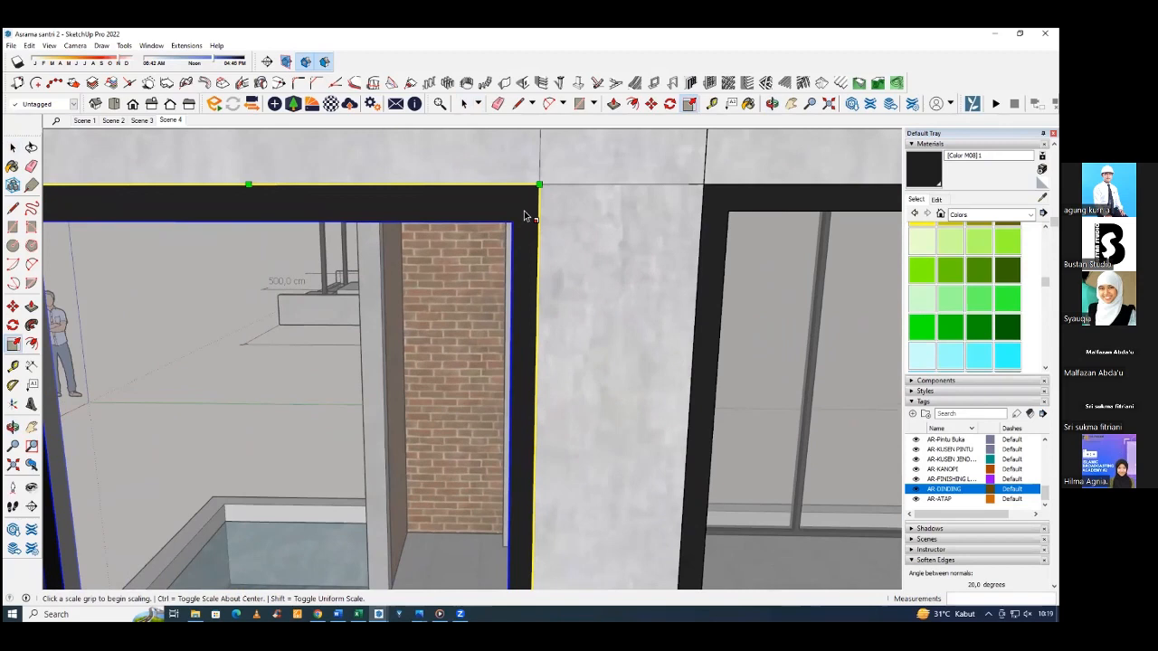
key(l)
click(512, 222)
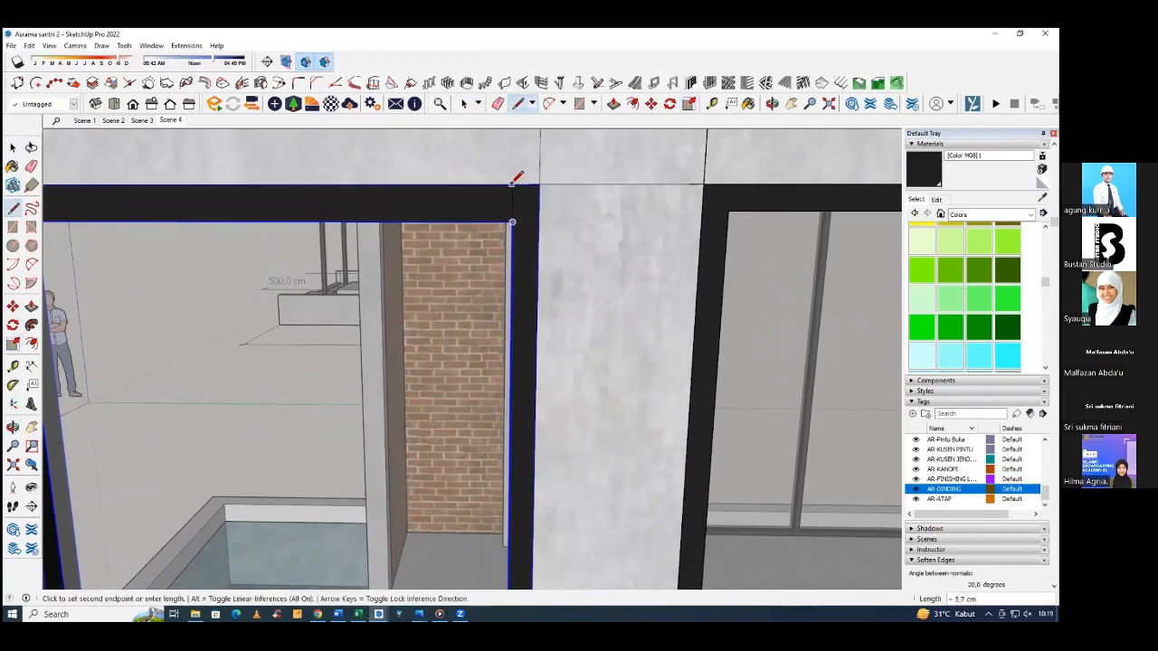
middle_drag(515, 190, 591, 213)
scroll(465, 403, down, 5)
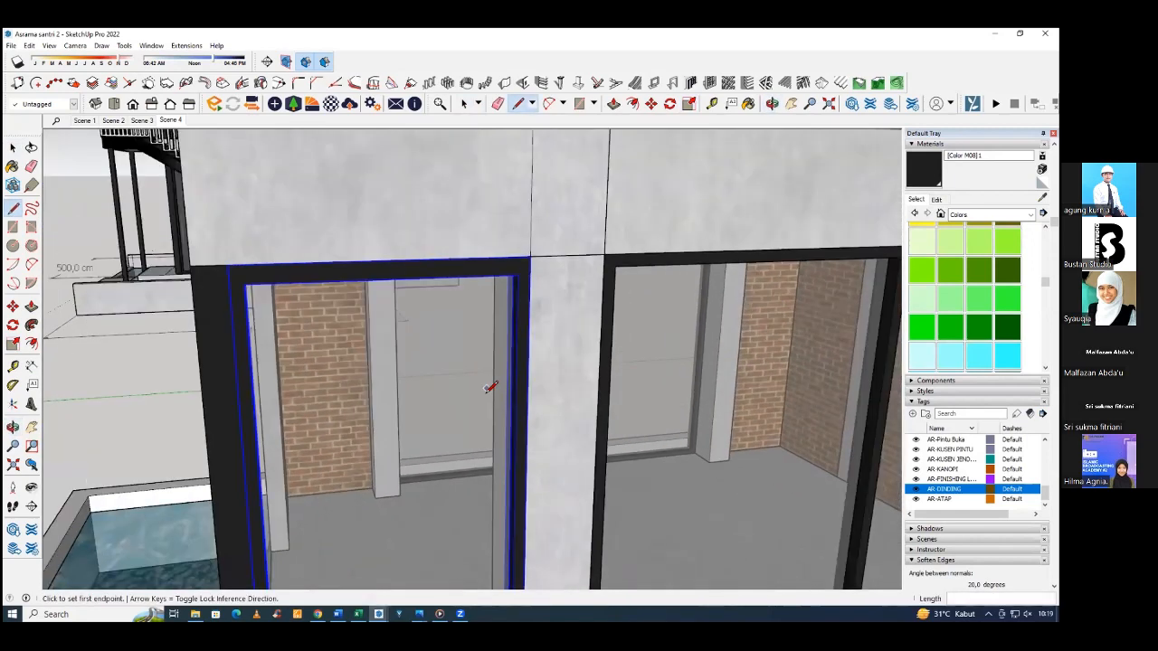
scroll(465, 404, down, 3)
middle_drag(465, 408, 543, 411)
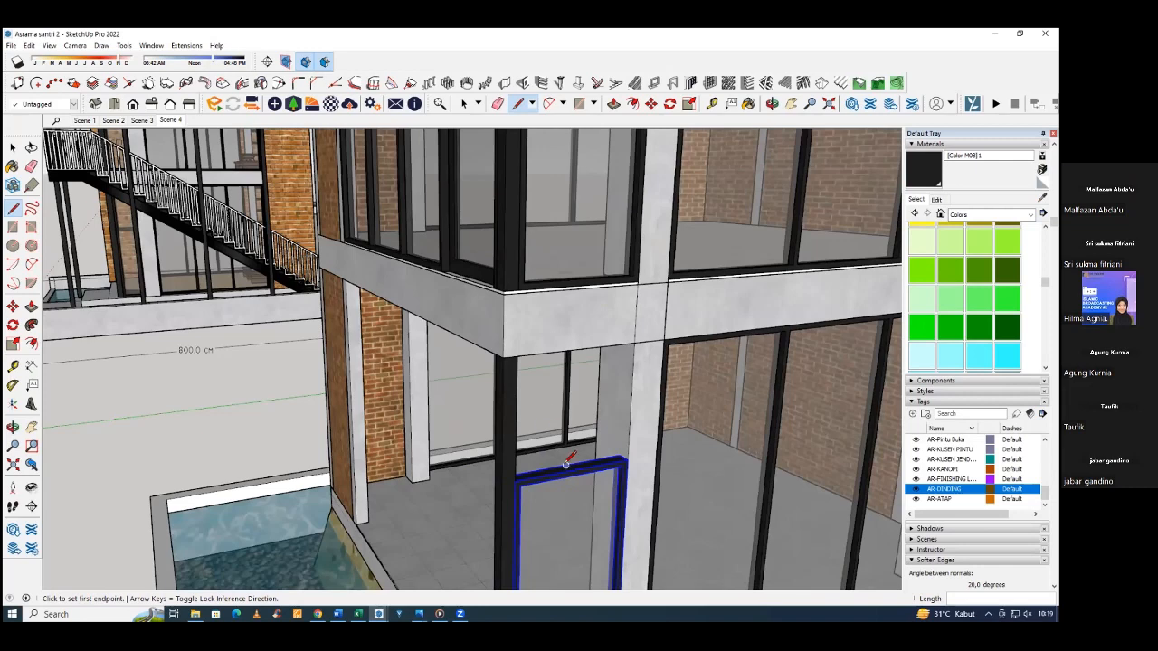
Open the copied side panel and move its top frame member up to the corner where beam and column meet.
key(space)
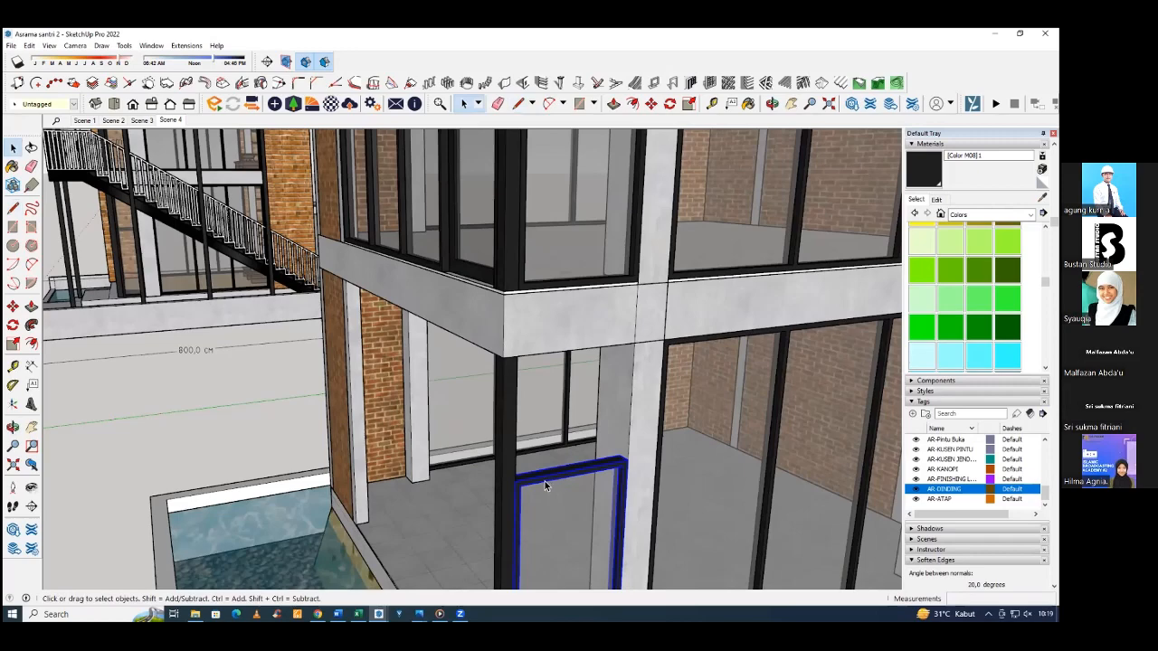
scroll(543, 475, down, 1)
mouse_move(536, 462)
middle_down()
mouse_move(525, 421)
mouse_move(588, 443)
middle_up()
double_click(588, 445)
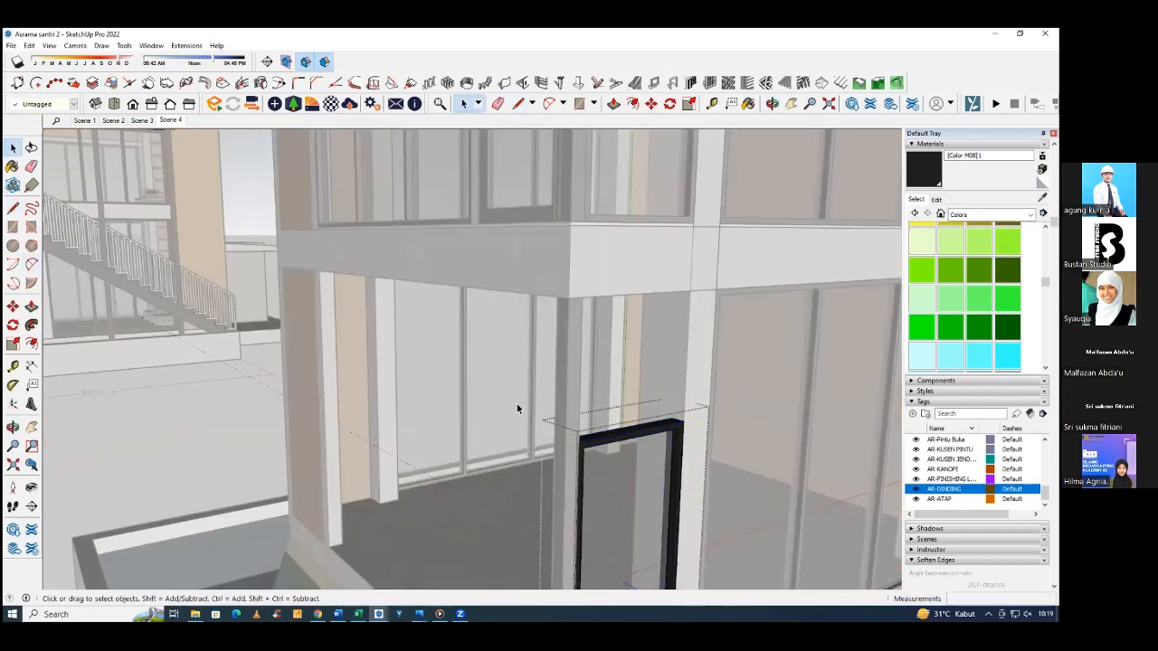
click(676, 425)
key(m)
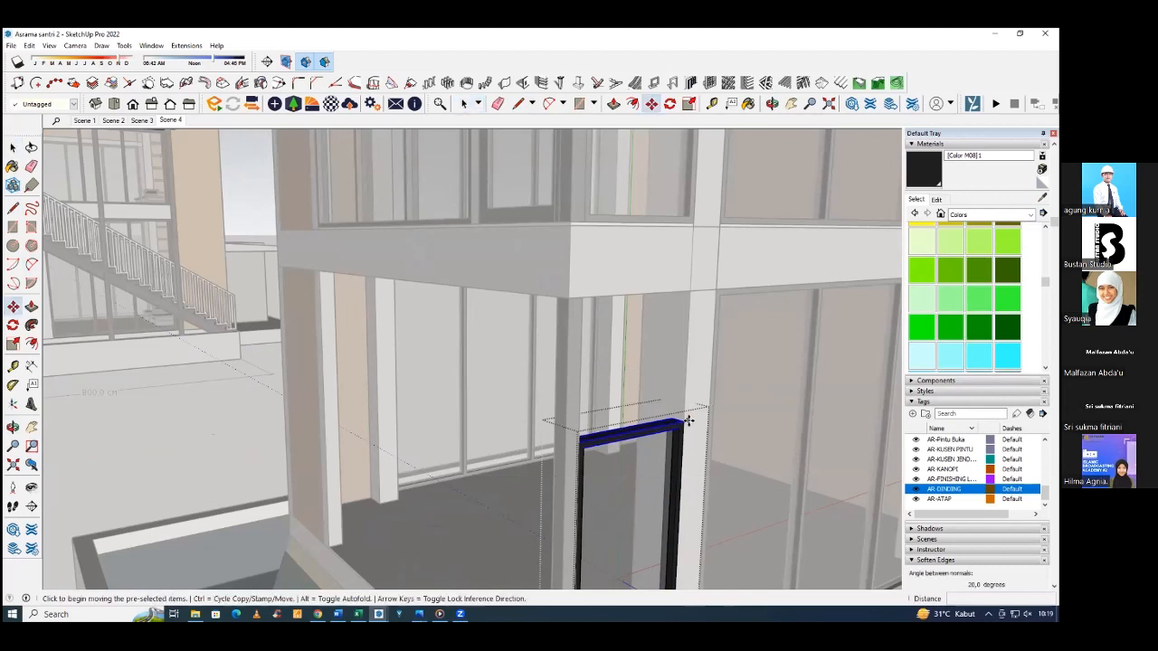
click(683, 422)
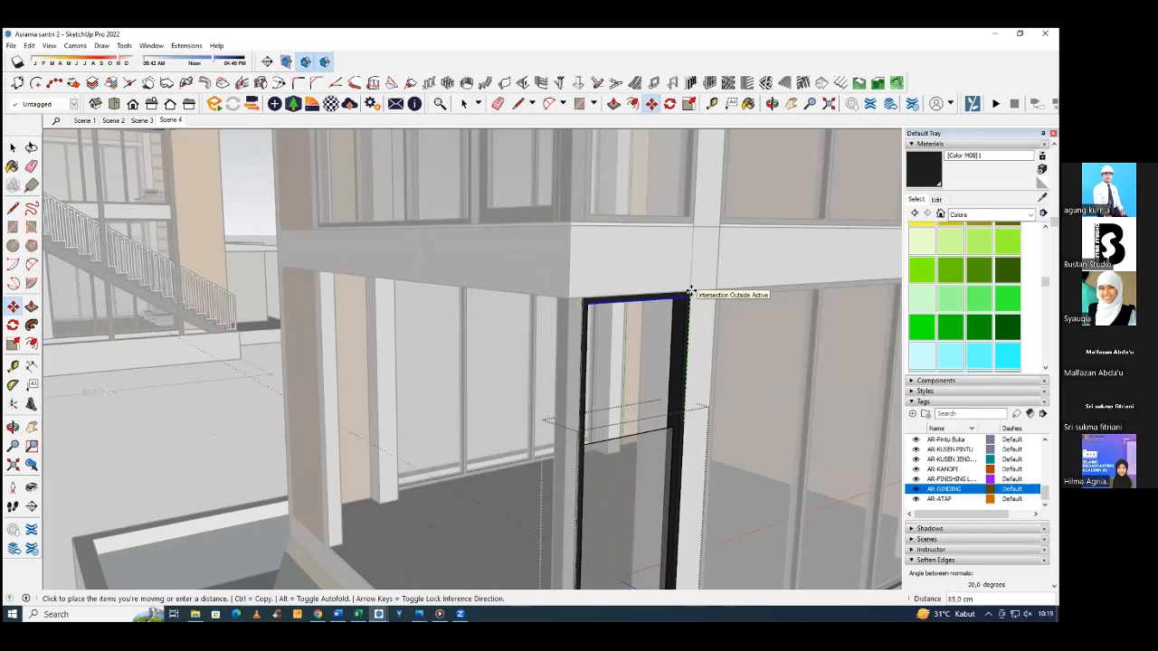
click(690, 292)
scroll(674, 235, up, 5)
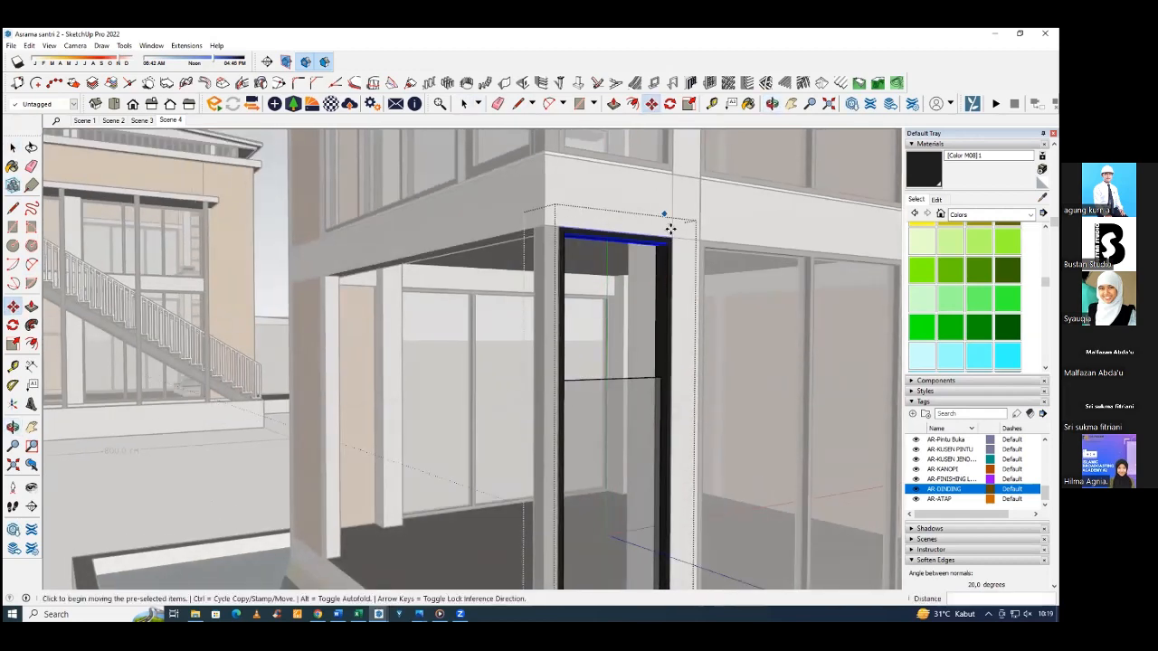
scroll(672, 241, down, 2)
Scale the side panel's glass vertically by about 1.44 to meet the raised top frame and close the group.
middle_drag(679, 238, 605, 284)
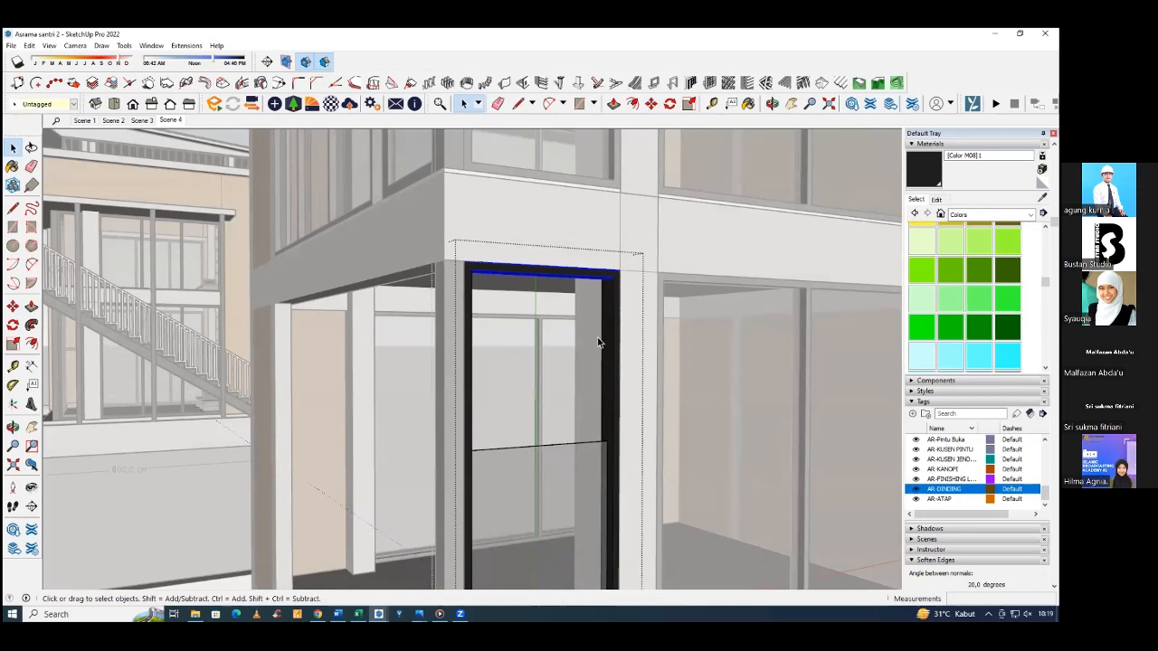
scroll(579, 467, down, 4)
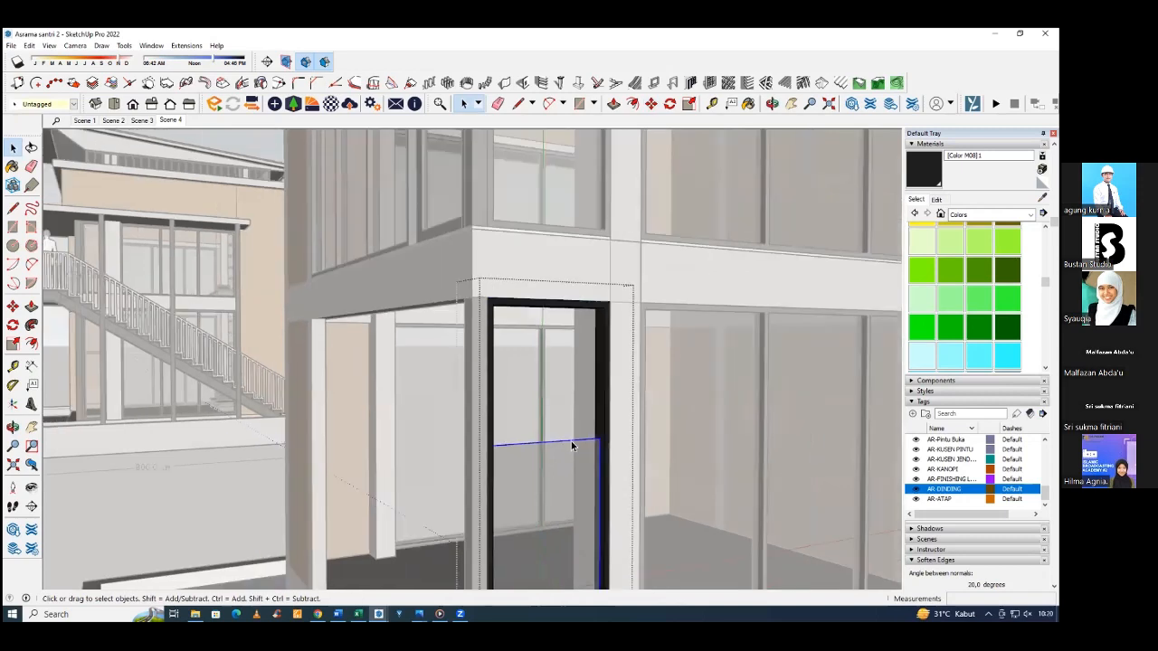
scroll(548, 468, up, 2)
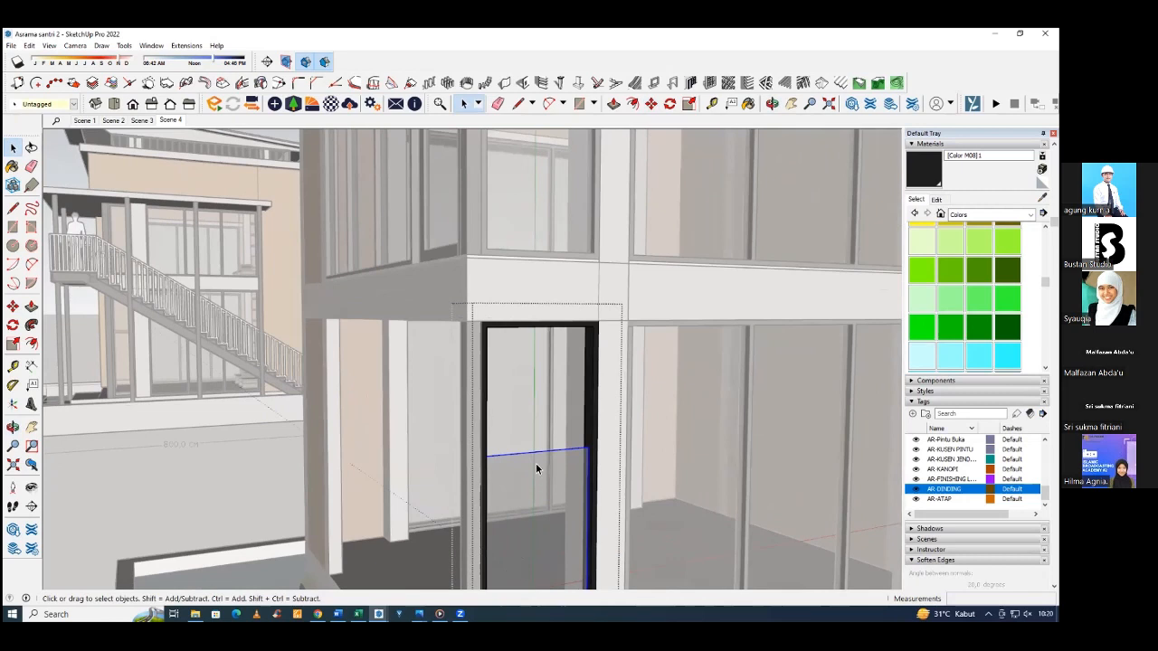
key(s)
click(538, 452)
scroll(538, 349, up, 1)
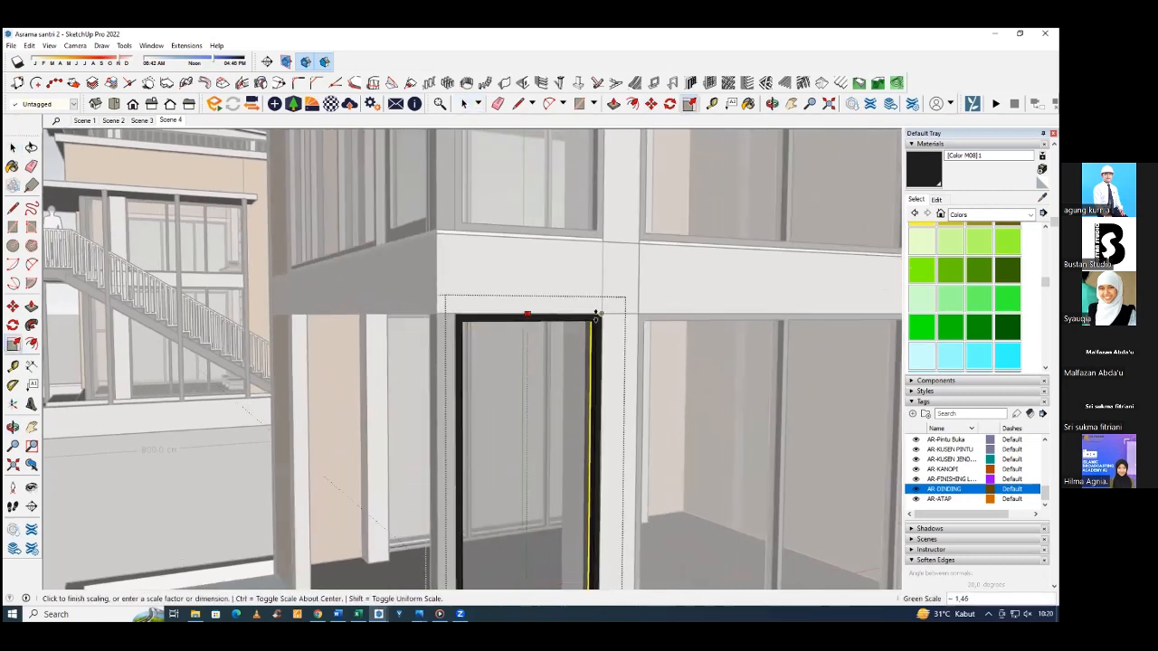
click(593, 322)
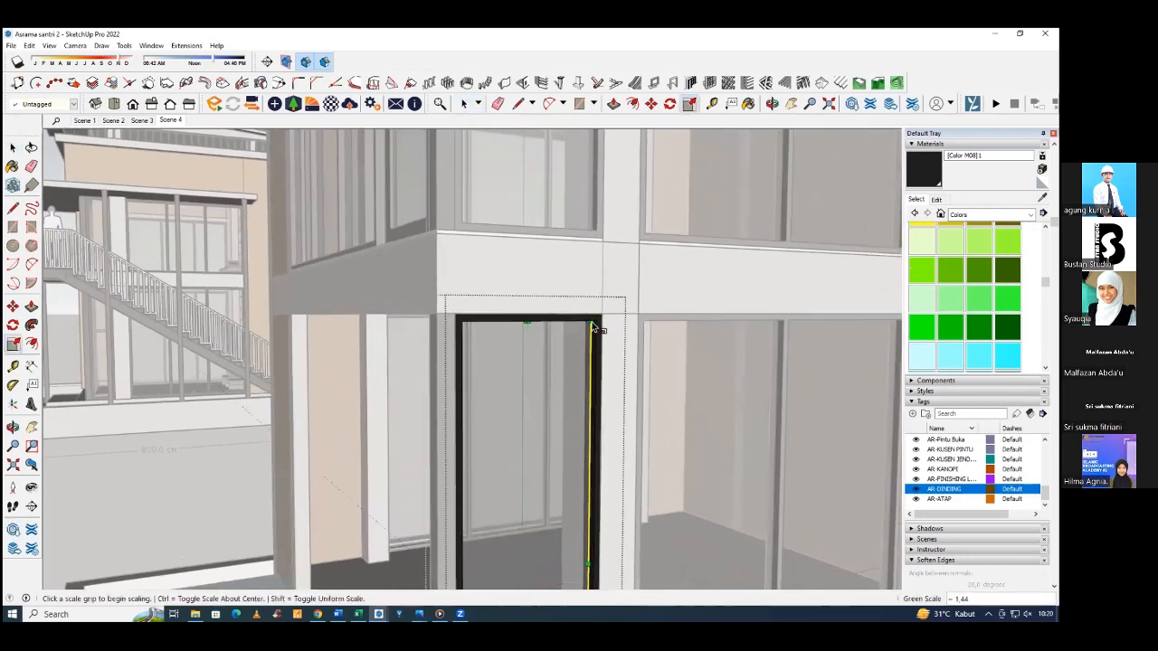
scroll(572, 375, down, 3)
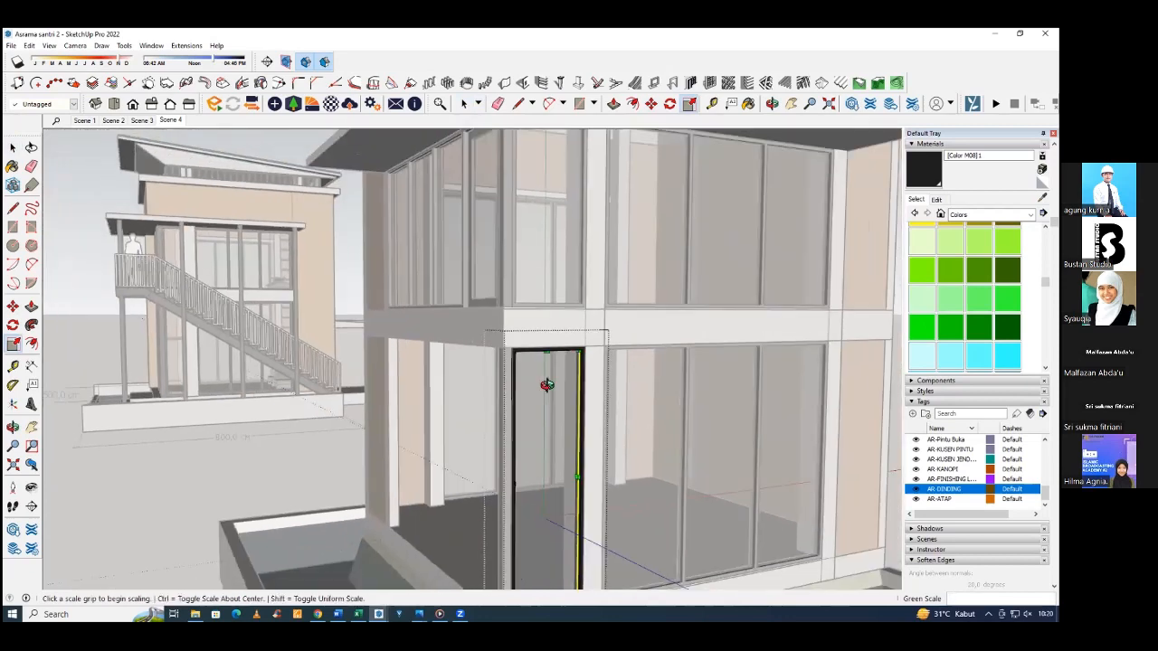
middle_drag(570, 375, 714, 362)
scroll(551, 367, down, 3)
key(space)
click(819, 327)
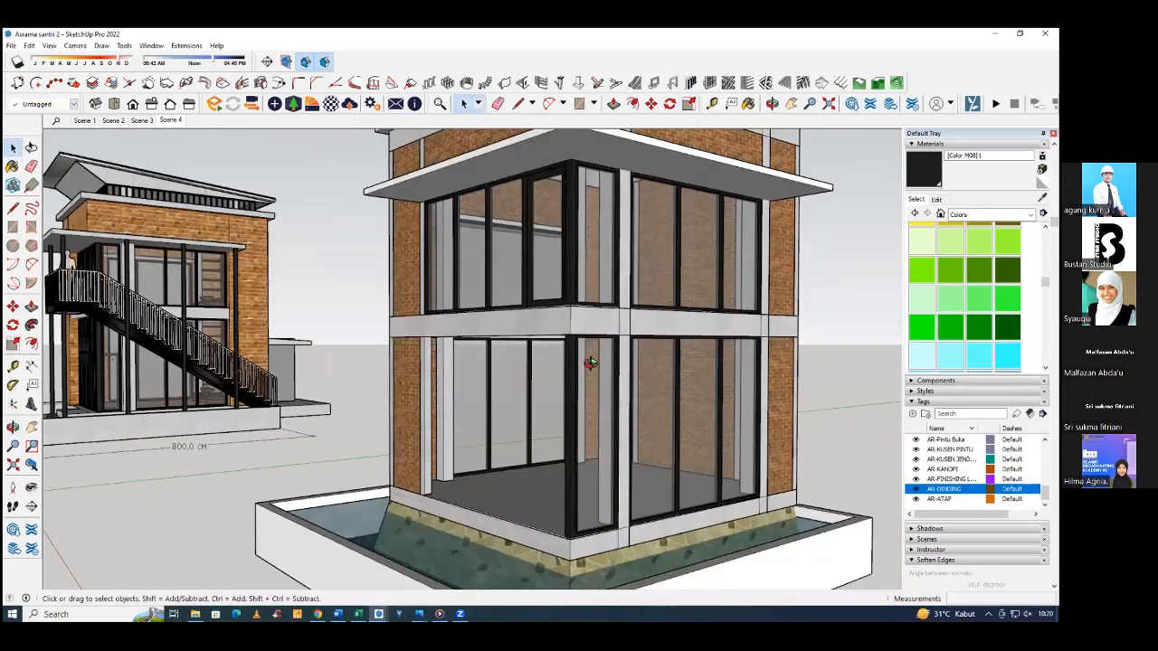
Examine the enclosed side of the building and compare its ground floor with the reference building's glazed entrance.
middle_drag(590, 363, 440, 373)
middle_drag(679, 375, 796, 389)
scroll(467, 414, down, 3)
middle_drag(467, 413, 800, 414)
scroll(299, 387, up, 5)
middle_drag(299, 387, 226, 370)
scroll(226, 370, down, 5)
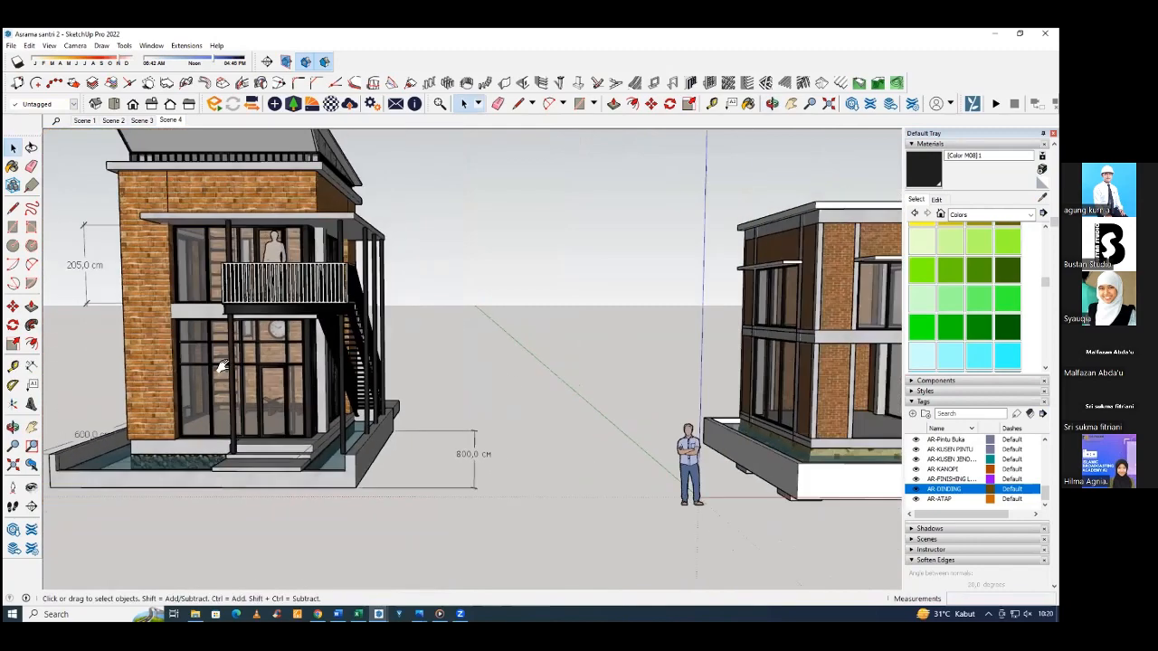
middle_drag(579, 380, 244, 389)
scroll(501, 374, up, 5)
middle_drag(501, 373, 780, 384)
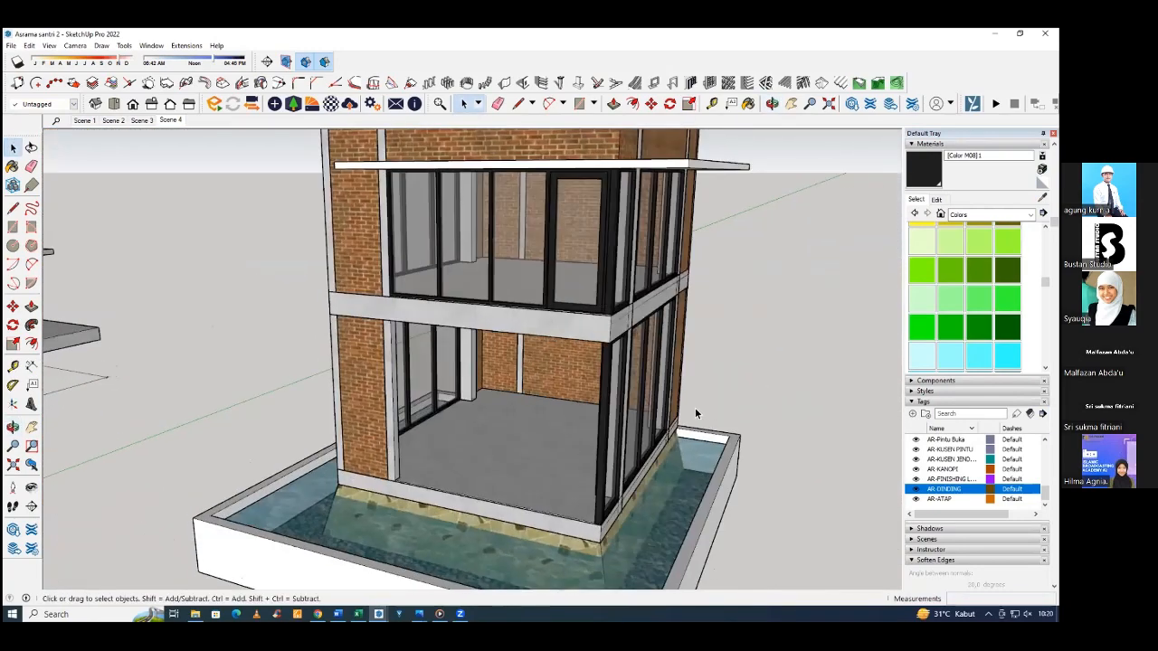
Draw a vertical rectangle filling the open ground-floor front, from the brick-side column's base to the opposite upper corner under the beam.
middle_drag(557, 429, 646, 487)
scroll(381, 490, up, 3)
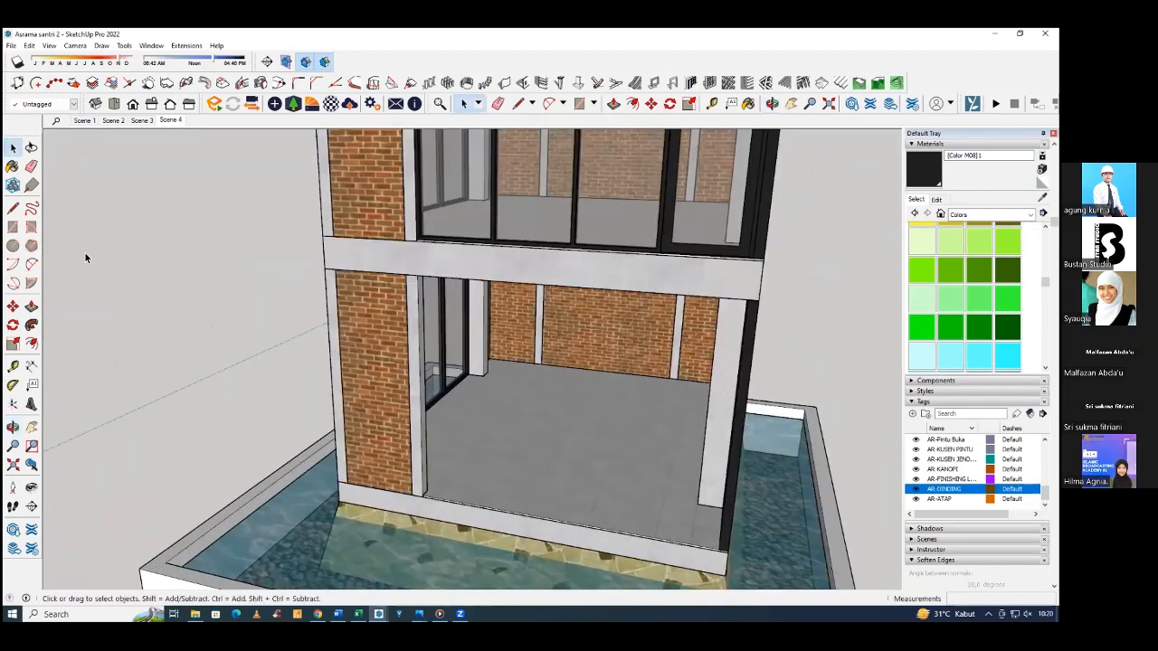
click(12, 226)
scroll(443, 503, up, 4)
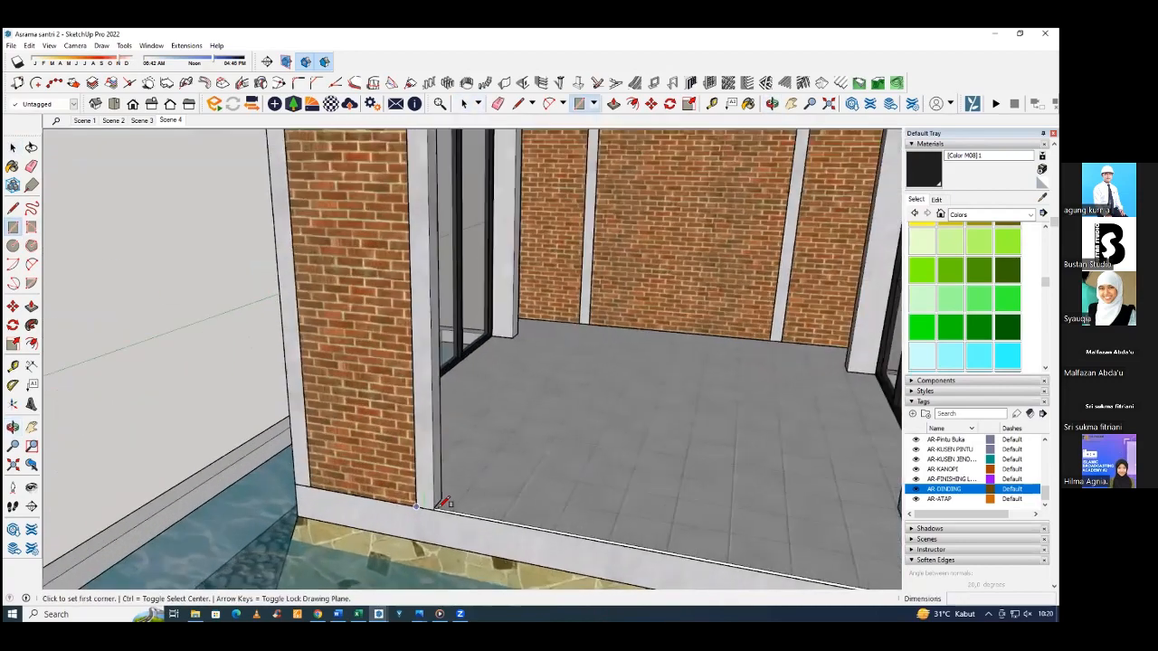
scroll(440, 507, up, 2)
click(435, 508)
scroll(432, 494, down, 7)
middle_drag(529, 381, 624, 244)
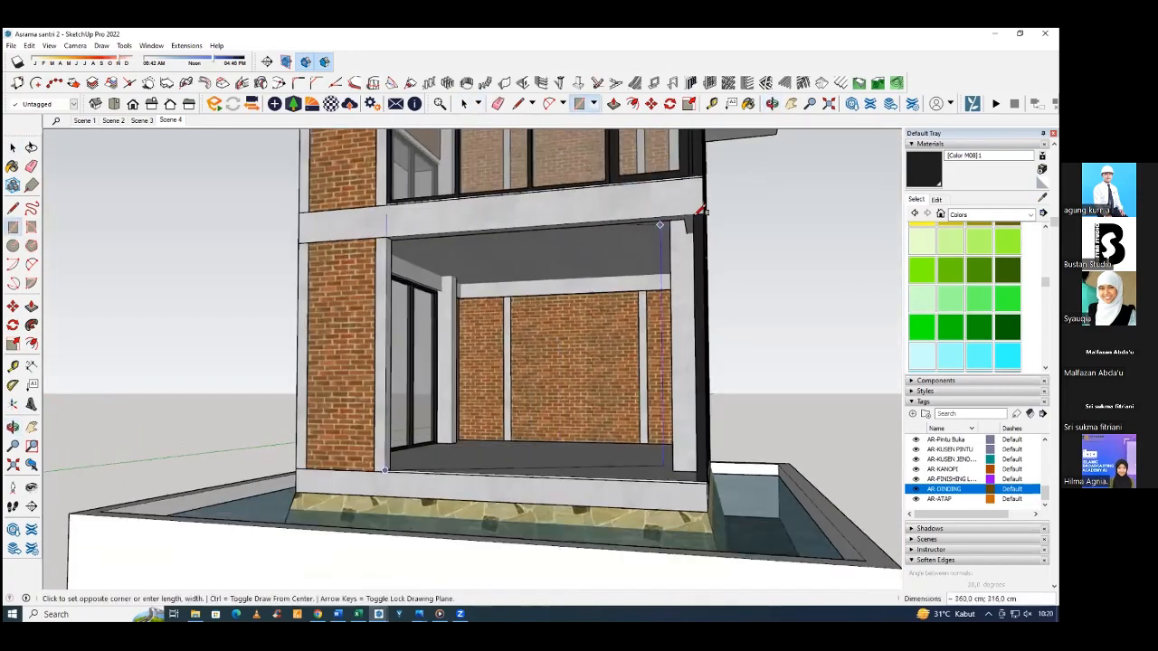
scroll(705, 211, up, 4)
click(705, 213)
scroll(559, 244, down, 4)
middle_drag(554, 250, 572, 332)
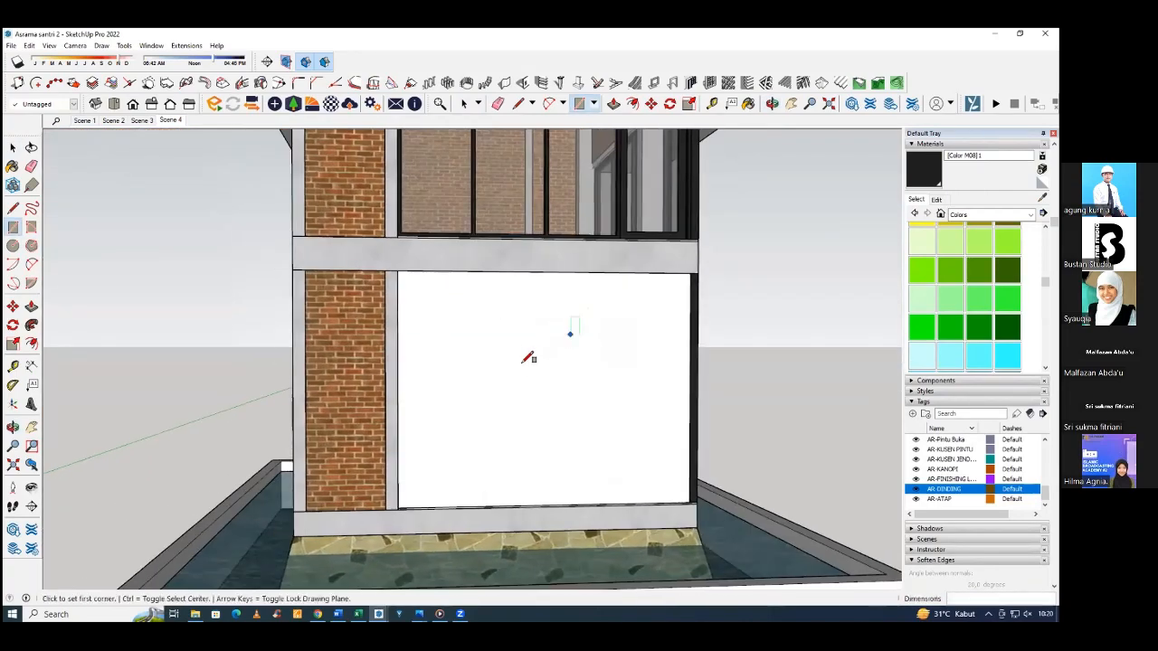
Divide the rectangle's face into a panel of 3 rows and 4 columns, with 10 cm frame depth and 4 cm frame and divider widths.
key(space)
click(526, 364)
scroll(525, 364, down, 2)
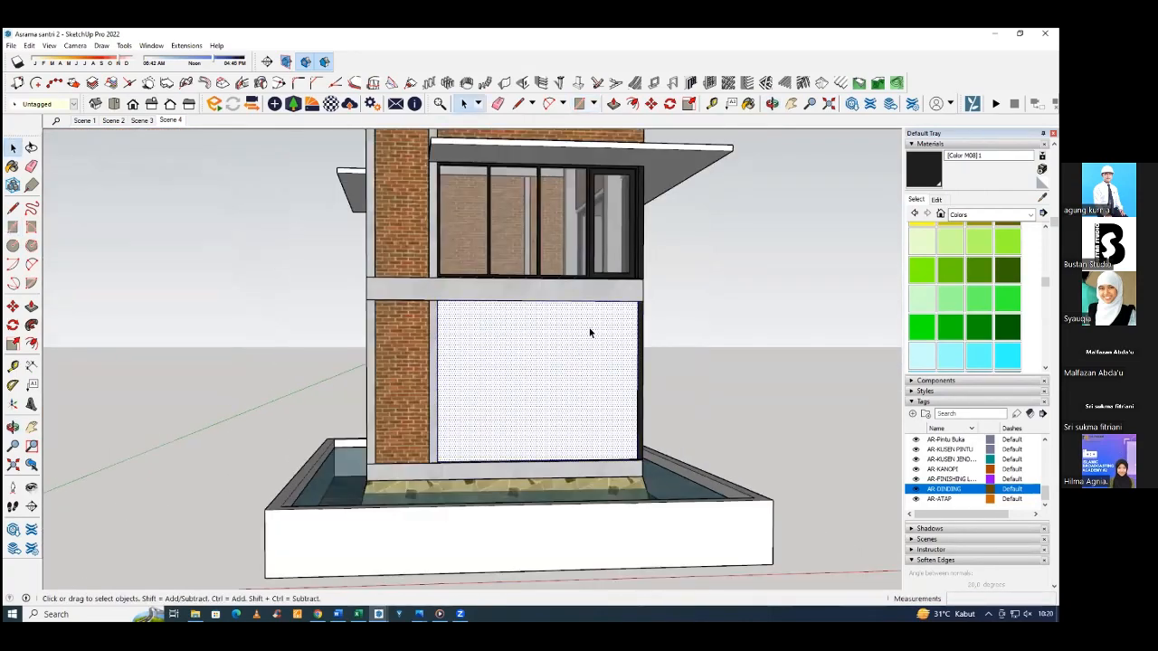
click(708, 84)
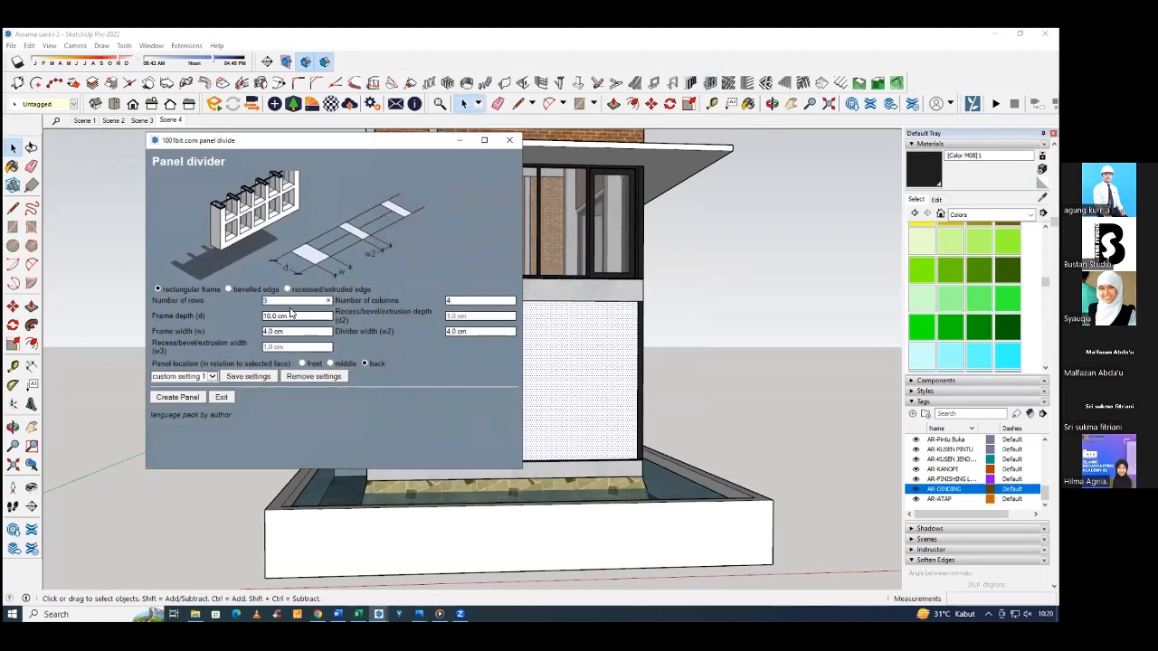
click(178, 399)
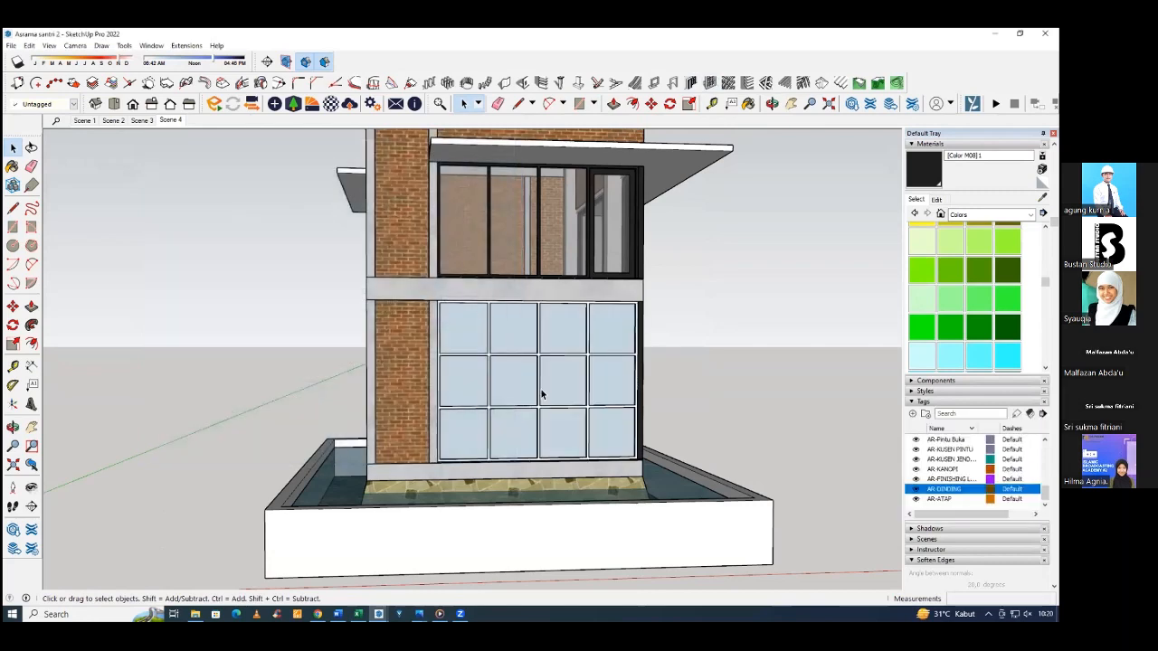
Compare the new ground-floor panel grid with the divisions of the reference building's glazed entrance.
mouse_move(541, 395)
middle_down()
mouse_move(530, 378)
mouse_move(535, 388)
mouse_move(577, 387)
mouse_move(586, 408)
mouse_move(397, 399)
mouse_move(439, 421)
middle_up()
scroll(576, 381, down, 4)
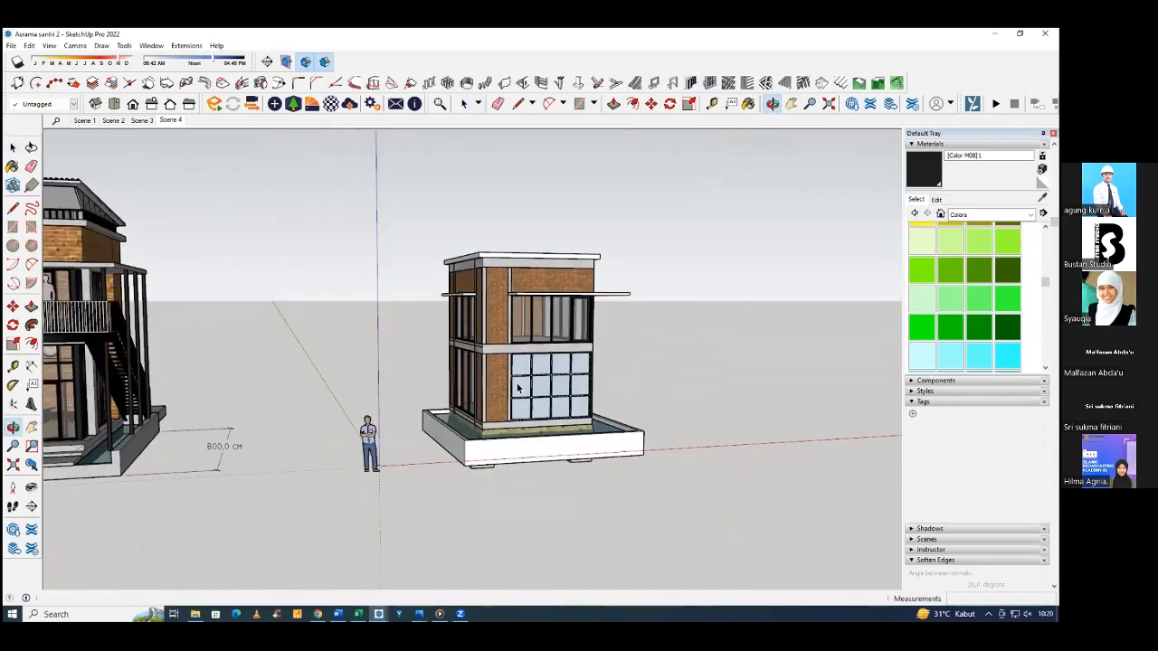
scroll(477, 407, up, 5)
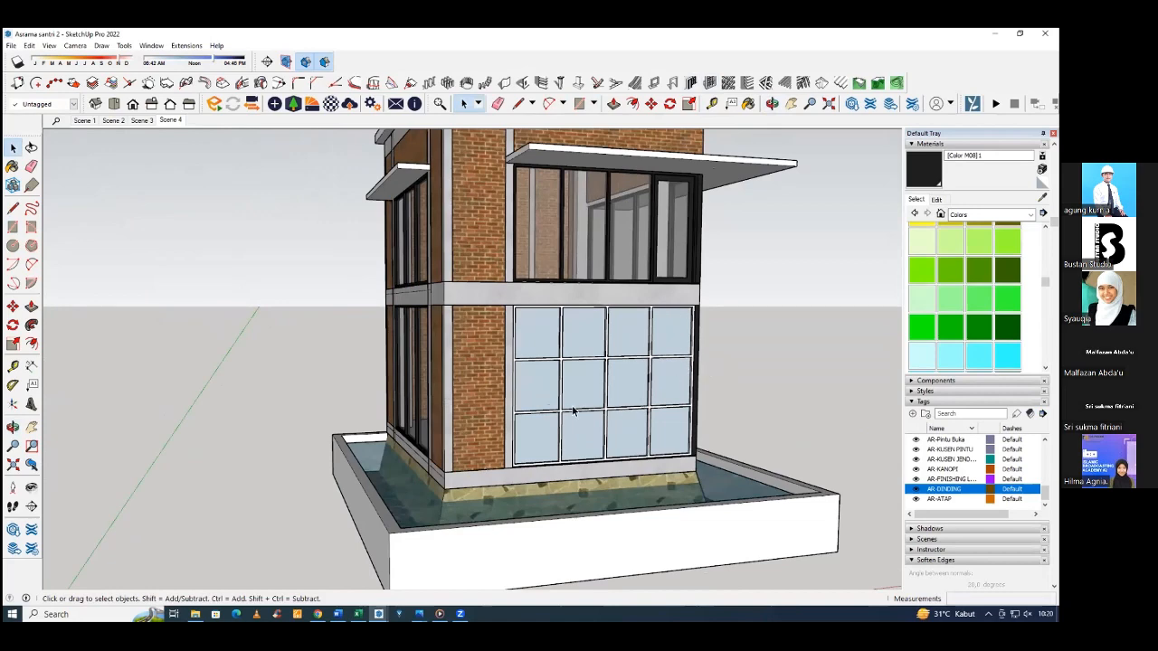
middle_drag(639, 413, 560, 392)
scroll(566, 418, down, 3)
scroll(560, 392, down, 5)
scroll(149, 405, up, 8)
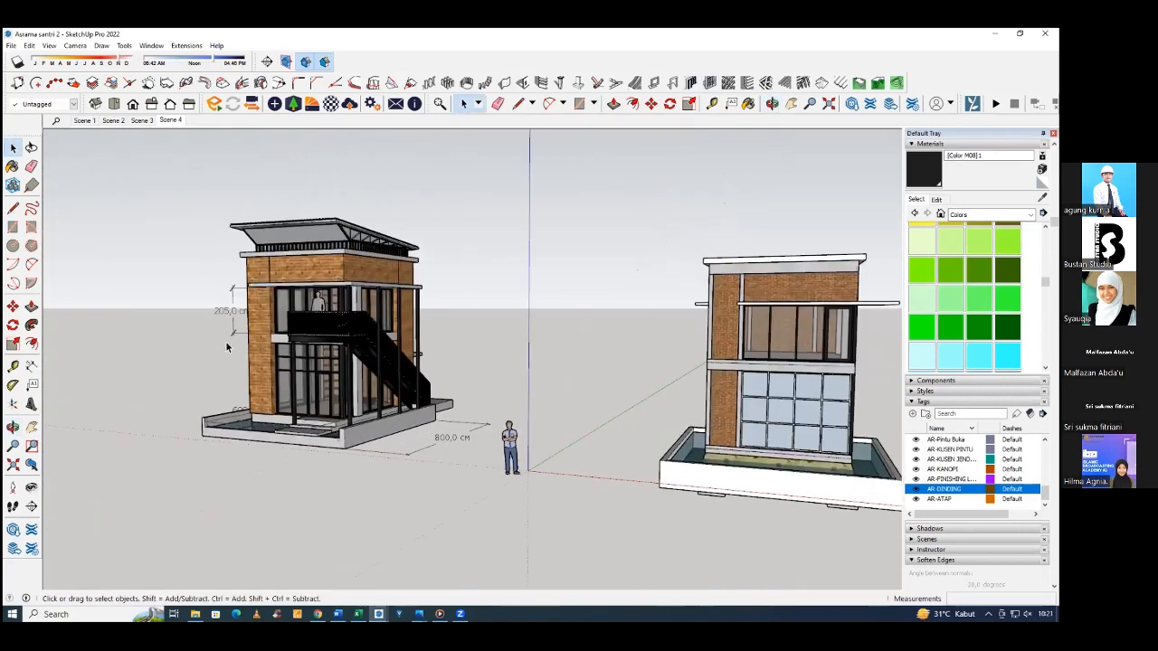
scroll(329, 377, down, 3)
scroll(567, 411, up, 5)
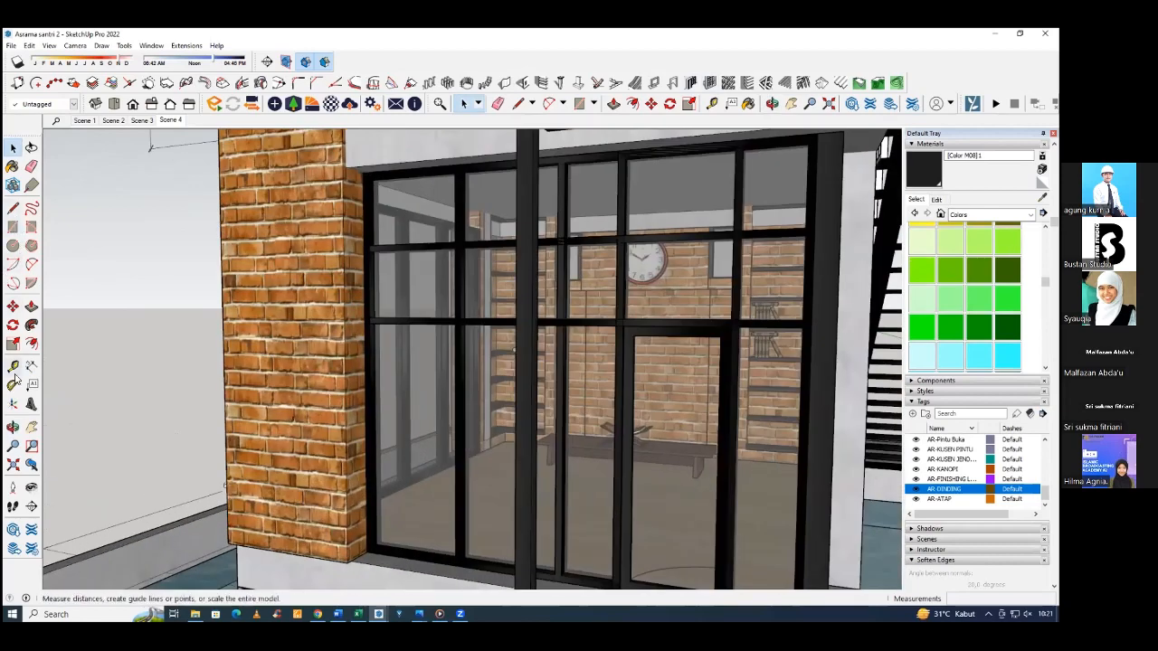
Measure the vertical spacing of the horizontal frame members on the reference building's entrance glazing, from its base to the top.
click(14, 368)
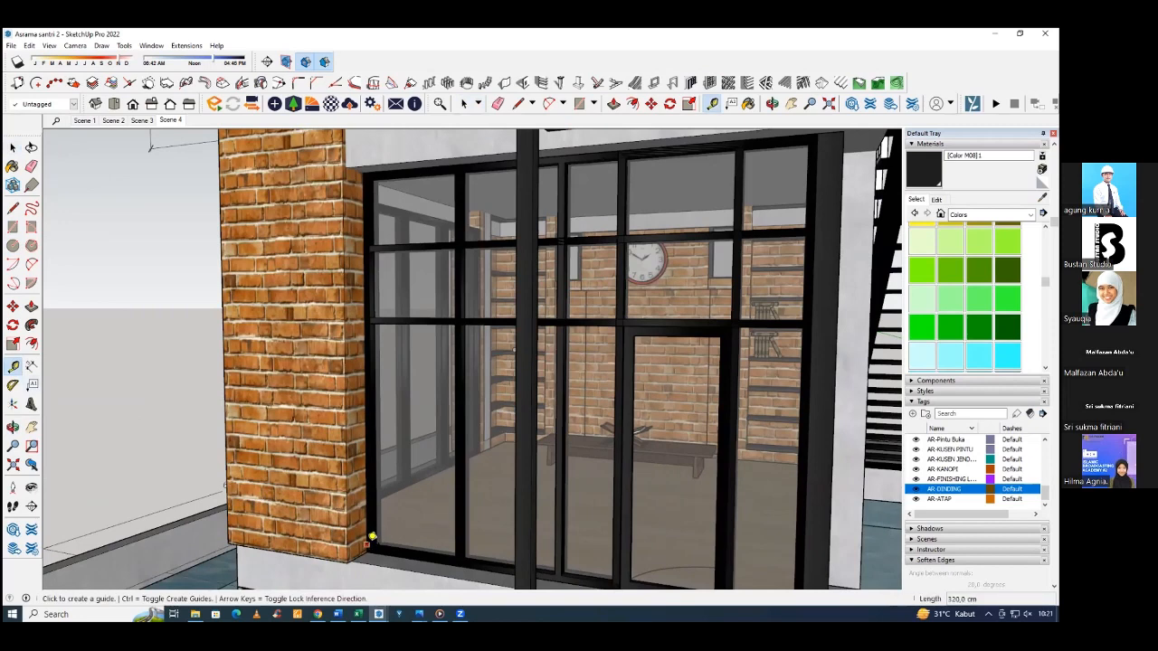
scroll(374, 541, up, 2)
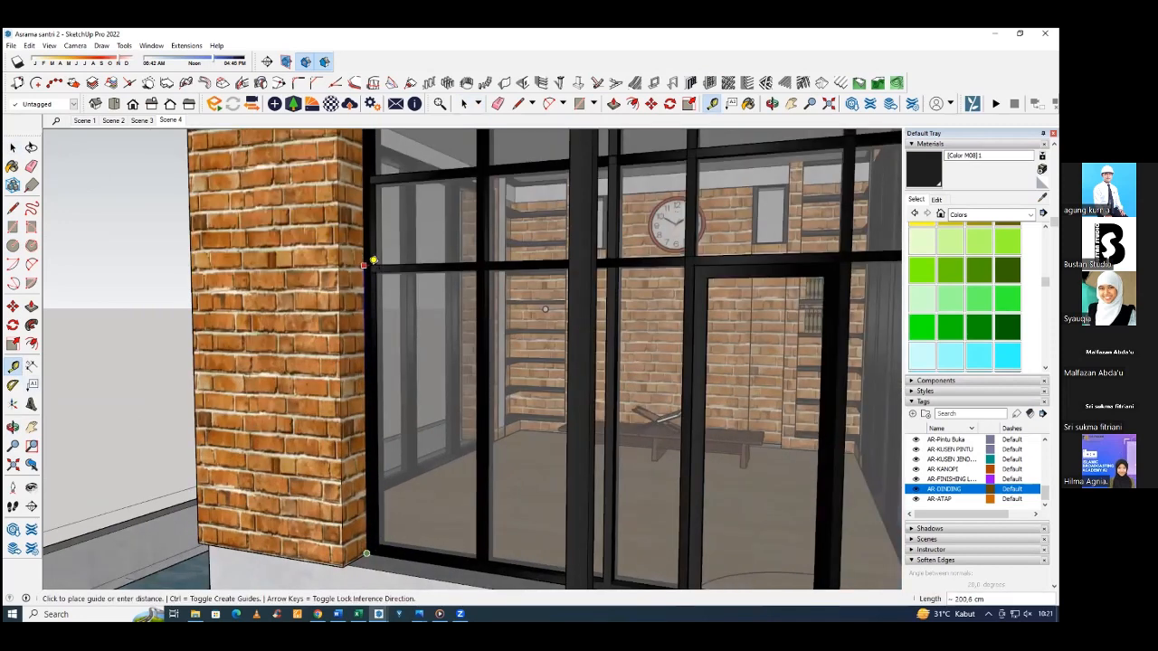
click(375, 258)
click(370, 271)
middle_drag(377, 169, 380, 250)
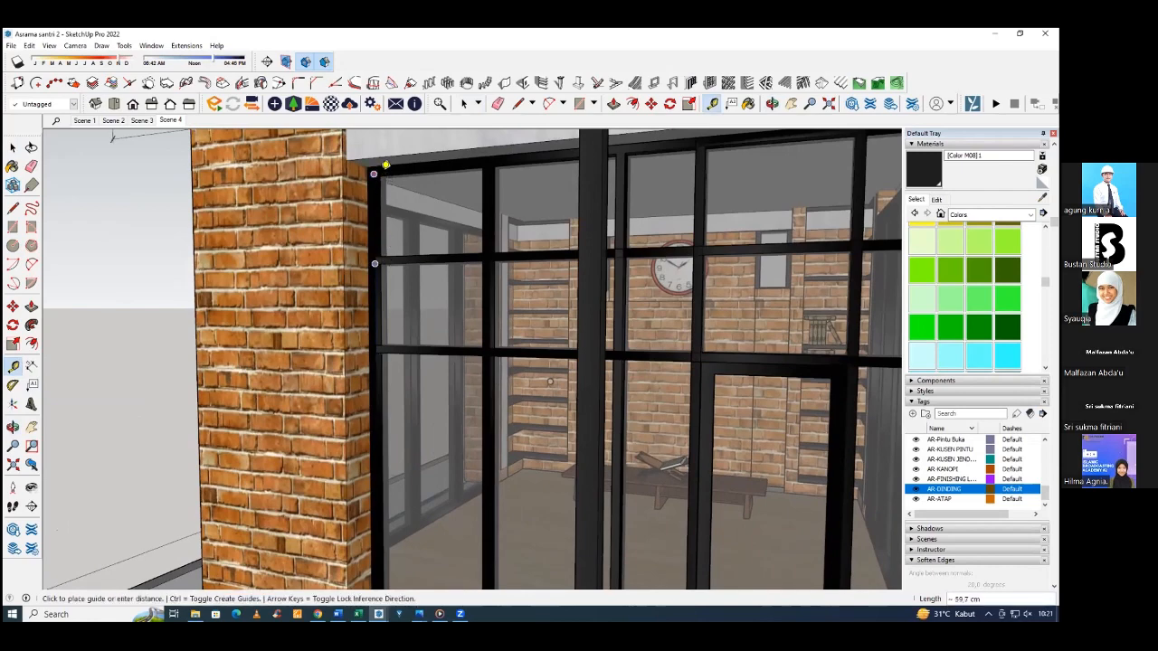
key(space)
scroll(311, 277, down, 8)
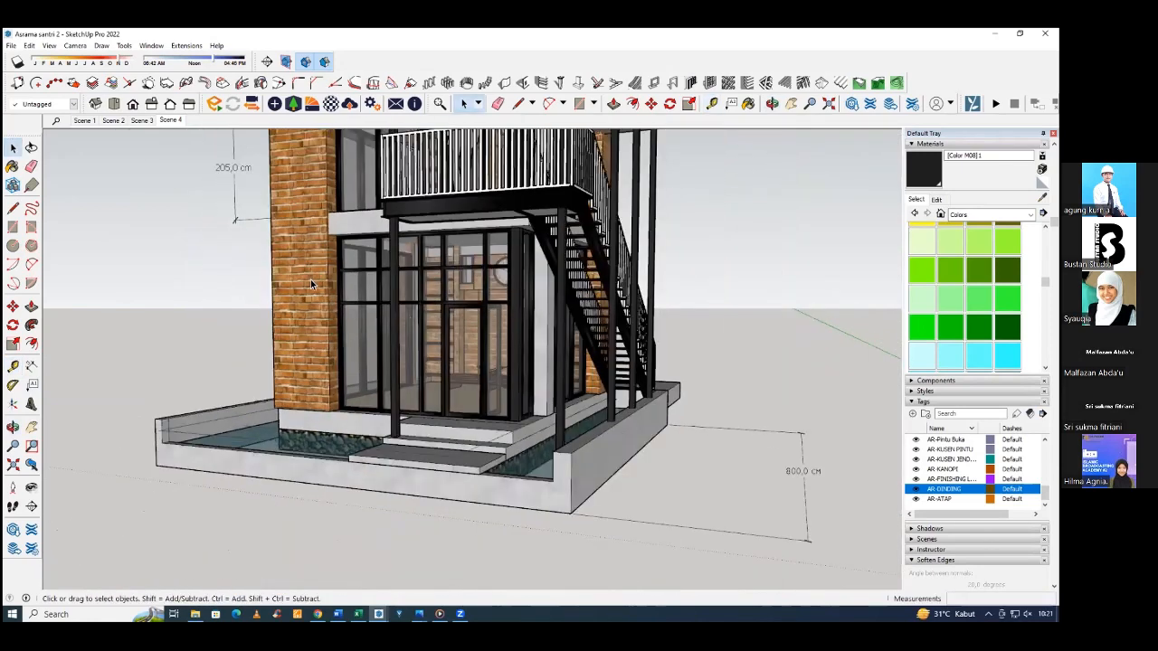
Place a horizontal guide parallel to the new ground-floor panel's bottom frame edge, slightly above its upper horizontal divider.
scroll(311, 280, down, 3)
middle_drag(311, 279, 207, 305)
shift+middle_drag(669, 317, 235, 323)
shift+middle_drag(558, 329, 425, 333)
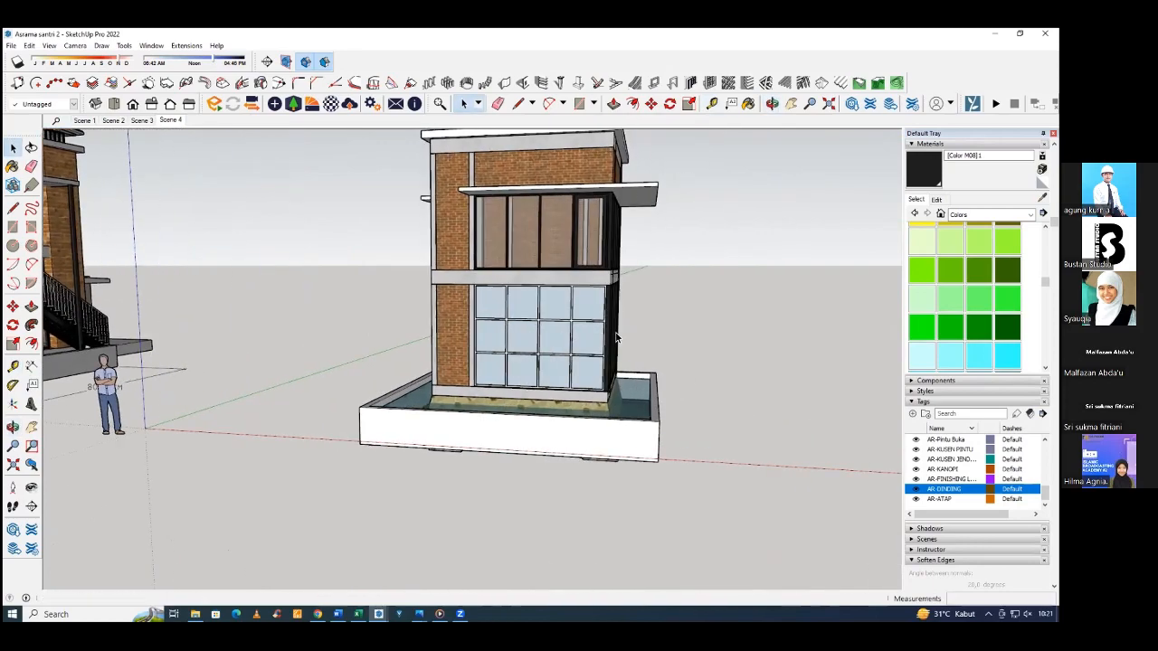
scroll(597, 355, up, 4)
middle_drag(556, 383, 473, 440)
scroll(398, 412, up, 2)
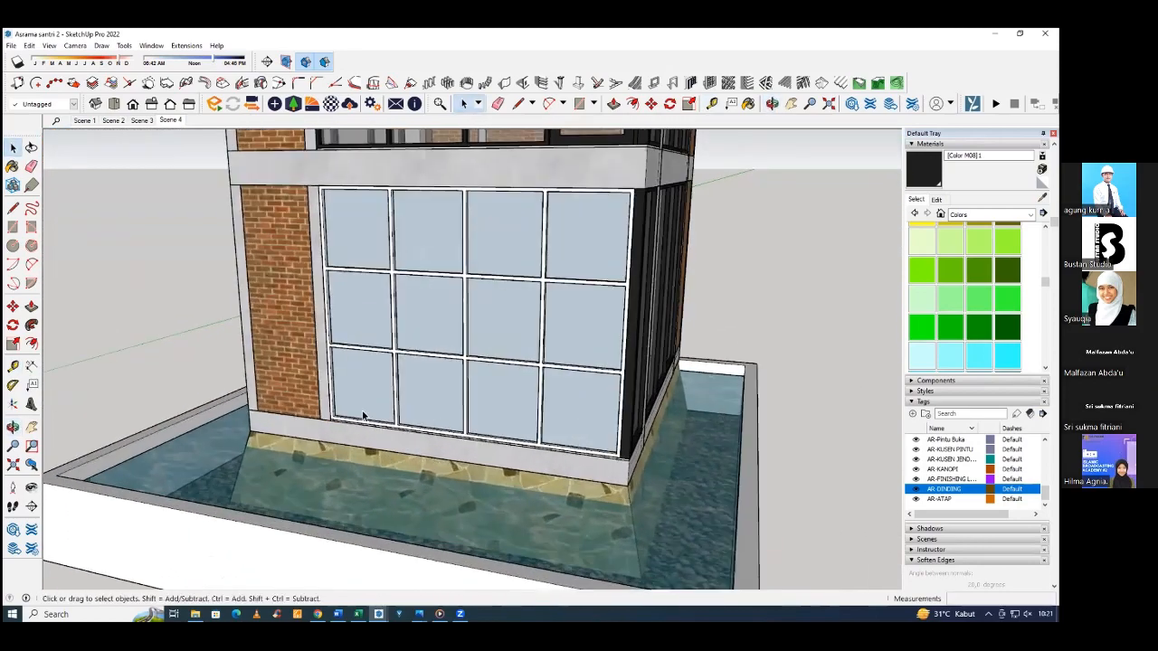
scroll(363, 416, up, 2)
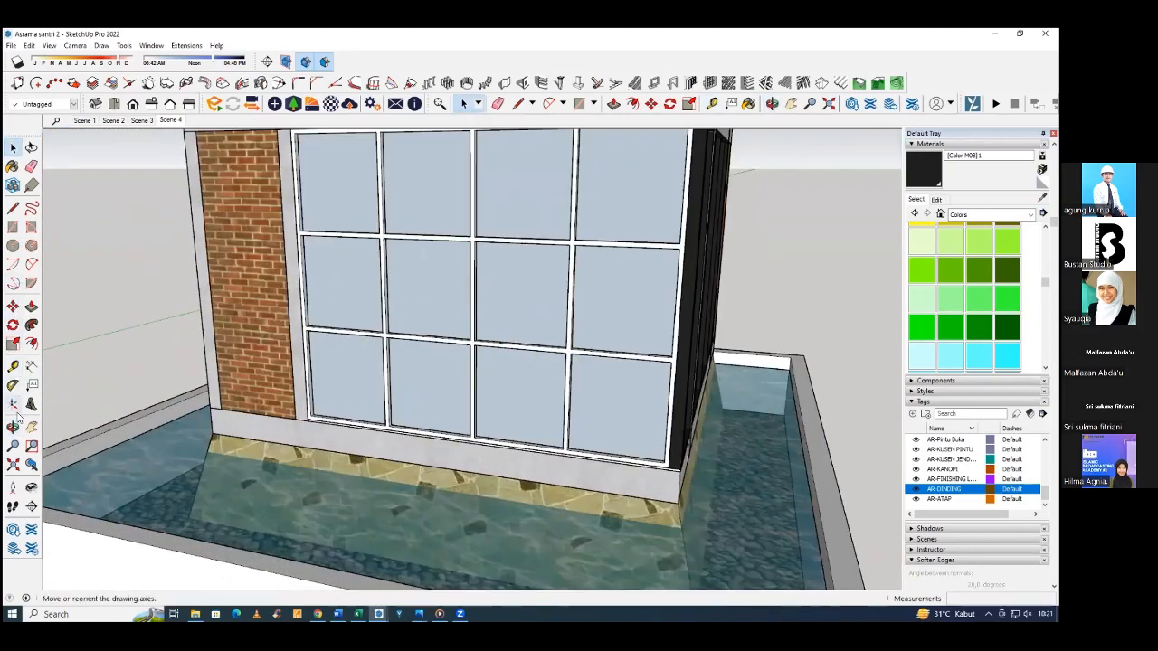
middle_drag(443, 409, 407, 429)
scroll(407, 429, up, 2)
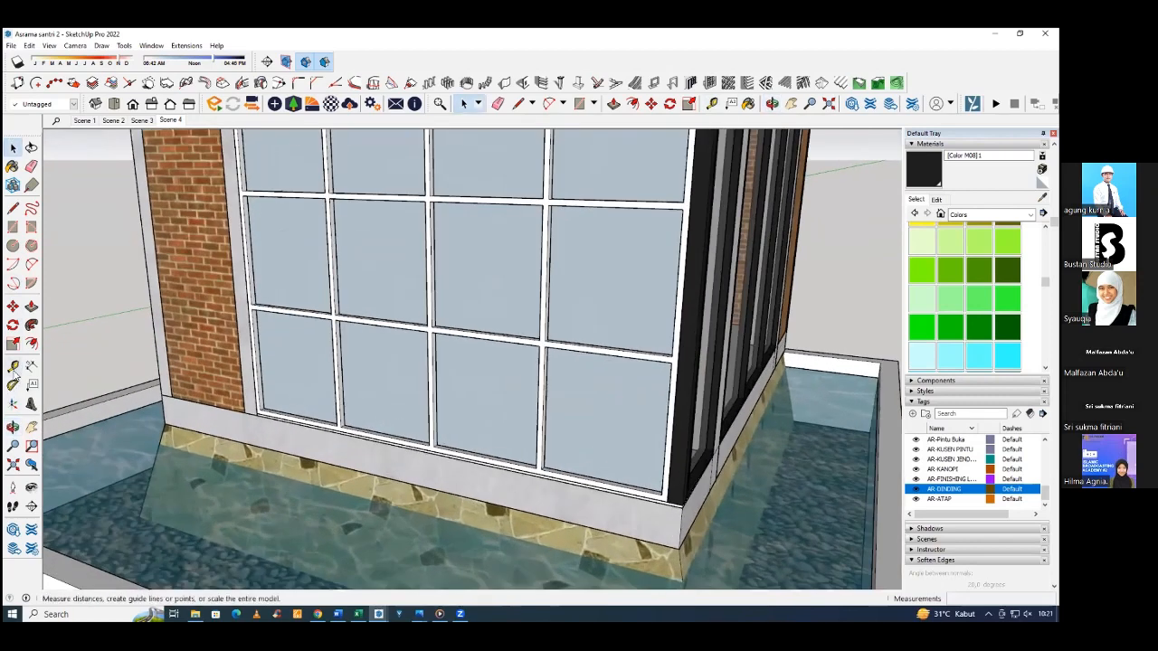
click(13, 365)
scroll(587, 489, up, 2)
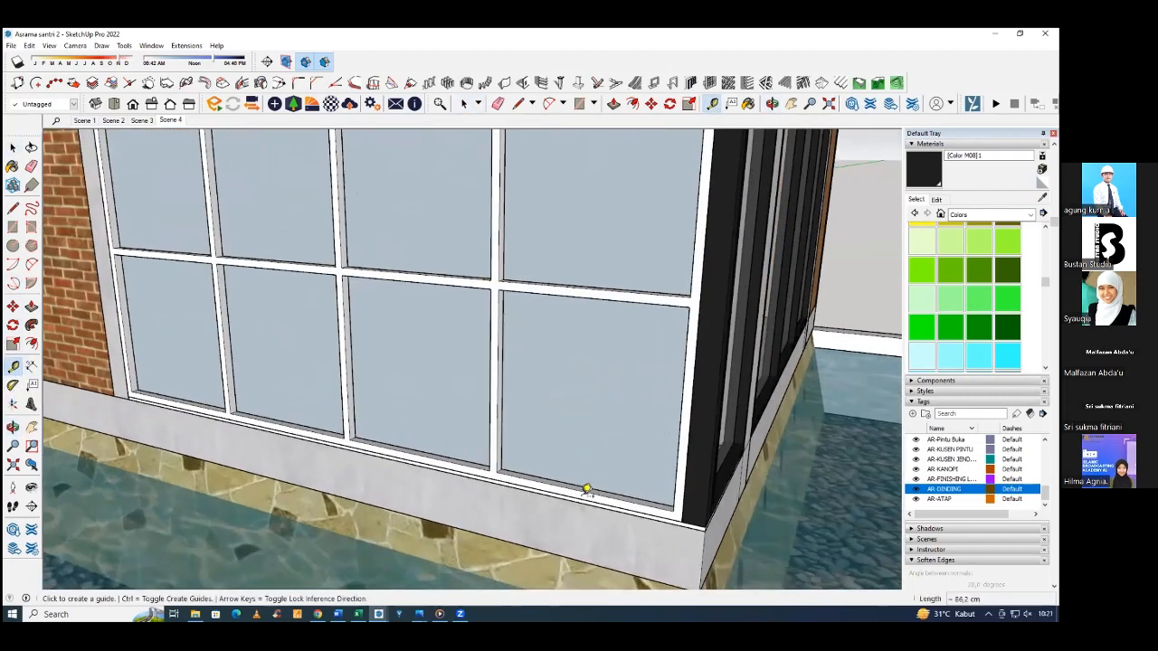
scroll(588, 489, up, 2)
click(579, 499)
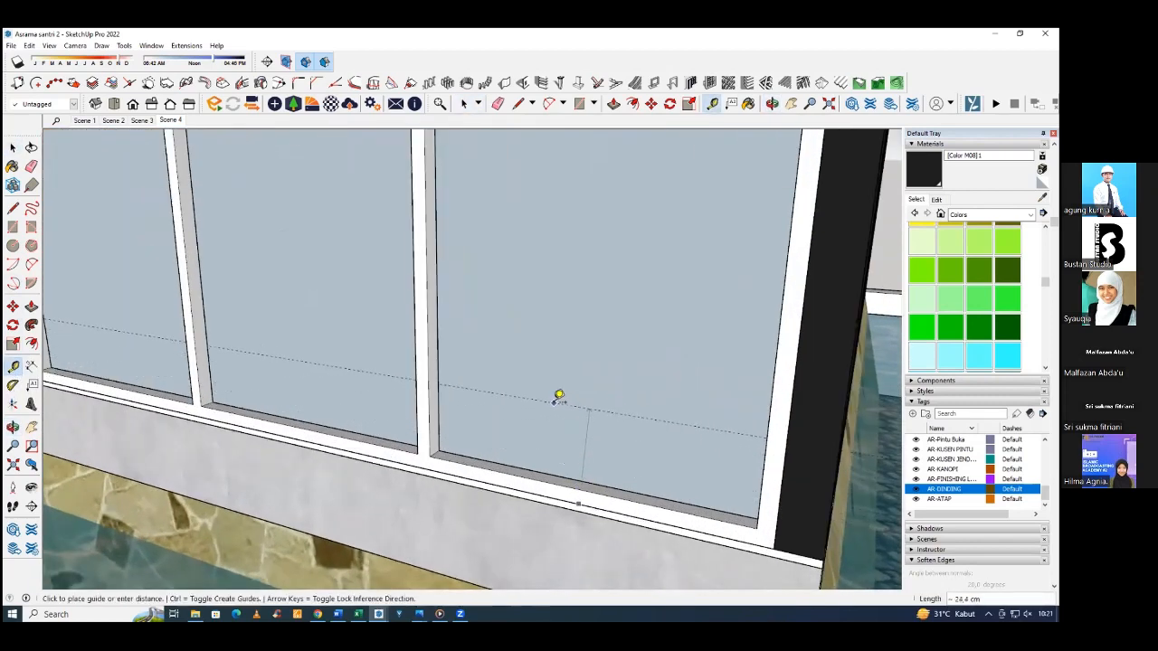
key(Escape)
scroll(538, 487, up, 1)
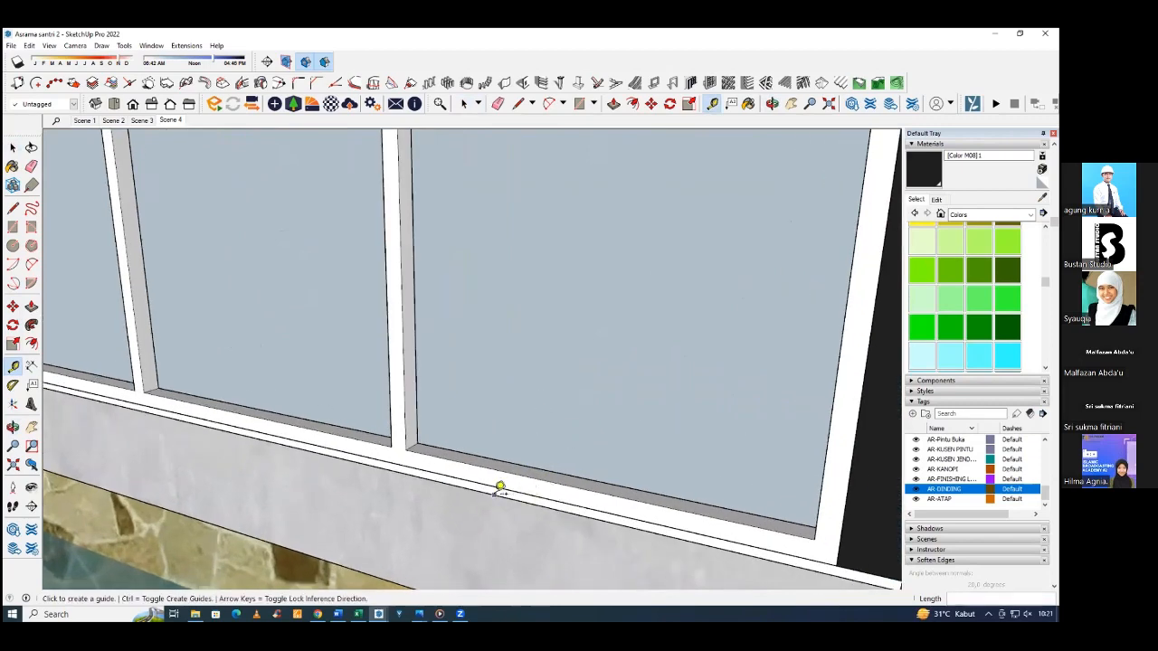
scroll(528, 482, down, 1)
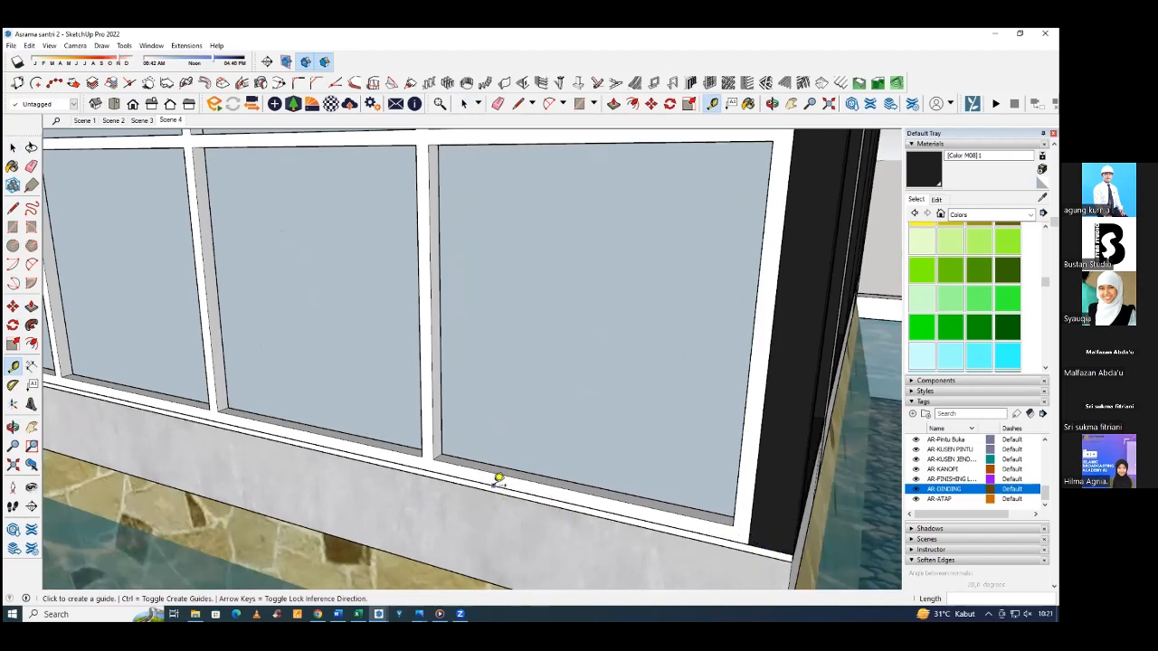
click(493, 484)
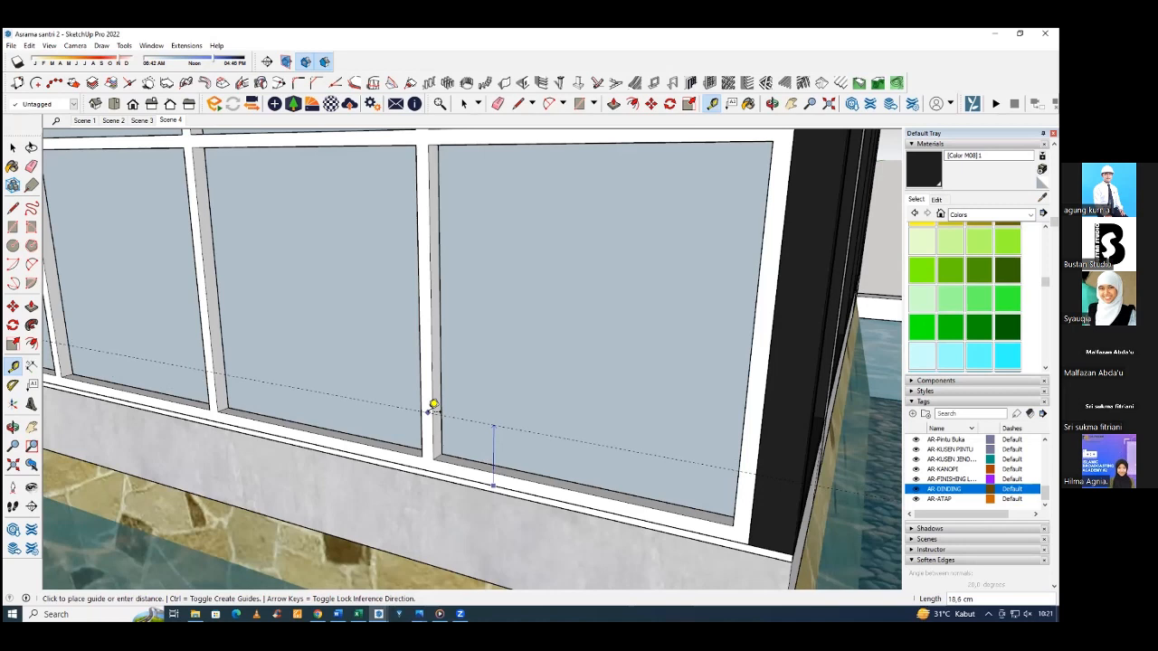
text(200)
key(Return)
scroll(571, 447, down, 6)
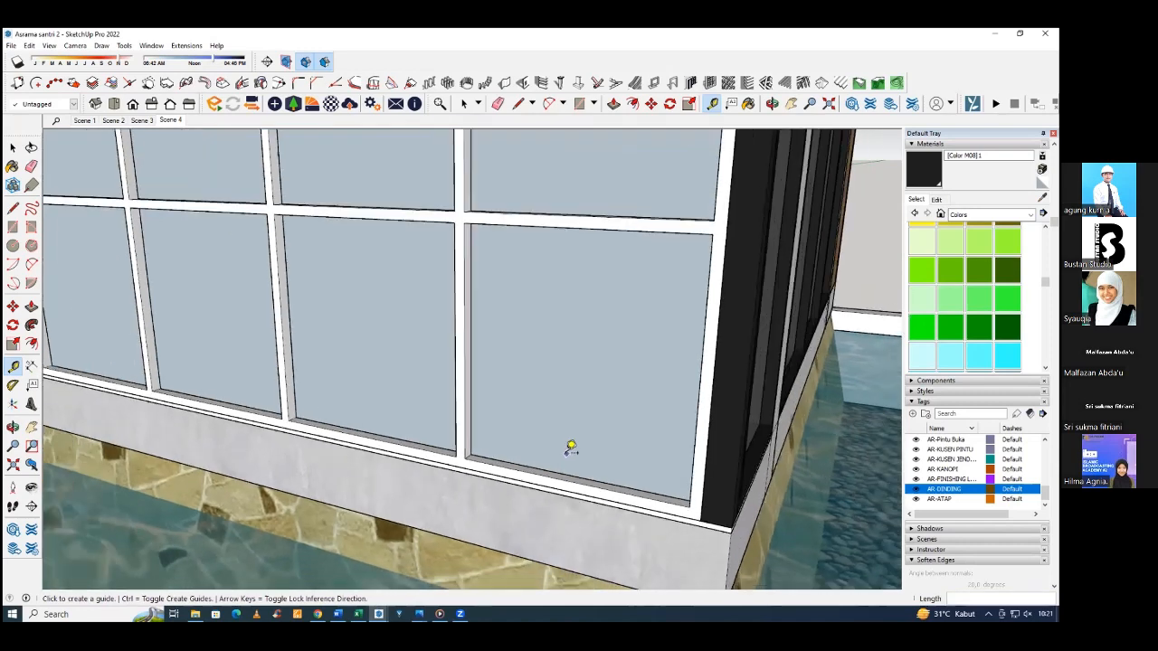
Add a second horizontal guide 44 cm above the first guide on the ground-floor panel.
middle_drag(567, 439, 550, 412)
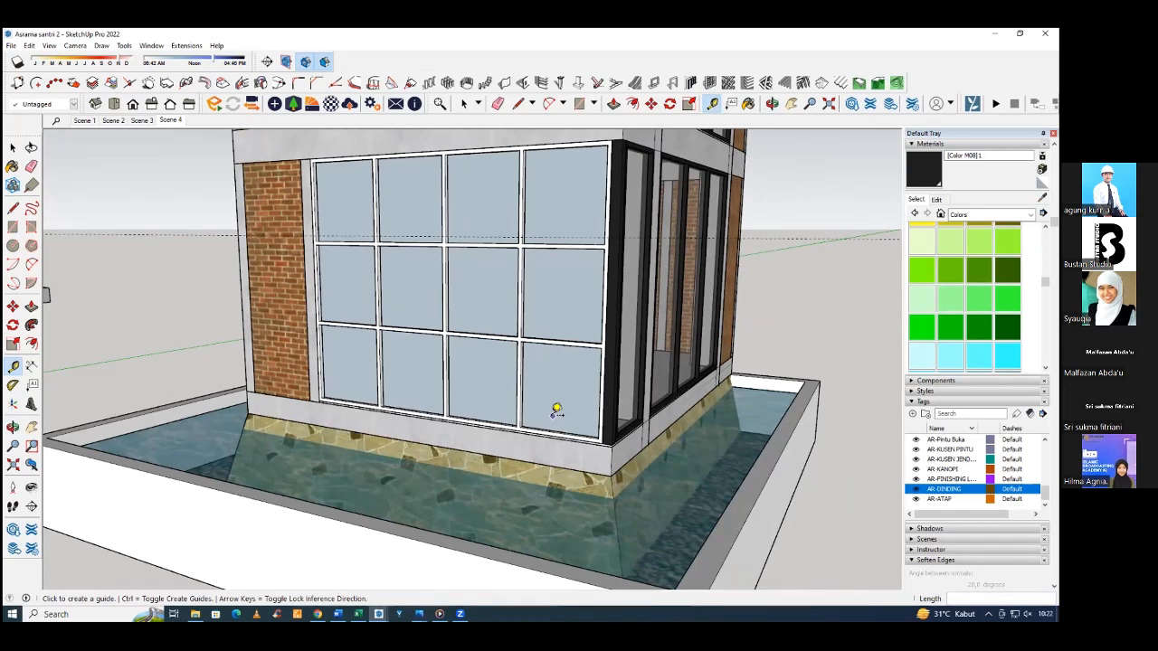
middle_drag(556, 409, 484, 172)
key(t)
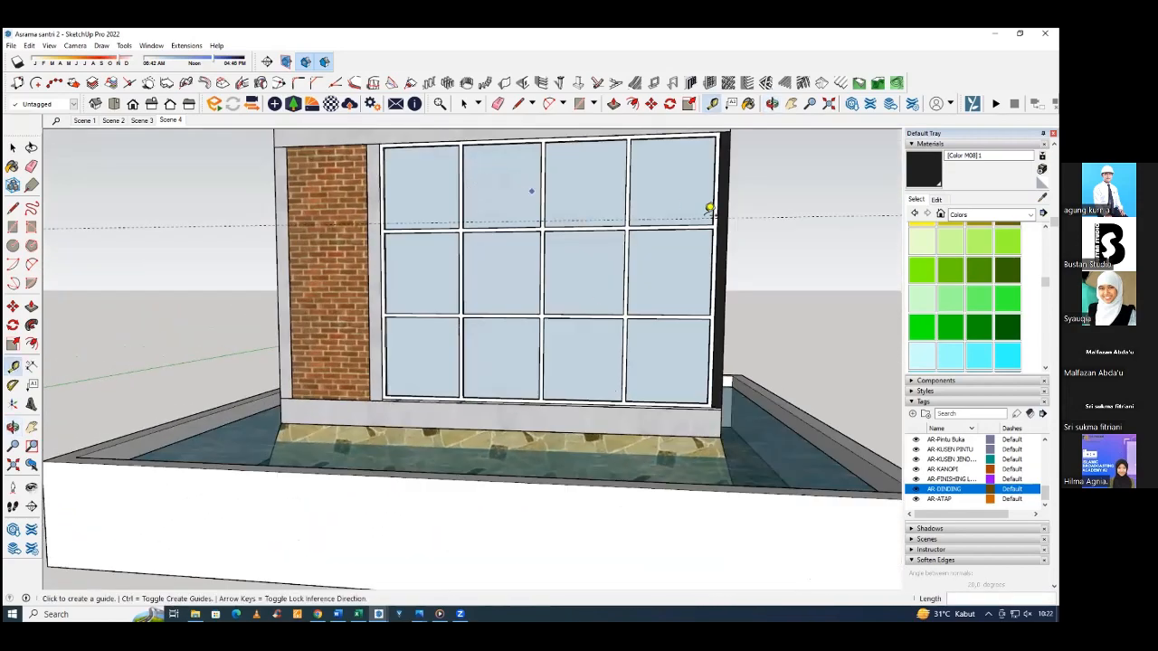
scroll(706, 213, up, 2)
scroll(648, 367, down, 3)
middle_drag(684, 246, 661, 286)
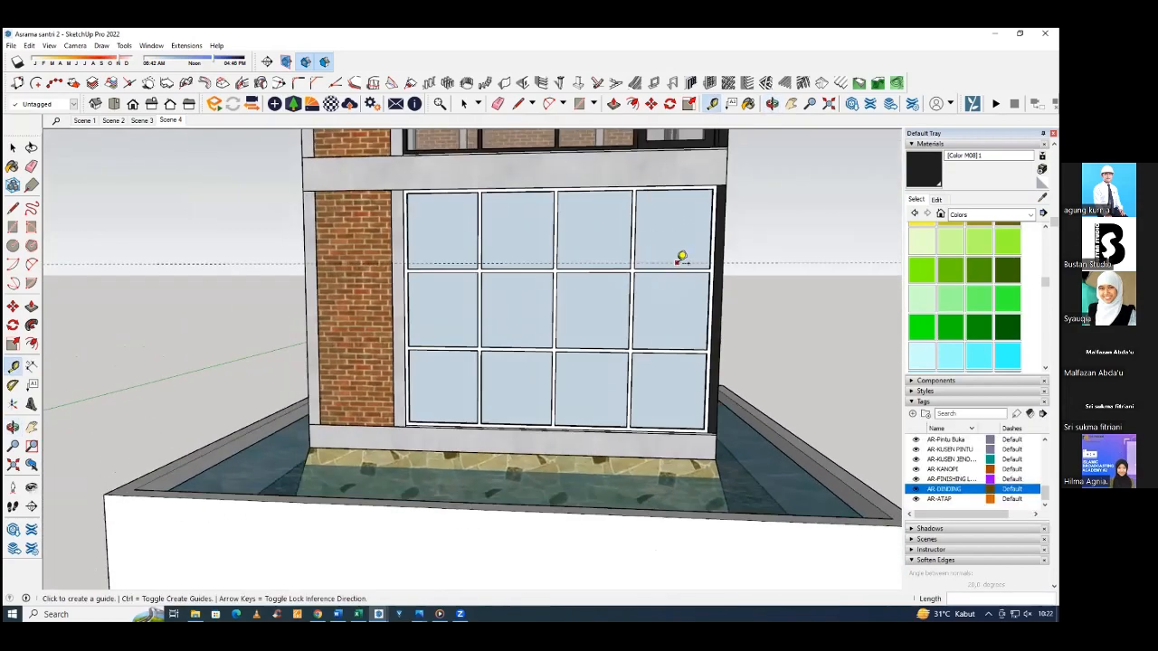
click(677, 263)
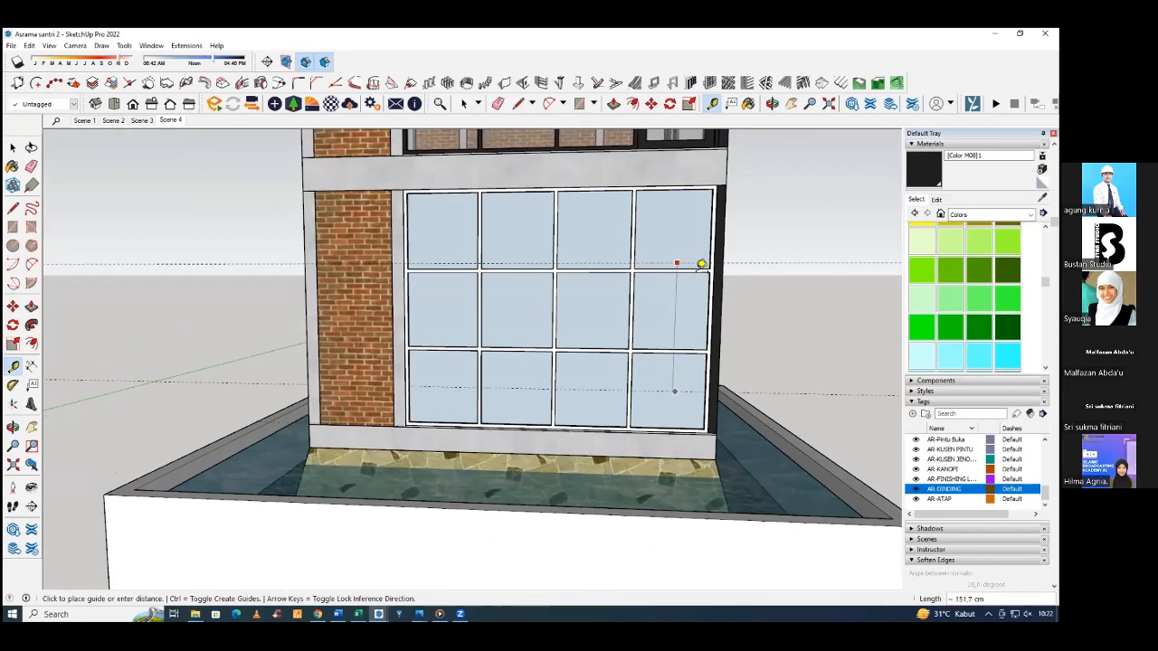
scroll(683, 190, up, 5)
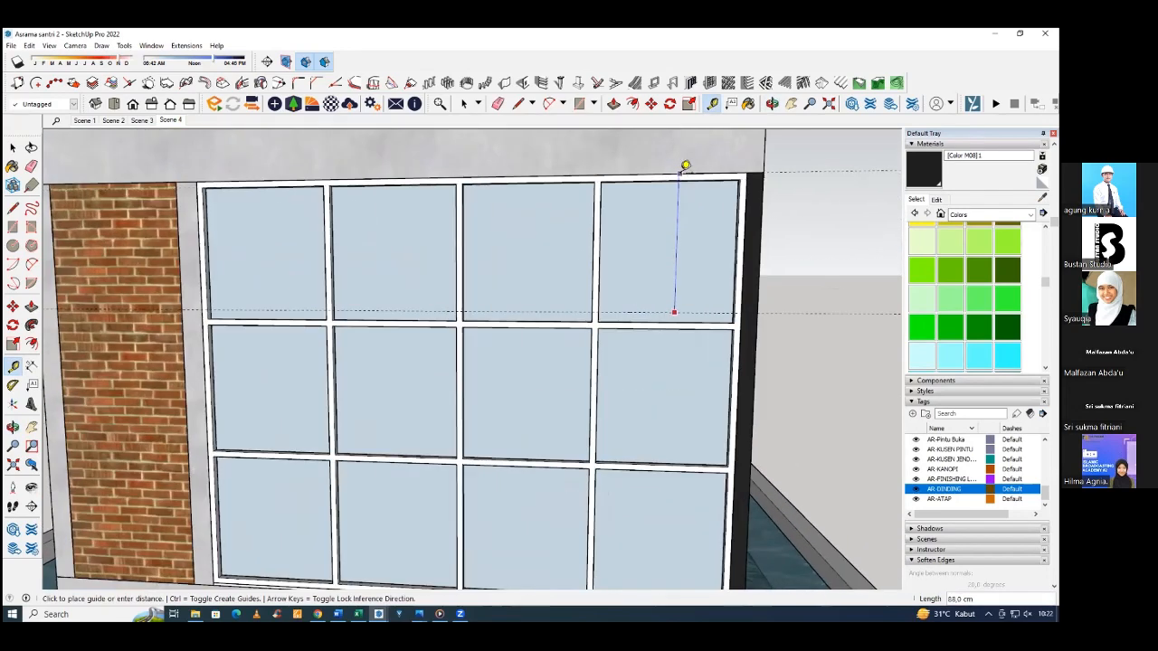
scroll(678, 161, down, 2)
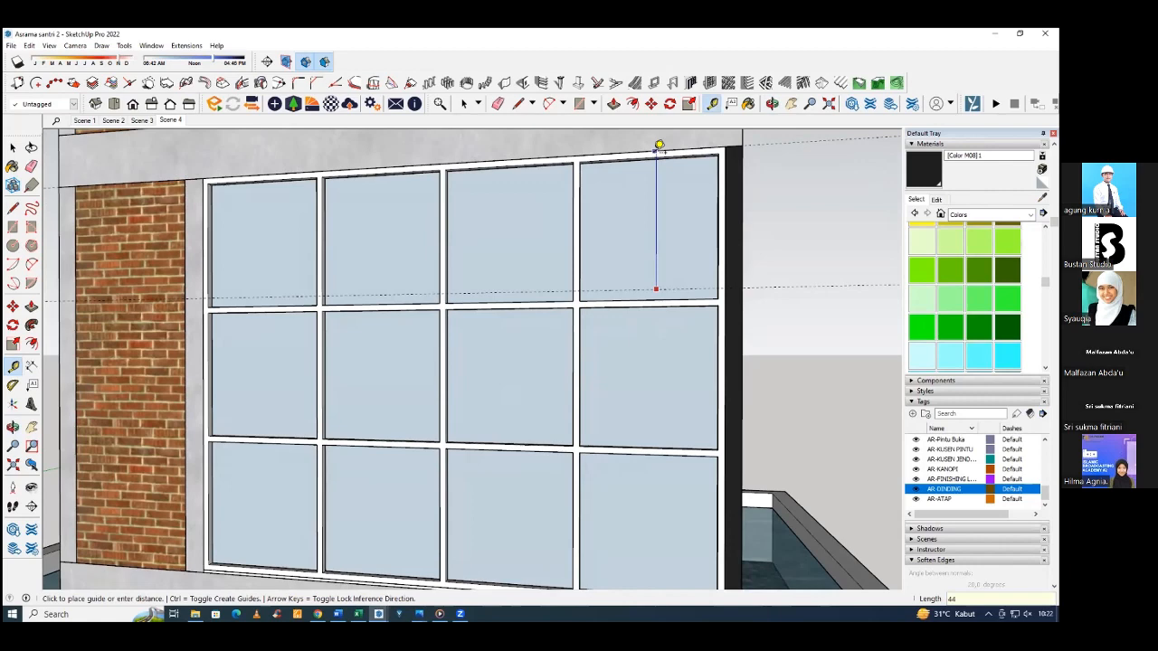
click(660, 146)
middle_drag(602, 266, 589, 240)
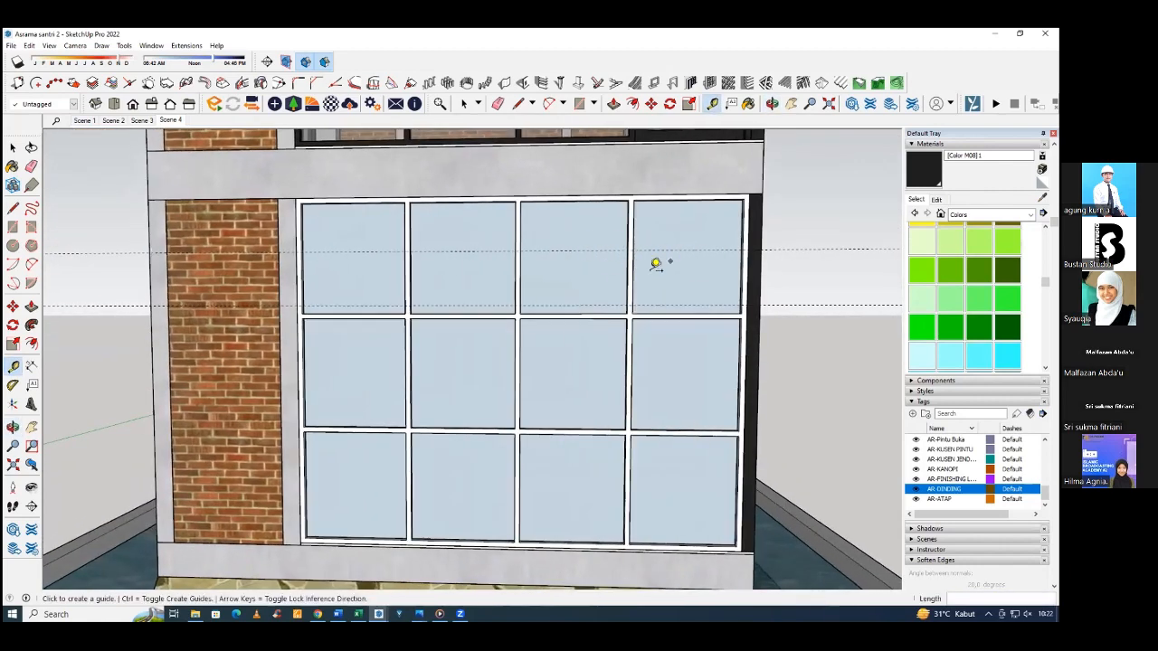
Open the ground-floor panel's frame for editing and select the edges of its upper horizontal divider for moving.
scroll(644, 280, down, 3)
middle_drag(634, 300, 566, 323)
key(space)
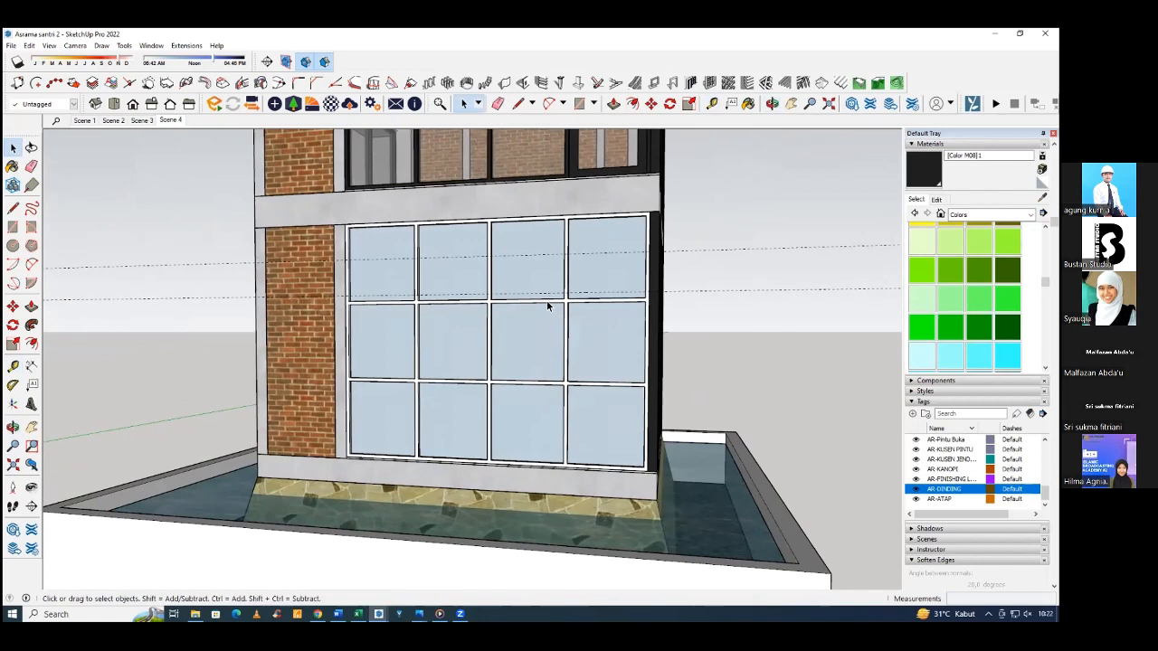
double_click(548, 306)
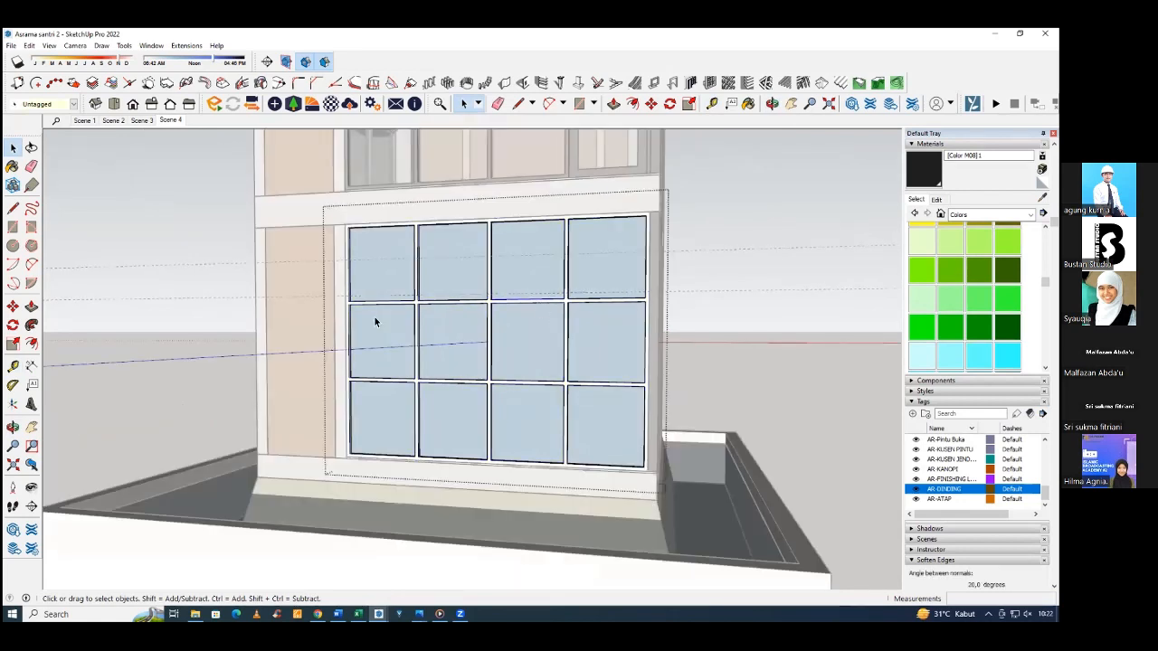
drag(289, 299, 729, 317)
drag(286, 279, 713, 315)
scroll(534, 308, up, 4)
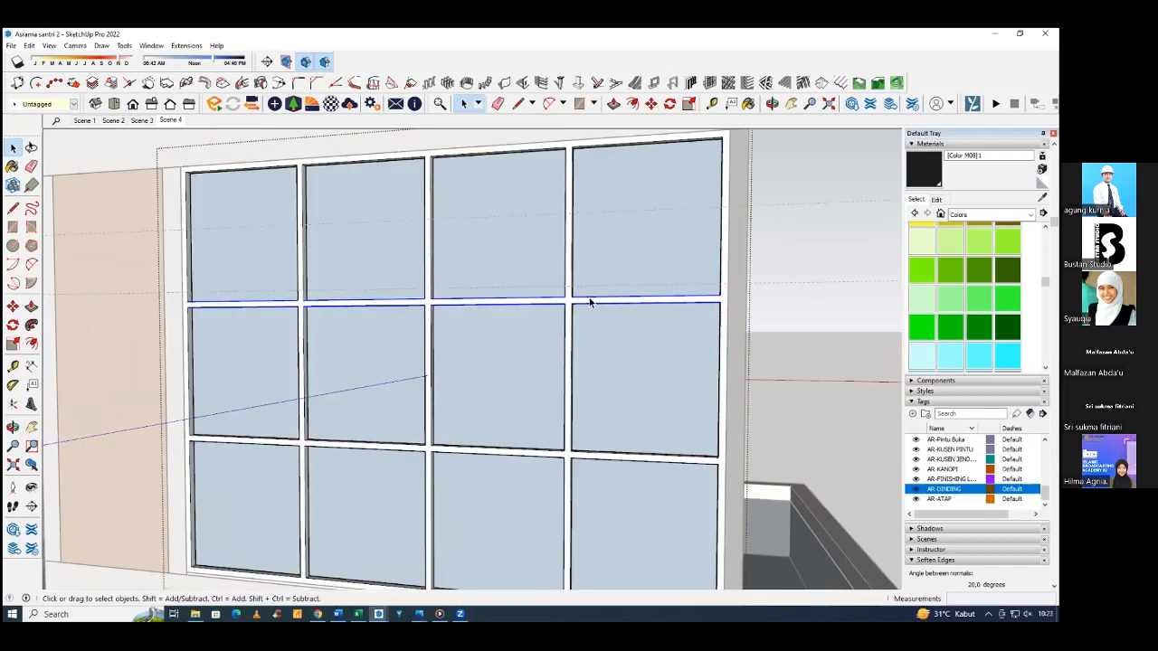
key(m)
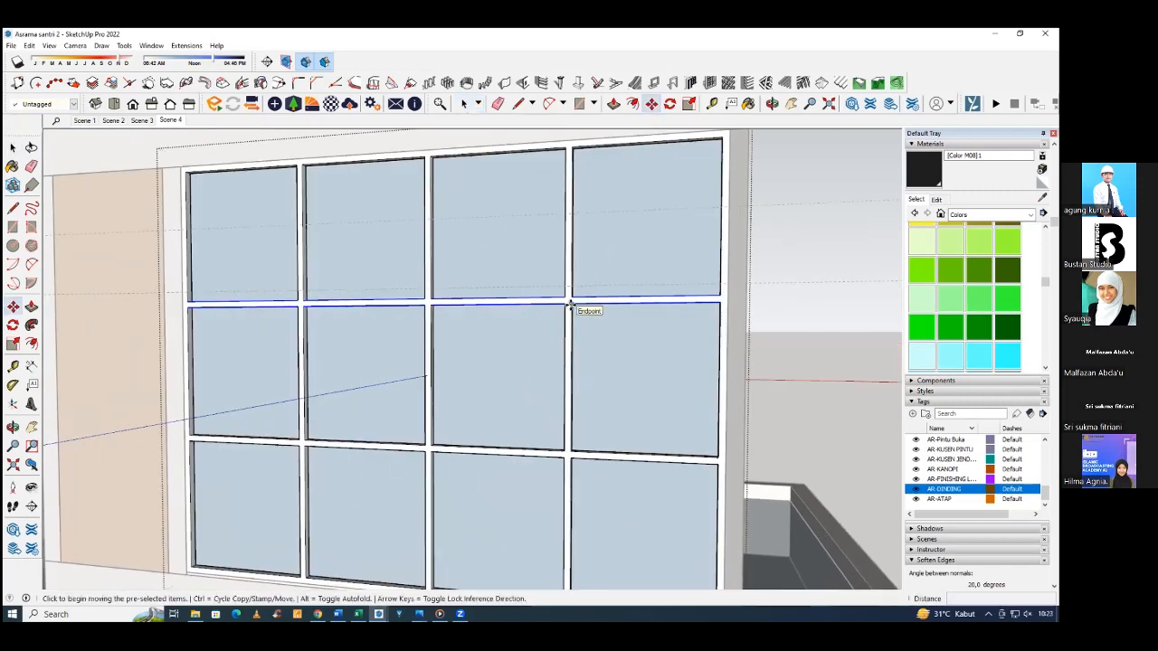
click(570, 305)
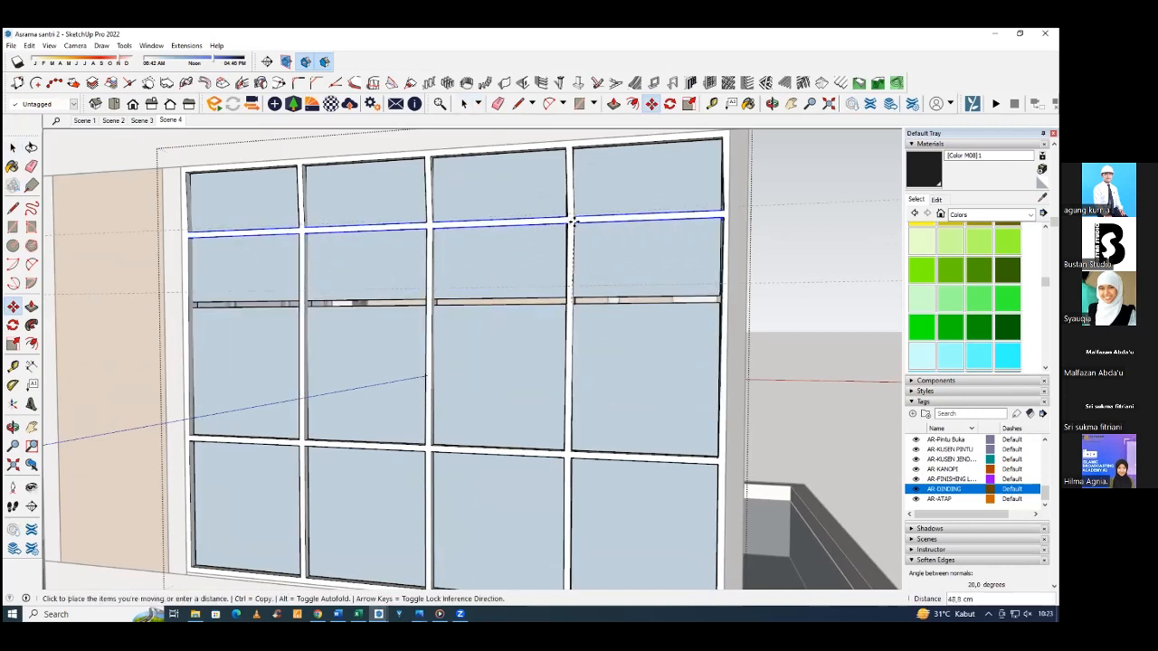
scroll(570, 226, up, 5)
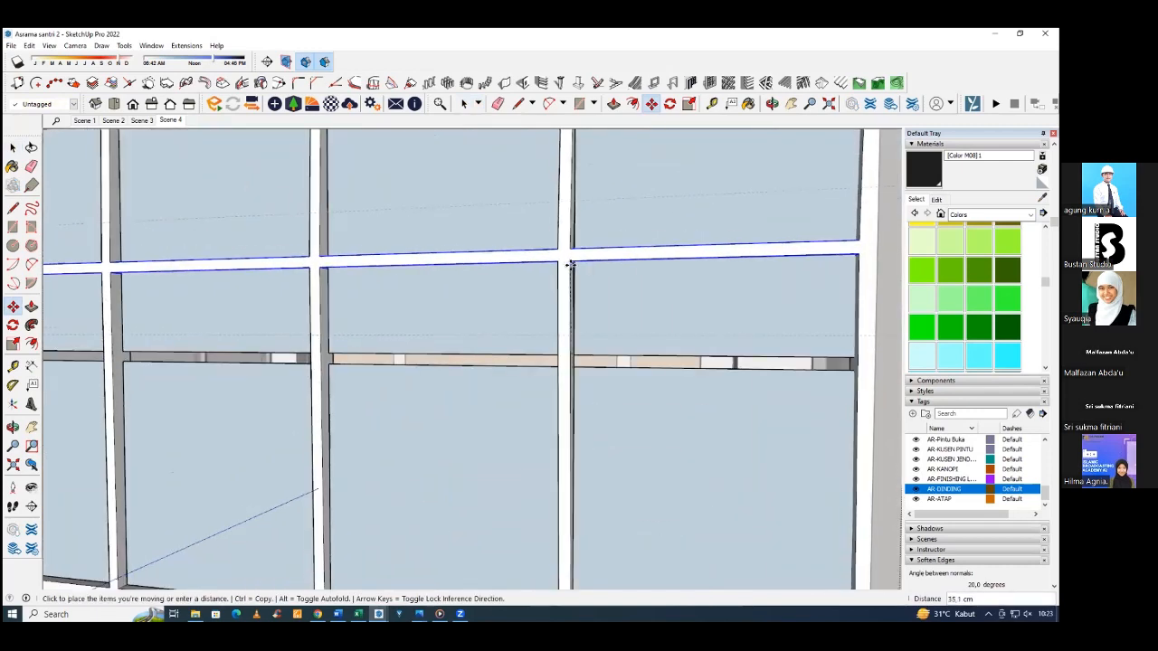
key(Escape)
middle_drag(568, 332, 465, 389)
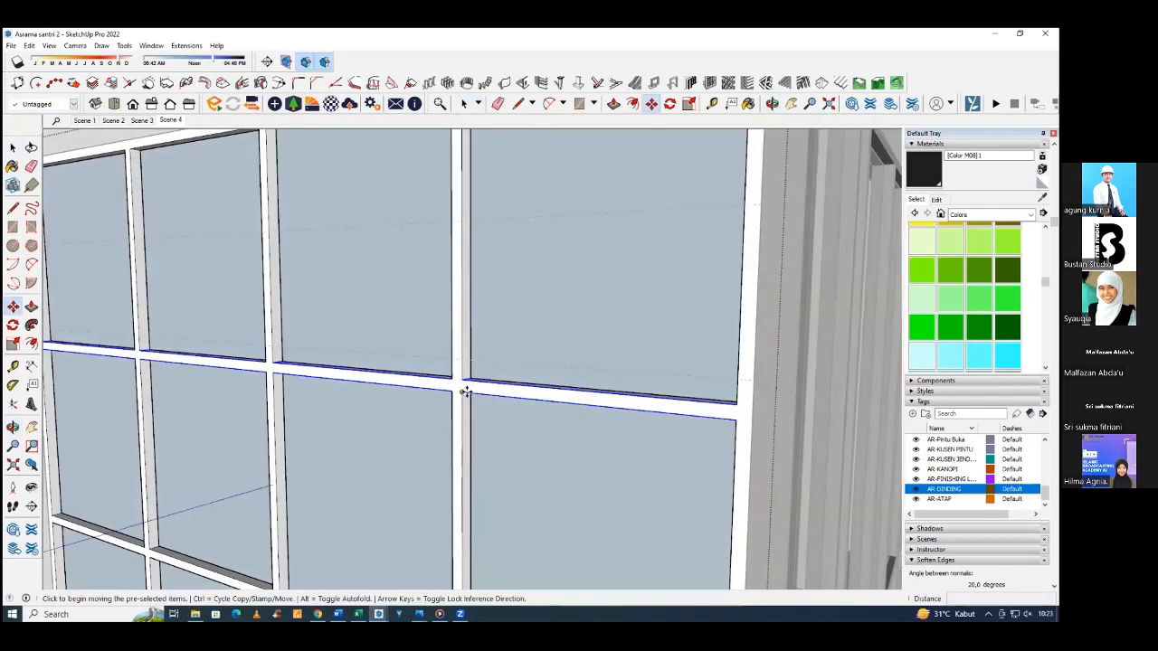
click(465, 388)
scroll(744, 349, down, 6)
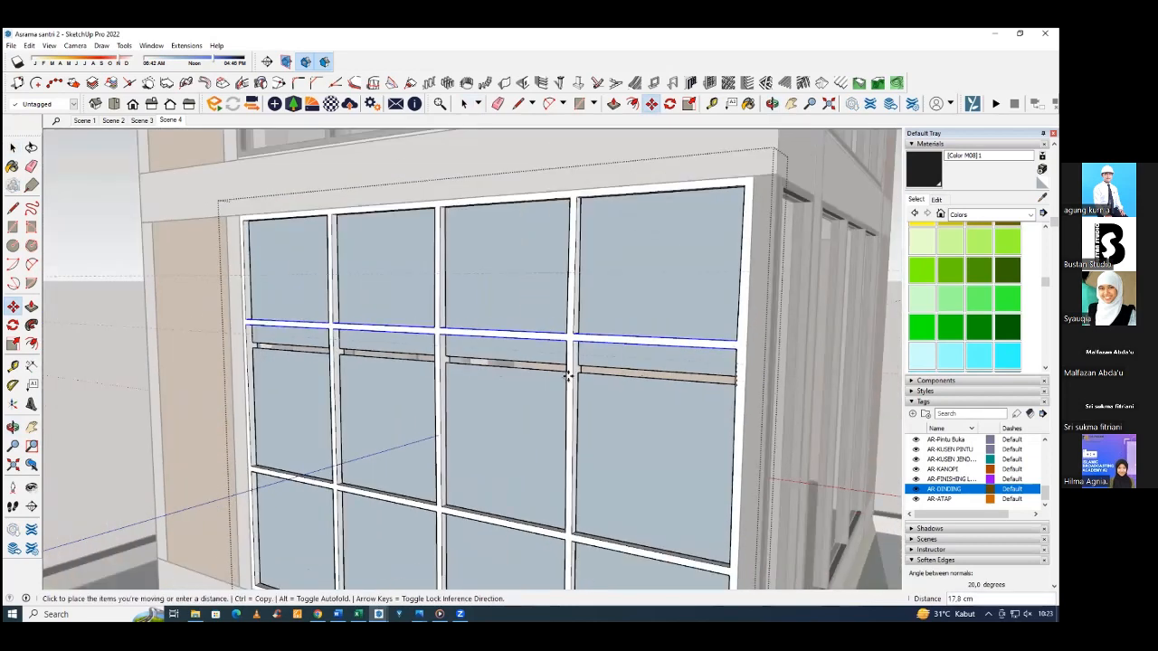
key(Escape)
scroll(246, 346, up, 2)
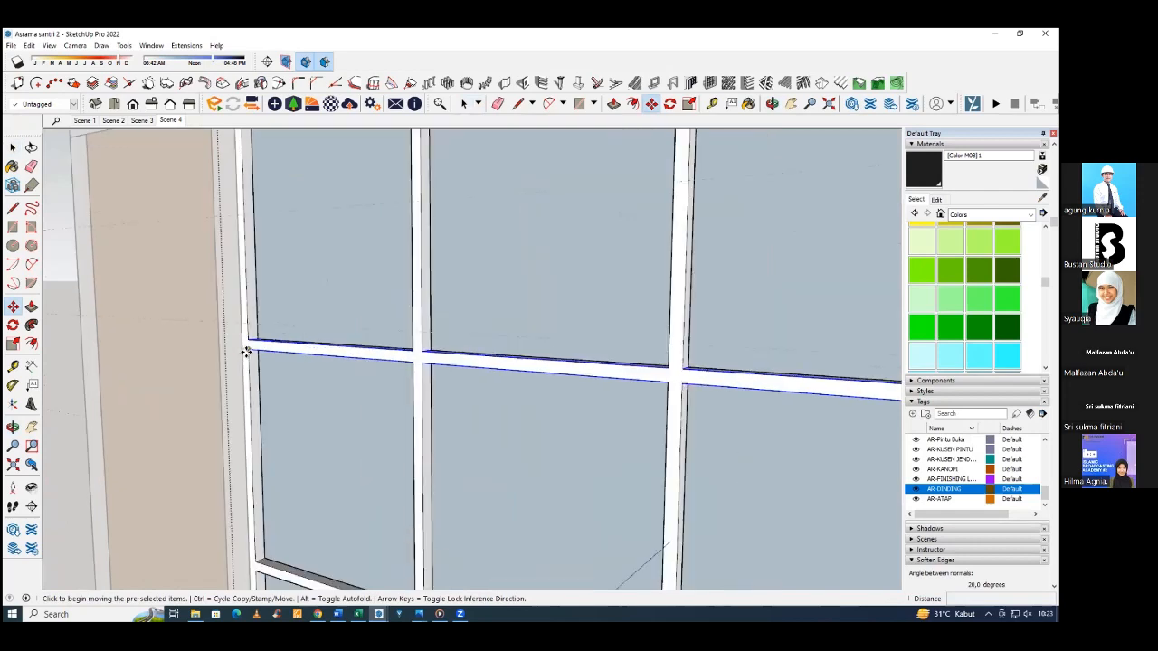
click(246, 348)
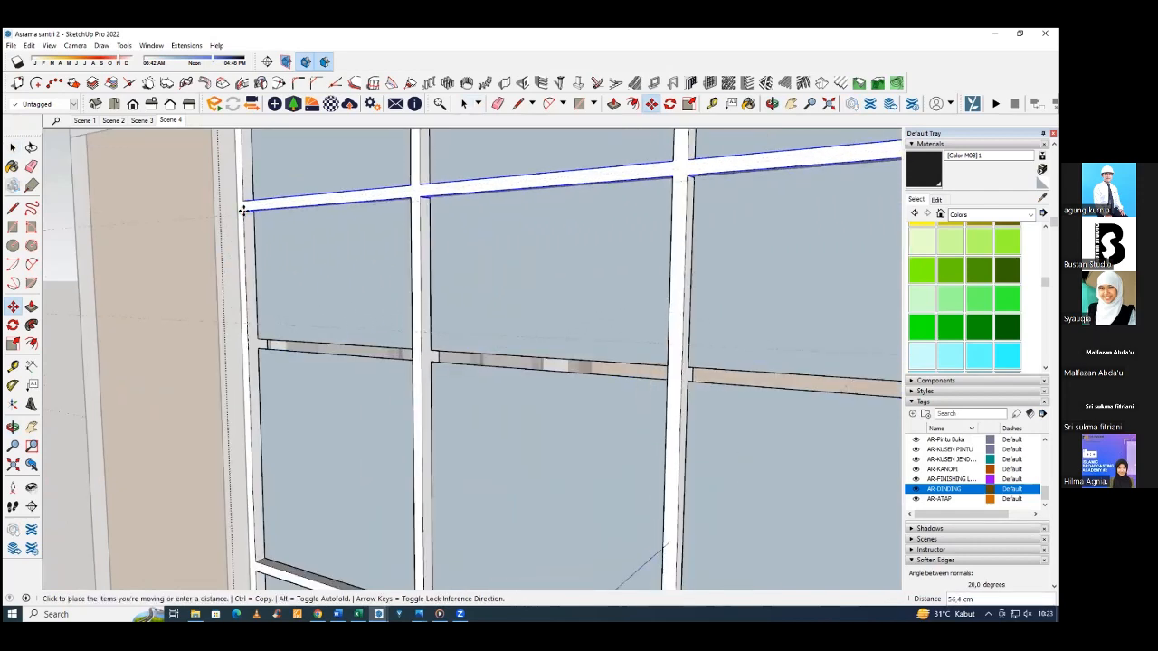
scroll(244, 218, down, 3)
scroll(249, 240, up, 3)
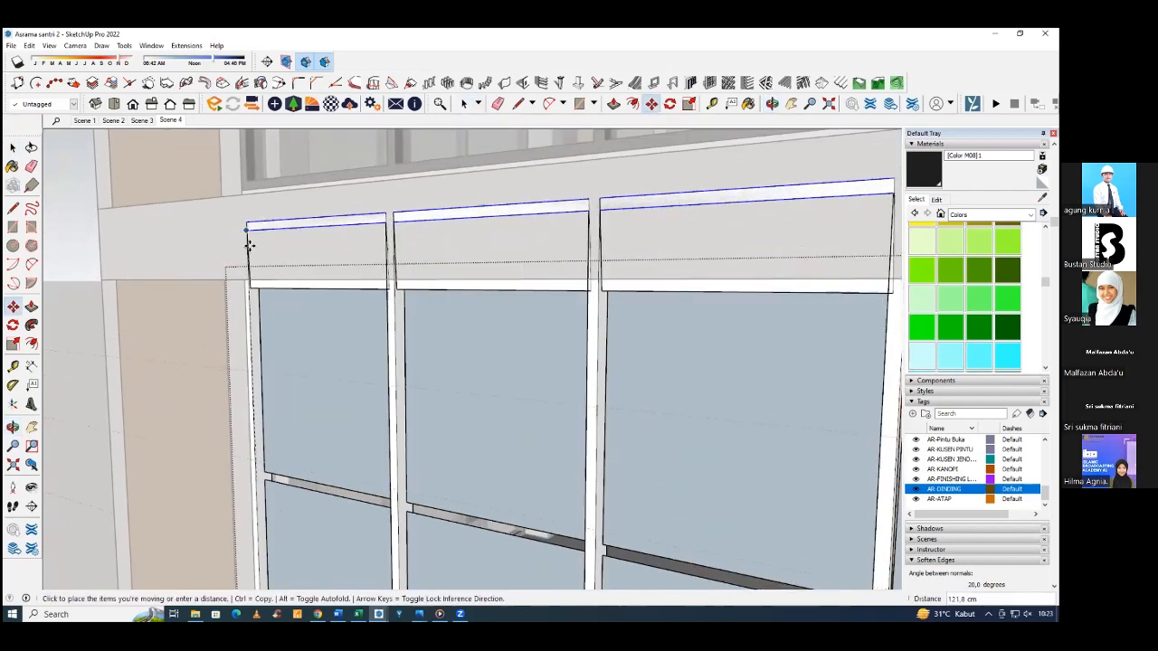
key(Escape)
click(248, 465)
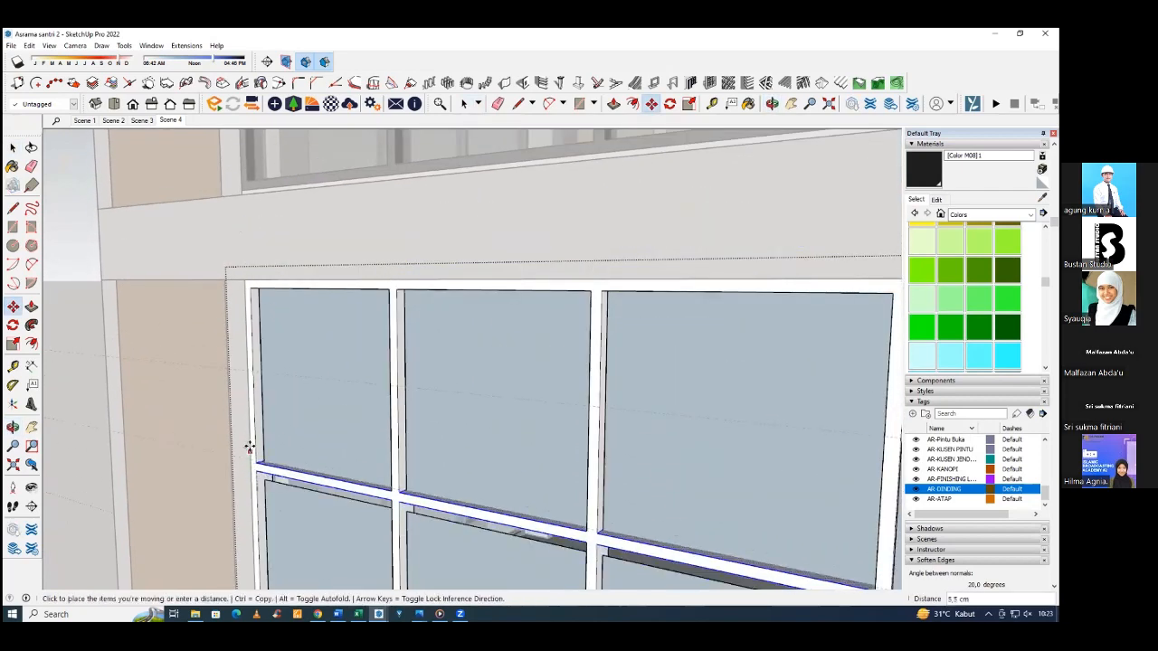
scroll(246, 401, up, 4)
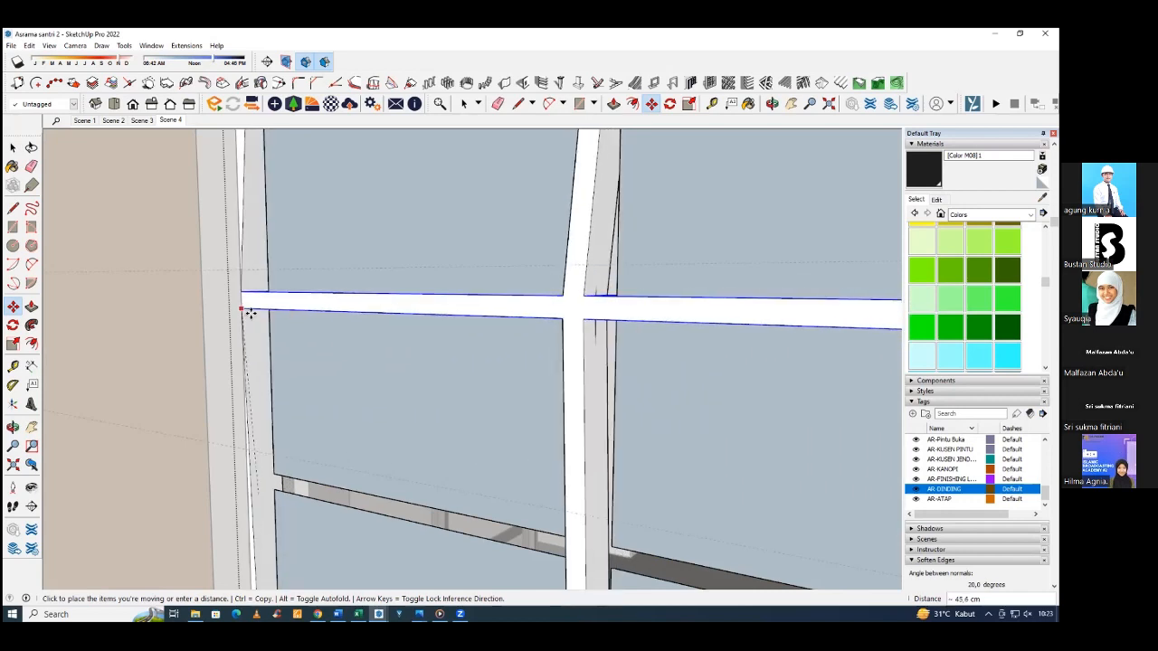
key(Escape)
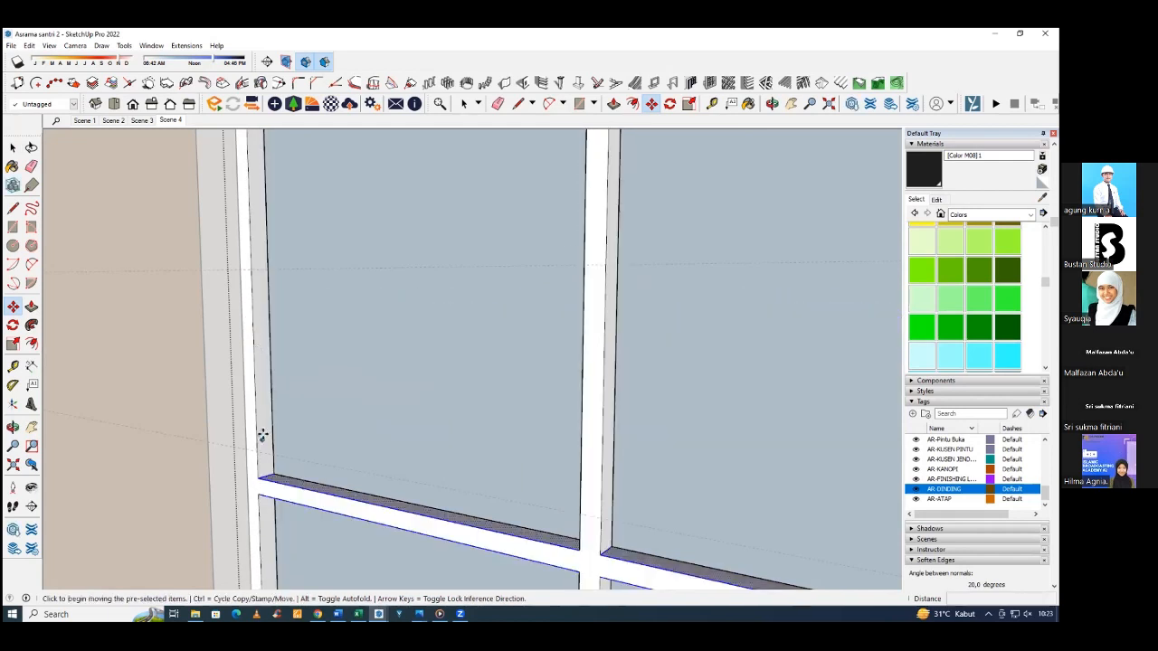
Move the upper horizontal divider up so that its lower edge aligns with the upper guide.
click(246, 493)
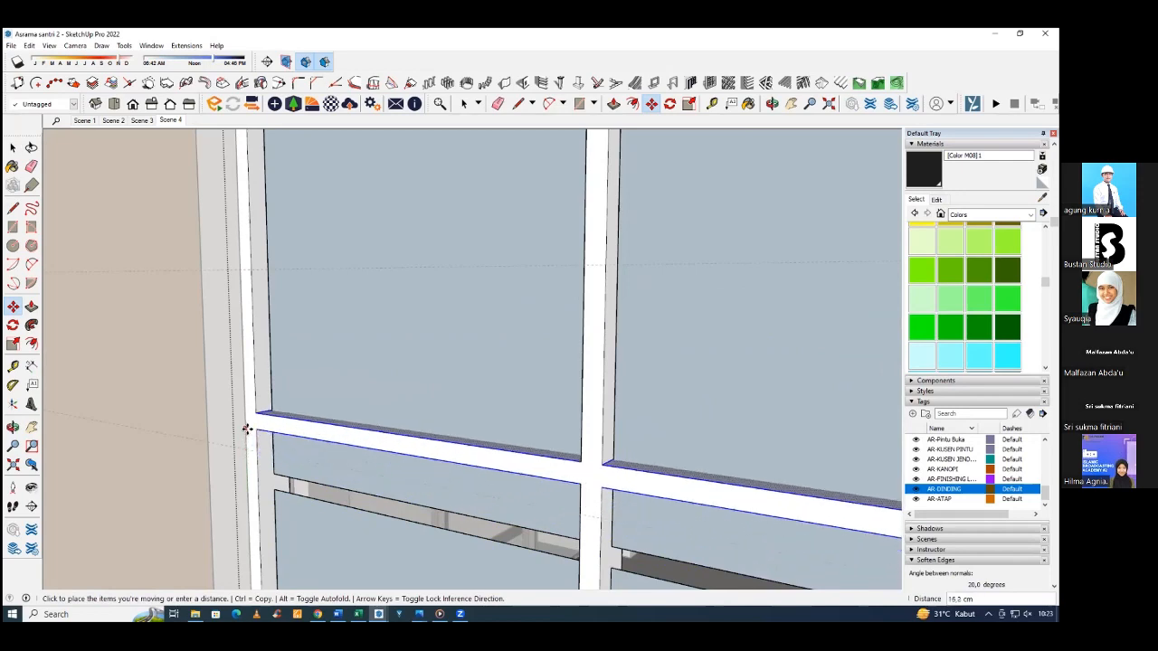
middle_drag(241, 329, 245, 351)
scroll(244, 351, up, 3)
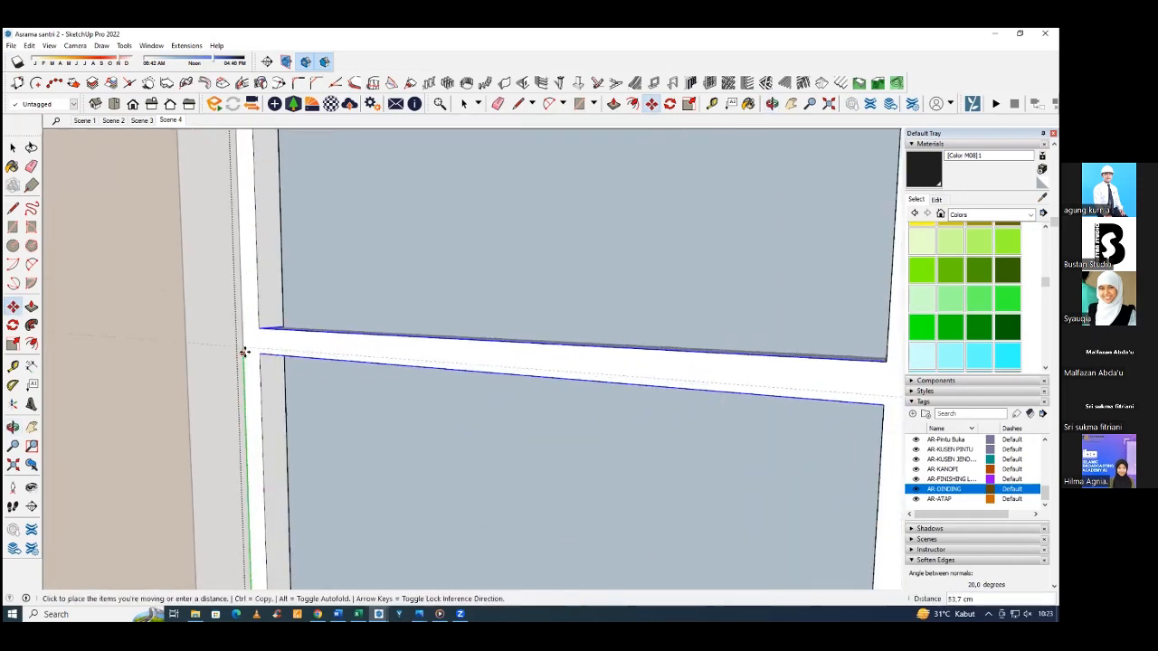
scroll(246, 349, up, 4)
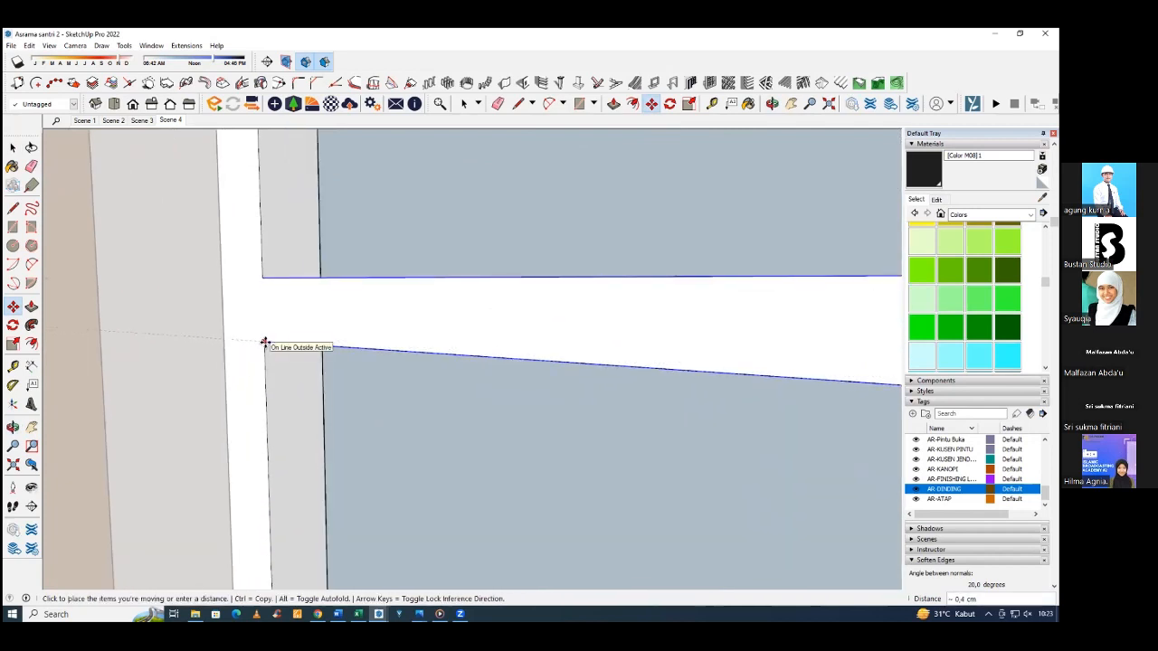
key(Escape)
scroll(240, 351, up, 3)
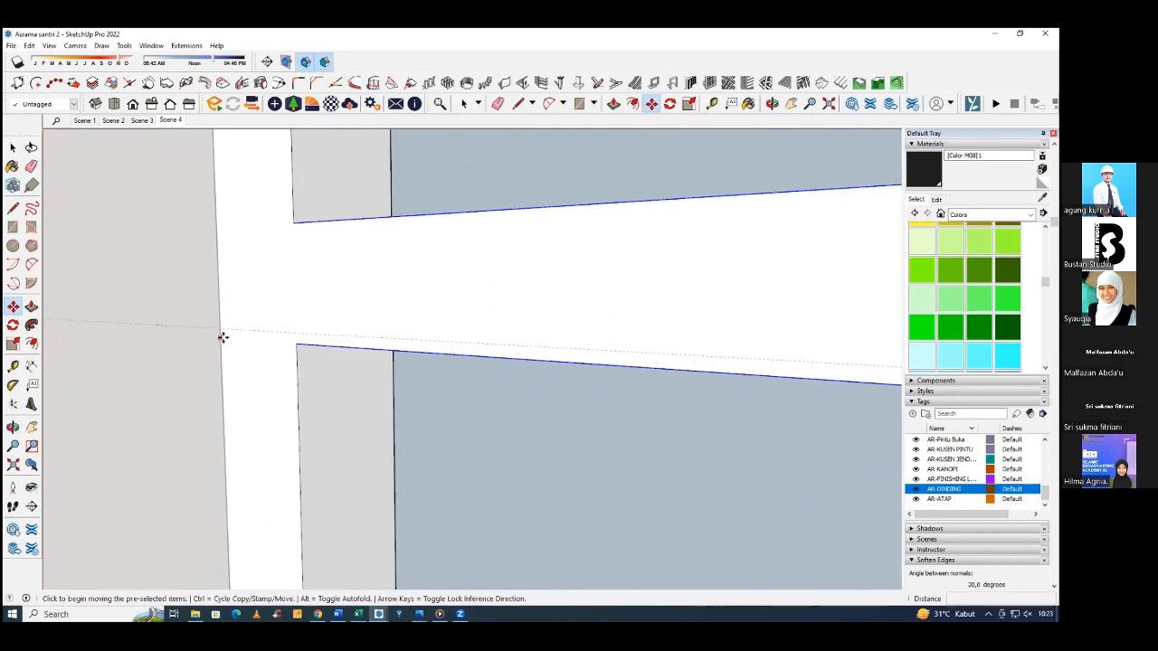
click(222, 338)
key(Escape)
Select the lower horizontal divider and move it up so that its lower edge aligns with the lower guide.
scroll(284, 331, down, 5)
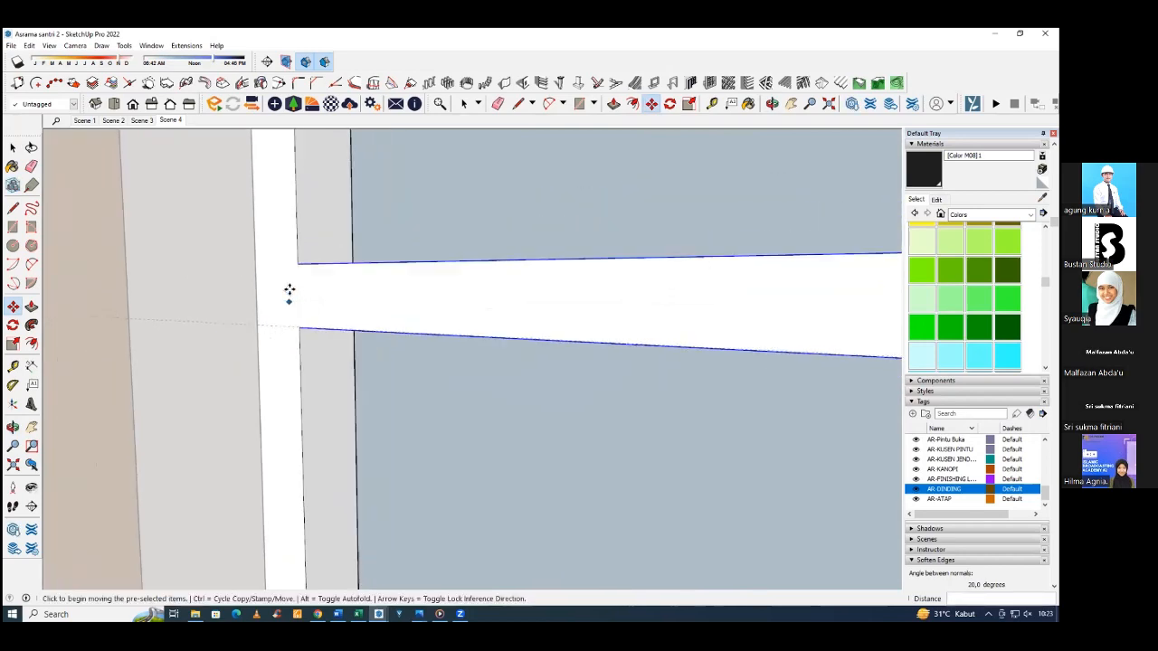
middle_drag(291, 303, 398, 324)
scroll(349, 333, down, 2)
key(space)
scroll(288, 464, down, 1)
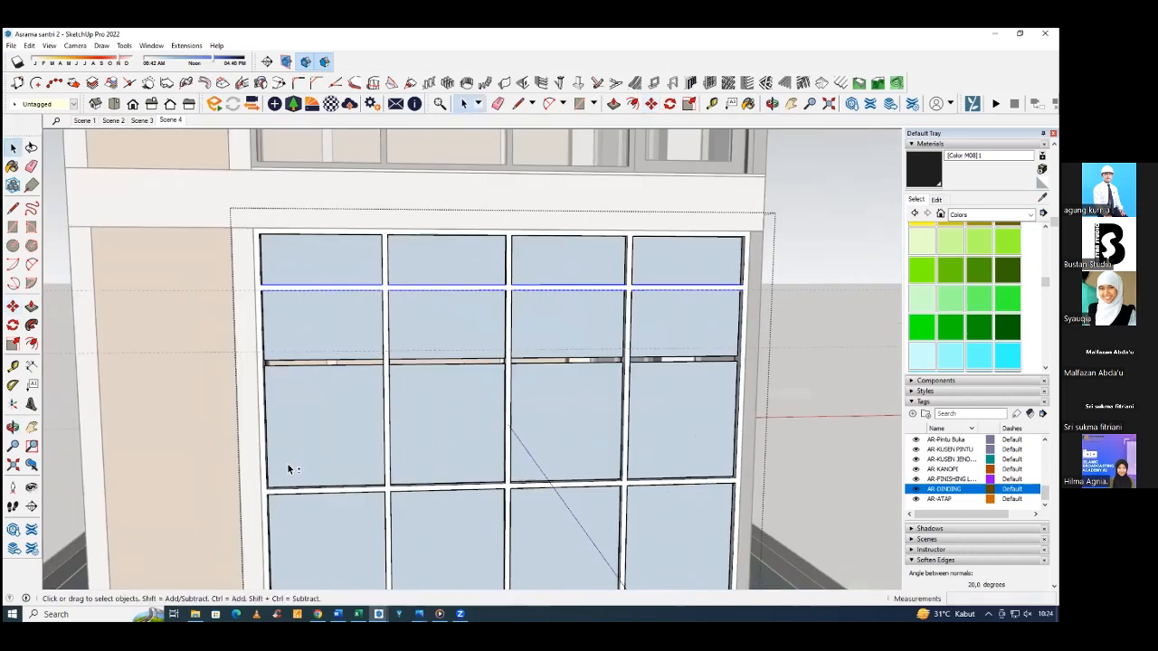
shift+middle_drag(287, 464, 260, 424)
drag(192, 426, 199, 435)
drag(673, 459, 730, 452)
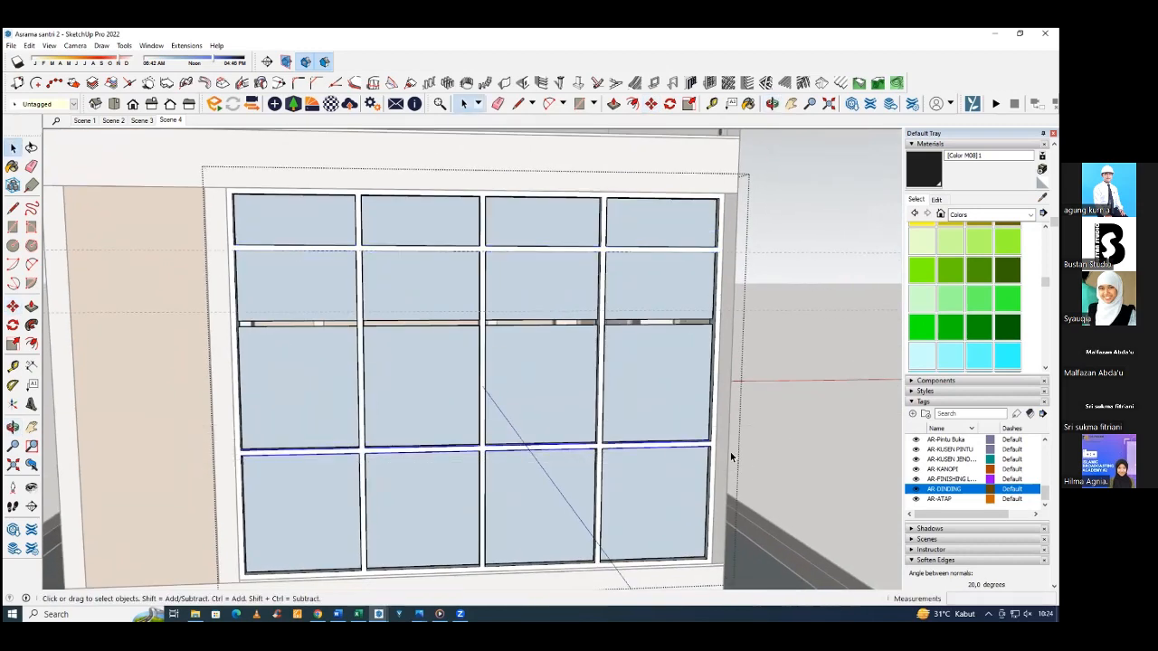
scroll(721, 447, up, 3)
key(m)
click(700, 443)
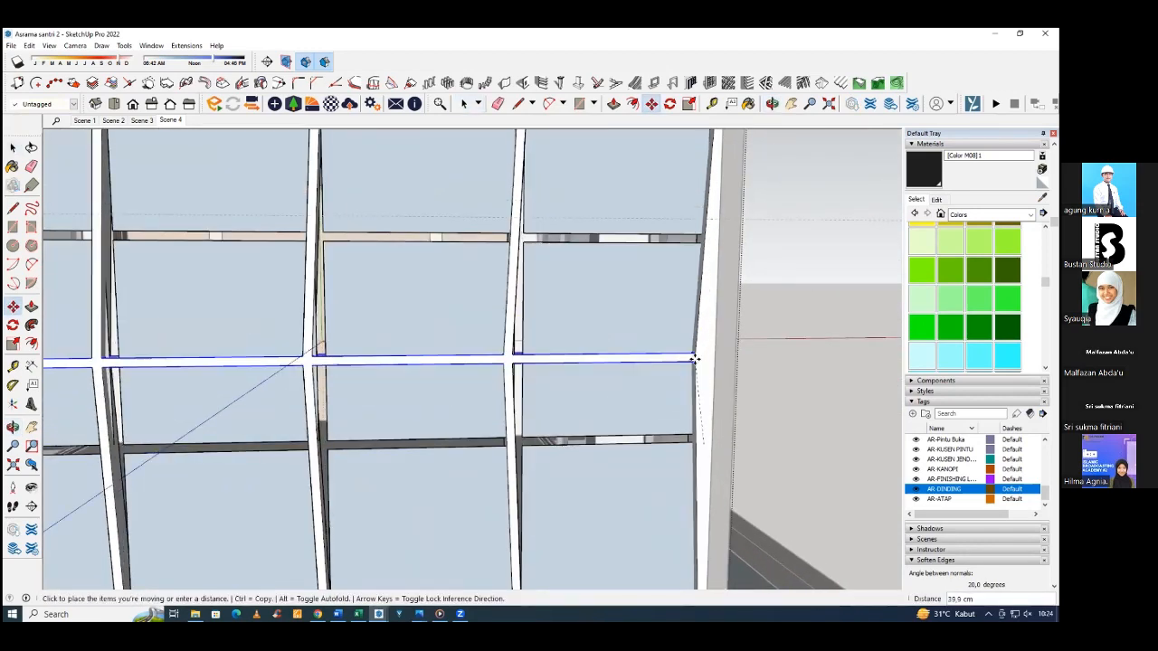
key(Escape)
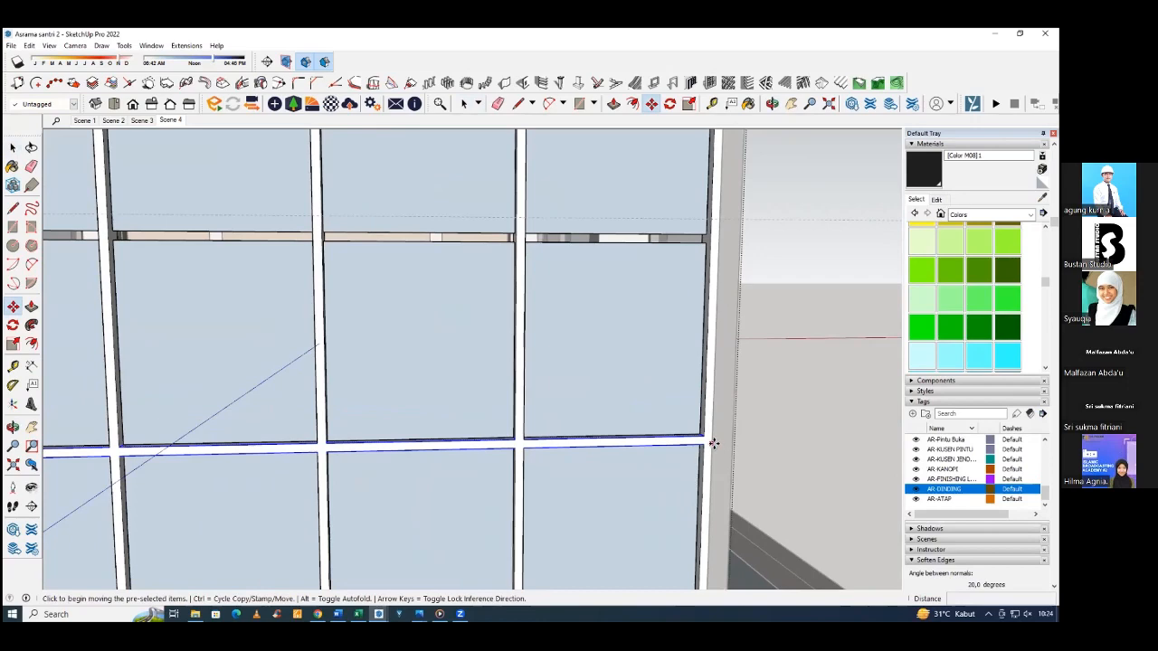
click(714, 445)
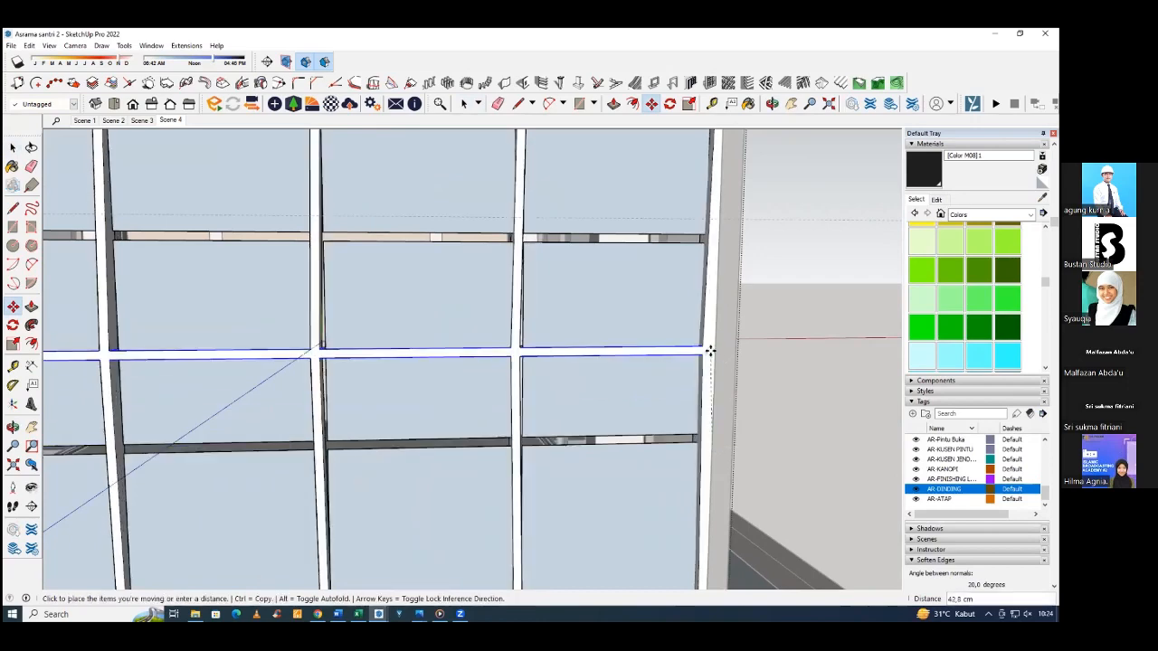
scroll(712, 262, up, 5)
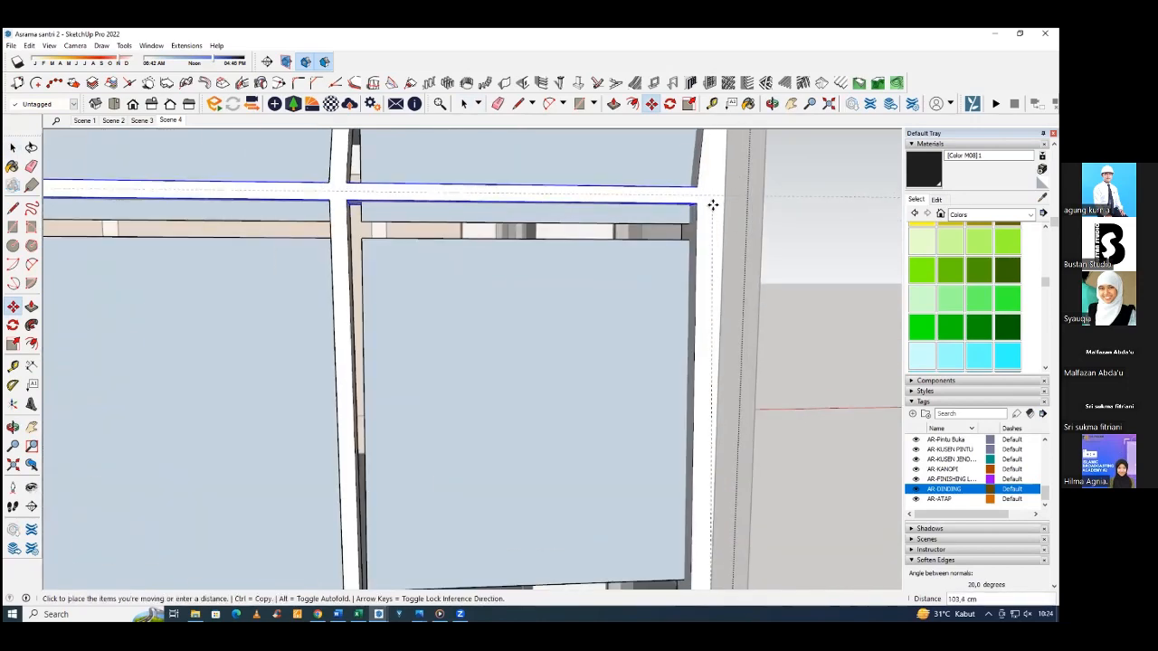
scroll(719, 200, up, 3)
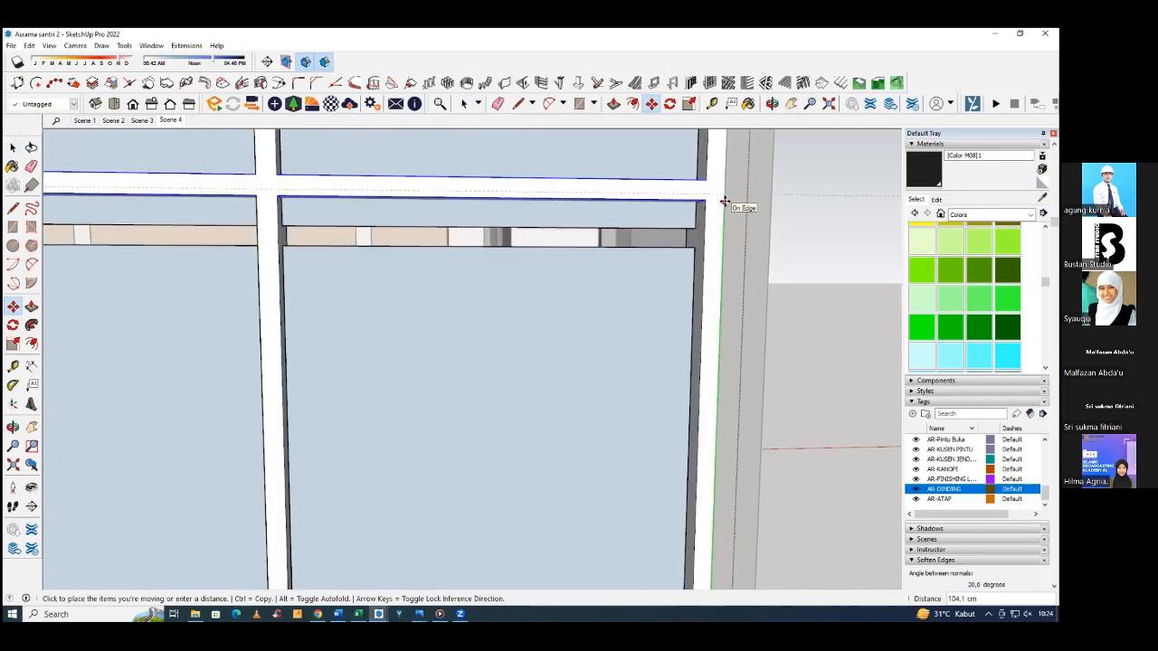
click(728, 199)
scroll(723, 197, up, 4)
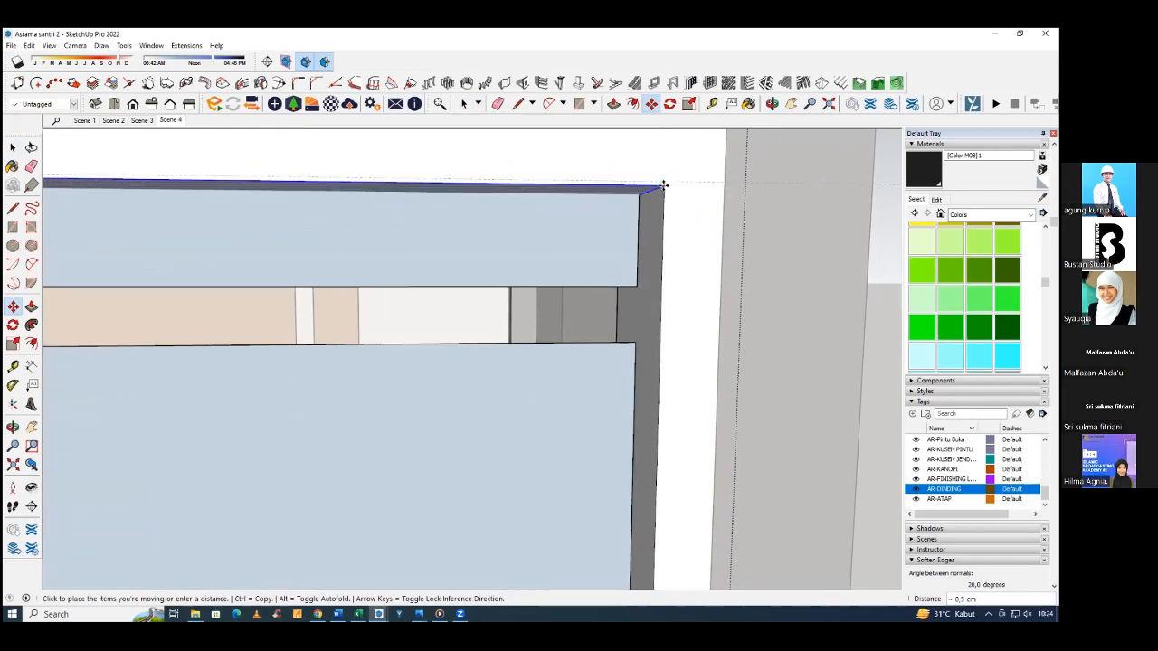
click(722, 193)
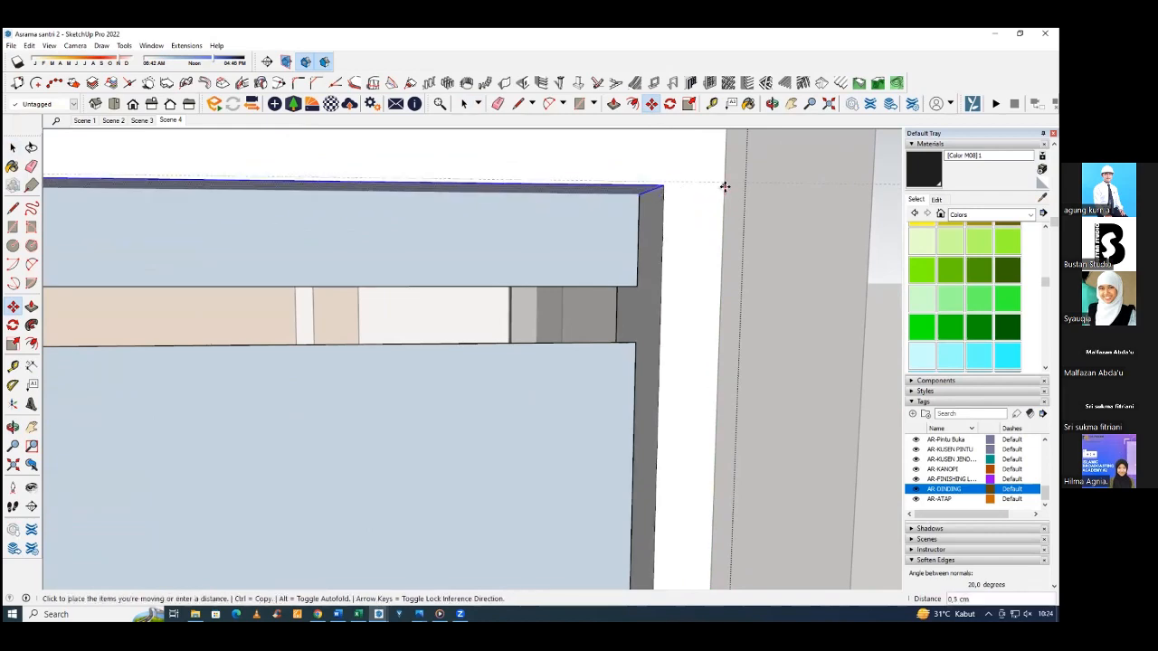
click(727, 183)
scroll(696, 257, down, 8)
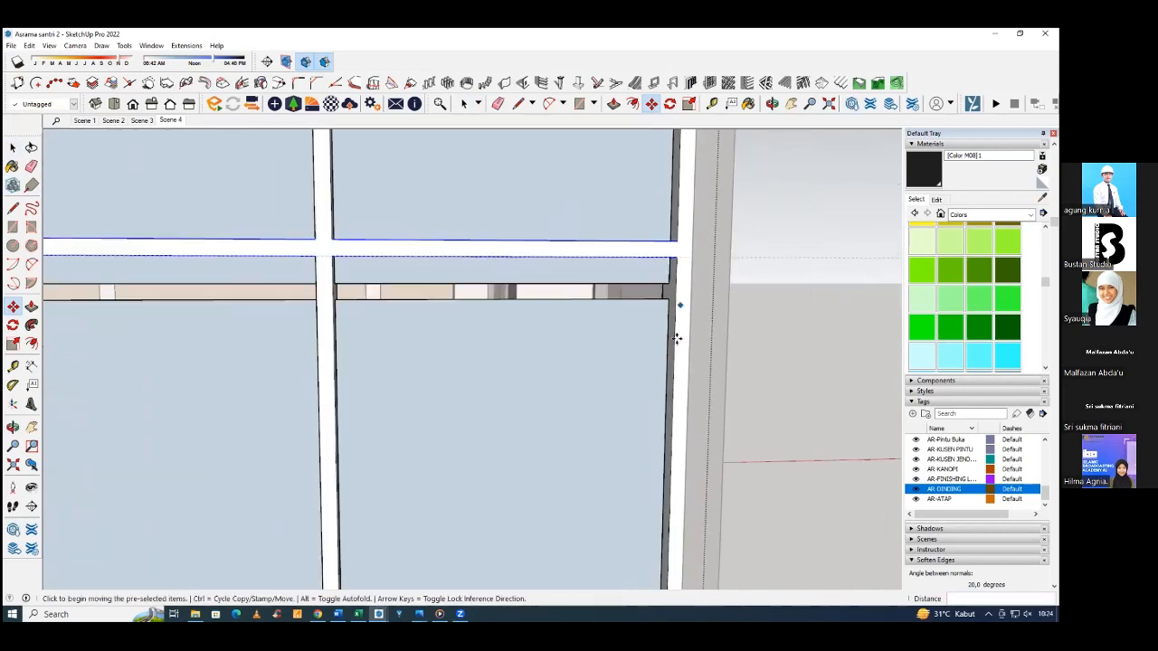
Leave the frame's editing context and open the panel's glass panes for editing.
middle_drag(643, 372, 507, 378)
key(space)
key(Escape)
middle_drag(452, 382, 347, 374)
double_click(406, 389)
click(399, 395)
click(474, 397)
click(347, 375)
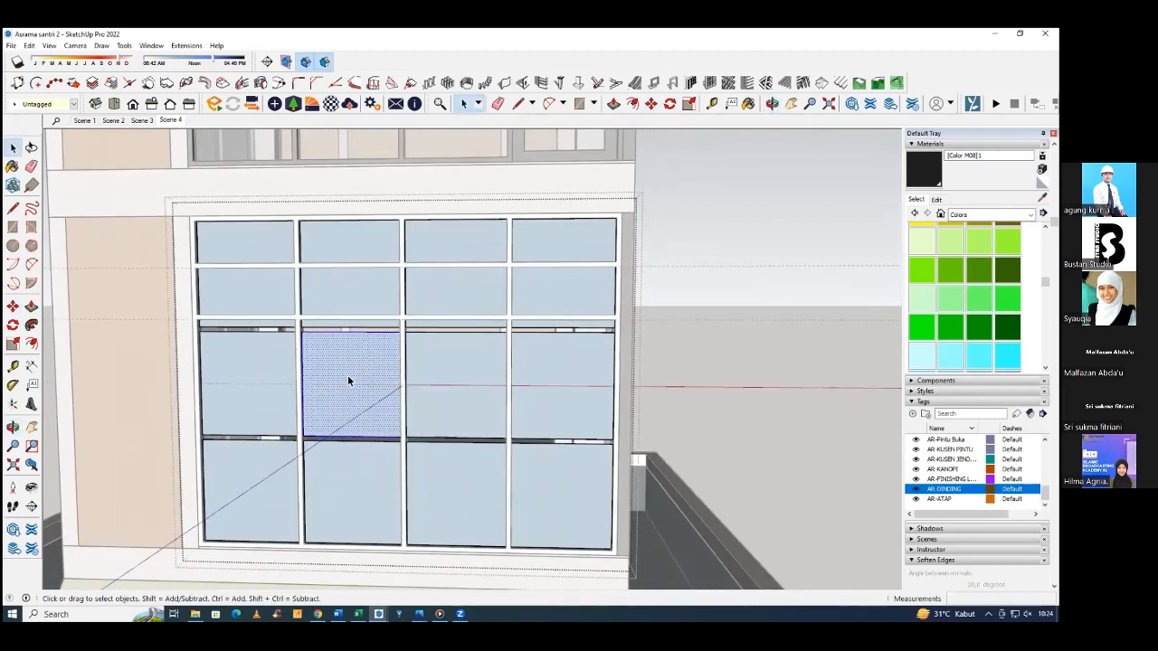
click(285, 375)
drag(163, 327, 698, 432)
Delete the four glass panes in the middle row of the ground-floor panel.
click(235, 362)
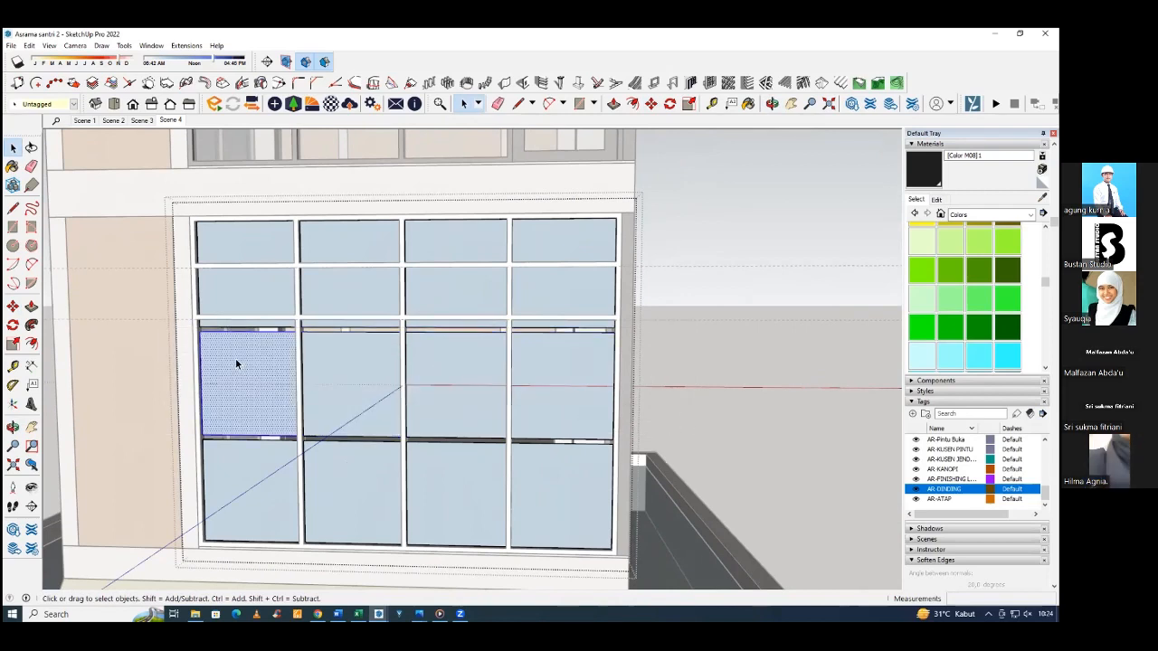
key(Delete)
click(348, 386)
key(Delete)
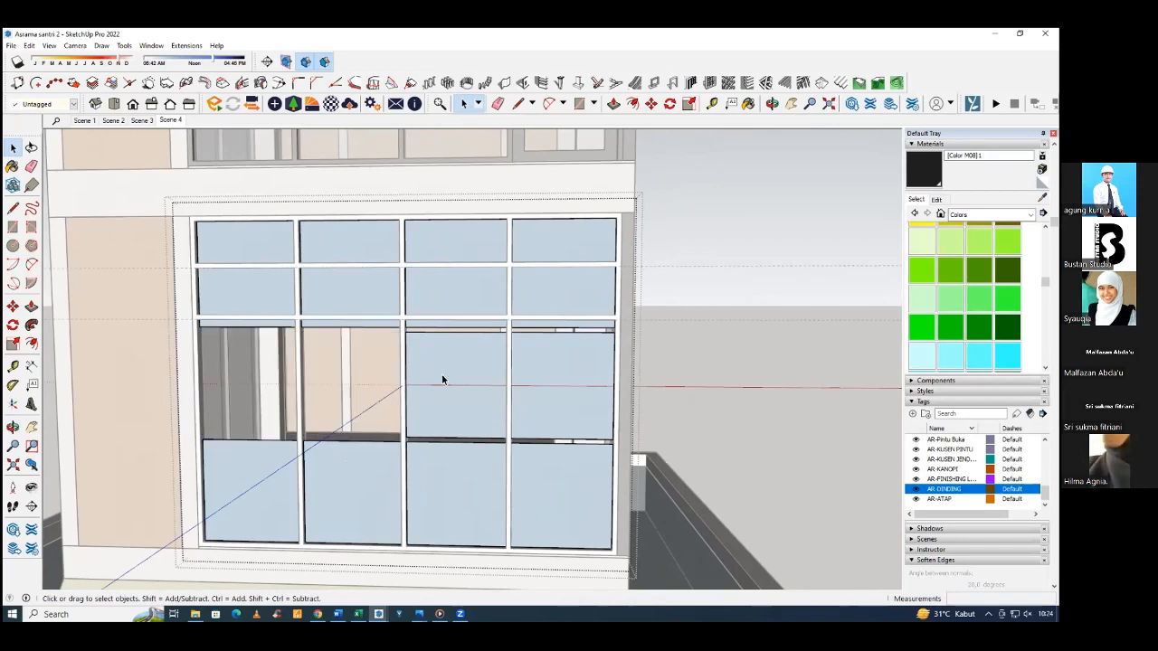
click(441, 376)
key(Delete)
click(534, 375)
key(Delete)
Scale the four upper glass panes vertically so their lower edges meet the lower horizontal divider of the ground-floor panel.
middle_drag(536, 374, 443, 475)
click(443, 481)
click(341, 299)
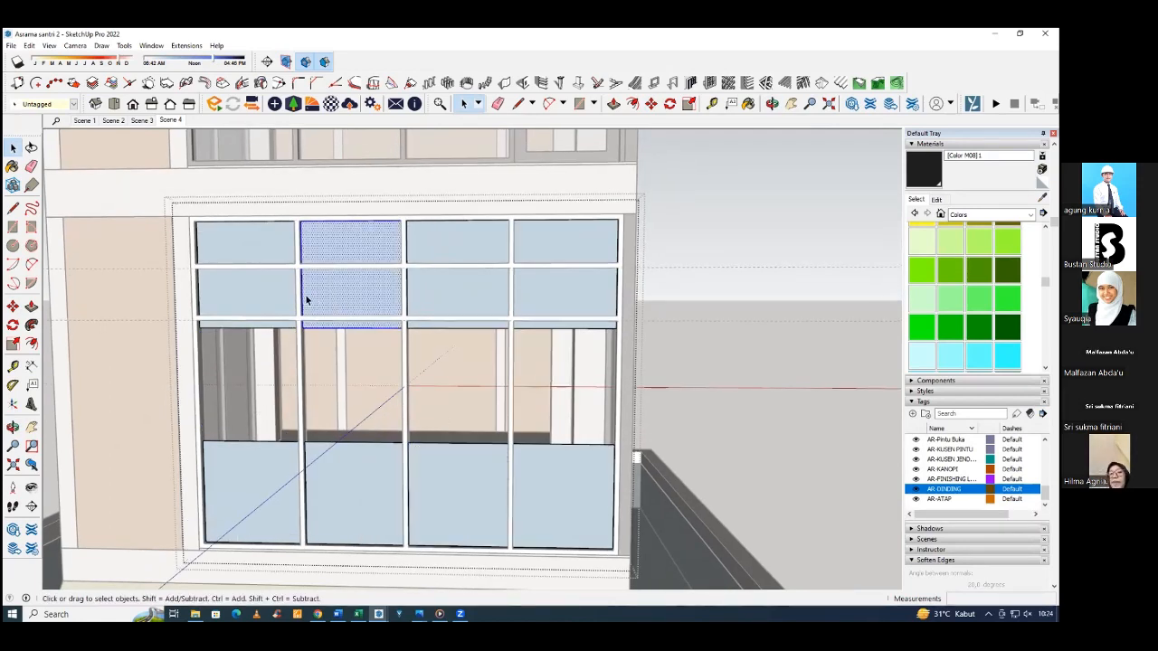
ctrl+click(249, 314)
ctrl+click(493, 284)
ctrl+click(538, 289)
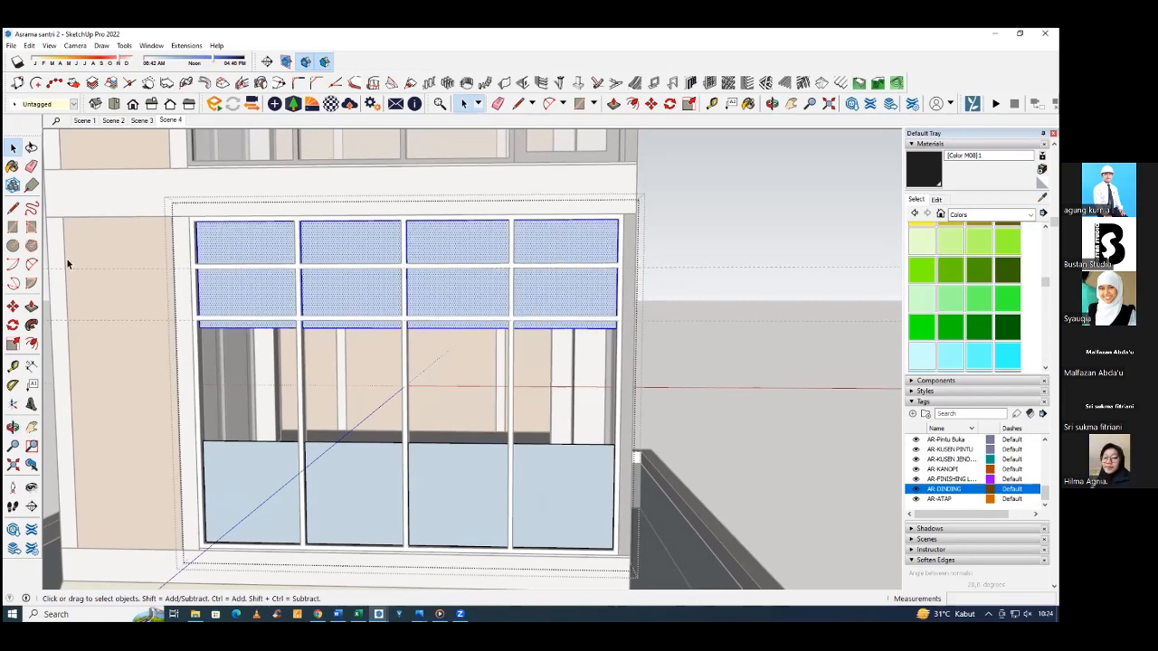
drag(127, 190, 387, 262)
drag(586, 349, 588, 351)
scroll(561, 329, up, 5)
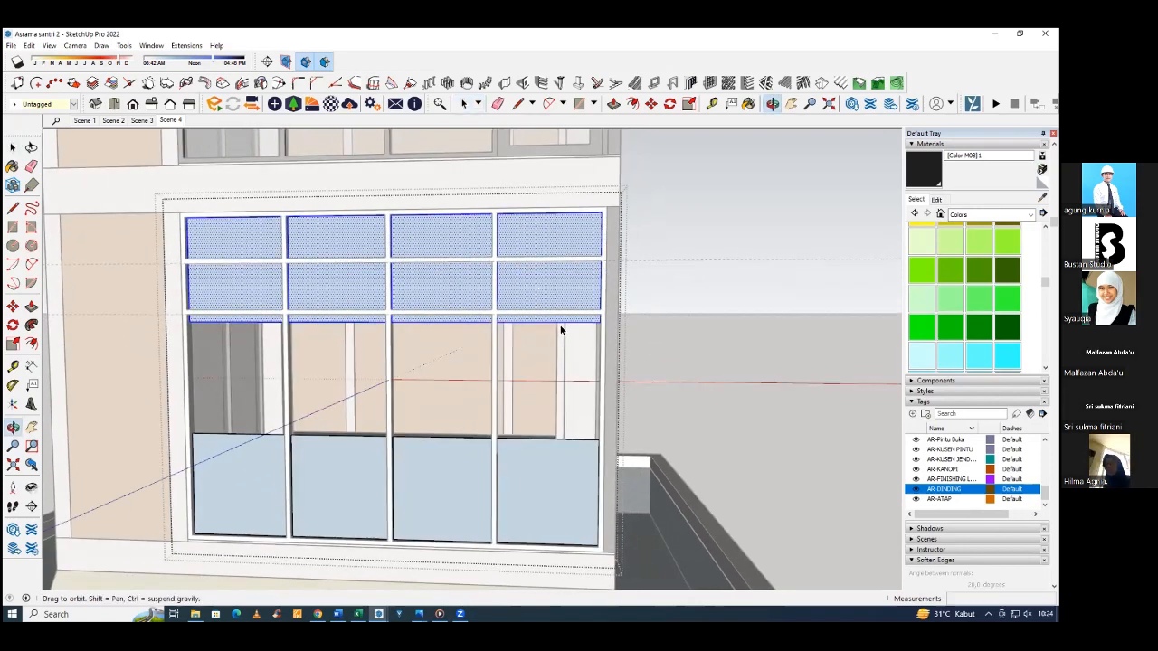
key(s)
click(407, 308)
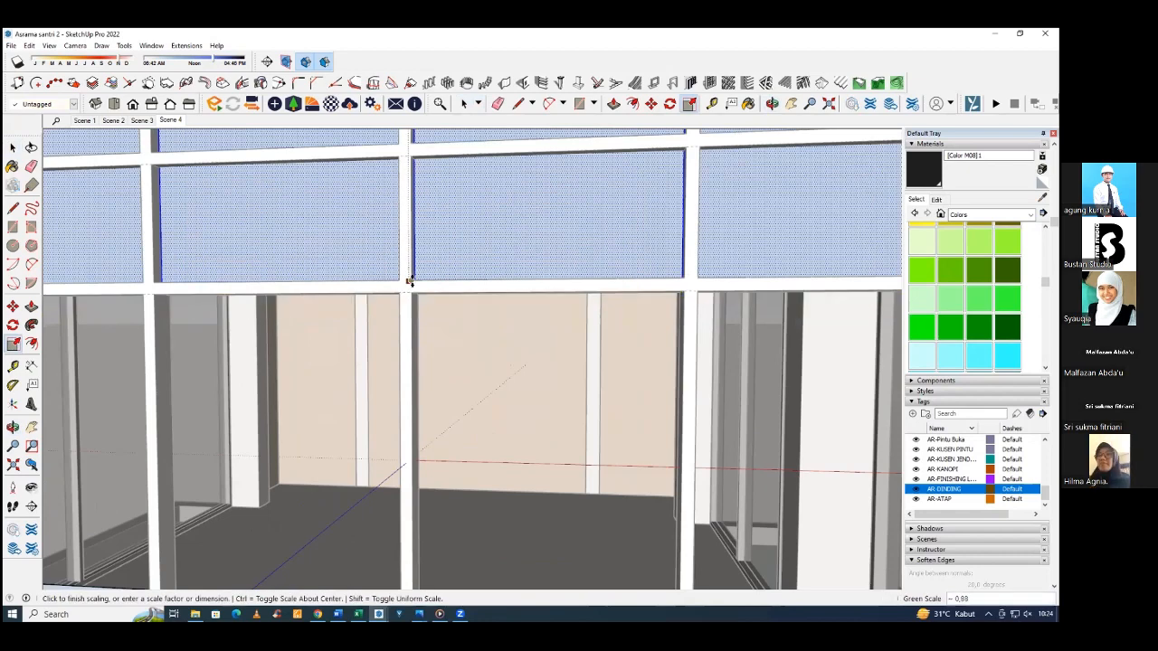
click(409, 281)
scroll(473, 325, down, 5)
scroll(393, 313, up, 3)
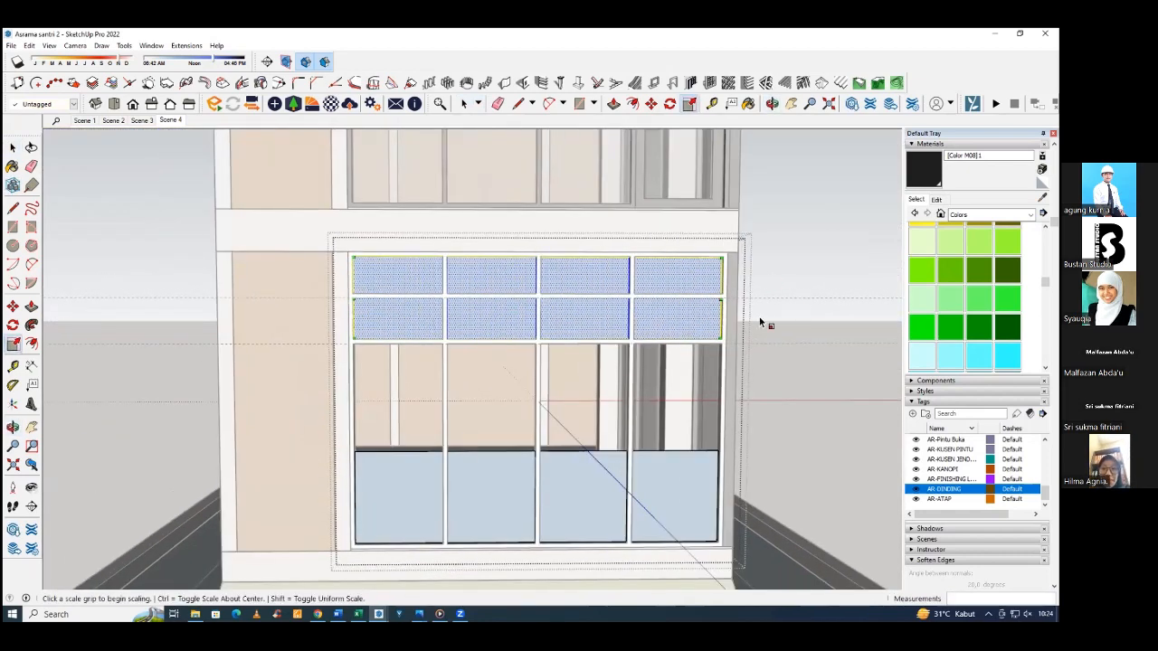
key(space)
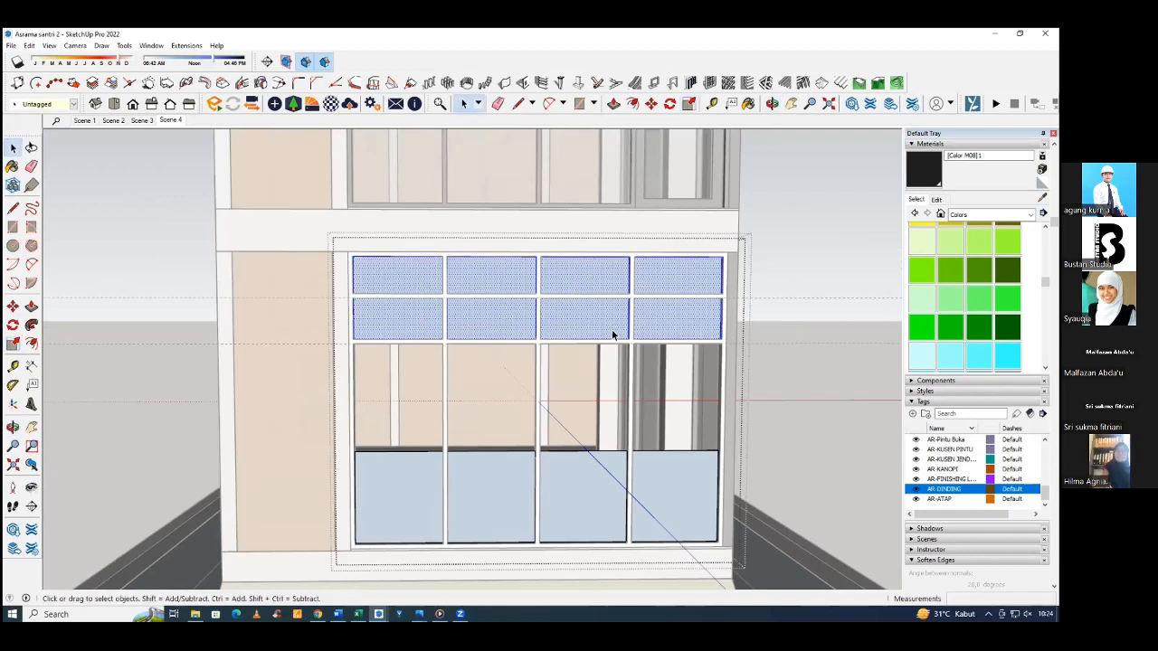
Scale the four bottom glass panes up to the lower horizontal divider and leave the panel's editing context.
middle_drag(611, 330, 429, 274)
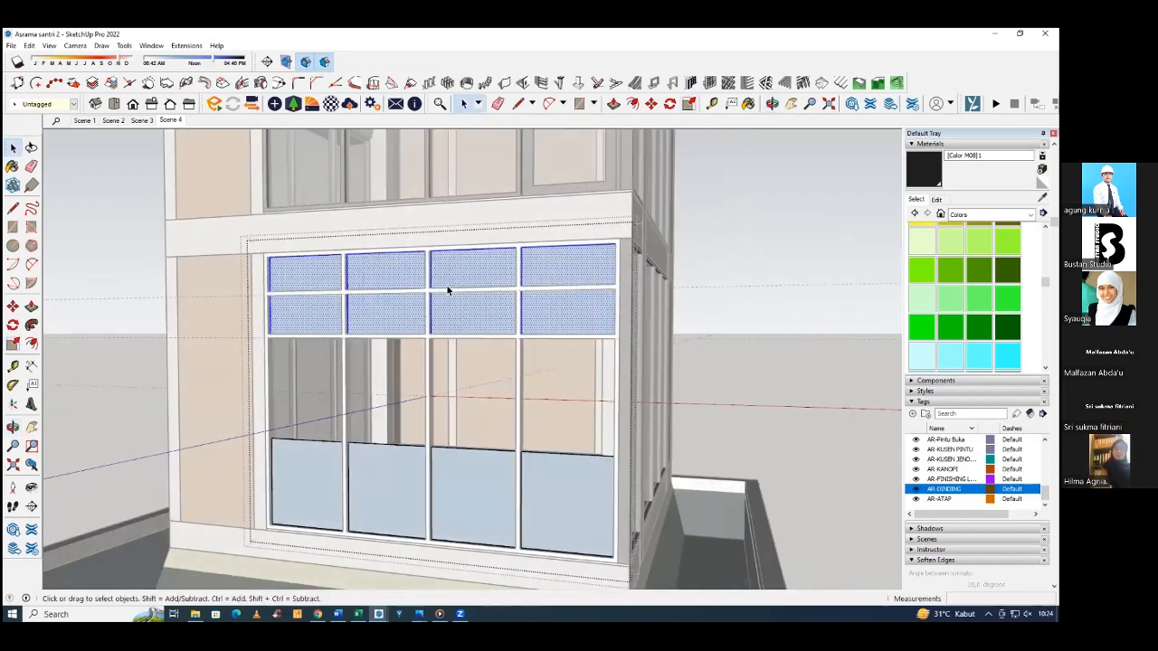
click(295, 470)
ctrl+click(373, 466)
ctrl+click(452, 460)
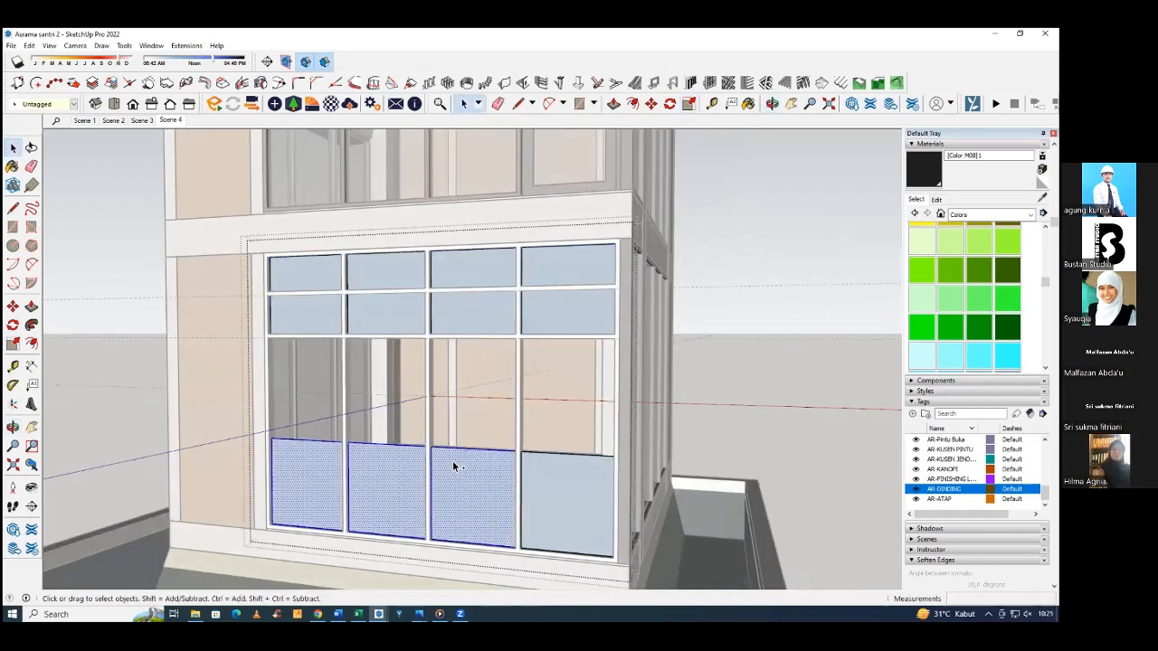
middle_drag(452, 461, 428, 484)
ctrl+click(560, 493)
key(s)
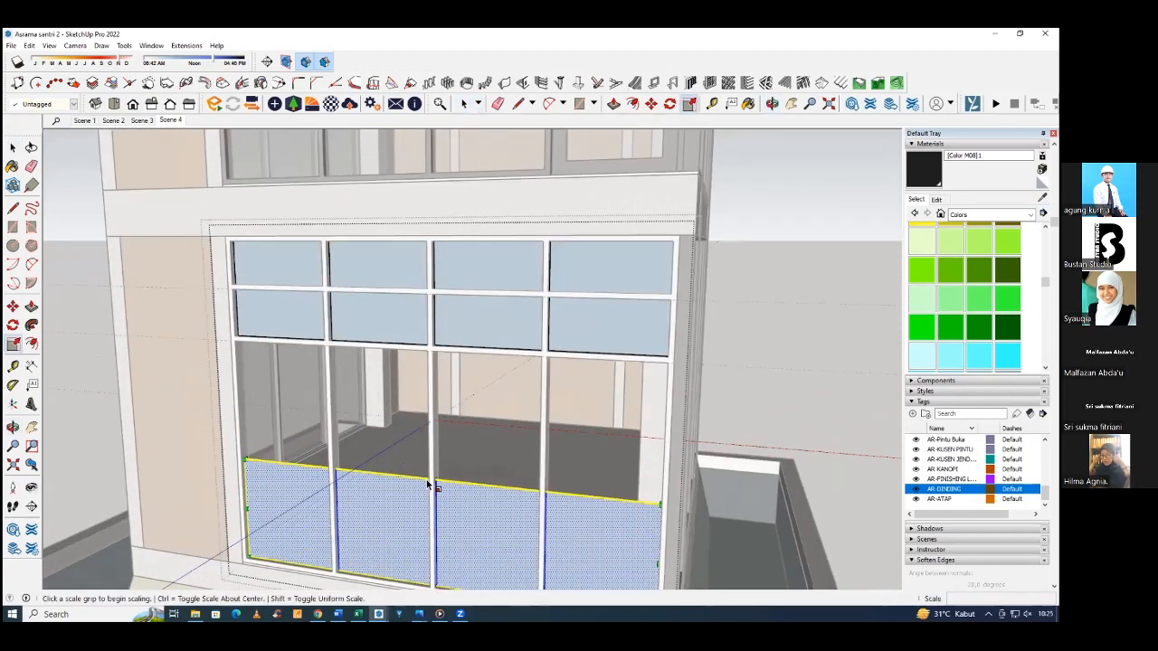
click(433, 480)
click(435, 352)
middle_drag(492, 404, 590, 362)
key(space)
key(Escape)
scroll(311, 325, up, 4)
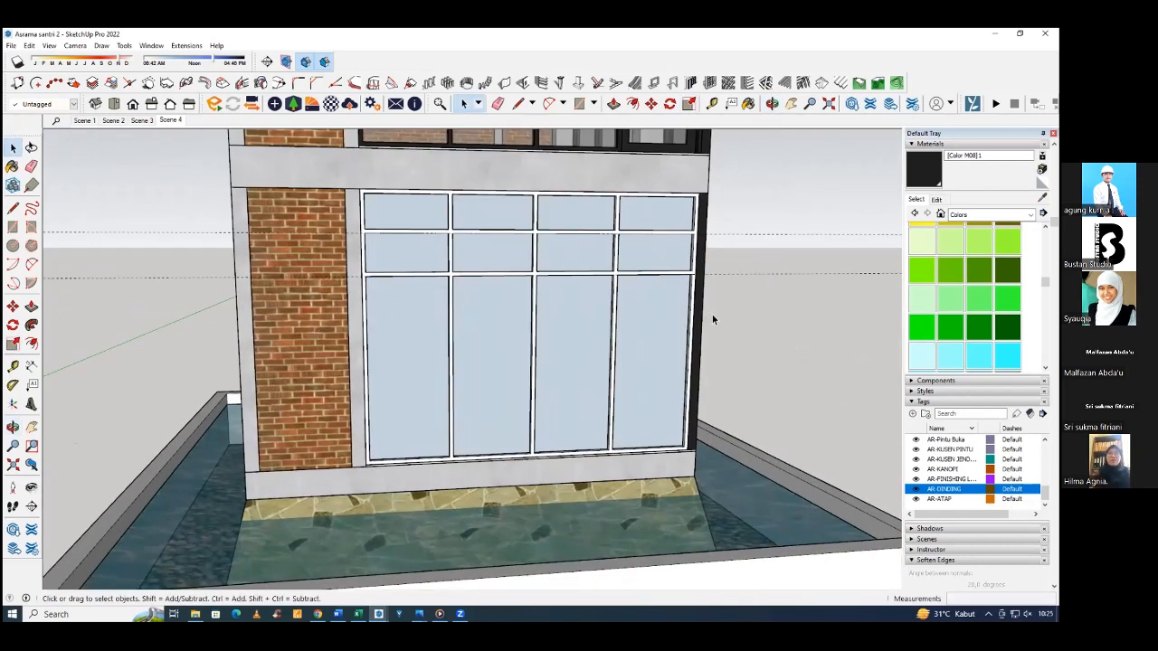
Push the bottom frame rail below the bay nearest the building corner by 4 cm and erase the leftover edge.
middle_drag(521, 407, 463, 504)
scroll(462, 504, up, 5)
key(p)
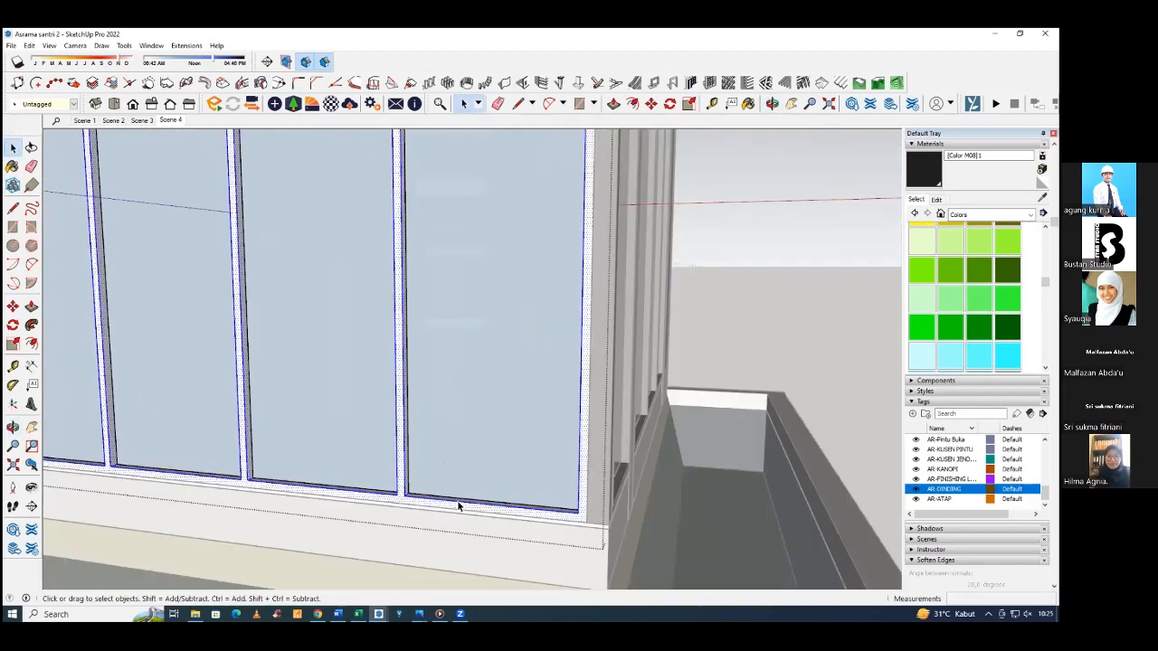
click(456, 504)
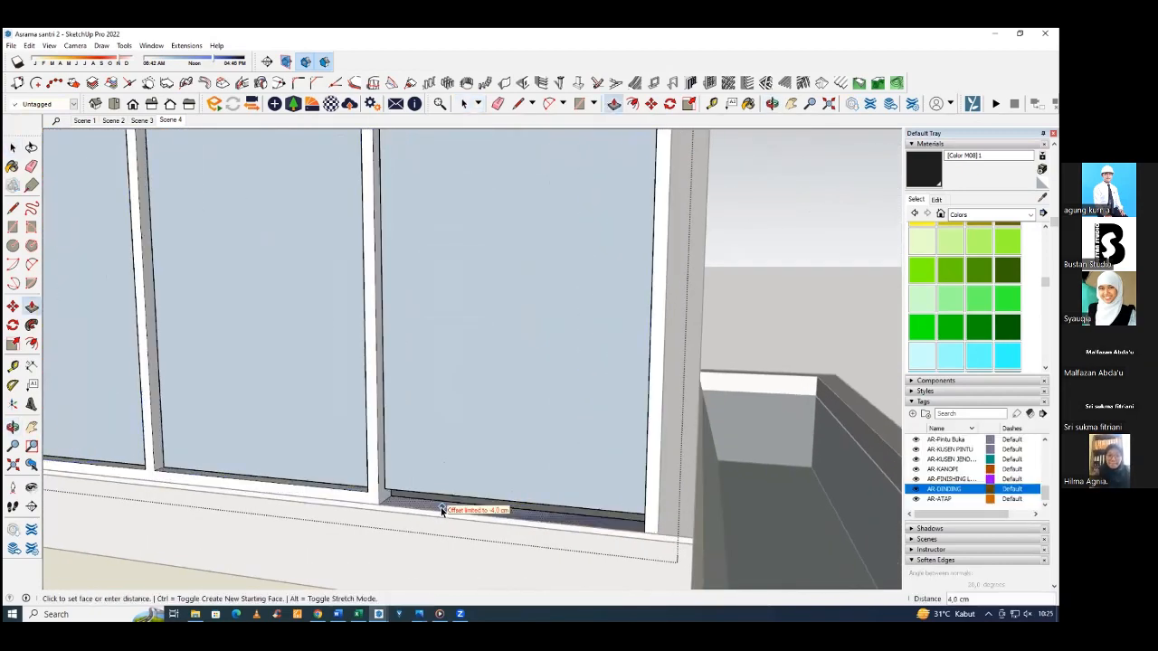
click(438, 513)
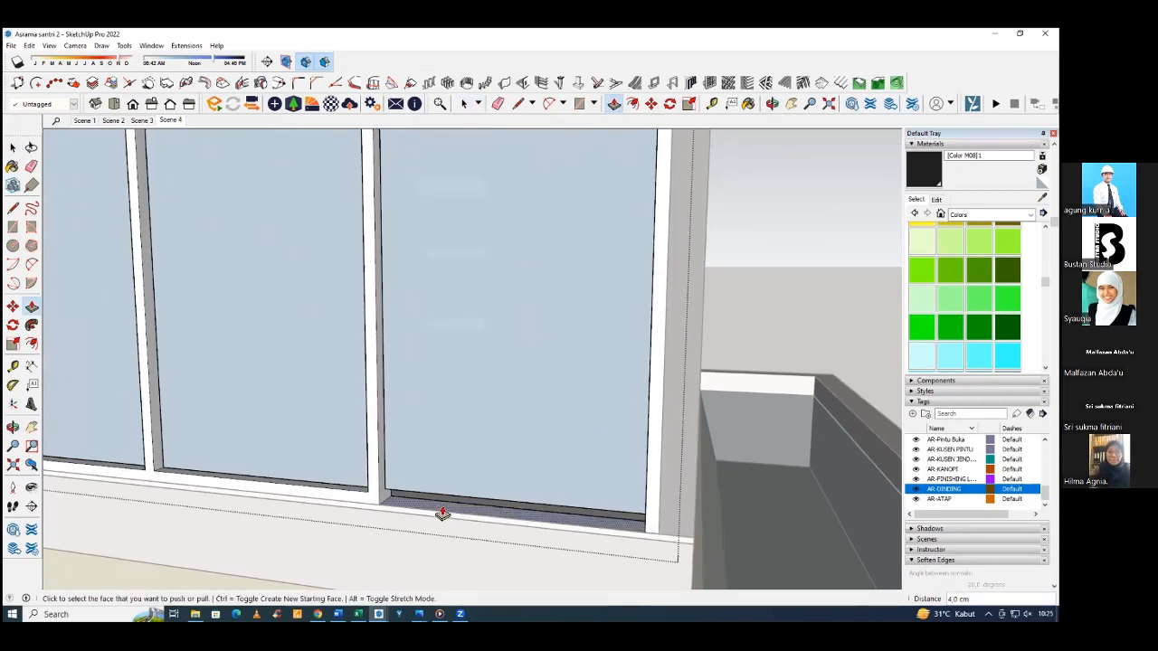
key(e)
drag(445, 516, 443, 513)
scroll(444, 493, down, 3)
Open the glass pane of that corner bay and scale it down to fill the gap left by the removed rail.
key(space)
mouse_move(444, 492)
middle_down()
mouse_move(510, 480)
mouse_move(491, 495)
middle_up()
double_click(491, 495)
click(489, 496)
key(s)
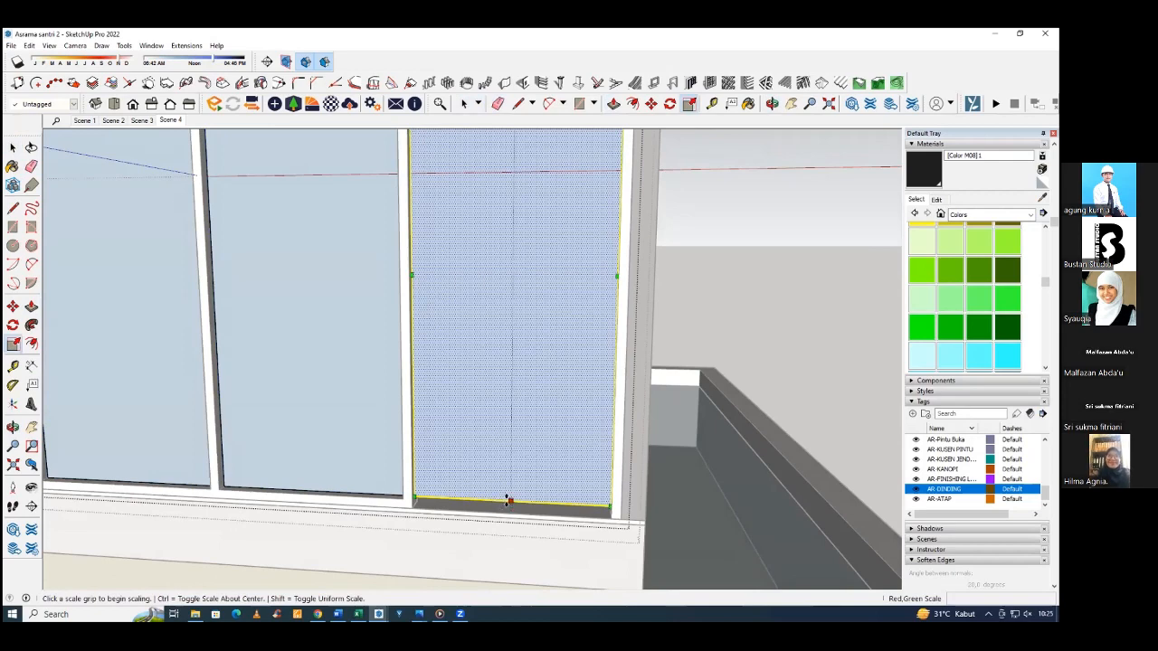
click(507, 500)
click(508, 514)
scroll(425, 494, down, 4)
middle_drag(434, 494, 457, 471)
key(space)
Offset the outline of the corner bay's glass pane inward by 10 cm to form a door frame.
click(575, 479)
scroll(506, 432, up, 2)
click(497, 438)
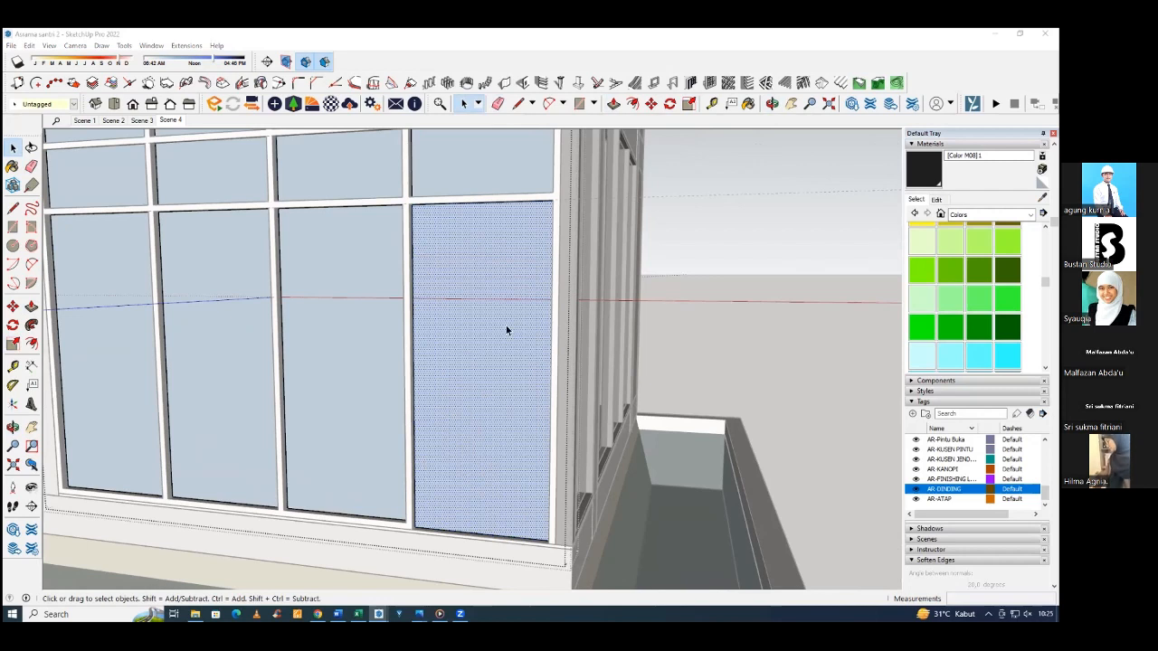
key(f)
click(472, 331)
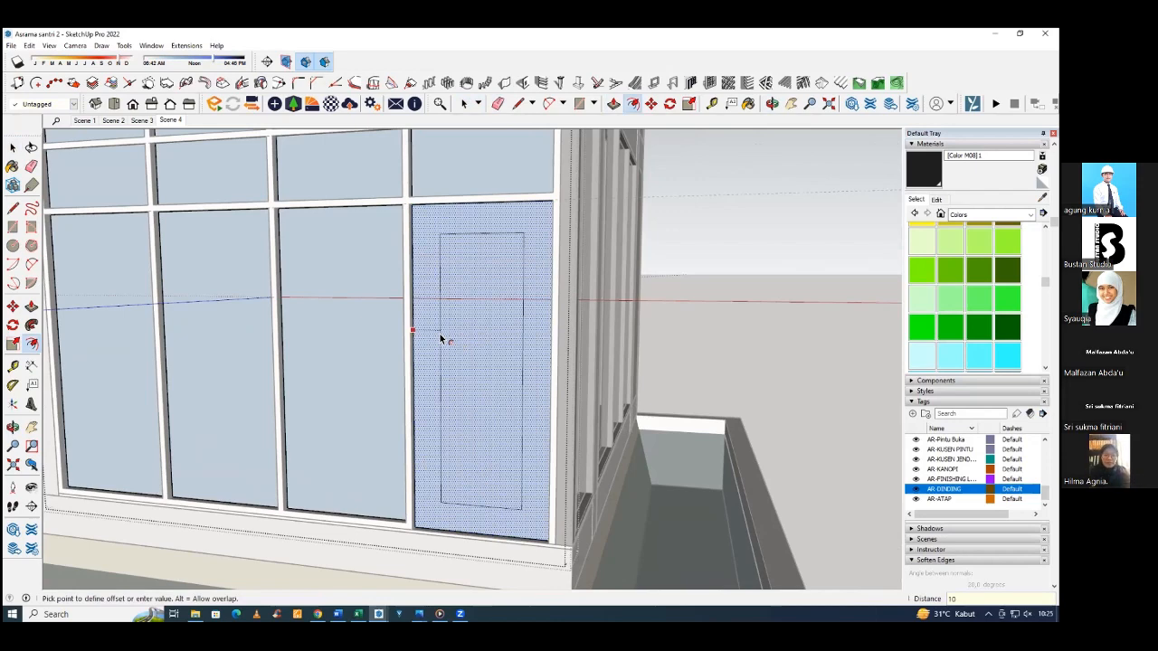
text(10)
key(Return)
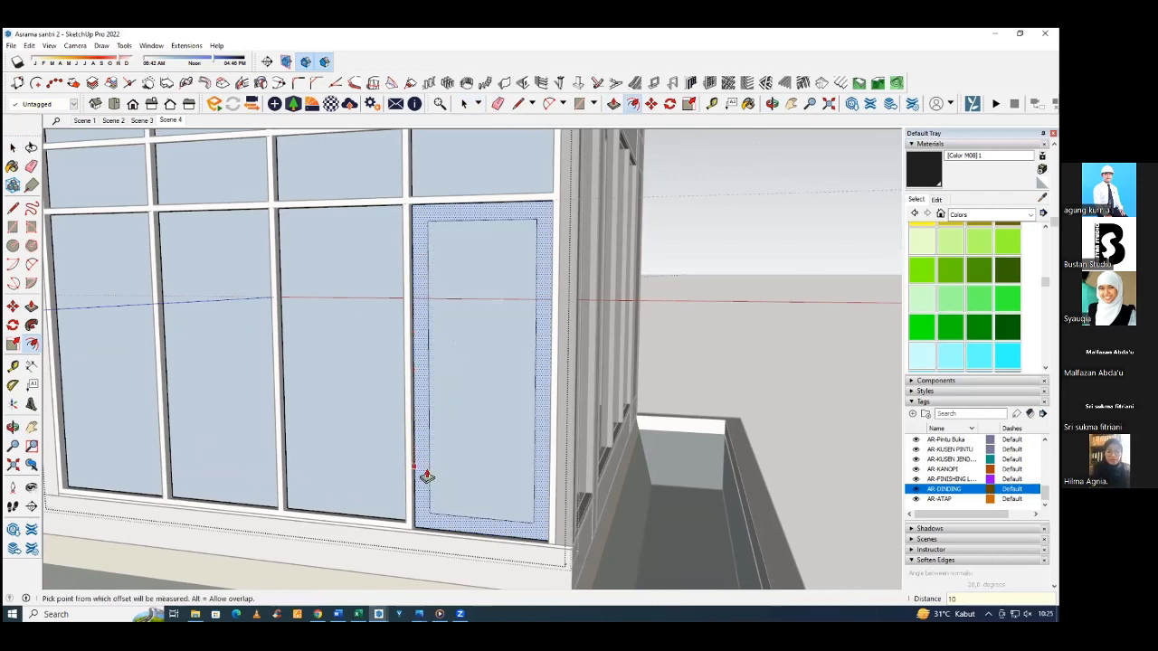
Extrude the door frame border by 4 cm and push/pull the inner door pane by 2 cm.
middle_drag(422, 481, 373, 545)
key(Return)
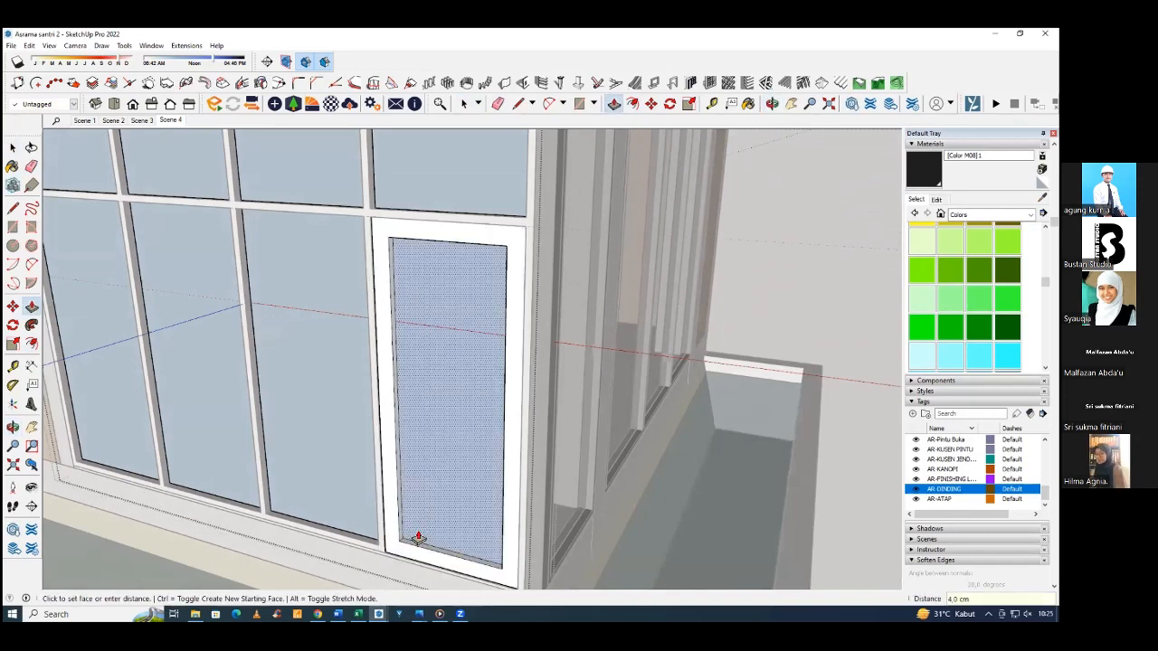
scroll(418, 532, up, 2)
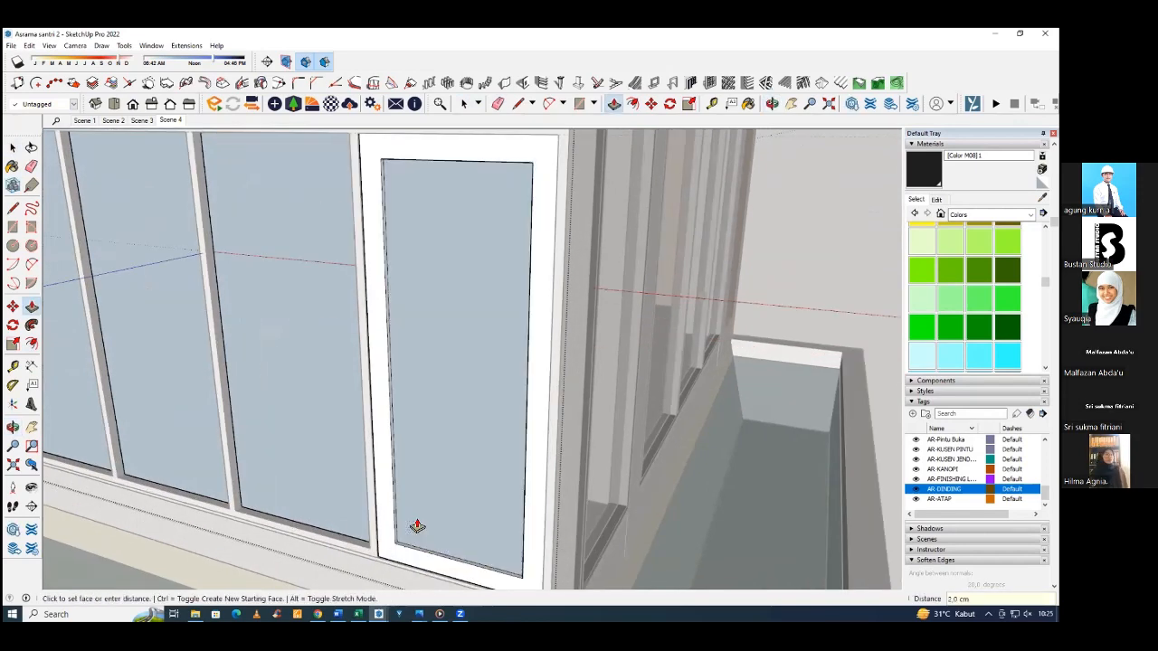
middle_drag(413, 496, 426, 462)
key(space)
scroll(420, 436, down, 3)
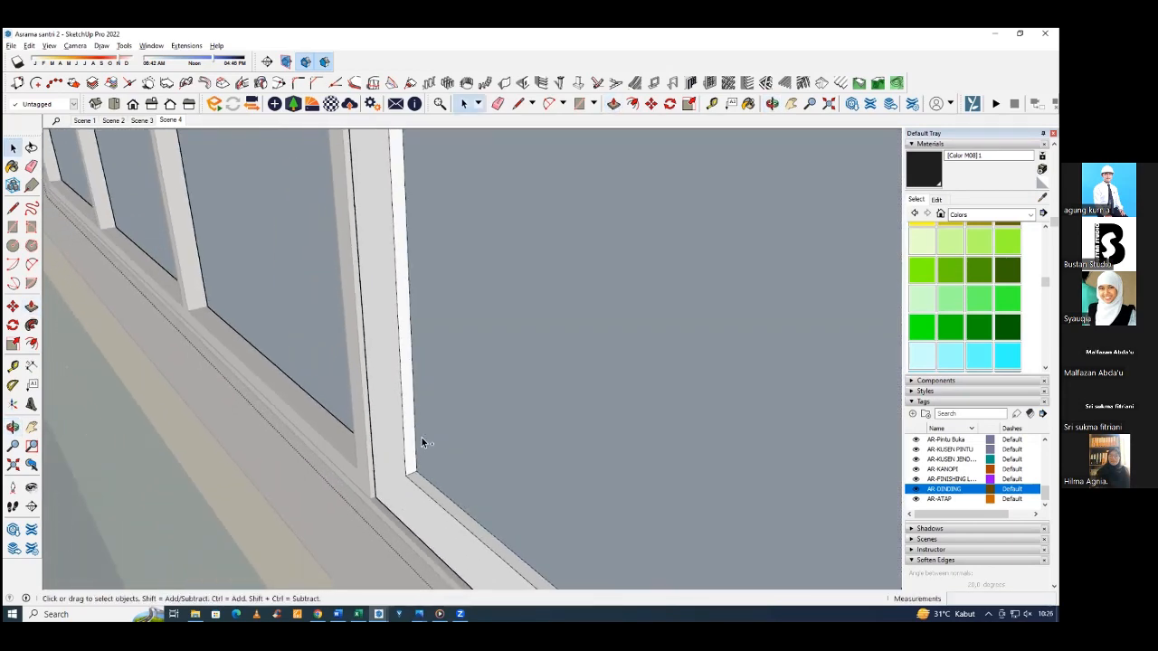
Sample Translucent Glass Gray from an existing window and paint the door pane and the three large lower panes with it.
click(474, 412)
middle_drag(443, 417, 547, 338)
scroll(487, 406, down, 3)
scroll(515, 360, down, 3)
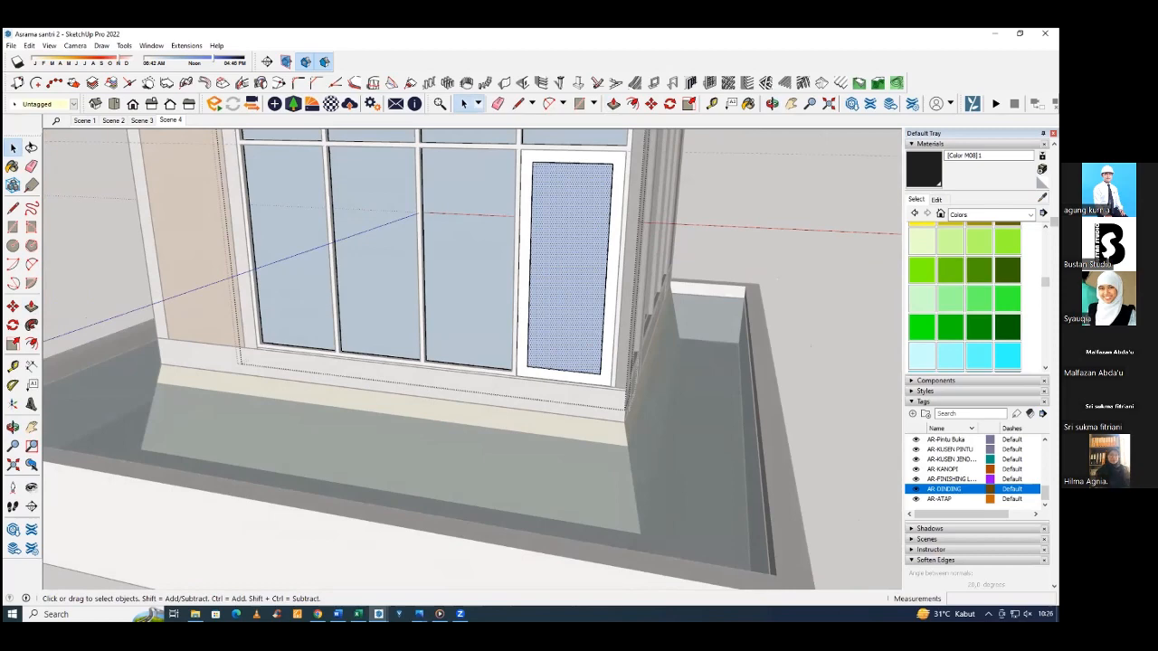
click(1042, 198)
scroll(589, 290, down, 2)
mouse_move(589, 290)
middle_down()
mouse_move(585, 271)
mouse_move(560, 263)
middle_up()
click(601, 257)
middle_drag(501, 301, 583, 319)
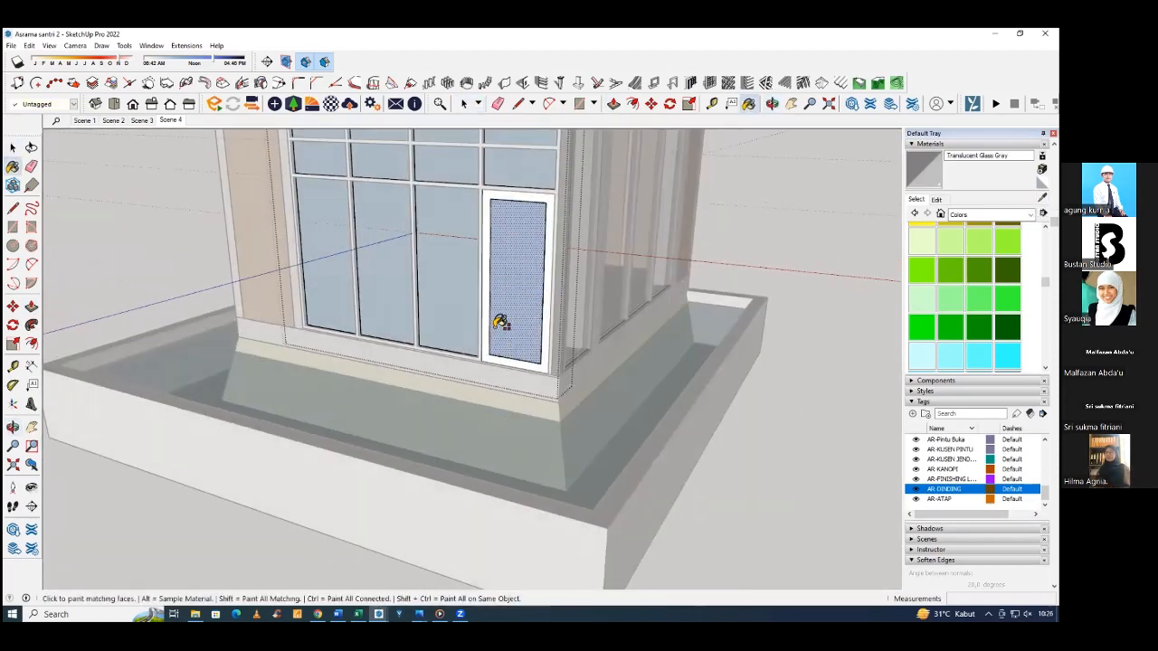
middle_drag(501, 323, 563, 336)
click(543, 332)
click(489, 323)
click(423, 284)
click(366, 277)
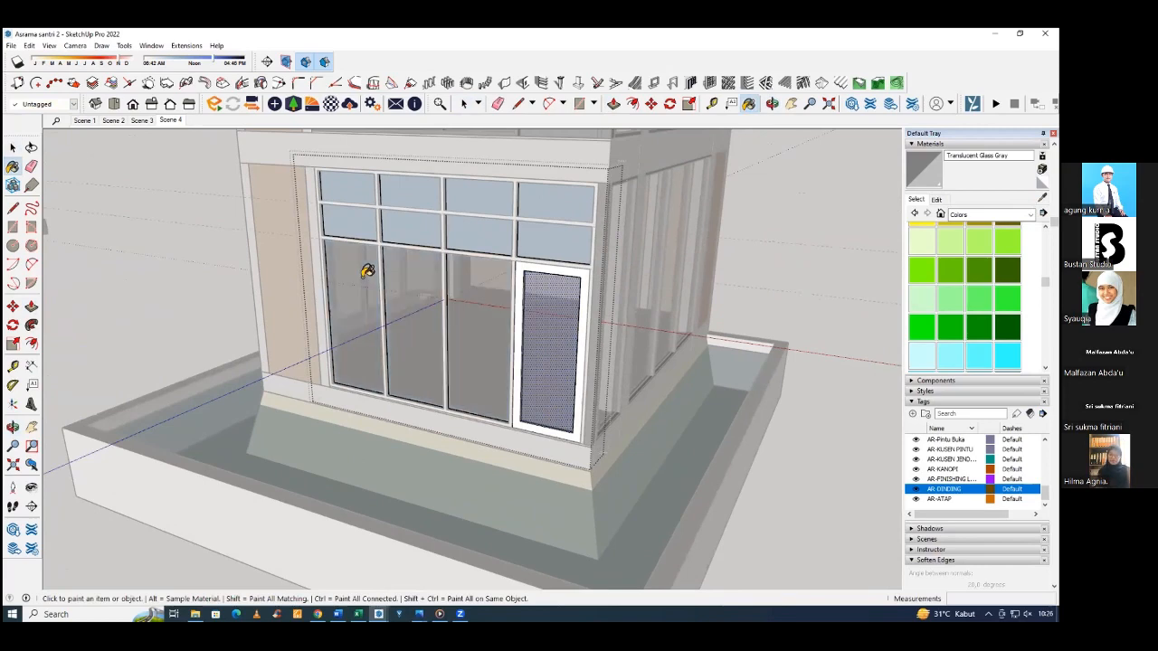
Paint the four upper glass panes with Translucent Glass Gray and leave the glass editing context.
click(370, 206)
click(412, 217)
click(488, 220)
click(555, 226)
mouse_move(455, 269)
middle_down()
mouse_move(589, 328)
mouse_move(535, 246)
mouse_move(503, 256)
mouse_move(537, 266)
mouse_move(478, 233)
mouse_move(476, 320)
mouse_move(530, 142)
middle_up()
mouse_move(549, 282)
middle_down()
mouse_move(421, 269)
mouse_move(618, 338)
middle_up()
key(space)
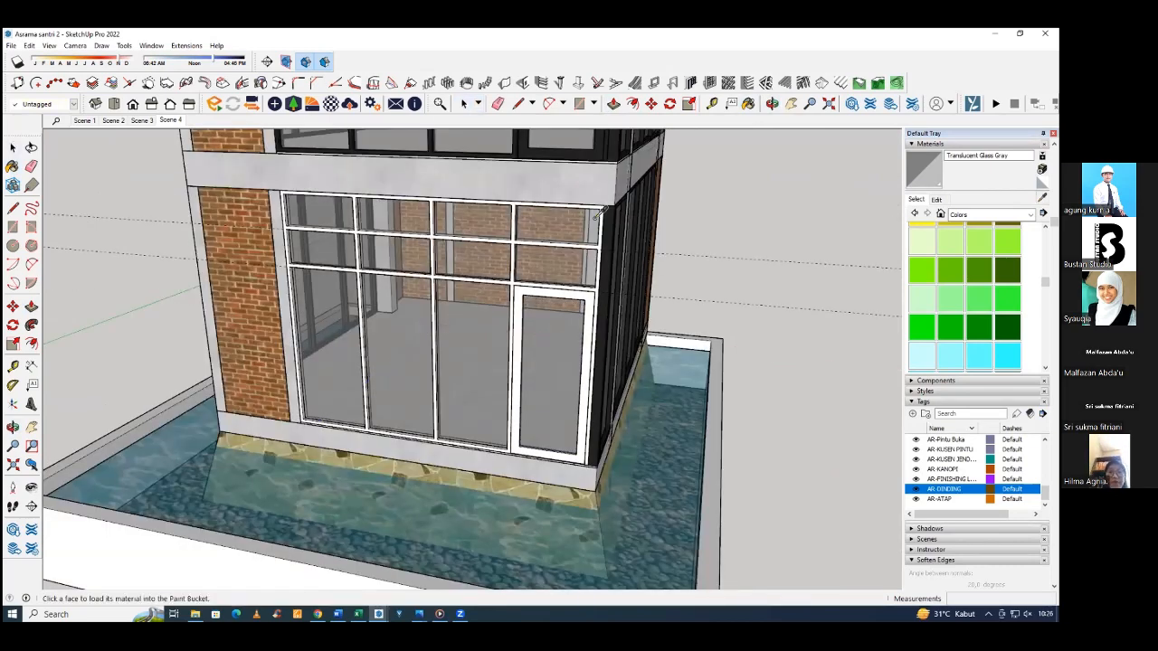
Sample the dark Color M08 material from the adjacent side frame and paint the panel's white frame and door frame with it.
scroll(598, 213, up, 4)
alt+click(600, 287)
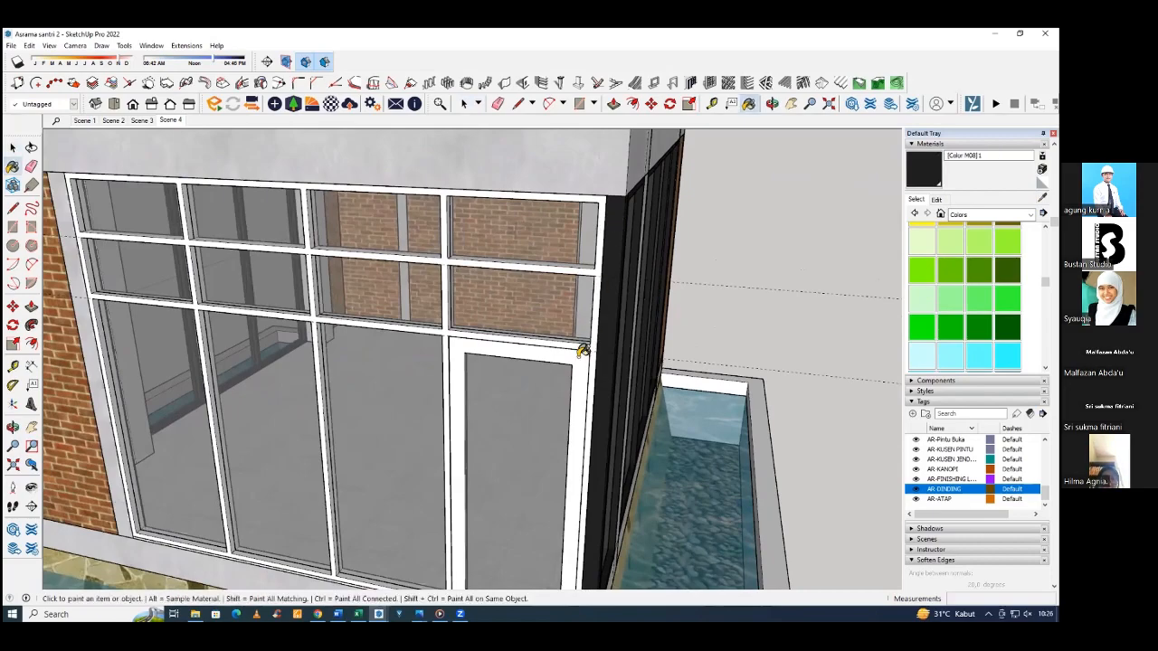
click(583, 351)
middle_drag(615, 299, 695, 233)
scroll(762, 257, down, 4)
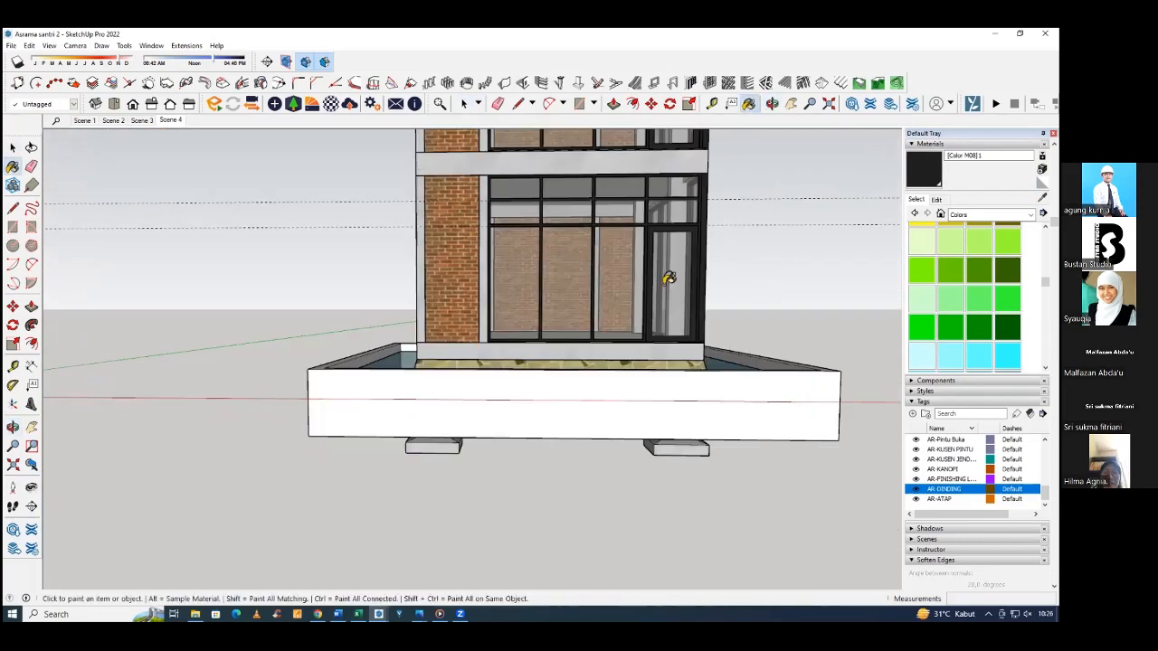
Examine the modelled house from several sides and compare it with the reference house beside it.
middle_drag(525, 291, 729, 295)
scroll(669, 286, down, 3)
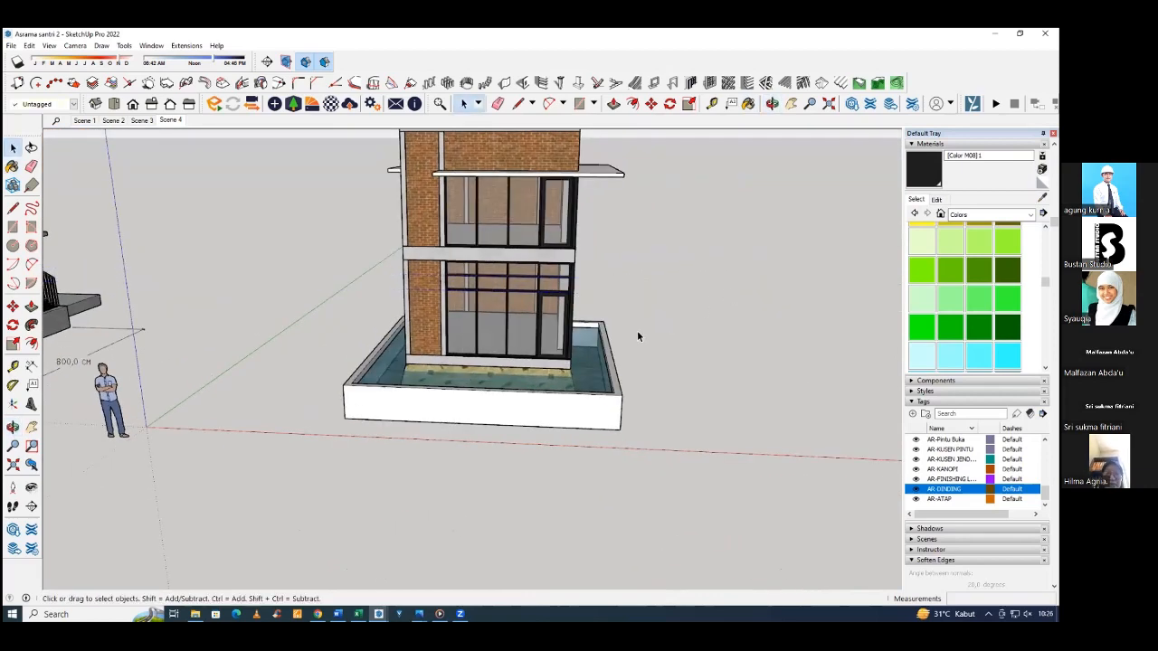
middle_drag(637, 335, 699, 272)
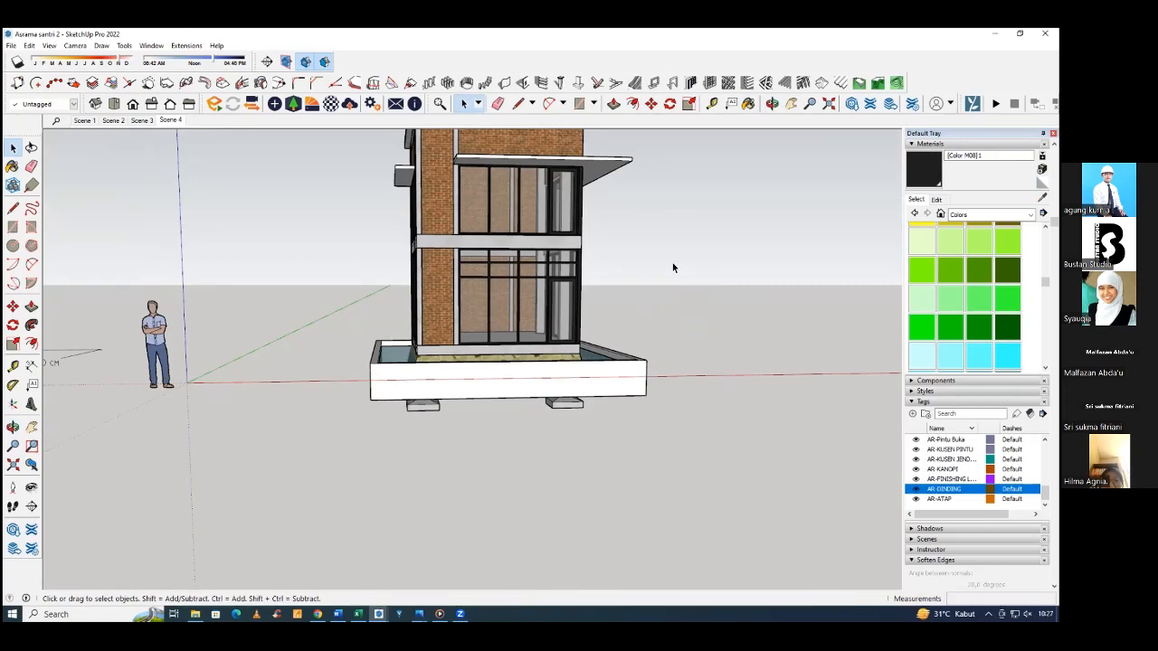
middle_drag(672, 268, 541, 339)
scroll(546, 307, down, 3)
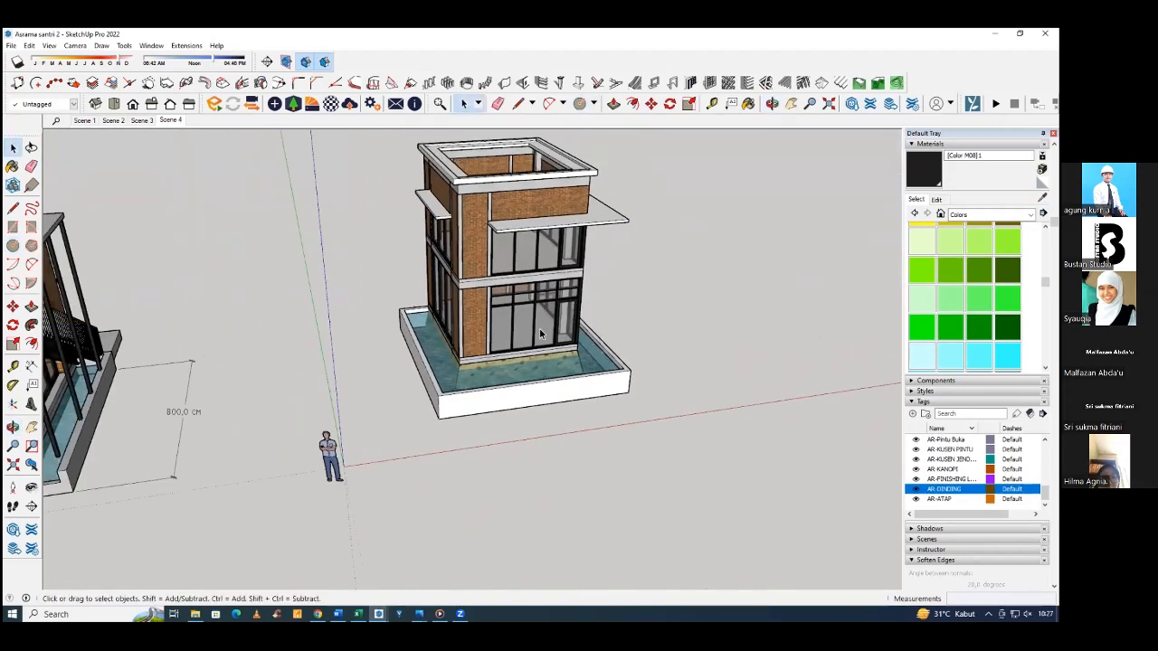
middle_drag(461, 282, 571, 272)
scroll(572, 273, up, 4)
scroll(572, 271, down, 5)
middle_drag(489, 288, 453, 276)
scroll(480, 269, up, 5)
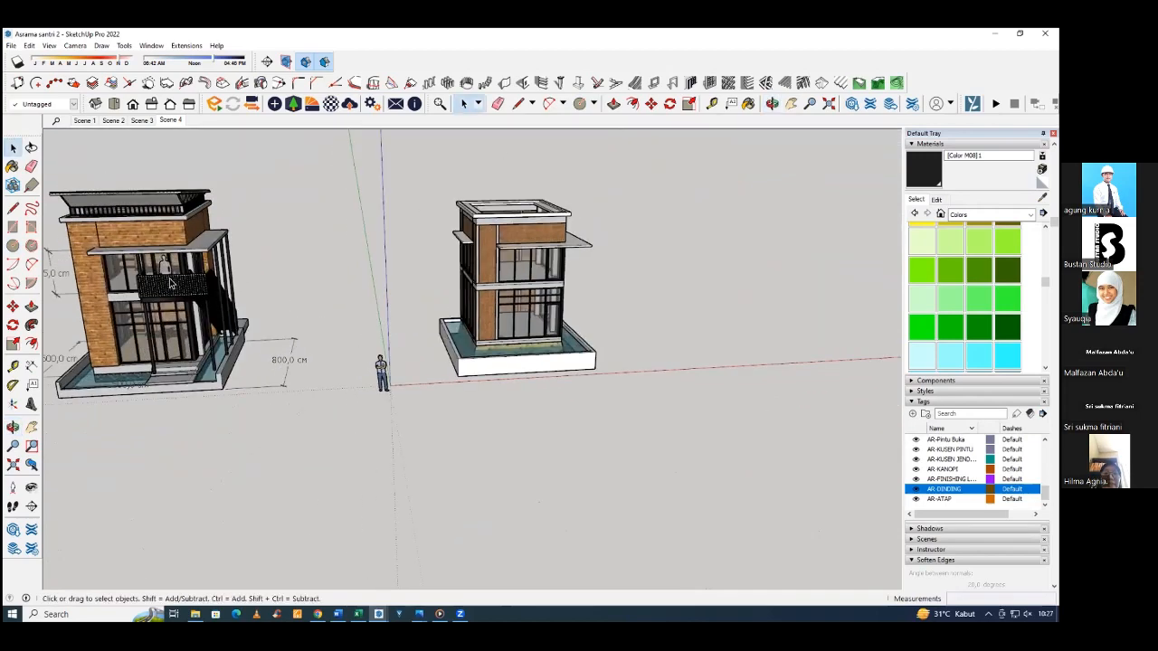
scroll(480, 268, up, 5)
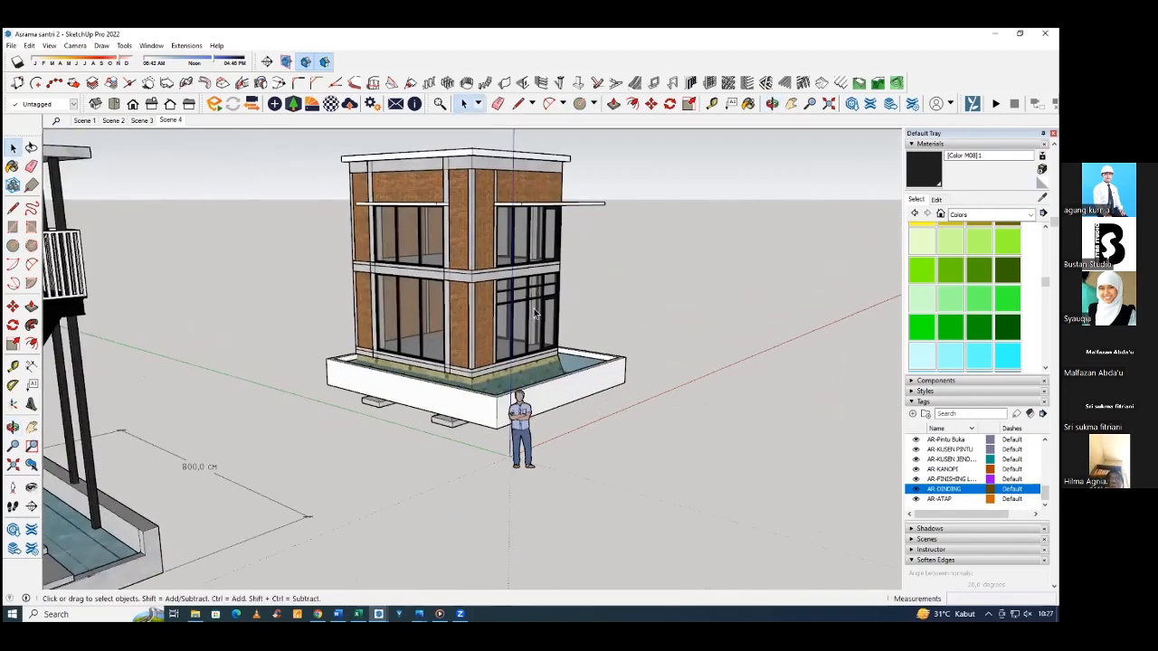
Select the glazed frame panels on all sides of both storeys and assign them the AR-KUSEN JENDELA tag.
click(532, 309)
middle_drag(551, 306, 654, 297)
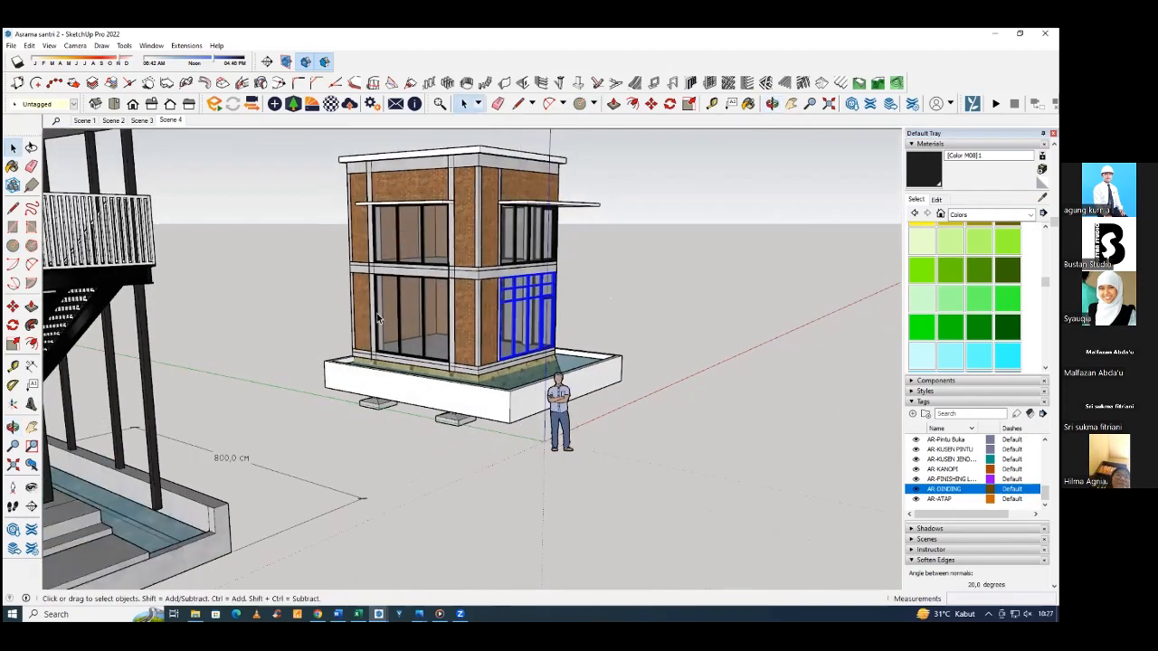
scroll(427, 302, up, 2)
middle_drag(427, 302, 403, 283)
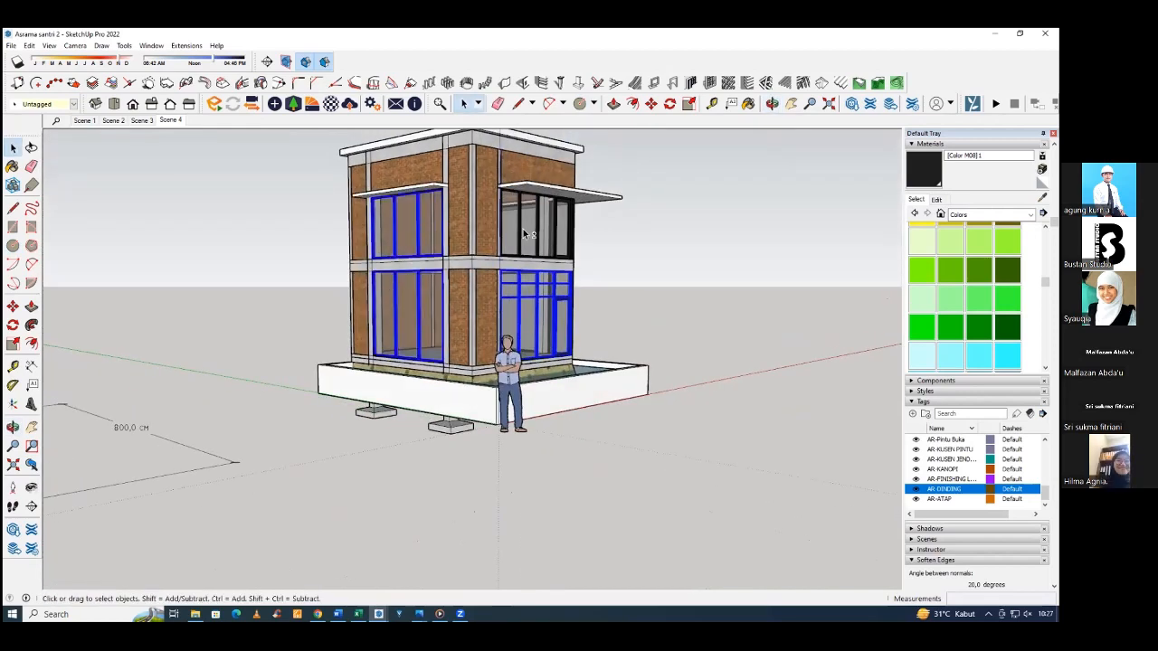
mouse_move(525, 234)
middle_down()
mouse_move(329, 282)
mouse_move(511, 249)
middle_up()
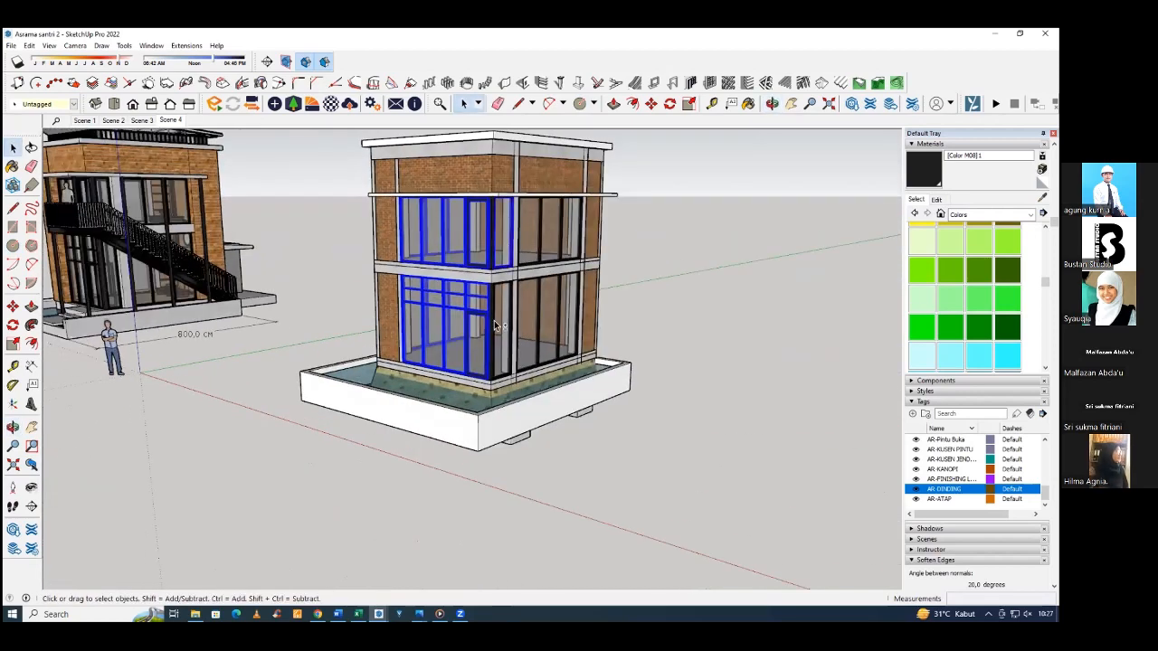
scroll(486, 265, up, 3)
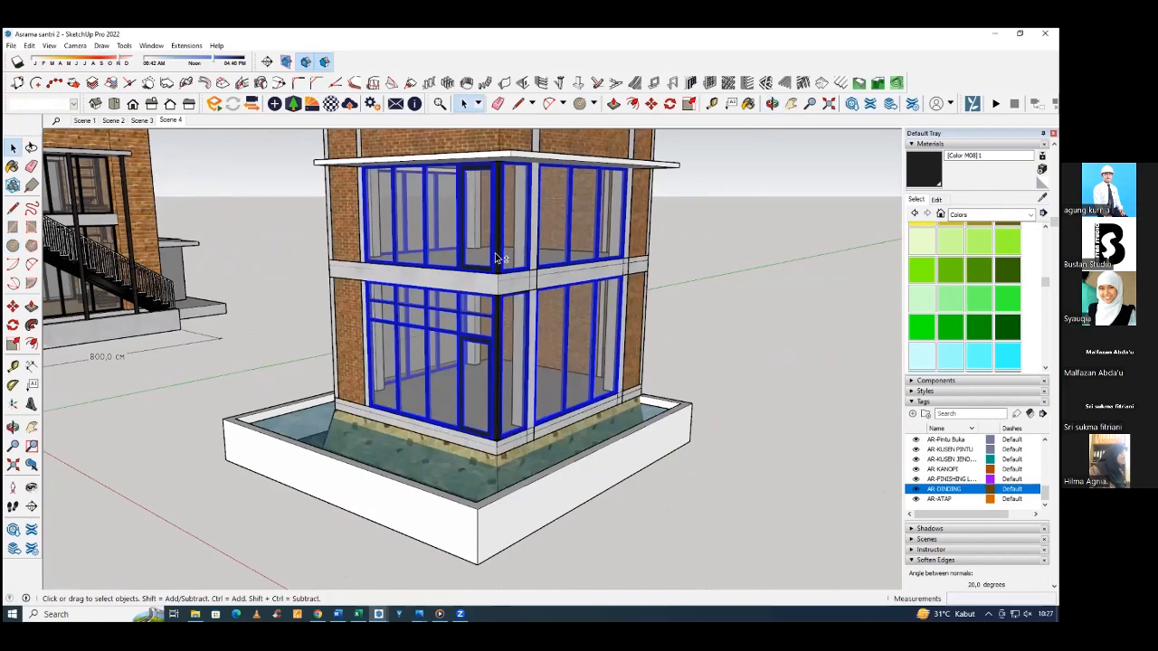
scroll(498, 291, down, 5)
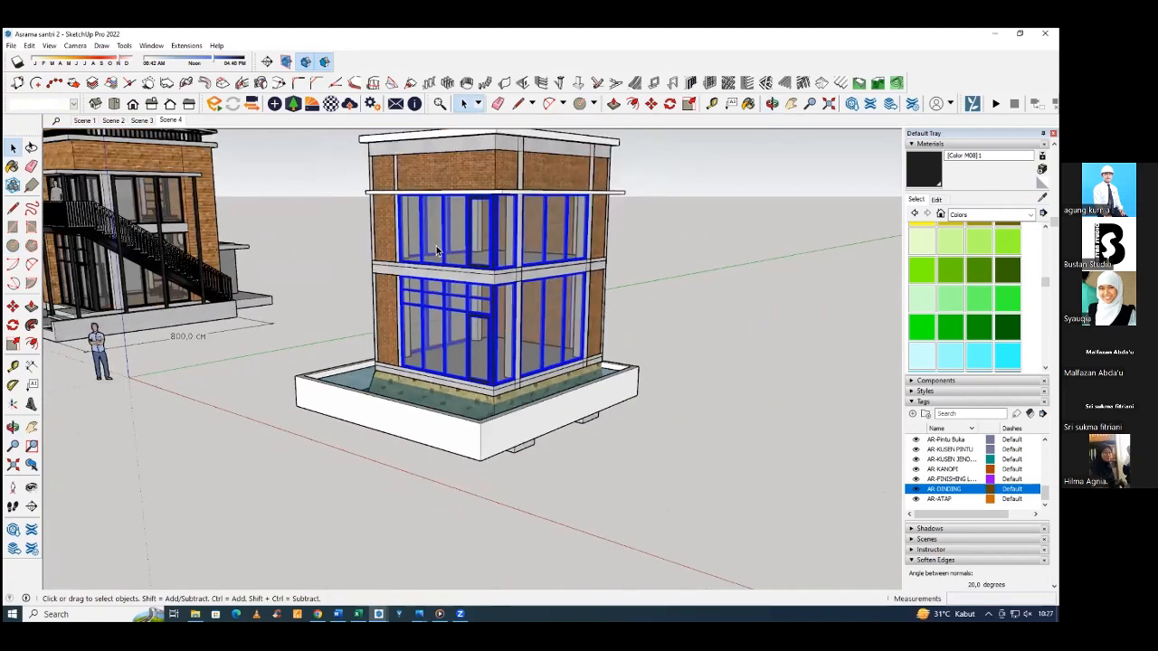
middle_drag(497, 291, 367, 226)
click(73, 104)
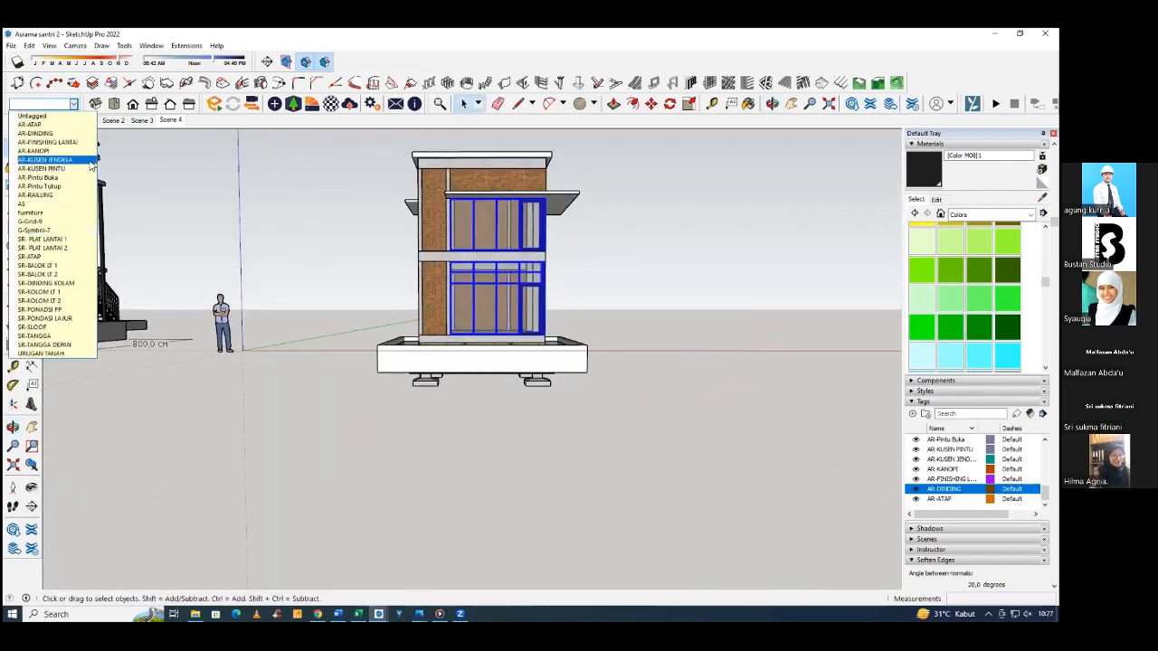
click(91, 166)
click(618, 281)
Check the tag of individual glazed panels while examining the modelled house's windows from several sides.
scroll(548, 306, up, 3)
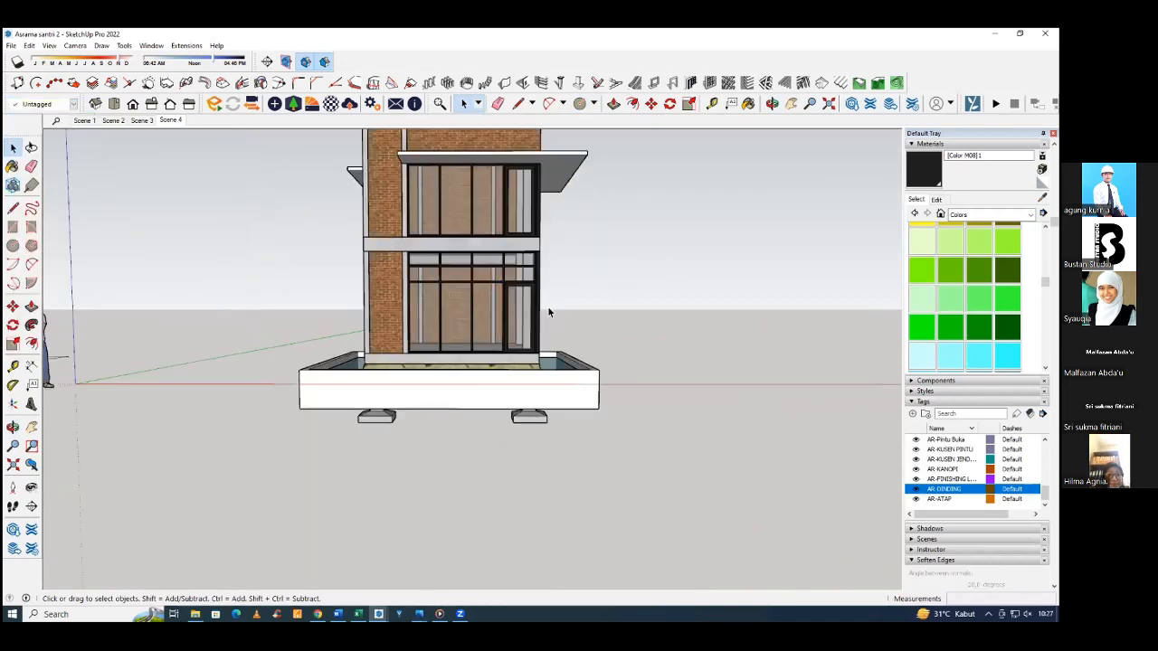
click(580, 290)
middle_drag(580, 290, 515, 276)
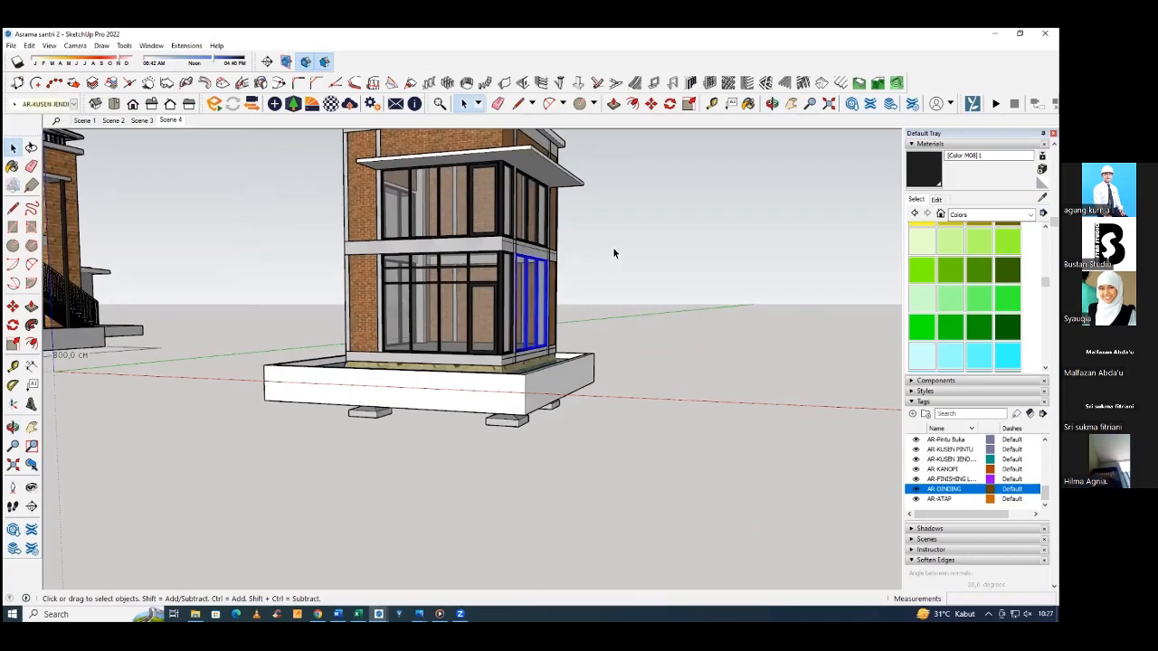
click(614, 254)
middle_drag(436, 303, 502, 294)
click(502, 294)
click(685, 257)
middle_drag(579, 262, 479, 266)
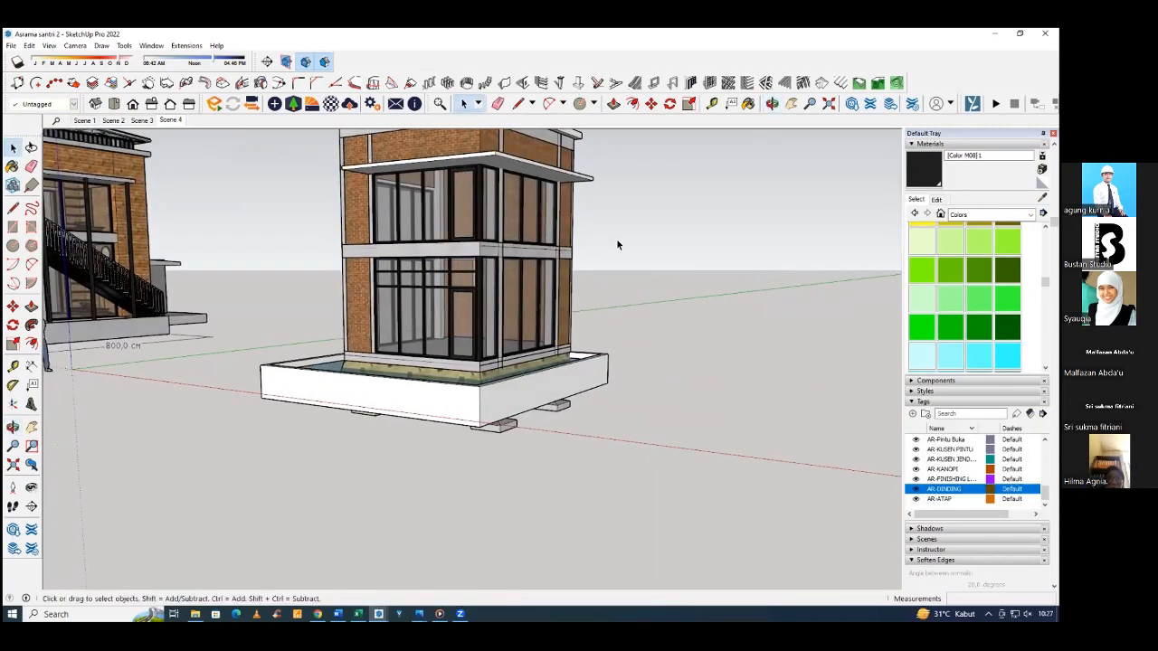
middle_drag(620, 262, 506, 268)
click(662, 266)
middle_drag(663, 266, 637, 274)
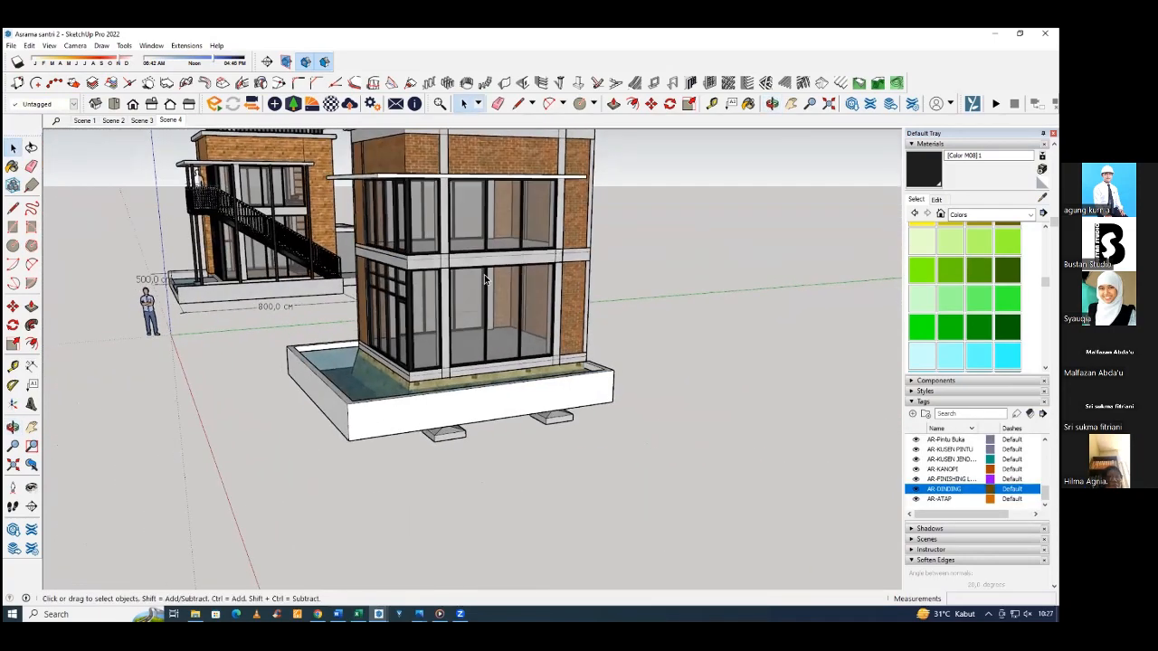
scroll(562, 246, down, 2)
middle_drag(727, 262, 507, 310)
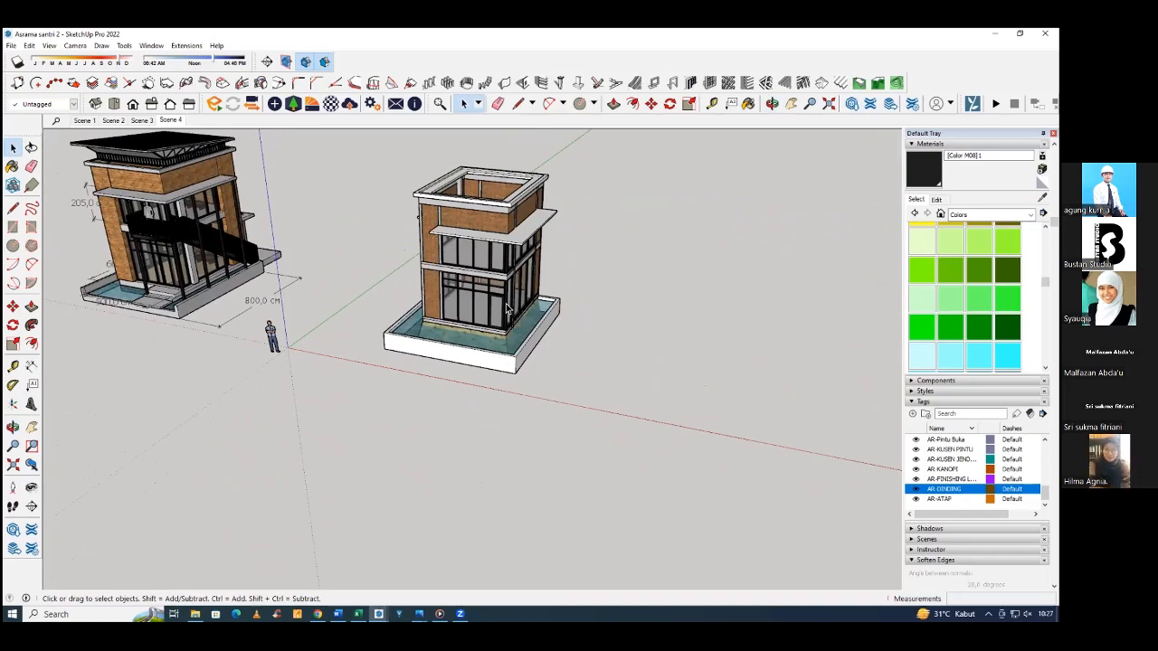
Compare the modelled house with the reference house, examining the reference's upper-floor balcony and entrance.
middle_drag(357, 300, 561, 292)
scroll(561, 293, down, 2)
scroll(93, 302, up, 5)
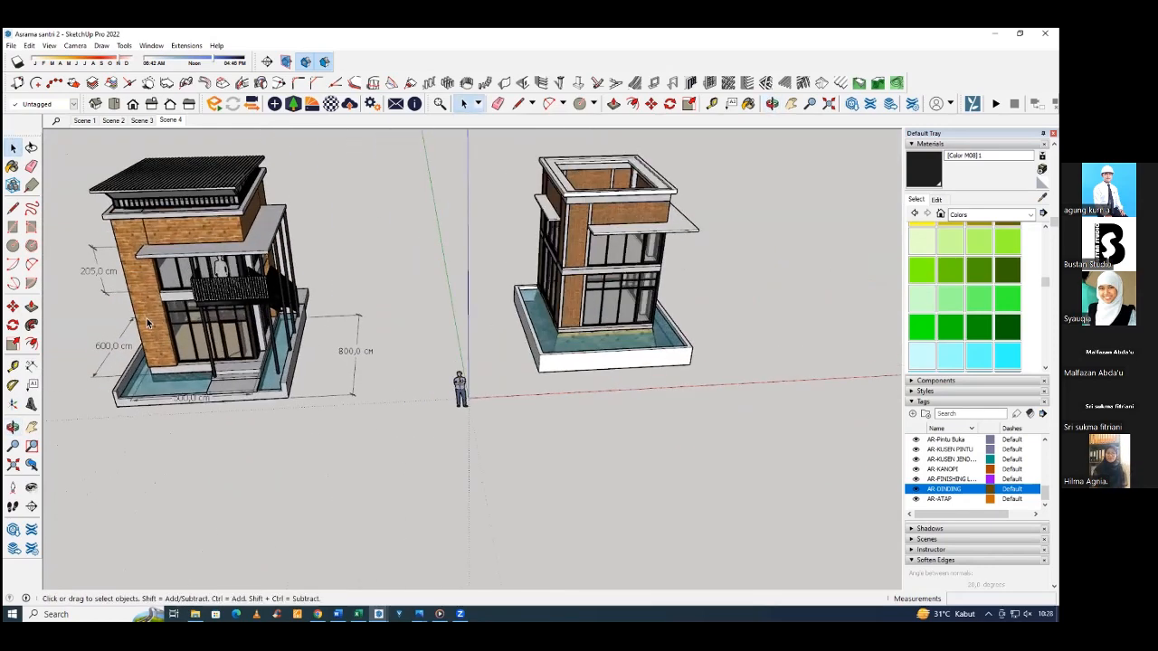
middle_drag(355, 321, 559, 263)
scroll(499, 289, up, 4)
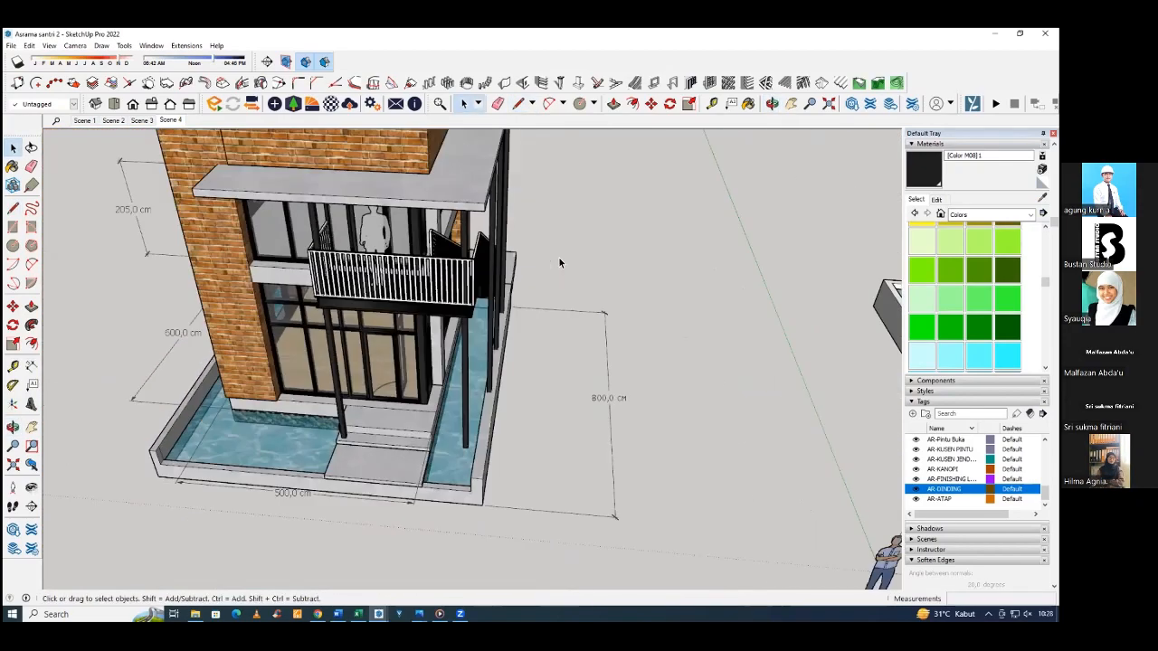
scroll(559, 263, down, 5)
scroll(745, 224, up, 3)
scroll(744, 223, down, 4)
scroll(320, 223, up, 1)
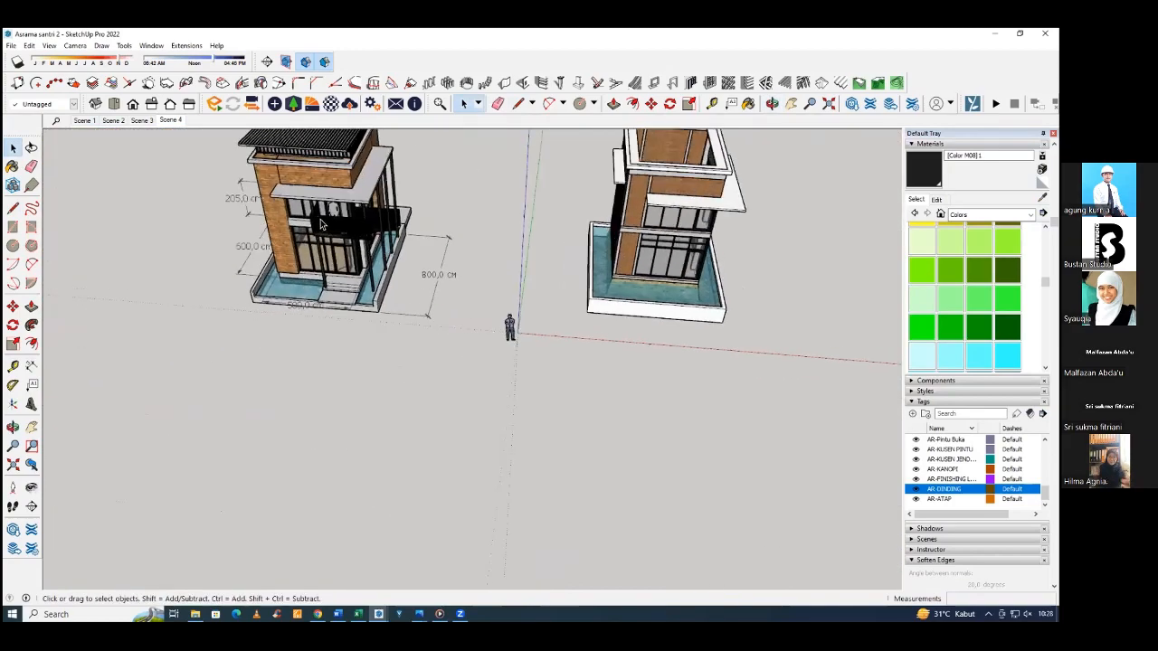
Measure across the reference house's balcony floor with the Line tool and leave the line undrawn.
scroll(321, 223, up, 3)
middle_drag(320, 223, 403, 274)
scroll(402, 273, up, 2)
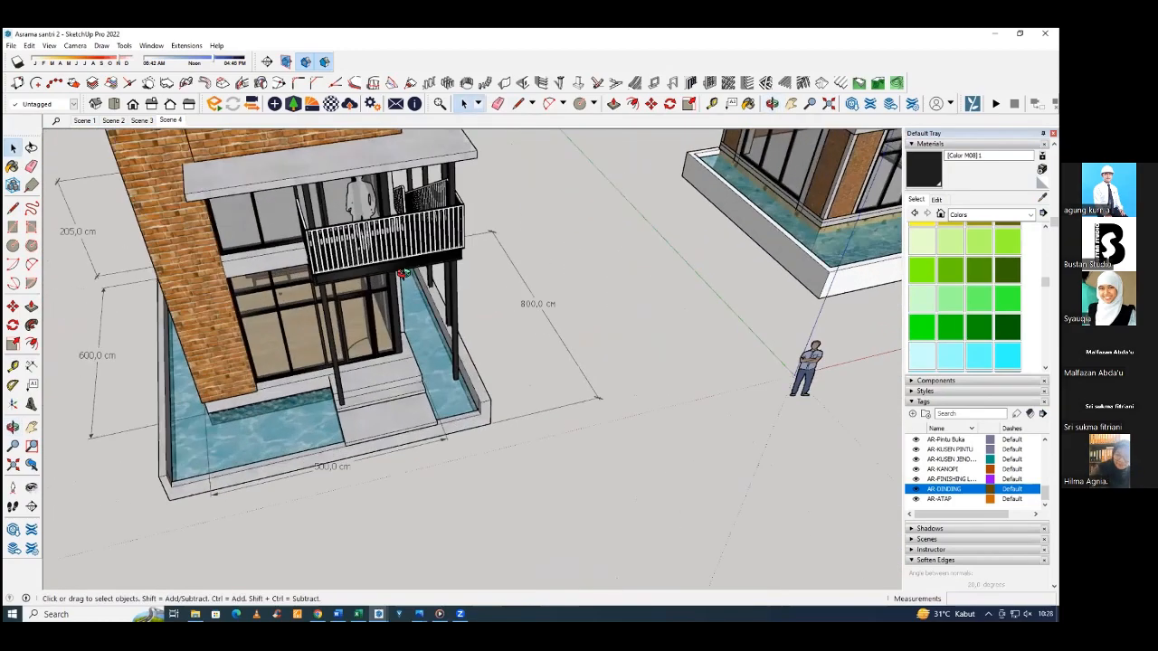
scroll(403, 273, up, 3)
key(l)
middle_drag(191, 213, 213, 315)
scroll(215, 316, up, 2)
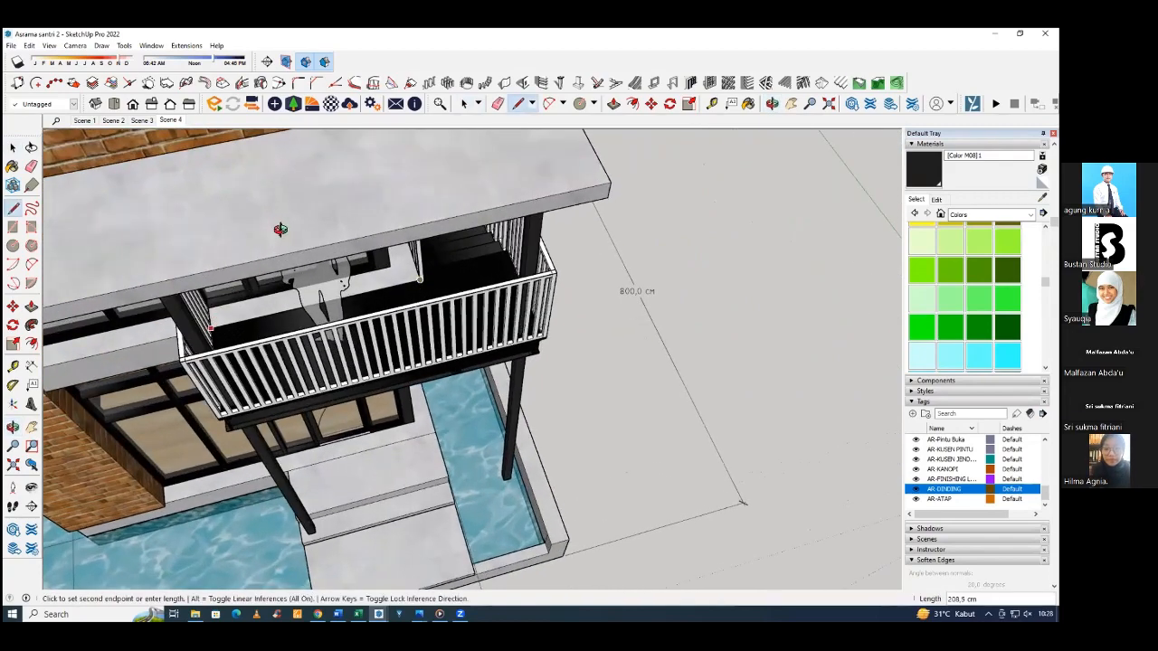
middle_drag(281, 230, 369, 197)
key(space)
scroll(370, 237, down, 3)
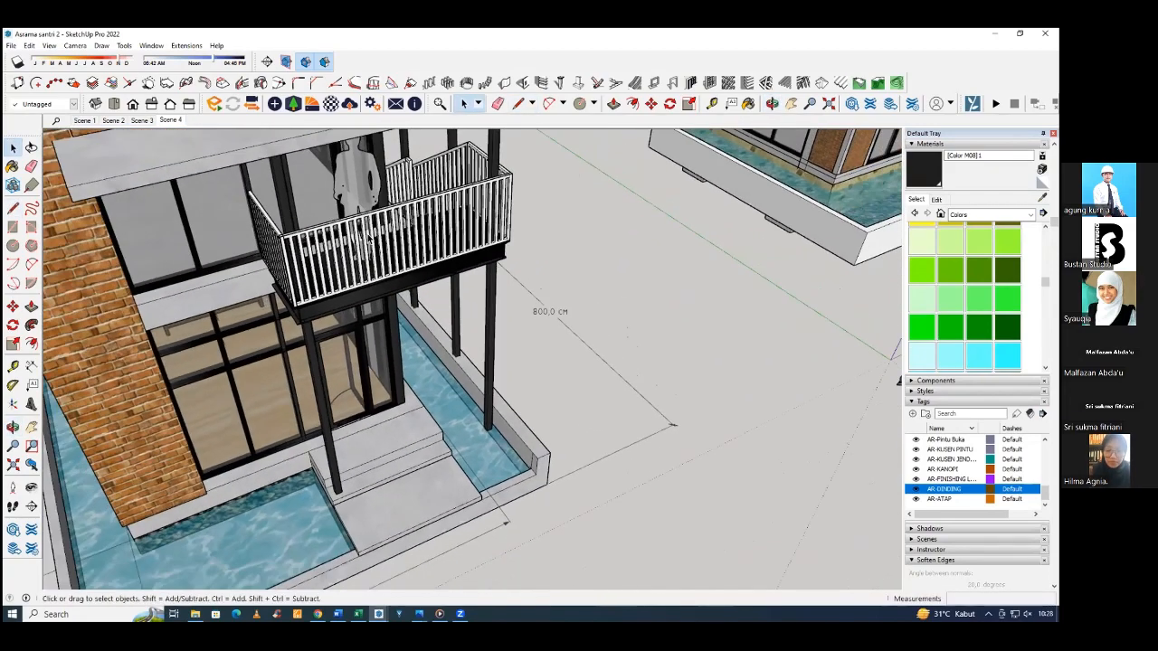
Draw a flat 300 by 100 cm rectangle on the ground beside the modelled house's pond.
mouse_move(370, 238)
middle_down()
mouse_move(286, 255)
mouse_move(358, 220)
mouse_move(386, 241)
mouse_move(621, 230)
mouse_move(541, 262)
mouse_move(591, 294)
mouse_move(655, 284)
middle_up()
key(r)
click(620, 286)
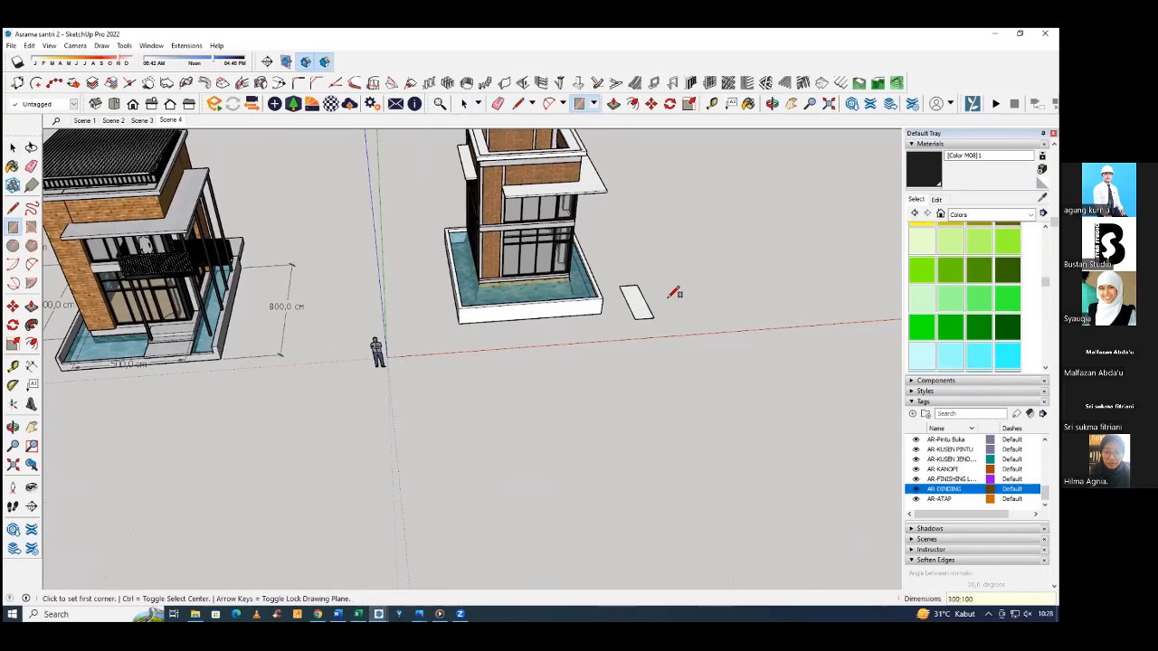
key(space)
scroll(654, 296, up, 1)
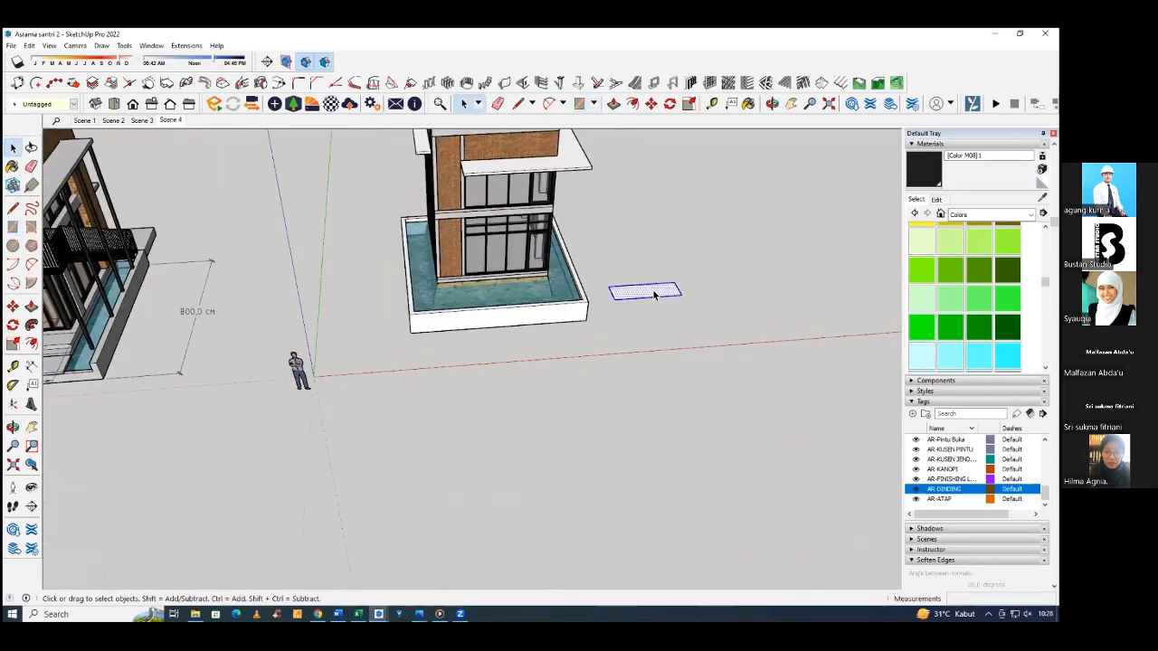
Move the rectangle by its rear corner to the corner of the upper-floor beam above the entrance.
key(m)
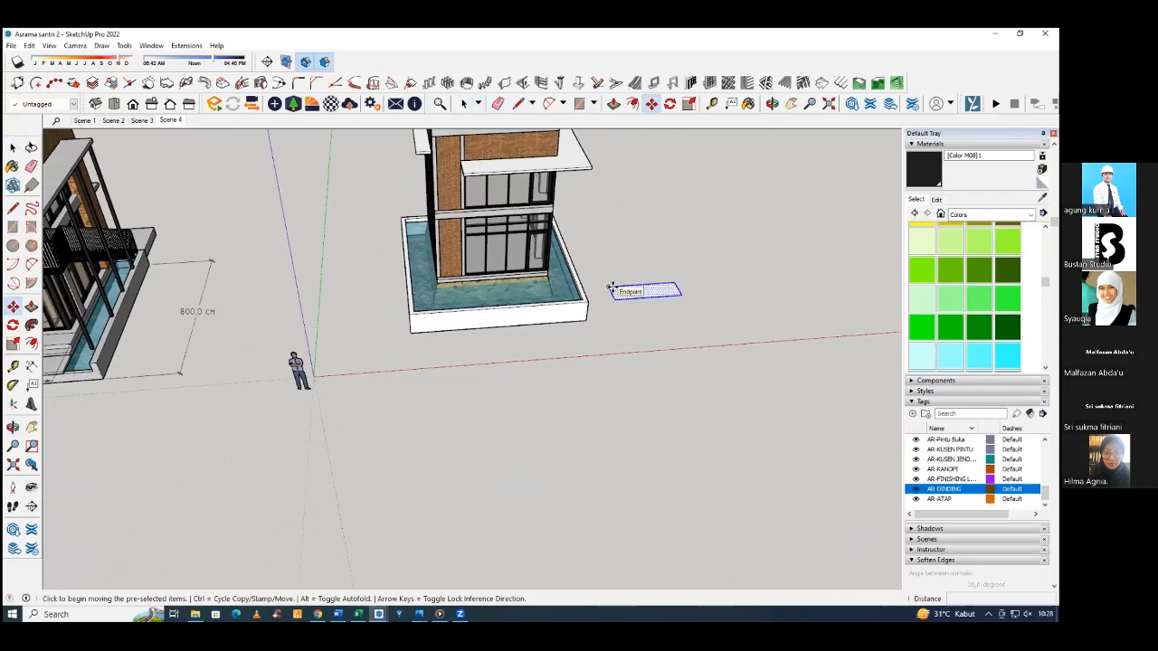
click(675, 285)
scroll(584, 257, up, 5)
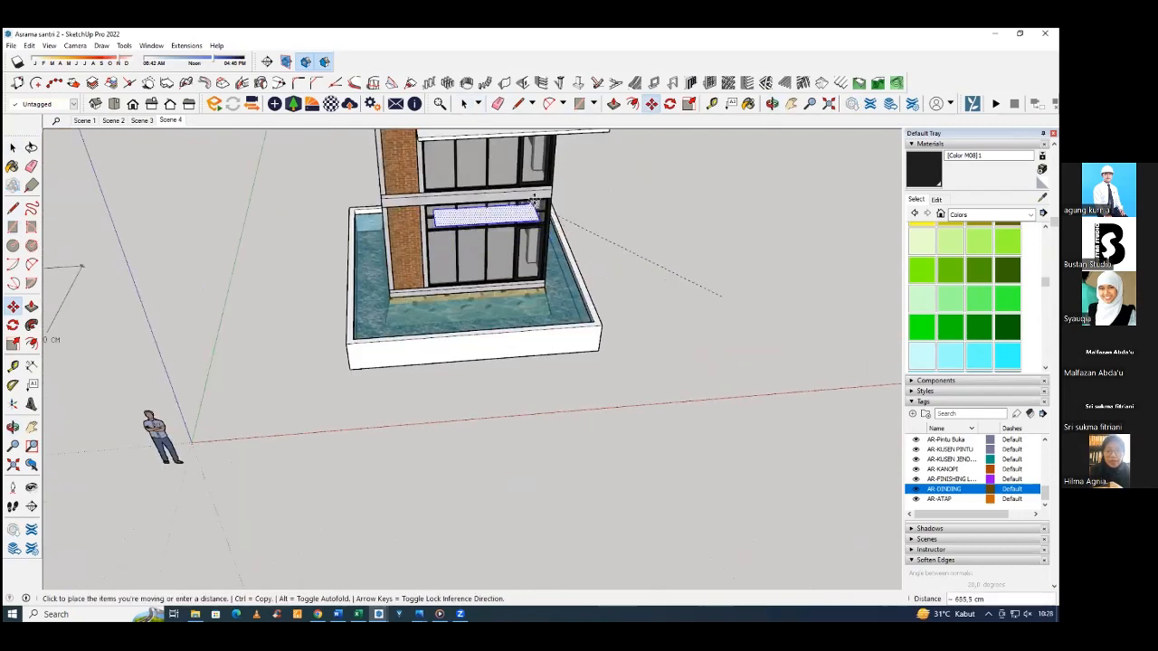
click(565, 176)
Move the rectangle 100 cm outward along the red axis, beyond the building corner.
middle_drag(537, 199, 450, 215)
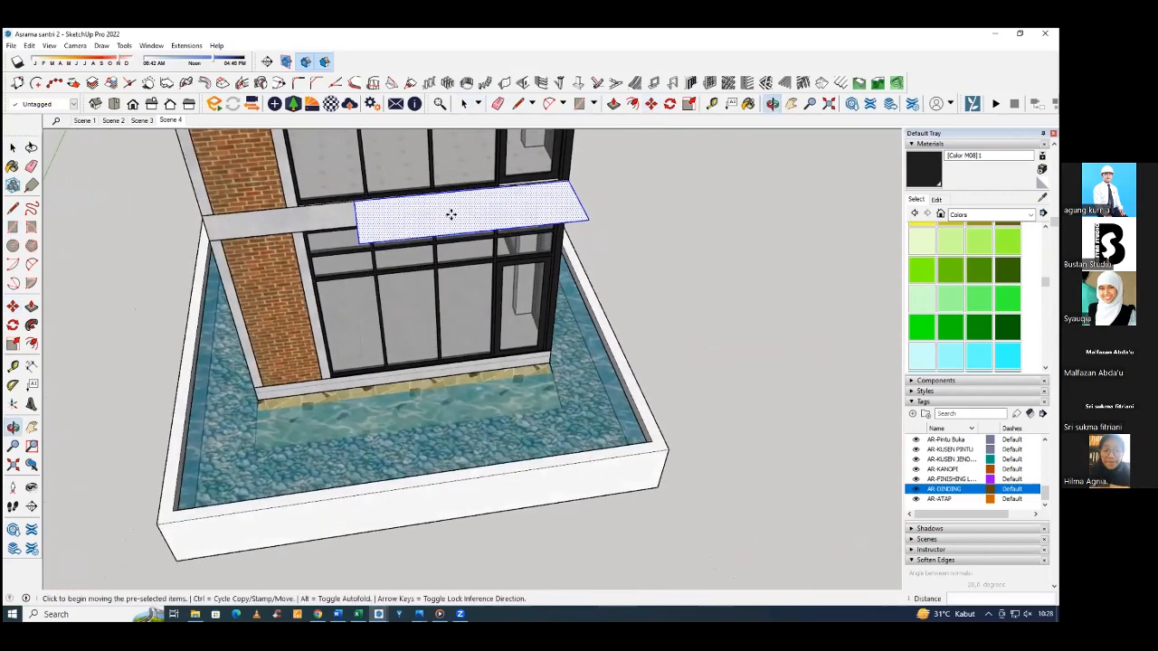
click(439, 212)
text(10)
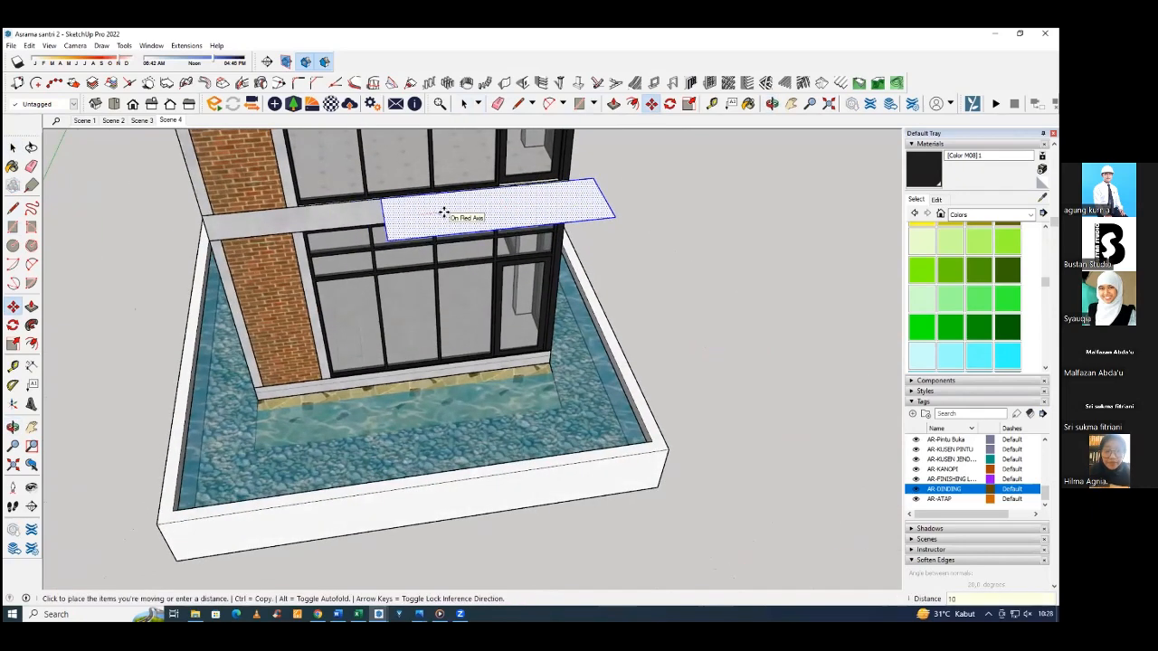
text(0)
key(Return)
Push/Pull the rectangle into a balcony slab 15 cm thick.
middle_drag(534, 227, 307, 179)
scroll(493, 326, down, 3)
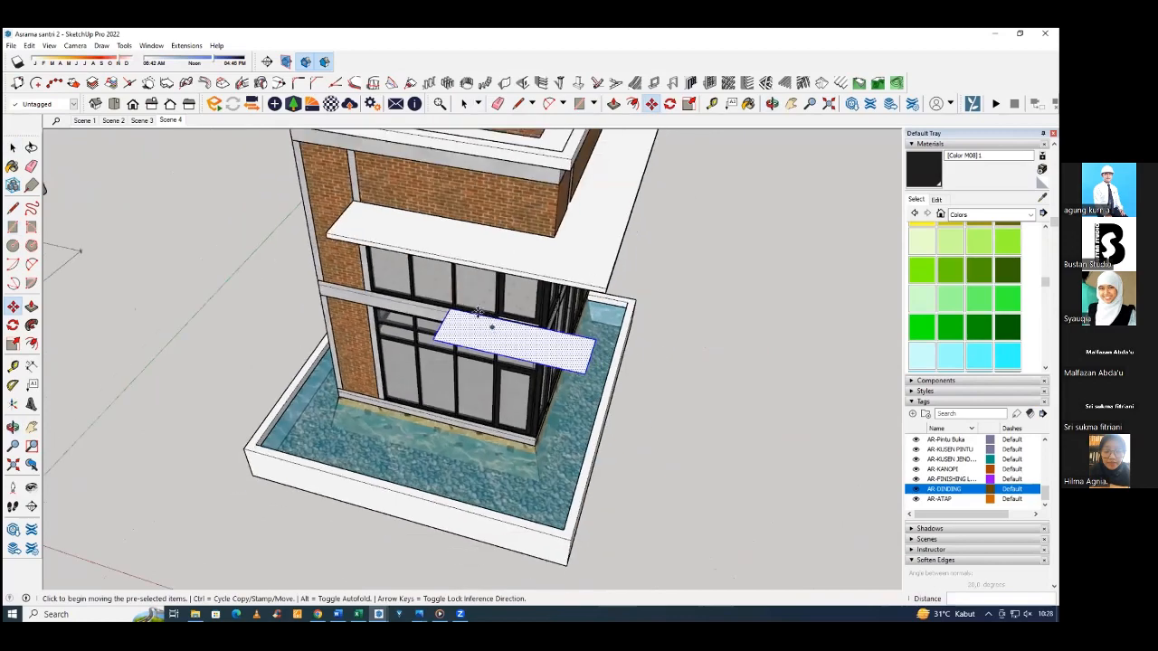
scroll(478, 313, down, 3)
middle_drag(543, 426, 502, 218)
scroll(479, 304, up, 6)
key(m)
key(p)
click(484, 299)
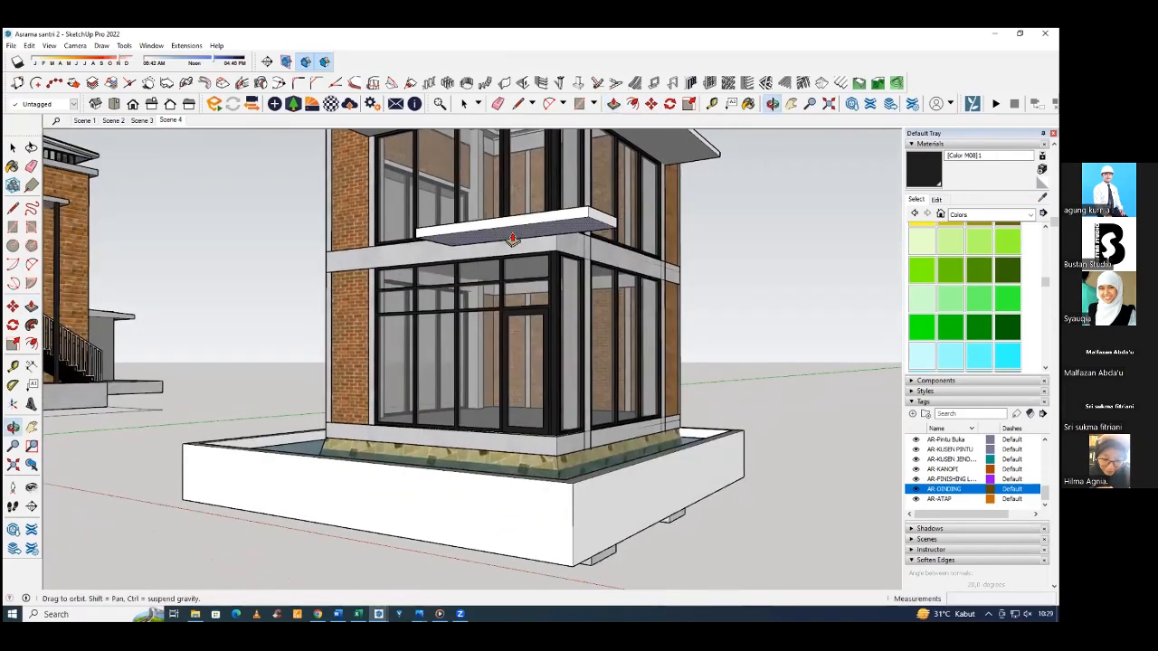
Offset the outline of the balcony slab's underside inward by 15 cm.
scroll(498, 209, up, 5)
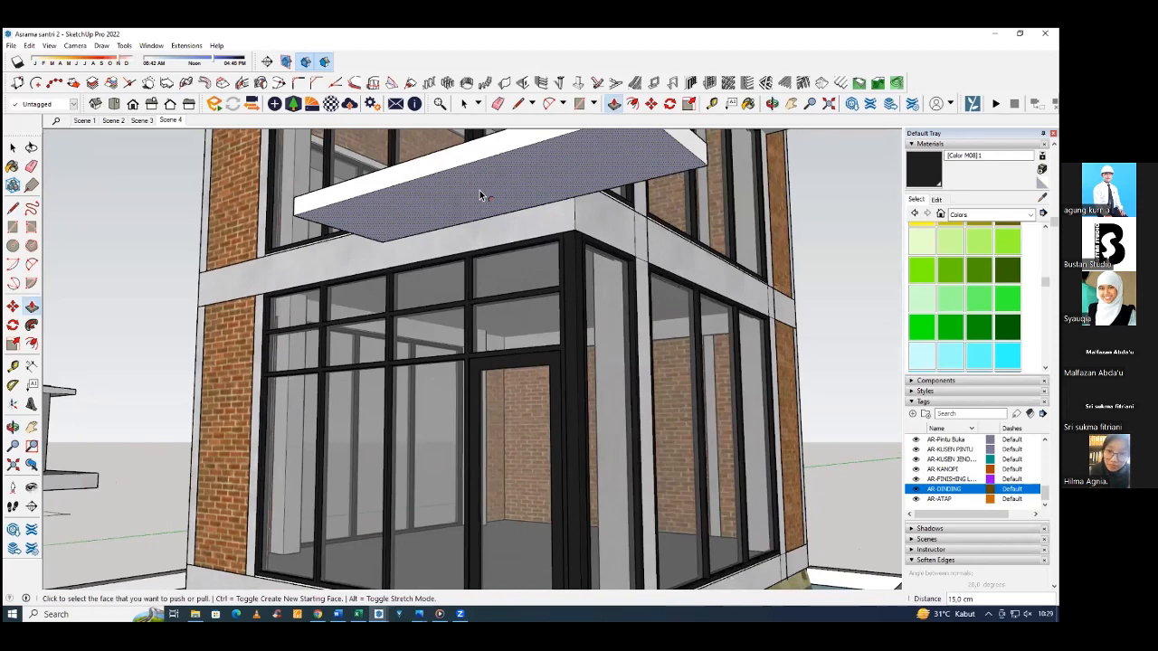
key(f)
click(479, 197)
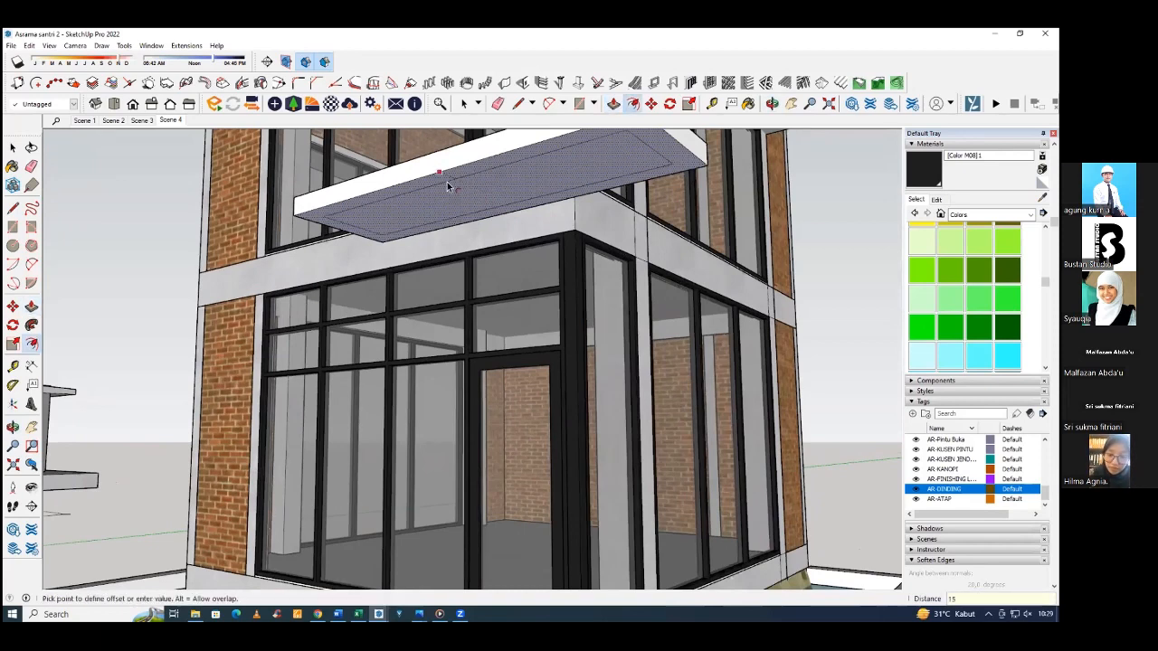
key(Return)
middle_drag(450, 202, 461, 202)
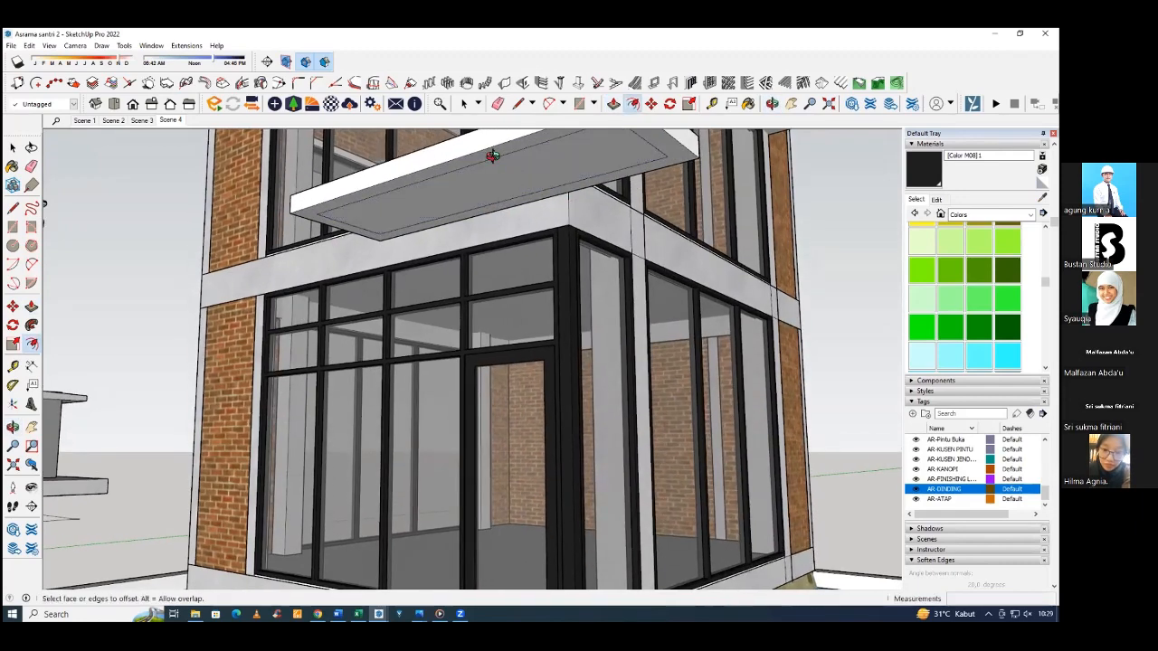
Move the offset's building-side edge to the slab's rear edge, leaving a U-shaped border on the underside.
middle_drag(492, 155, 409, 173)
key(space)
middle_drag(422, 215, 389, 245)
key(m)
click(384, 246)
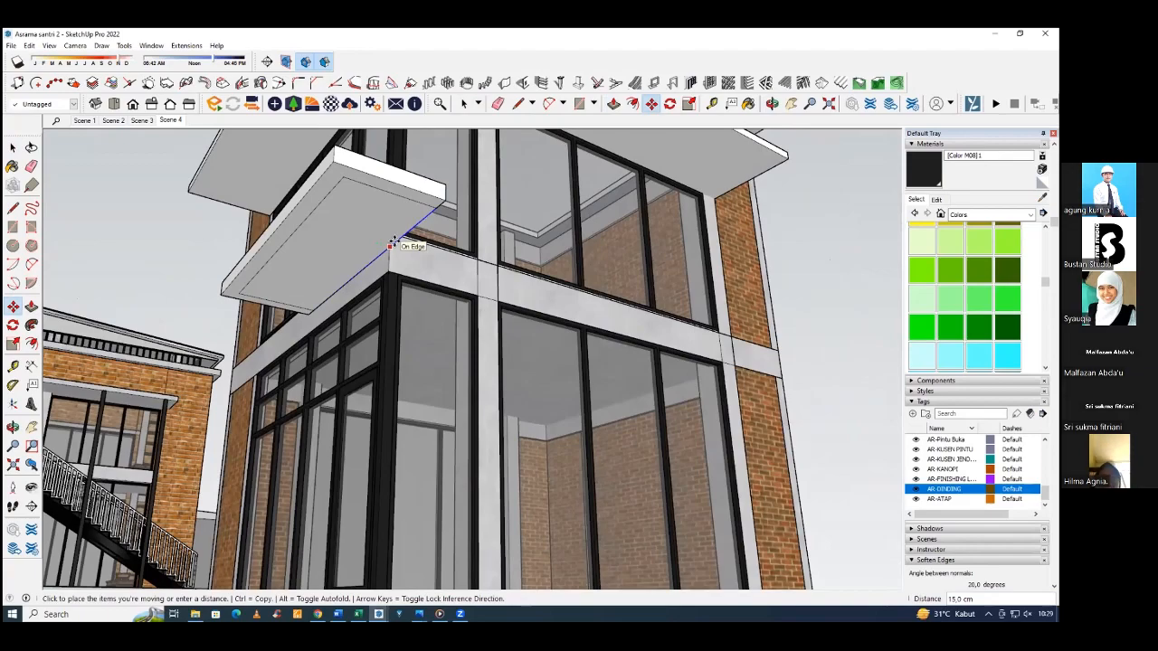
middle_drag(389, 240, 310, 257)
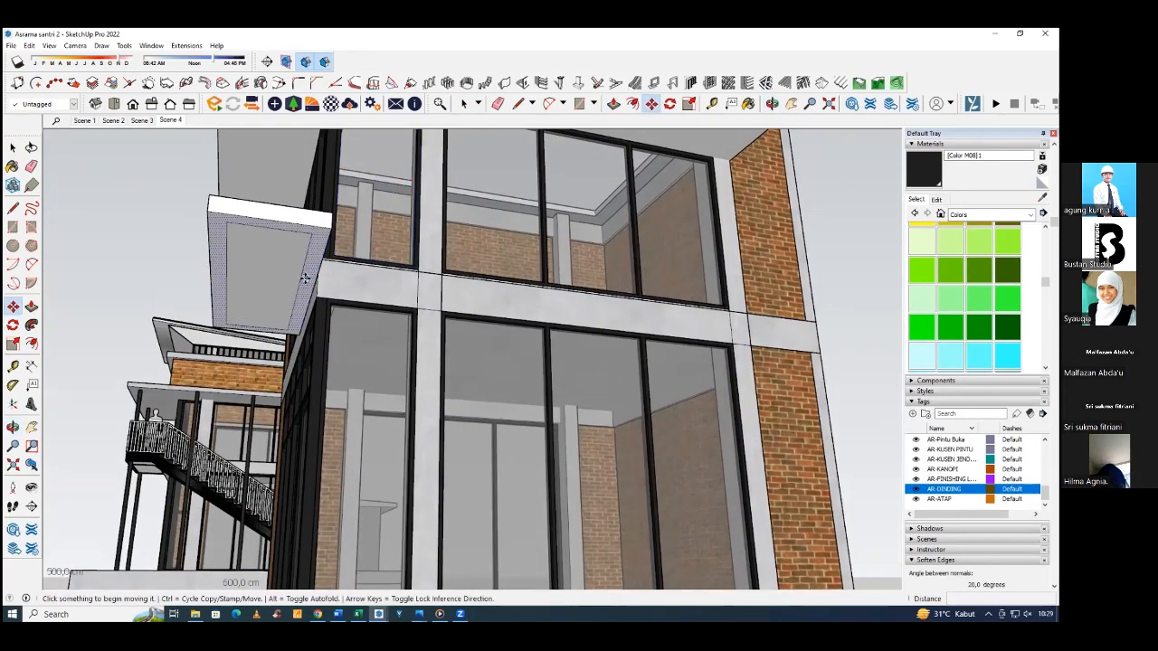
scroll(305, 278, up, 3)
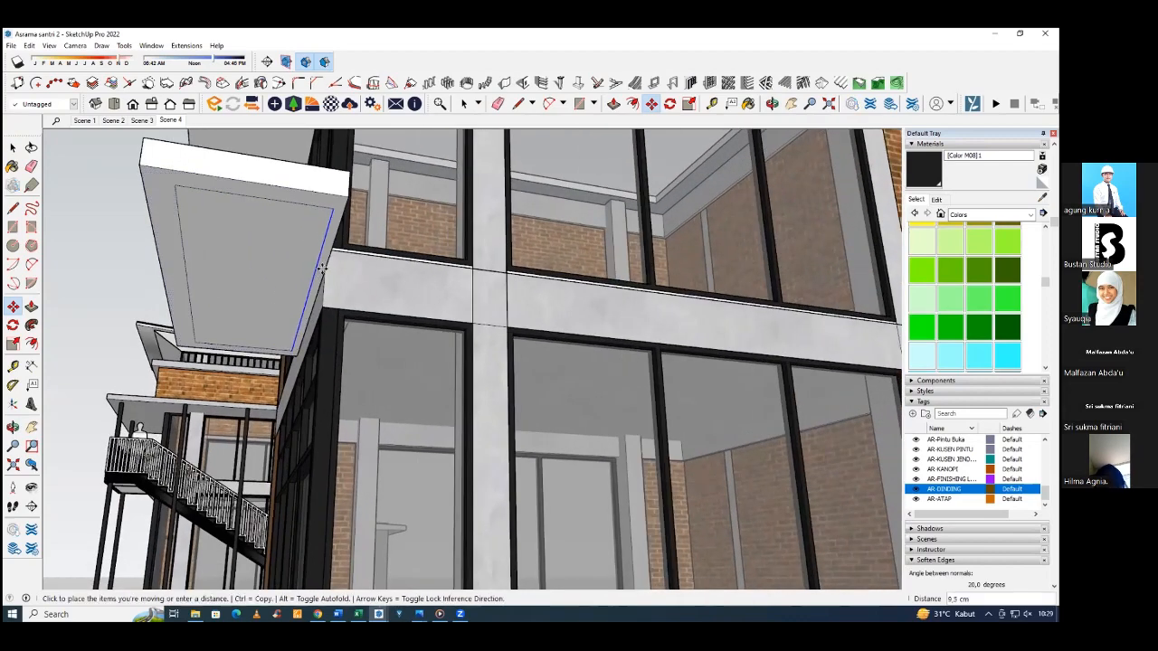
mouse_move(229, 272)
middle_down()
mouse_move(259, 275)
mouse_move(208, 266)
mouse_move(227, 258)
middle_up()
Push/Pull the U-shaped border on the slab's underside down to the level of the floor beam's lower edge.
key(p)
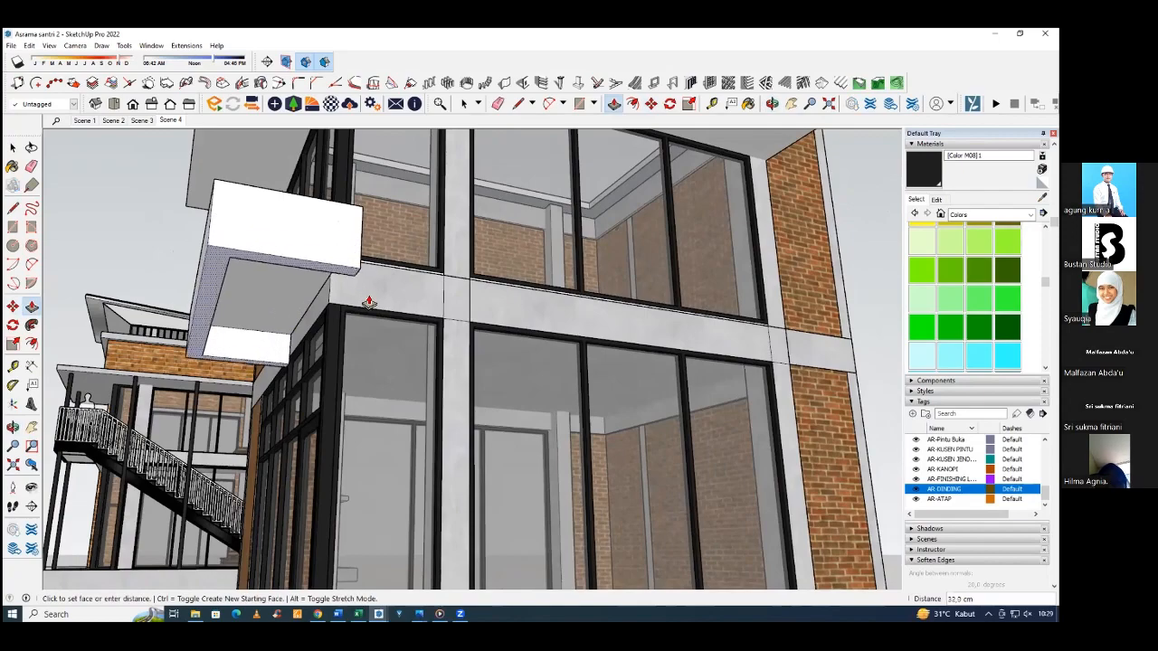
click(370, 313)
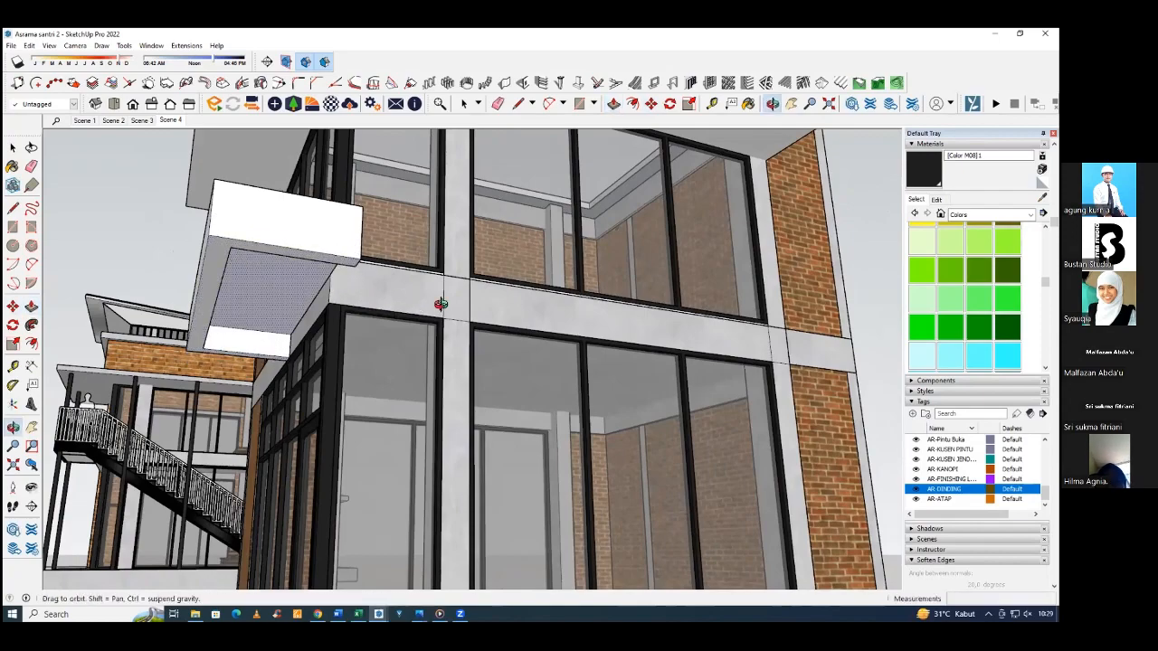
Select the whole balcony slab geometry, including its underside border, and make it a group.
middle_drag(370, 312, 533, 277)
scroll(534, 277, up, 4)
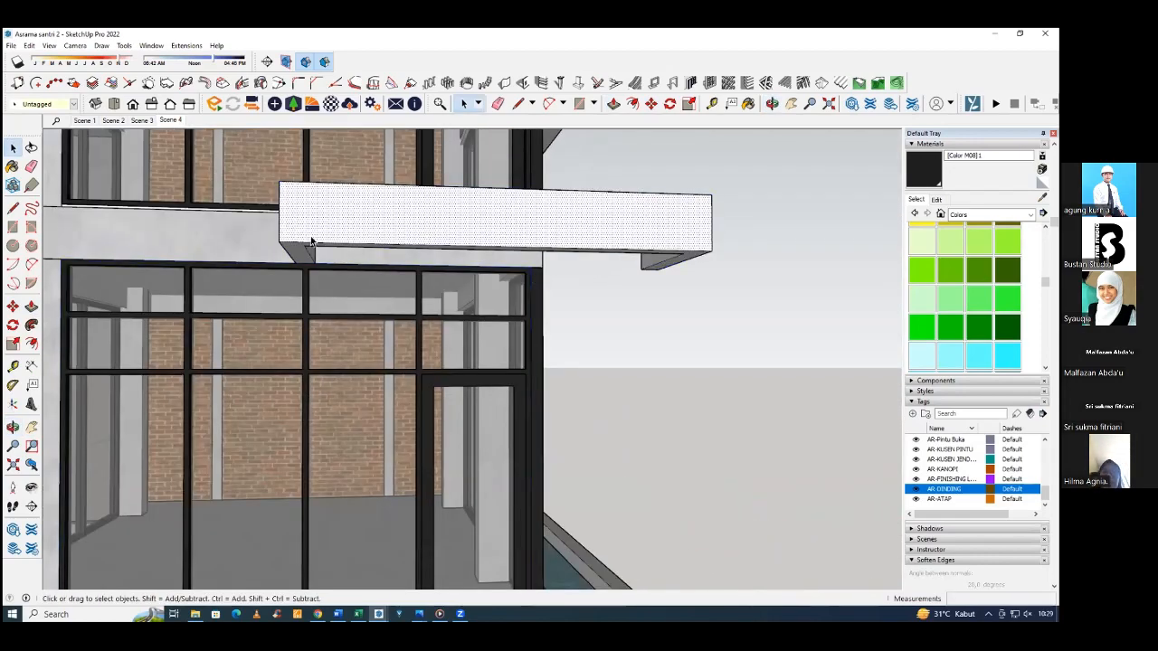
middle_drag(310, 242, 313, 259)
scroll(563, 280, up, 3)
drag(593, 299, 595, 299)
scroll(398, 259, up, 5)
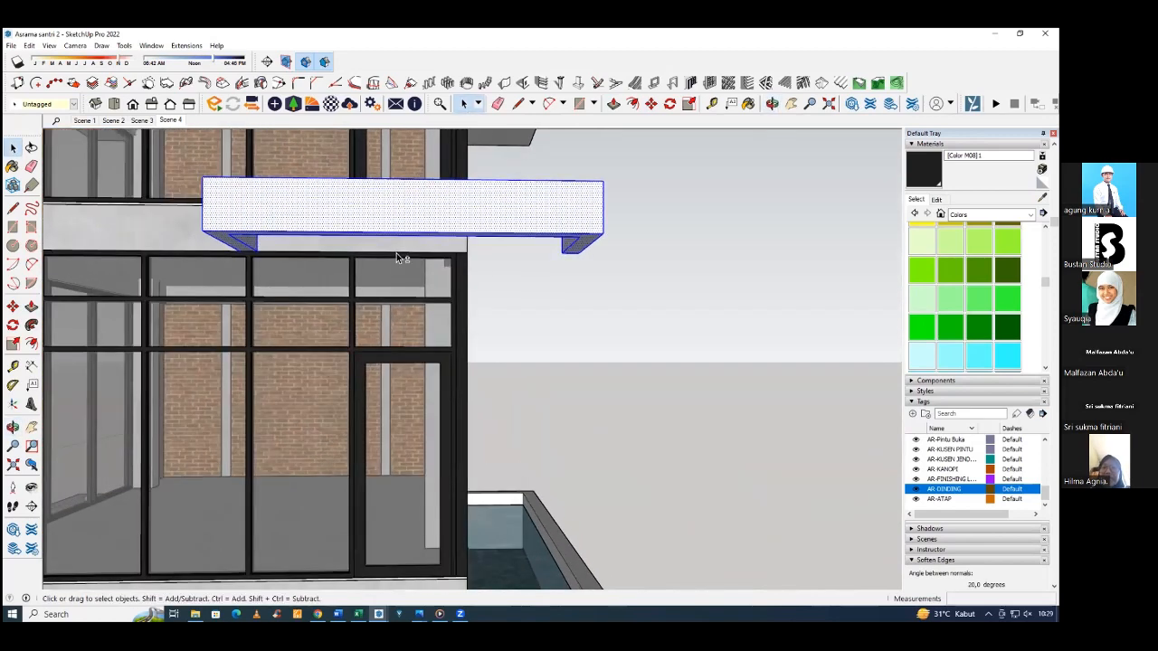
scroll(397, 253, down, 2)
right_click(404, 227)
click(441, 321)
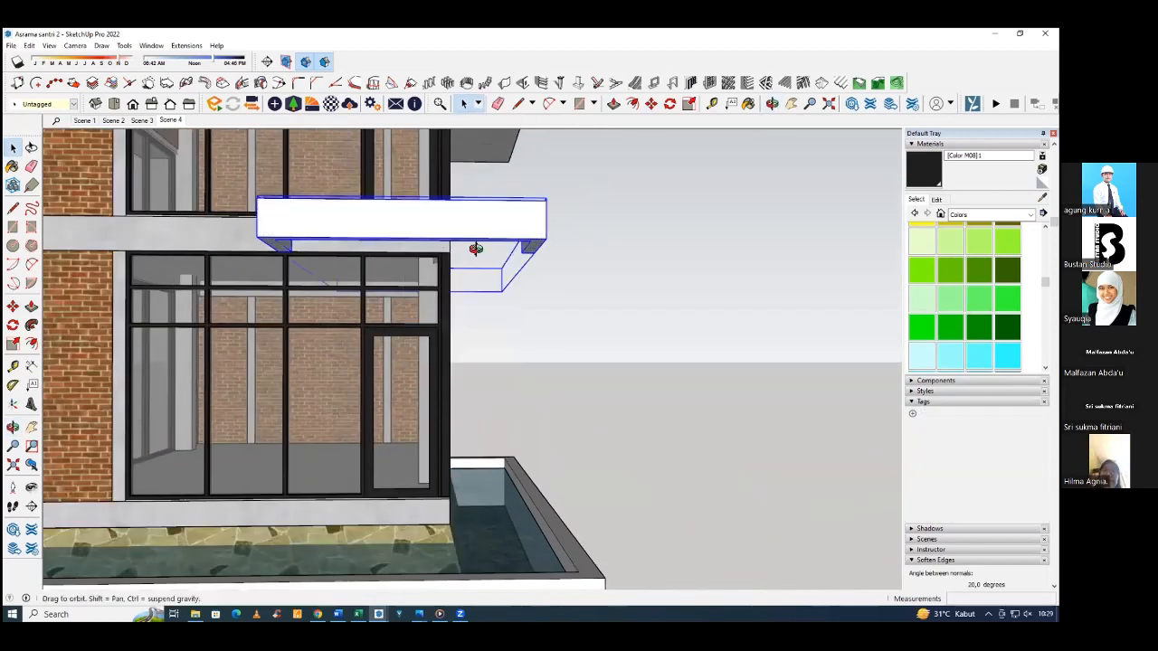
Open the balcony slab's group and delete the stray geometry extending along the building's side wall.
middle_drag(476, 250, 240, 264)
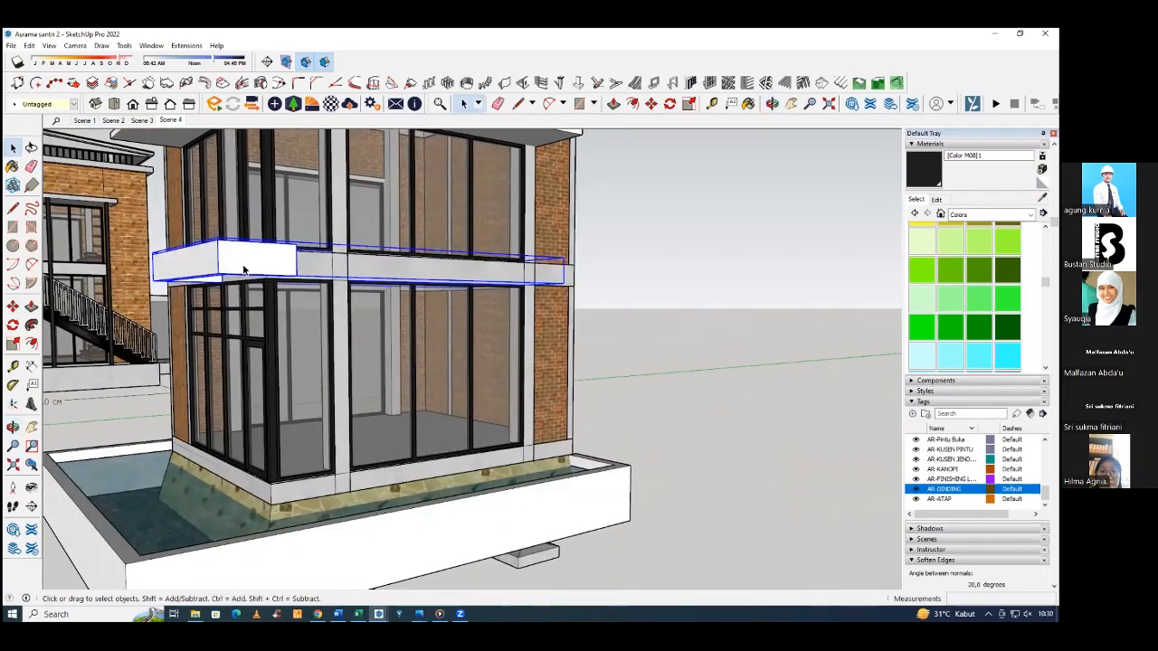
double_click(433, 285)
scroll(418, 259, down, 2)
key(Delete)
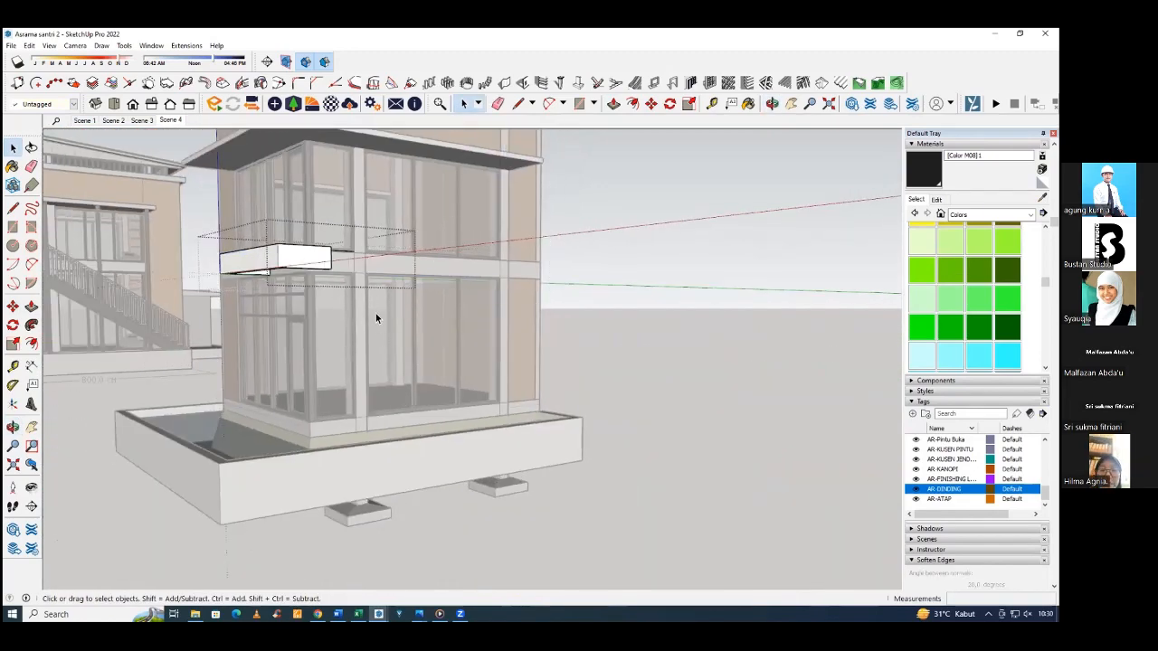
click(641, 277)
scroll(357, 293, down, 1)
mouse_move(489, 282)
middle_down()
mouse_move(566, 268)
mouse_move(361, 266)
mouse_move(475, 273)
middle_up()
click(361, 266)
click(659, 259)
double_click(475, 273)
middle_drag(548, 265, 463, 336)
key(Escape)
scroll(489, 283, up, 1)
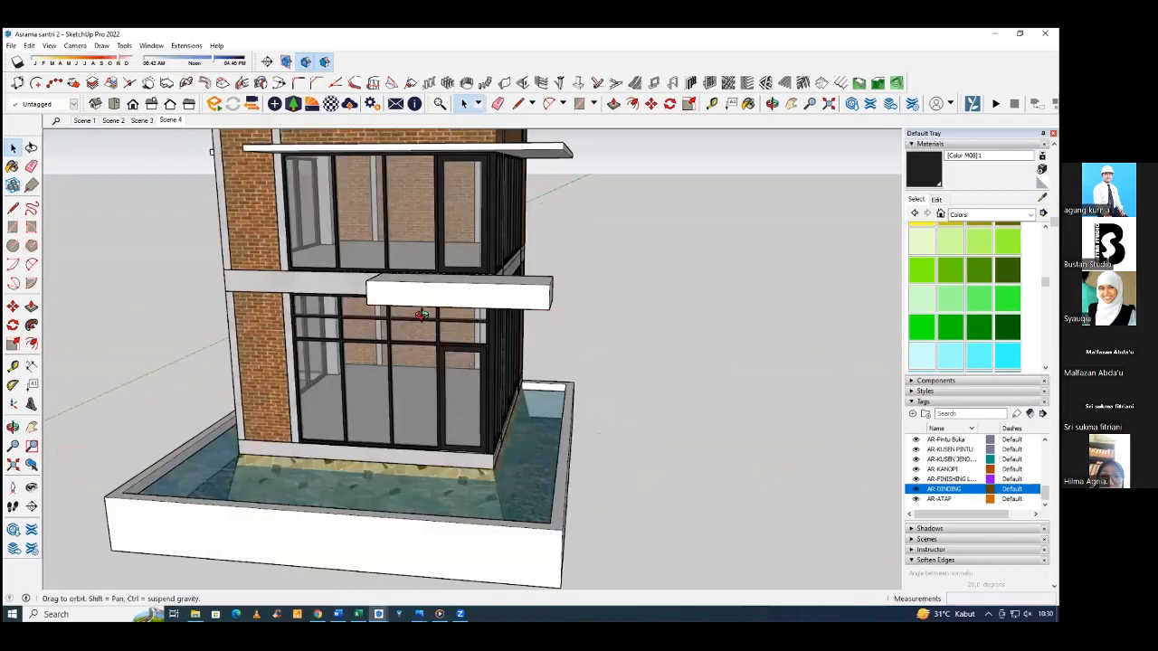
Sample the Polished Concrete New material from the floor beam and paint the balcony slab with it.
middle_drag(488, 283, 443, 180)
click(440, 326)
click(487, 208)
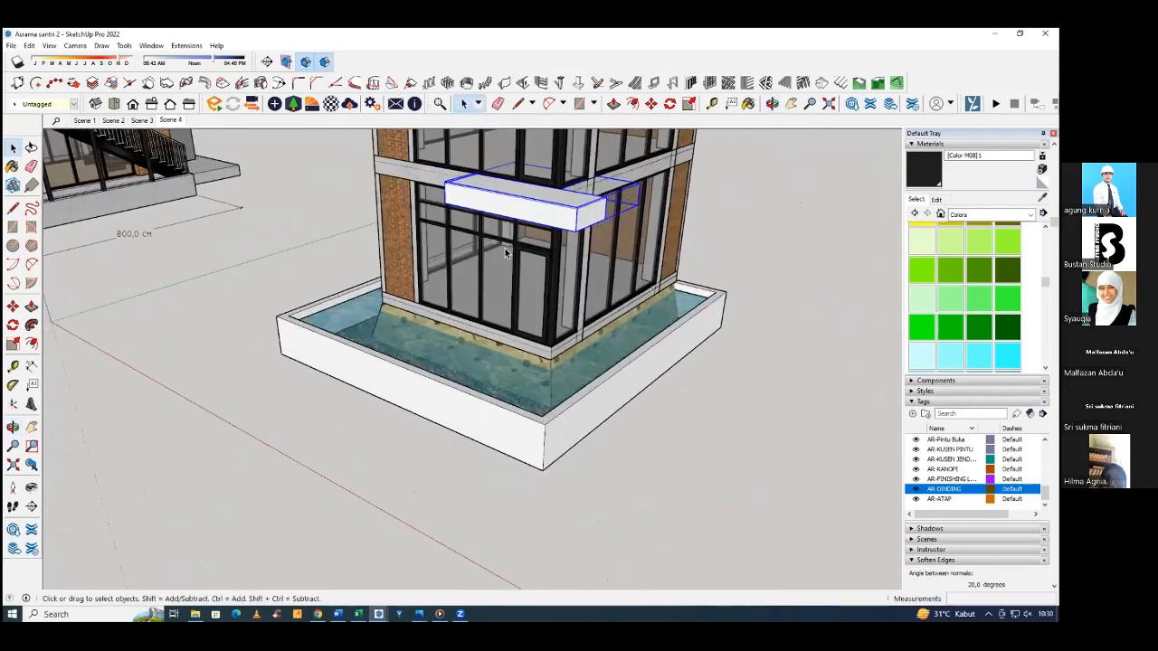
scroll(506, 217, up, 3)
middle_drag(506, 217, 430, 185)
double_click(430, 186)
click(430, 186)
middle_drag(616, 226, 646, 263)
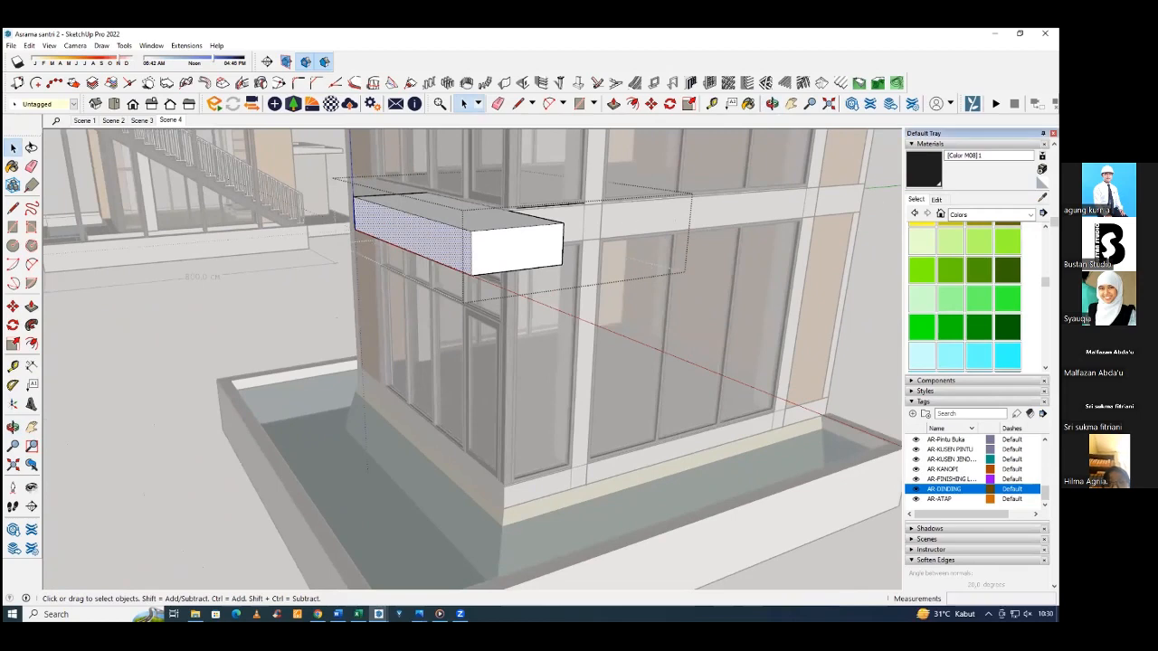
alt+click(663, 224)
click(517, 238)
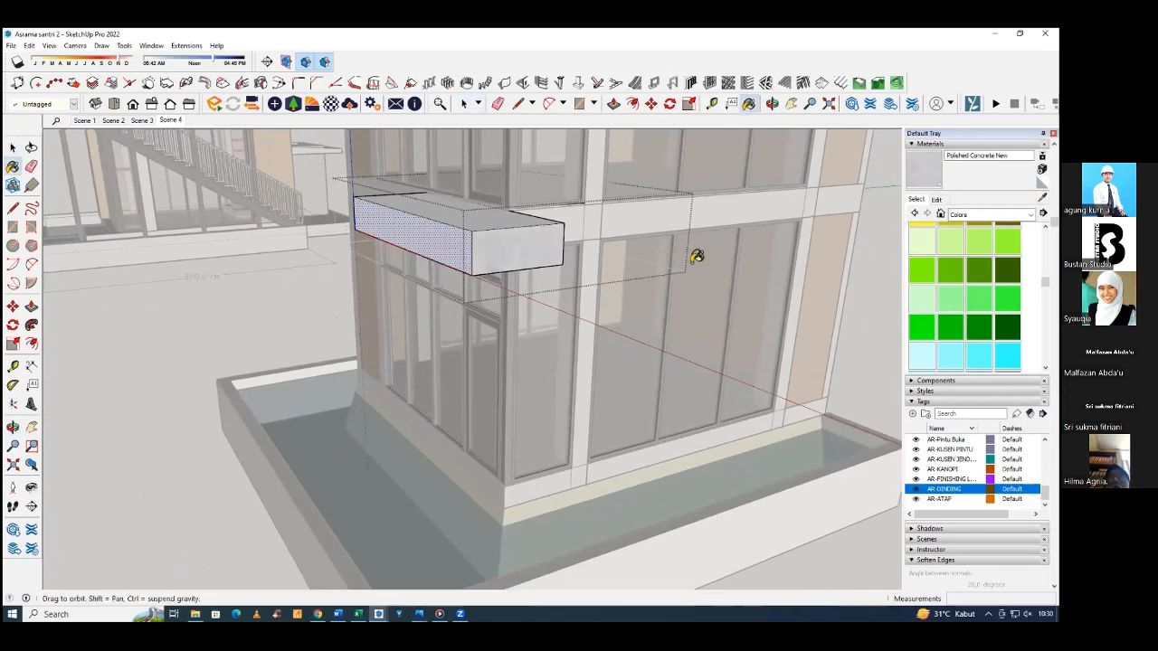
mouse_move(697, 331)
middle_down()
mouse_move(545, 300)
mouse_move(658, 209)
mouse_move(584, 134)
mouse_move(630, 277)
mouse_move(636, 351)
mouse_move(685, 318)
mouse_move(742, 310)
mouse_move(766, 142)
mouse_move(662, 318)
mouse_move(597, 277)
mouse_move(630, 315)
mouse_move(636, 299)
mouse_move(636, 369)
middle_up()
key(space)
Draw a rectangle covering the entire top face of the balcony slab.
scroll(607, 289, up, 2)
mouse_move(543, 289)
middle_down()
mouse_move(444, 291)
mouse_move(407, 268)
middle_up()
scroll(583, 292, up, 2)
key(r)
scroll(716, 239, up, 1)
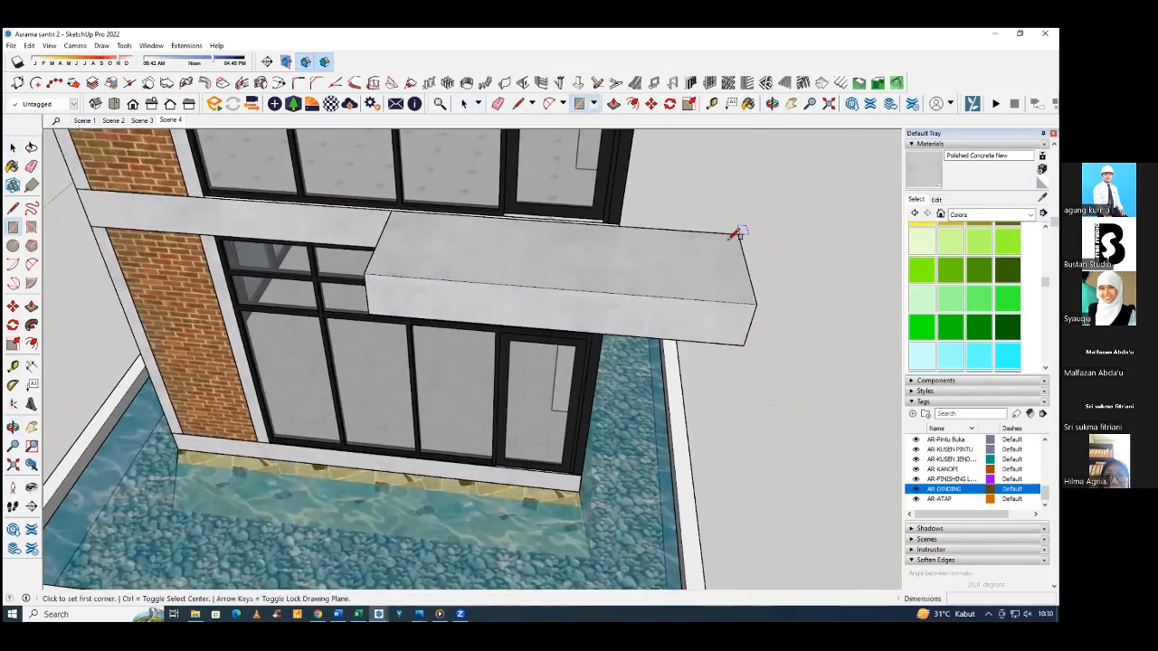
click(367, 272)
Push/Pull the rectangle on the balcony slab up 2 cm as a floor finish layer.
scroll(406, 217, up, 3)
key(p)
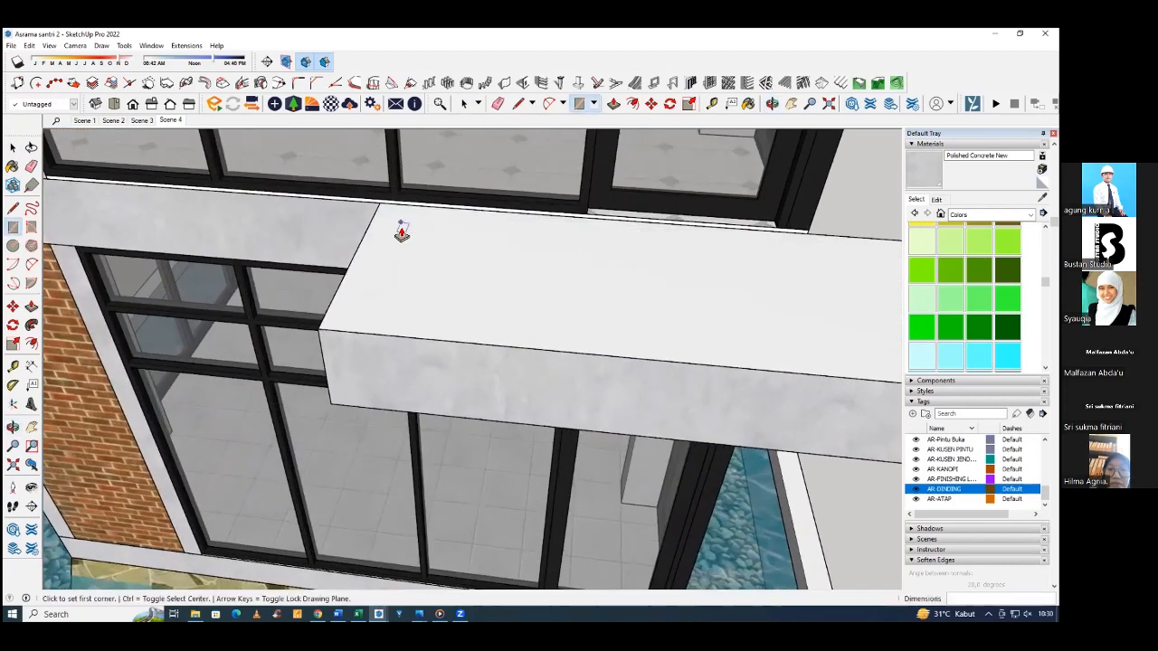
click(400, 233)
text(2)
key(Return)
key(space)
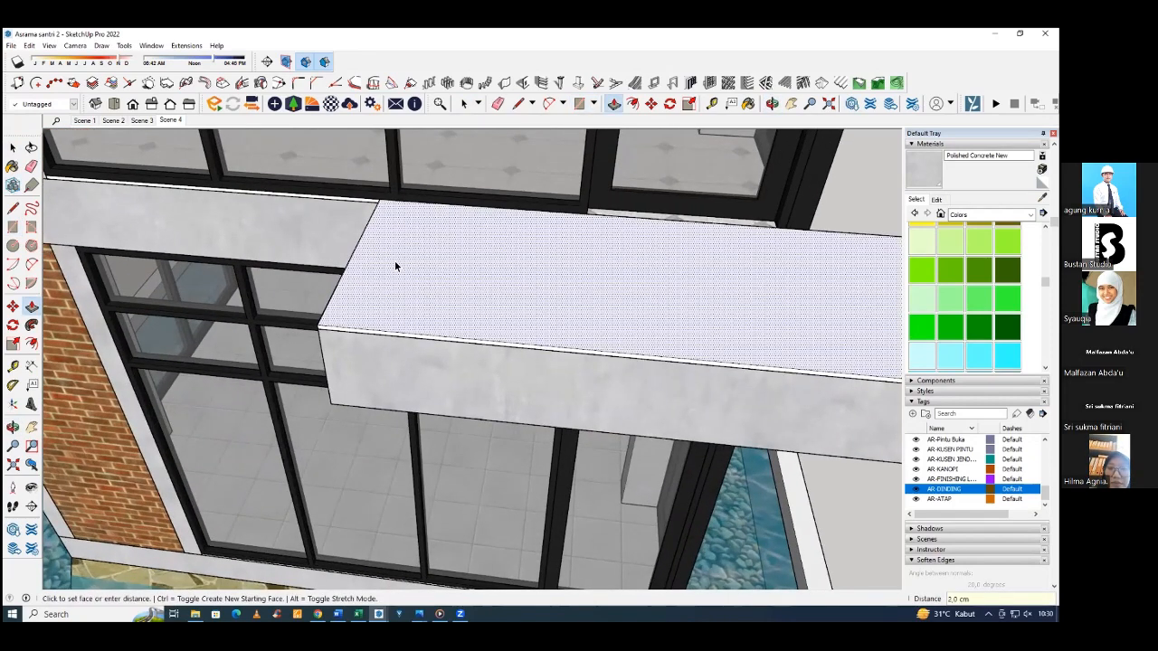
Select the connected geometry of the balcony's floor finish layer and make it a group.
click(394, 261)
right_click(395, 261)
click(391, 252)
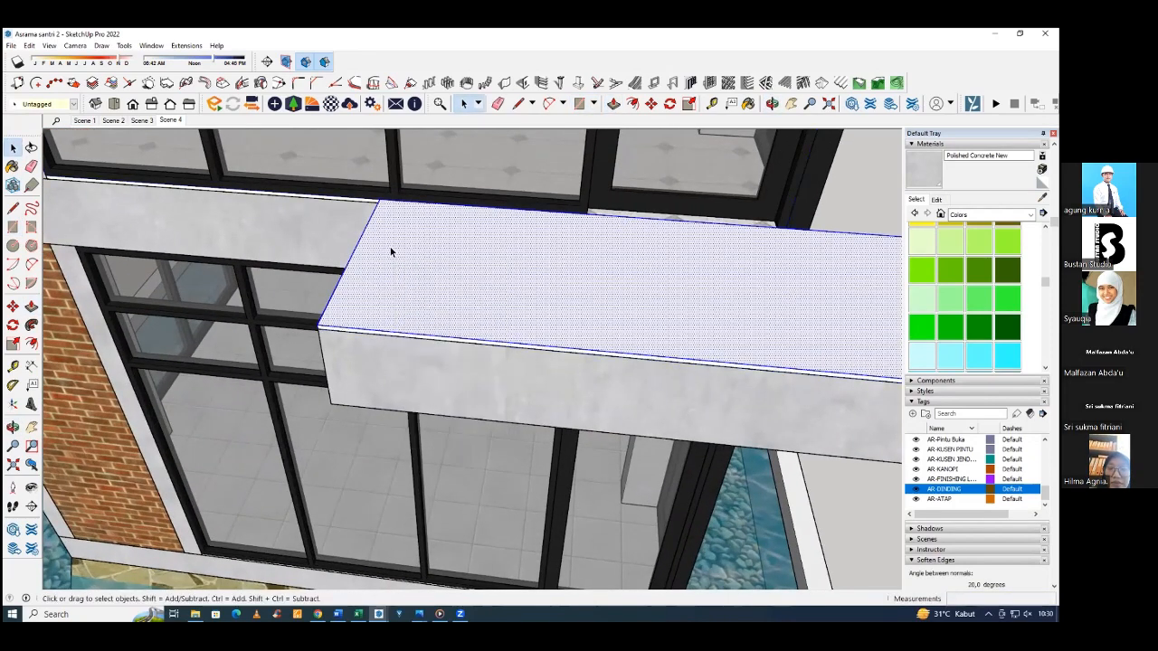
scroll(416, 259, down, 3)
right_click(416, 259)
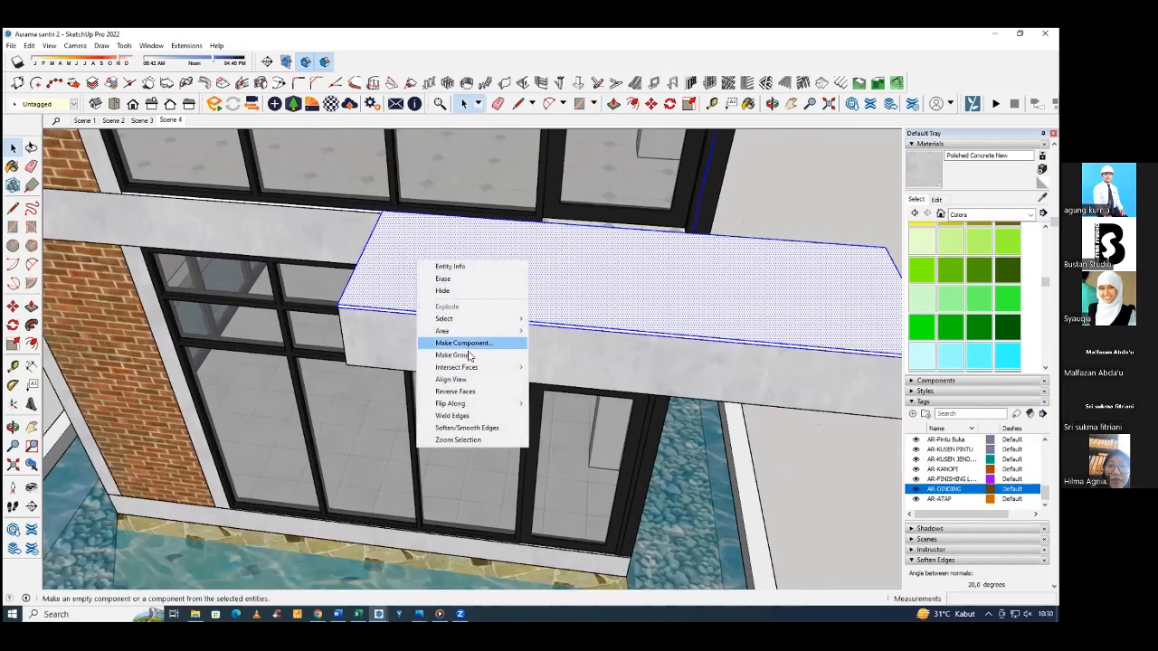
click(452, 354)
scroll(573, 291, down, 3)
middle_drag(574, 294, 433, 301)
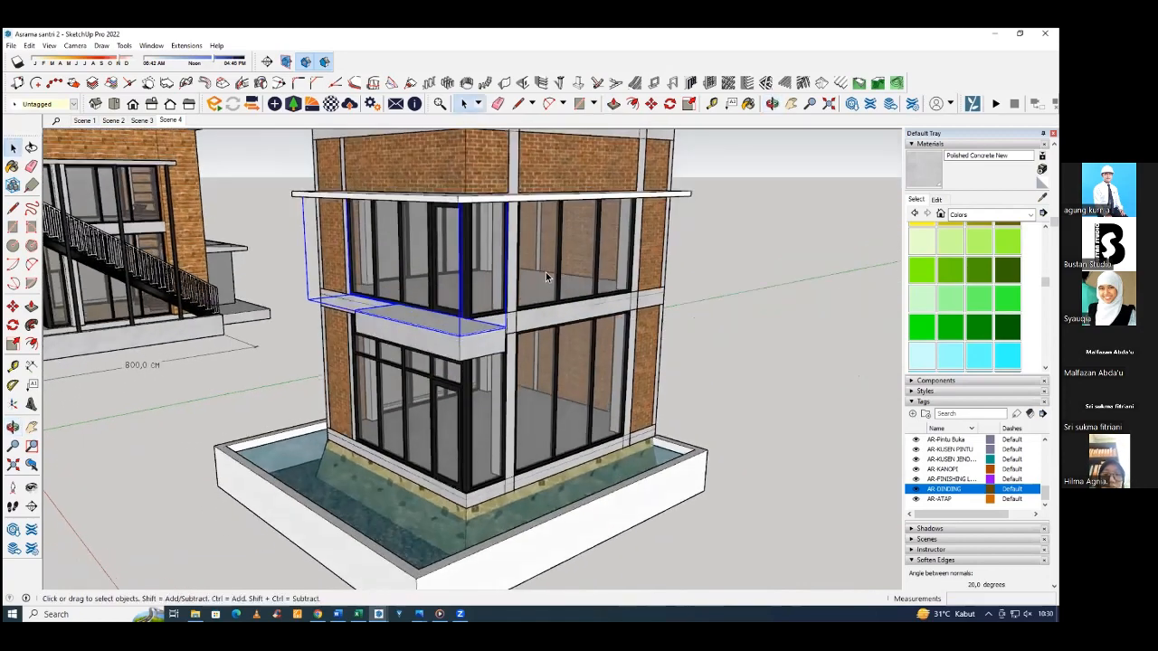
Open the balcony floor finish's group and remove the stray geometry above the layer.
double_click(509, 295)
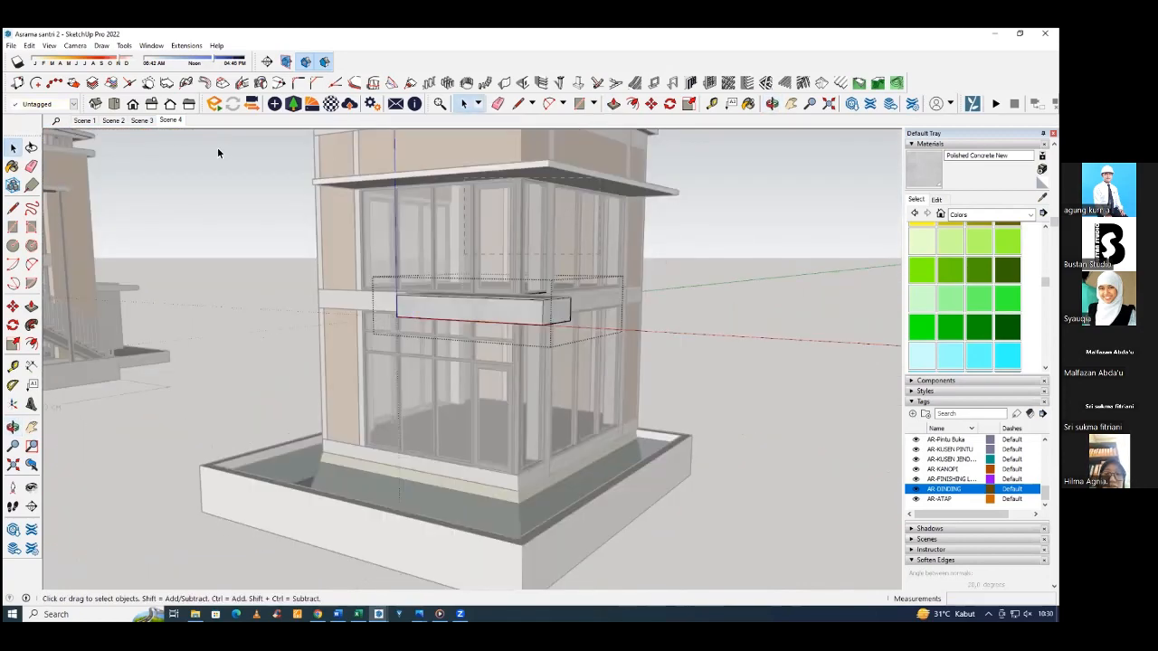
click(218, 150)
scroll(532, 308, up, 4)
click(547, 298)
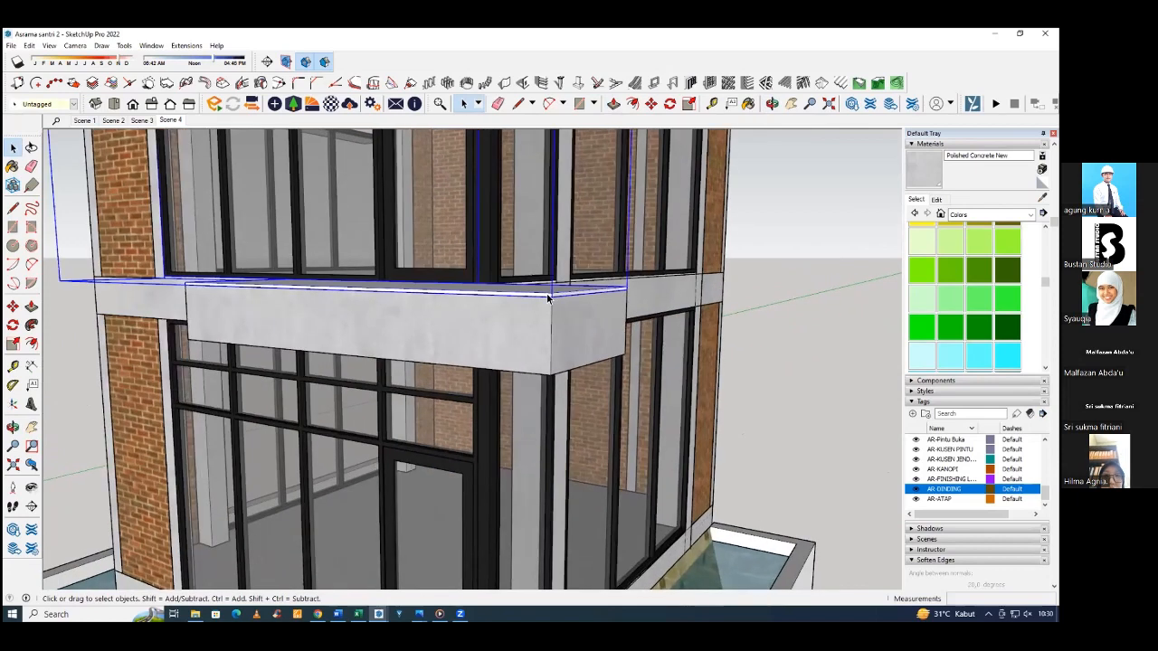
double_click(547, 299)
scroll(543, 262, down, 5)
scroll(287, 184, down, 2)
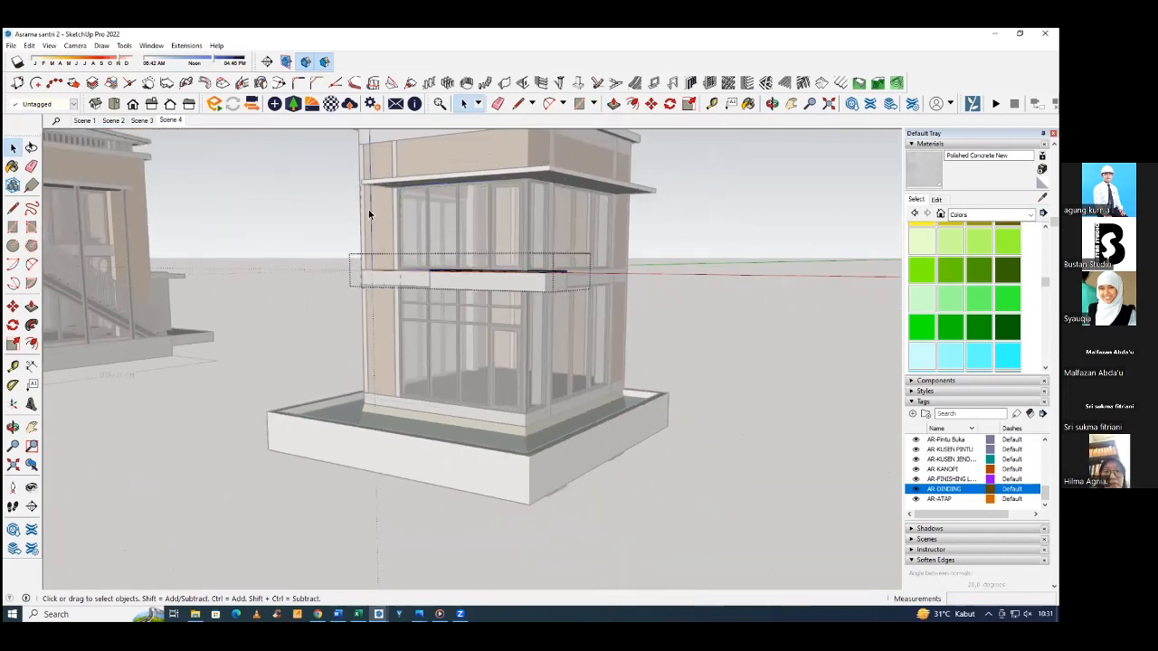
click(316, 268)
Sample the Terrazzo Tile Accent material from the upper room's floor and paint the balcony's floor finish with it.
middle_drag(434, 244, 637, 313)
scroll(566, 314, up, 4)
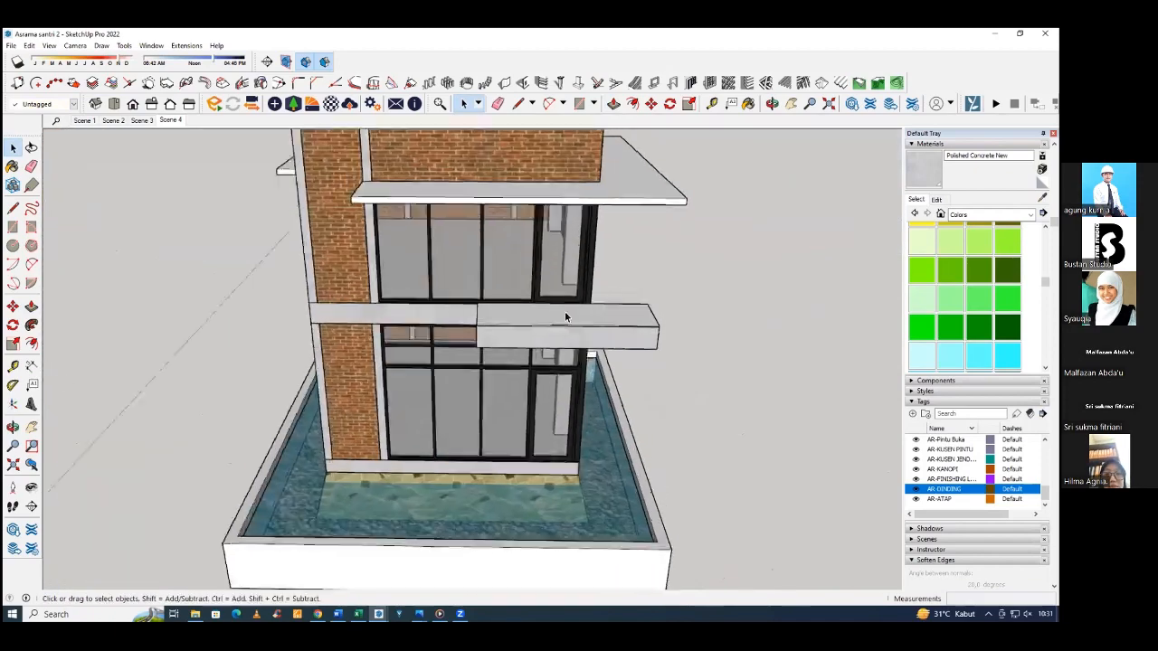
click(575, 317)
click(1042, 198)
mouse_move(512, 286)
middle_down()
mouse_move(476, 290)
mouse_move(439, 266)
mouse_move(422, 274)
middle_up()
scroll(421, 274, up, 2)
mouse_move(575, 308)
middle_down()
mouse_move(529, 313)
mouse_move(639, 279)
mouse_move(424, 260)
mouse_move(638, 259)
mouse_move(543, 262)
mouse_move(511, 244)
middle_up()
scroll(529, 314, down, 3)
scroll(634, 258, up, 5)
scroll(543, 262, up, 4)
click(923, 171)
scroll(542, 246, down, 3)
scroll(481, 235, down, 8)
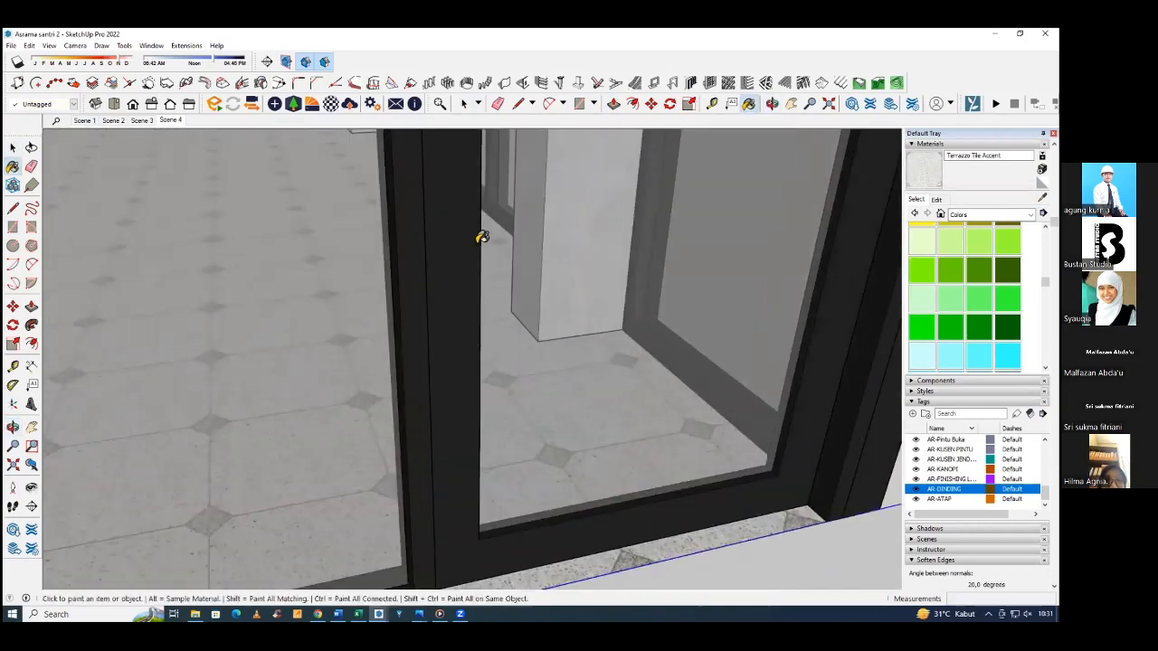
middle_drag(602, 287, 300, 329)
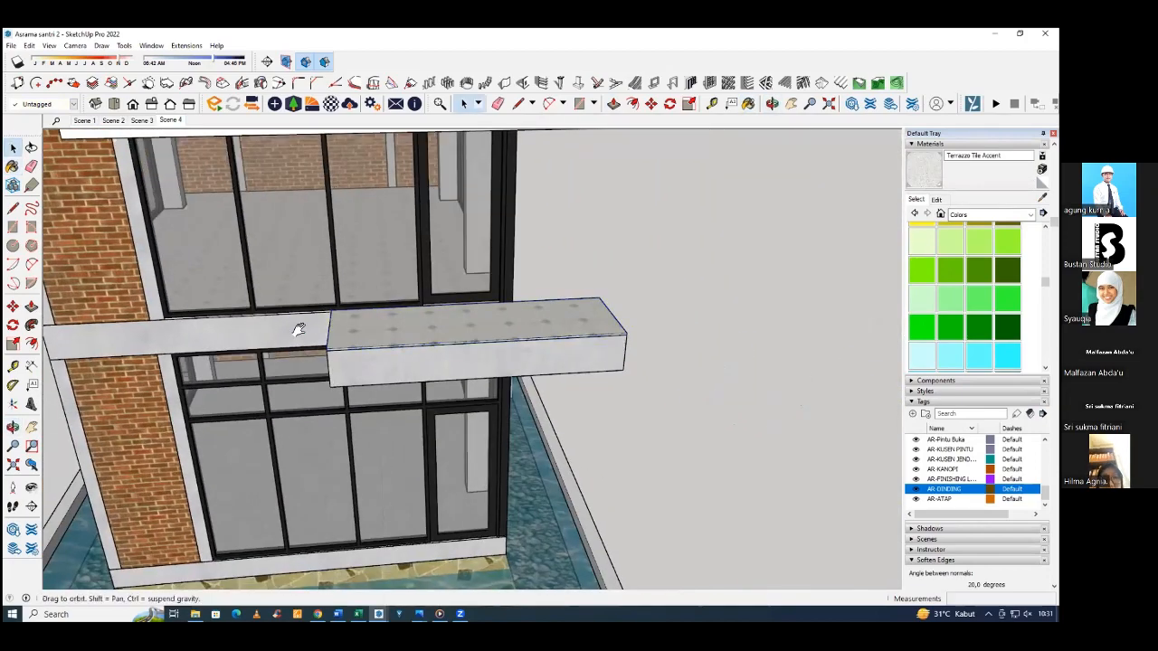
click(300, 329)
Examine the staircase side of the reference house and compare it with the matching side of the new building.
middle_drag(516, 294, 334, 252)
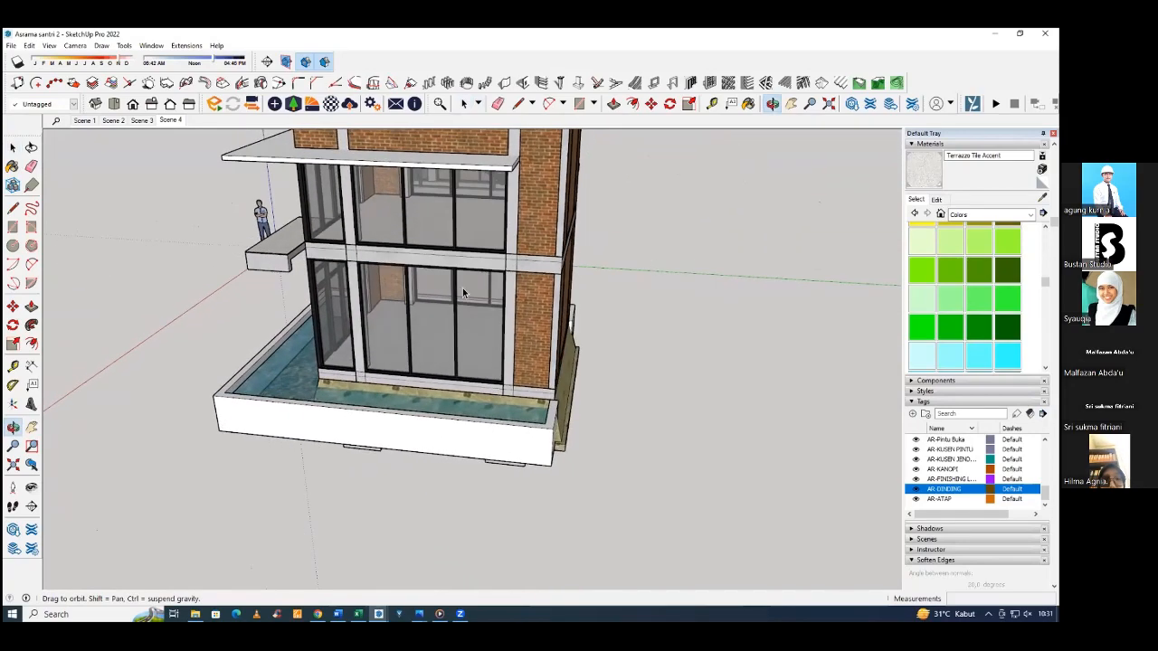
middle_drag(462, 288, 592, 312)
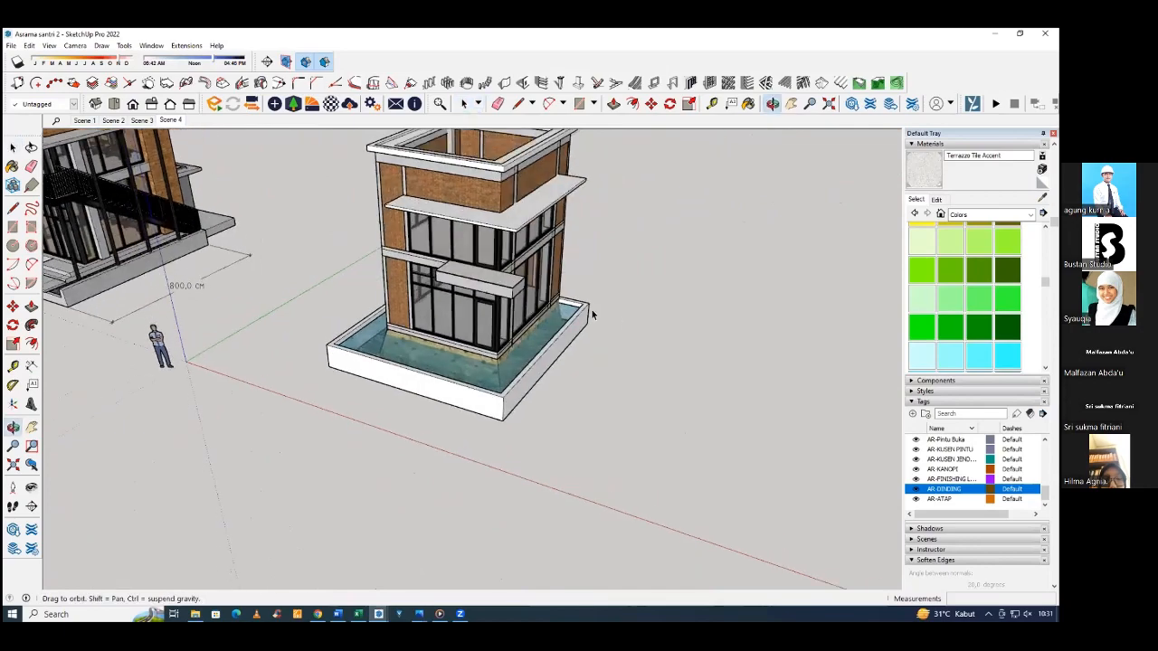
scroll(591, 311, down, 3)
scroll(579, 311, up, 2)
middle_drag(506, 308, 385, 276)
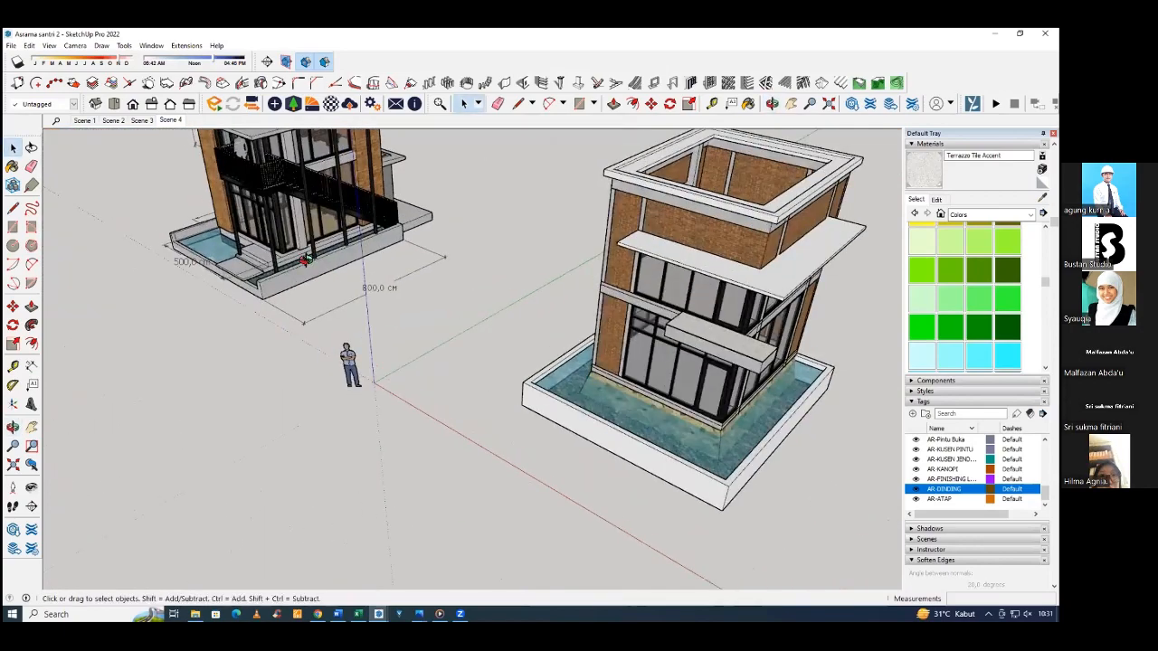
scroll(281, 226, up, 5)
middle_drag(81, 277, 250, 201)
scroll(250, 201, down, 6)
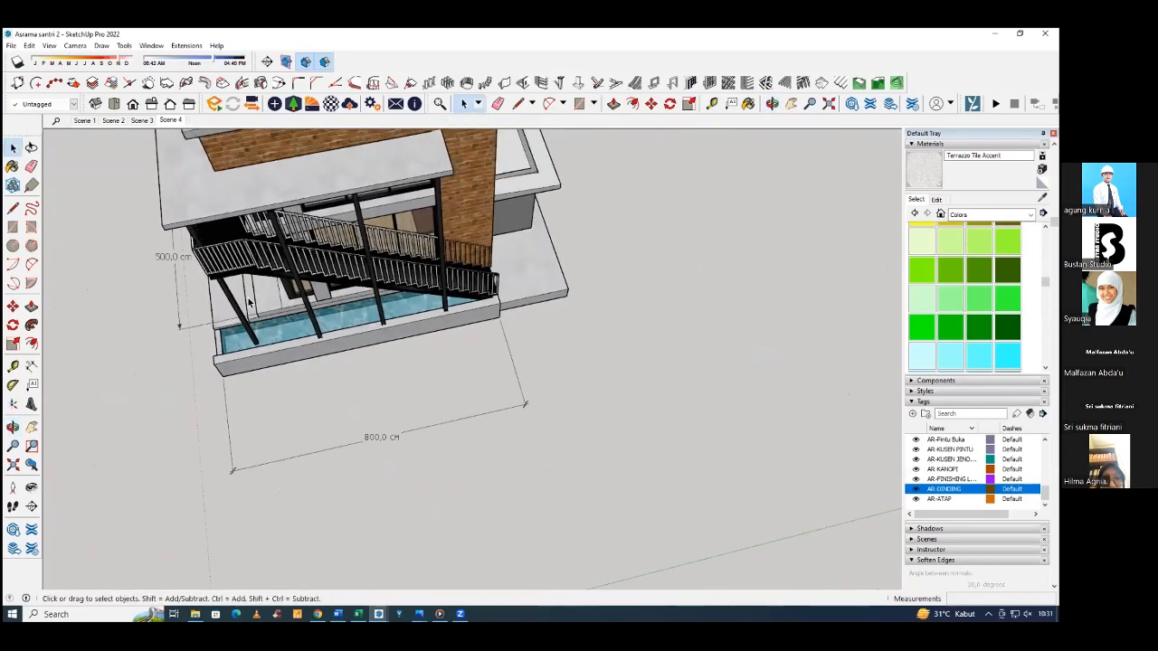
scroll(291, 353, up, 6)
scroll(291, 353, up, 5)
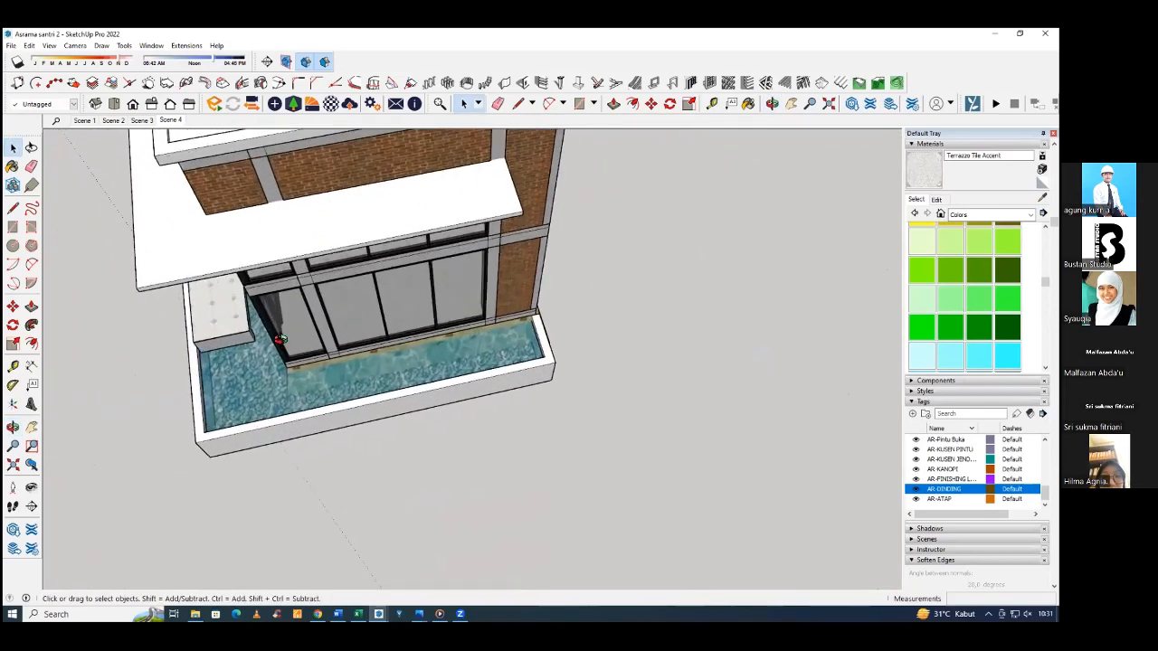
Measure the balcony slab's projection from the building corner with the Line tool, without keeping a line.
scroll(258, 310, up, 1)
scroll(258, 303, up, 3)
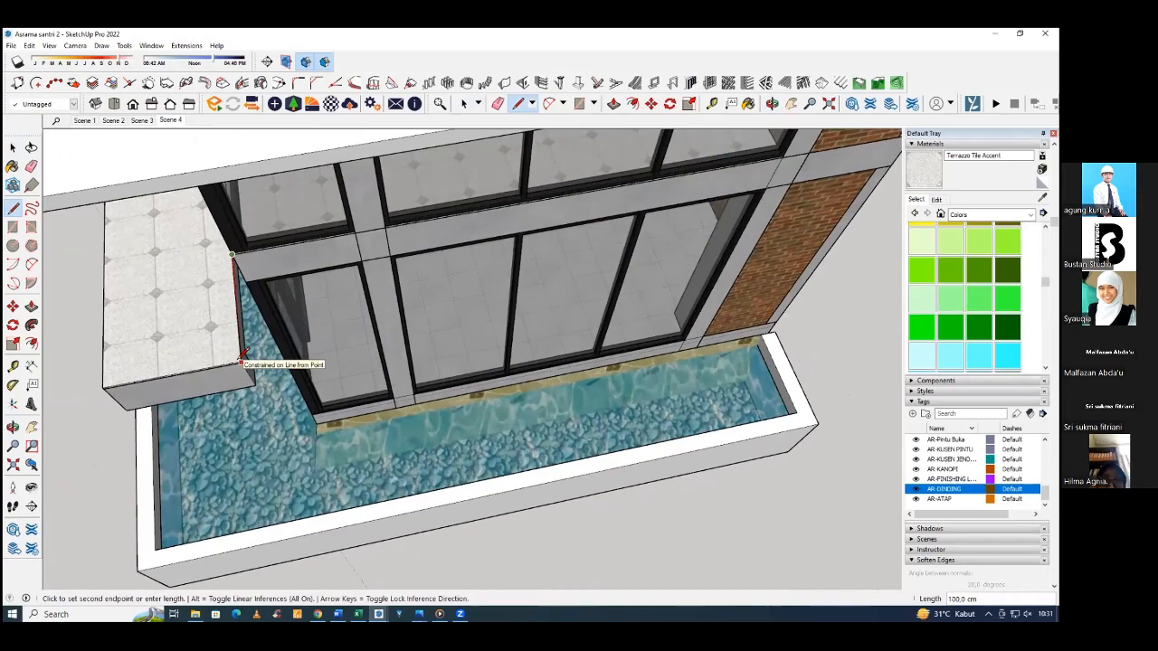
key(Escape)
middle_drag(224, 322, 520, 292)
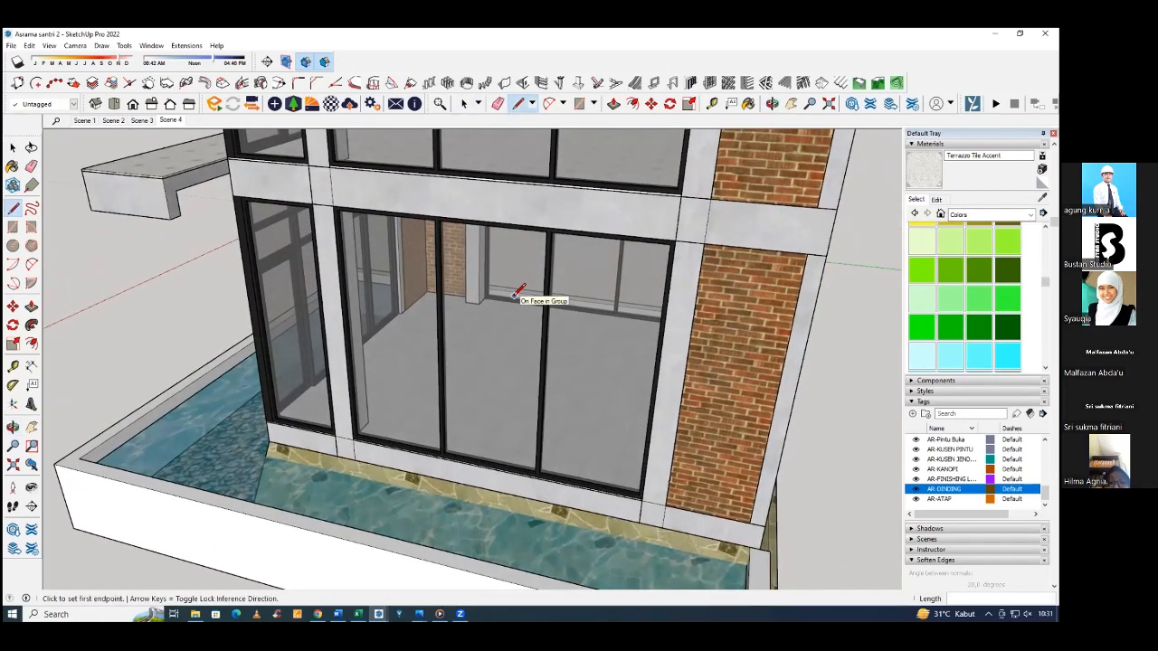
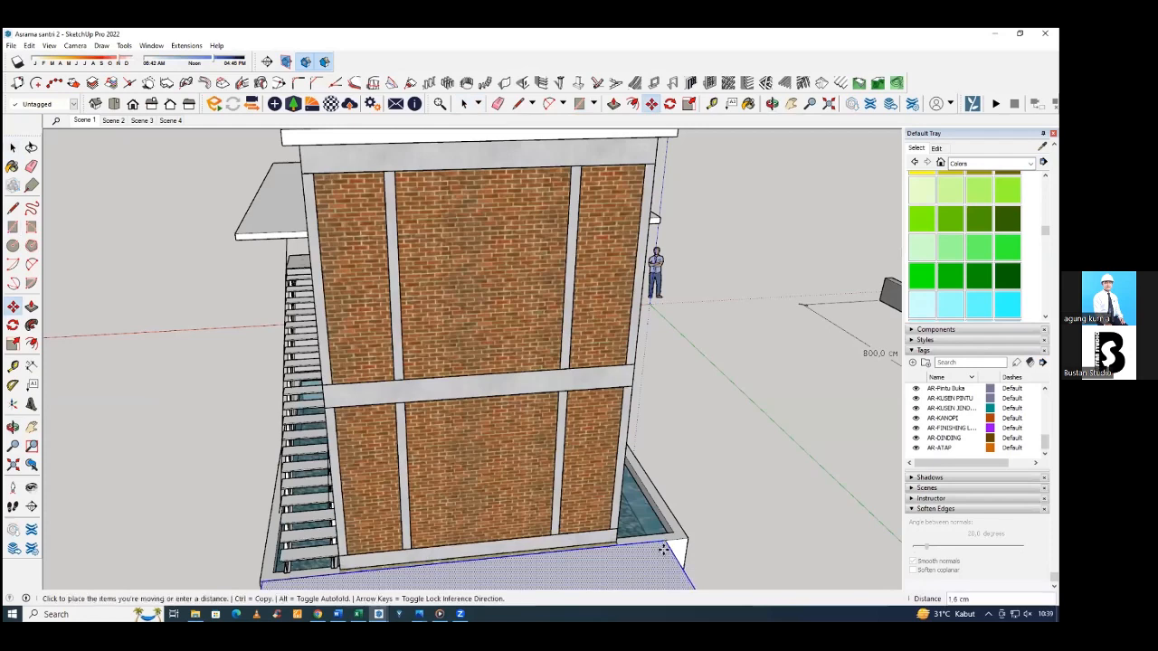
Move the selected ground face beside the building so its corner meets the outer corner of the pool wall.
key(m)
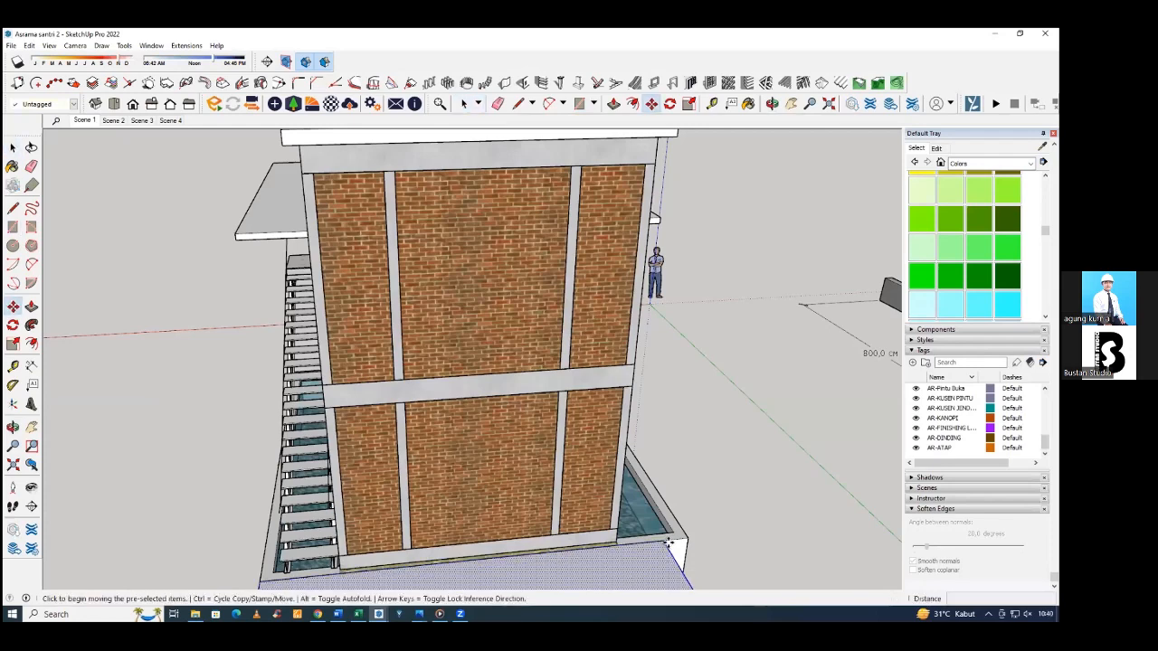
click(666, 544)
click(688, 548)
key(space)
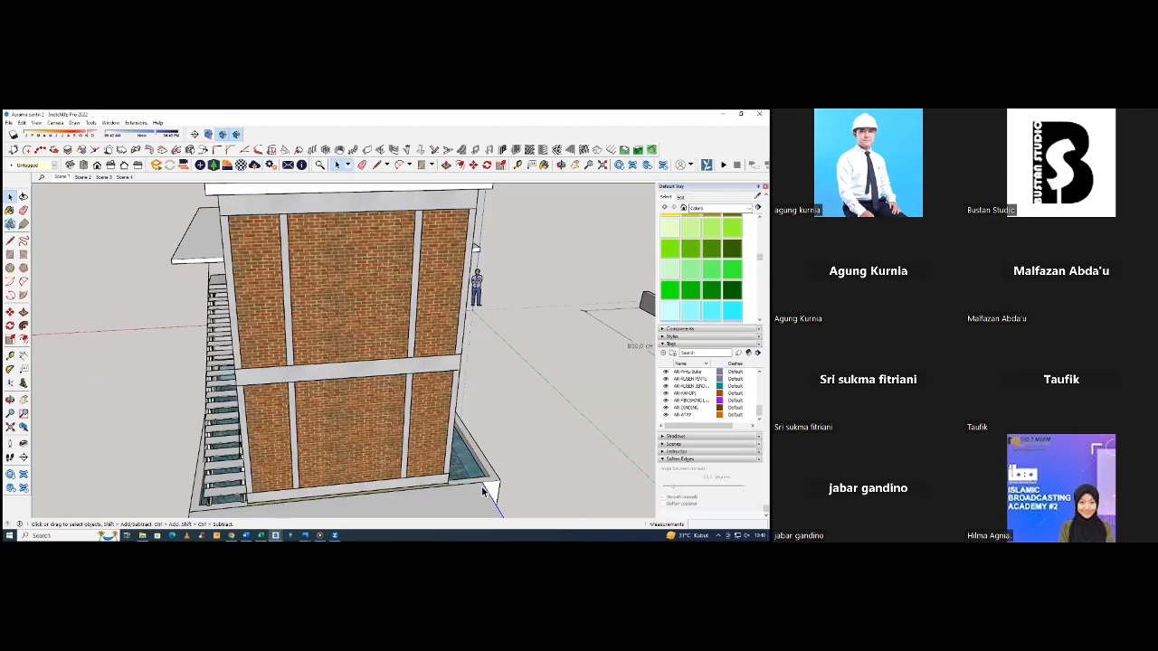
Examine the existing staircase, its landing and handrail lines, and the surrounding pool from several sides of the building.
middle_drag(482, 489, 485, 519)
scroll(484, 472, down, 3)
key(m)
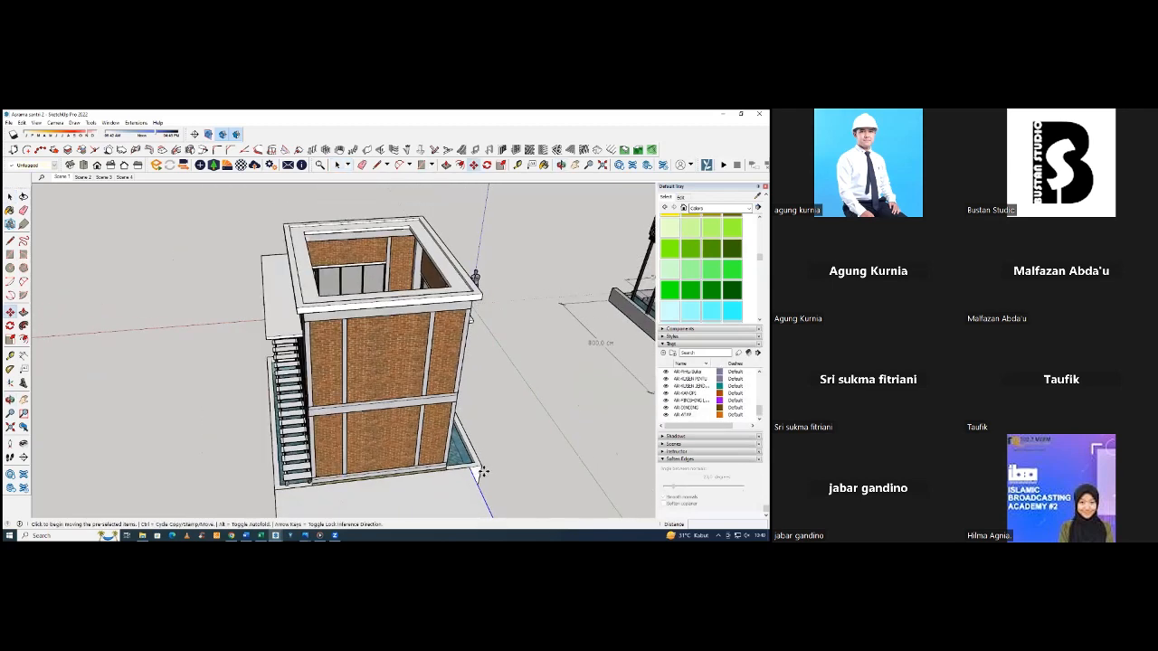
key(space)
scroll(400, 453, down, 2)
middle_drag(401, 453, 429, 393)
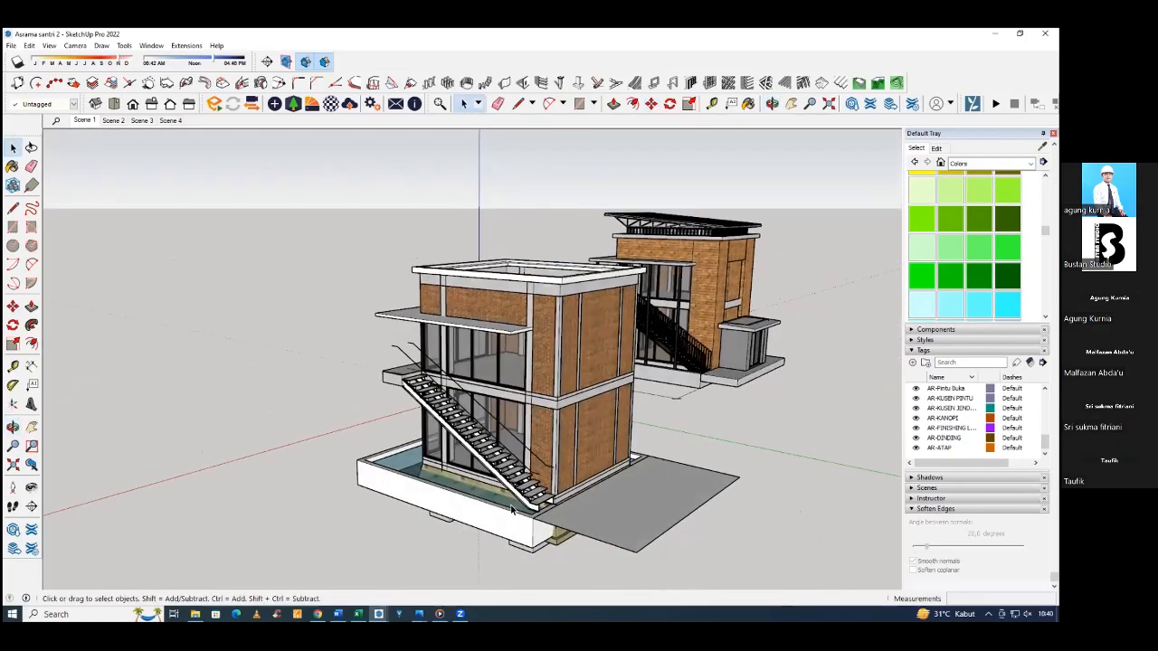
scroll(428, 392, up, 3)
middle_drag(588, 417, 534, 489)
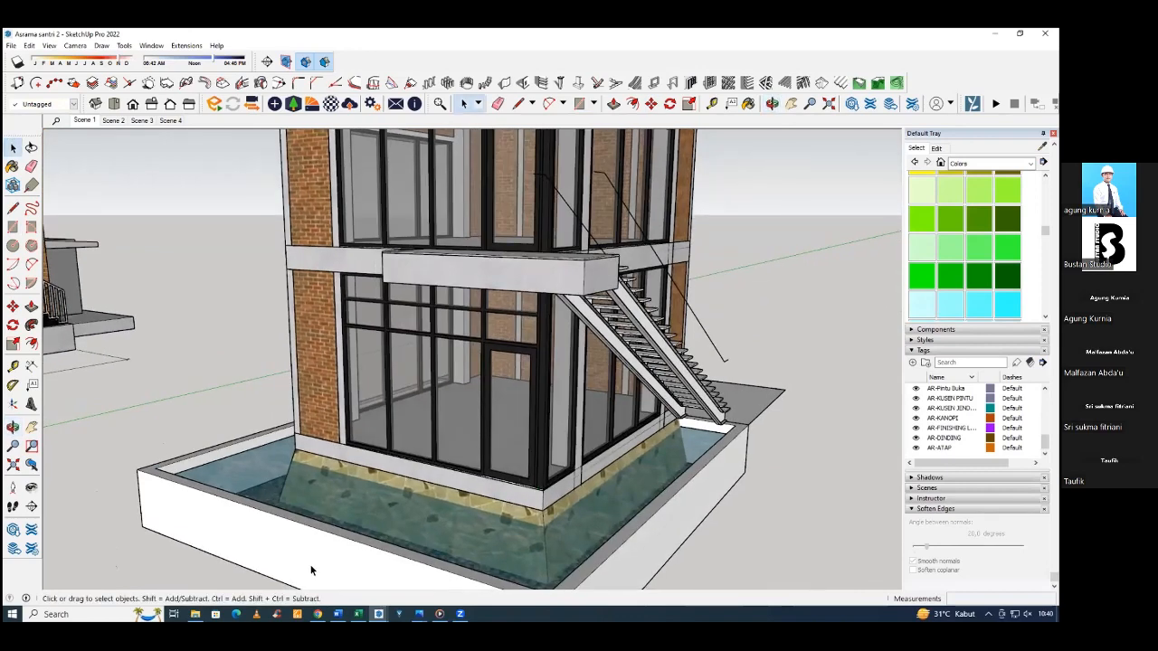
middle_drag(604, 434, 211, 487)
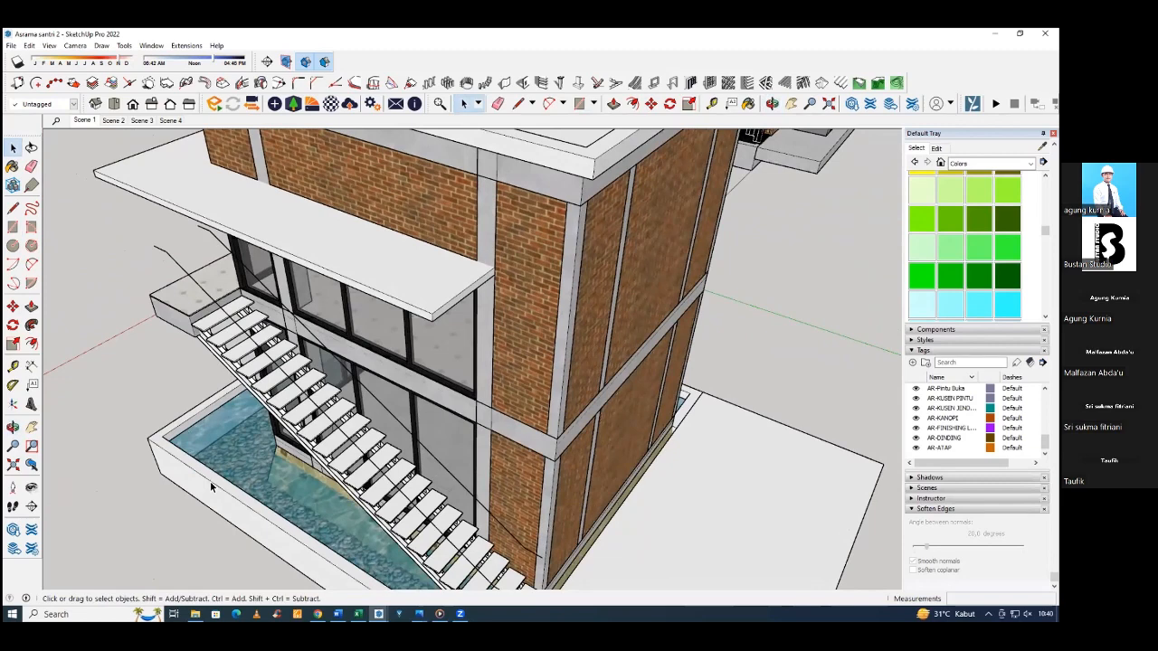
middle_drag(383, 391, 453, 381)
scroll(453, 382, up, 2)
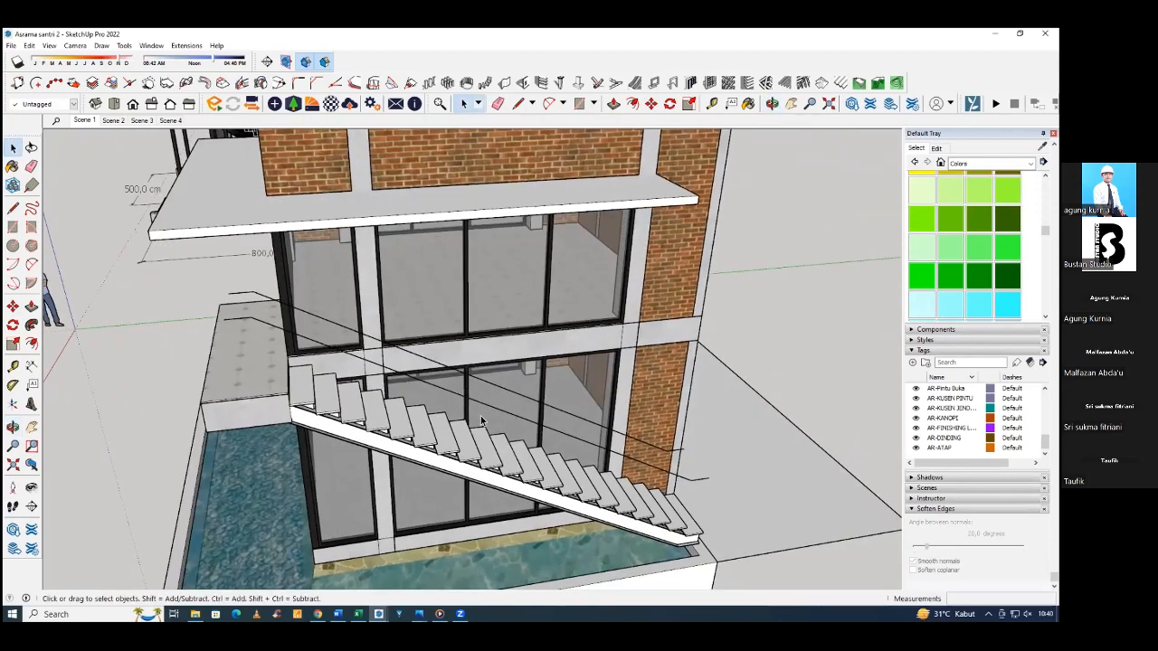
middle_drag(482, 418, 473, 345)
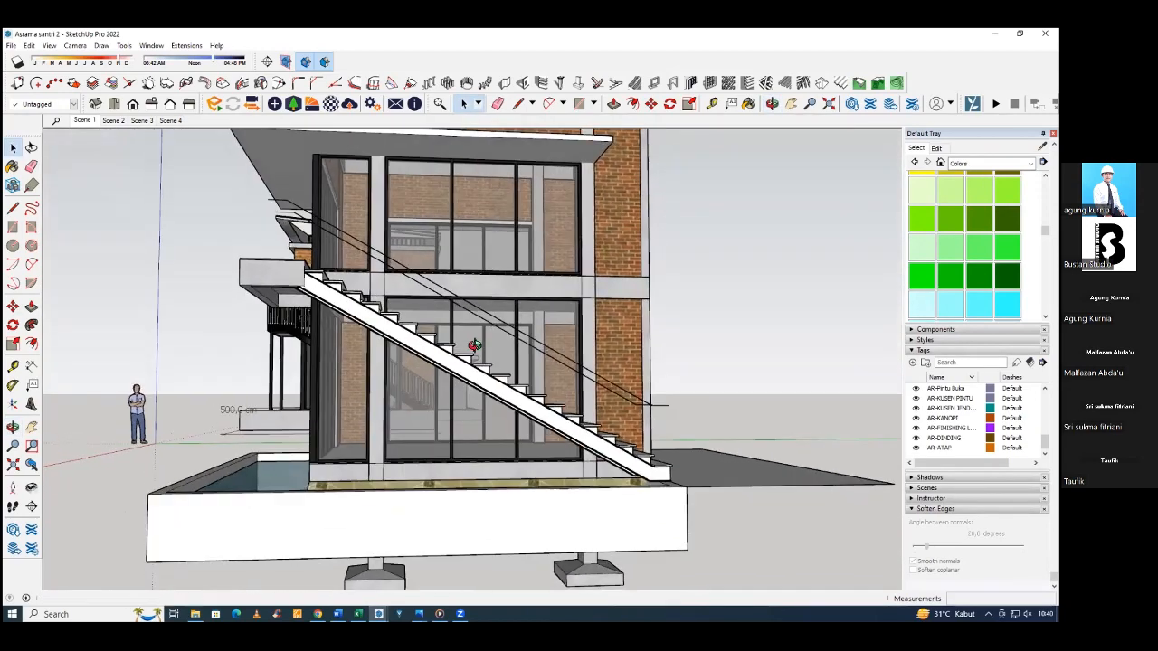
scroll(473, 347, up, 5)
middle_drag(422, 378, 405, 419)
scroll(373, 416, down, 3)
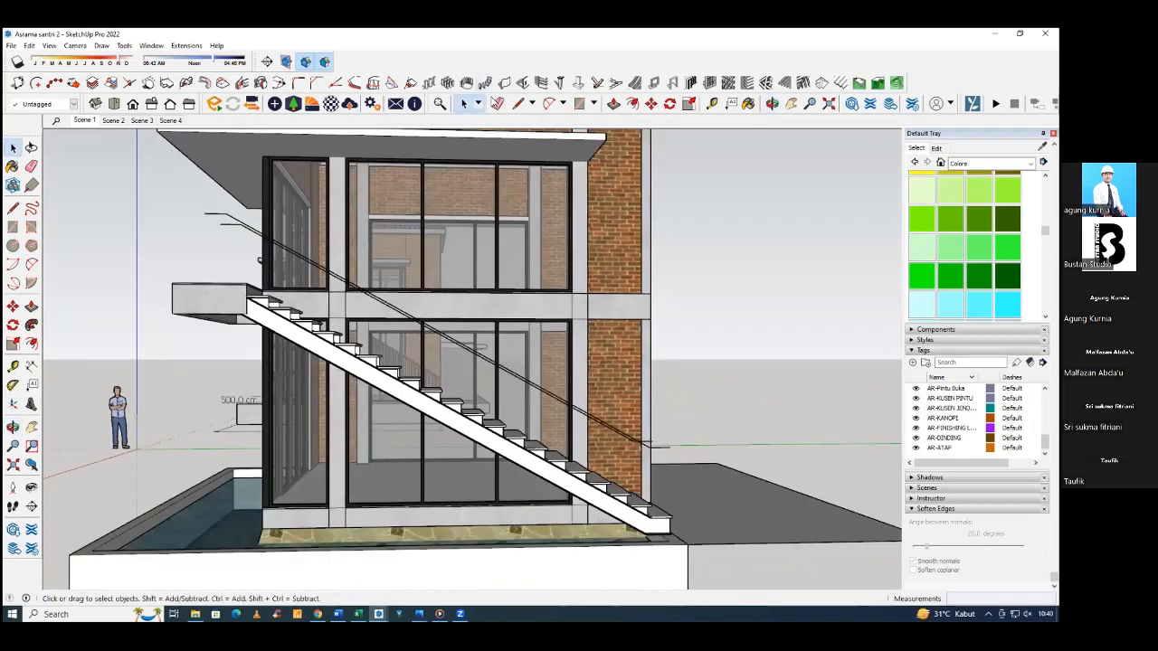
middle_drag(633, 298, 641, 242)
key(space)
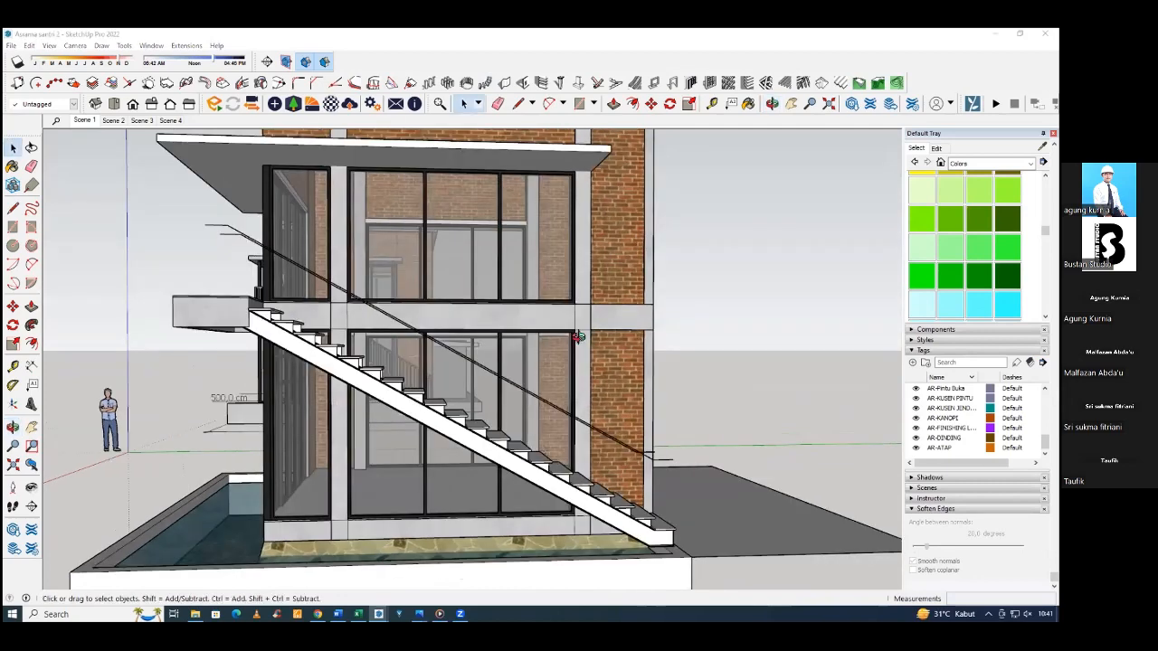
middle_drag(579, 339, 563, 332)
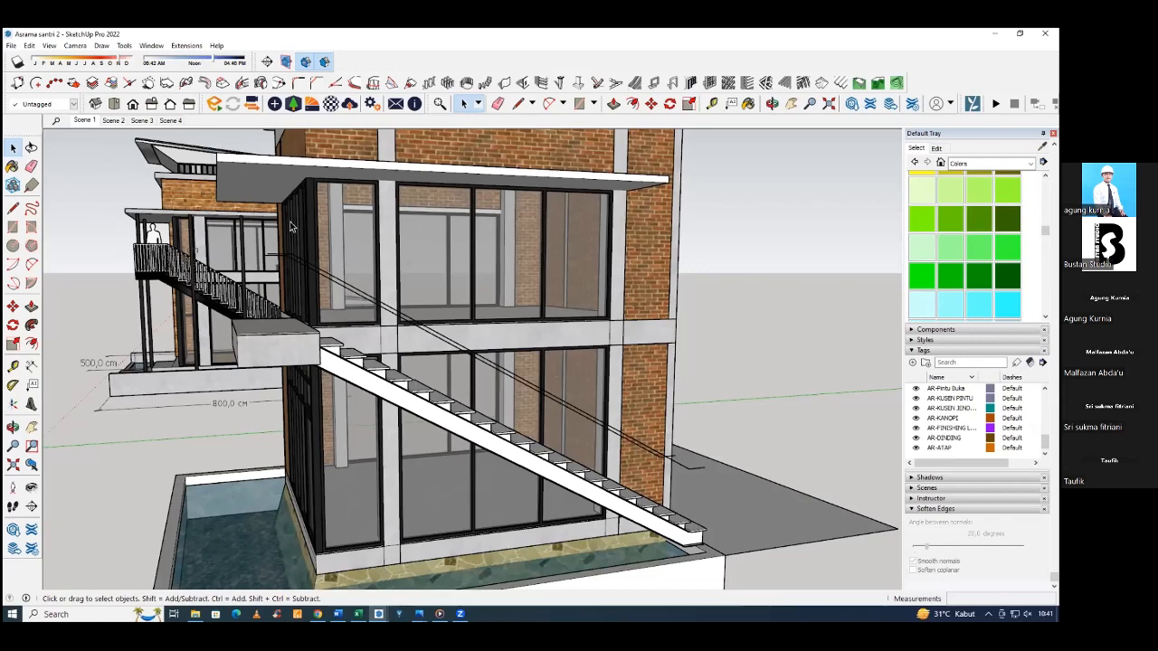
Measure the brick side wall's length along the floor beam and its full height below the beam's top with the Line tool.
middle_drag(521, 325, 102, 378)
middle_drag(760, 369, 649, 326)
key(l)
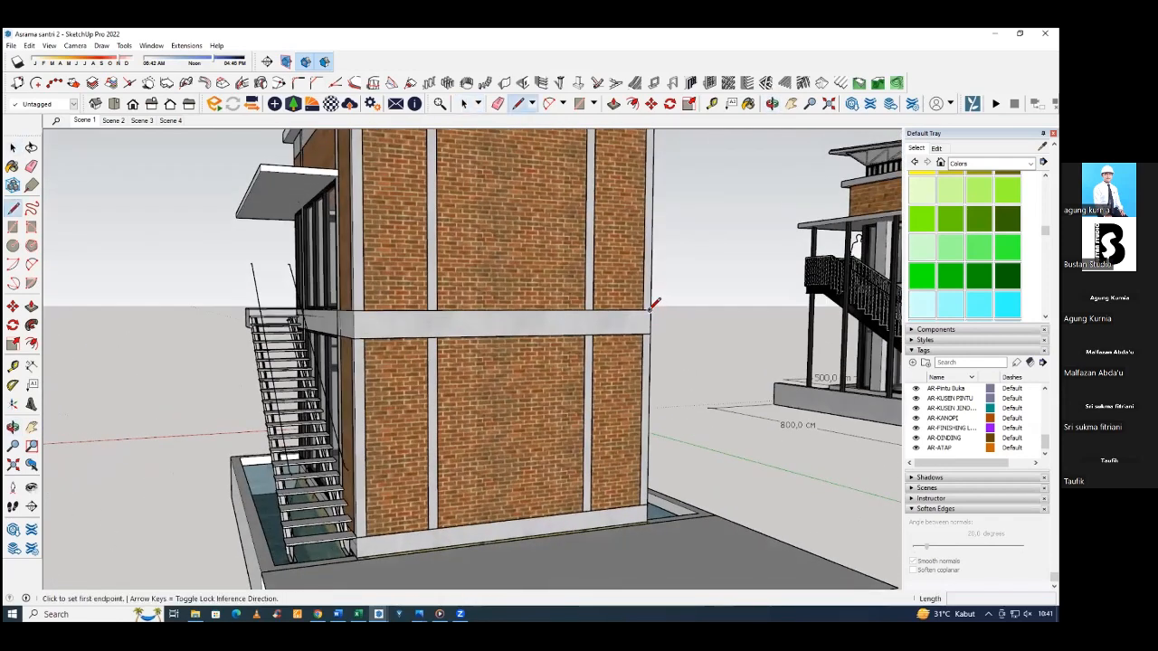
click(354, 311)
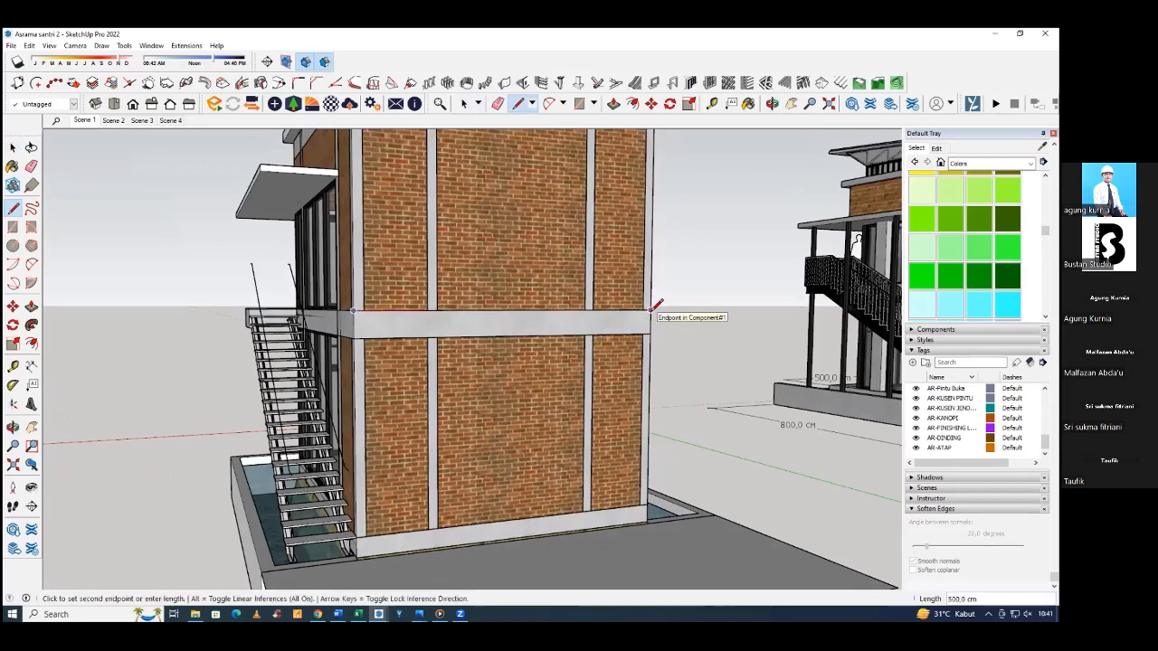
click(650, 310)
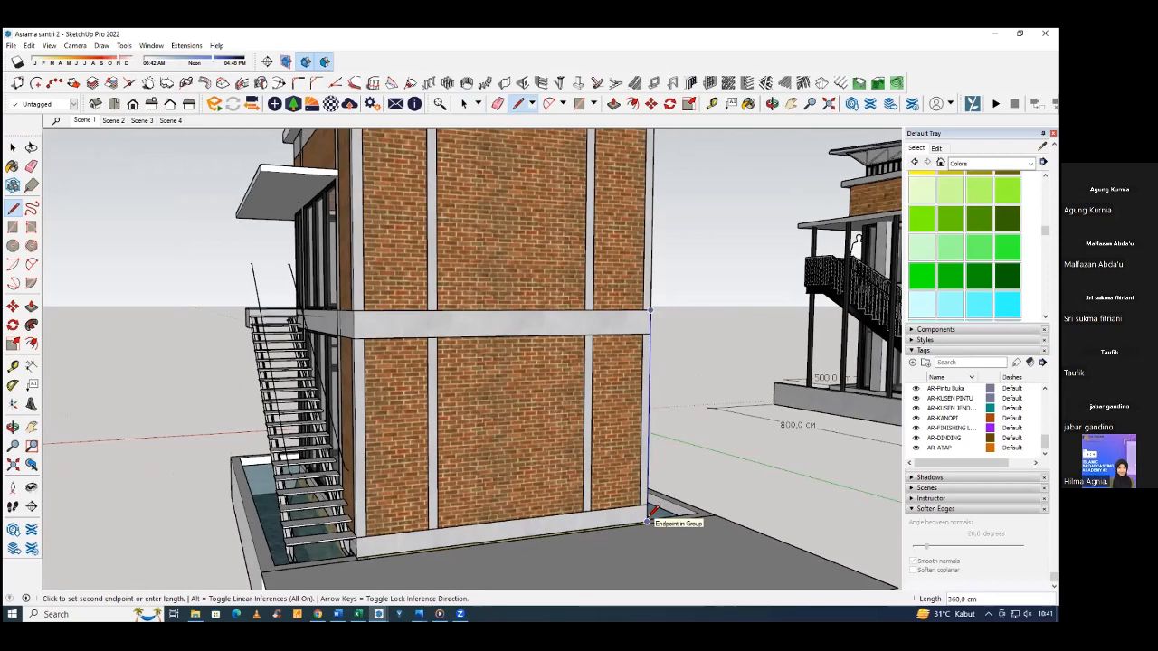
click(648, 522)
key(space)
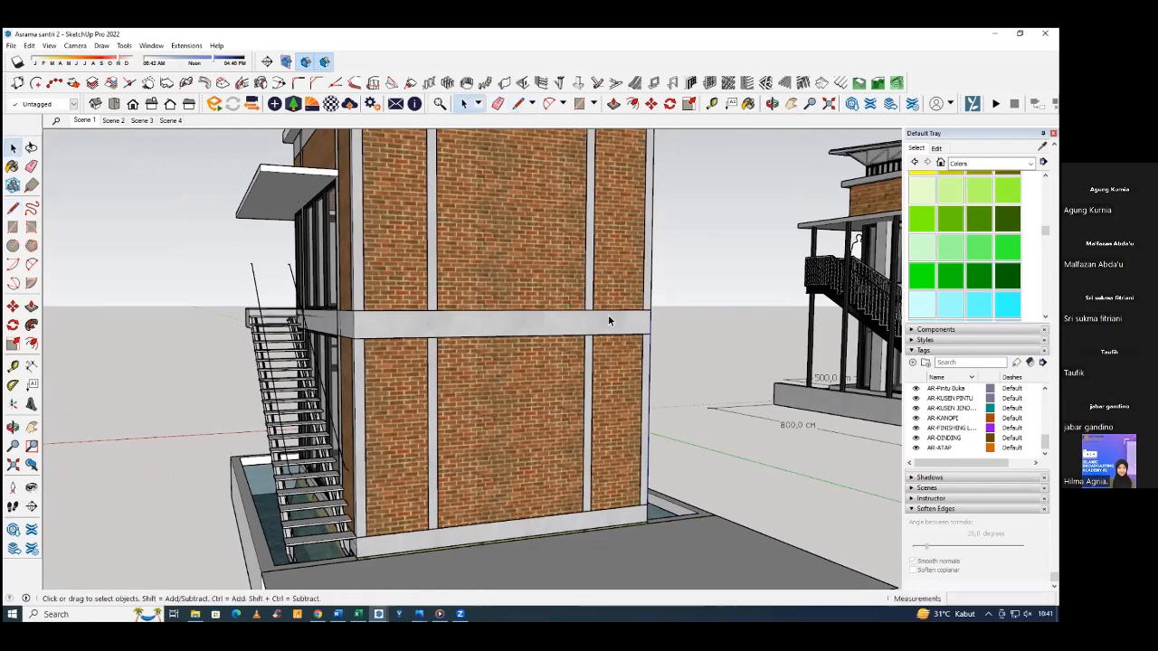
Measure the height from the top of the floor beam to the top of the base beam with the Line tool.
key(l)
click(650, 309)
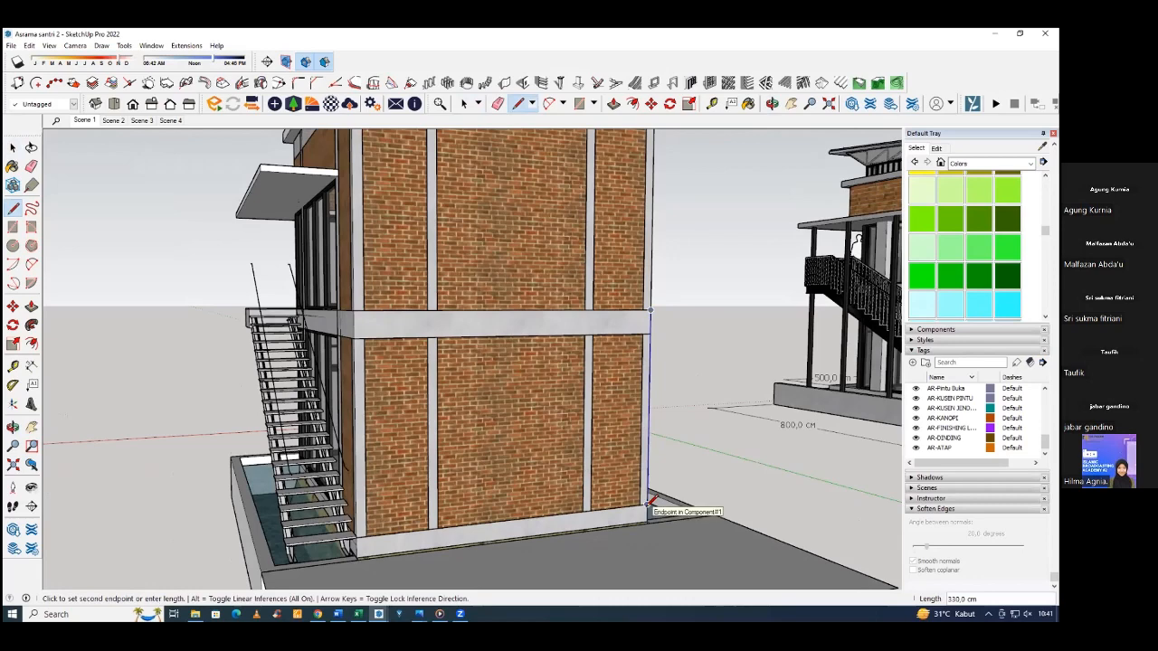
click(648, 502)
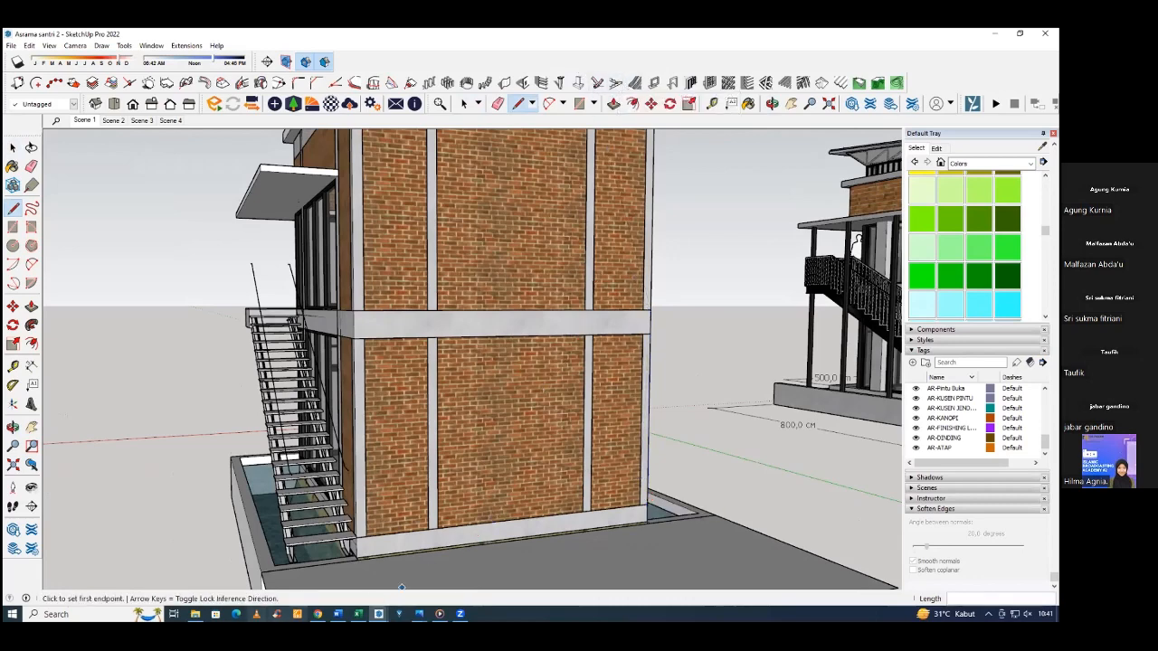
Switch to Calculator and divide the 500 cm wall length by a tread depth of 30.
click(55, 615)
text(CA)
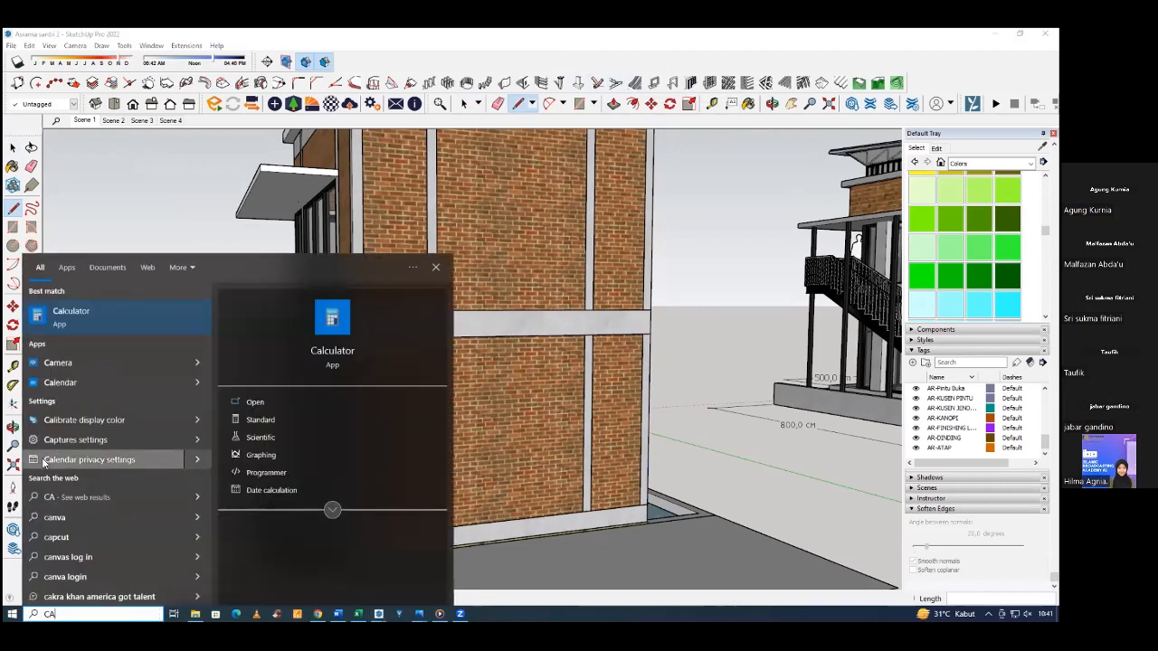
click(65, 316)
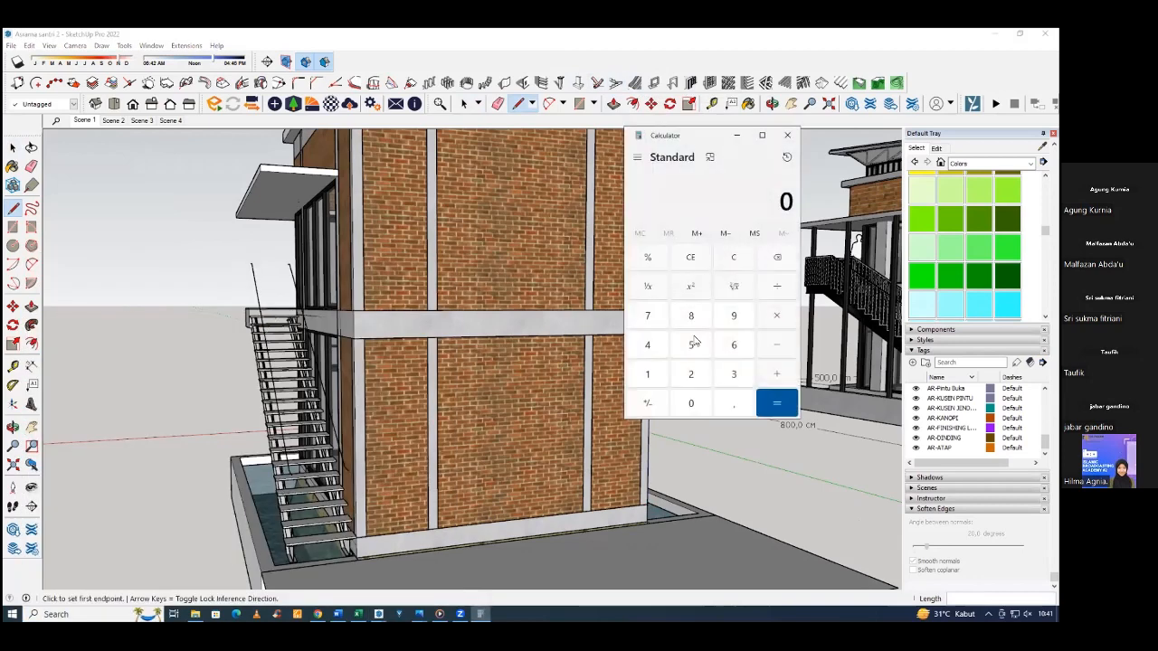
click(693, 344)
click(697, 405)
click(695, 404)
click(778, 287)
click(738, 374)
click(697, 403)
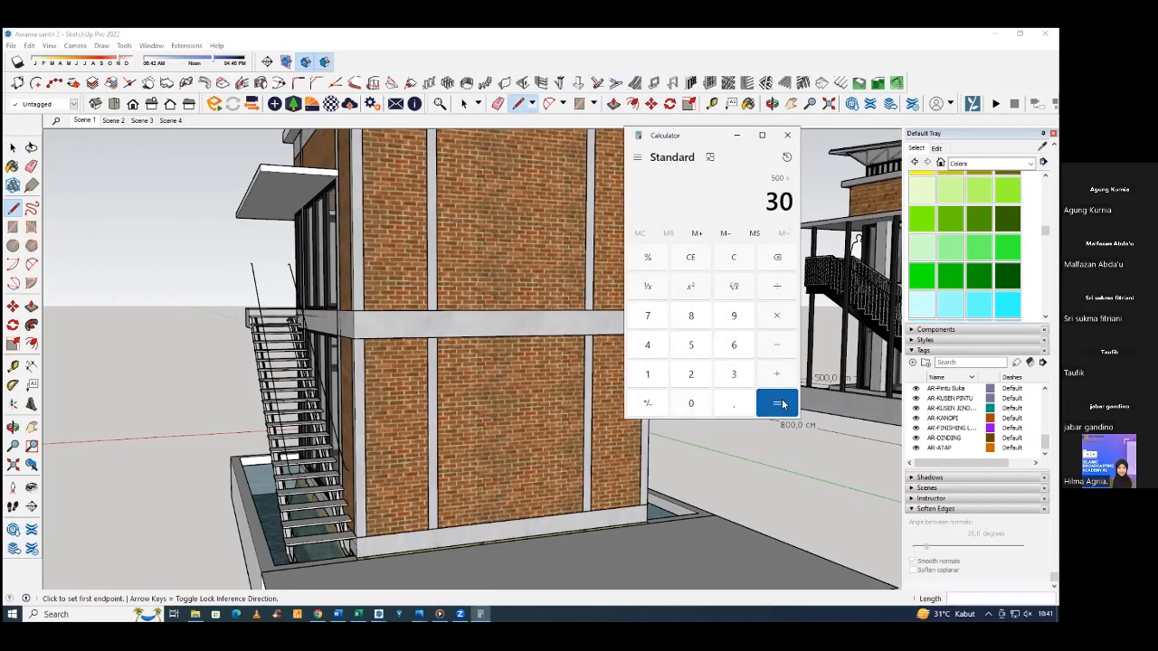
click(782, 404)
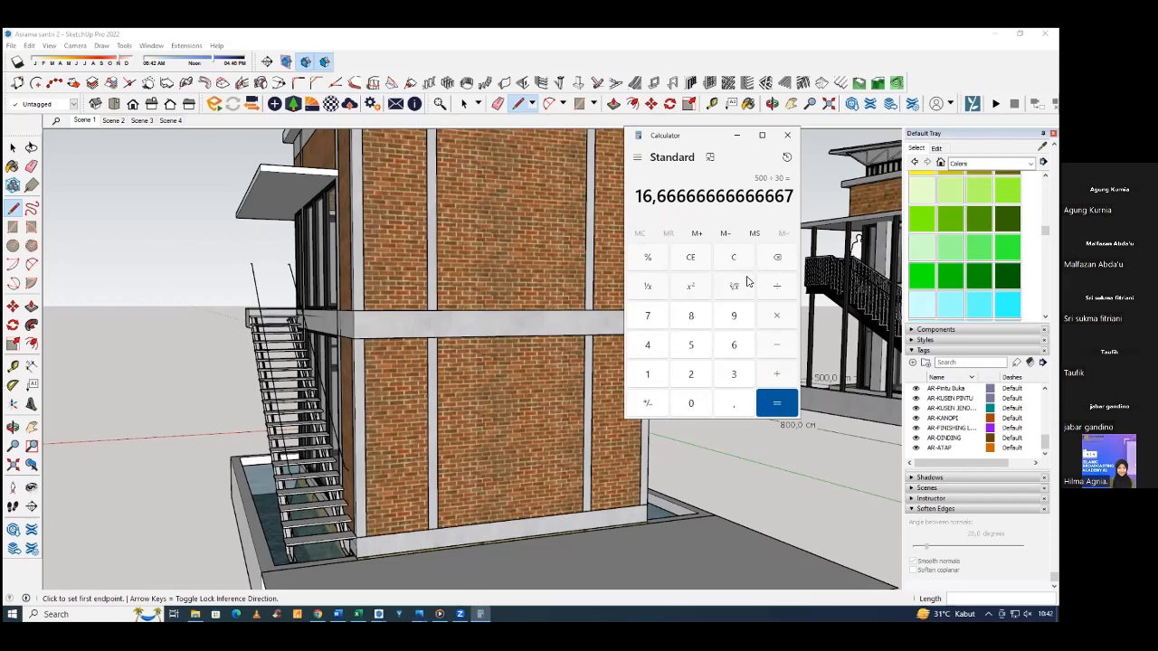
Divide the 330 cm floor height by 16,6.
click(734, 373)
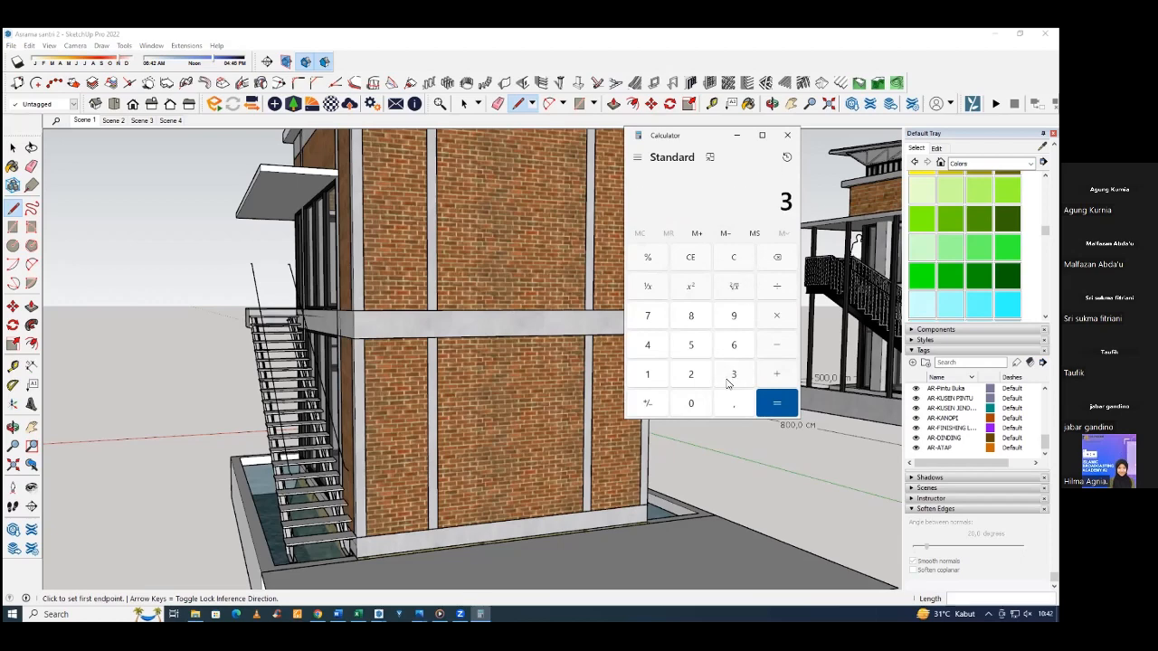
click(734, 374)
click(692, 403)
click(777, 288)
click(648, 374)
click(731, 346)
click(734, 404)
click(734, 345)
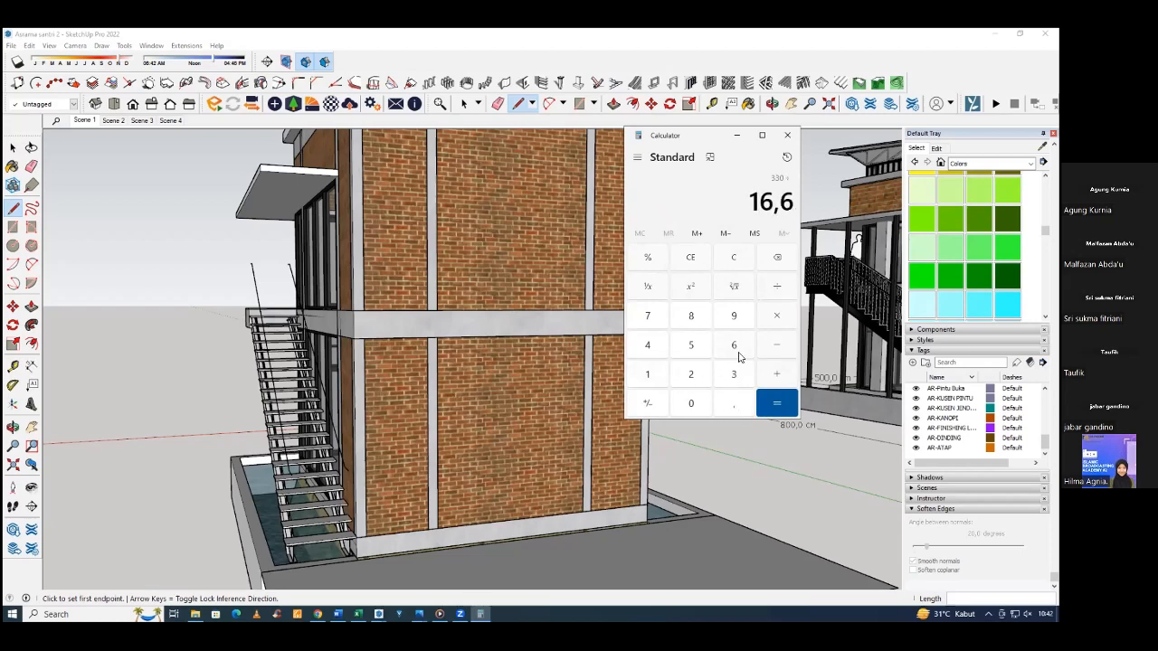
click(778, 404)
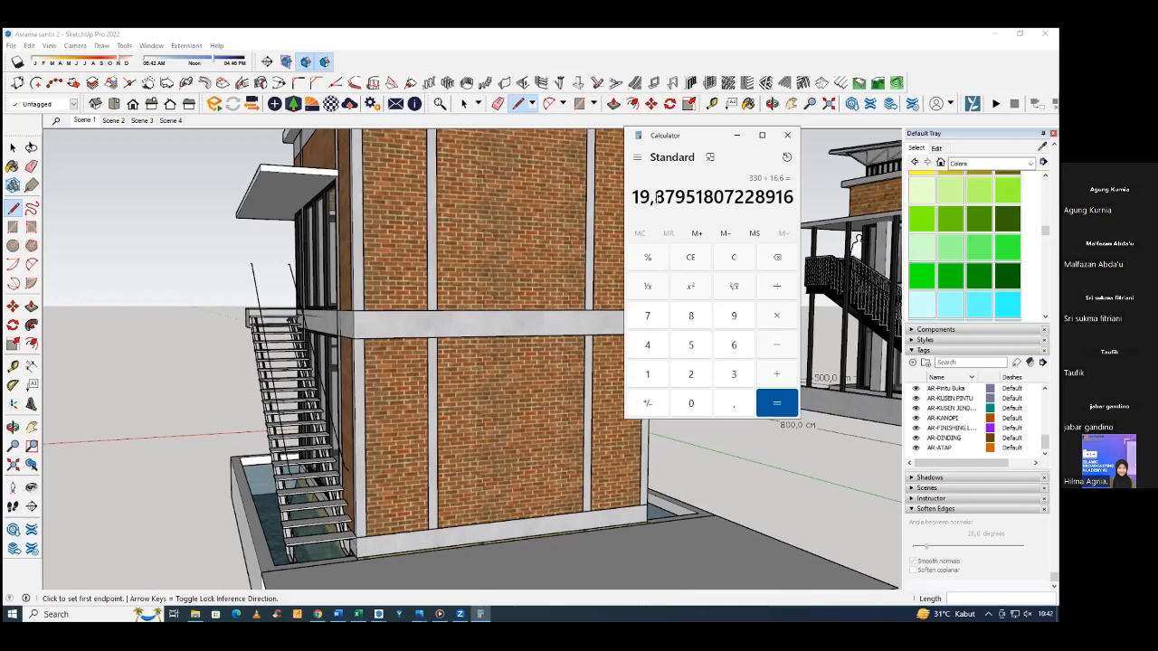
Clear the calculation and divide the 500 cm wall length by a tread depth of 28.
key(Escape)
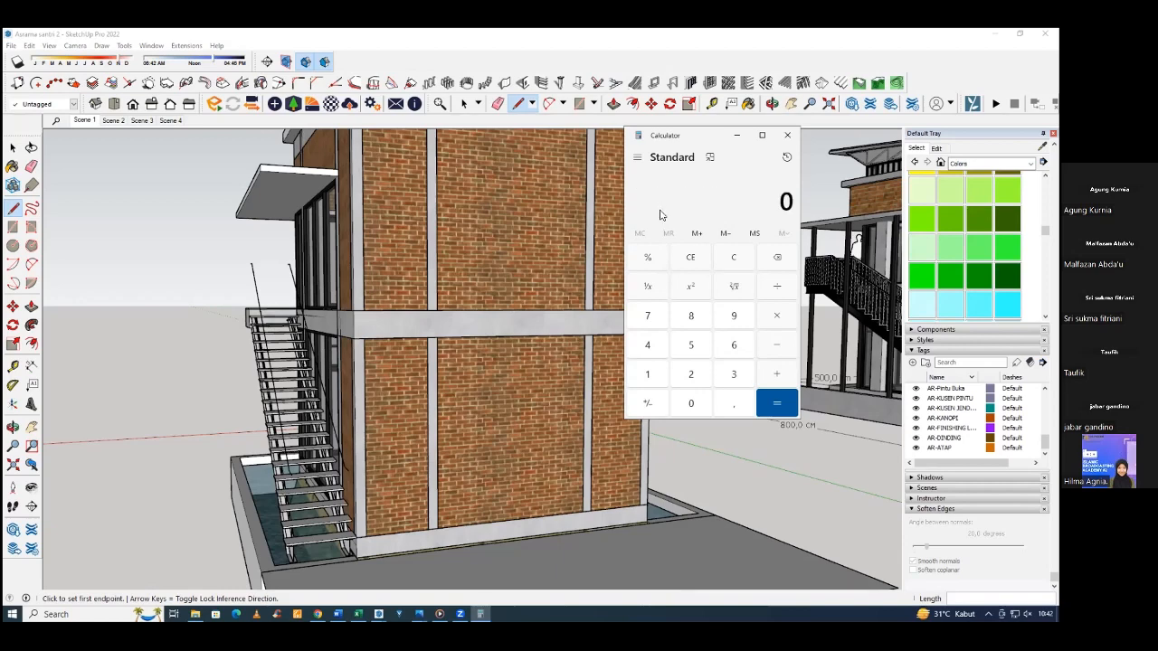
click(691, 345)
click(691, 403)
click(691, 404)
click(777, 288)
click(691, 373)
click(691, 315)
click(777, 403)
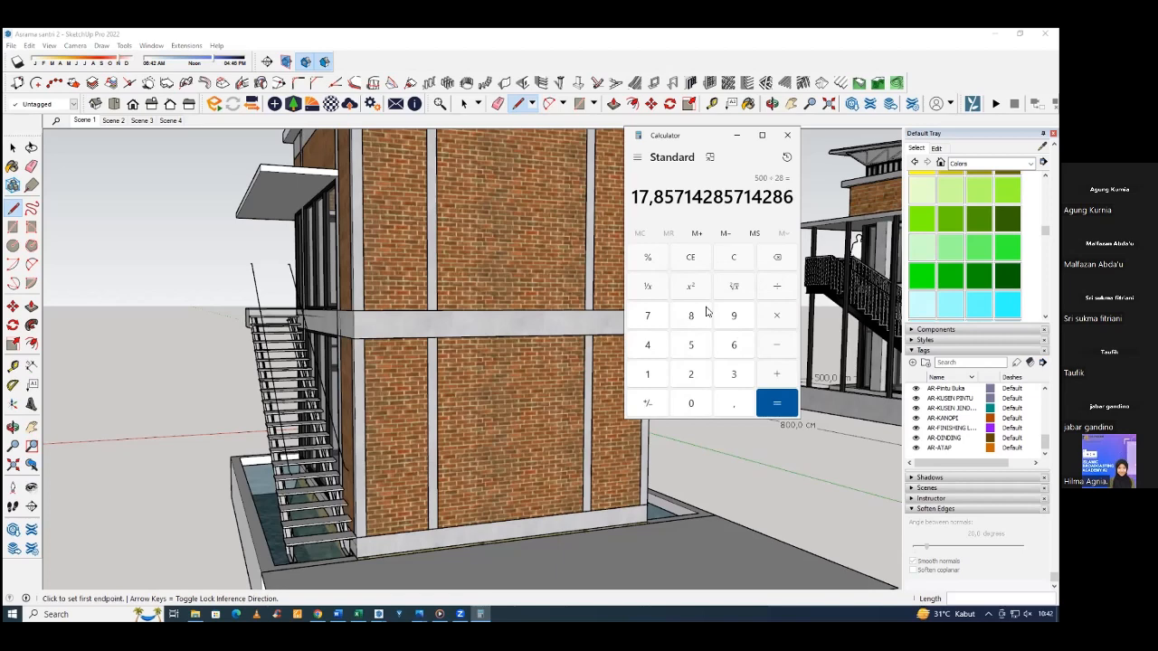
Divide the 330 cm floor height by 18 and close Calculator.
key(Escape)
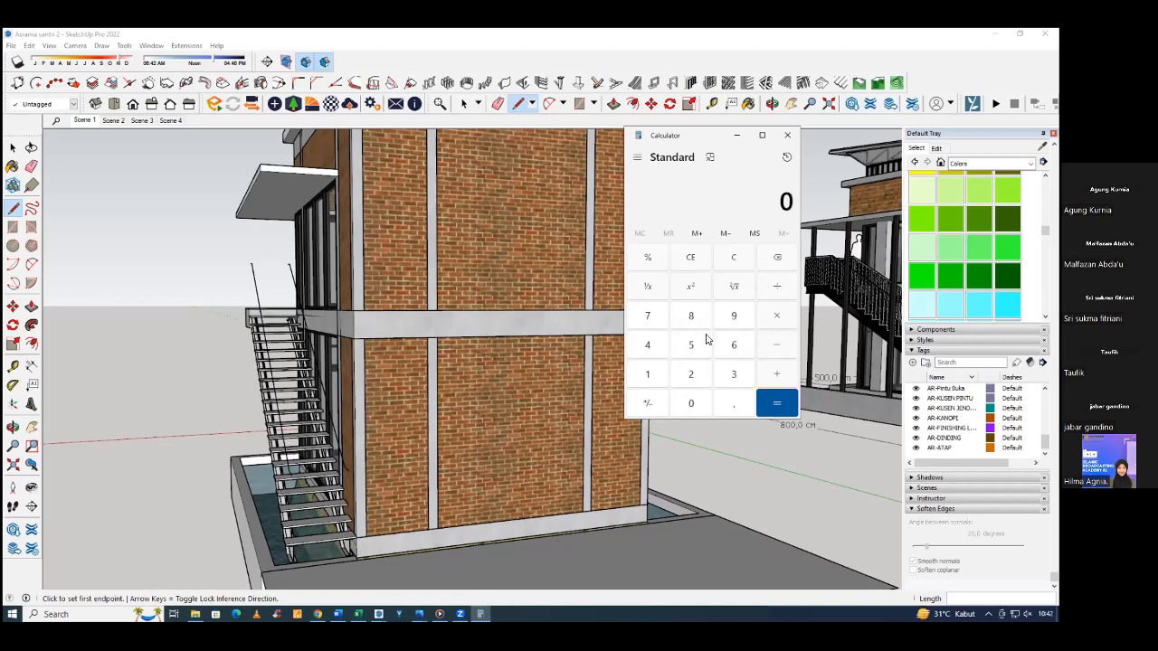
double_click(734, 373)
click(699, 404)
click(779, 286)
click(646, 376)
click(691, 316)
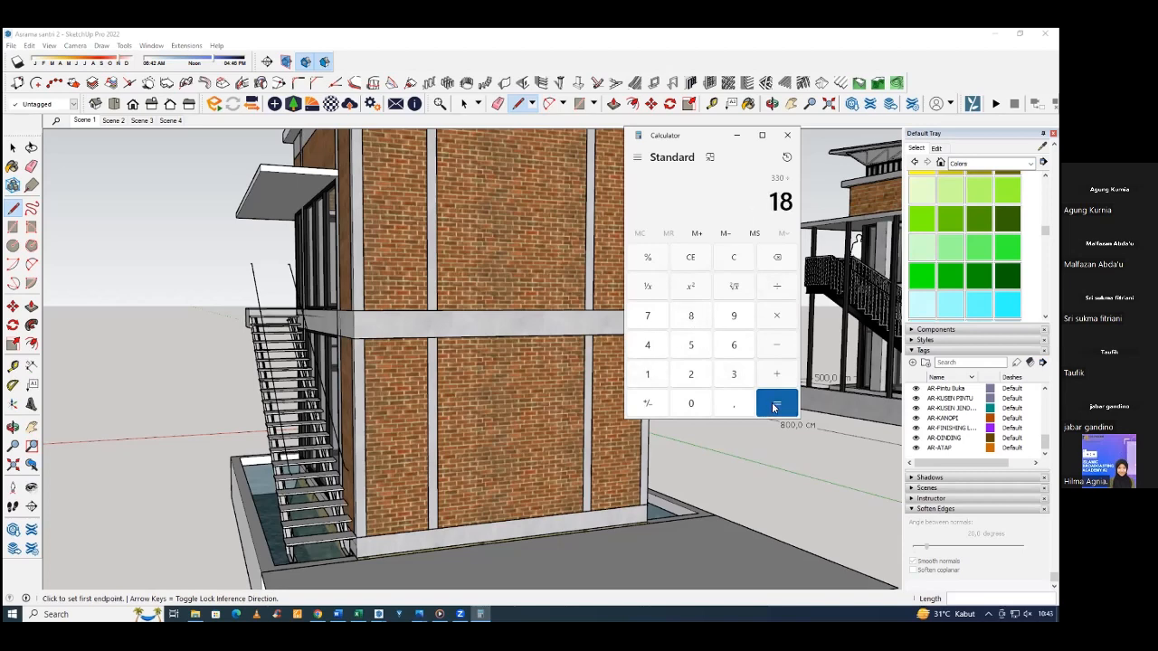
click(773, 407)
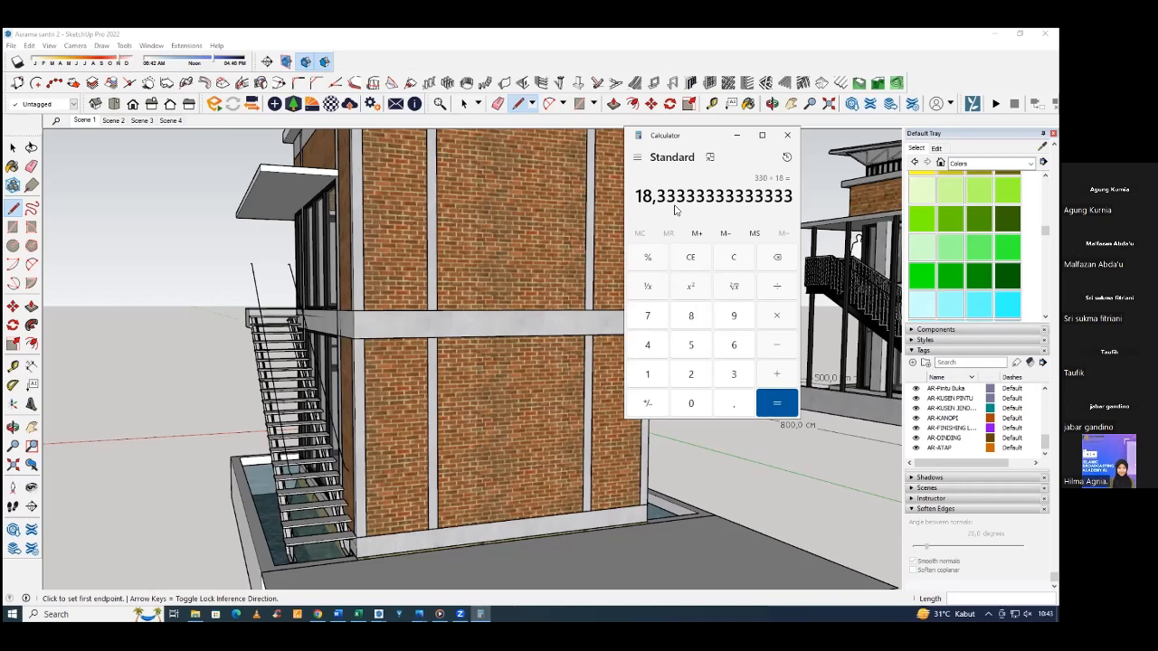
click(786, 136)
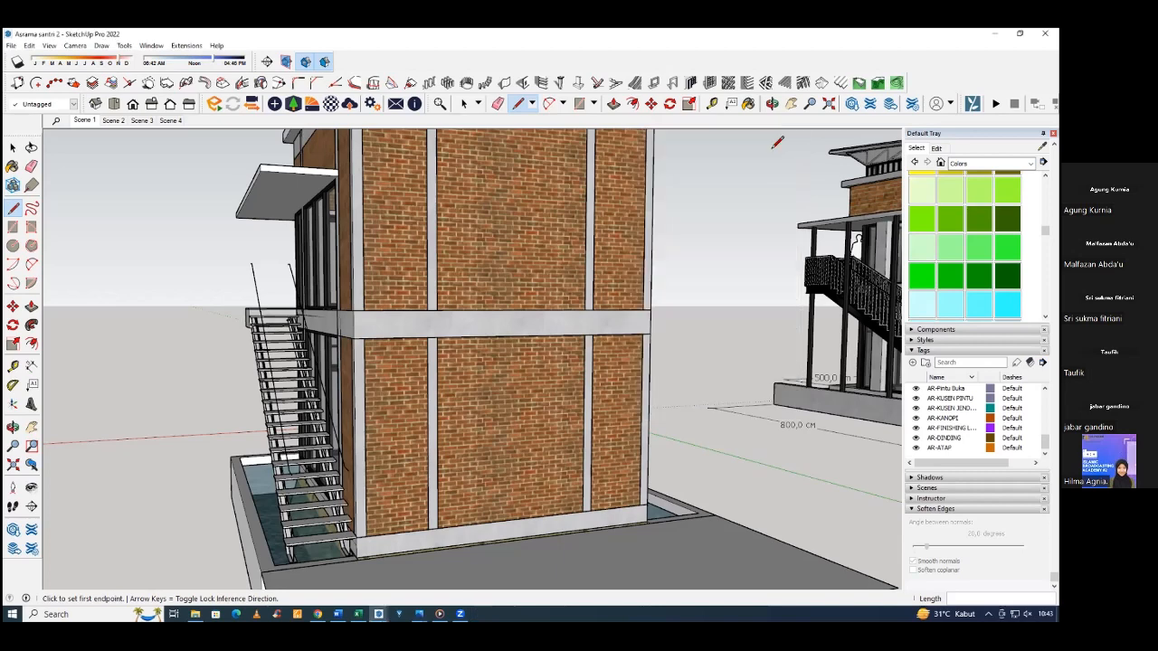
Start the 1001bit staircase generator, choose staircase type 6, and open its single-flight build settings.
click(614, 83)
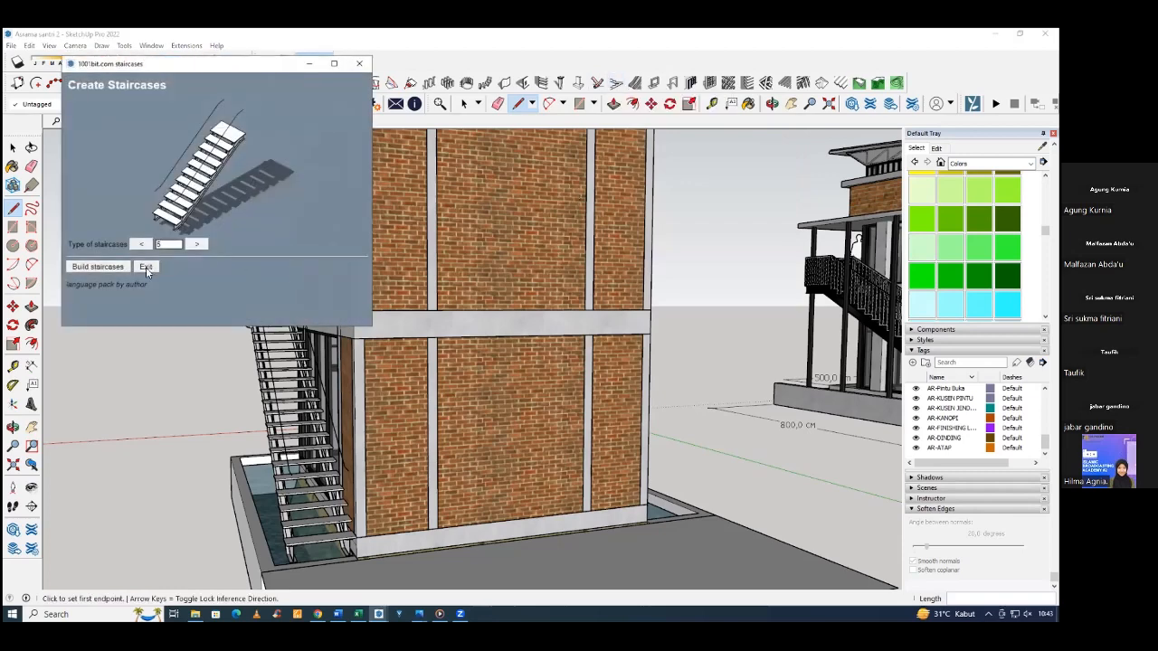
click(190, 245)
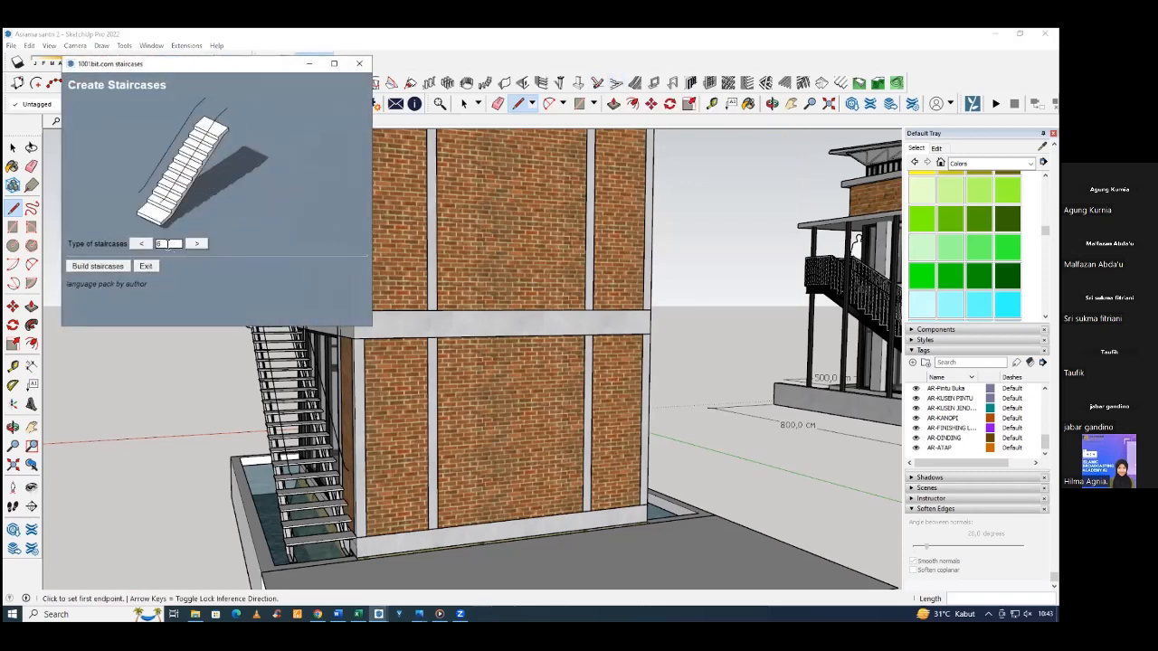
click(118, 265)
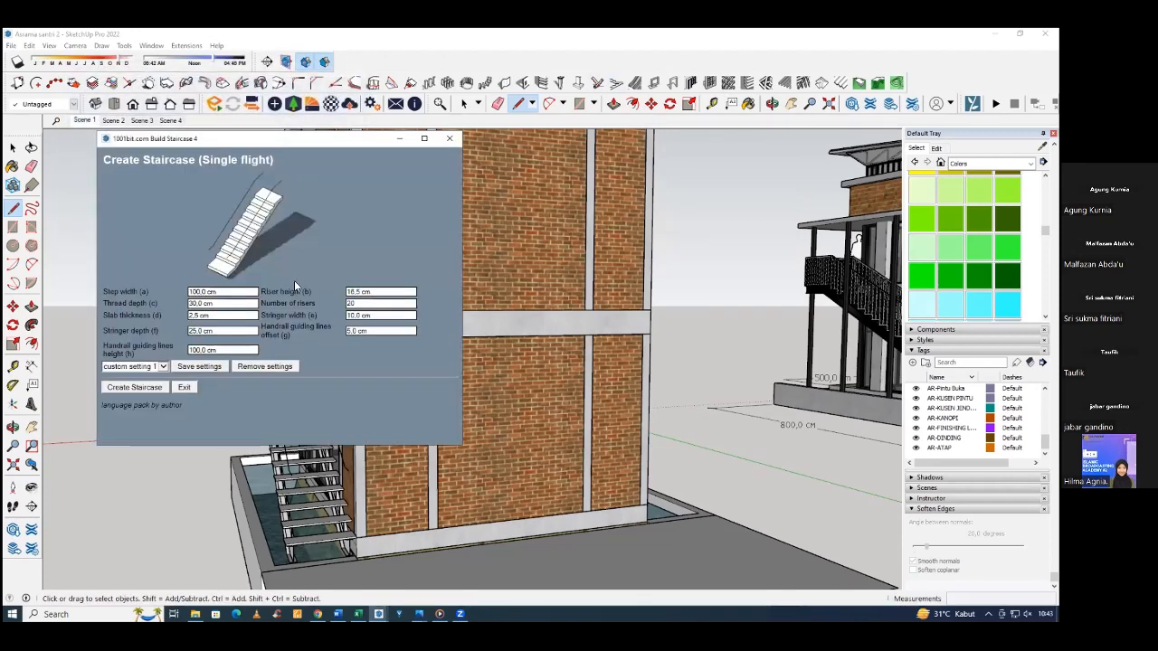
Set the tread depth to 28, riser height to 18 and number of risers to 18, and create the staircase along the brick wall's base.
click(216, 292)
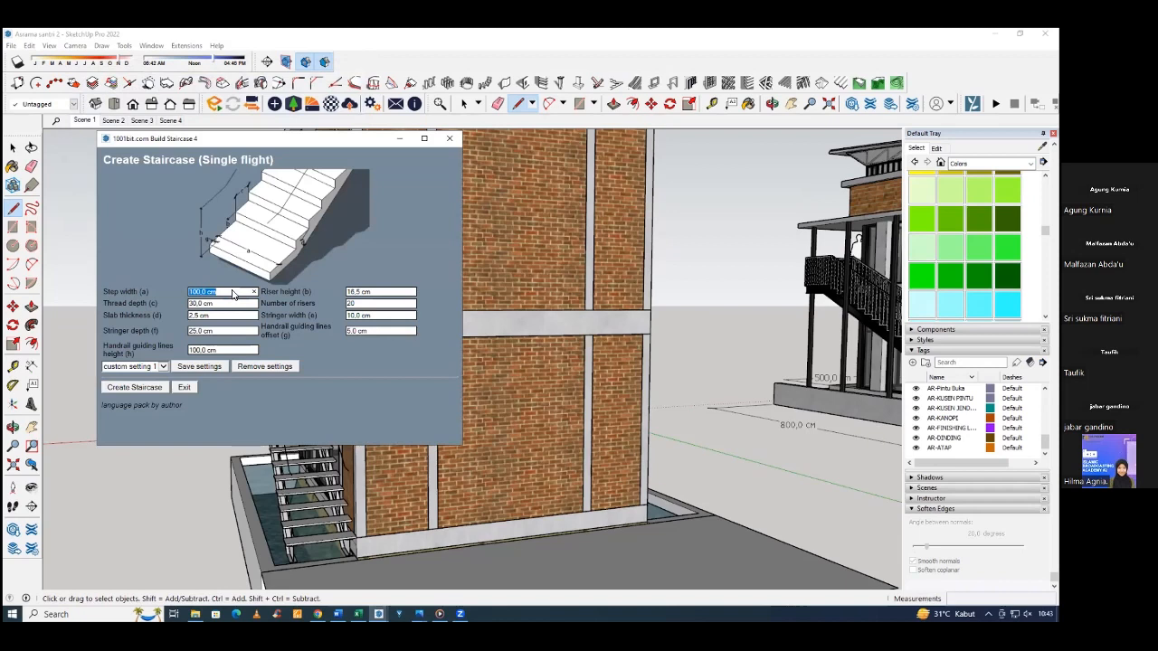
click(227, 306)
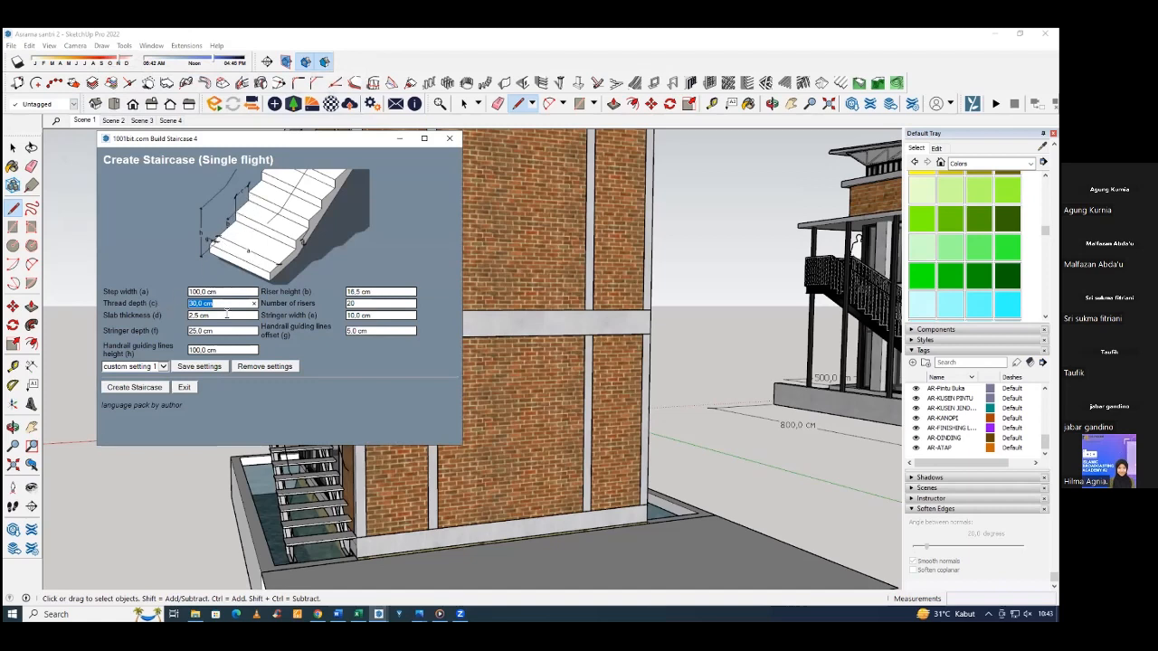
text(28)
click(391, 290)
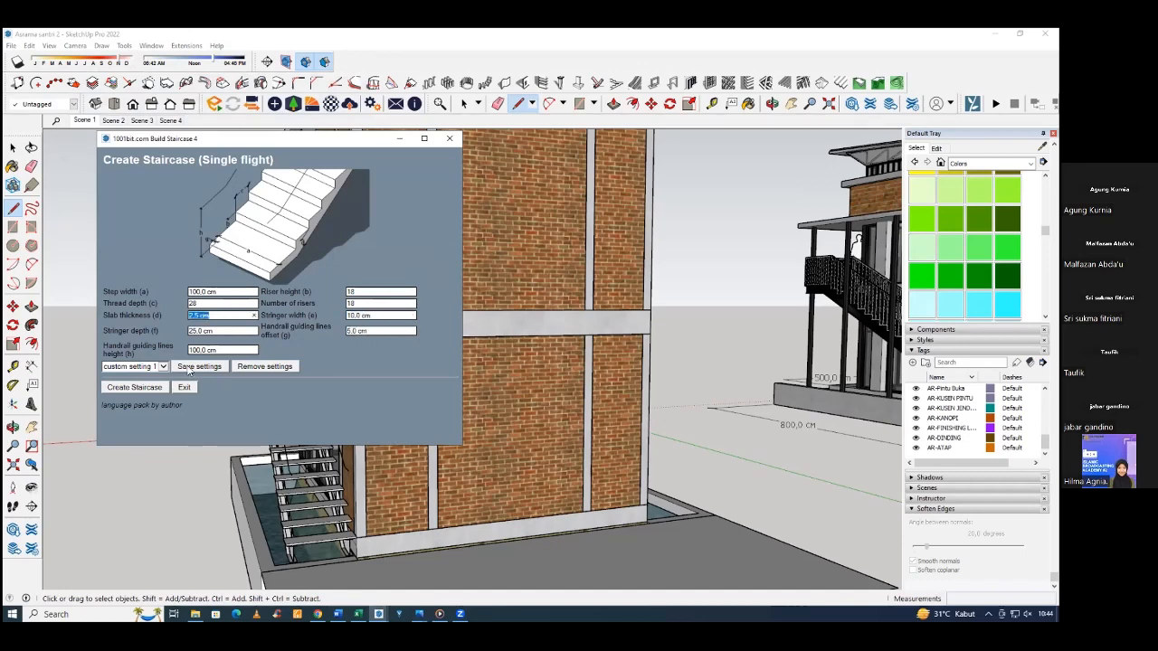
click(133, 387)
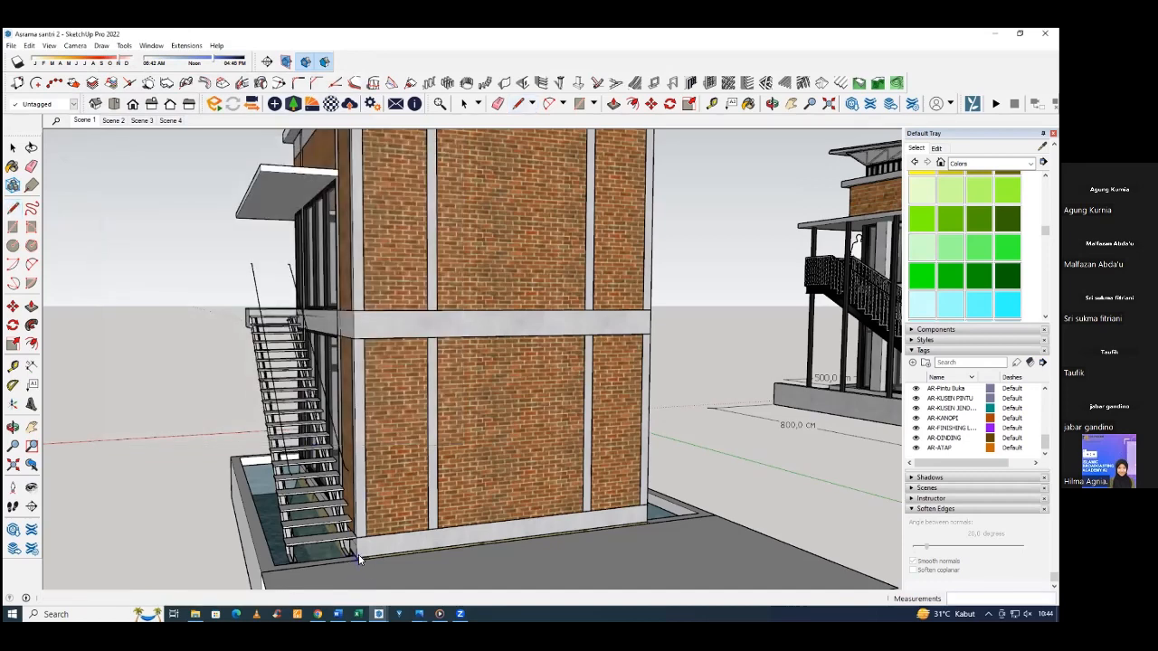
click(626, 528)
scroll(506, 477, down, 3)
middle_drag(507, 478, 507, 534)
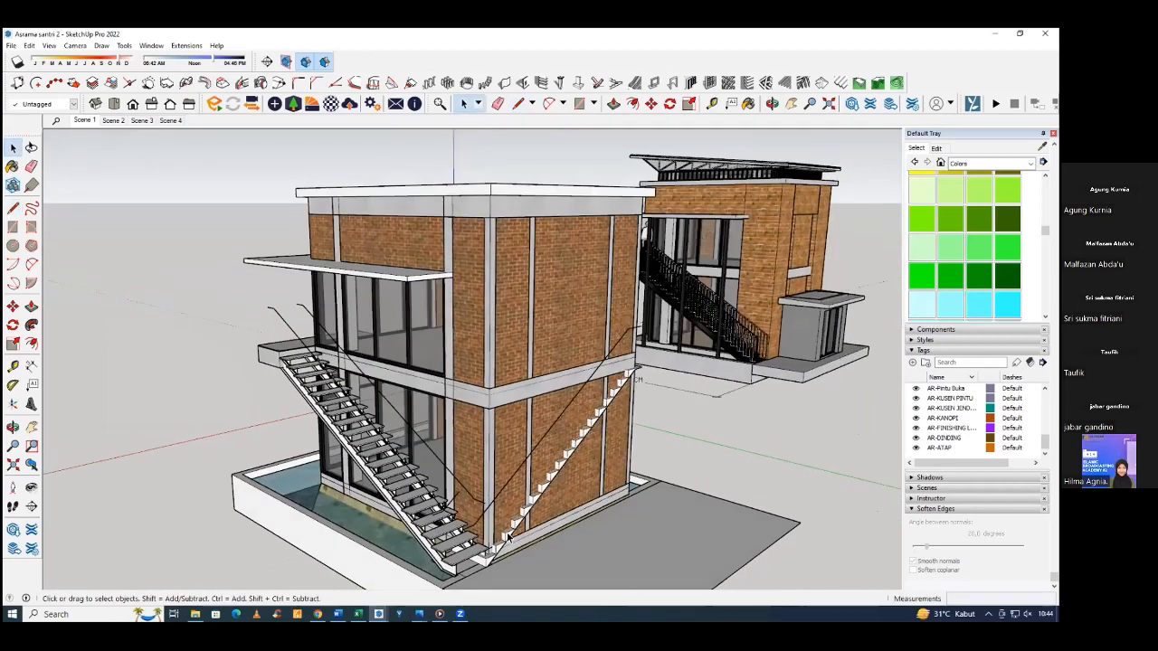
Move the generated staircase 100 cm outward from the brick side wall.
click(509, 534)
key(m)
click(574, 576)
click(610, 586)
shift+middle_drag(609, 586, 567, 523)
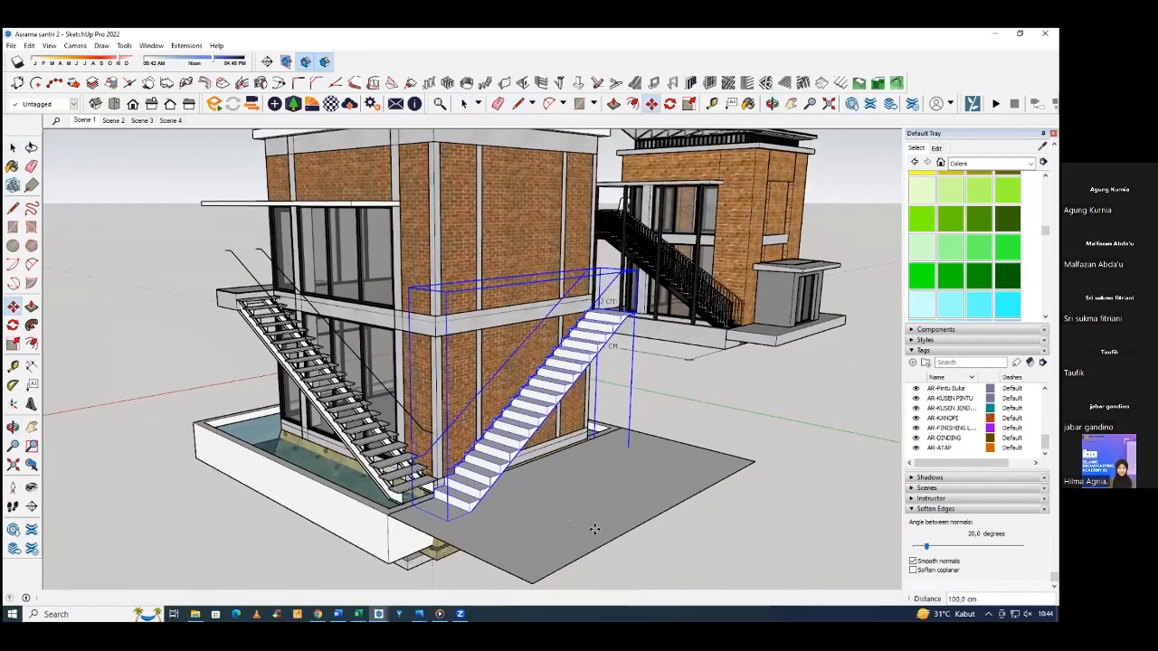
key(space)
click(656, 548)
Move the side staircase vertically to align its top with the upper edge of the floor beam.
scroll(597, 291, up, 2)
scroll(525, 313, up, 2)
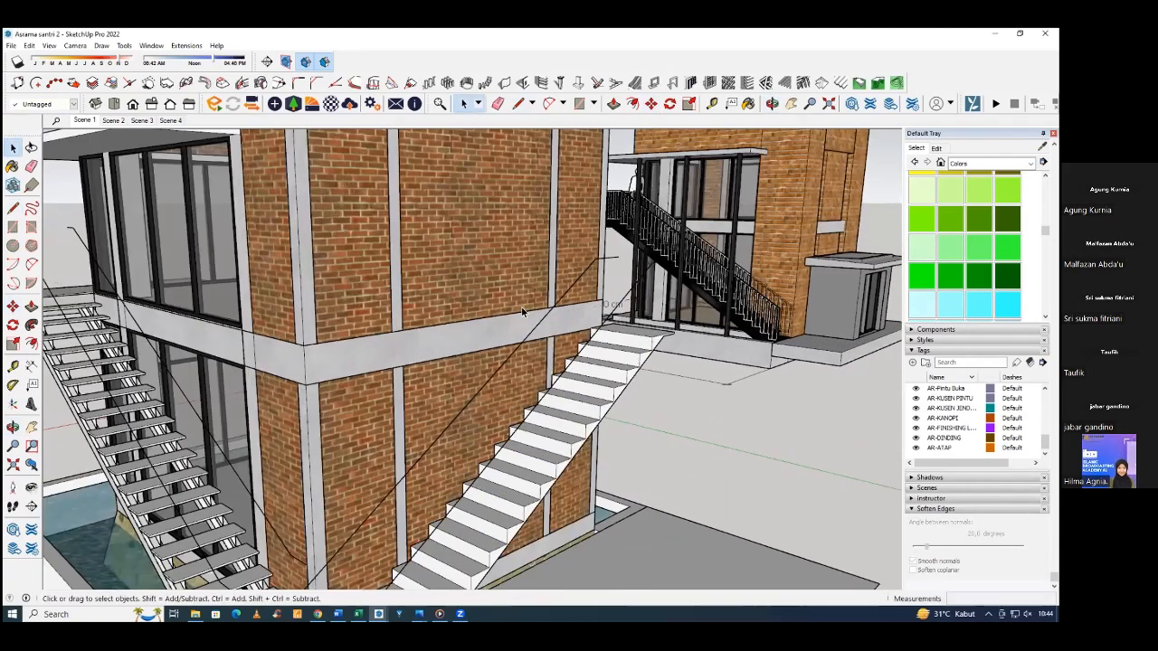
middle_drag(665, 351, 541, 333)
click(540, 333)
key(m)
click(541, 331)
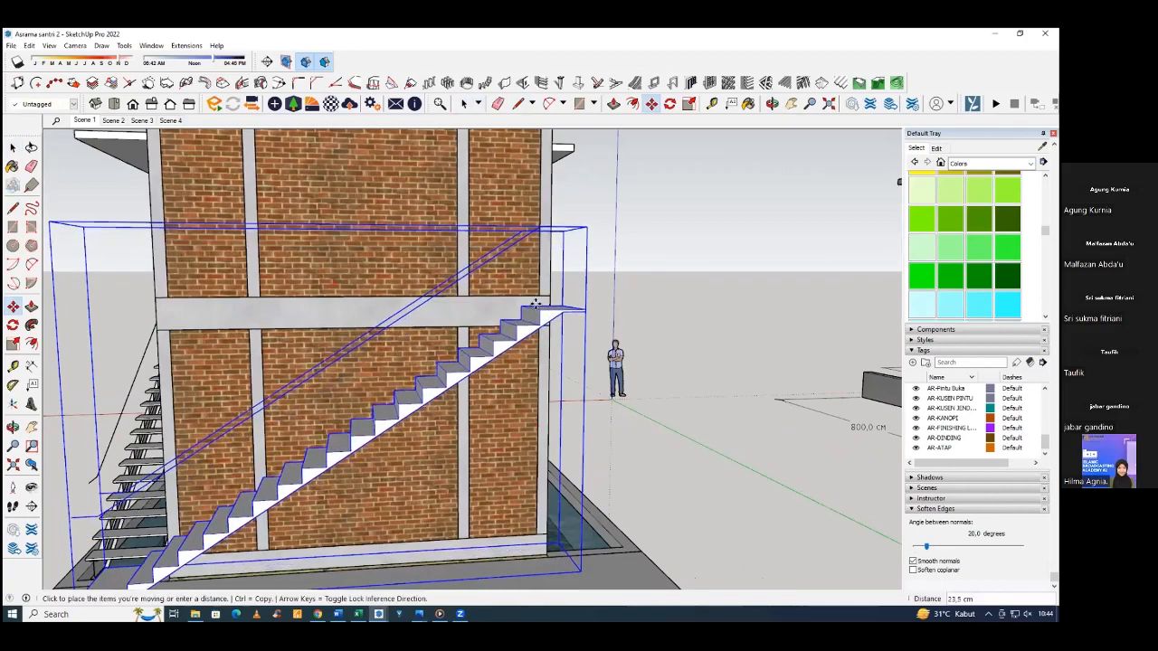
click(536, 299)
Examine how the side staircase's foot and top tread line up with the plinth, corner columns and floor beam.
scroll(375, 362, down, 1)
middle_drag(434, 362, 740, 286)
scroll(301, 477, up, 2)
middle_drag(302, 476, 283, 468)
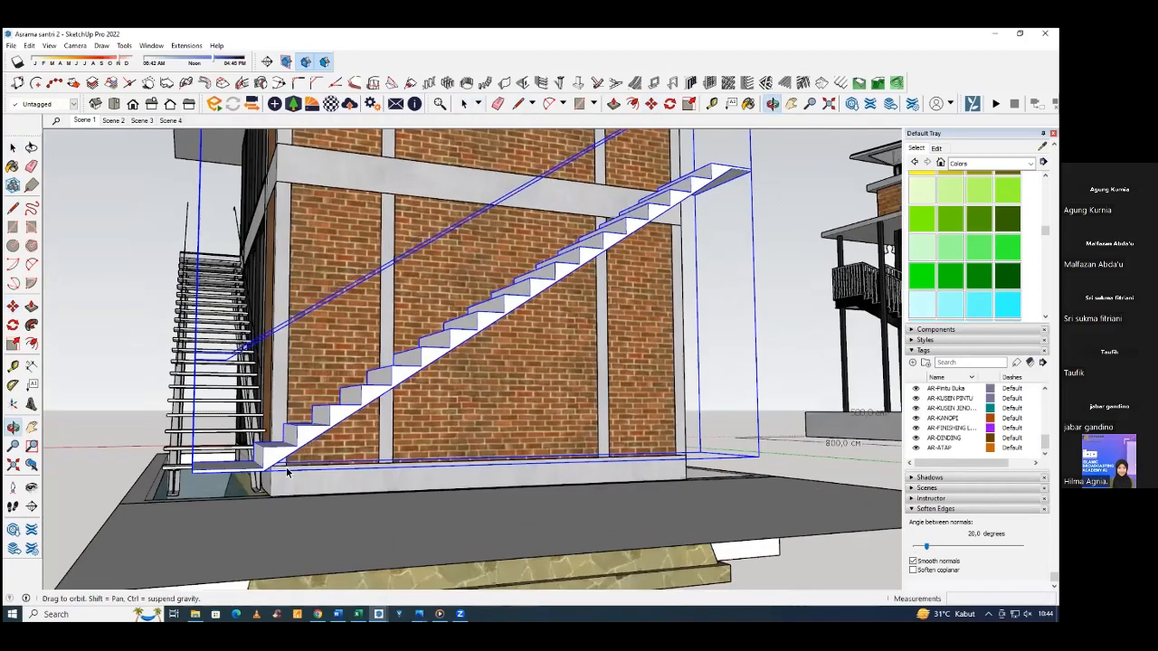
scroll(282, 469, up, 1)
scroll(283, 468, up, 1)
key(space)
click(277, 470)
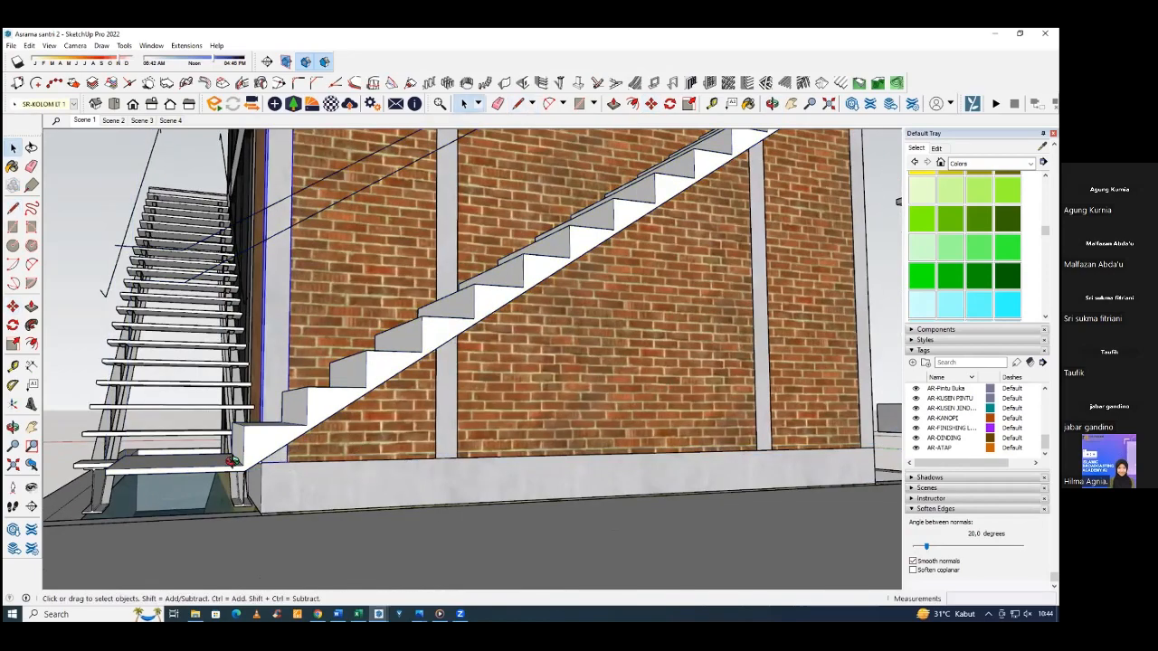
middle_drag(283, 469, 733, 263)
scroll(470, 398, up, 2)
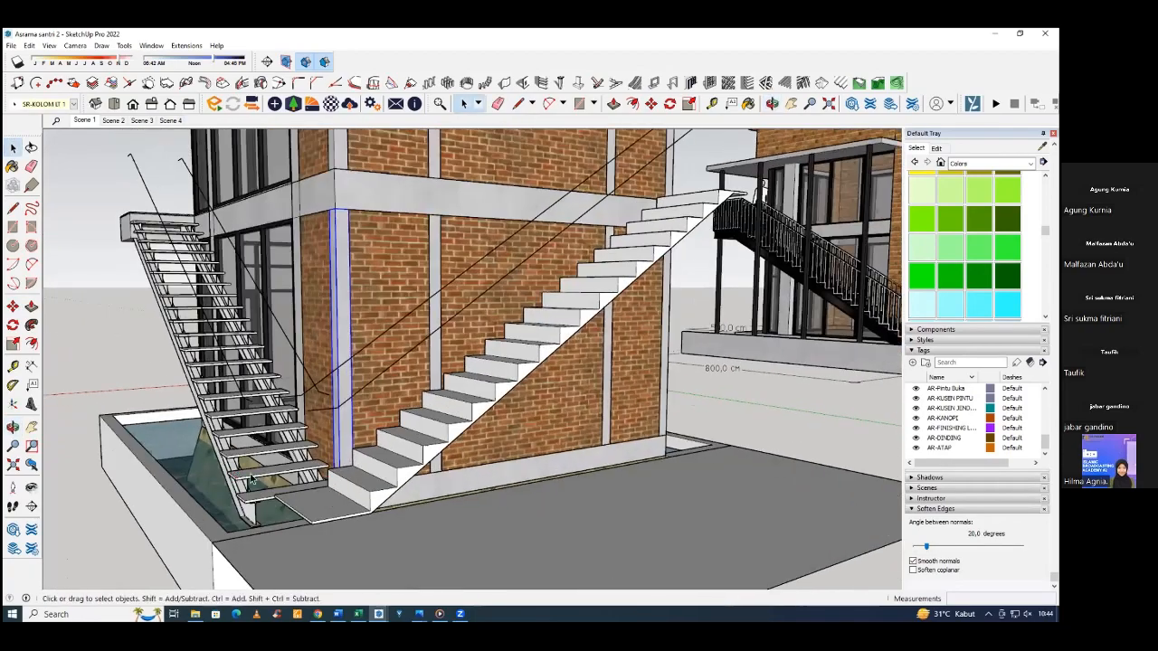
middle_drag(633, 398, 536, 329)
scroll(536, 328, down, 3)
middle_drag(656, 230, 523, 330)
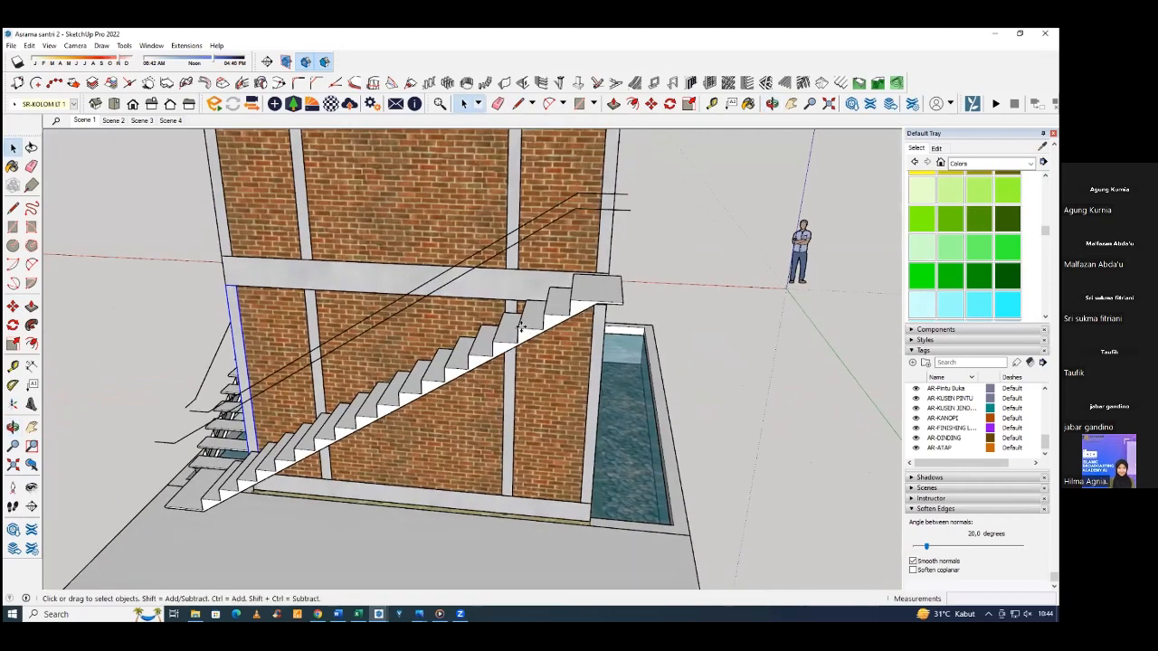
Slide the side staircase along the brick wall to line its lower steps up with the front corner column.
click(312, 438)
key(m)
middle_drag(251, 447, 361, 430)
scroll(362, 429, up, 1)
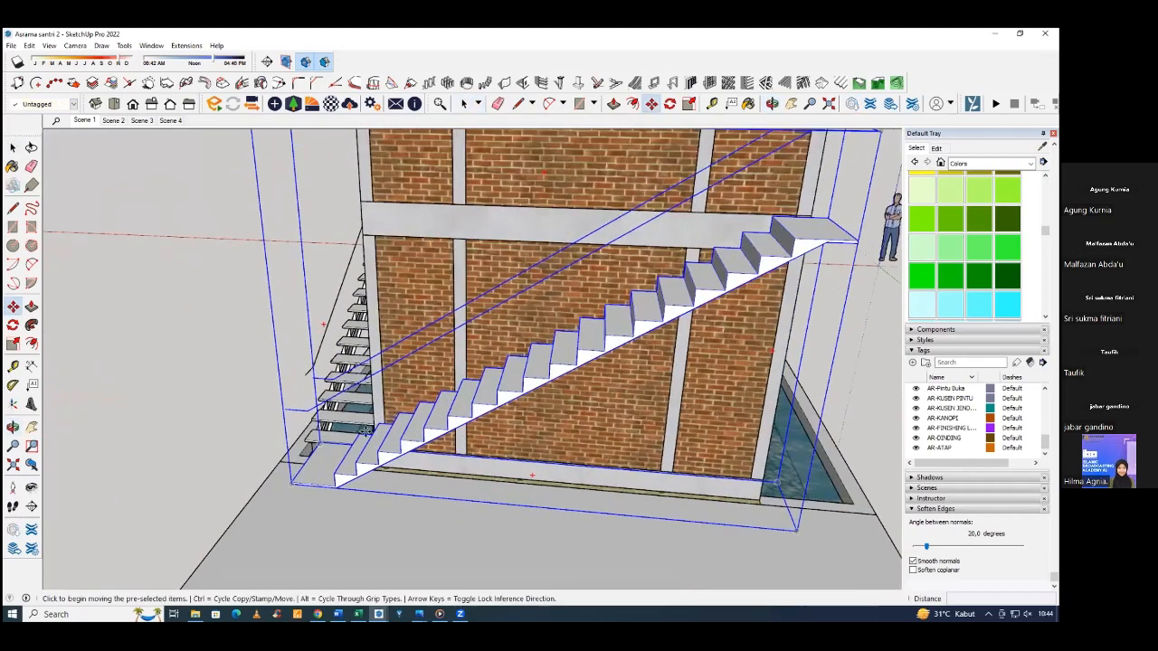
click(361, 429)
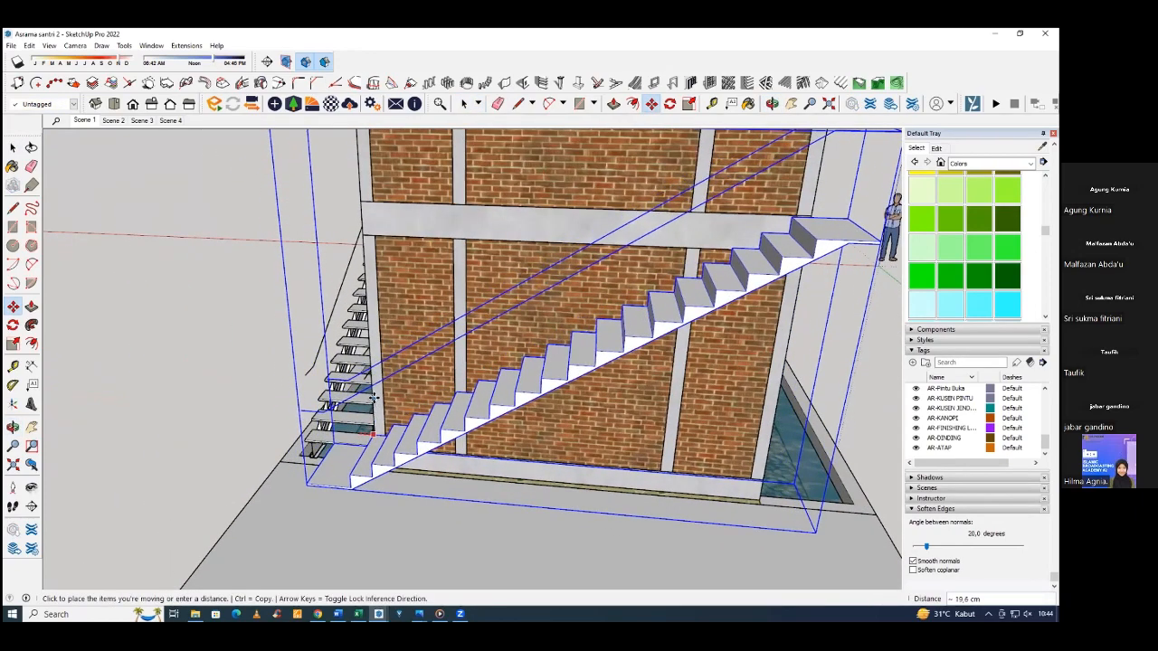
click(373, 346)
scroll(375, 346, down, 2)
middle_drag(374, 348, 423, 380)
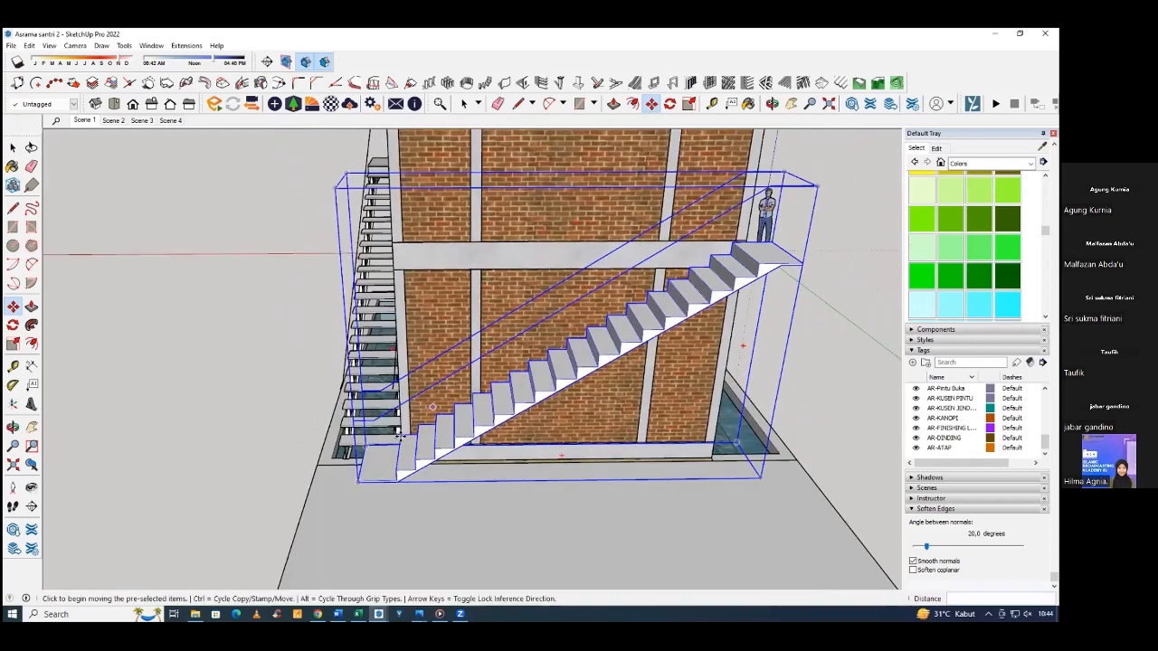
scroll(403, 433, up, 5)
click(404, 434)
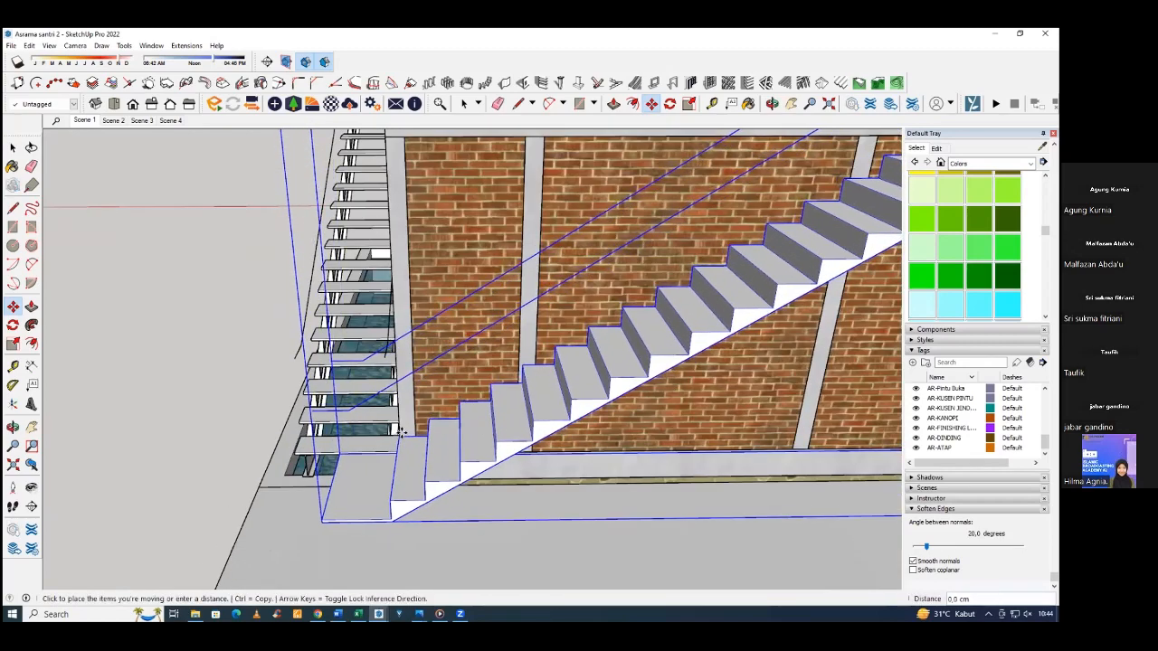
Inside the side staircase group, shorten the top tread by moving its end edge back to the building's corner.
scroll(392, 252, down, 1)
scroll(392, 251, down, 2)
middle_drag(670, 253, 516, 269)
middle_drag(652, 276, 586, 278)
key(space)
double_click(587, 278)
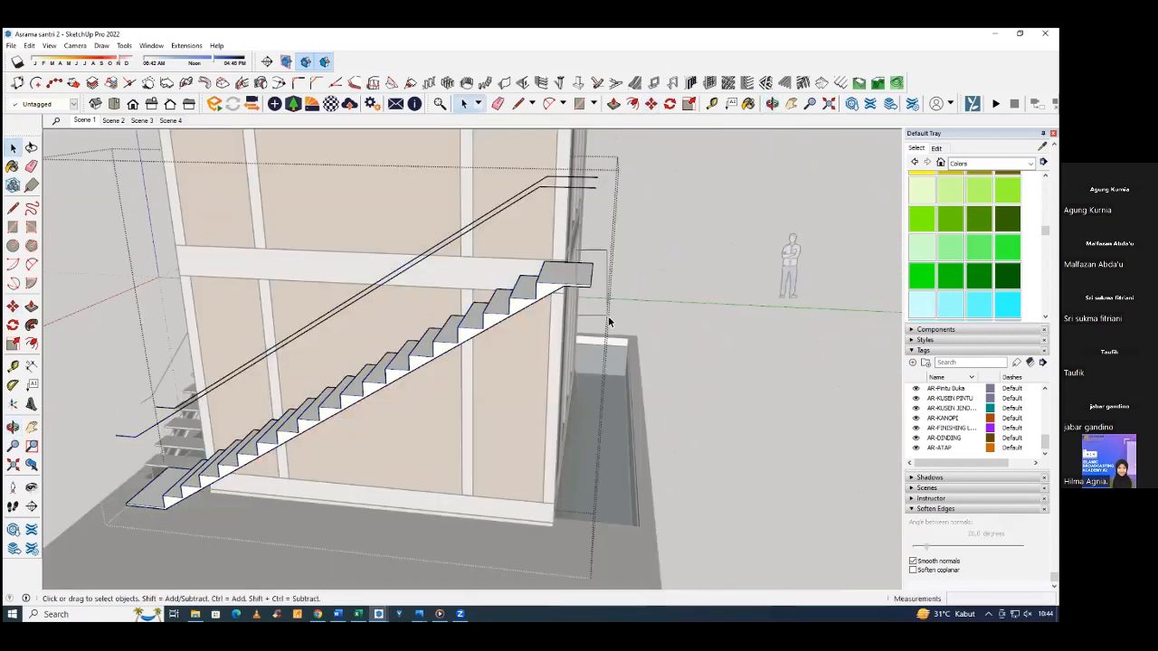
scroll(597, 292, up, 2)
key(m)
click(591, 286)
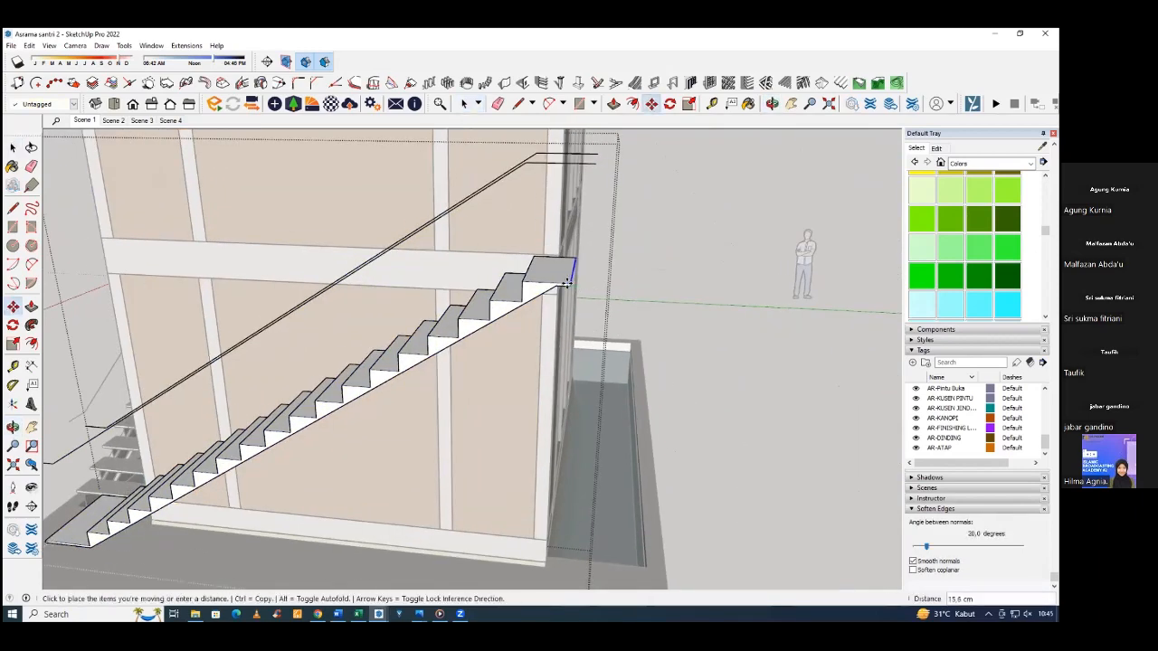
click(561, 256)
key(space)
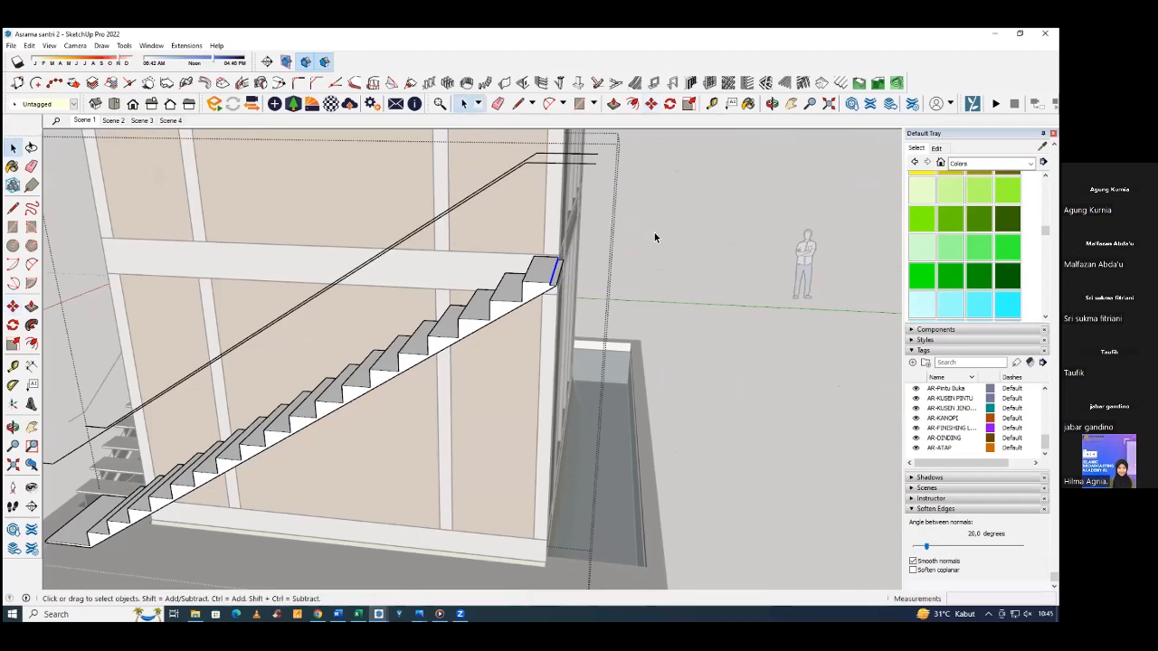
click(654, 238)
scroll(565, 355, down, 2)
middle_drag(564, 355, 596, 303)
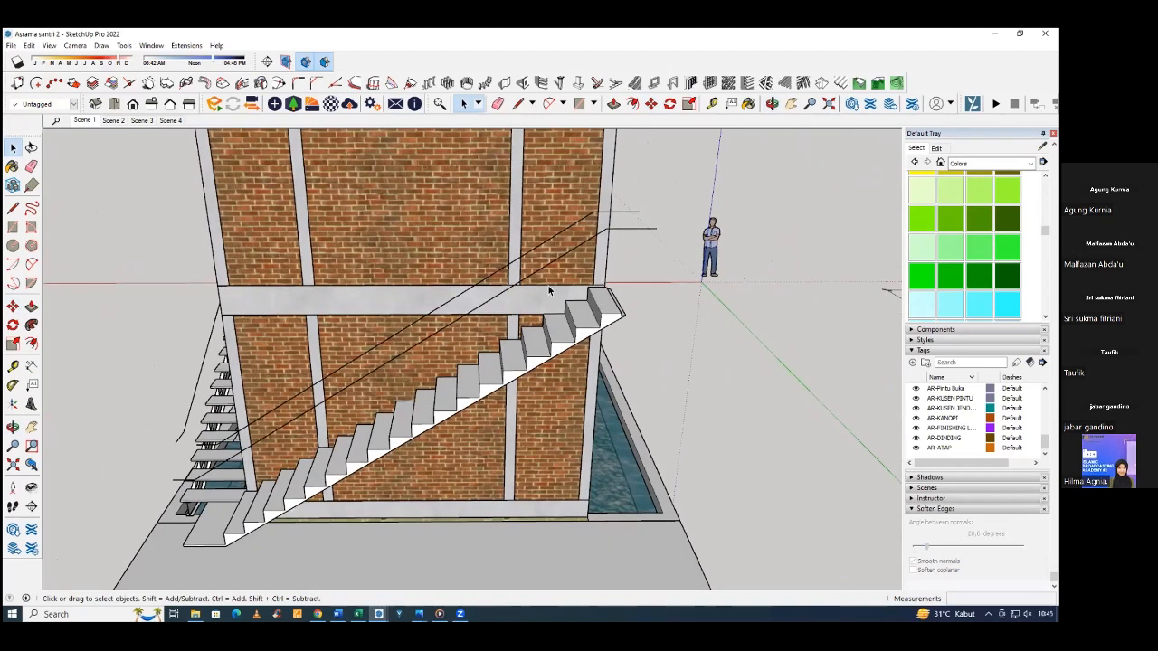
key(l)
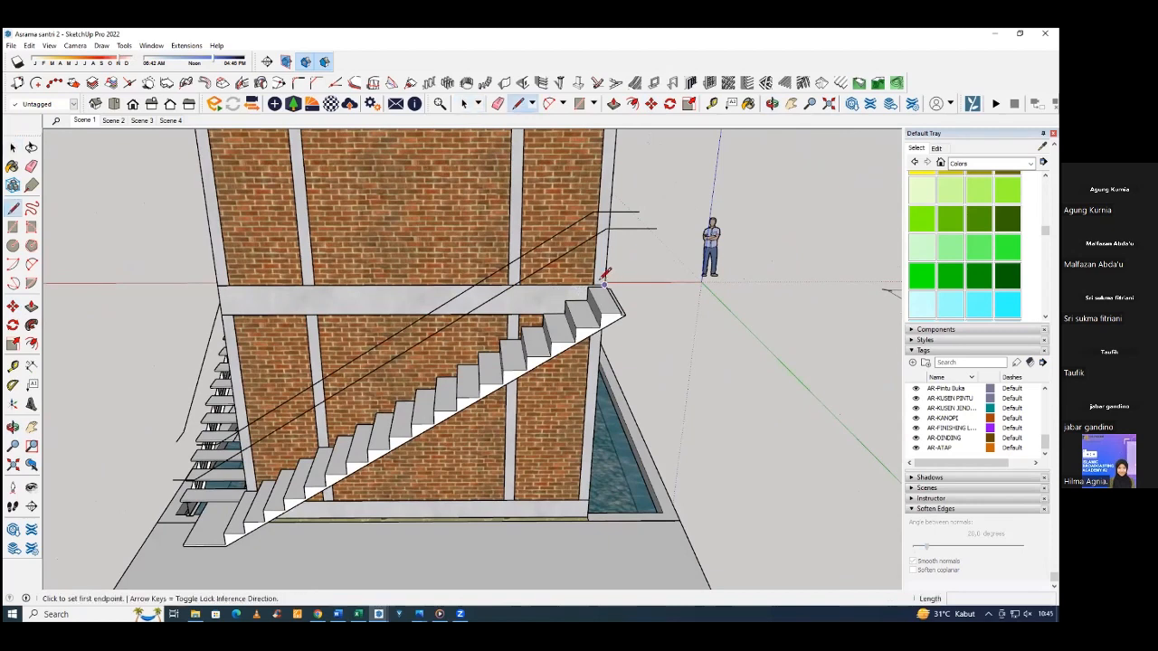
click(604, 284)
click(518, 284)
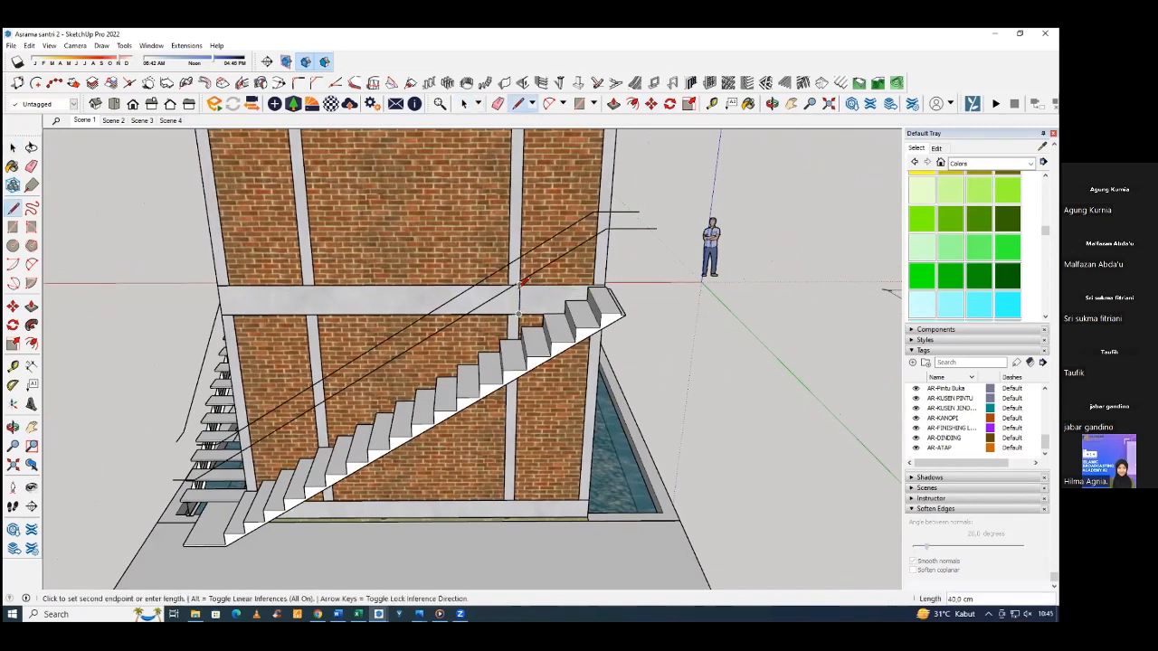
key(Escape)
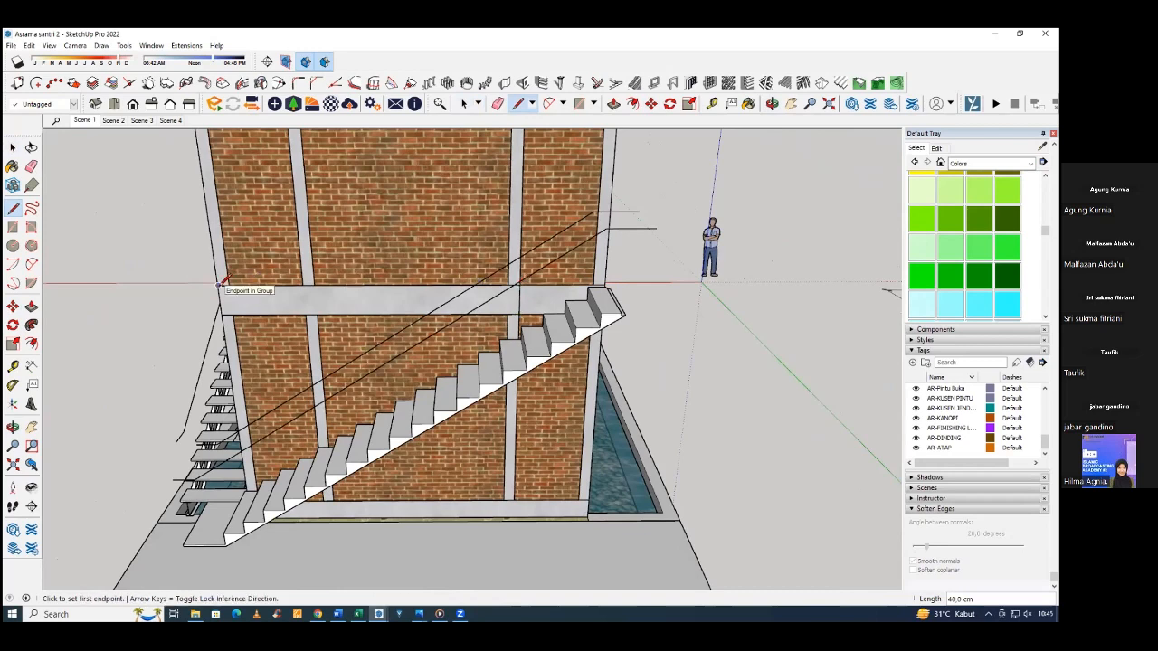
key(space)
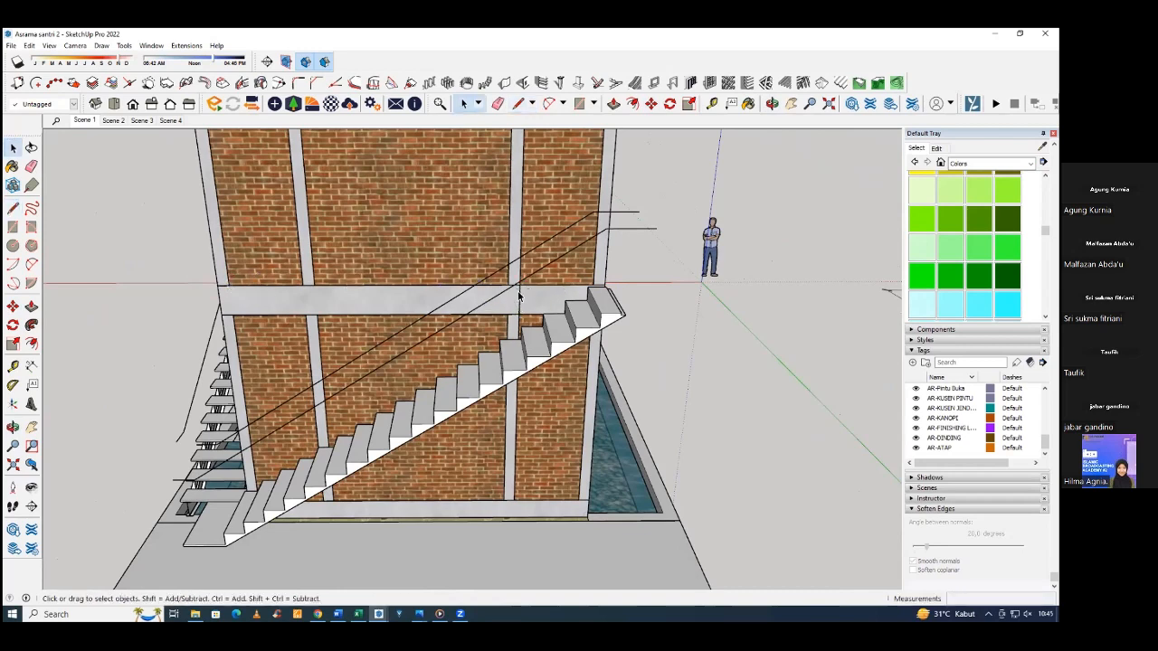
Remove the generated staircase from the brick side wall.
middle_drag(560, 345, 797, 338)
middle_drag(614, 355, 524, 401)
middle_drag(694, 425, 579, 496)
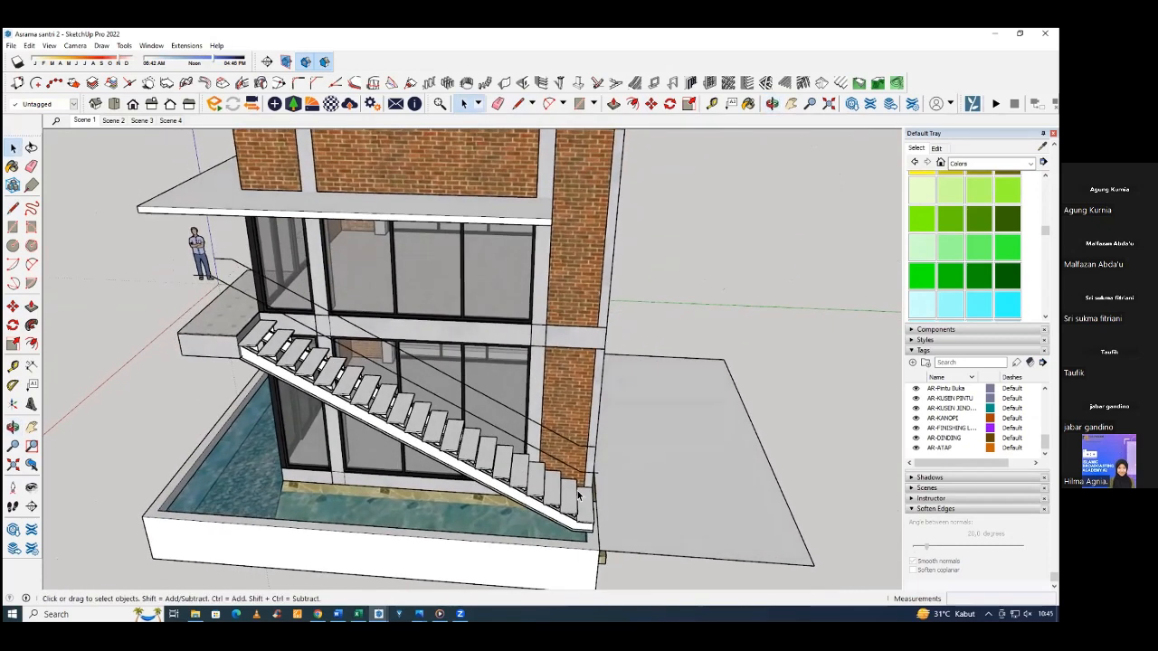
Draw a line about 350 cm long on the side slab from its front edge, parallel to the wall, and continue it across to the outer edge.
key(l)
click(631, 509)
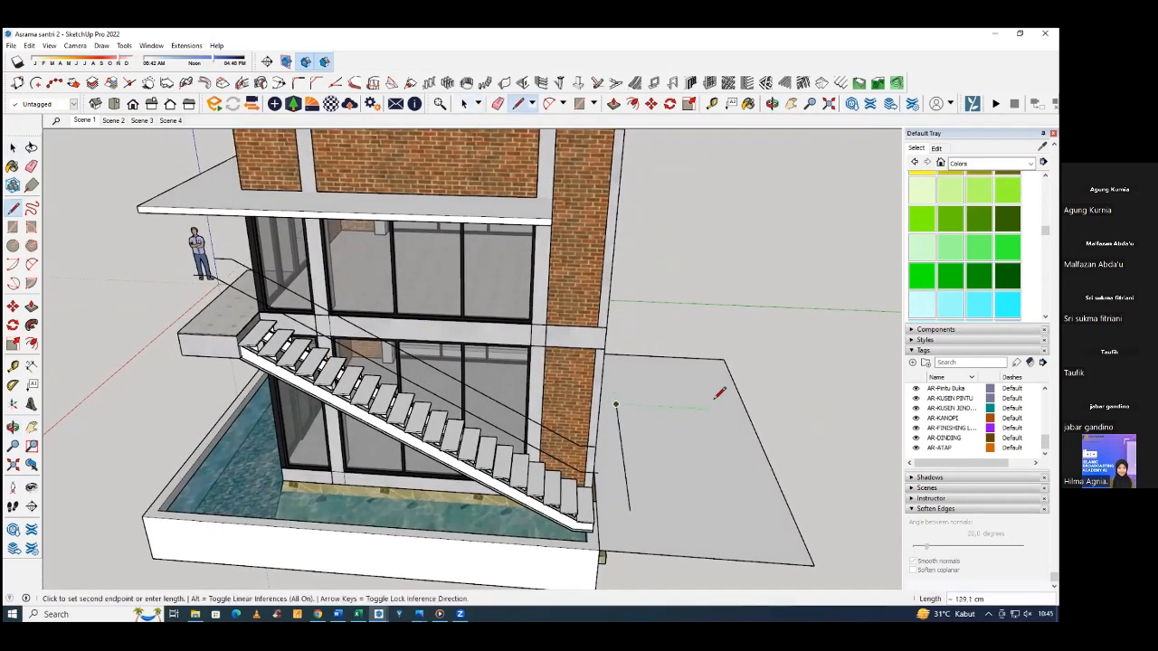
middle_drag(720, 314, 599, 485)
click(588, 512)
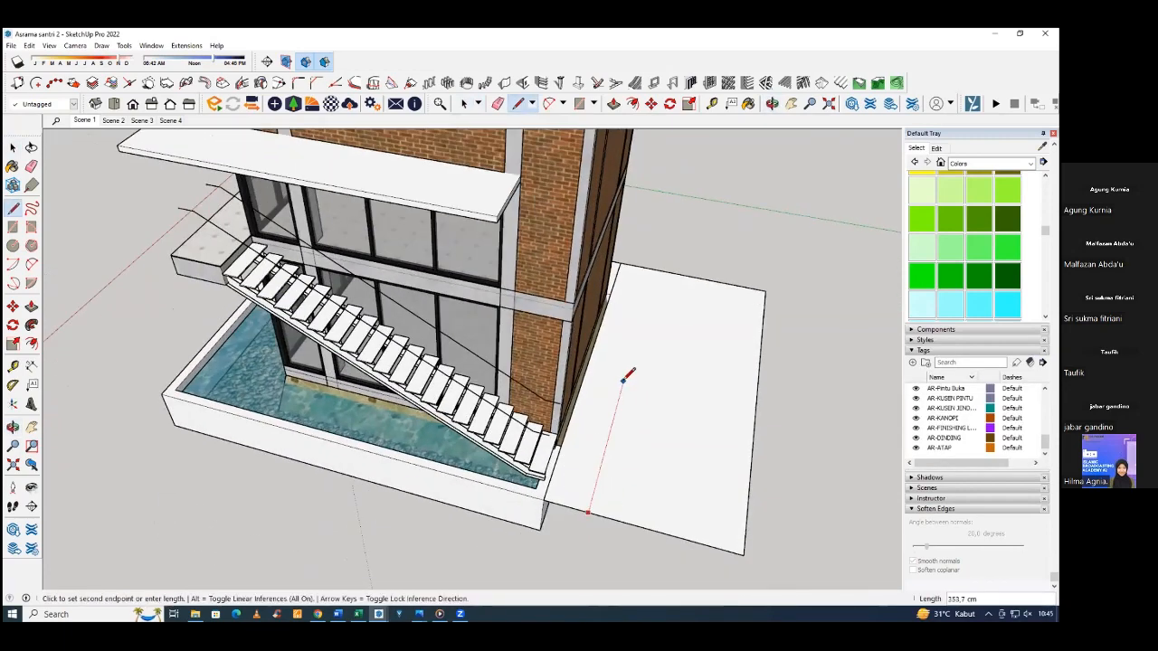
click(752, 407)
key(space)
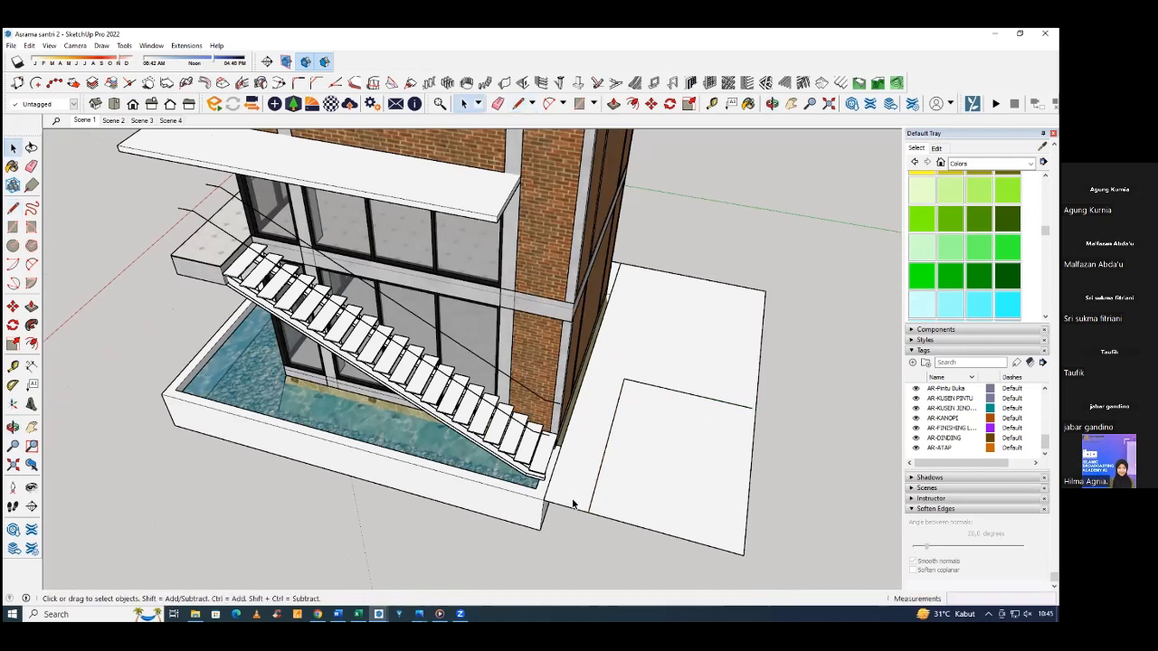
Retrace the L-shaped lines on the side slab and draw a 100 cm line inward from the leg parallel to the wall.
key(l)
click(607, 464)
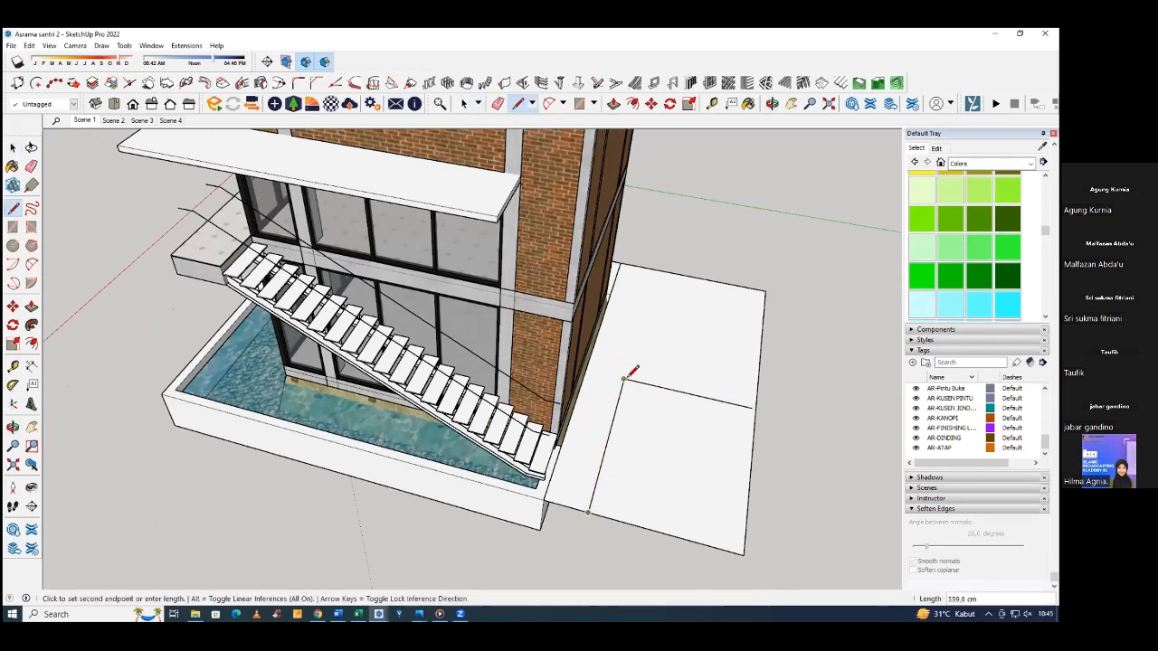
click(624, 378)
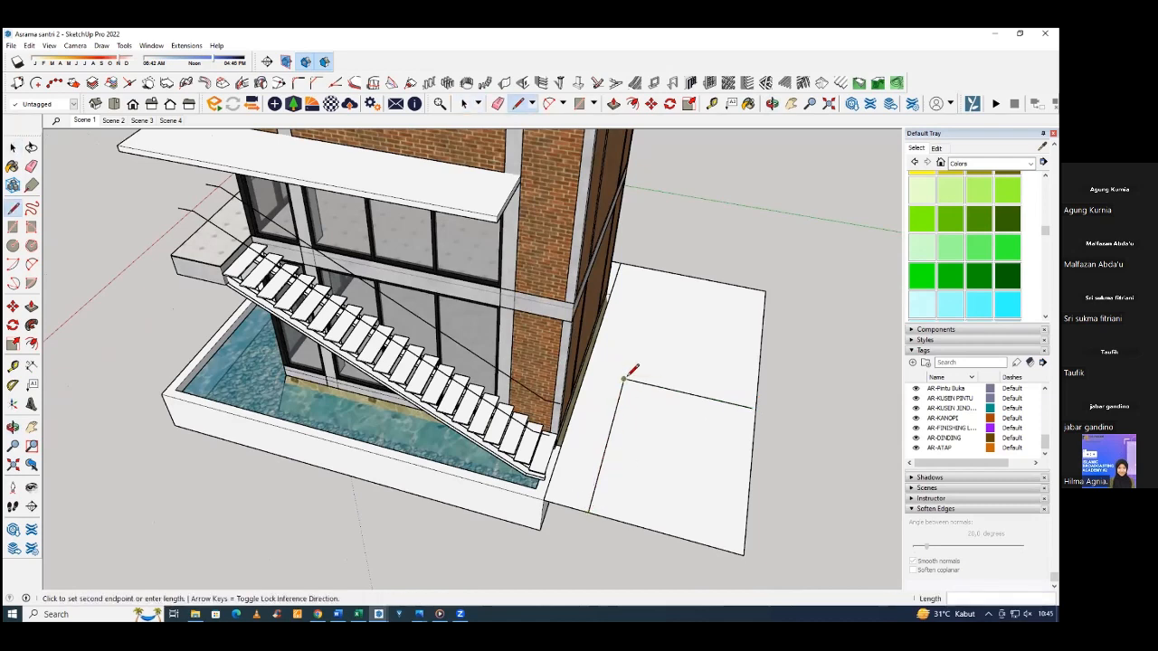
click(752, 405)
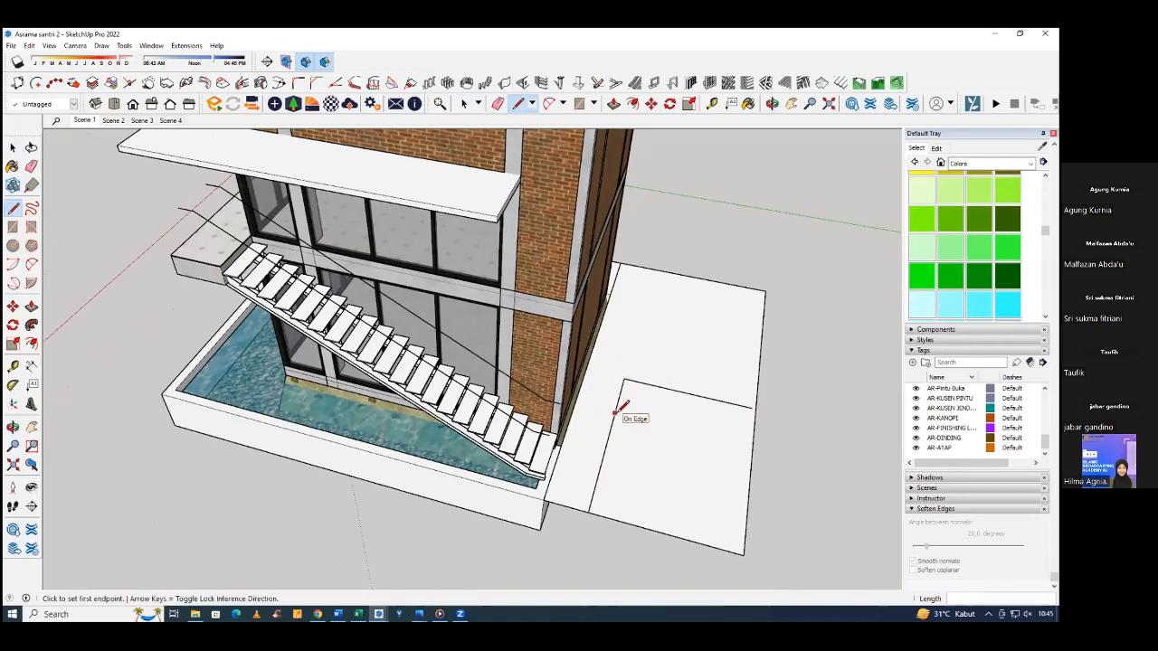
click(615, 412)
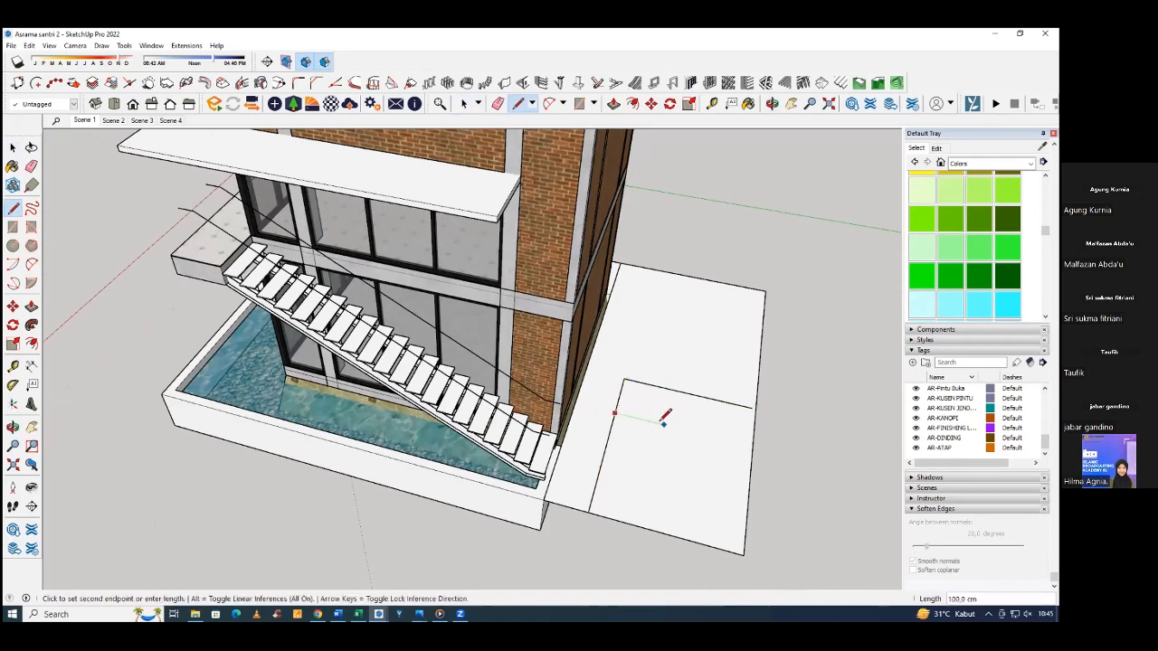
click(664, 422)
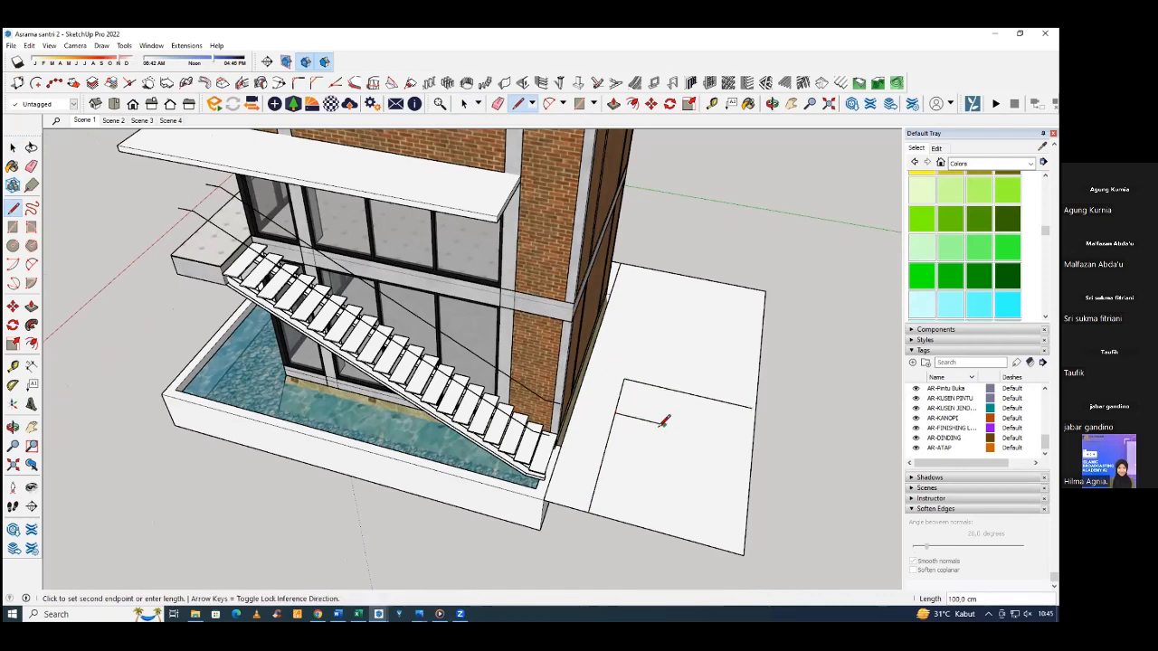
key(space)
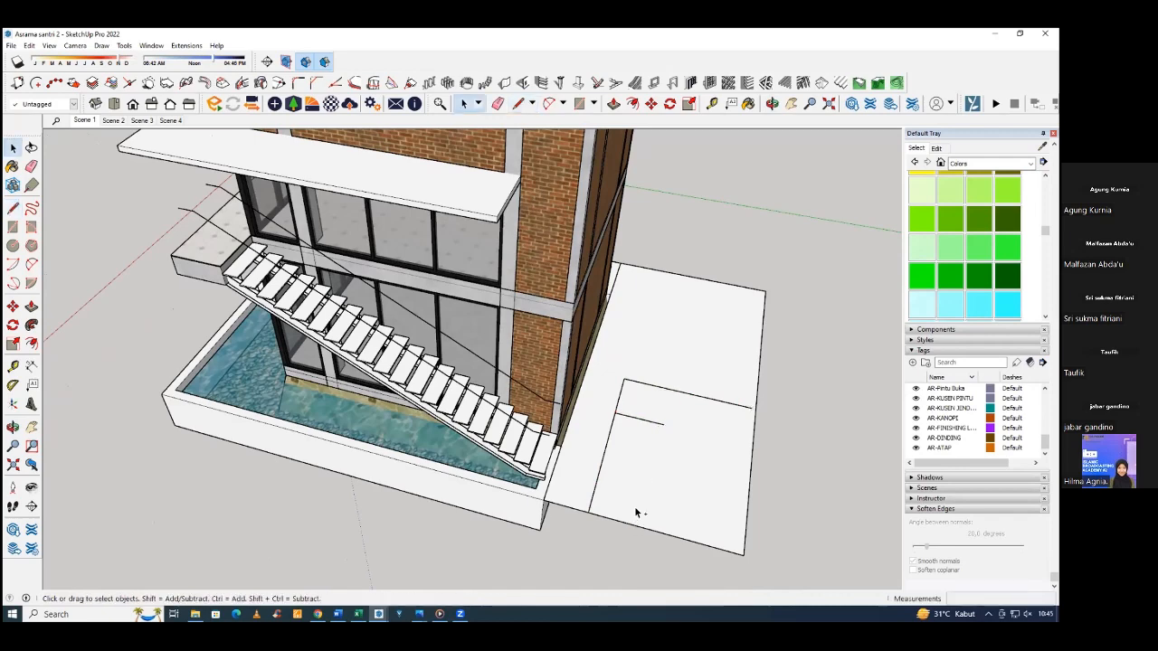
Assign the staircase rising over the pool to the SR-TANGGA tag.
middle_drag(619, 418, 615, 357)
click(570, 343)
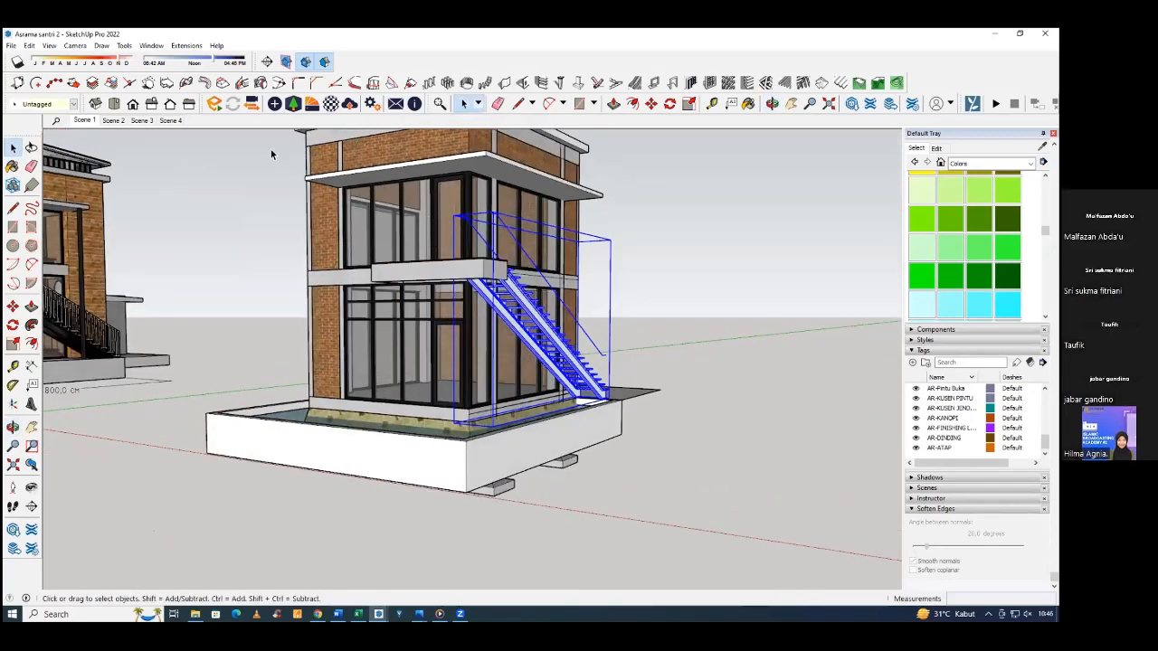
click(45, 104)
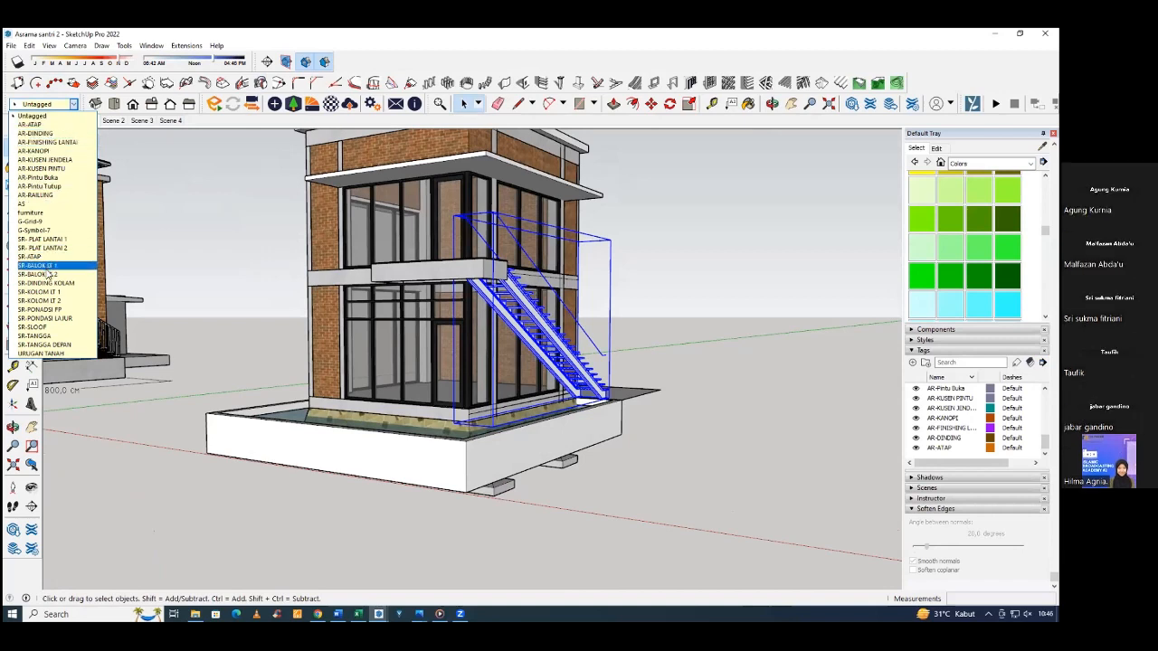
click(55, 337)
click(221, 308)
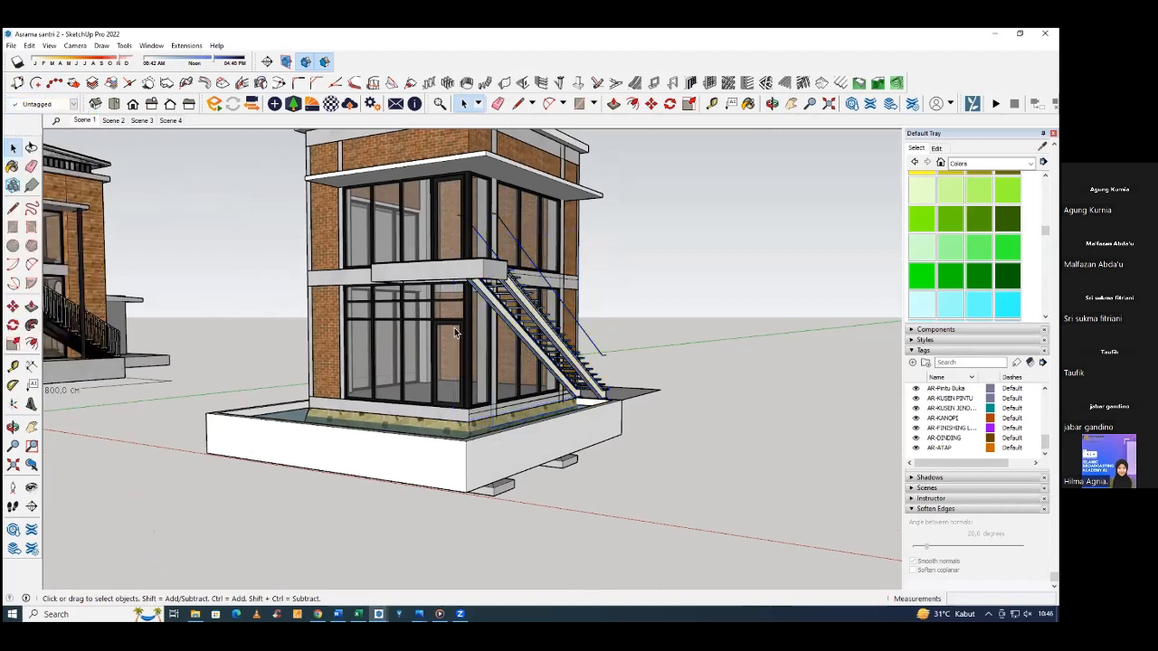
Examine the reference building's railed staircase, and check the new staircase's tag and handrail guide lines from several sides.
middle_drag(586, 309, 262, 264)
scroll(282, 226, up, 5)
scroll(558, 359, down, 10)
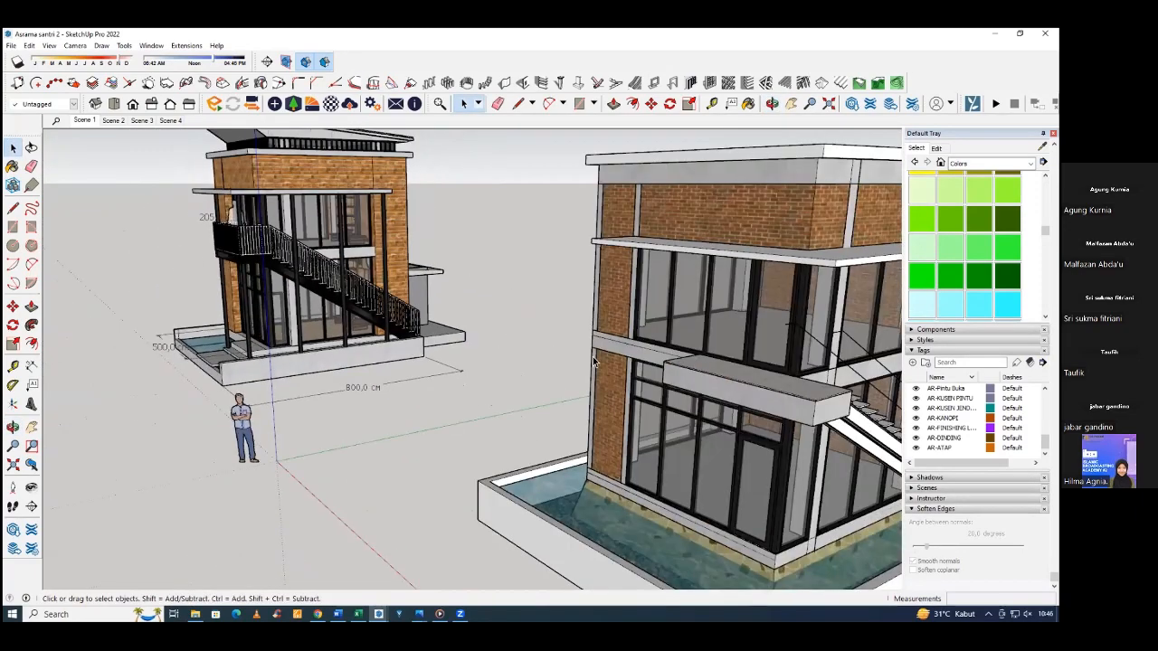
middle_drag(345, 409, 379, 357)
scroll(506, 344, up, 4)
middle_drag(506, 344, 534, 479)
scroll(545, 437, up, 5)
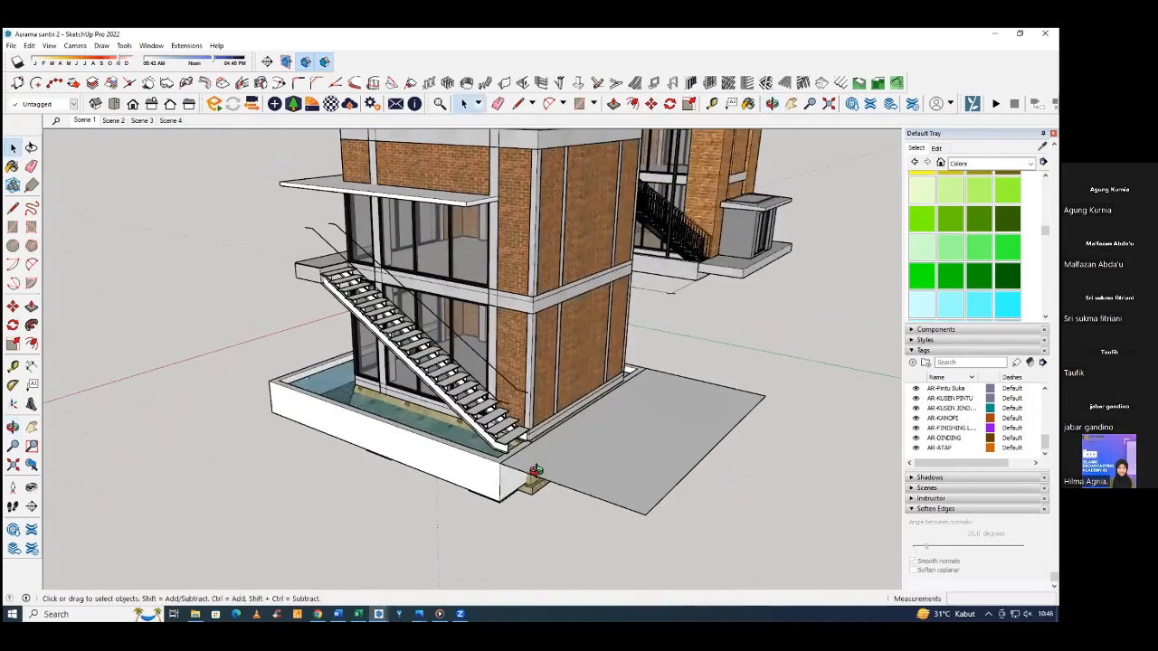
scroll(547, 438, up, 5)
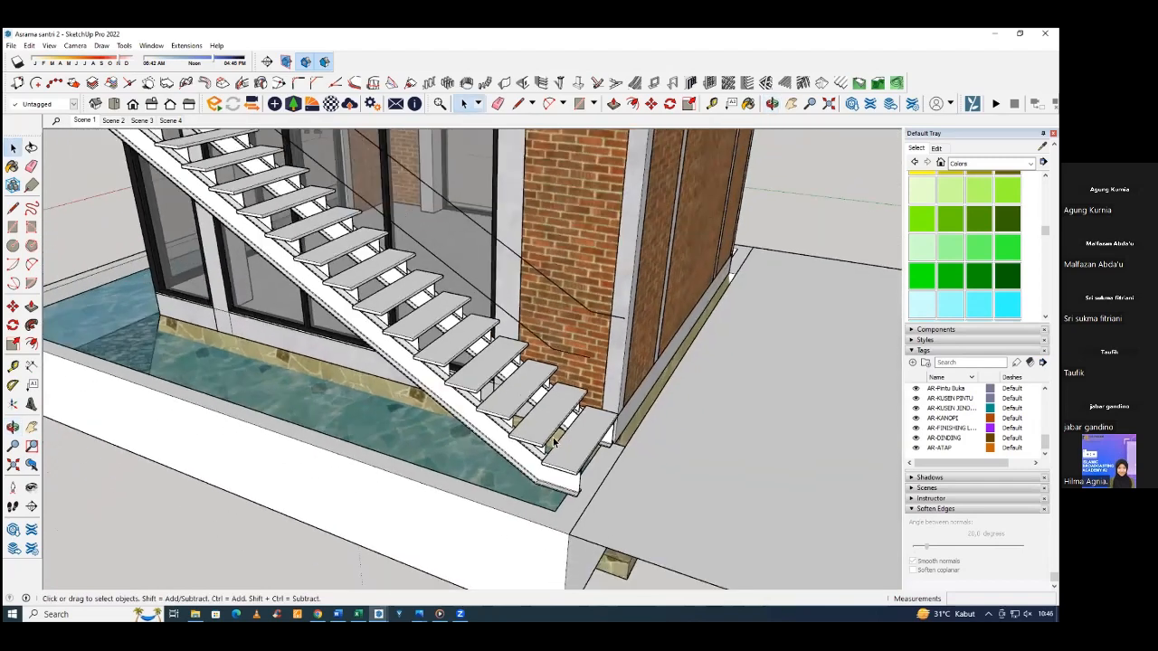
middle_drag(554, 440, 559, 379)
click(565, 371)
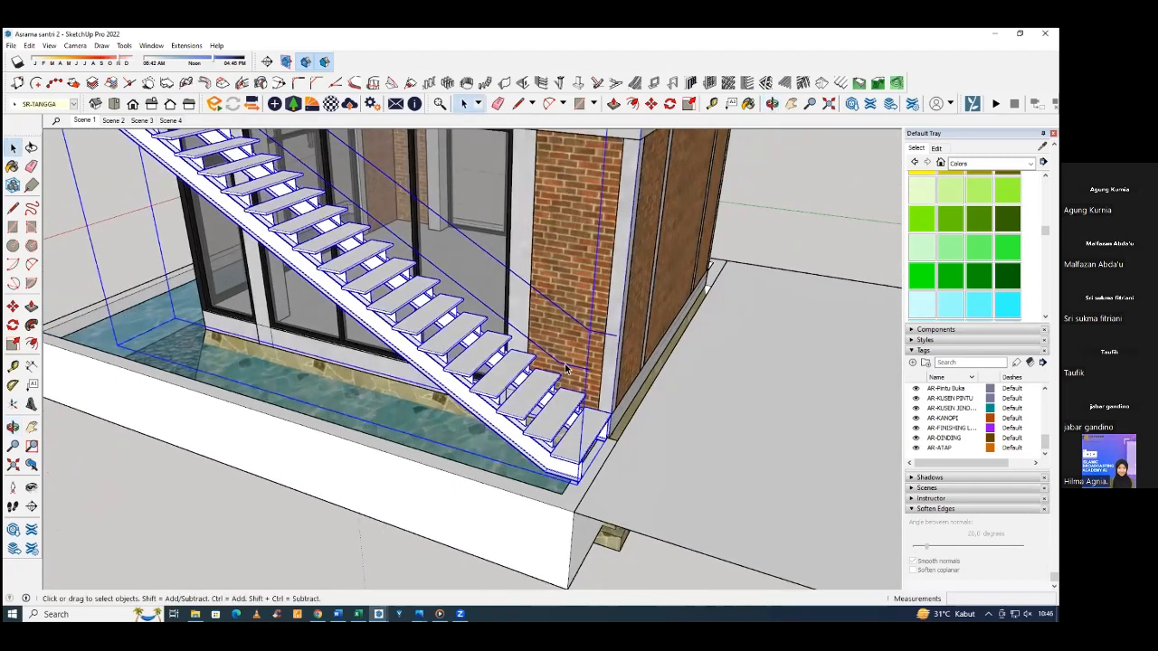
middle_drag(354, 210, 505, 372)
scroll(505, 373, down, 5)
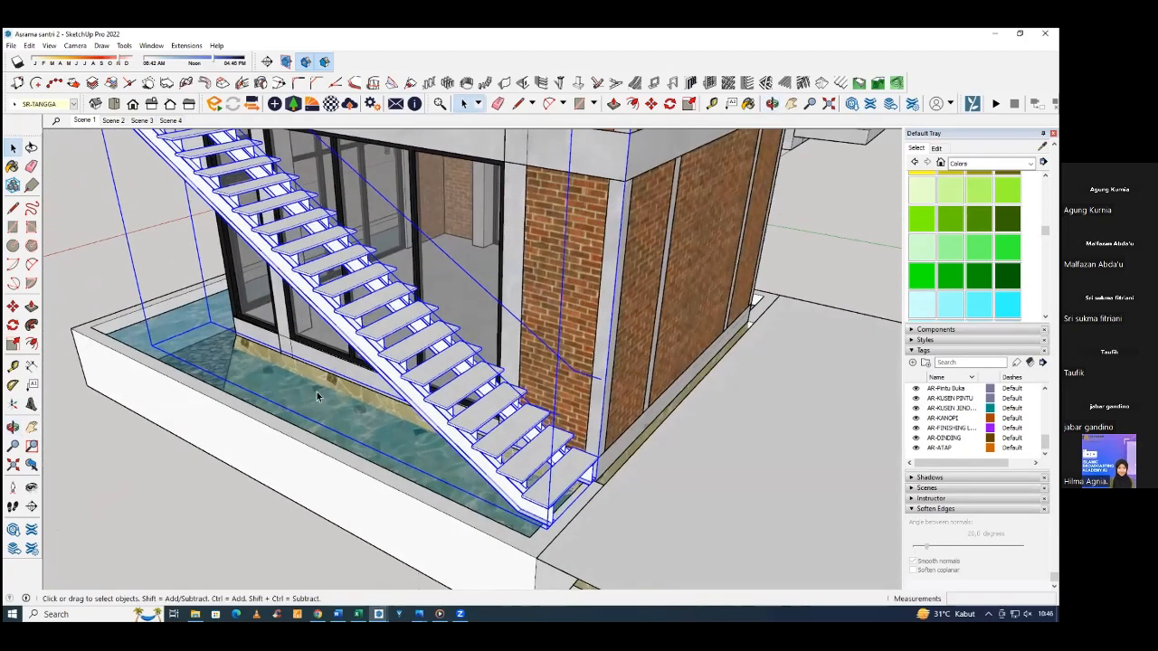
click(543, 534)
middle_drag(552, 417, 441, 335)
Inside the staircase group, select the outer handrail path and draw a circle profile at its lower end.
scroll(439, 334, up, 2)
scroll(438, 334, up, 4)
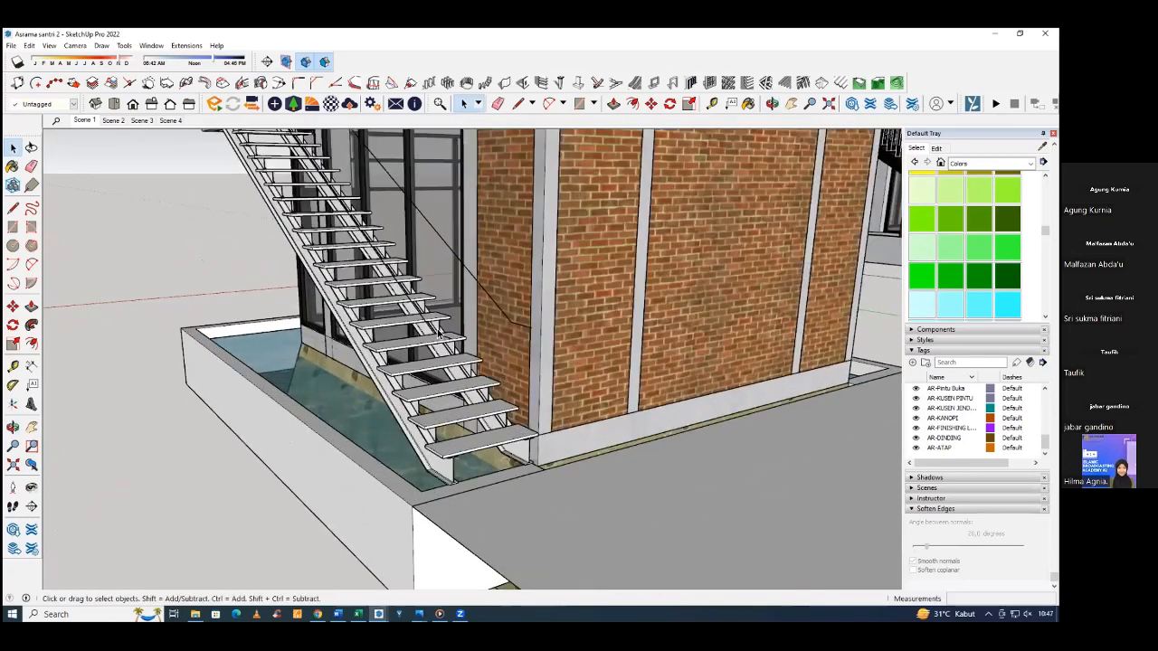
double_click(438, 331)
click(438, 332)
middle_drag(469, 394, 523, 349)
double_click(380, 219)
scroll(523, 348, up, 5)
key(c)
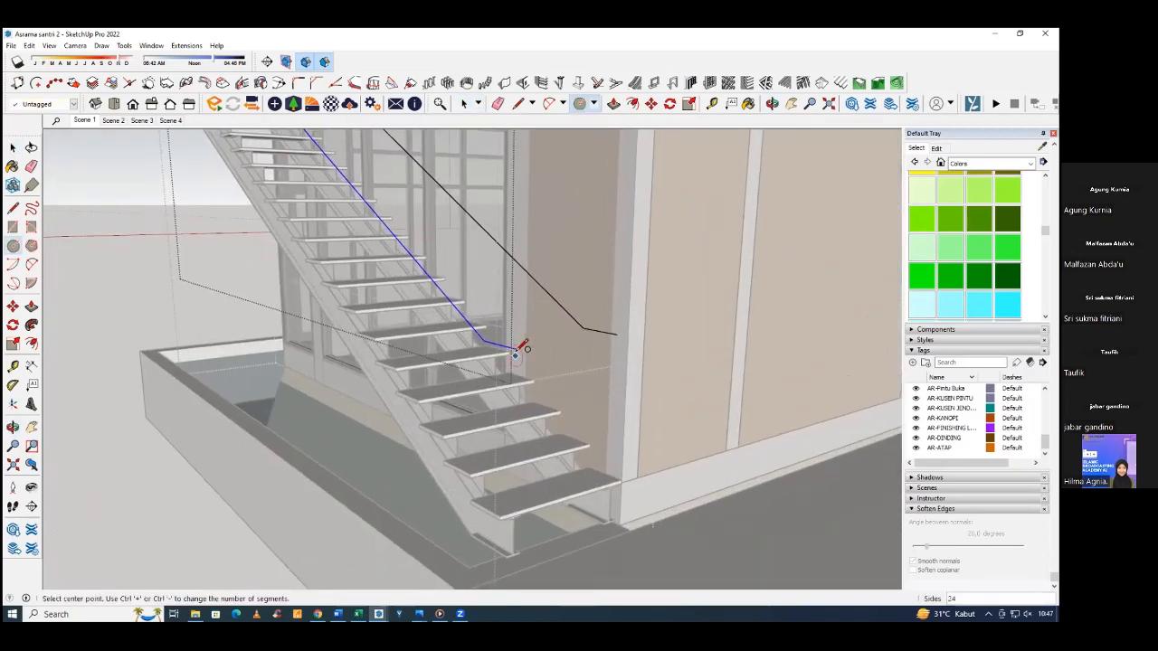
click(516, 346)
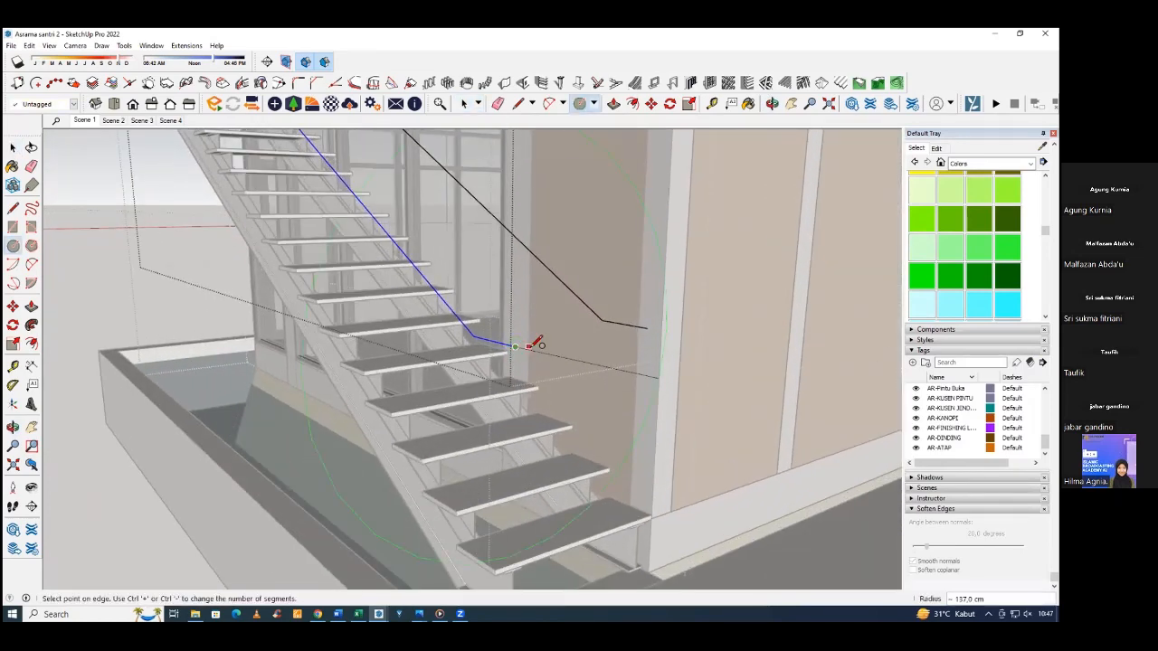
middle_drag(444, 353, 619, 362)
mouse_move(624, 362)
middle_down()
mouse_move(690, 350)
mouse_move(716, 366)
mouse_move(642, 346)
middle_up()
scroll(703, 366, up, 5)
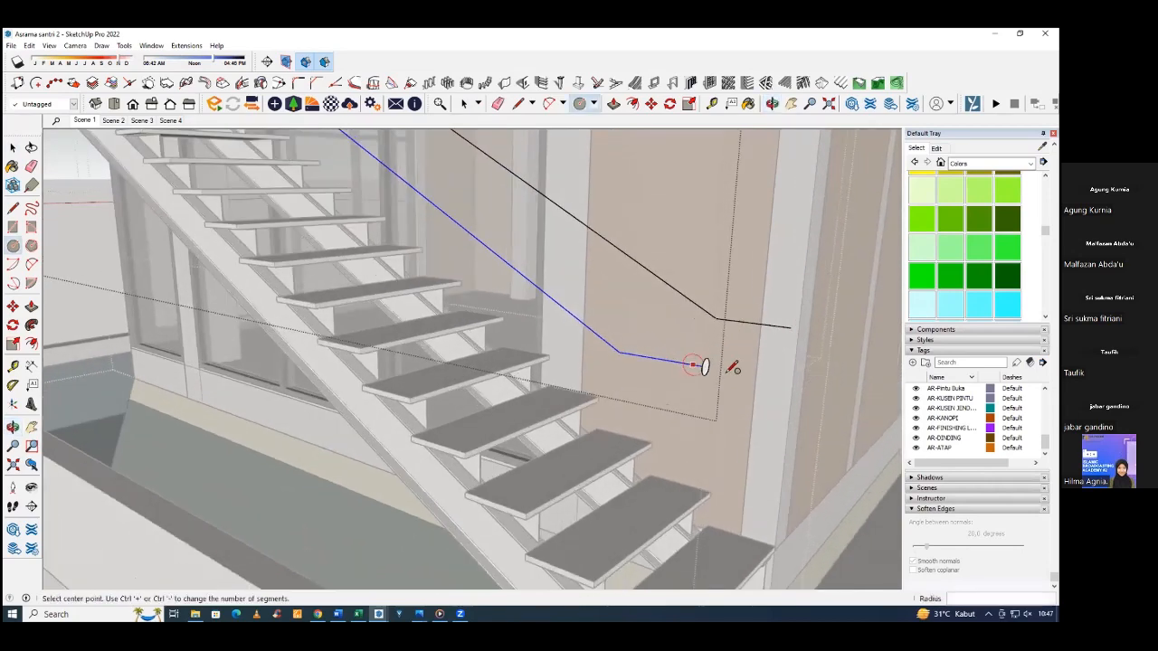
scroll(708, 366, up, 2)
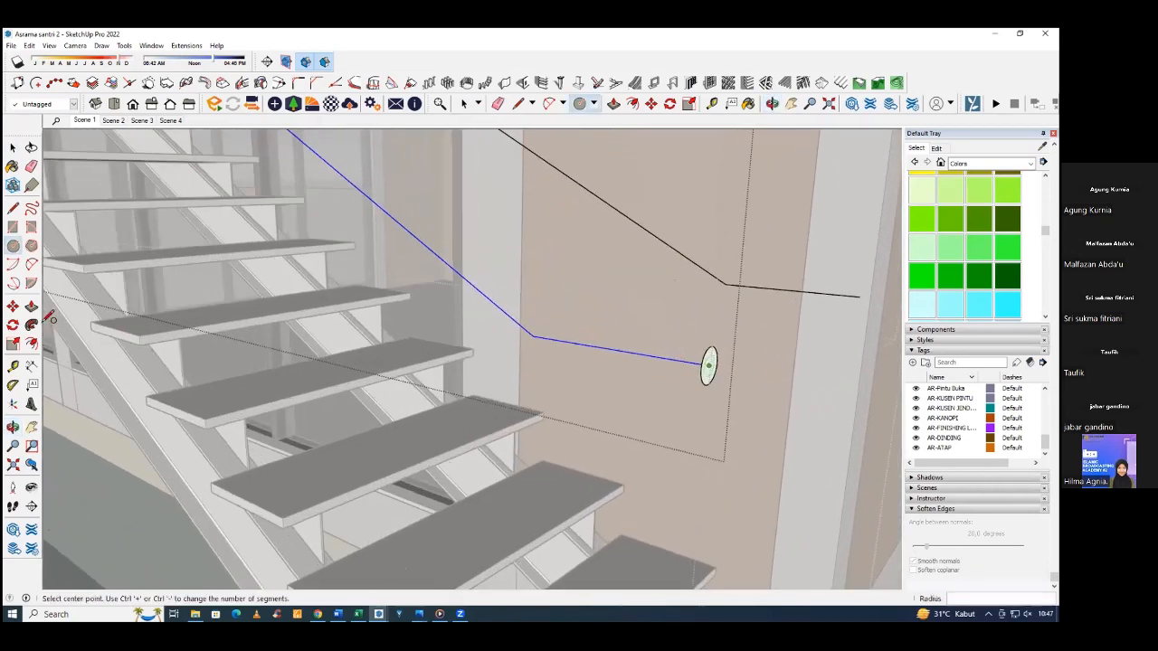
Sweep the circle along the outer handrail path with Follow Me to form a round rail.
click(13, 368)
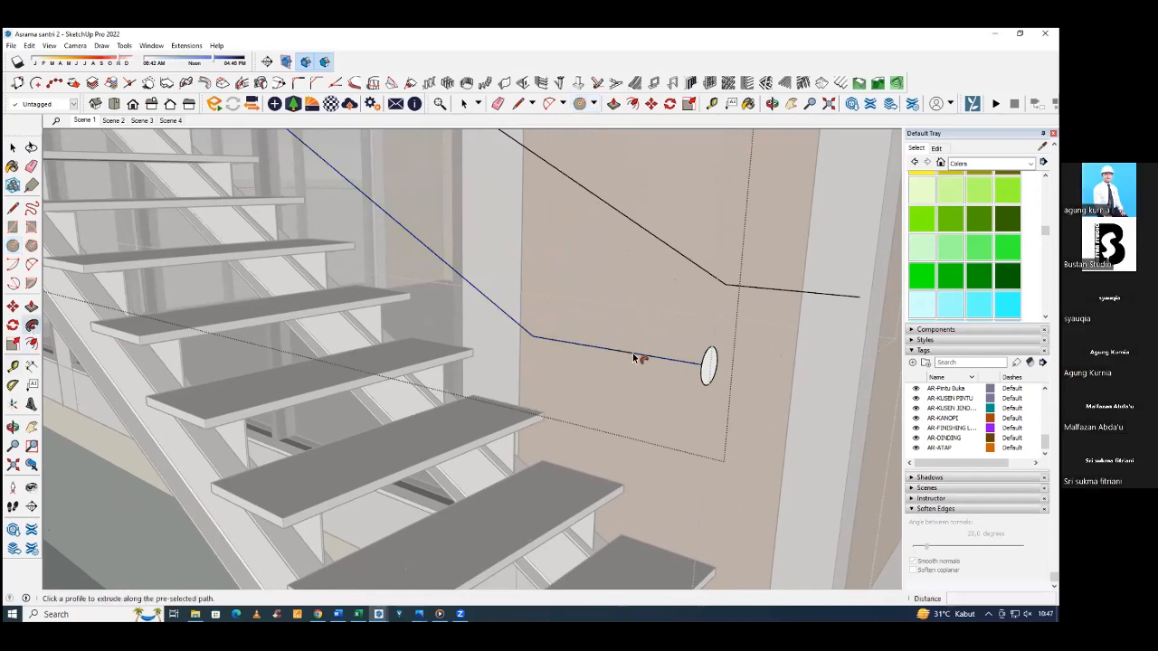
click(708, 369)
scroll(650, 405, down, 6)
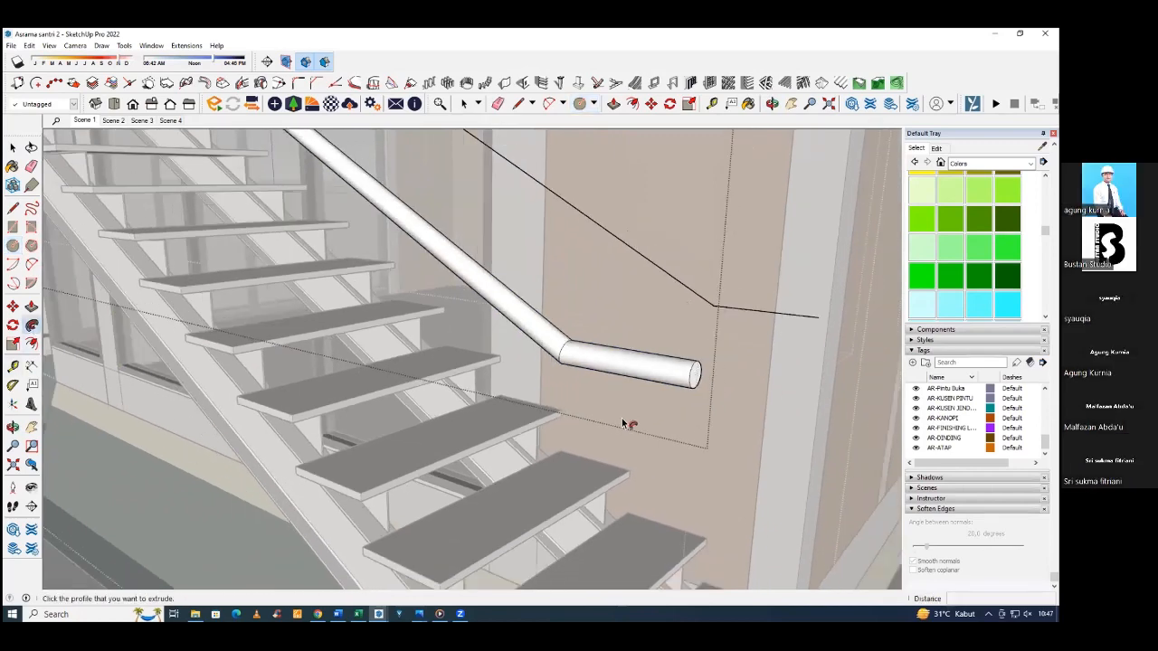
scroll(551, 438, down, 8)
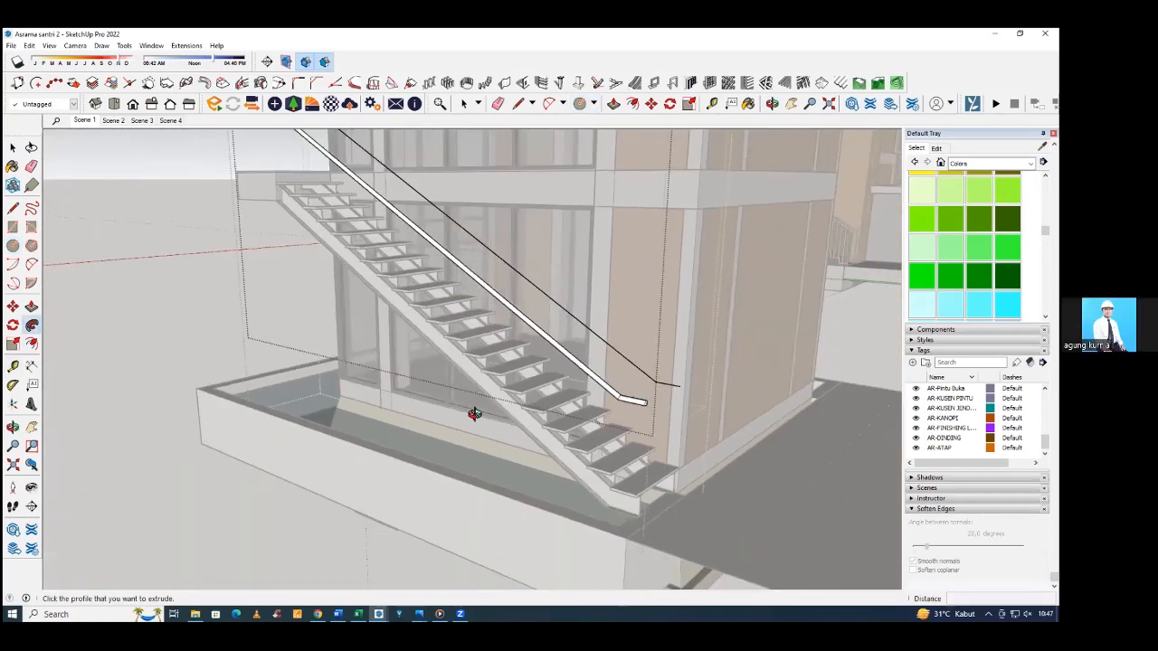
mouse_move(491, 370)
middle_down()
mouse_move(504, 416)
mouse_move(566, 393)
mouse_move(579, 362)
mouse_move(568, 350)
mouse_move(461, 370)
mouse_move(489, 366)
middle_up()
Draw a circle of 4 cm radius centred on the lower end of the wall-side handrail path.
scroll(489, 366, up, 10)
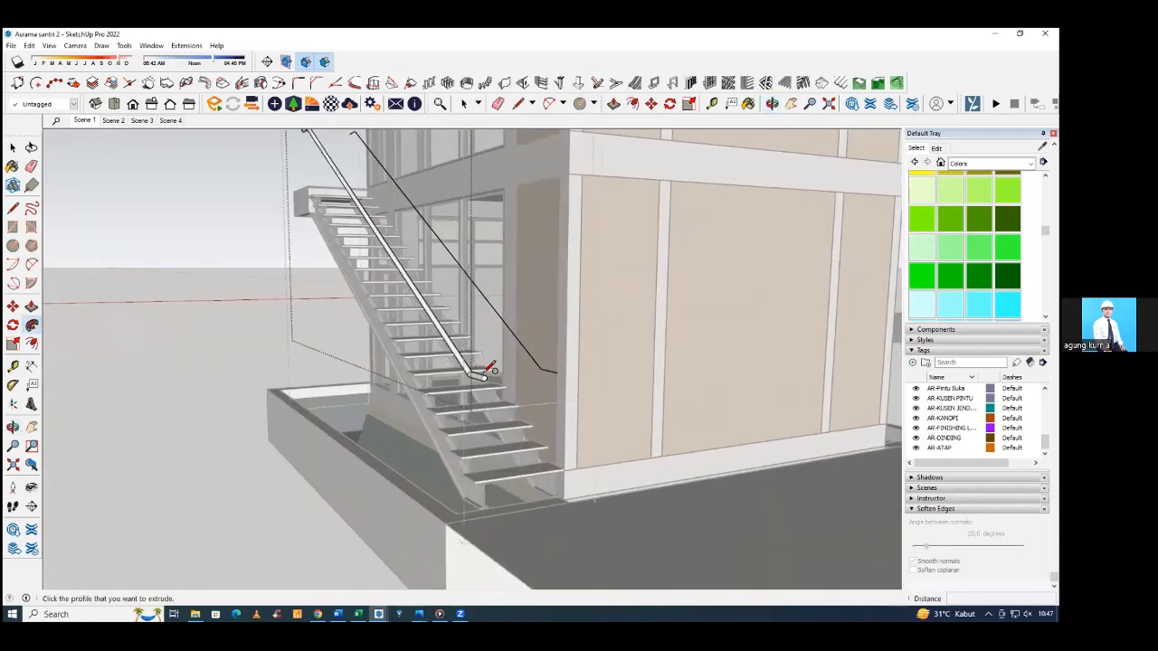
scroll(489, 367, up, 6)
key(c)
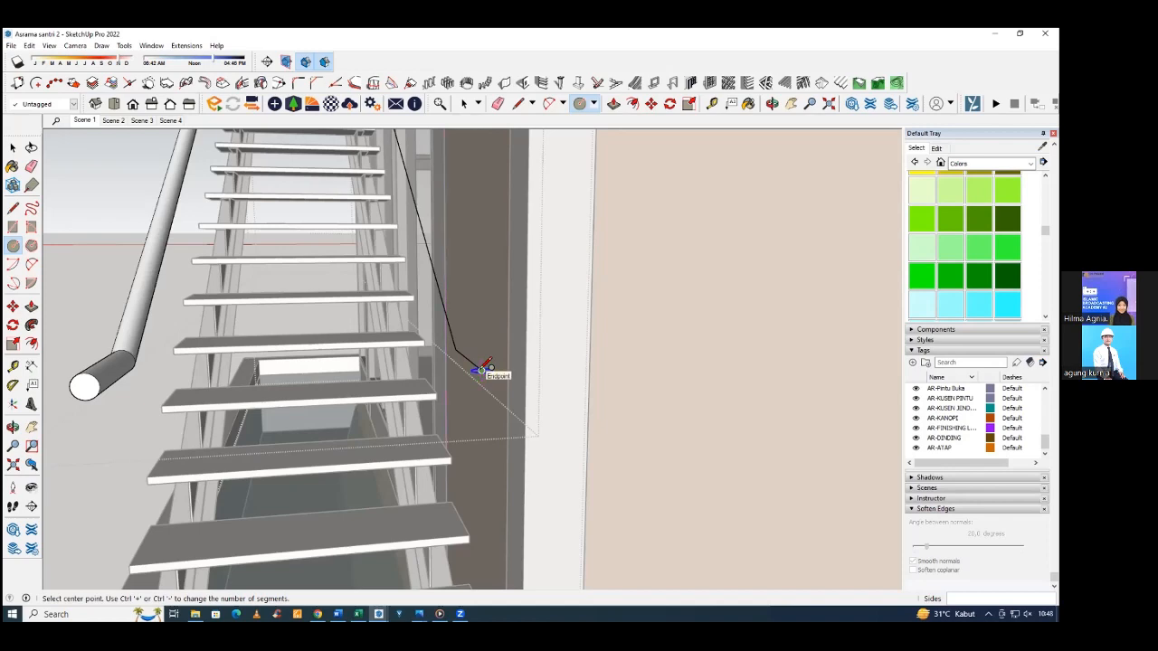
middle_drag(482, 369, 683, 398)
click(685, 407)
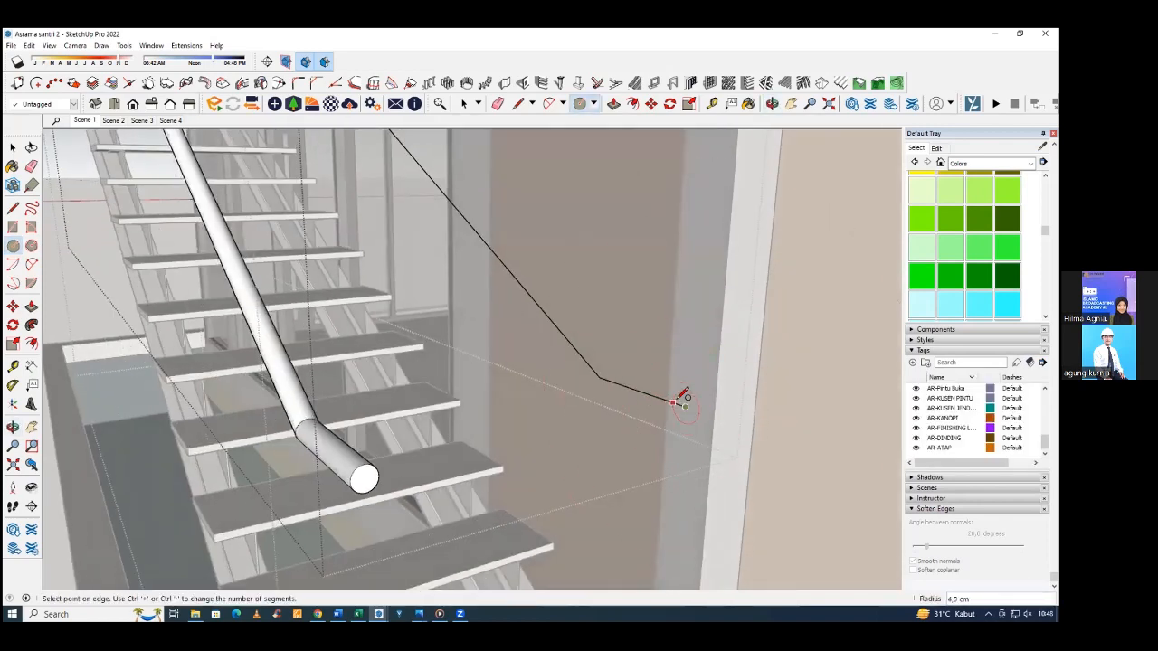
click(679, 406)
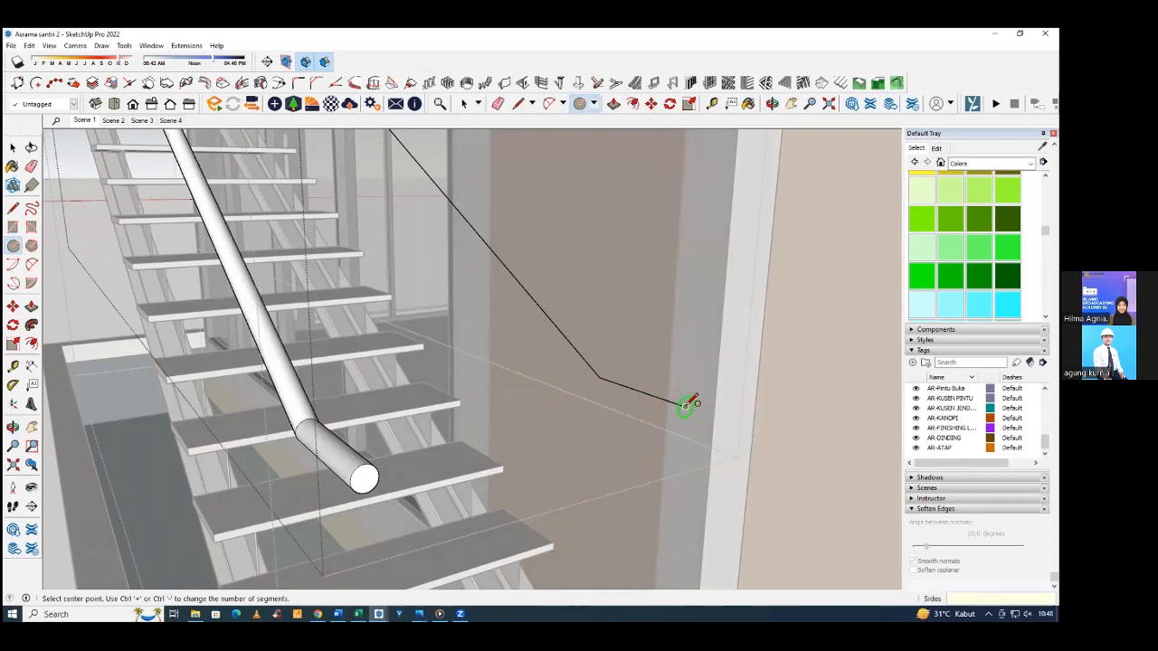
click(684, 404)
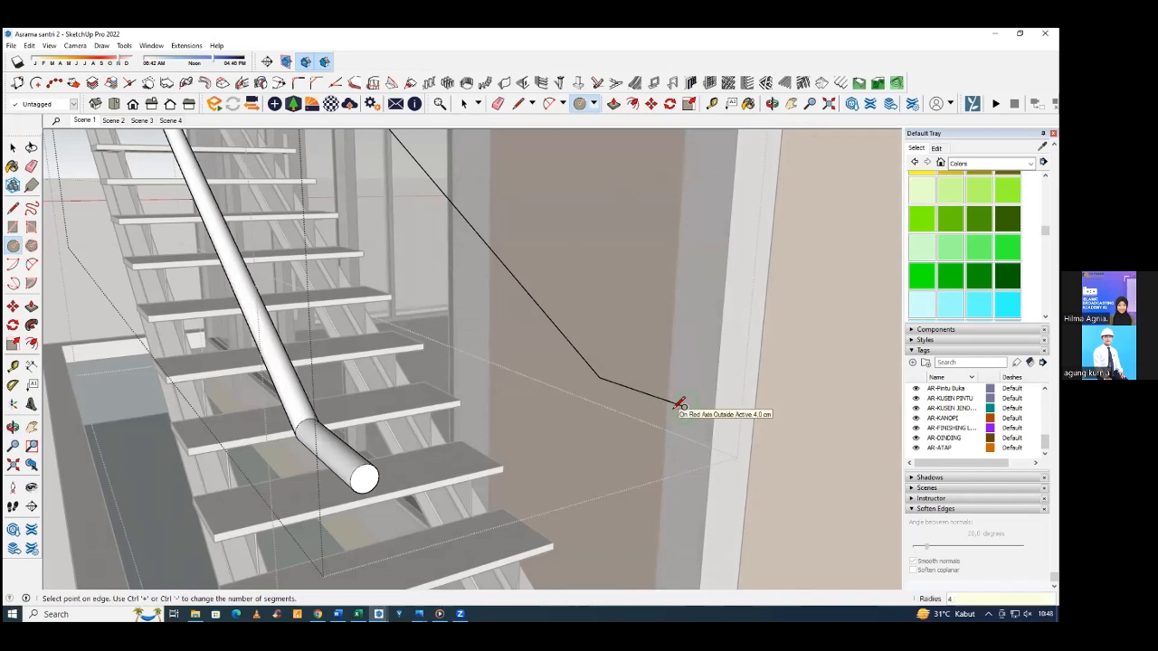
key(Return)
Sweep the 4 cm radius circle up the full wall-side handrail path with Follow Me.
click(32, 325)
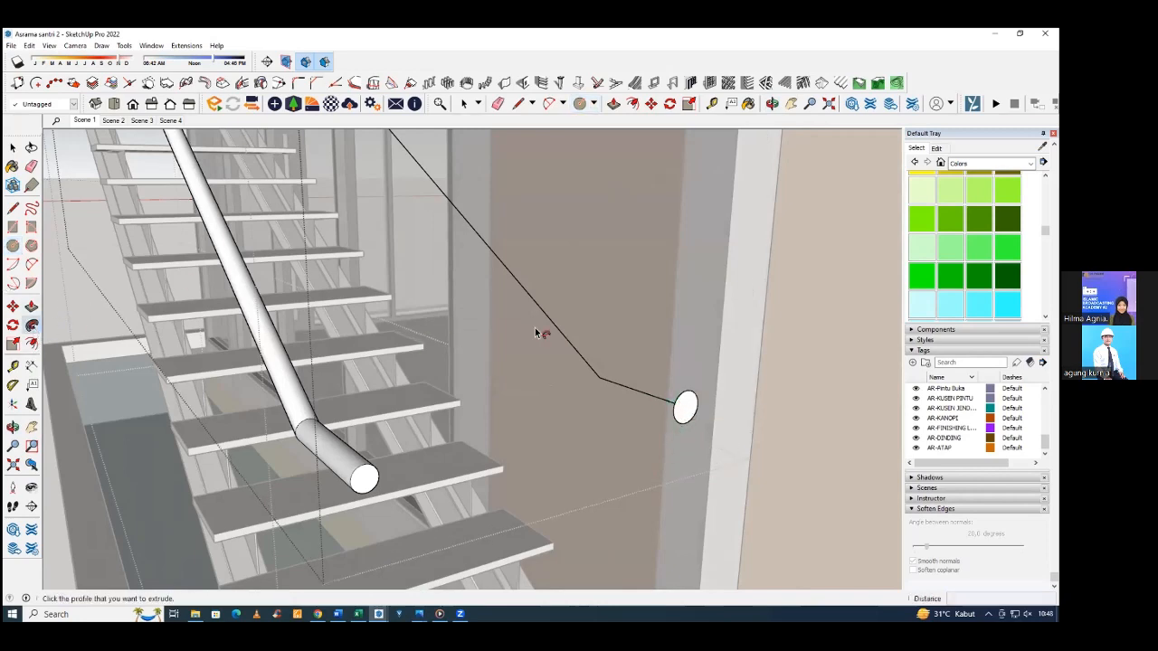
scroll(625, 371, down, 3)
click(660, 392)
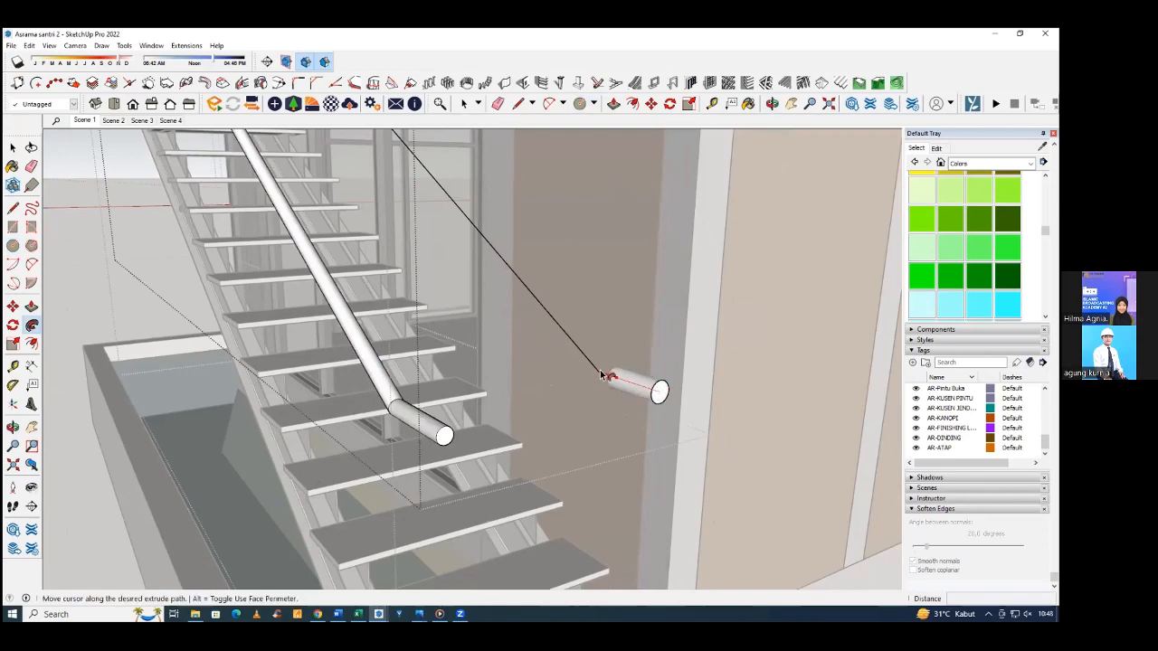
scroll(608, 364, down, 3)
scroll(440, 160, down, 5)
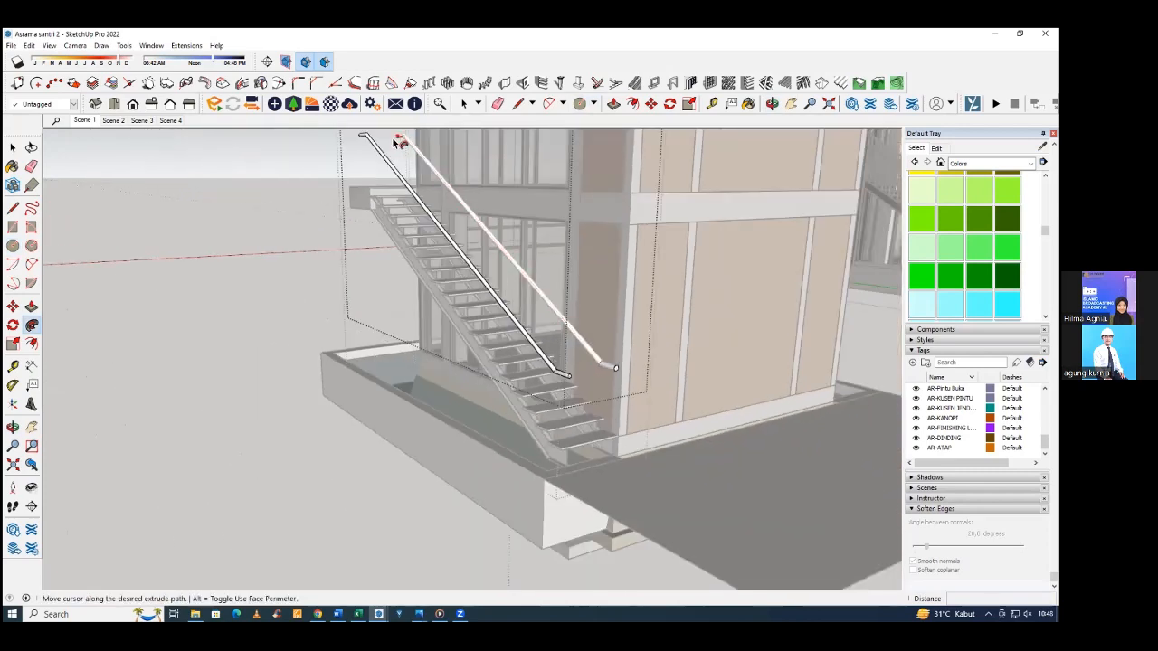
click(396, 142)
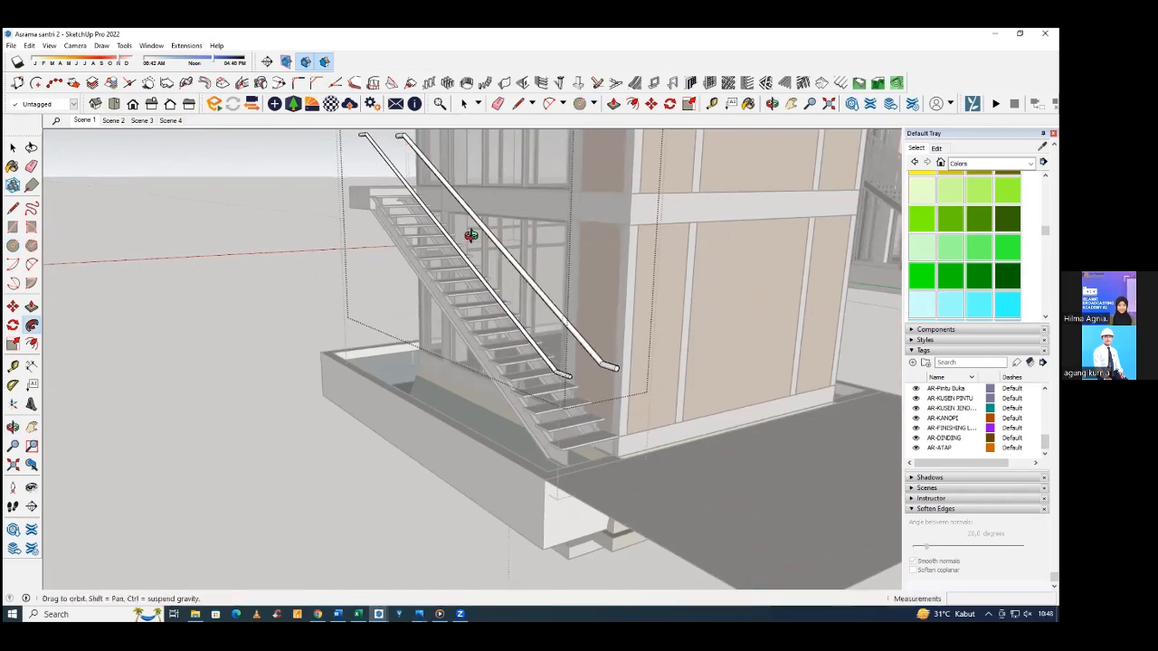
mouse_move(470, 232)
middle_down()
mouse_move(651, 232)
mouse_move(413, 155)
mouse_move(527, 361)
mouse_move(576, 380)
mouse_move(476, 331)
mouse_move(492, 338)
mouse_move(481, 331)
mouse_move(503, 319)
mouse_move(489, 310)
mouse_move(473, 324)
mouse_move(485, 337)
mouse_move(401, 349)
middle_up()
Undo the wall-side rail and its circle, and measure the outer rail's radius at its lower end face.
scroll(506, 316, up, 4)
key(c)
key(Return)
key(l)
click(253, 348)
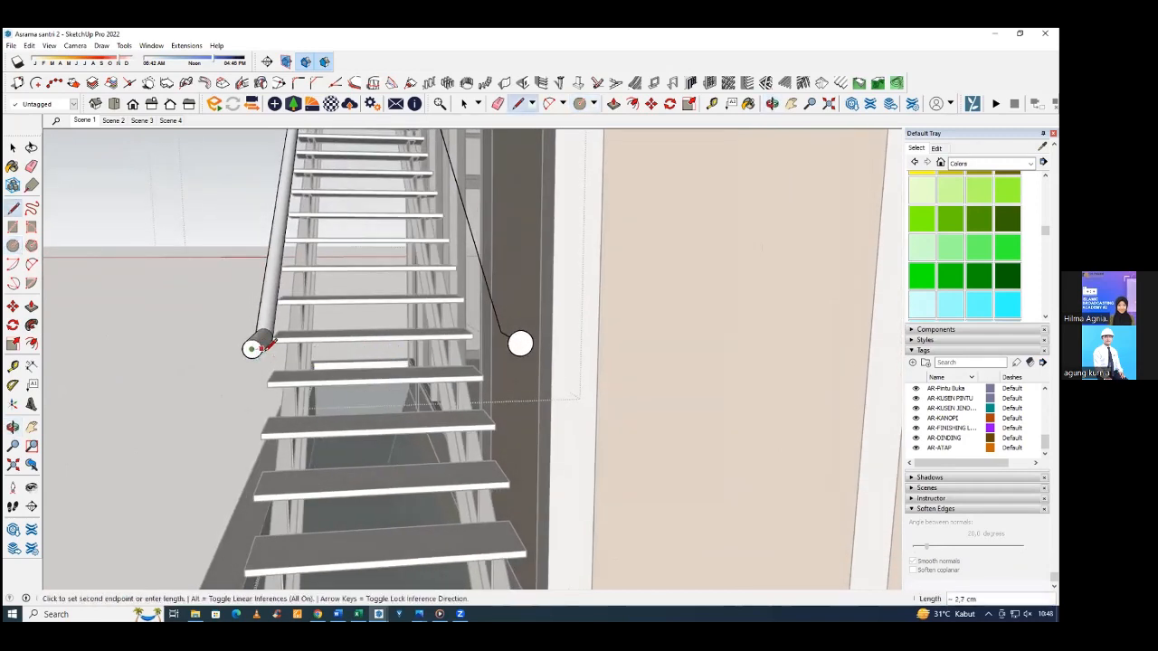
key(Escape)
middle_drag(620, 331, 519, 344)
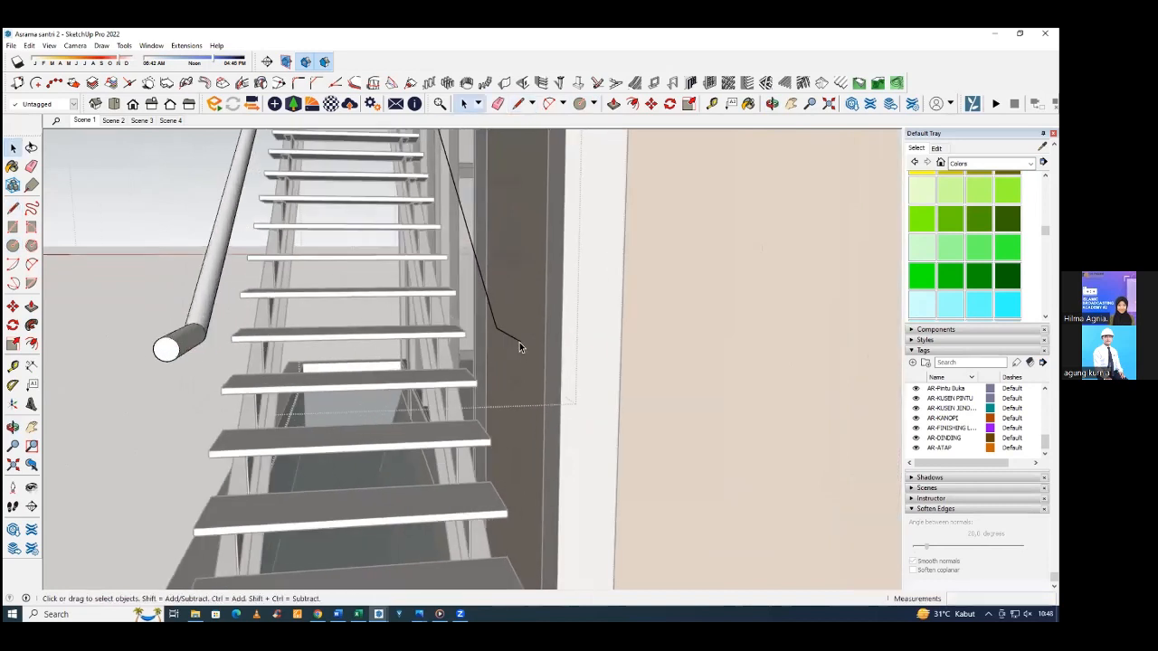
Draw a circle of 2.6 cm radius centred on the lower end of the wall-side handrail path.
key(c)
click(521, 340)
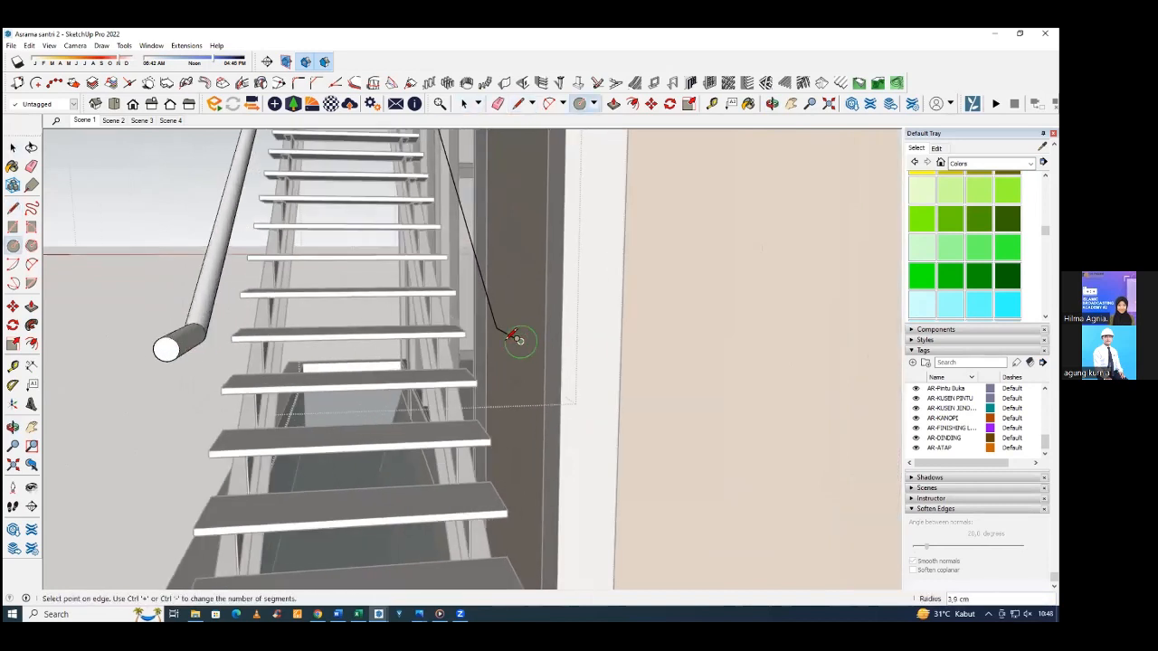
click(514, 336)
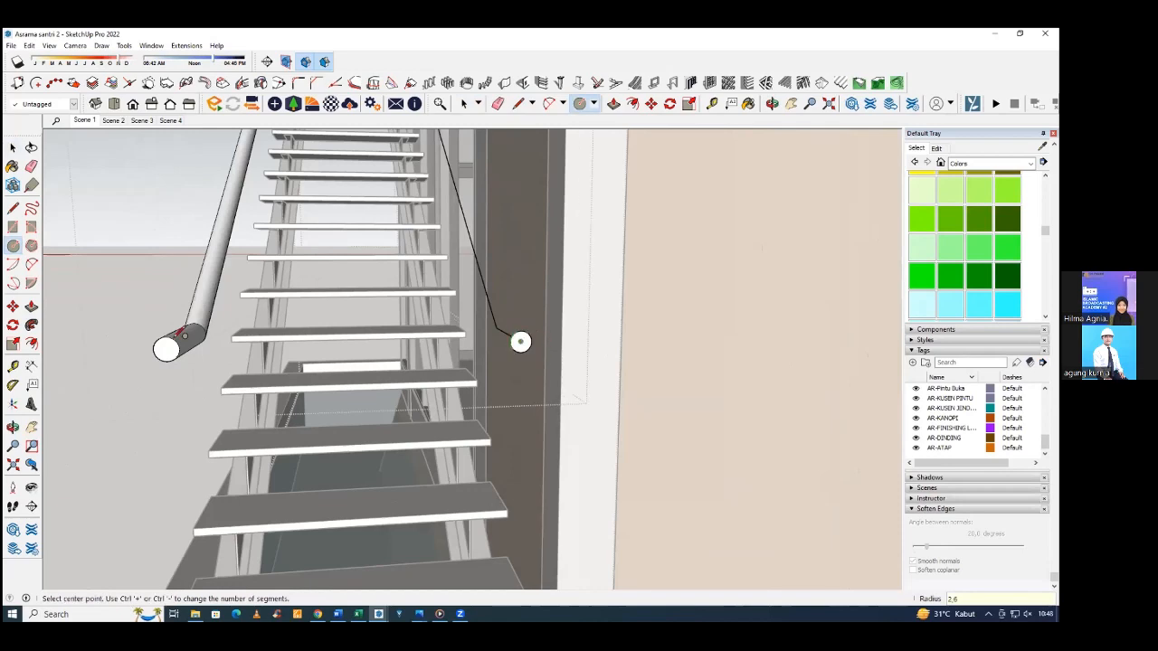
Try to sweep the 2.6 cm radius circle by tracing the wall-side handrail path with Follow Me.
click(32, 325)
click(517, 341)
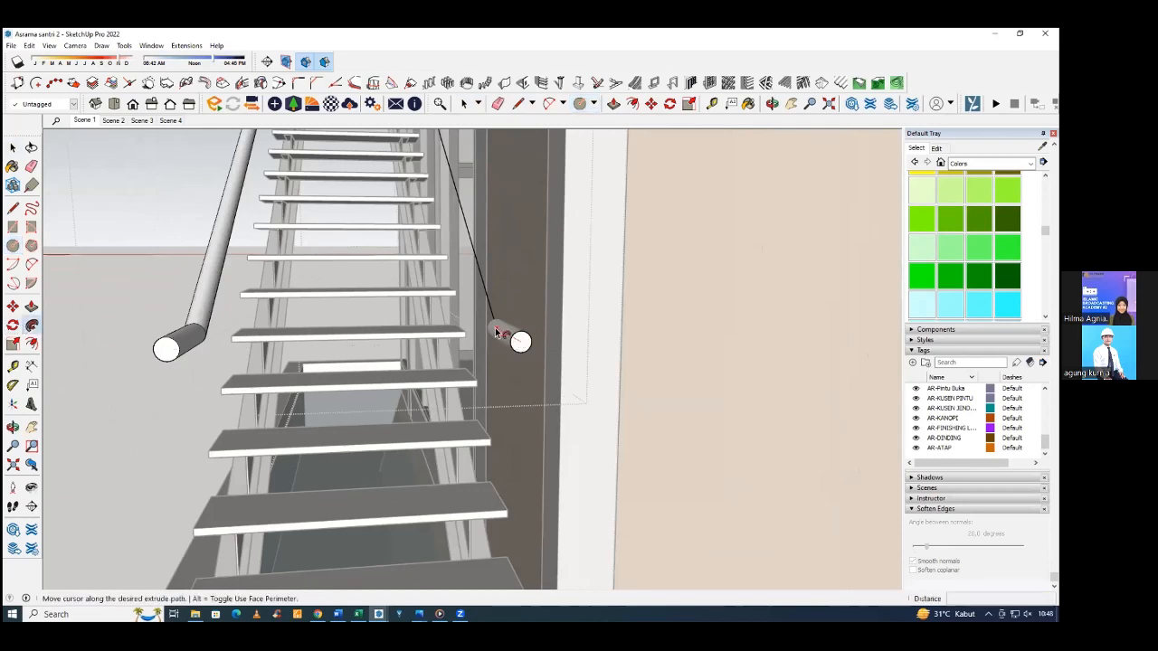
scroll(494, 312, down, 10)
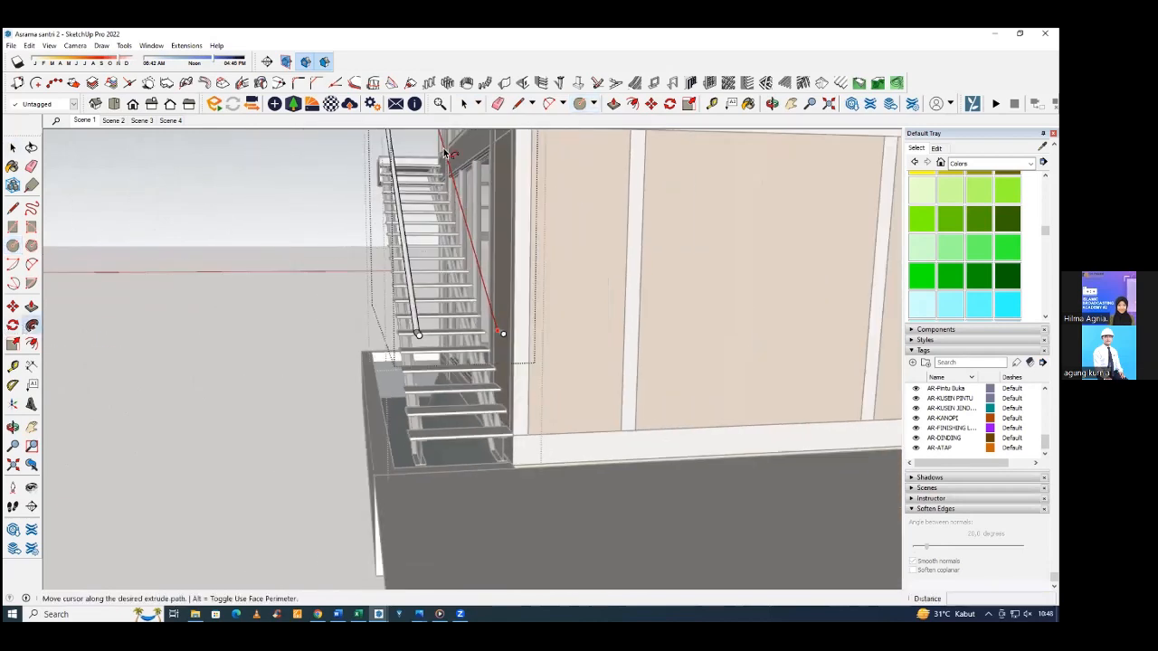
scroll(373, 152, up, 7)
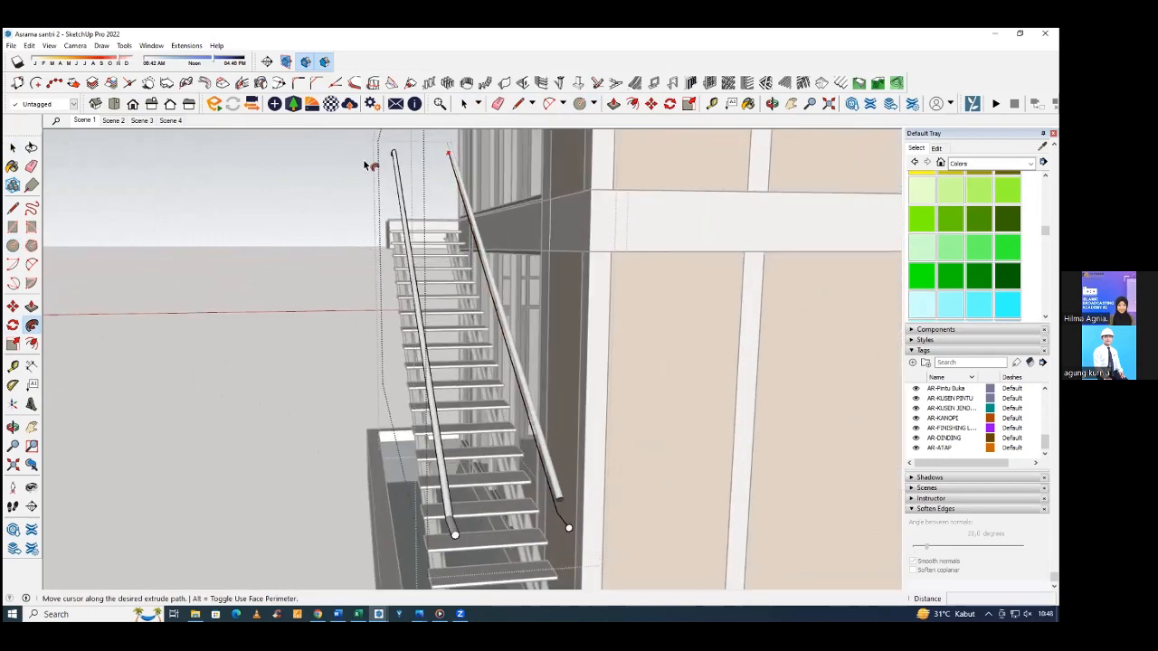
middle_drag(369, 165, 711, 419)
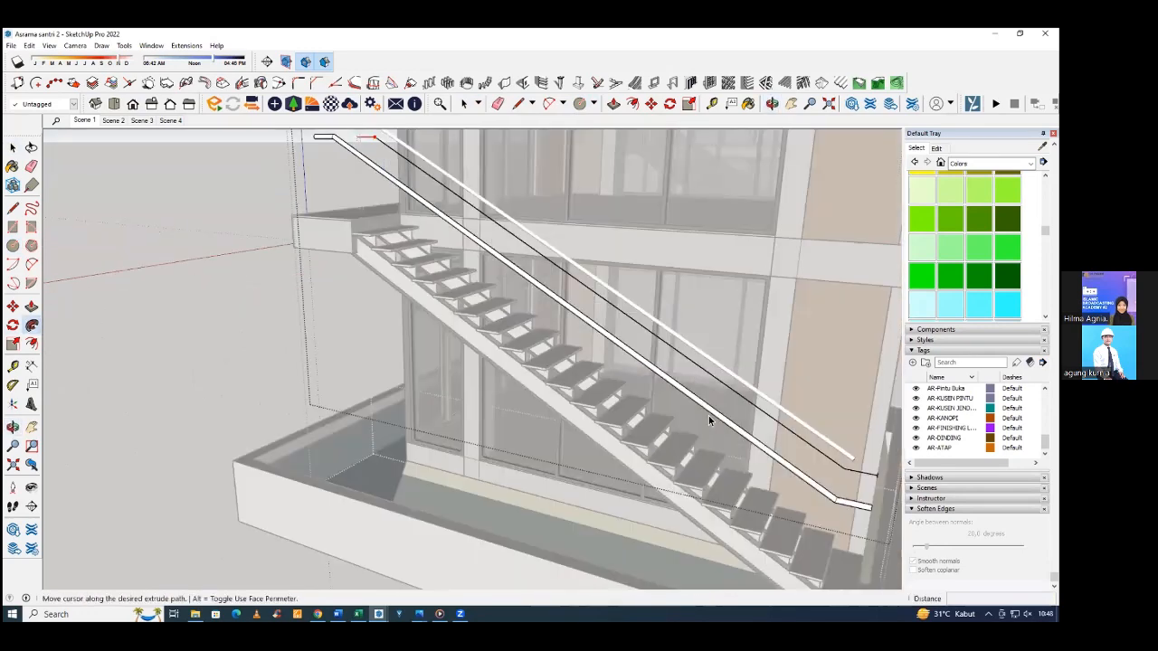
middle_drag(163, 331, 52, 337)
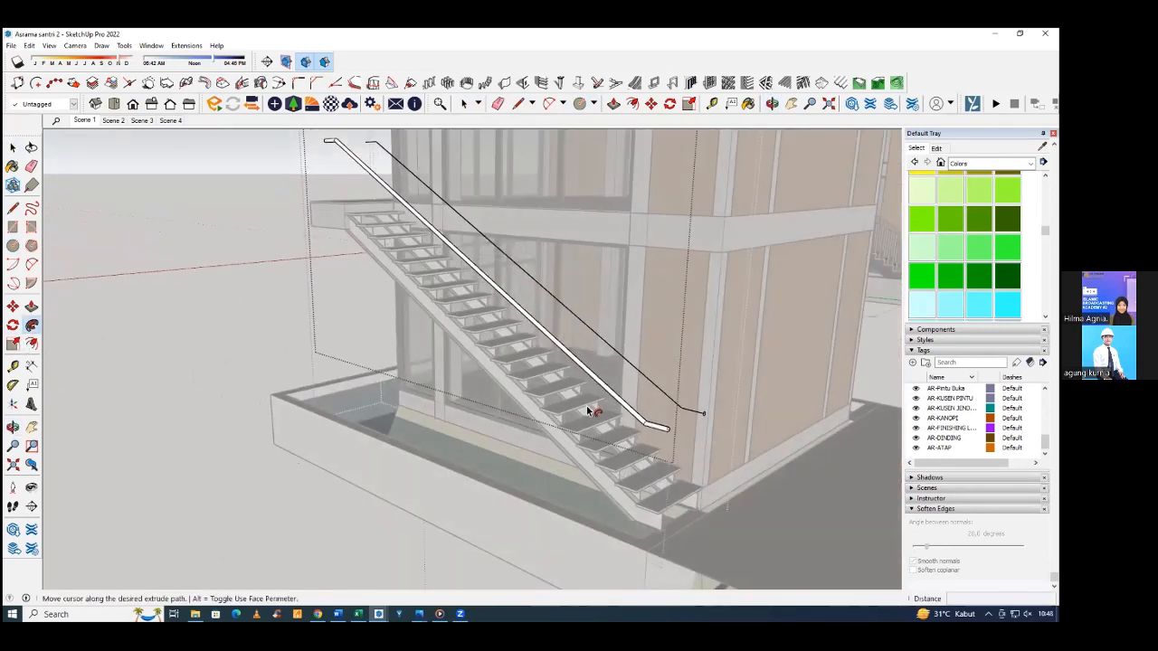
scroll(665, 407, up, 1)
key(space)
scroll(751, 433, up, 8)
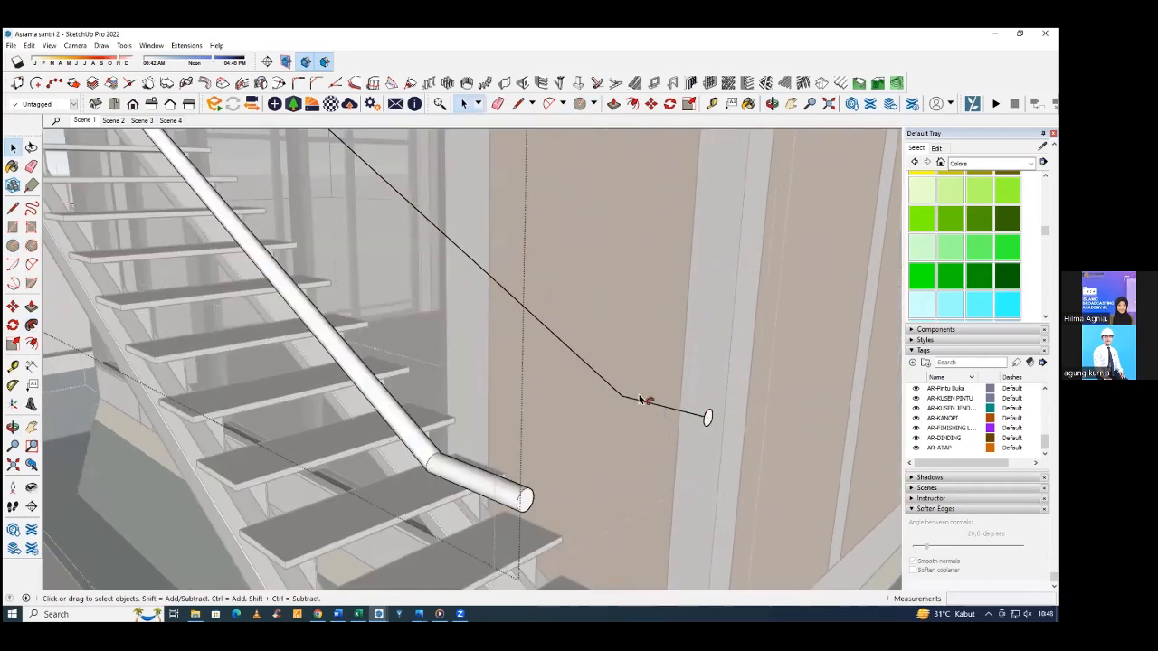
Sweep the 2.6 cm radius circle along the full wall-side handrail path with Follow Me.
click(742, 421)
scroll(631, 393, down, 5)
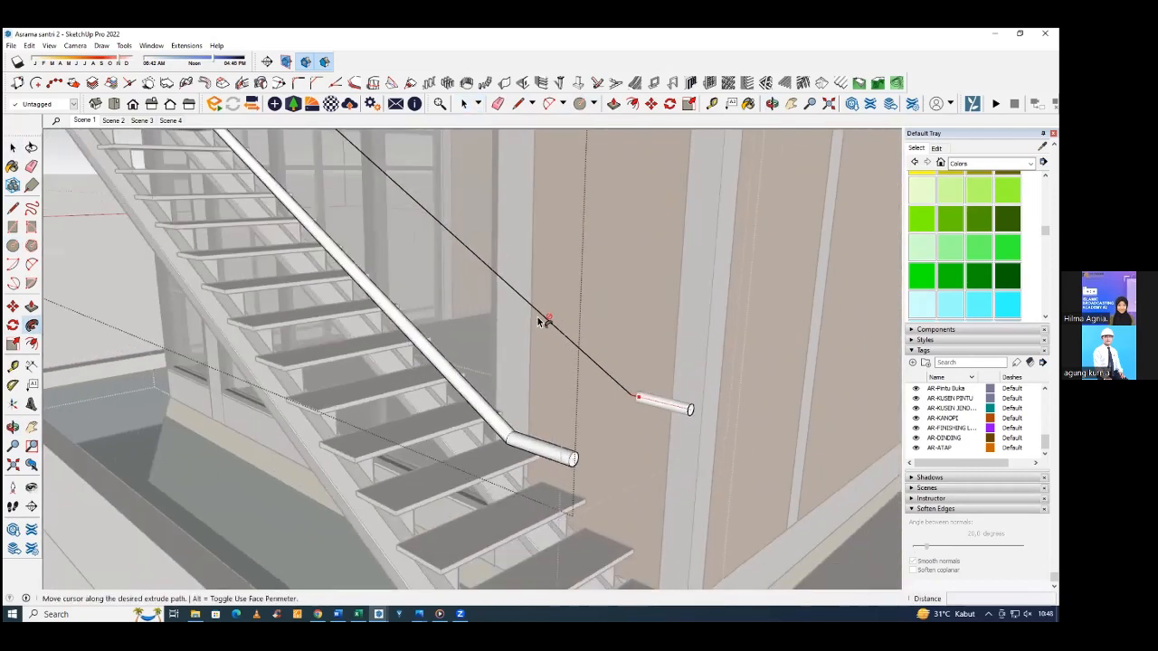
scroll(448, 258, down, 3)
scroll(344, 289, down, 4)
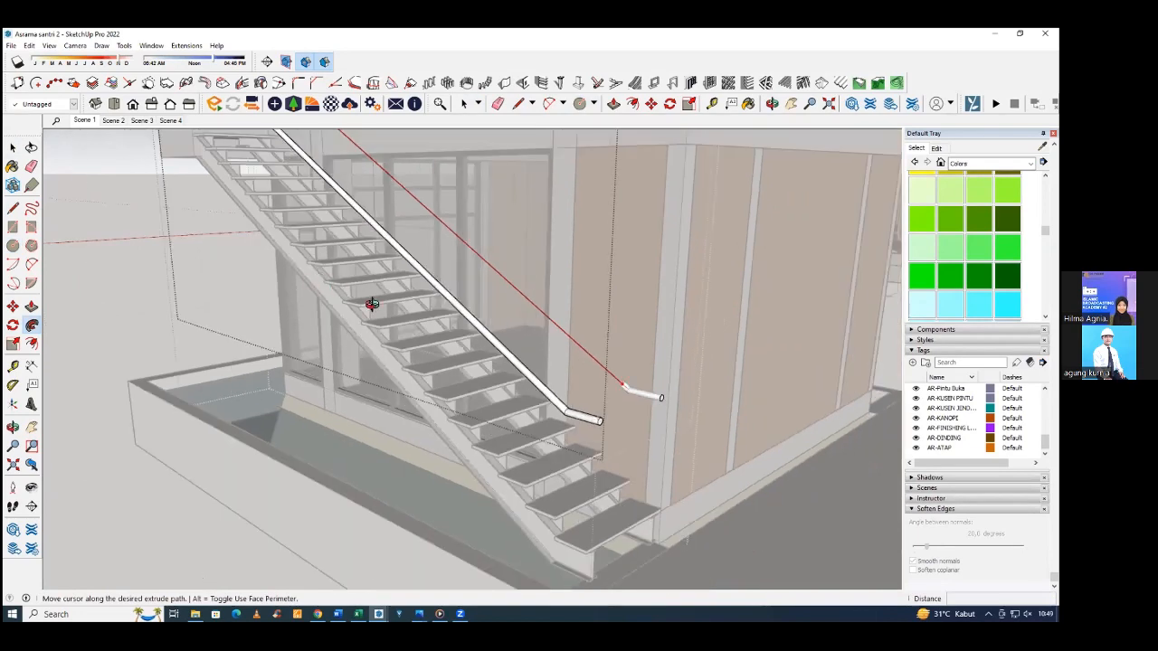
scroll(287, 344, down, 2)
middle_drag(286, 344, 570, 407)
key(space)
click(359, 262)
scroll(604, 387, down, 4)
scroll(570, 407, down, 4)
scroll(570, 407, up, 4)
scroll(570, 407, up, 5)
key(r)
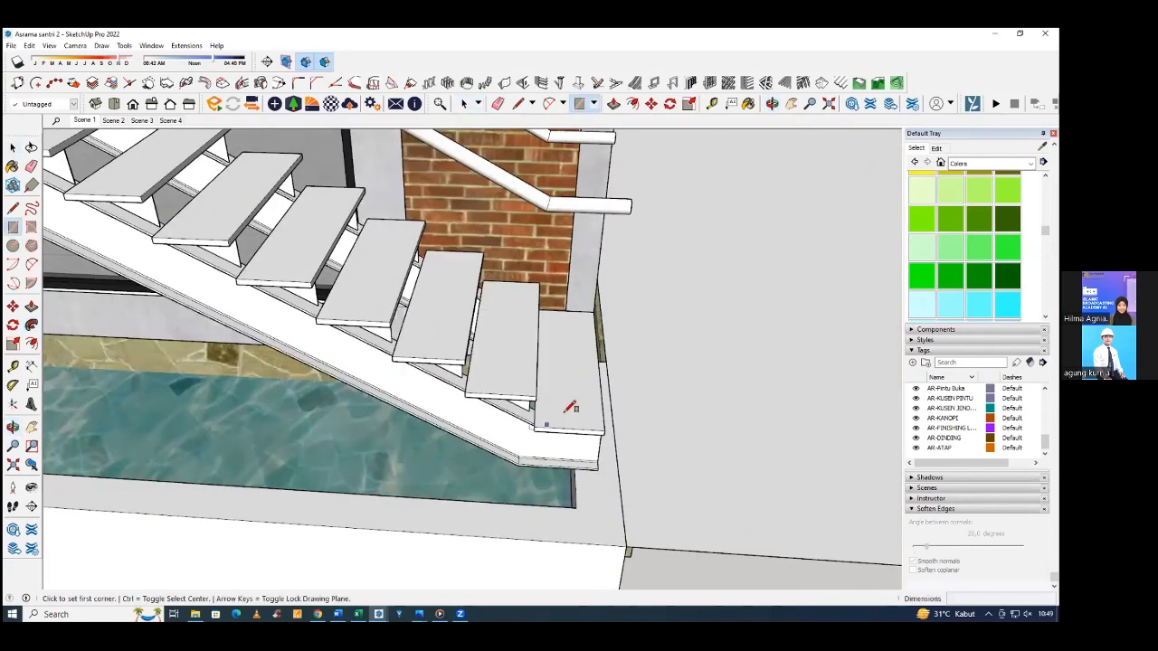
key(c)
middle_drag(571, 407, 534, 420)
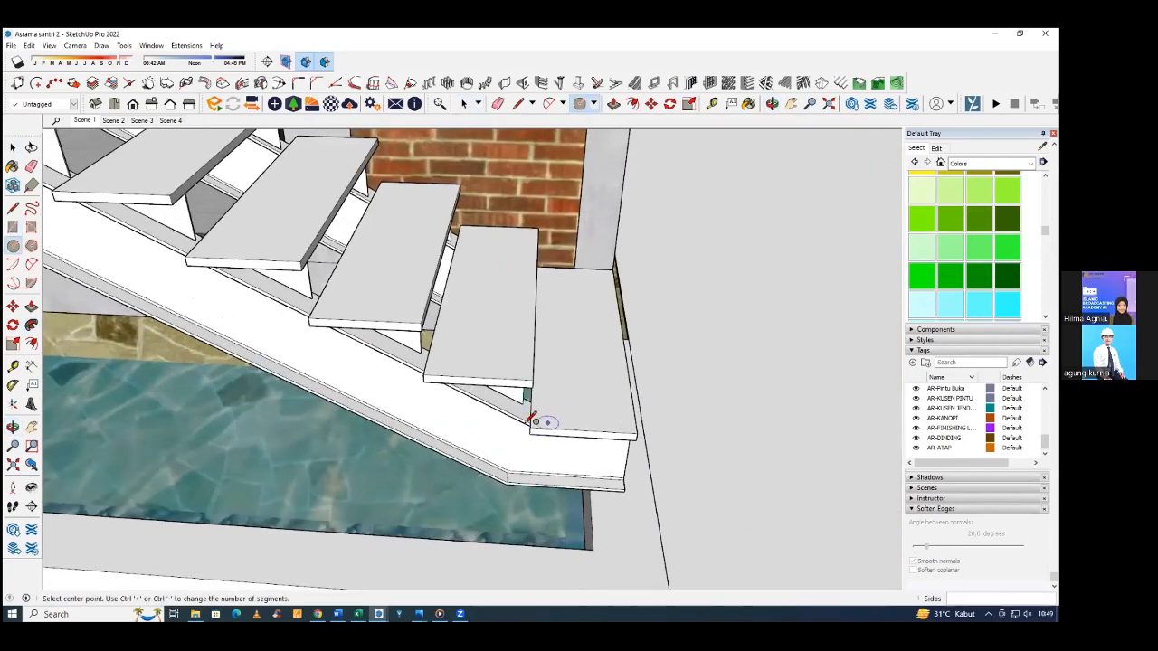
click(532, 428)
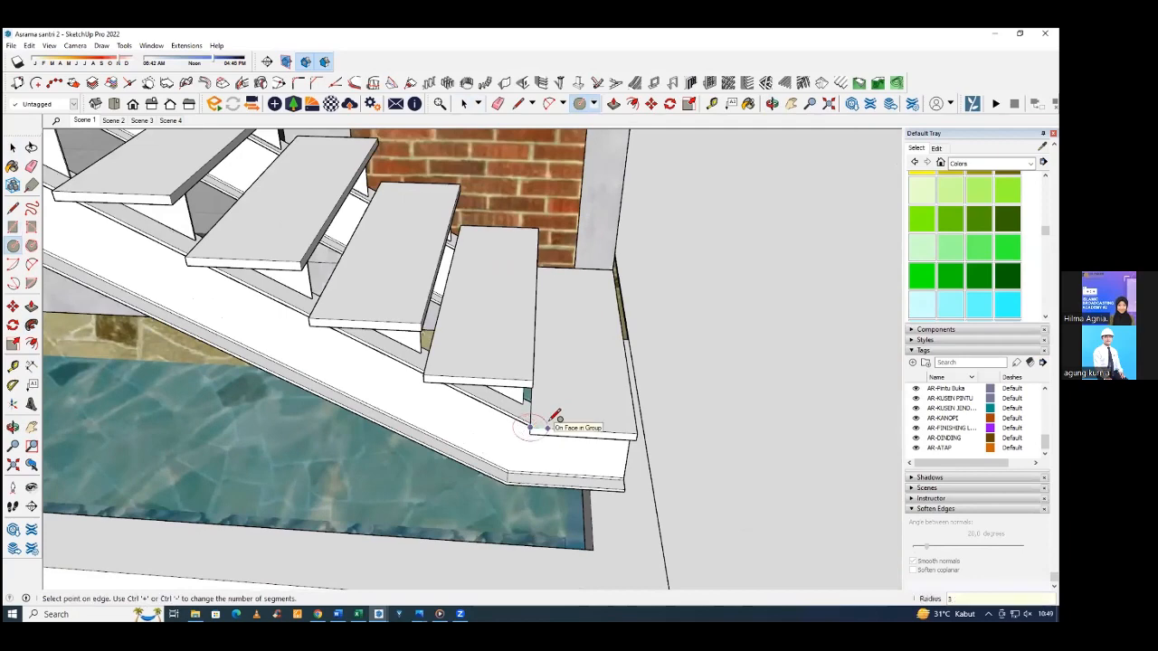
key(space)
mouse_move(533, 426)
middle_down()
mouse_move(514, 439)
mouse_move(556, 424)
mouse_move(528, 442)
middle_up()
key(m)
click(560, 418)
click(533, 429)
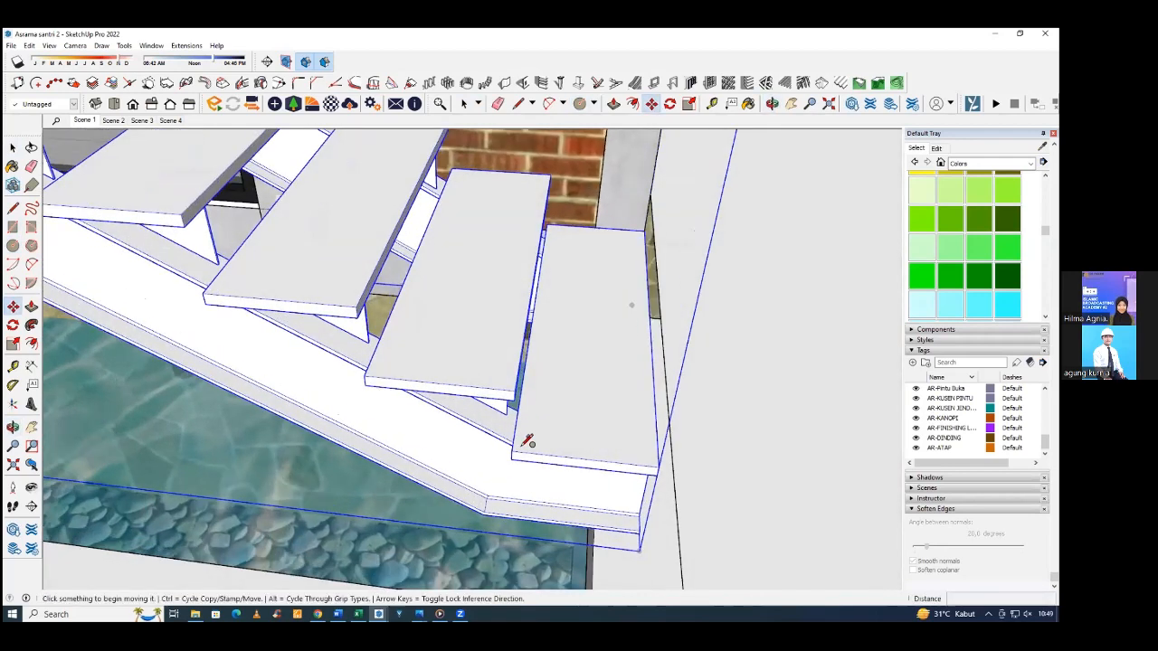
Draw a small circle on the lowest tread near its pool-side inner corner and pull it up to the outer handrail.
key(c)
click(532, 443)
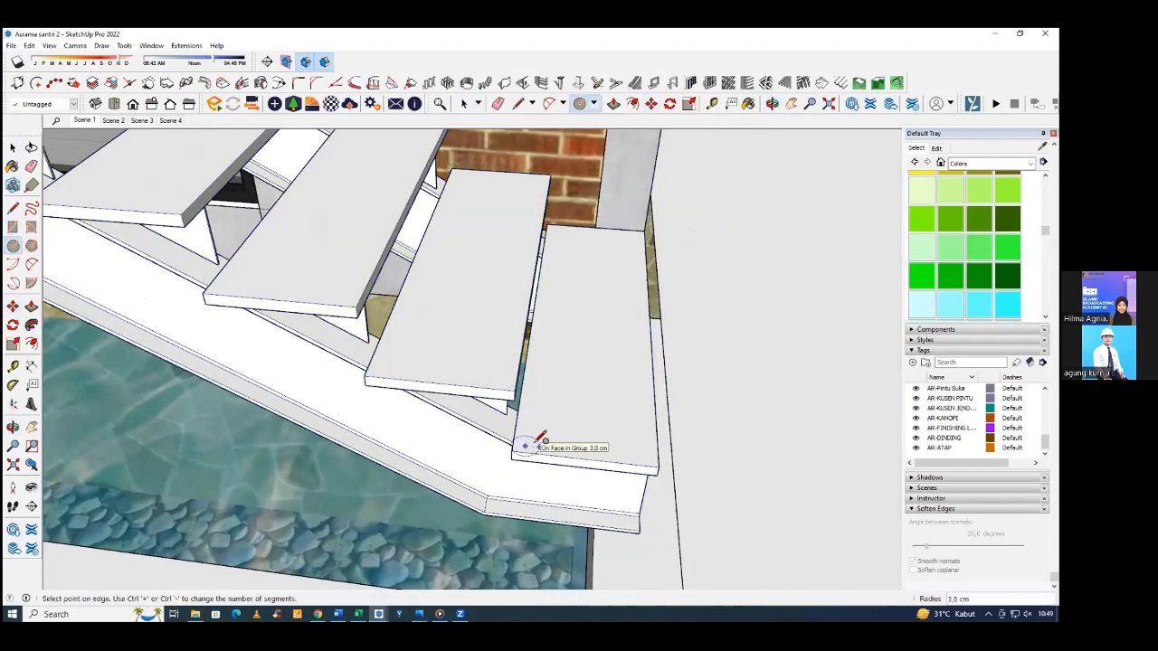
key(Return)
key(p)
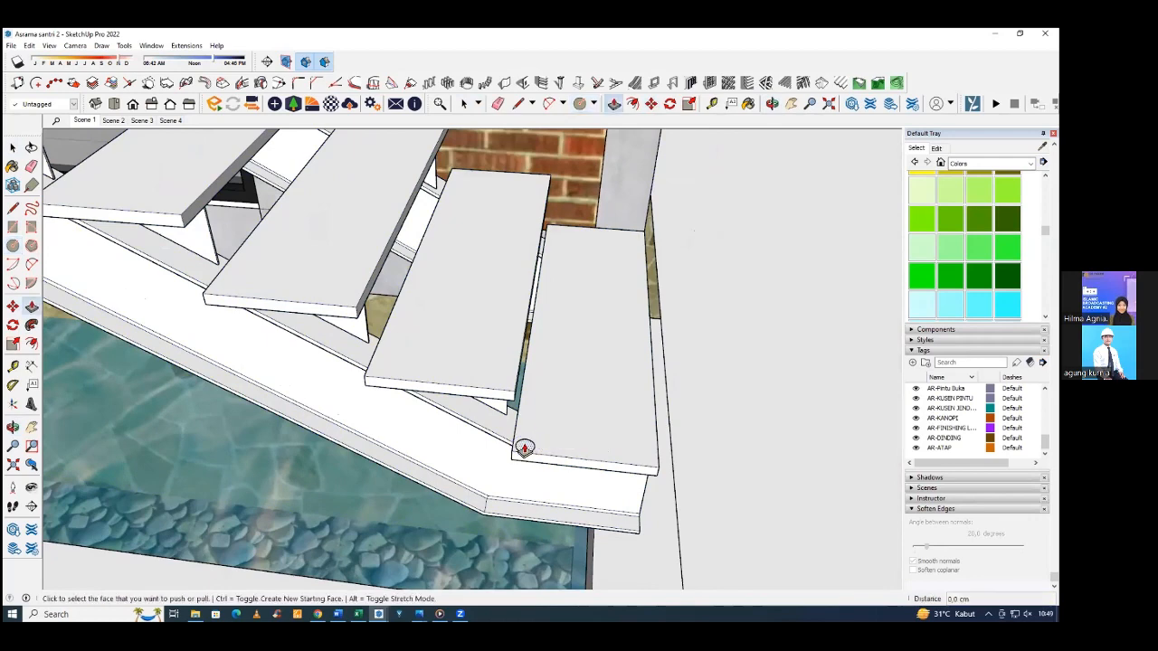
click(525, 448)
scroll(536, 348, down, 3)
scroll(538, 346, down, 1)
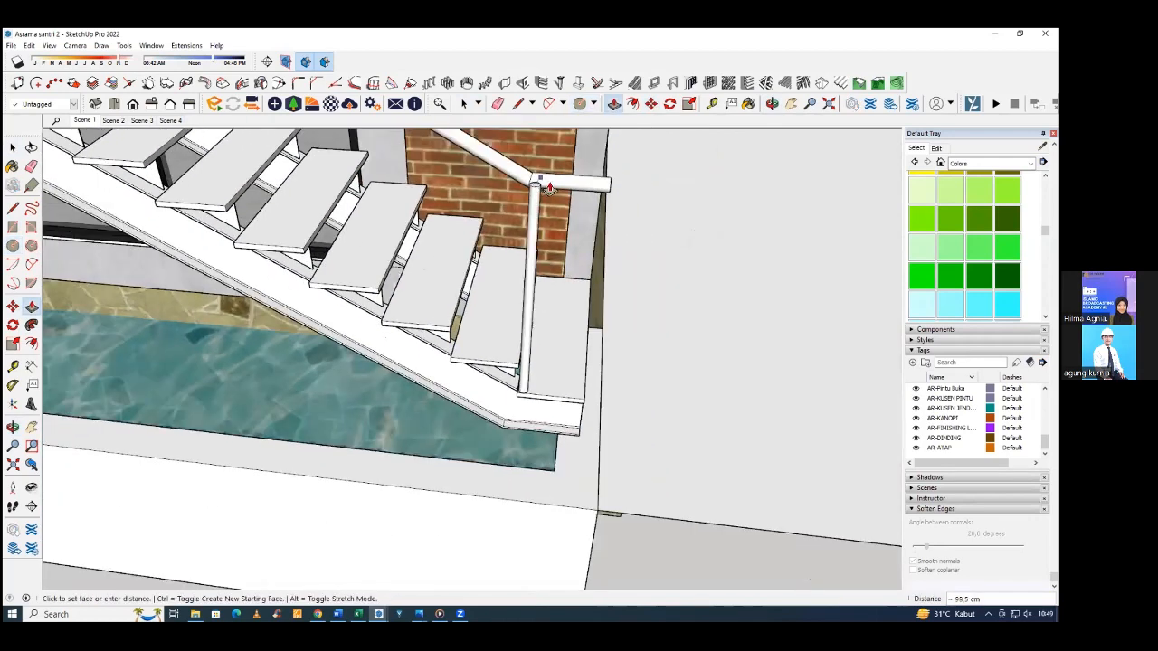
click(545, 183)
Select all of the new post's connected geometry and combine it into a single object.
middle_drag(422, 260, 598, 419)
key(space)
triple_click(489, 347)
right_click(488, 348)
click(533, 430)
key(Return)
Try to copy the post repeatedly up the pool side of the staircase.
key(m)
click(486, 419)
click(484, 418)
click(618, 403)
key(ctrl)
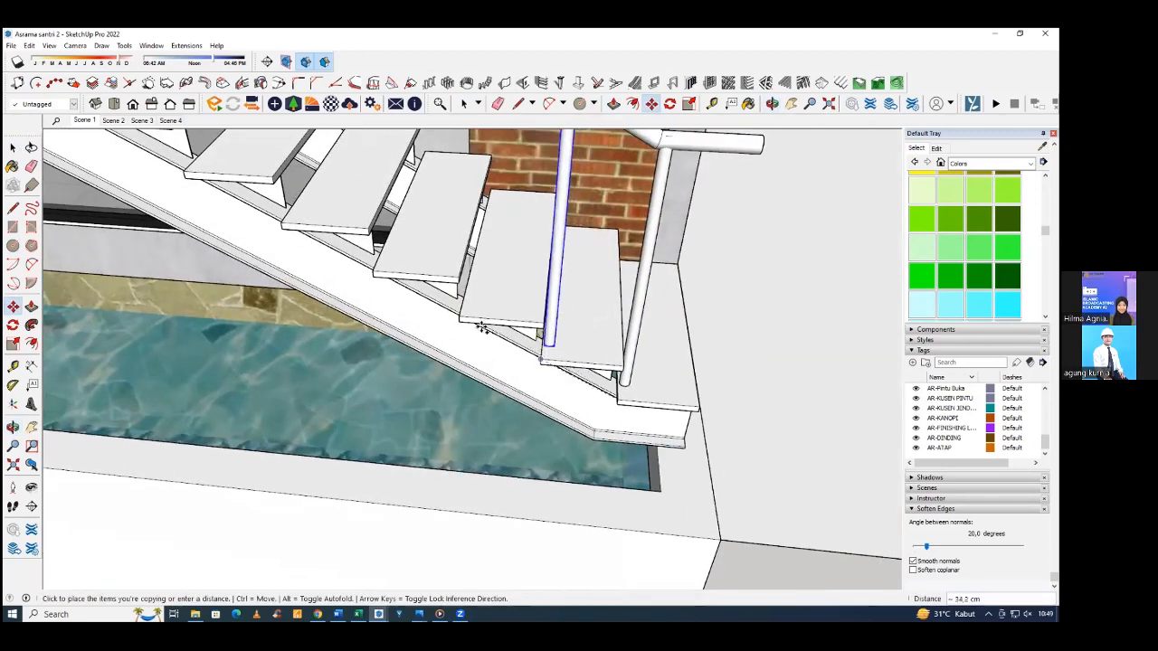
middle_drag(482, 327, 616, 421)
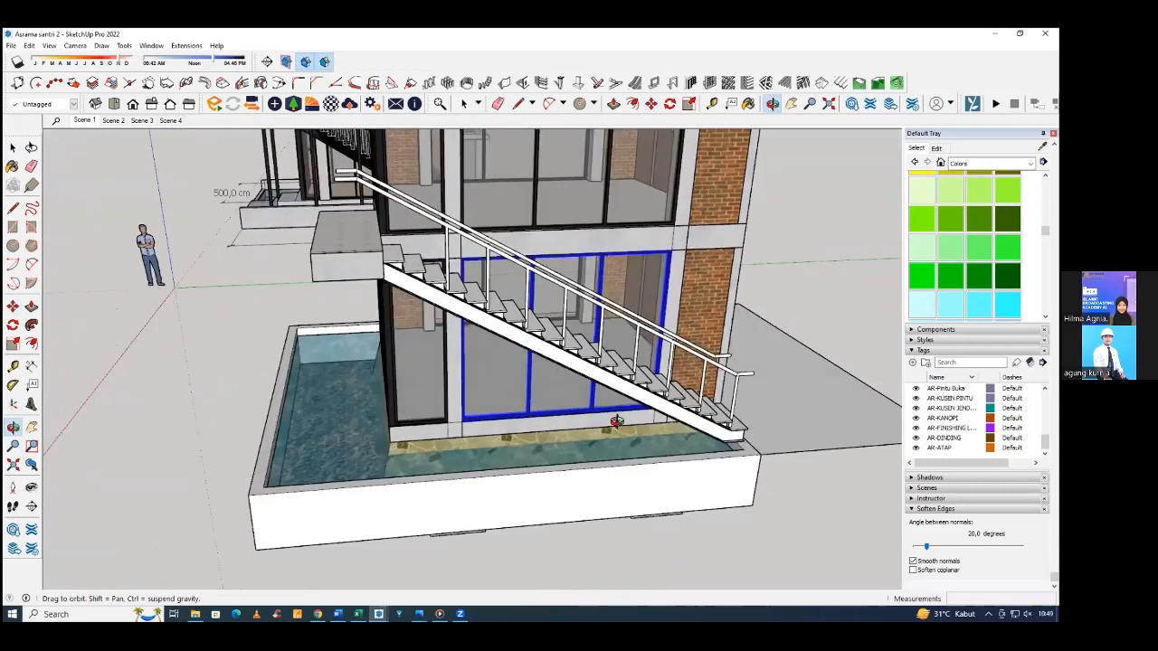
click(633, 412)
key(m)
middle_drag(674, 471, 626, 463)
Copy the lowest post two treads up along the outer side and repeat the copy with x10.
key(space)
click(622, 398)
scroll(624, 407, up, 3)
scroll(627, 451, up, 1)
key(m)
scroll(627, 450, up, 1)
key(m)
key(ctrl)
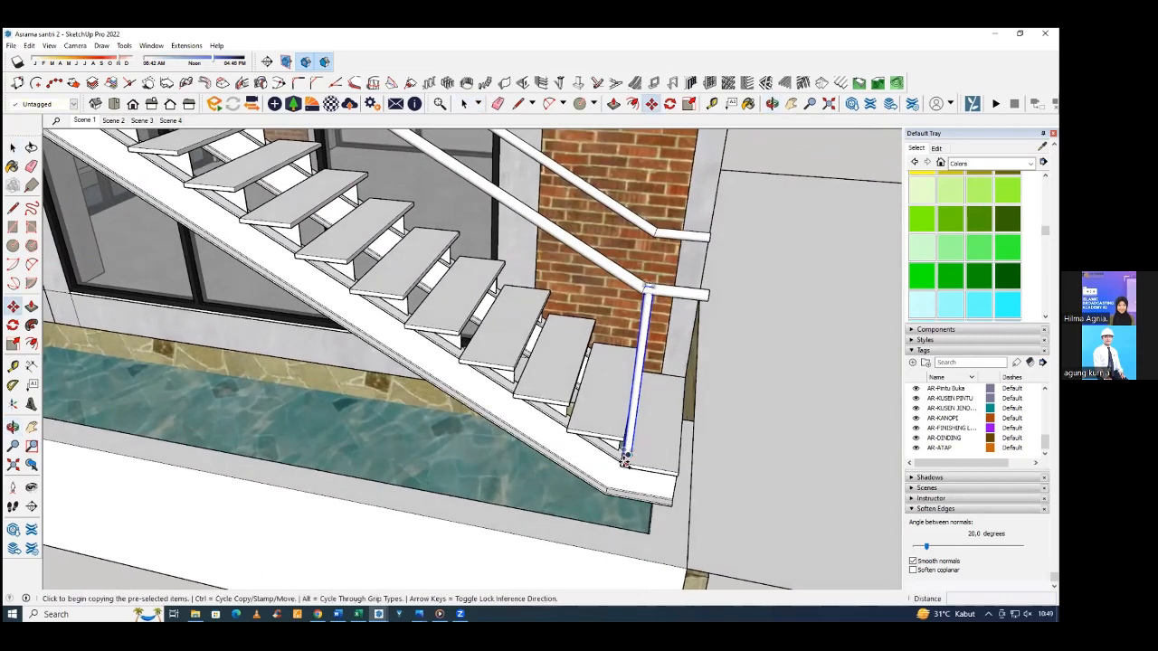
scroll(652, 459, up, 2)
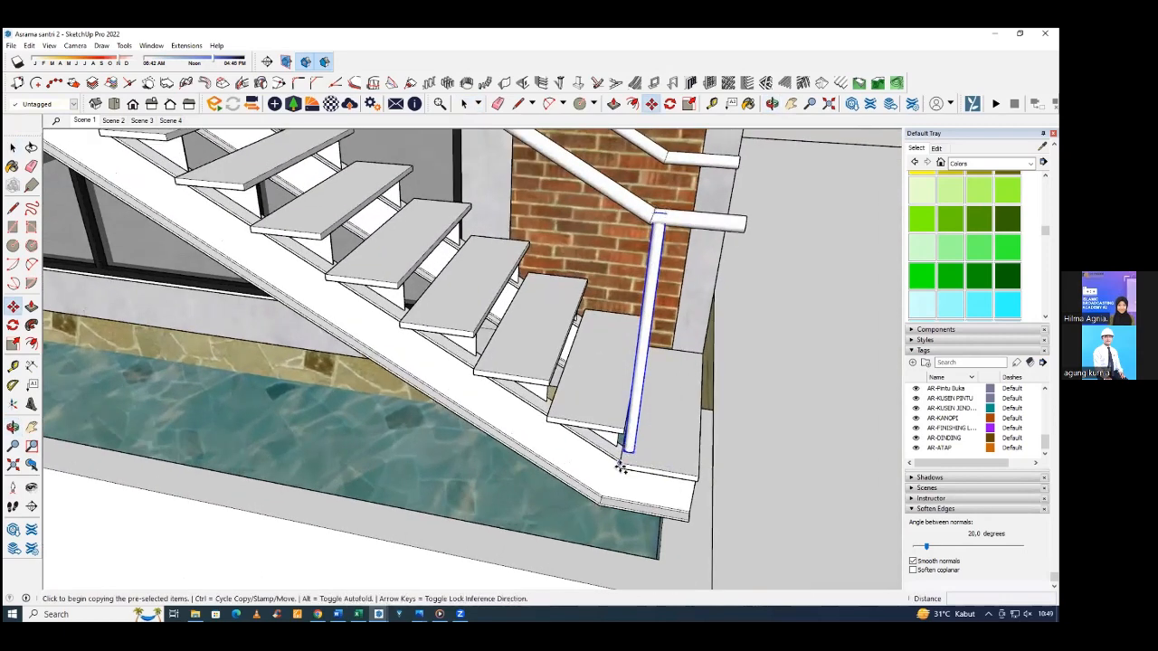
scroll(621, 467, up, 3)
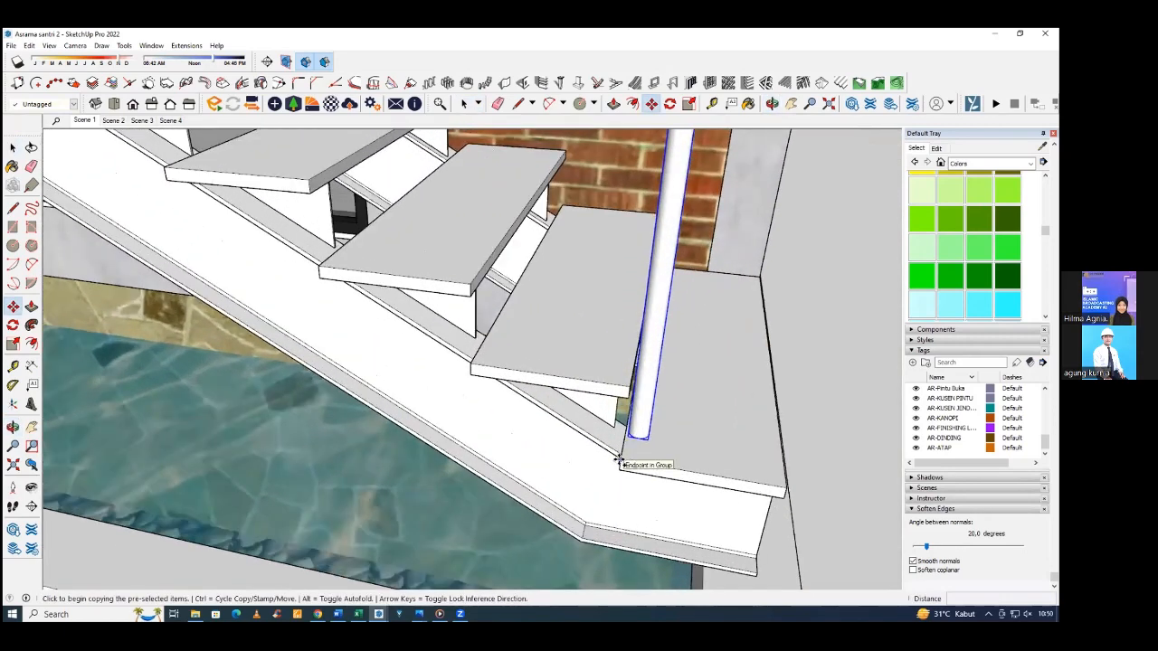
click(620, 460)
scroll(798, 355, down, 4)
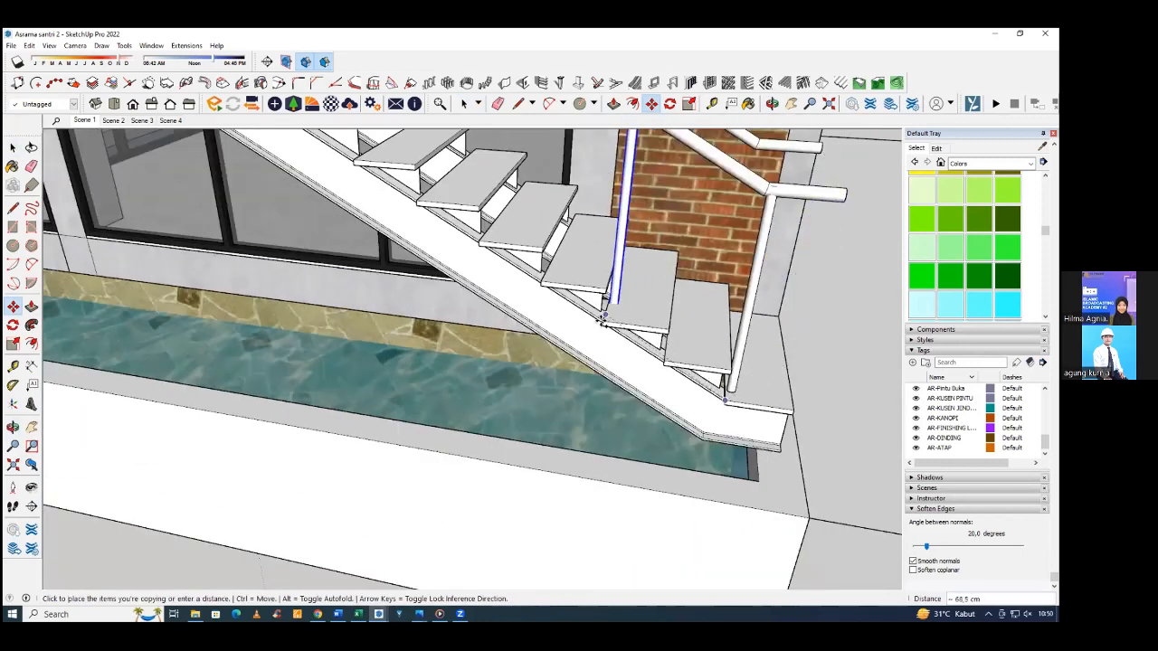
click(602, 320)
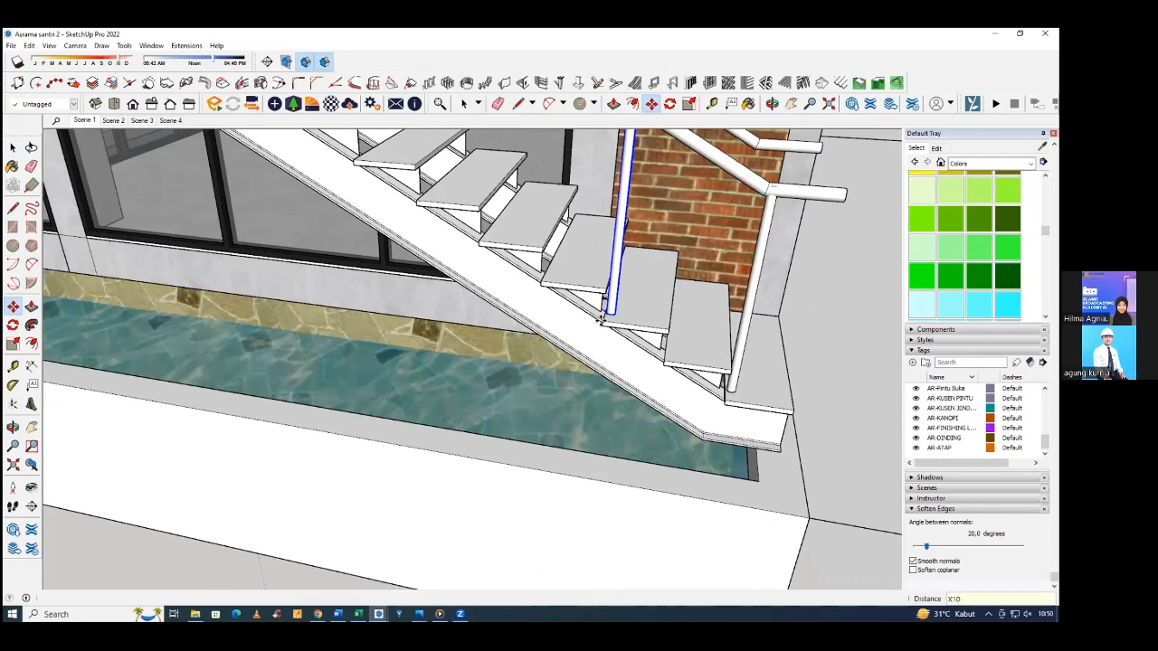
key(Return)
Place a copy of the lowest post under the wall-side handrail on the bottom tread, adjusting its position by 2 cm.
scroll(617, 352, down, 3)
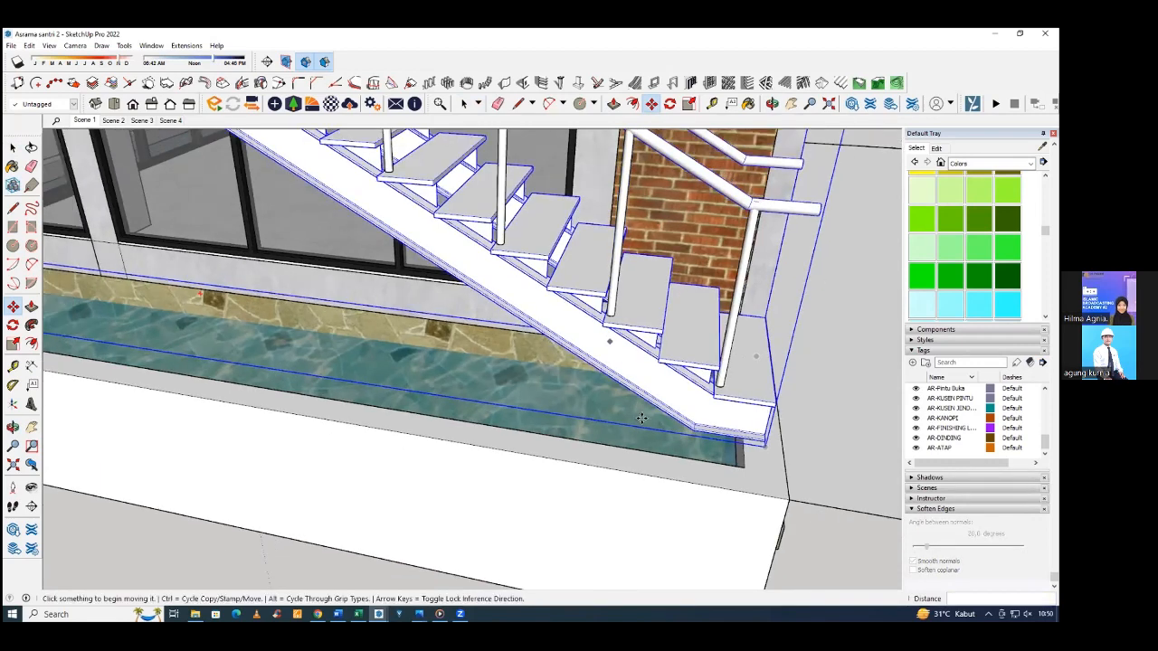
scroll(692, 320, down, 4)
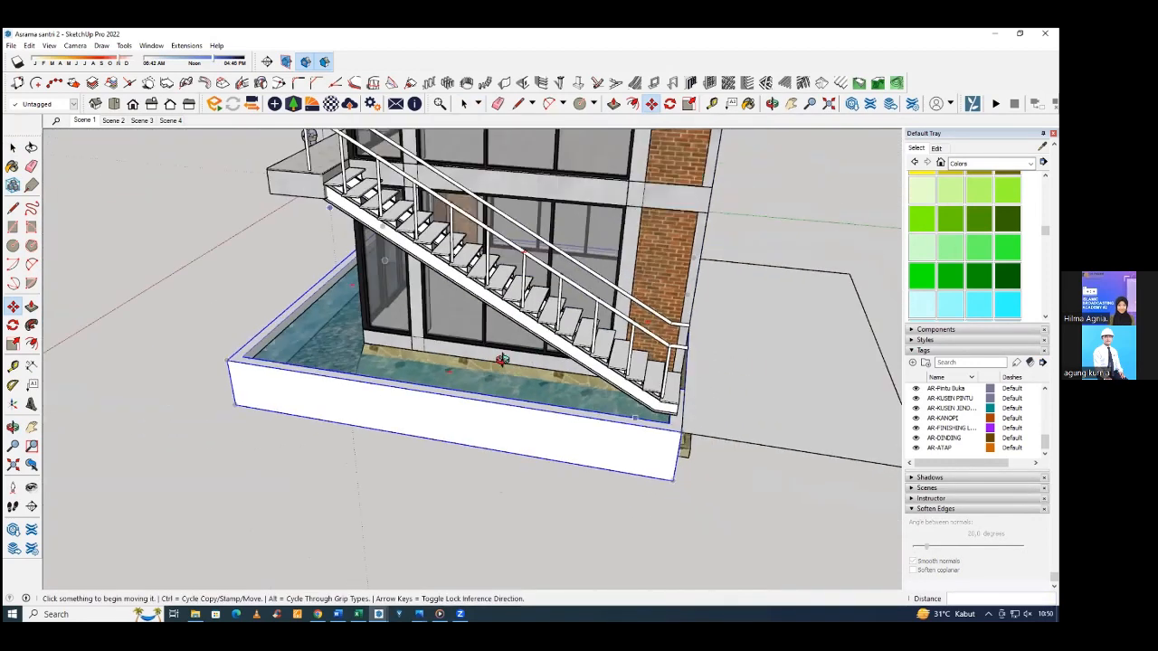
middle_drag(597, 407, 474, 477)
scroll(543, 452, up, 5)
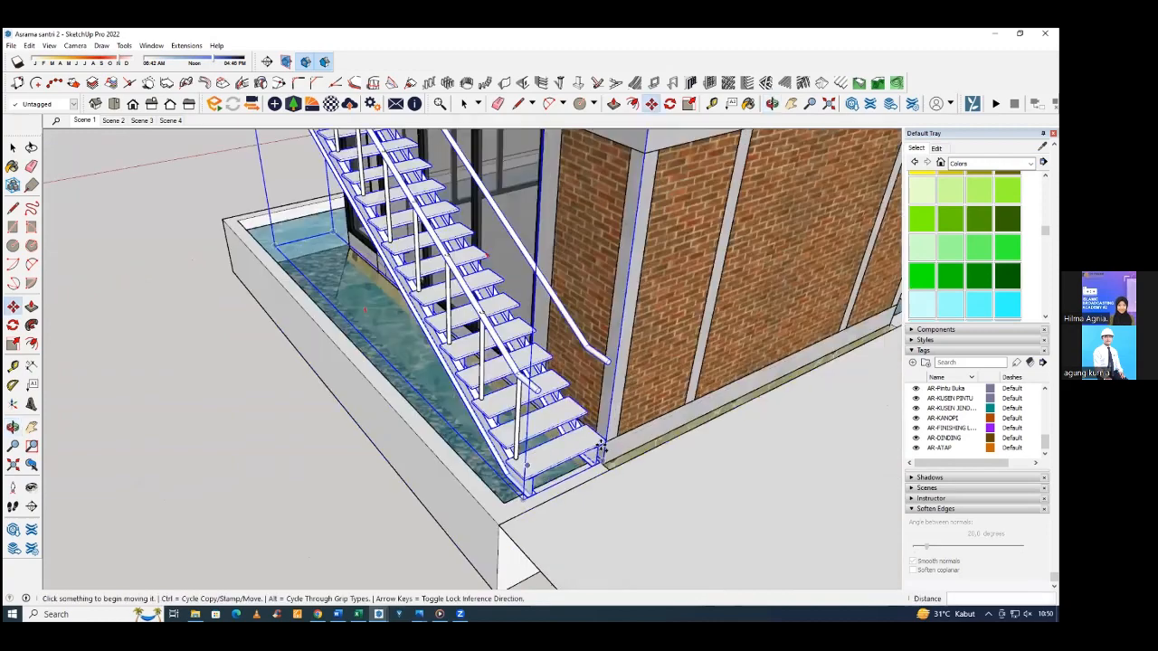
key(space)
middle_drag(612, 434, 558, 479)
key(m)
scroll(572, 480, up, 4)
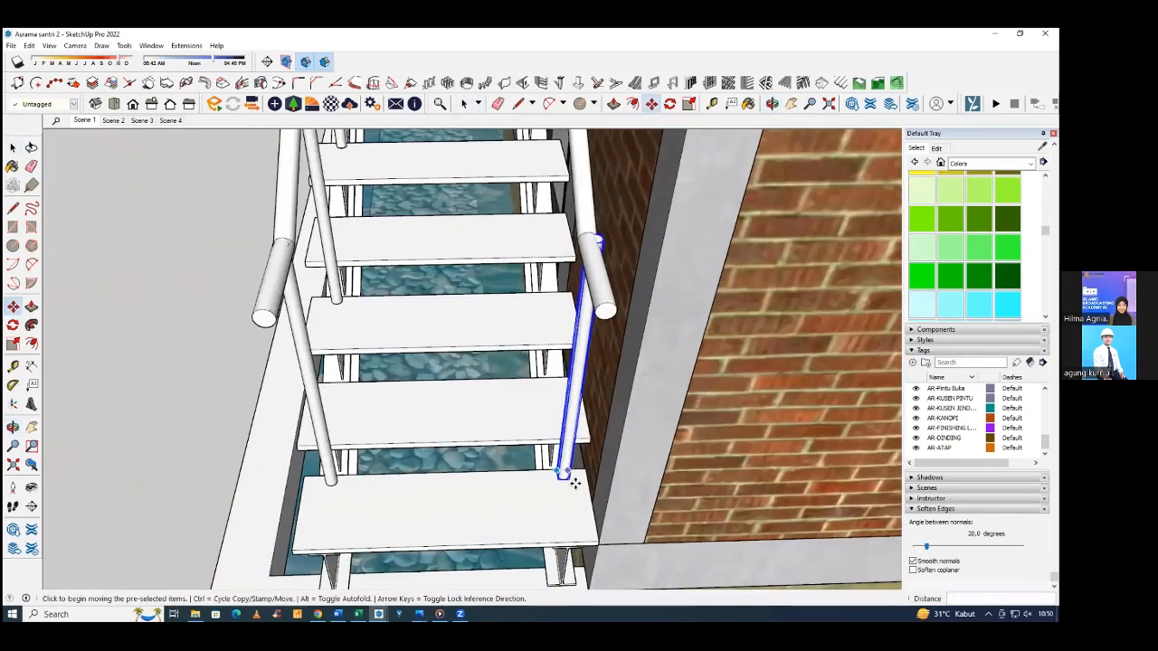
click(573, 483)
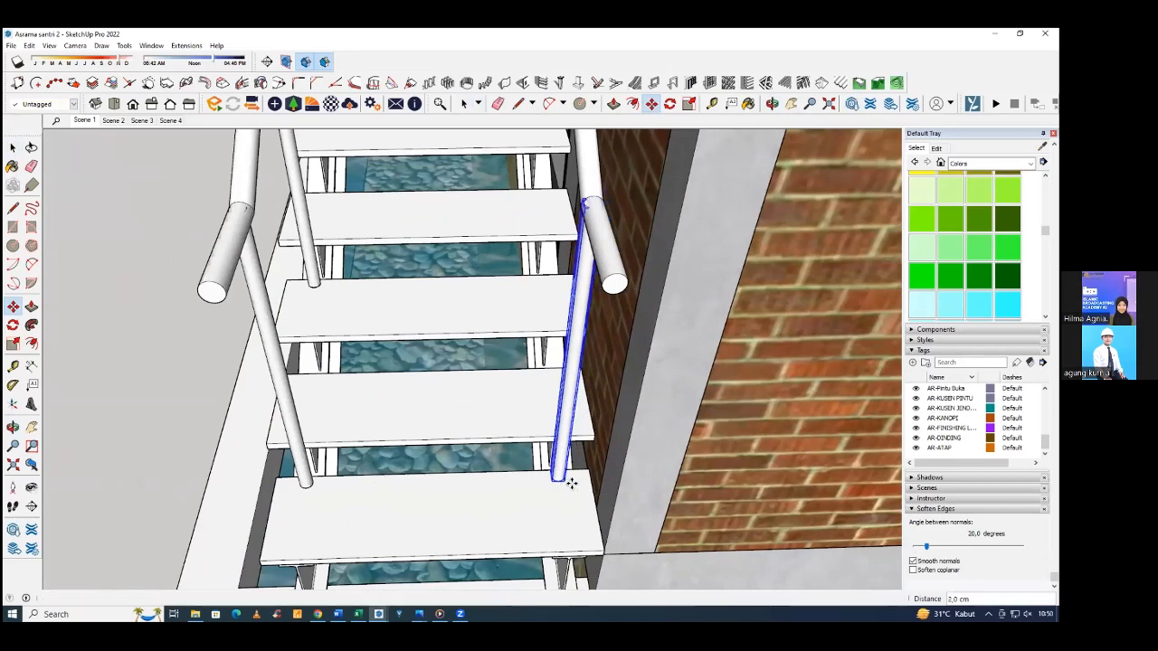
click(561, 478)
Copy the wall-side post two treads up, about 68.5 cm, and repeat the copy up the rest of the stairs.
key(space)
mouse_move(560, 454)
middle_down()
mouse_move(584, 459)
mouse_move(573, 440)
middle_up()
key(m)
key(ctrl)
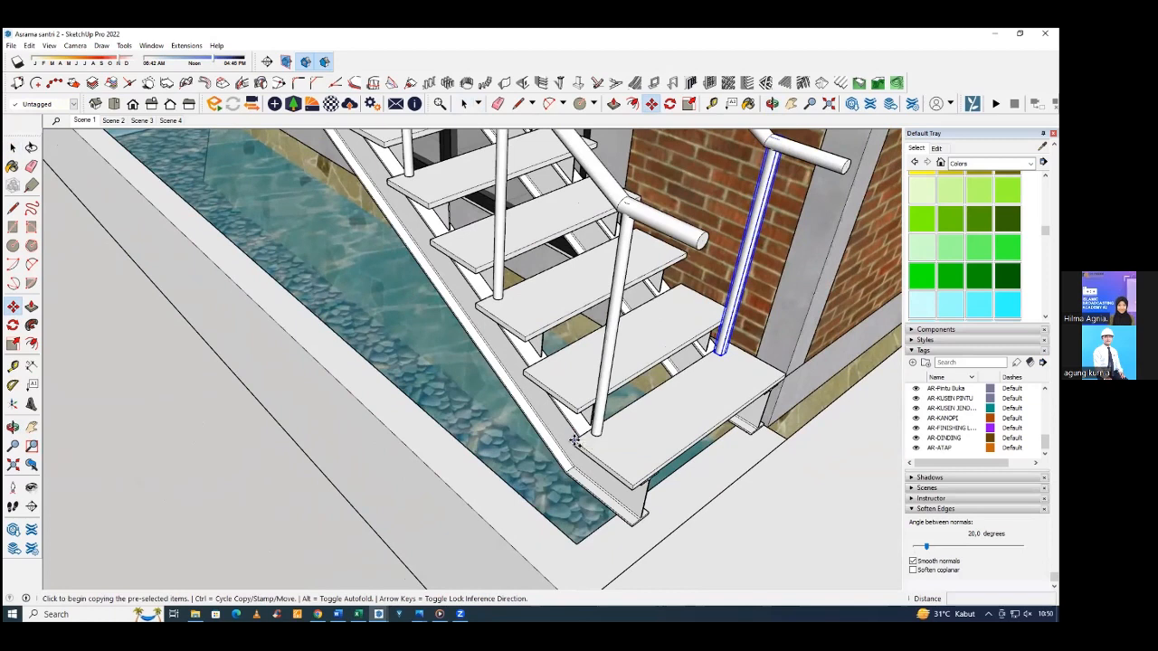
click(574, 440)
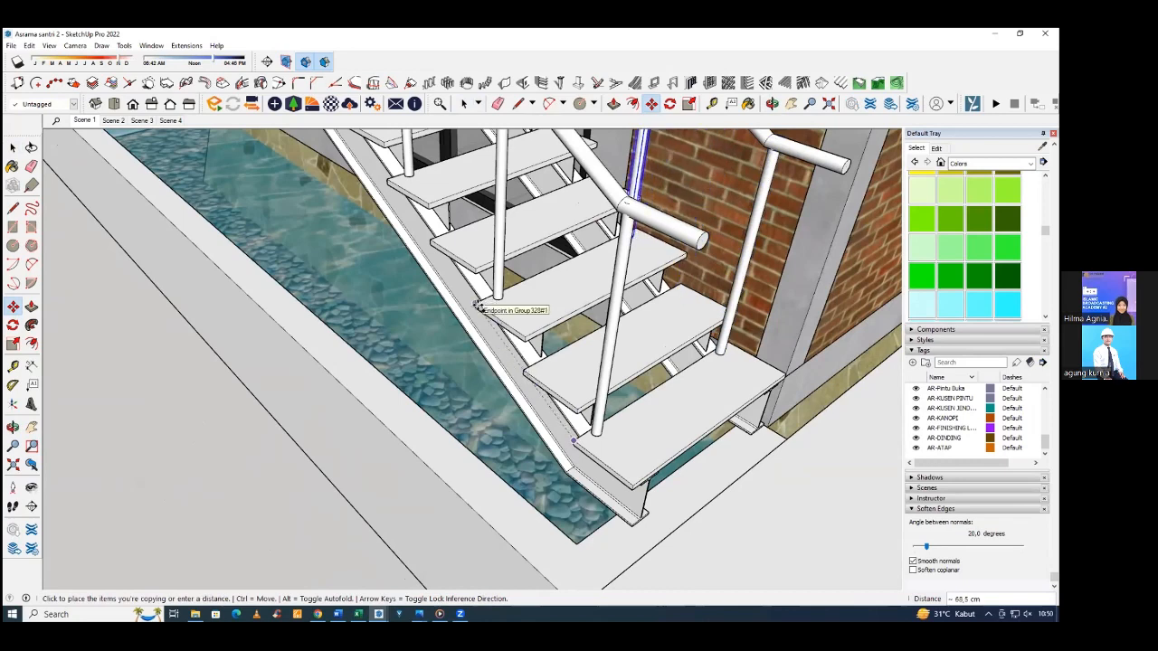
click(479, 308)
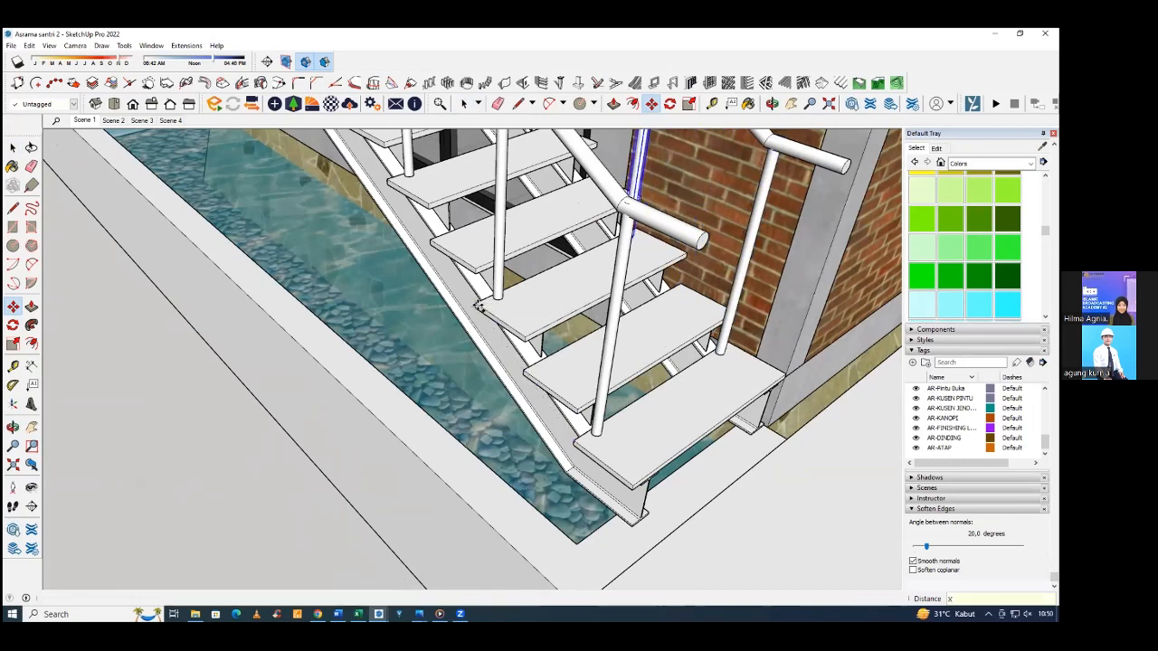
scroll(686, 418, down, 5)
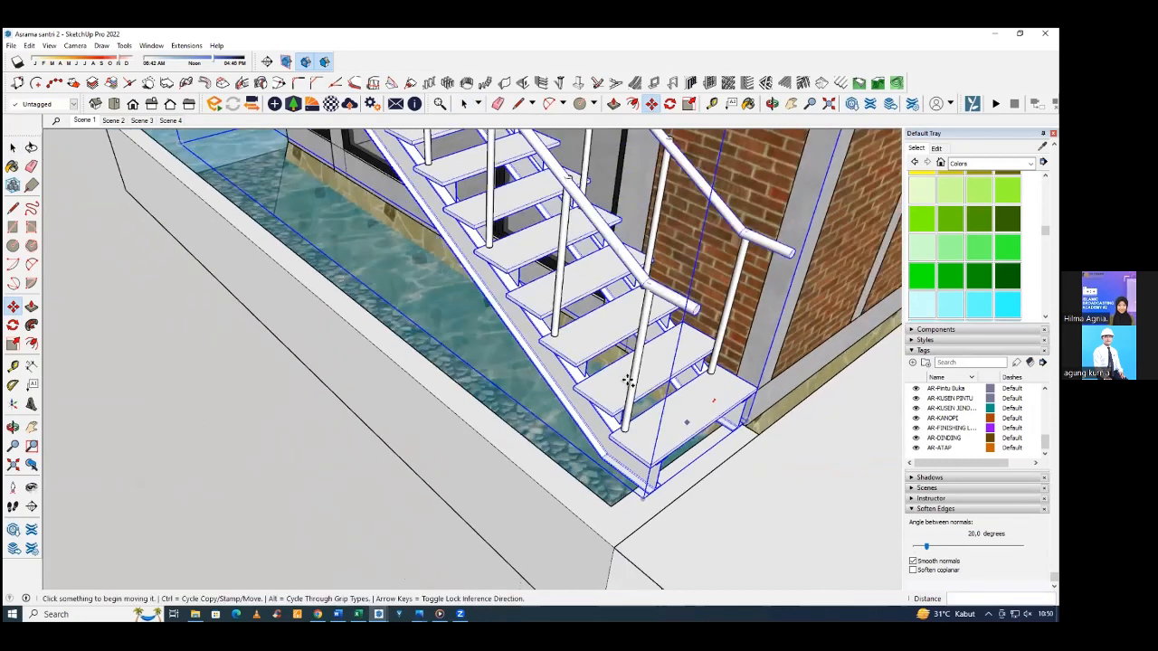
Delete the surplus wall-side post standing on the upper landing.
scroll(645, 347, down, 5)
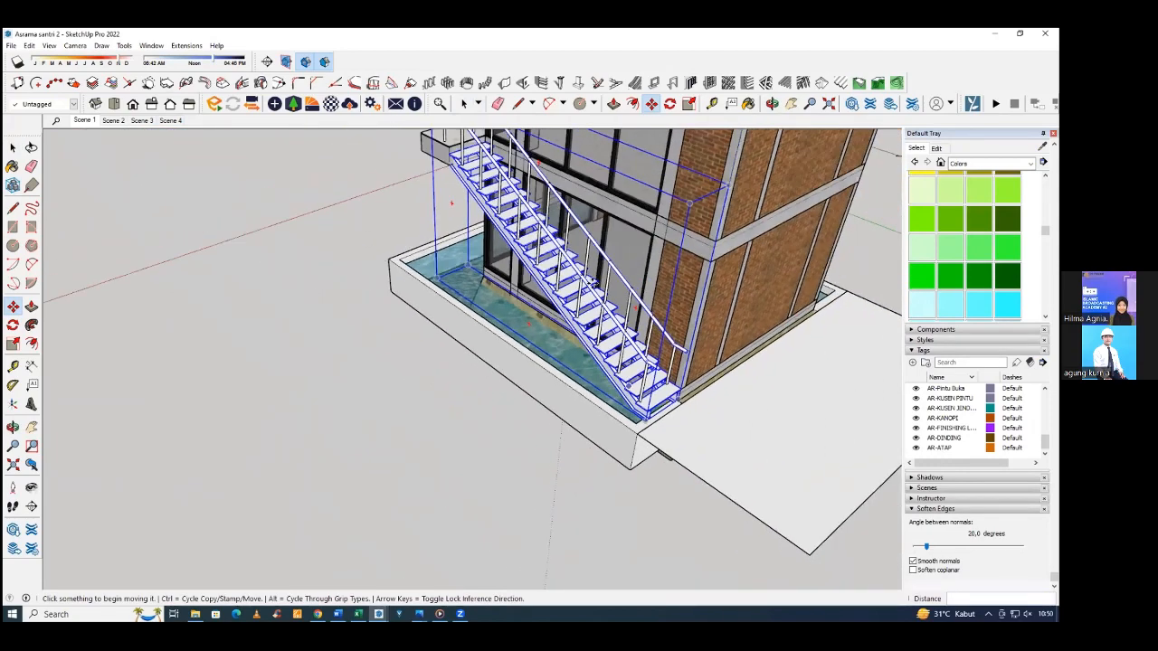
middle_drag(550, 390, 616, 326)
scroll(624, 335, down, 3)
middle_drag(443, 348, 500, 217)
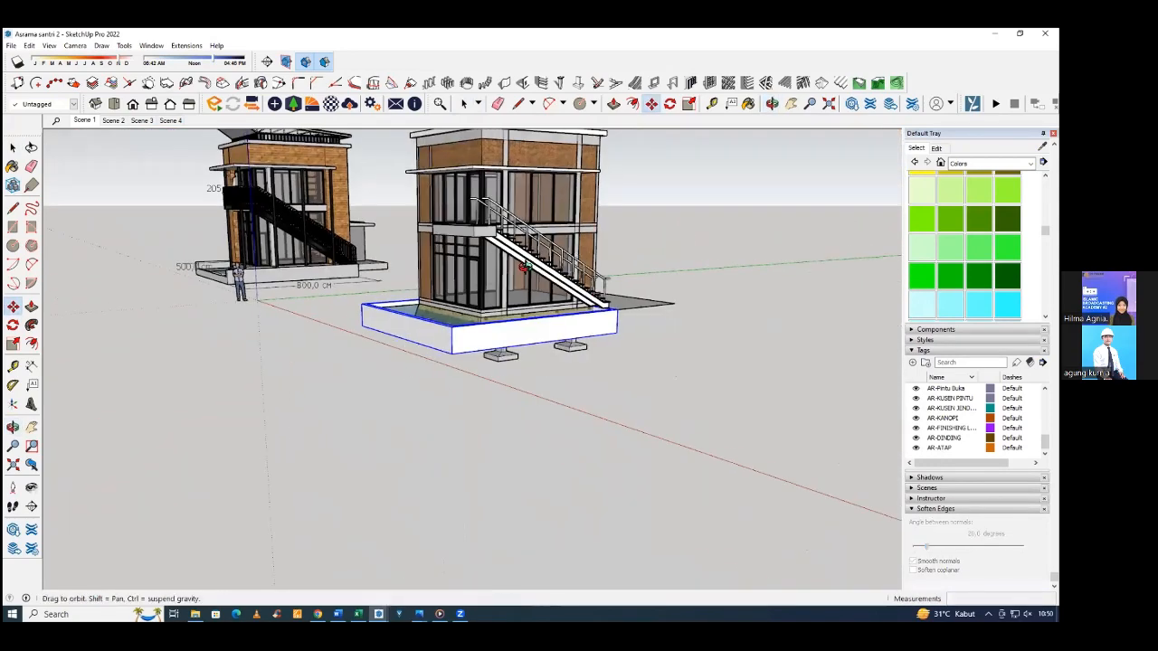
middle_drag(552, 280, 642, 310)
middle_drag(398, 312, 480, 337)
scroll(481, 298, up, 5)
mouse_move(475, 248)
middle_down()
mouse_move(553, 301)
mouse_move(472, 346)
mouse_move(509, 334)
mouse_move(478, 255)
middle_up()
scroll(463, 324, up, 3)
scroll(478, 255, up, 5)
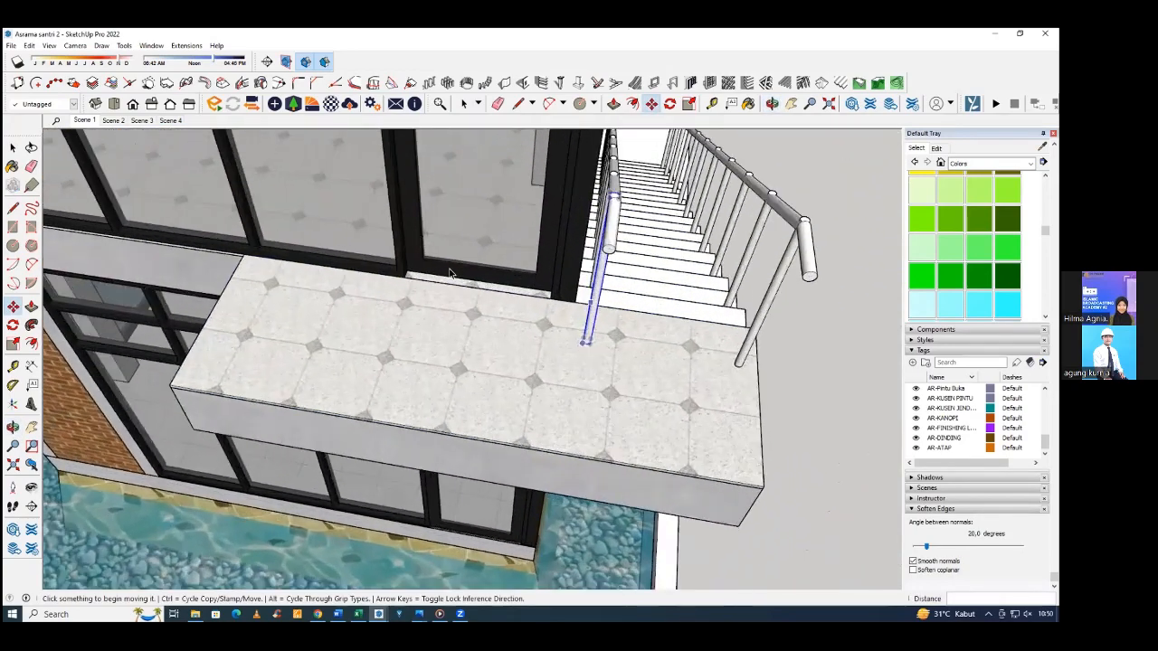
middle_drag(568, 398, 621, 205)
key(Delete)
Copy the outer handrail's top post 70 cm along the landing's short edge to the outer corner.
click(585, 378)
middle_drag(566, 377, 559, 375)
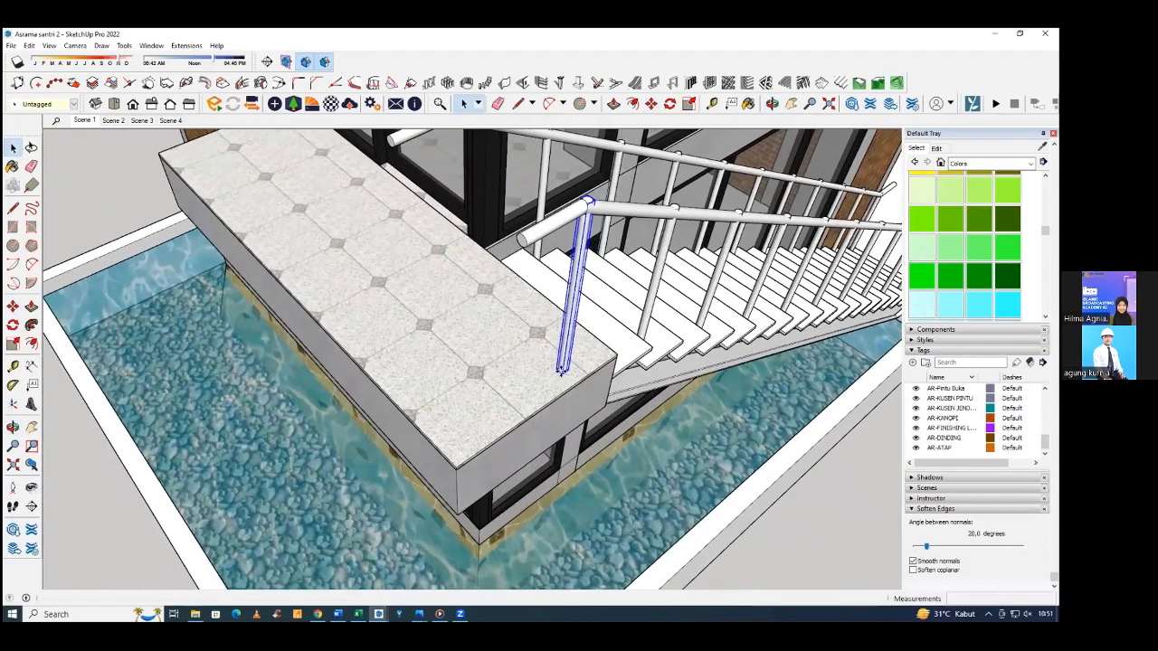
key(m)
key(ctrl)
click(552, 380)
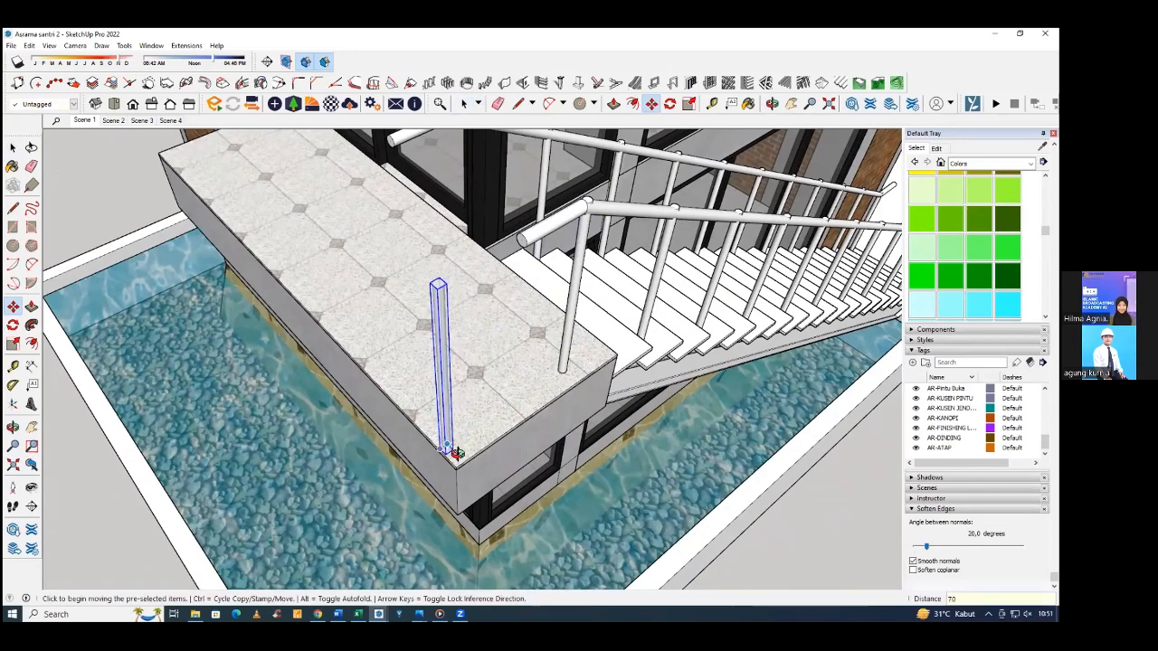
Try to space posts along the landing's long outer edge by copying the corner post 280 cm and dividing by 6.
middle_drag(449, 444, 615, 378)
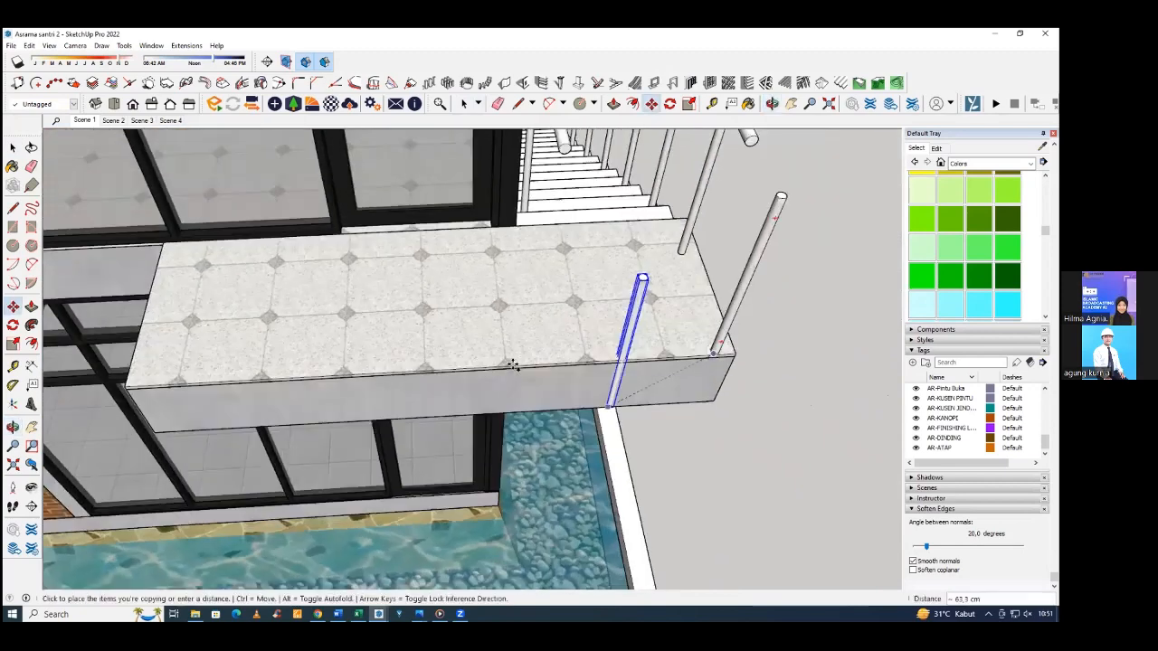
middle_drag(509, 365, 563, 354)
scroll(416, 368, down, 2)
scroll(277, 408, up, 1)
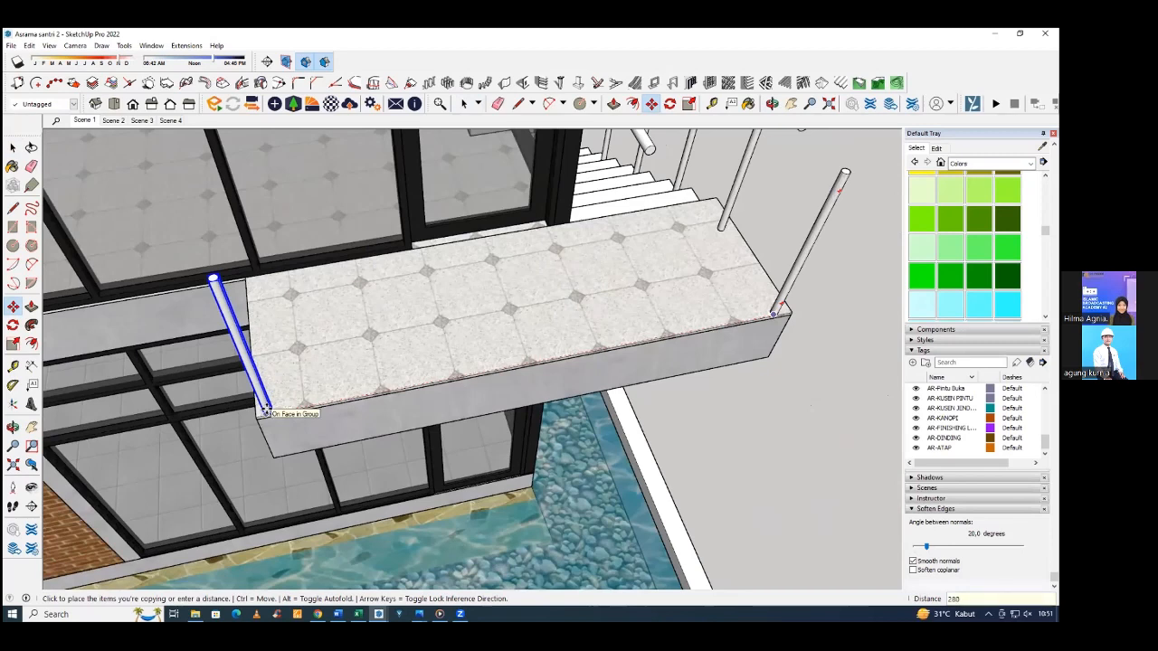
click(265, 411)
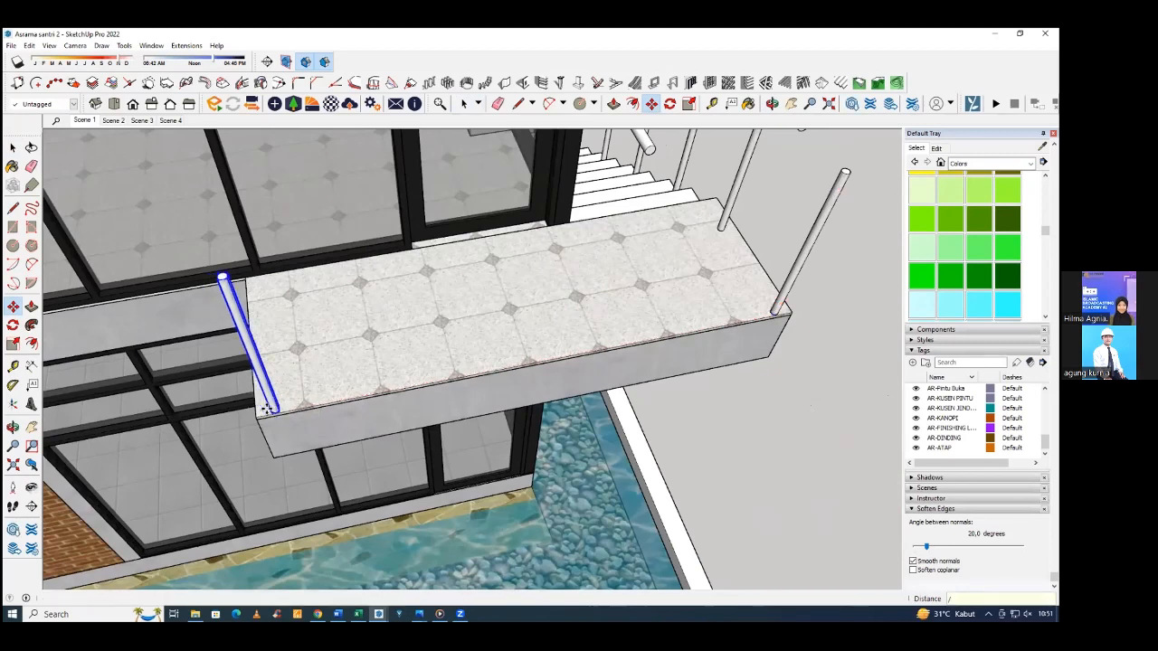
key(Return)
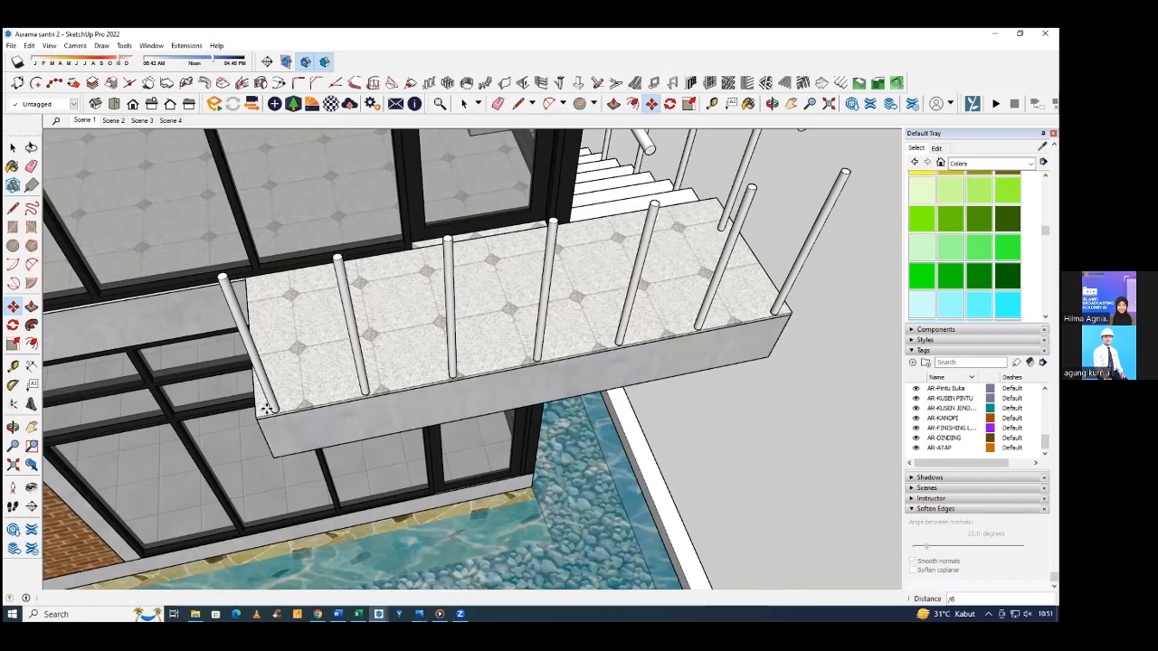
key(ctrl+z)
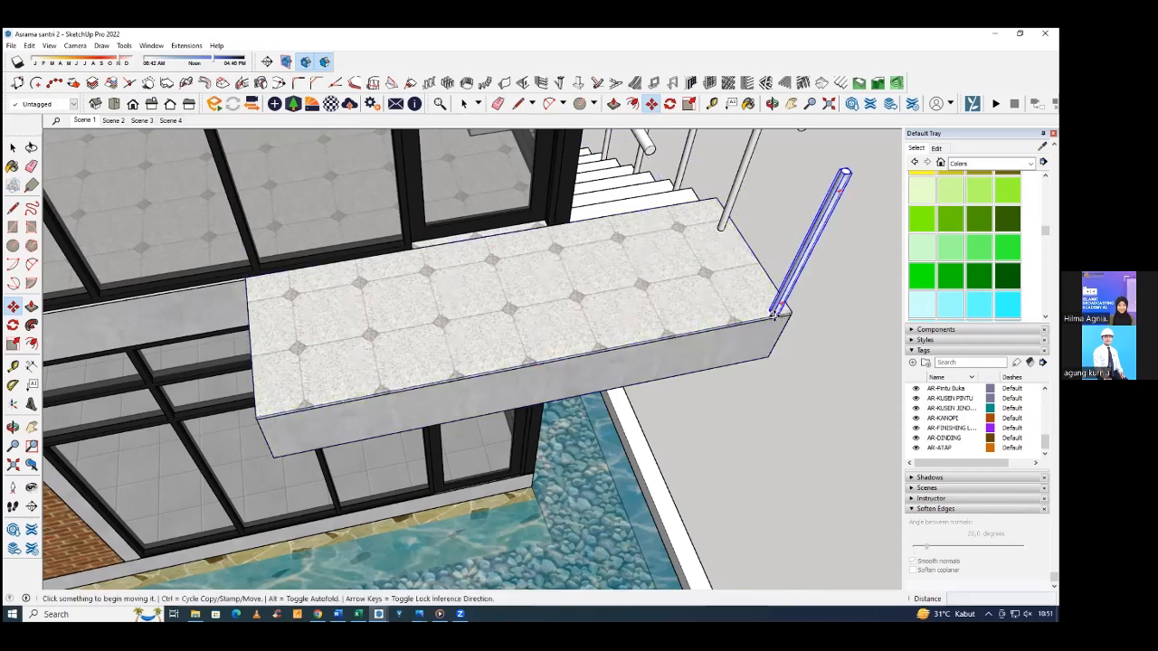
Try to space posts along the landing's long outer edge by copying the corner post to the far corner and dividing by 5.
click(775, 312)
key(ctrl)
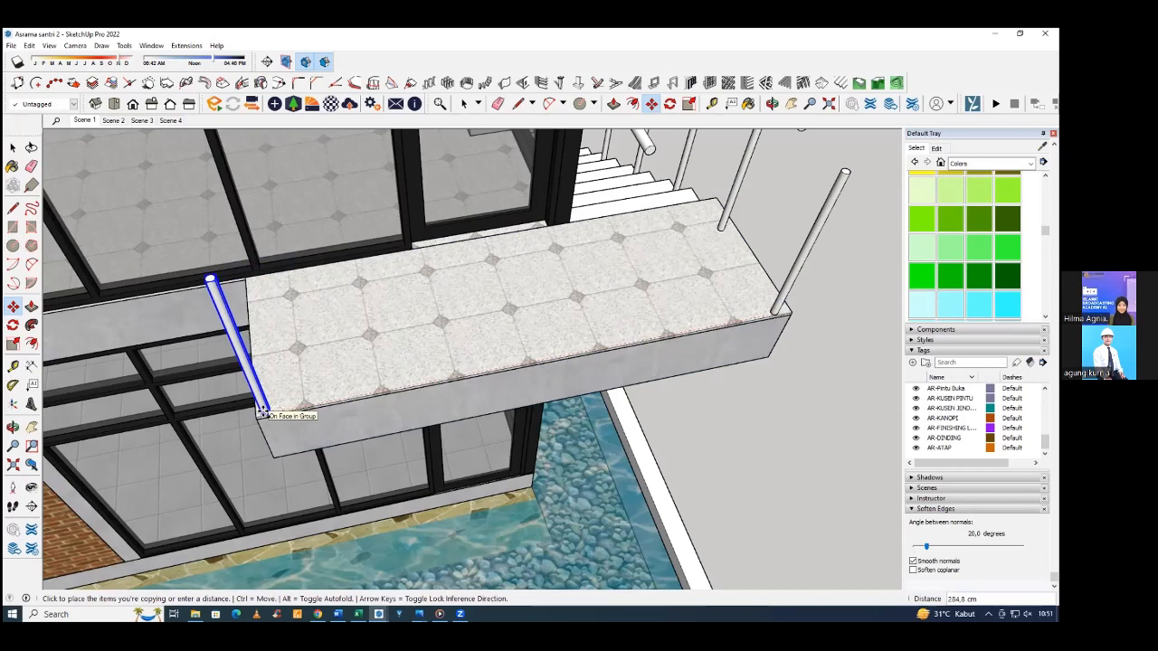
click(261, 412)
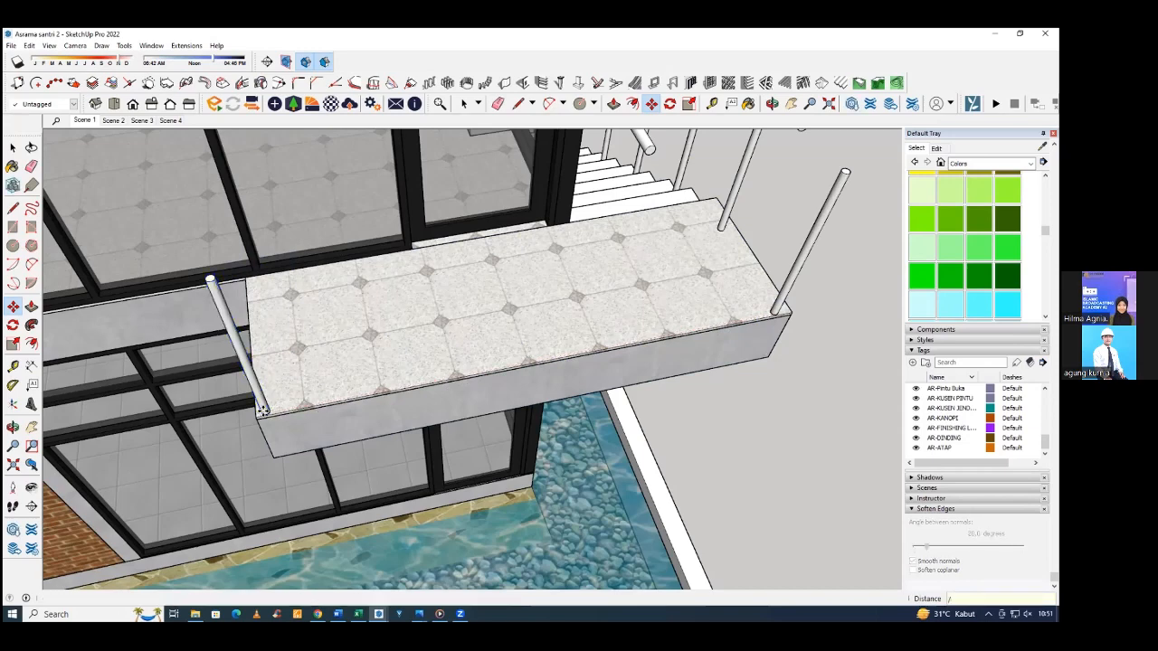
text(/5)
key(Return)
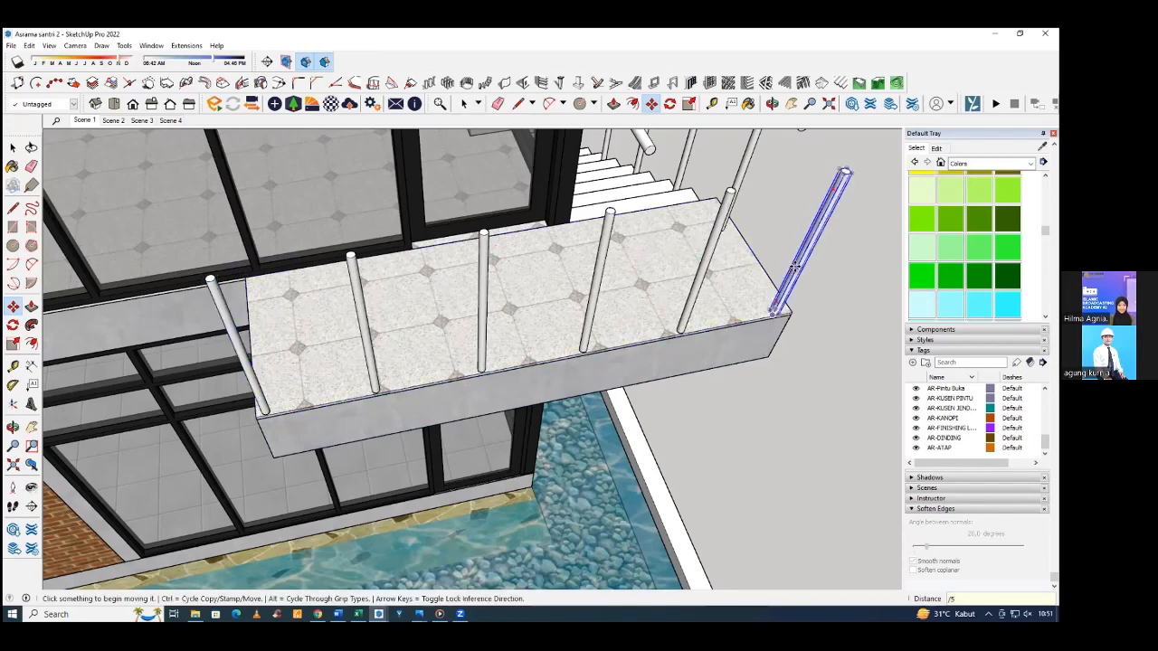
key(ctrl+z)
Copy the corner post 40 cm along the landing's long outer edge and repeat the copy 7 times.
key(ctrl)
click(780, 312)
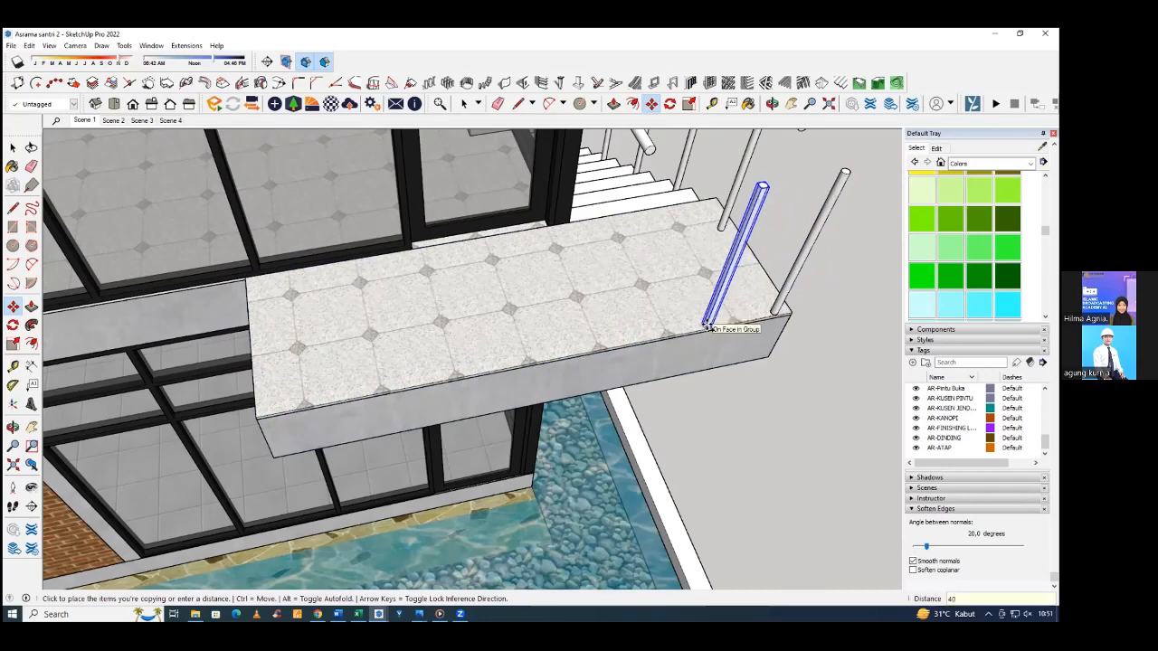
key(Return)
text(x)
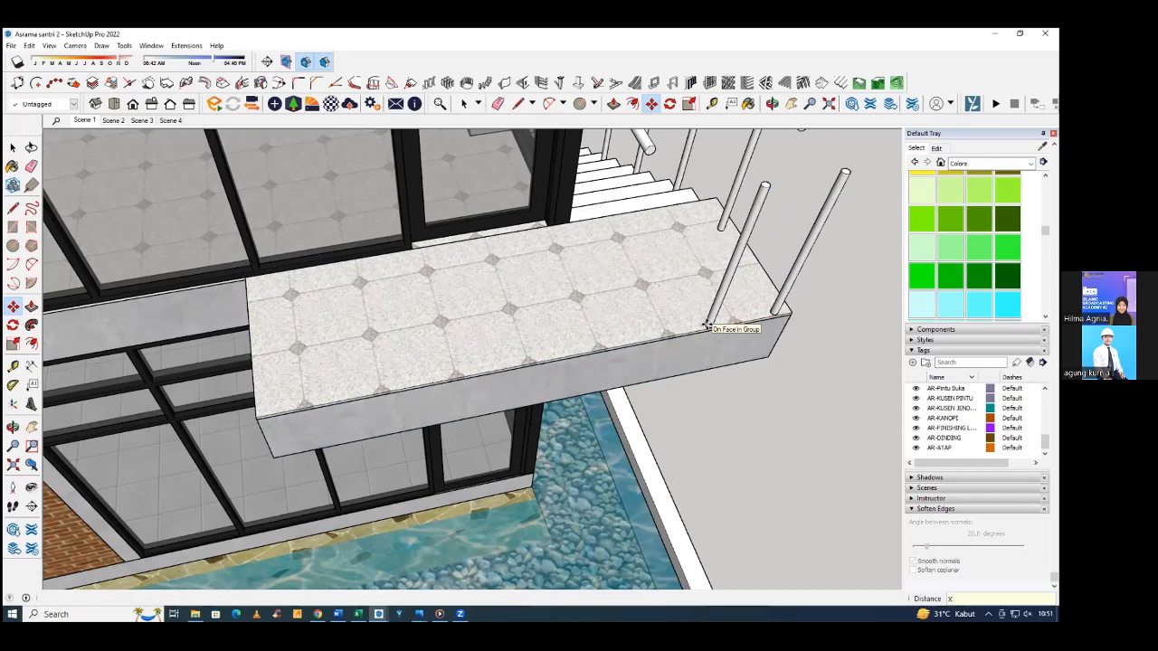
text(5)
key(Return)
text(x)
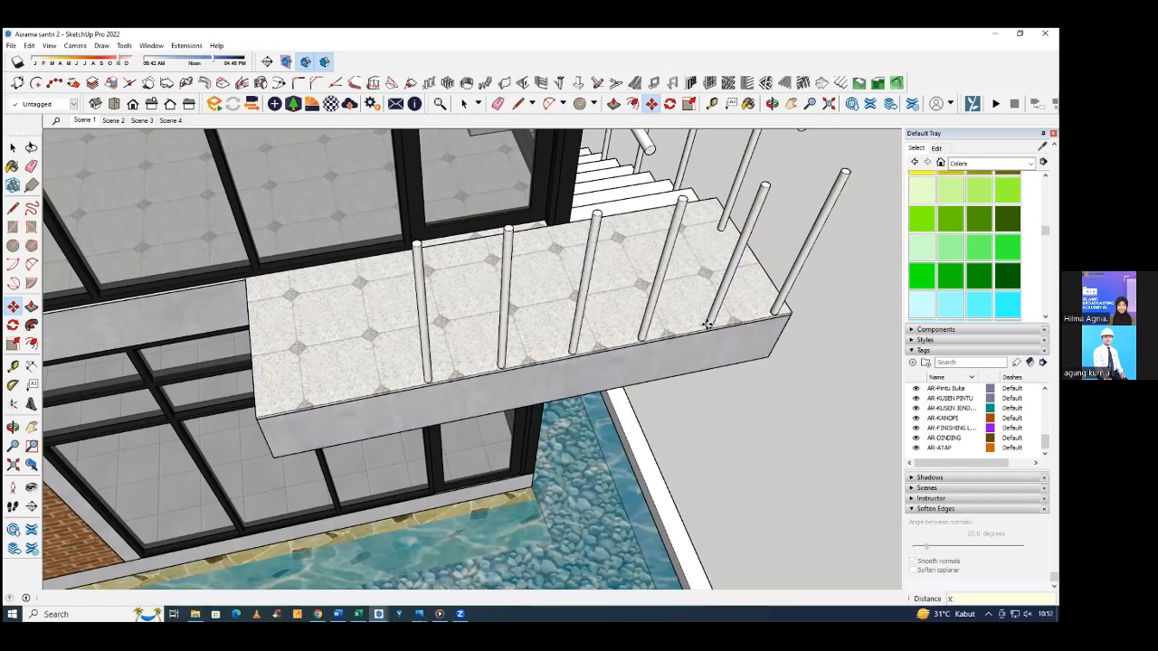
text(7)
key(Return)
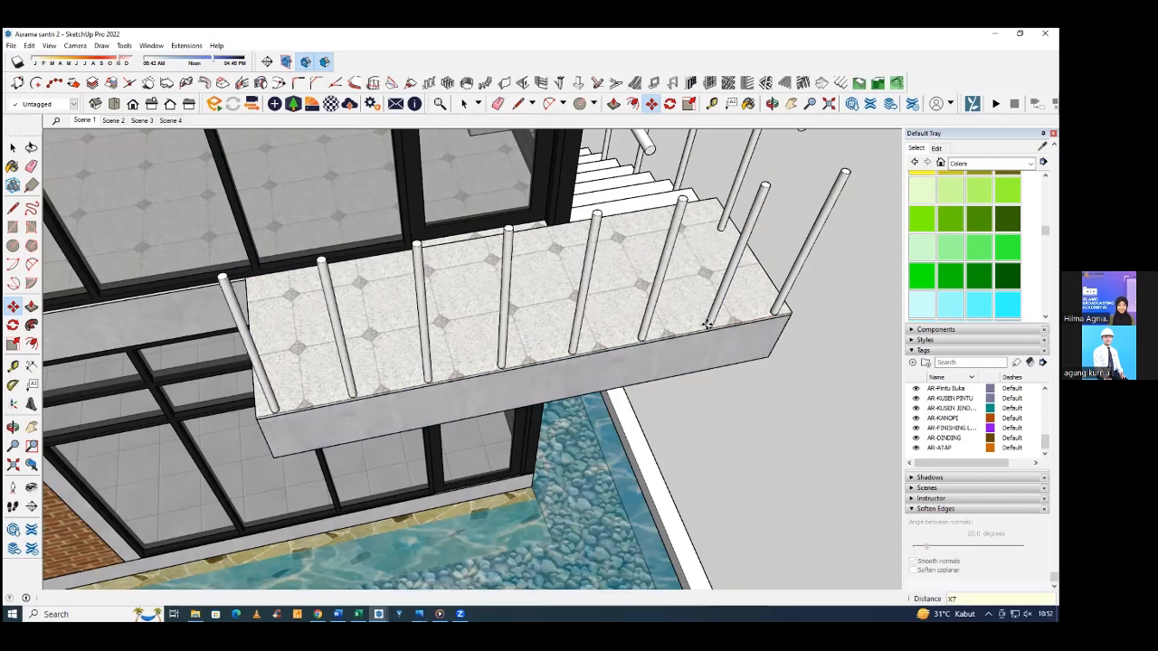
Copy the far corner post along the landing's short edge to the glass wall and divide the spacing by 2.
middle_drag(708, 328, 735, 307)
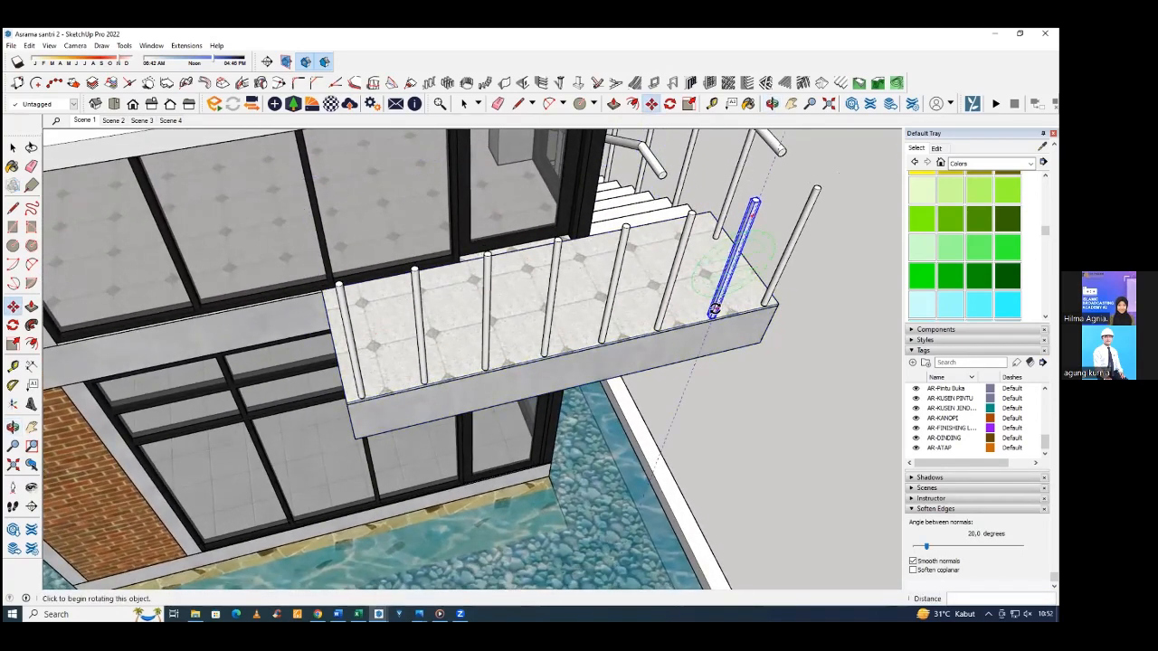
middle_drag(713, 311, 487, 348)
ctrl+click(486, 349)
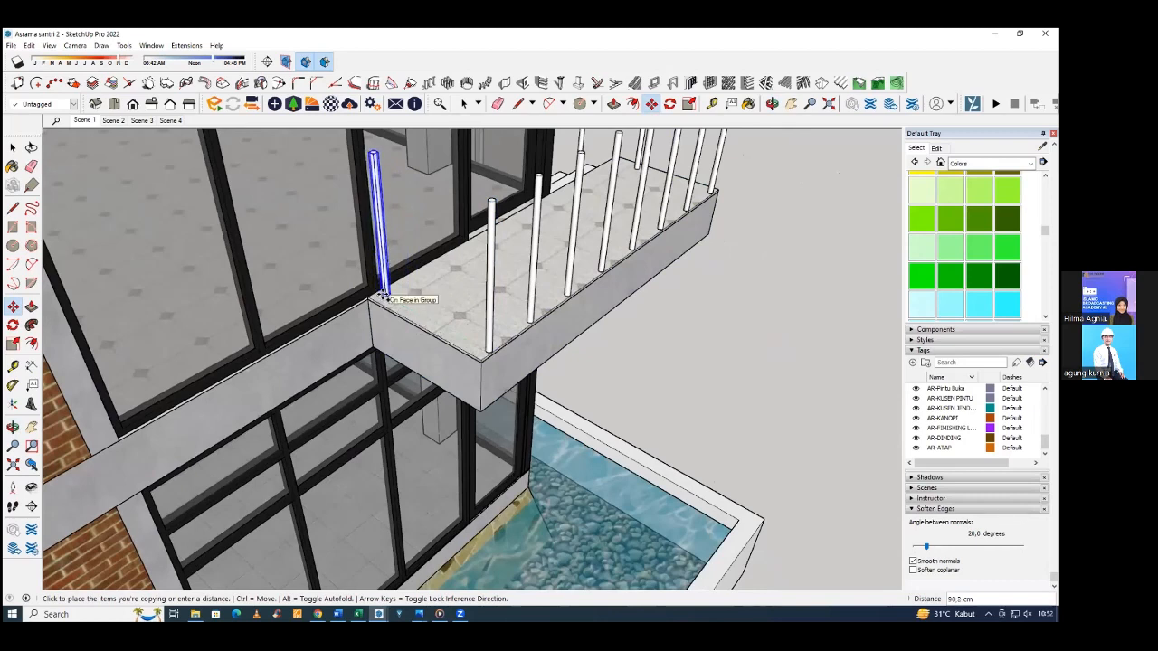
click(376, 294)
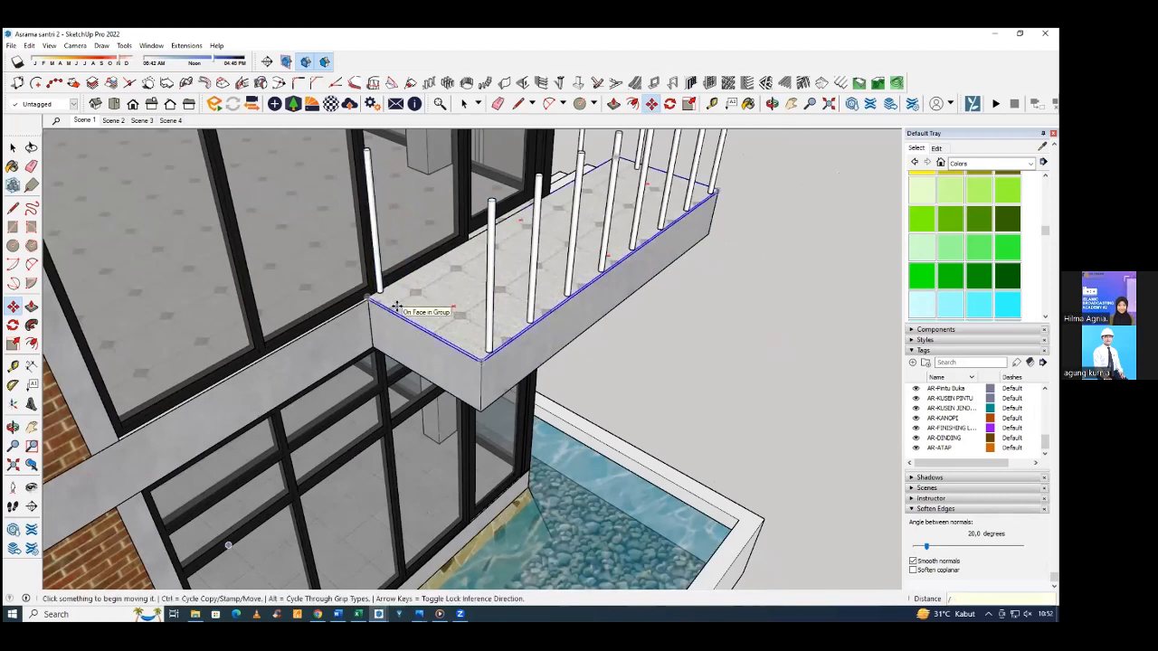
Extend the outer stair handrail's upper end across the landing so it reaches the top of the corner post.
scroll(577, 273, down, 4)
middle_drag(577, 273, 239, 294)
scroll(358, 217, down, 3)
scroll(389, 254, up, 2)
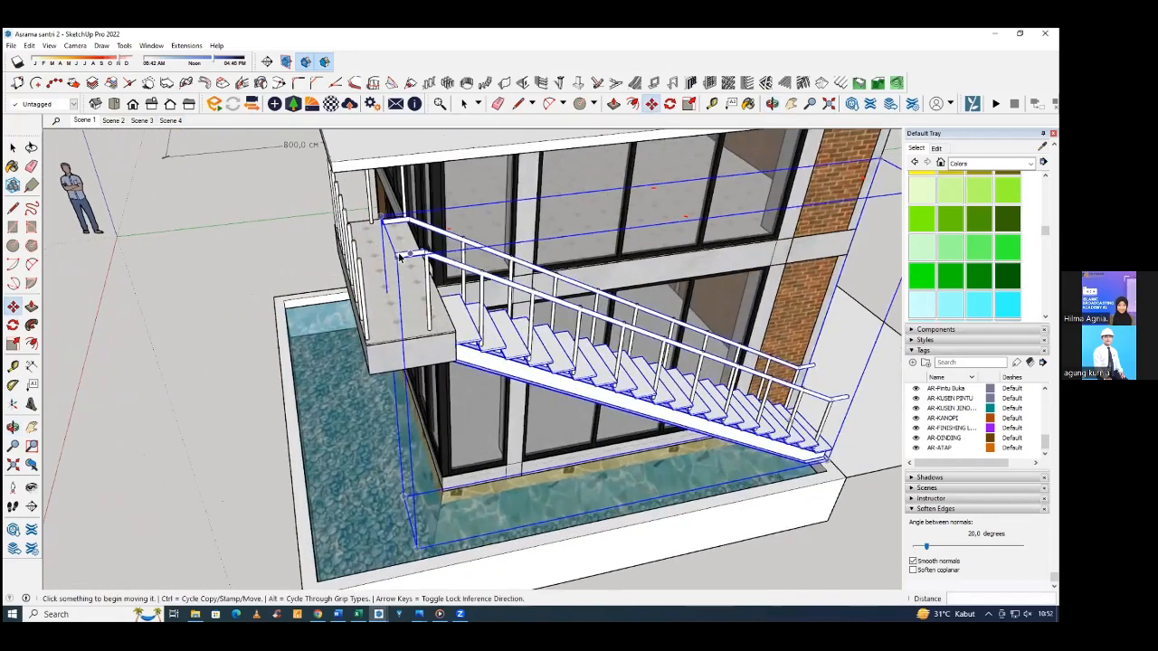
key(space)
scroll(389, 255, up, 4)
double_click(390, 258)
click(390, 258)
drag(357, 244, 406, 294)
scroll(406, 292, up, 2)
key(m)
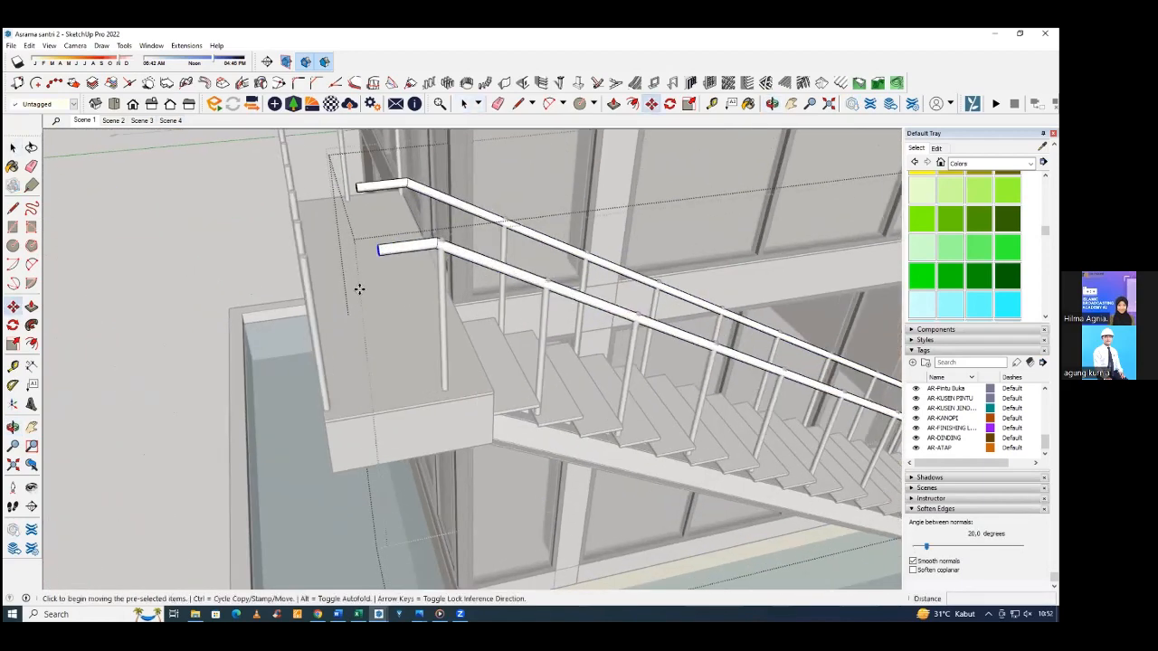
click(411, 289)
click(342, 291)
Copy the outer stair handrail straight down about 60 cm as a lower rail.
middle_drag(370, 300, 516, 220)
key(space)
key(Escape)
click(511, 209)
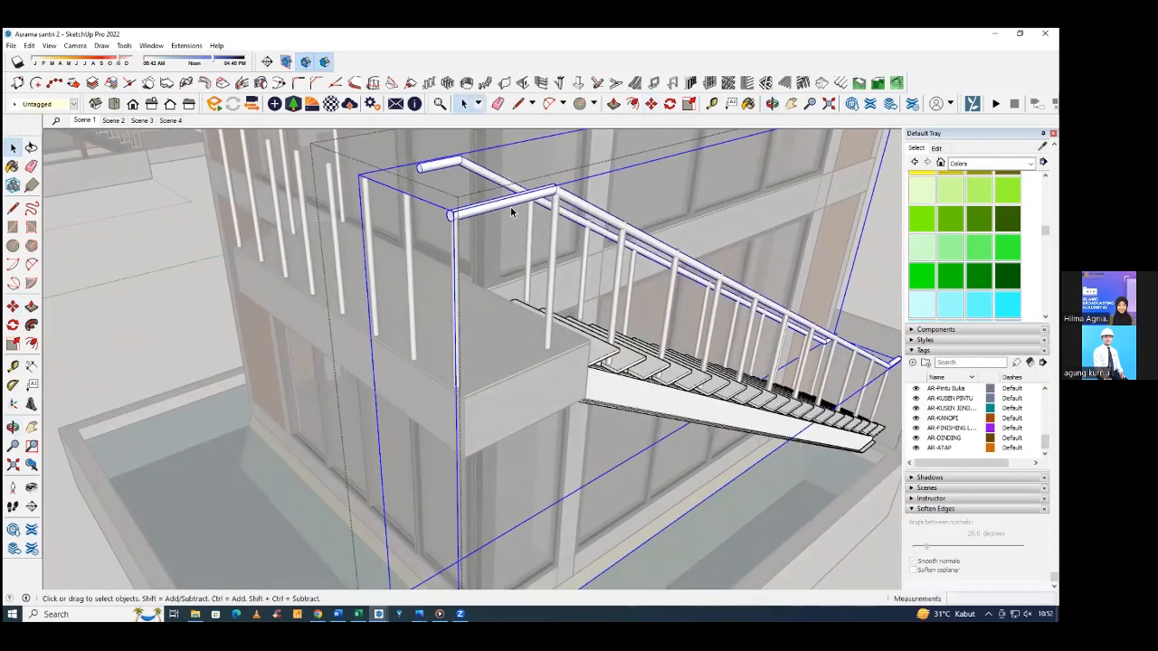
double_click(512, 210)
click(511, 211)
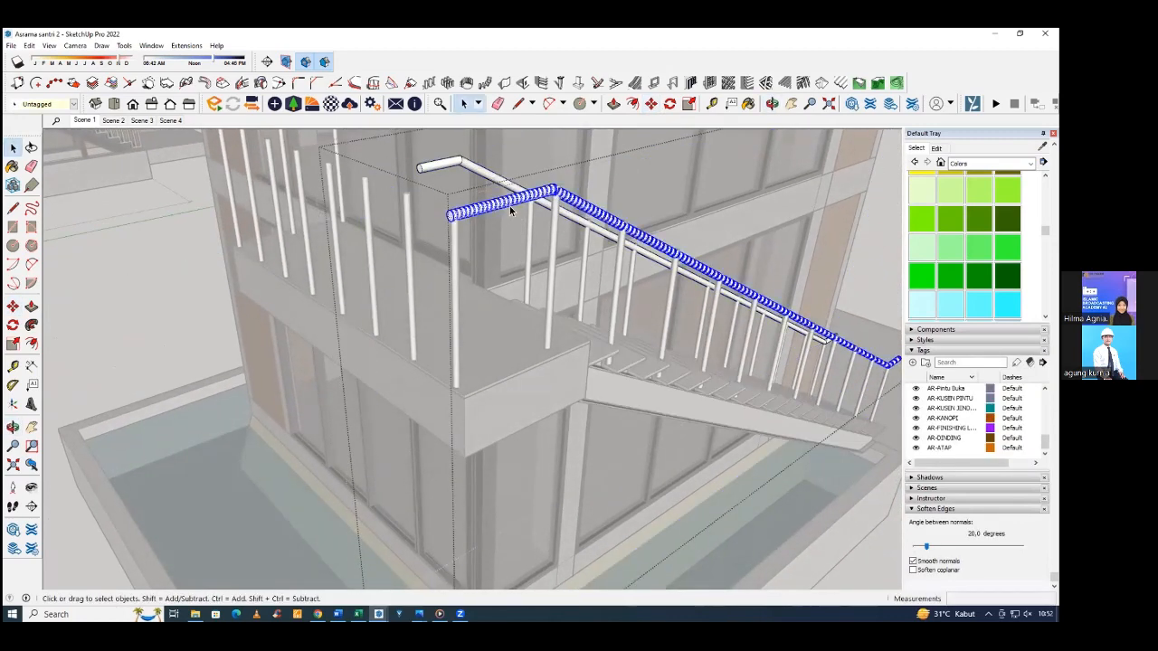
key(m)
click(511, 209)
key(ctrl)
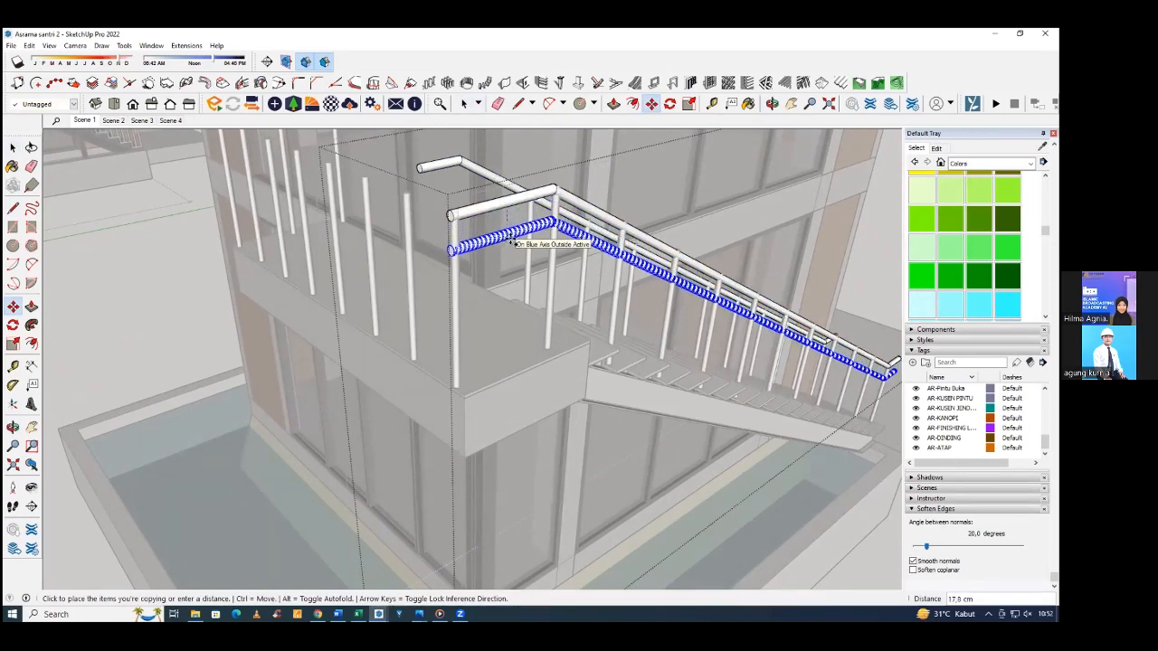
key(Escape)
click(509, 207)
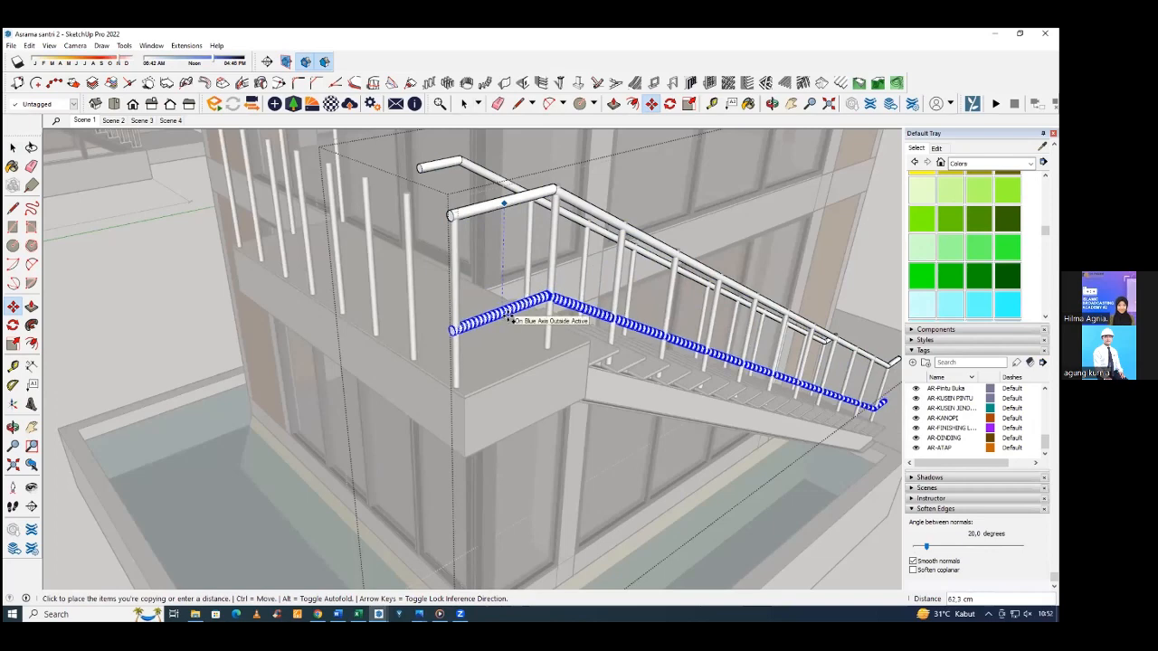
key(Return)
Shorten the wall-side handrail's horizontal upper end back to the bend where the slope begins.
middle_drag(510, 317, 312, 226)
scroll(394, 289, down, 3)
middle_drag(395, 288, 554, 230)
scroll(558, 230, up, 4)
middle_drag(488, 254, 387, 253)
key(space)
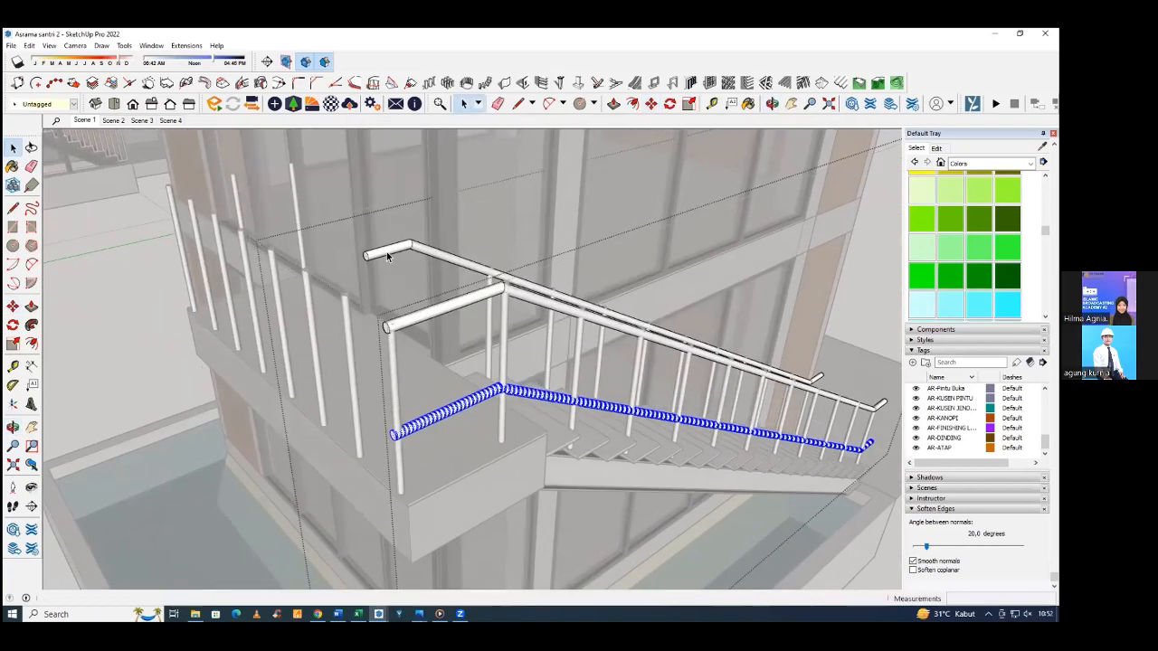
scroll(387, 253, up, 3)
click(386, 252)
drag(293, 224, 427, 282)
middle_drag(426, 282, 166, 203)
drag(163, 196, 238, 252)
key(m)
click(235, 251)
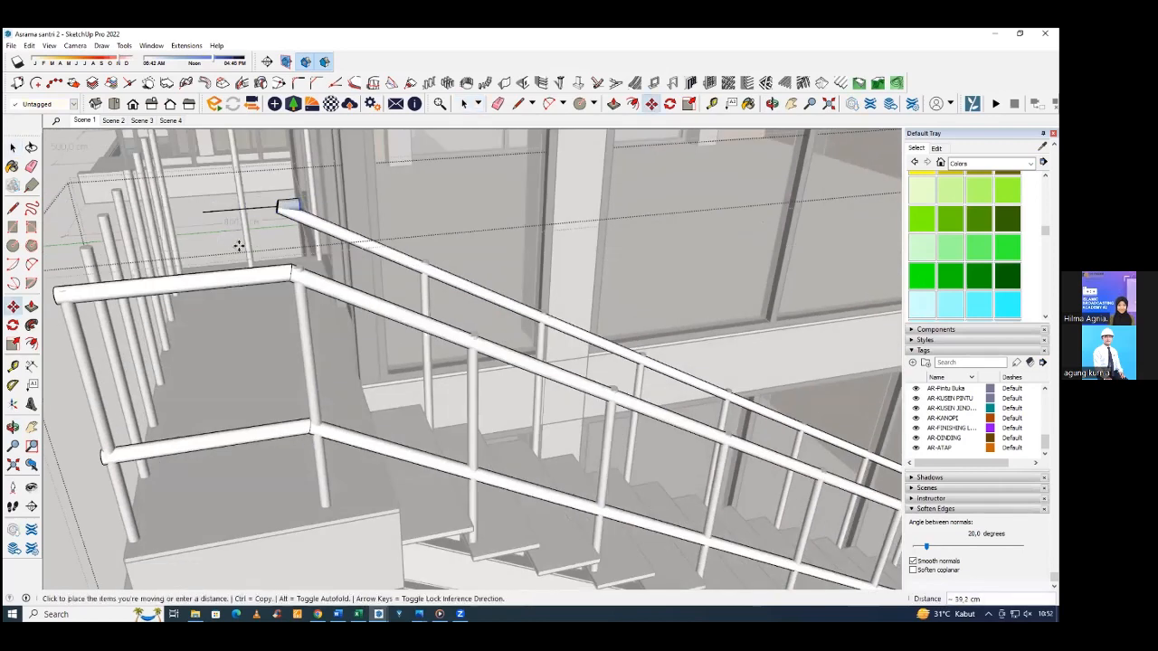
middle_drag(239, 243, 393, 285)
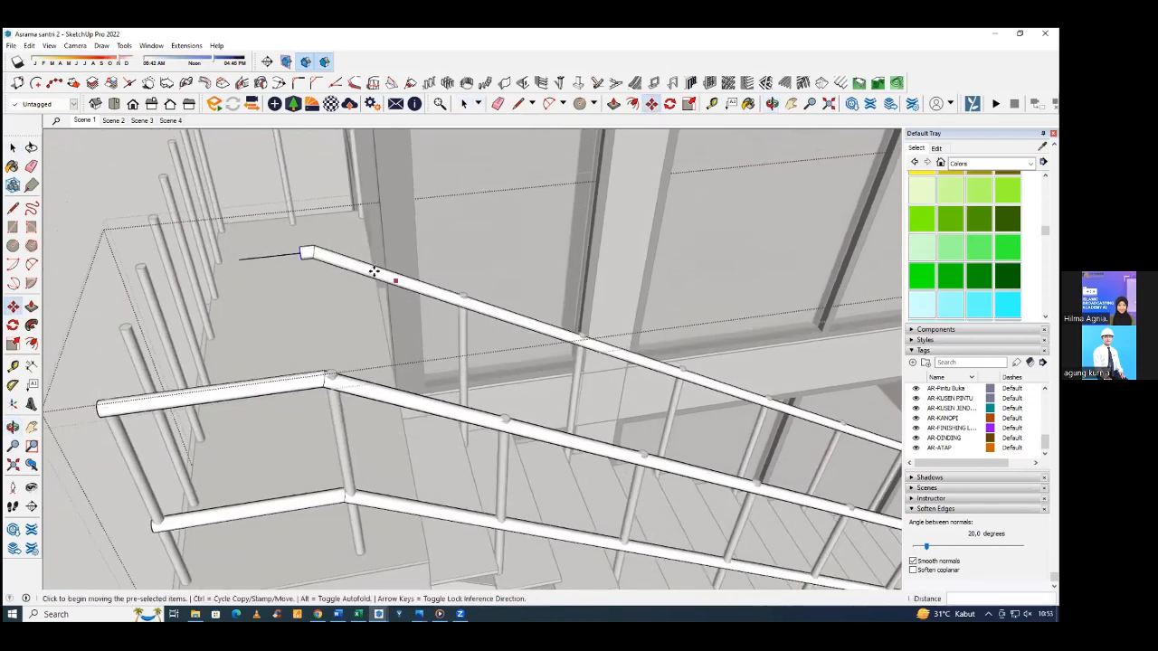
scroll(303, 253, up, 3)
click(278, 265)
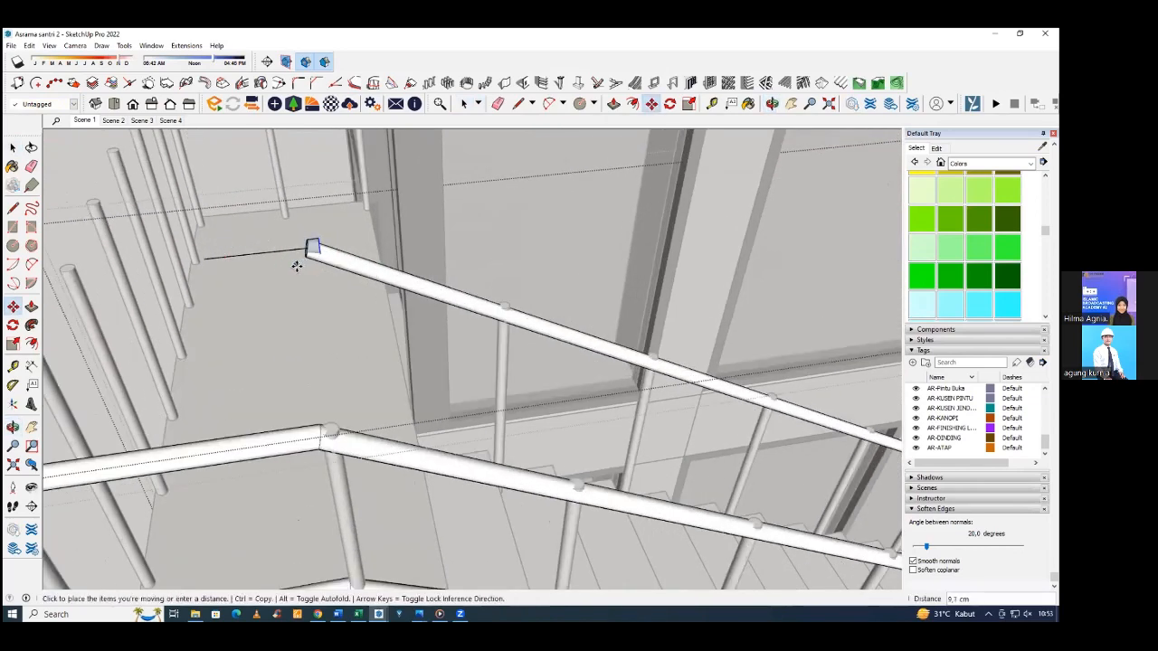
click(294, 261)
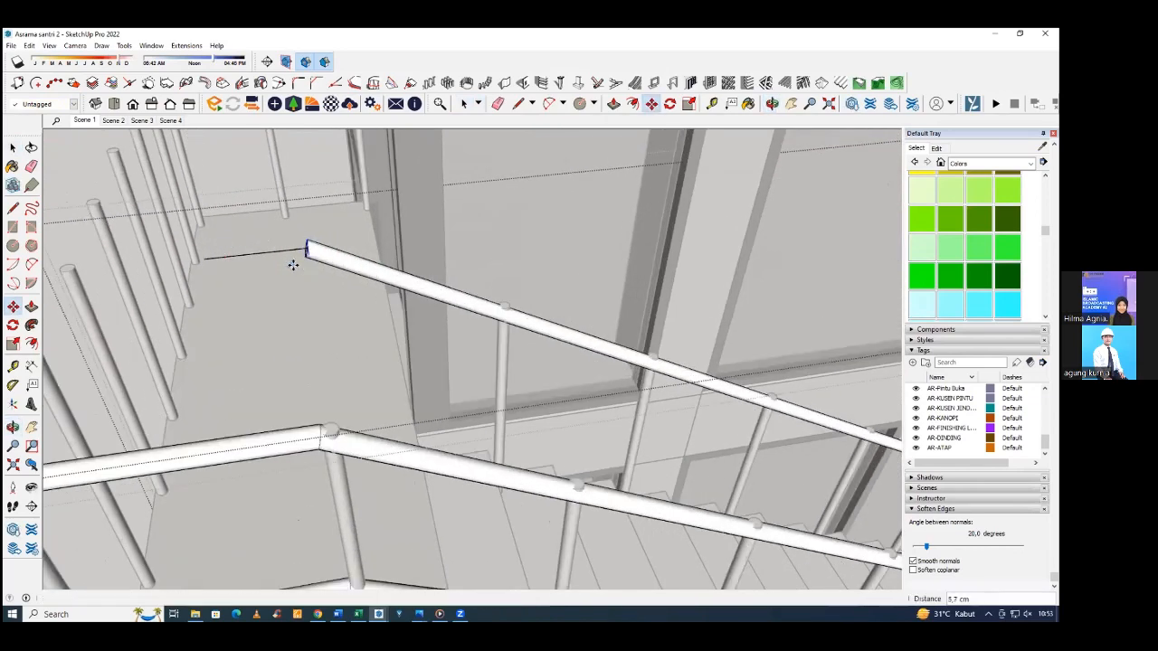
Shorten the upper end of the wall-side handrail's sloped part by about 34 cm along the slope.
key(space)
click(312, 253)
middle_drag(312, 252, 319, 260)
drag(304, 243, 347, 313)
key(m)
click(321, 309)
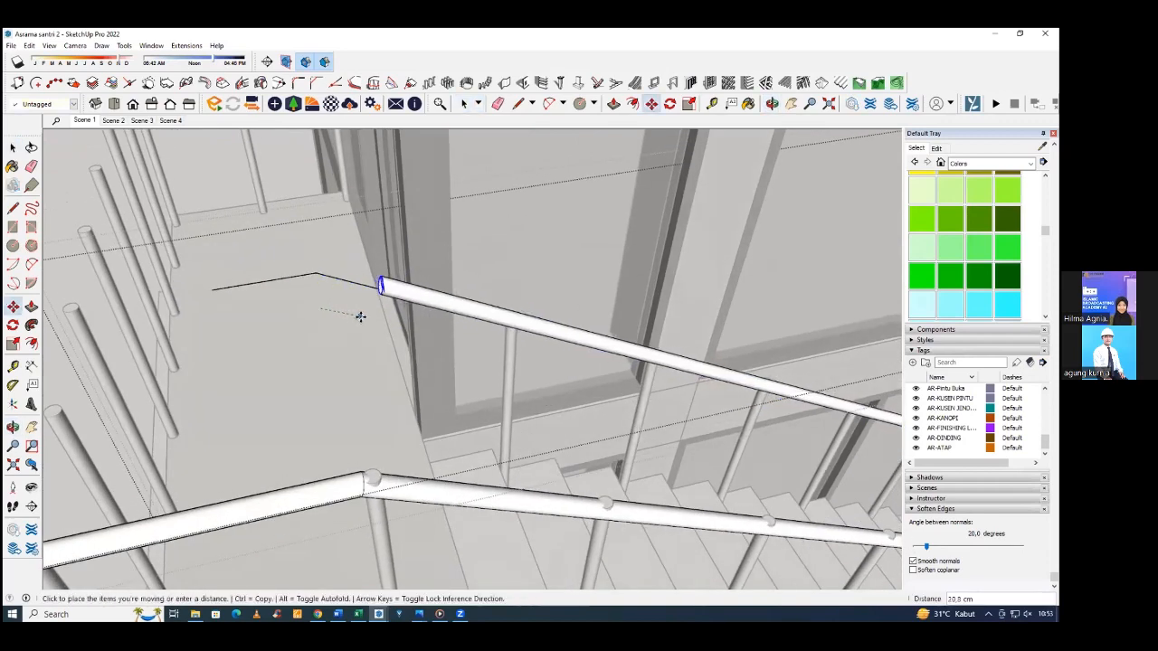
key(Escape)
middle_drag(446, 336, 352, 402)
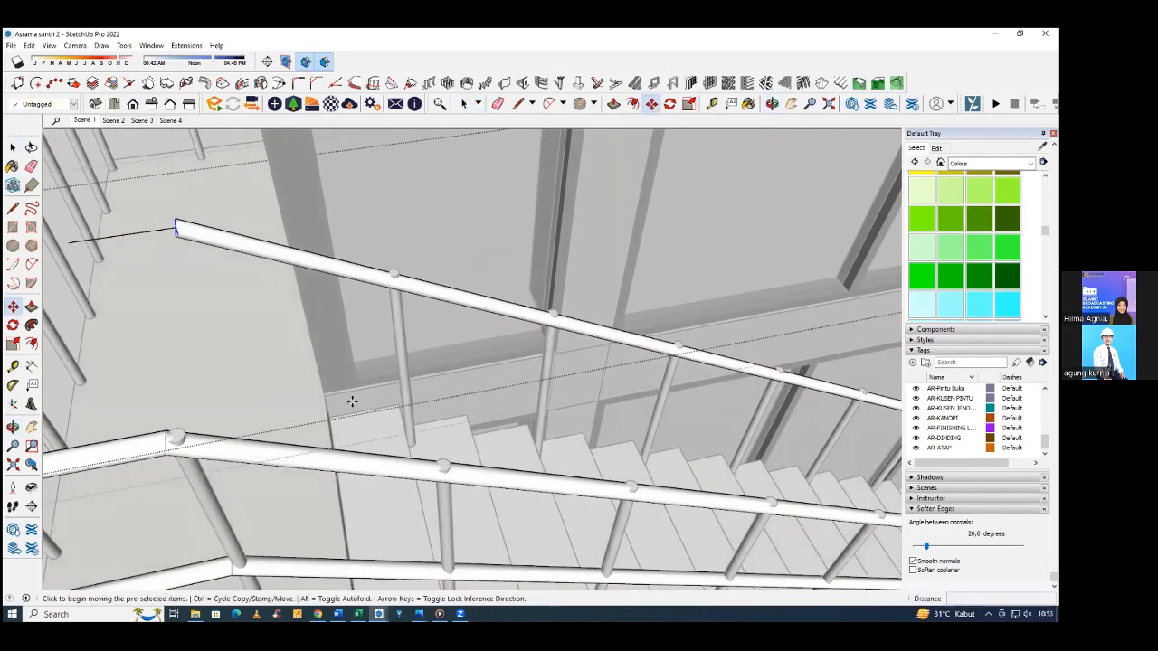
click(407, 405)
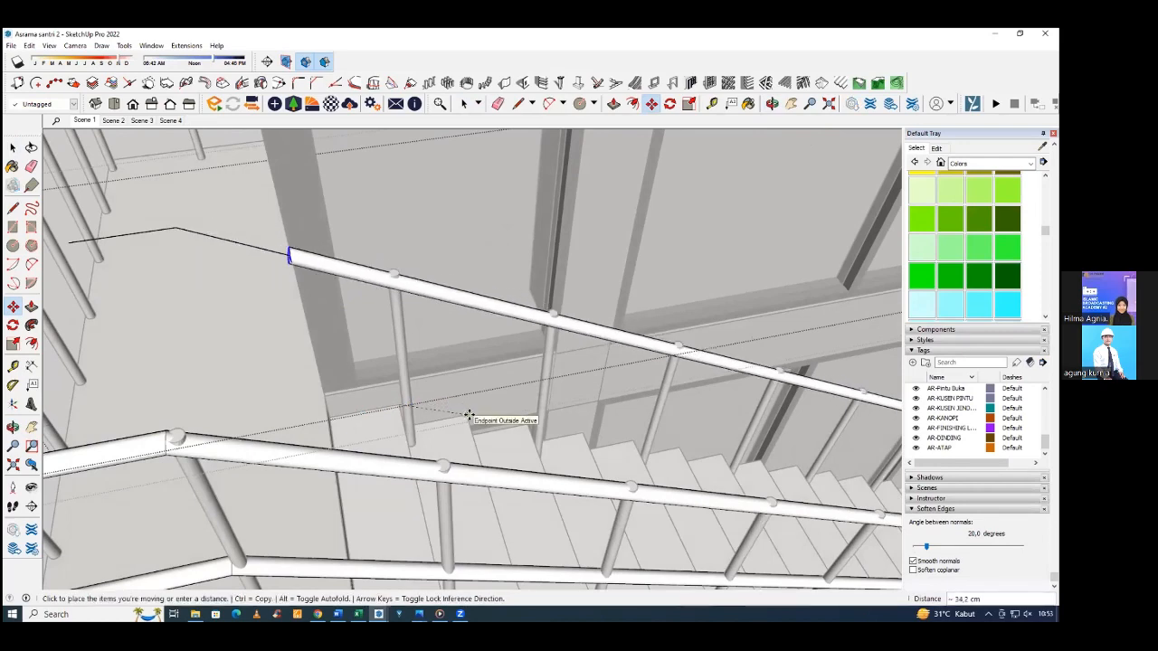
click(467, 415)
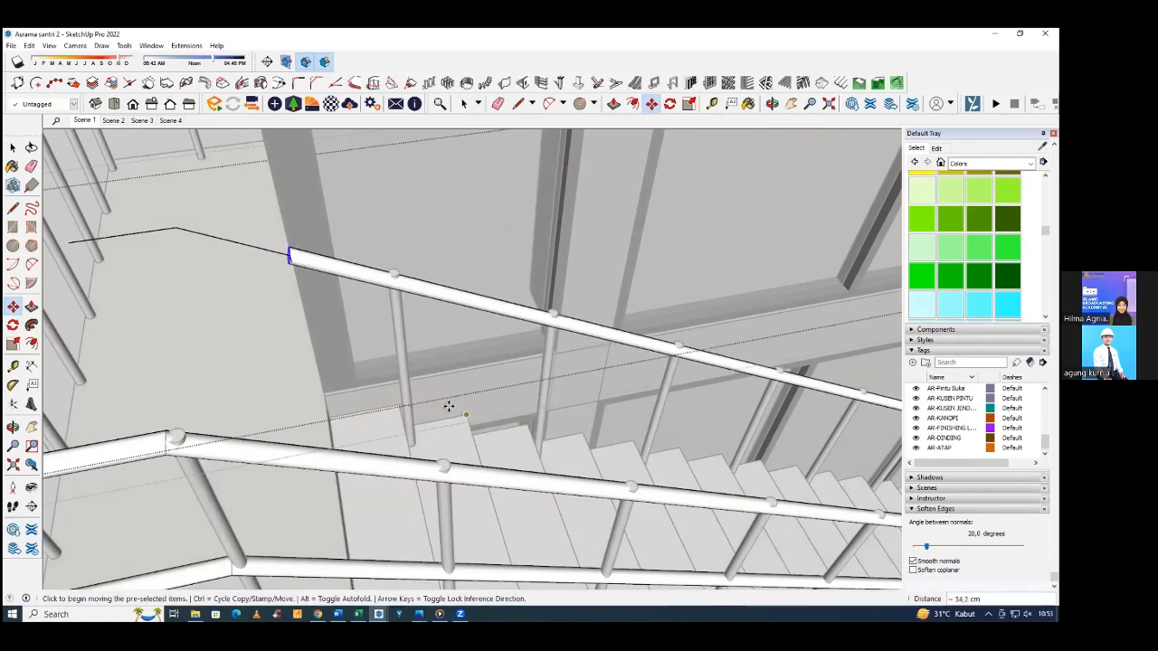
Erase the leftover path lines beyond the wall-side handrail's shortened end and leave the group.
middle_drag(289, 344, 269, 295)
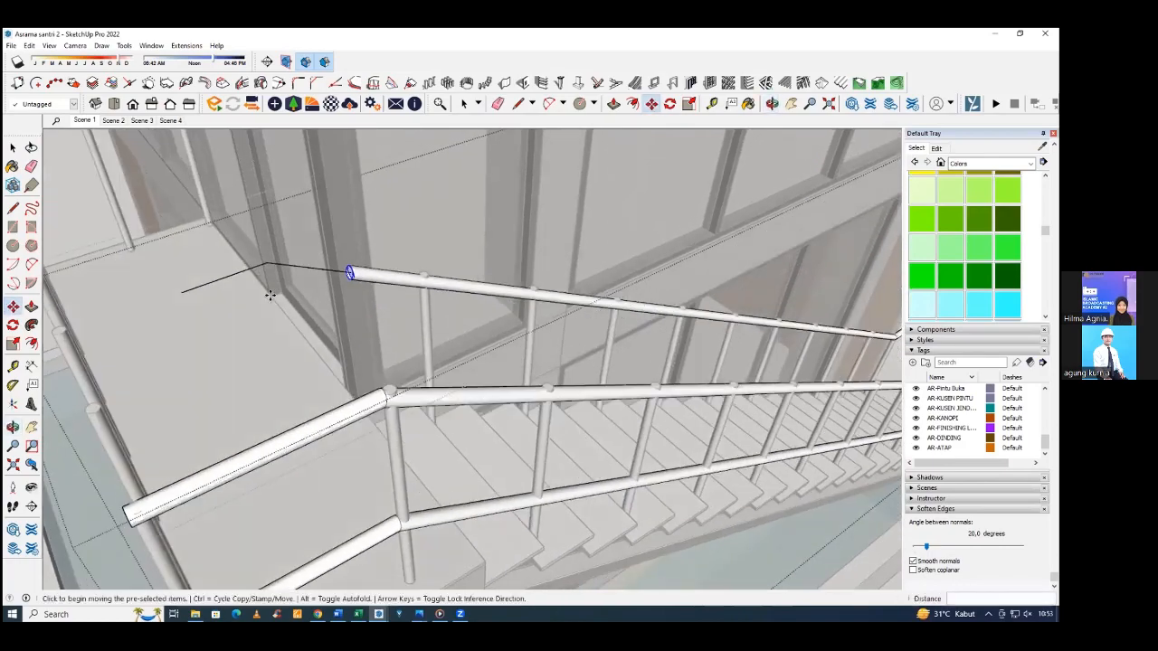
key(e)
drag(288, 269, 297, 286)
mouse_move(352, 328)
middle_down()
mouse_move(406, 277)
mouse_move(362, 276)
middle_up()
key(space)
click(364, 276)
Draw a line about 98 cm long from the top of the landing's wall-end post to the far corner post's top.
scroll(393, 274, down, 3)
middle_drag(458, 272, 315, 287)
scroll(639, 296, up, 4)
scroll(639, 296, down, 5)
middle_drag(674, 269, 681, 360)
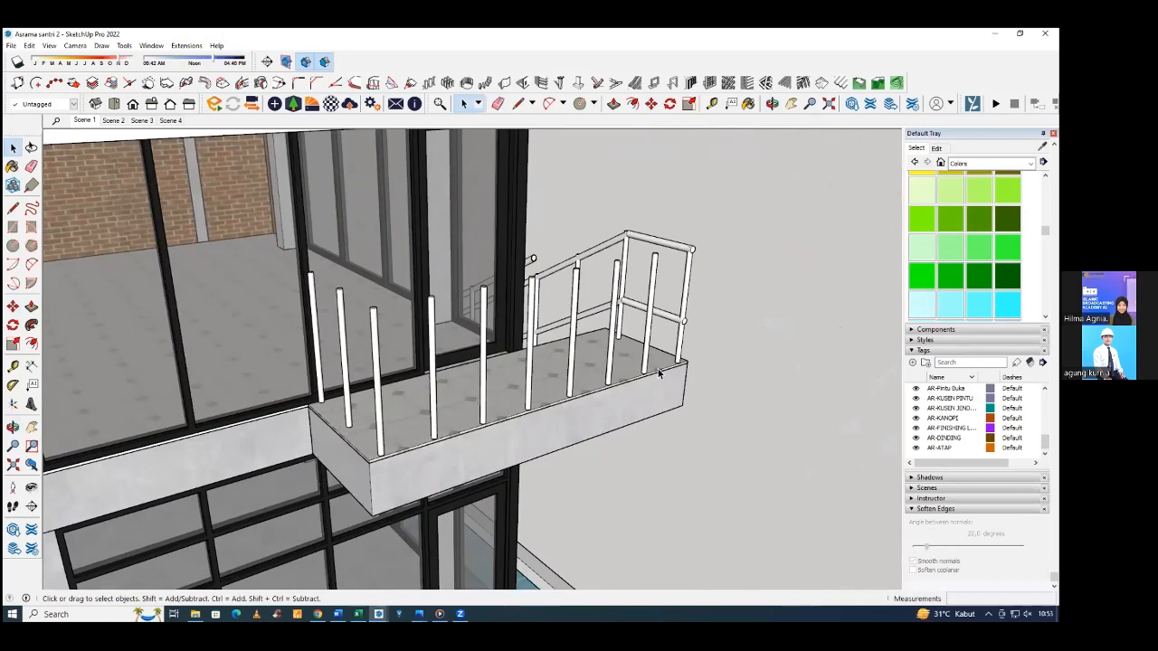
scroll(293, 414, up, 8)
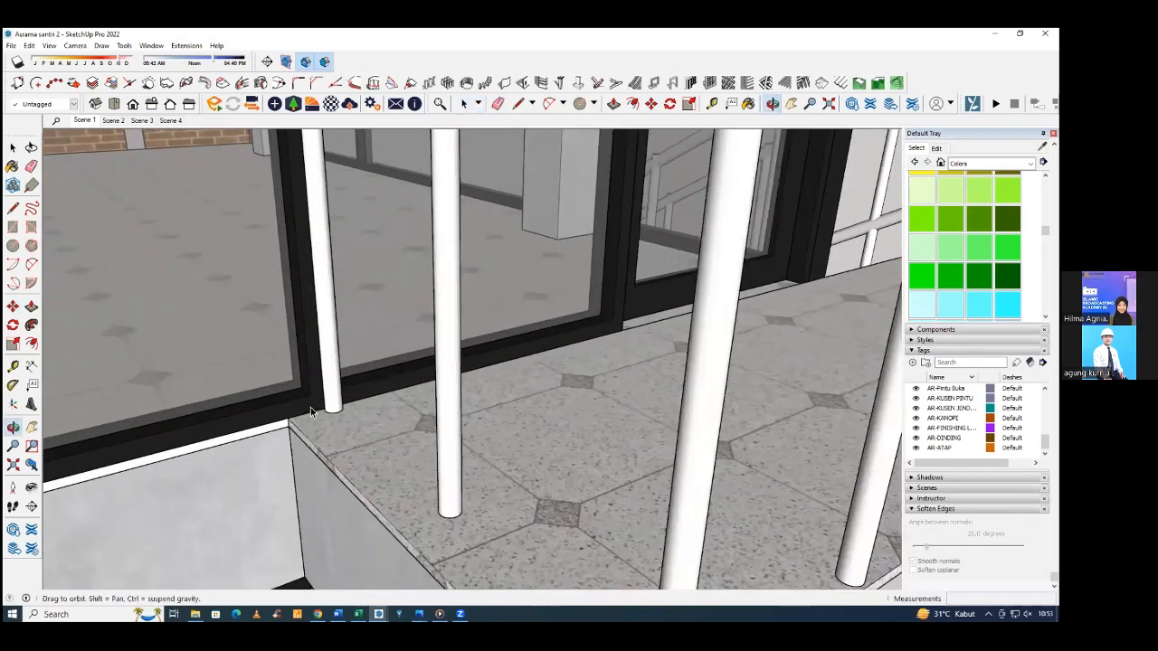
scroll(321, 351, down, 5)
middle_drag(322, 350, 314, 317)
scroll(302, 264, up, 8)
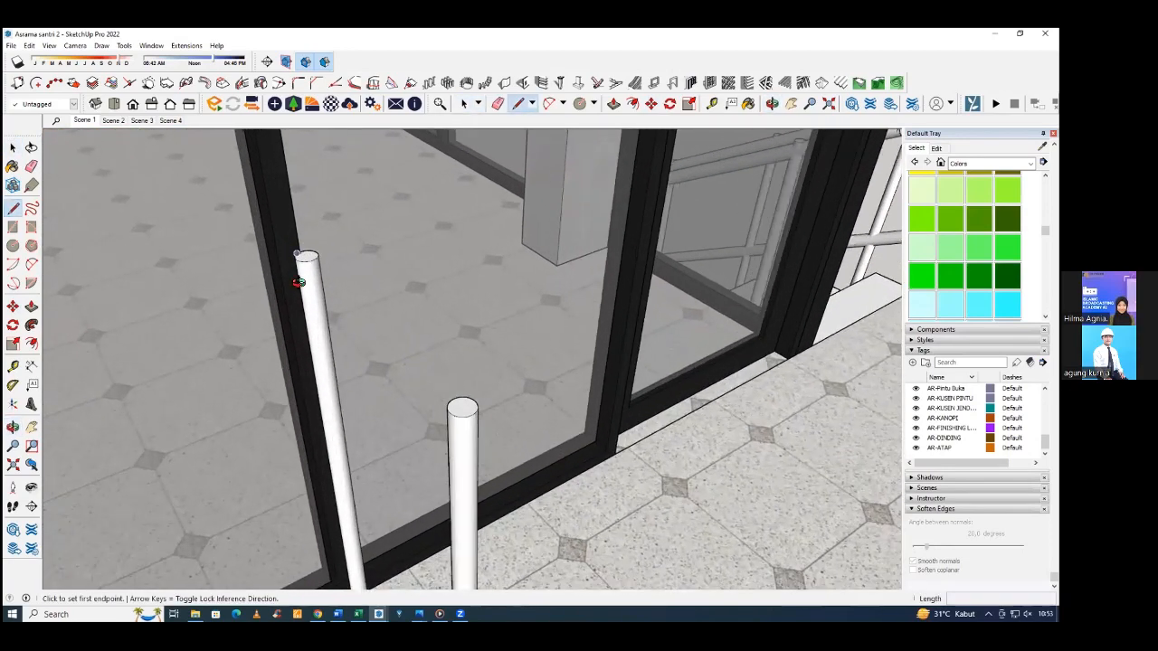
scroll(301, 219, up, 3)
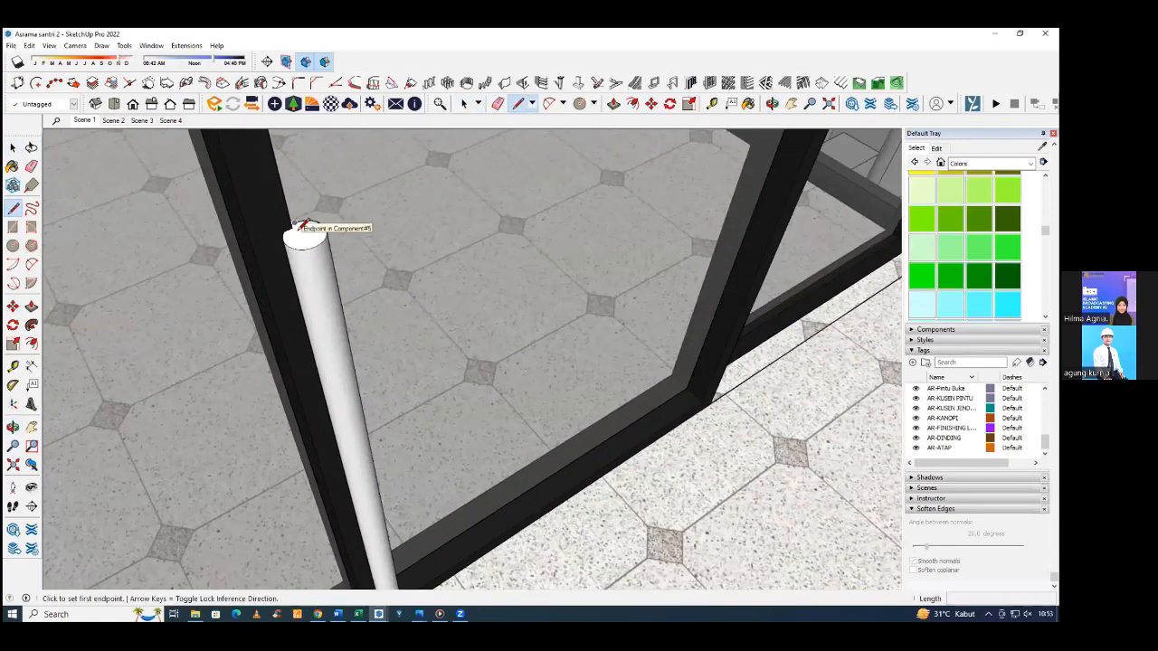
click(297, 228)
scroll(299, 226, down, 6)
scroll(402, 348, down, 3)
scroll(440, 368, up, 7)
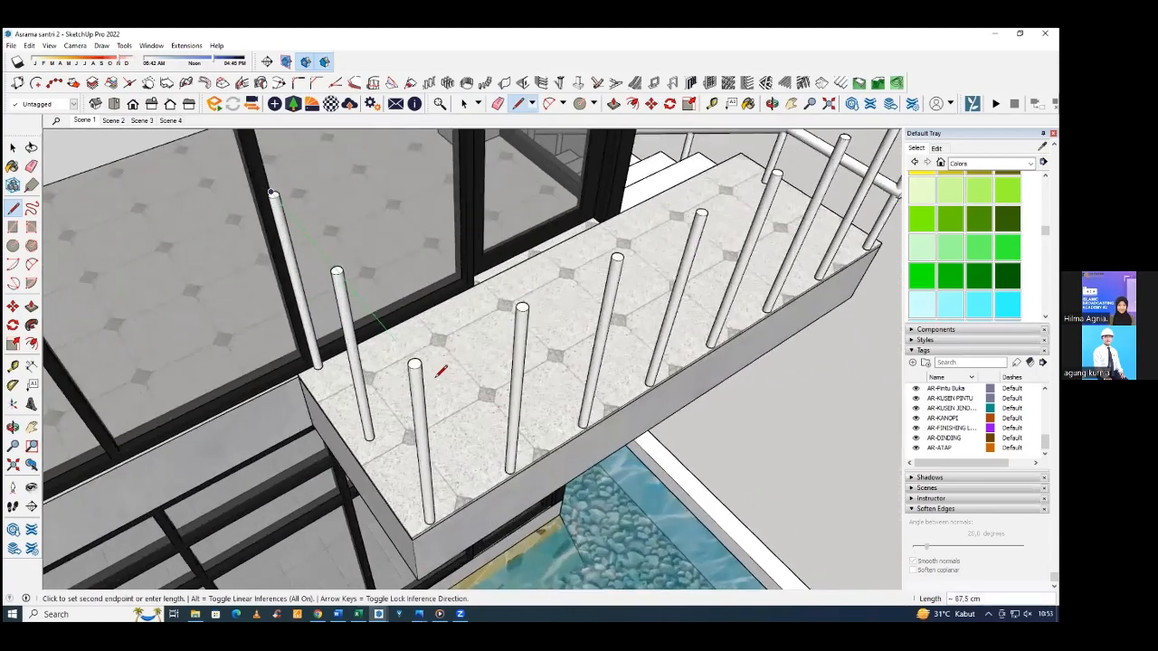
scroll(453, 384, up, 3)
click(445, 383)
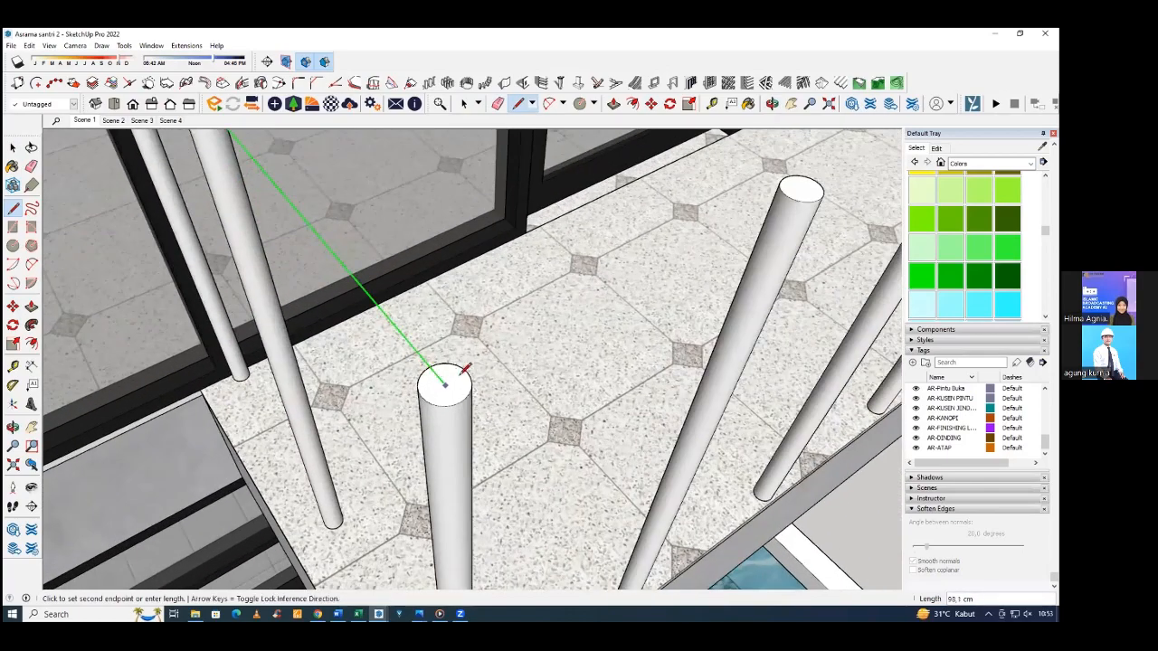
Continue the line about 278 cm along the red axis over the long-edge posts to the outer handrail's end.
scroll(499, 355, down, 3)
middle_drag(500, 355, 449, 354)
scroll(499, 349, down, 2)
shift+middle_drag(860, 145, 538, 261)
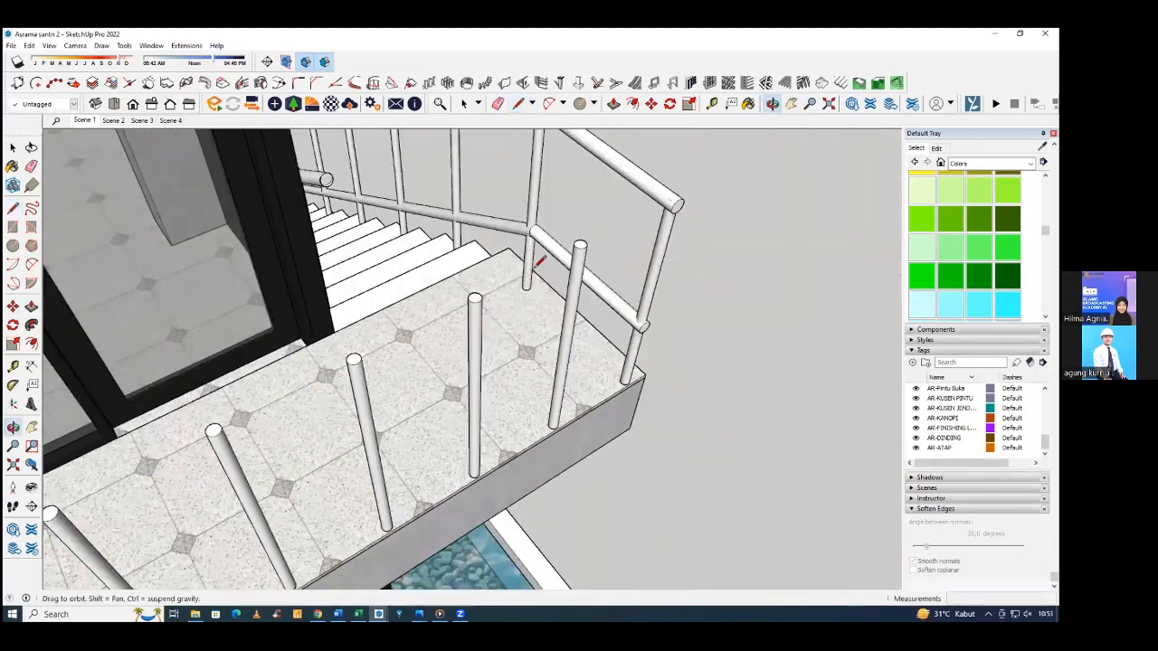
scroll(665, 221, up, 2)
key(Right)
scroll(699, 152, up, 1)
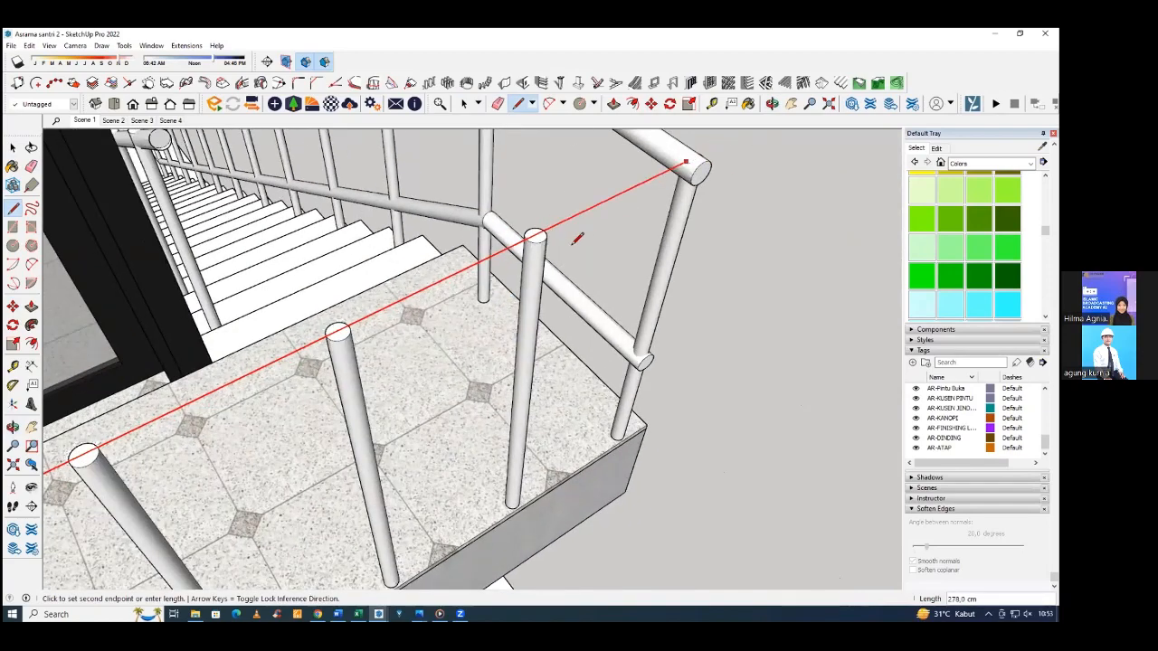
scroll(577, 238, down, 6)
middle_drag(498, 310, 322, 185)
scroll(325, 188, up, 6)
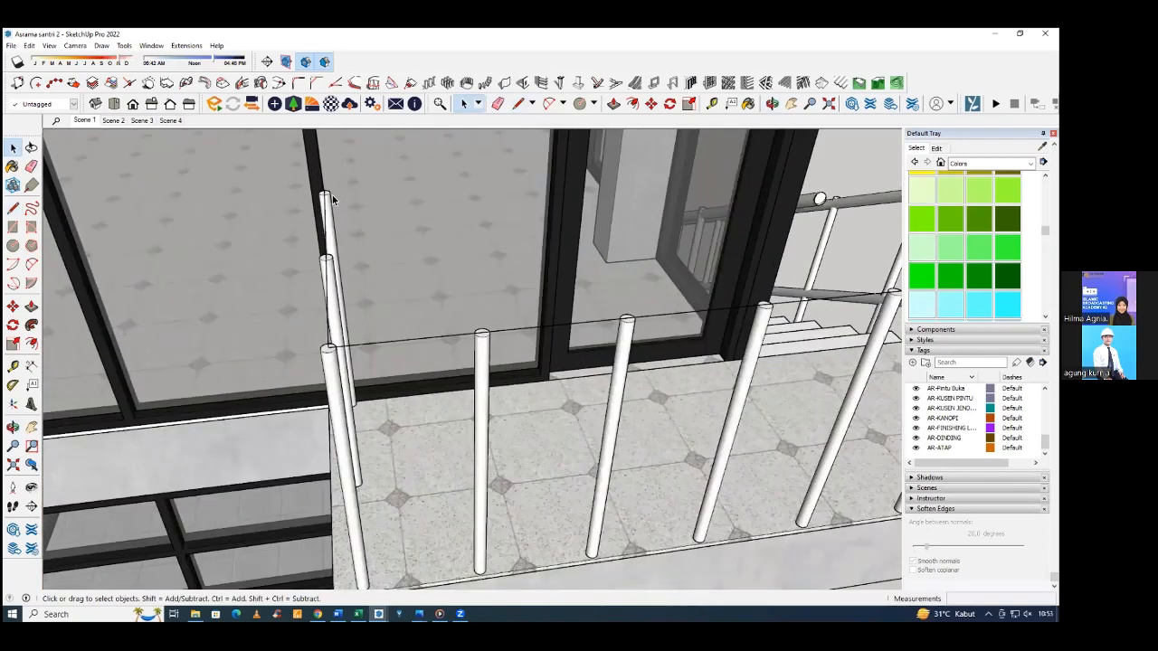
Draw a circle with a 2,6 cm radius at the path's start on the landing's wall-end post top.
scroll(332, 195, up, 2)
key(c)
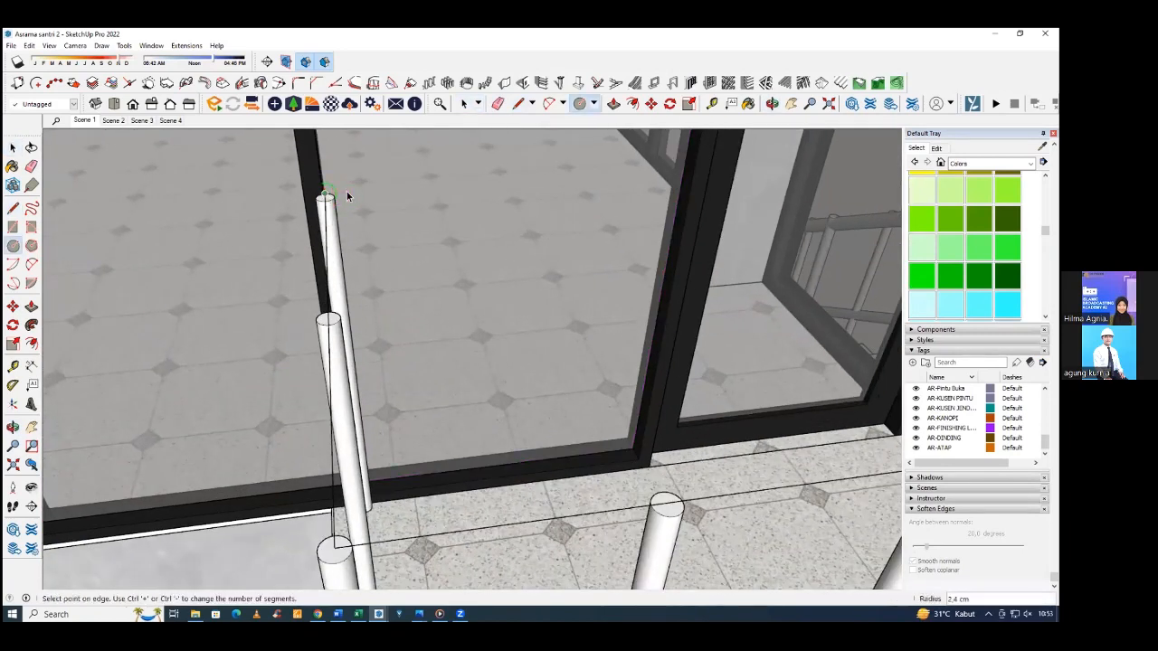
text(2,6)
key(Return)
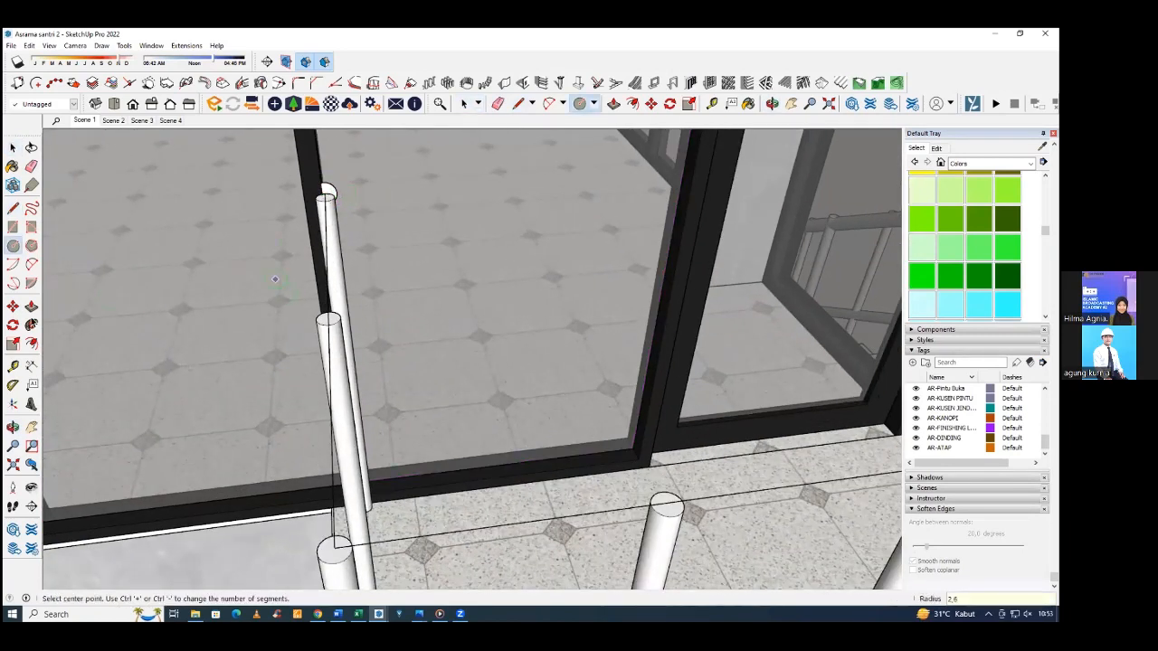
Extrude the circle with Follow Me along the landing's path, around the far corner to the outer handrail's end.
click(33, 326)
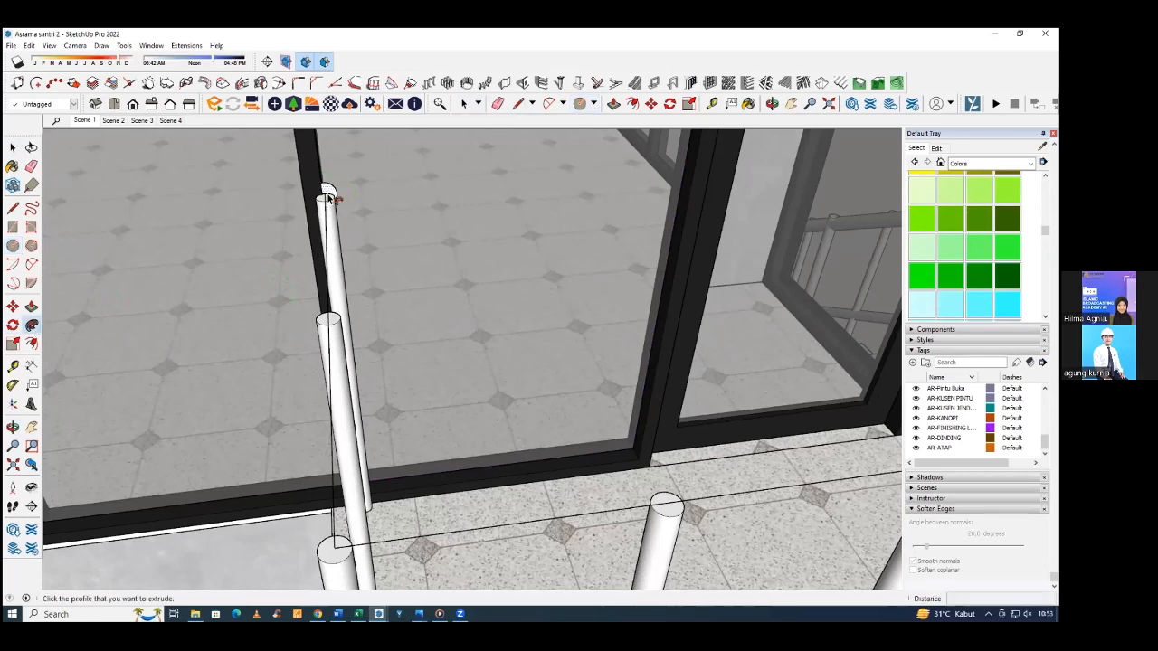
click(328, 194)
scroll(329, 313, down, 6)
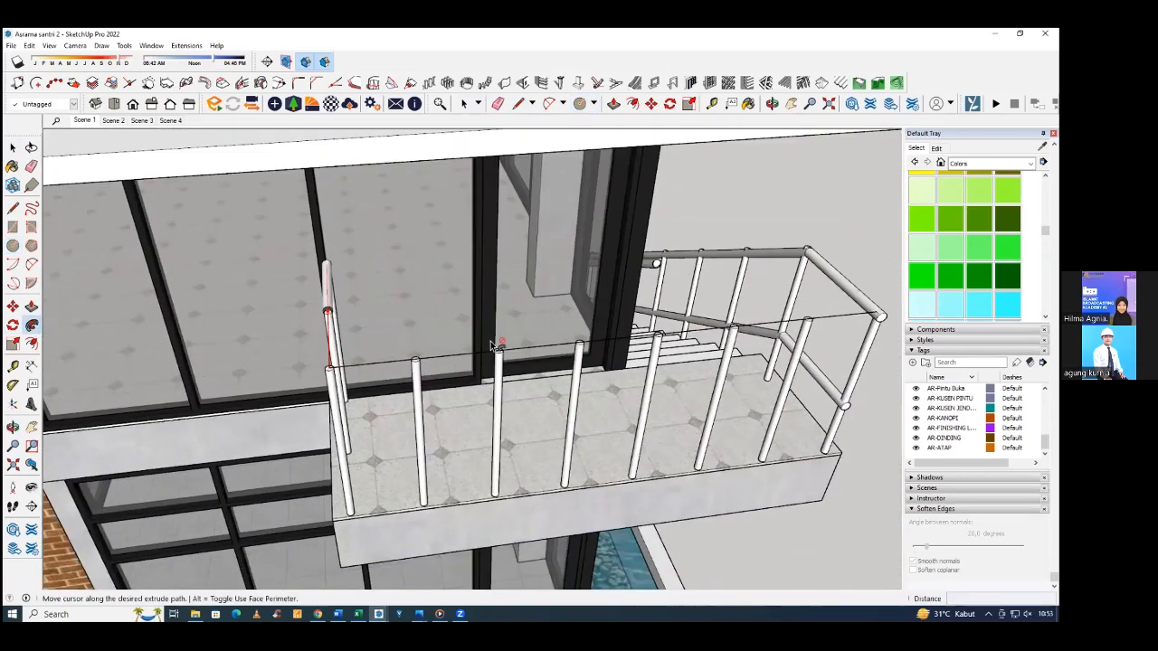
scroll(660, 315, up, 3)
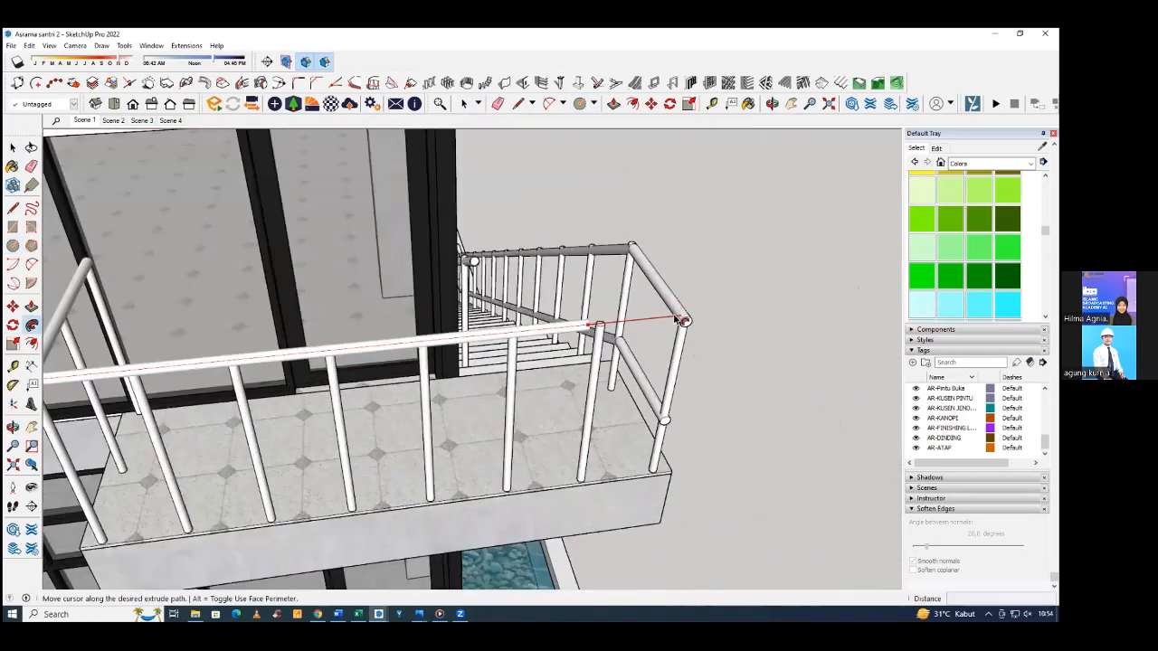
click(683, 317)
middle_drag(677, 313, 543, 206)
key(space)
Move the landing's upper round rail down to line up with the outer handrail's end.
scroll(579, 293, up, 3)
scroll(578, 293, down, 5)
scroll(579, 274, up, 3)
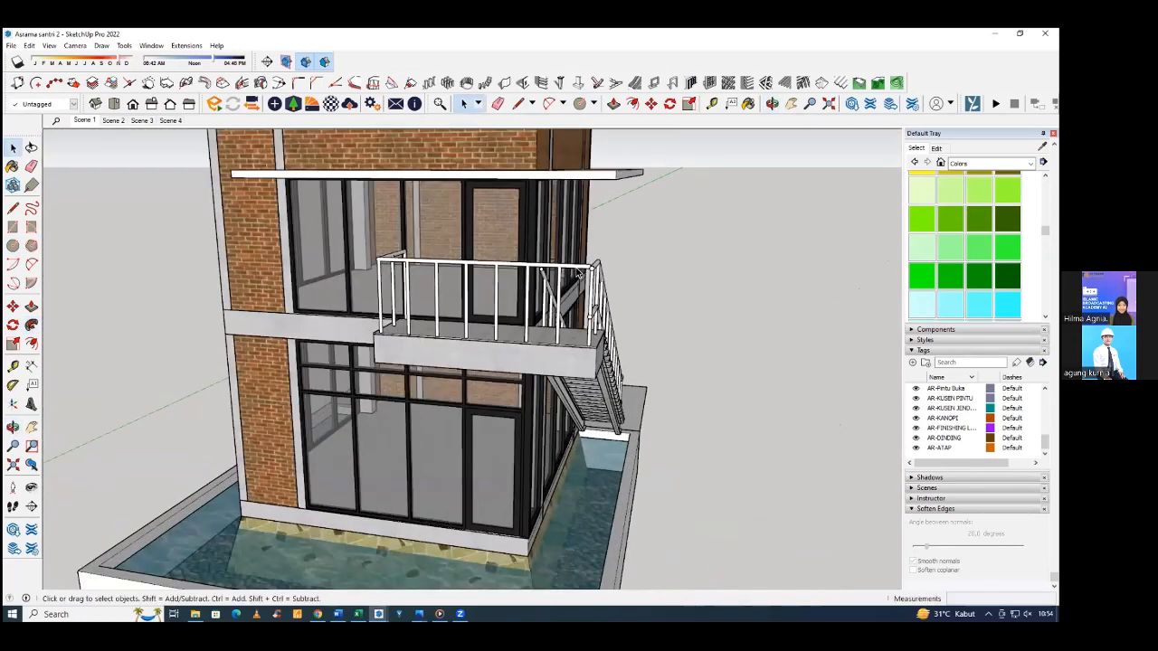
scroll(577, 273, up, 6)
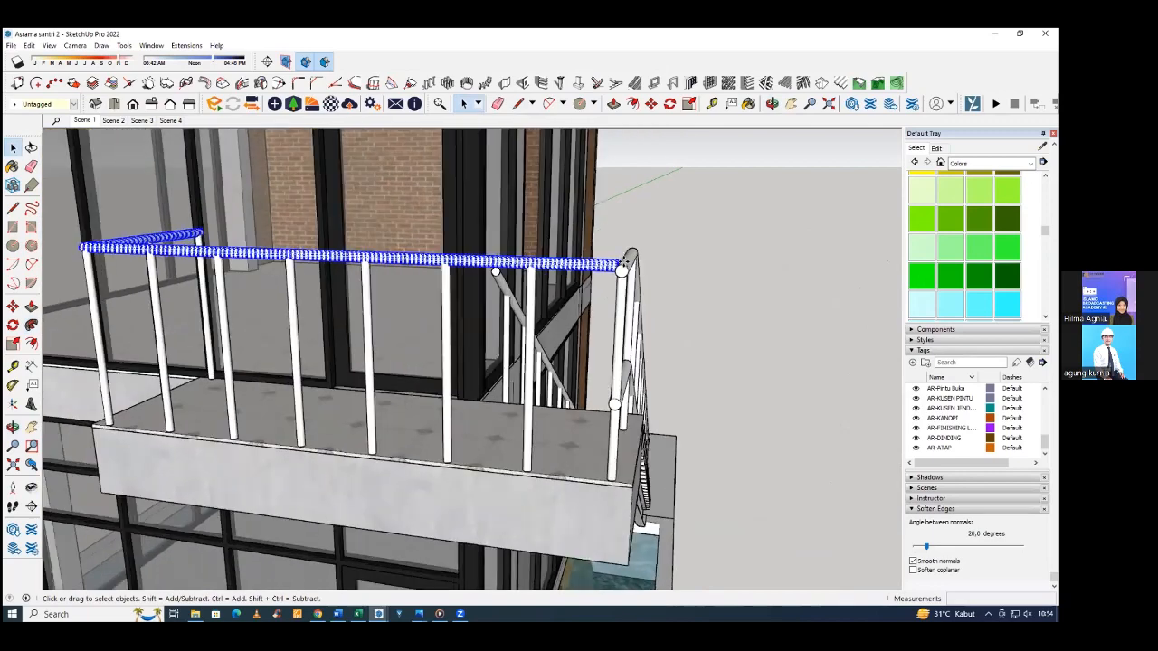
key(m)
click(624, 264)
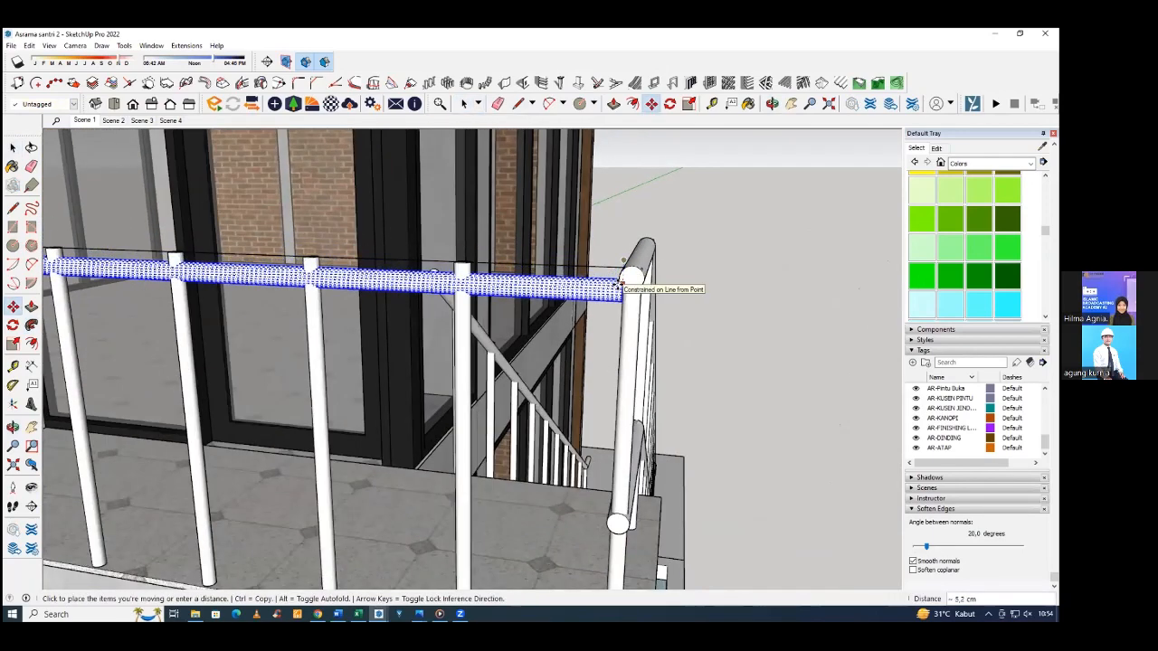
middle_drag(633, 268, 486, 387)
Shorten the outer handrail's end at the landing's corner post by about 2.3 cm with Push/Pull.
scroll(485, 387, up, 1)
scroll(486, 388, up, 5)
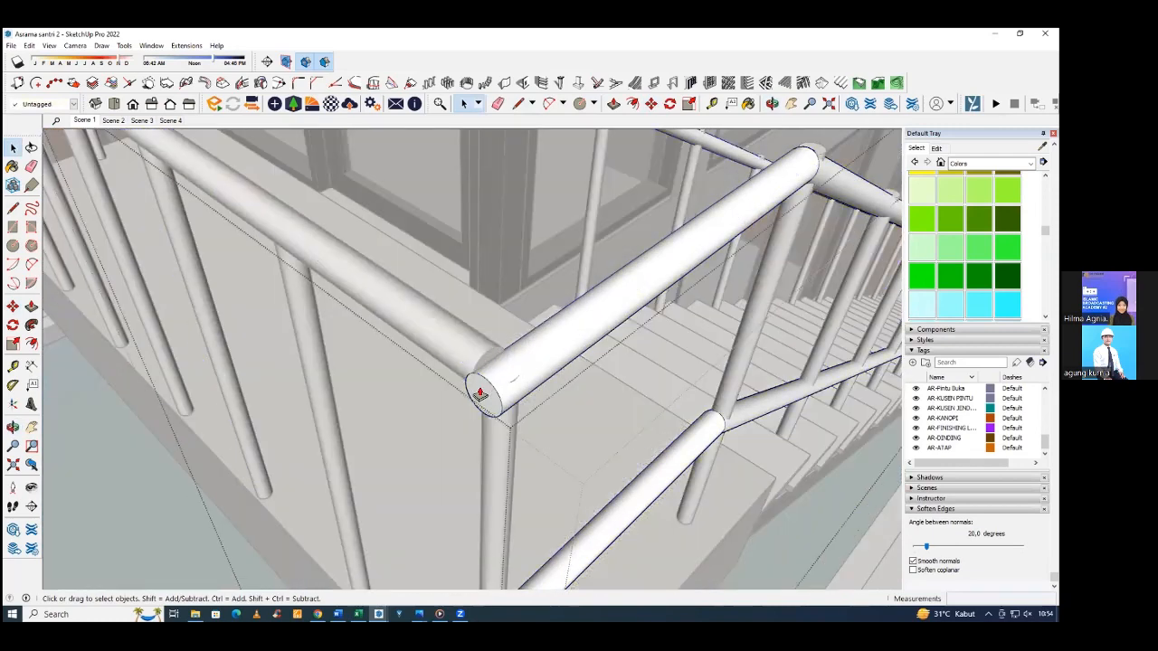
key(p)
click(488, 389)
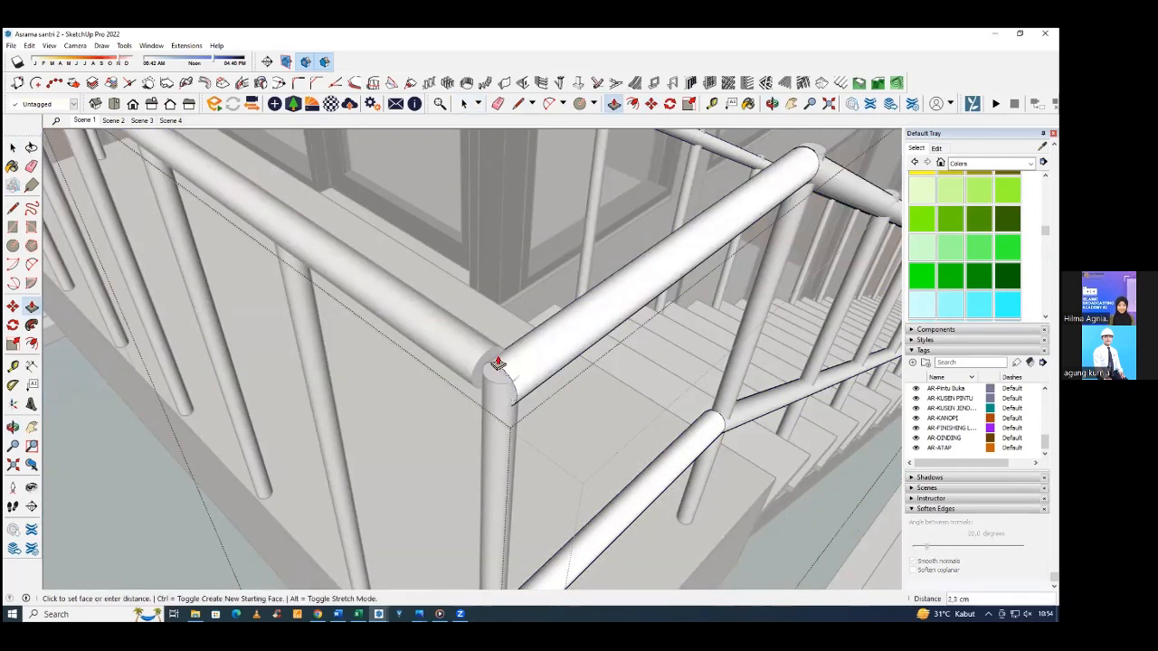
click(502, 352)
middle_drag(502, 353, 467, 352)
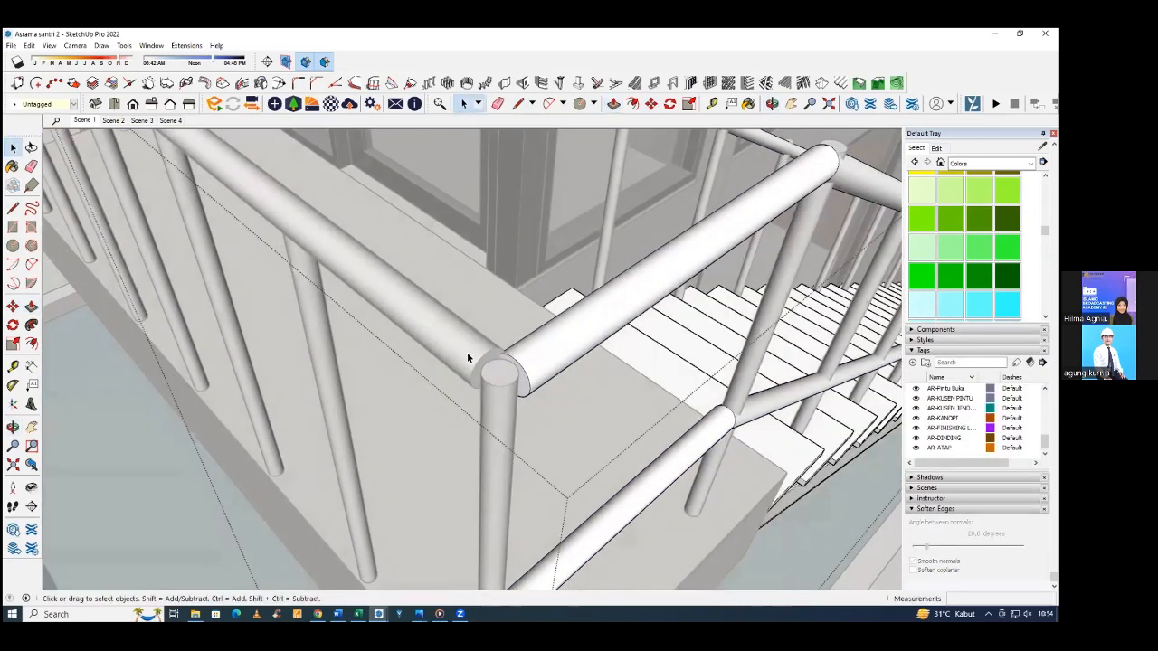
key(space)
Extend the landing's upper rail about 4.7 cm across the corner post with Push/Pull.
key(p)
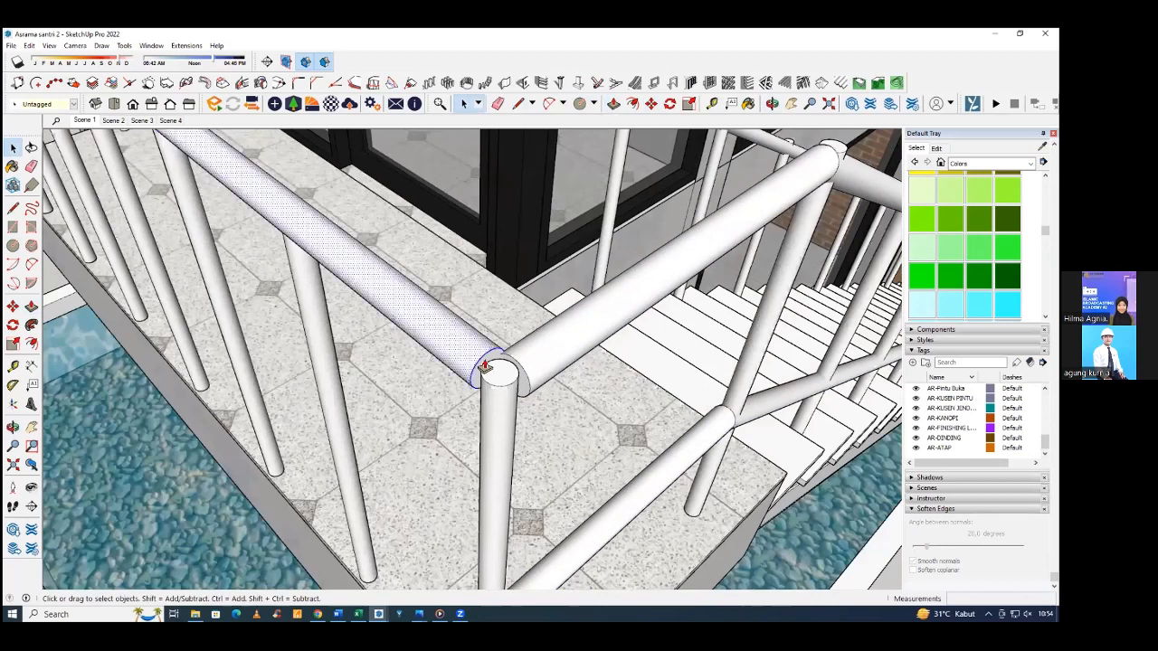
click(523, 371)
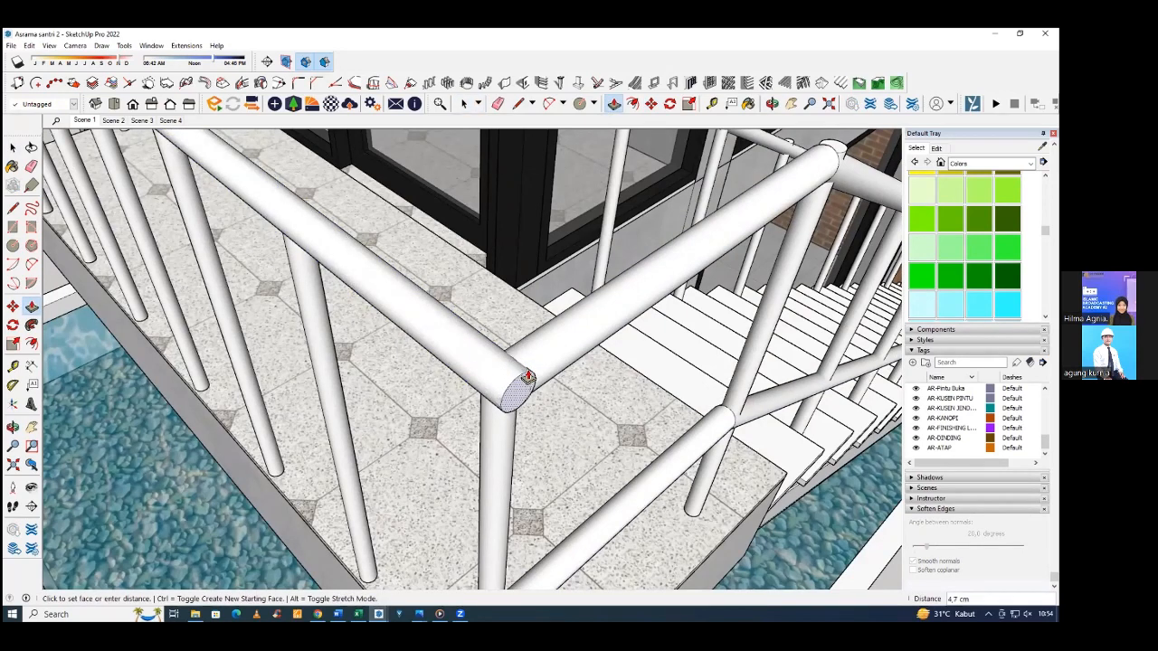
click(527, 375)
middle_drag(607, 290, 505, 362)
key(space)
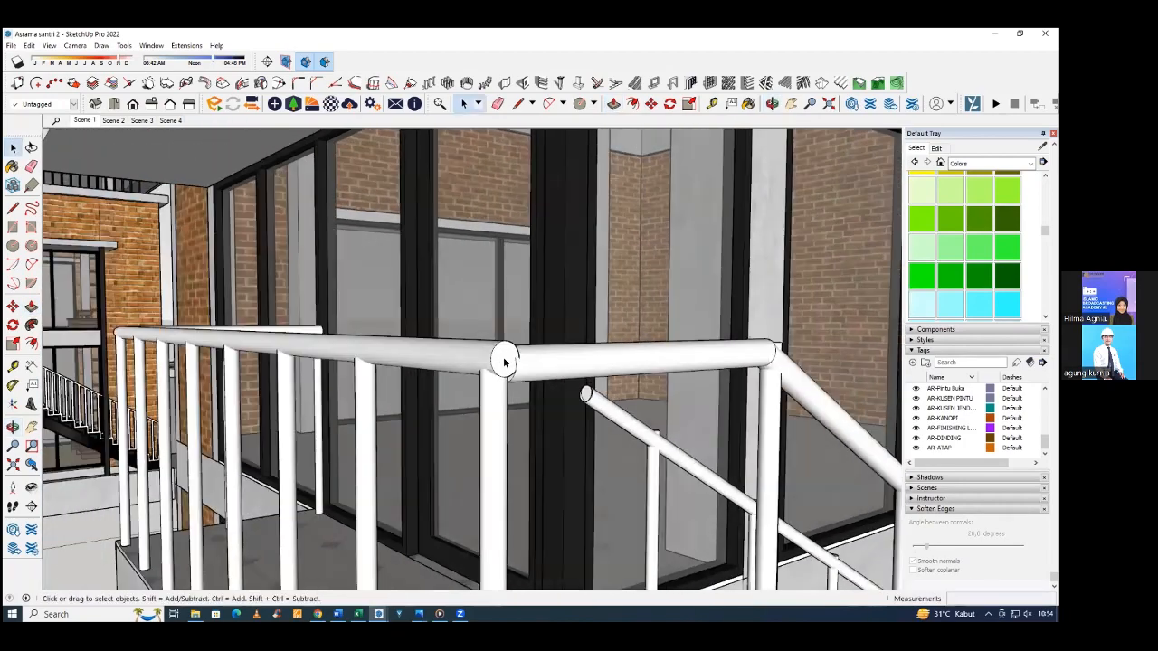
Shift the whole landing upper rail about 0.7 cm to align its end with the outer handrail.
scroll(479, 352, up, 1)
triple_click(477, 353)
key(m)
scroll(506, 340, up, 1)
click(507, 338)
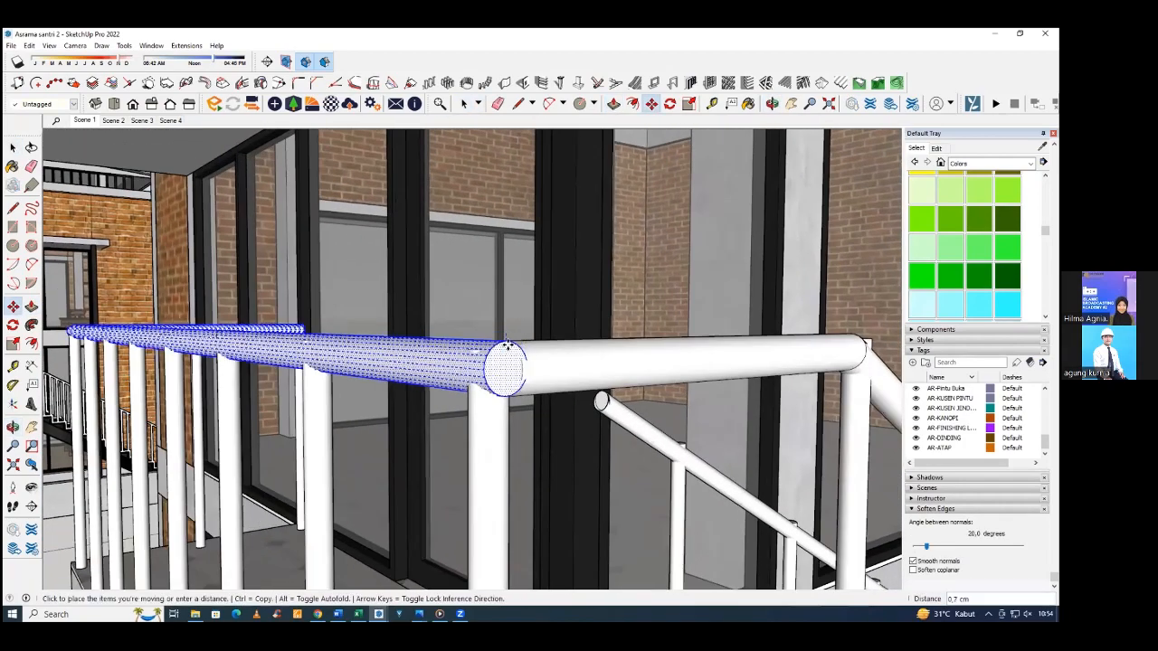
middle_drag(508, 344, 481, 360)
Push/Pull the outer handrail's upper end to fit against the landing's upper rail and leave the group.
key(p)
key(space)
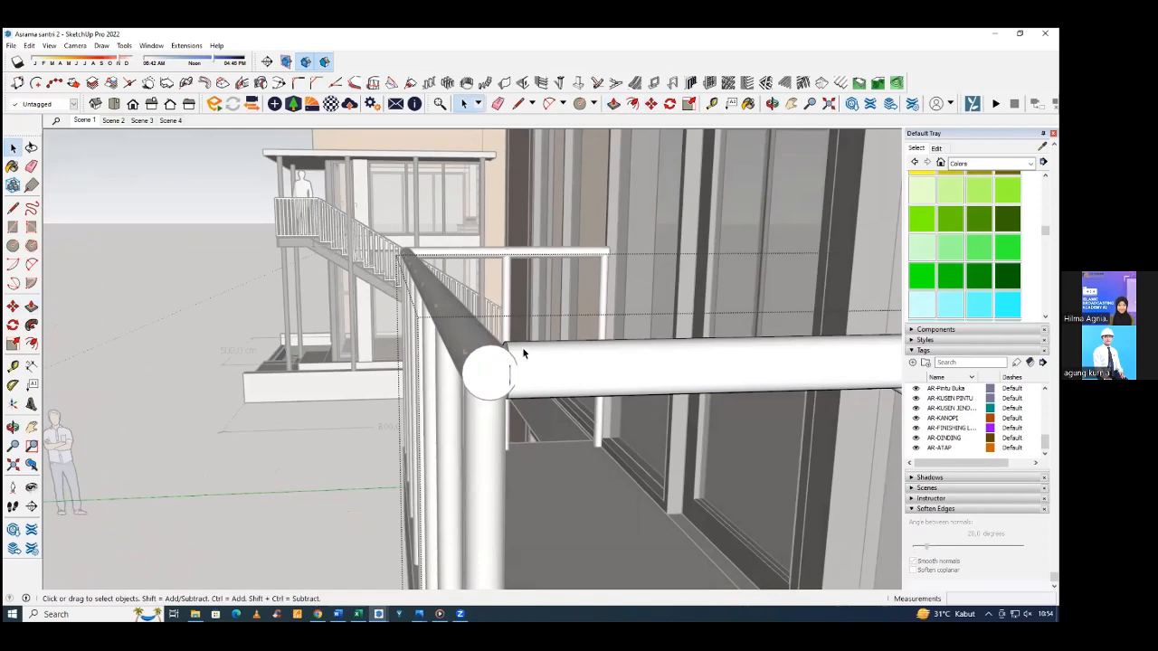
key(p)
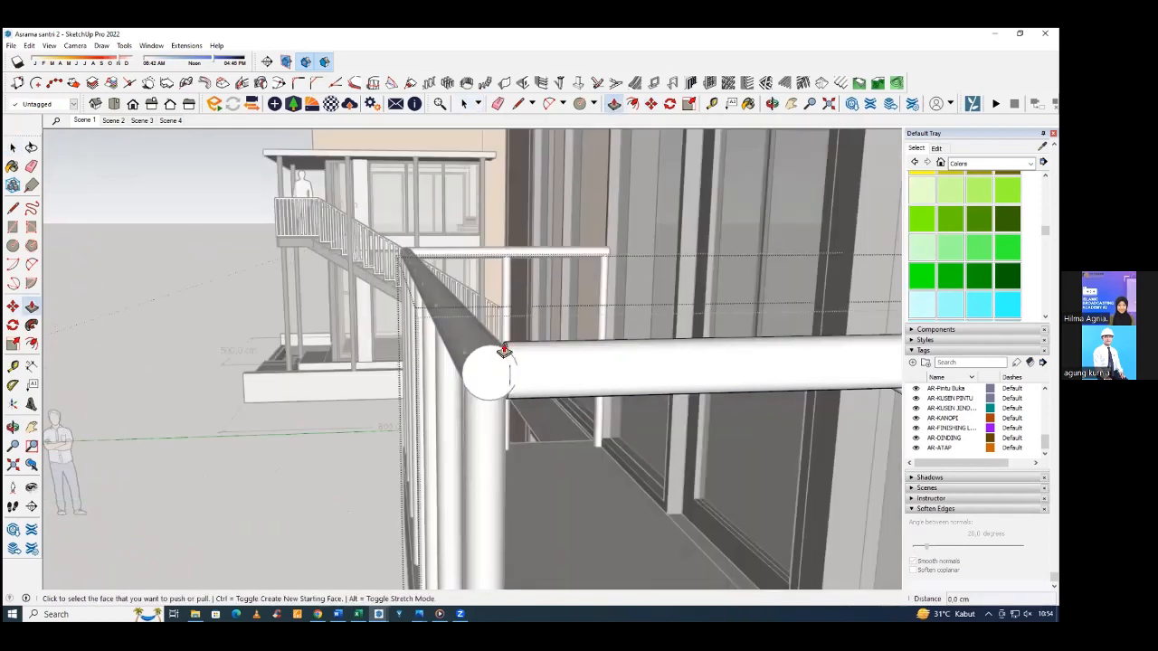
click(503, 351)
click(494, 351)
middle_drag(543, 357, 836, 384)
scroll(558, 356, down, 2)
key(space)
key(Escape)
Group the landing's upper rail and copy it straight down to the outer lower rail's height.
scroll(585, 362, down, 1)
scroll(790, 294, down, 2)
scroll(834, 381, up, 2)
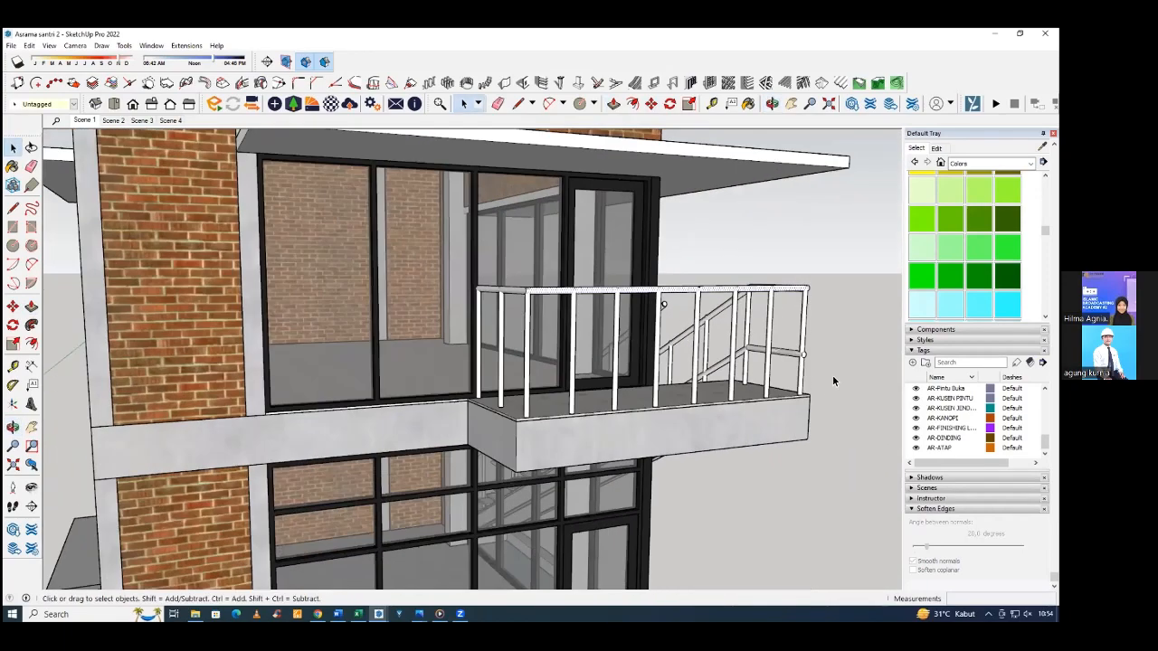
triple_click(793, 288)
right_click(793, 286)
click(821, 386)
key(m)
key(ctrl)
click(804, 310)
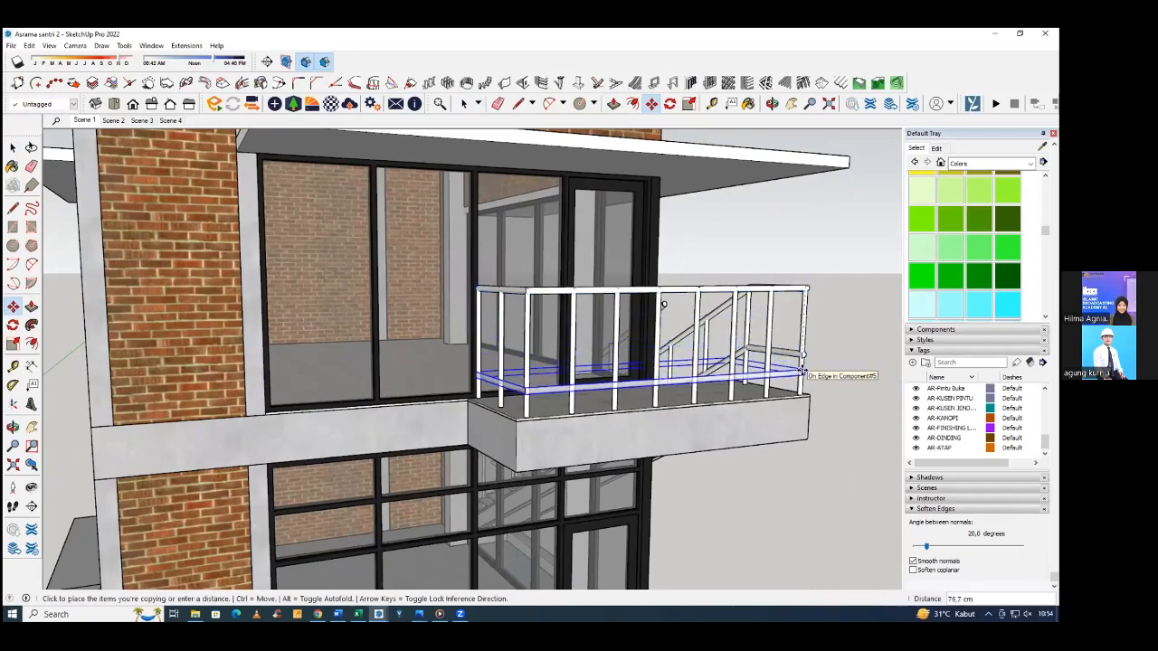
click(802, 371)
middle_drag(802, 370, 515, 410)
key(space)
Push/Pull the outer lower rail's end to meet the landing's lower rail at the corner post, then leave the group.
scroll(670, 392, up, 4)
middle_drag(671, 393, 504, 416)
key(p)
scroll(504, 416, up, 5)
double_click(504, 416)
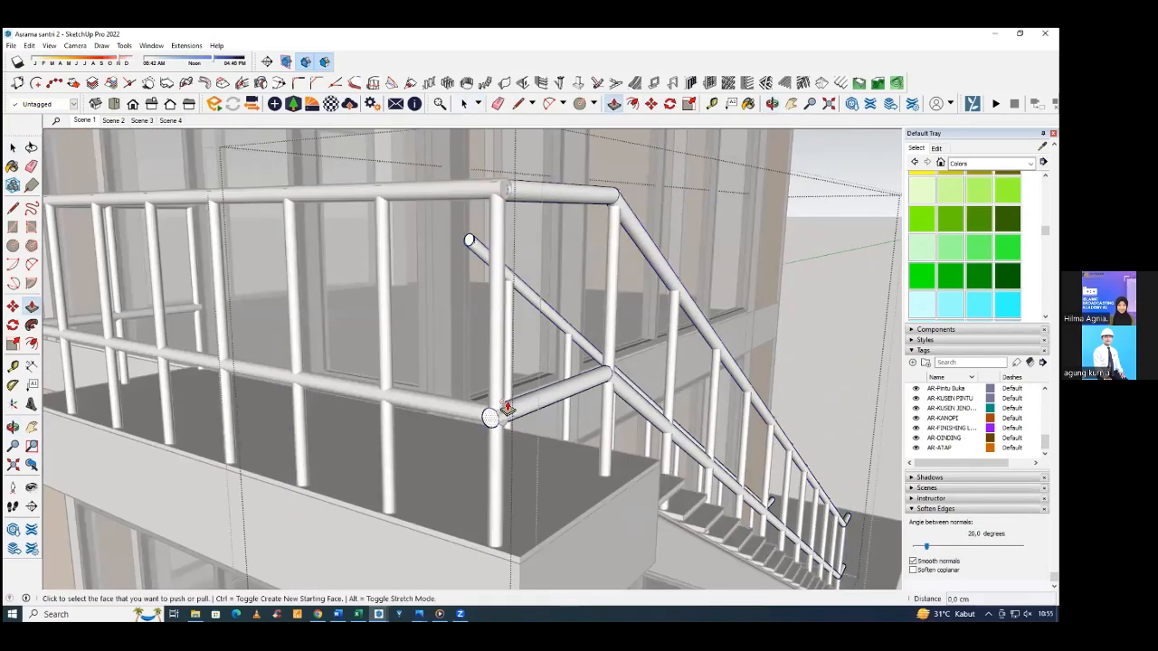
click(502, 416)
click(511, 412)
key(space)
key(Escape)
Assign the AR-RAILLING tag to the landing's railing group.
scroll(592, 362, down, 5)
middle_drag(592, 378, 611, 351)
scroll(707, 369, up, 4)
click(623, 363)
middle_drag(662, 425, 632, 287)
click(632, 287)
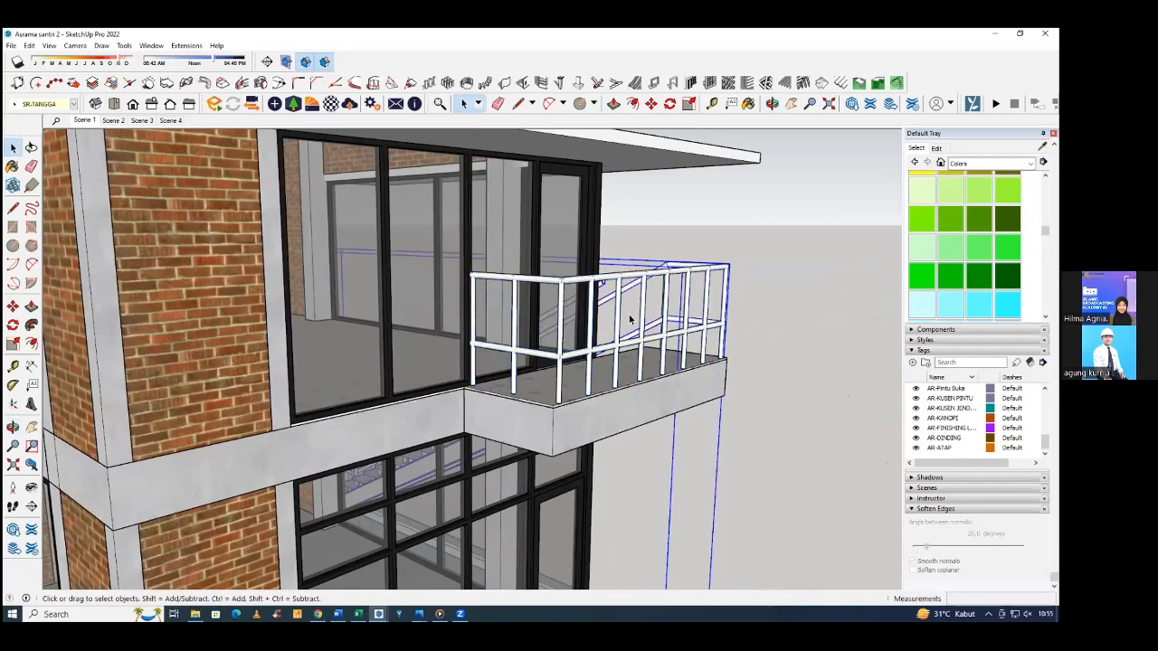
double_click(633, 352)
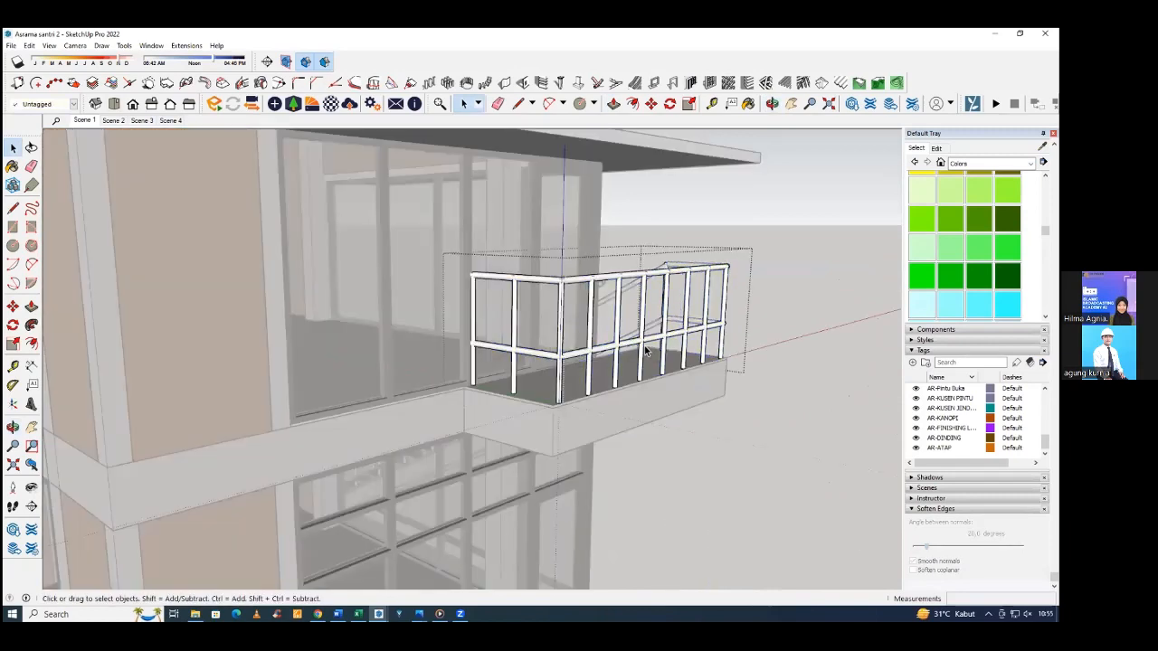
key(Escape)
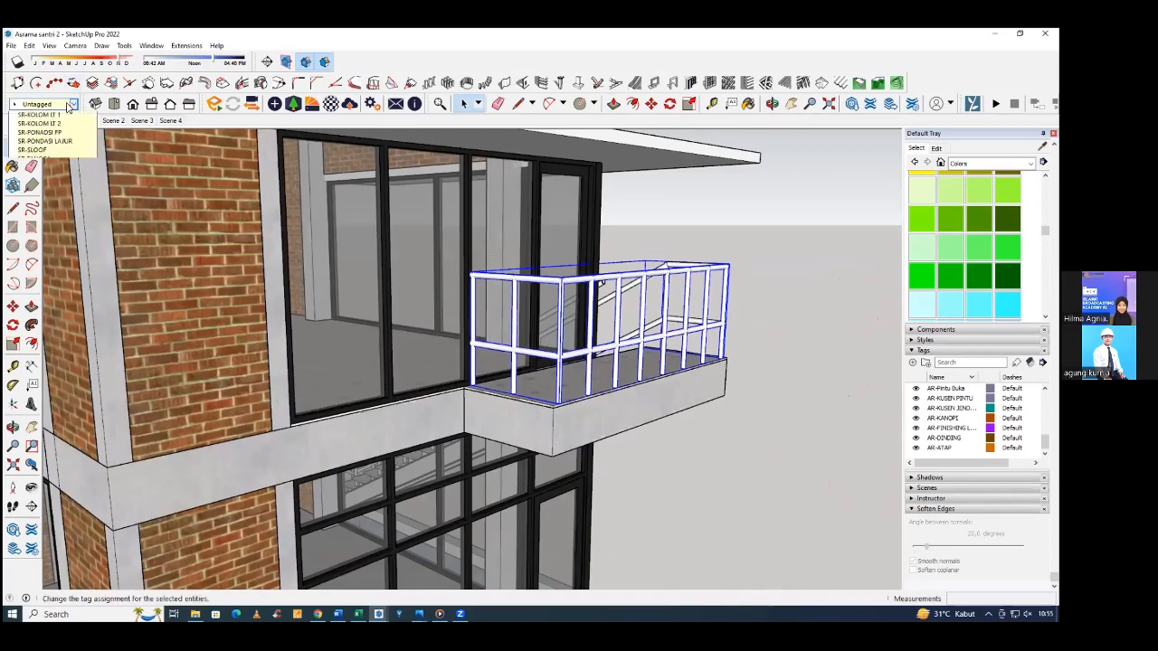
click(51, 196)
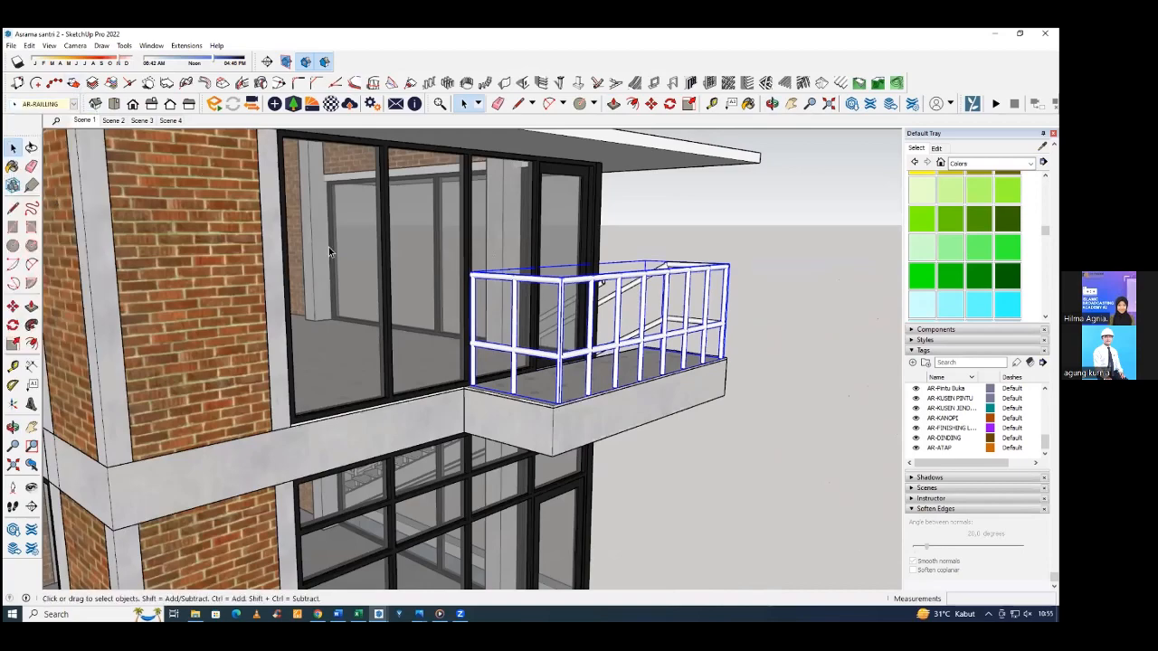
click(881, 213)
Paint the landing railing with Color M03.
middle_drag(554, 262, 533, 280)
scroll(533, 280, down, 7)
middle_drag(317, 278, 185, 316)
mouse_move(764, 263)
middle_down()
mouse_move(735, 281)
mouse_move(764, 265)
middle_up()
middle_drag(402, 288, 559, 274)
scroll(559, 274, up, 4)
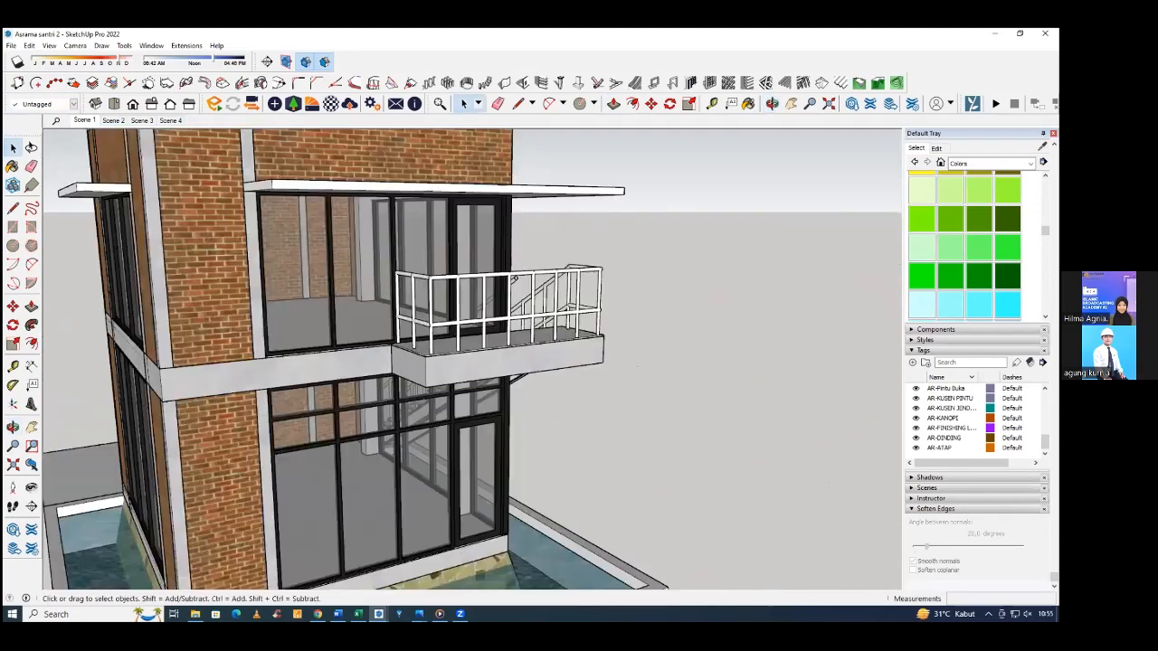
scroll(979, 262, down, 3)
click(979, 262)
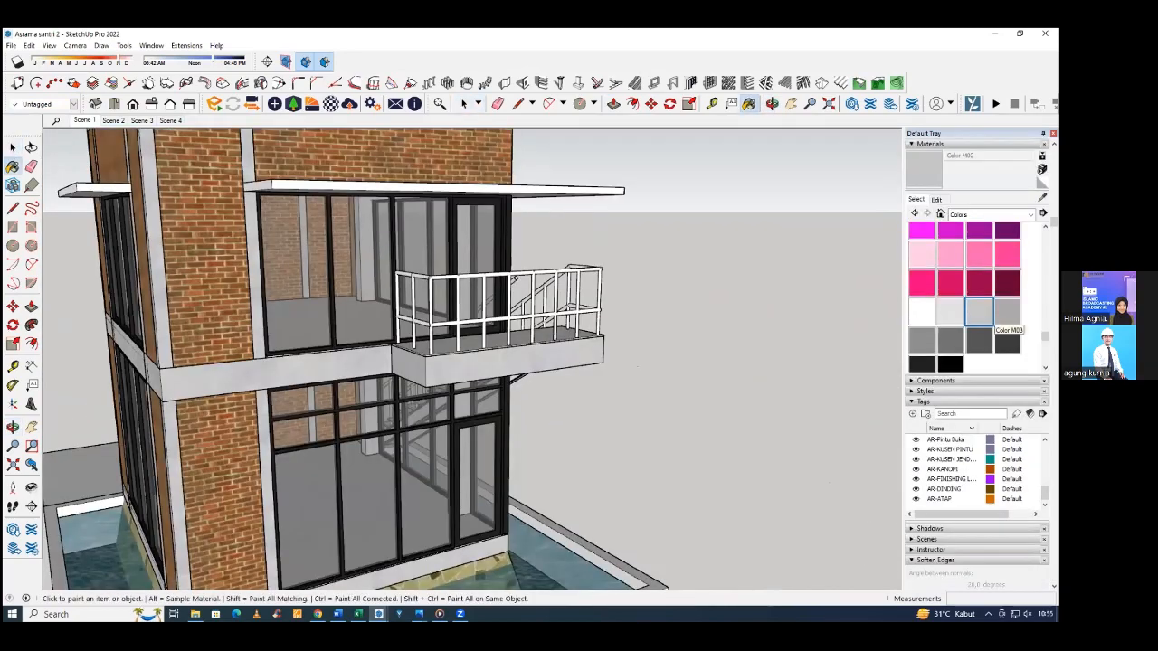
click(1007, 312)
click(593, 304)
Paint the staircase's handrails and lower rails with Color M03, working inside the stair group.
mouse_move(388, 323)
middle_down()
mouse_move(515, 287)
mouse_move(498, 277)
middle_up()
scroll(498, 277, up, 3)
mouse_move(296, 294)
middle_down()
mouse_move(194, 289)
mouse_move(336, 329)
mouse_move(348, 351)
mouse_move(414, 393)
middle_up()
scroll(340, 319, up, 1)
key(space)
triple_click(339, 320)
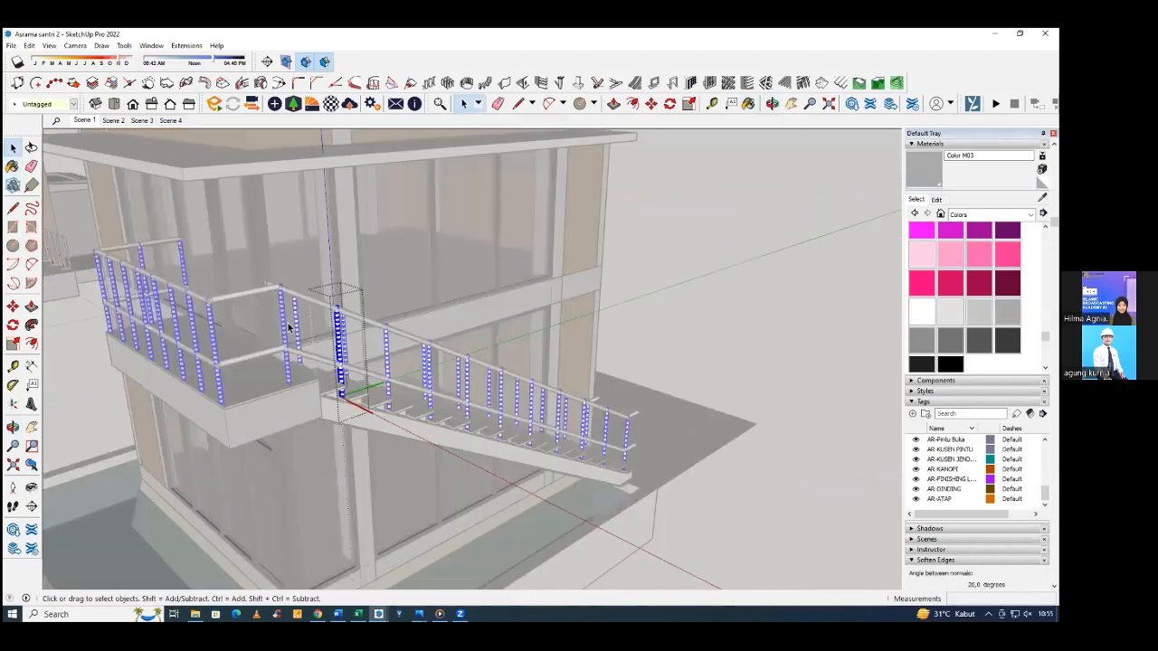
middle_drag(288, 318, 296, 302)
click(298, 298)
double_click(298, 298)
click(299, 297)
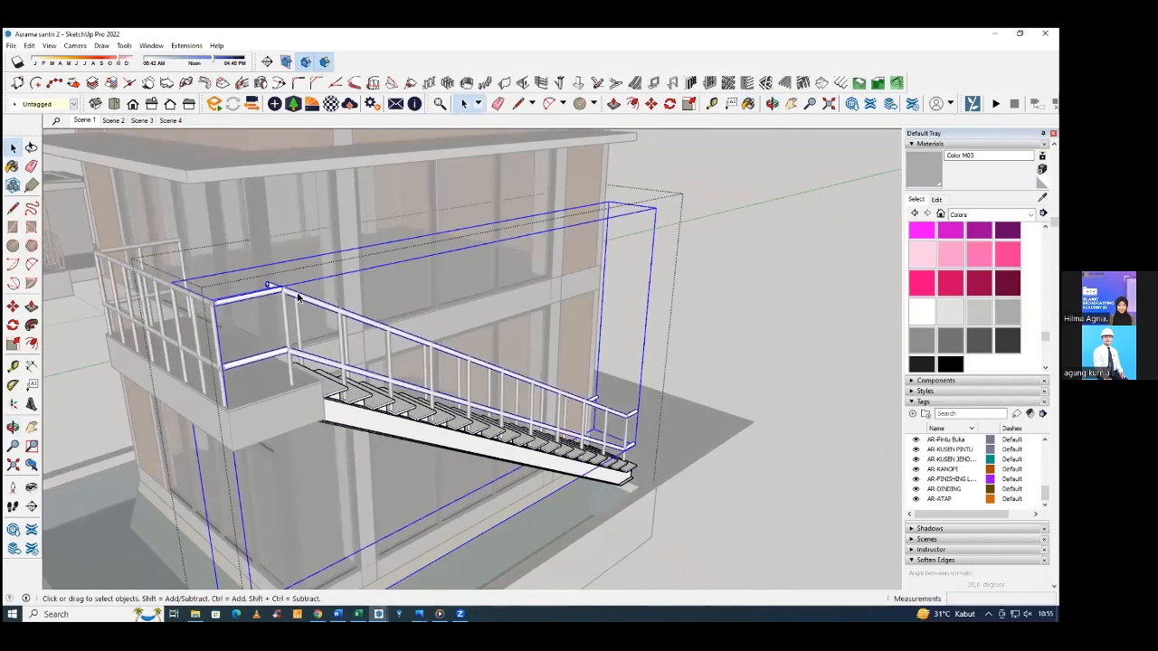
key(b)
click(296, 309)
middle_drag(297, 308, 312, 402)
key(space)
click(814, 308)
Examine the building's railings, pool and overall form beside the reference building.
middle_drag(577, 258, 762, 310)
scroll(702, 311, down, 5)
scroll(574, 356, up, 4)
scroll(574, 352, up, 2)
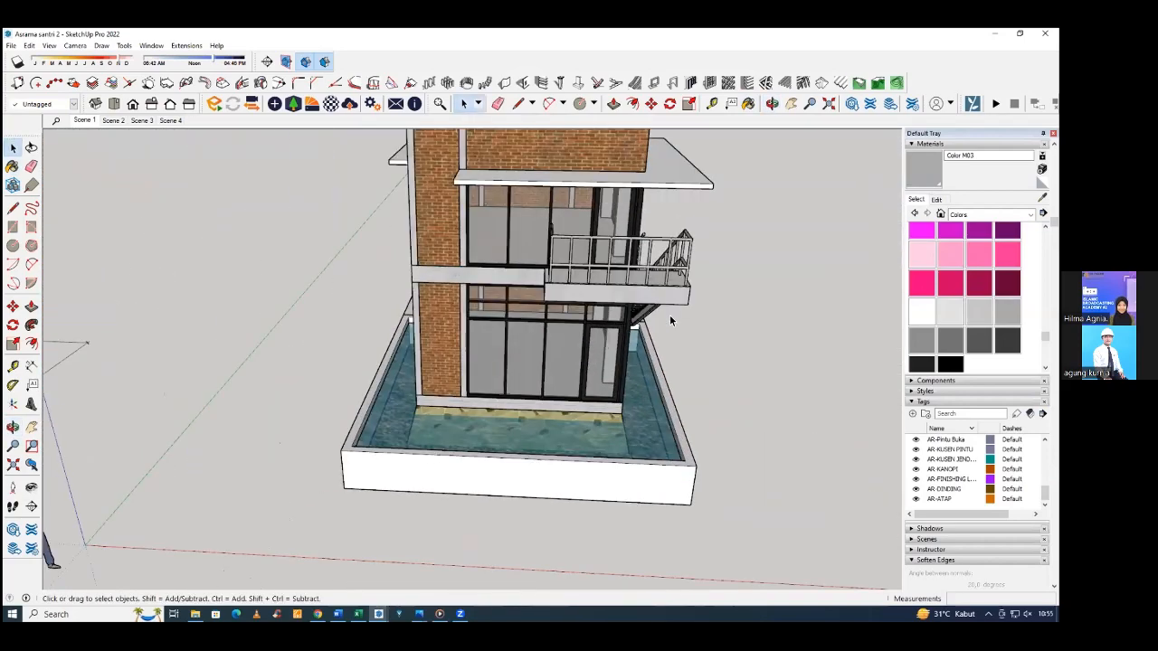
scroll(669, 315, down, 2)
middle_drag(670, 315, 634, 323)
scroll(675, 332, down, 5)
scroll(666, 337, up, 4)
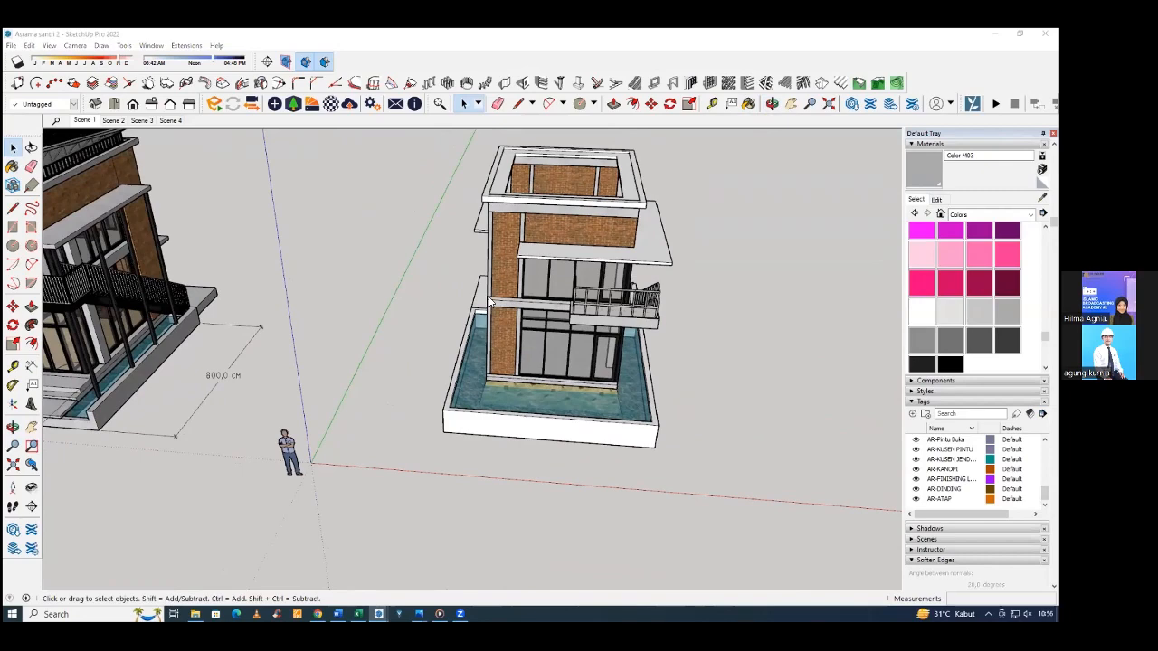
scroll(697, 261, down, 3)
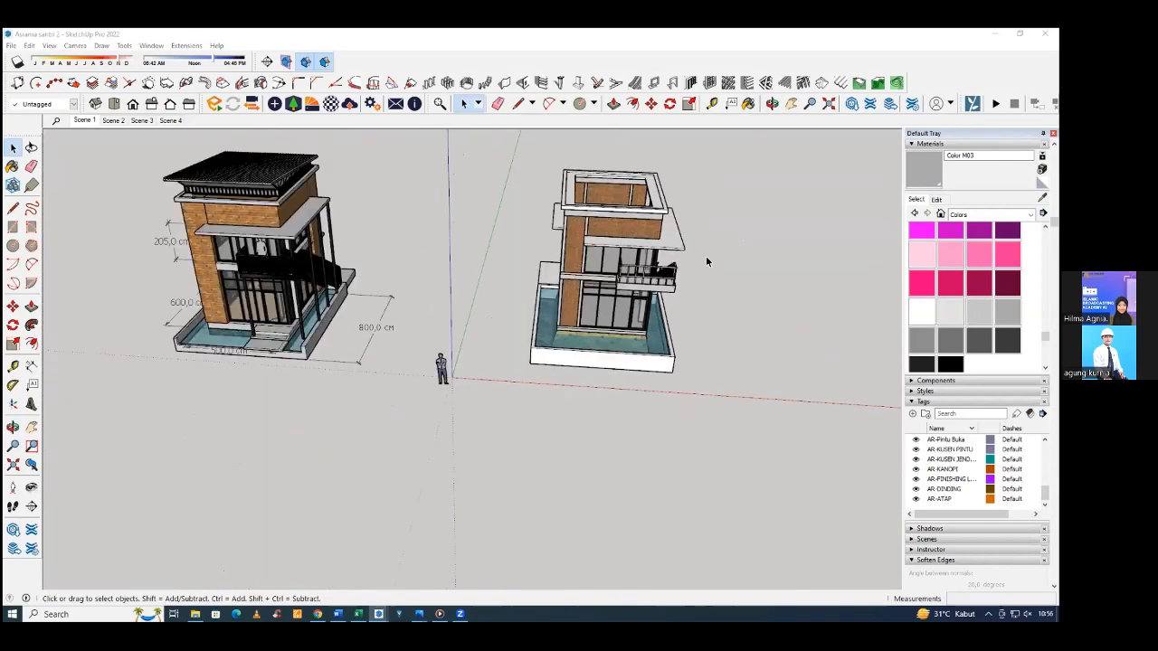
scroll(690, 347, up, 8)
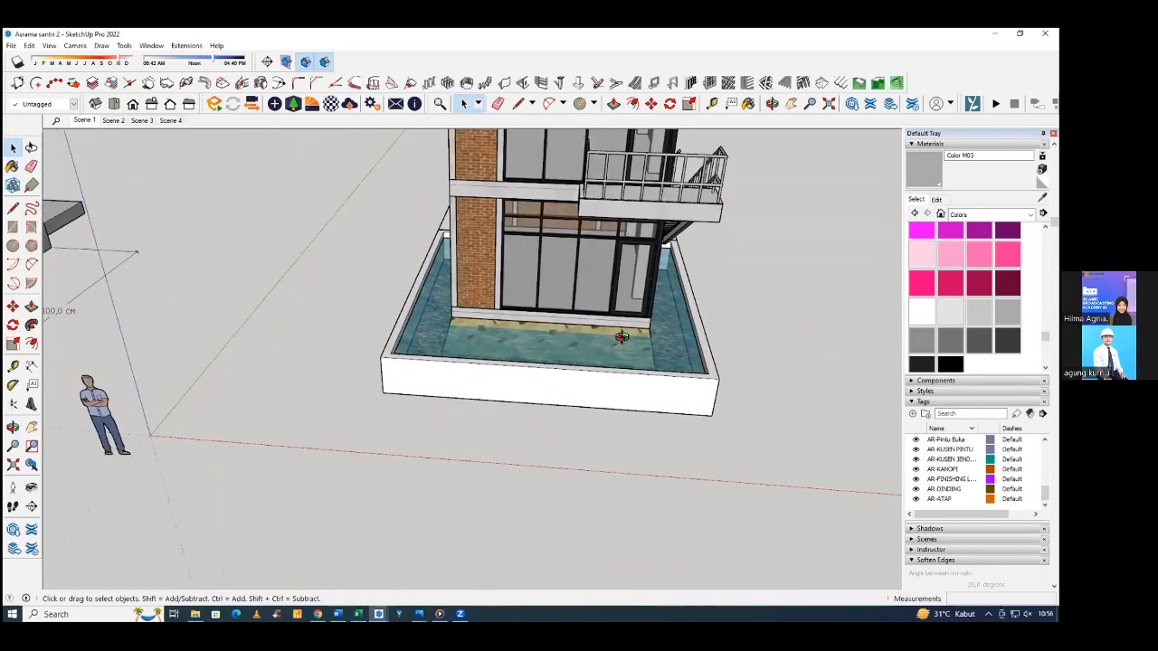
Start drawing a rectangle beside the pool building's base.
middle_drag(620, 369, 550, 463)
scroll(621, 349, up, 3)
key(r)
click(655, 332)
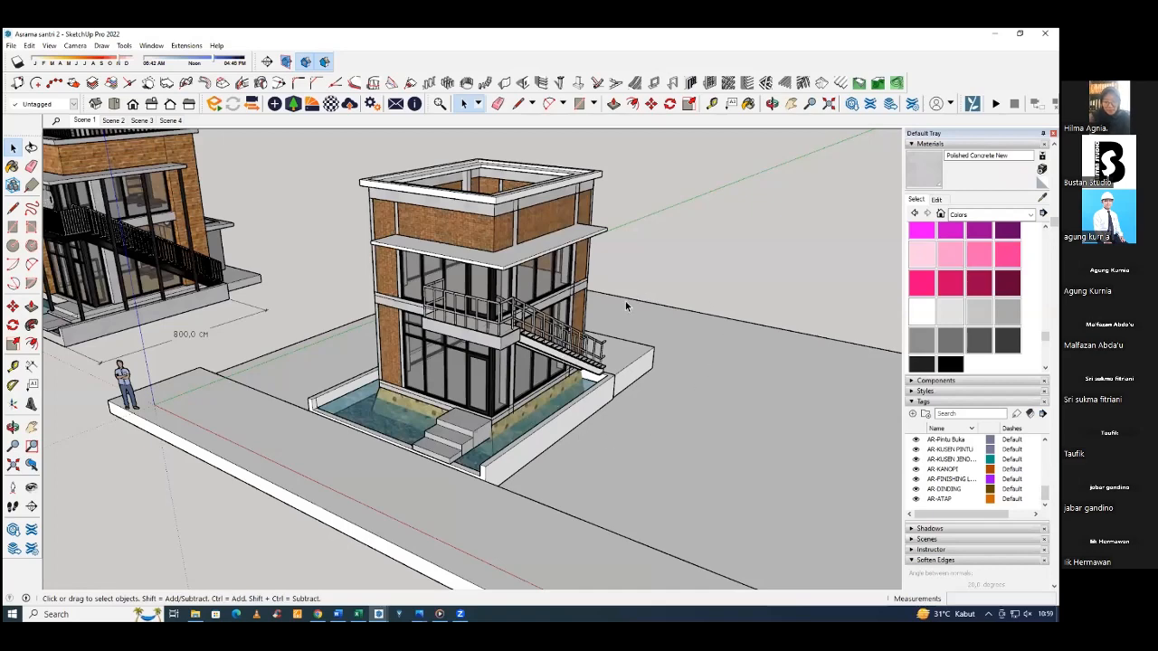
scroll(625, 306, down, 3)
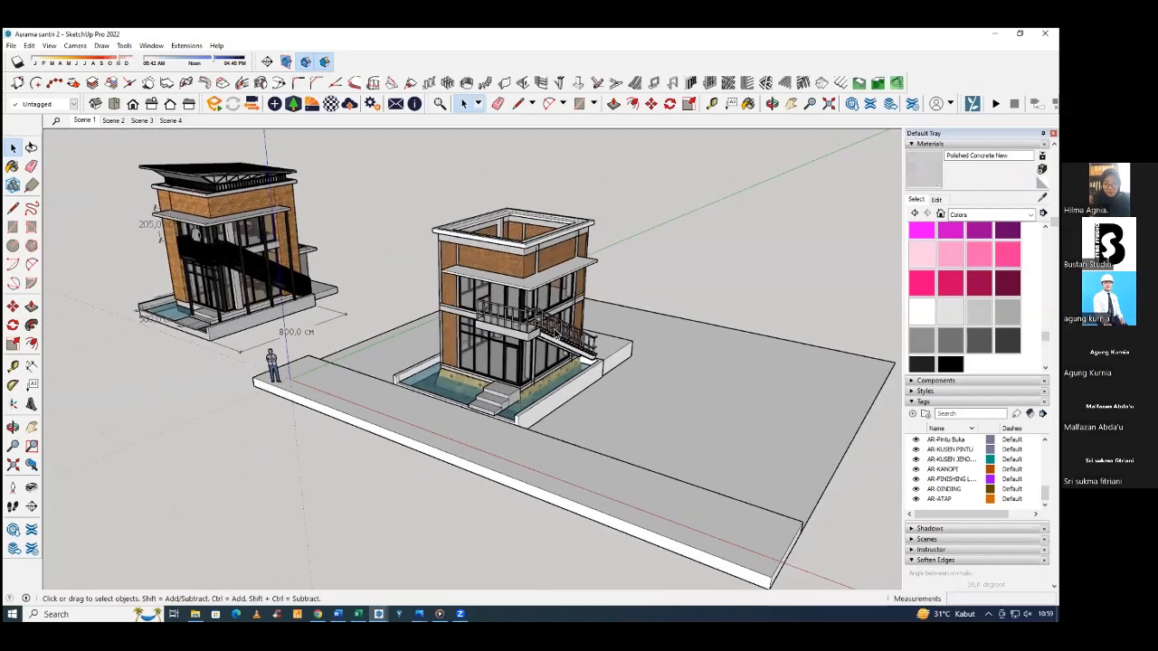
middle_drag(556, 330, 477, 223)
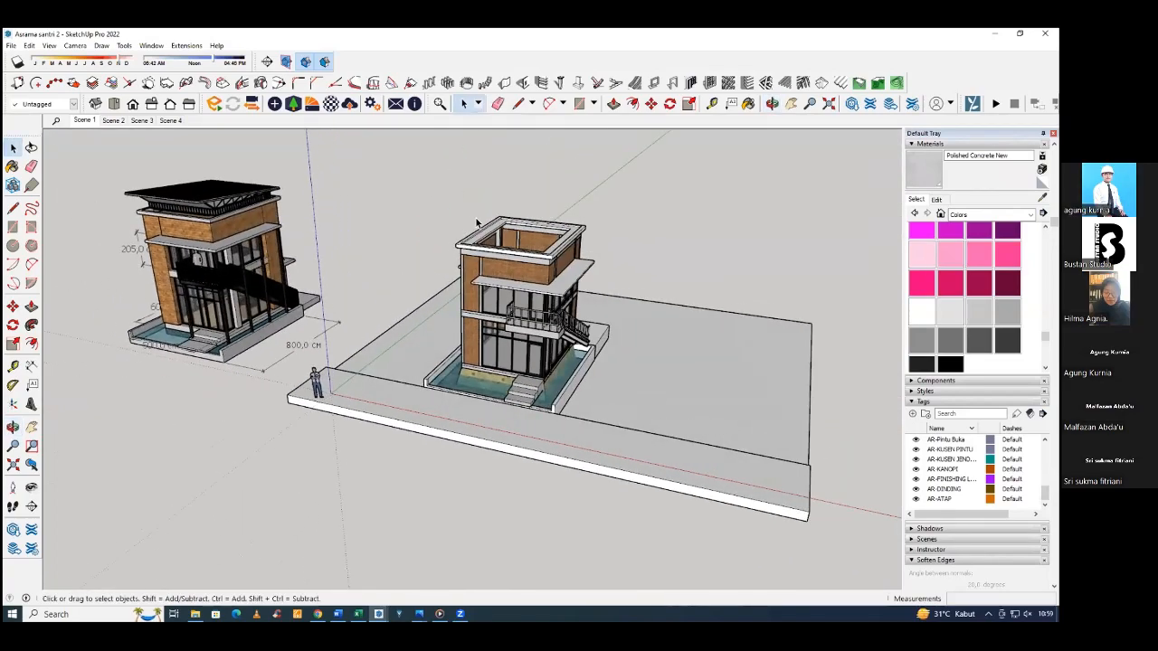
Close the pool building's roof opening with a 400 × 500 cm rectangle drawn between its opposite inner corners.
scroll(508, 265, up, 5)
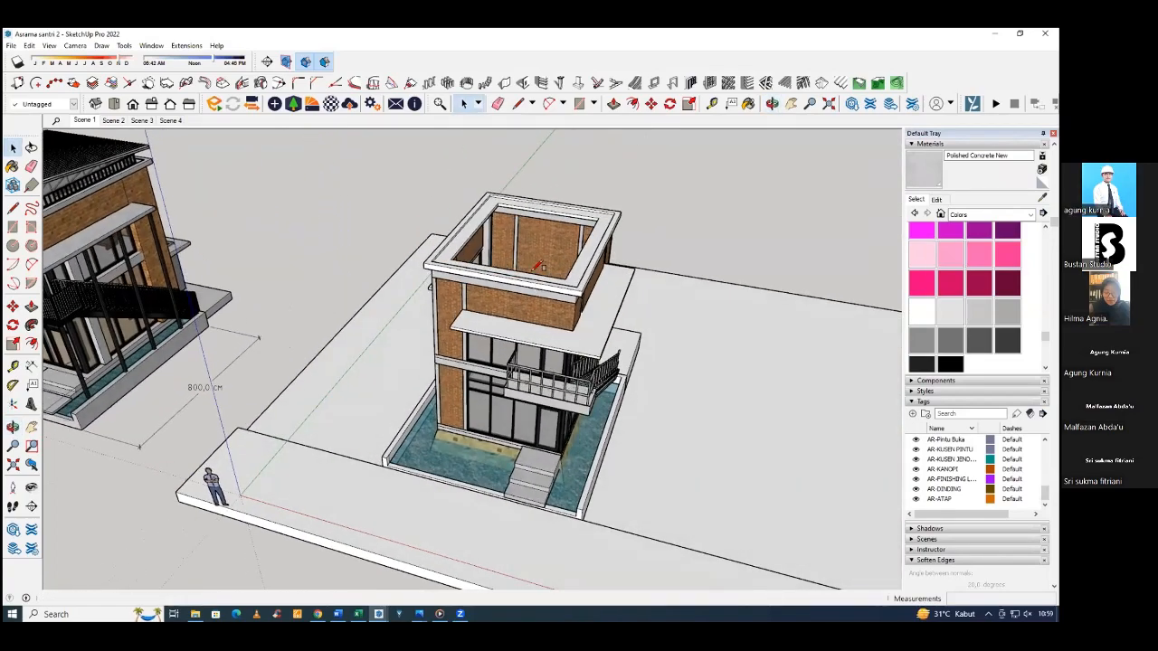
key(r)
scroll(538, 264, up, 4)
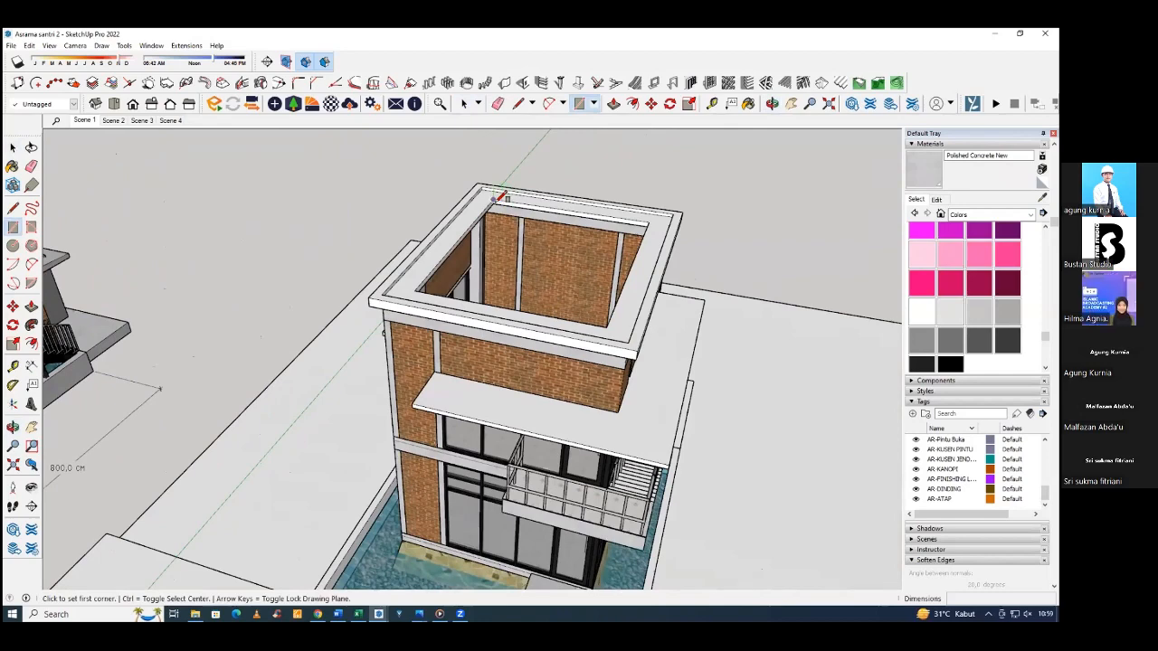
click(493, 198)
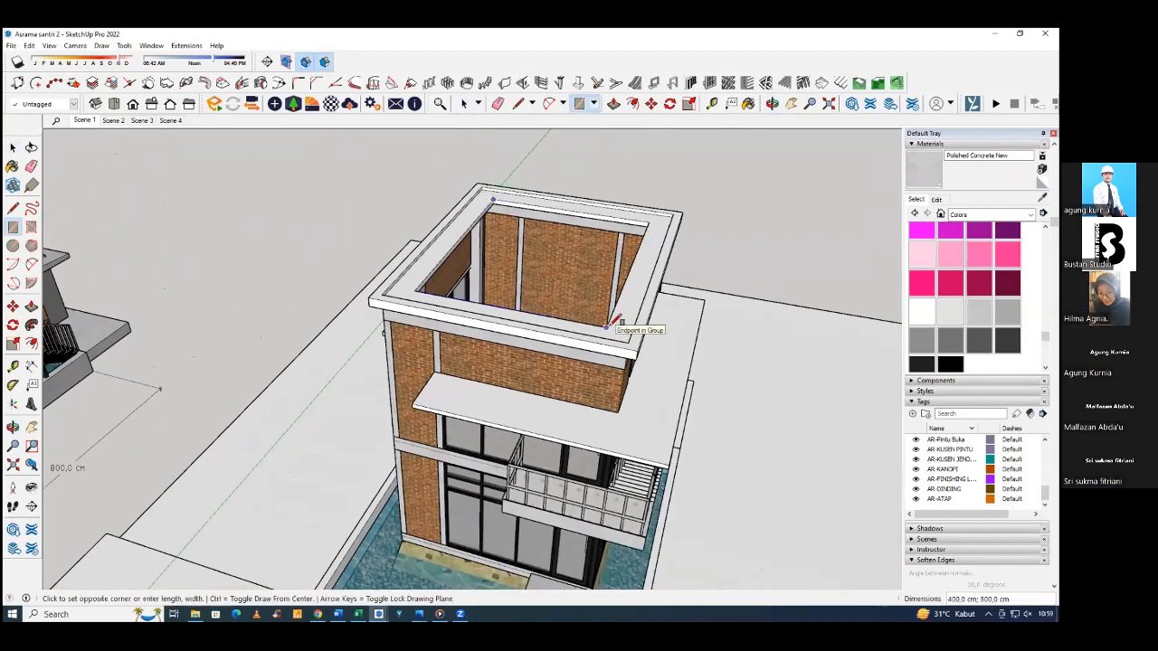
click(607, 325)
middle_drag(607, 324, 465, 310)
key(space)
click(465, 311)
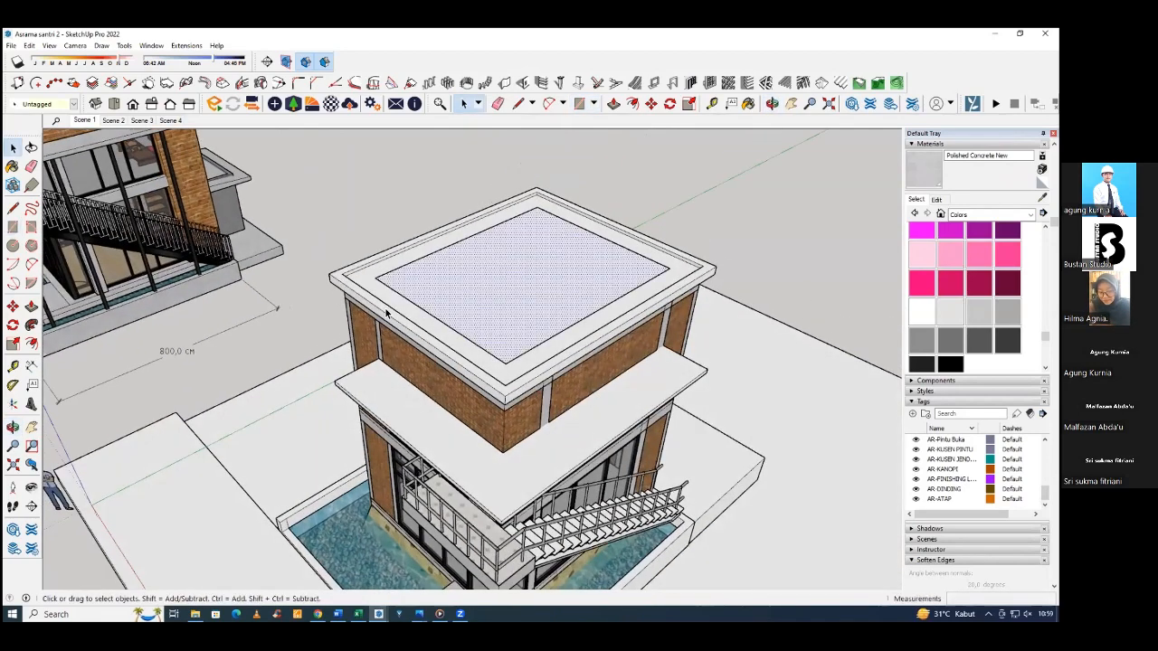
Offset the roof face's outline outward and extrude the resulting rim 40 cm upward as a parapet.
double_click(383, 305)
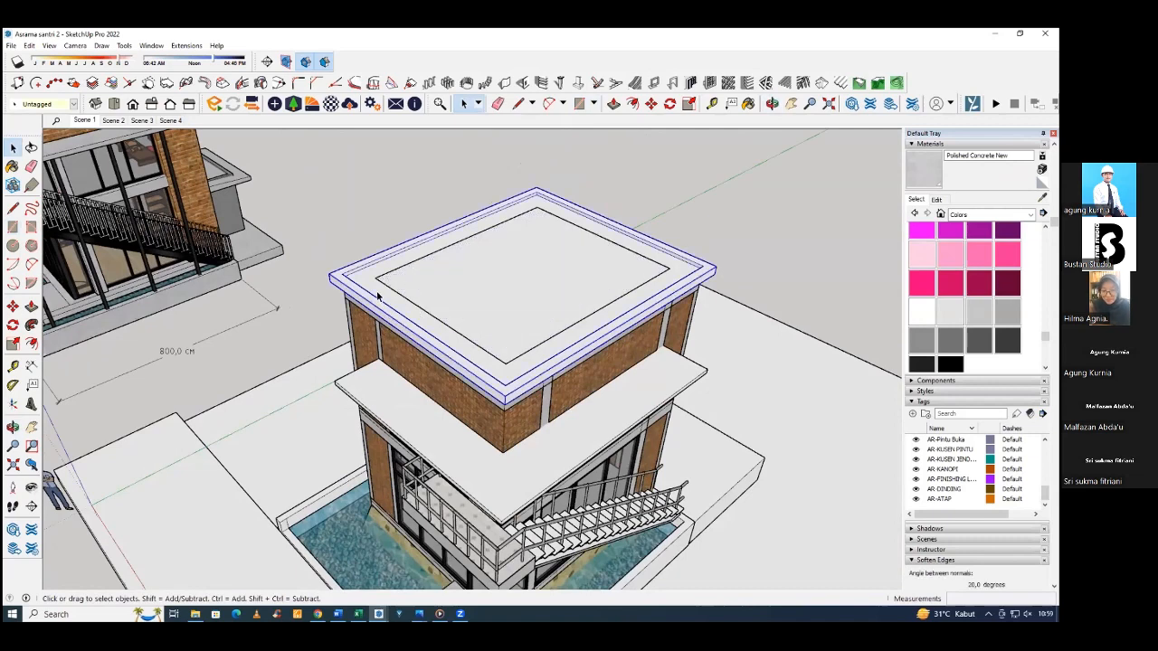
click(418, 280)
middle_drag(419, 280, 404, 295)
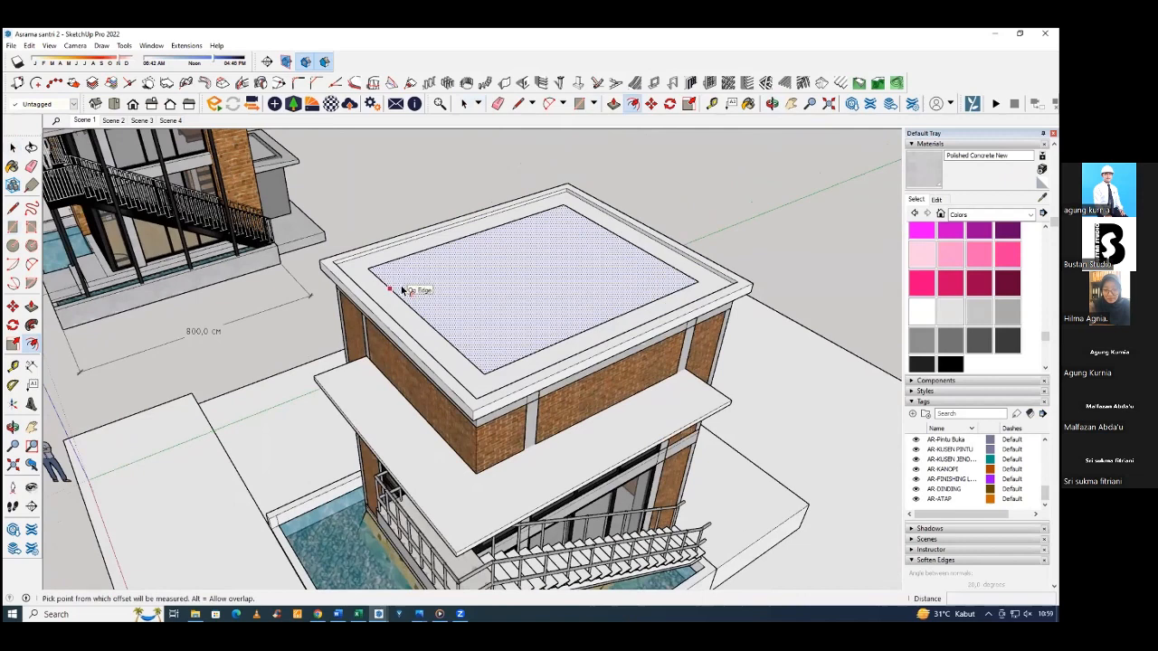
scroll(384, 296, up, 3)
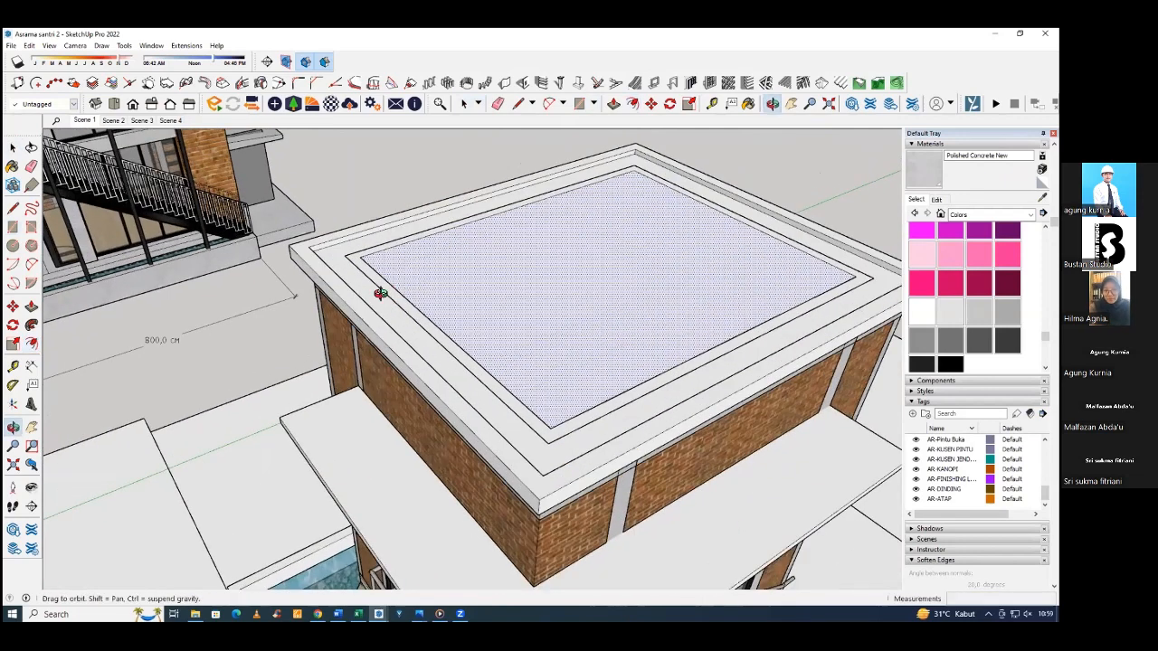
click(389, 295)
key(p)
click(396, 289)
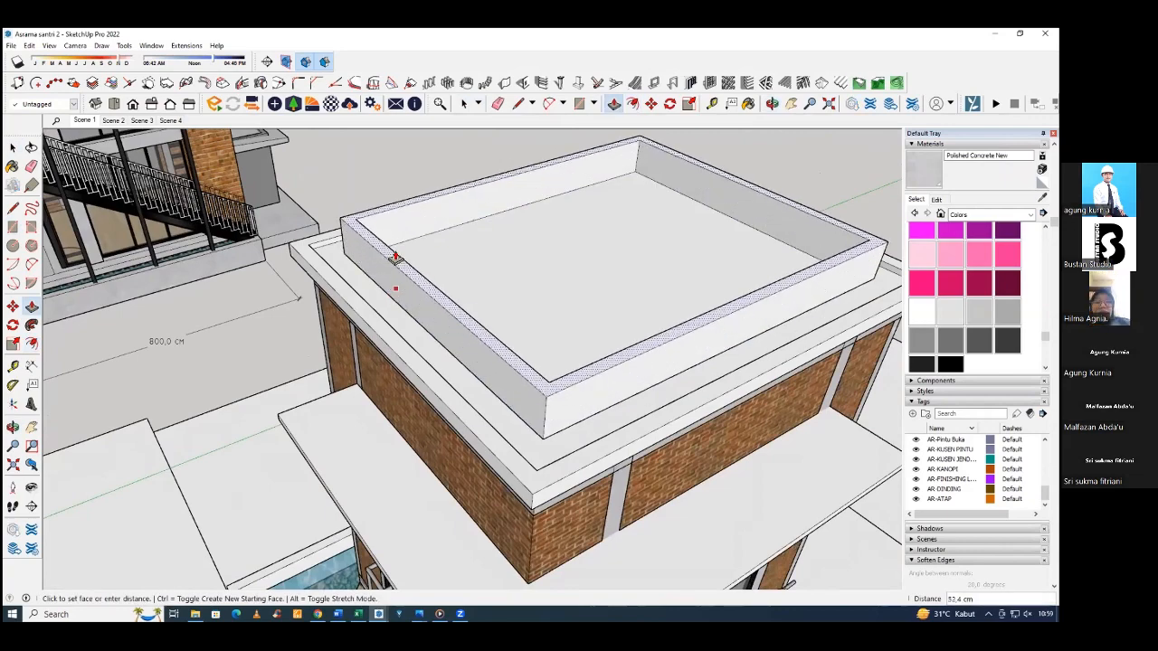
scroll(407, 271, down, 3)
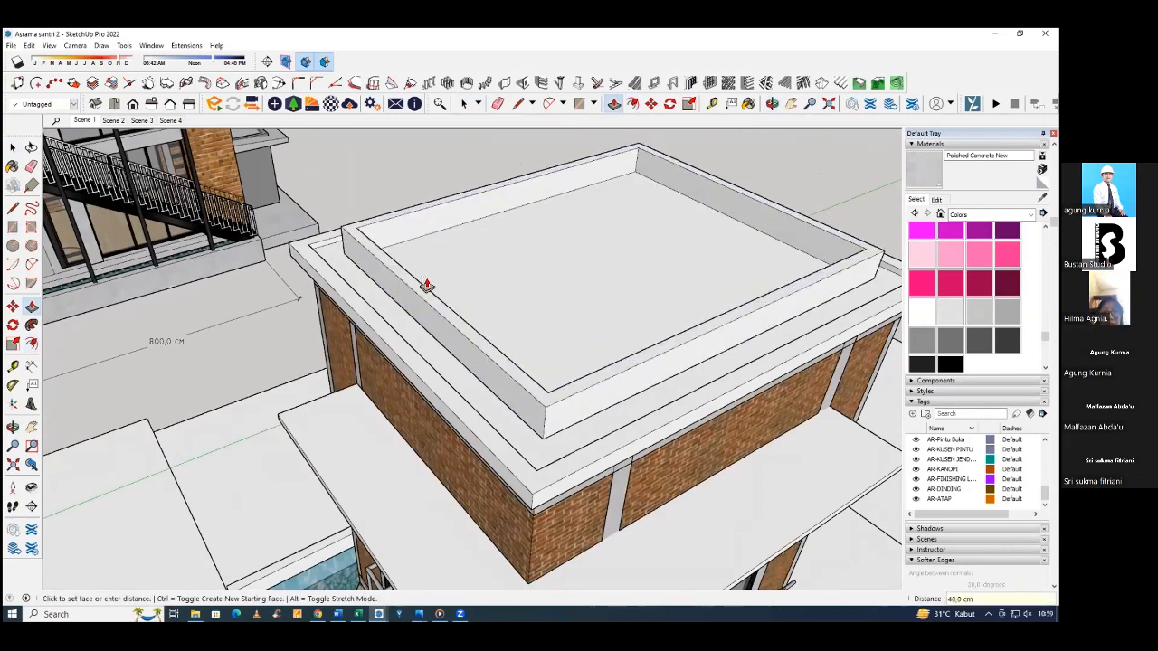
Measure the height of the slatted band beneath the reference building's sloped roof.
middle_drag(426, 286, 798, 293)
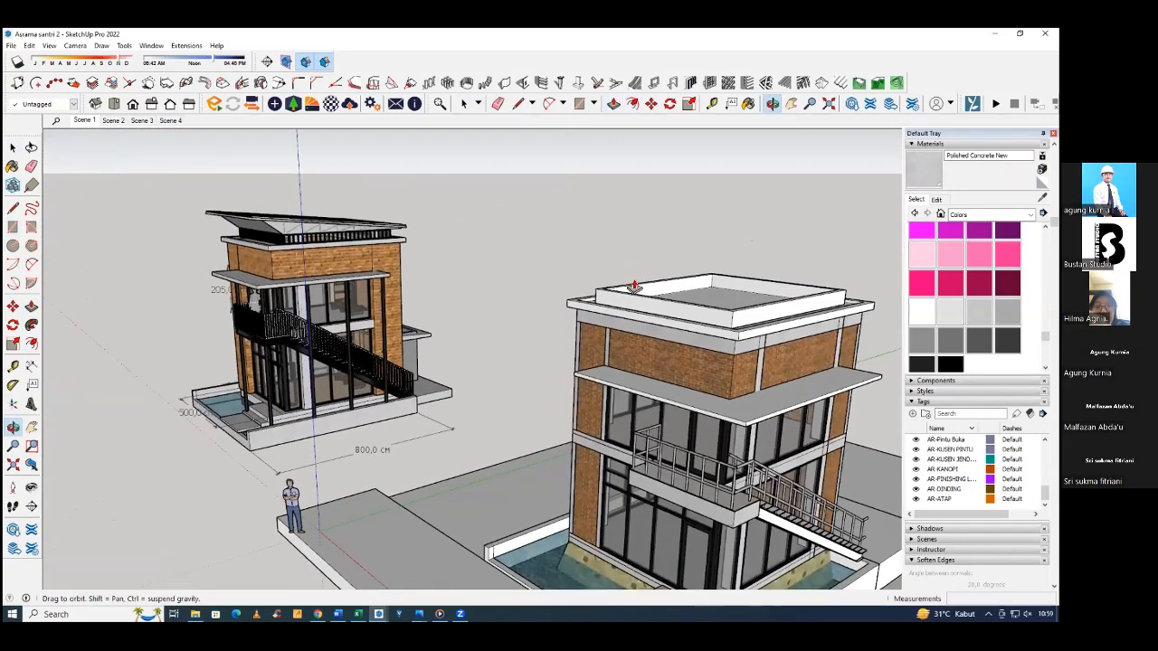
middle_drag(634, 284, 724, 288)
middle_drag(176, 263, 217, 265)
scroll(219, 264, up, 6)
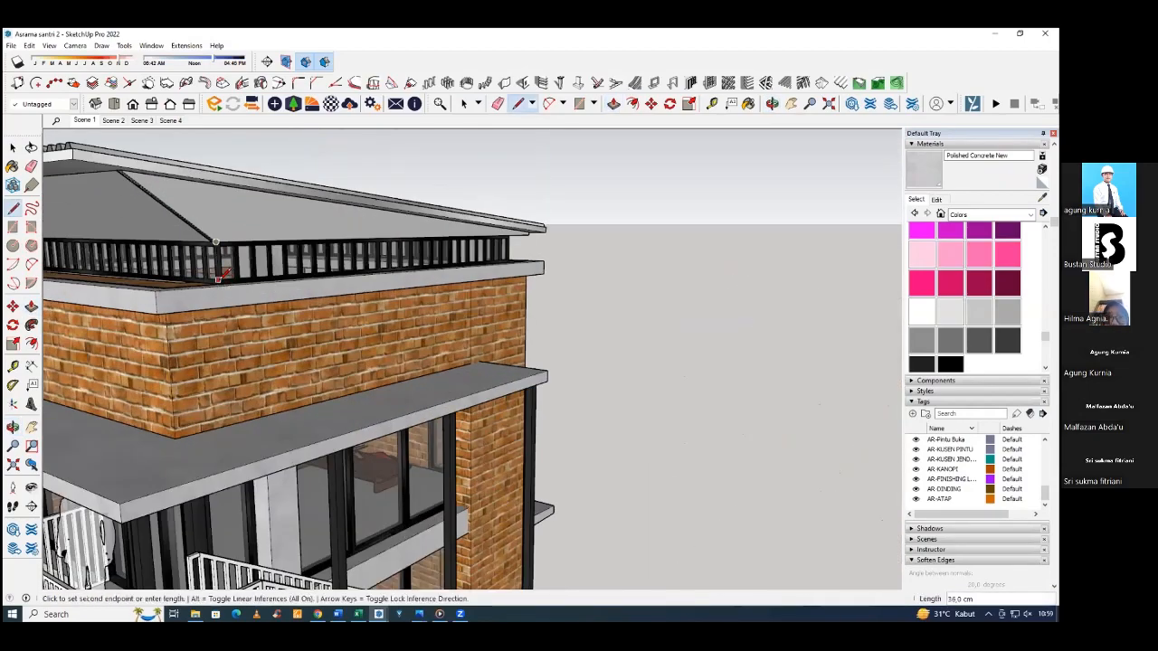
key(space)
Make the raised parapet rim on the pool building's roof a group.
scroll(218, 277, down, 5)
middle_drag(579, 294, 547, 342)
scroll(550, 341, up, 5)
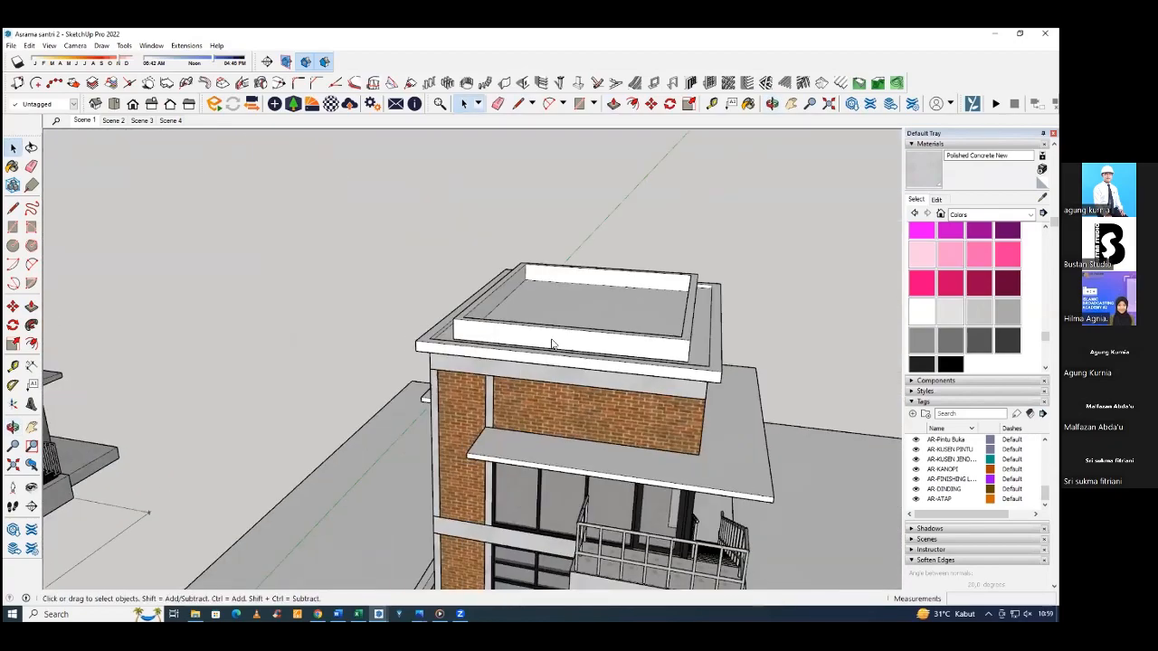
right_click(570, 348)
click(589, 438)
Draw a 430 × 530 cm rectangle over the top of the parapet, from corner to corner.
scroll(558, 281, down, 5)
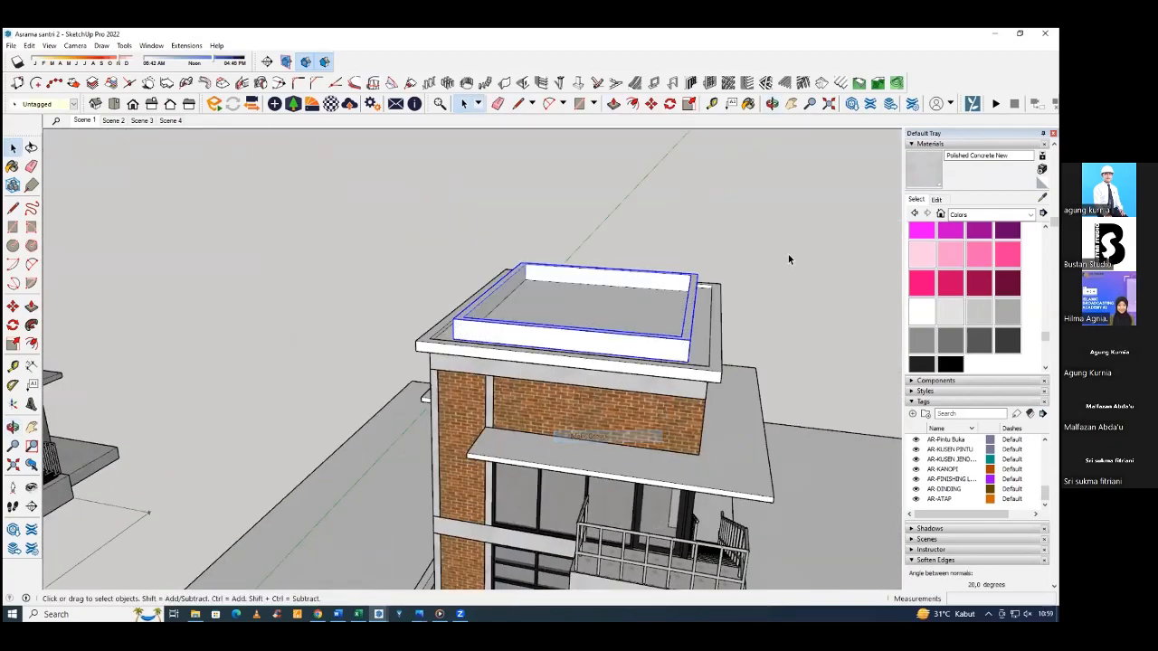
mouse_move(558, 280)
middle_down()
mouse_move(535, 253)
mouse_move(414, 283)
mouse_move(405, 351)
mouse_move(568, 295)
middle_up()
key(r)
scroll(571, 281, up, 4)
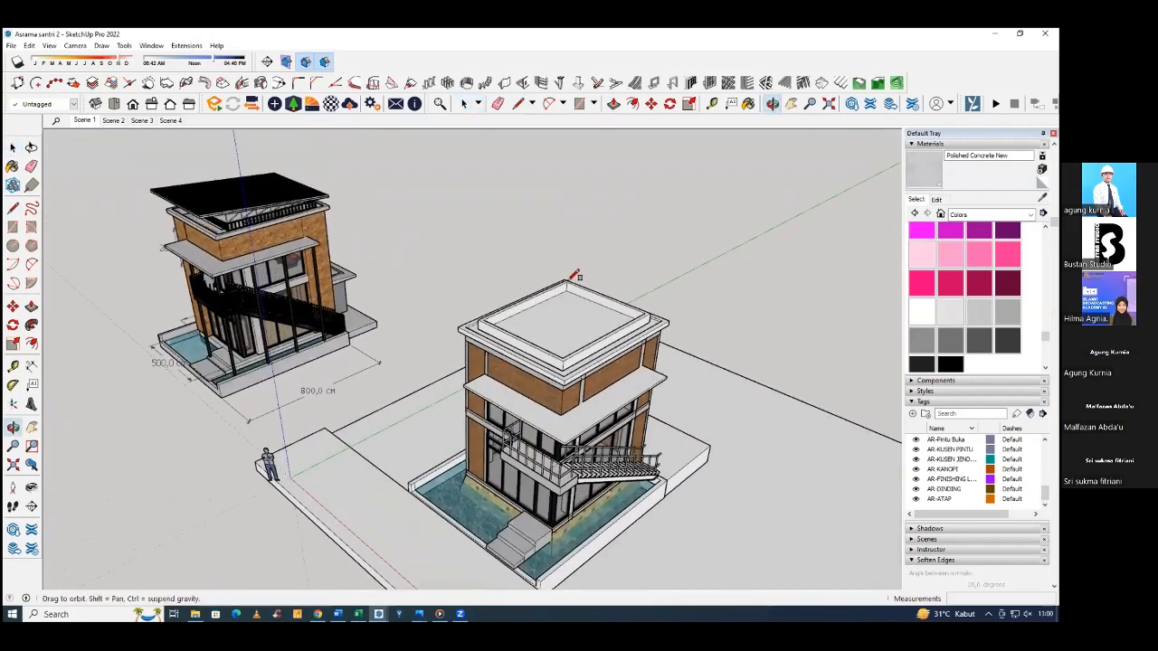
click(567, 281)
middle_drag(540, 363, 531, 362)
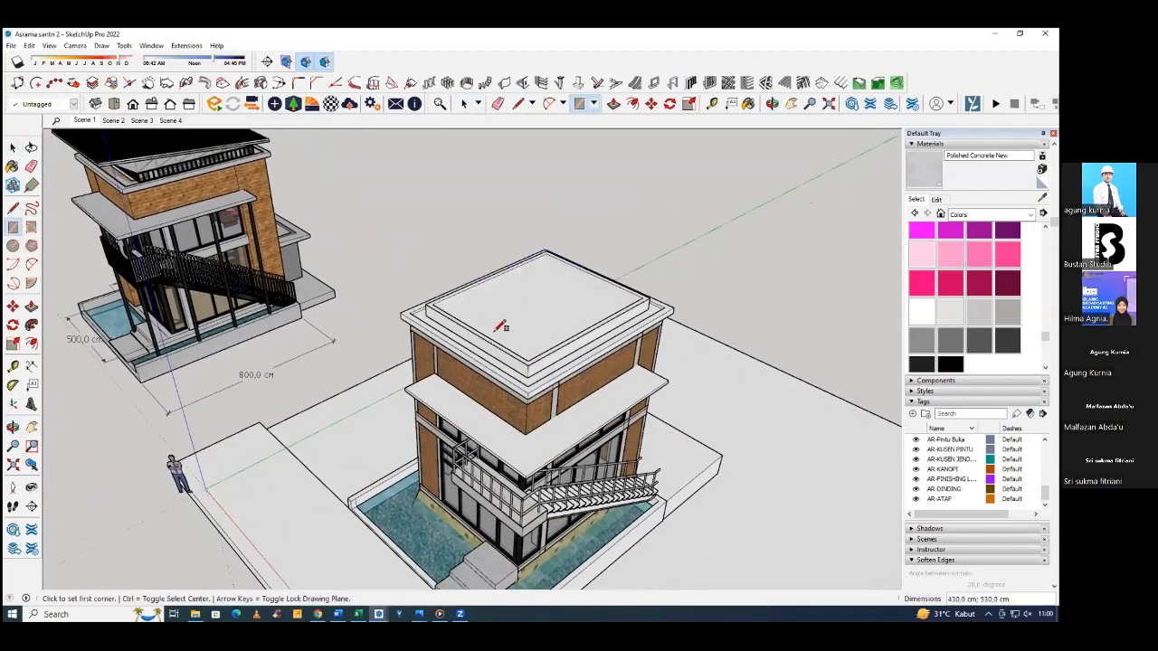
middle_drag(500, 326, 496, 336)
Offset the face on top of the parapet outward to form the roof overhang.
key(space)
middle_drag(568, 366, 548, 316)
click(546, 314)
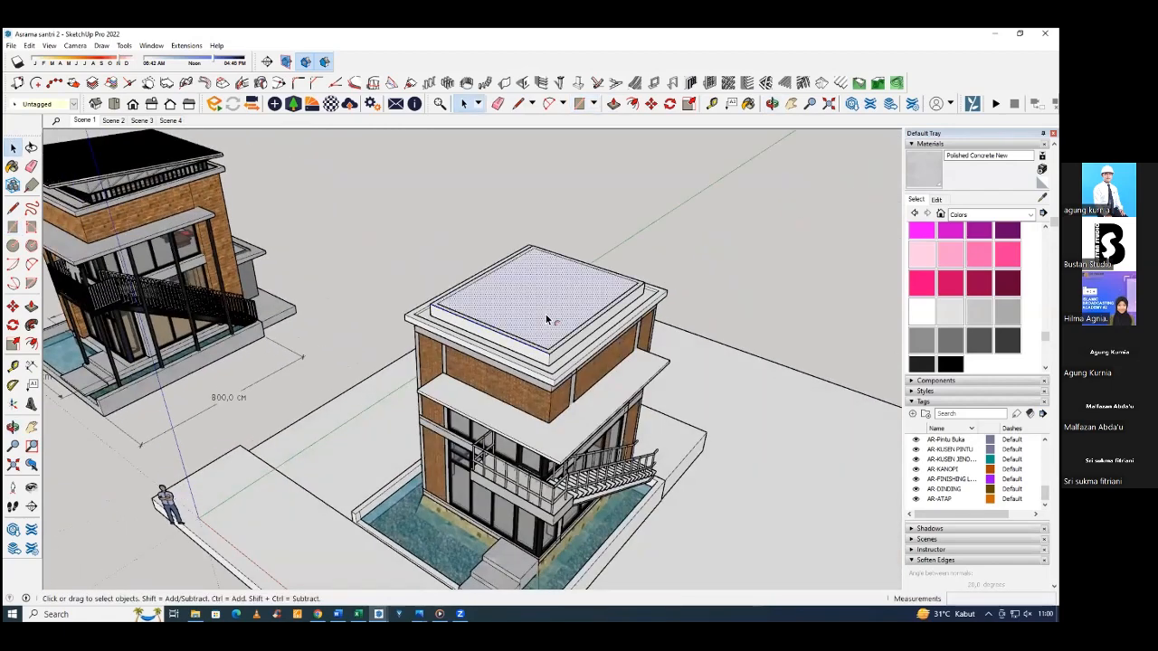
key(f)
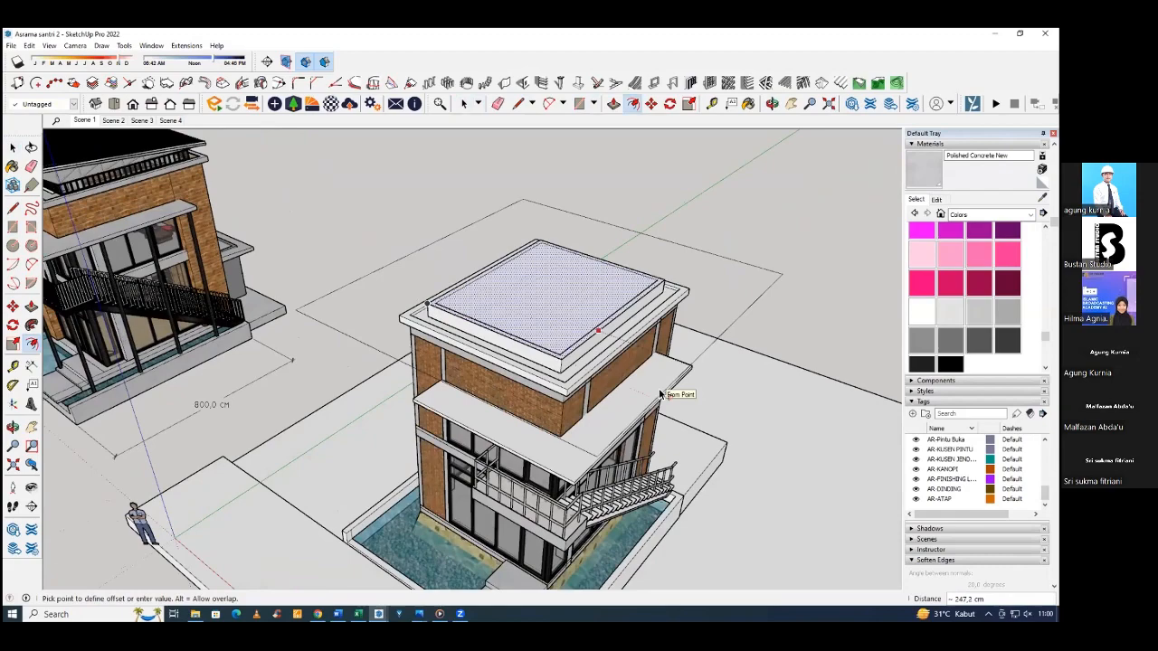
text(200)
key(Return)
middle_drag(582, 348, 418, 316)
click(401, 292)
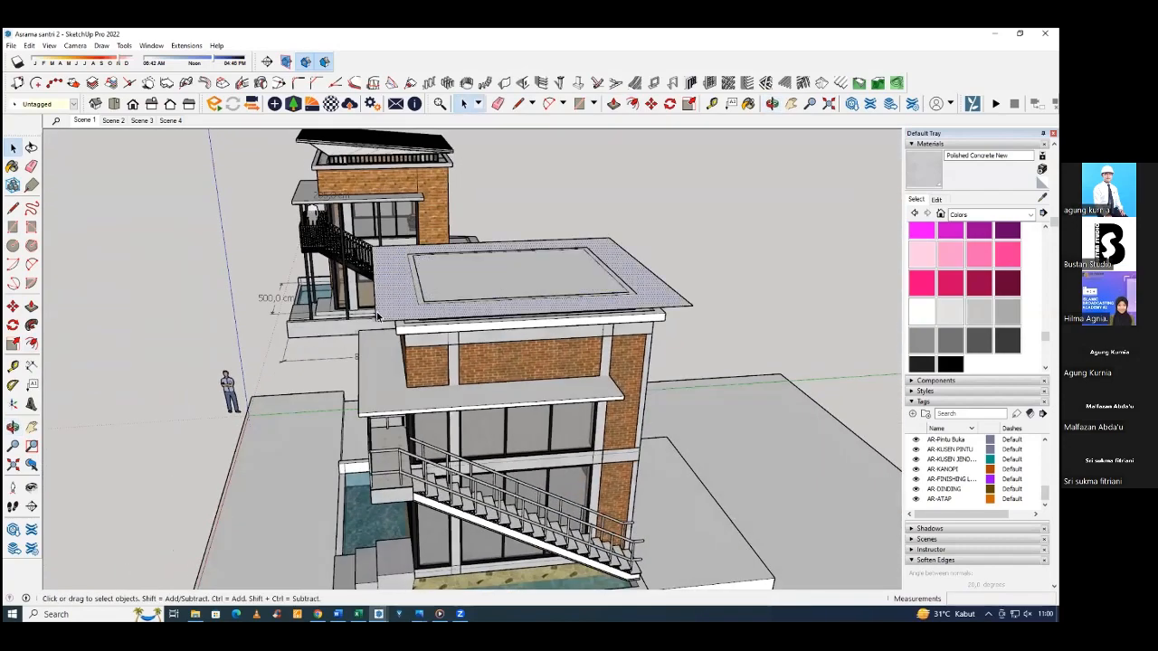
click(385, 278)
mouse_move(386, 277)
middle_down()
mouse_move(367, 241)
mouse_move(380, 224)
mouse_move(390, 294)
middle_up()
key(m)
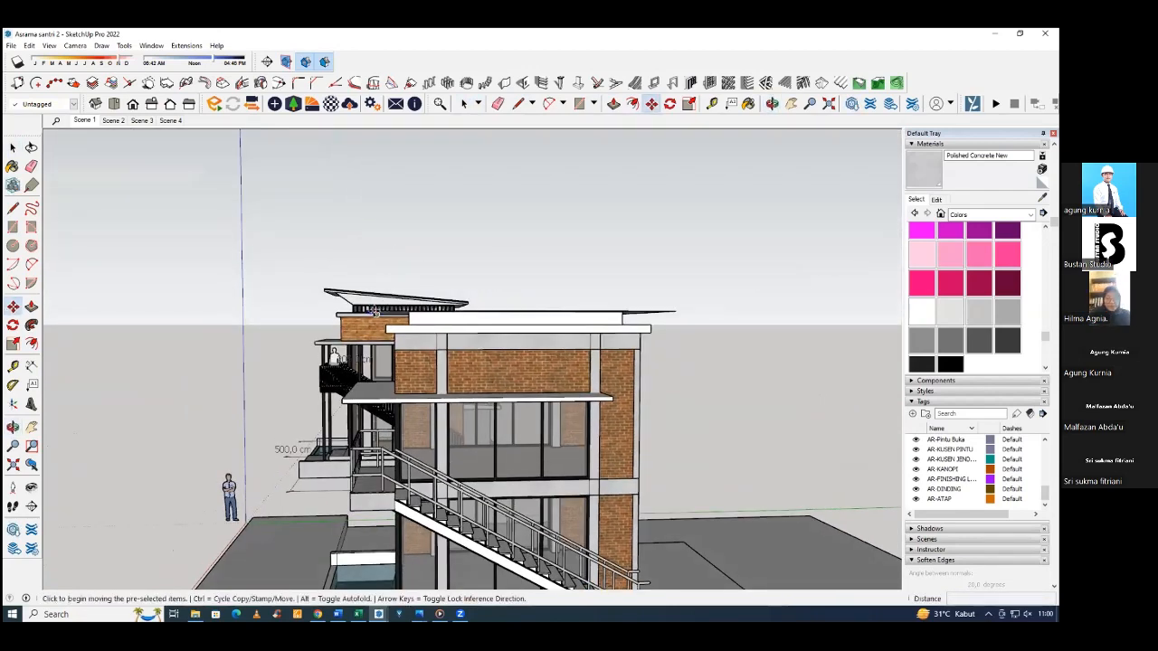
click(374, 311)
key(alt)
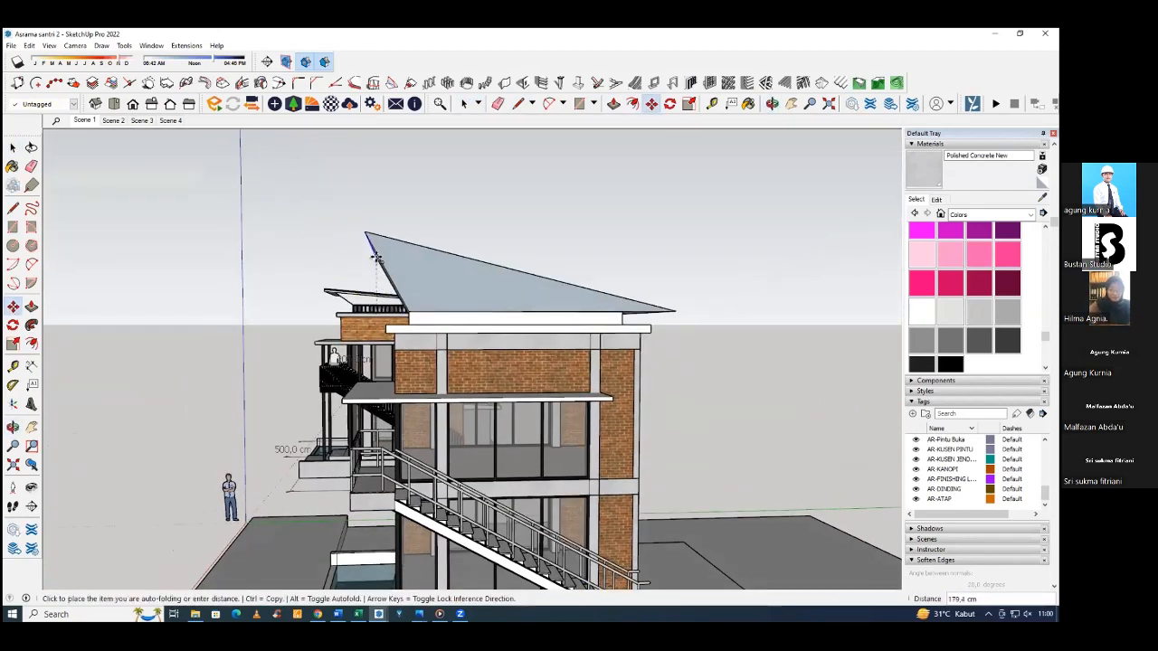
middle_drag(377, 257, 347, 394)
middle_drag(378, 294, 370, 267)
click(370, 222)
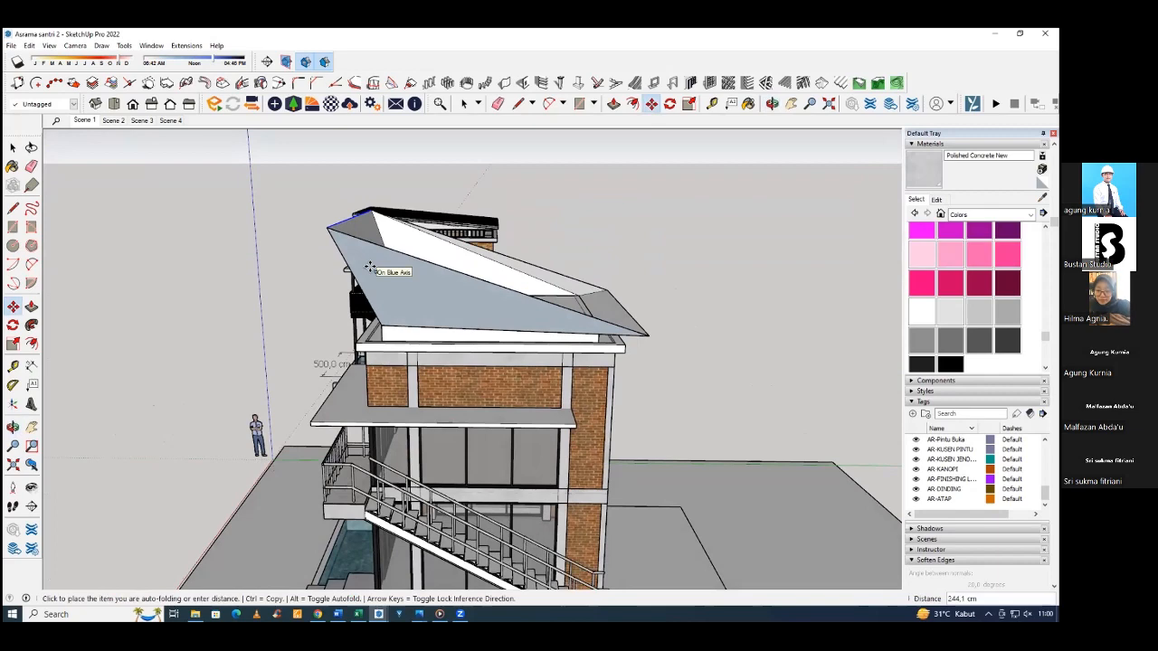
key(space)
middle_drag(370, 267, 382, 333)
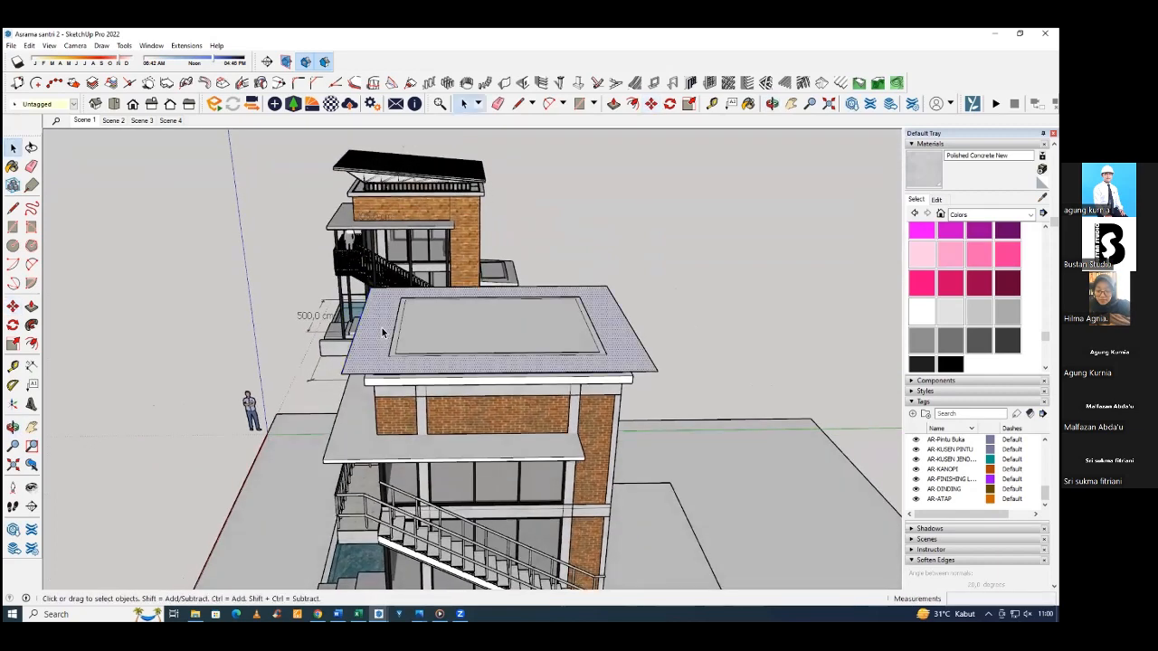
Raise the overhang's outer edge on the entrance side 50 cm vertically with Autofold to slope the roof.
click(444, 328)
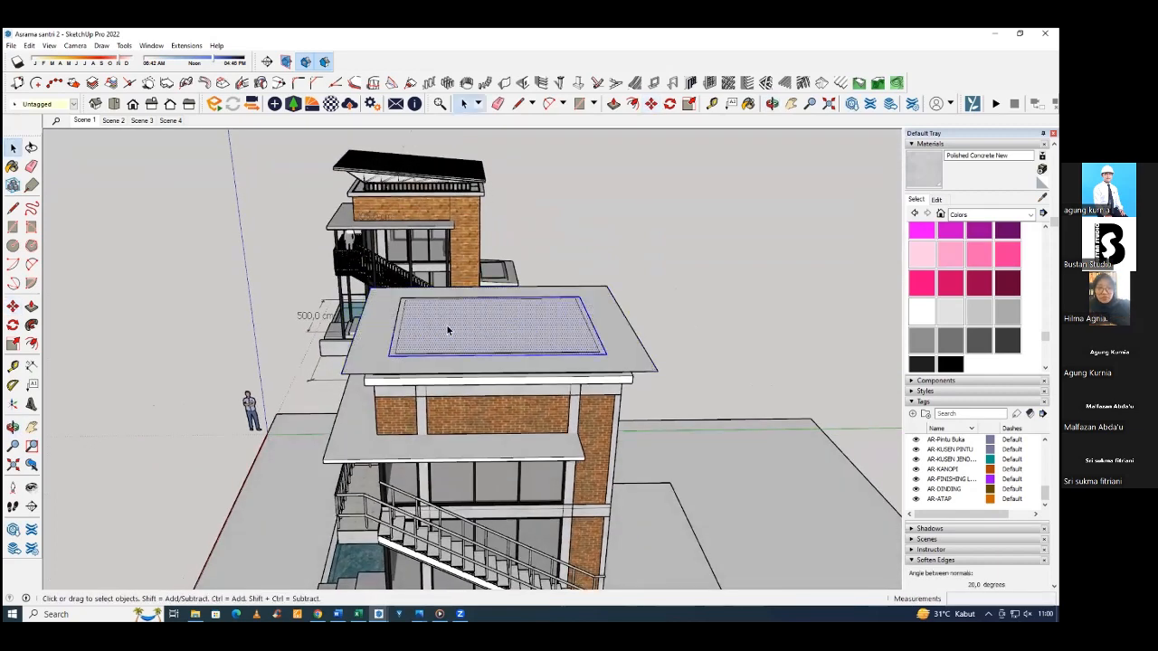
click(367, 342)
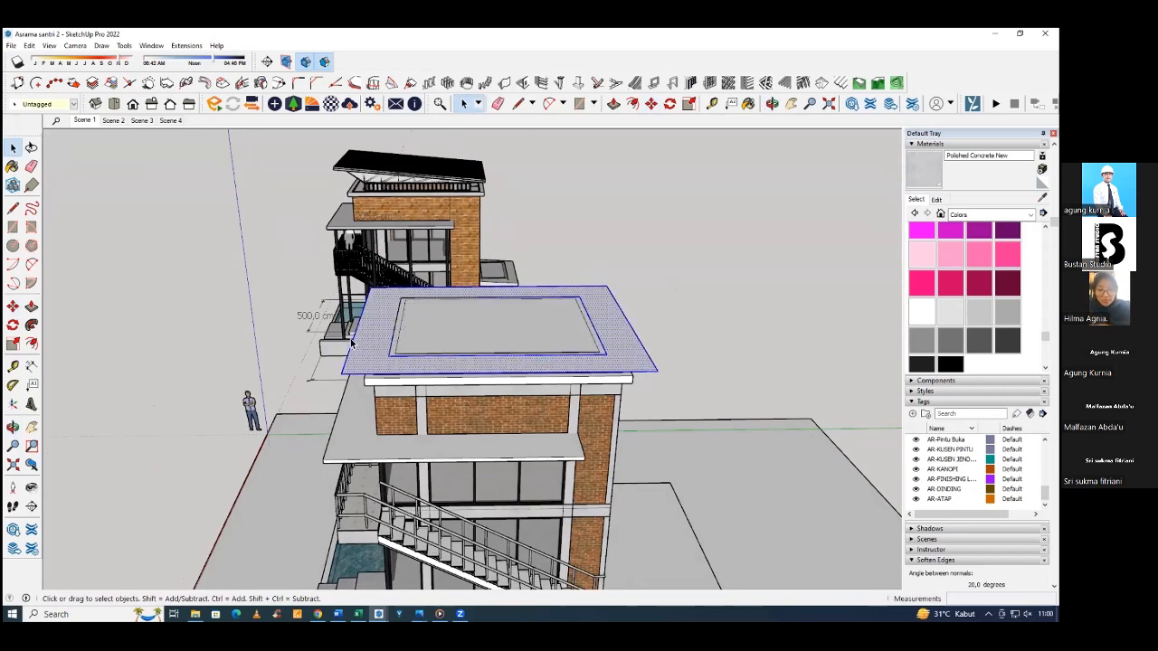
middle_drag(354, 345, 335, 264)
key(m)
click(335, 262)
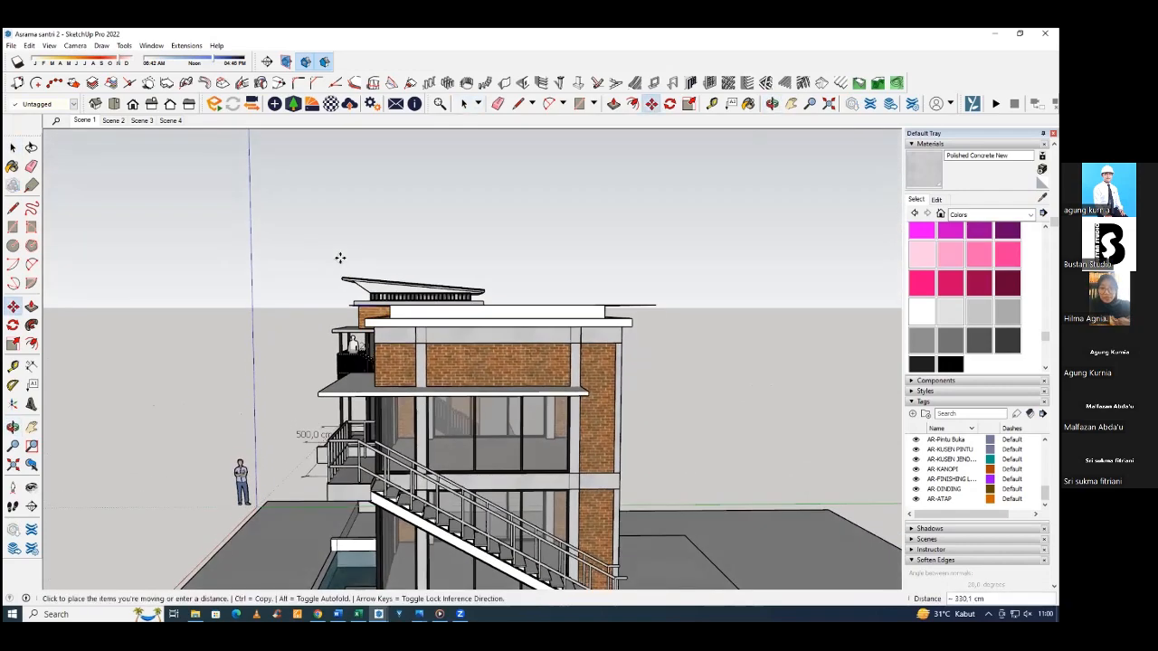
middle_drag(343, 222, 532, 189)
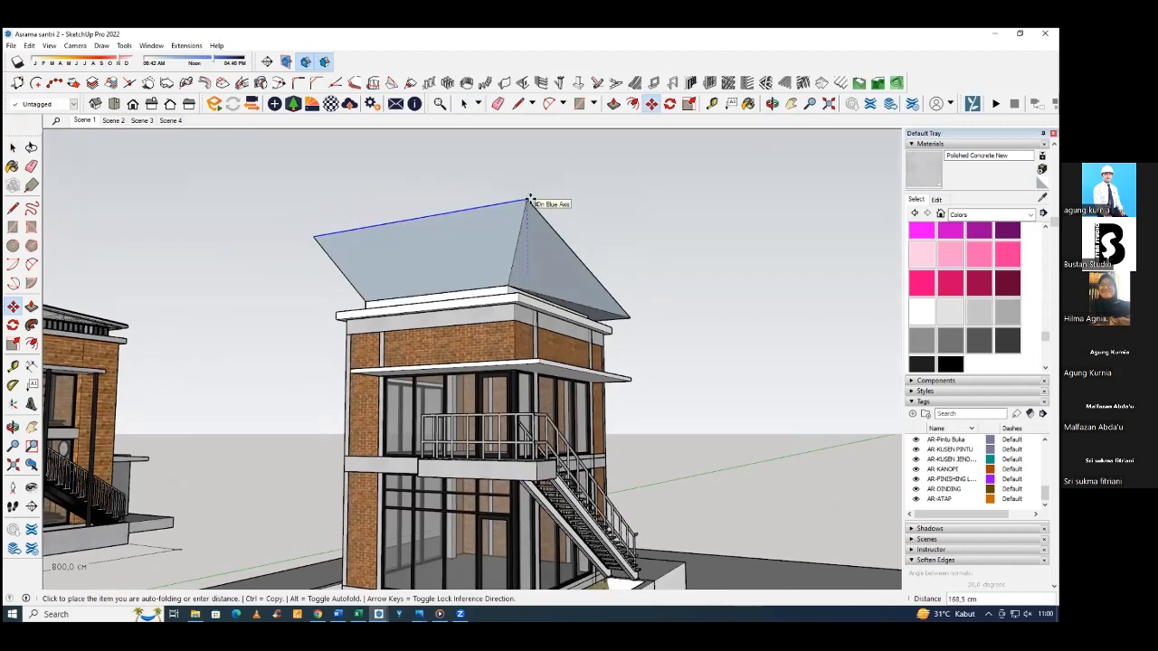
click(531, 199)
middle_drag(486, 245, 523, 374)
scroll(539, 345, down, 4)
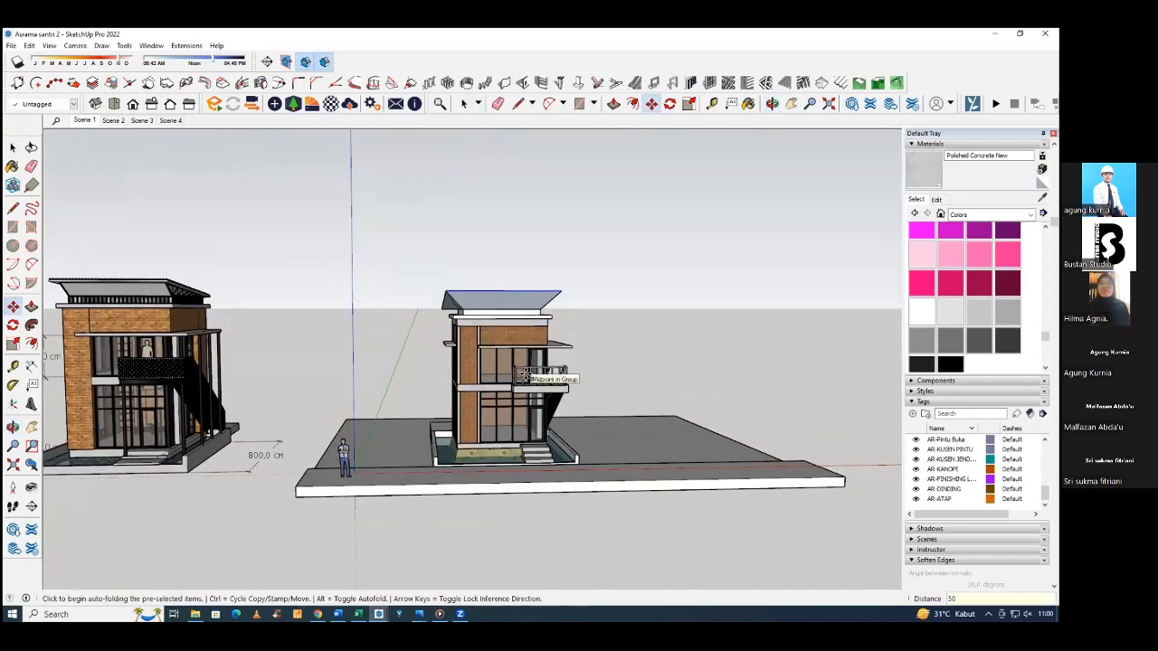
Cover the sloped roof with a rectangle between its outer corners and extrude it to a thickness of 5 cm.
middle_drag(523, 373, 466, 298)
scroll(464, 292, up, 2)
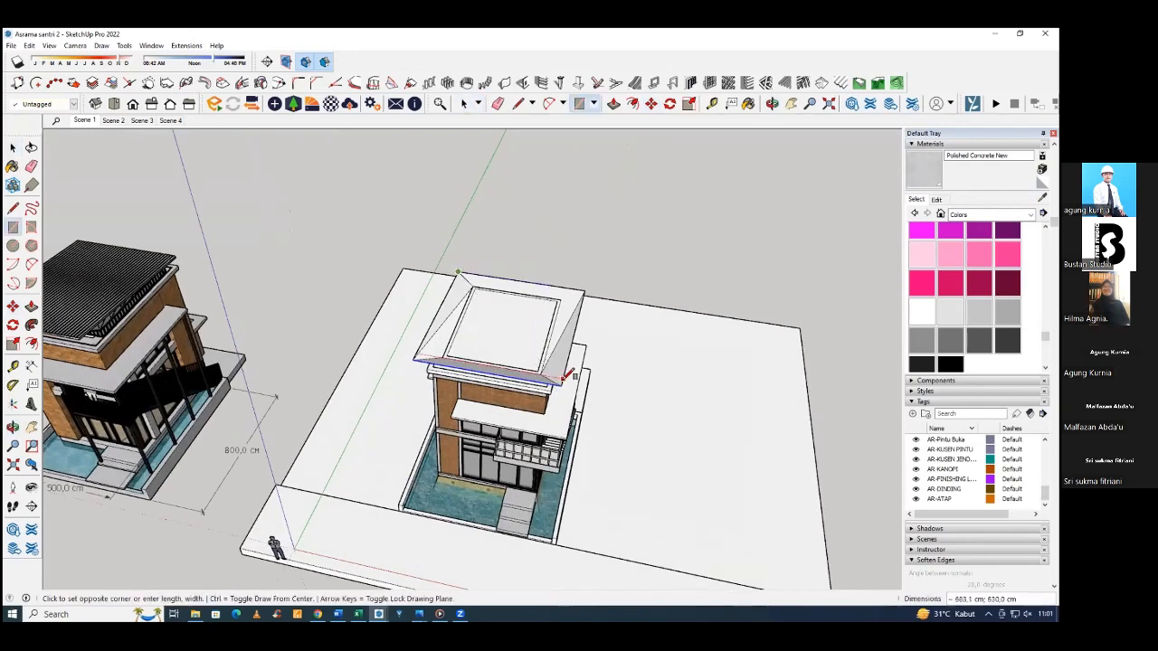
middle_drag(523, 364, 486, 339)
key(p)
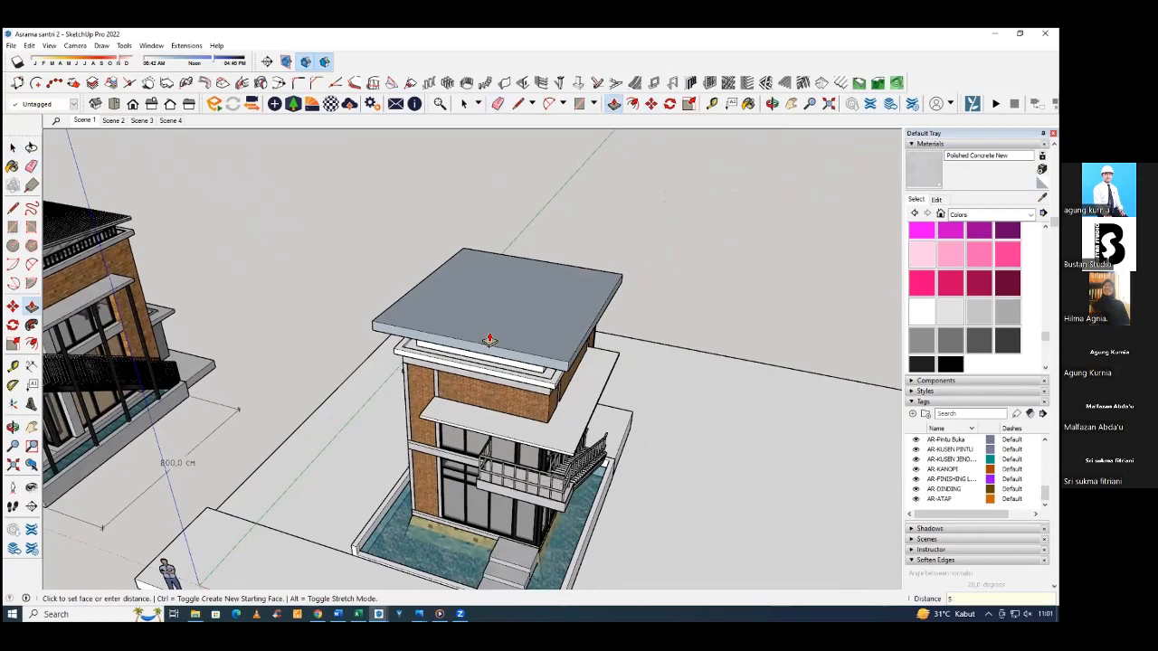
Extend the roof slab's raised edge 50 cm outward over the entrance side with Push/Pull.
middle_drag(514, 239, 656, 317)
scroll(685, 196, up, 5)
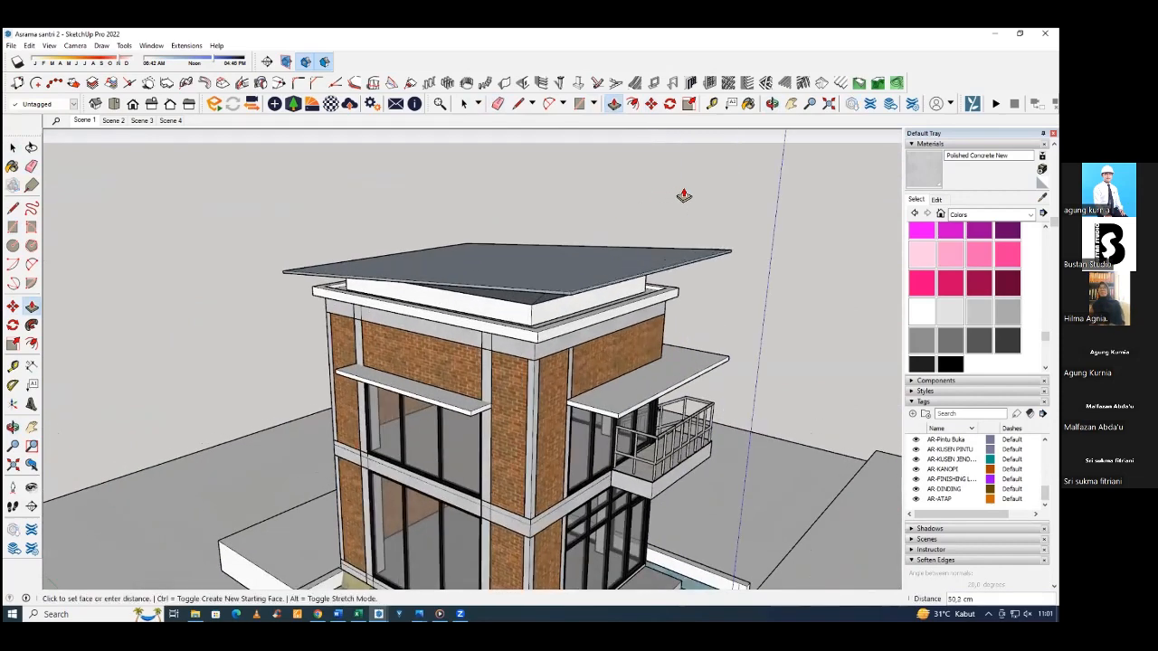
middle_drag(679, 267, 727, 199)
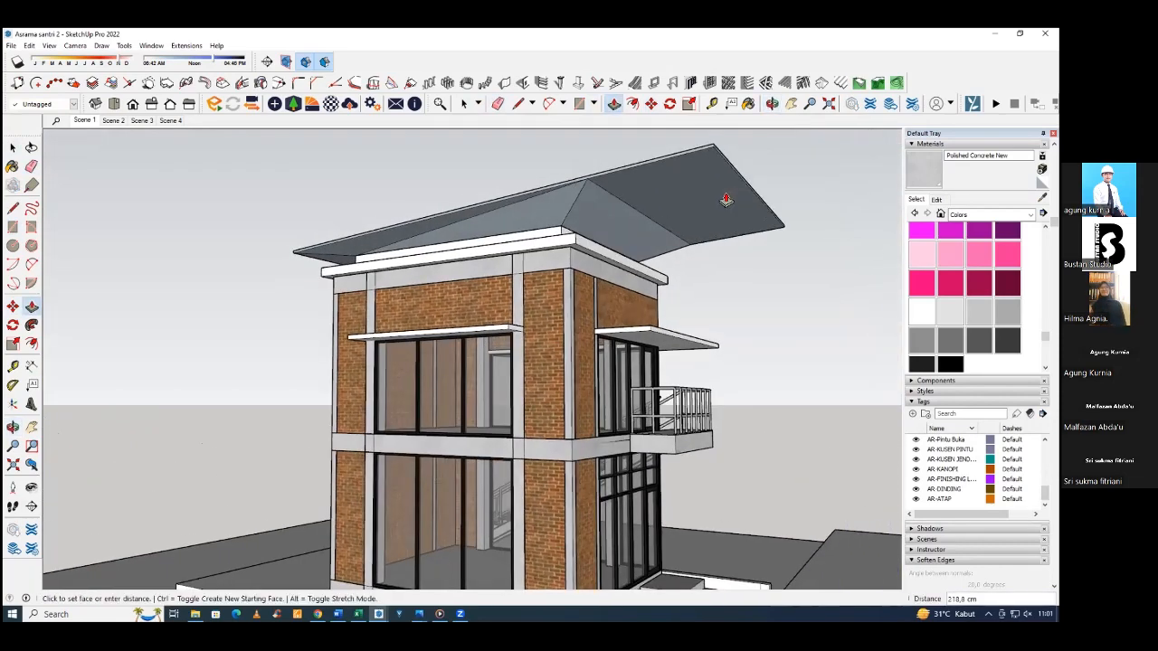
middle_drag(574, 237, 277, 305)
shift+middle_drag(593, 261, 288, 334)
shift+middle_drag(607, 157, 339, 210)
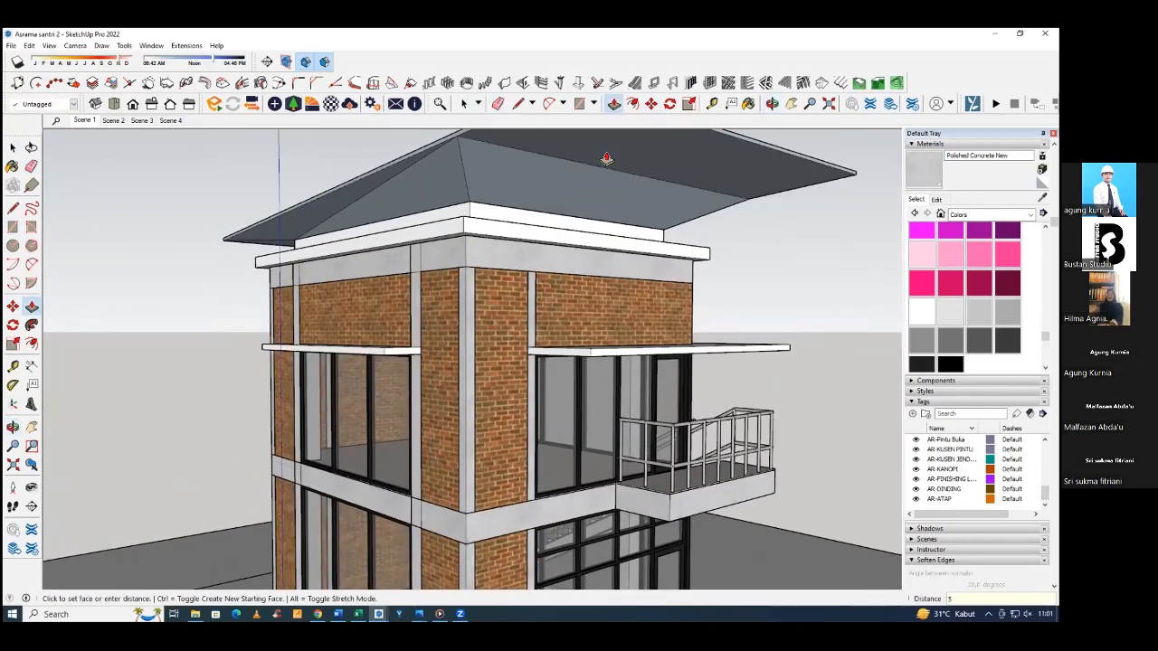
middle_drag(615, 203, 401, 254)
click(401, 253)
scroll(426, 244, down, 3)
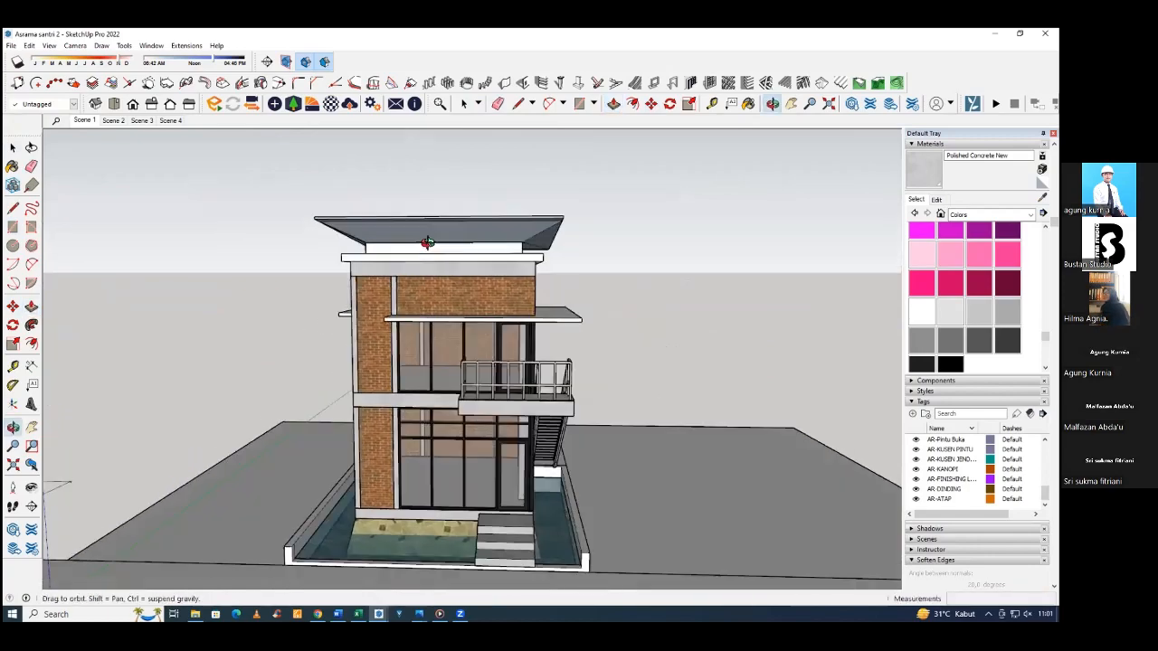
middle_drag(661, 300, 520, 380)
scroll(760, 287, down, 4)
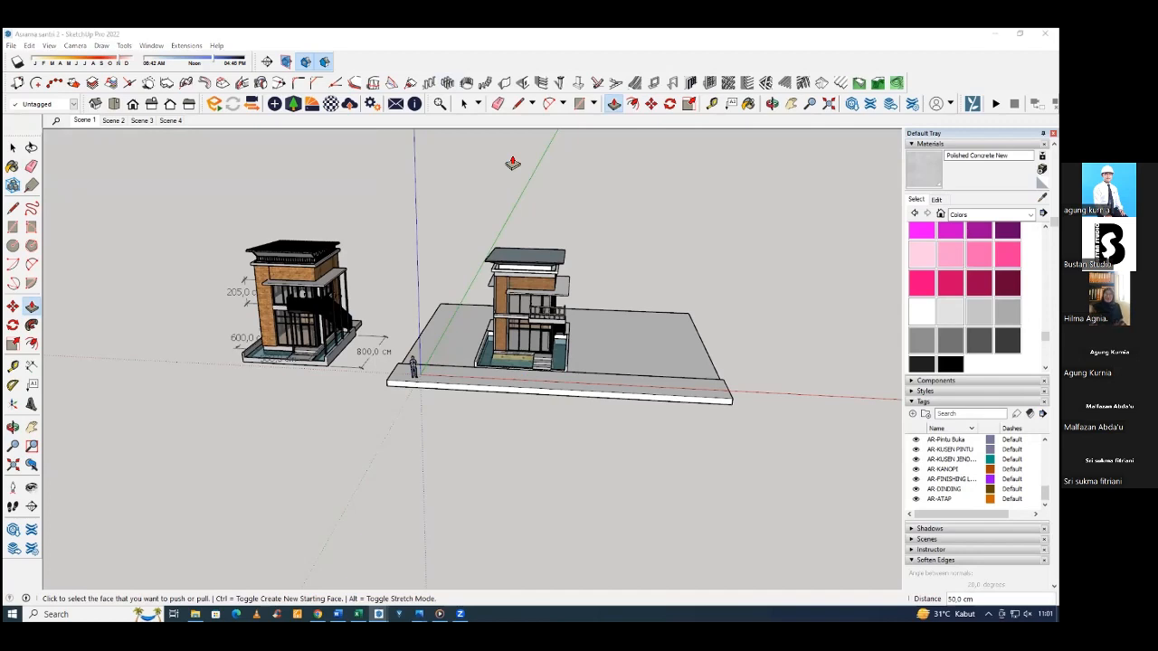
scroll(525, 265, up, 7)
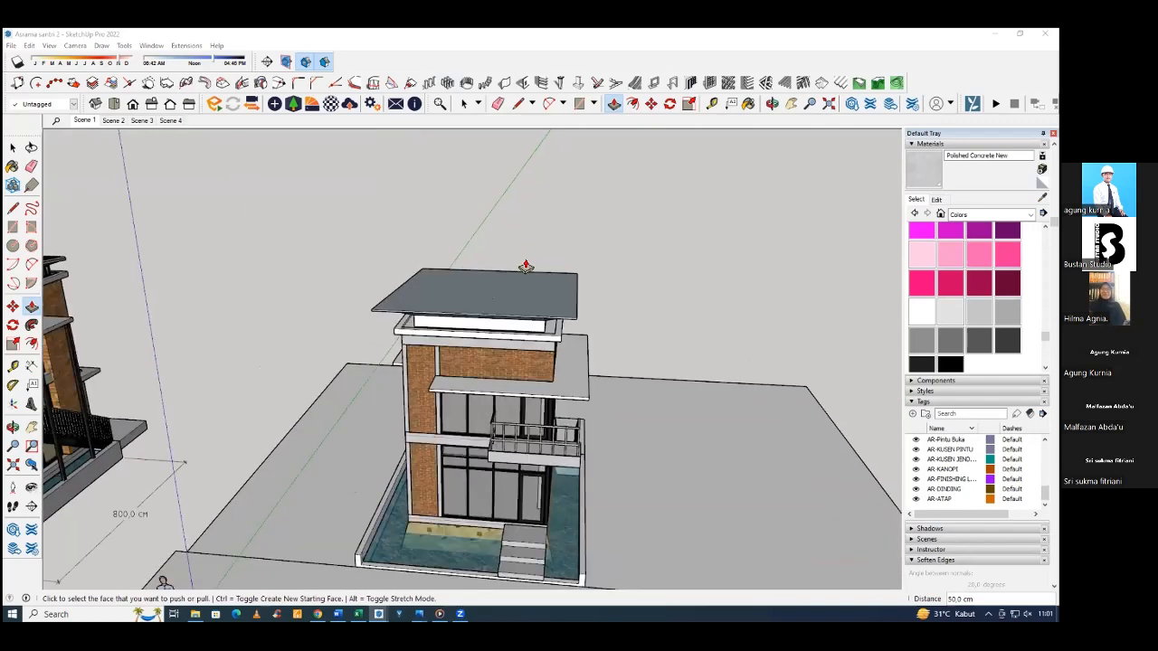
Select the roof slab's top face and examine the corrugated metal roof on the reference building.
click(480, 314)
scroll(485, 307, down, 3)
key(space)
click(441, 307)
middle_drag(443, 310, 454, 329)
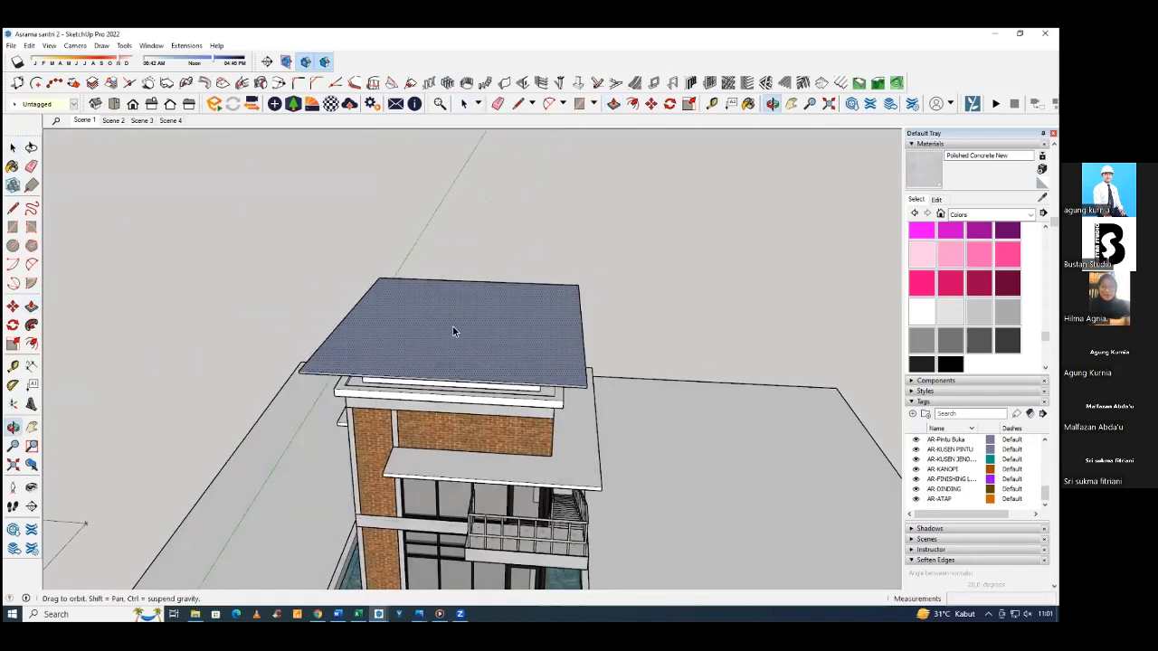
scroll(553, 313, down, 8)
middle_drag(171, 328, 172, 333)
scroll(174, 326, up, 8)
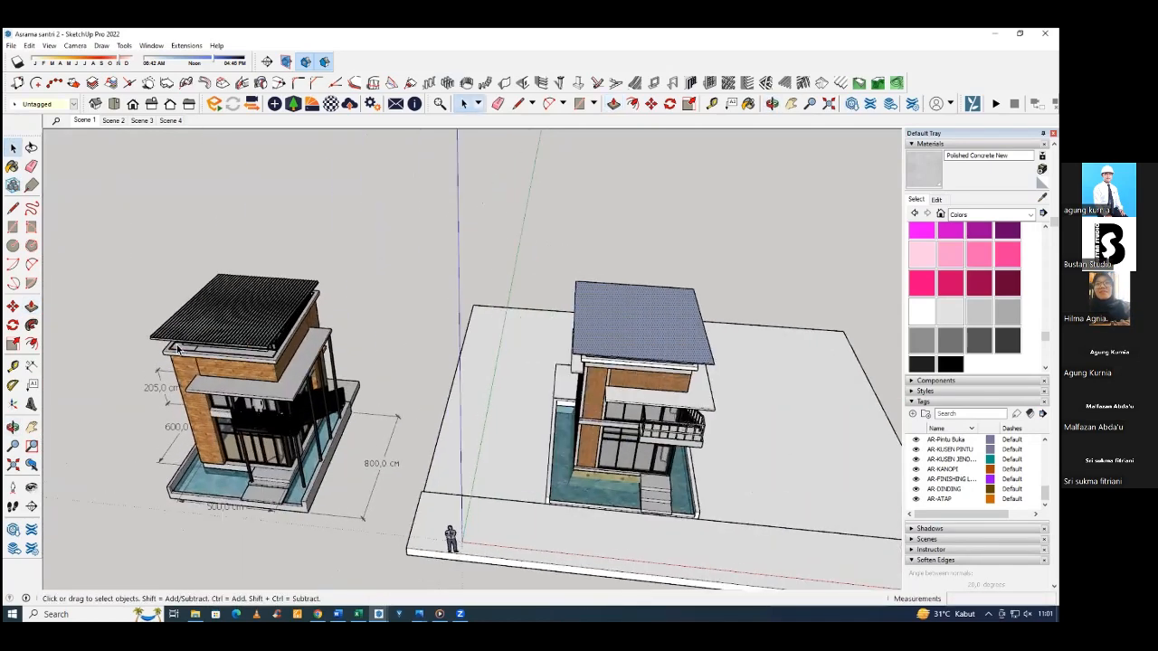
scroll(177, 313, up, 10)
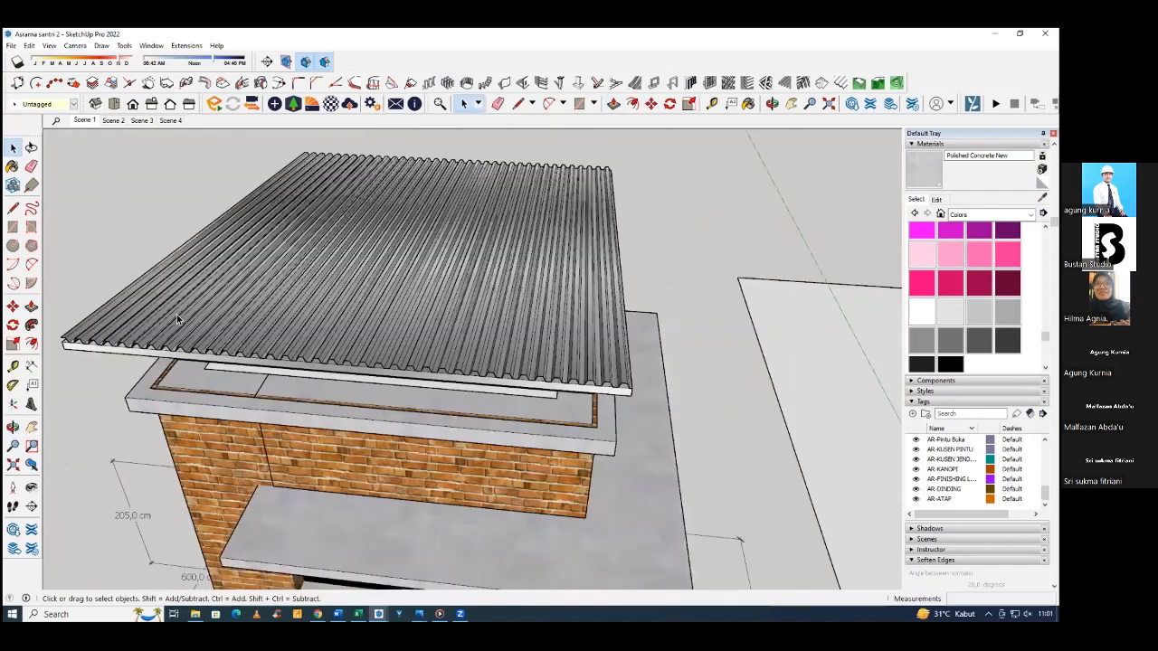
scroll(493, 317, down, 10)
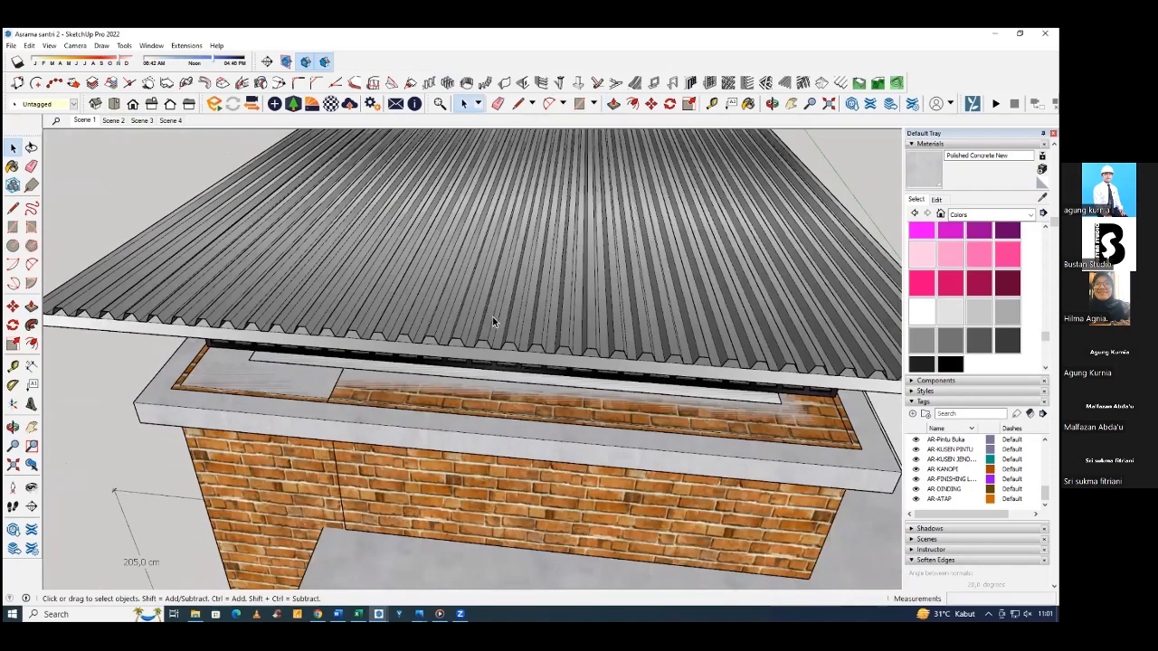
scroll(501, 299, up, 6)
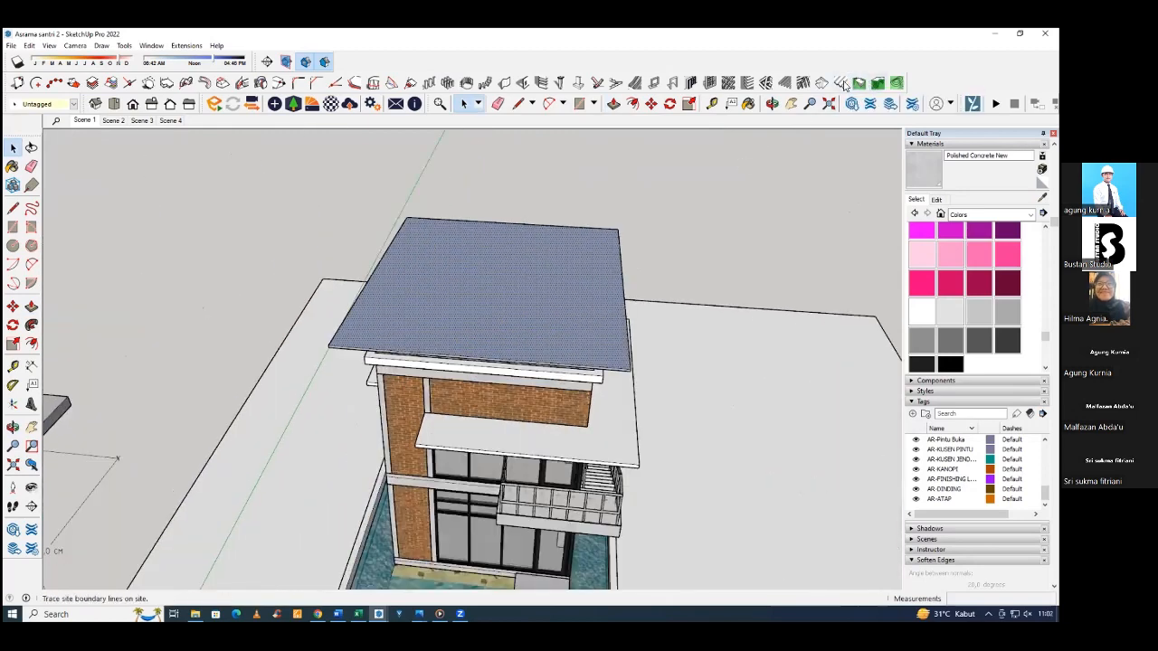
Create a metal deck on the roof's top face with profile type 0, 5 cm widths and depth, and 15 cm rib spacing.
click(843, 82)
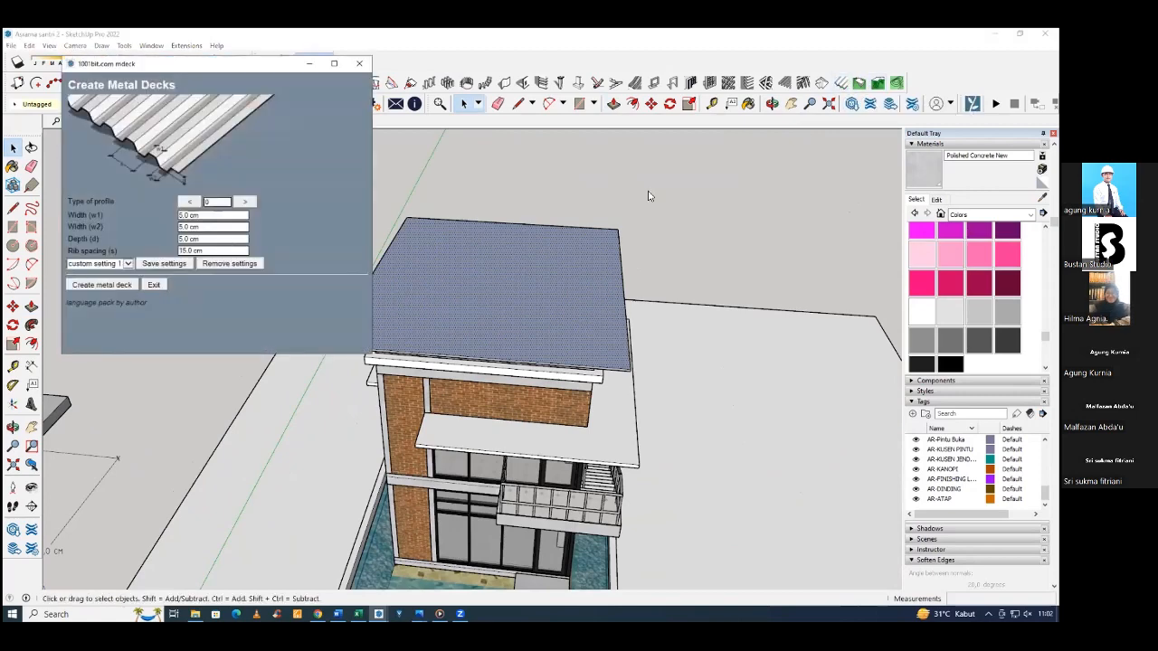
click(245, 201)
click(245, 200)
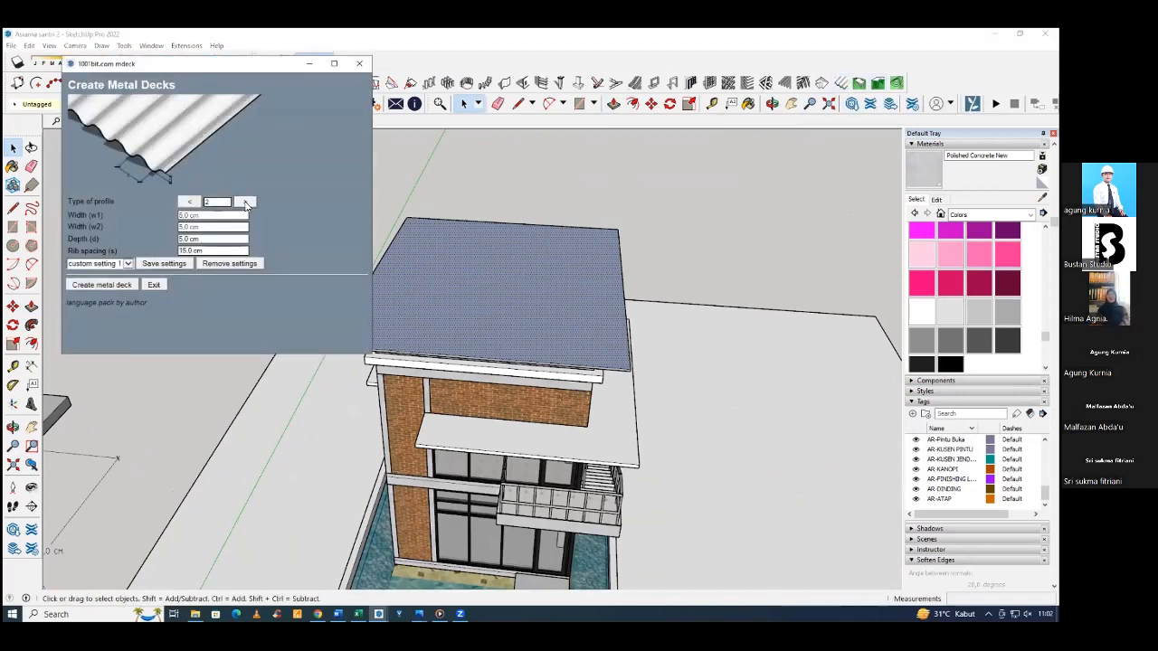
click(246, 201)
click(245, 200)
click(245, 202)
click(245, 201)
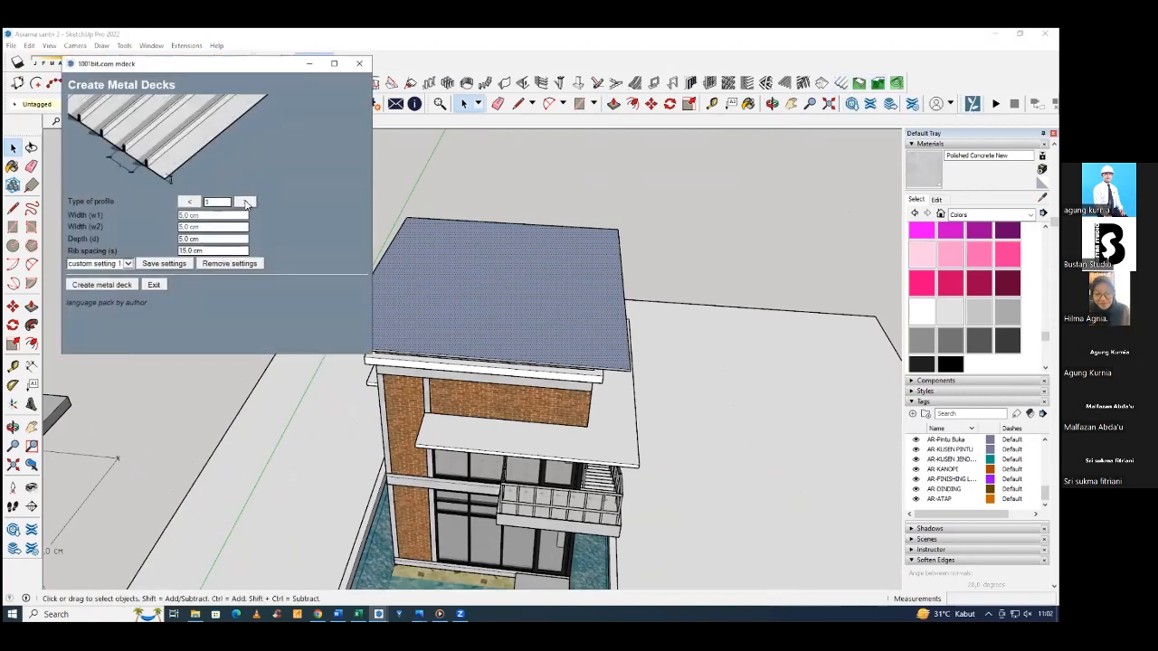
click(190, 202)
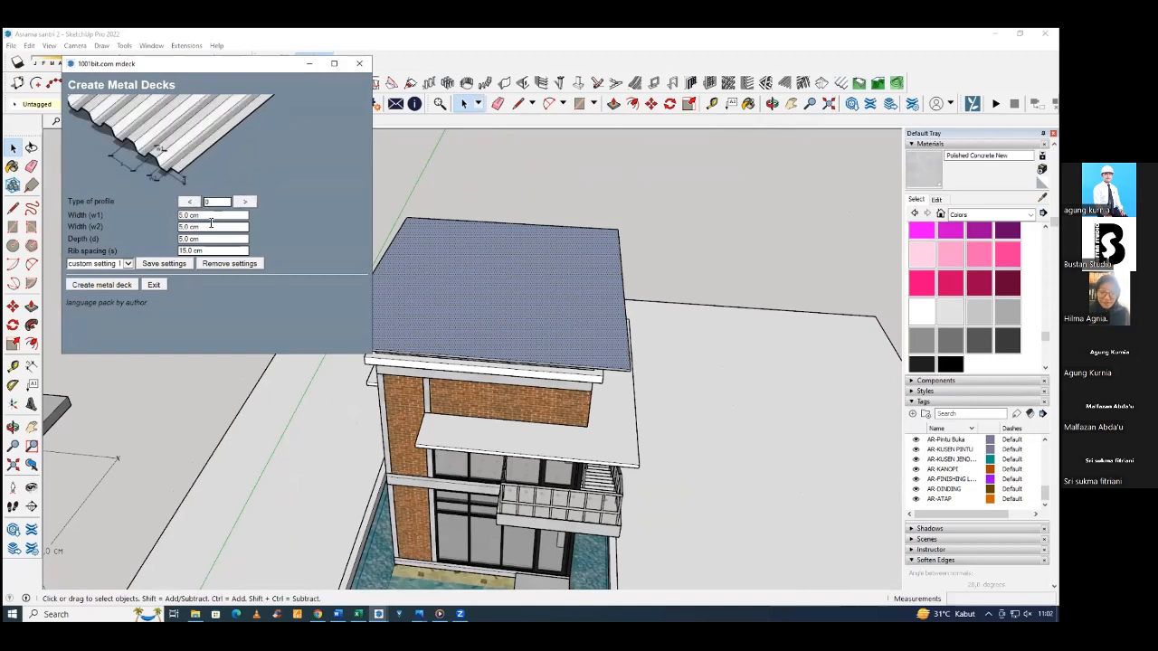
click(101, 284)
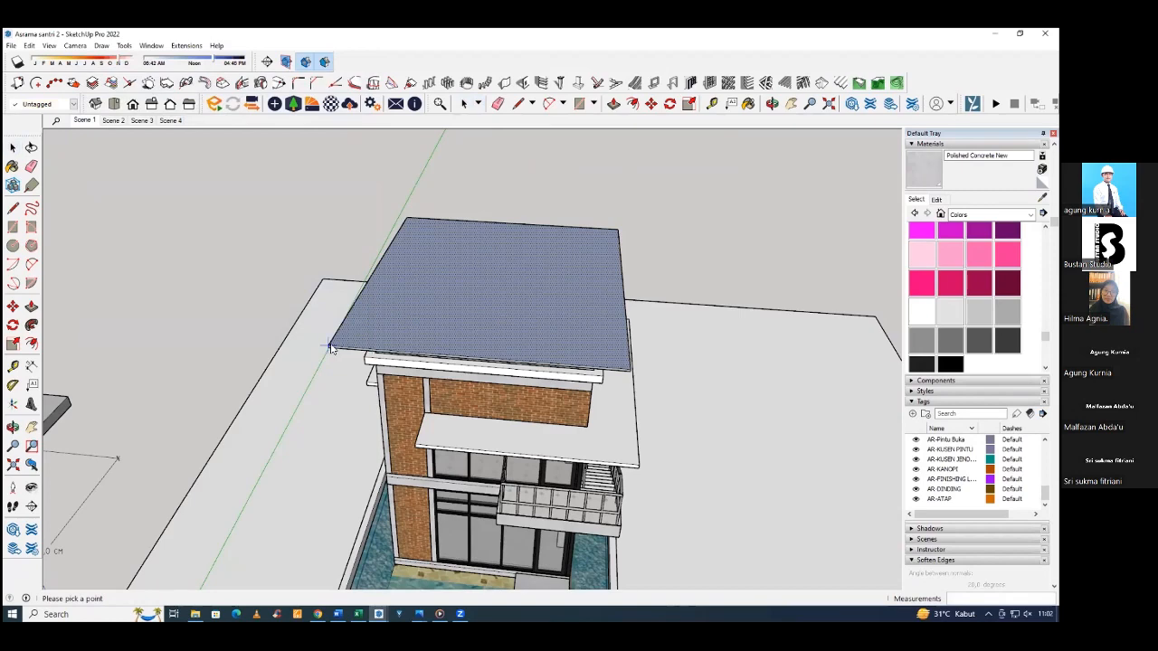
click(410, 223)
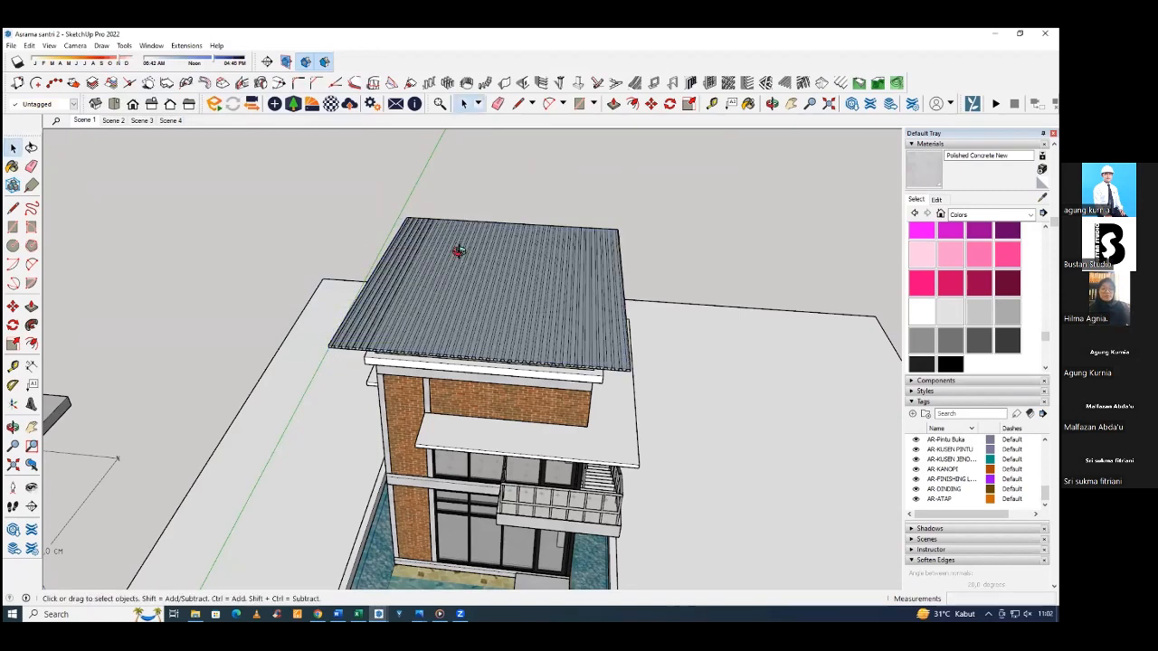
middle_drag(459, 252, 440, 299)
scroll(380, 317, up, 3)
scroll(380, 320, up, 5)
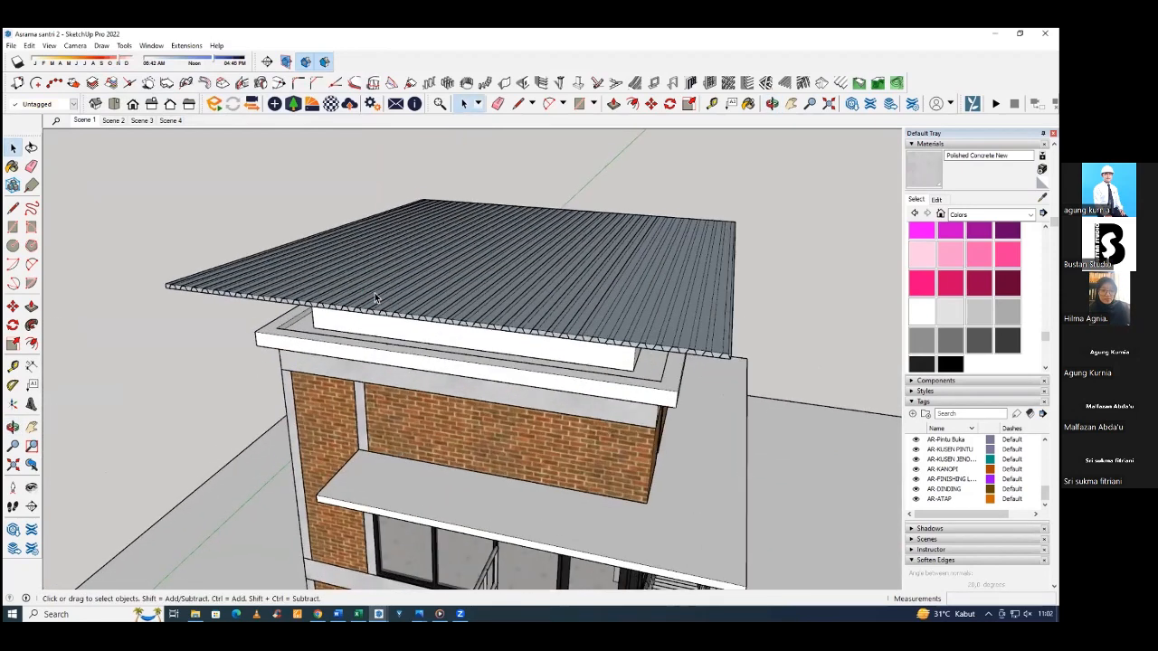
click(742, 321)
middle_drag(741, 321, 742, 321)
scroll(741, 321, down, 4)
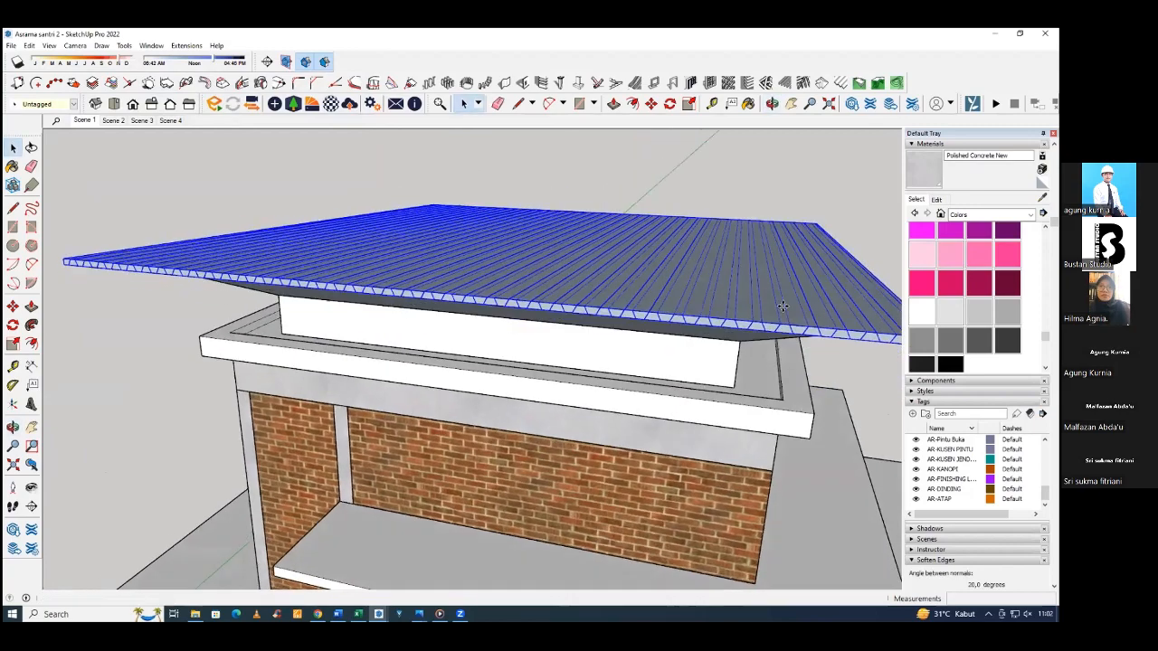
scroll(778, 312, up, 6)
scroll(763, 302, down, 8)
key(m)
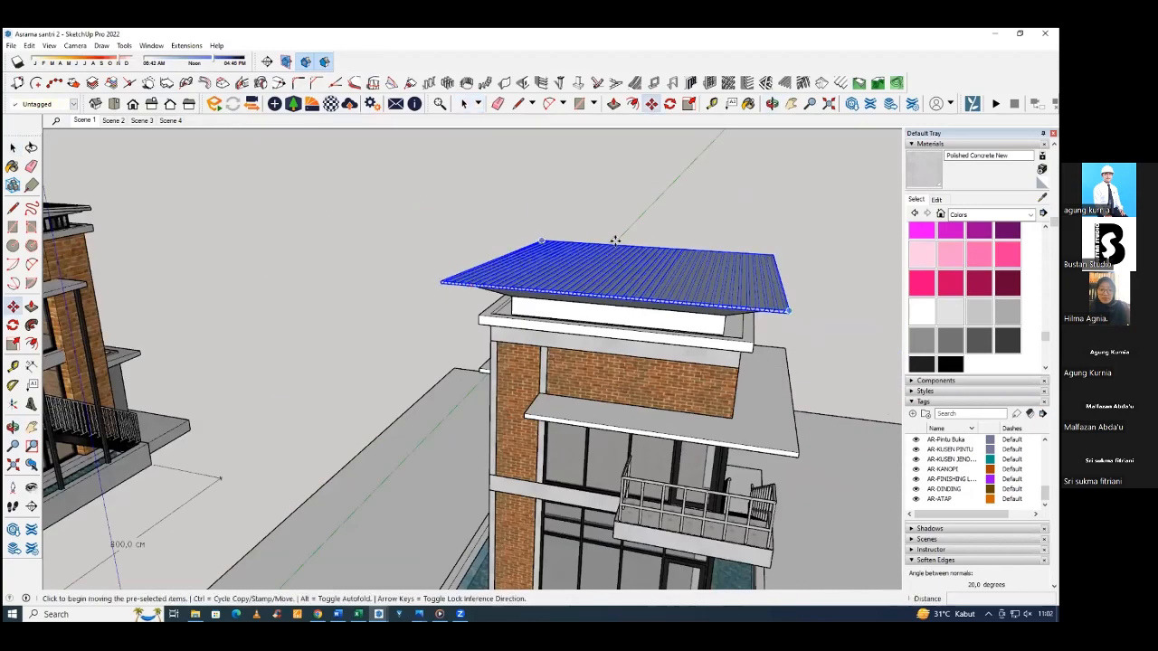
scroll(785, 311, up, 6)
scroll(609, 226, down, 2)
click(612, 254)
key(space)
click(782, 277)
scroll(780, 276, down, 10)
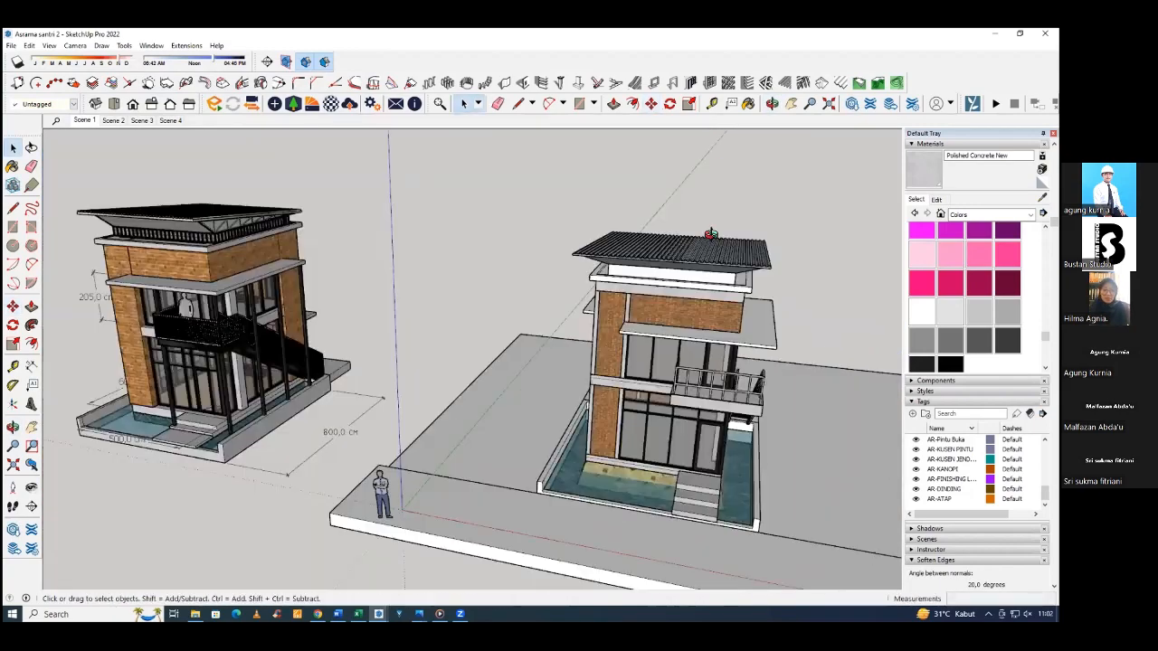
Group the roof slab and its sloped underside, and combine that group with the corrugated deck into one roof group.
middle_drag(767, 271, 650, 258)
scroll(649, 258, up, 3)
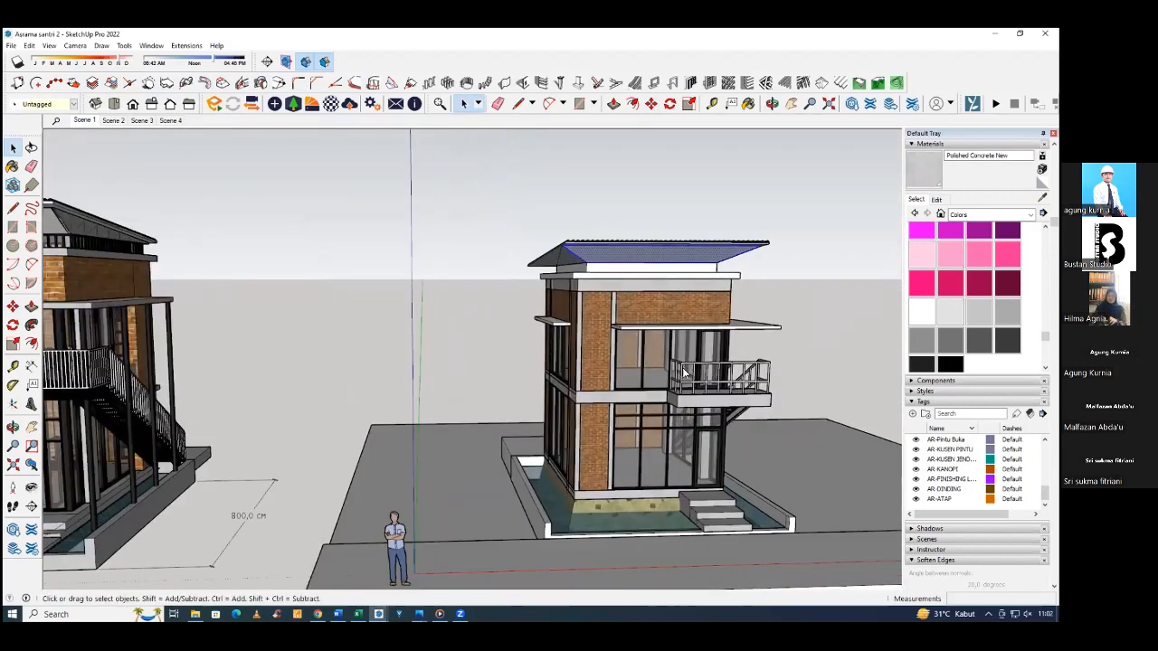
right_click(658, 251)
click(688, 348)
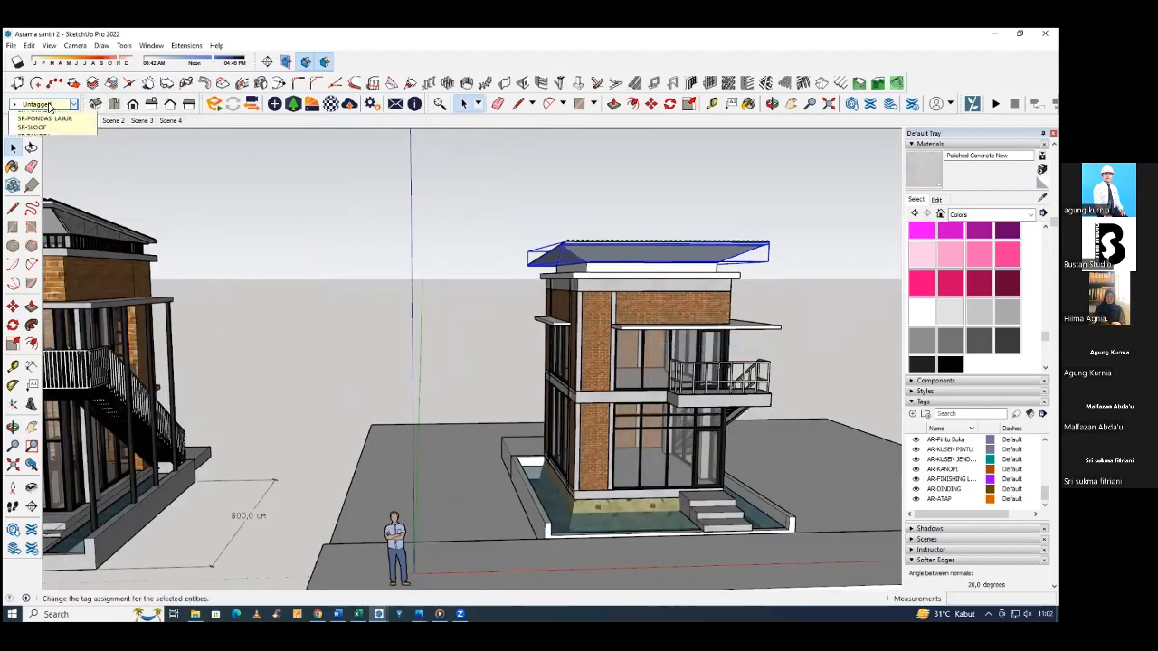
click(698, 242)
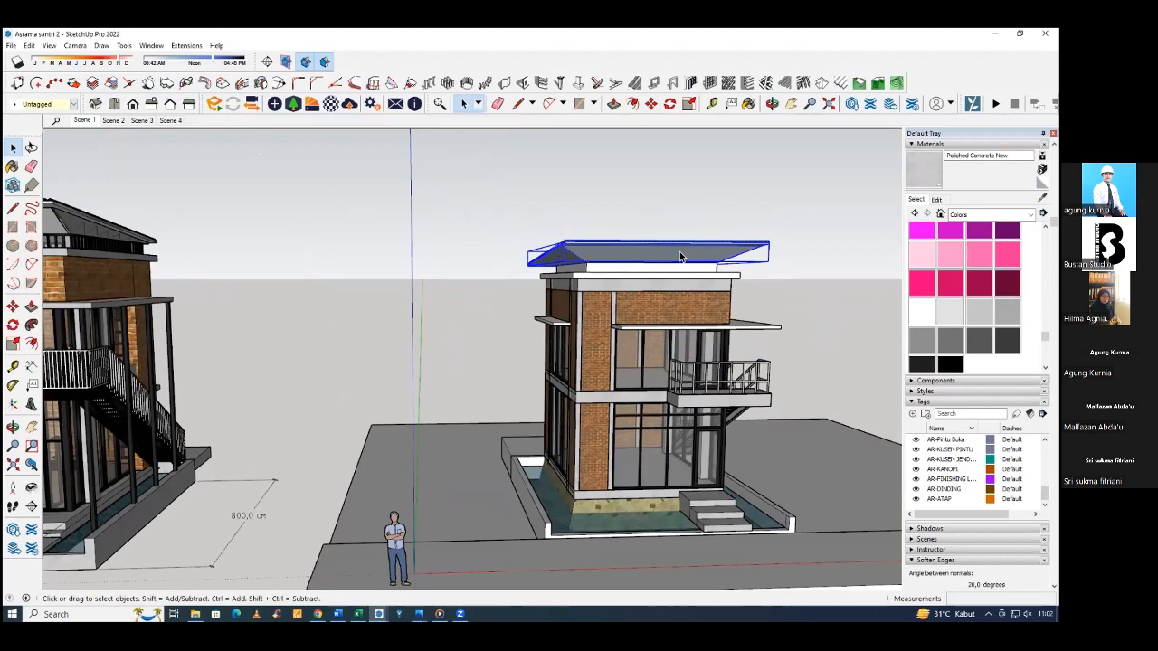
right_click(622, 258)
click(676, 361)
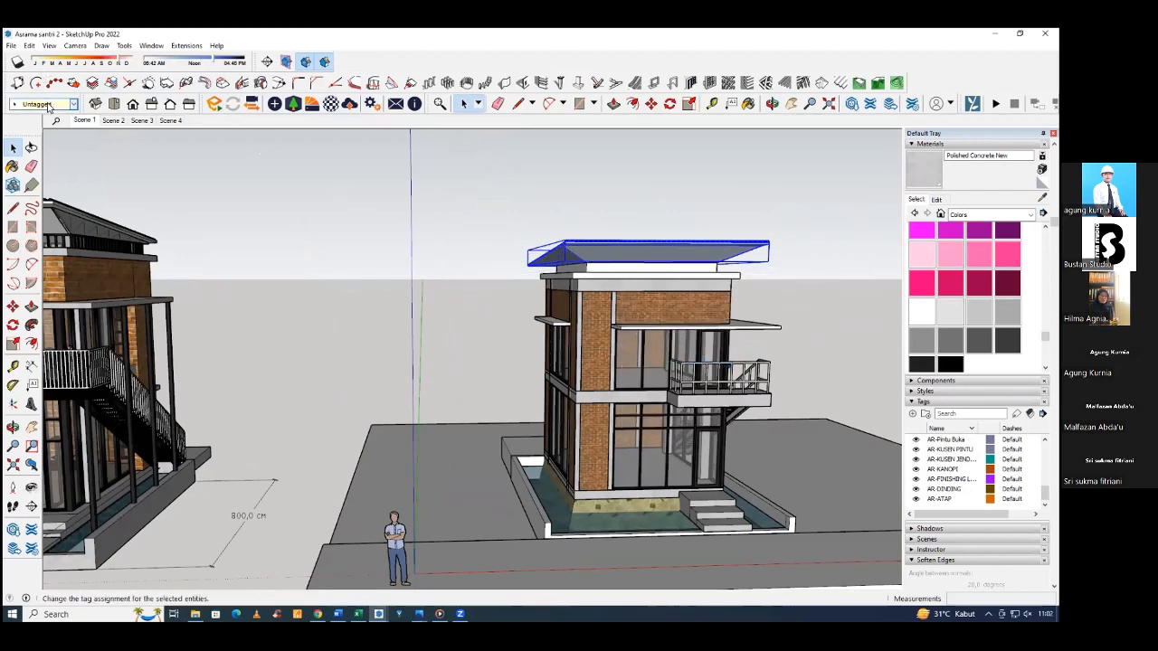
Assign the roof group to the AR-ATAP tag and clear the selection.
click(48, 105)
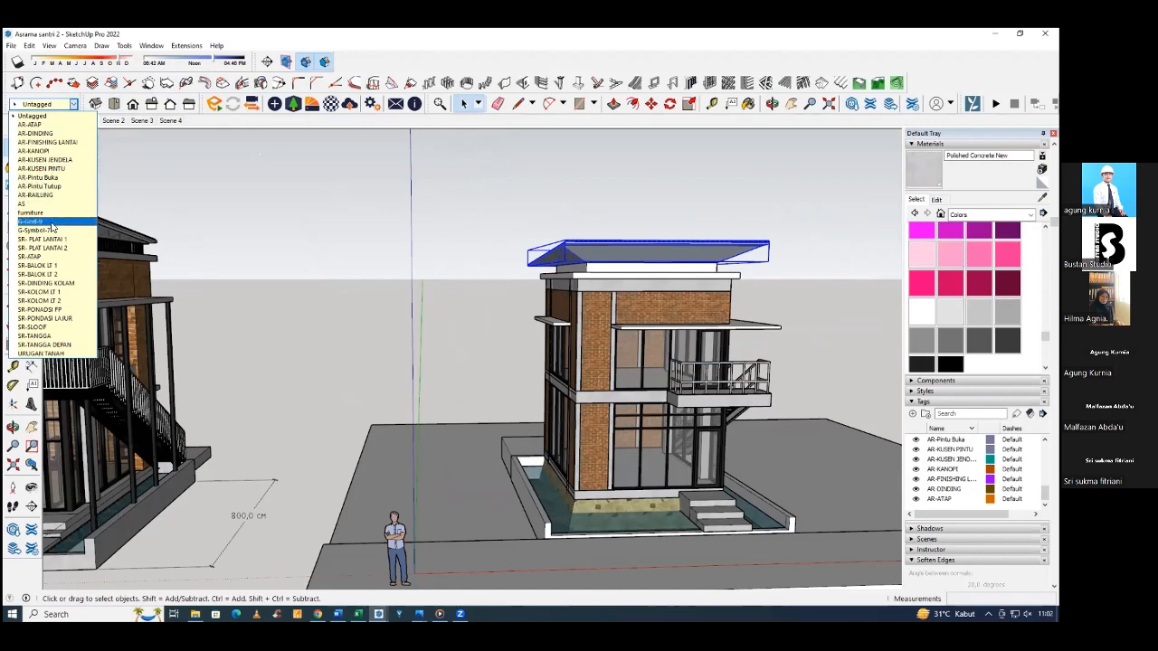
click(46, 125)
click(380, 212)
Examine the building with its new roof from the front and sides at several distances.
scroll(380, 212, down, 5)
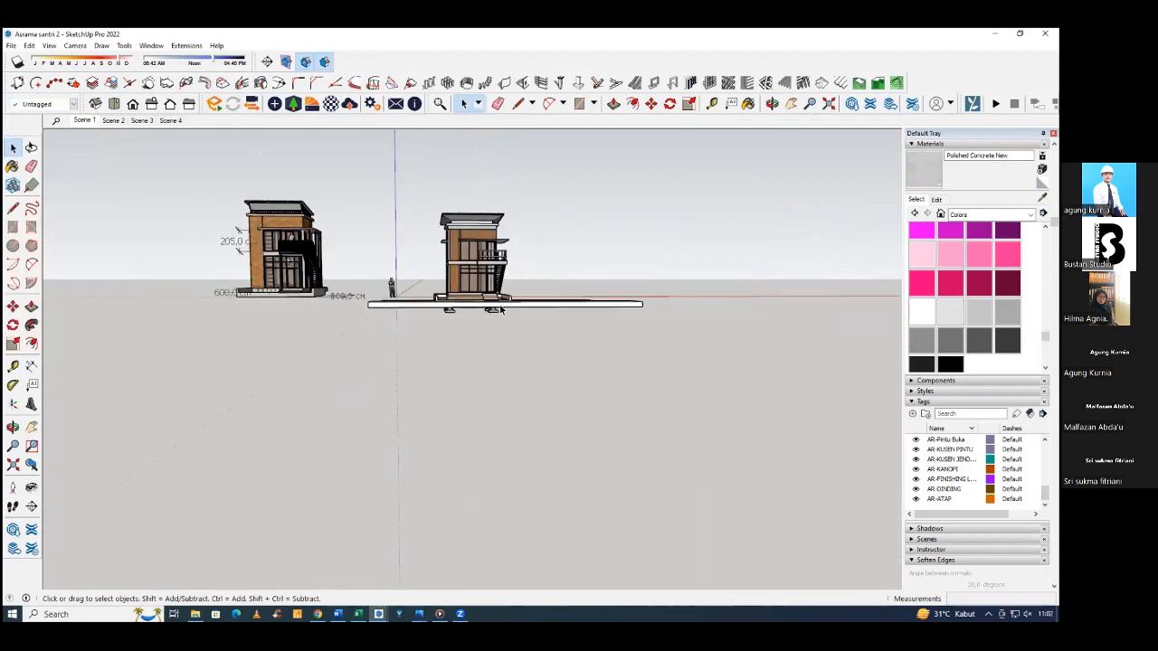
scroll(462, 201, up, 6)
middle_drag(456, 192, 599, 214)
key(space)
drag(604, 234, 335, 217)
mouse_move(335, 217)
middle_down()
mouse_move(342, 227)
mouse_move(343, 158)
mouse_move(355, 197)
mouse_move(379, 177)
mouse_move(342, 227)
middle_up()
scroll(342, 227, down, 2)
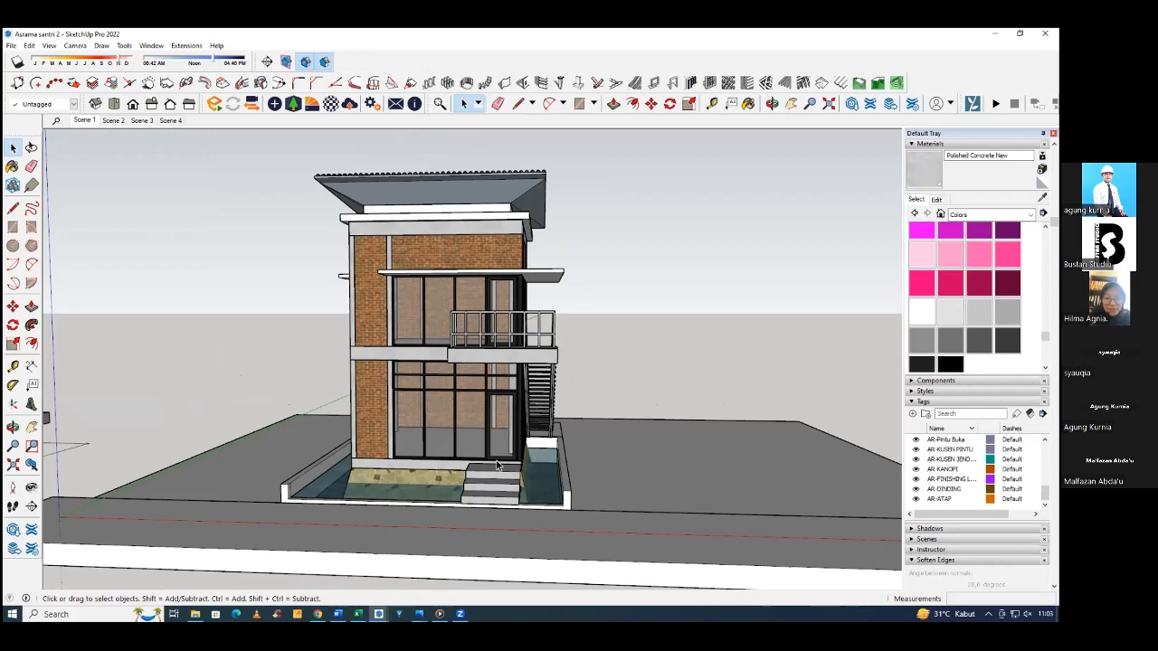
scroll(502, 447, down, 2)
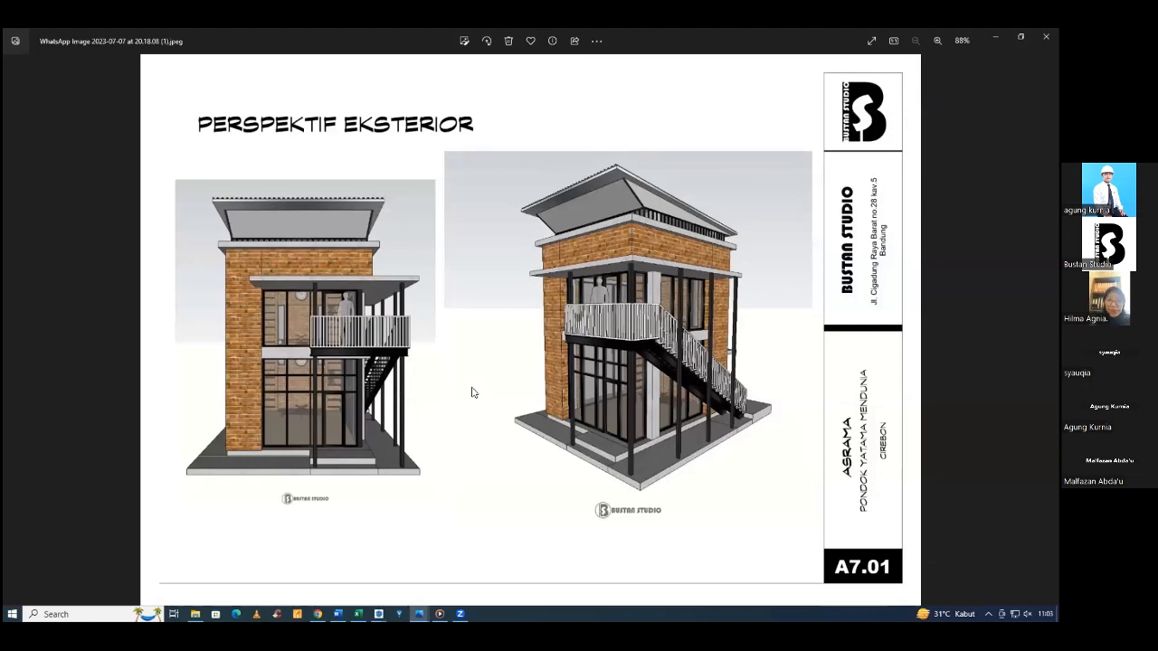
Review the section and exterior perspective drawings in the image viewer, and return to SketchUp to compare the building's corner view.
key(Right)
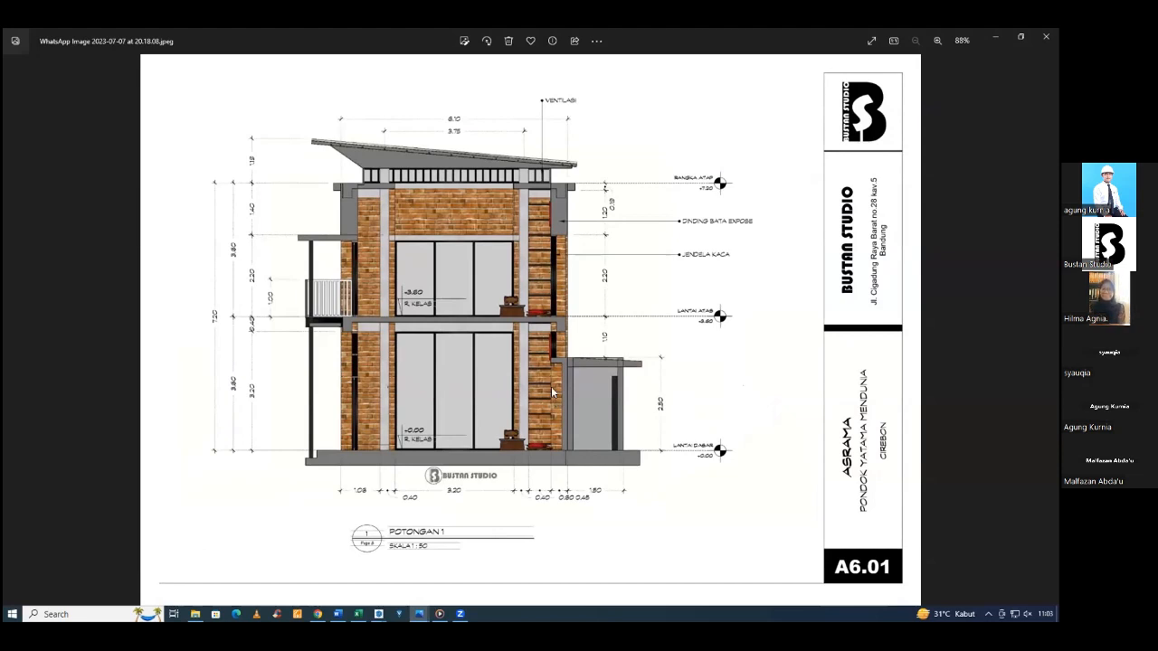
key(Right)
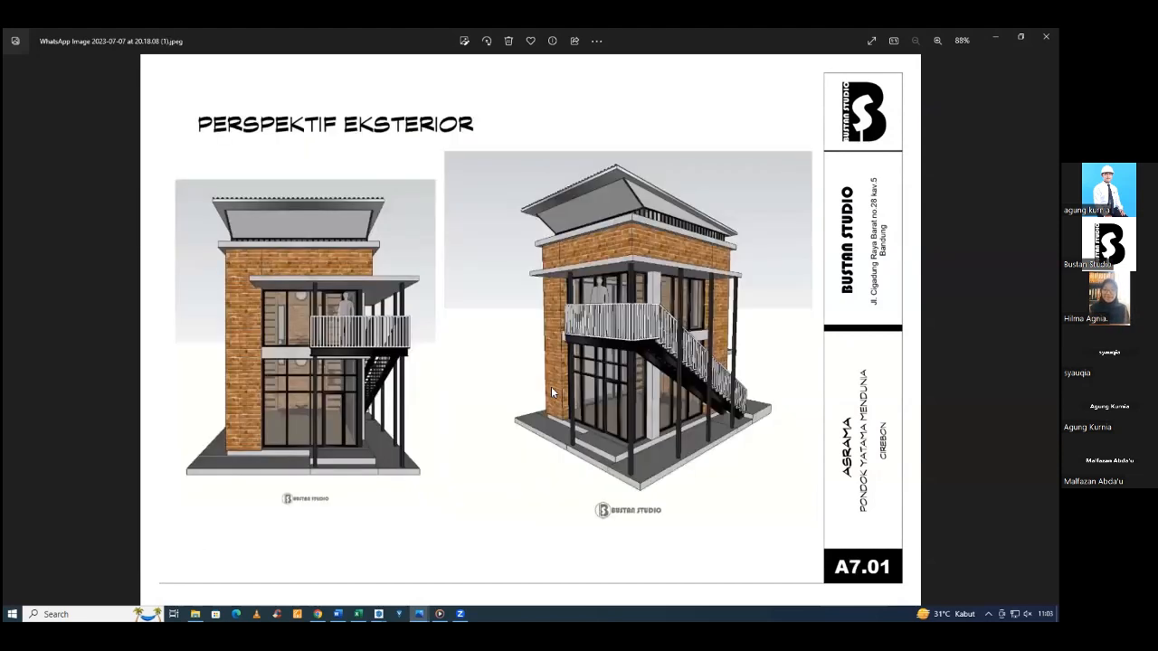
key(Left)
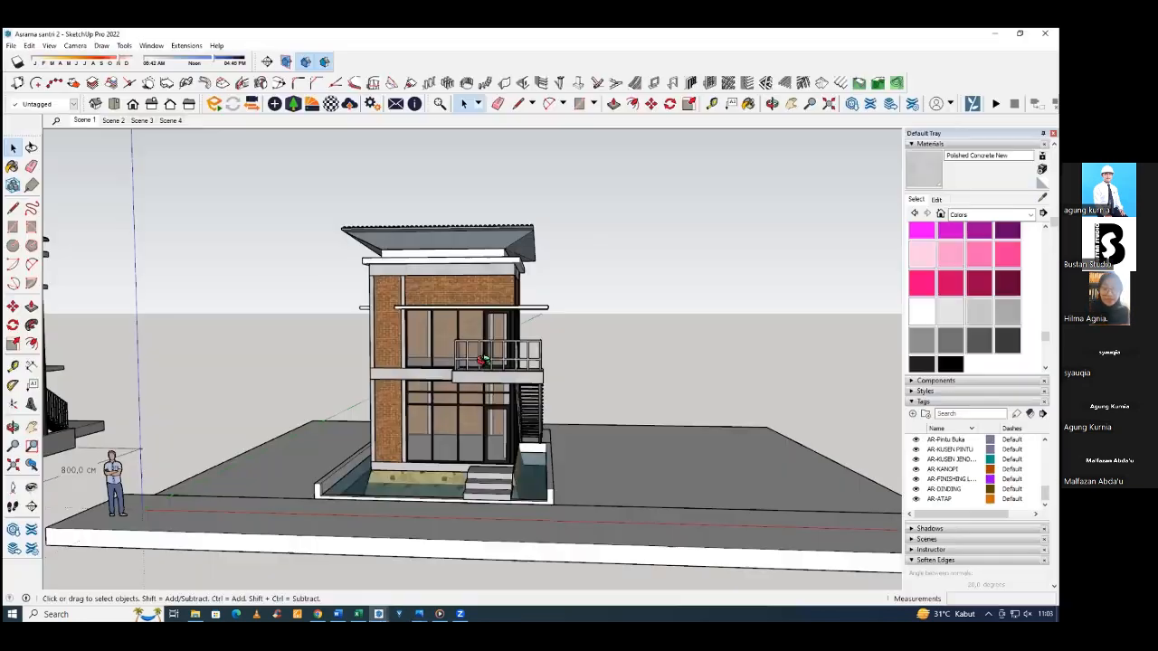
key(alt+Tab)
middle_drag(498, 390, 432, 384)
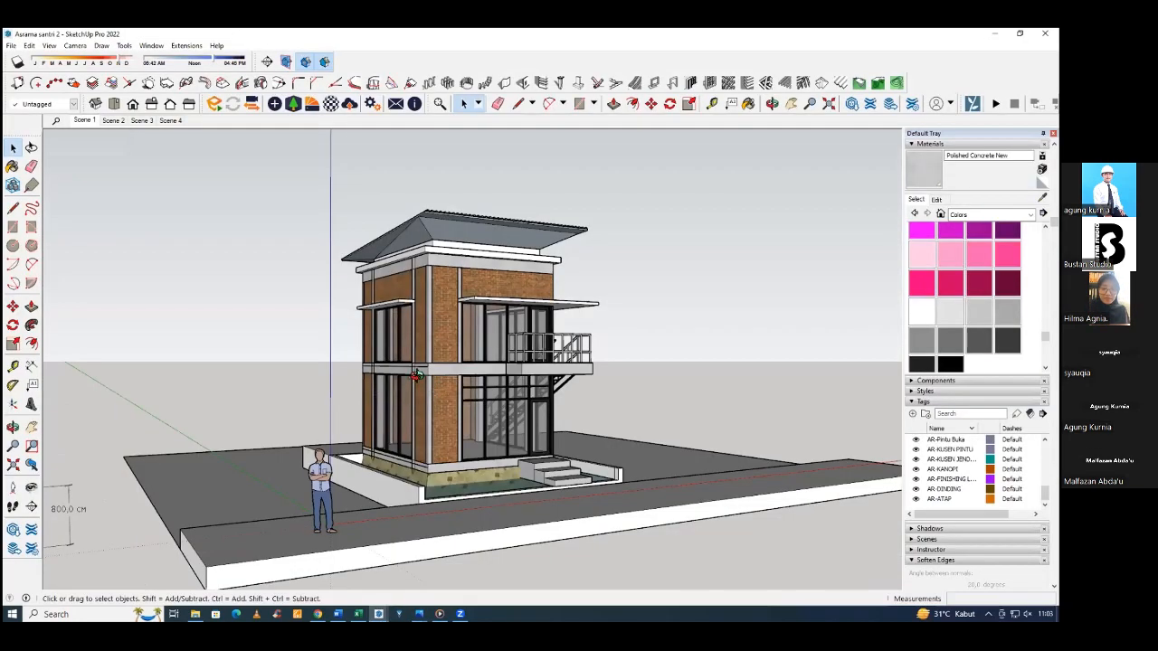
scroll(495, 369, up, 3)
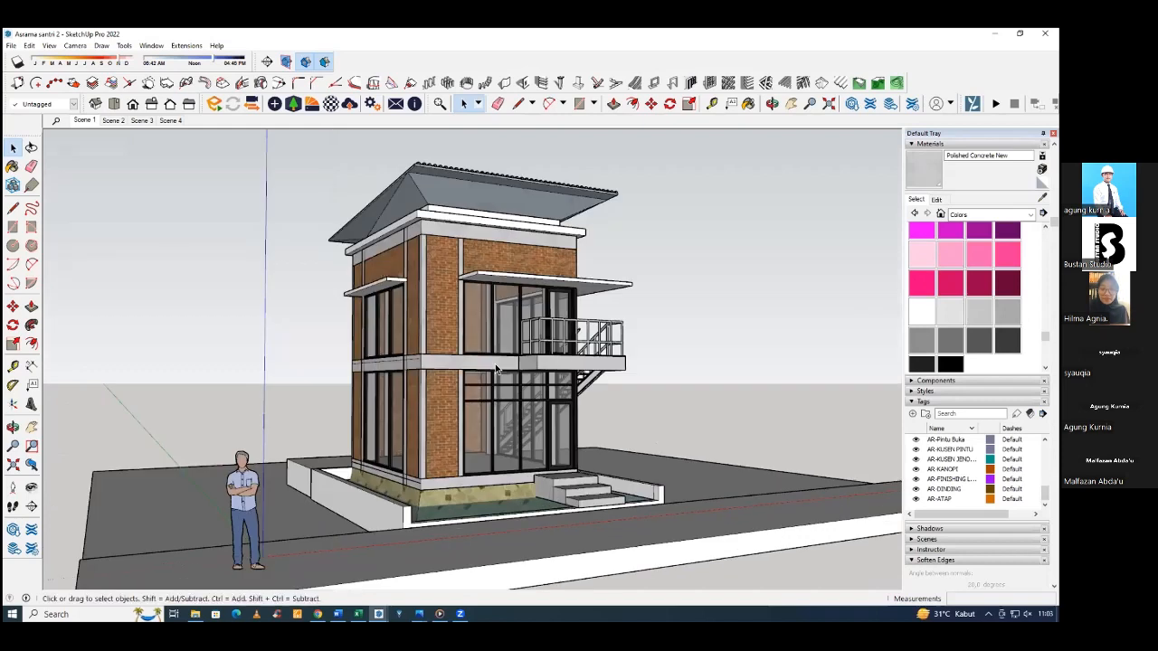